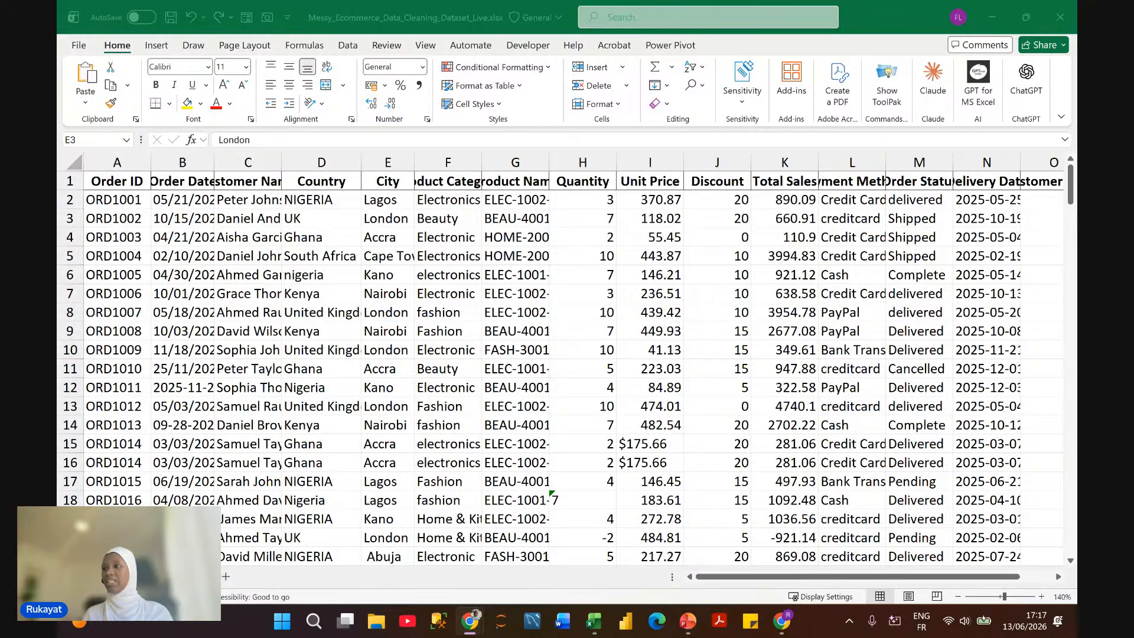
Step: Auto-fit the width of every column in the order data sheet to its contents
left_click(519, 274)
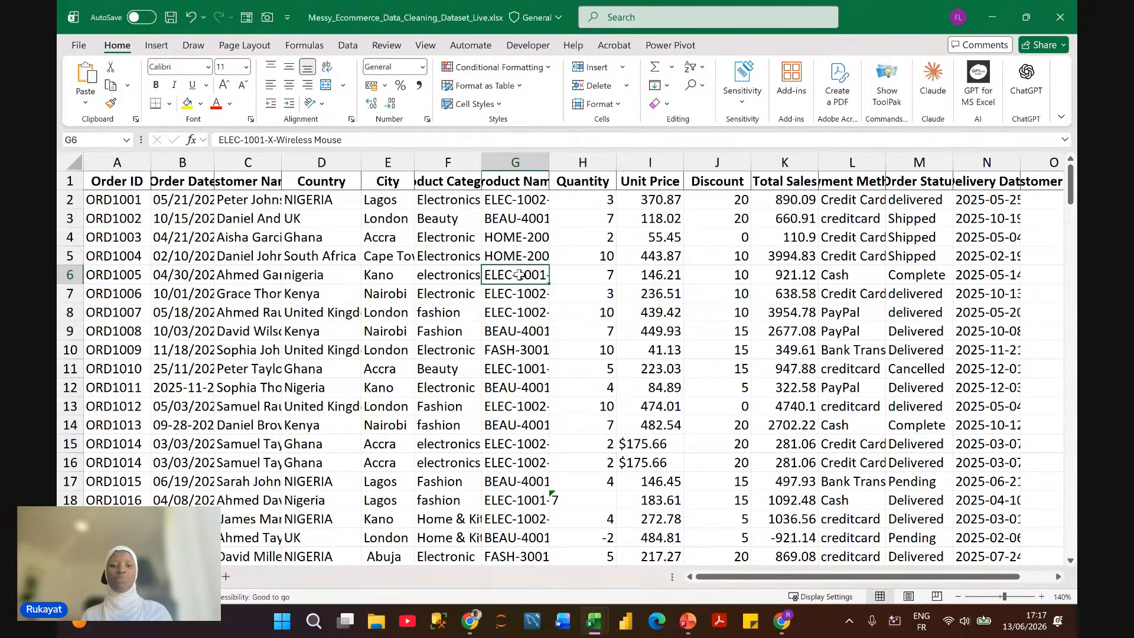
key("ctrl+a")
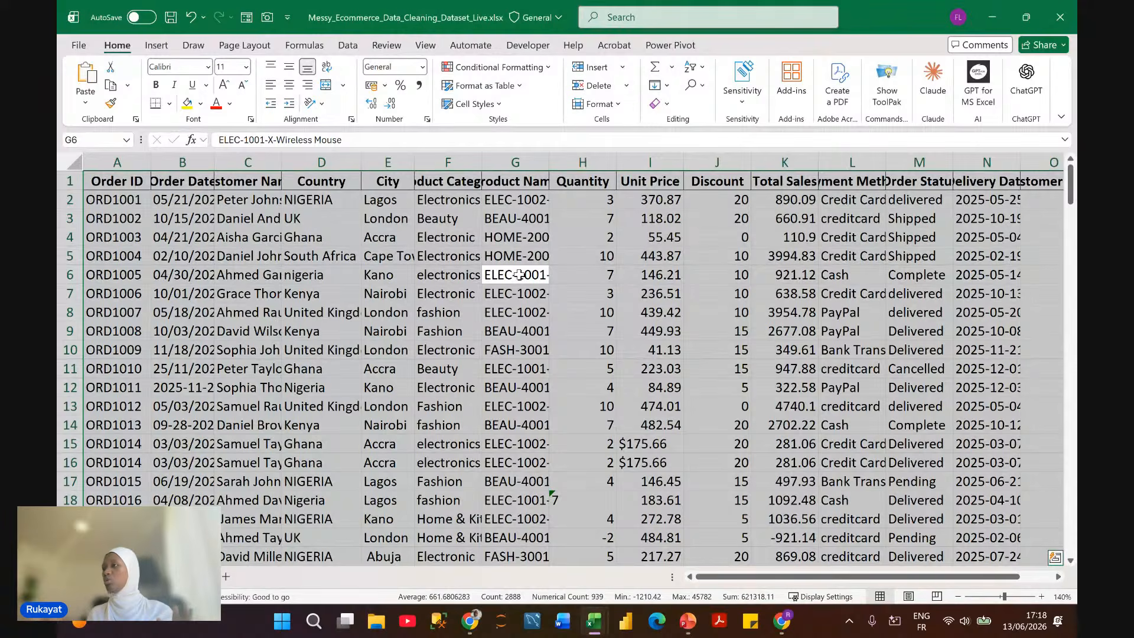
left_click(65, 156)
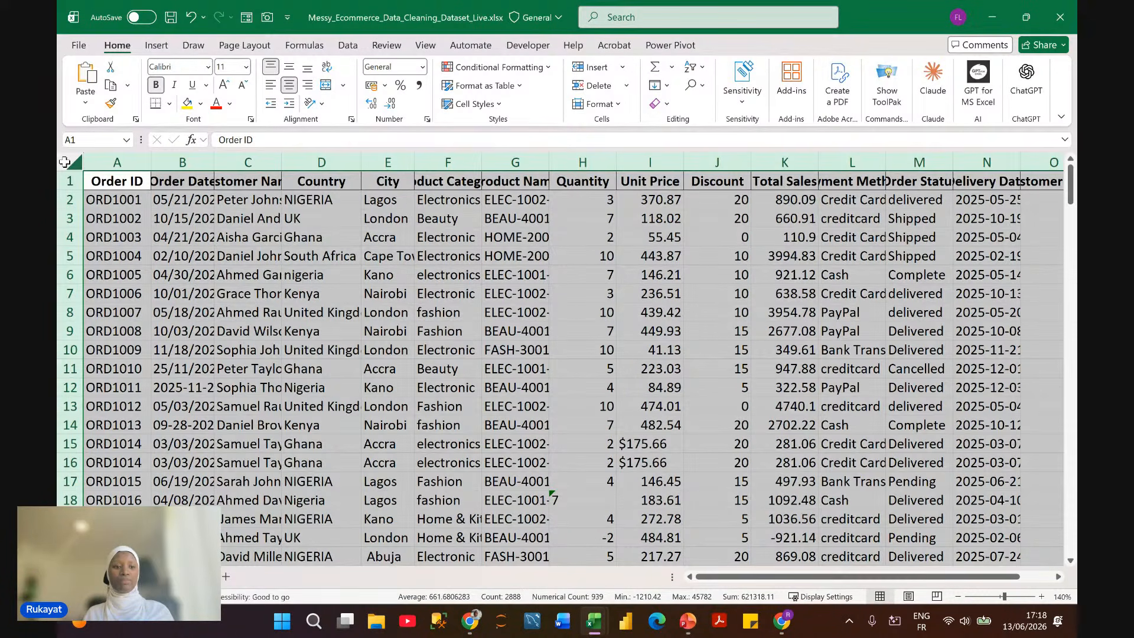
double_click(148, 161)
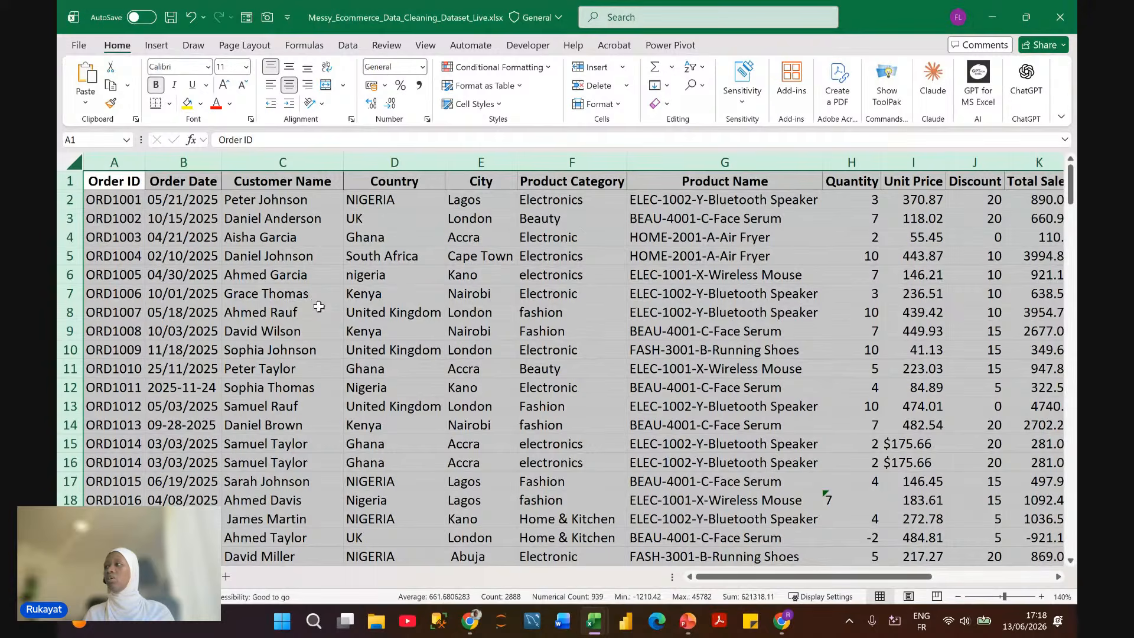
left_click(330, 258)
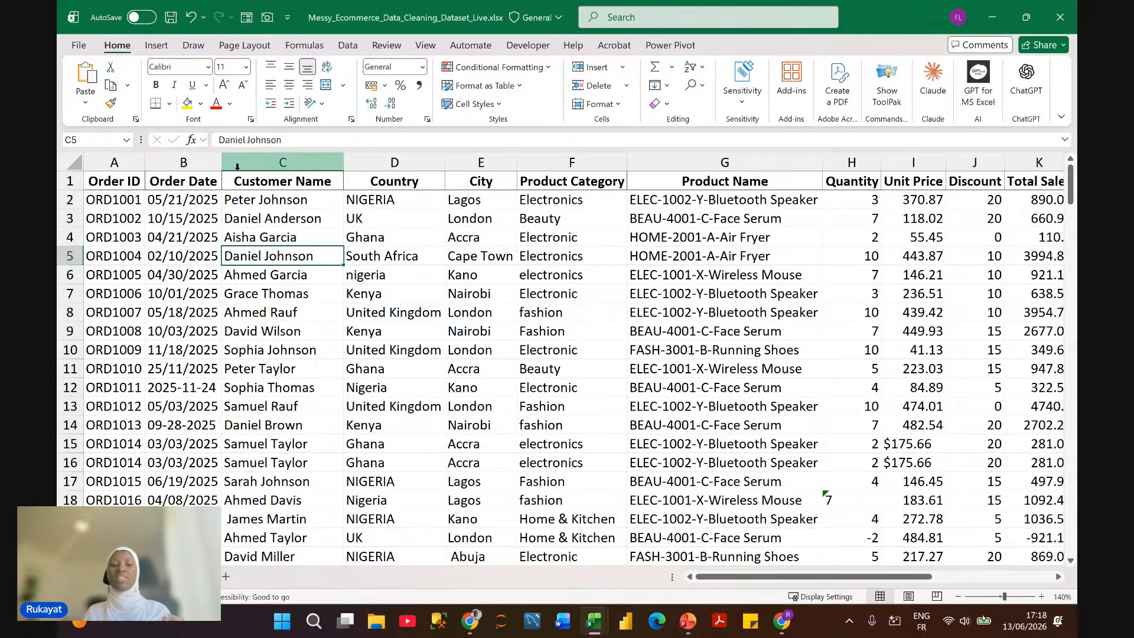
left_click(254, 163)
left_click(184, 163)
left_click(257, 215)
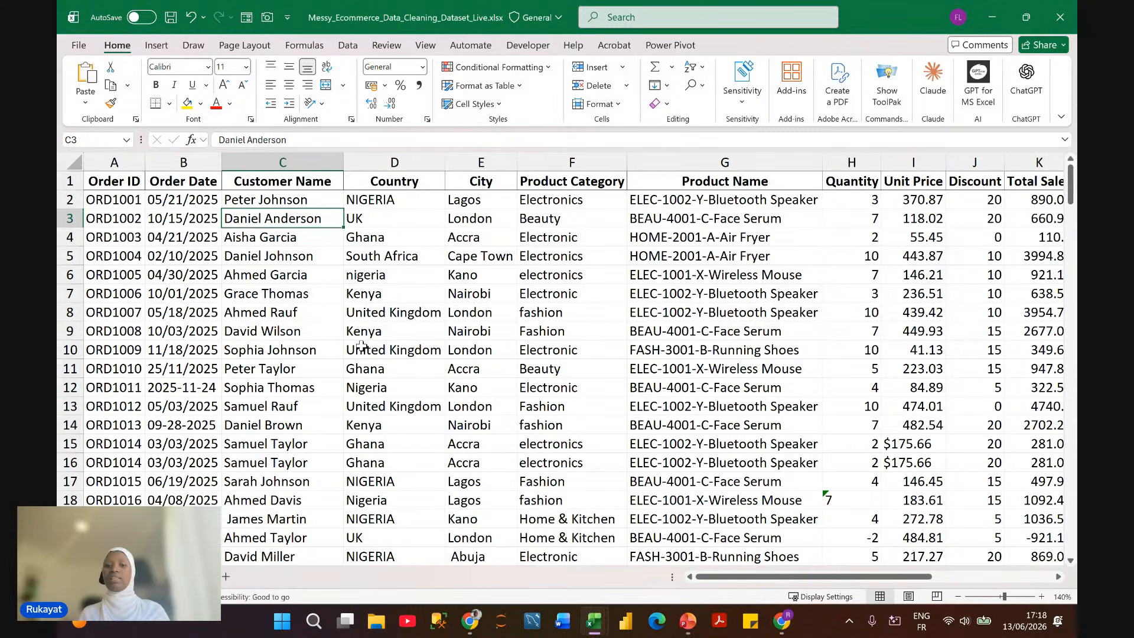
left_click(393, 346)
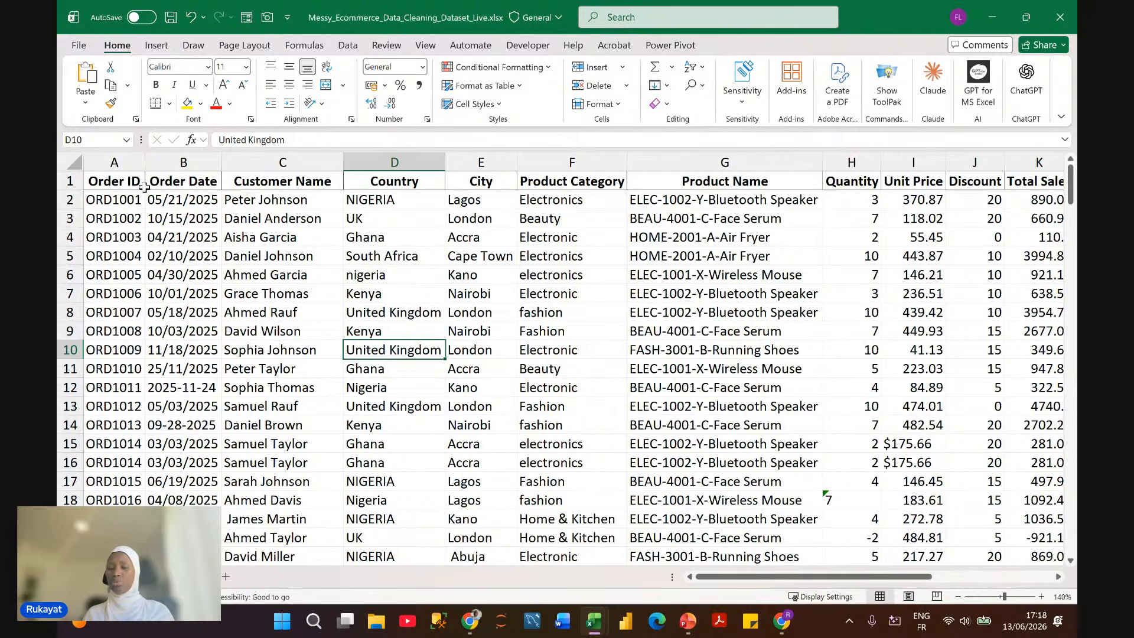
Step: Add filters to the header row of the order data and check the distinct values in the Country column
left_click(236, 242)
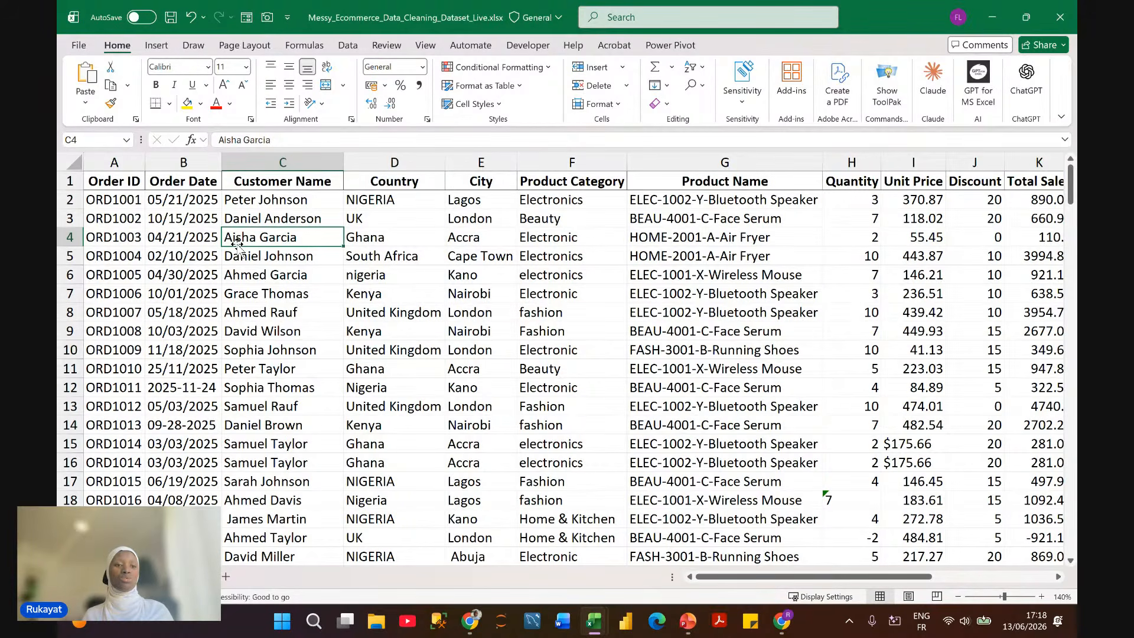
key("ctrl+shift+l")
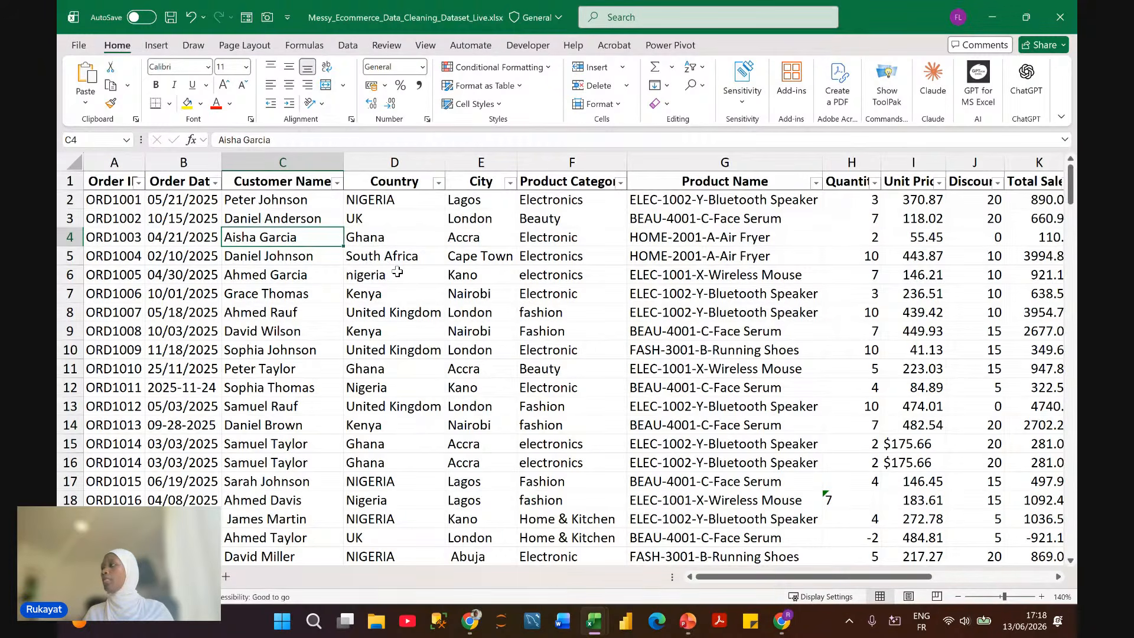
left_click(438, 184)
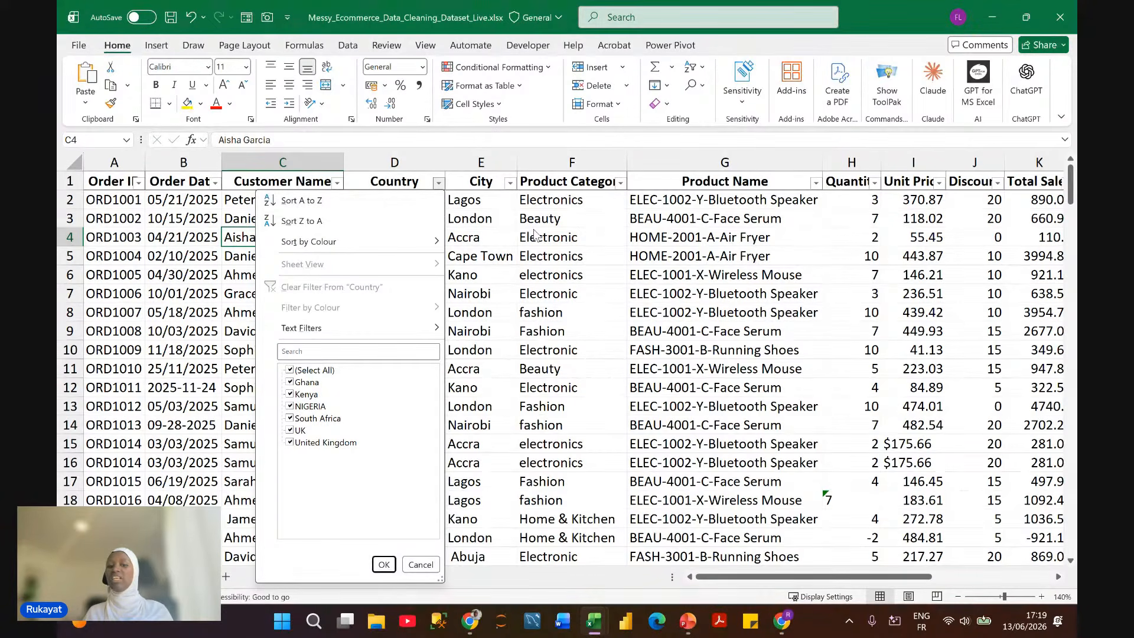
left_click(420, 564)
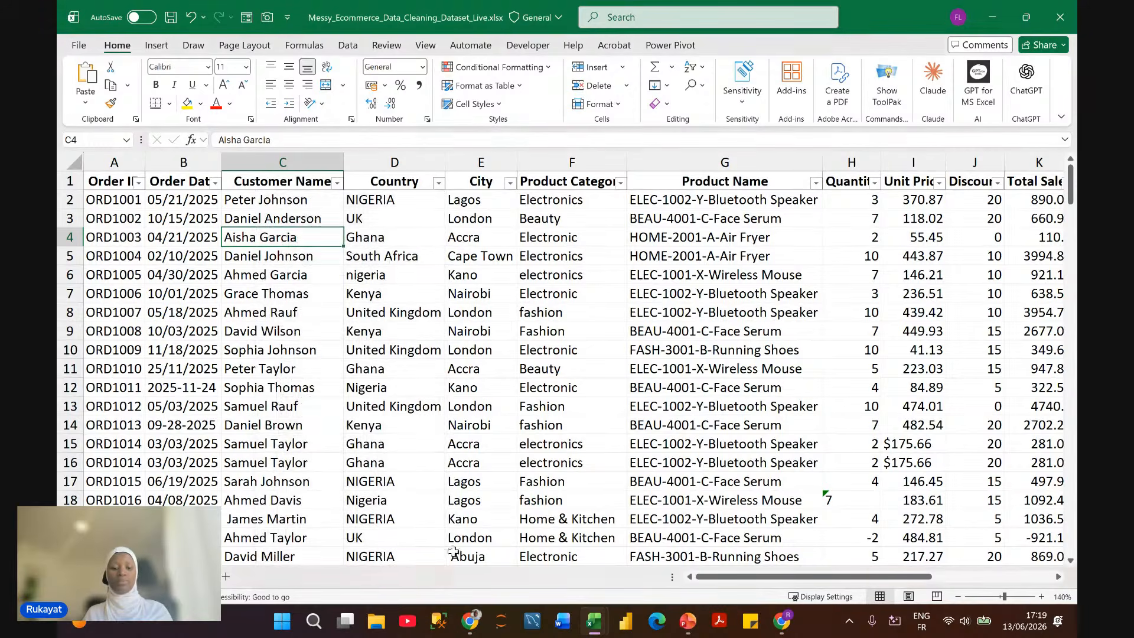
scroll(619, 317, "down", 1)
scroll(619, 313, "up", 1)
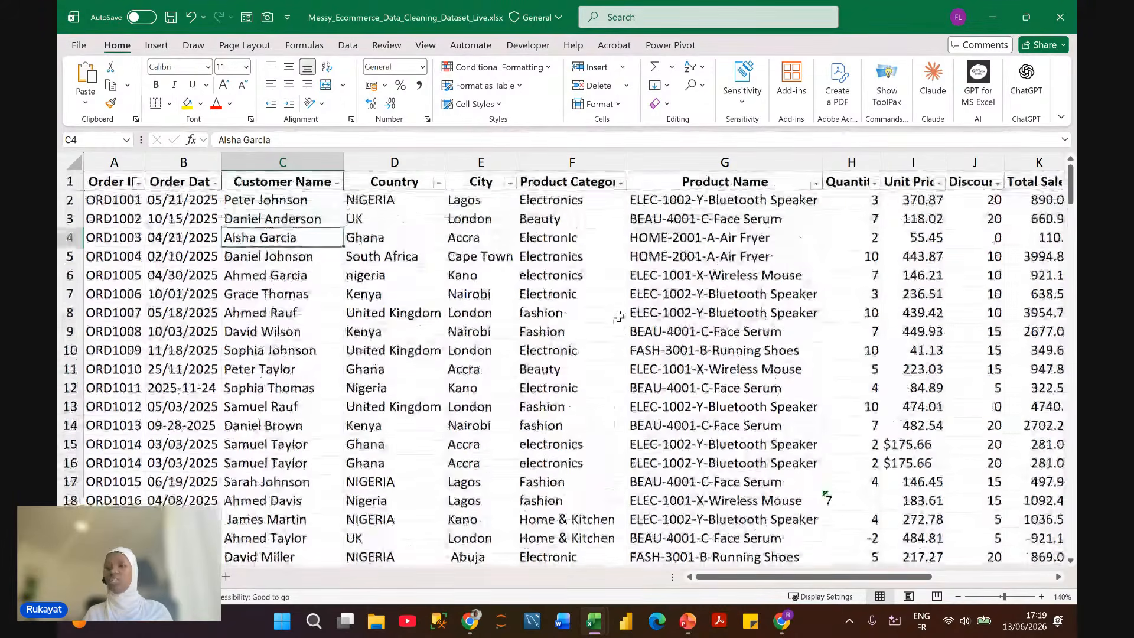
Step: Refit all column widths so the full headers show beside their filter arrows
left_click(105, 182)
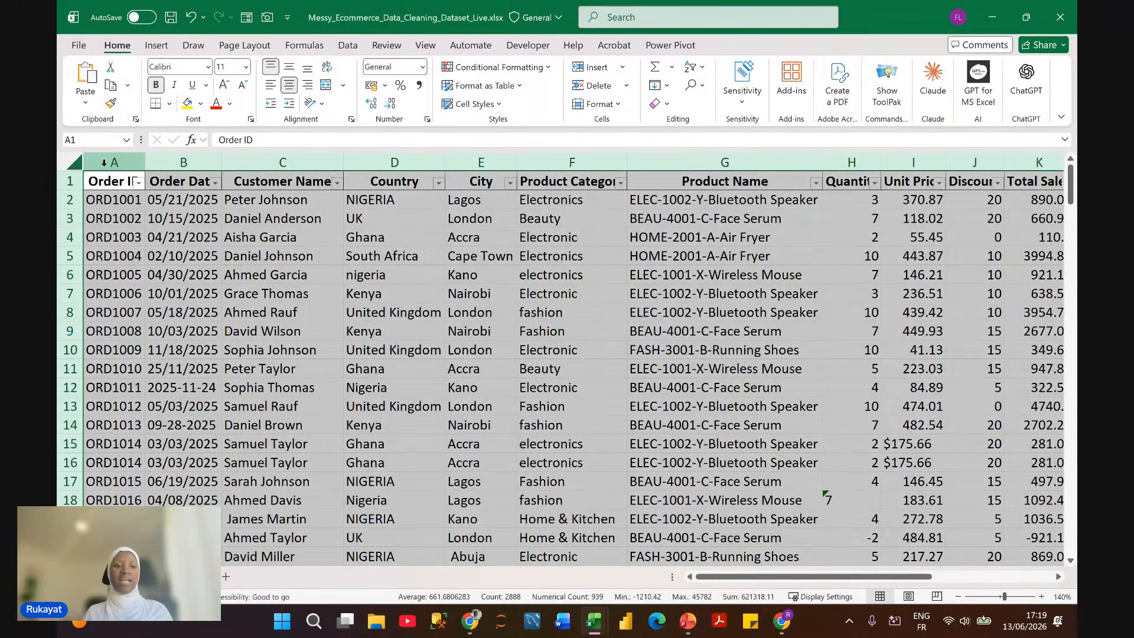
key("ctrl+a")
double_click(146, 162)
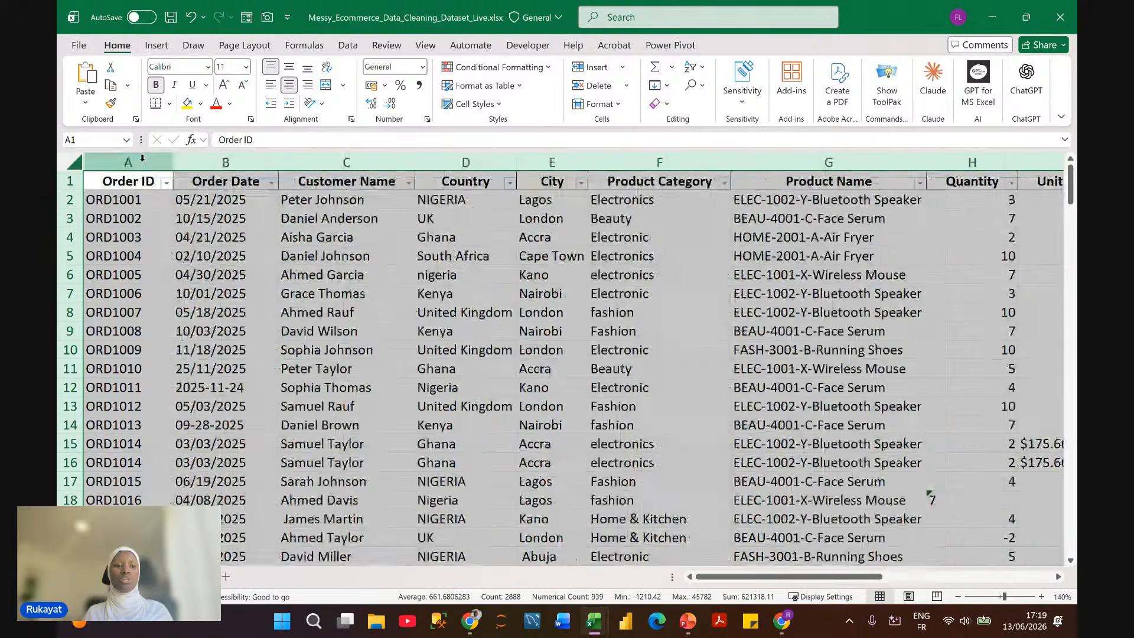
Step: Freeze the top row containing the column headers, from Order ID onward
left_click(131, 183)
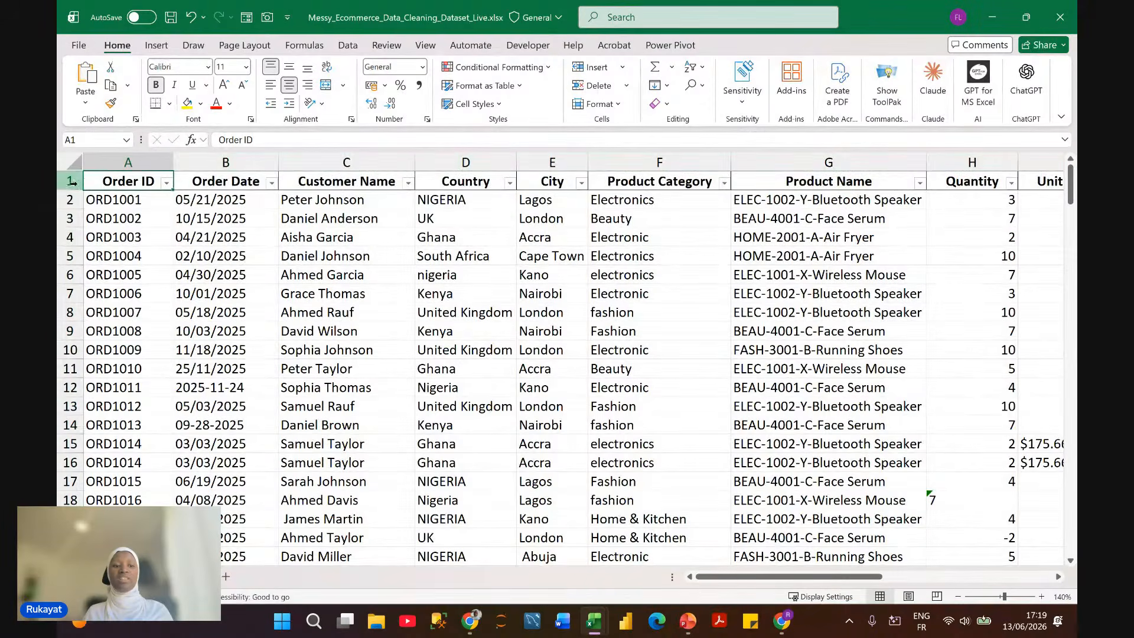
key("ctrl+shift+Right")
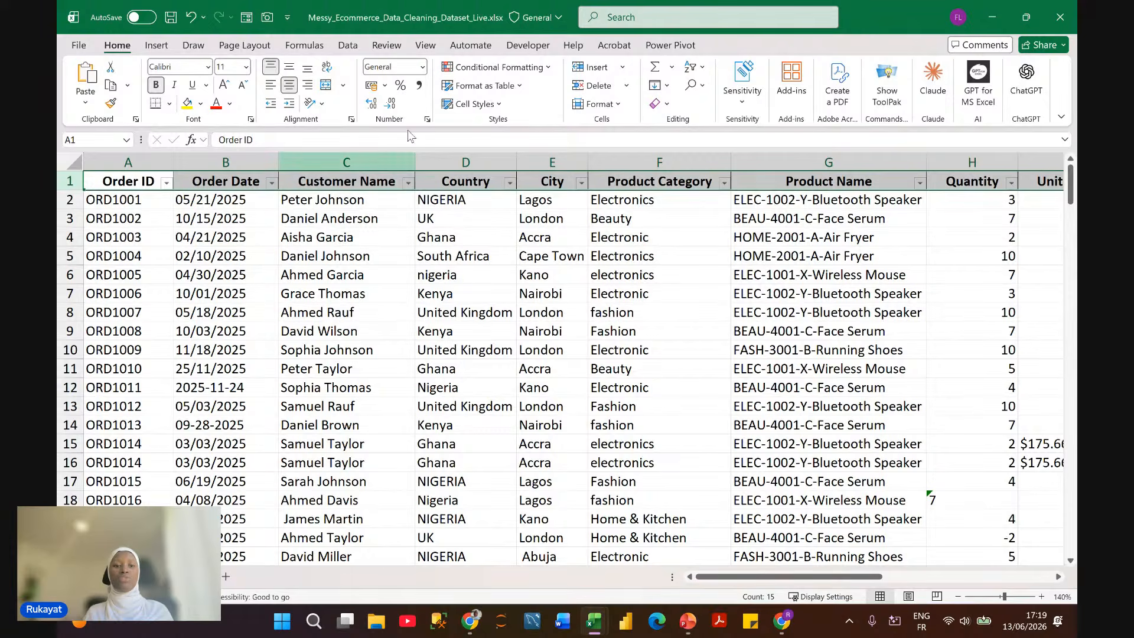
left_click(425, 45)
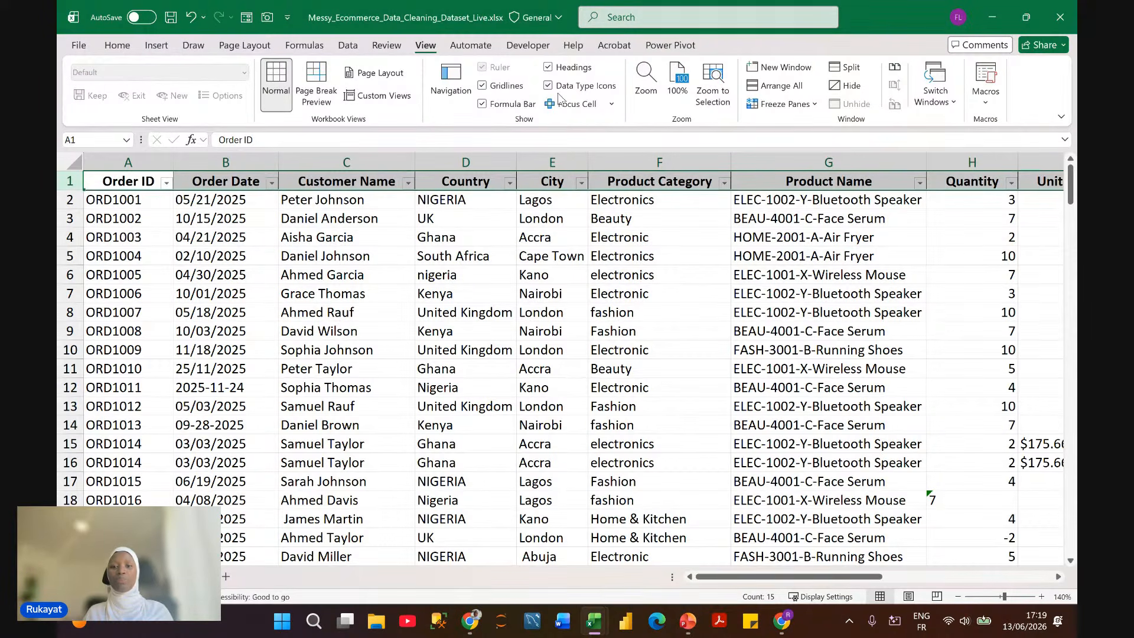
left_click(816, 105)
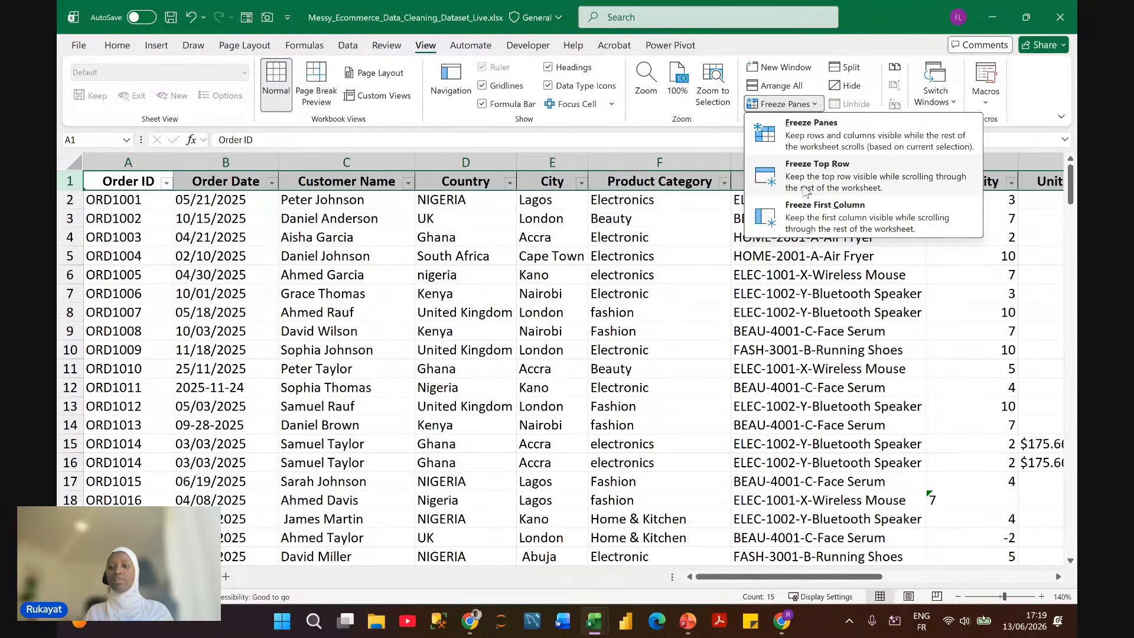
left_click(807, 165)
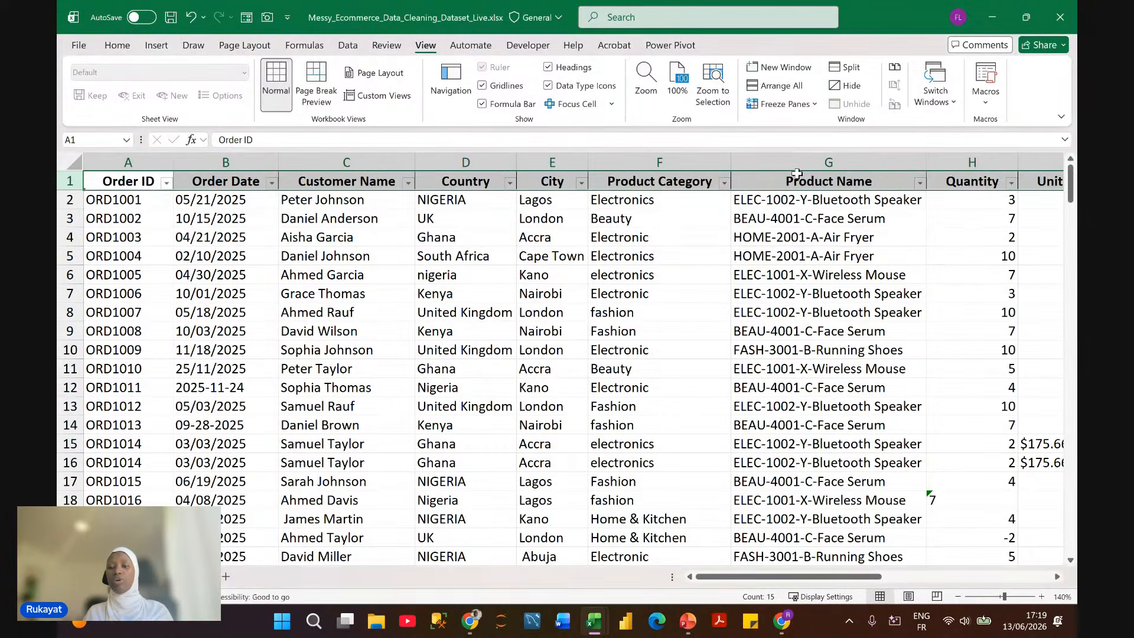
Step: Examine the order records down past row 90 under the frozen header row, and return to the first records
scroll(699, 244, "down", 2)
left_click(650, 251)
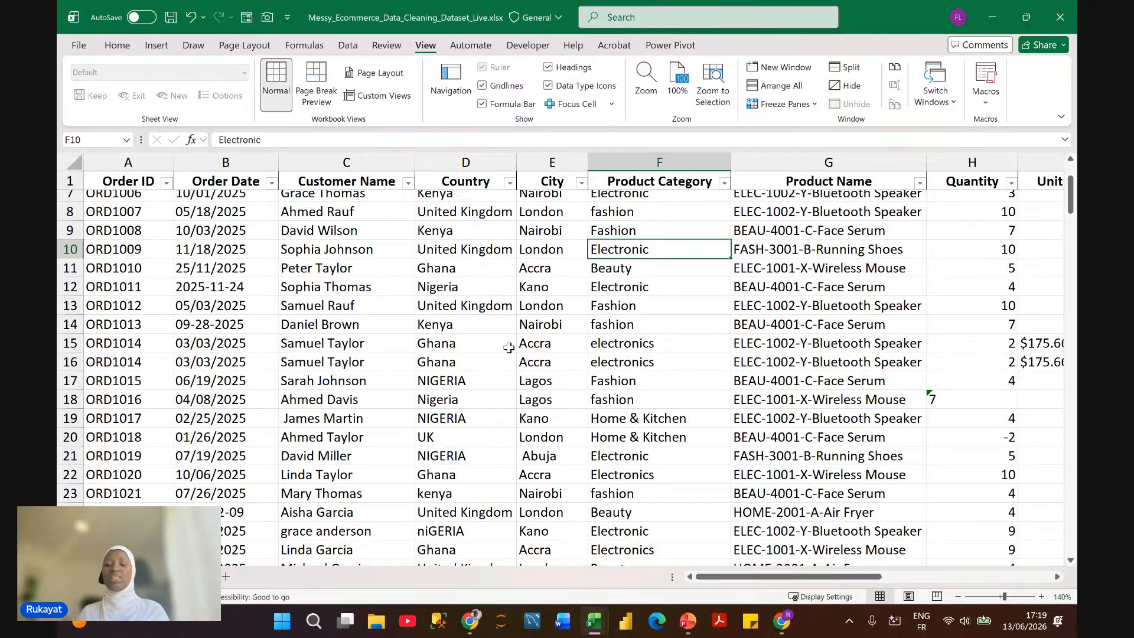
scroll(511, 348, "down", 2)
scroll(509, 347, "down", 2)
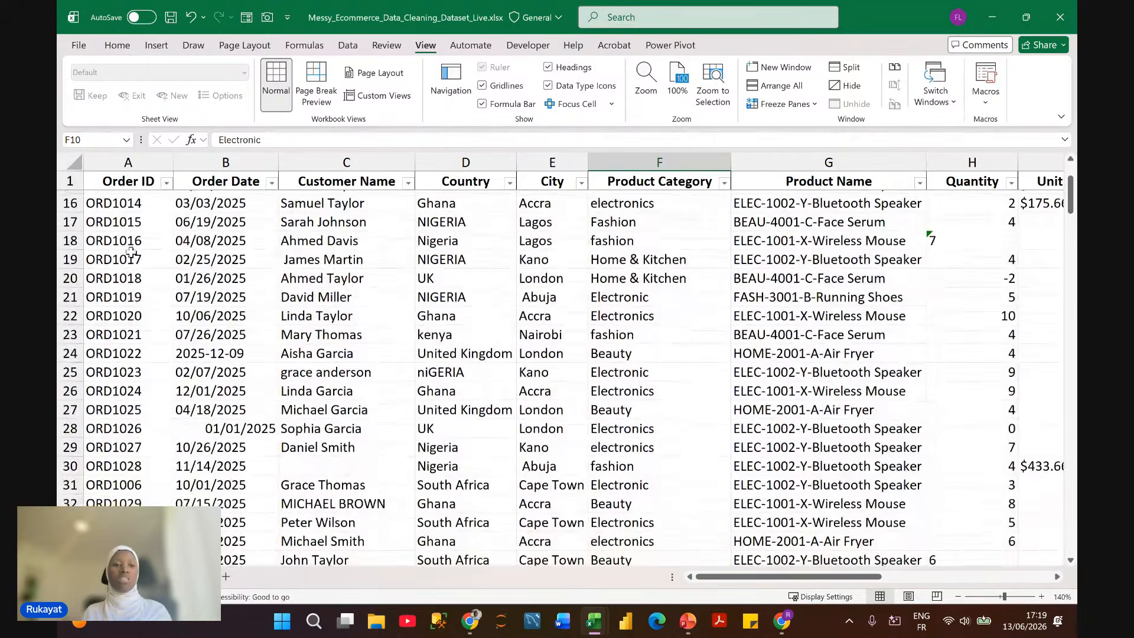
left_click(66, 183)
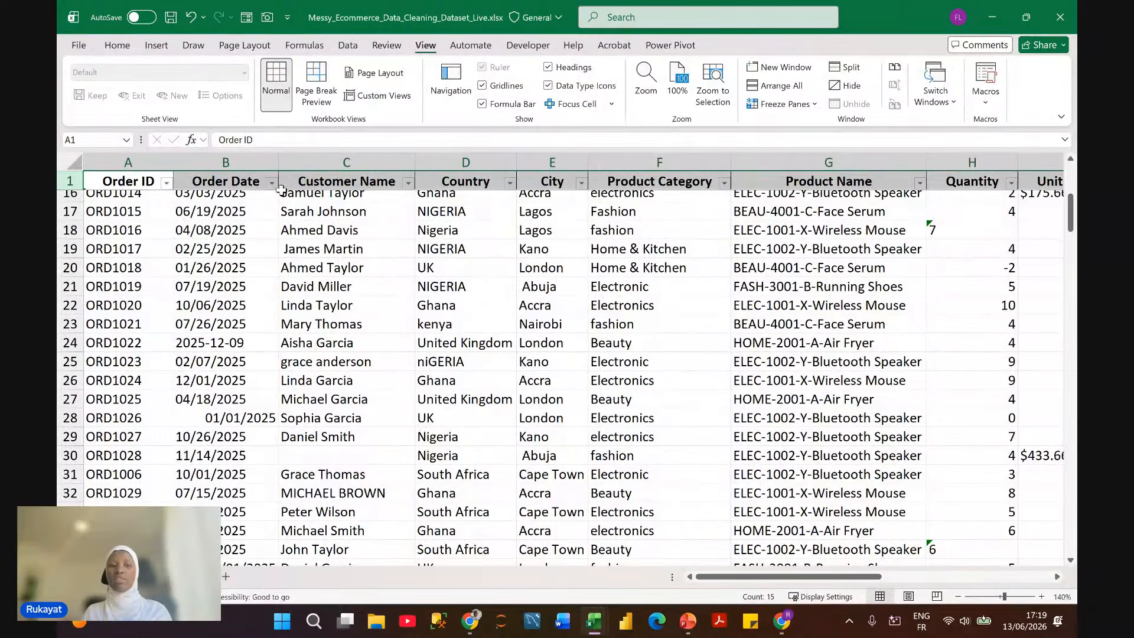
scroll(492, 380, "down", 12)
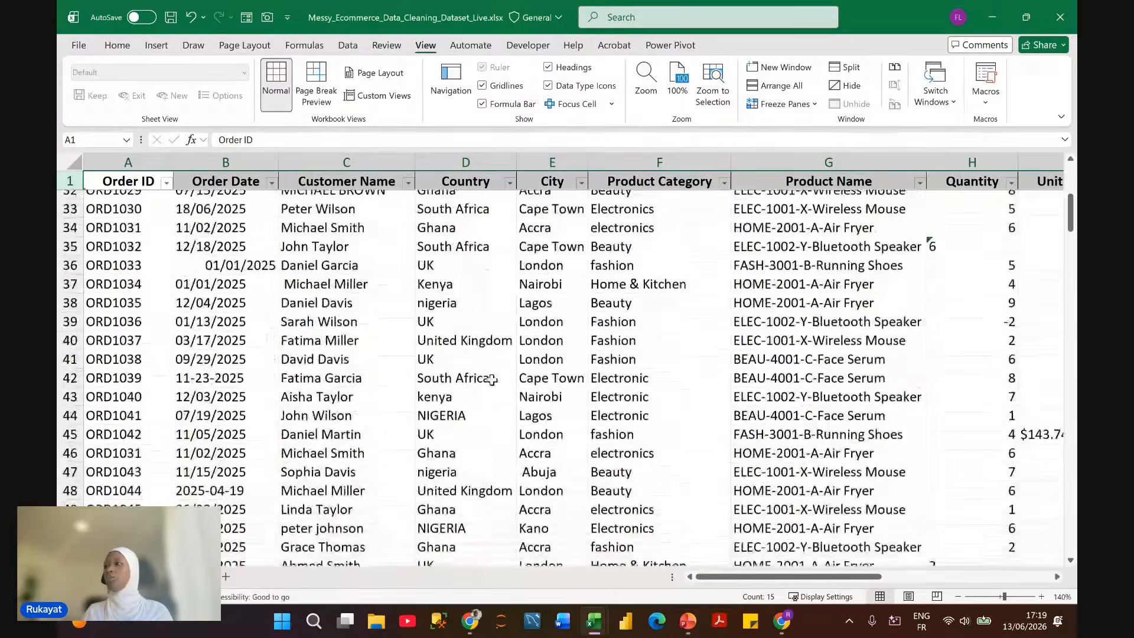
scroll(492, 379, "down", 19)
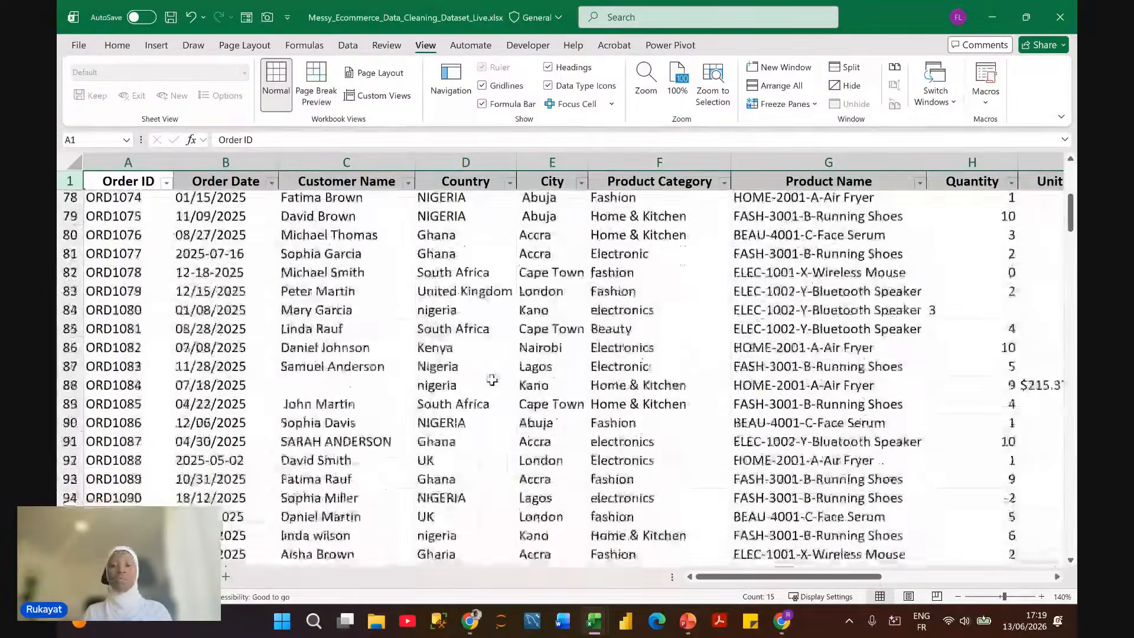
scroll(492, 379, "up", 20)
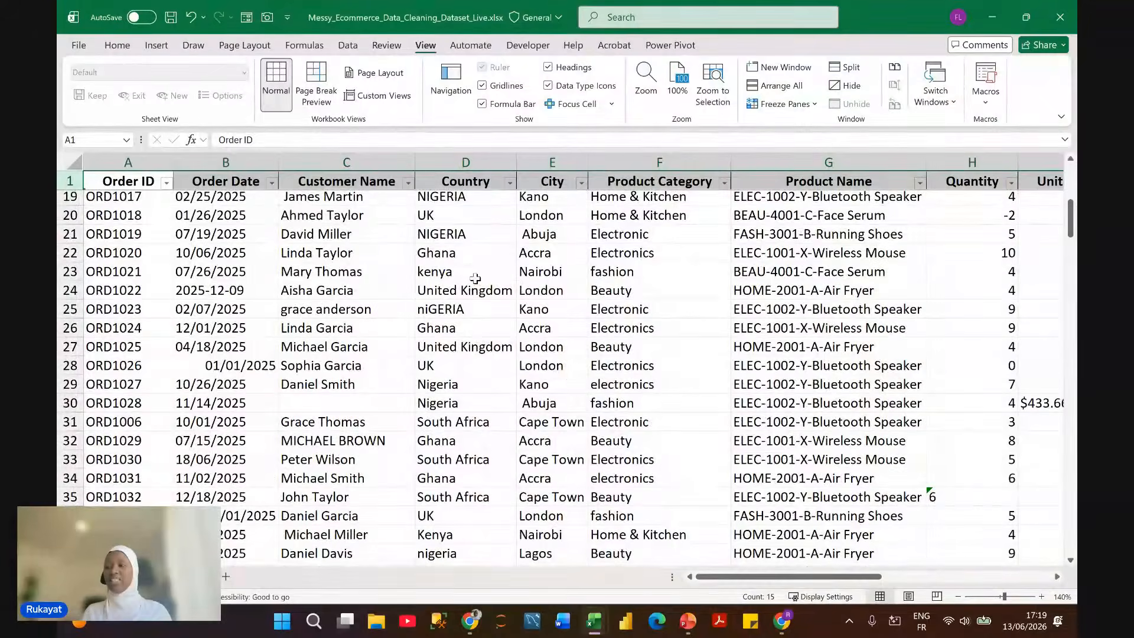
scroll(538, 286, "up", 6)
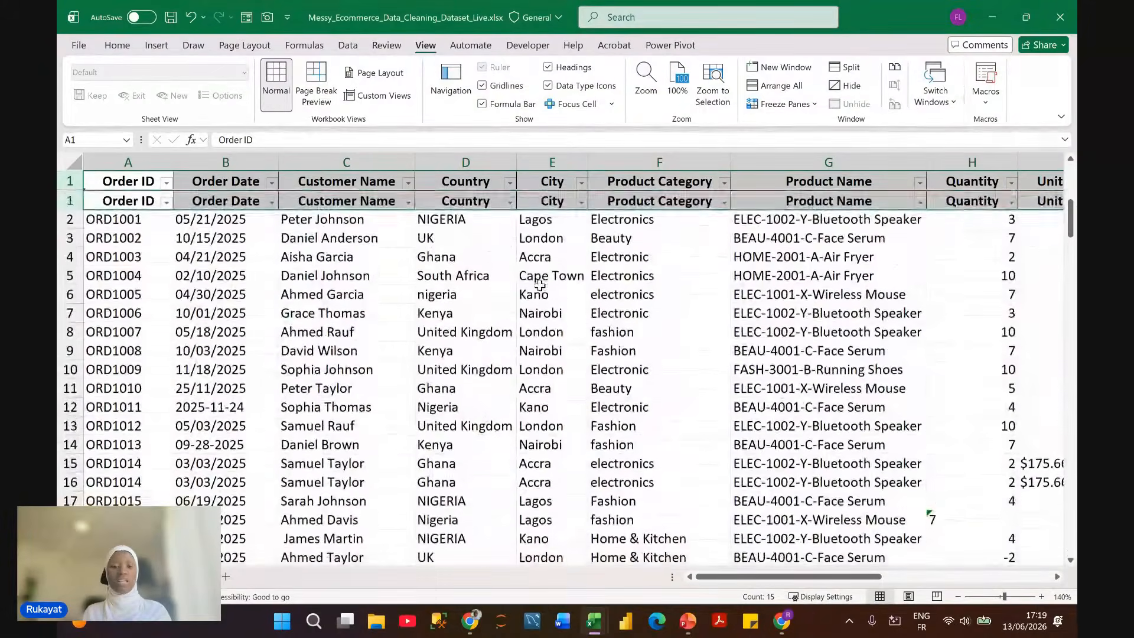
left_click(447, 266)
left_click(454, 261)
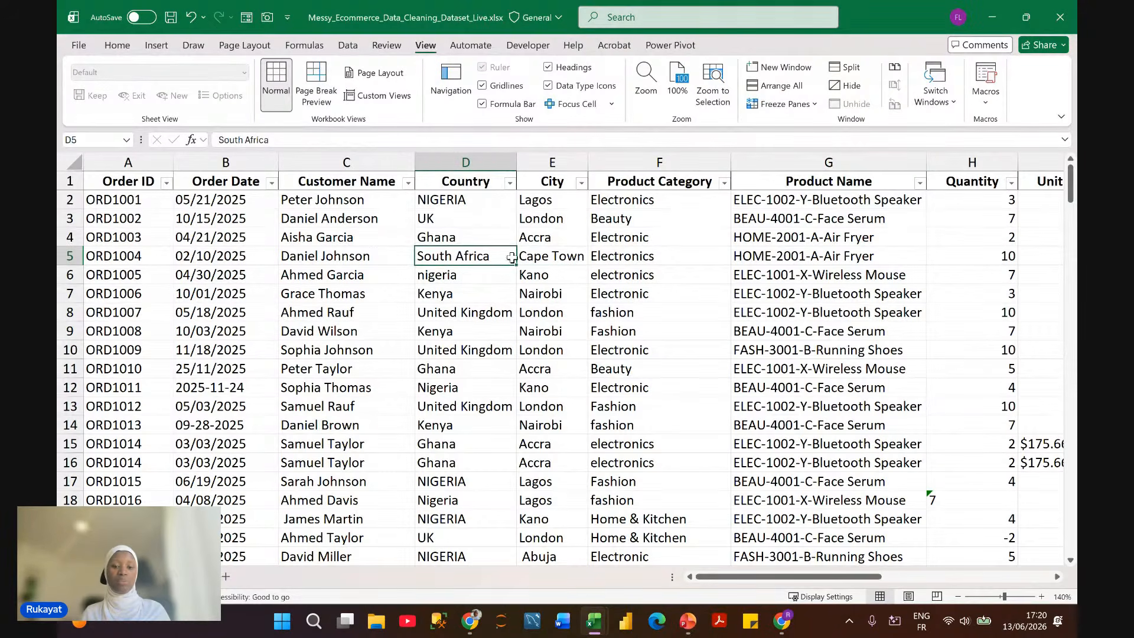
left_click(571, 256)
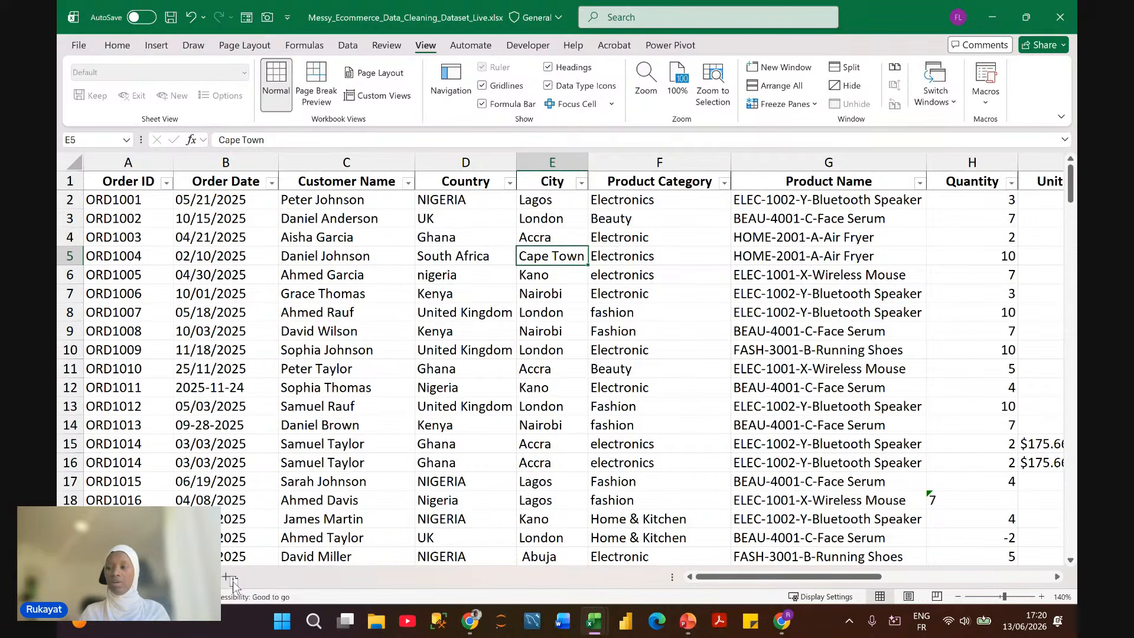
Step: Duplicate the raw data worksheet within the same workbook to work on a copy
left_click_drag(233, 582, 233, 582)
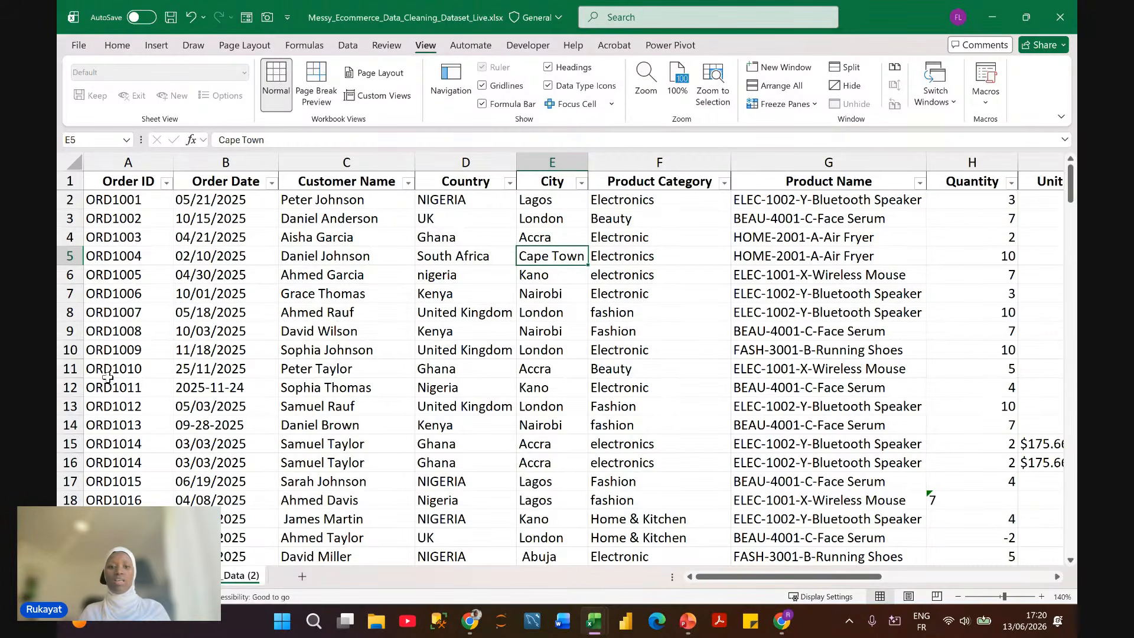
left_click(426, 276)
left_click(340, 290)
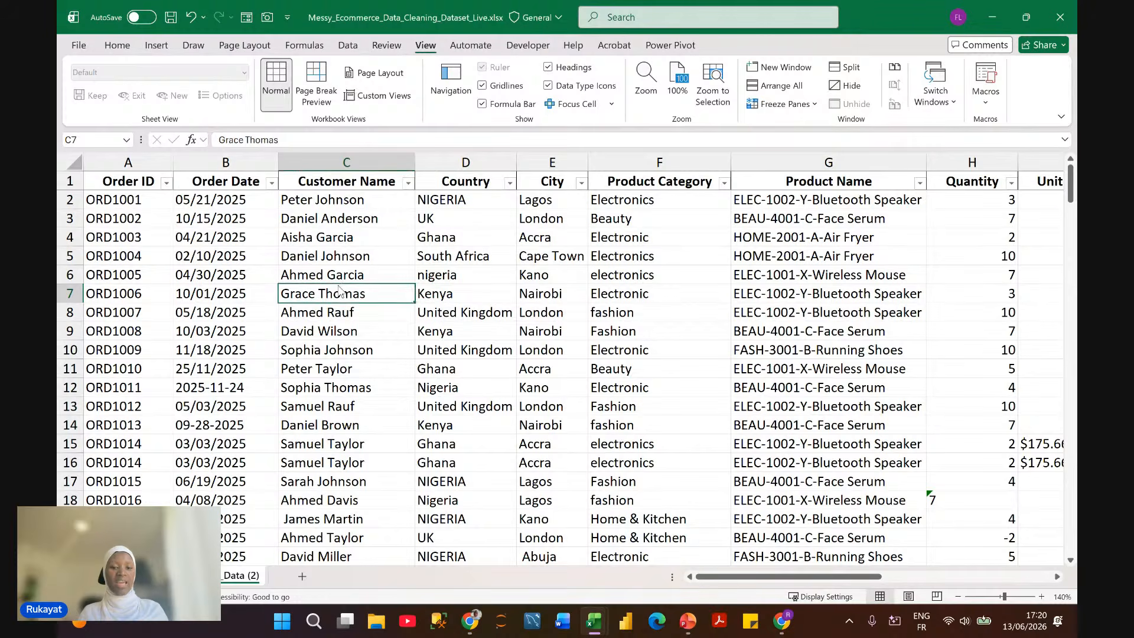
left_click(470, 297)
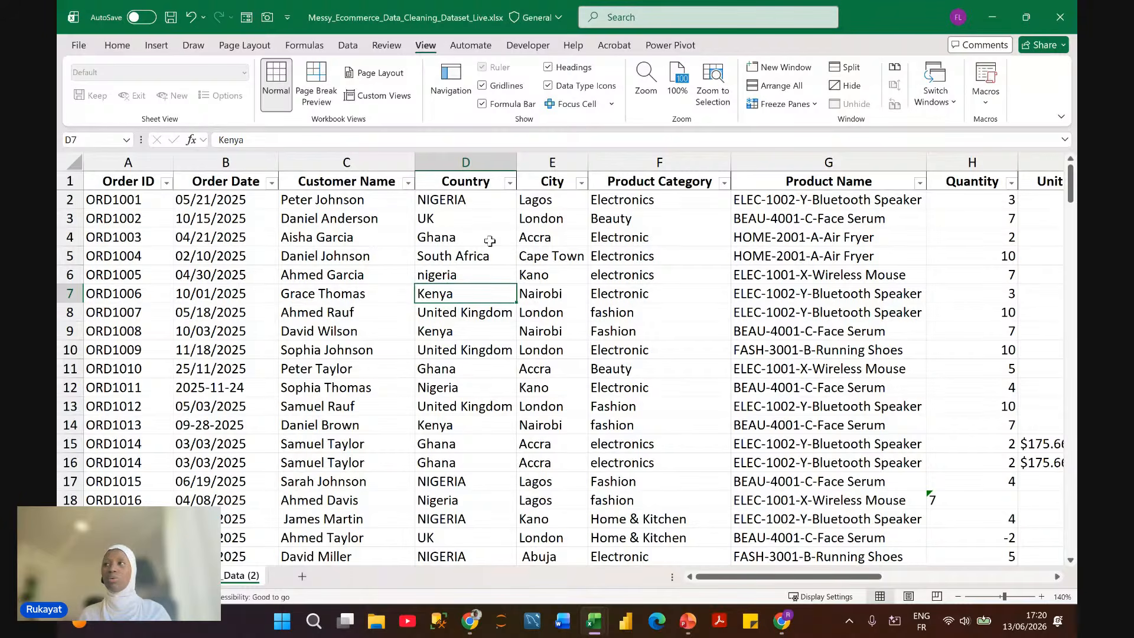
Step: Highlight duplicate values across the whole dataset with Yellow Fill with Dark Yellow Text using conditional formatting
left_click(521, 258)
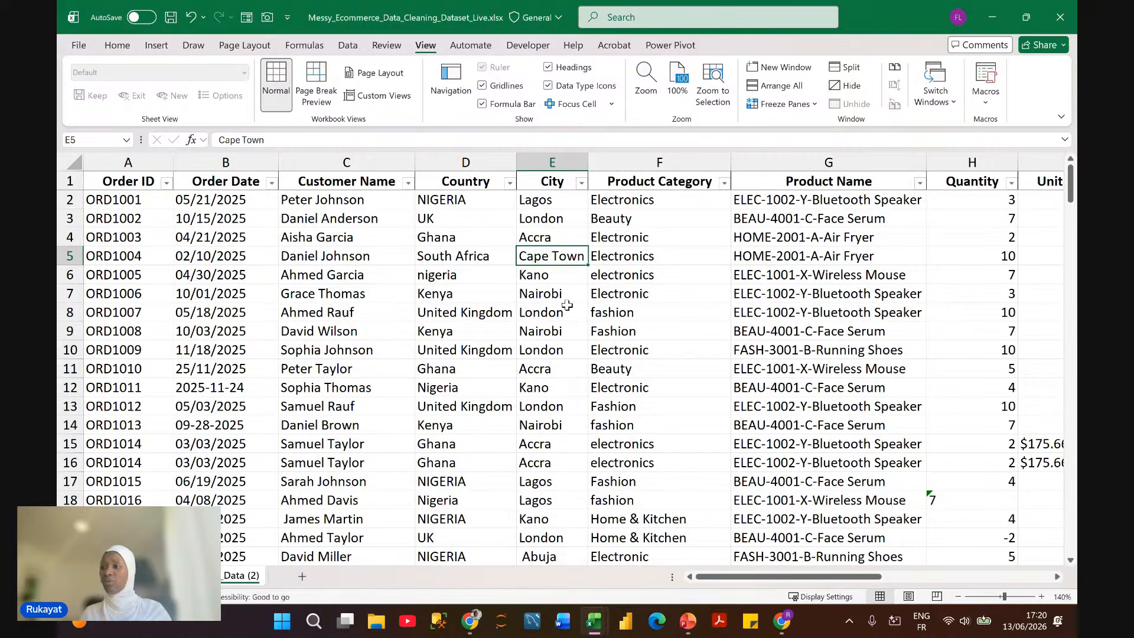
key("ctrl+a")
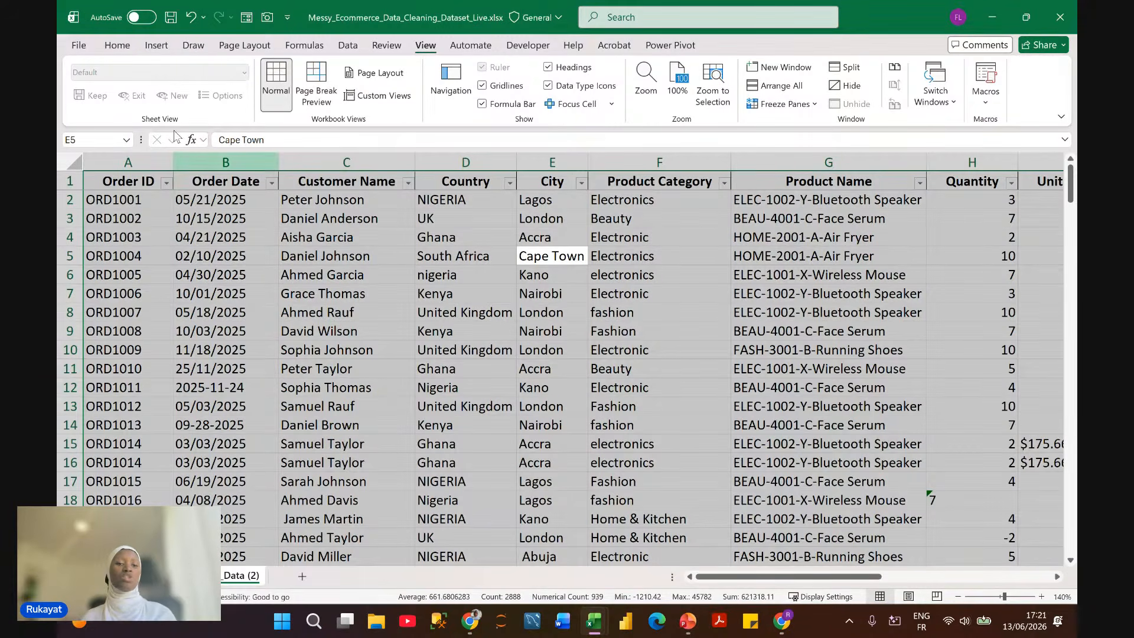
left_click(117, 46)
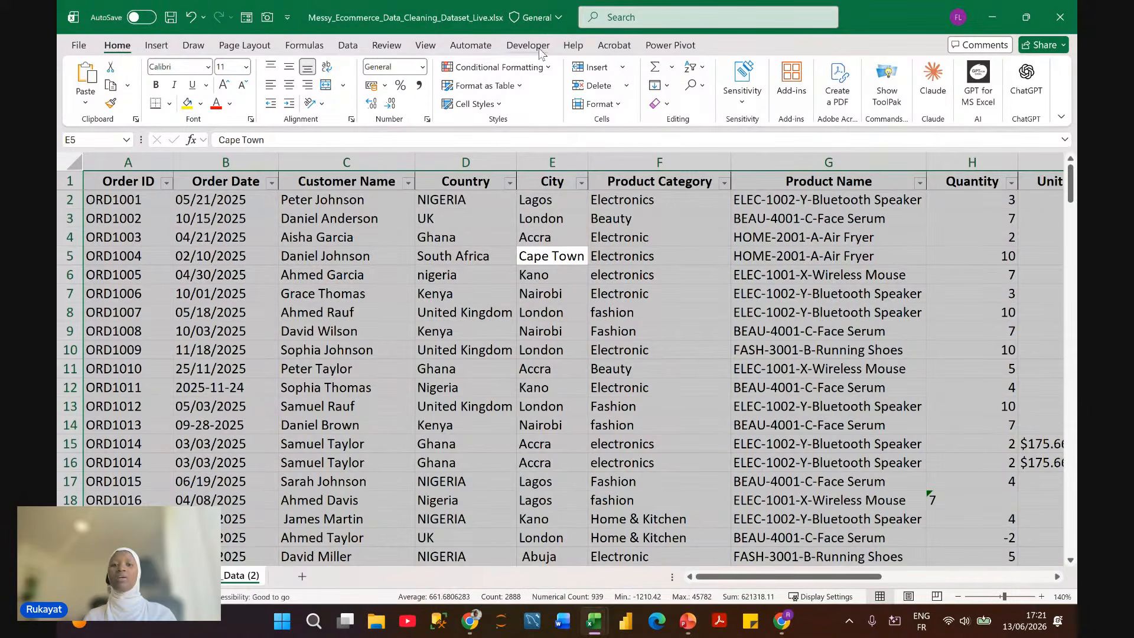
left_click(548, 68)
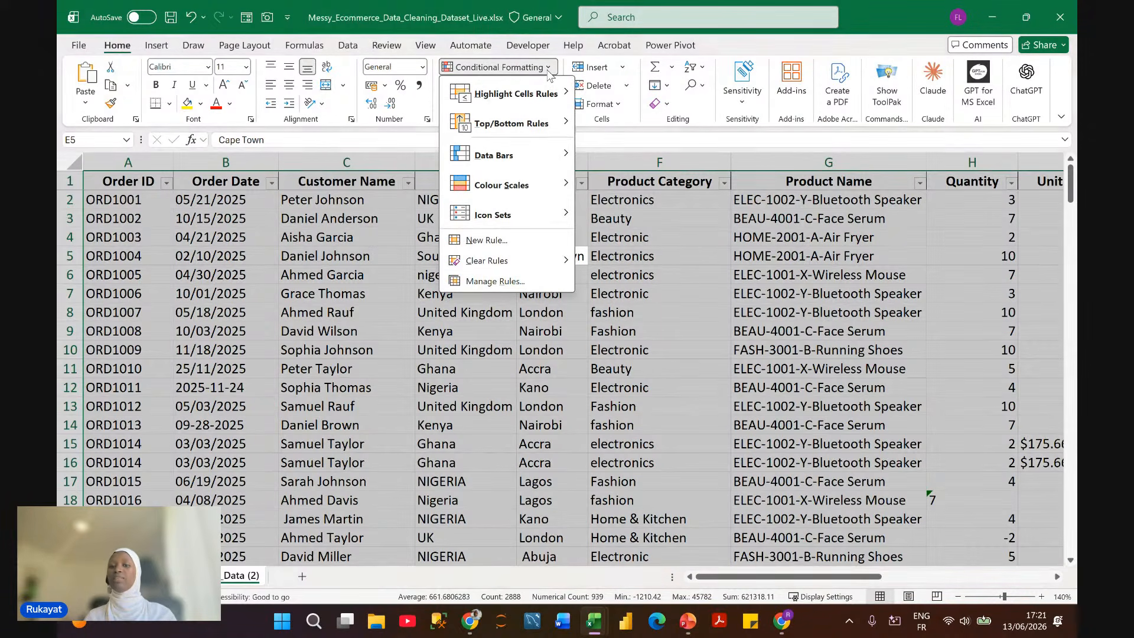
mouse_move(535, 95)
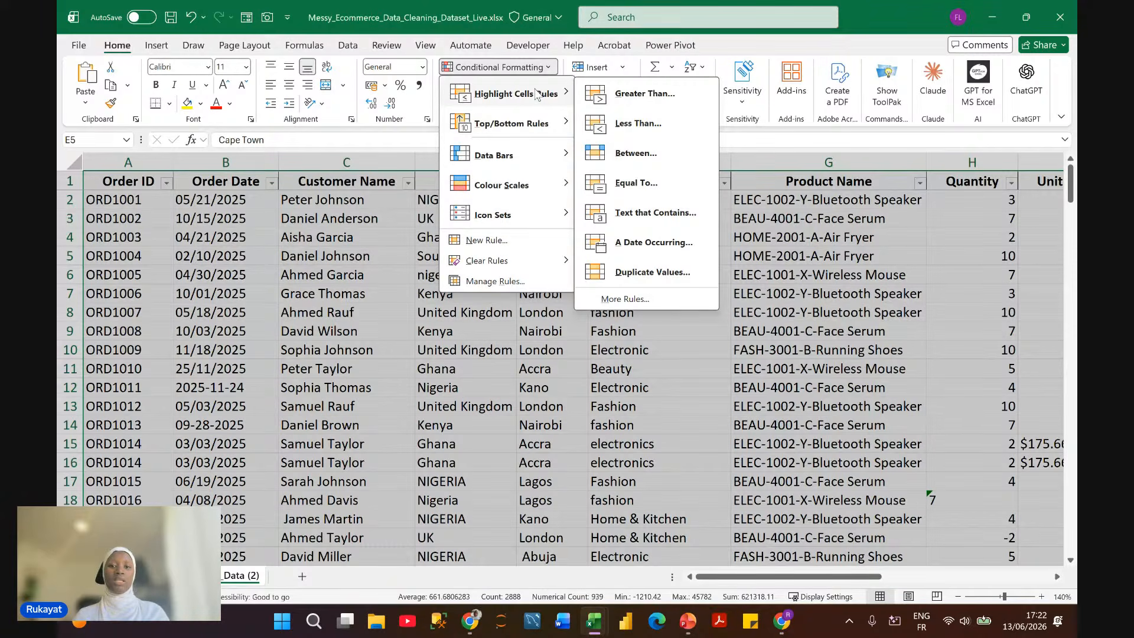
left_click(390, 193)
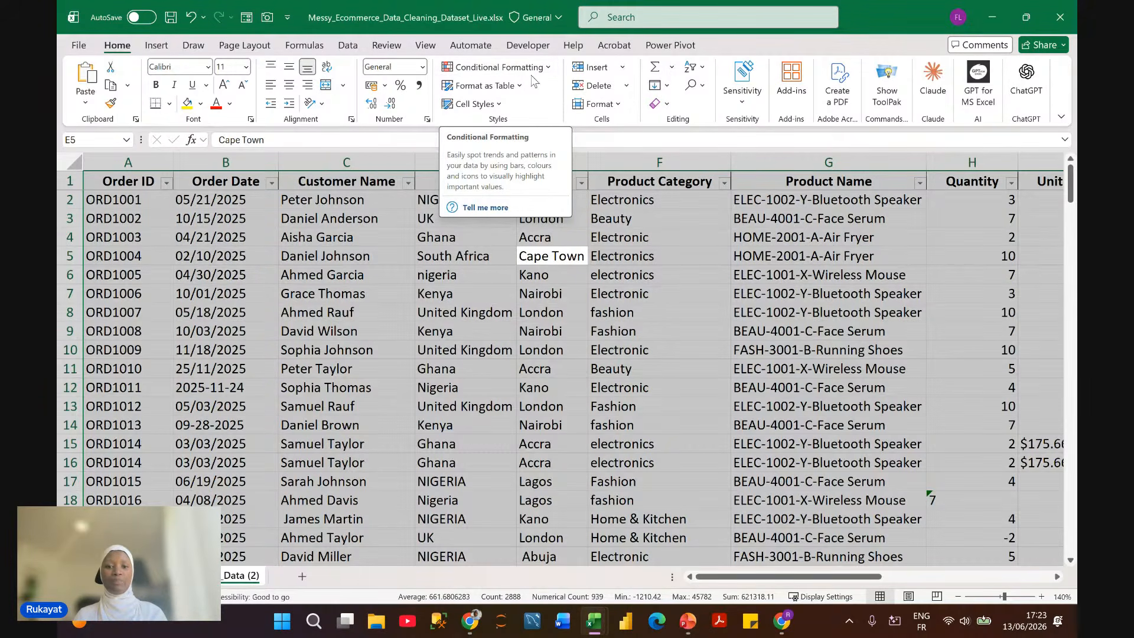
left_click(543, 69)
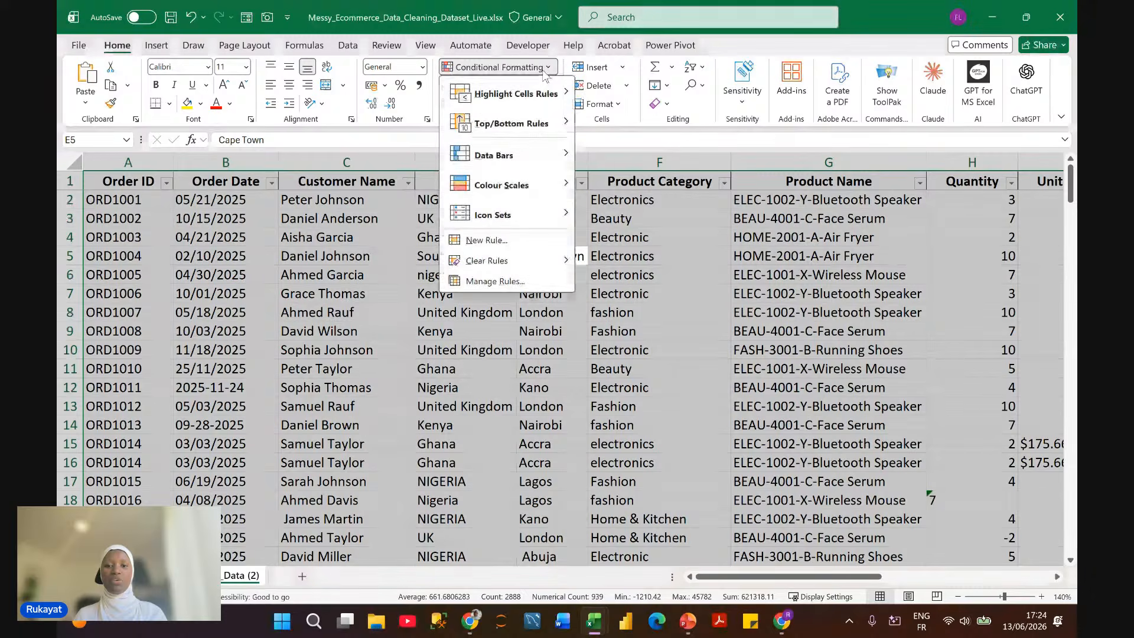
mouse_move(519, 95)
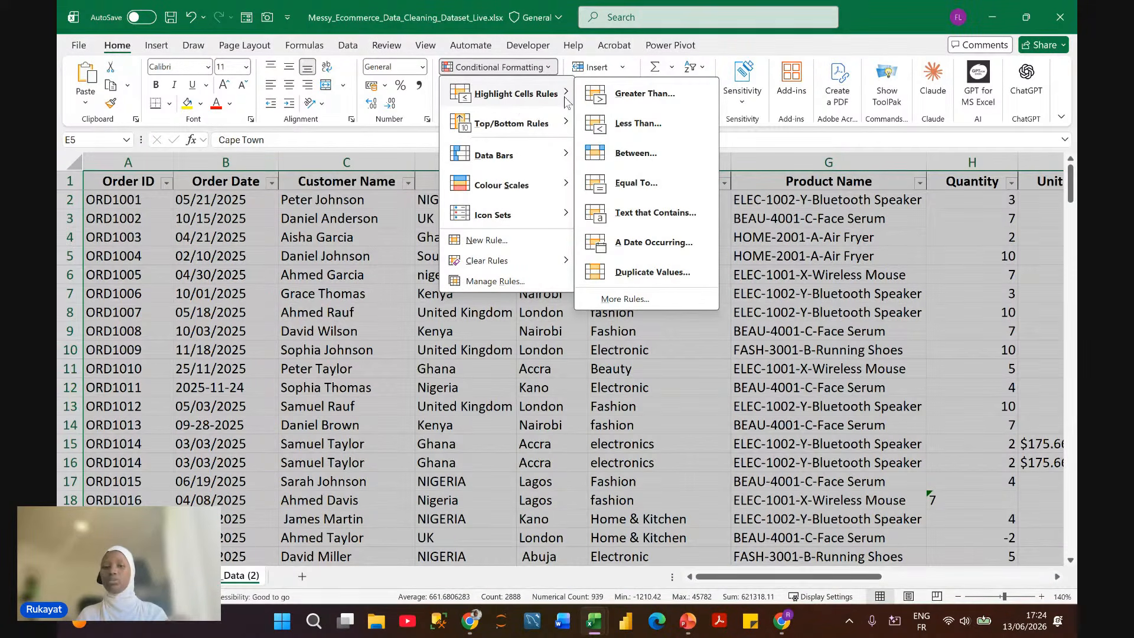
left_click(633, 273)
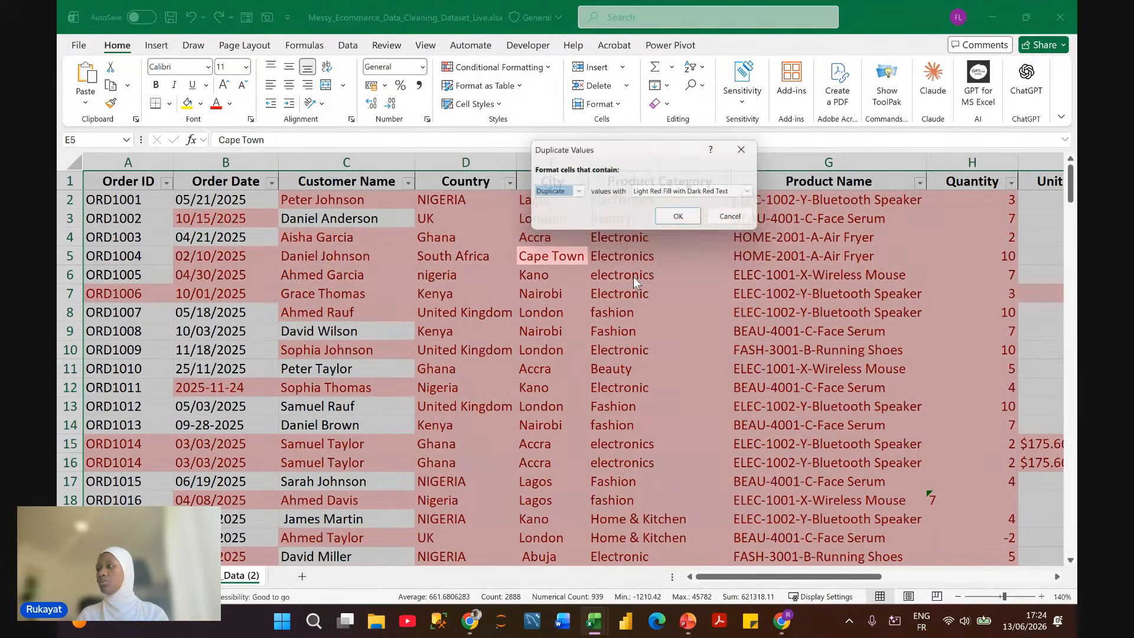
left_click(754, 191)
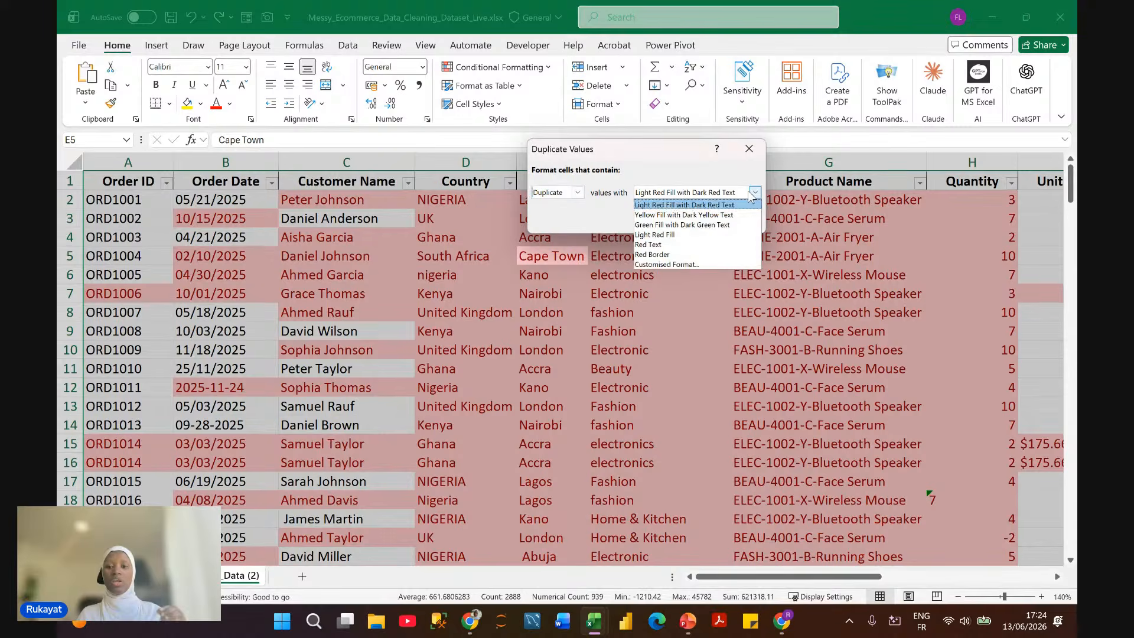
left_click(702, 215)
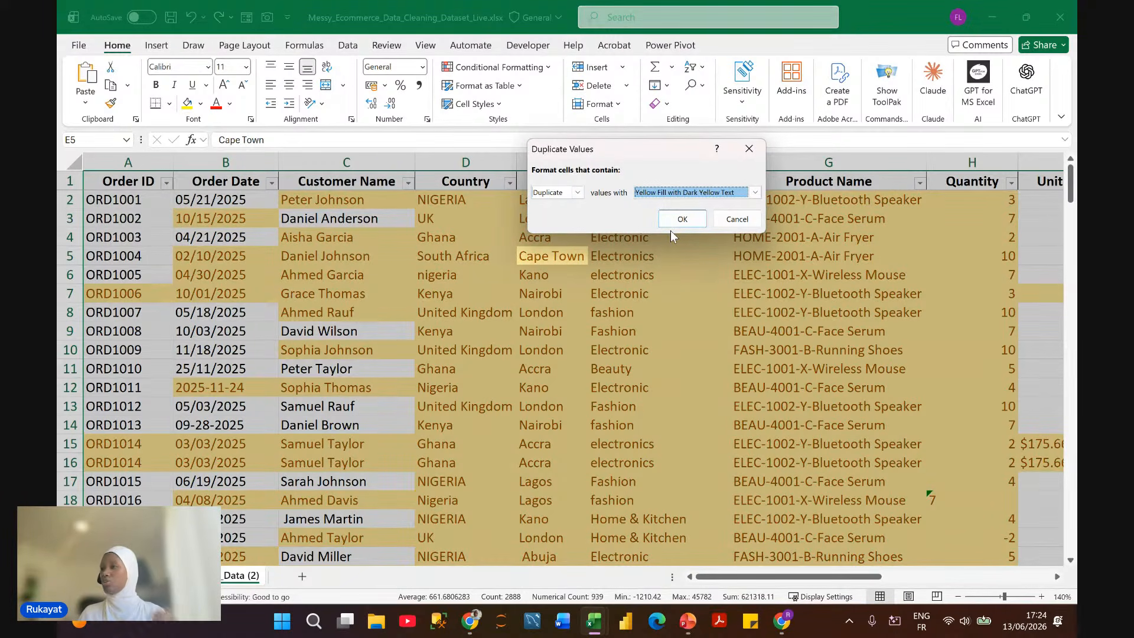
left_click(682, 219)
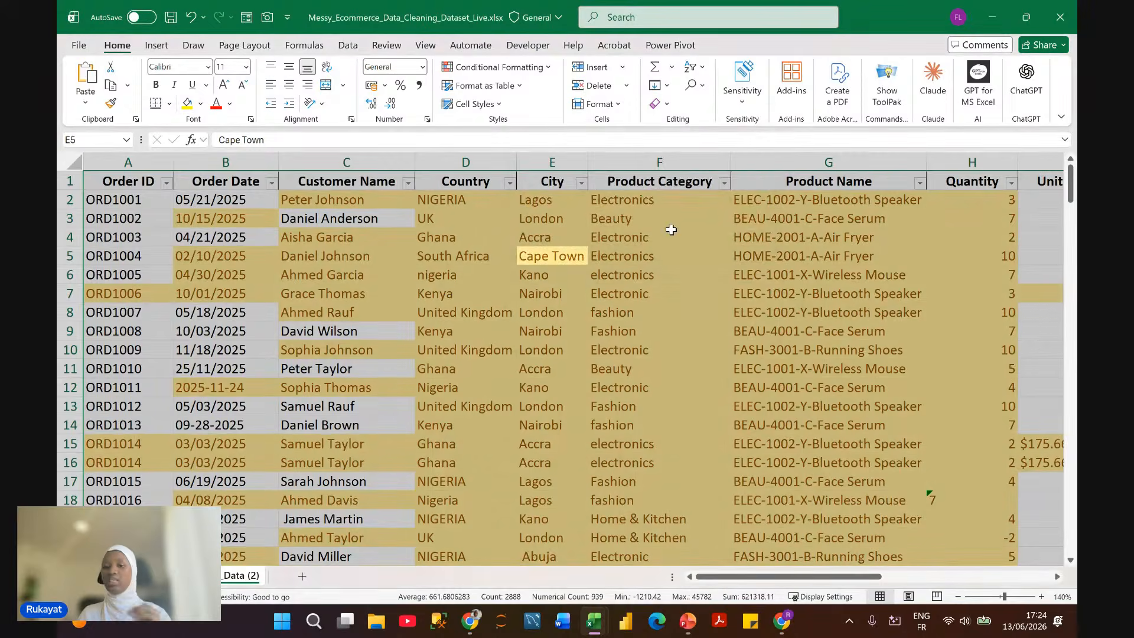
left_click(540, 310)
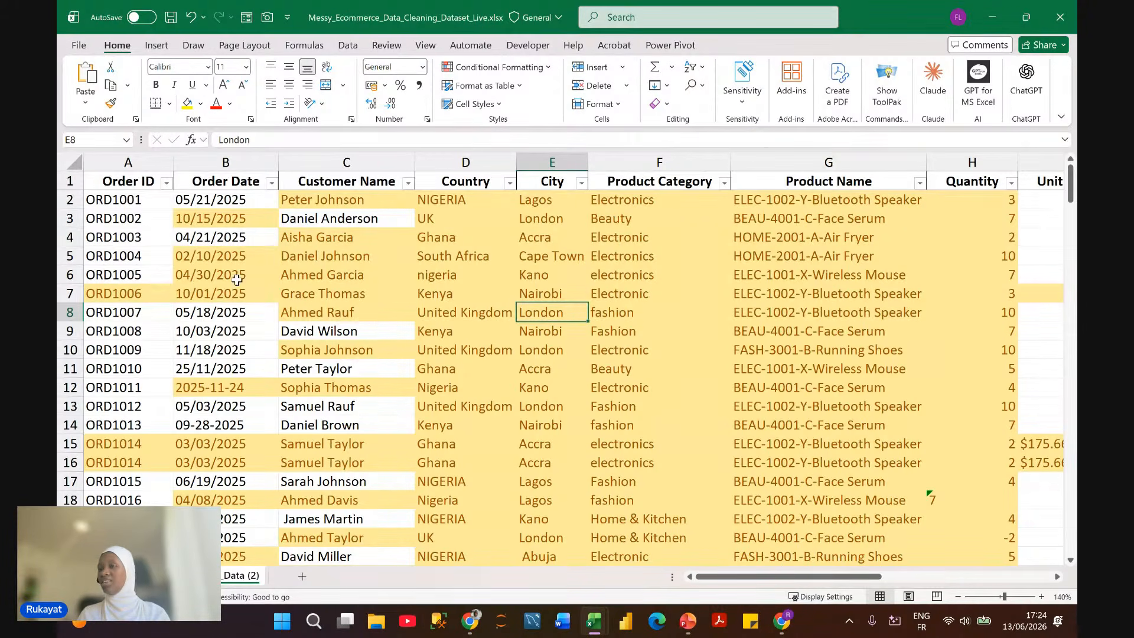
Step: Examine the highlighted rows 7, 15 and 16 across all columns, through Customer Rating, to compare repeated orders
left_click(63, 292)
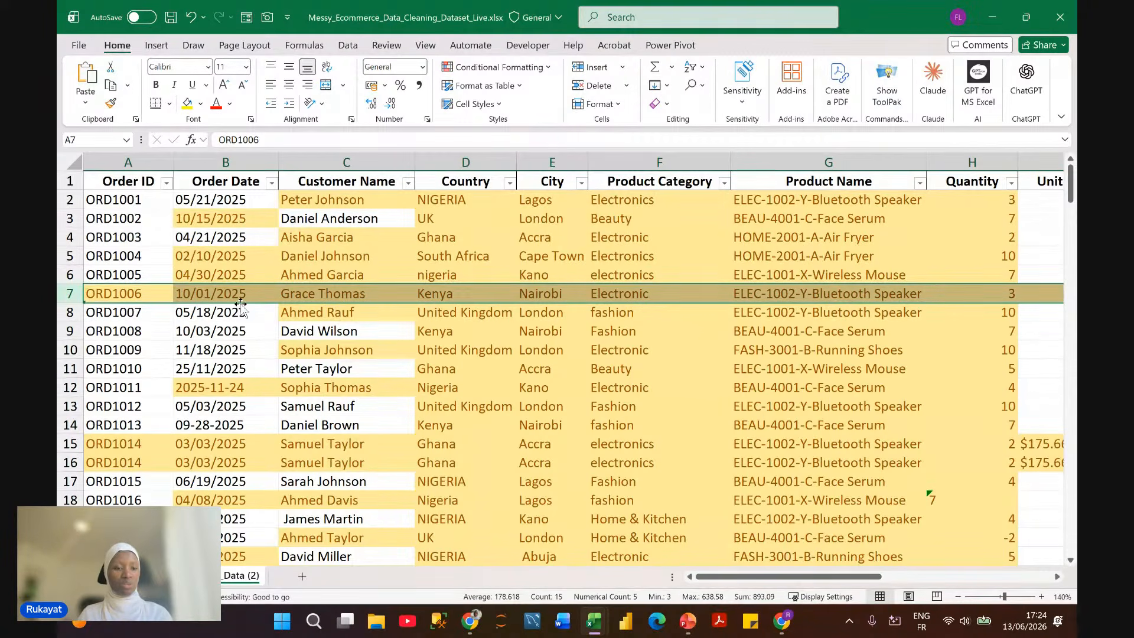
left_click(112, 295)
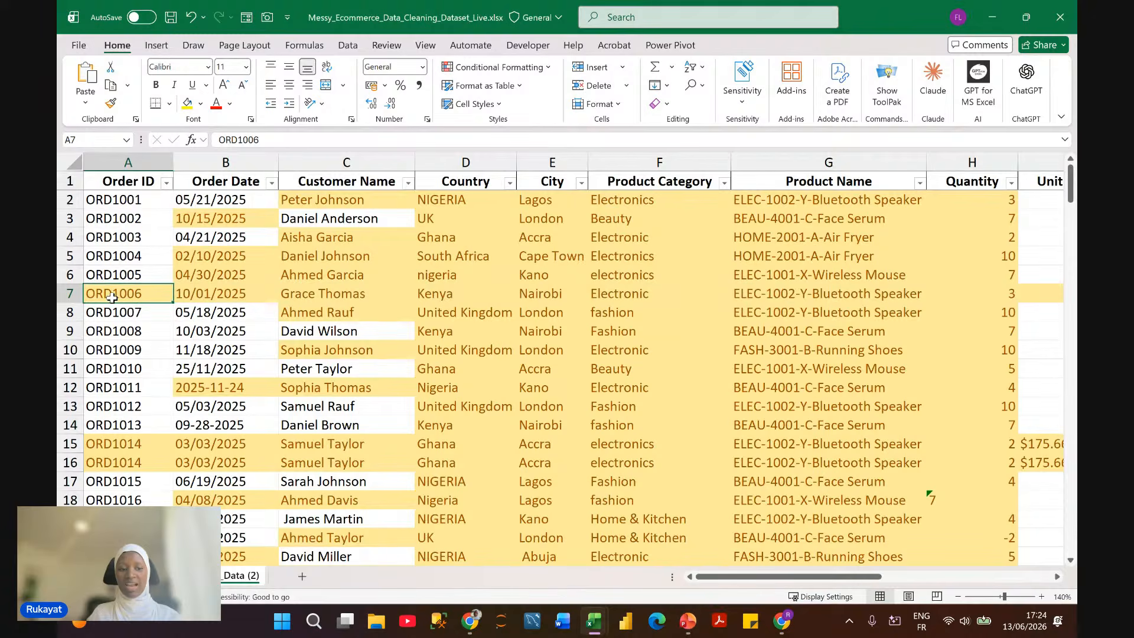
left_click(69, 293)
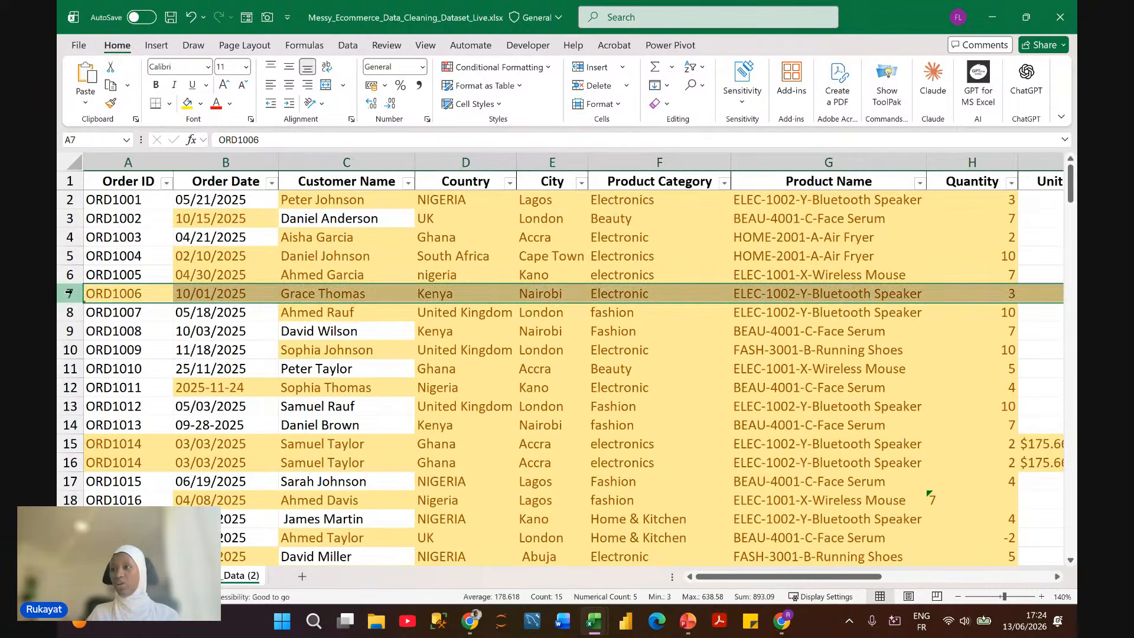
scroll(330, 310, "right", 5)
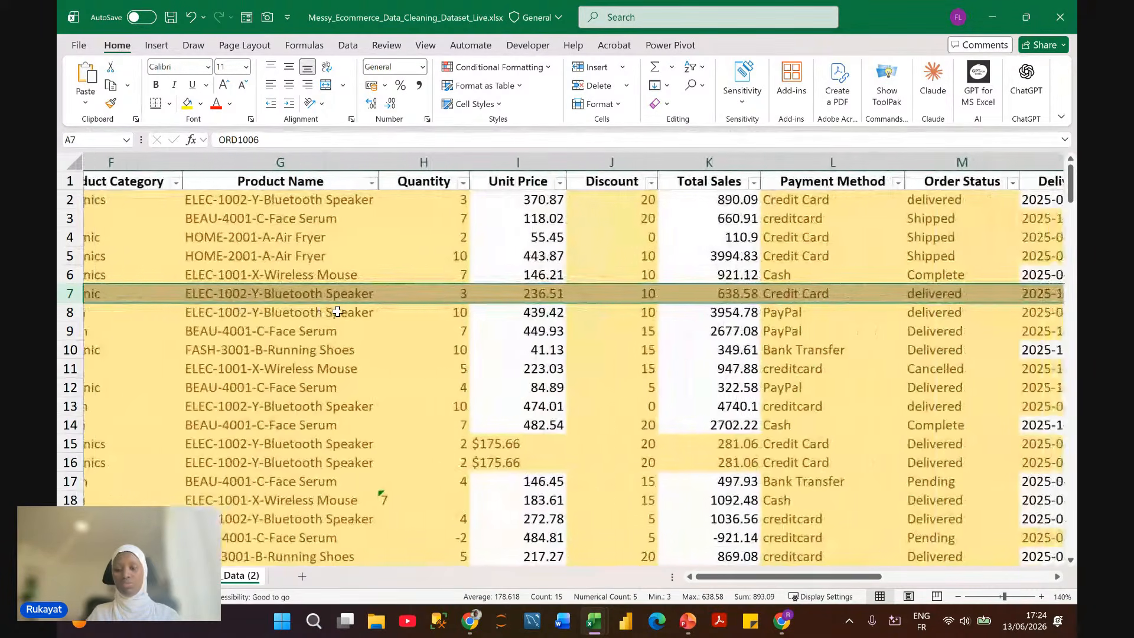
scroll(337, 311, "right", 4)
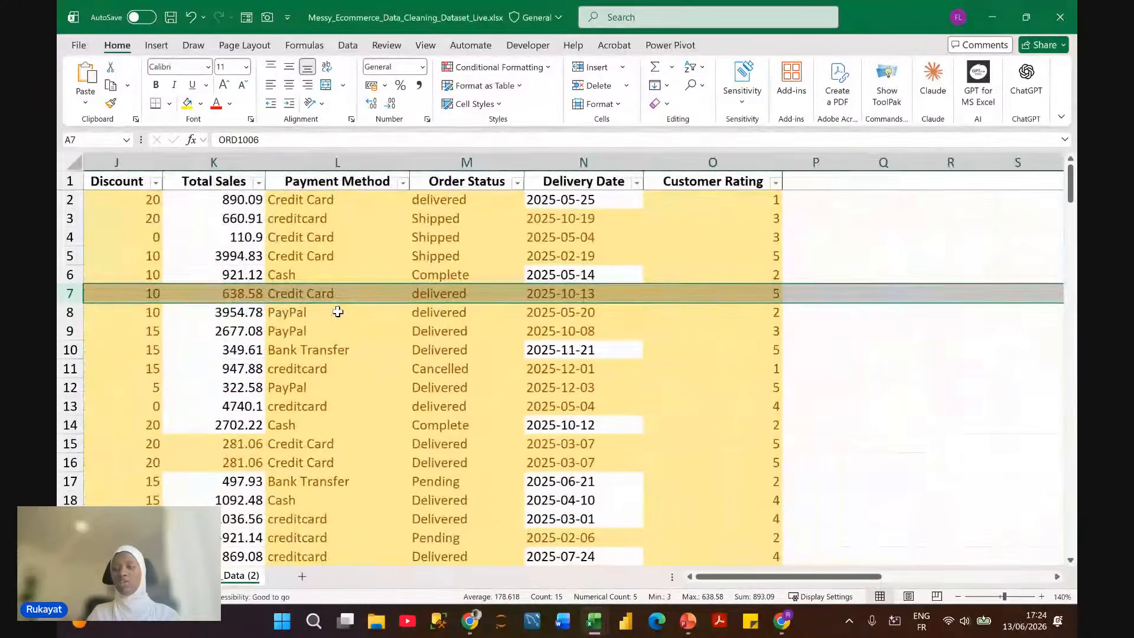
scroll(337, 311, "left", 4)
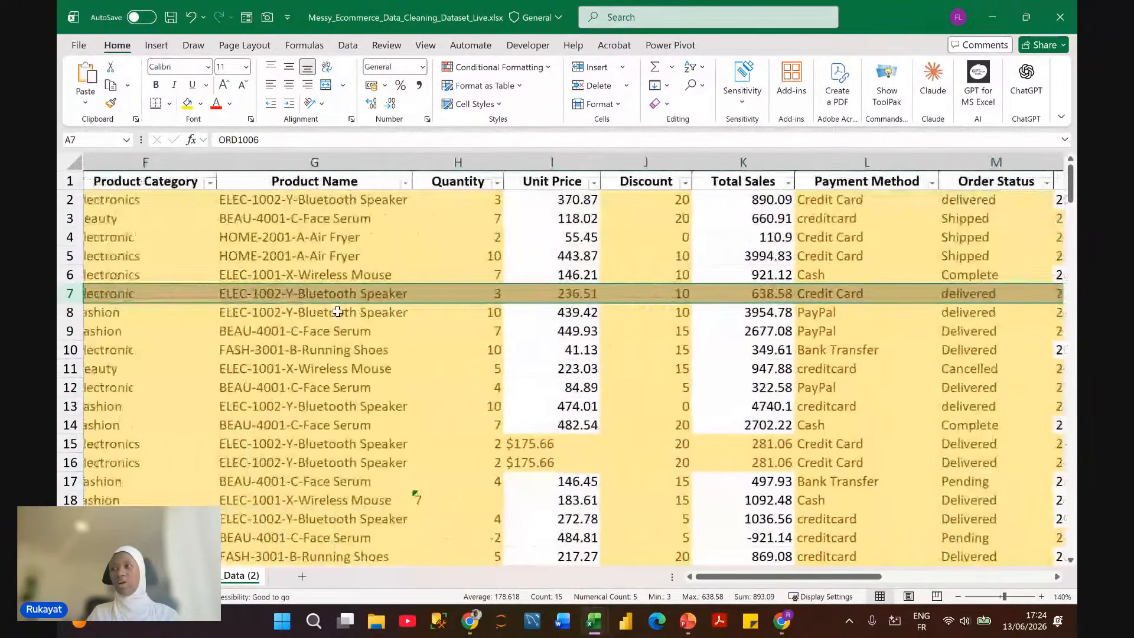
scroll(337, 311, "left", 5)
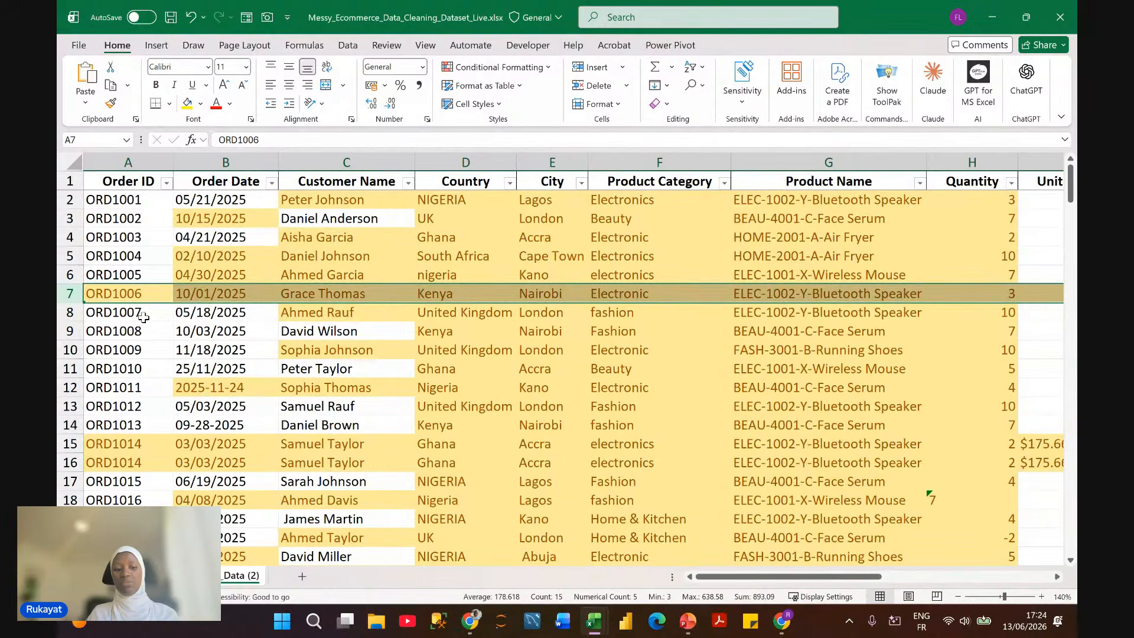
left_click(68, 444)
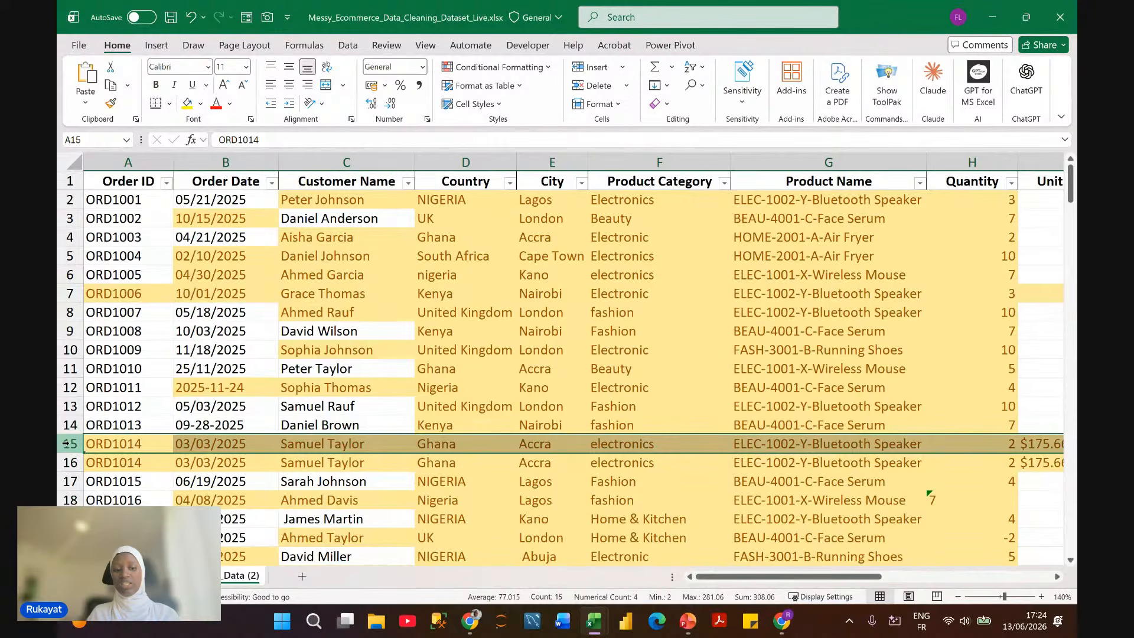
left_click(67, 462)
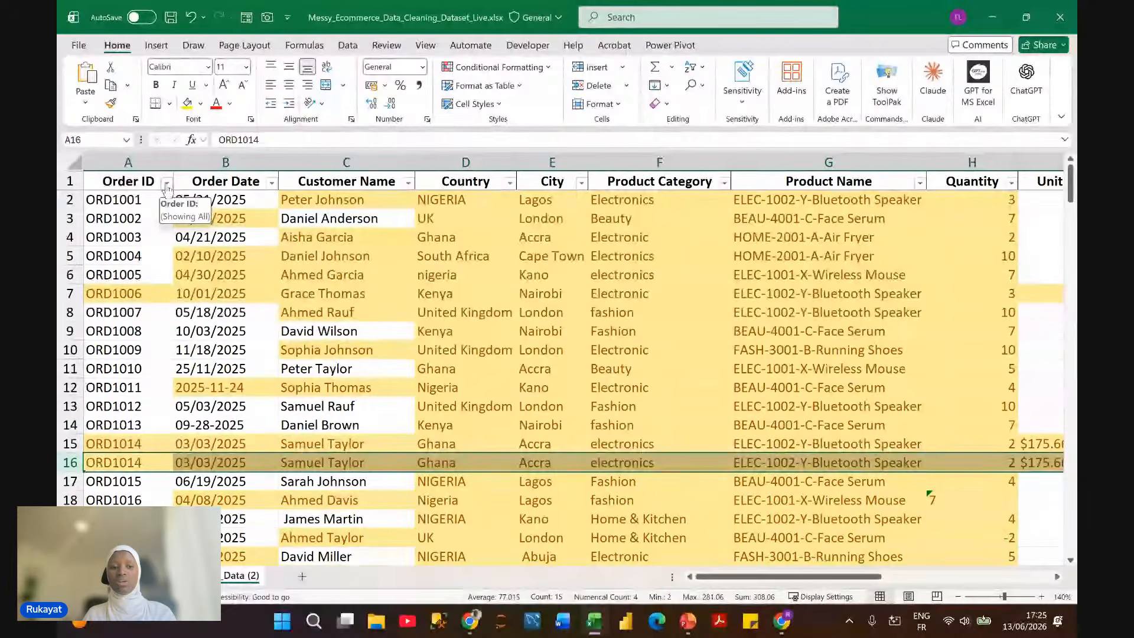
Step: Filter the Order ID column by the yellow cell colour and compare the rows that share an order ID
left_click(166, 183)
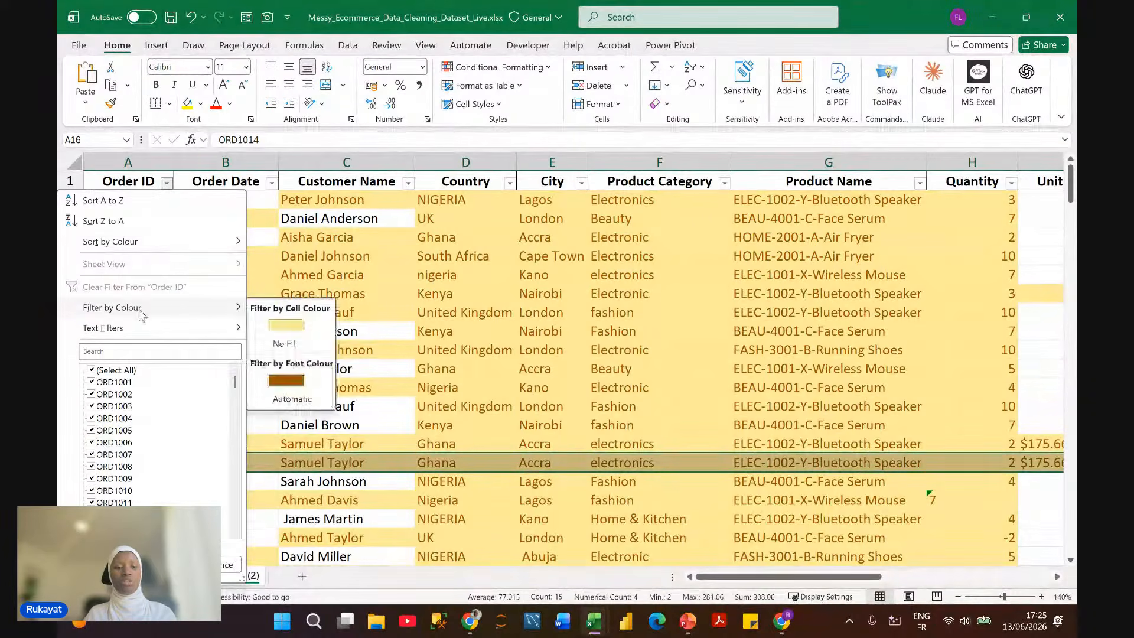
mouse_move(148, 328)
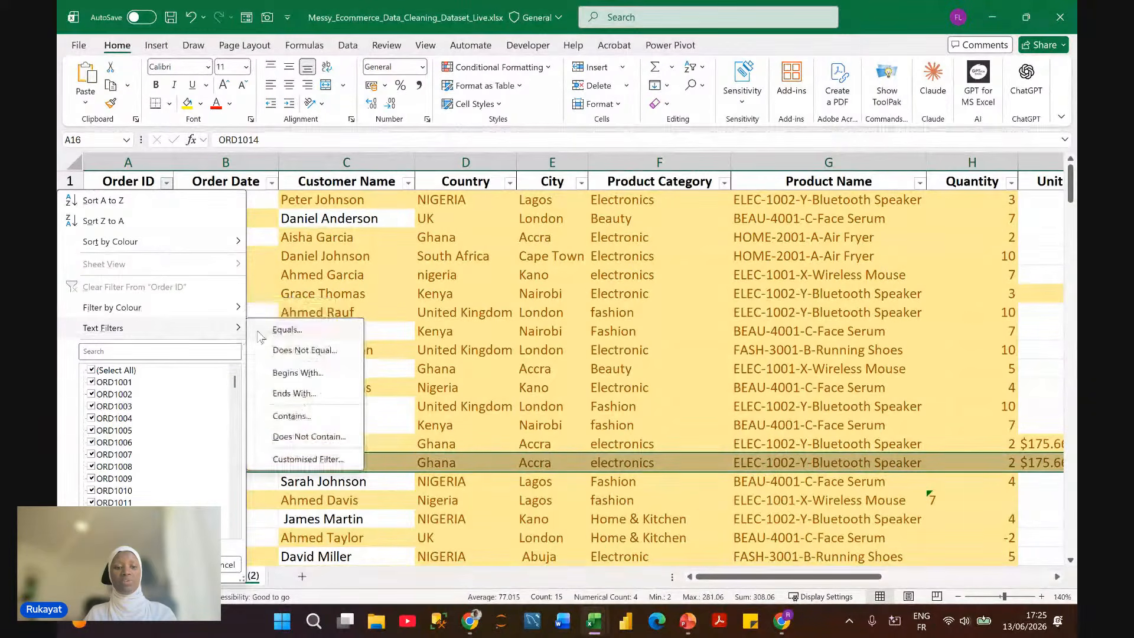
mouse_move(177, 307)
left_click(296, 320)
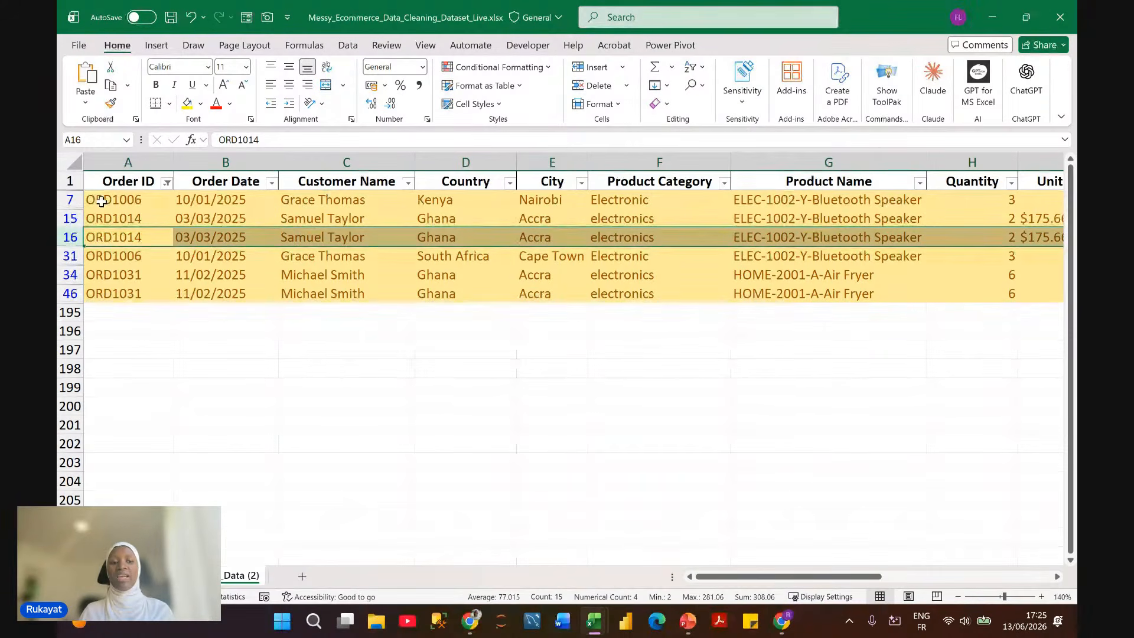
left_click(67, 256)
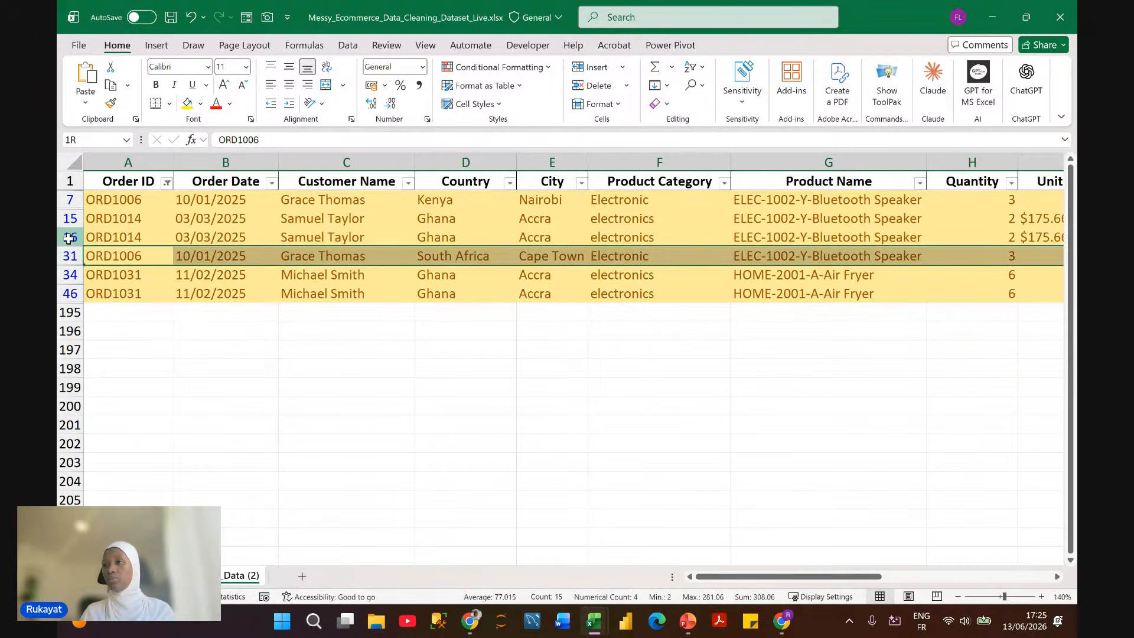
left_click(66, 237)
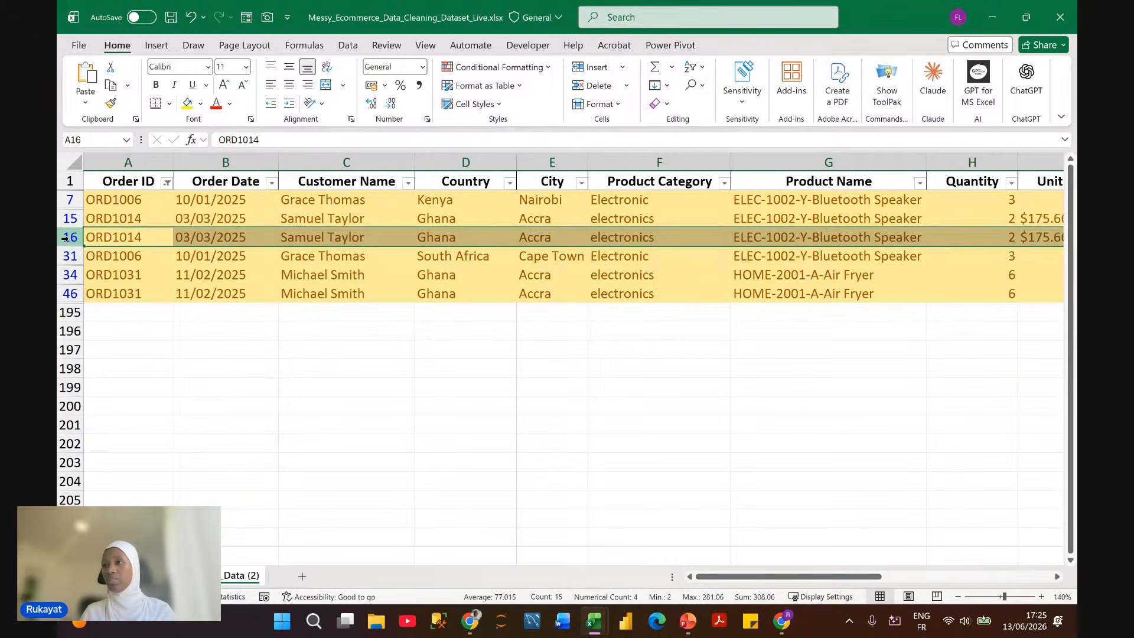
left_click(69, 293)
left_click(270, 243)
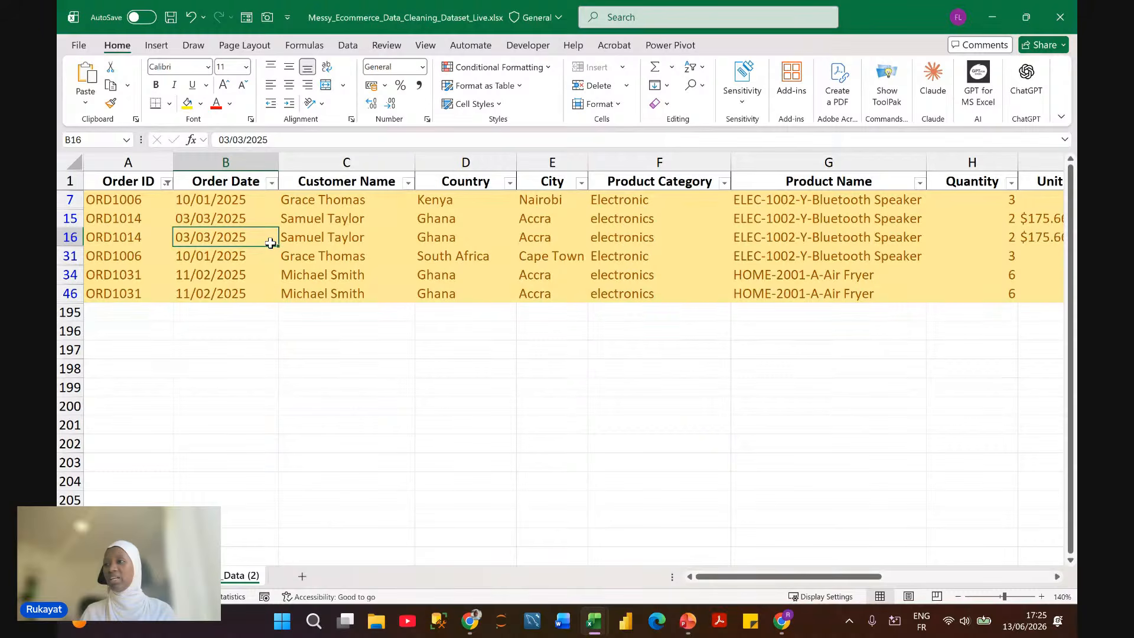
Step: Clear the colour filter from the Order ID column
left_click(167, 184)
mouse_move(141, 307)
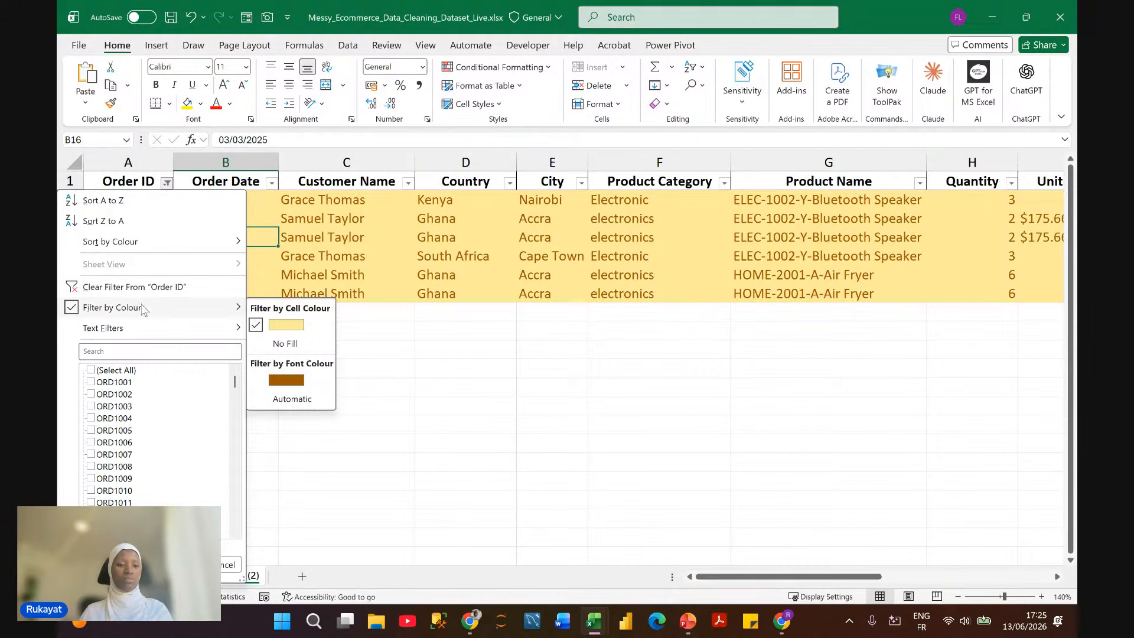
left_click(178, 291)
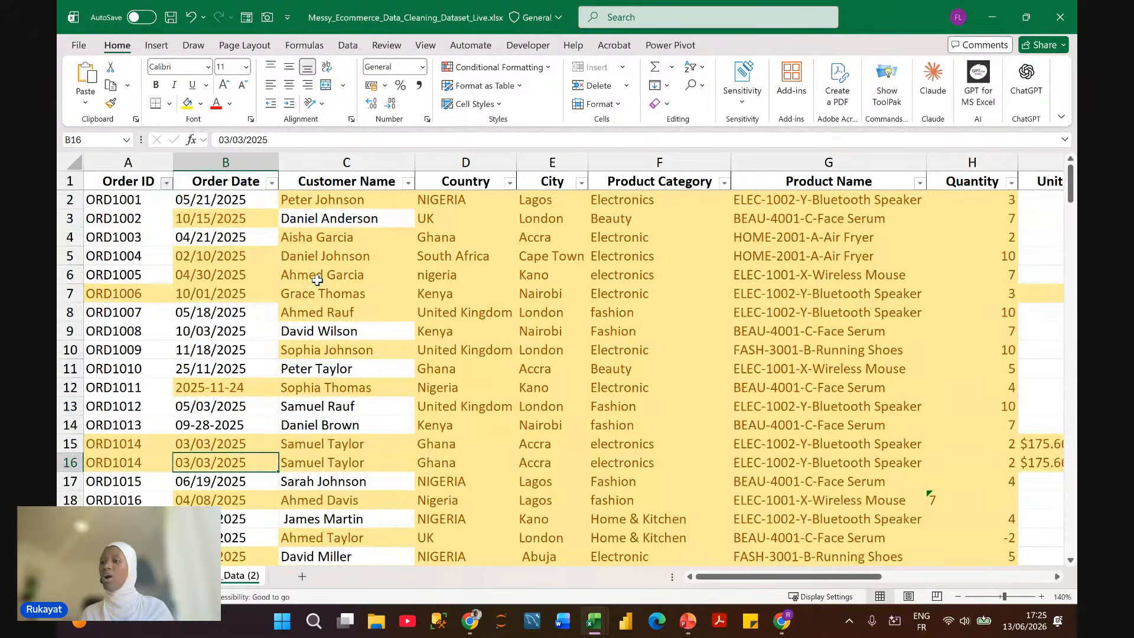
Step: Select the whole dataset and clear its duplicate-value conditional formatting
left_click(317, 278)
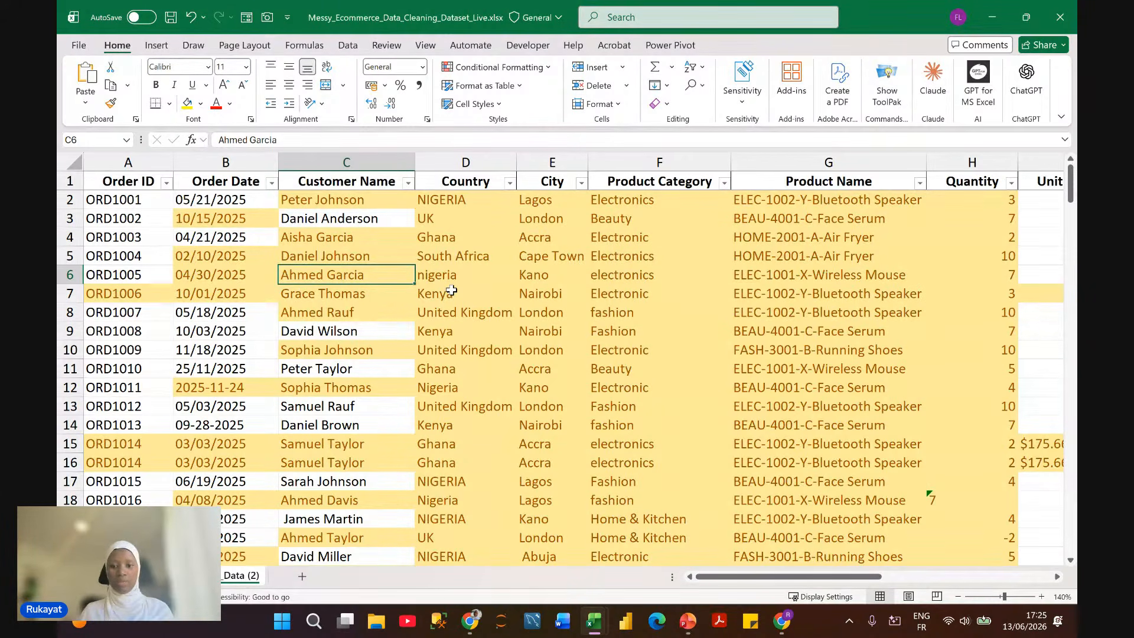
left_click(454, 276)
key("ctrl+a")
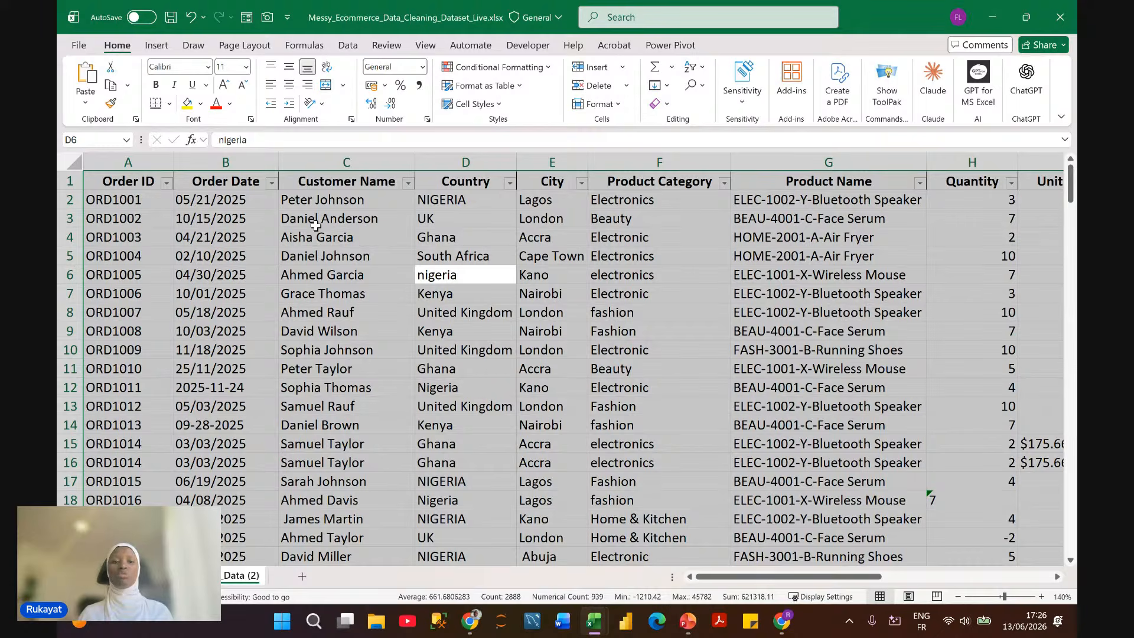
Step: Remove duplicate rows from the whole dataset, comparing all columns from Order ID through Customer Rating and treating the first row as headers
left_click(347, 47)
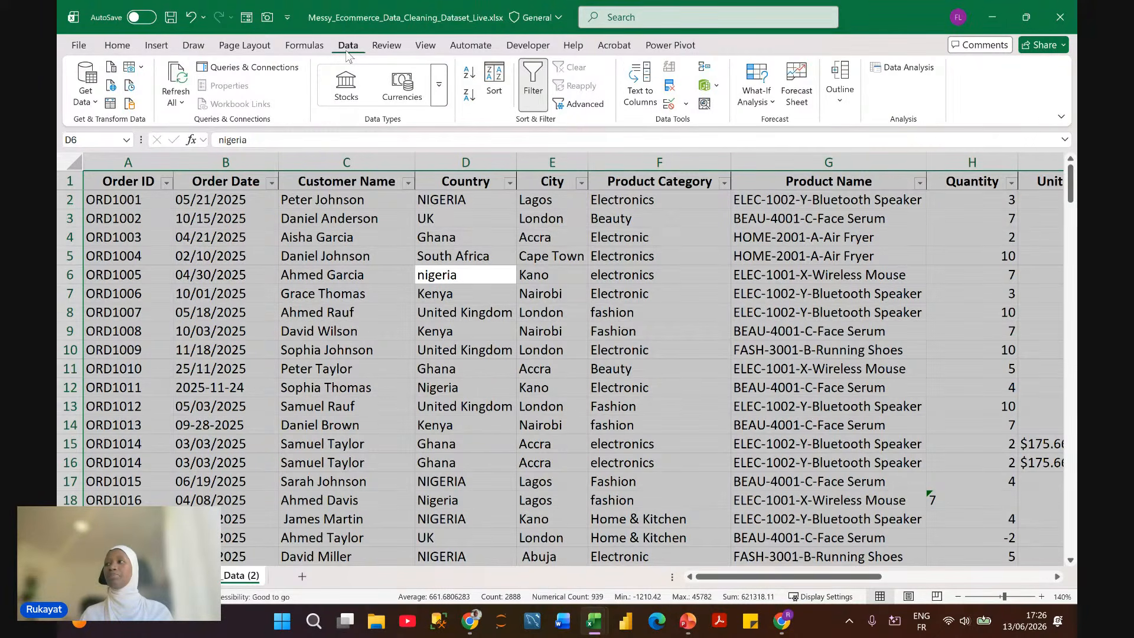
left_click(672, 88)
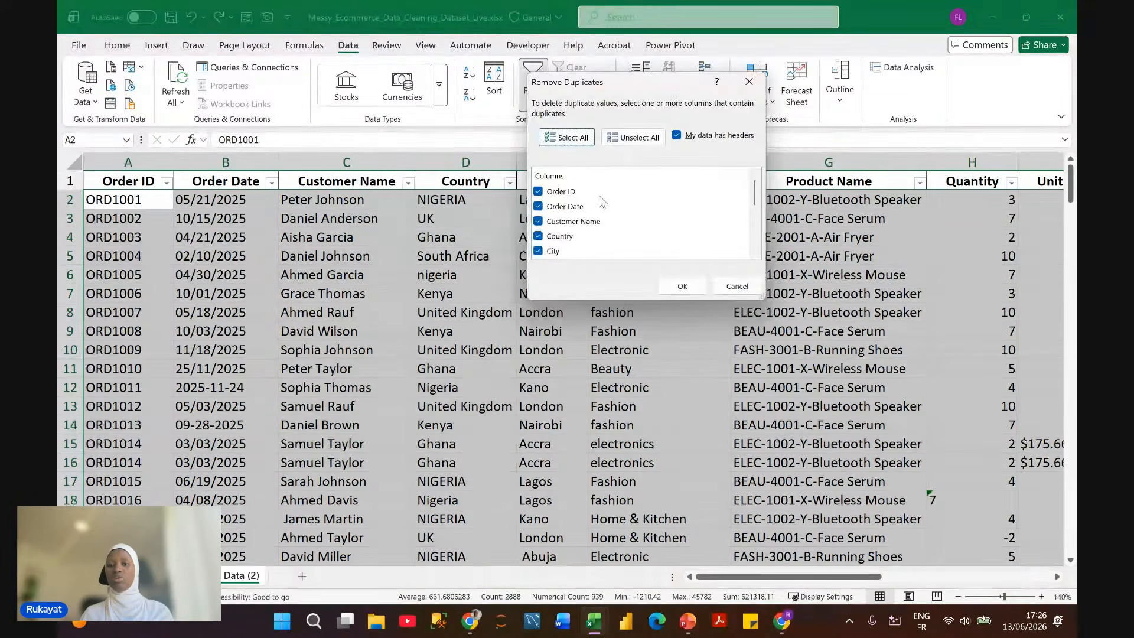
scroll(581, 224, "down", 4)
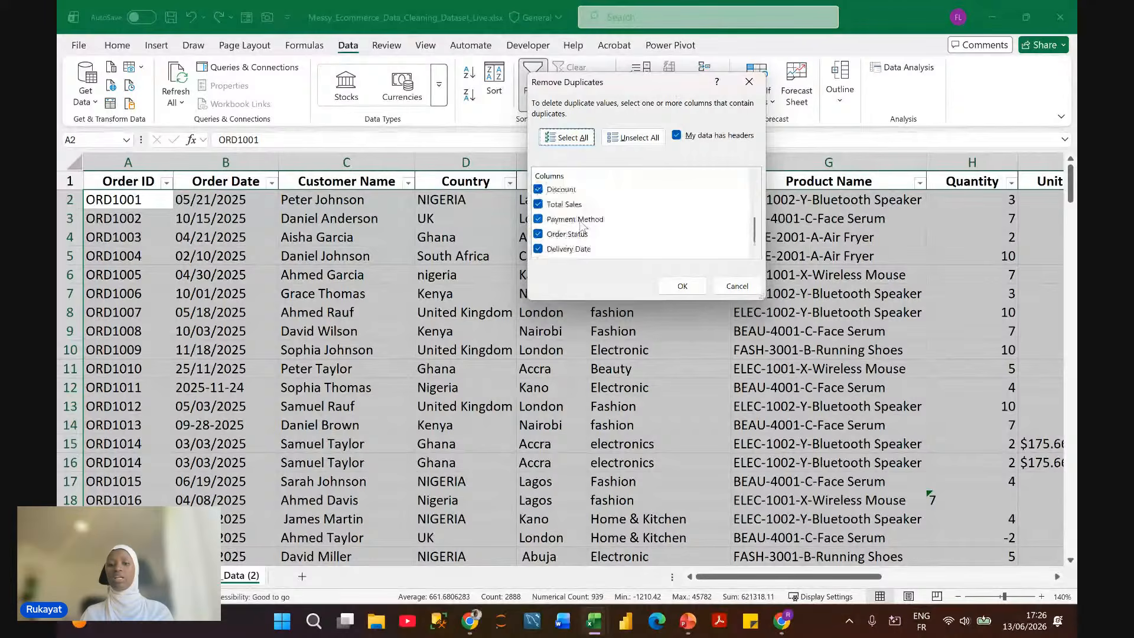
scroll(580, 222, "down", 1)
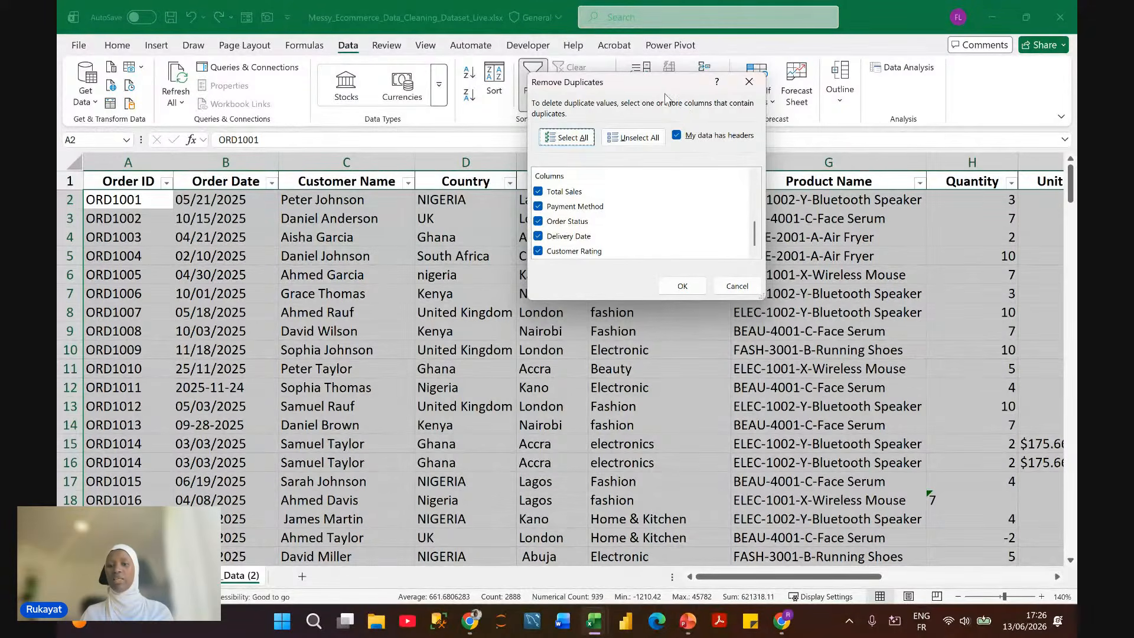
left_click_drag(666, 89, 561, 240)
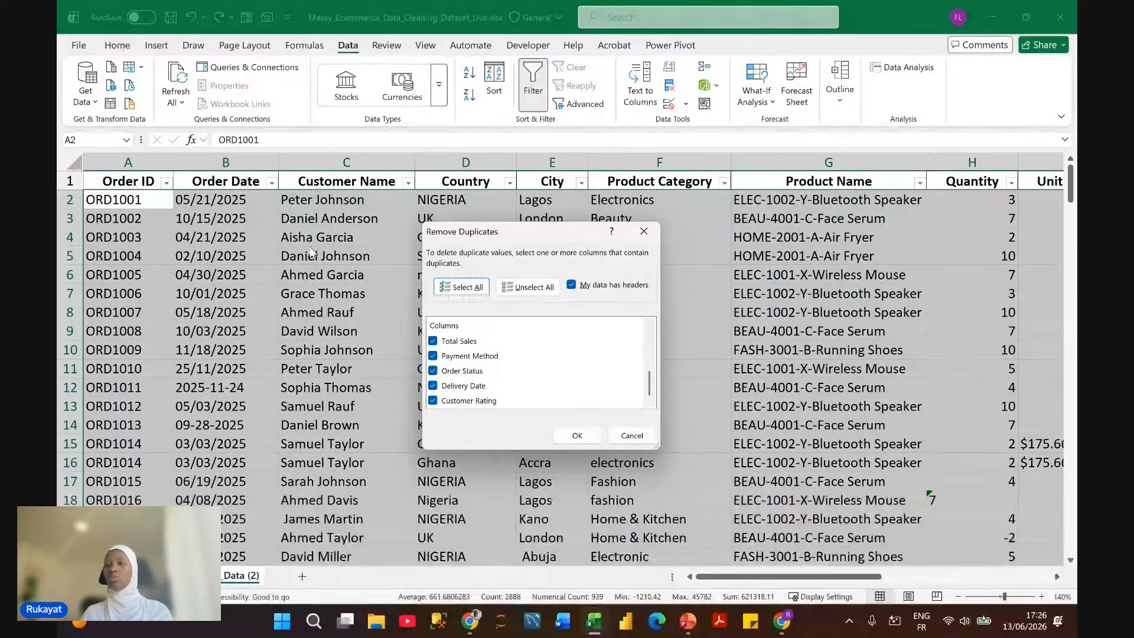
scroll(308, 251, "down", 1)
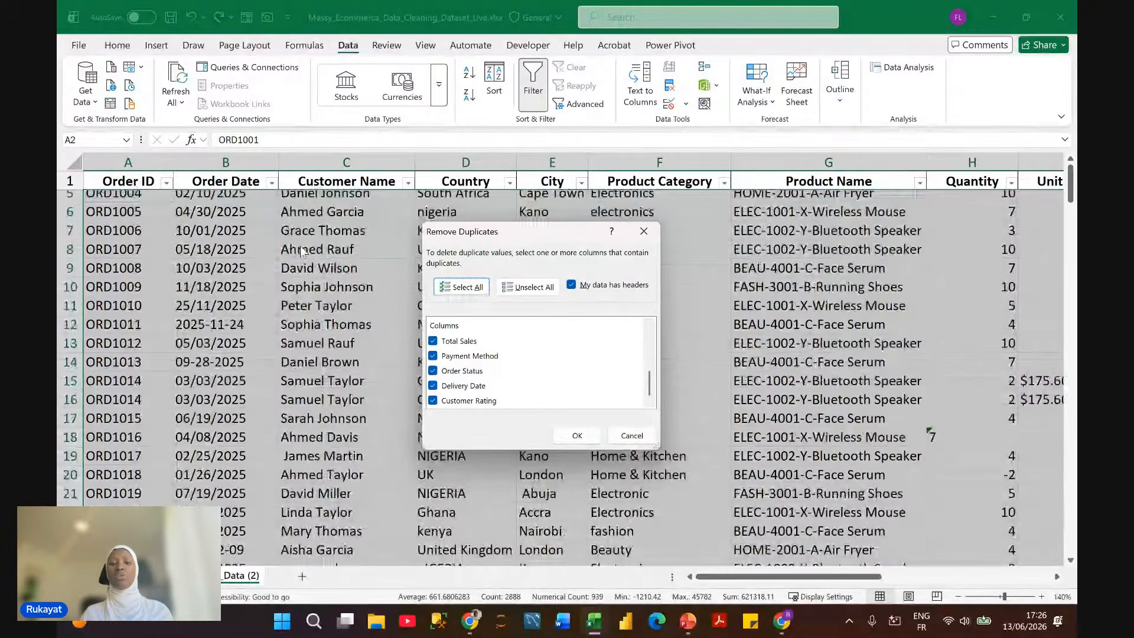
scroll(303, 251, "up", 1)
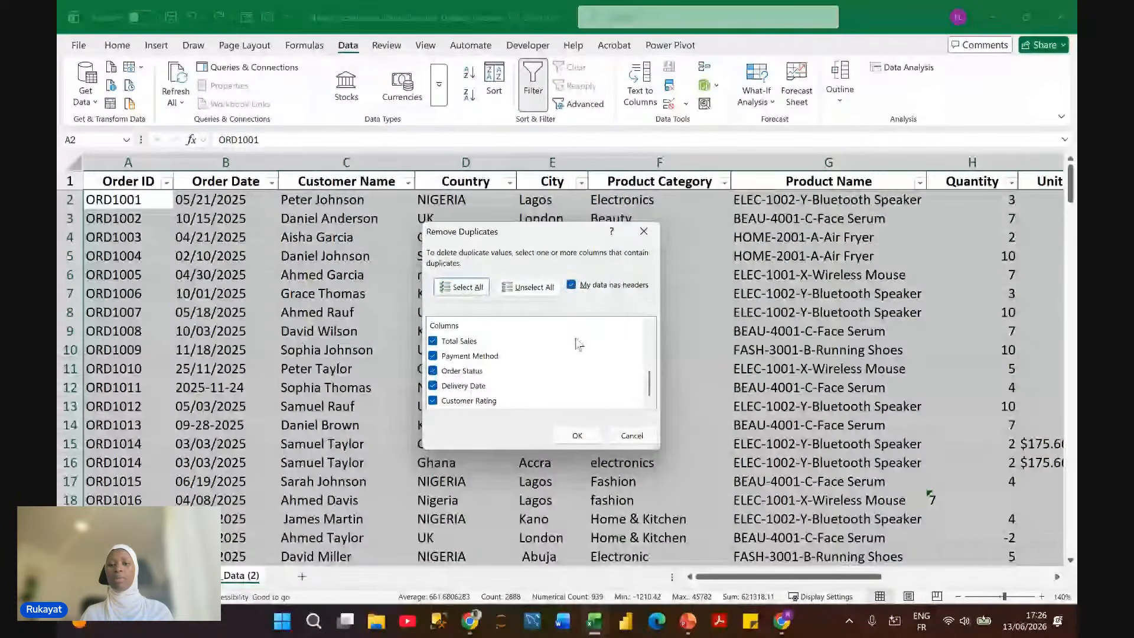
left_click(578, 442)
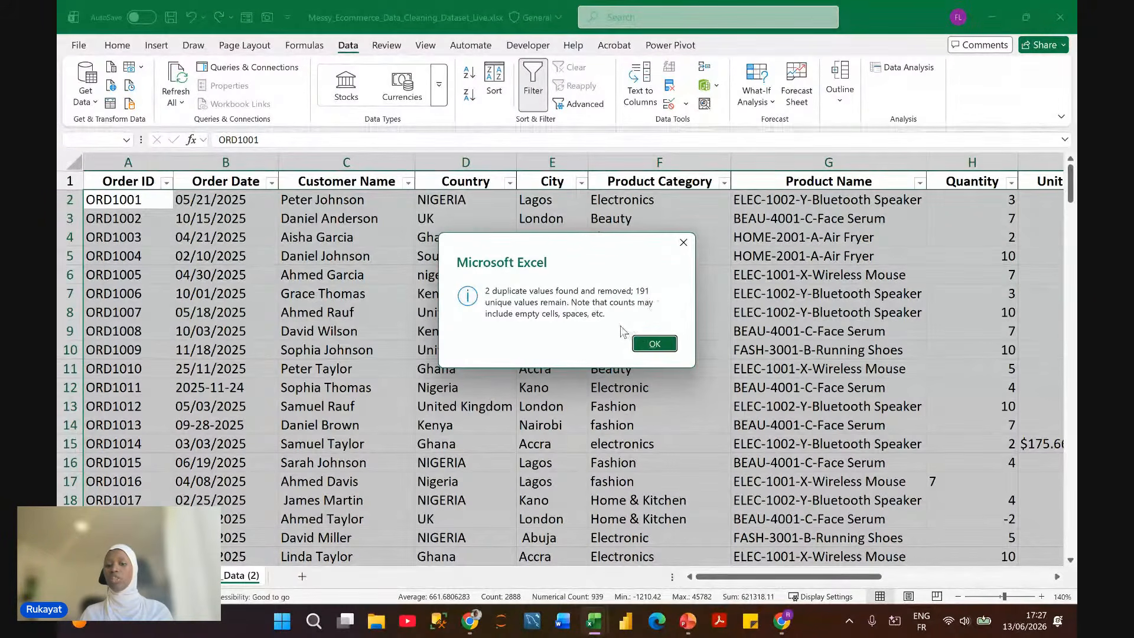
left_click(652, 345)
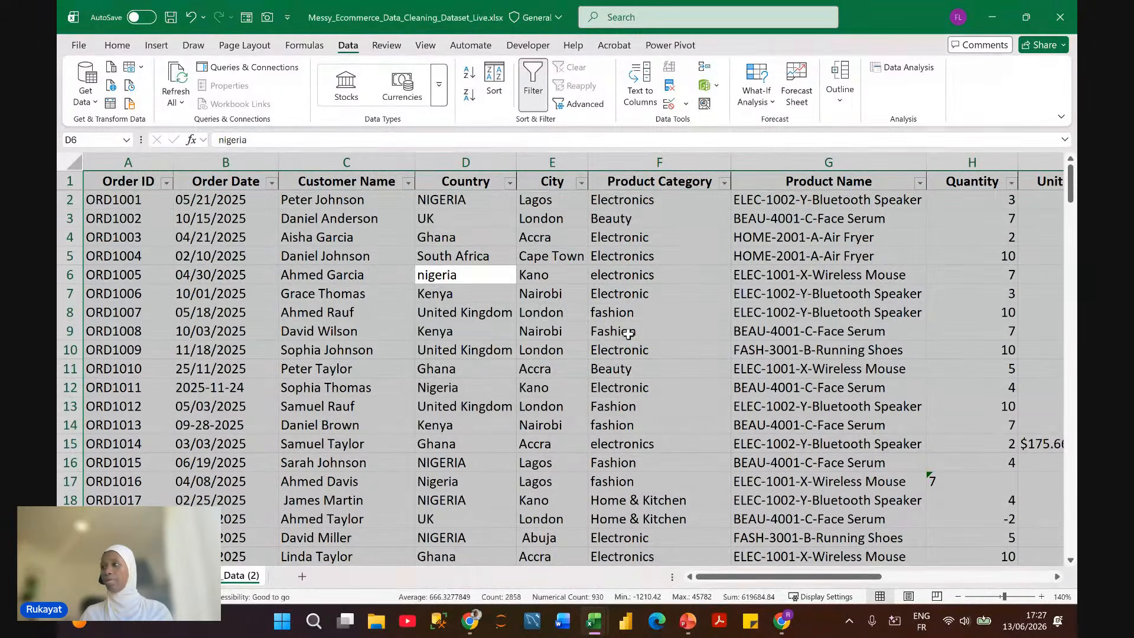
Step: Review the remaining orders and their dates down to the last record in row 192, and return to the column headers
scroll(230, 238, "down", 3)
left_click(230, 240)
scroll(231, 238, "up", 1)
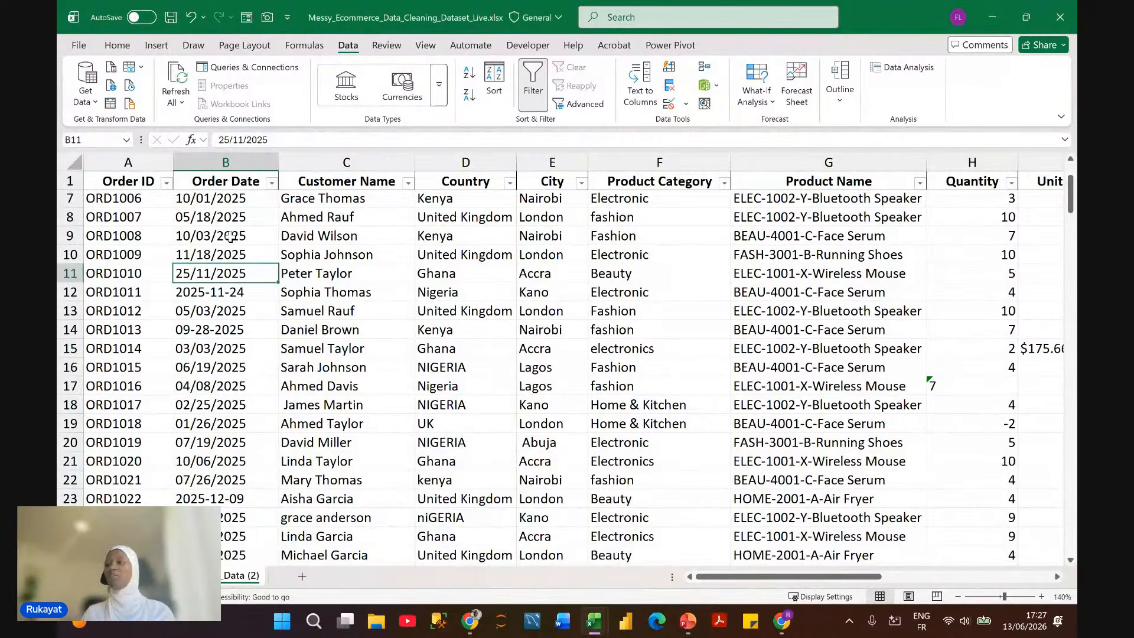
scroll(349, 234, "down", 6)
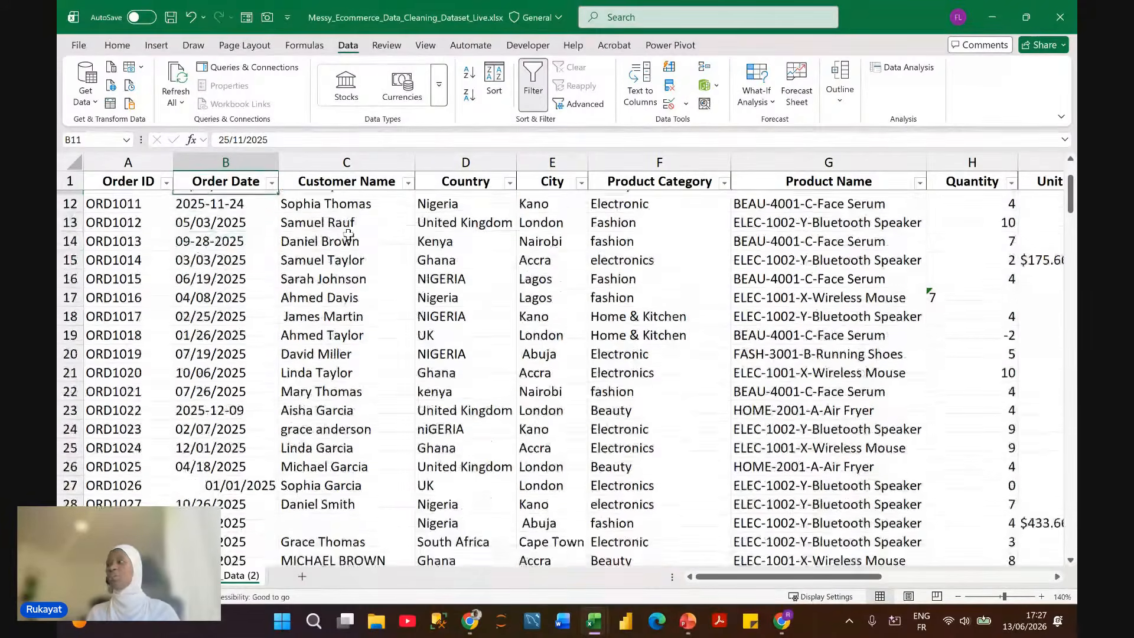
scroll(348, 234, "down", 20)
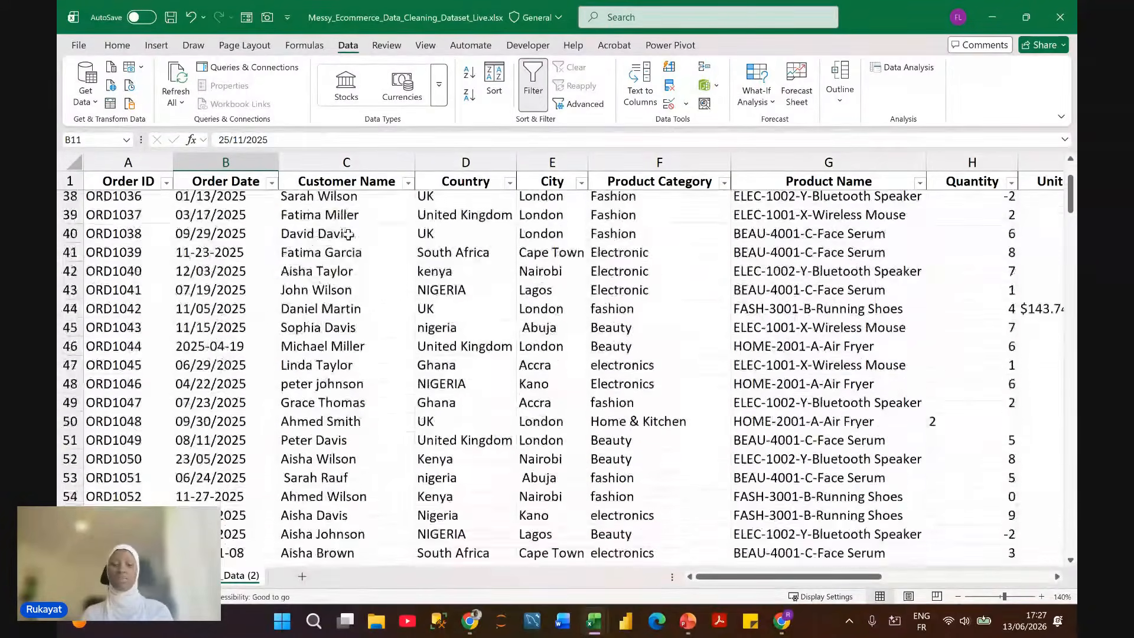
scroll(348, 234, "down", 20)
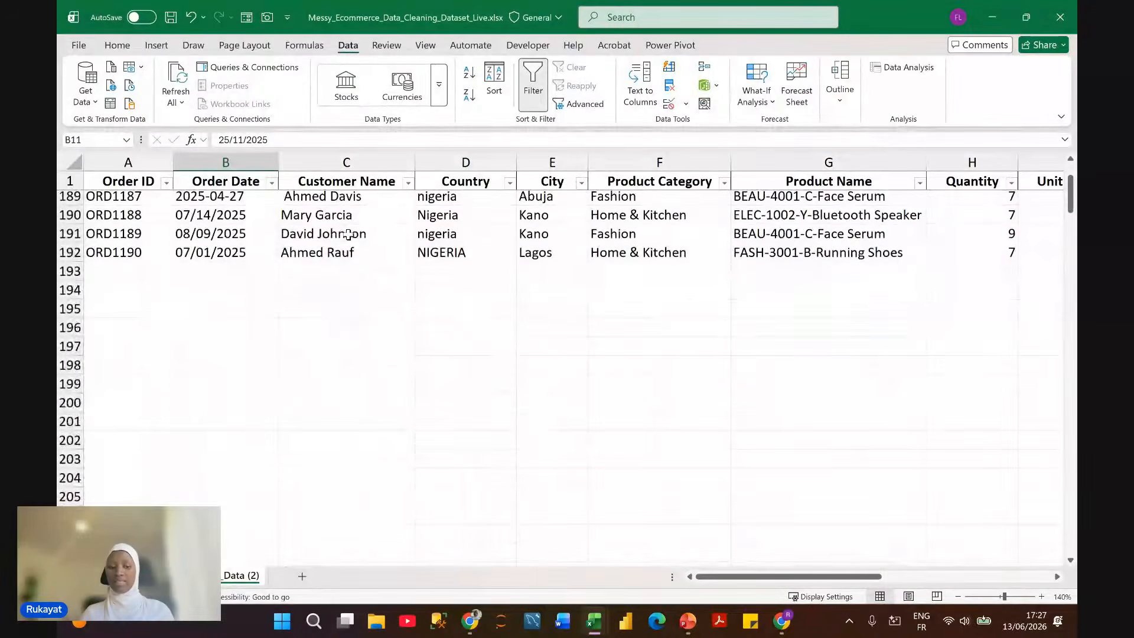
scroll(349, 234, "up", 1)
left_click(138, 288)
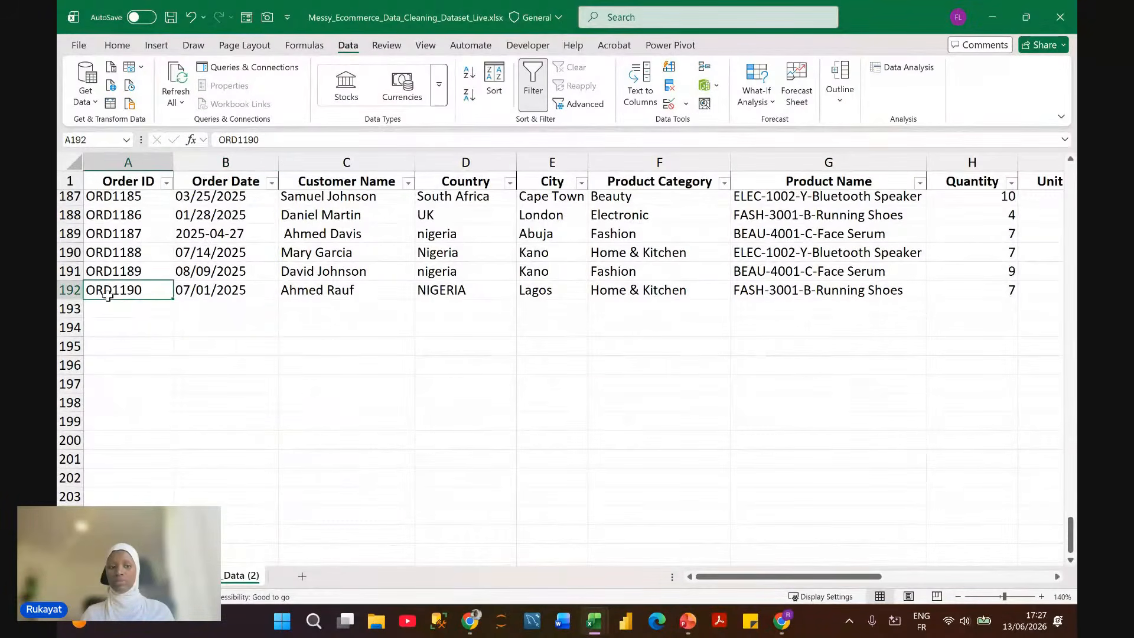
scroll(210, 288, "up", 3)
scroll(210, 289, "up", 16)
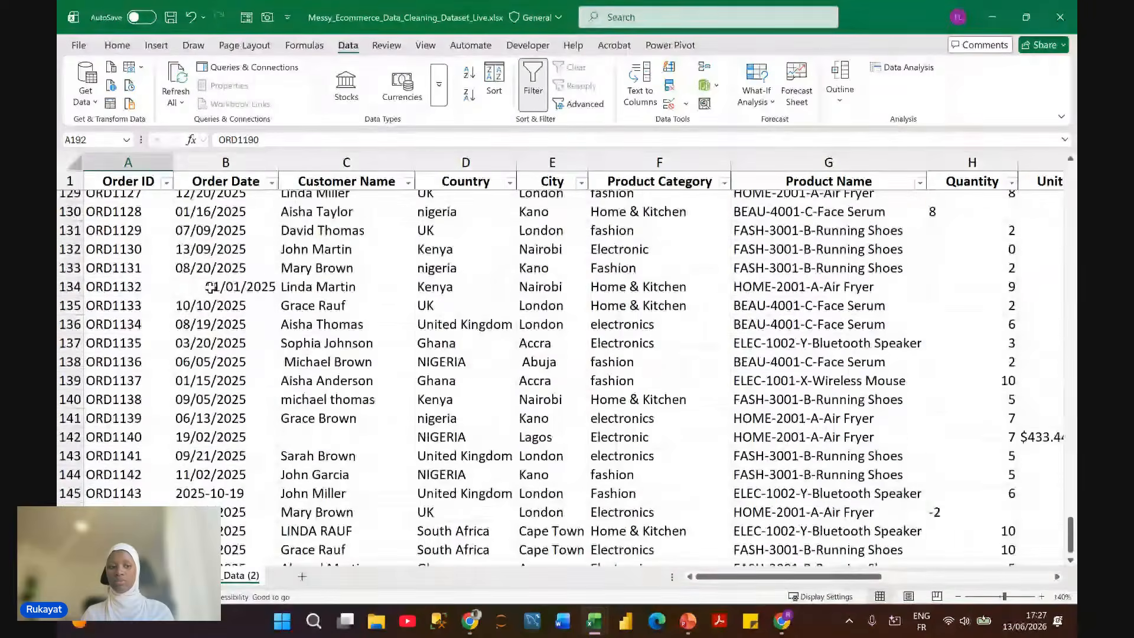
left_click(236, 399)
left_click(258, 269)
key("ctrl+Up")
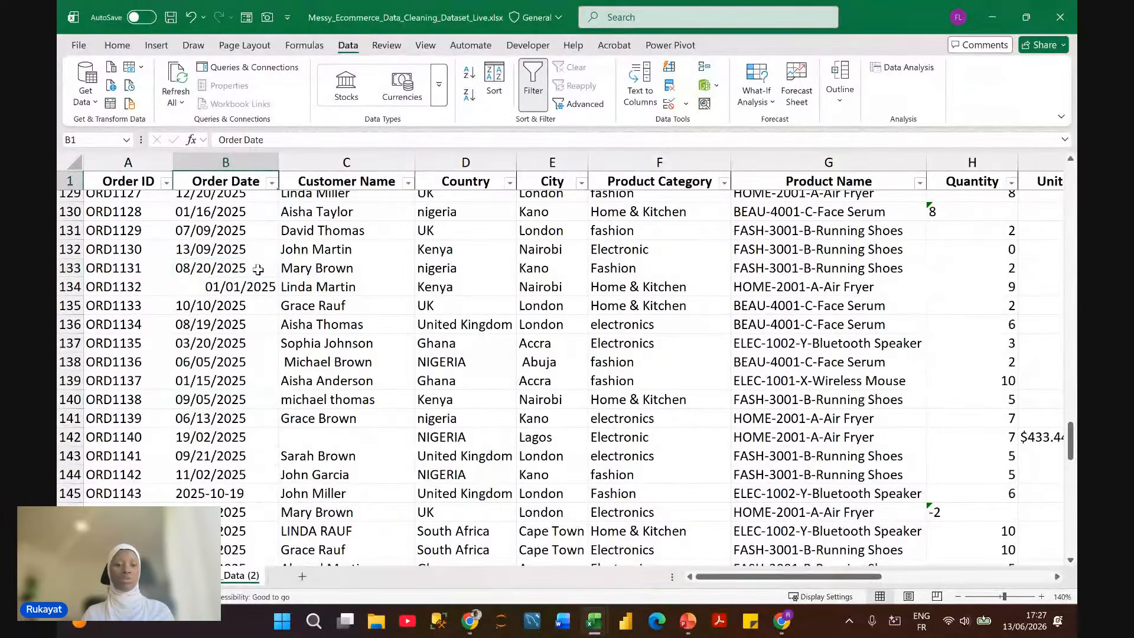
scroll(258, 270, "up", 12)
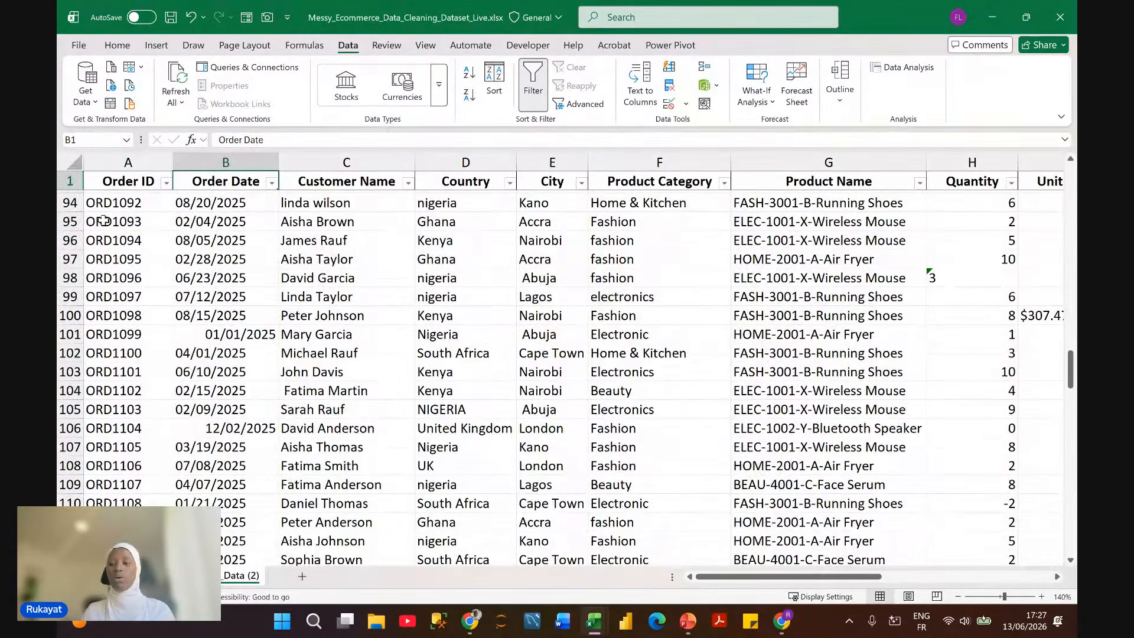
left_click(103, 222)
key("ctrl+Up")
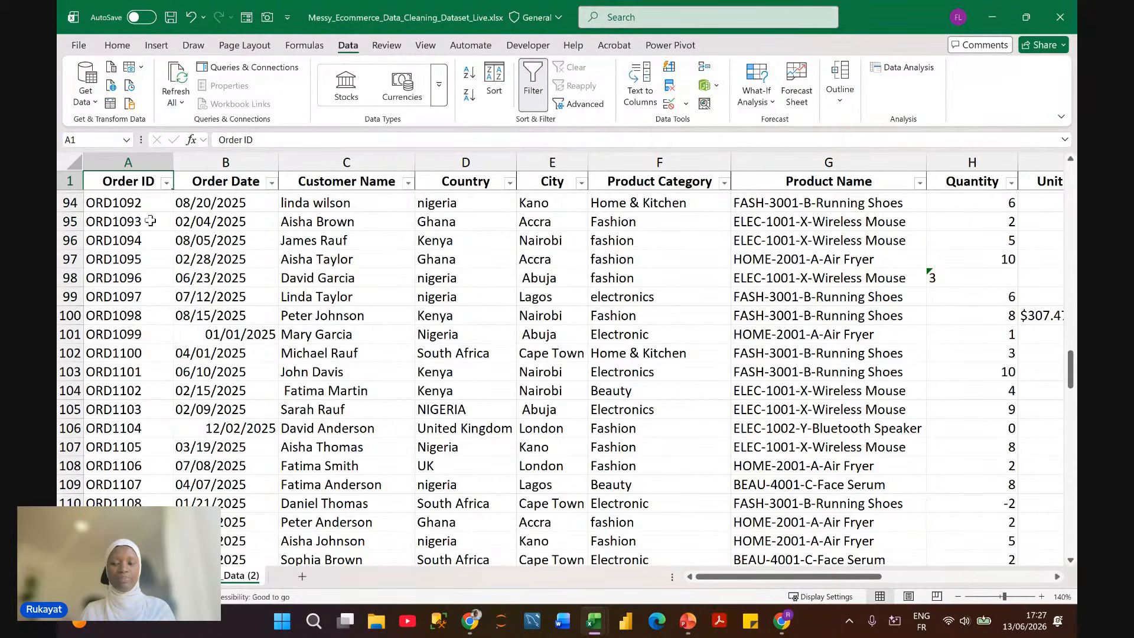
scroll(151, 220, "up", 11)
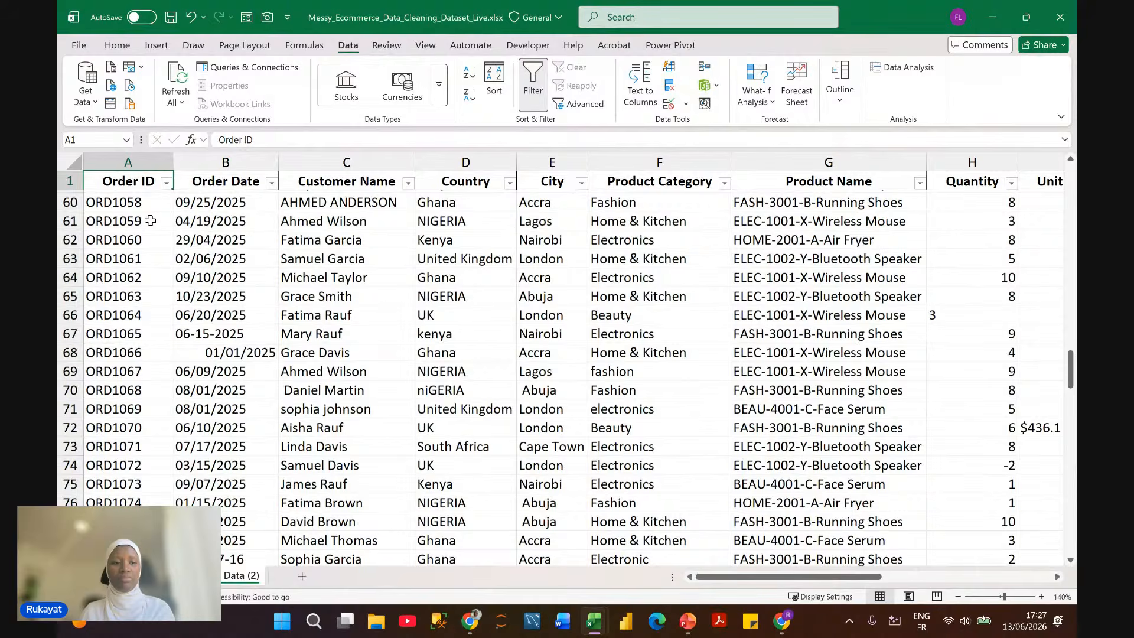
scroll(151, 220, "up", 20)
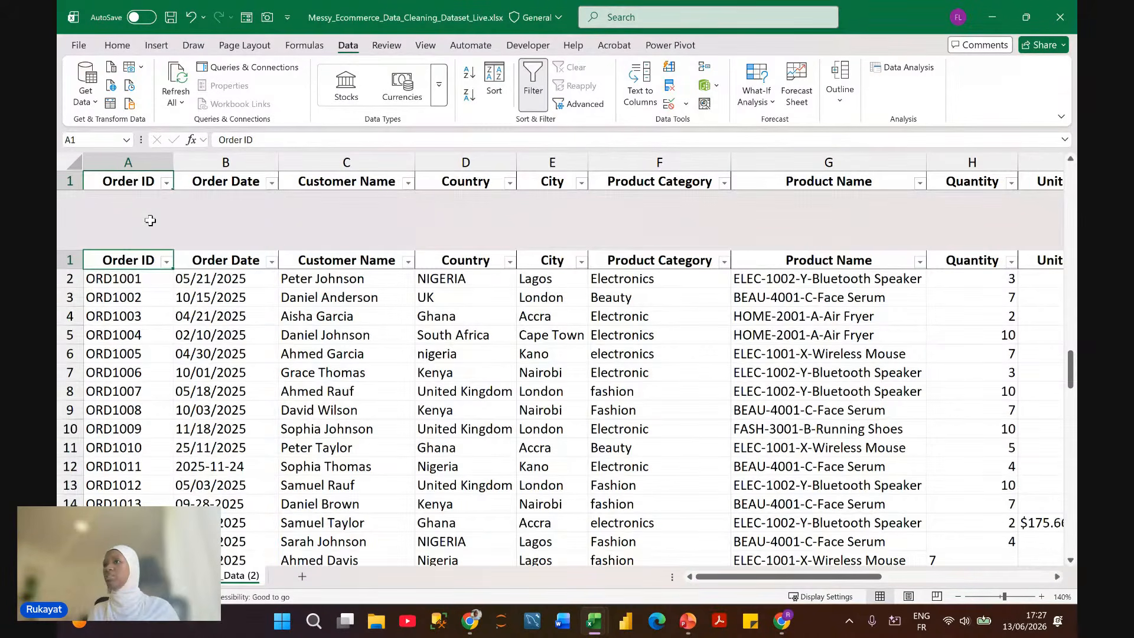
left_click(341, 295)
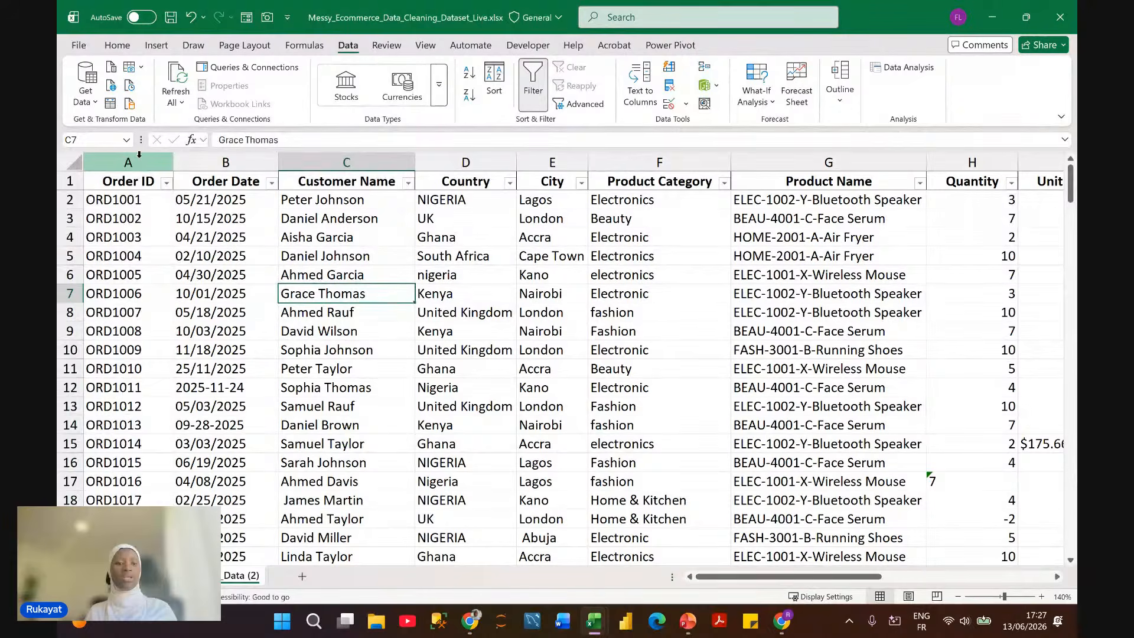
left_click(139, 155)
left_click(370, 335)
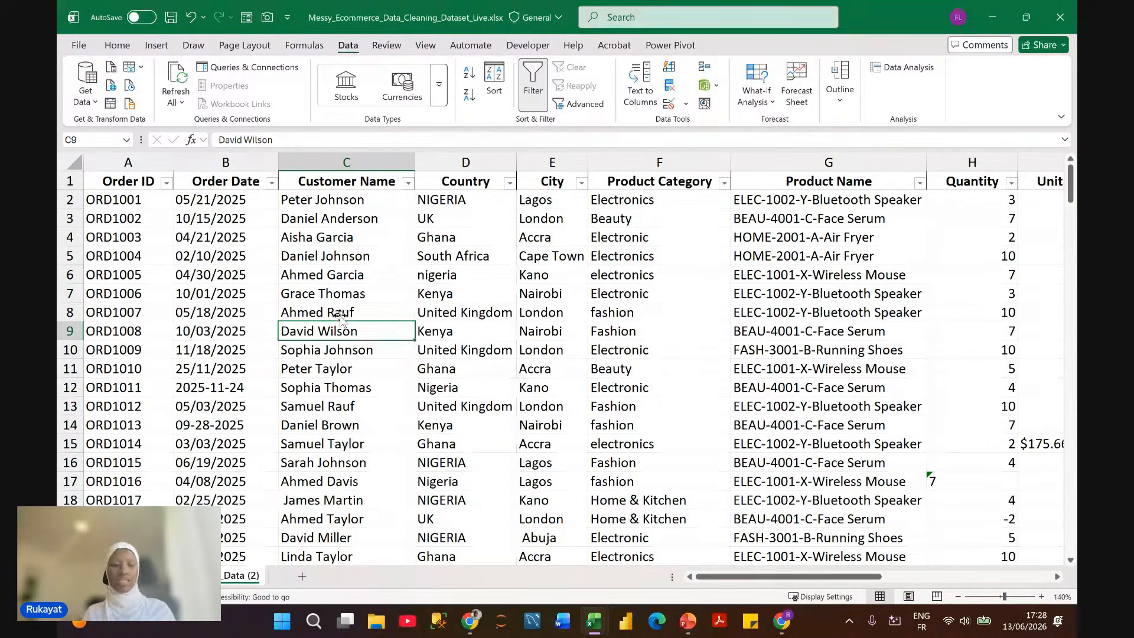
left_click(245, 261)
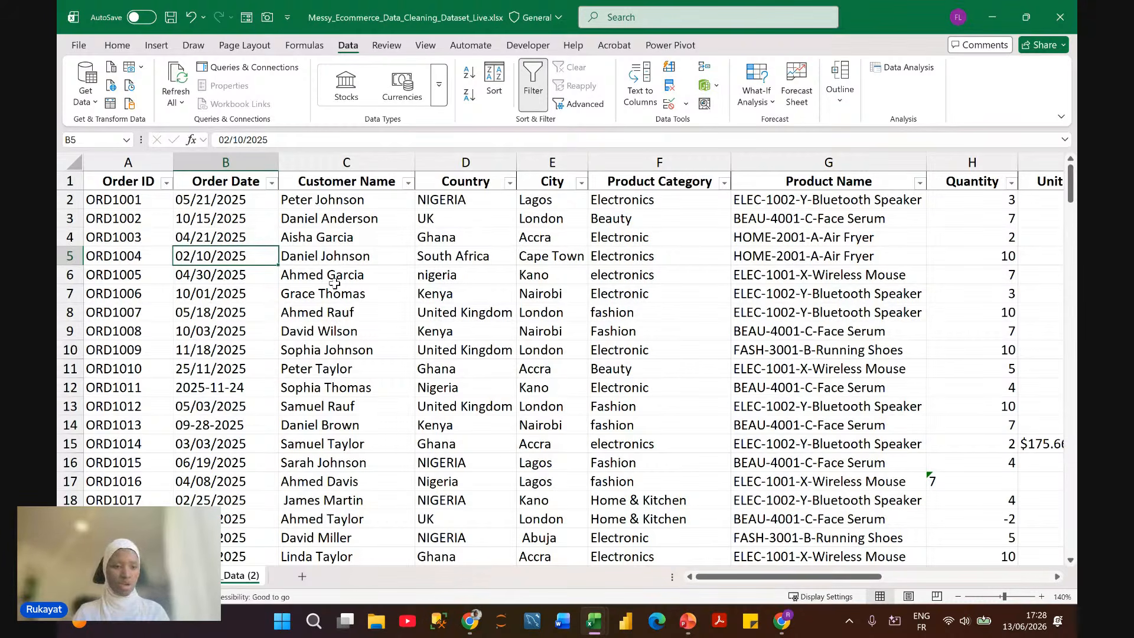
Step: Check the Order ID column's filter values through the end of the list without filtering, and inspect the Order Date column
left_click(127, 162)
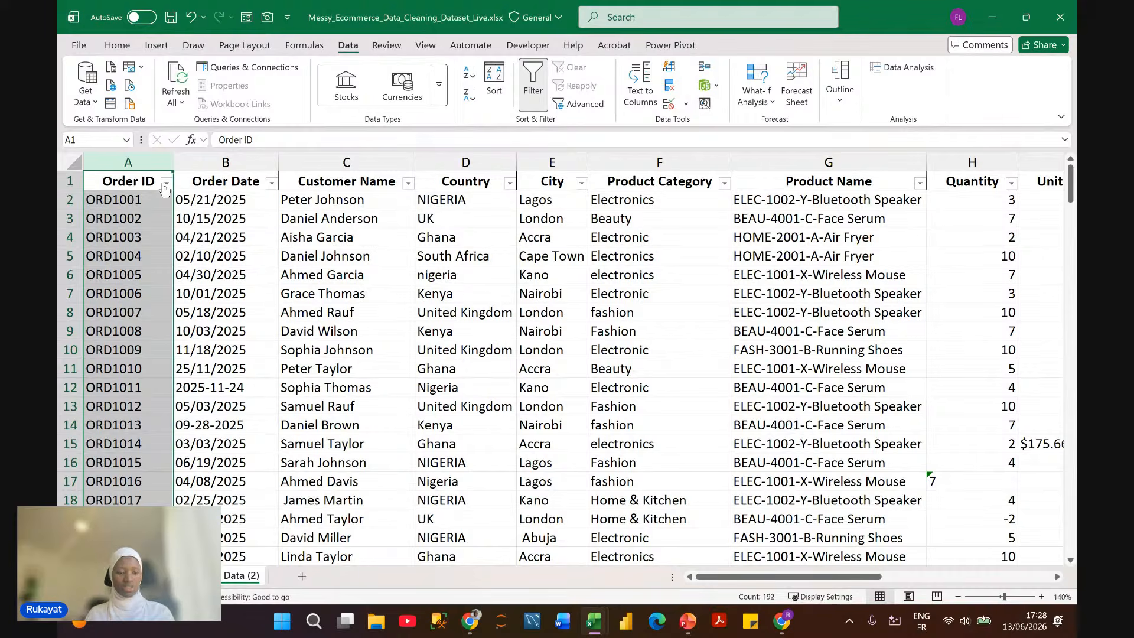
left_click(166, 183)
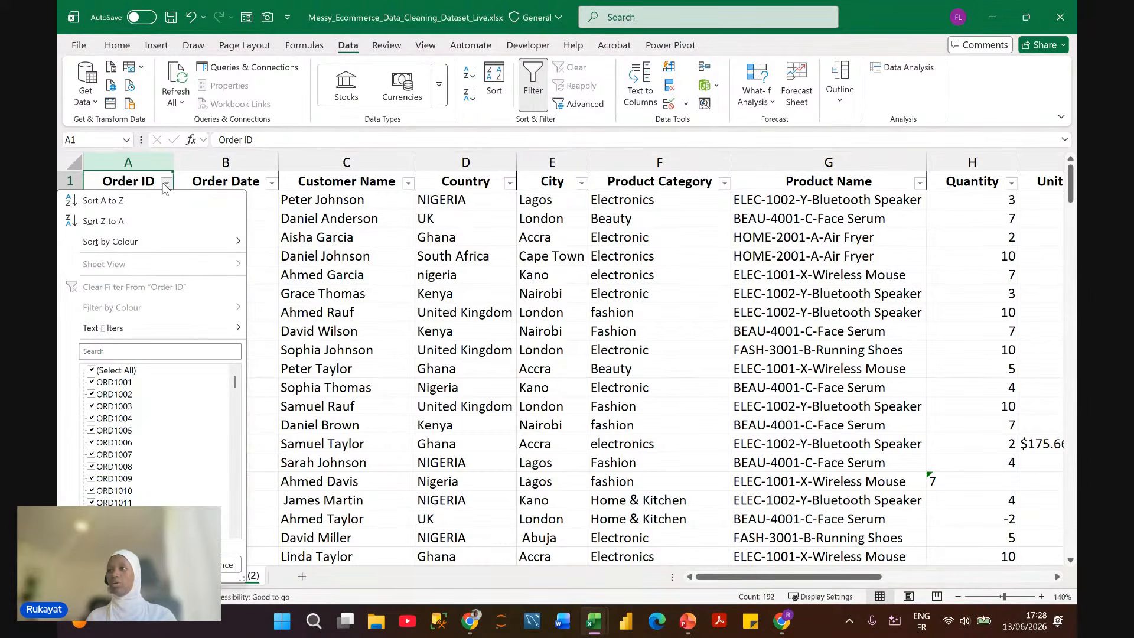
scroll(173, 408, "down", 20)
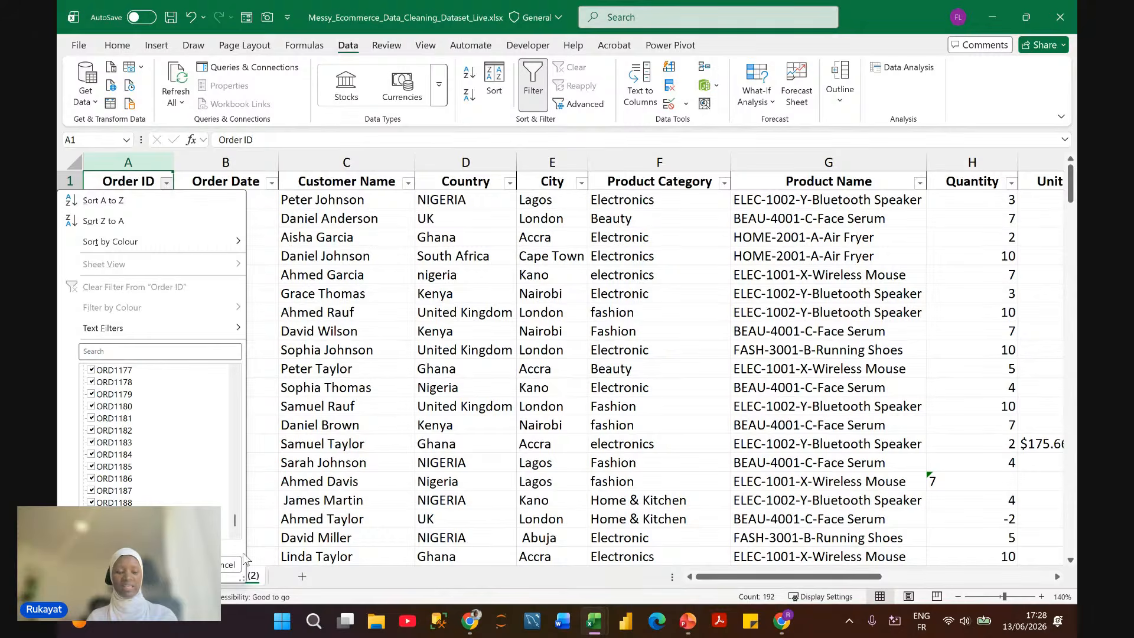
left_click(229, 564)
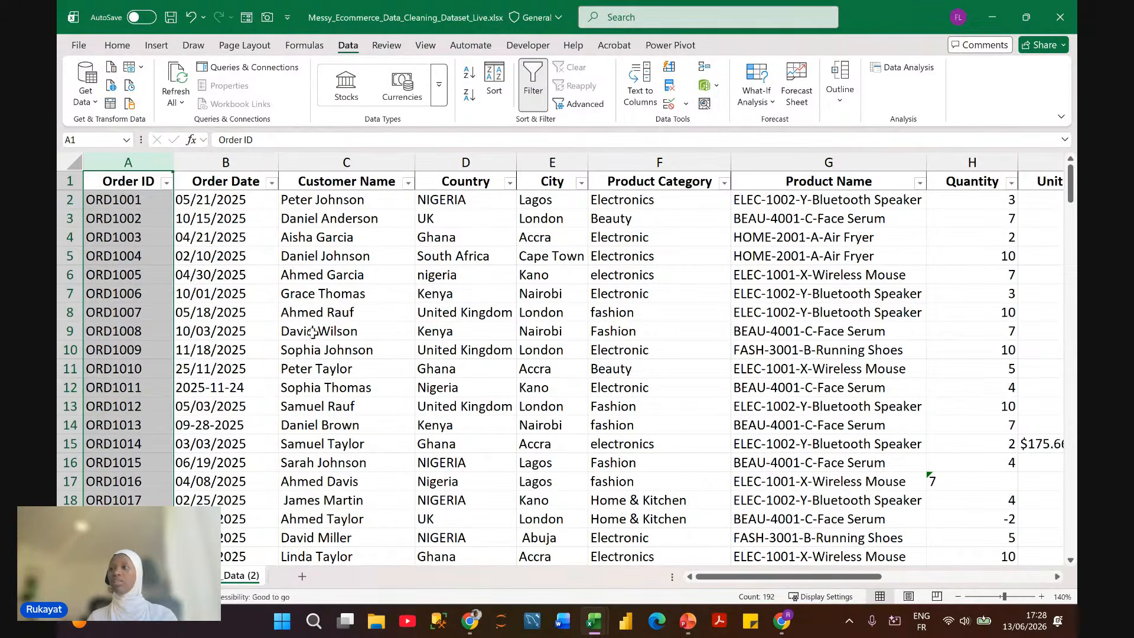
left_click(227, 162)
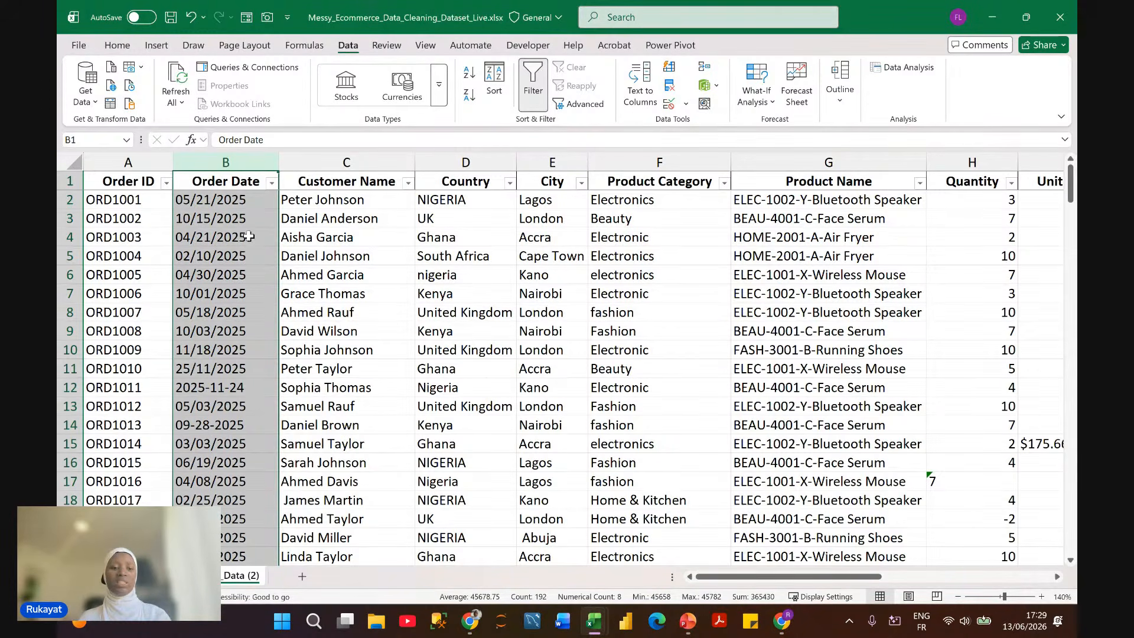
left_click(252, 199)
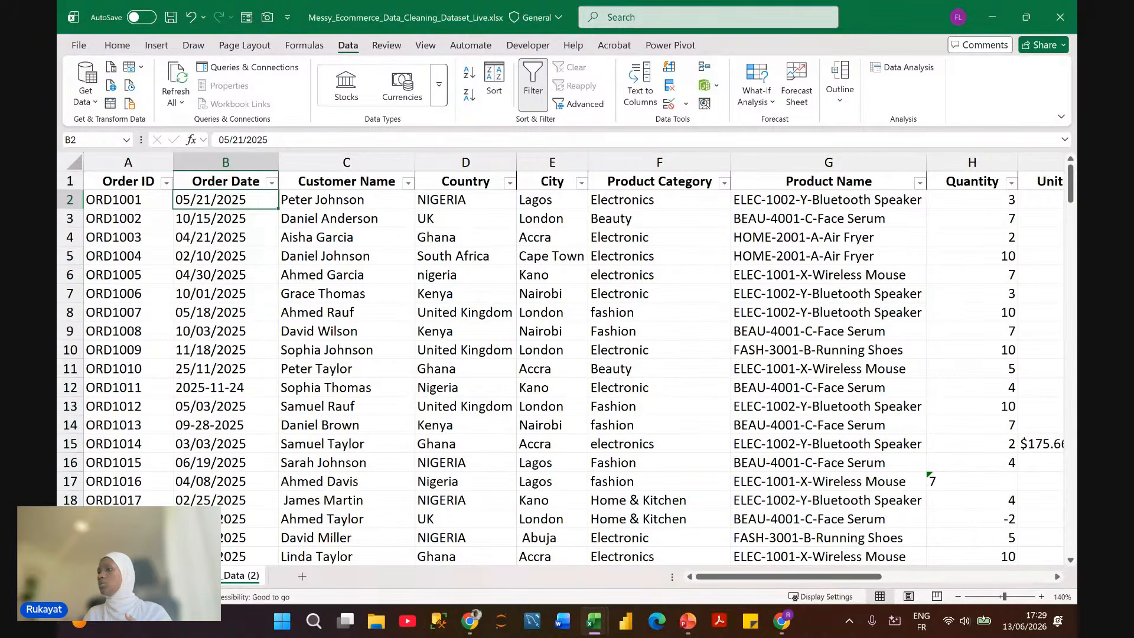
Step: Highlight duplicate values across the whole dataset with Light Red Fill with Dark Red Text
left_click(440, 289)
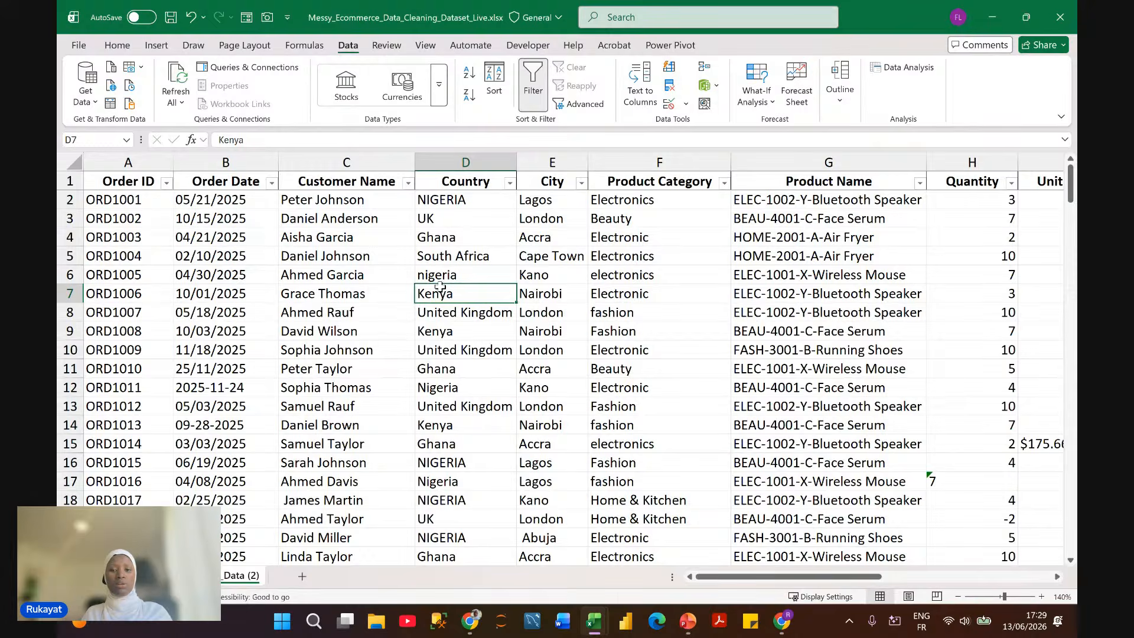
key("ctrl+a")
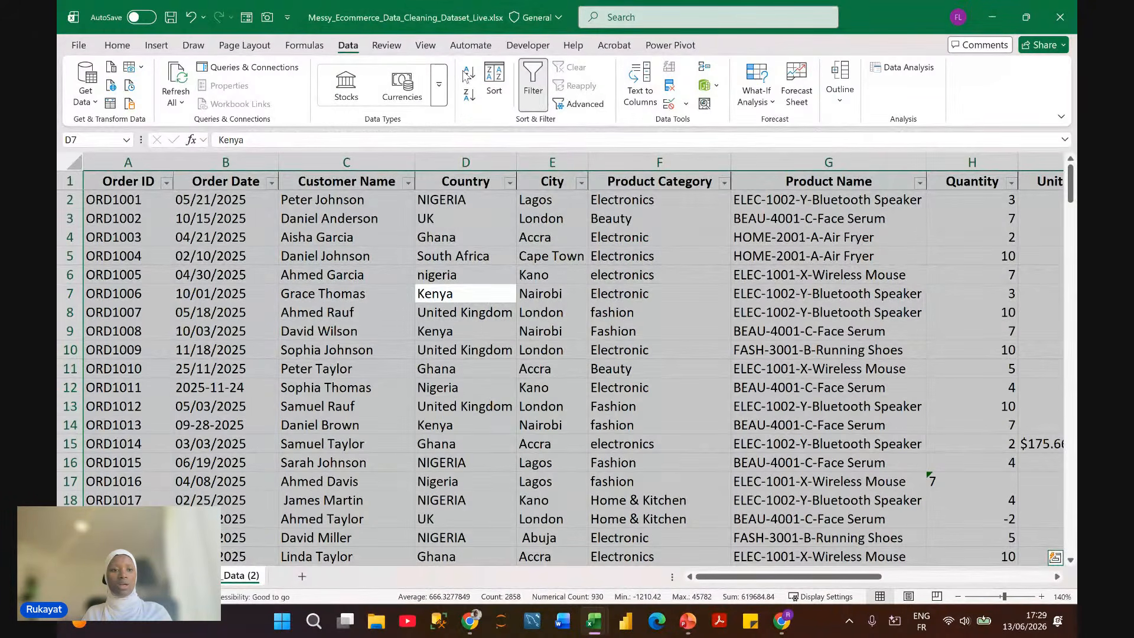
left_click(117, 44)
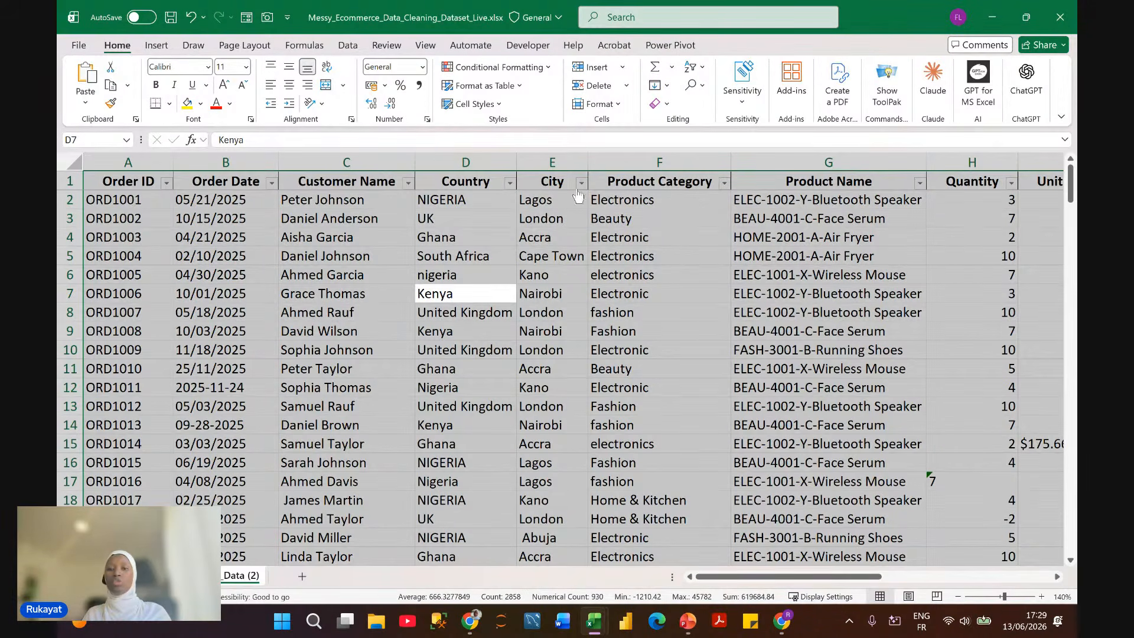
left_click(553, 66)
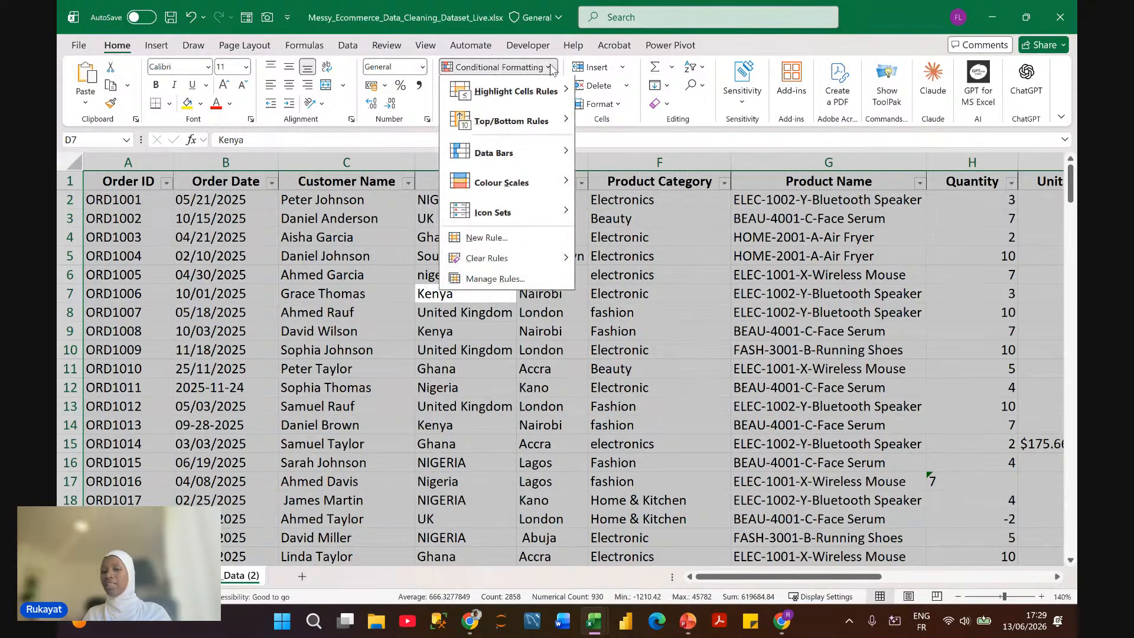
mouse_move(548, 93)
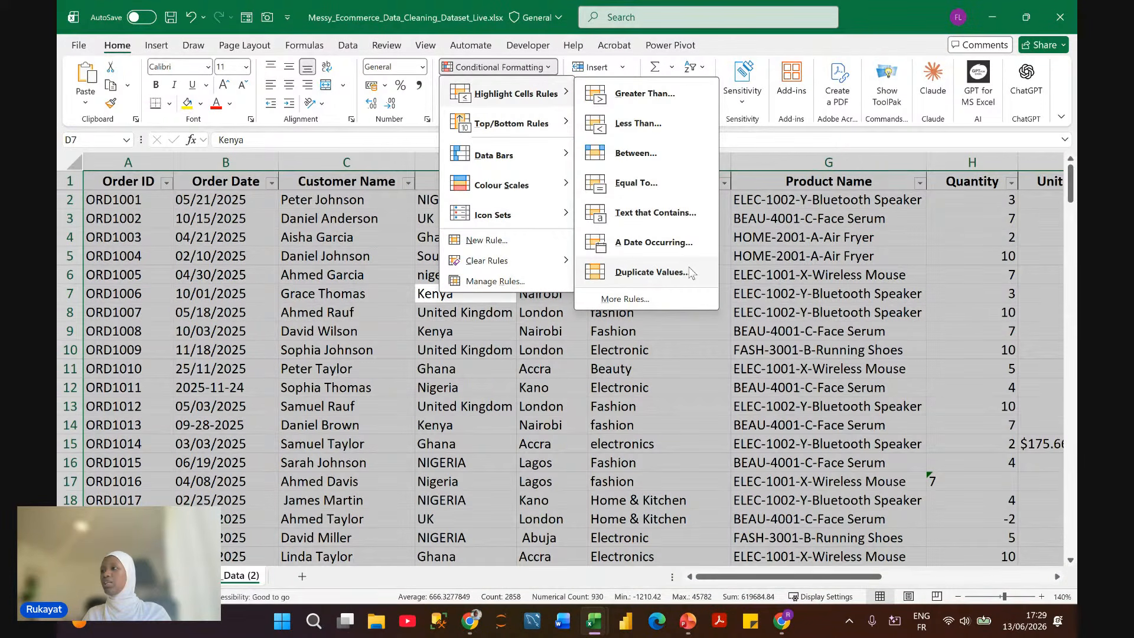
left_click(656, 280)
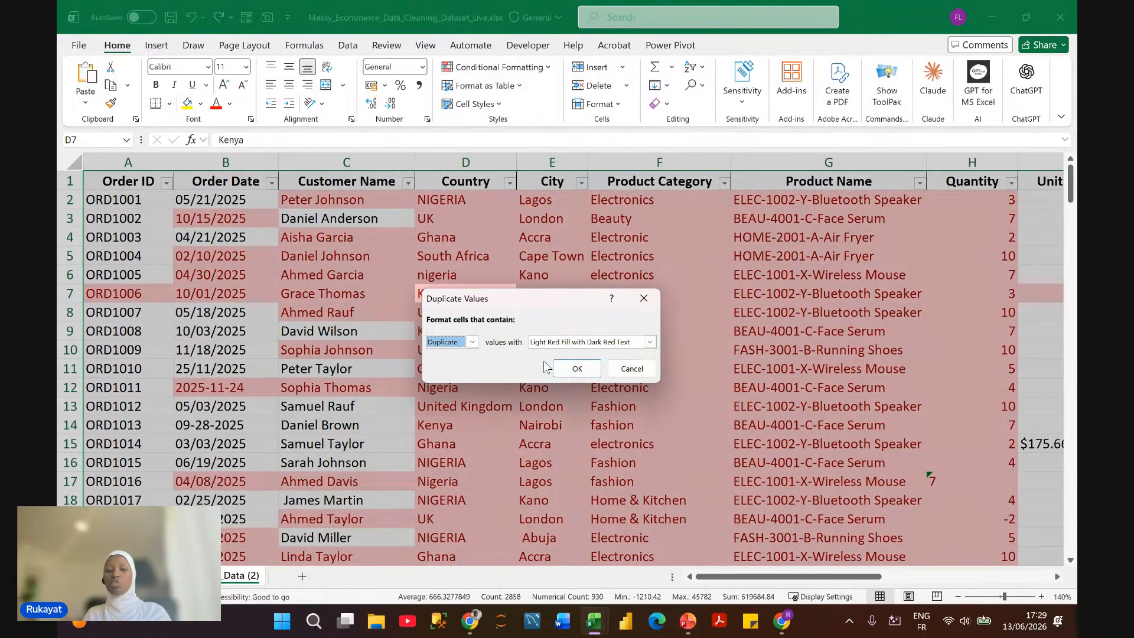
left_click(571, 369)
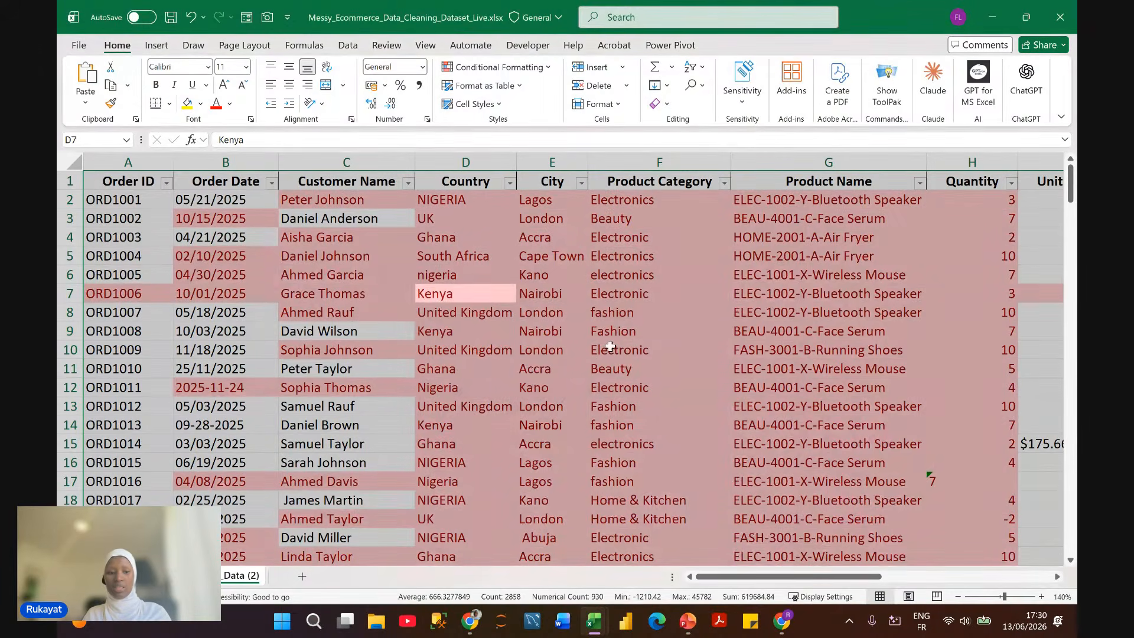
Step: Examine the order in row 7, whose Order ID is highlighted, across all columns through Customer Rating
scroll(535, 362, "down", 2)
scroll(534, 362, "up", 2)
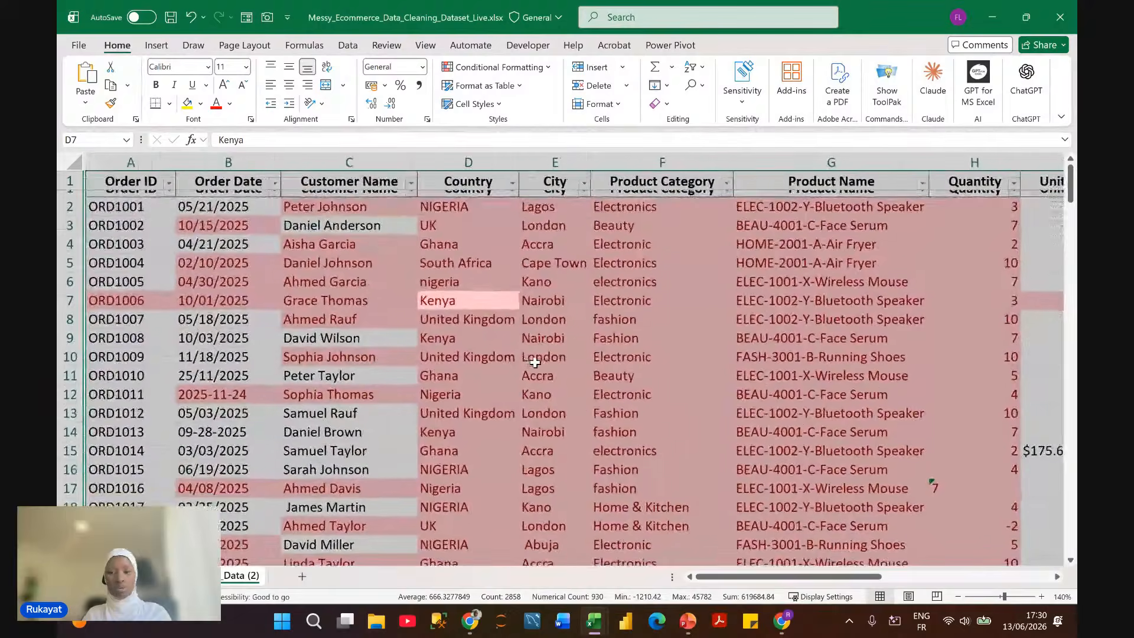
scroll(534, 362, "right", 3)
scroll(531, 359, "left", 4)
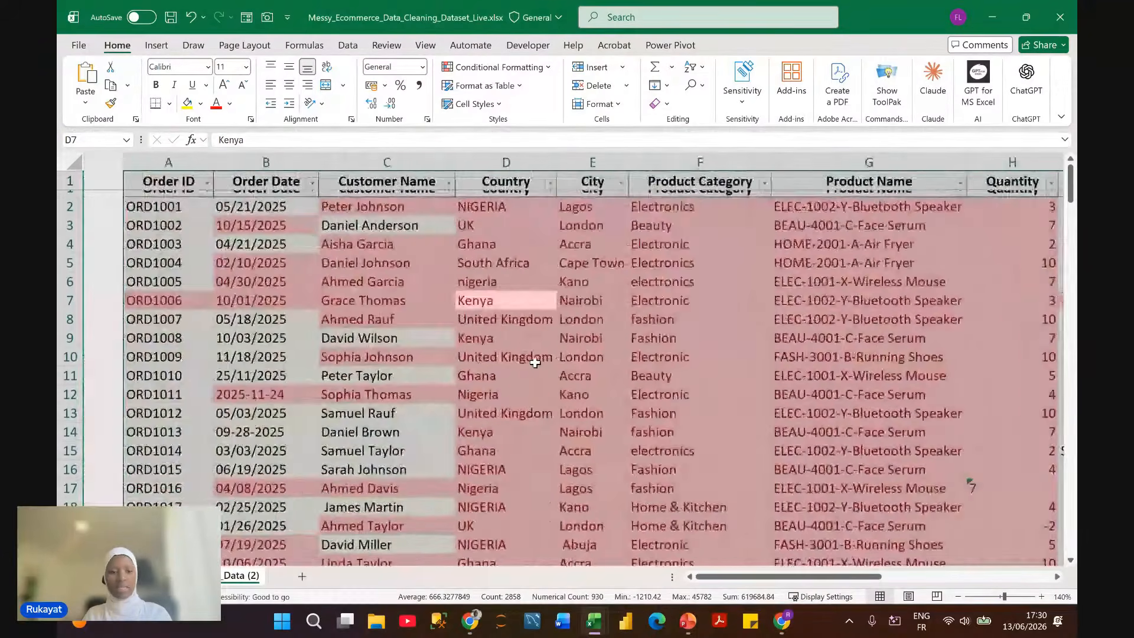
left_click(73, 294)
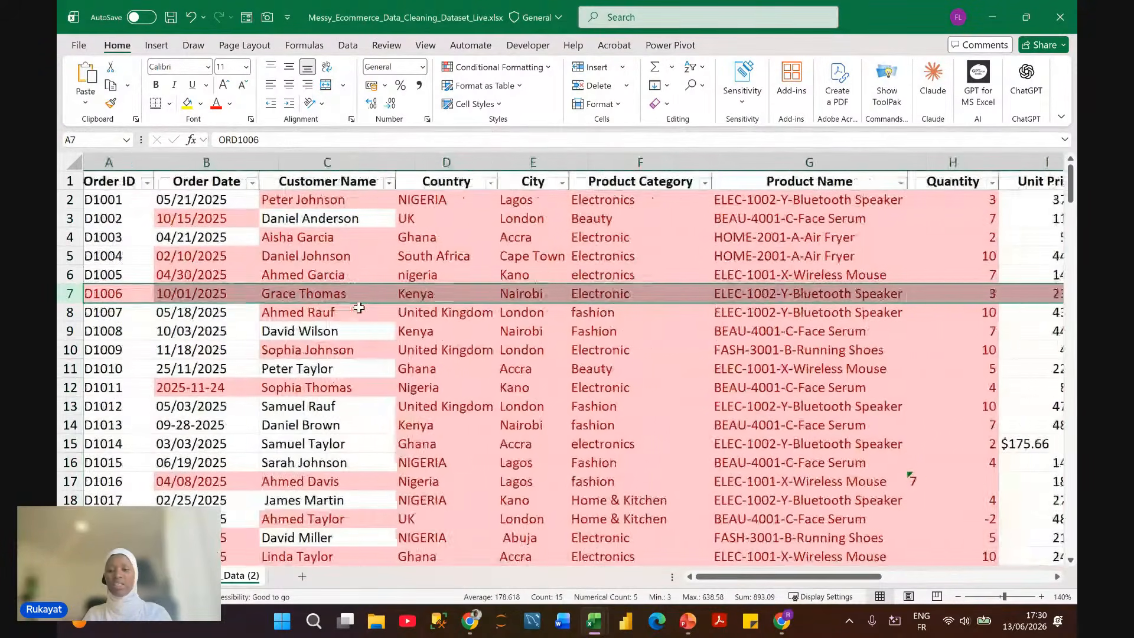
scroll(359, 308, "right", 5)
scroll(360, 307, "right", 3)
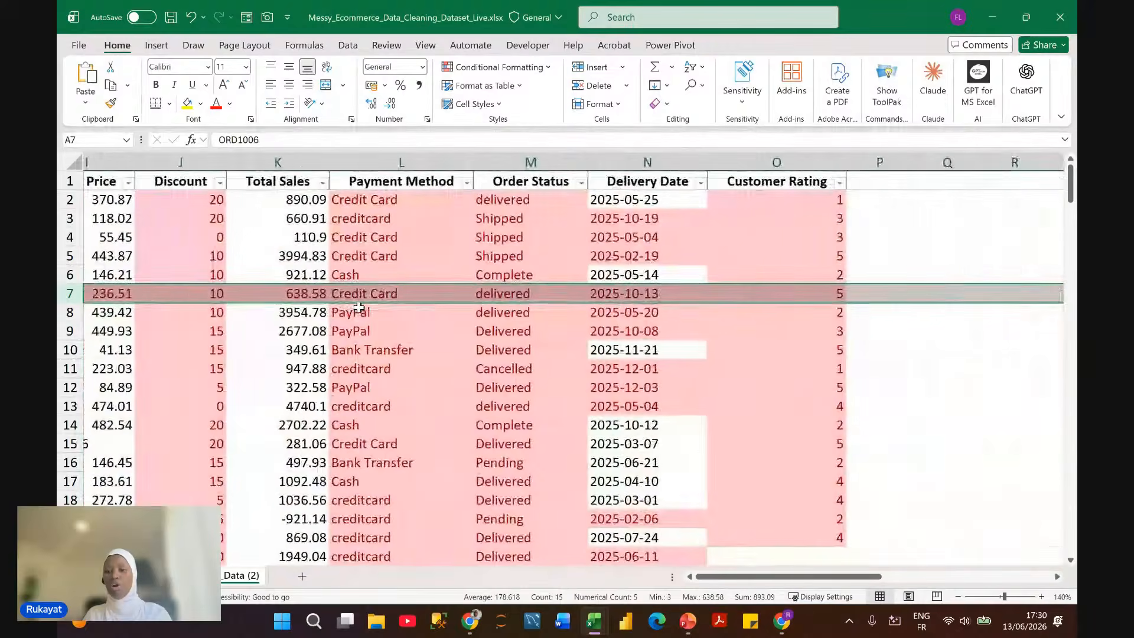
scroll(359, 308, "left", 2)
scroll(359, 307, "left", 5)
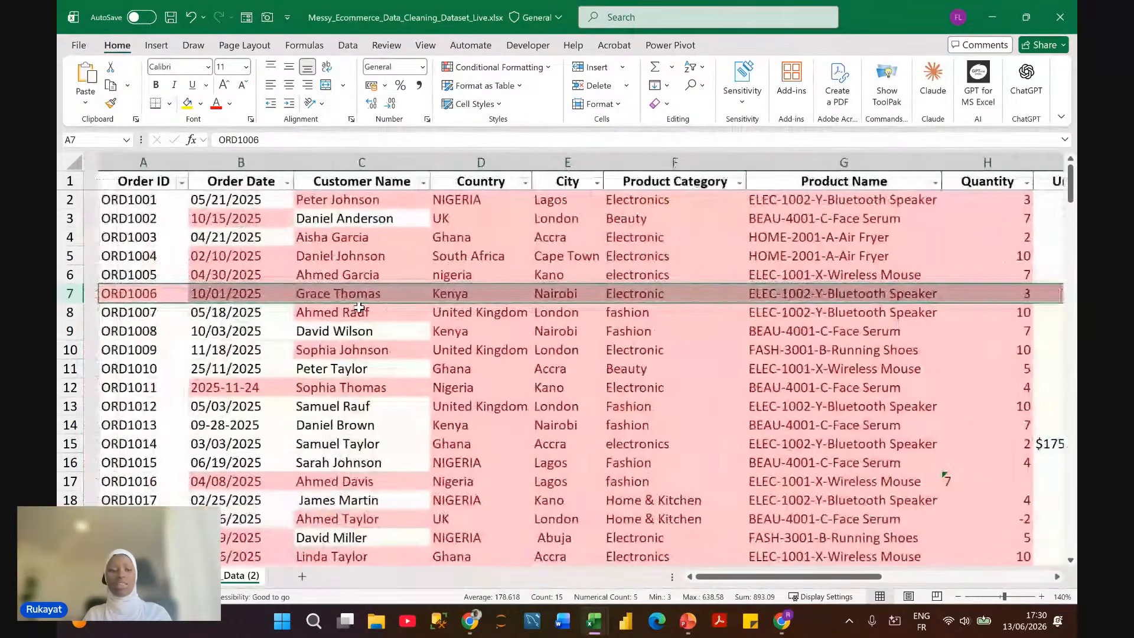
Step: Find the other row further down that shares row 7's highlighted Order ID and compare its details with row 7
scroll(359, 307, "down", 6)
scroll(359, 307, "down", 3)
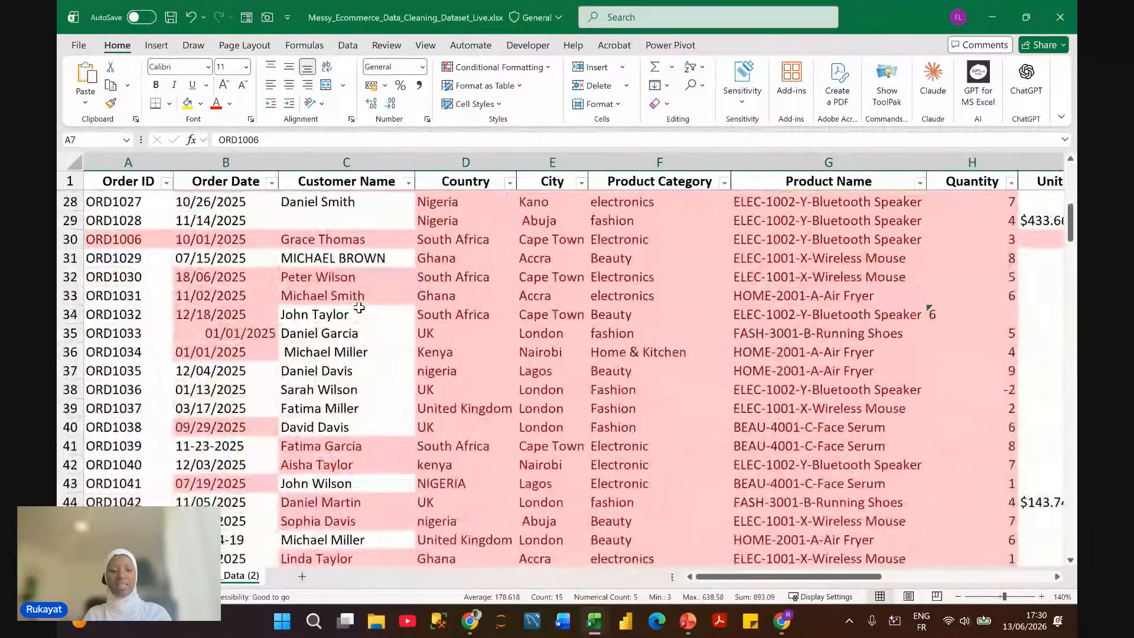
scroll(359, 307, "up", 1)
left_click(547, 254)
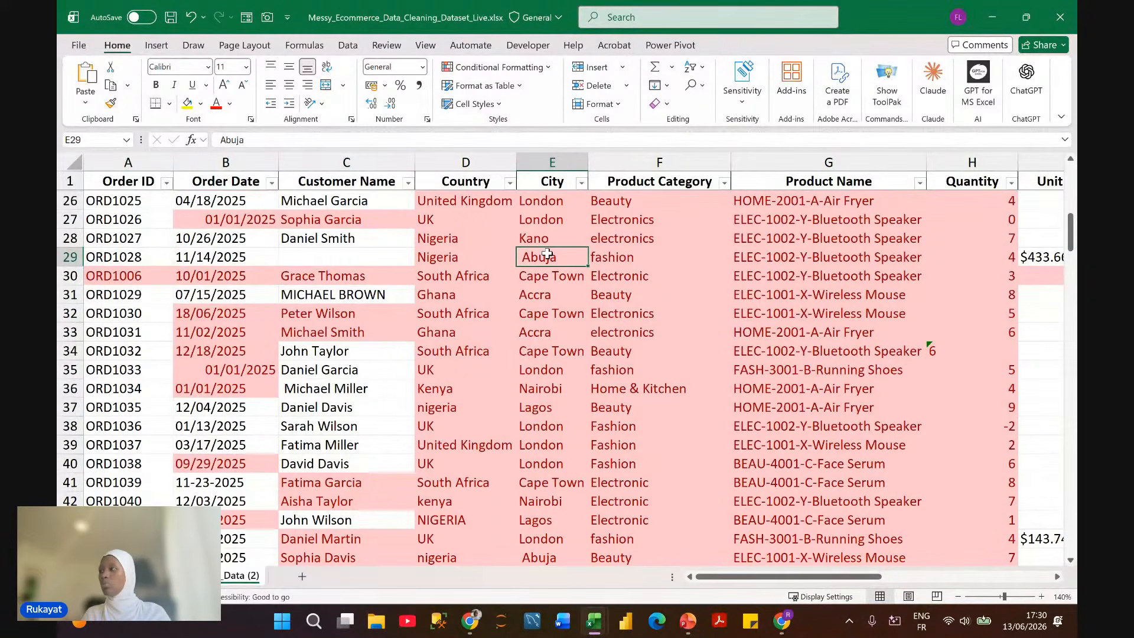
scroll(499, 348, "down", 14)
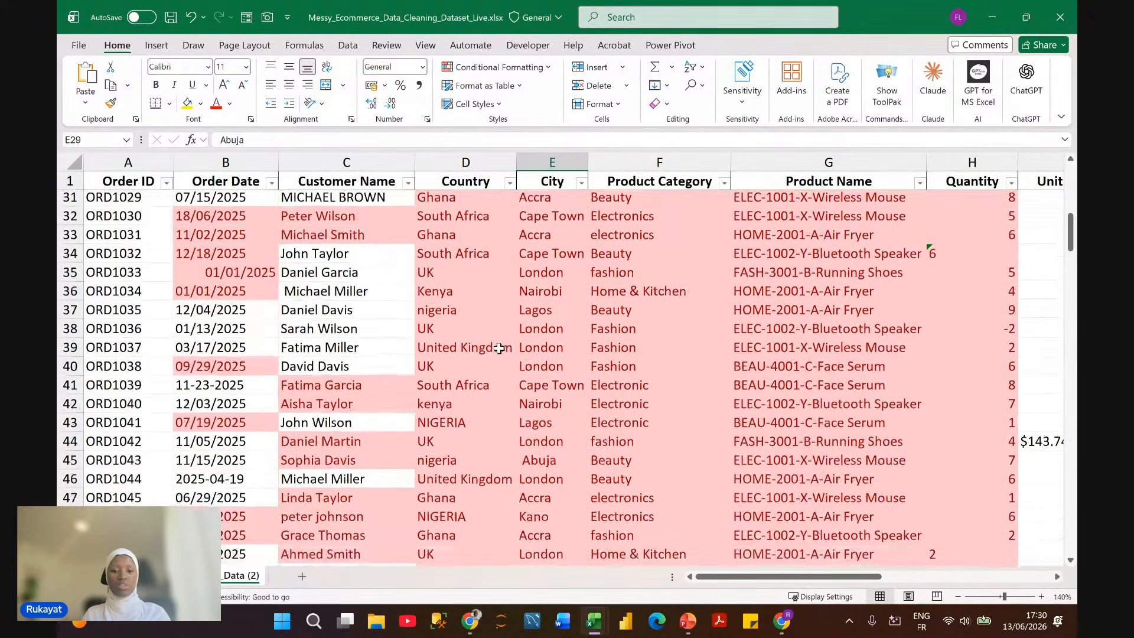
scroll(500, 348, "up", 1)
scroll(499, 348, "up", 15)
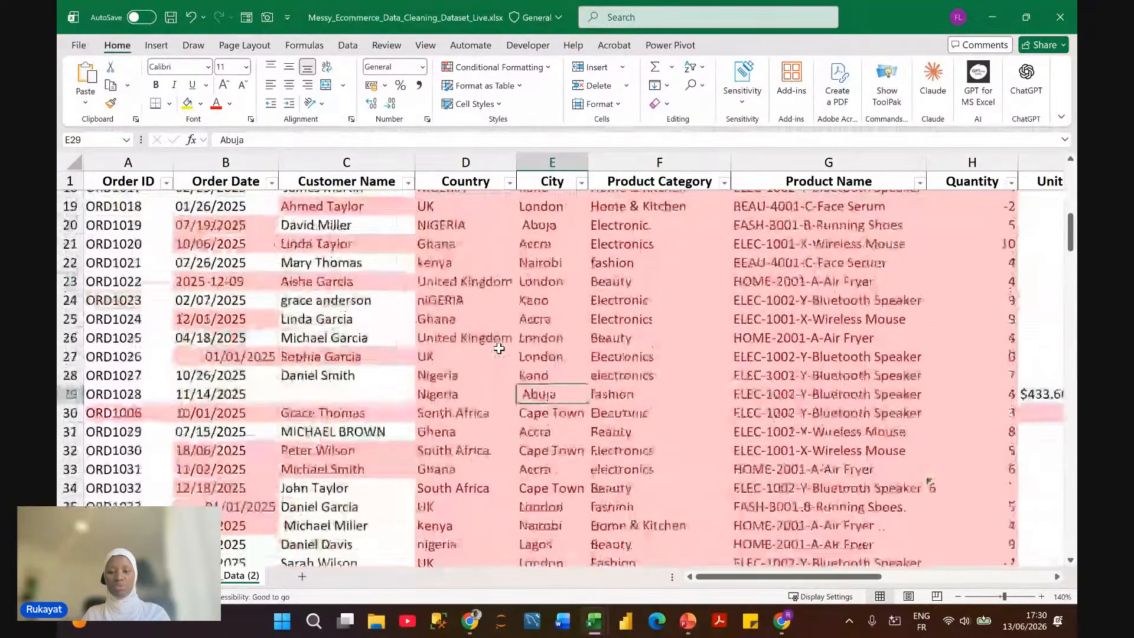
scroll(137, 418, "up", 5)
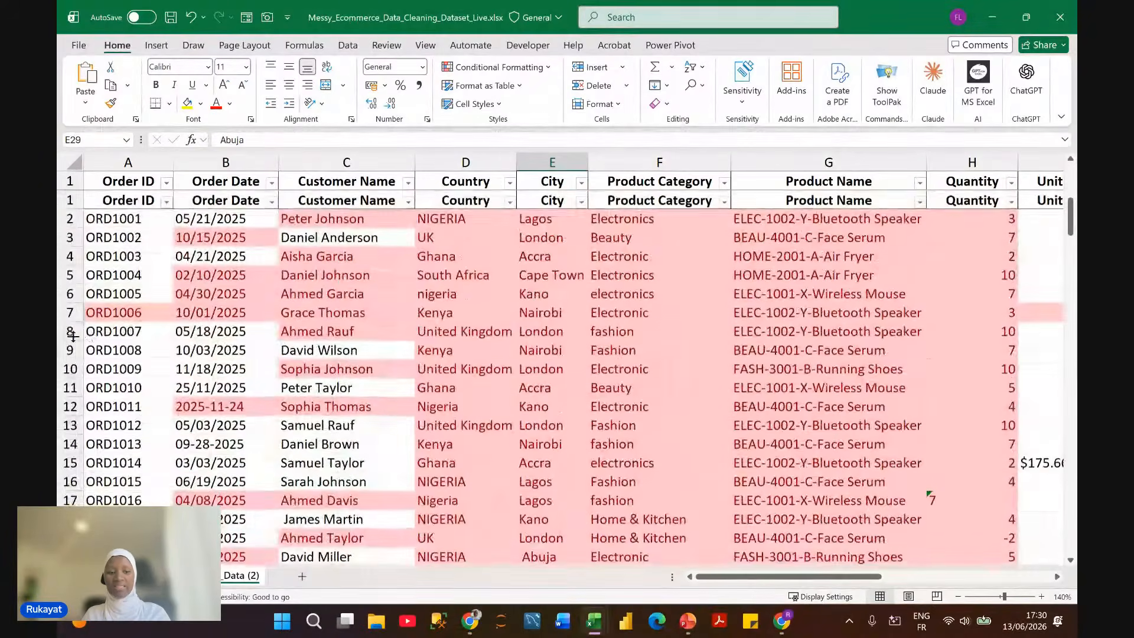
left_click(61, 297)
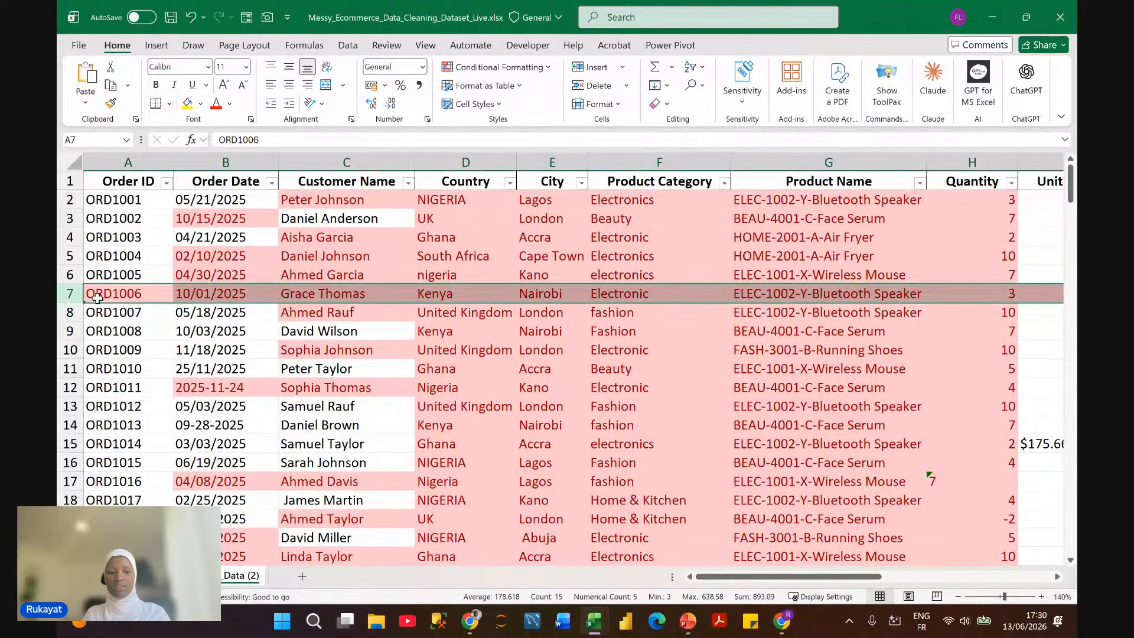
left_click(492, 353)
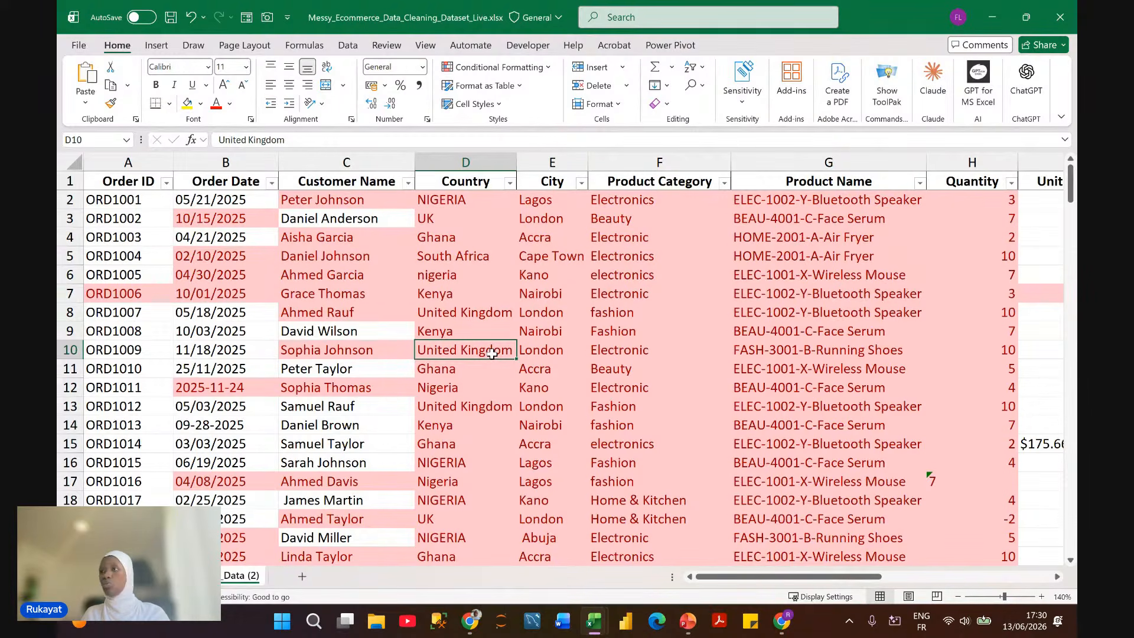
Step: Run Remove Duplicates on the whole dataset again with all columns selected and the first row treated as headers
key("ctrl+a")
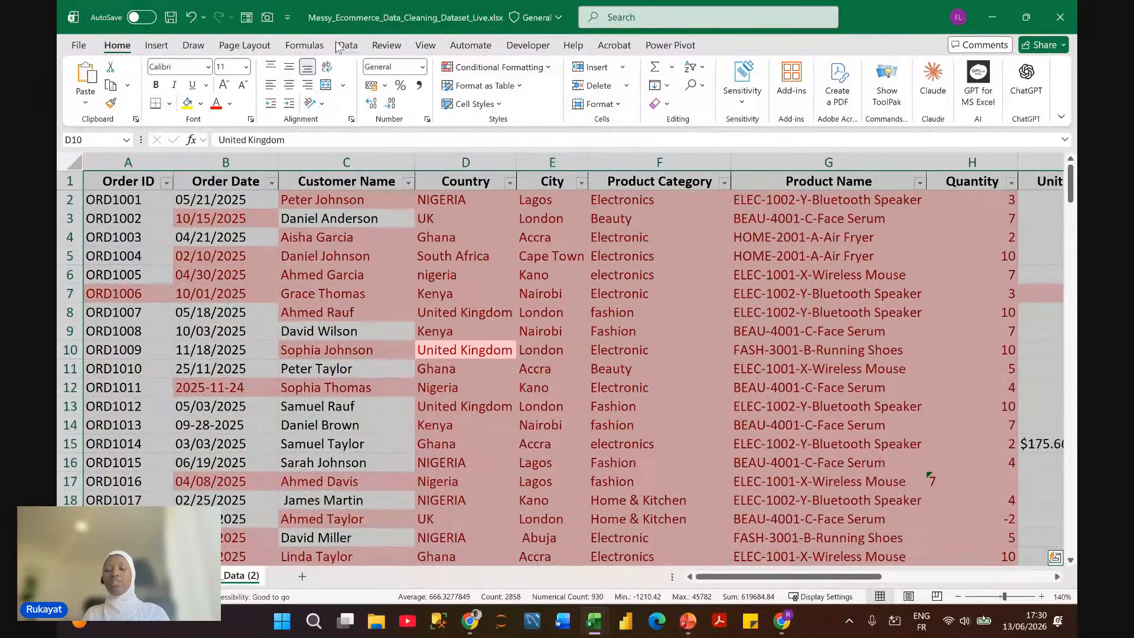
left_click(345, 47)
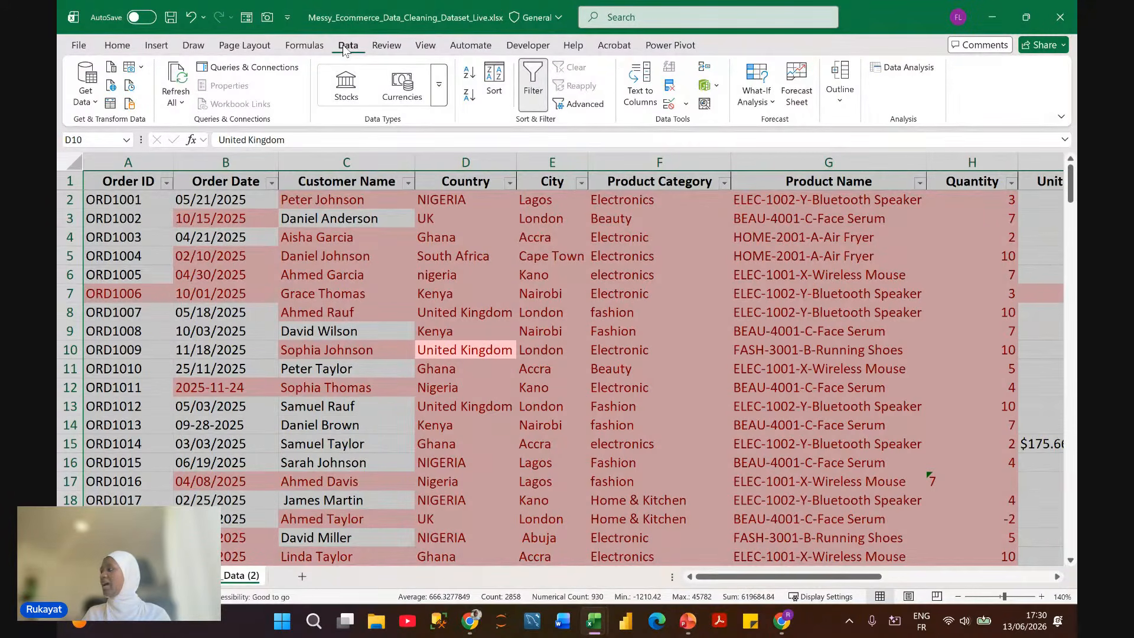
left_click(671, 87)
scroll(545, 345, "down", 4)
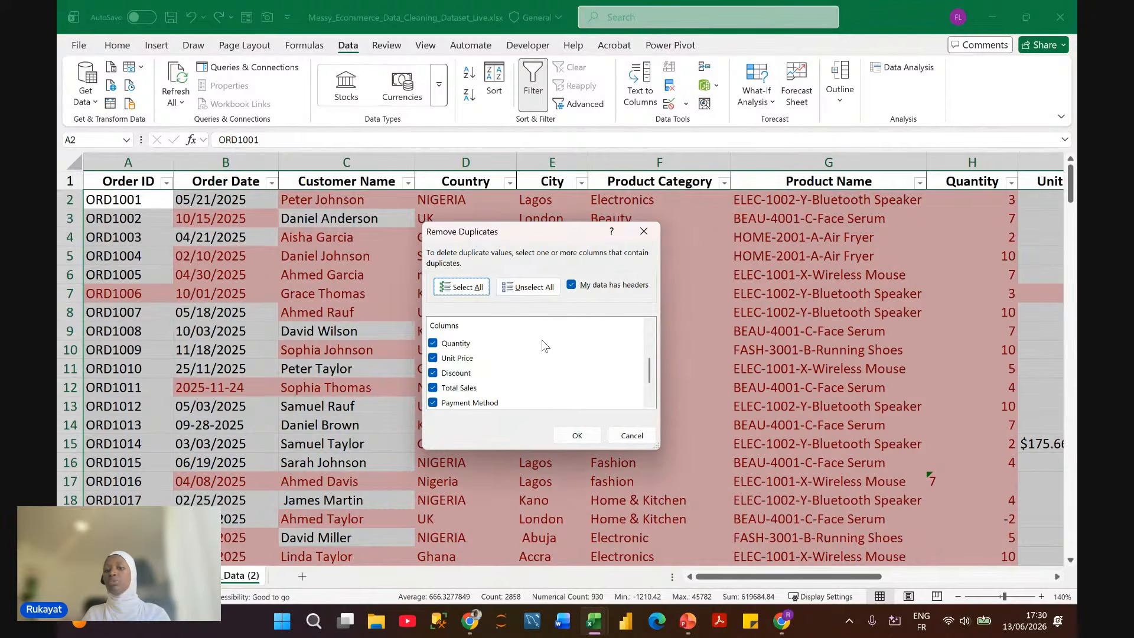
scroll(545, 345, "up", 4)
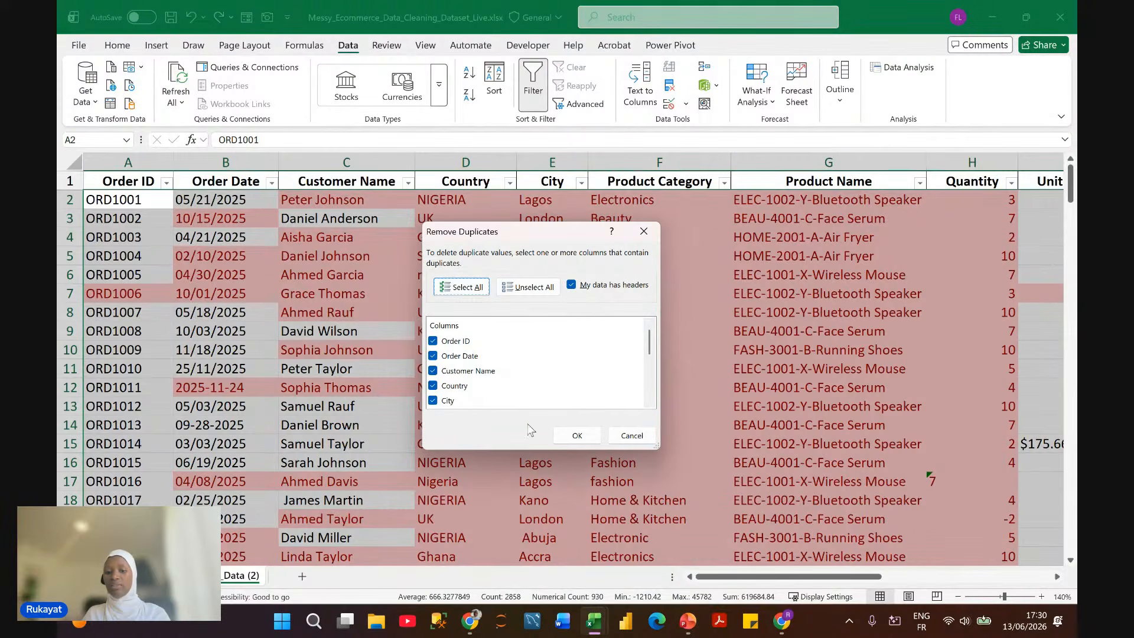
left_click(588, 435)
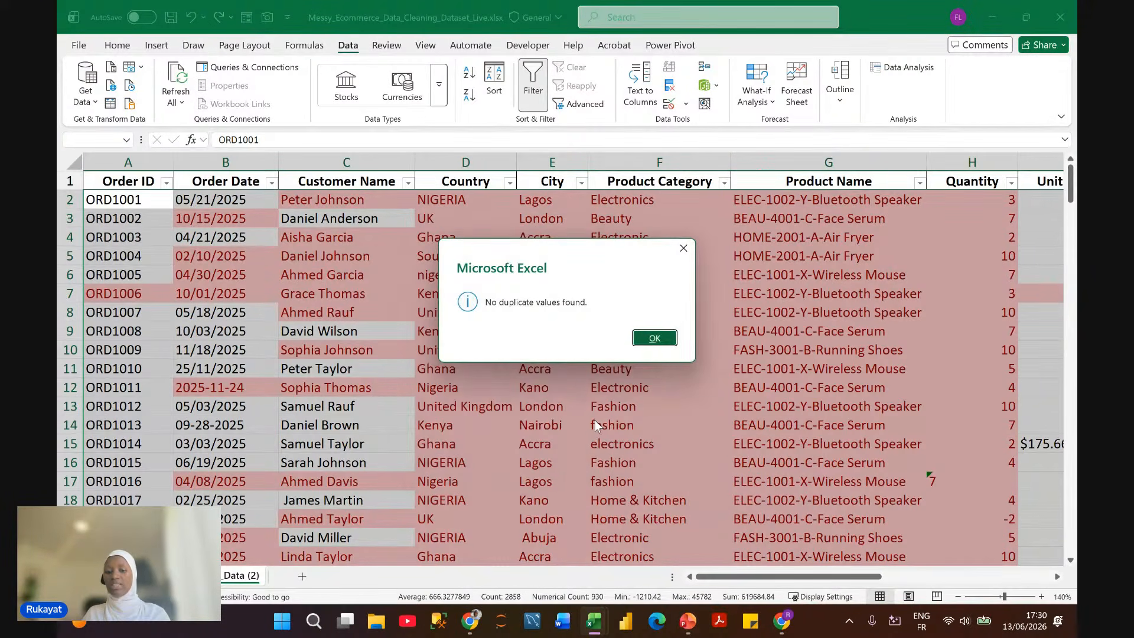
left_click(654, 339)
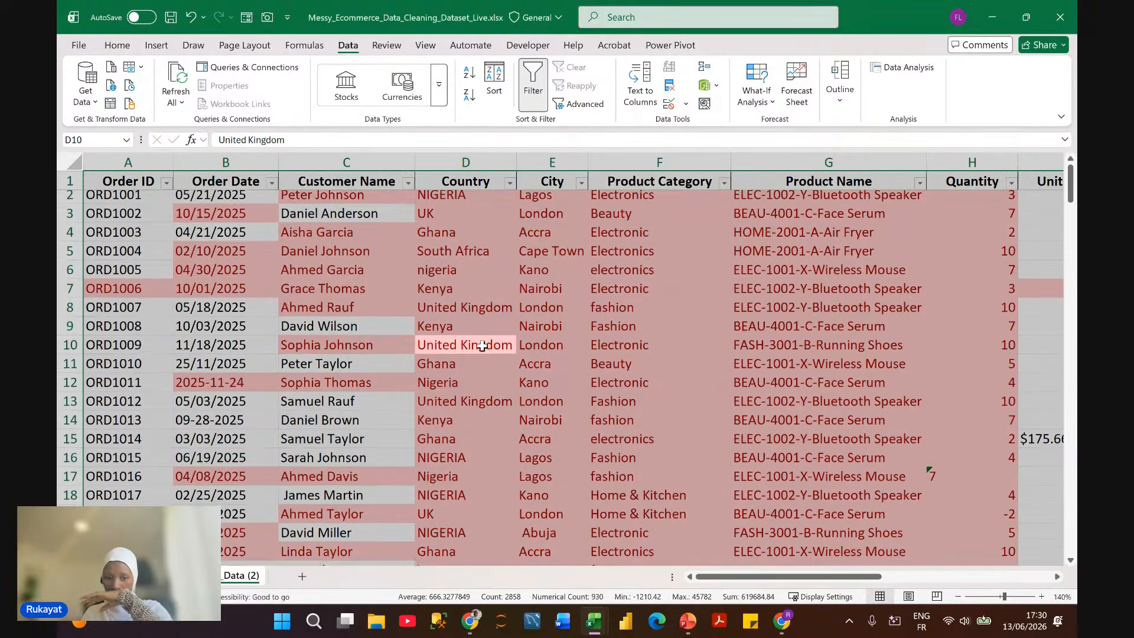
Step: Compare the repeated order in rows 7 and 30 column by column, including country, city, price and sales values
scroll(482, 345, "down", 1)
scroll(482, 346, "right", 3)
scroll(482, 346, "right", 4)
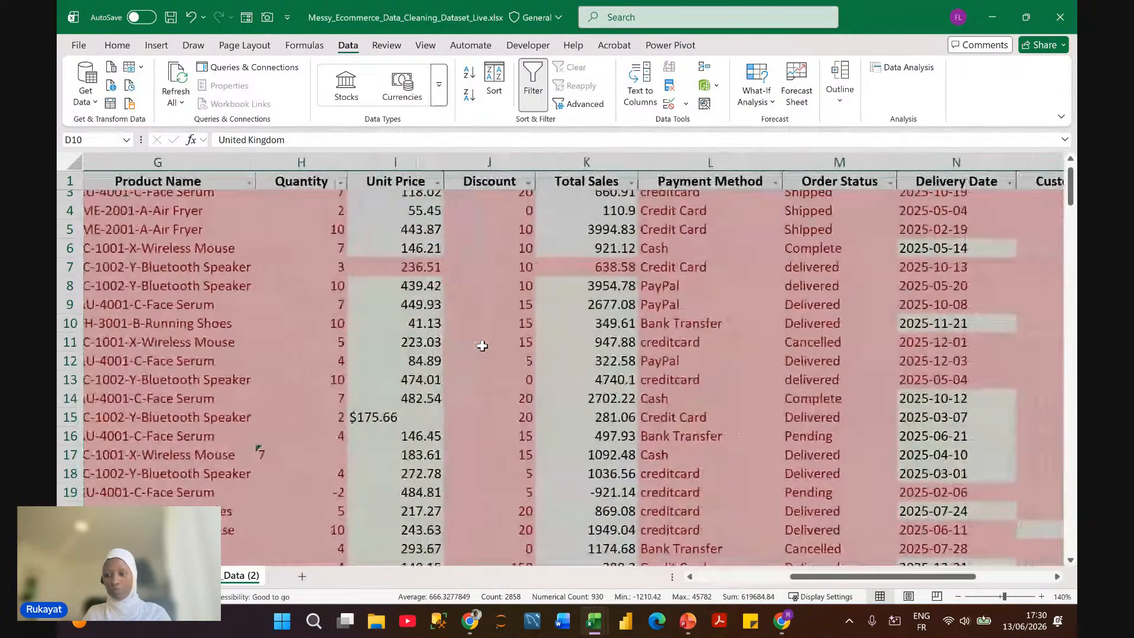
scroll(482, 346, "left", 3)
scroll(482, 346, "left", 3)
scroll(482, 346, "down", 8)
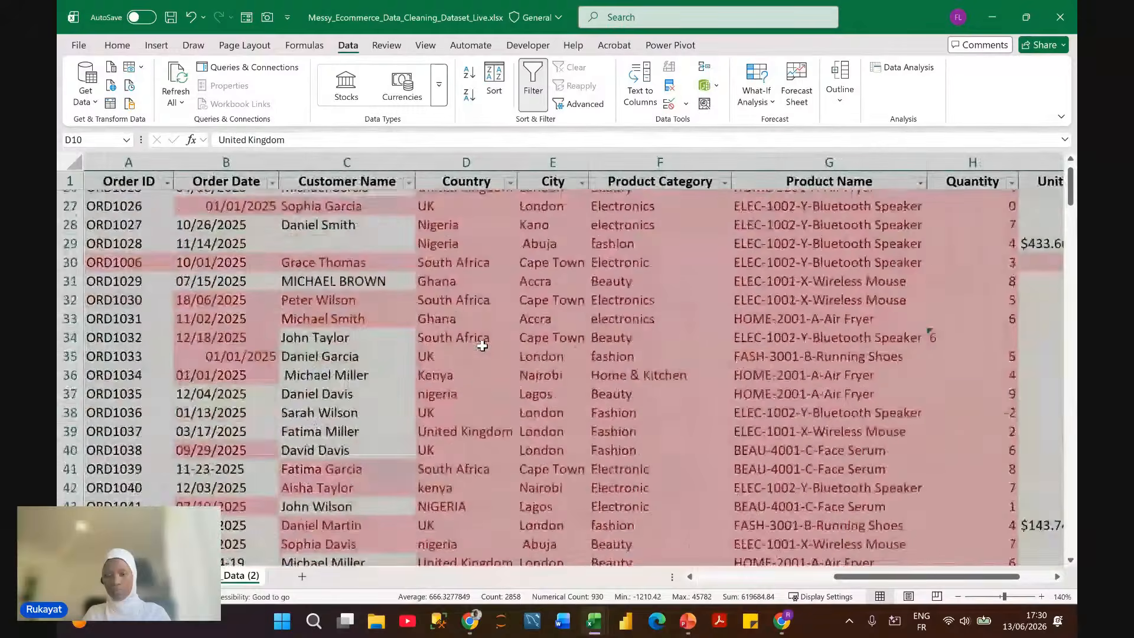
scroll(482, 345, "left", 1)
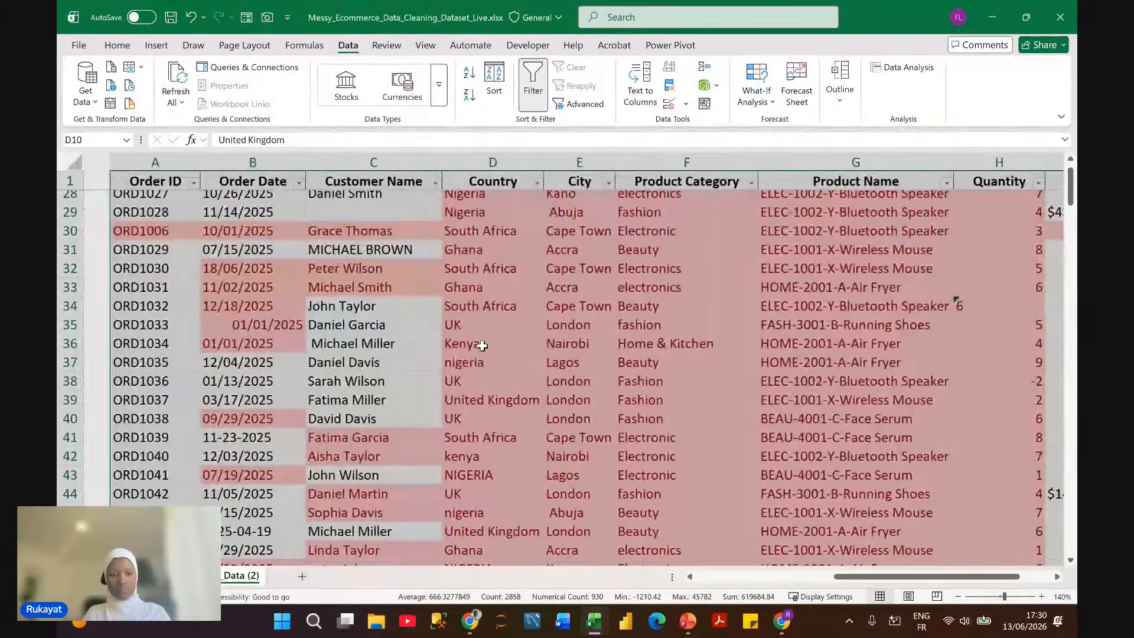
scroll(482, 346, "right", 3)
scroll(482, 346, "right", 3)
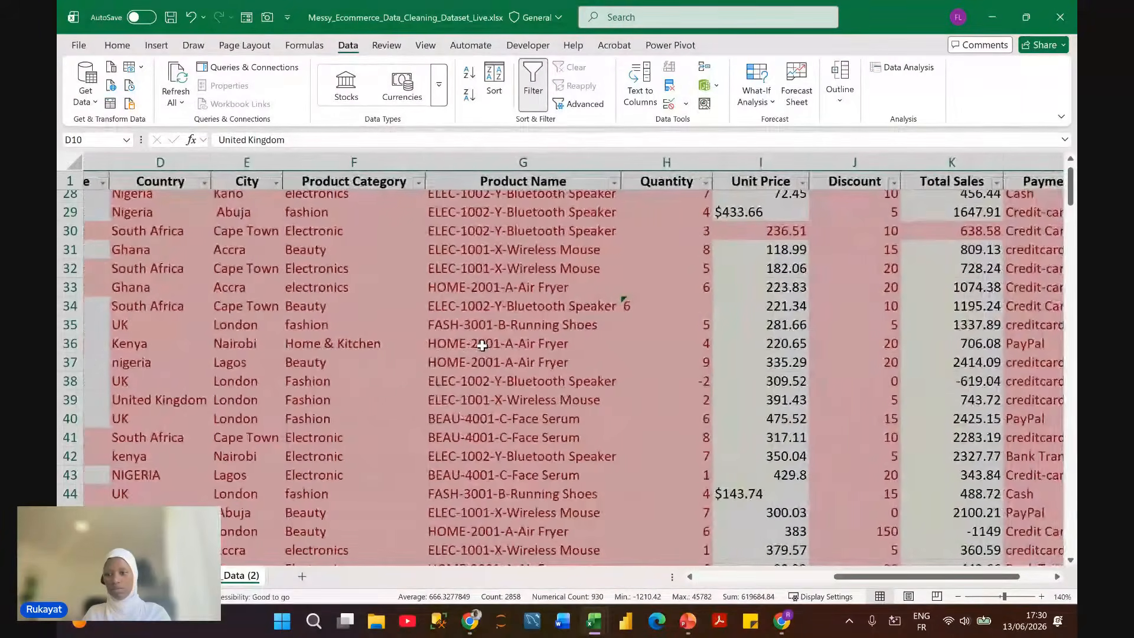
scroll(482, 346, "left", 4)
Step: Select the whole dataset and clear the conditional formatting rules from the entire sheet
left_click(815, 287)
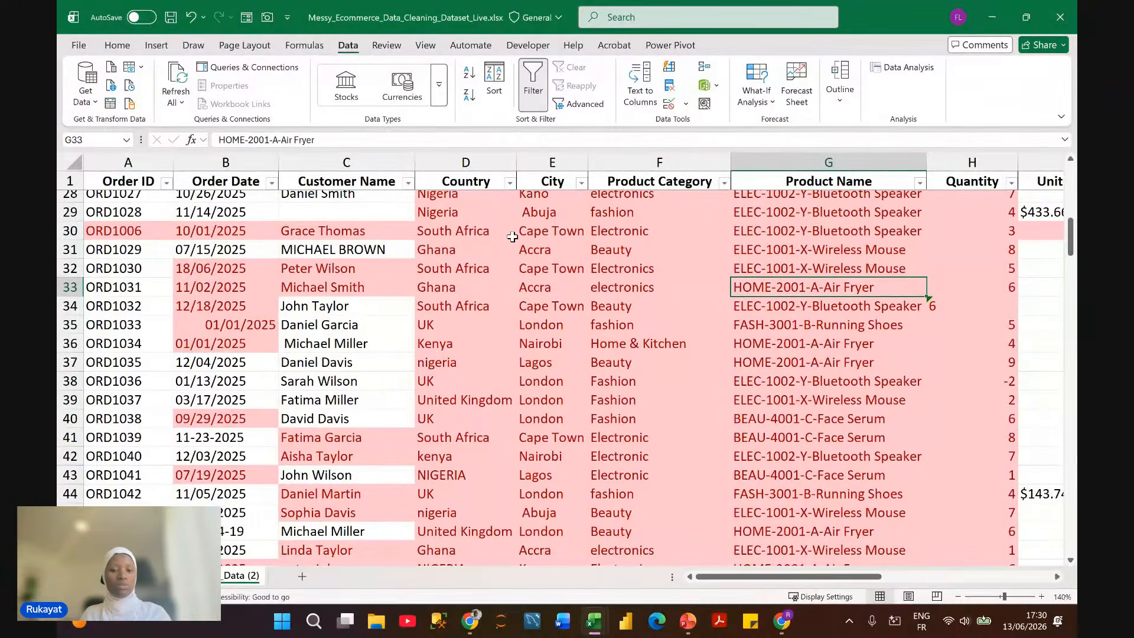
key("ctrl+a")
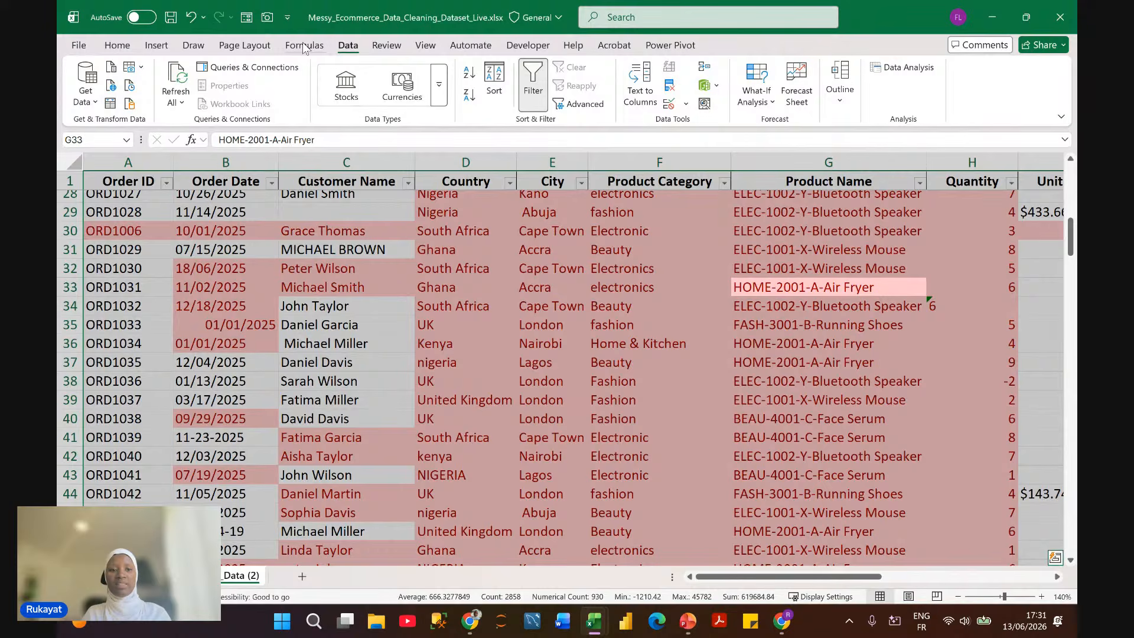
left_click(117, 45)
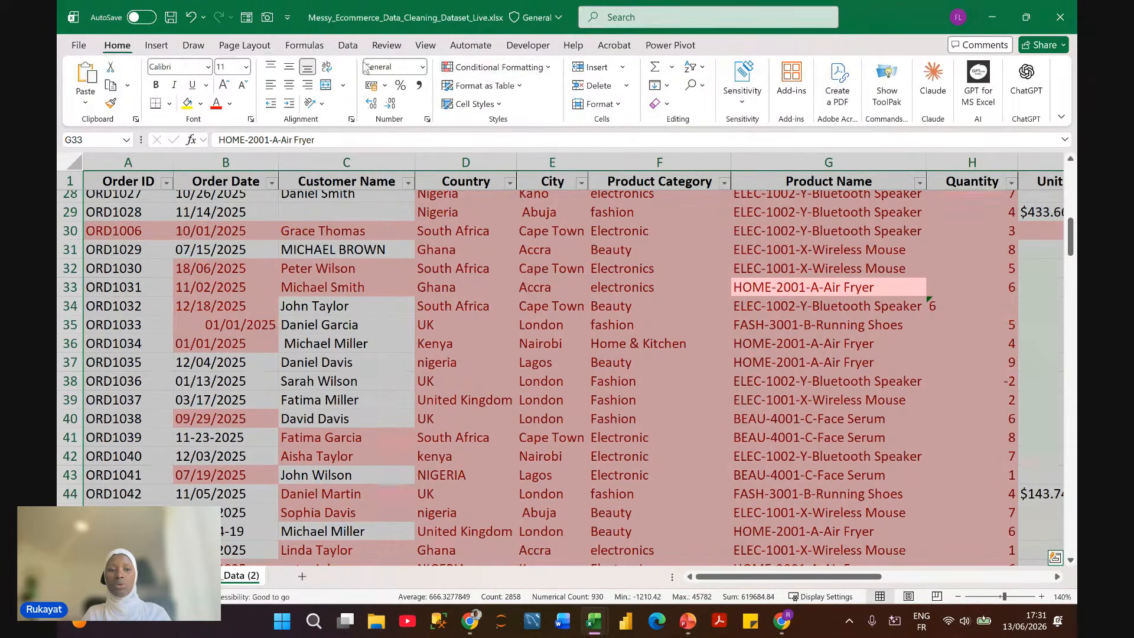
left_click(549, 67)
mouse_move(555, 262)
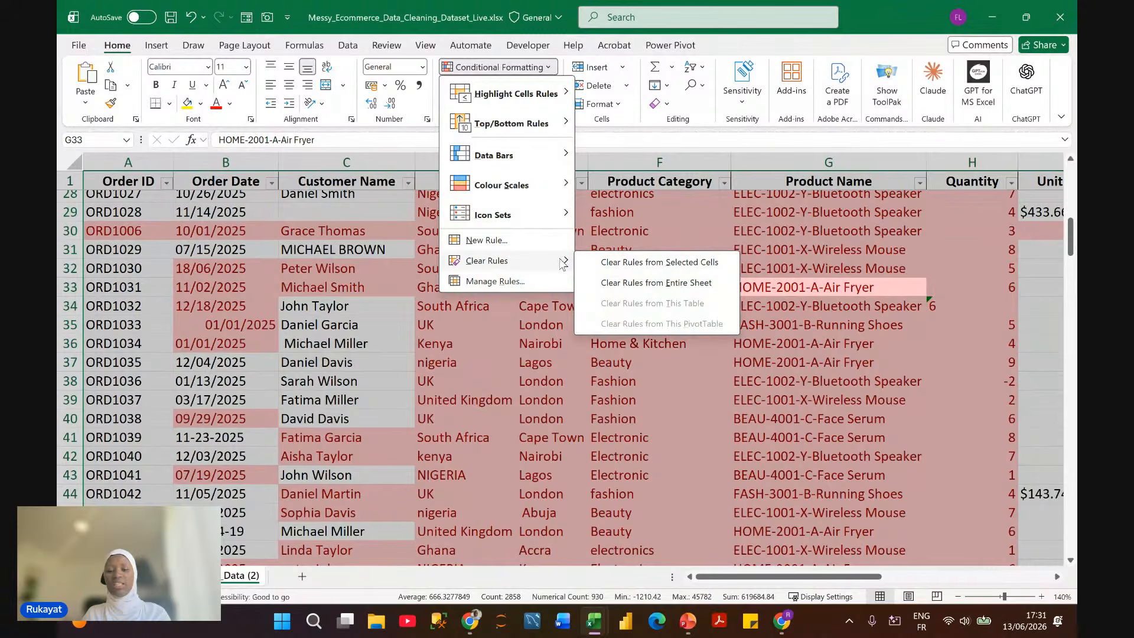
left_click(649, 284)
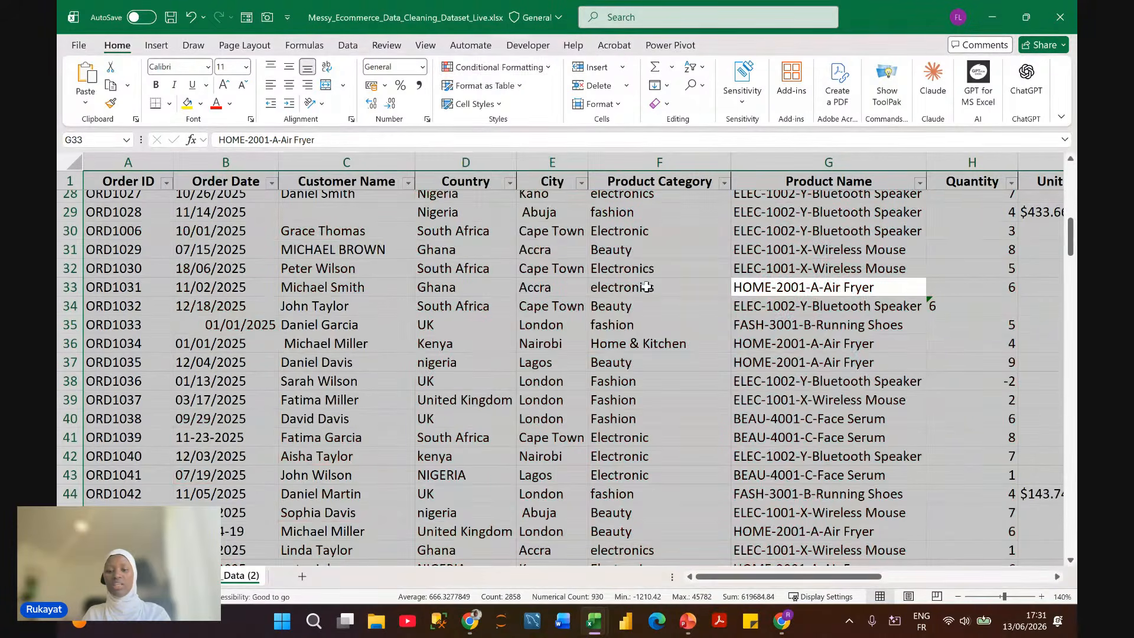
left_click(601, 313)
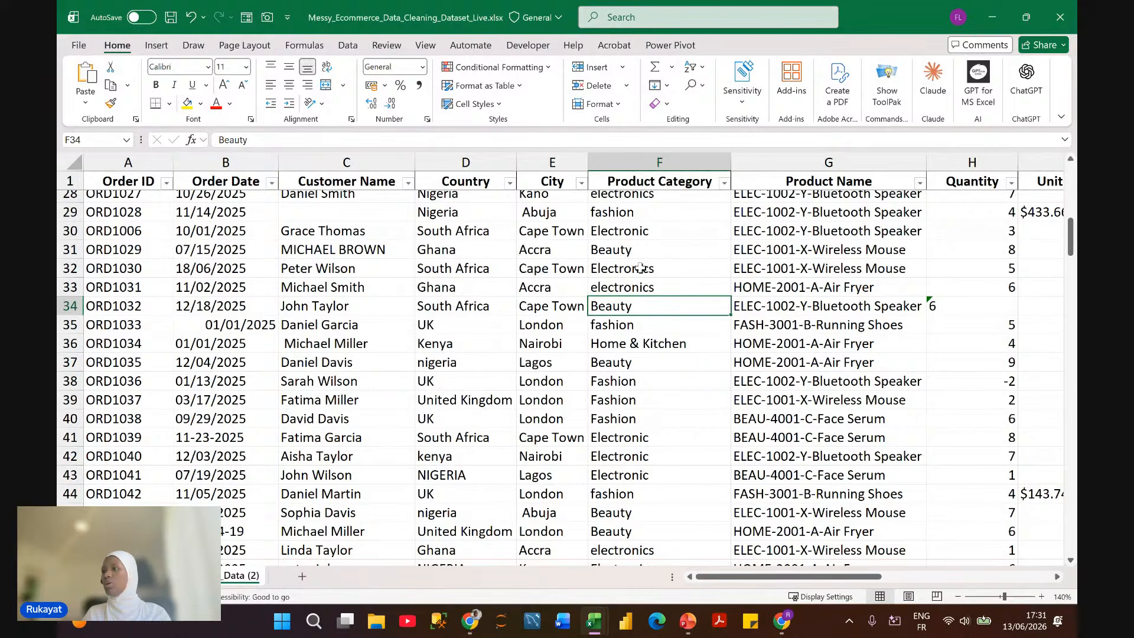
Step: Filter the Order ID column to show only the repeated order ID found in row 7
left_click(526, 266)
scroll(250, 232, "up", 2)
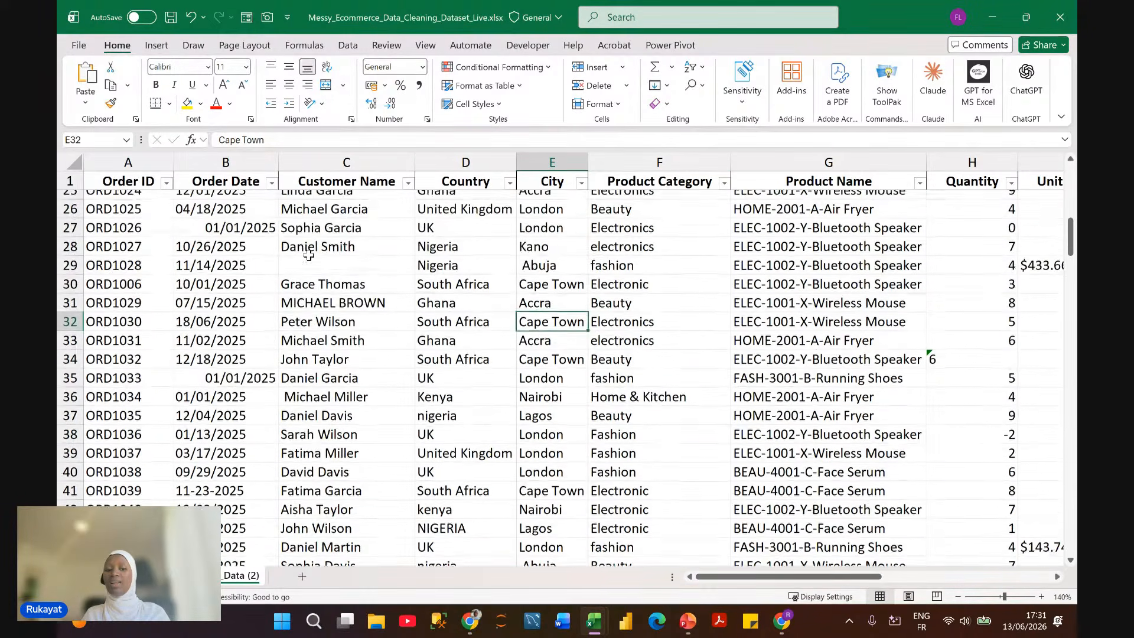
scroll(250, 232, "up", 7)
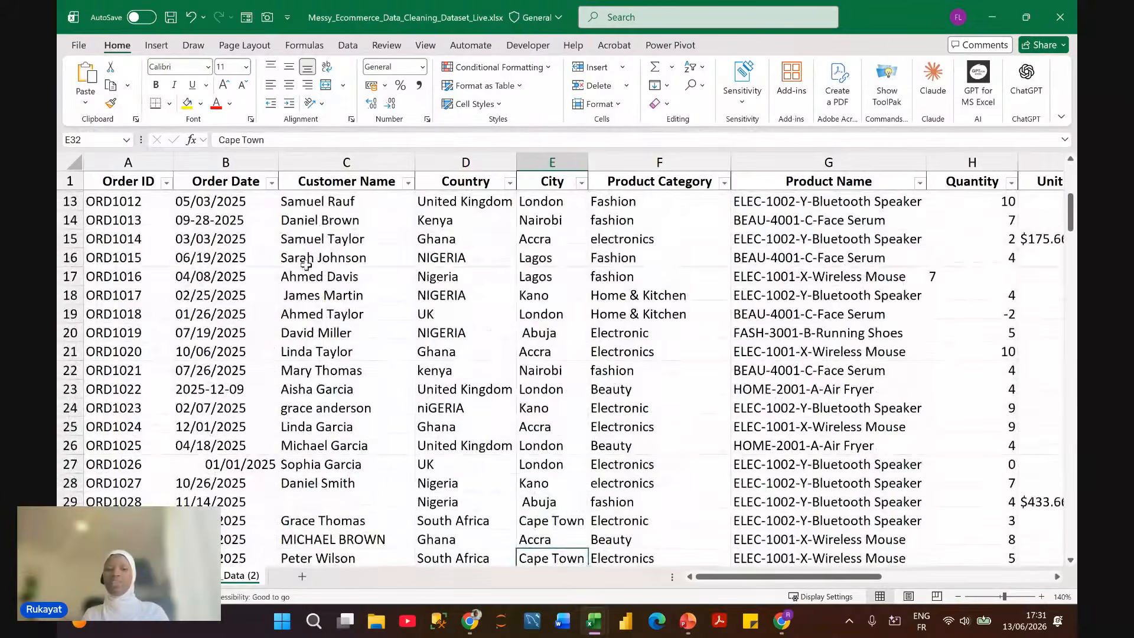
scroll(307, 266, "up", 1)
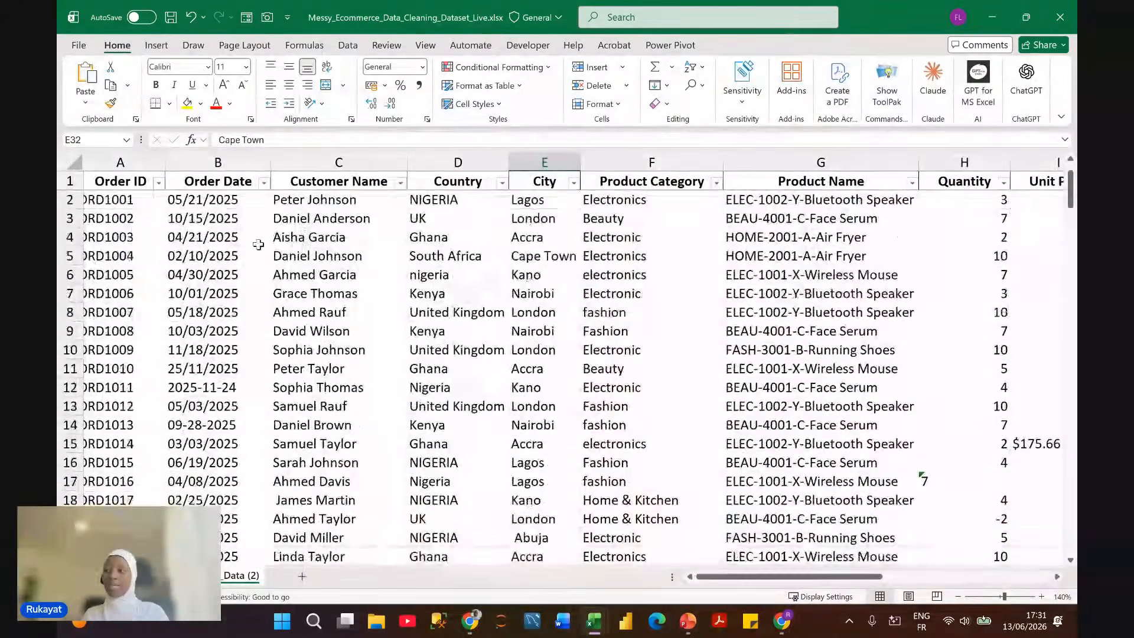
left_click(257, 239)
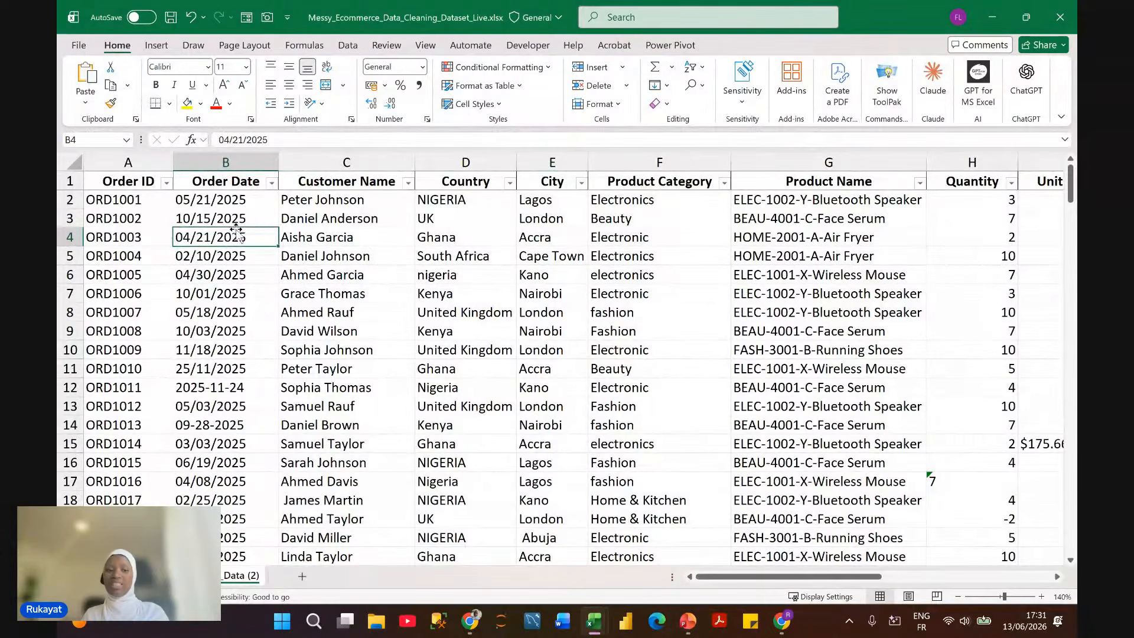
left_click(166, 183)
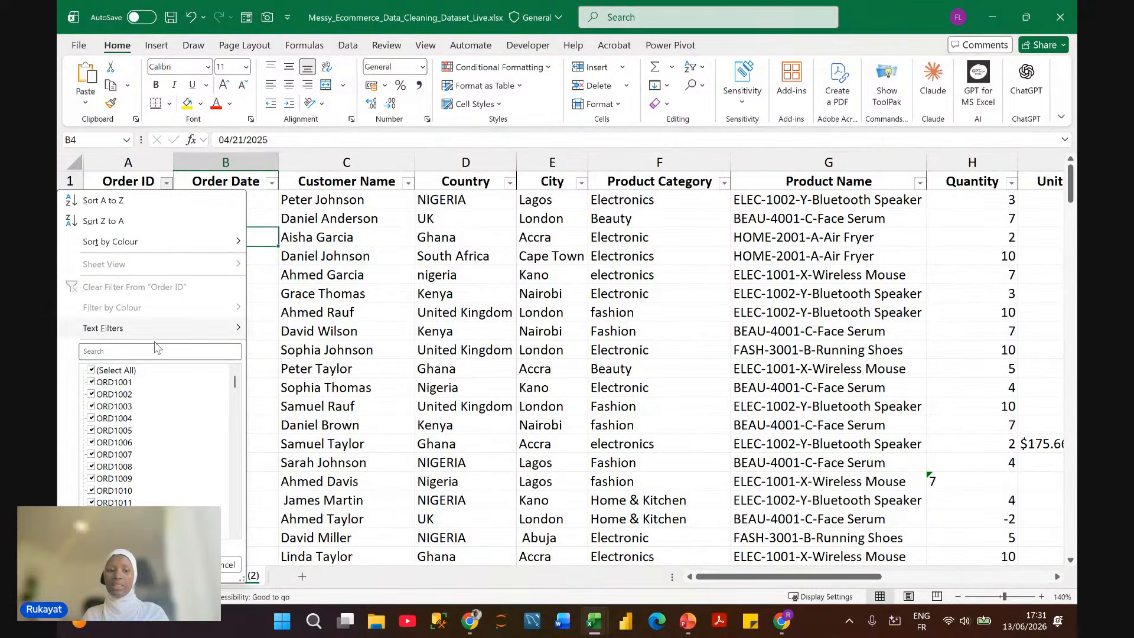
left_click(93, 370)
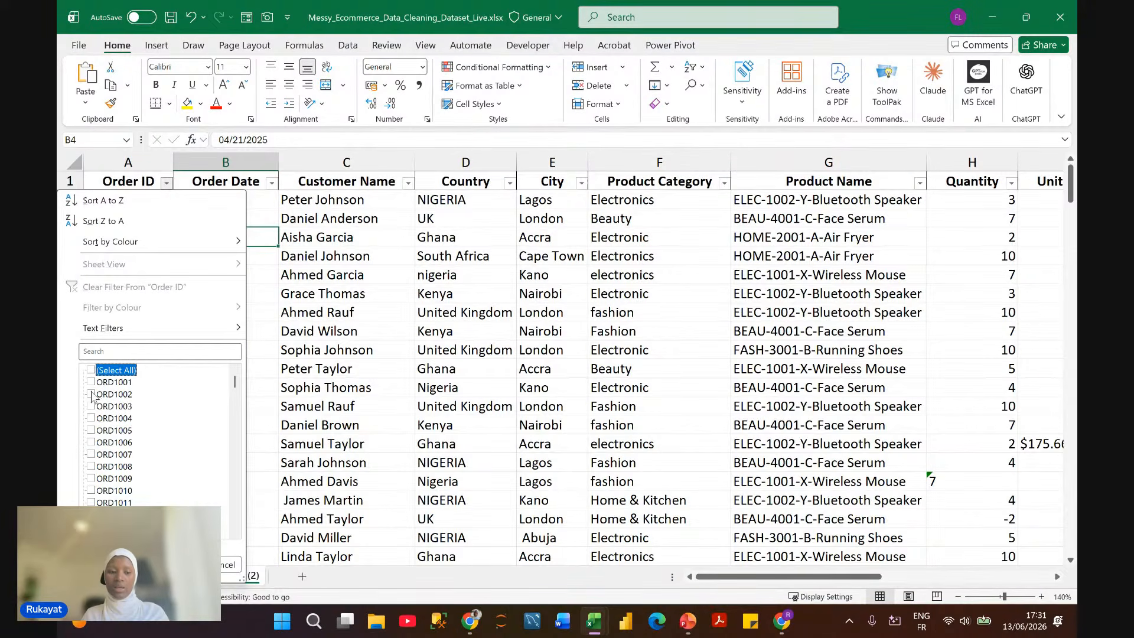
left_click(92, 443)
left_click(178, 564)
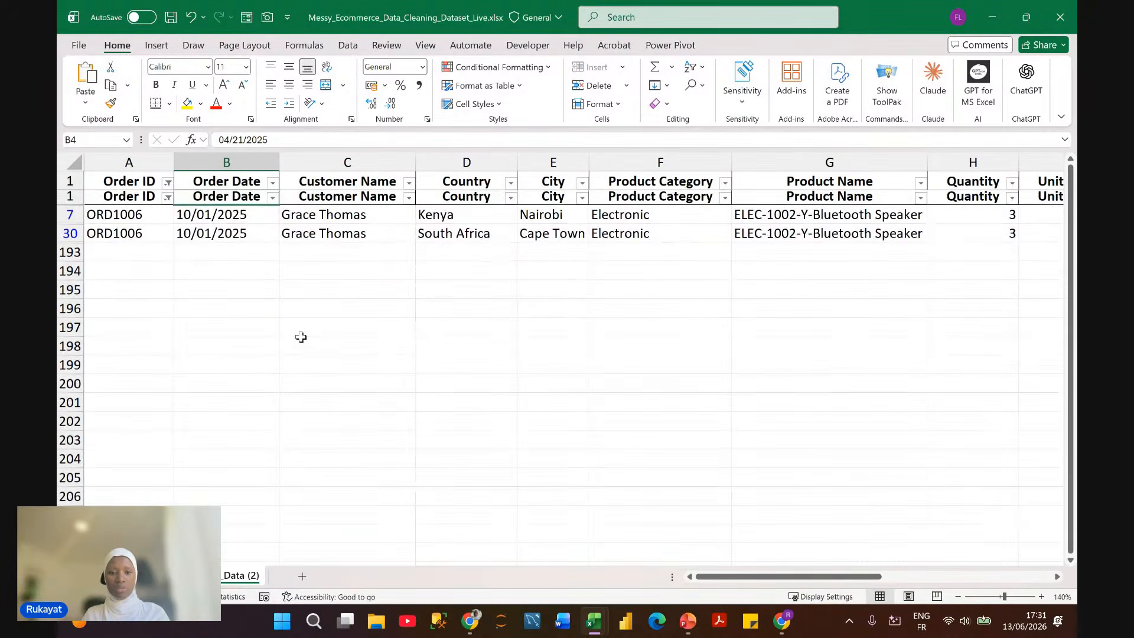
Step: Compare the two filtered rows across every column, from Order ID through Delivery Date
scroll(301, 337, "down", 1)
scroll(622, 267, "right", 1)
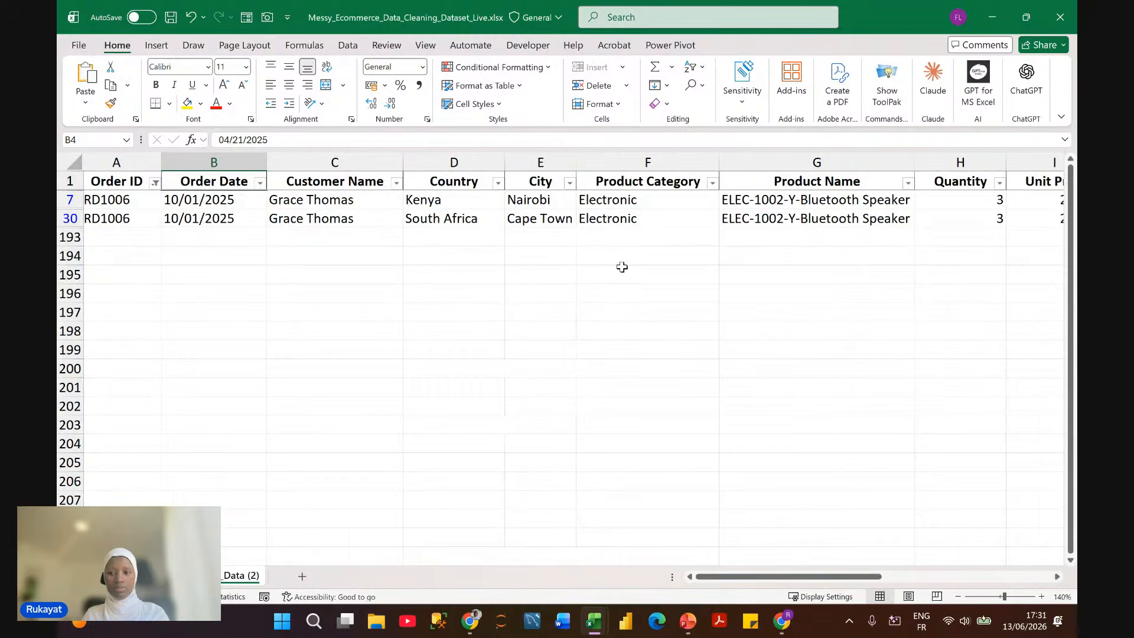
scroll(622, 267, "right", 6)
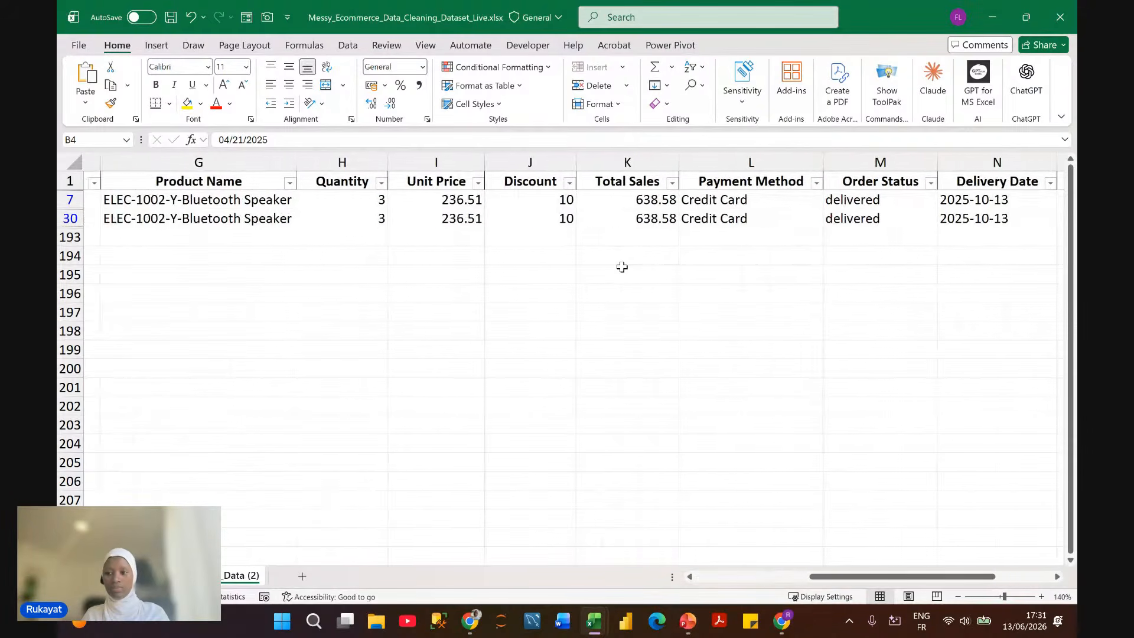
scroll(622, 267, "right", 2)
scroll(622, 267, "left", 6)
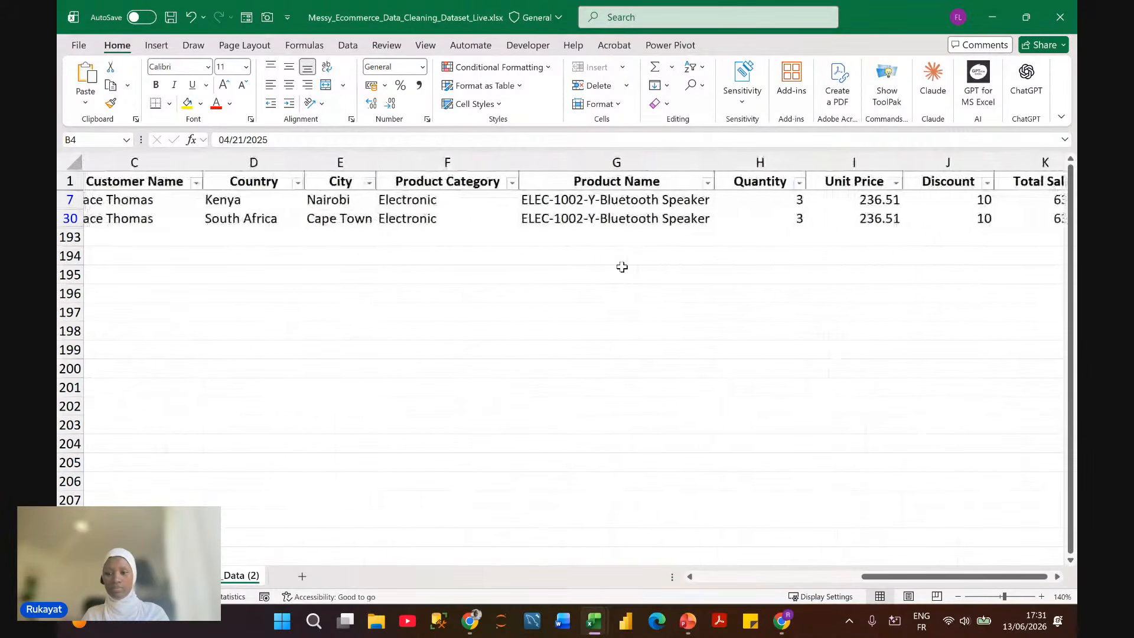
scroll(622, 267, "left", 3)
scroll(622, 267, "up", 1)
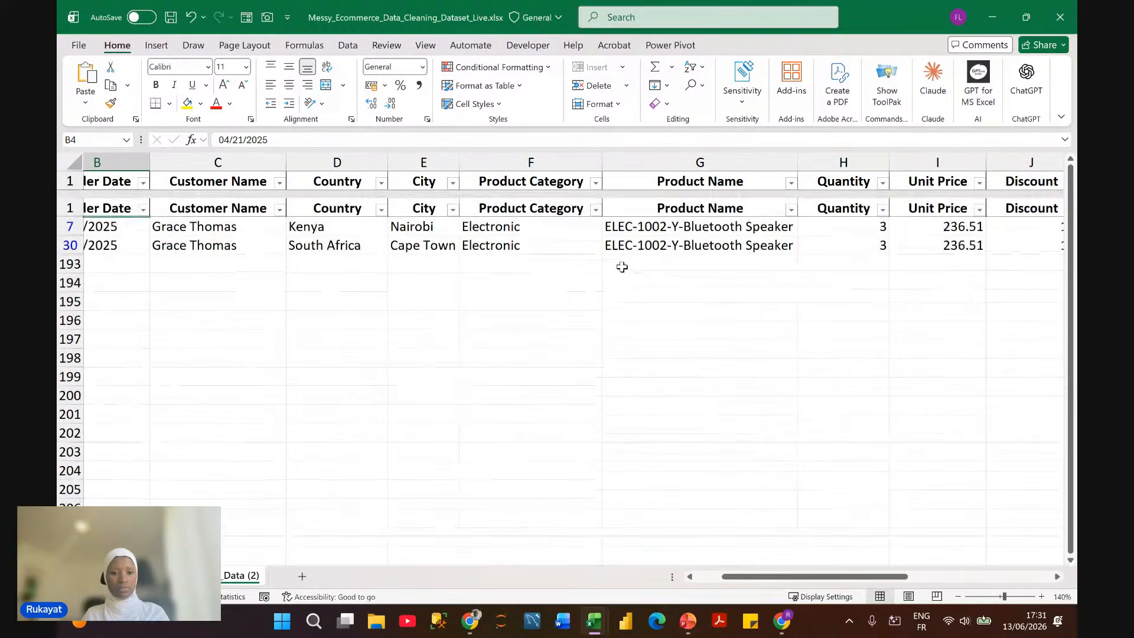
scroll(622, 267, "down", 1)
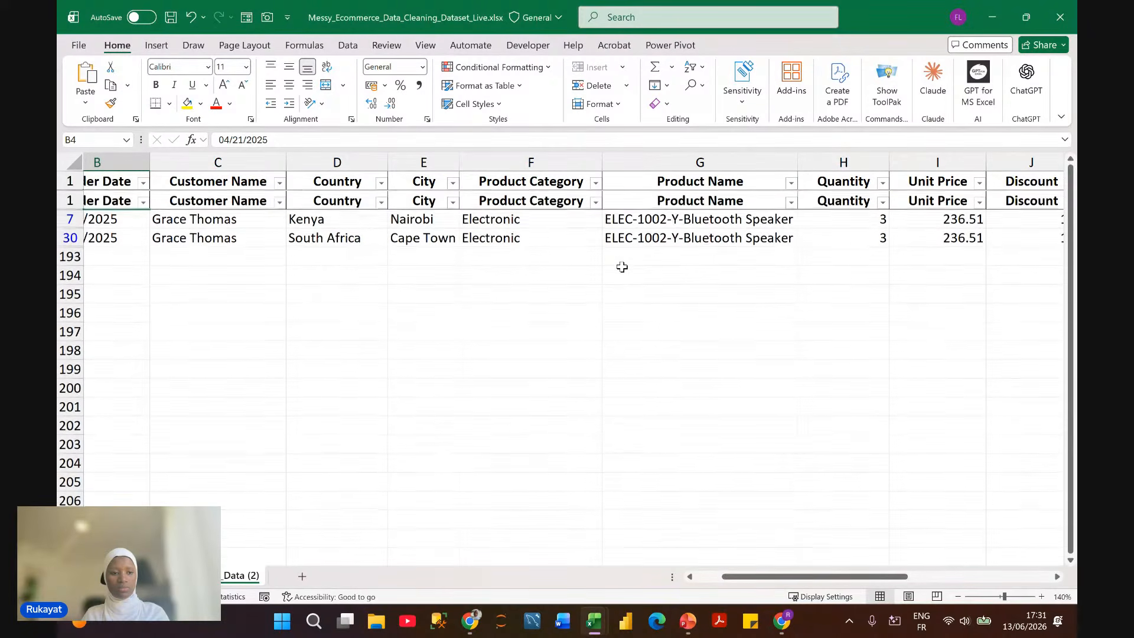
scroll(453, 275, "down", 1)
scroll(453, 276, "left", 2)
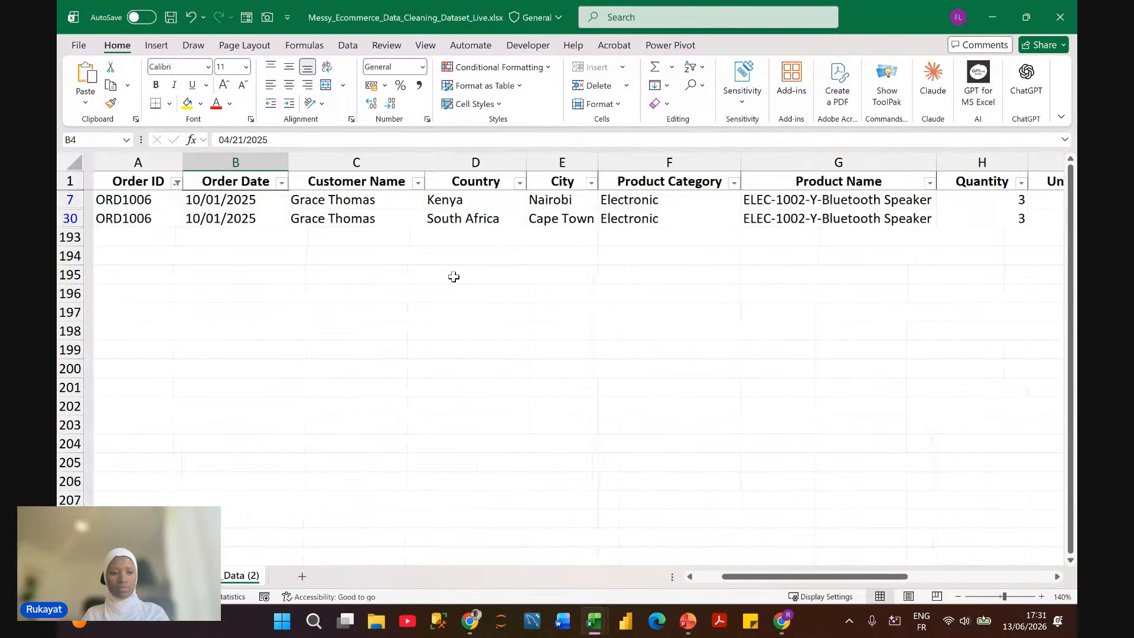
Step: Clear the filter from the Order ID column so the whole dataset is listed
left_click(168, 183)
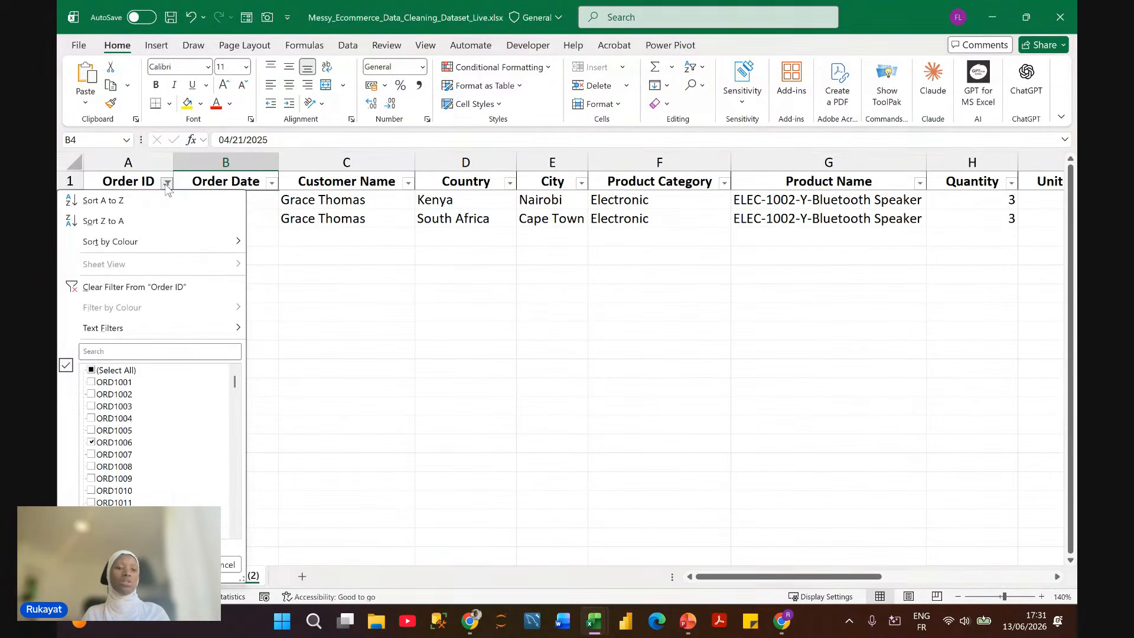
left_click(134, 288)
left_click(365, 336)
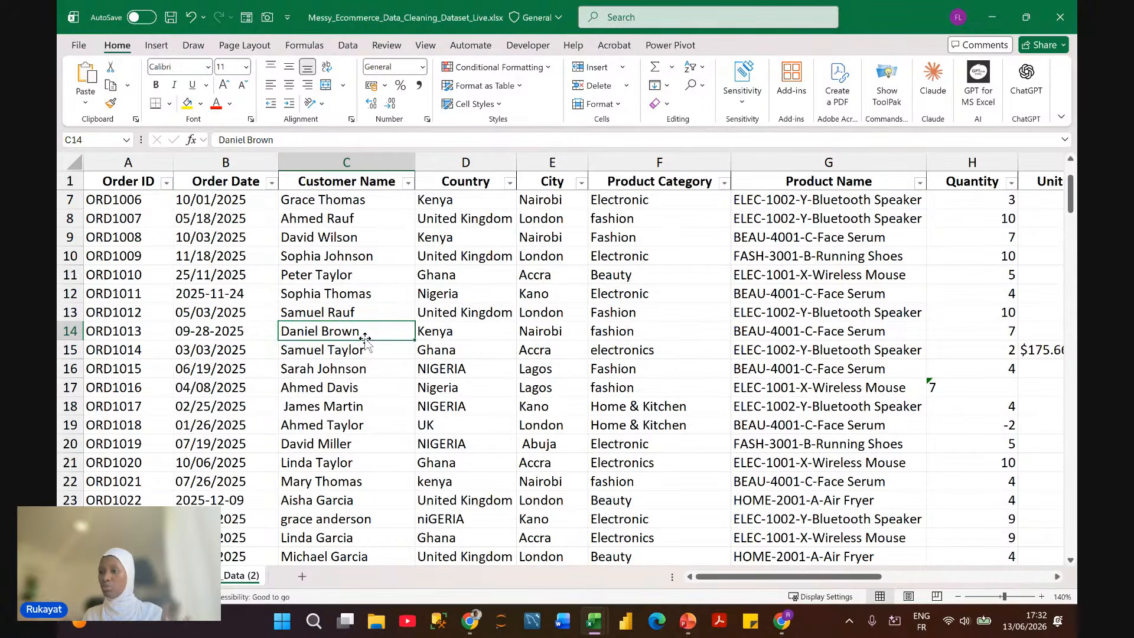
Step: Examine the Order Date column for inconsistent date formats, checking individual cells and how its filter list groups the dates
left_click(255, 161)
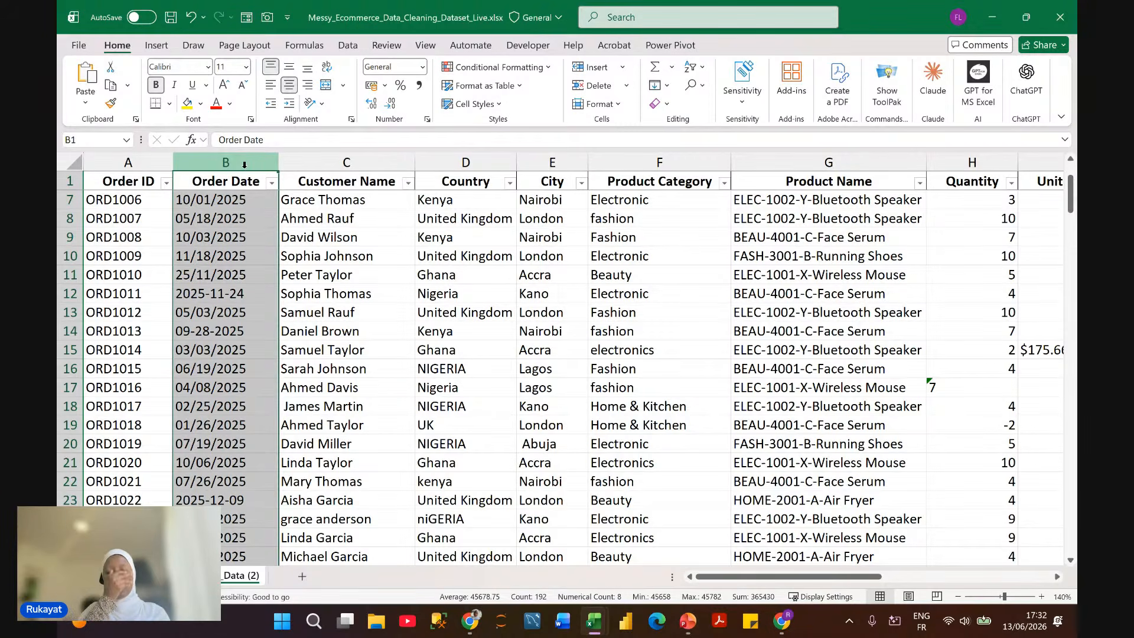
left_click(225, 202)
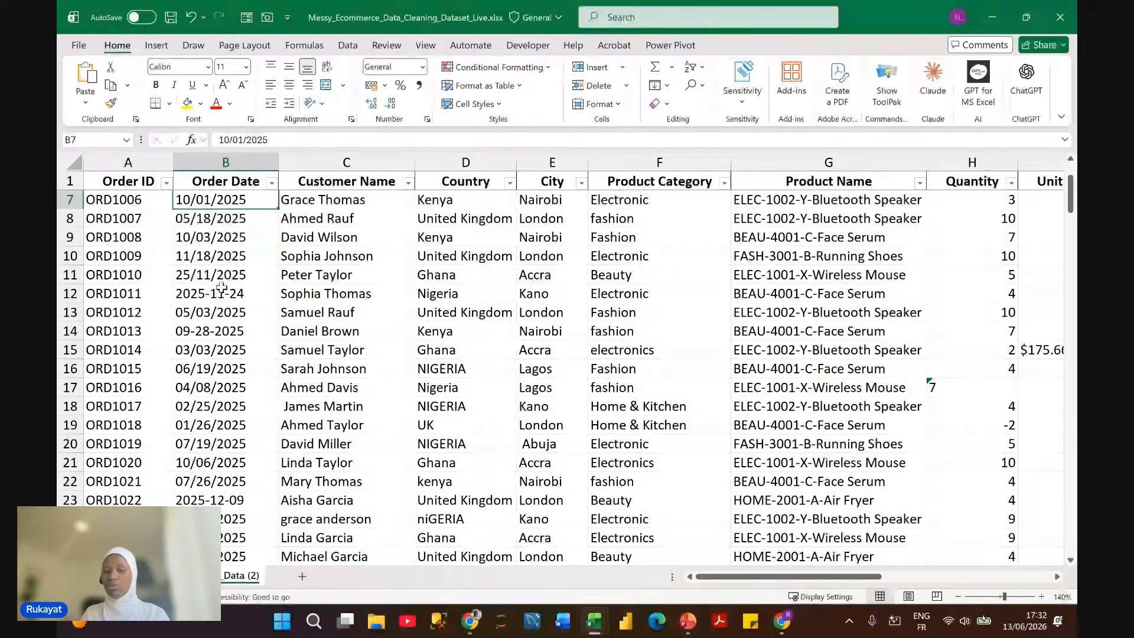
left_click(196, 298)
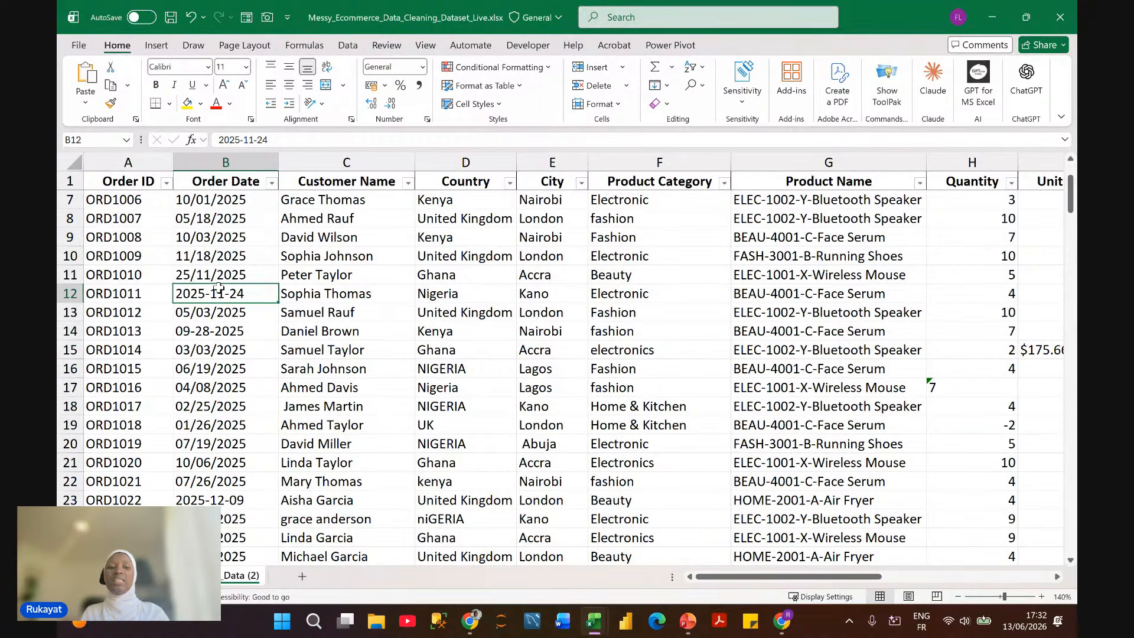
left_click(271, 183)
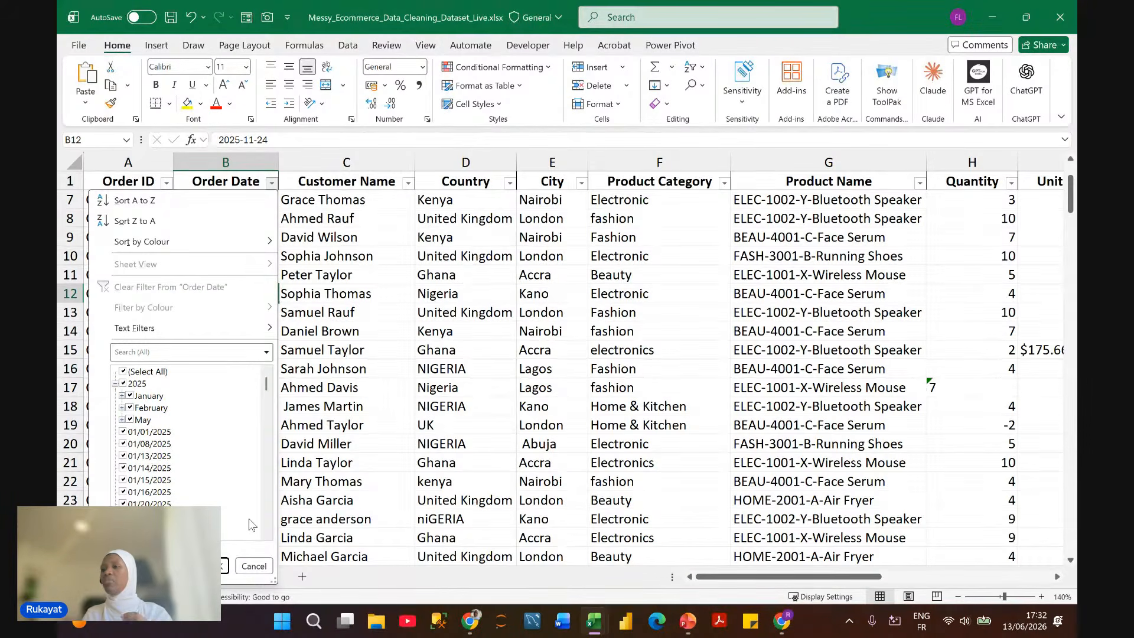
key("Escape")
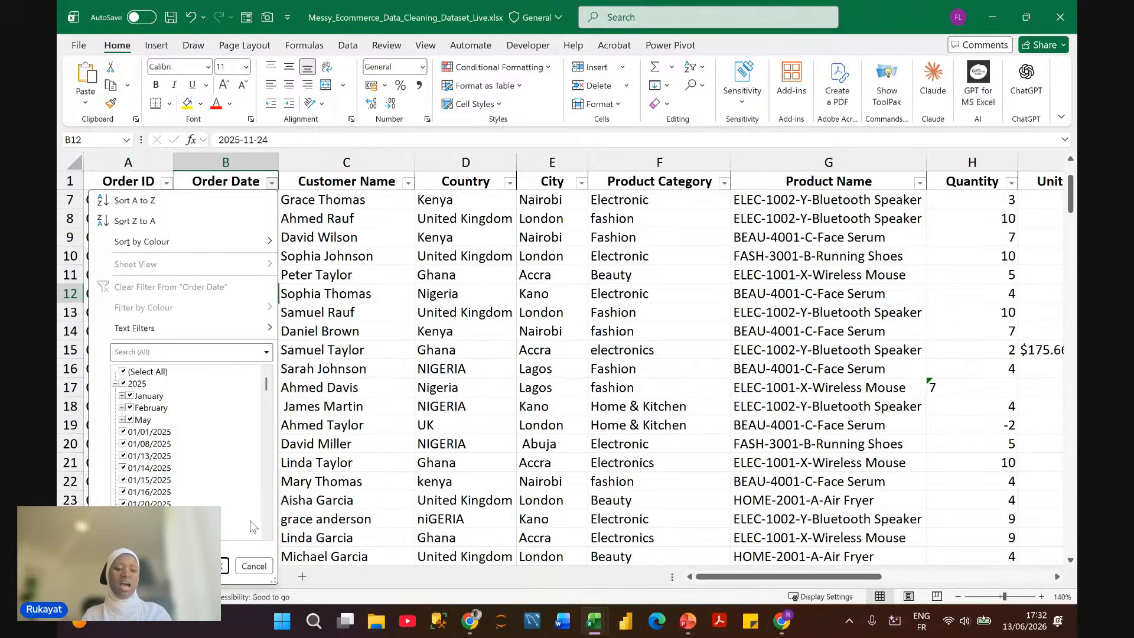
Step: Convert the entire Order Date column to dates in place with Text to Columns, using Fixed width and the MDY date format
left_click(231, 165)
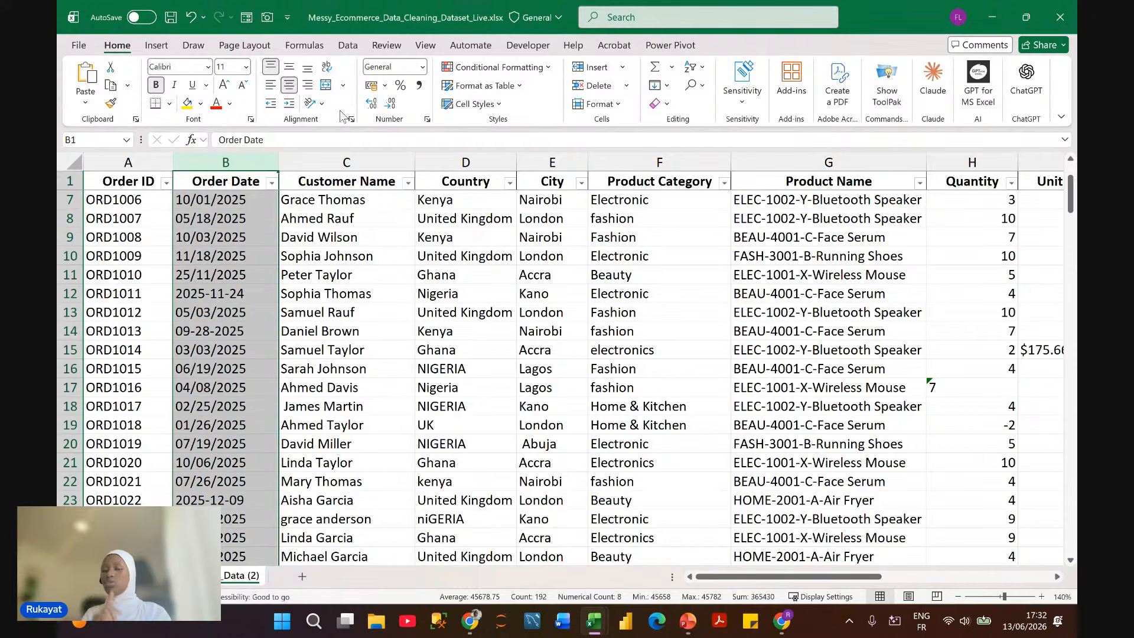
left_click(348, 47)
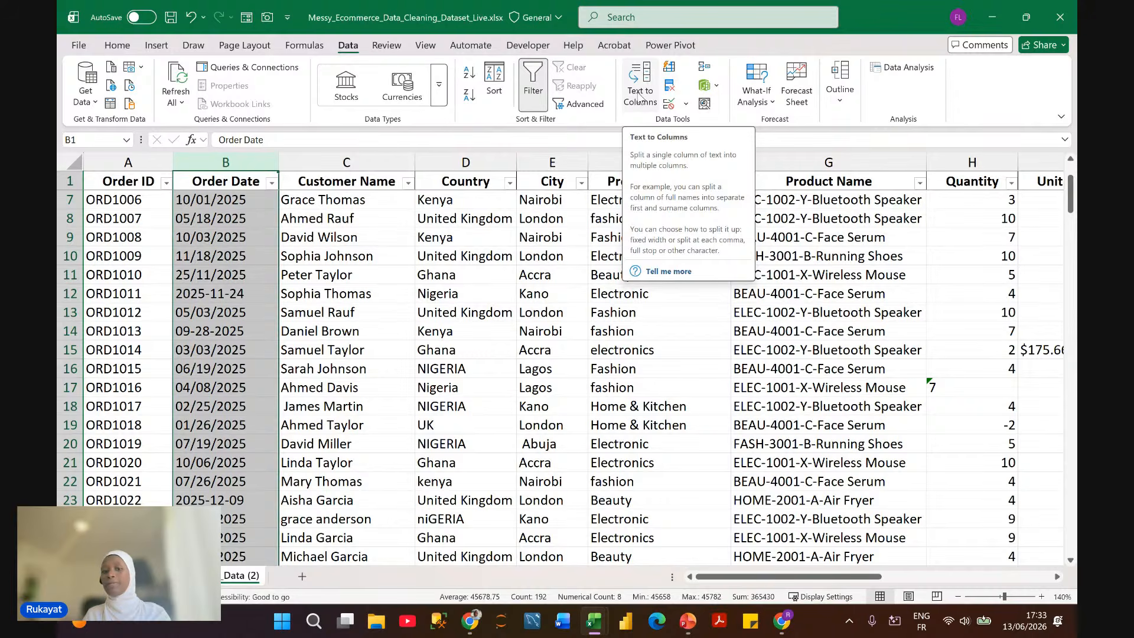
left_click(639, 112)
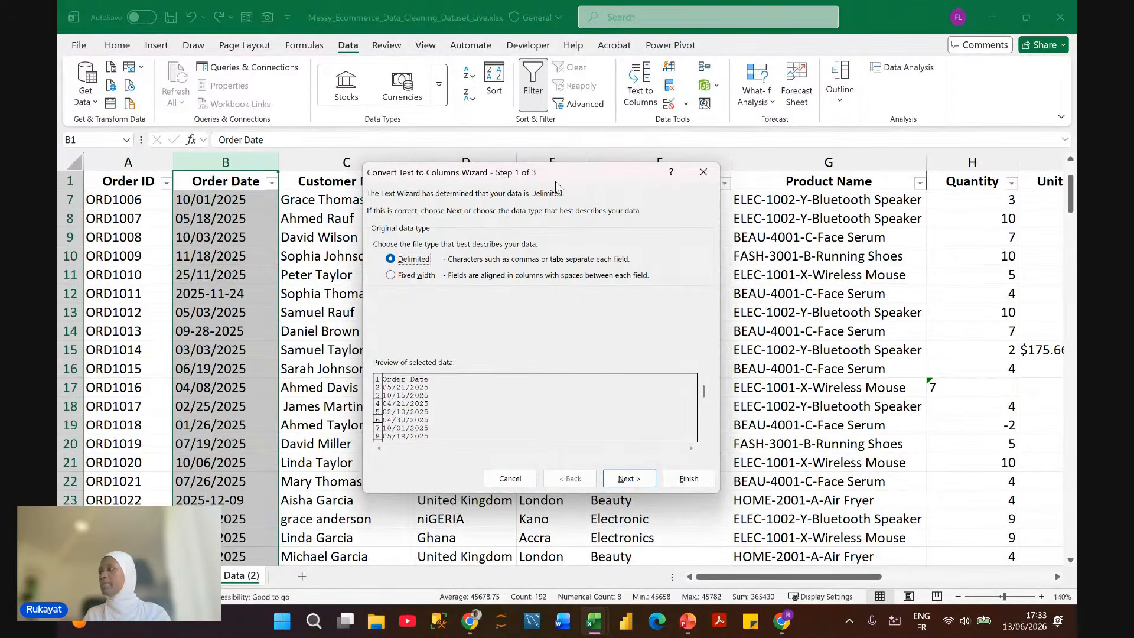
left_click_drag(556, 180, 651, 87)
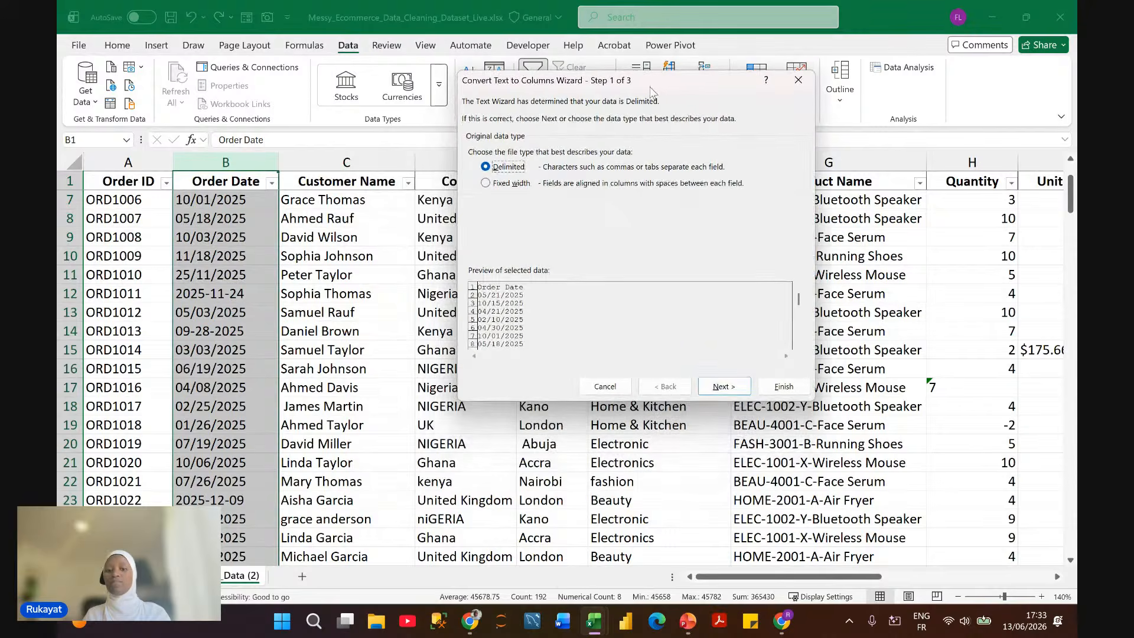
left_click(486, 184)
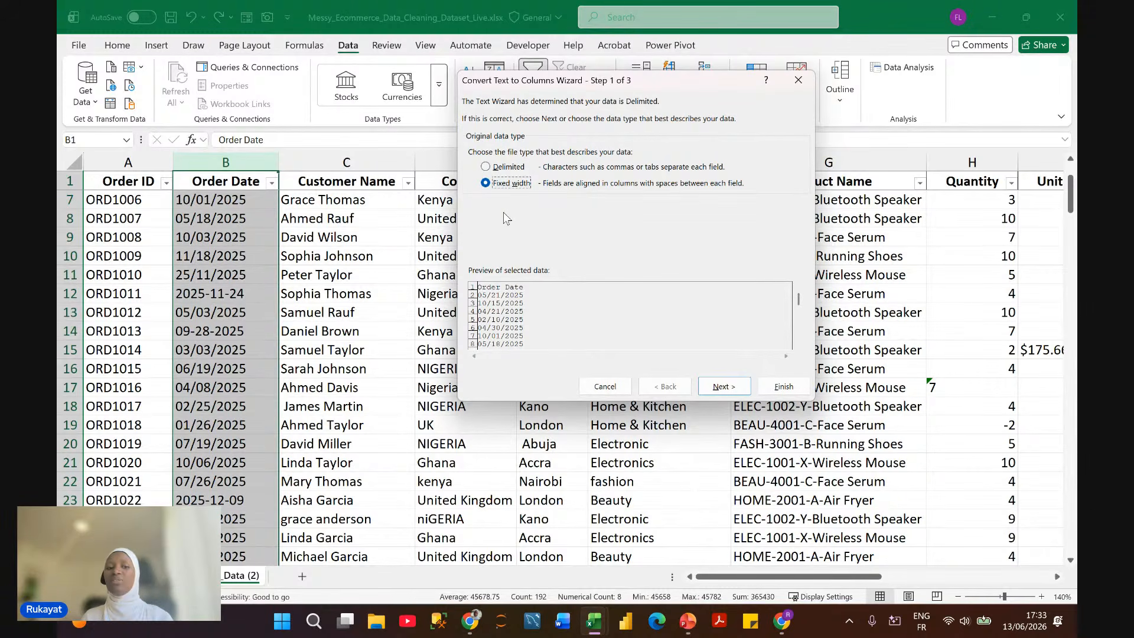
left_click(732, 393)
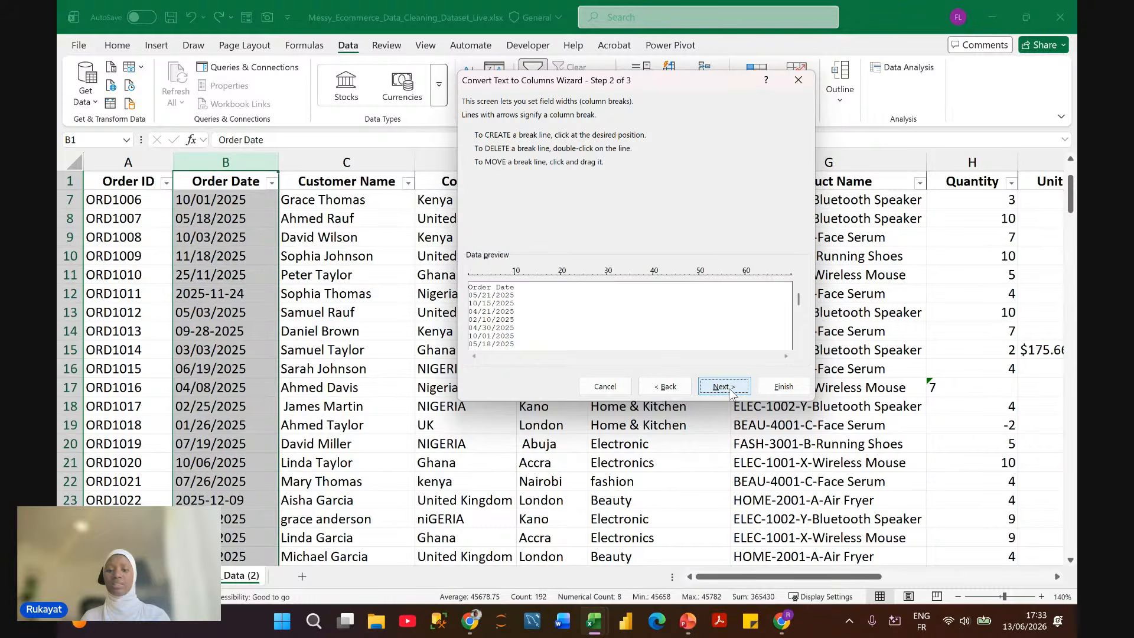
left_click(725, 393)
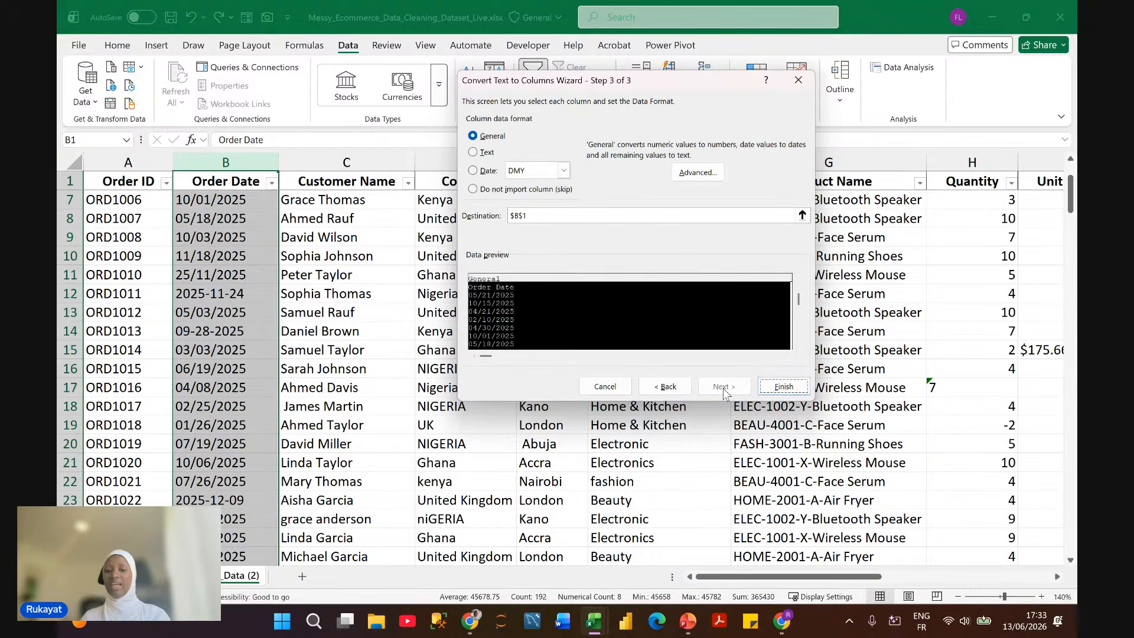
left_click(474, 171)
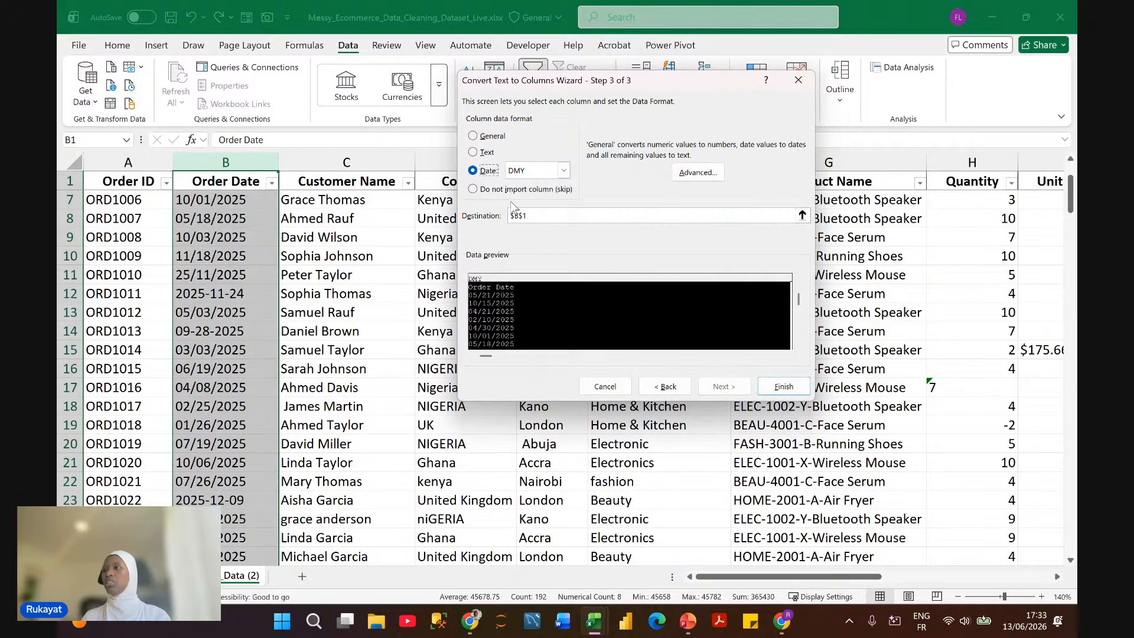
left_click(564, 171)
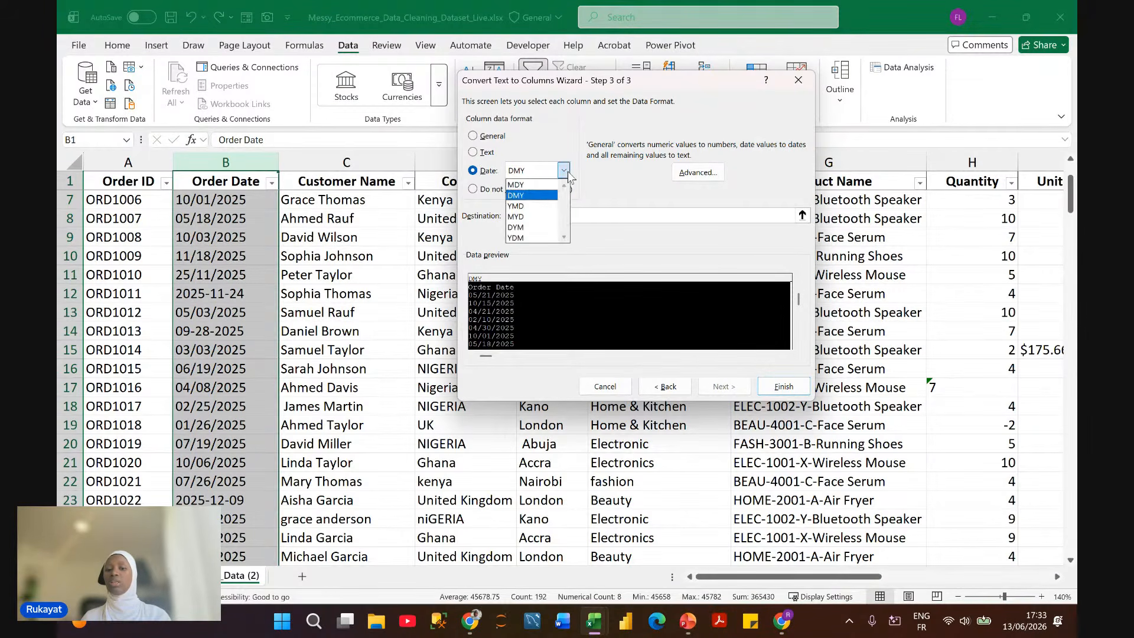
left_click(525, 186)
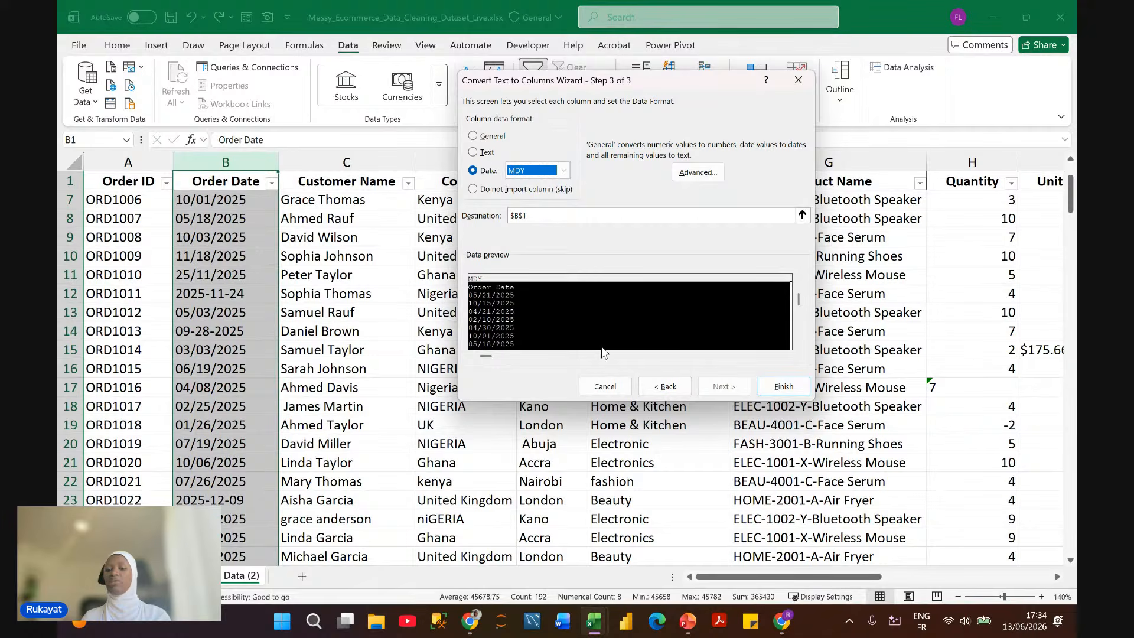
left_click(784, 386)
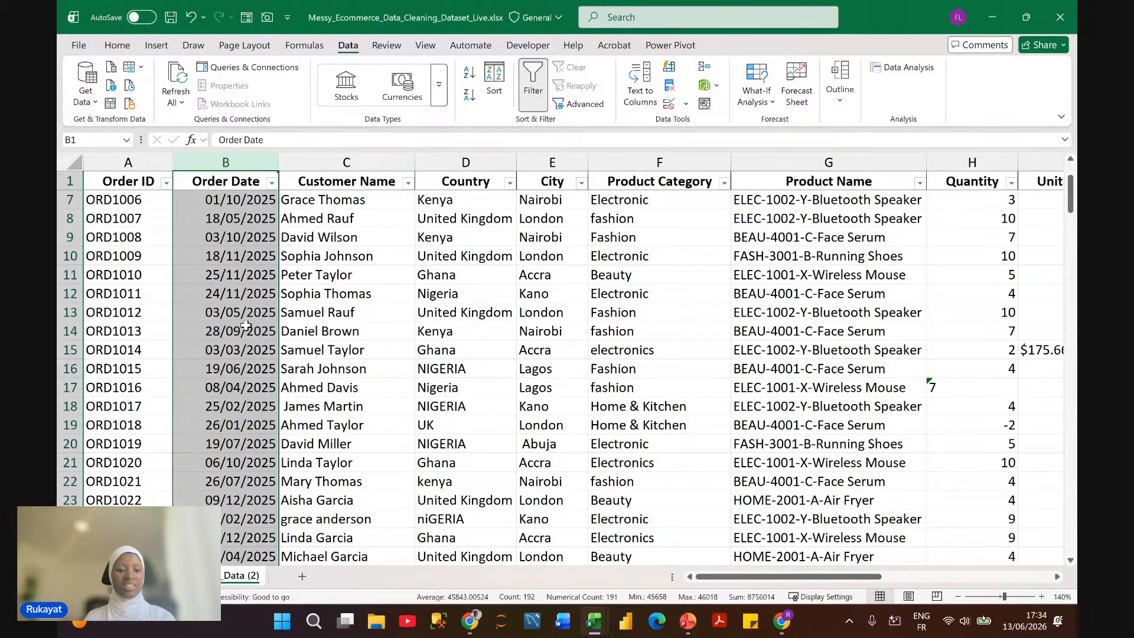
Step: Check the converted Order Date values and collapse the 2025 group in the column's filter list
scroll(245, 324, "down", 1)
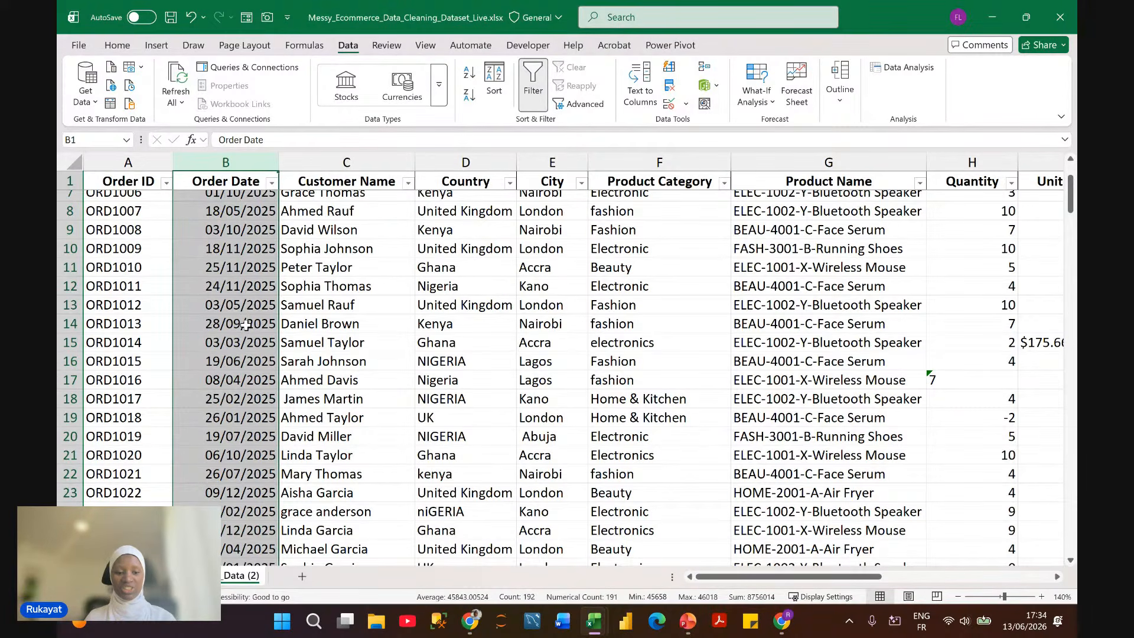
scroll(245, 324, "down", 3)
scroll(245, 324, "up", 5)
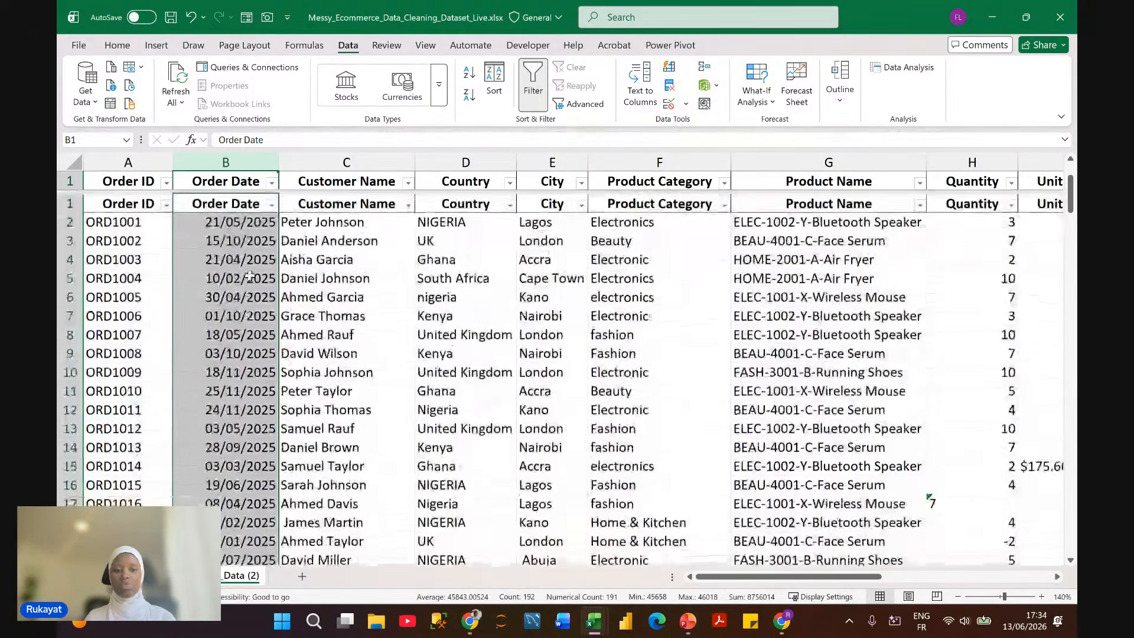
left_click(271, 183)
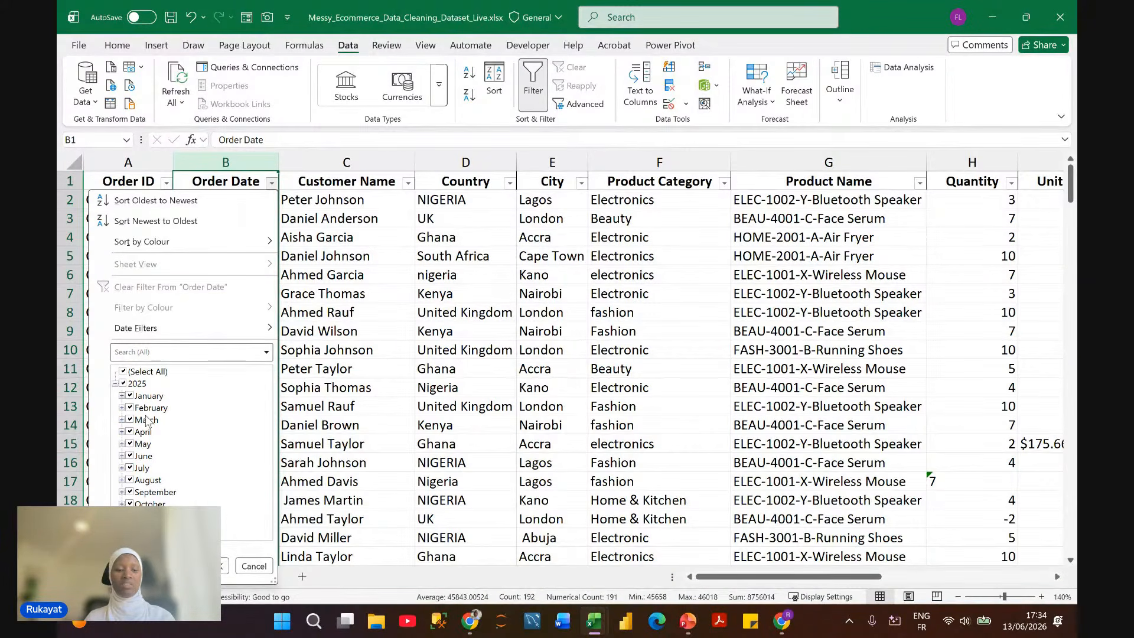
left_click(115, 383)
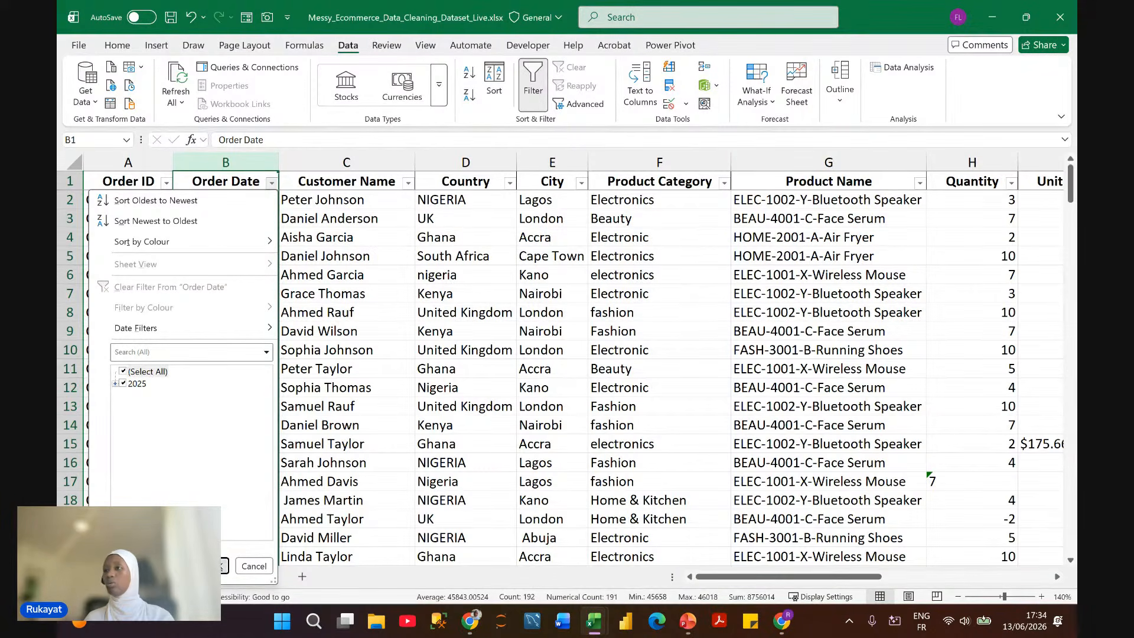
Step: Close the Order Date filter list without filtering and review the converted Order Date column
left_click(201, 565)
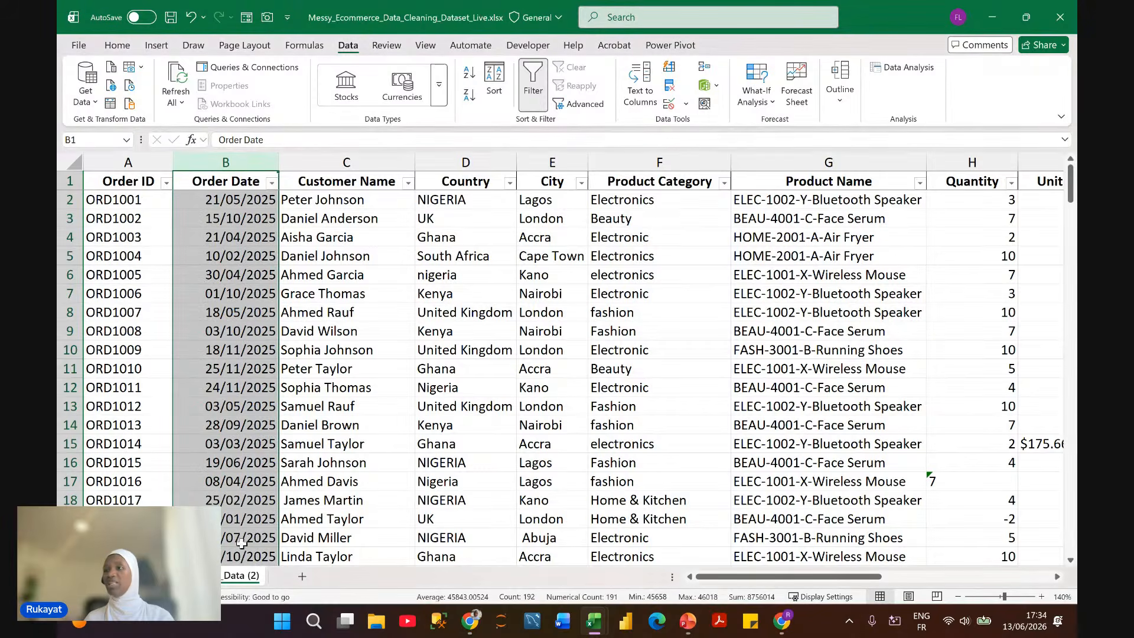
left_click(314, 204)
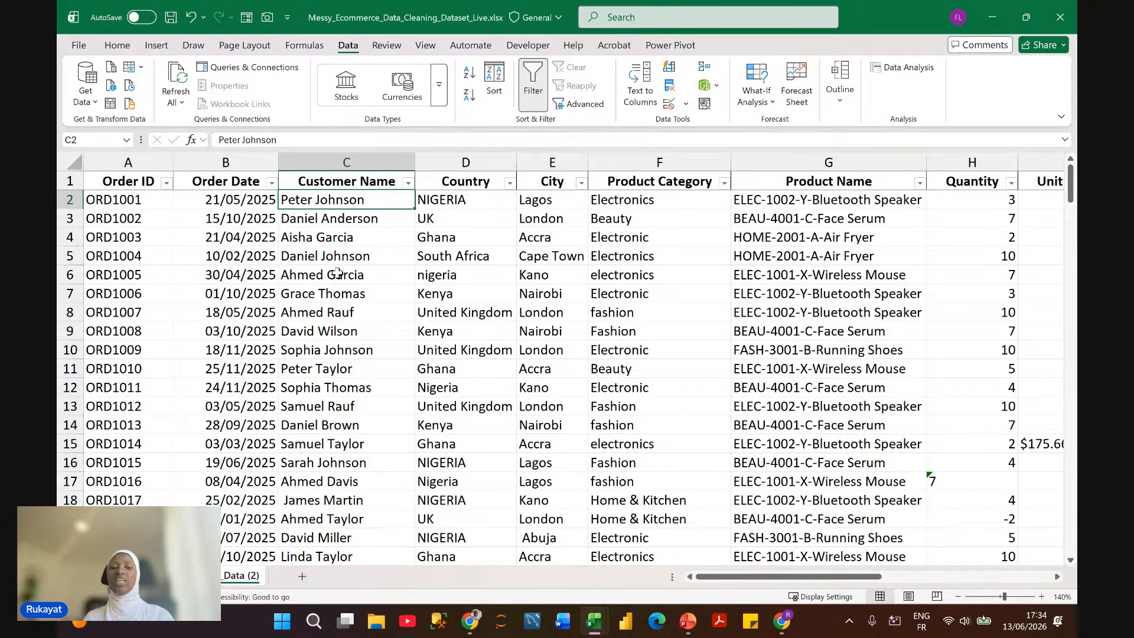
left_click(226, 162)
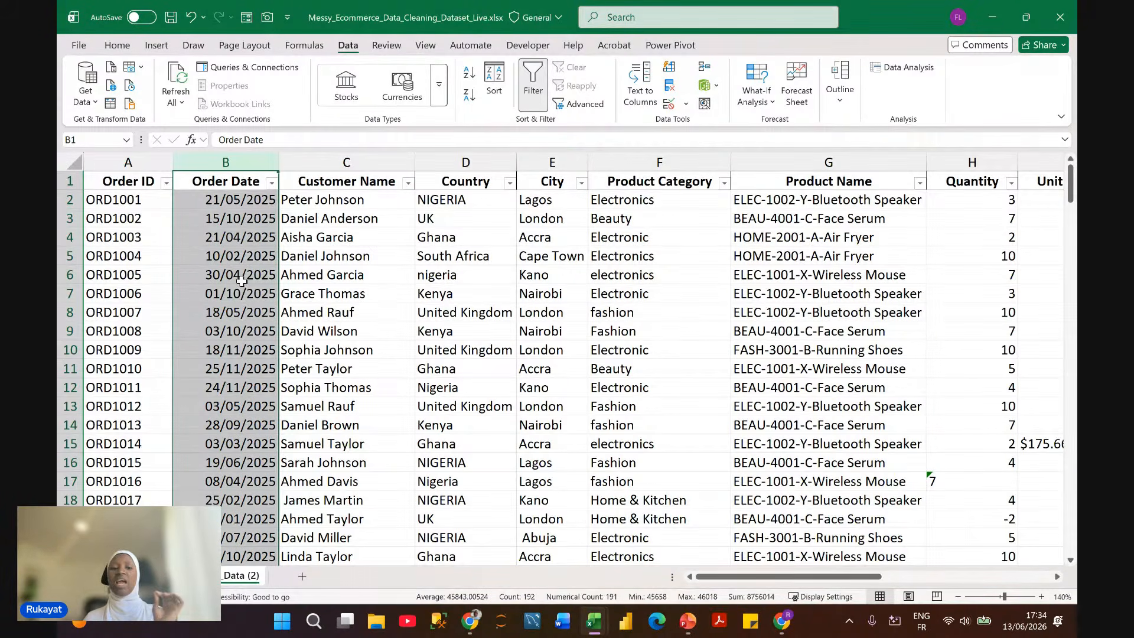
Step: Inspect the Delivery Date column and its filter list to check whether the dates are stored as text
scroll(416, 284, "right", 5)
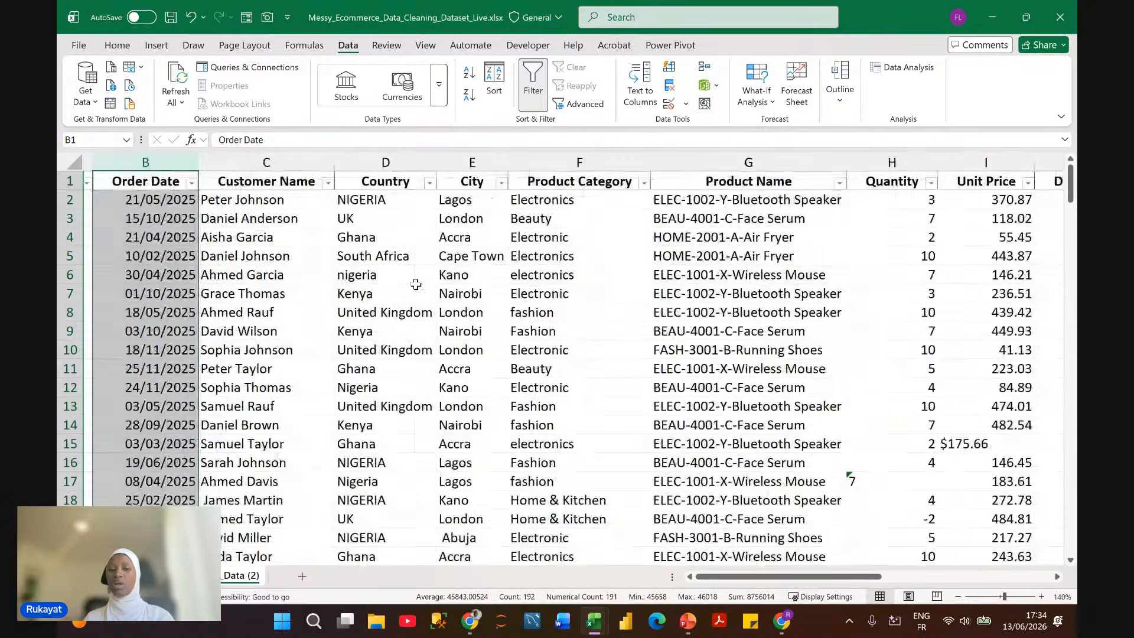
scroll(415, 284, "right", 5)
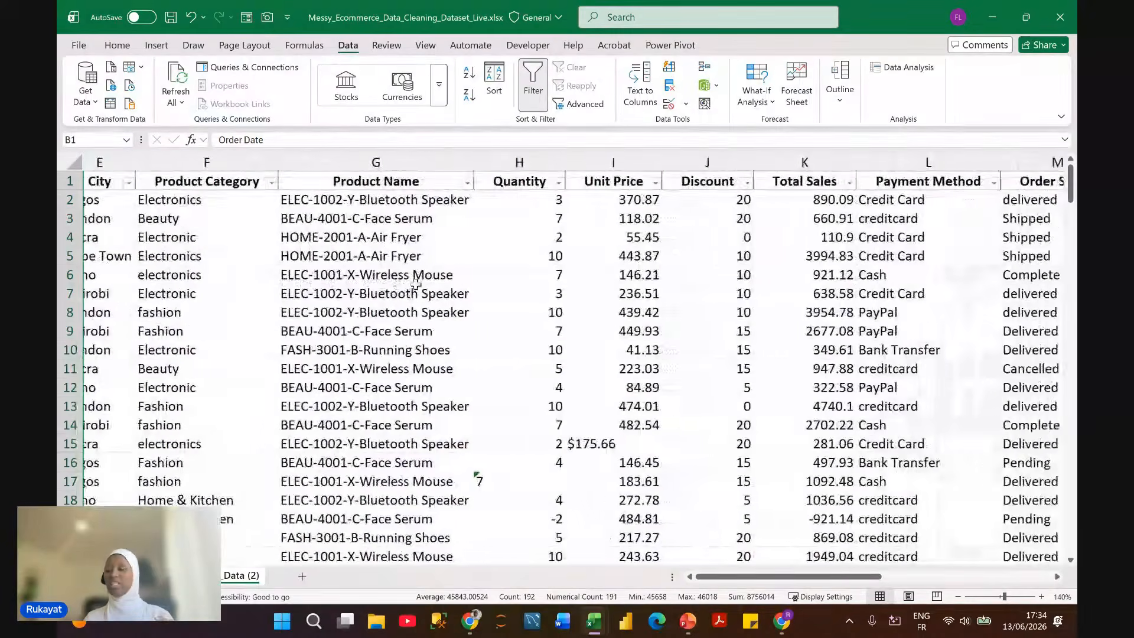
scroll(416, 284, "right", 2)
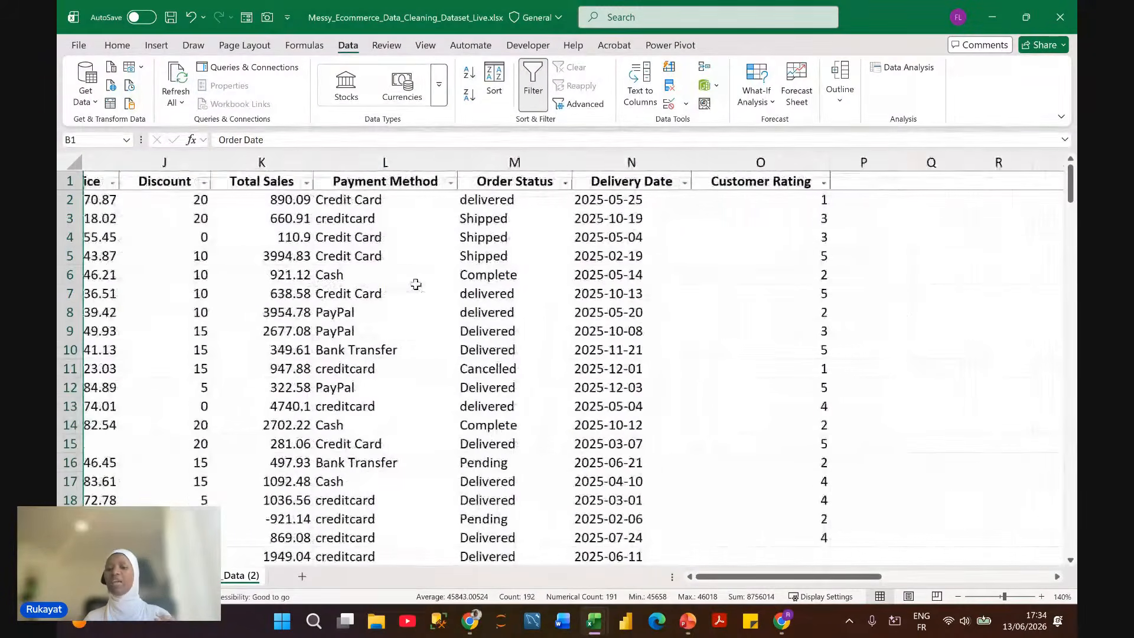
left_click(642, 163)
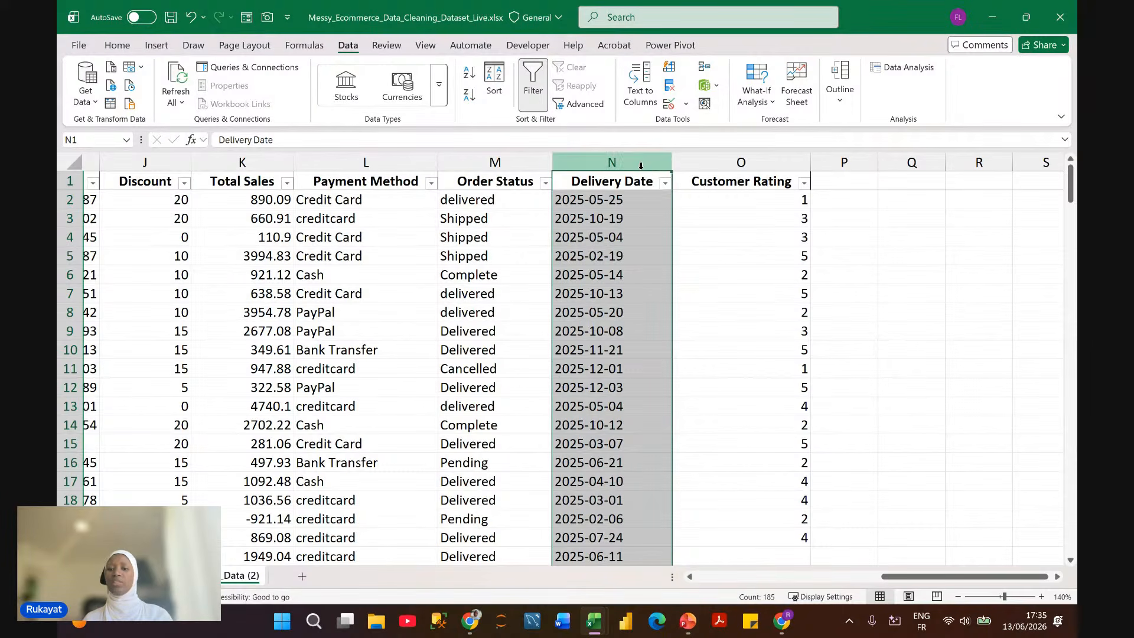
left_click(607, 204)
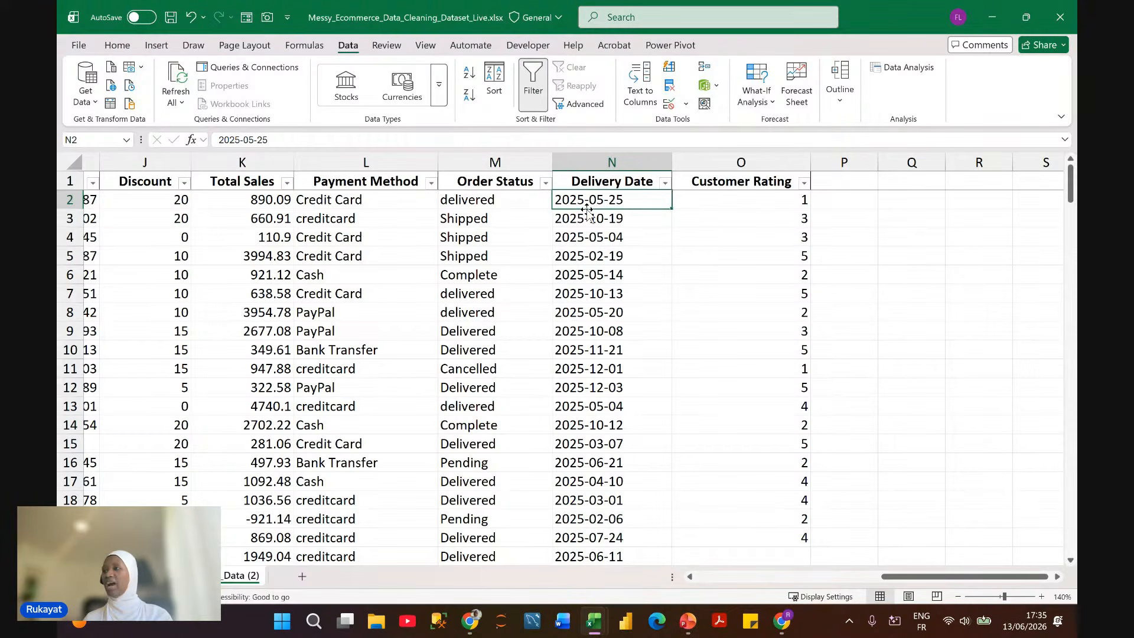
left_click(665, 183)
scroll(585, 435, "down", 15)
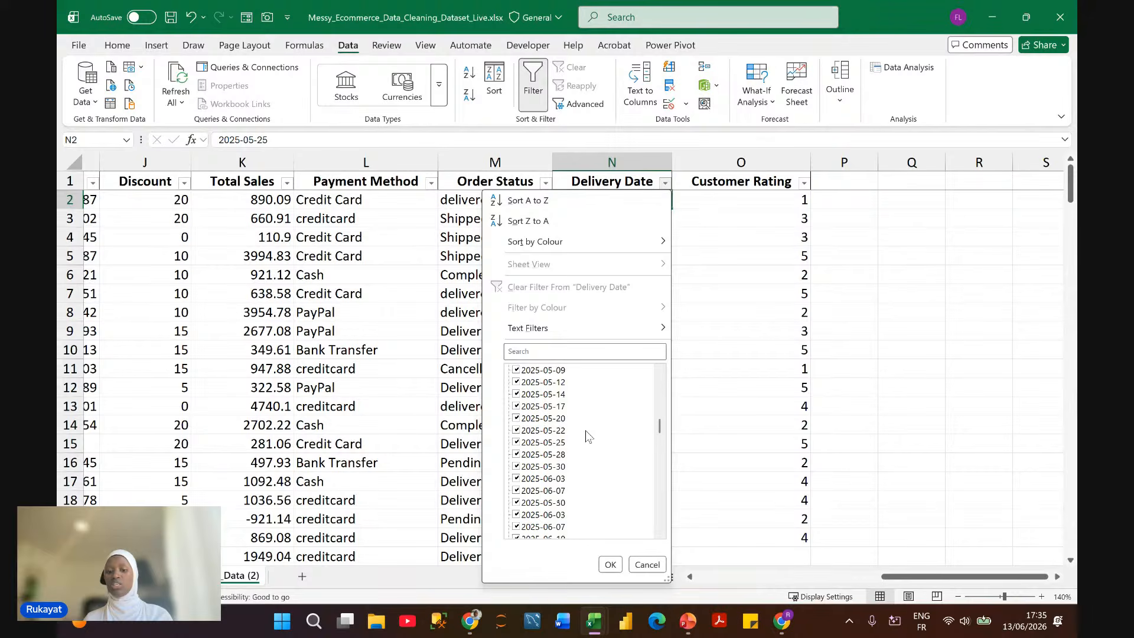
left_click(647, 565)
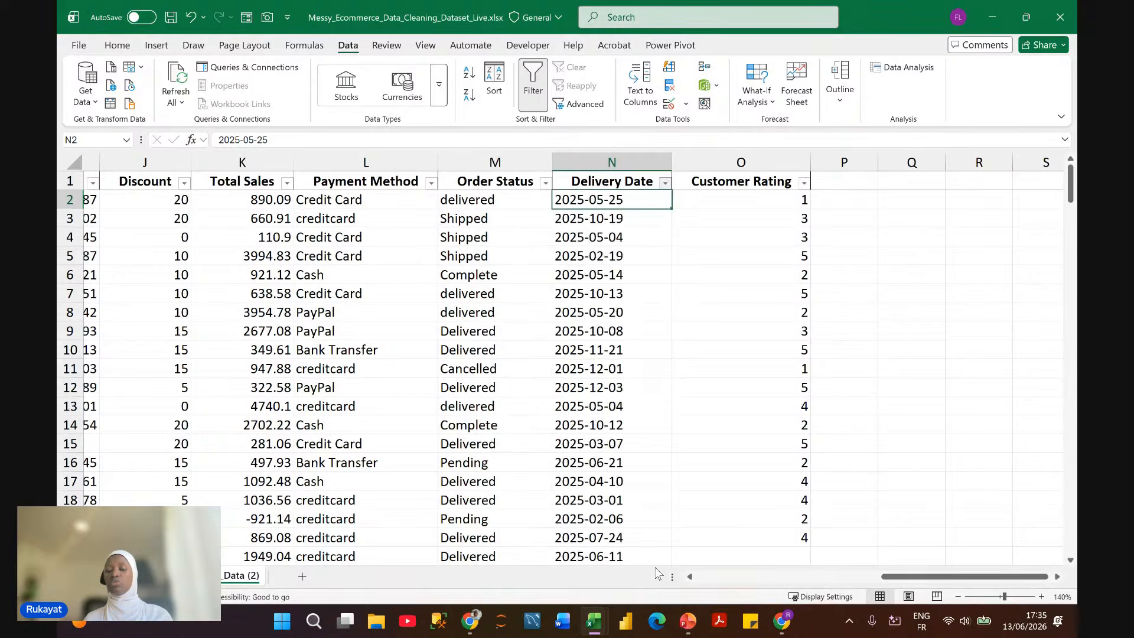
Step: Convert the entire Delivery Date column to dates in place with Text to Columns, using Fixed width and the MDY date format
left_click(614, 161)
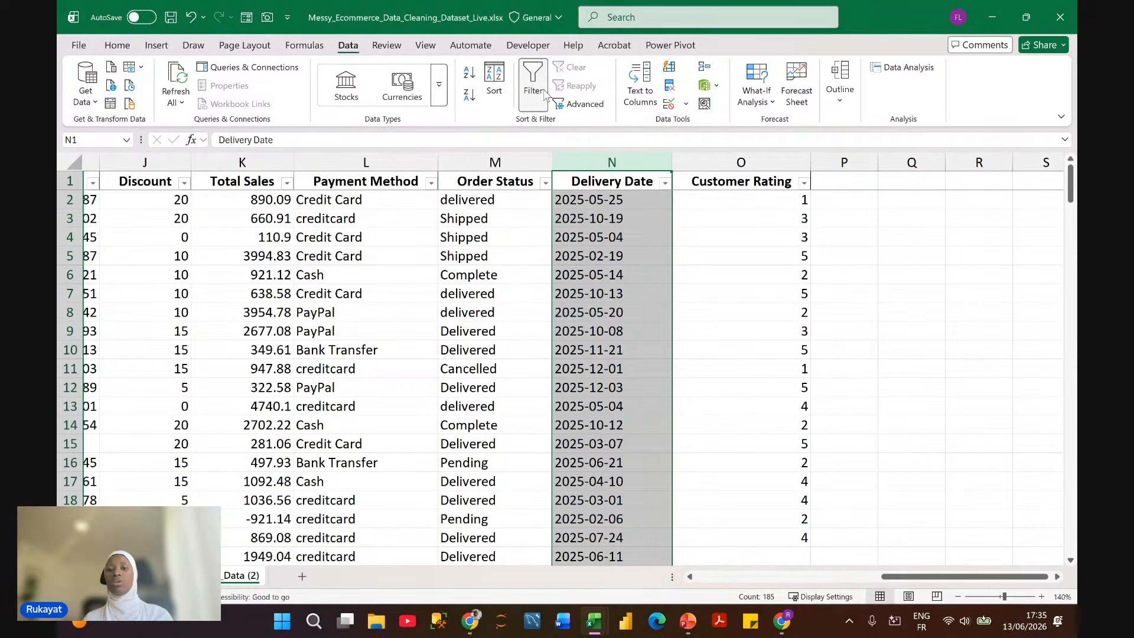
left_click(641, 98)
left_click_drag(569, 85, 738, 64)
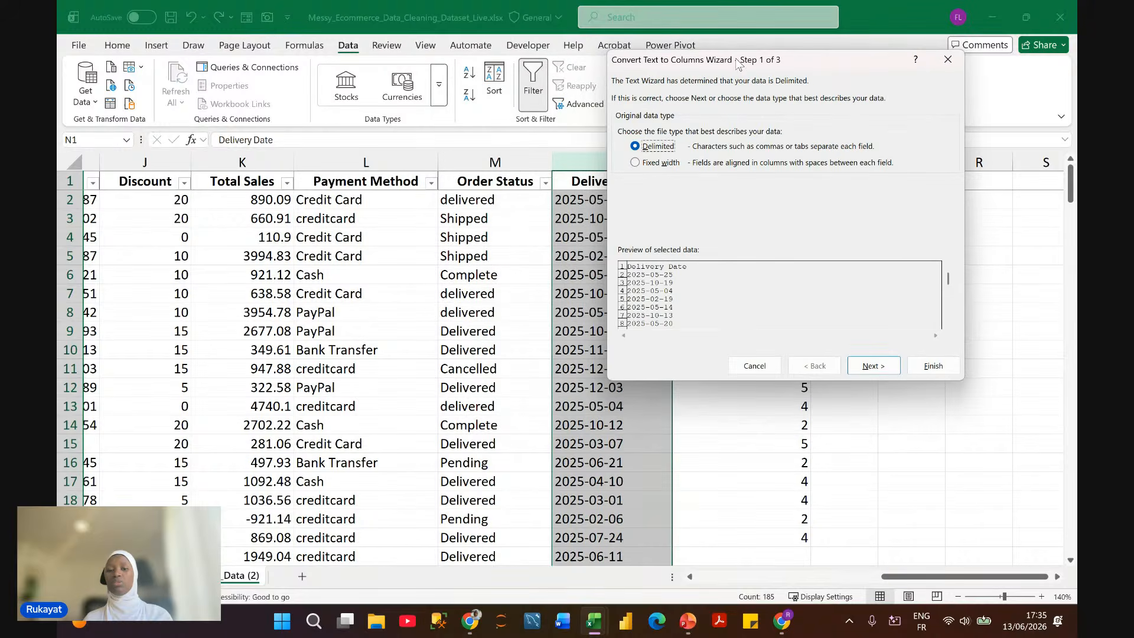
left_click(635, 164)
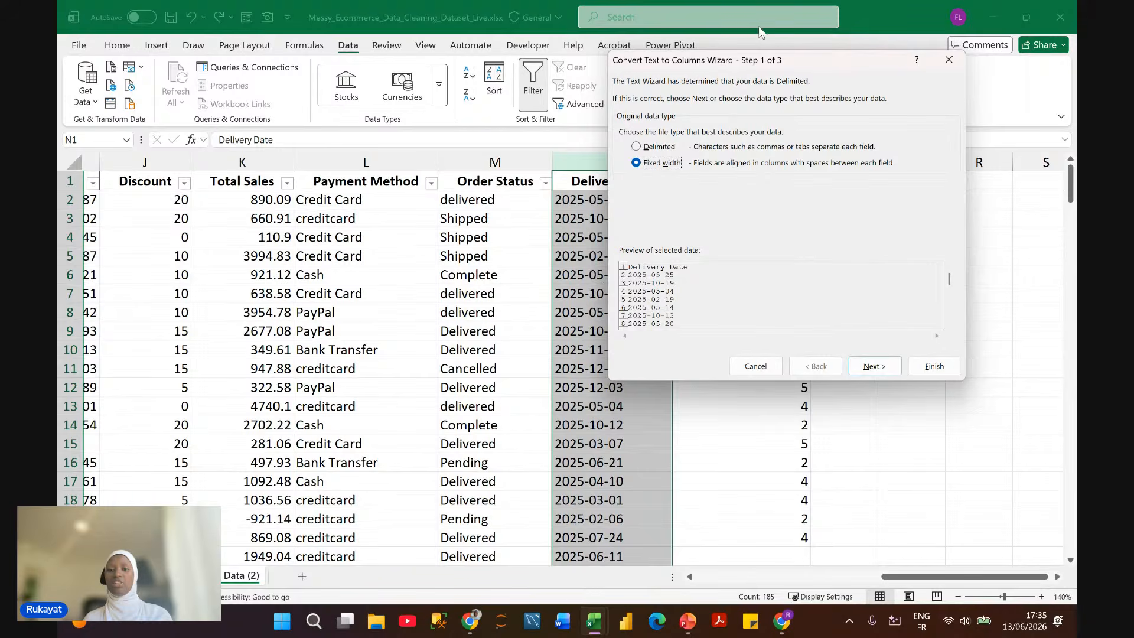
mouse_move(774, 62)
left_mouse_down()
mouse_move(749, 53)
mouse_move(784, 57)
left_mouse_up()
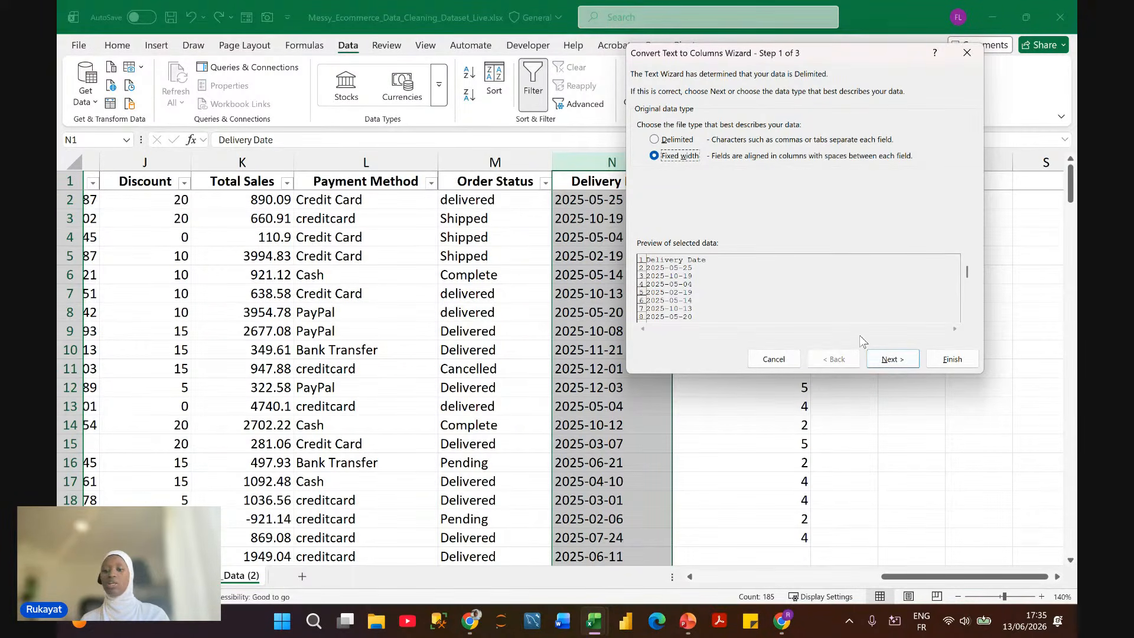
left_click(901, 360)
left_click(899, 361)
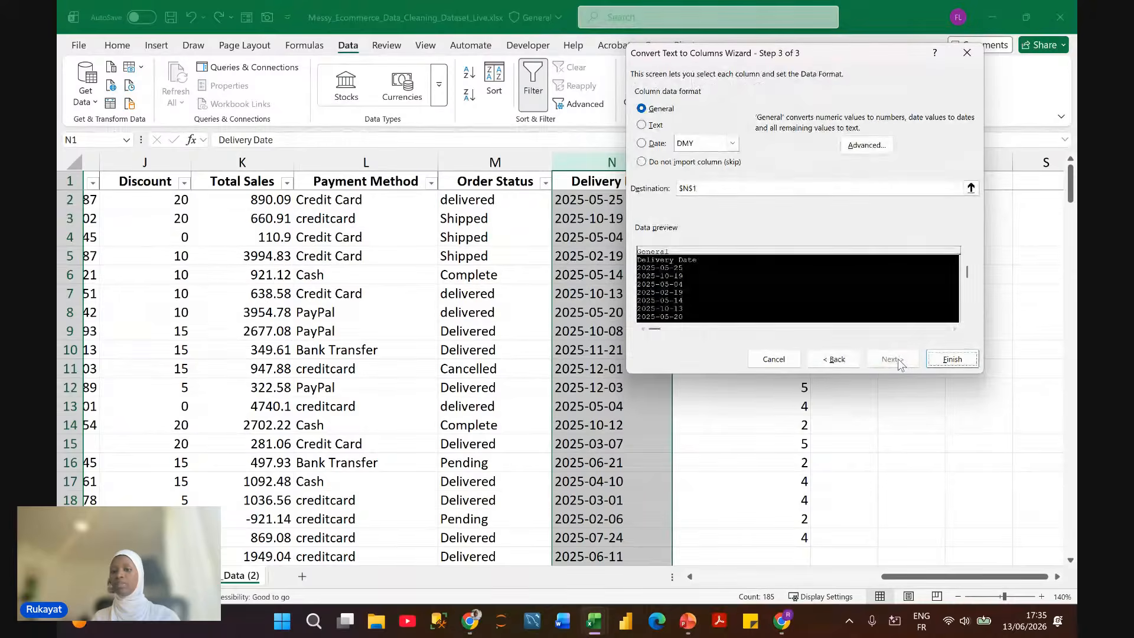
left_click(642, 143)
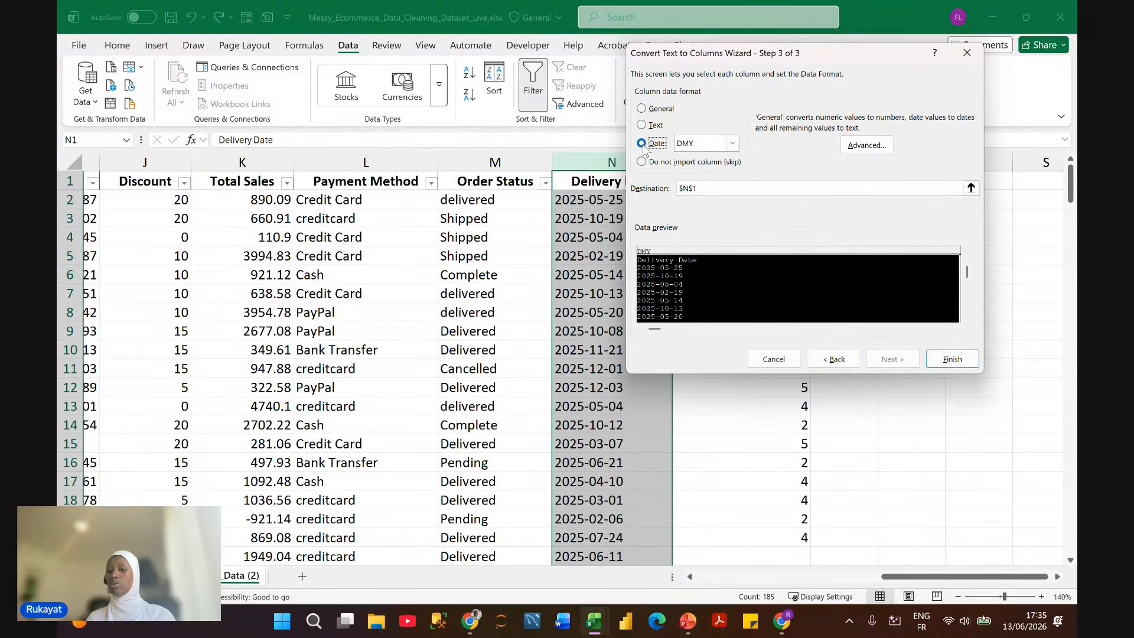
left_click(732, 143)
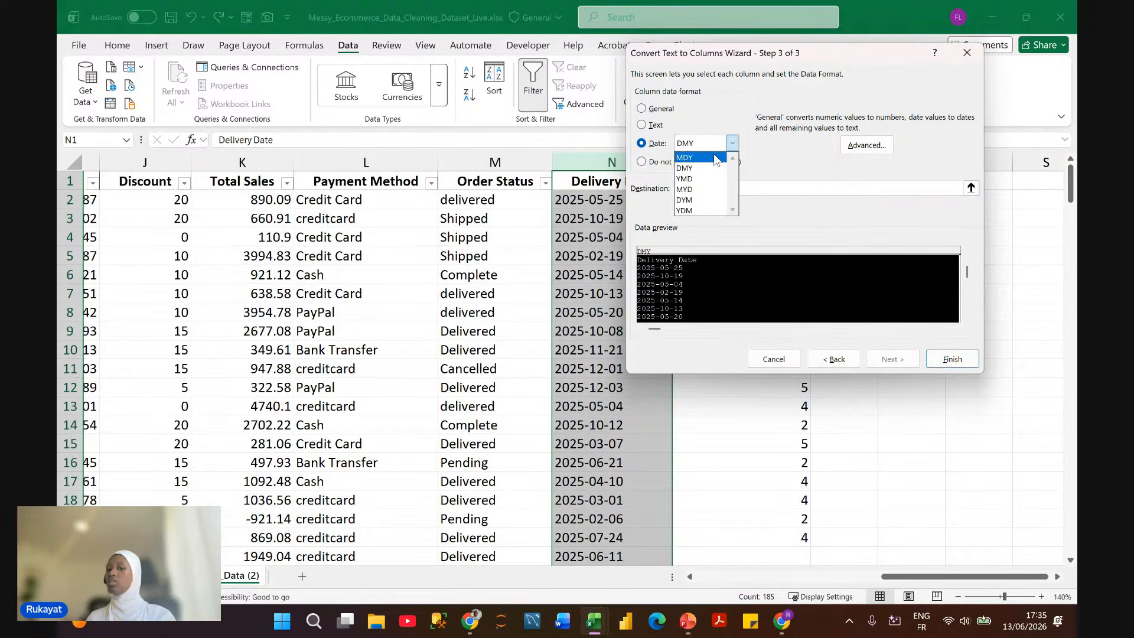
left_click(714, 157)
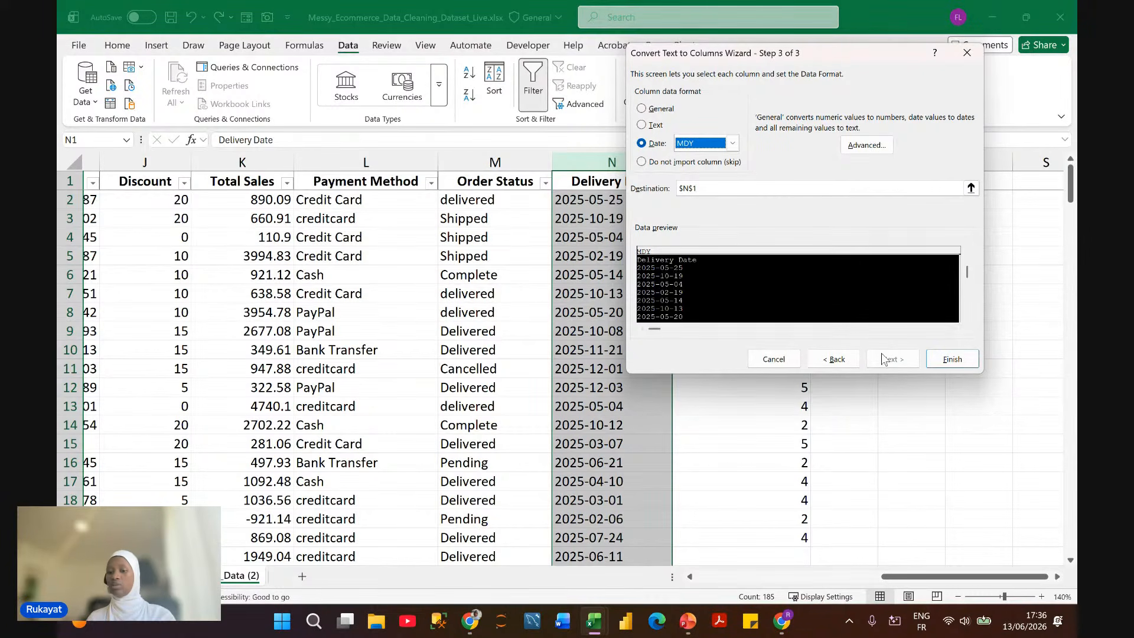
left_click(952, 359)
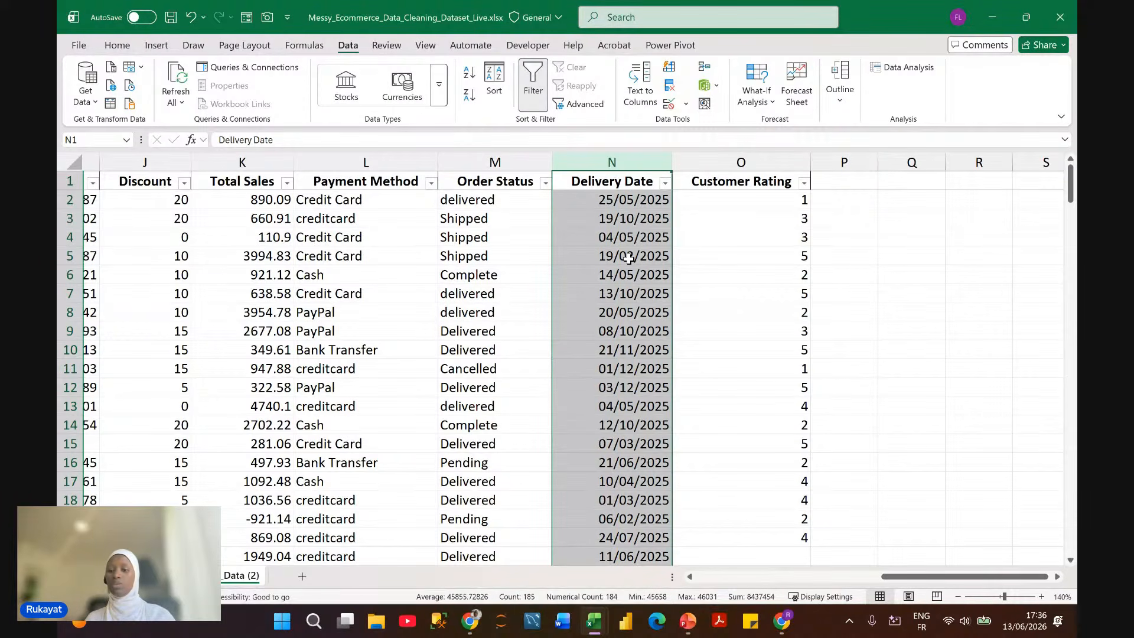
Step: Check the number format of a converted Delivery Date cell, leaving the format as Date
left_click(614, 218)
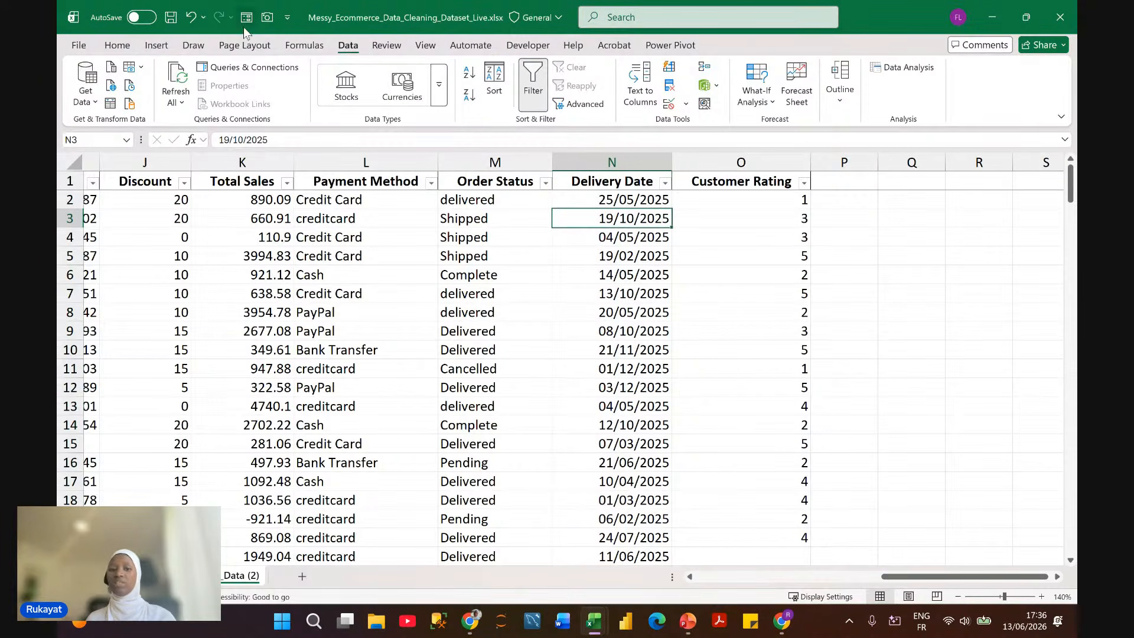
left_click(118, 46)
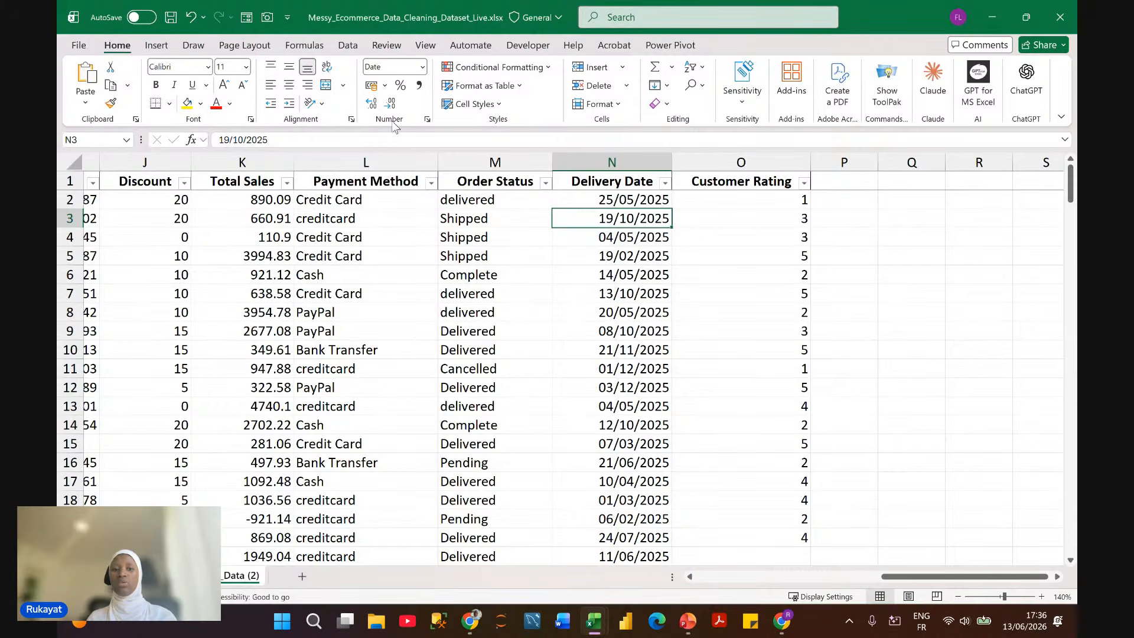
left_click(423, 67)
left_click(422, 68)
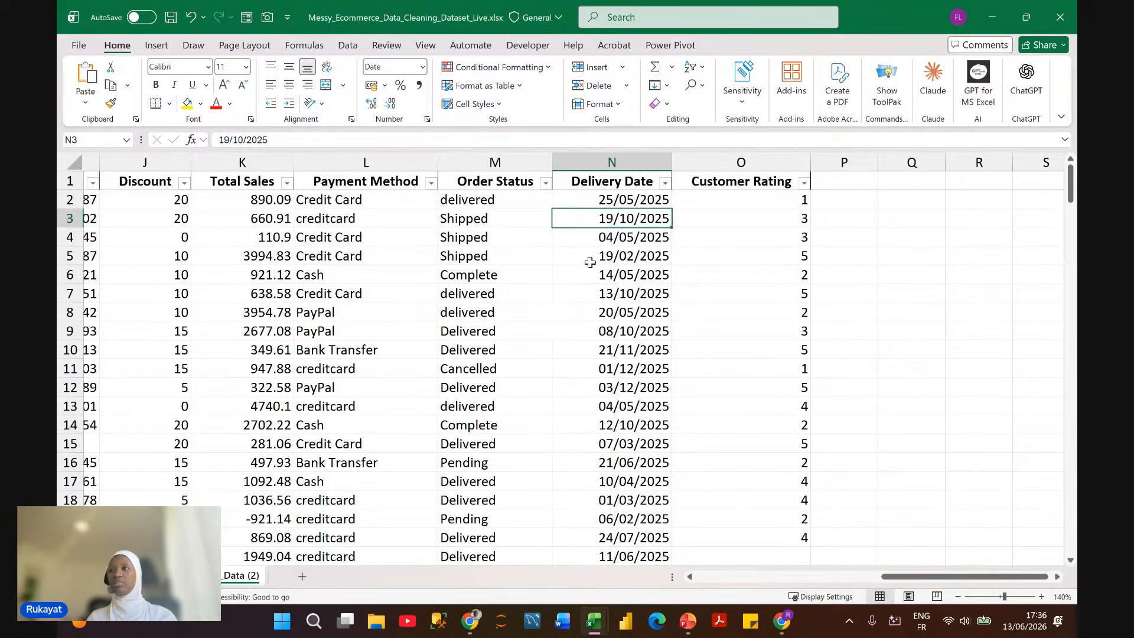
Step: Examine the Customer Name column for inconsistent letter case, leading spaces and missing names
scroll(590, 263, "left", 1)
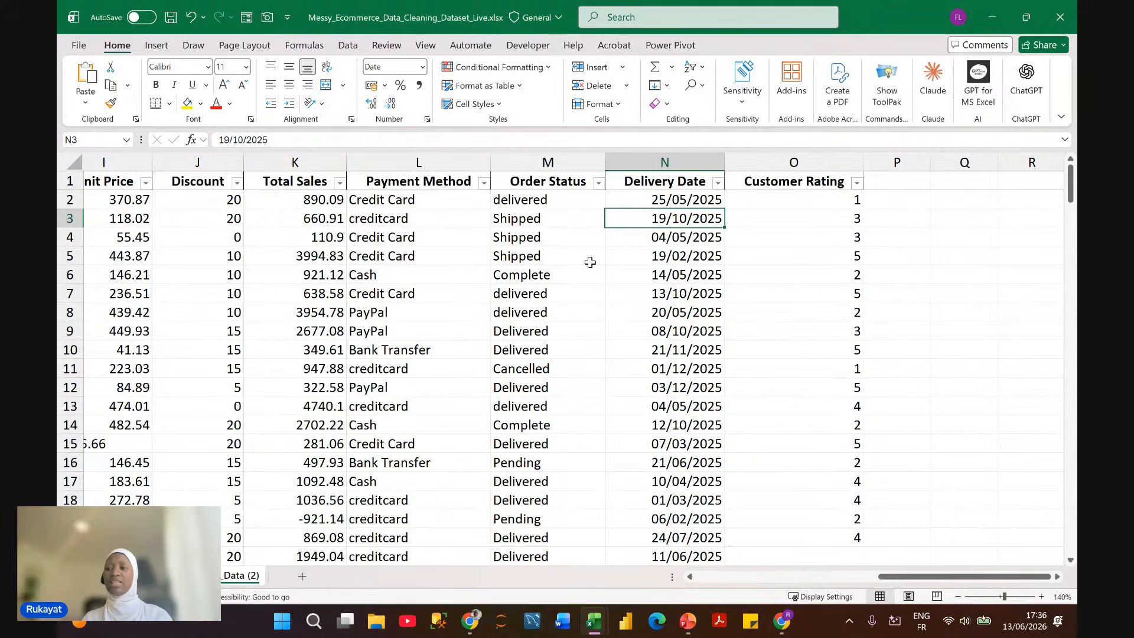
scroll(590, 263, "left", 1)
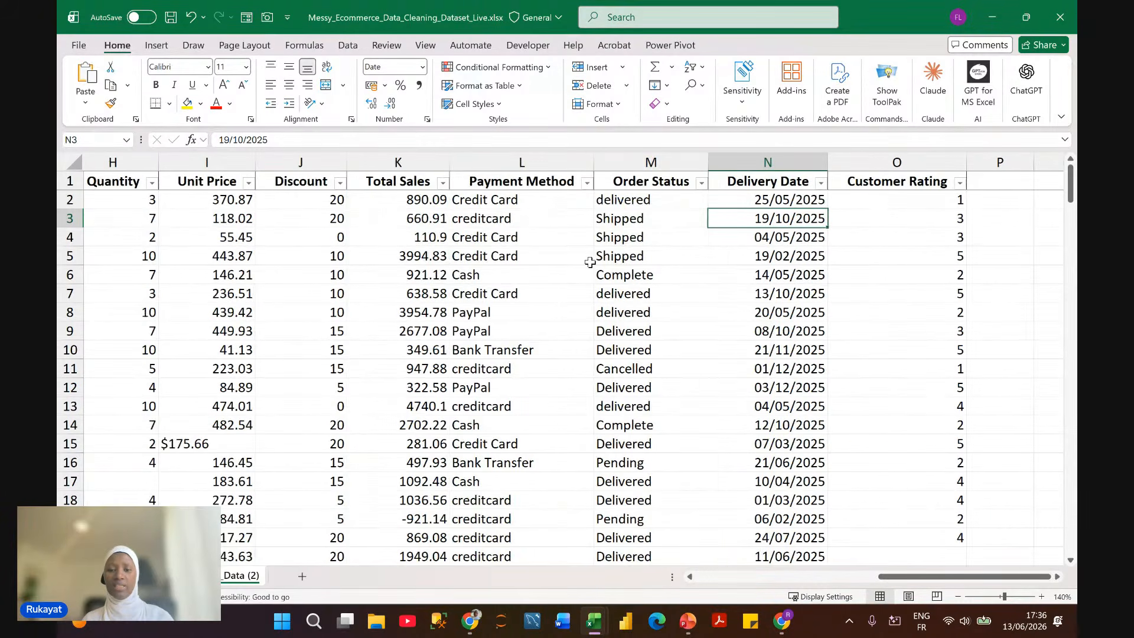
scroll(590, 262, "left", 7)
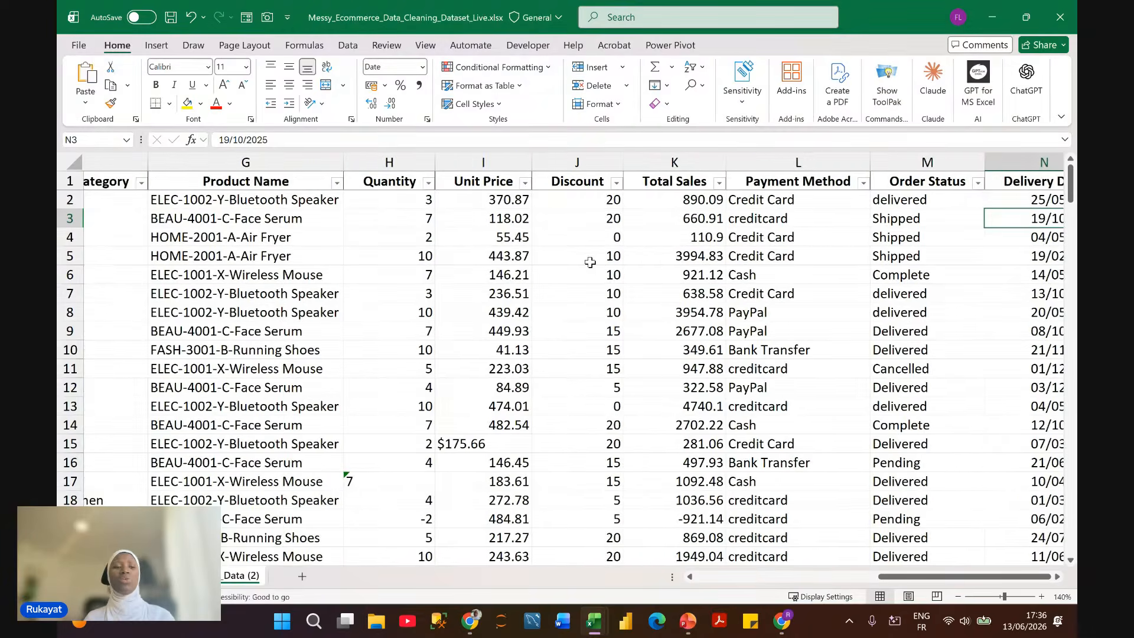
left_click(322, 163)
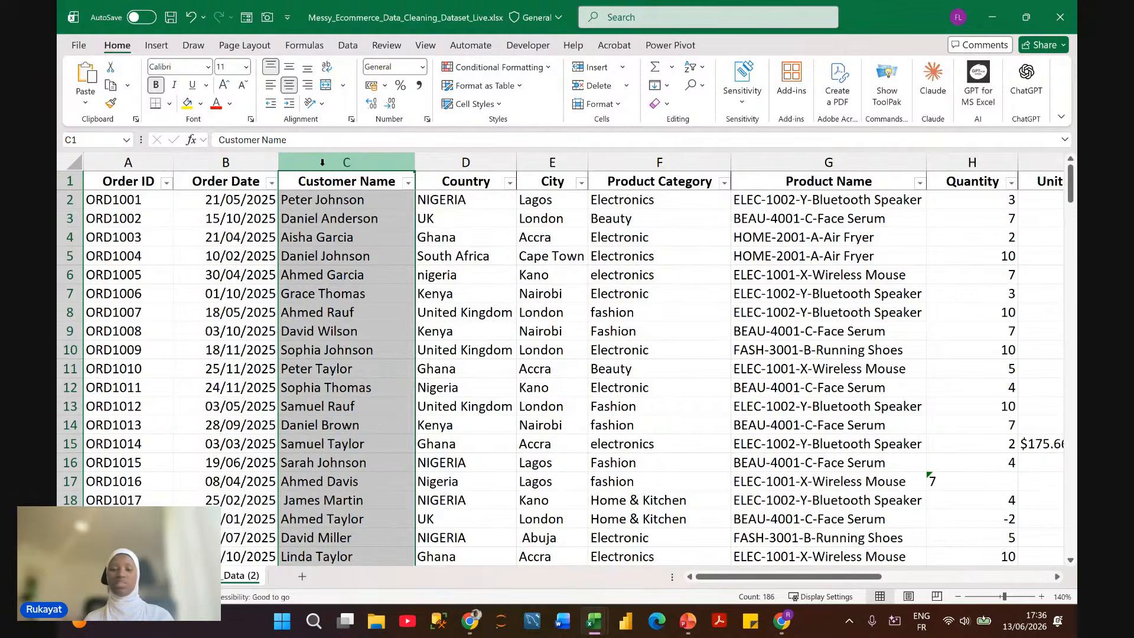
left_click(342, 195)
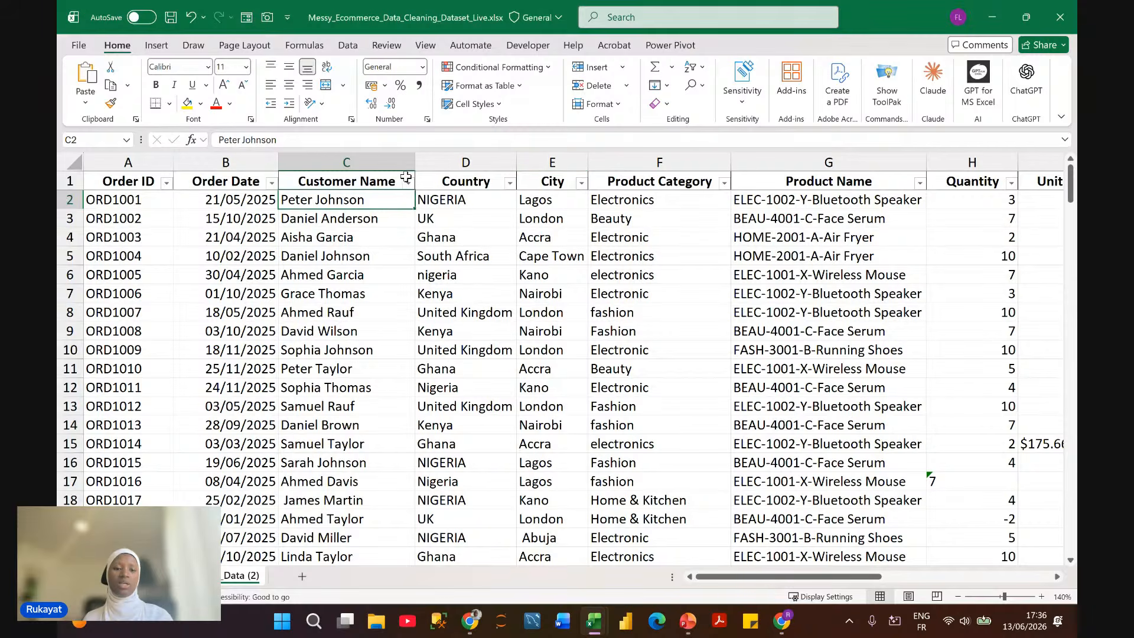
left_click(376, 156)
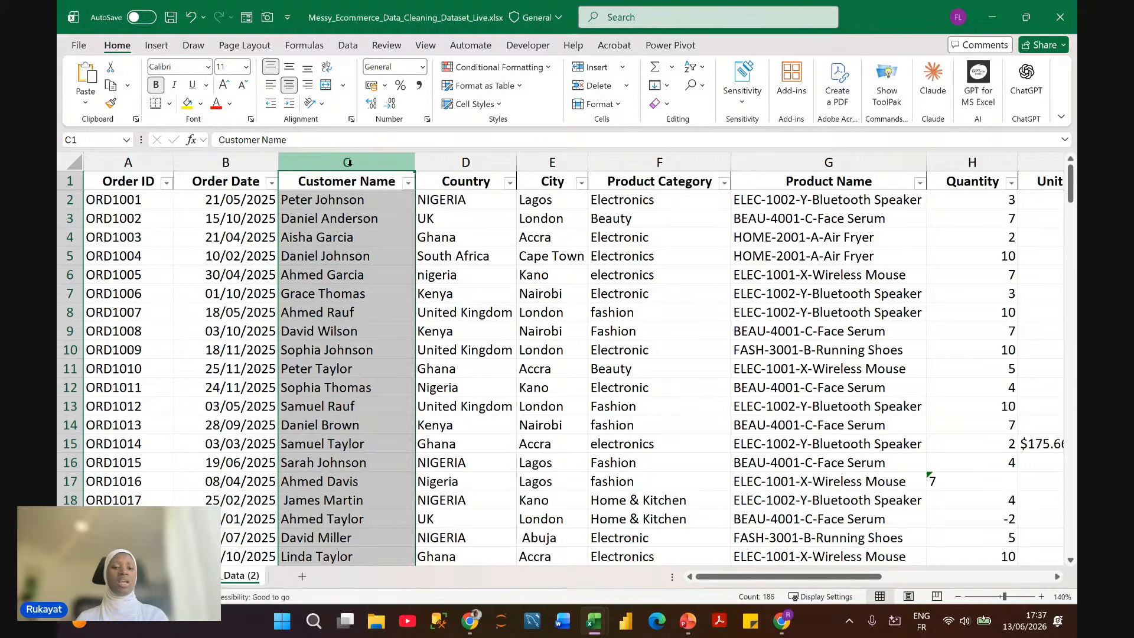
left_click(374, 183)
left_click(406, 167)
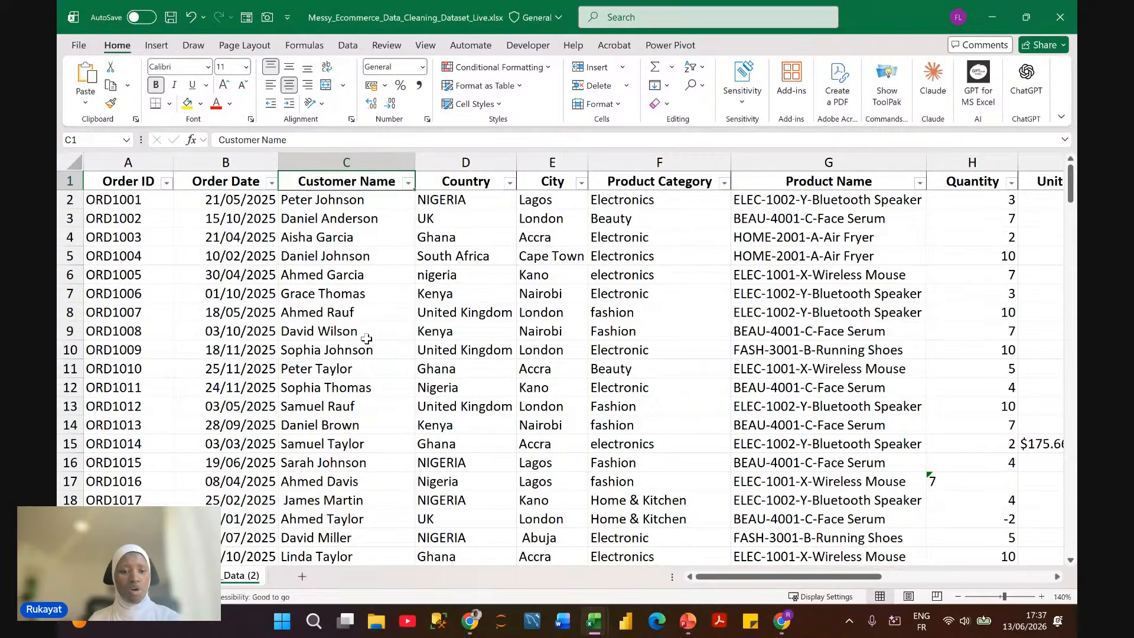
scroll(366, 339, "down", 3)
scroll(366, 339, "down", 3)
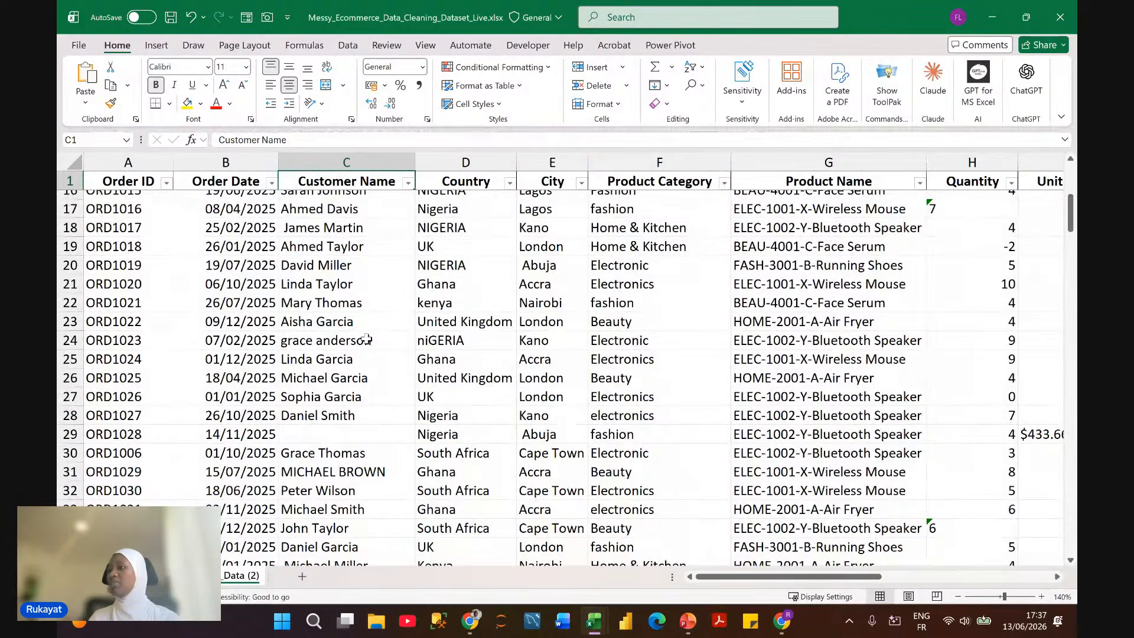
scroll(367, 339, "up", 3)
scroll(366, 339, "up", 1)
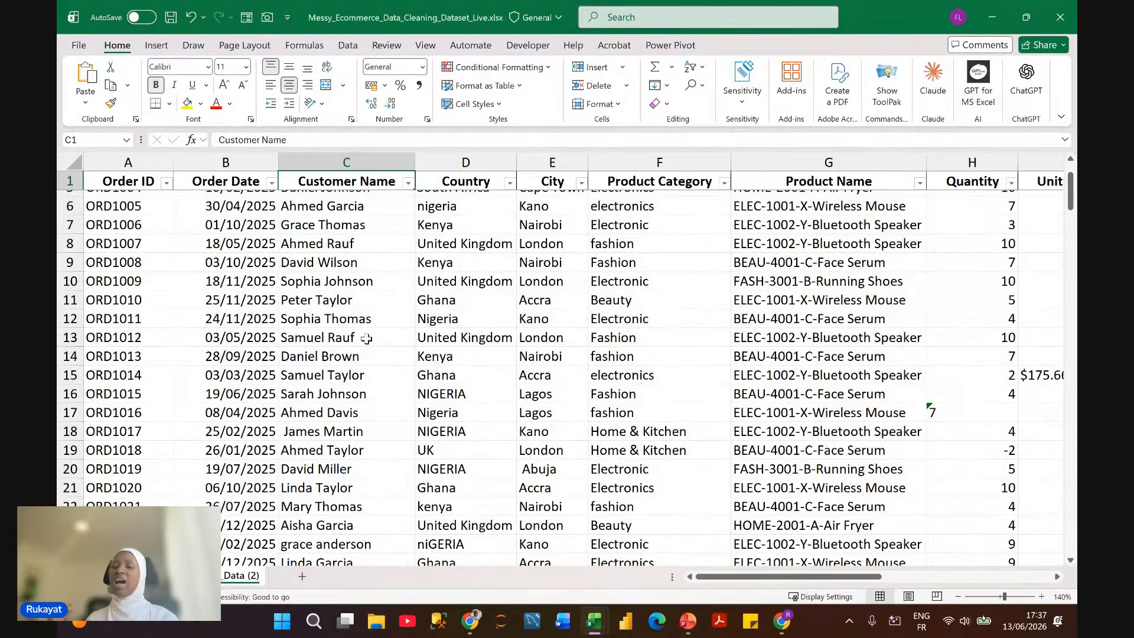
scroll(366, 339, "up", 2)
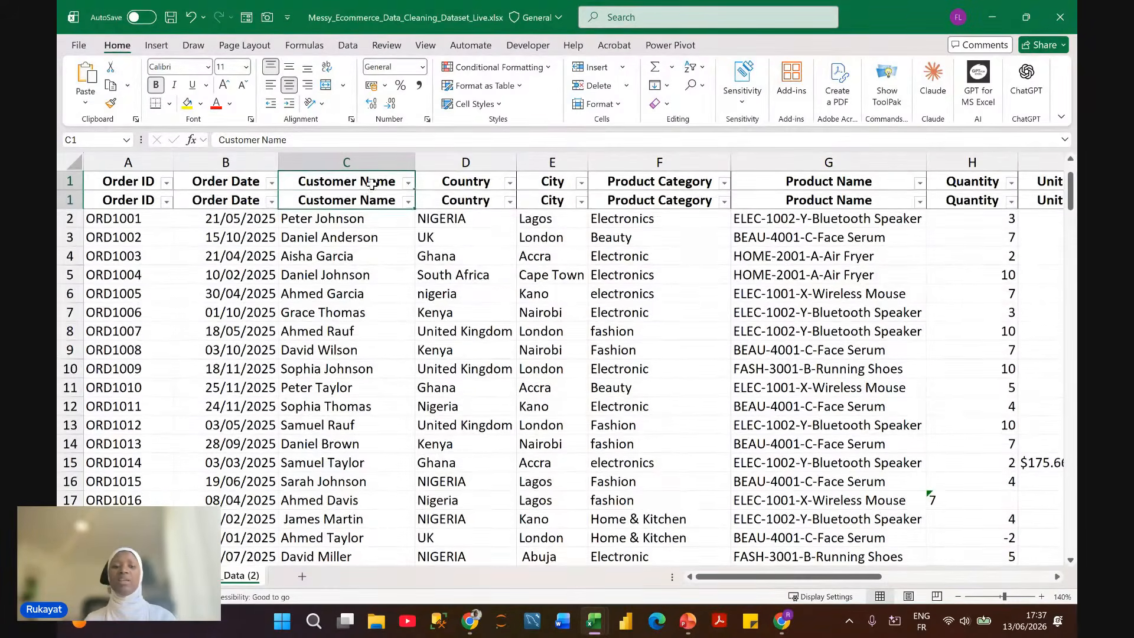
Step: Review the distinct entries in the Customer Name filter list and close it without filtering
left_click(368, 164)
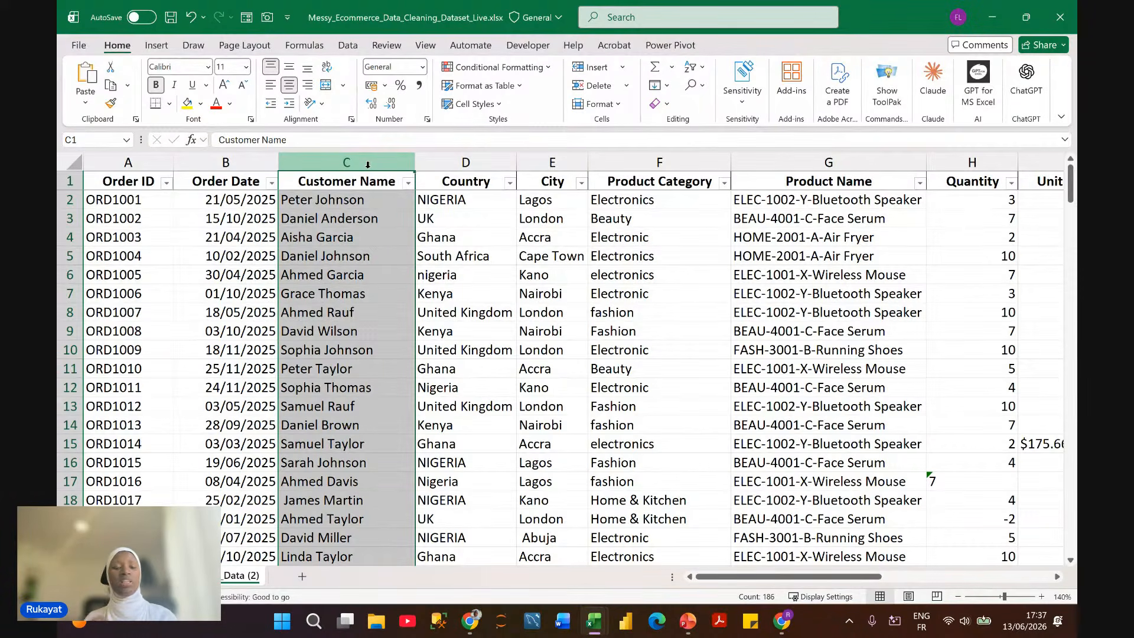
left_click(408, 183)
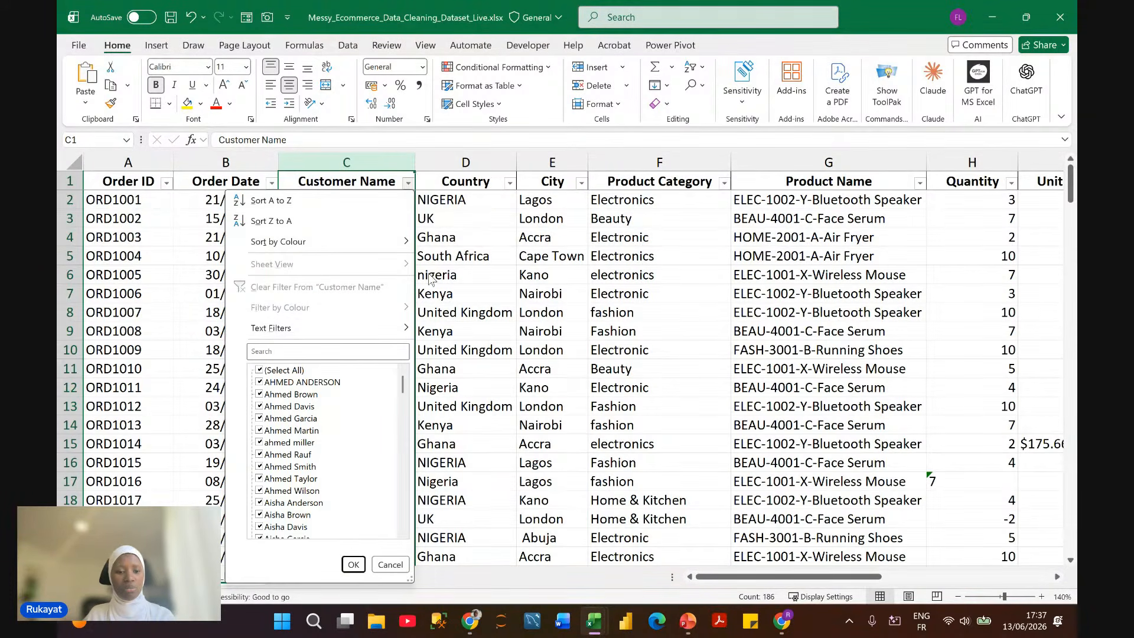
left_click(408, 184)
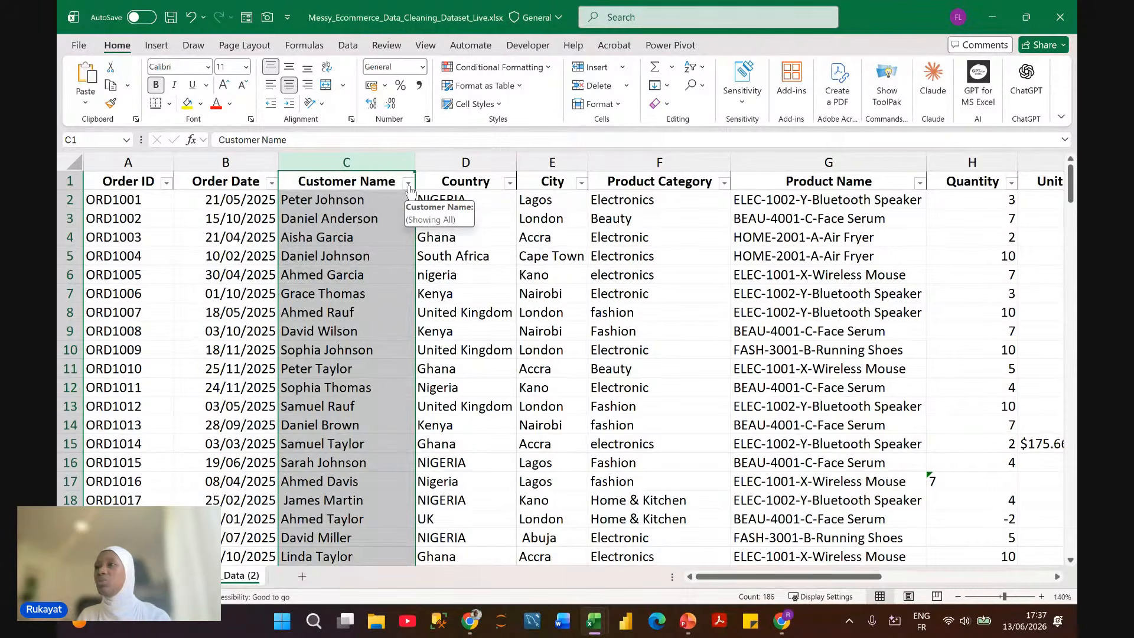
Step: Review the Customer Name filter list again for inconsistent letter case and close it without filtering
left_click(409, 184)
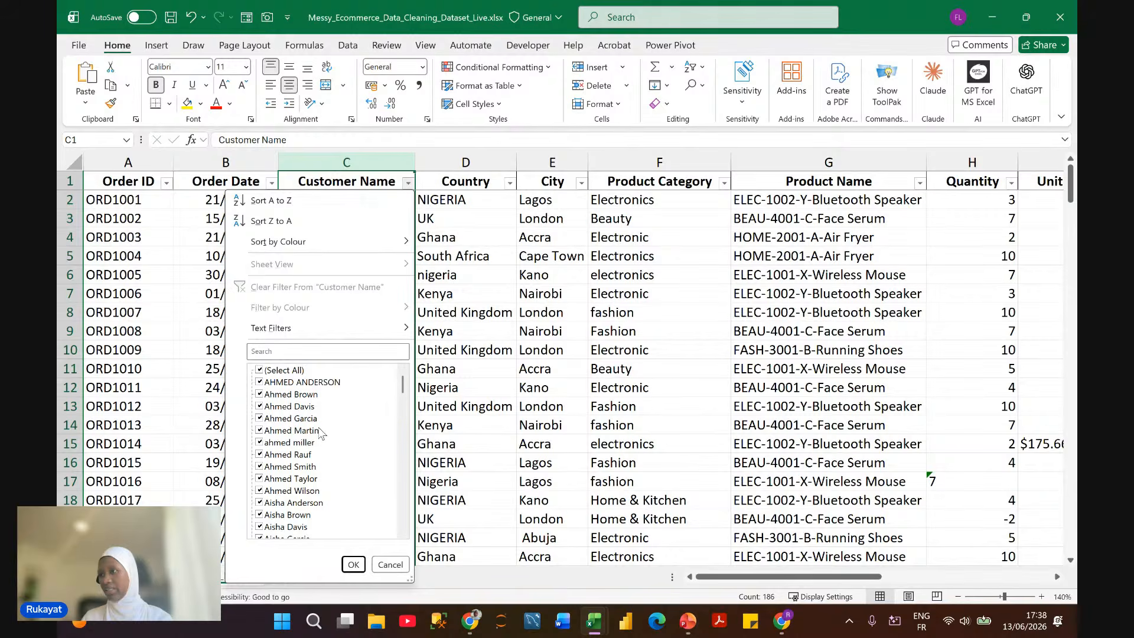
scroll(321, 430, "down", 15)
scroll(321, 433, "down", 6)
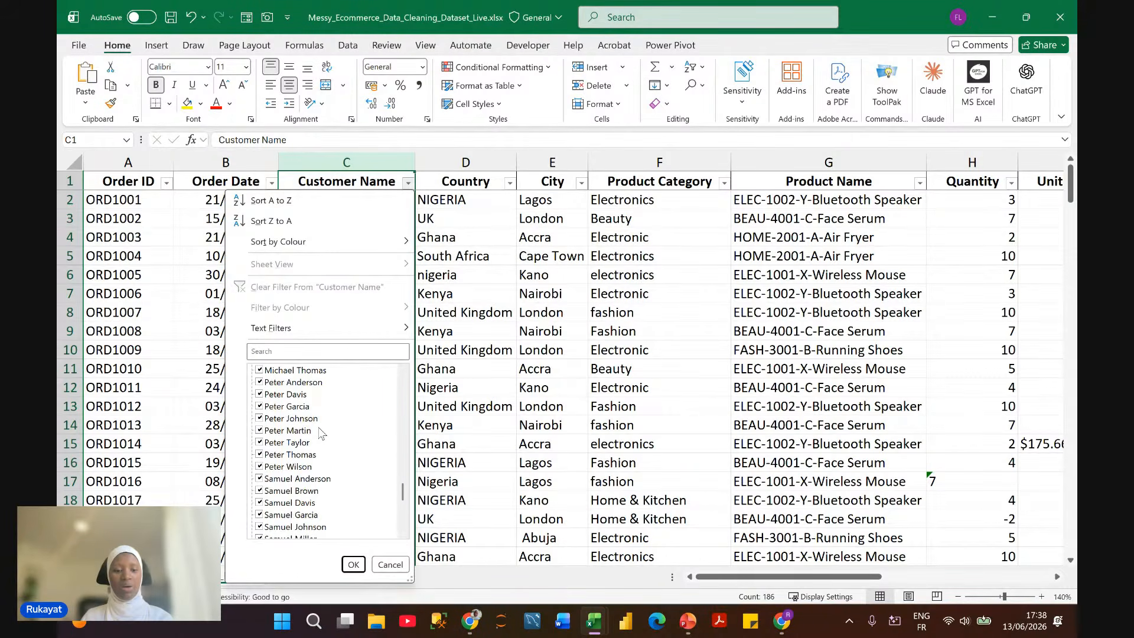
scroll(337, 414, "up", 2)
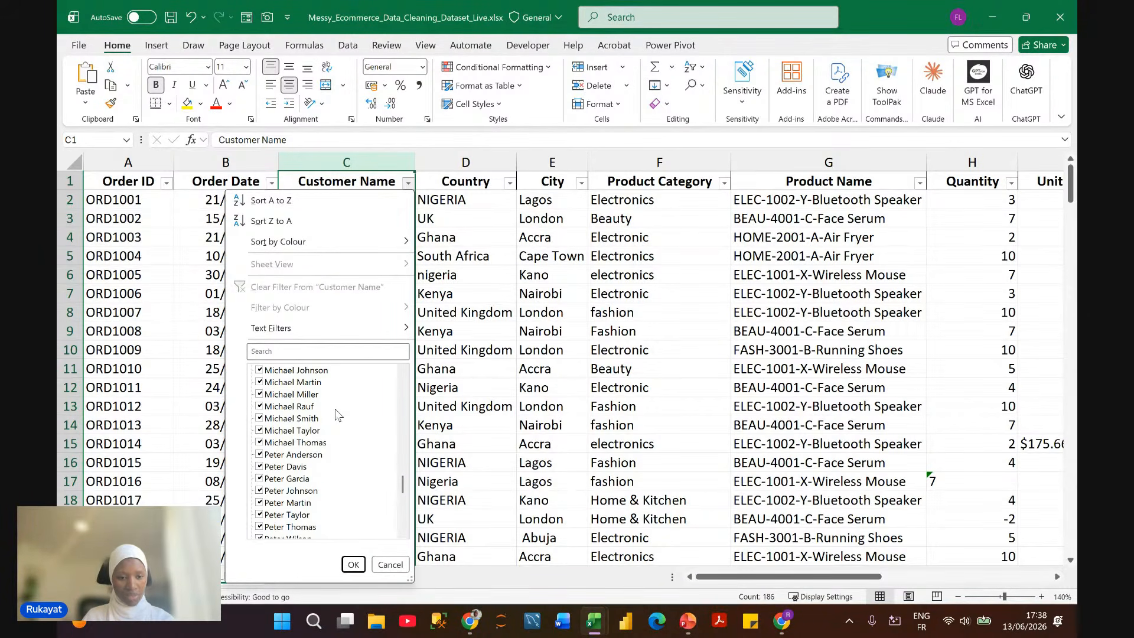
scroll(336, 415, "up", 3)
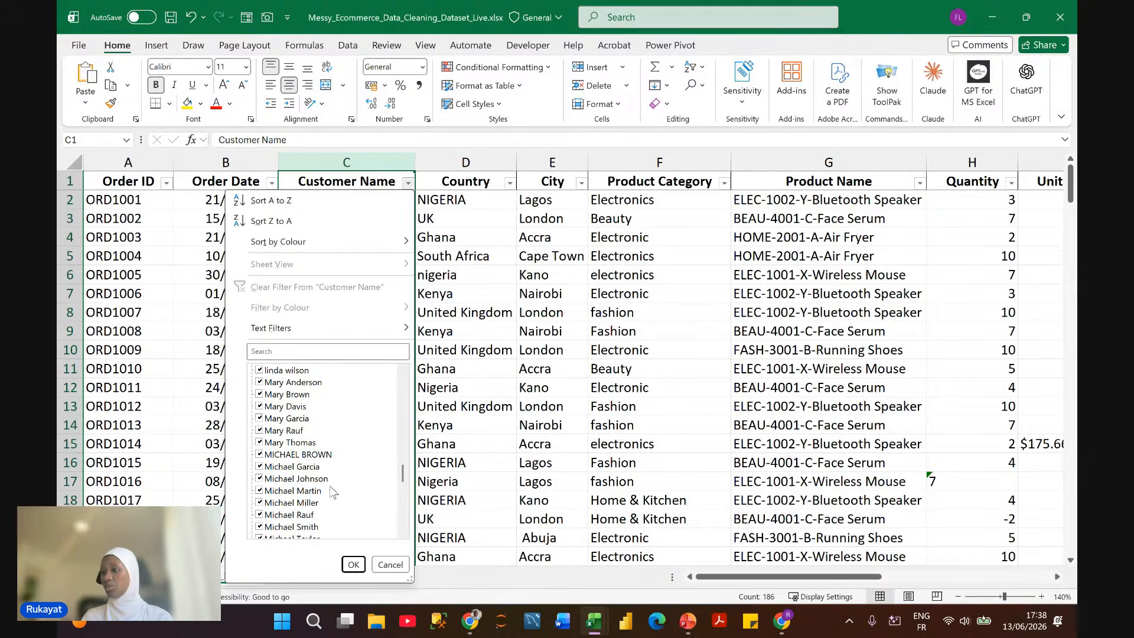
left_click(390, 564)
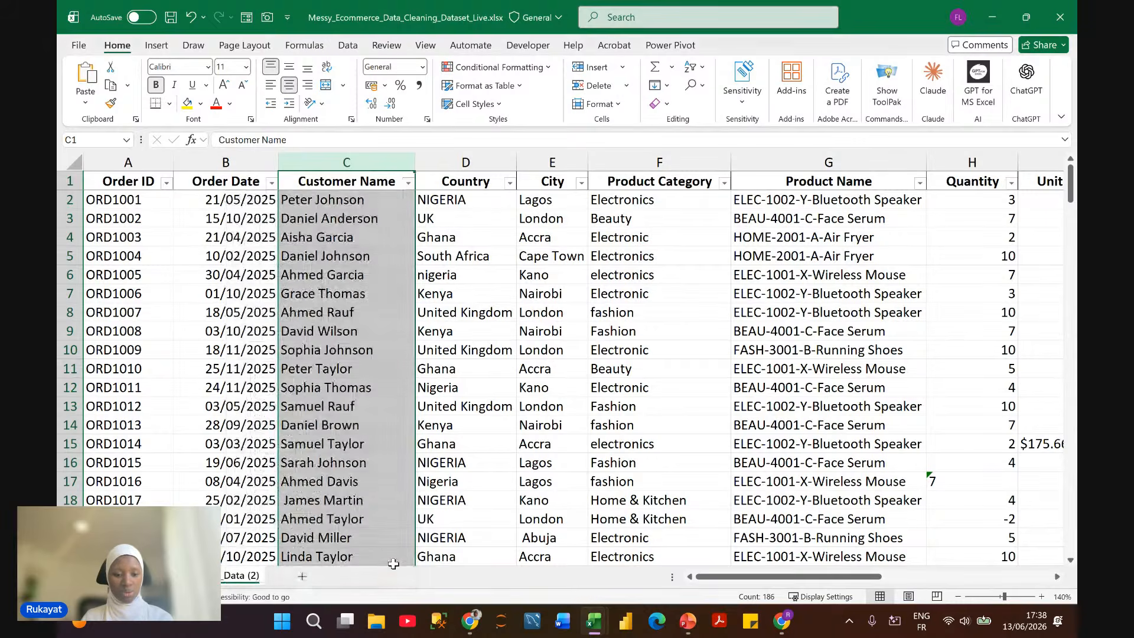
Step: Examine the leading space in the customer name of order ORD1017 and the other entries in the Customer Name column
scroll(381, 388, "down", 3)
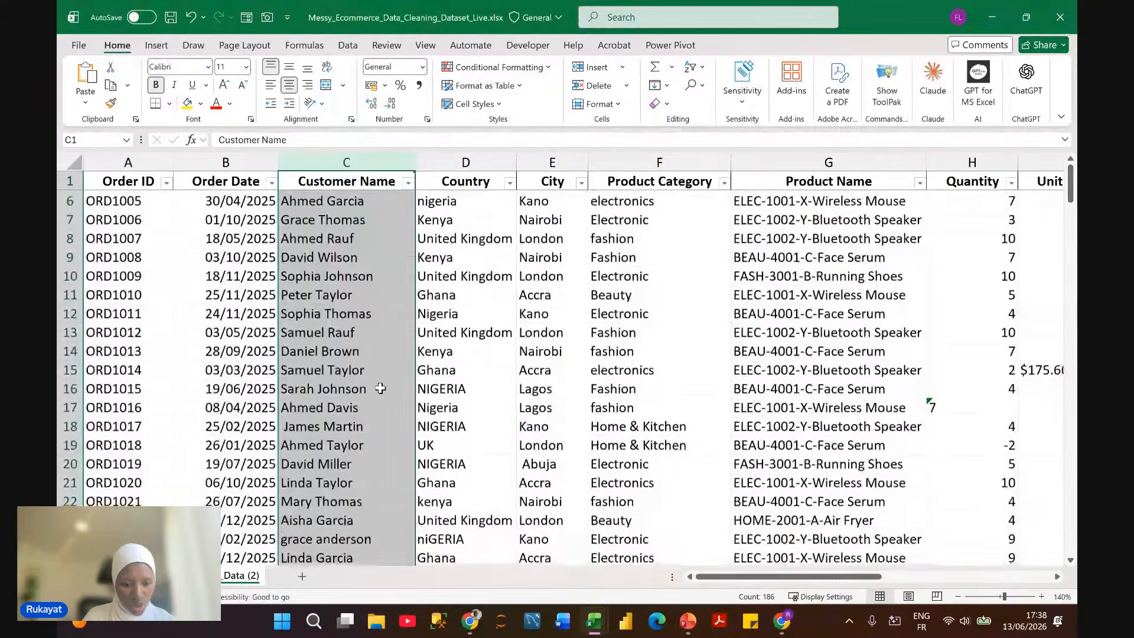
scroll(380, 388, "down", 3)
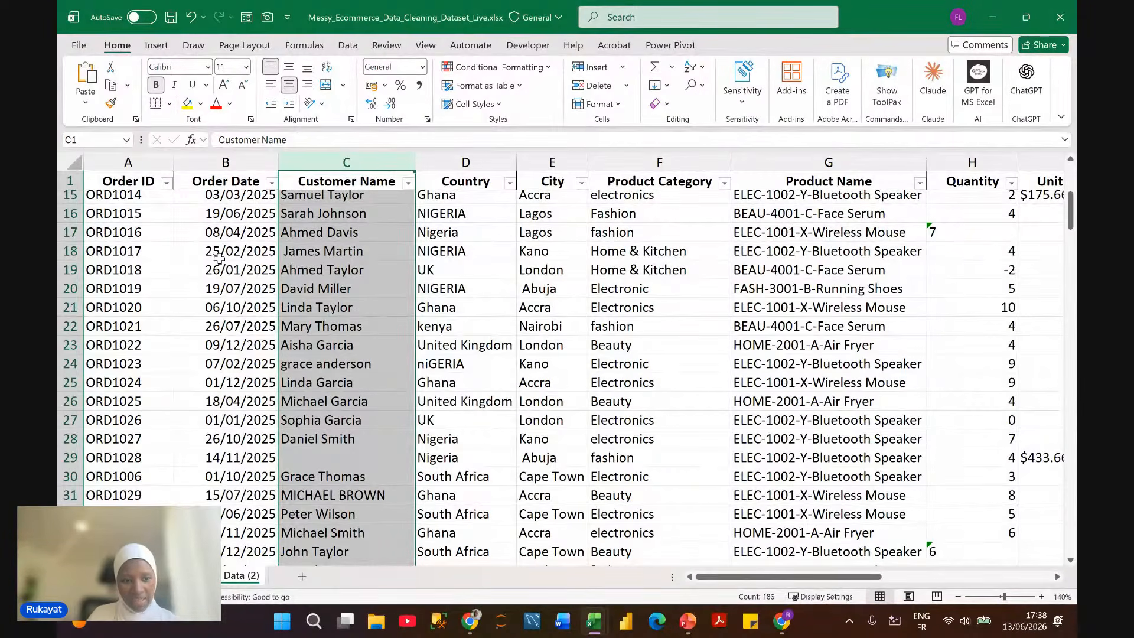
left_click(74, 250)
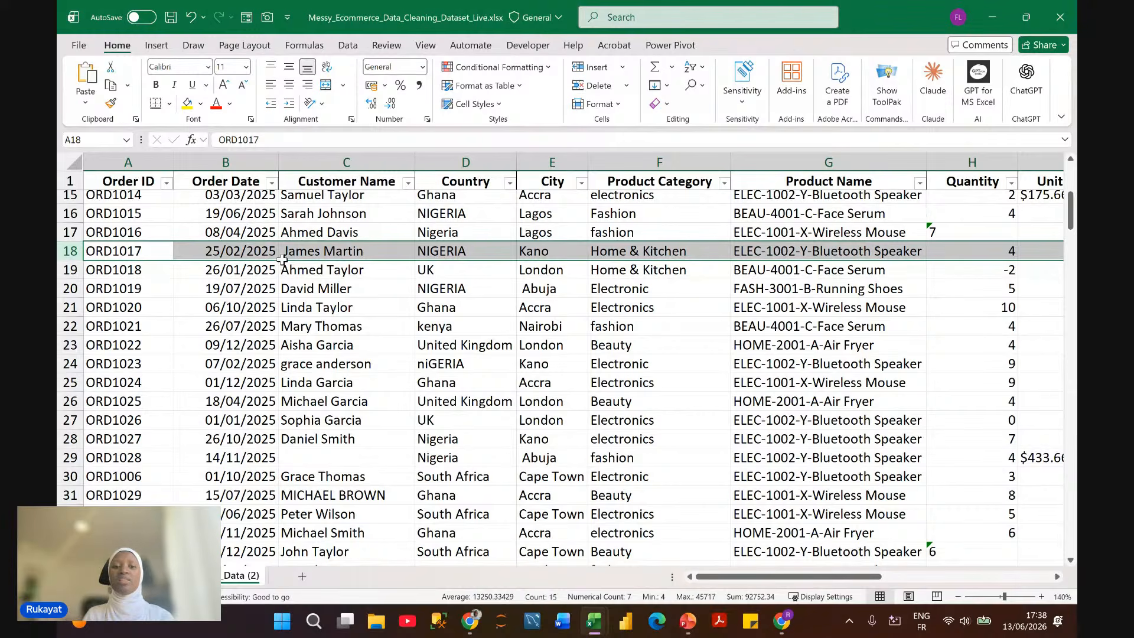
left_click(367, 158)
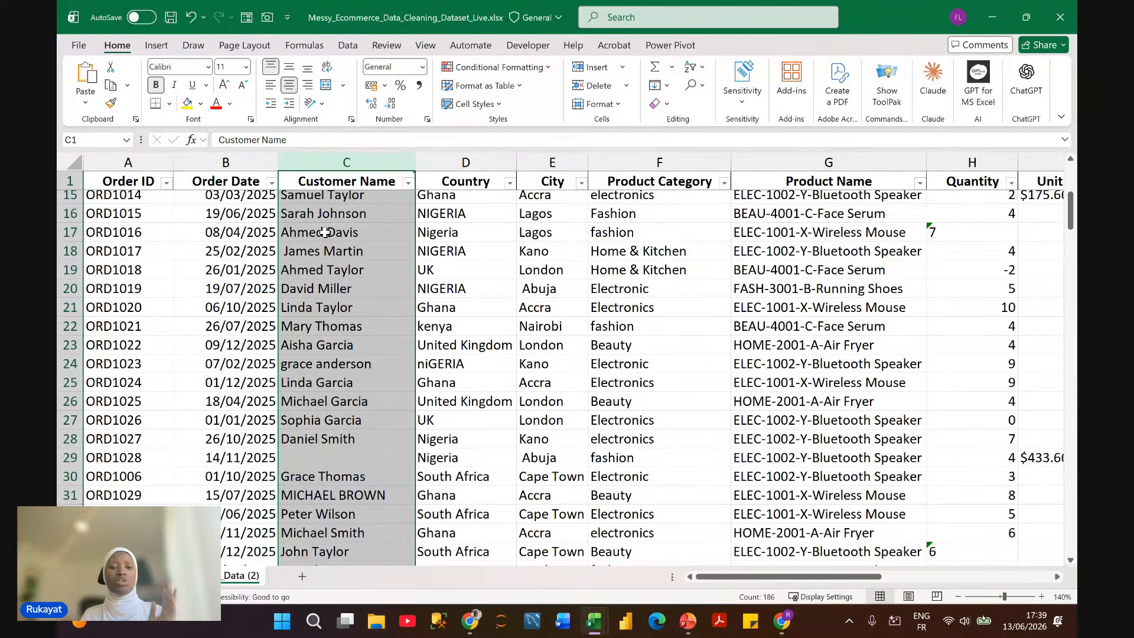
Step: Insert an empty column between Customer Name and Country for the cleaned names
left_click(442, 163)
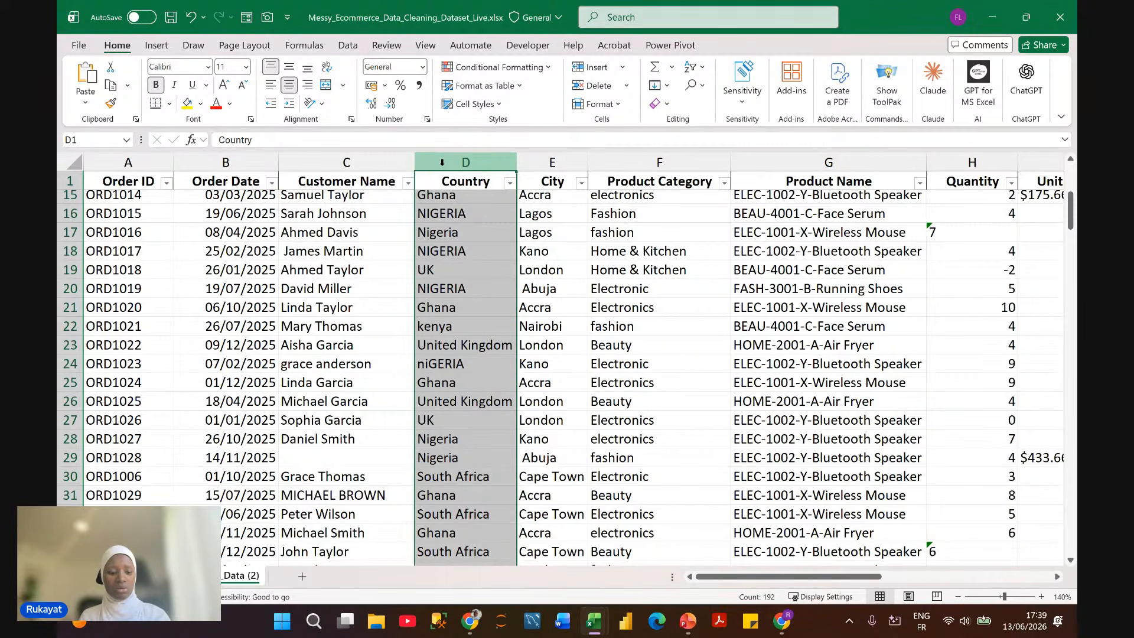
right_click(442, 162)
left_click(477, 312)
left_click(504, 186)
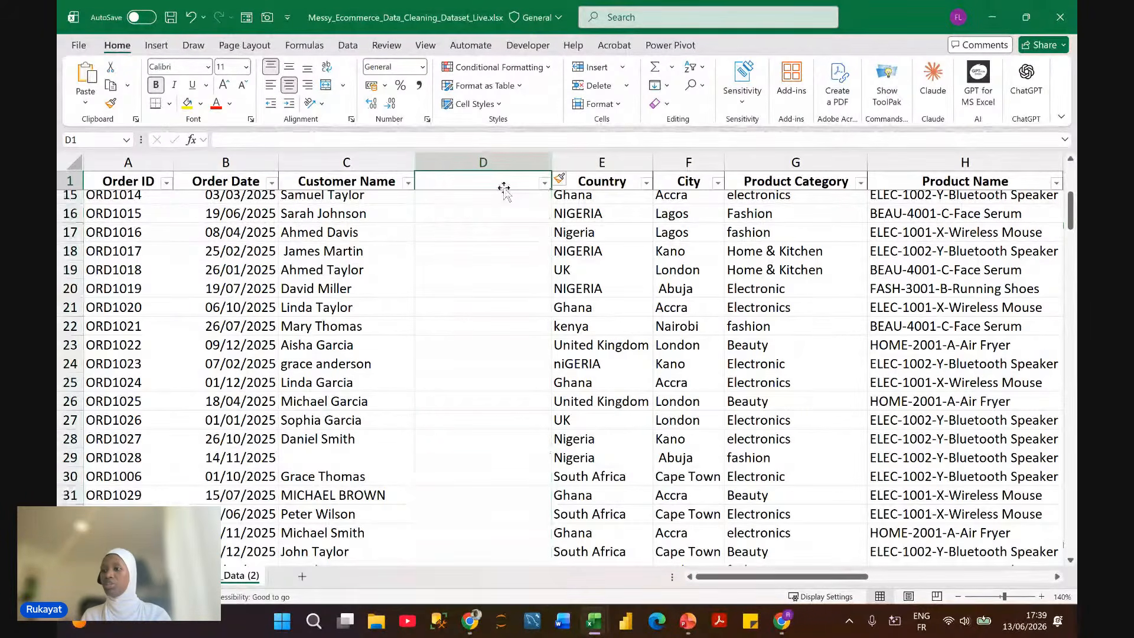
Step: Start the formula =PROPER(C2) in cell D2 to convert the customer name to proper case
scroll(418, 211, "up", 5)
left_click(452, 199)
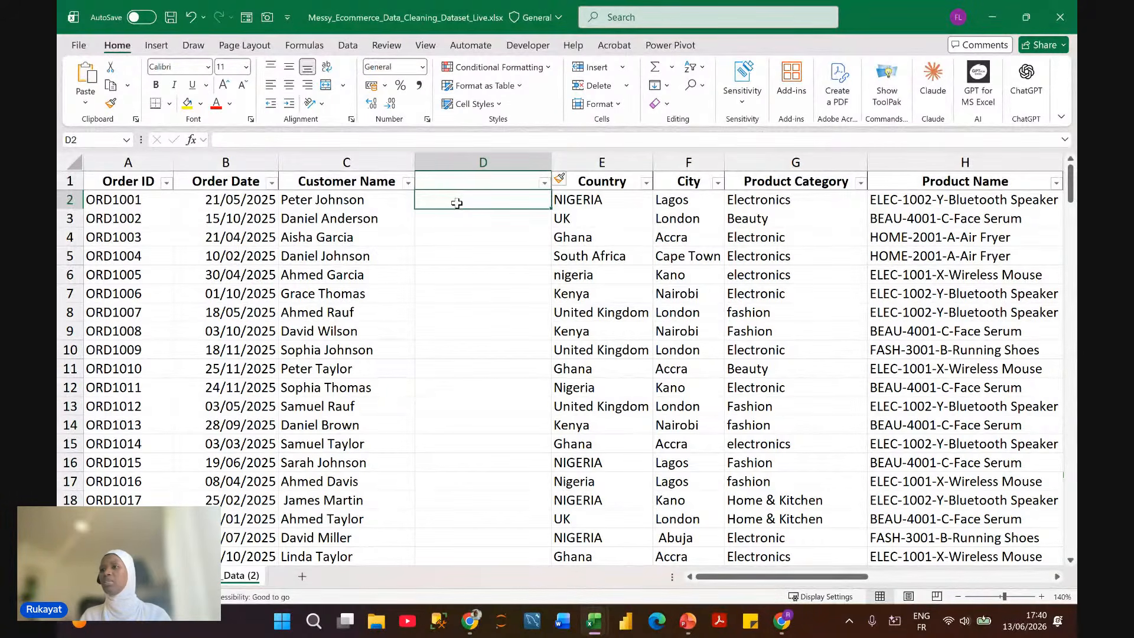
double_click(456, 203)
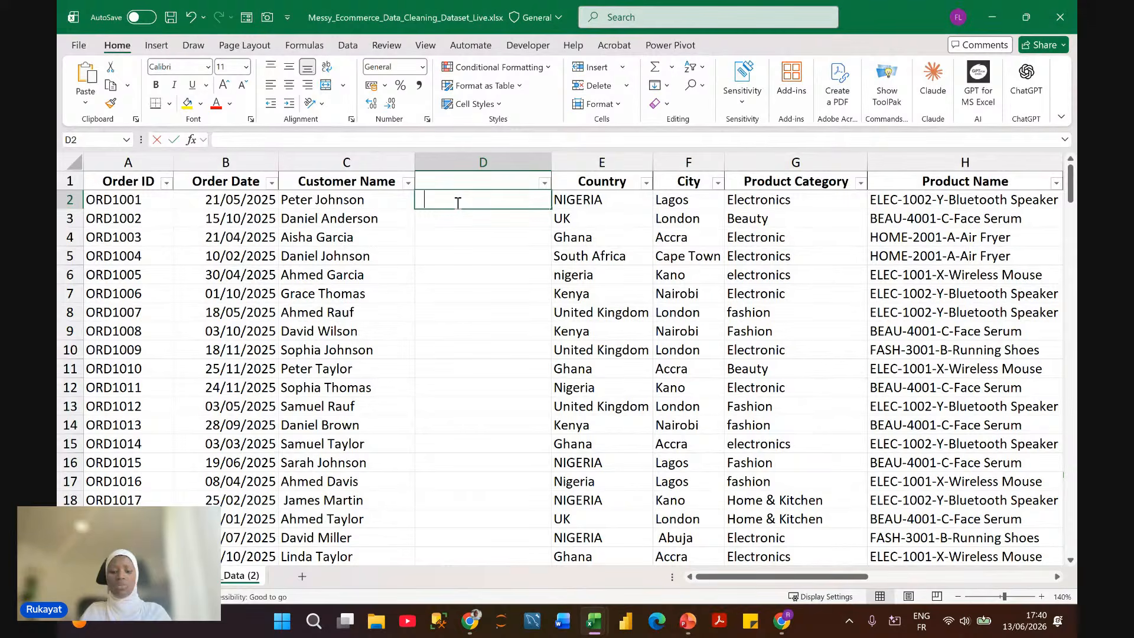
type("=Prop")
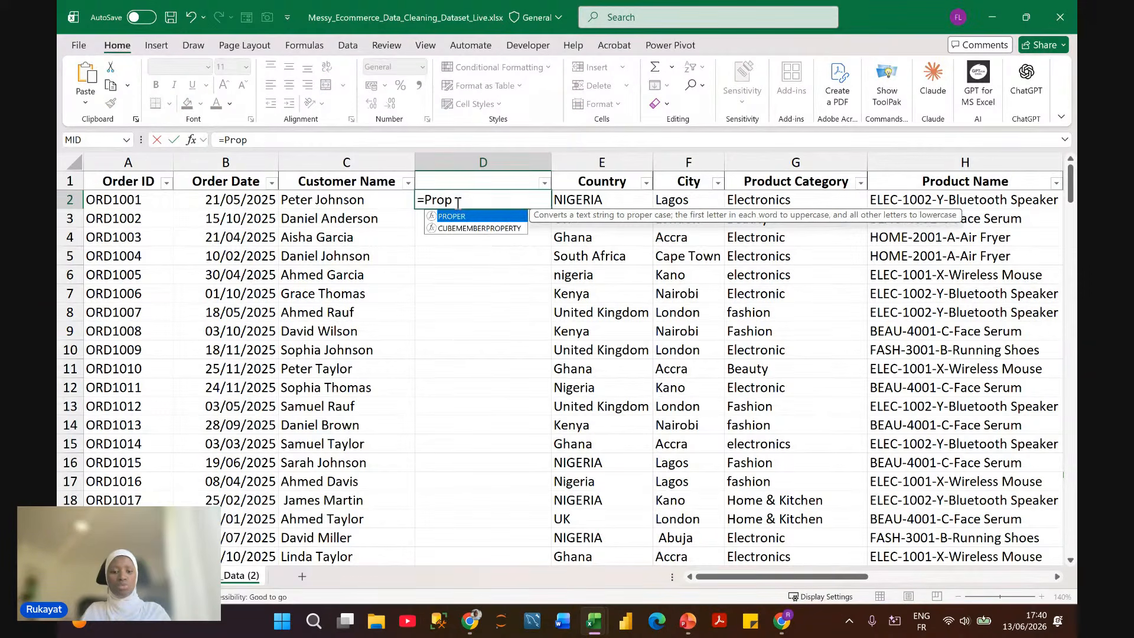
type("er")
key("Tab")
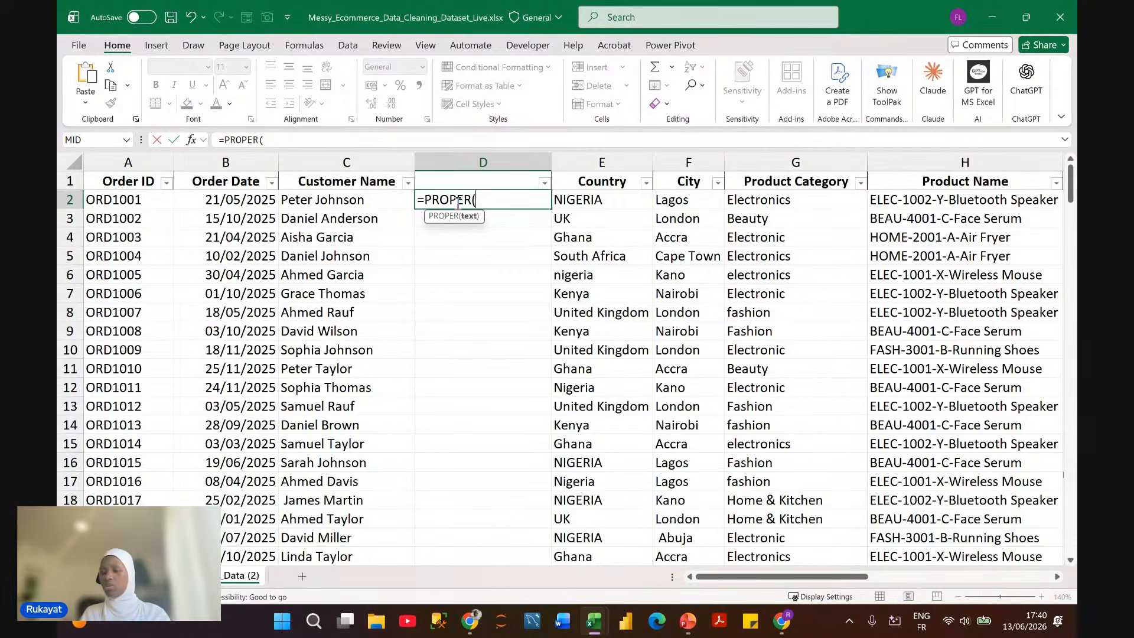
left_click(355, 201)
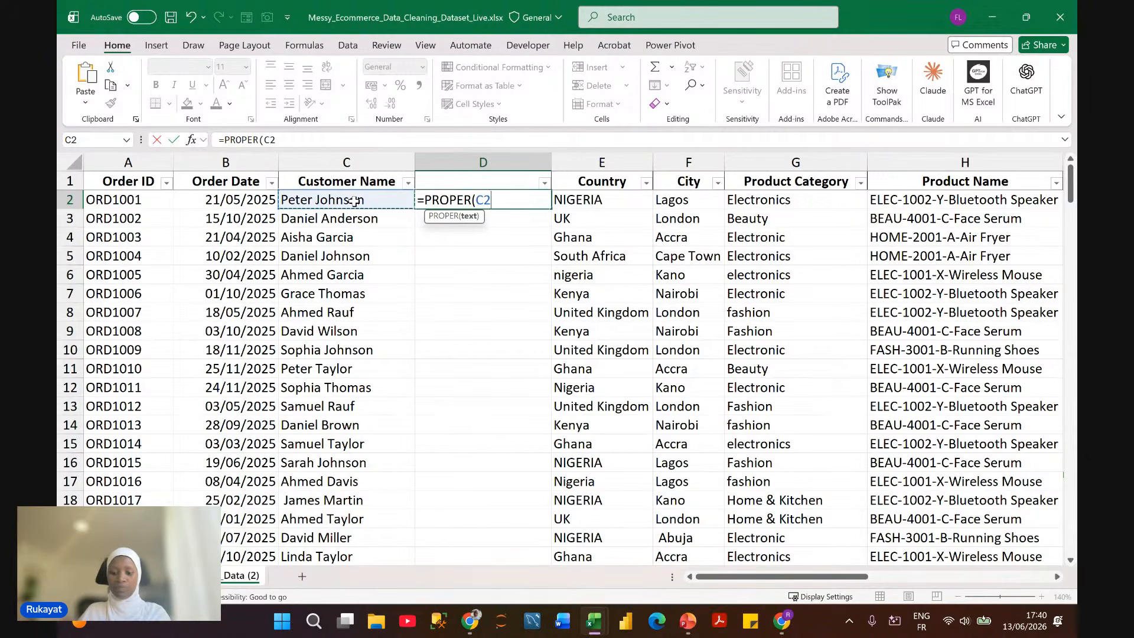
type(")")
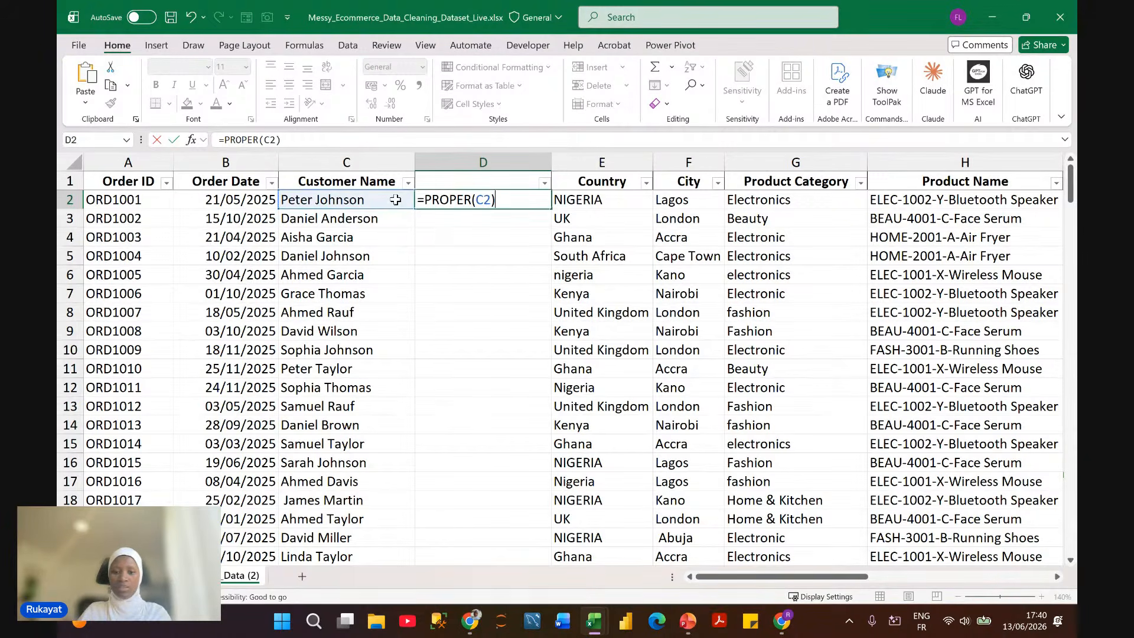
Step: Wrap the D2 formula in TRIM so it reads =TRIM(PROPER(C2)), and fill it down the whole column
left_click(428, 201)
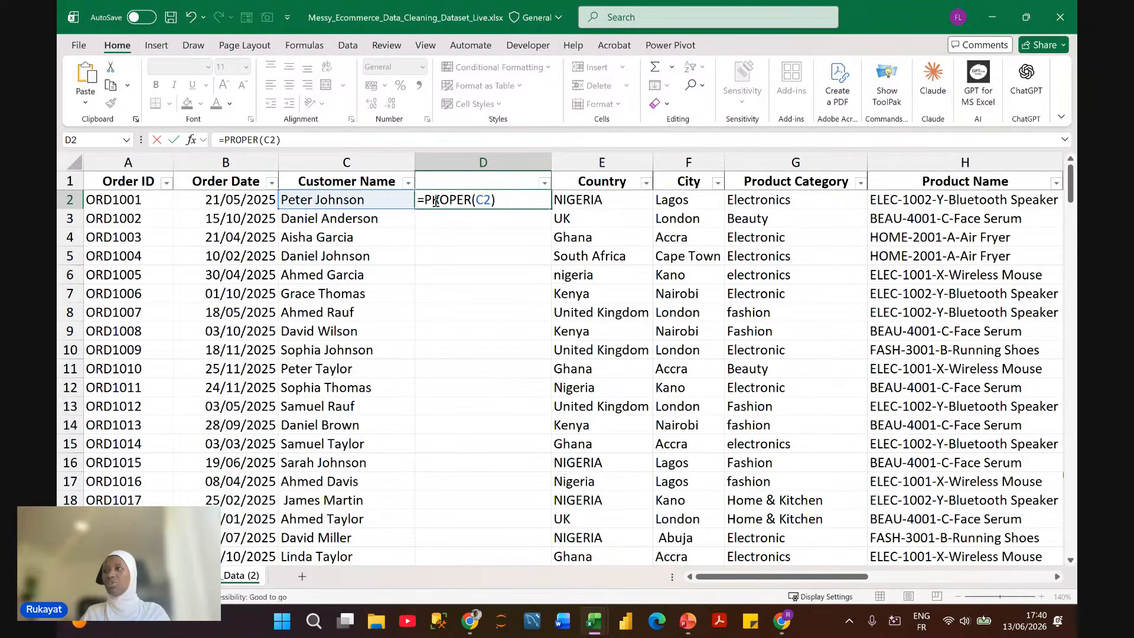
type("tr")
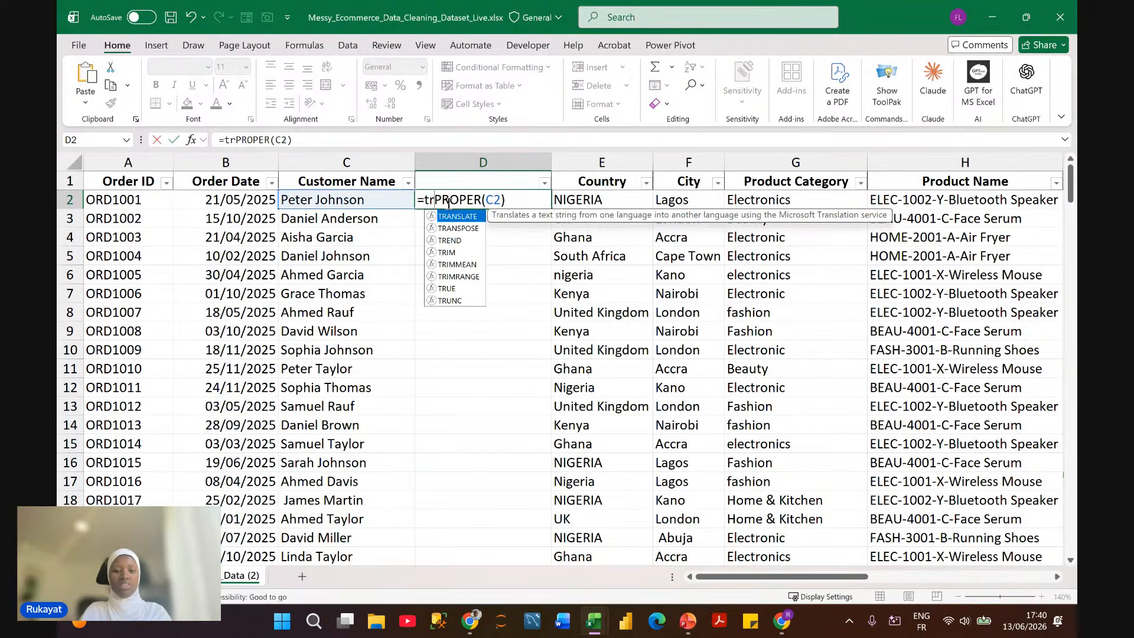
type("im")
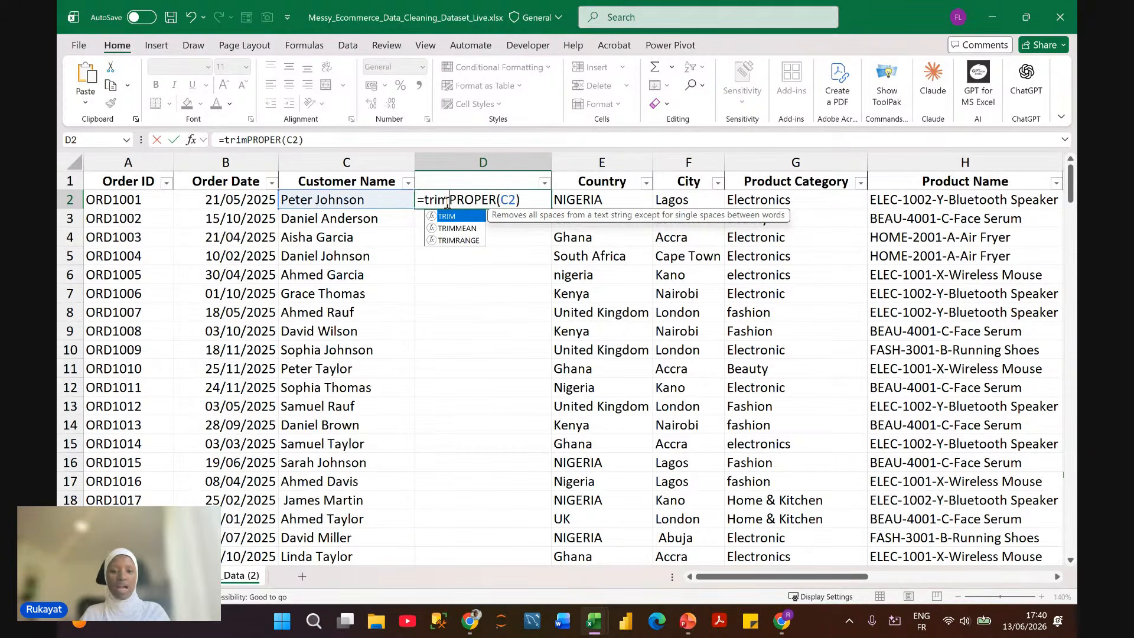
key("Tab")
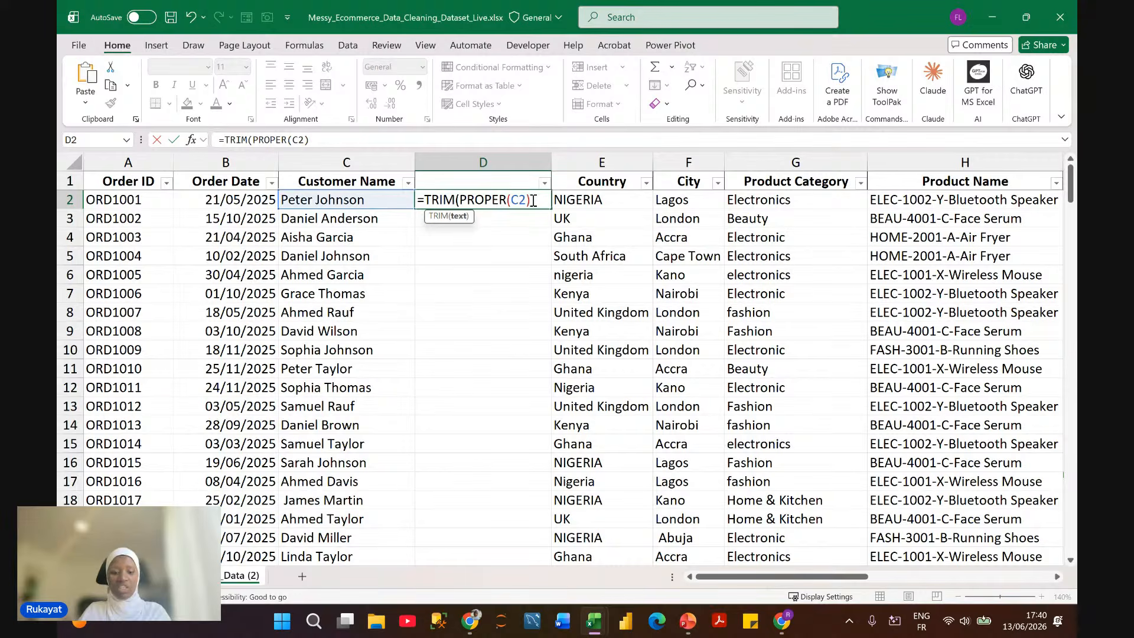
key("Return")
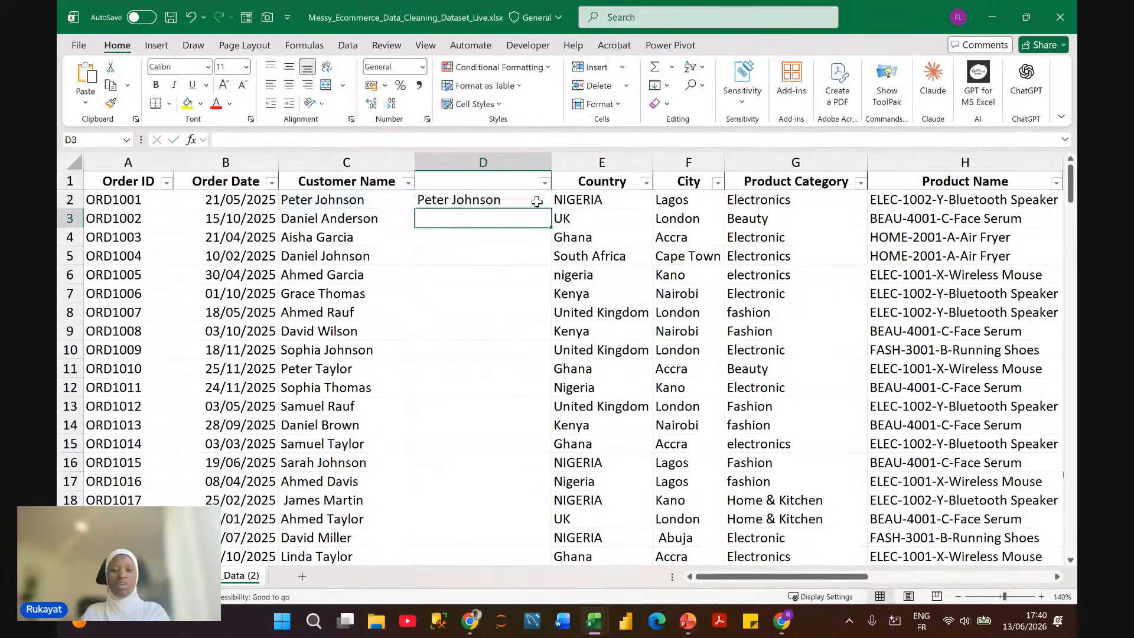
left_click(505, 199)
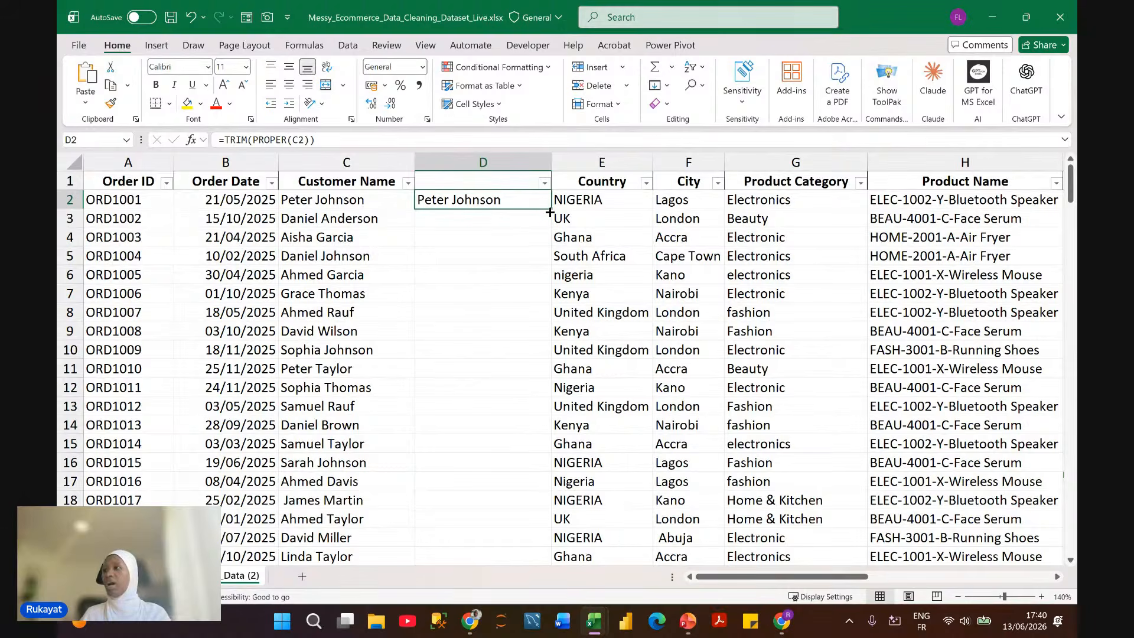
double_click(550, 210)
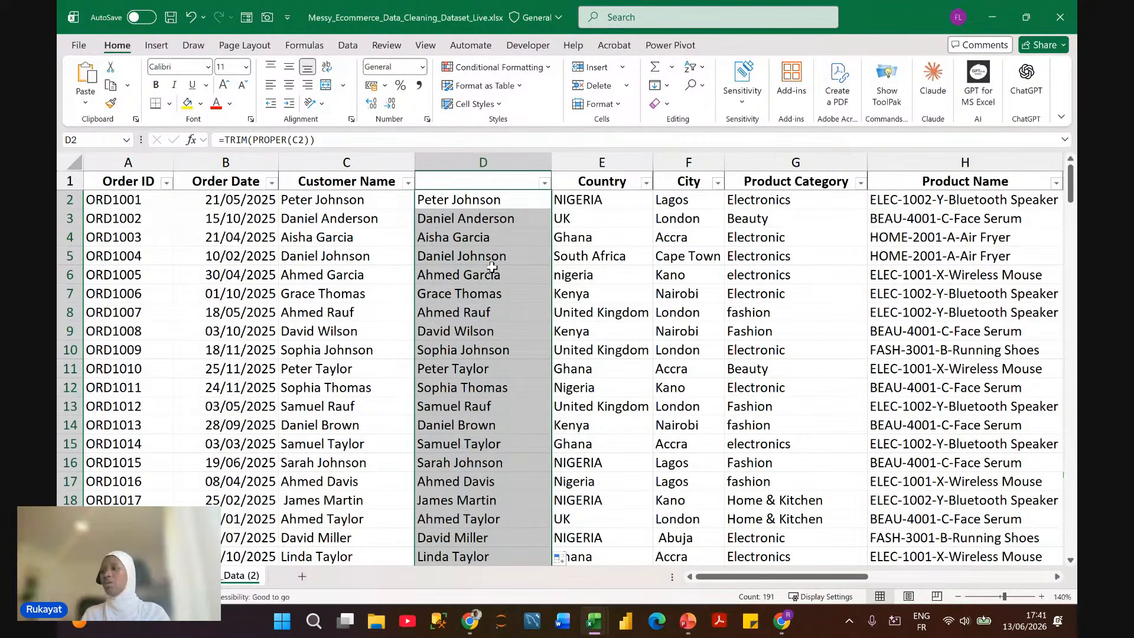
Step: Compare the cleaned names in column D with the originals, checking letter case in row 31 and the leading space in row 18
scroll(492, 267, "down", 2)
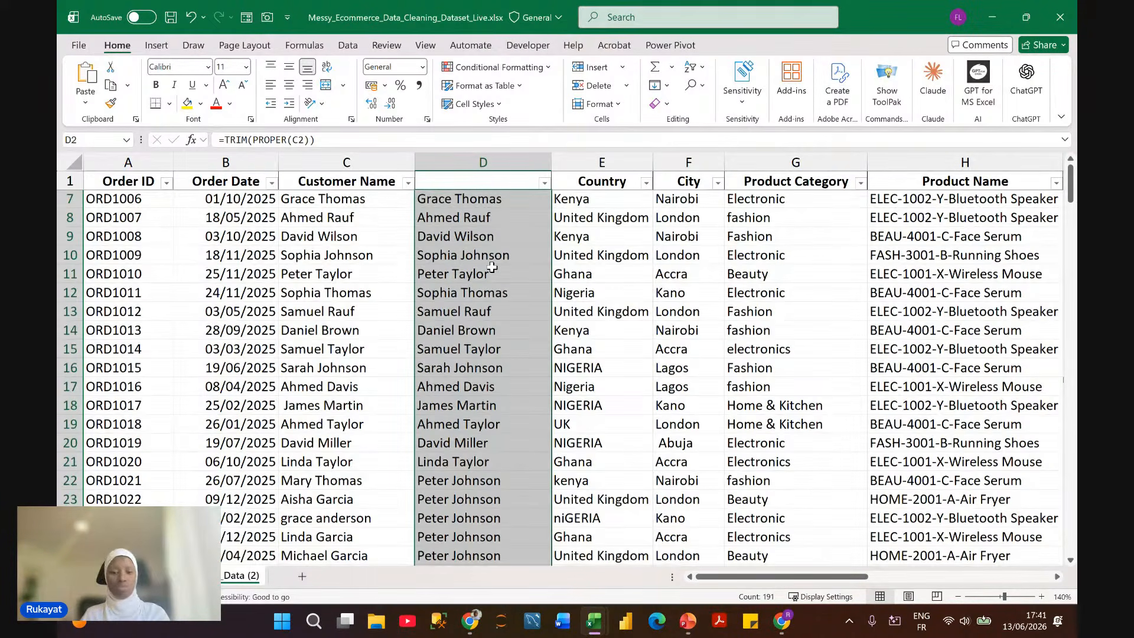
scroll(492, 267, "down", 2)
scroll(492, 267, "down", 3)
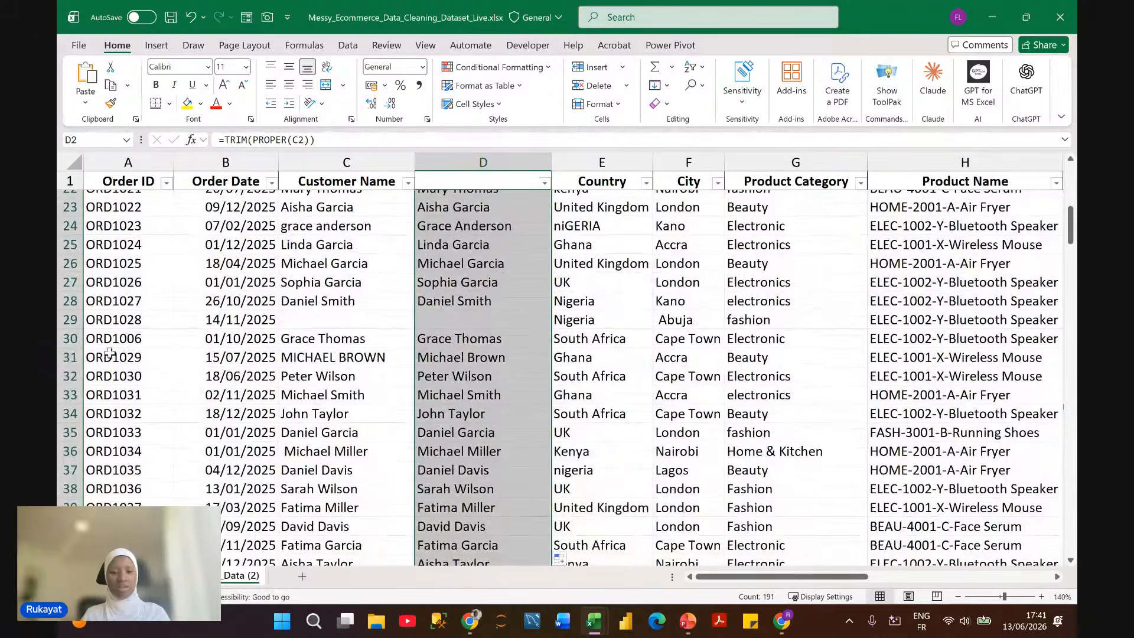
left_click(70, 358)
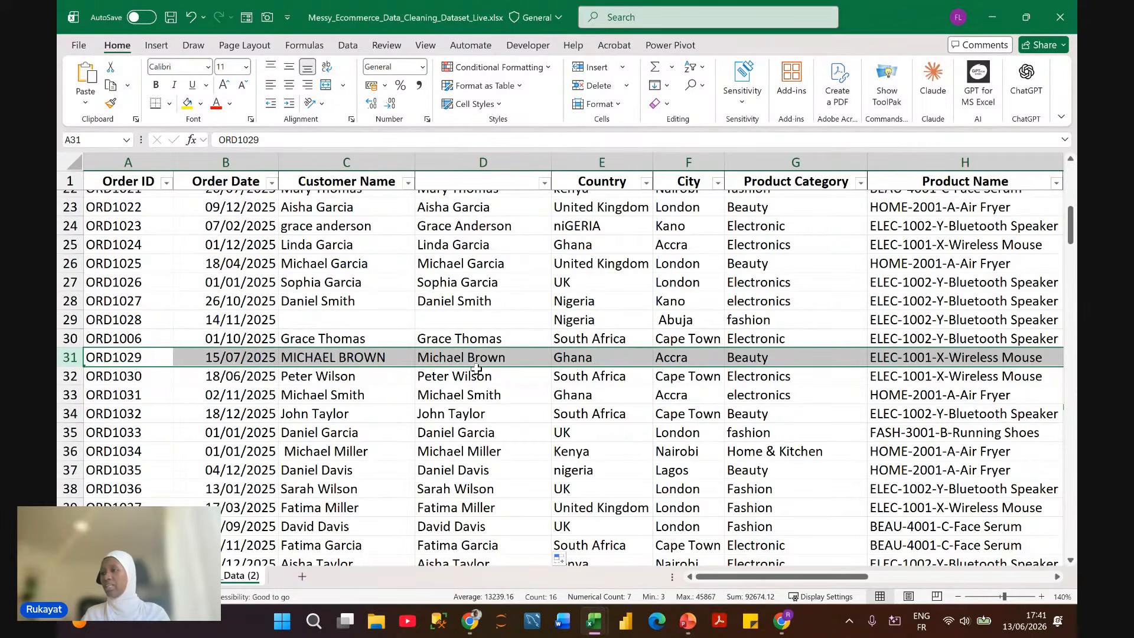
scroll(477, 368, "up", 1)
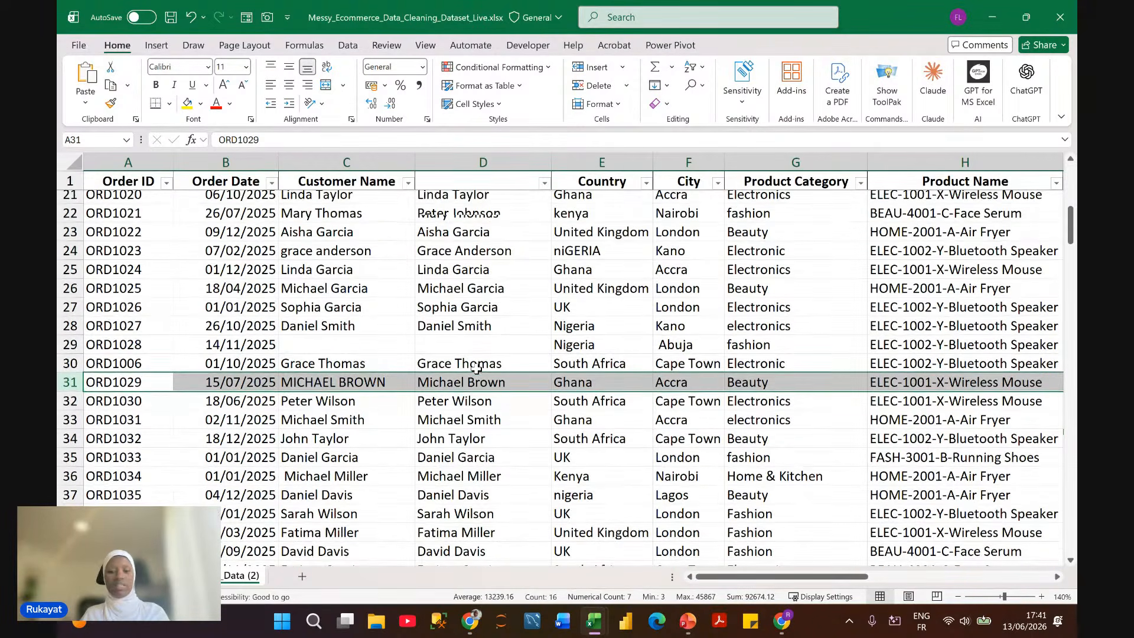
scroll(477, 367, "up", 2)
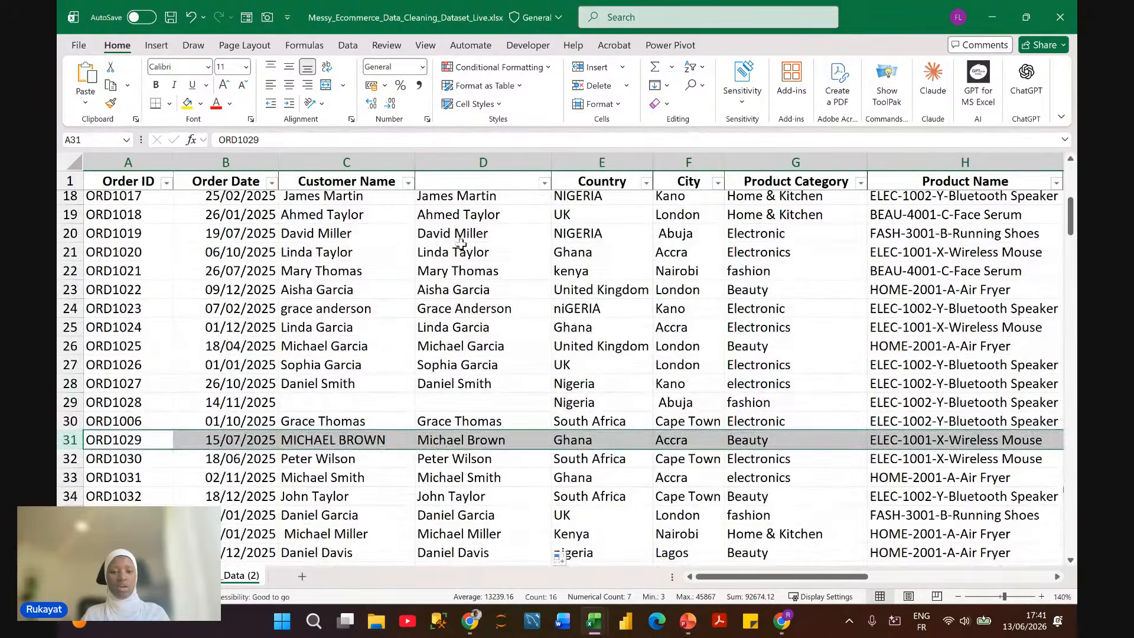
scroll(461, 244, "up", 2)
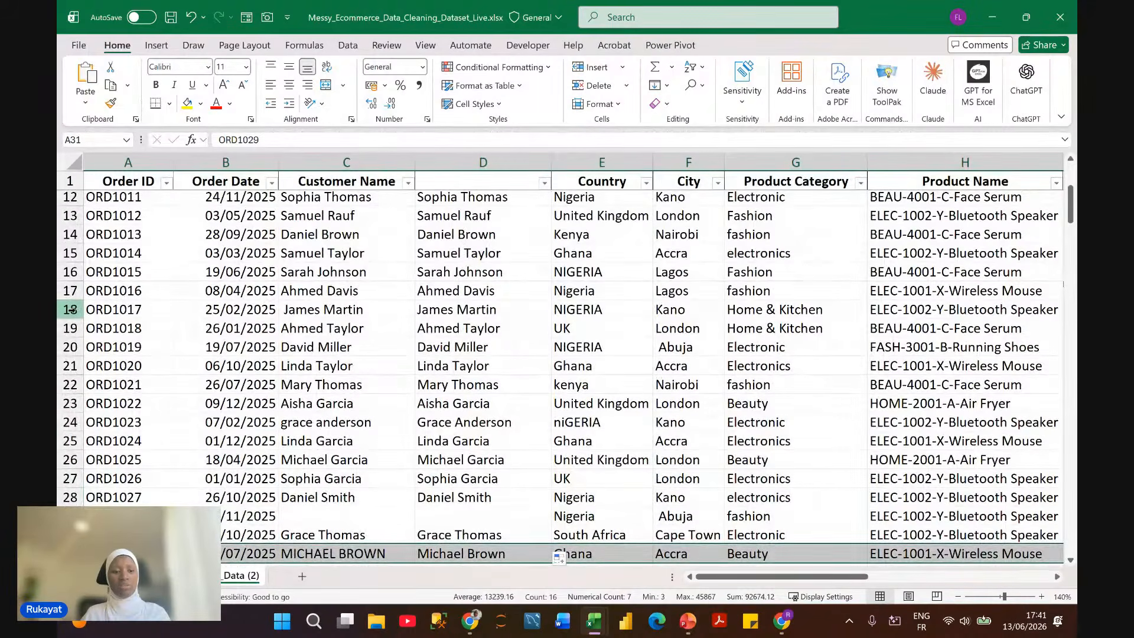
left_click(69, 310)
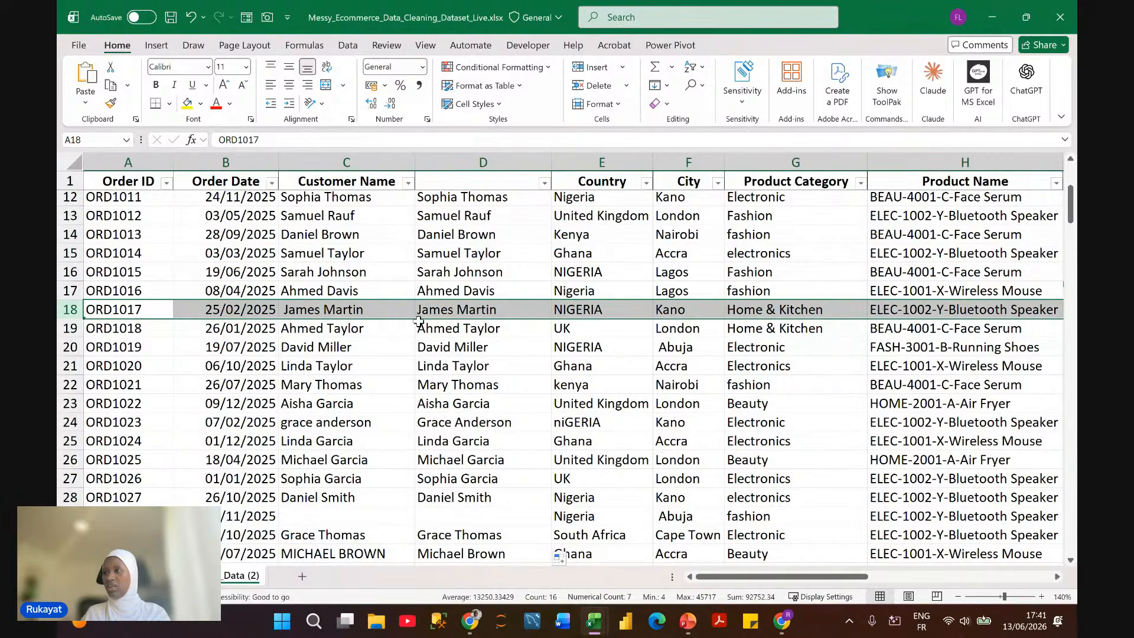
Step: Enter the header "Customer Name" in cell D1 above the cleaned names
left_click(465, 182)
type("Customer Name")
key("Return")
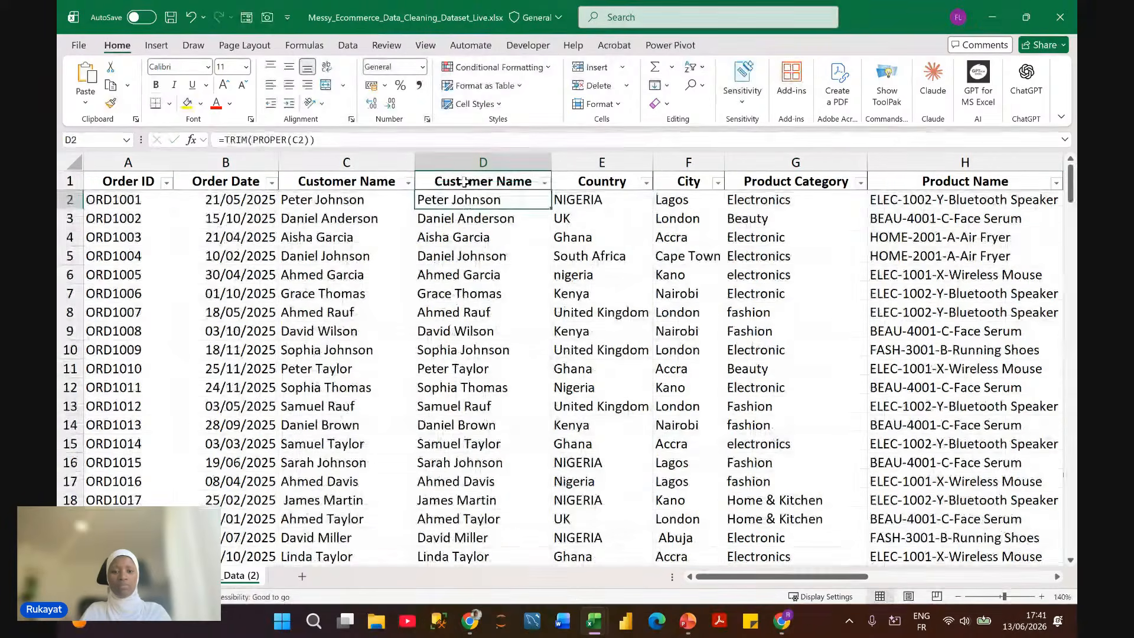
Step: Check how the cleaned column D depends on the original column C by inspecting both columns and the formula in D2
left_click(381, 158)
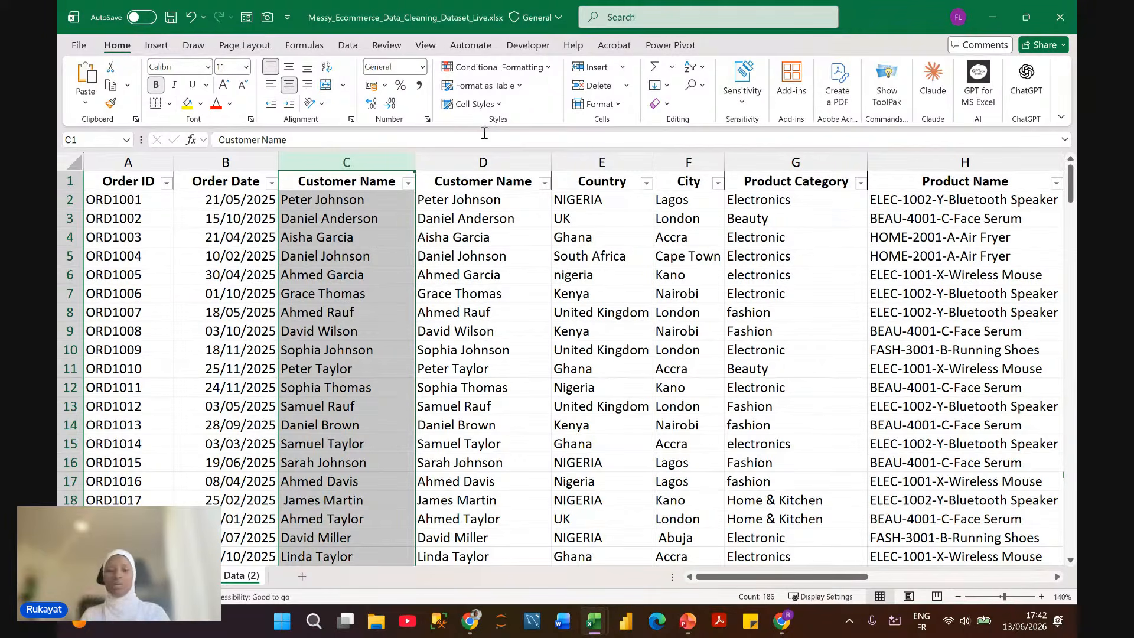
left_click(461, 159)
left_click(388, 157)
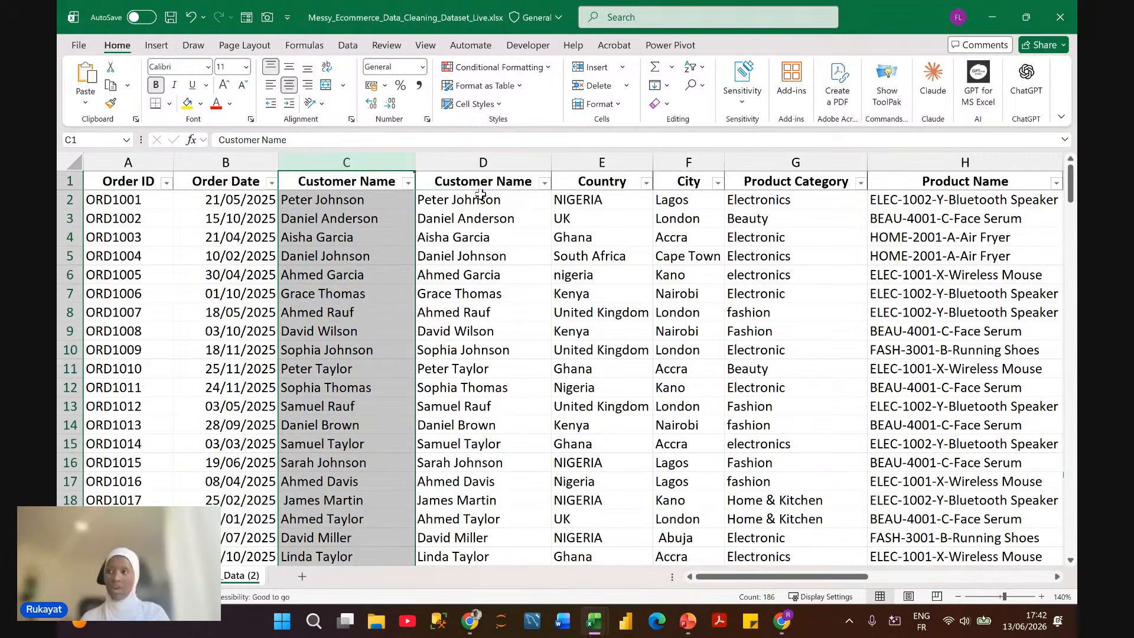
left_click(459, 205)
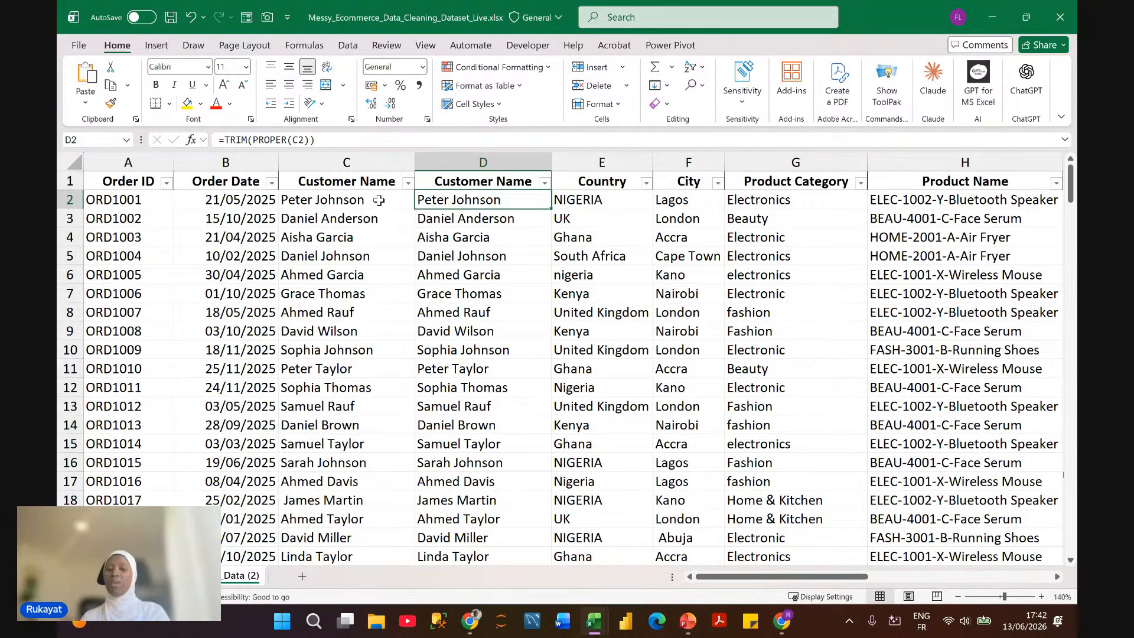
Step: Copy the cleaned Customer Name column D and paste it over itself as values only
left_click(348, 163)
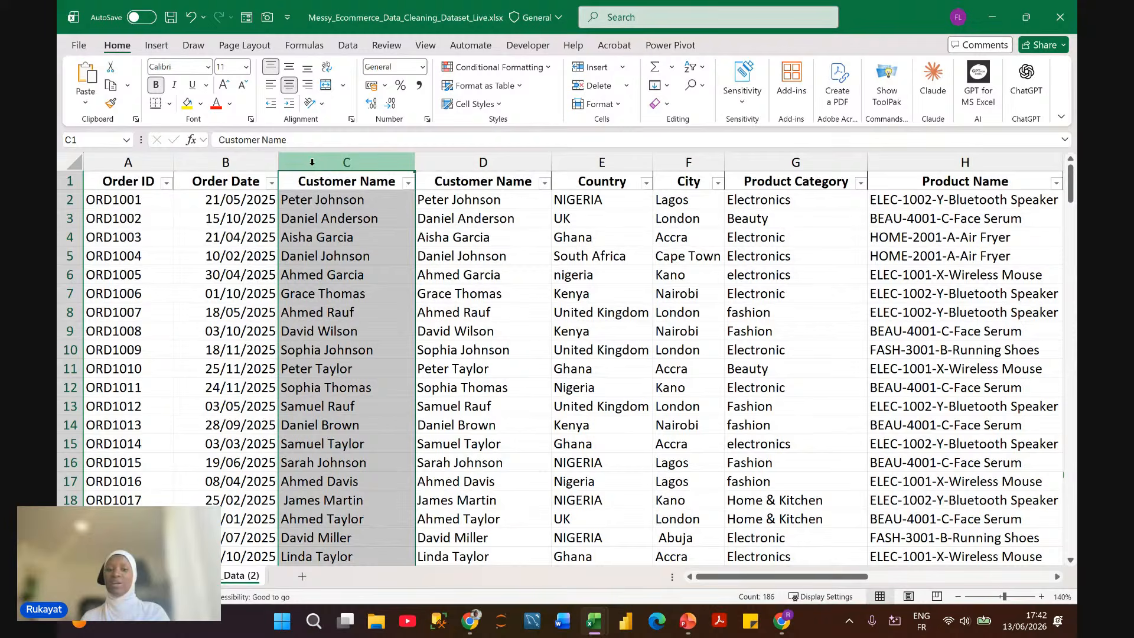
left_click(496, 162)
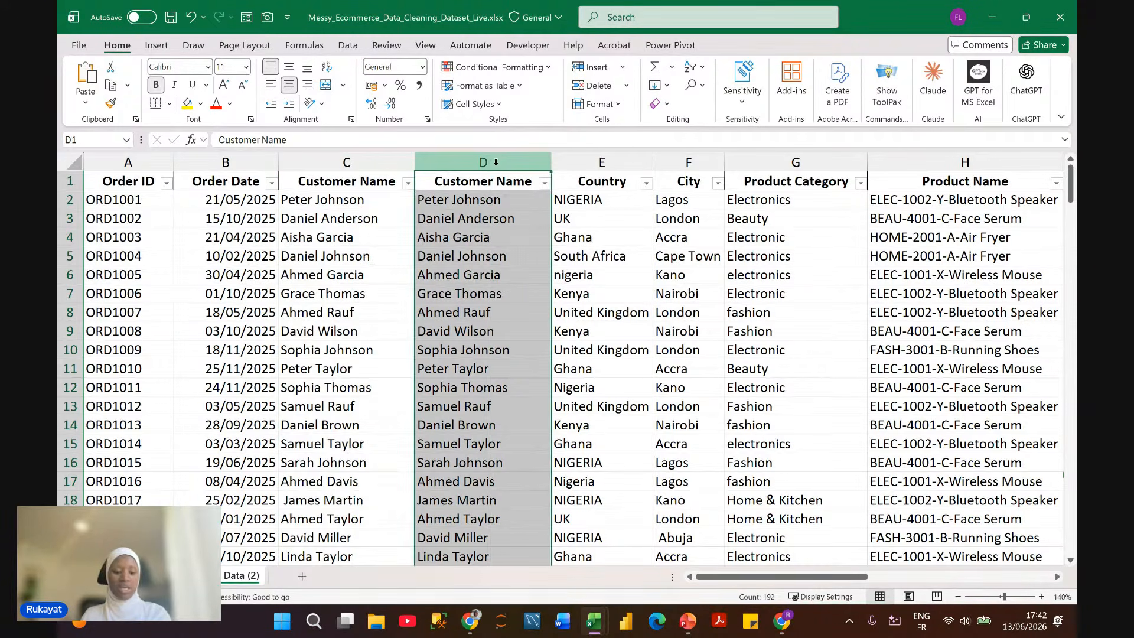
key("ctrl+c")
right_click(494, 181)
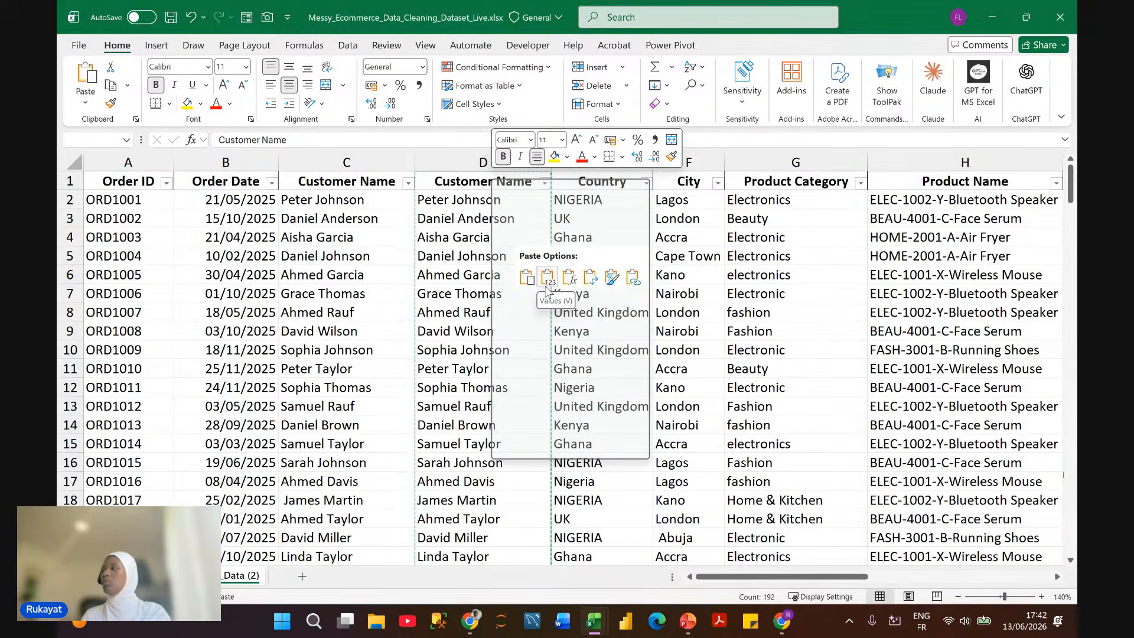
left_click(547, 289)
Step: Inspect several cells down column D to check that they hold plain text instead of formulas
left_click(485, 204)
left_click(483, 219)
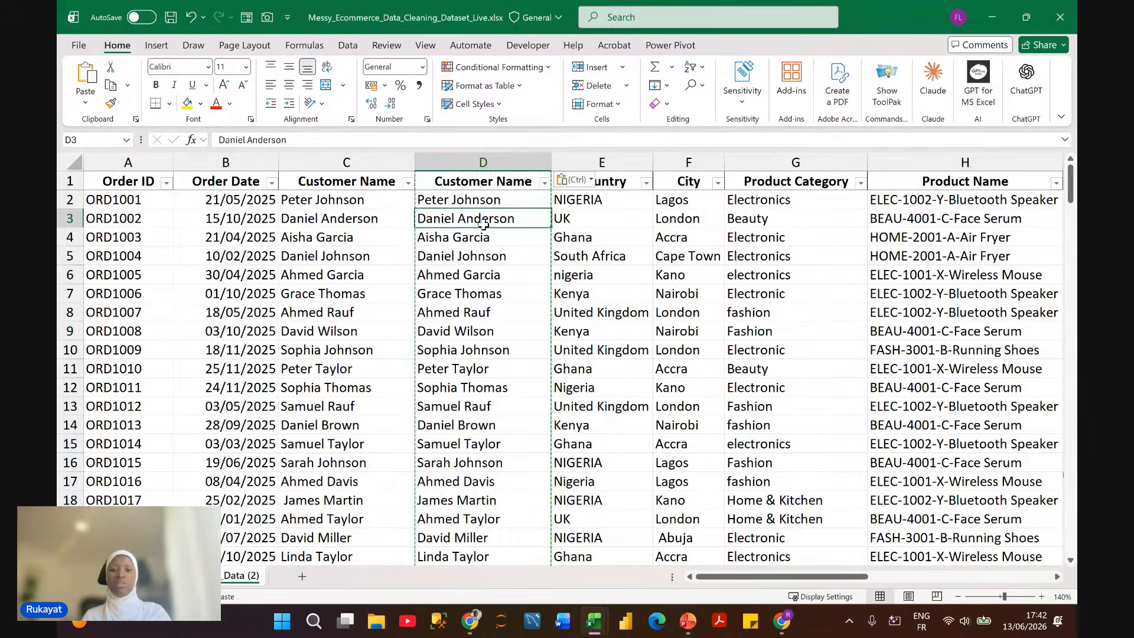
left_click(484, 260)
left_click(484, 312)
left_click(476, 350)
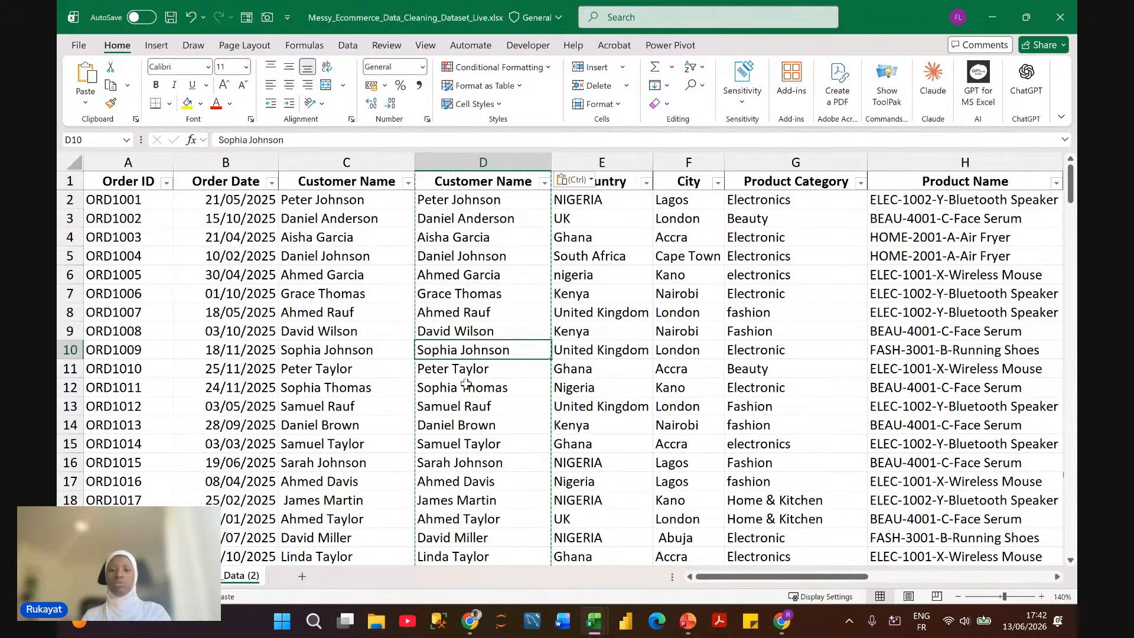
left_click(467, 390)
left_click(473, 421)
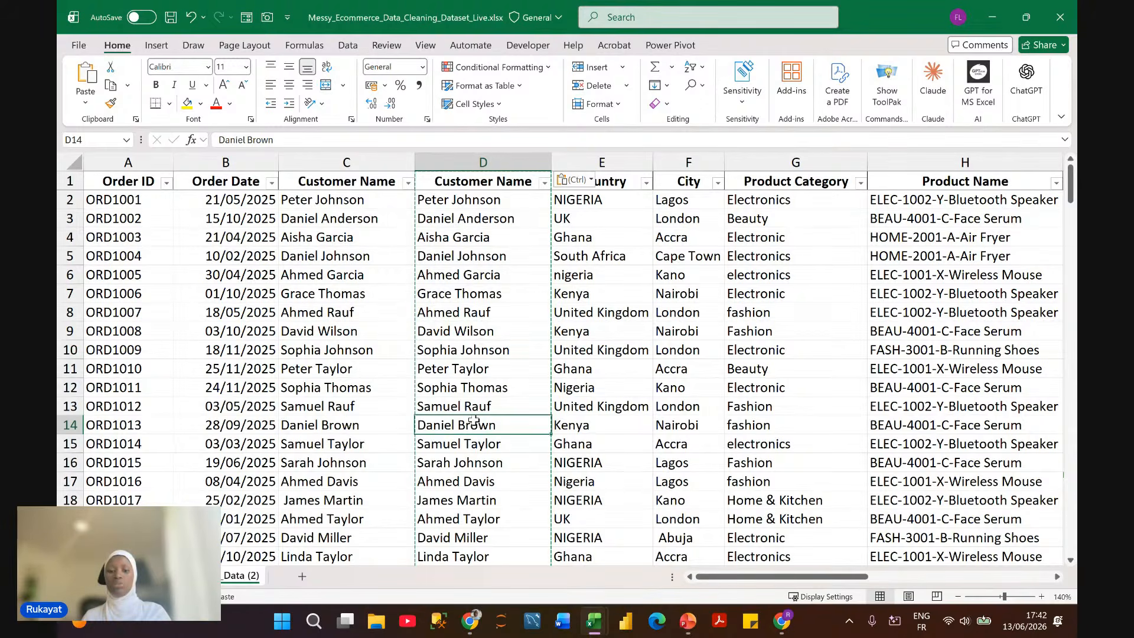
Step: Delete the original Customer Name column C, keeping only the cleaned names column
left_click(361, 162)
right_click(360, 165)
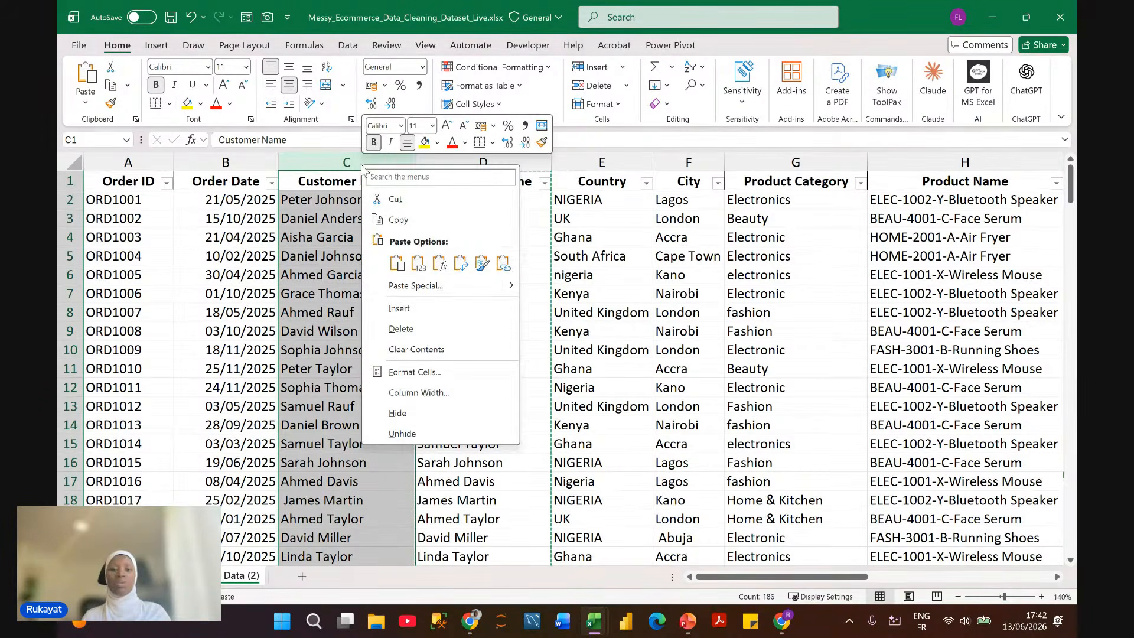
key("Escape")
key("ctrl+minus")
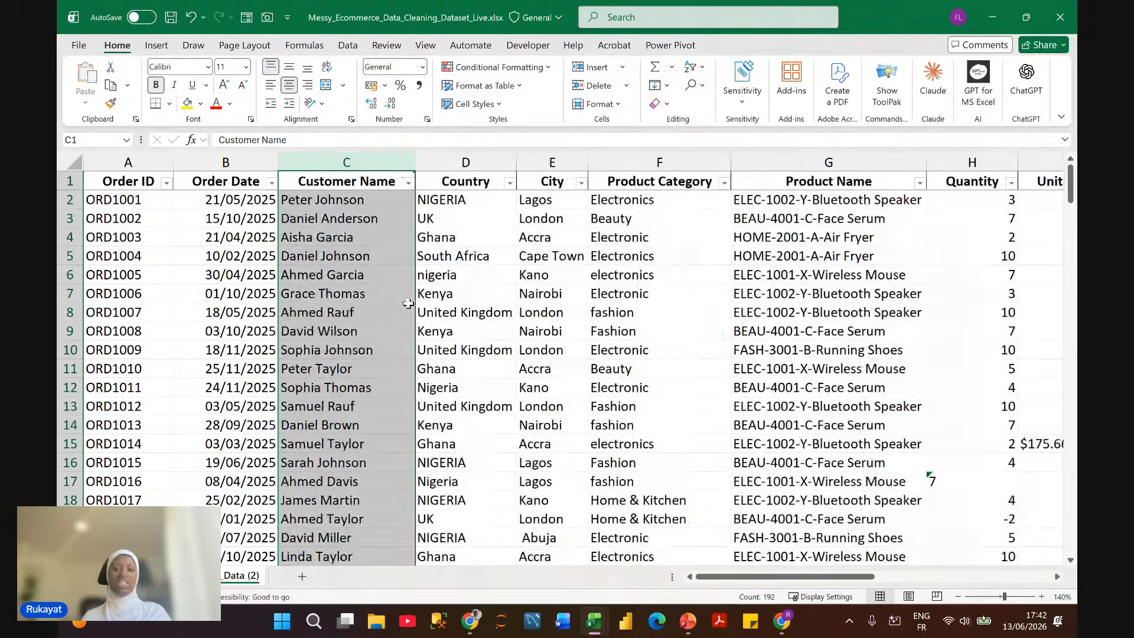
left_click(377, 195)
left_click(361, 160)
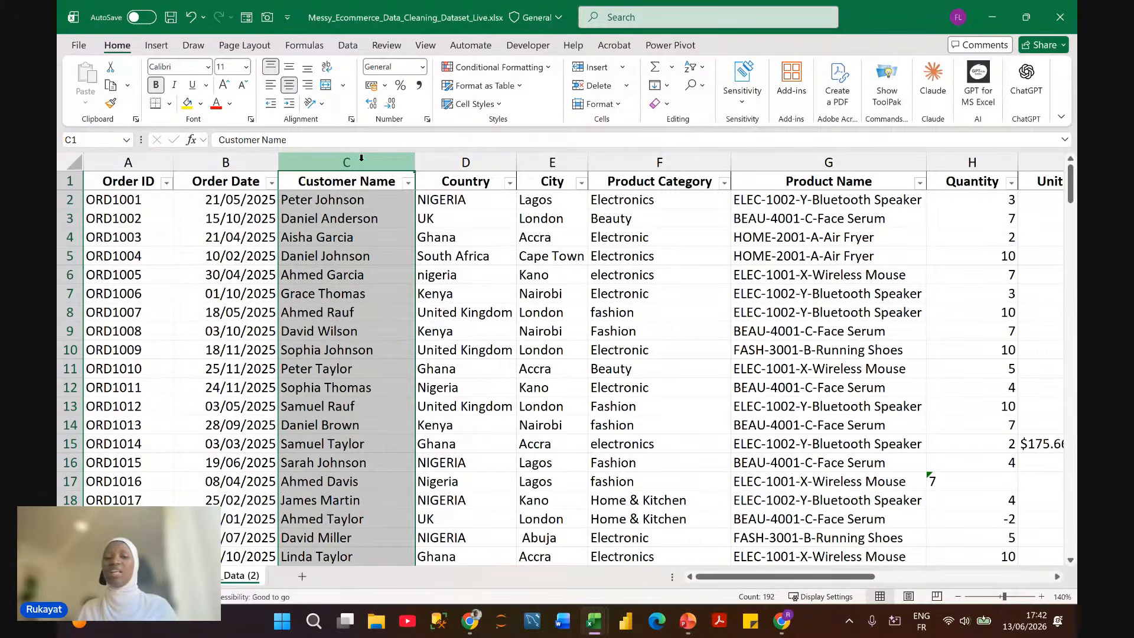
Step: Examine the Country column for inconsistent entries, comparing "UK" in D3 with "United Kingdom" in D8
left_click(442, 155)
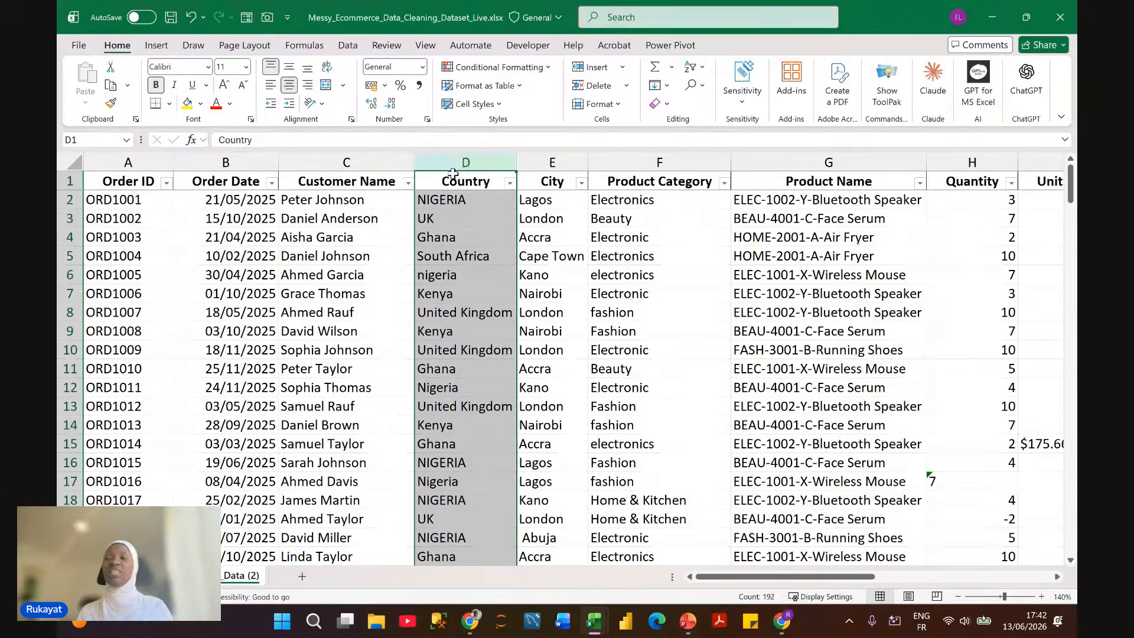
scroll(449, 183, "right", 2)
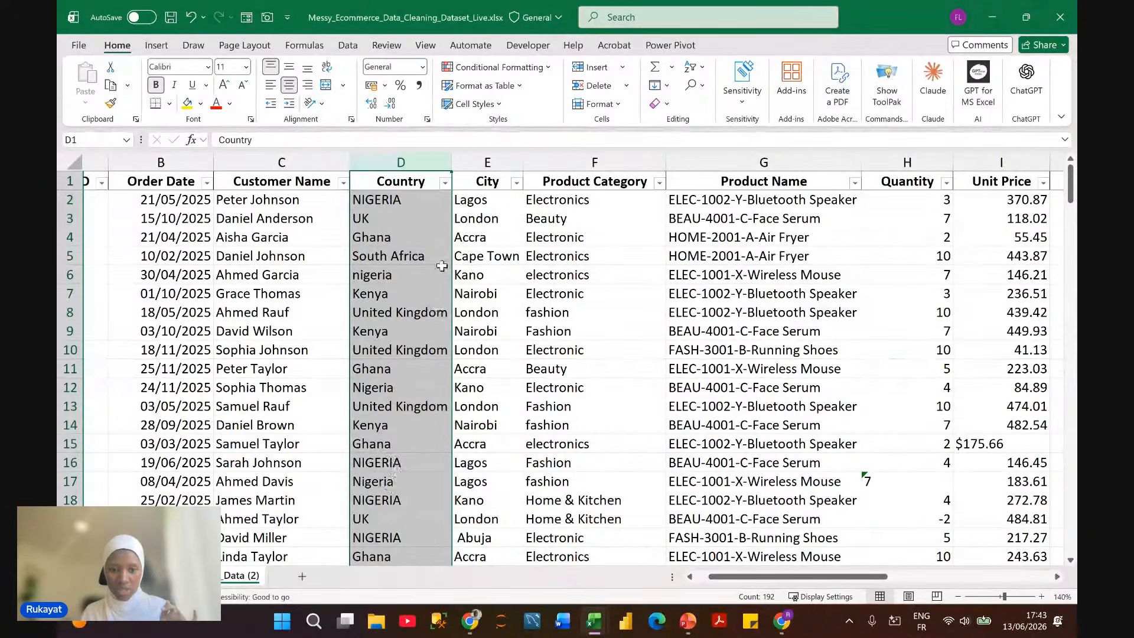
left_click(369, 218)
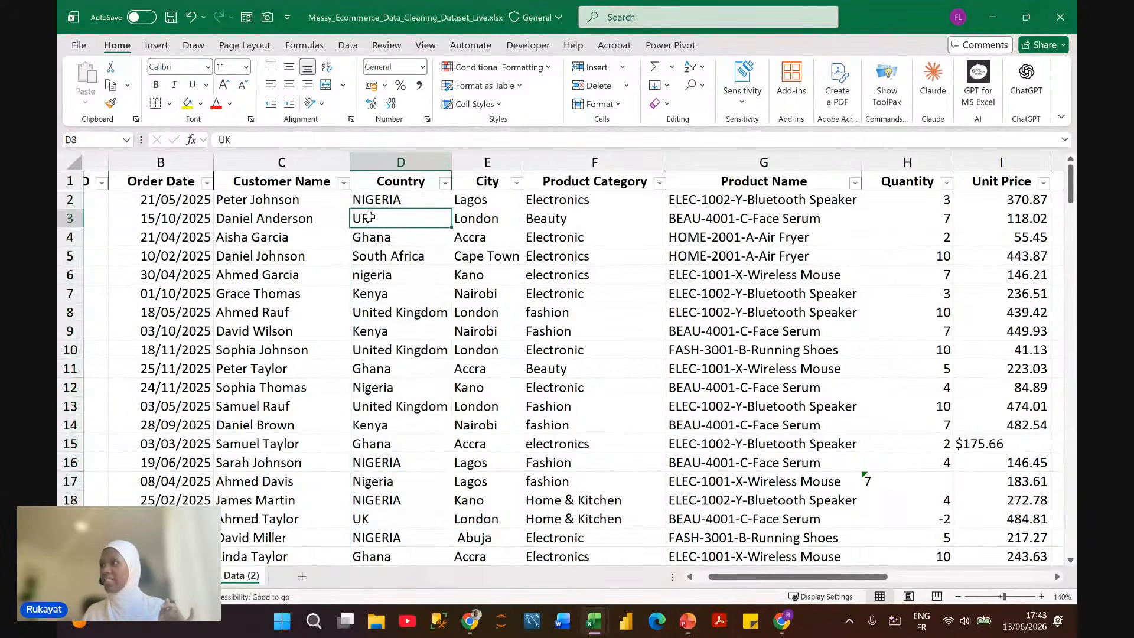
left_click(418, 319)
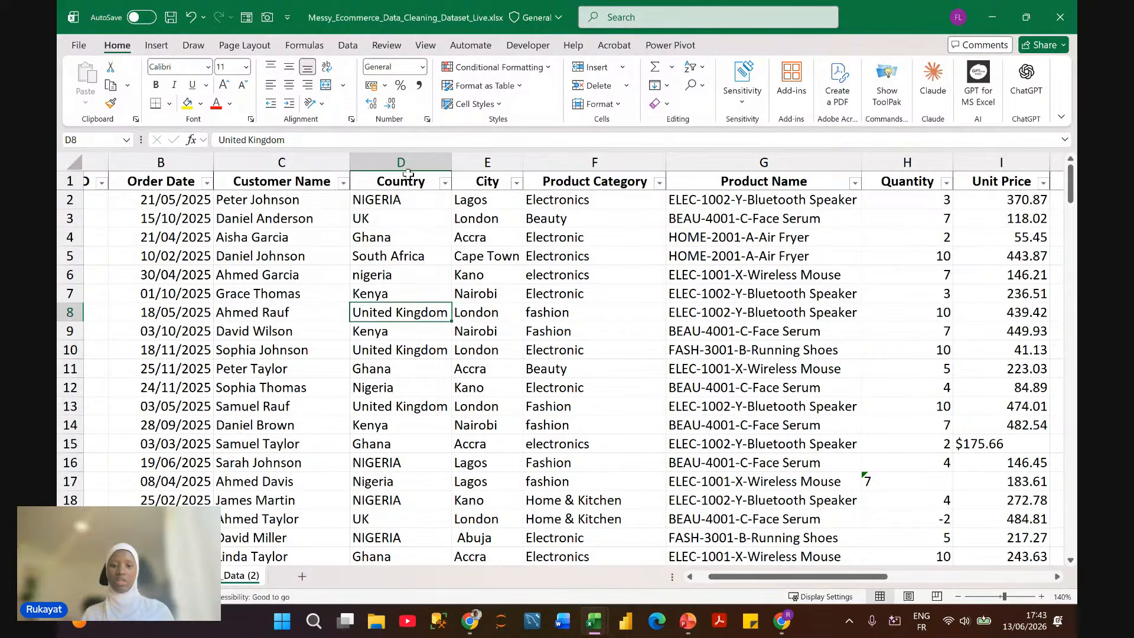
left_click(402, 156)
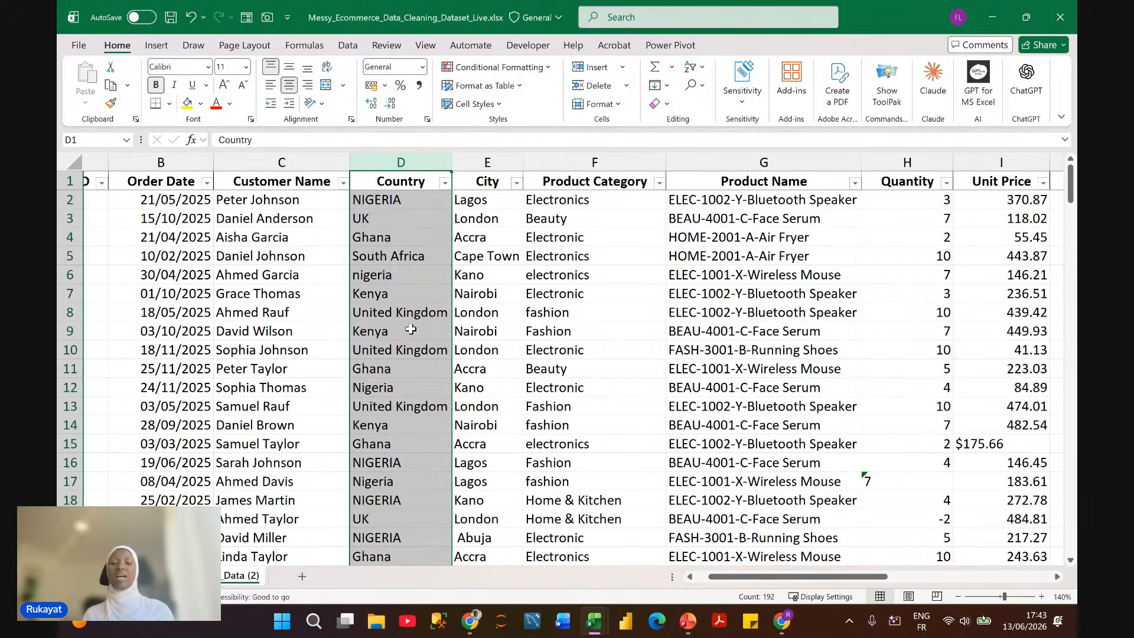
left_click(390, 221)
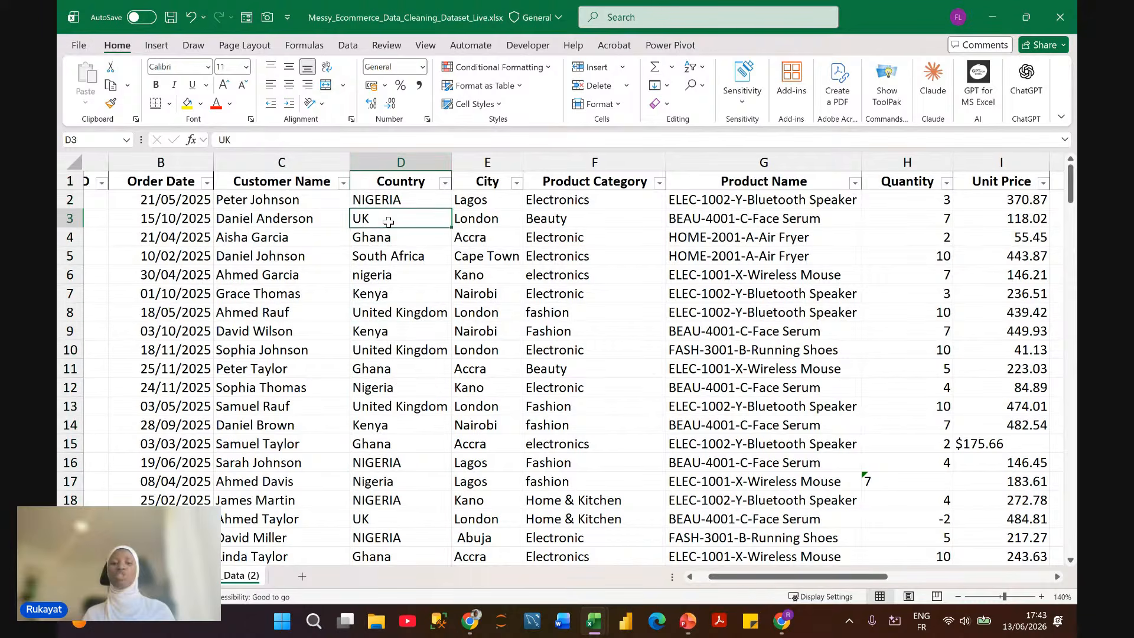
left_click(393, 312, "ctrl")
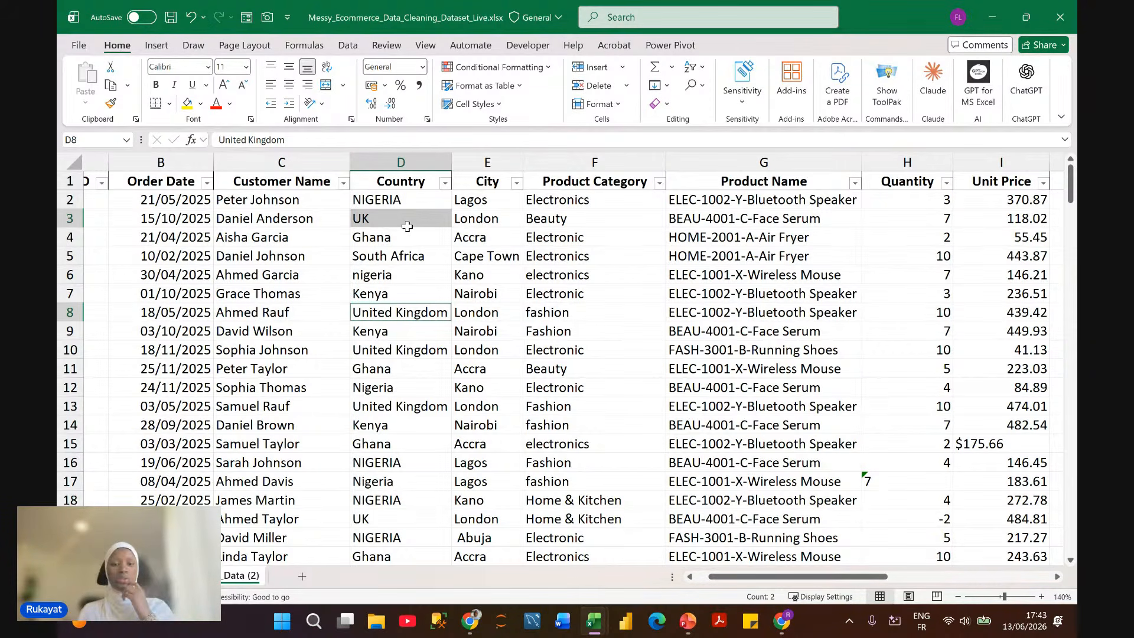
Step: Find all cells containing "UK", starting from the Country column, and view the match in D19
left_click(401, 159)
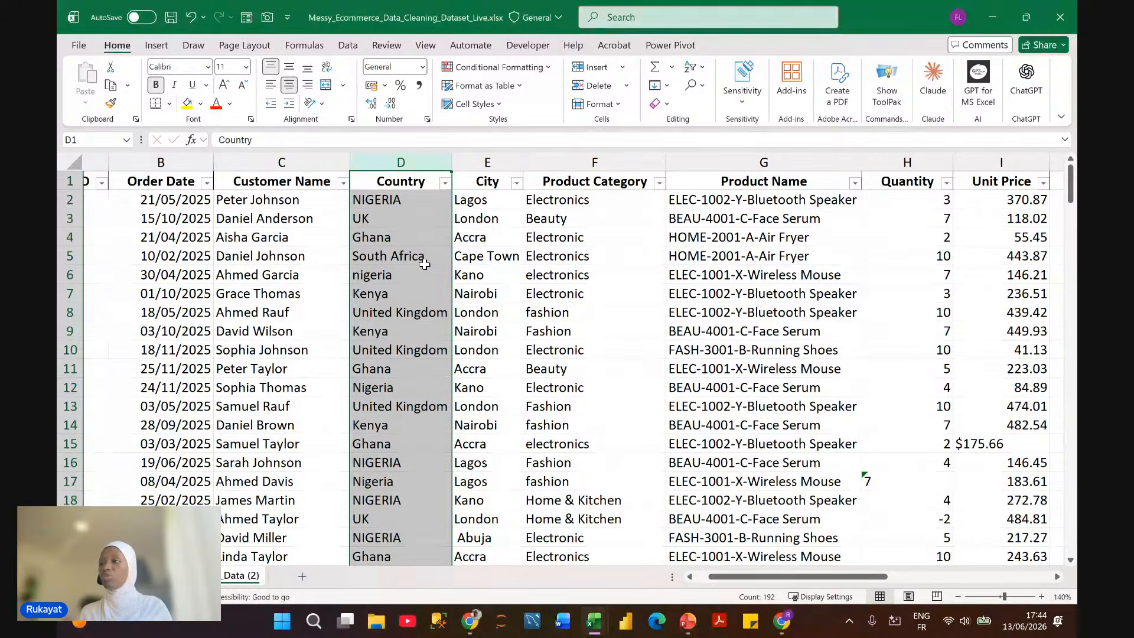
key("ctrl+f")
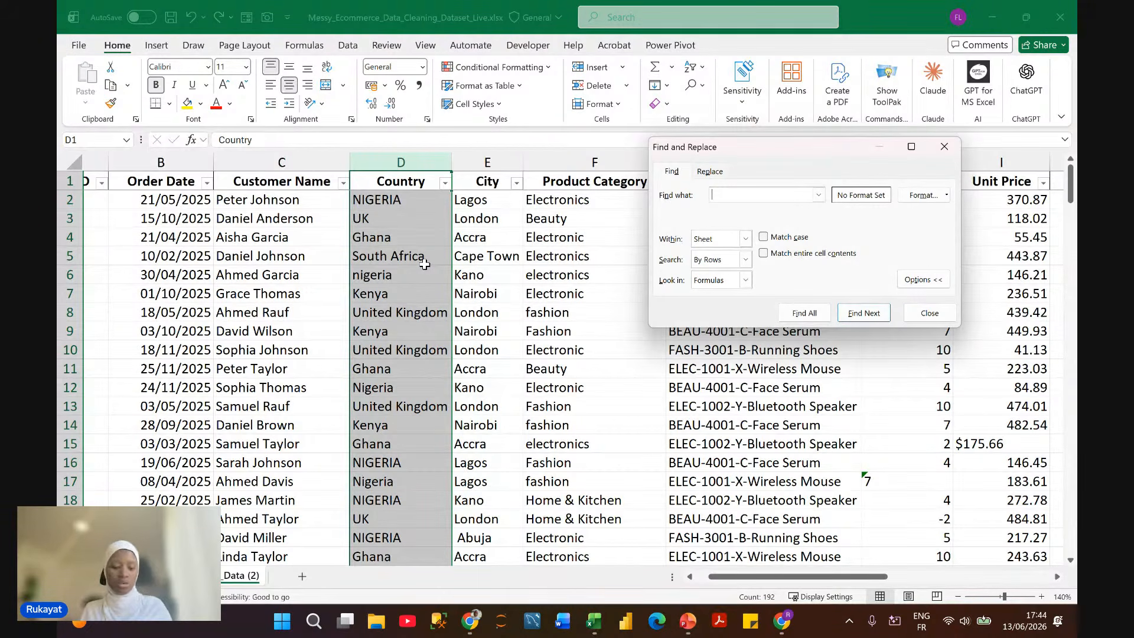
type("UK")
left_click_drag(717, 153, 592, 172)
left_click(684, 333)
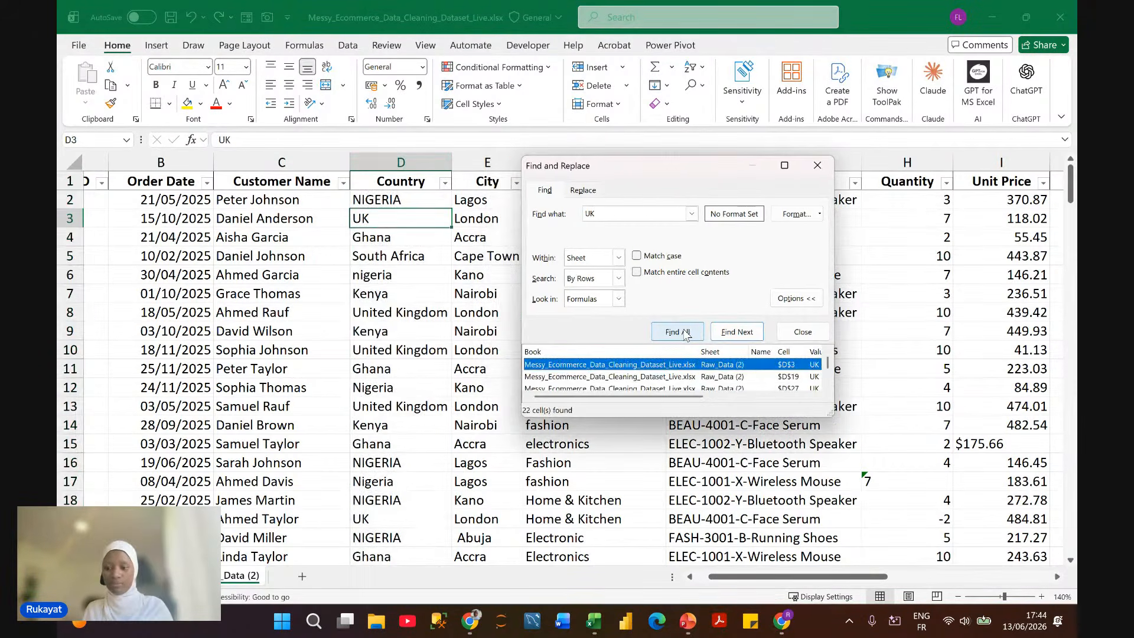
left_click(723, 378)
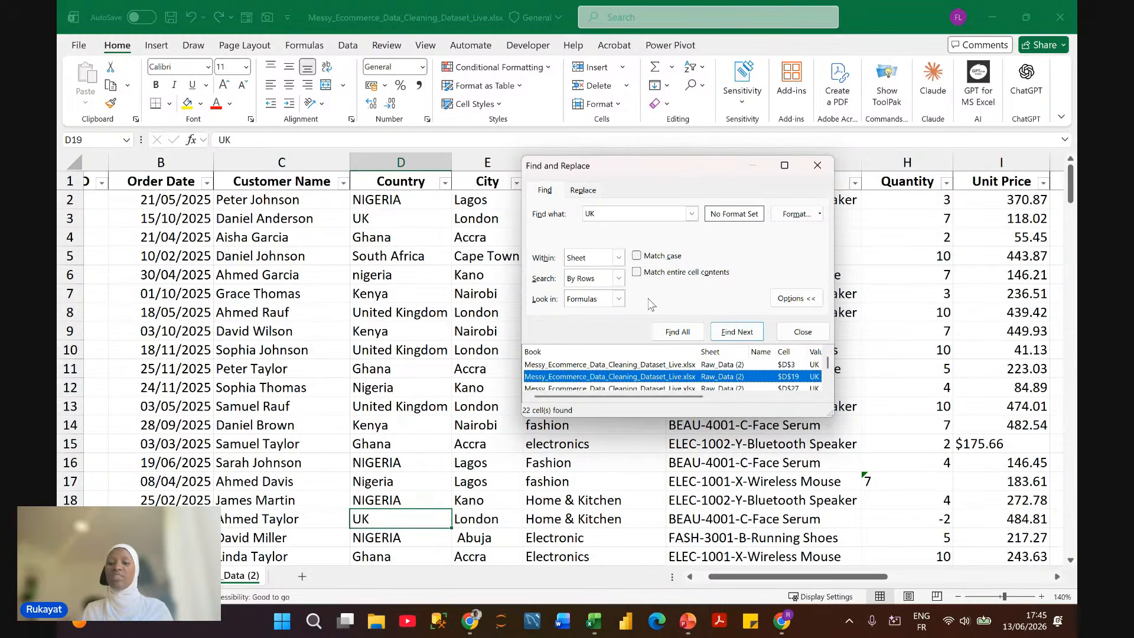
left_click(816, 166)
Step: Replace all occurrences of "UK" with "United Kingdom" in the Country column and check its list of distinct values
left_click(432, 152)
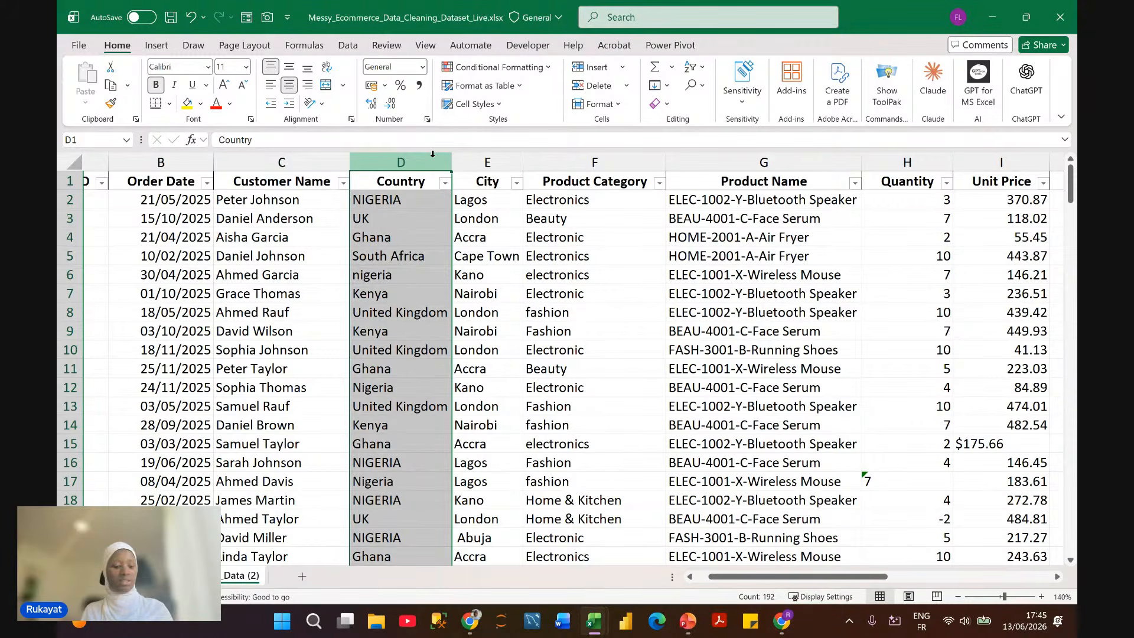
key("ctrl+h")
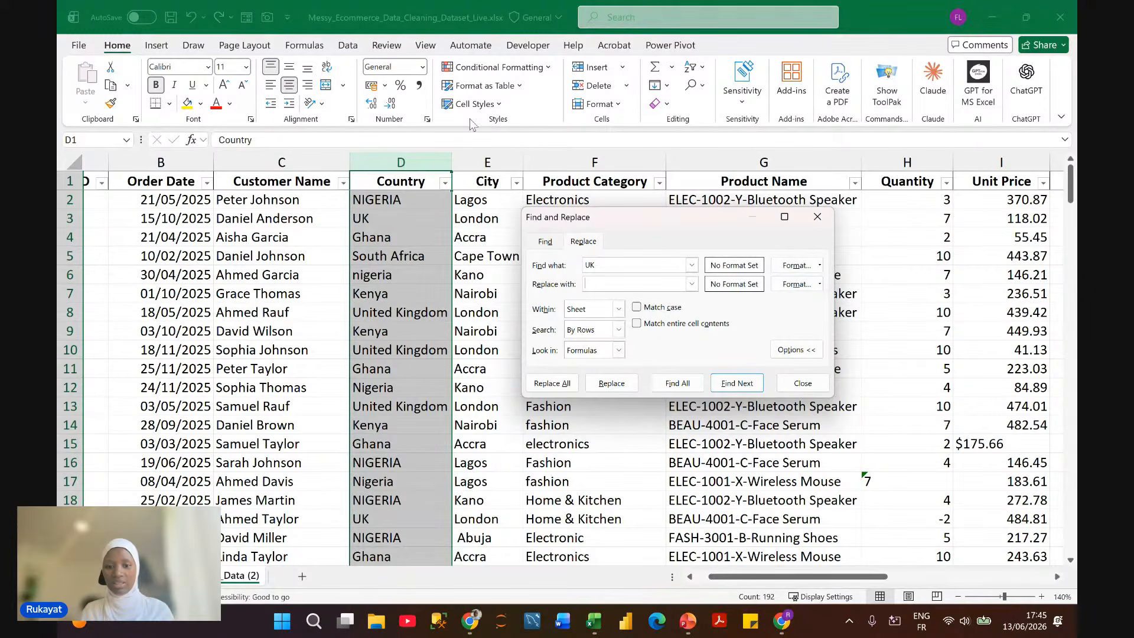
left_click_drag(609, 221, 553, 214)
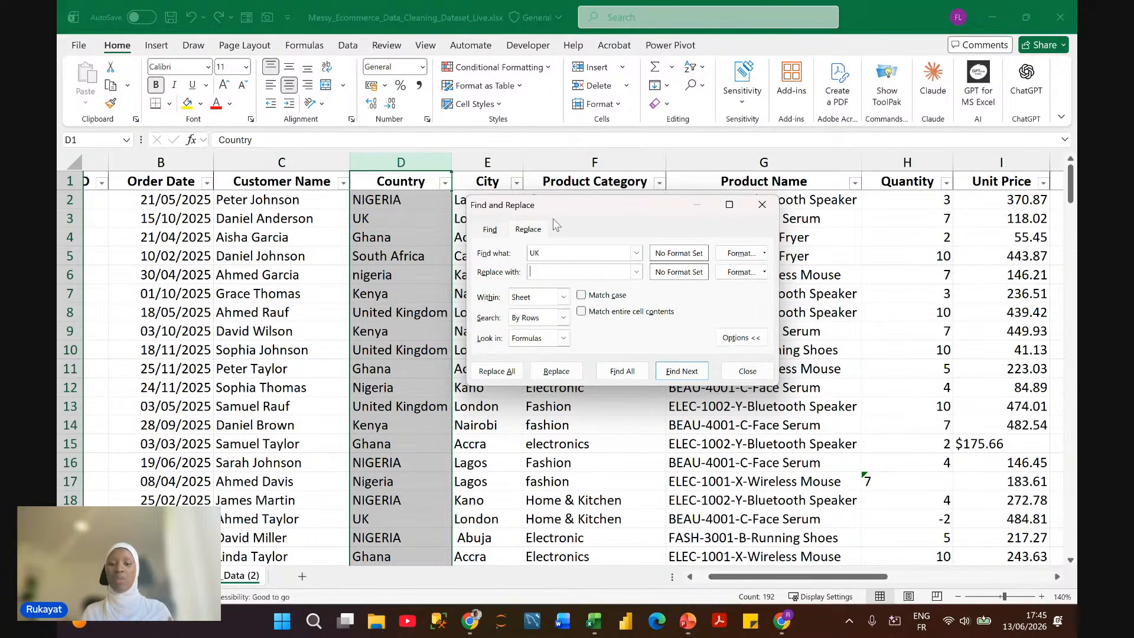
left_click_drag(548, 207, 544, 149)
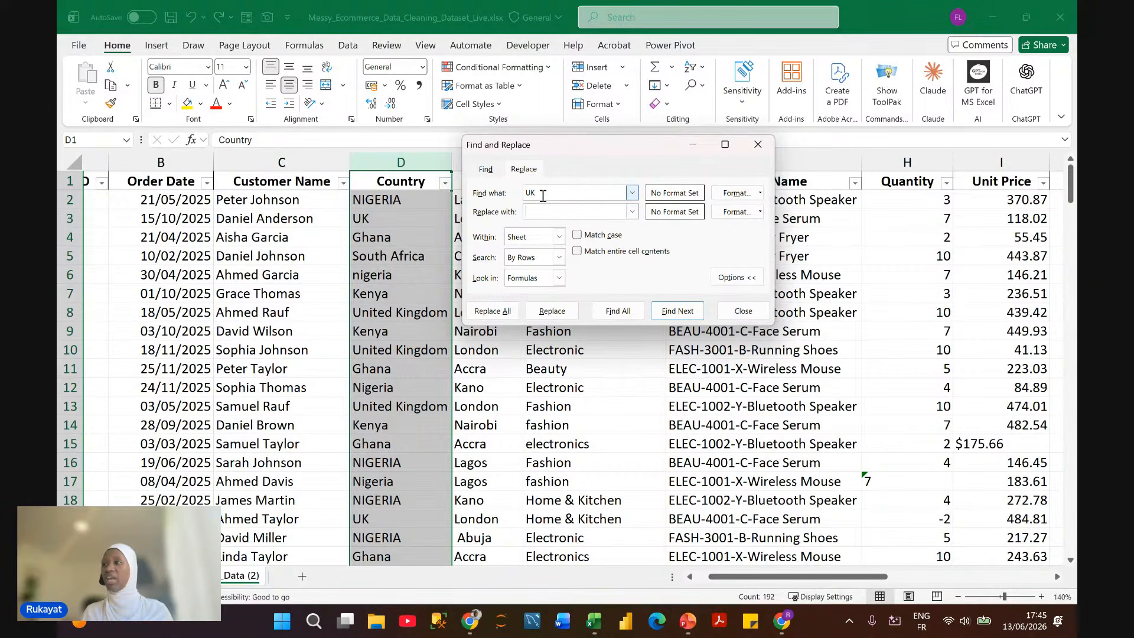
type("Un")
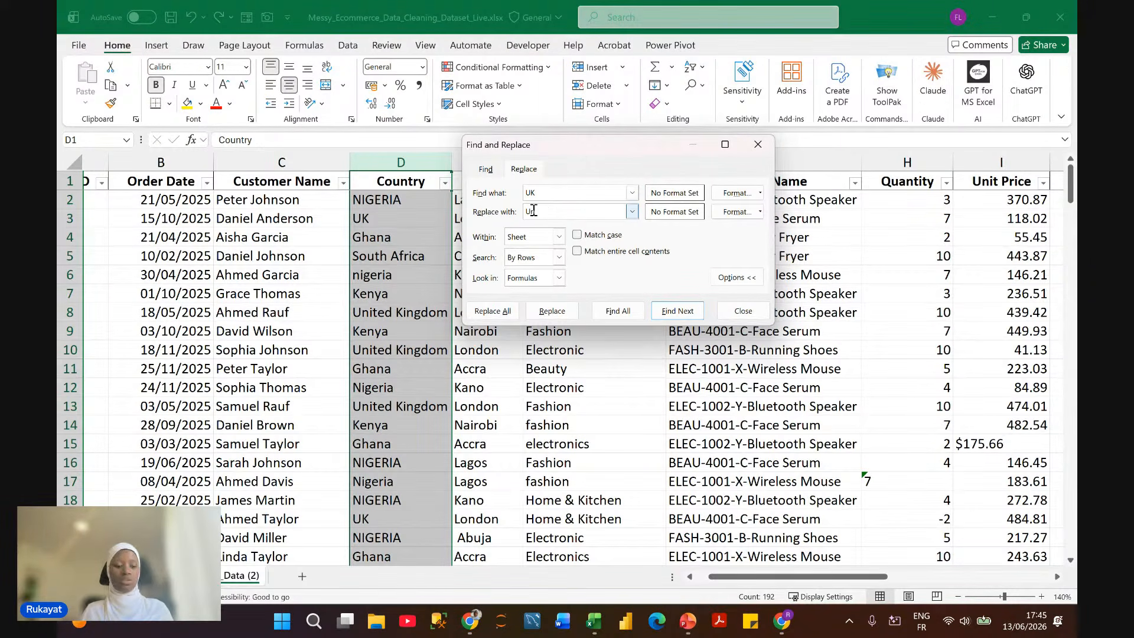
type("ited Kig")
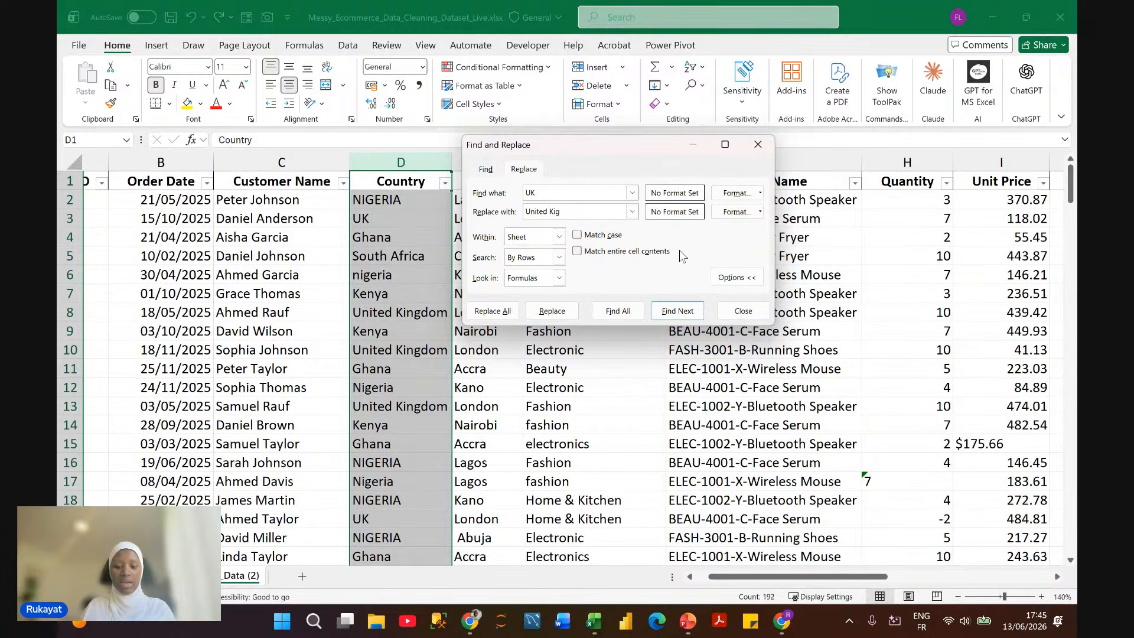
key("BackSpace")
type("ngdom")
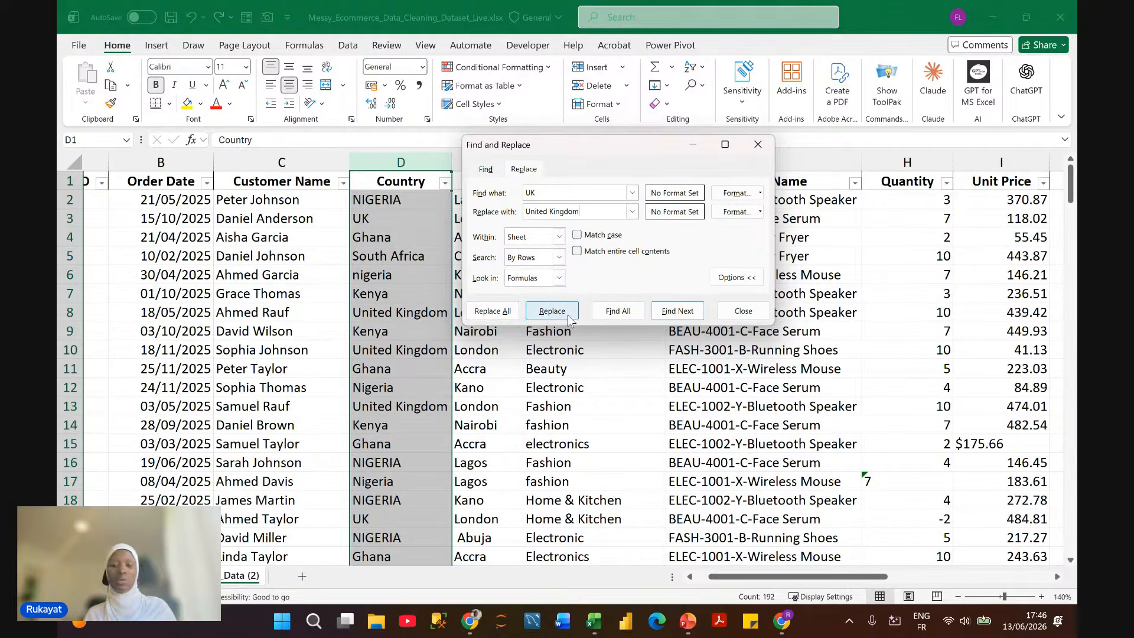
left_click(510, 313)
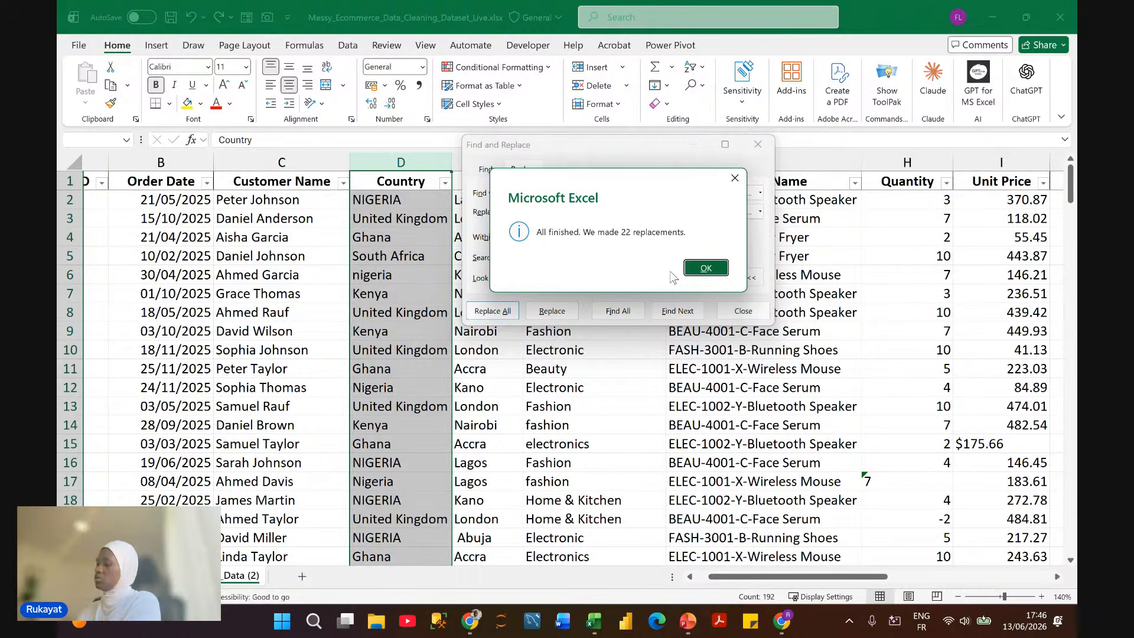
left_click(706, 268)
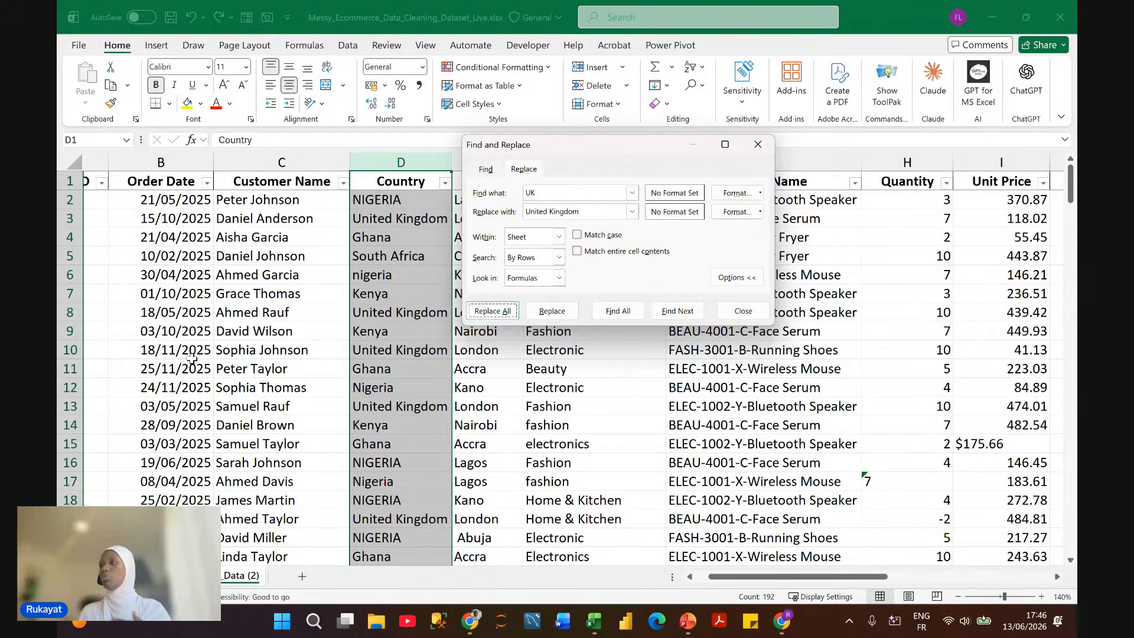
left_click(738, 313)
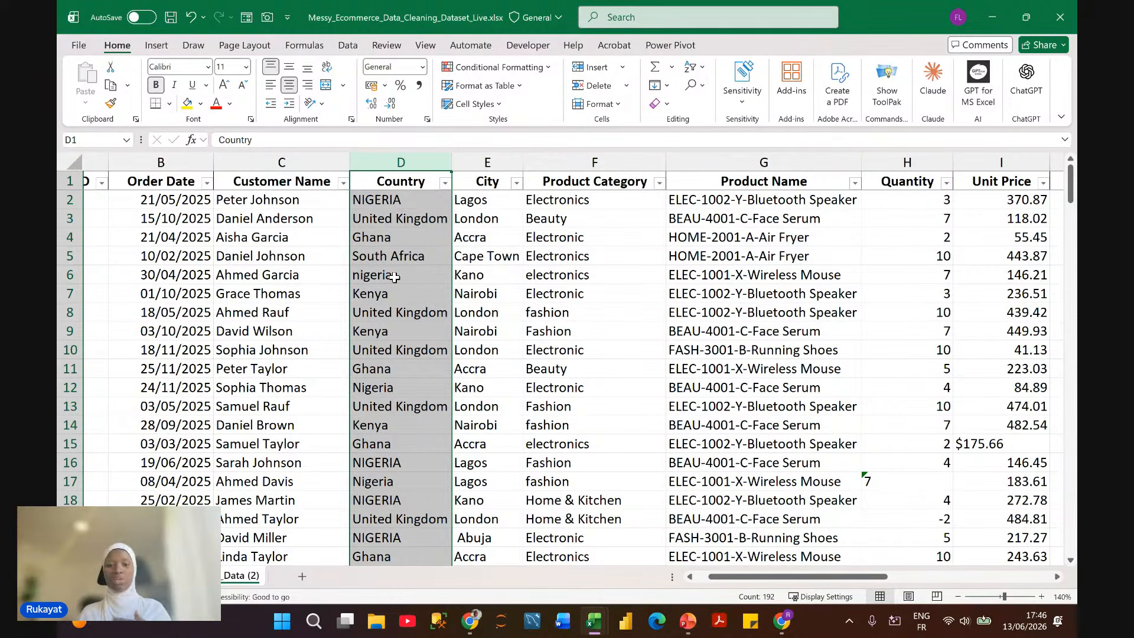
left_click(445, 183)
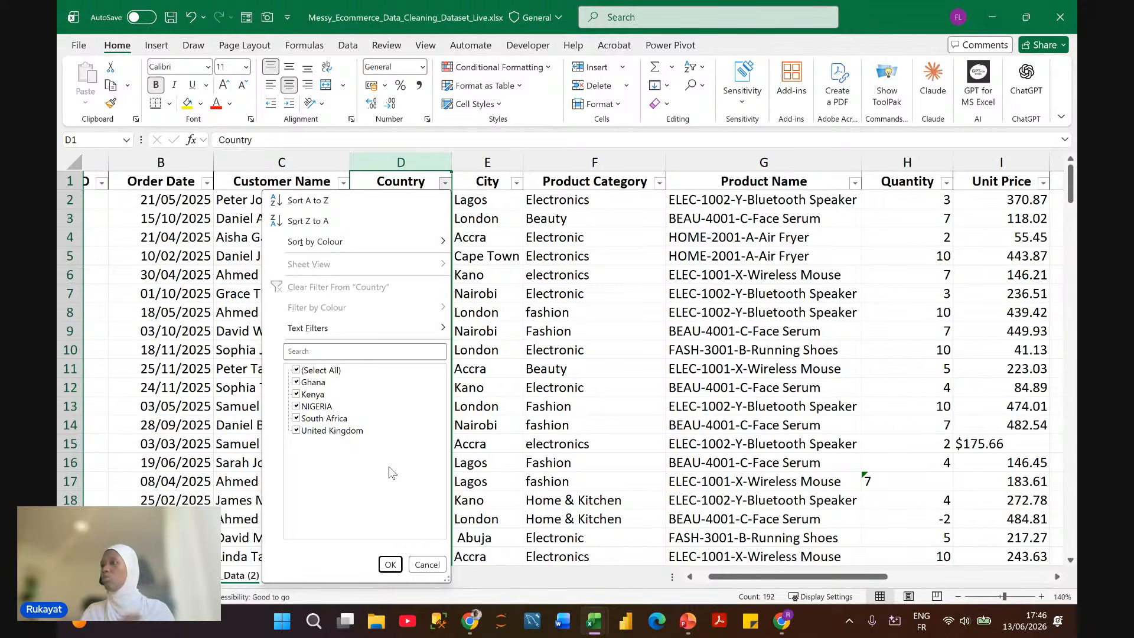
left_click(427, 564)
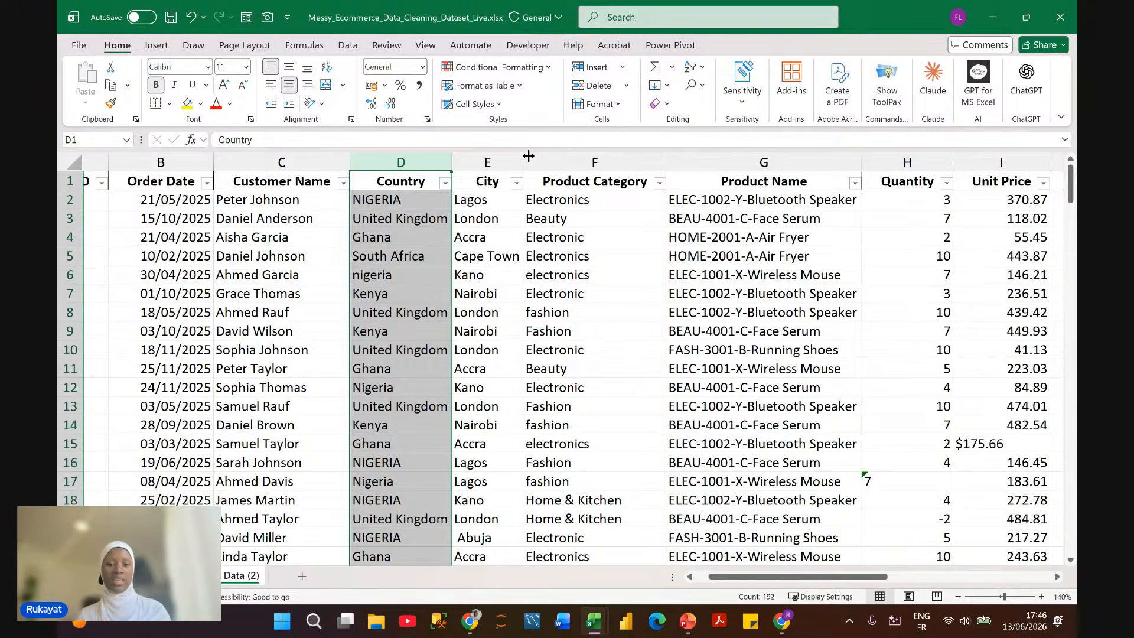
Step: Insert a blank column between Country and City and select cell E2 in it
left_click(501, 161)
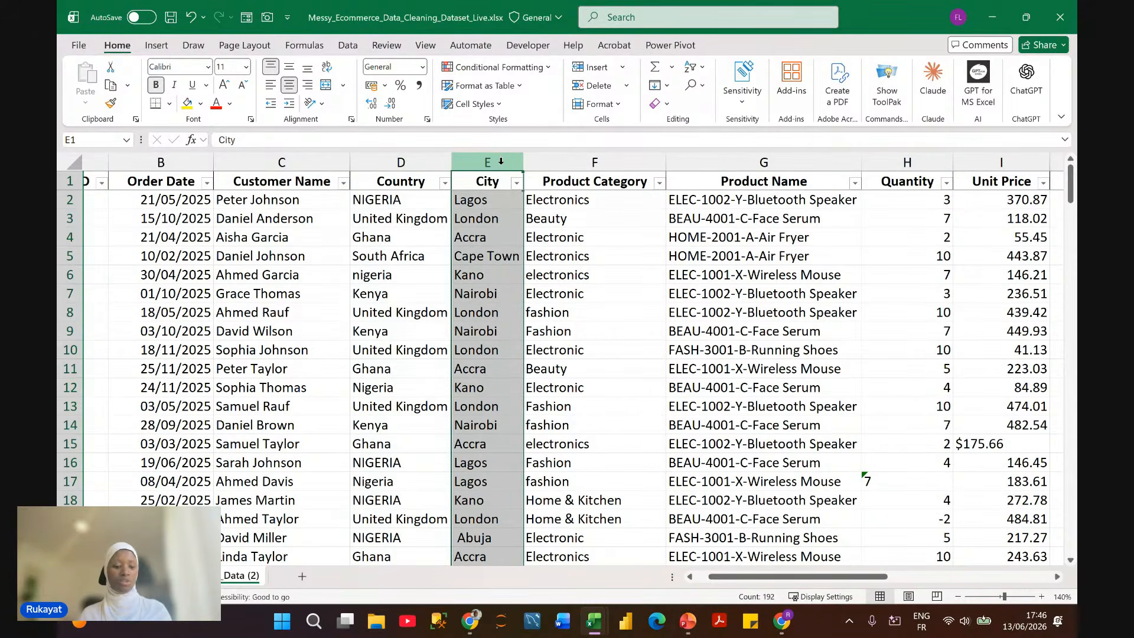
key("ctrl+shift+plus")
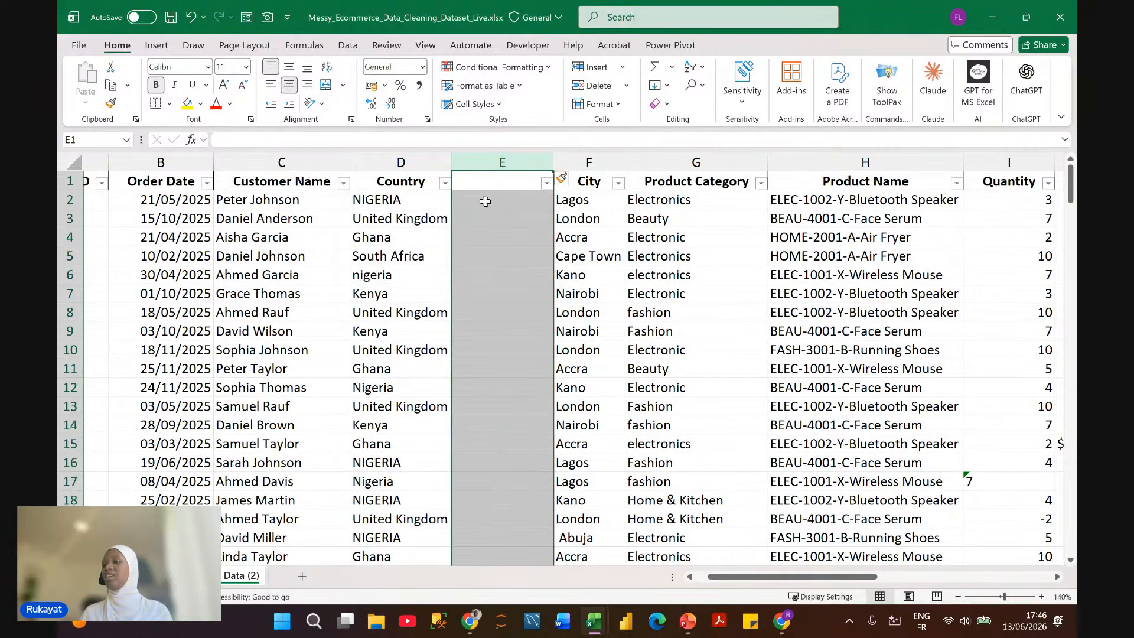
left_click(485, 201)
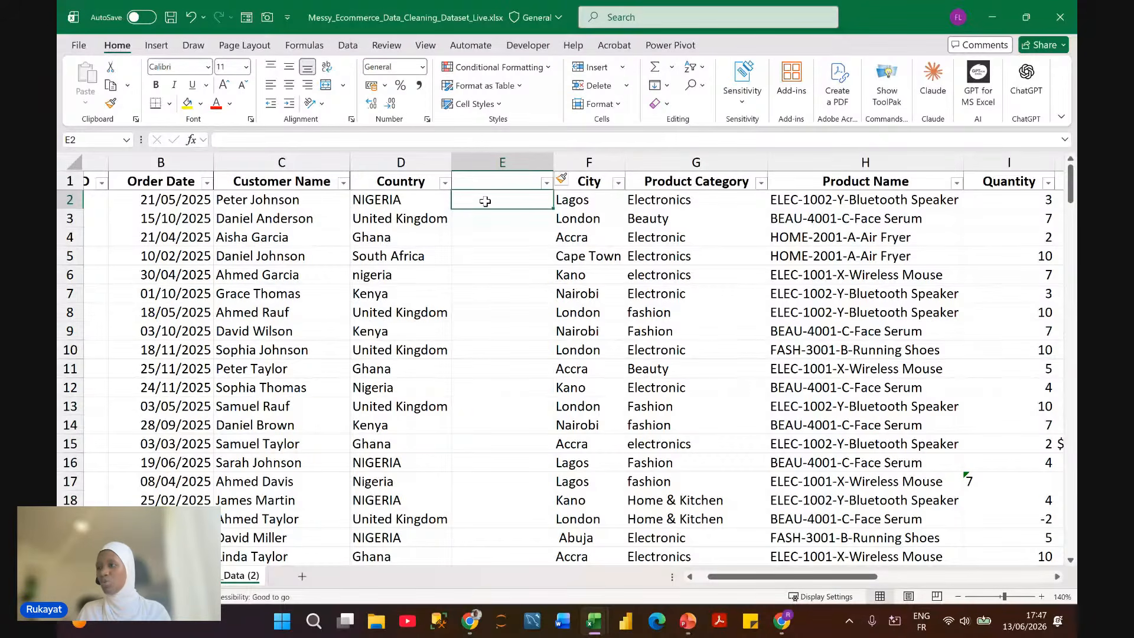
Step: Enter "Nigeria" in E2 and "United Kingdom" in E3, and accept the Flash Fill suggestions for the rest of the column
left_click(396, 203)
left_click(482, 199)
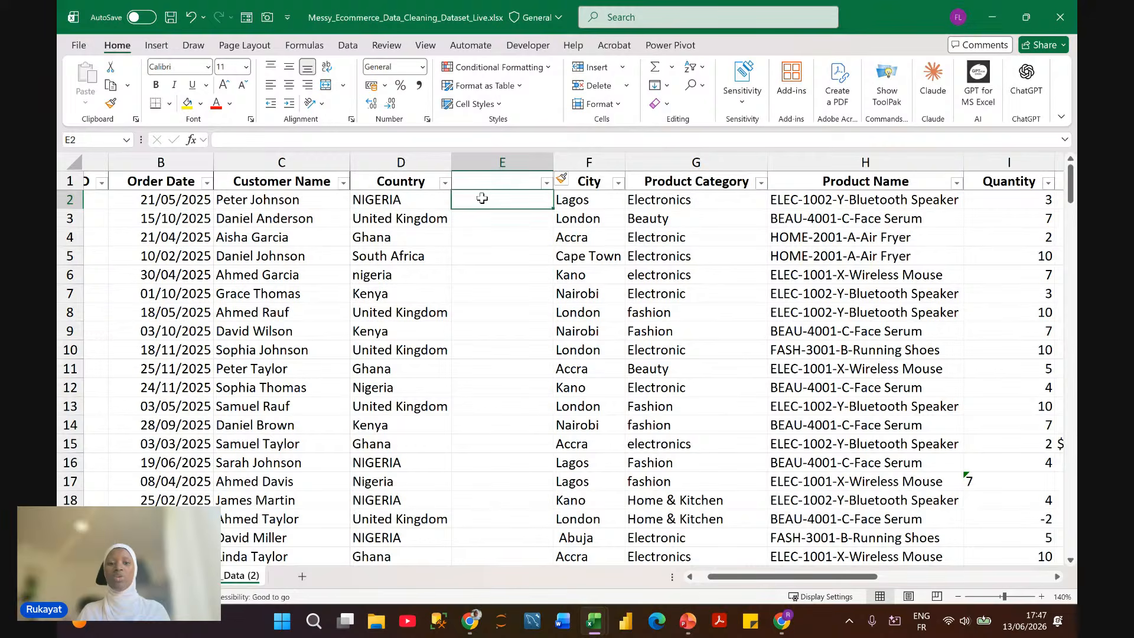
type("Nigeria")
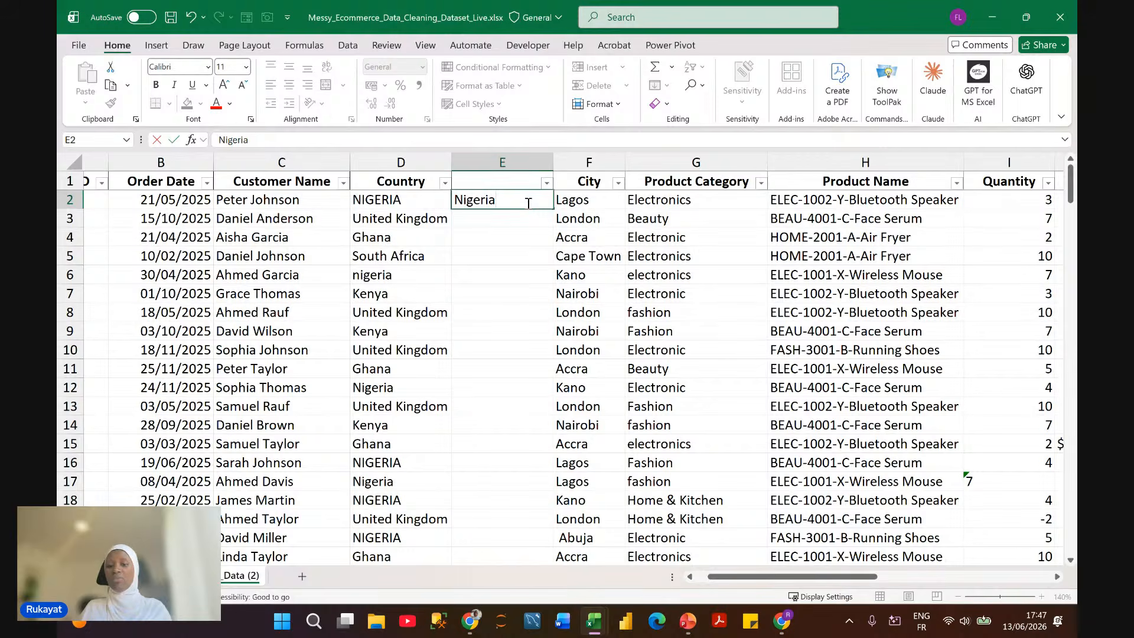
key("Return")
type("United Kingdom")
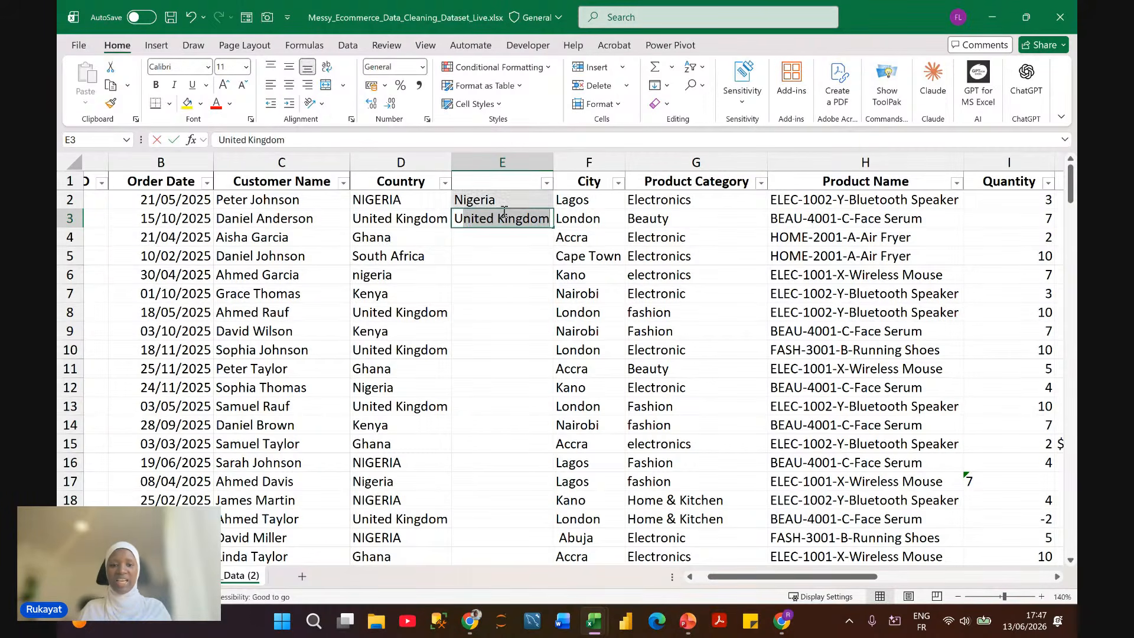
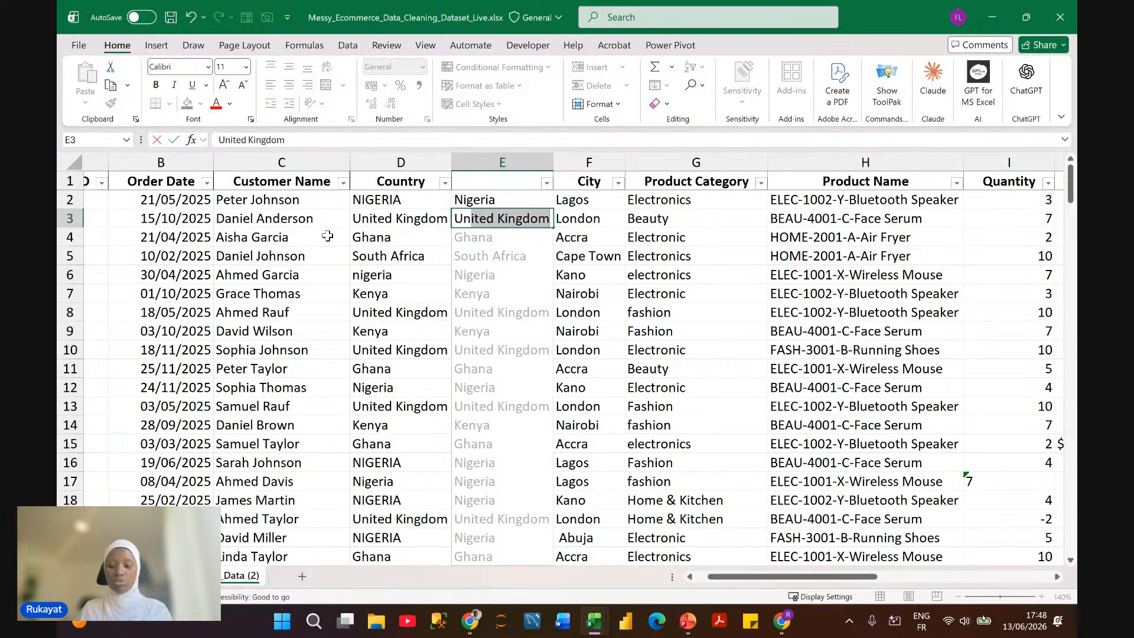
key("Return")
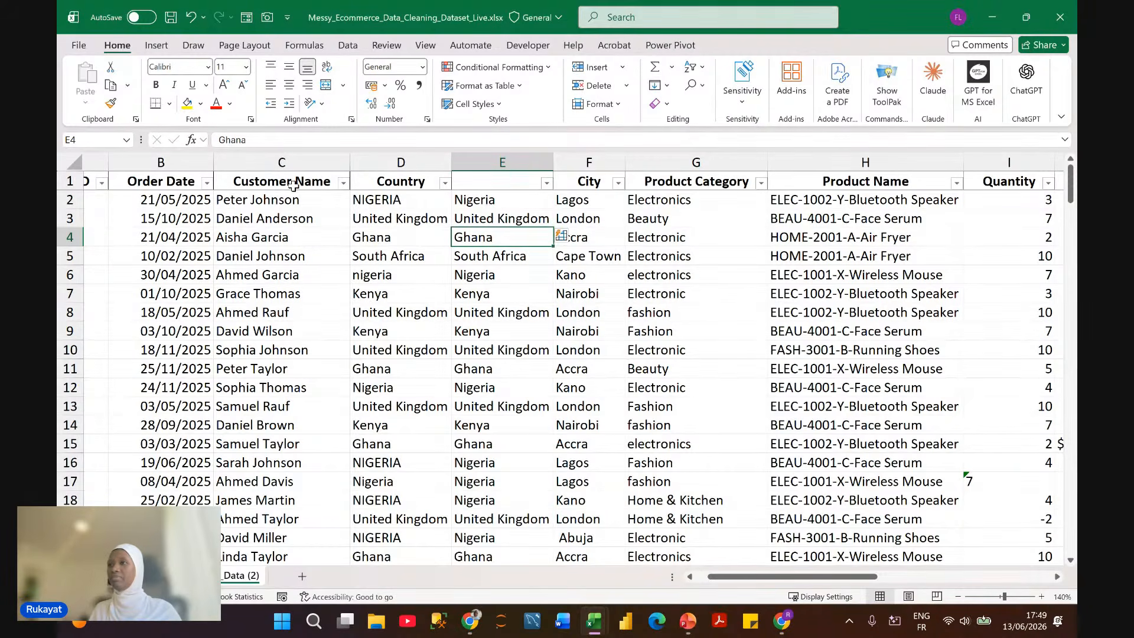
Step: Enter "Country" as the header of the new column in cell E1
left_click(481, 182)
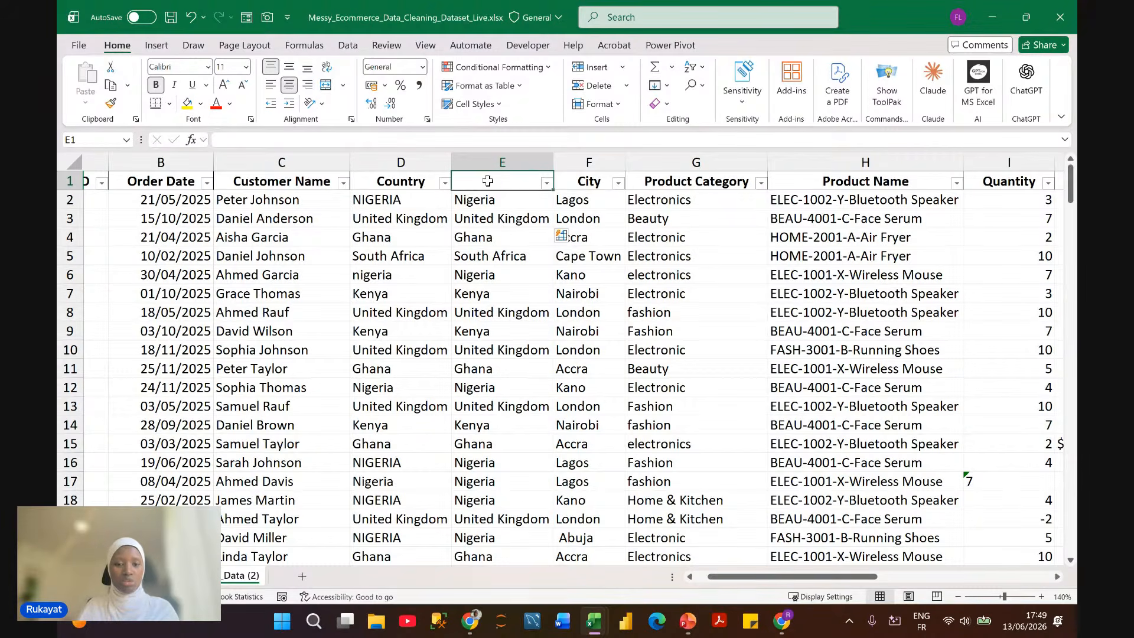
type("Country")
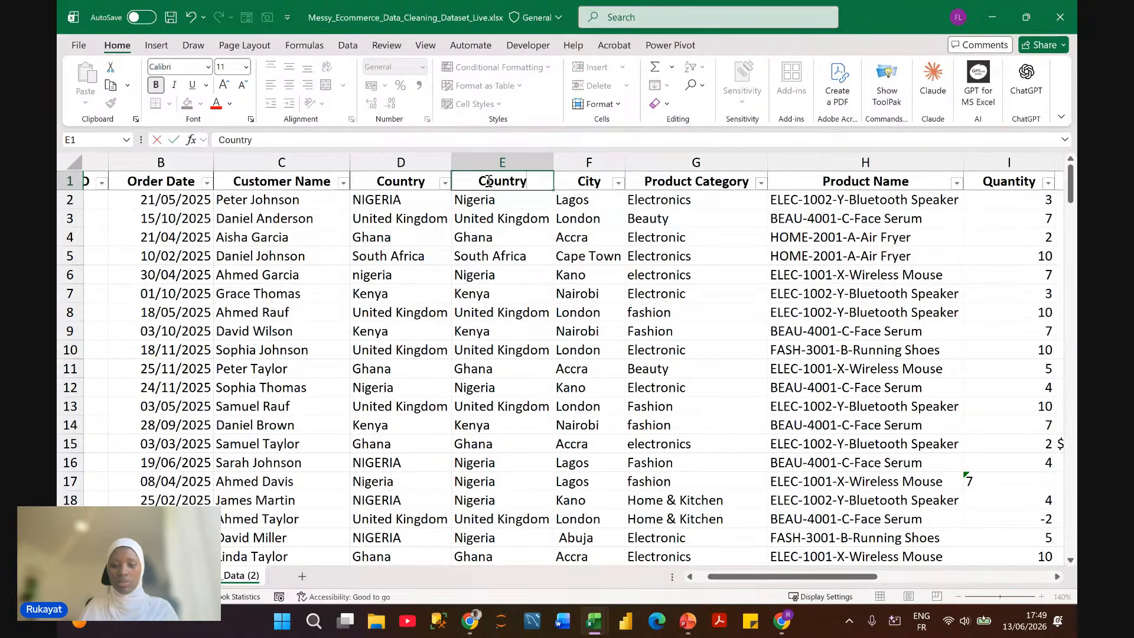
key("Return")
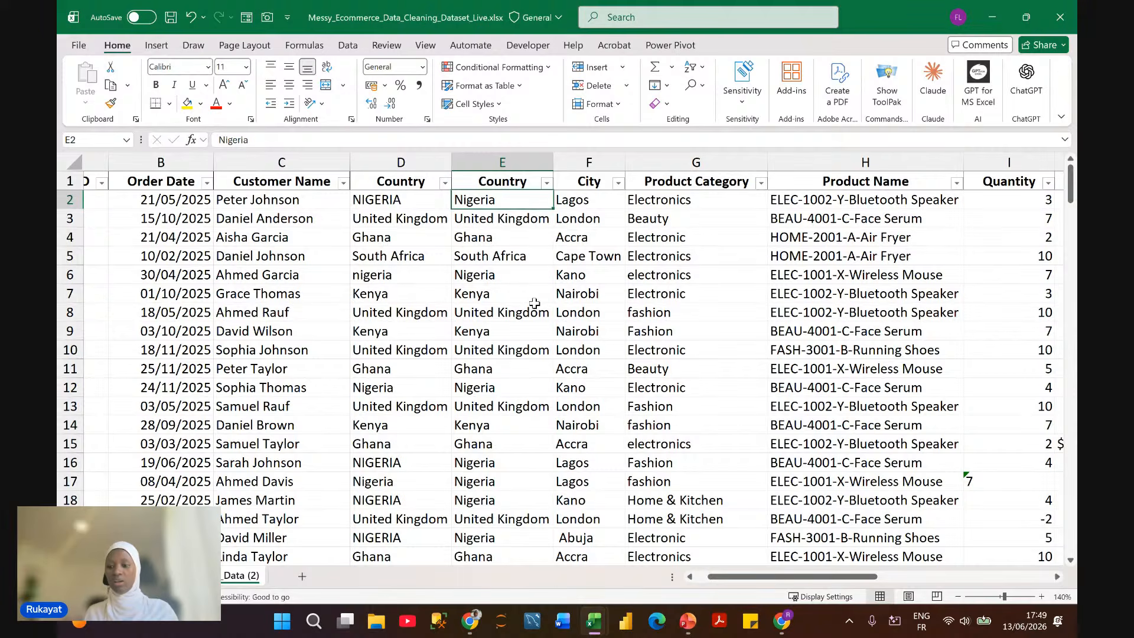
Step: Delete the original Country column D, keeping the standardised column beside it
left_click(512, 161)
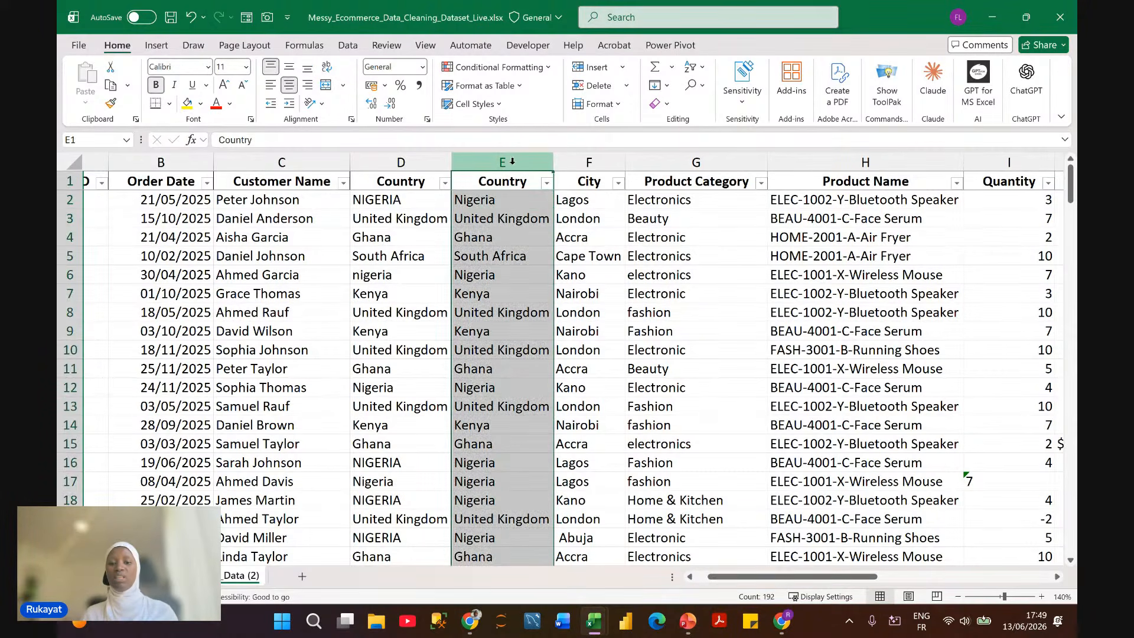
left_click(415, 160)
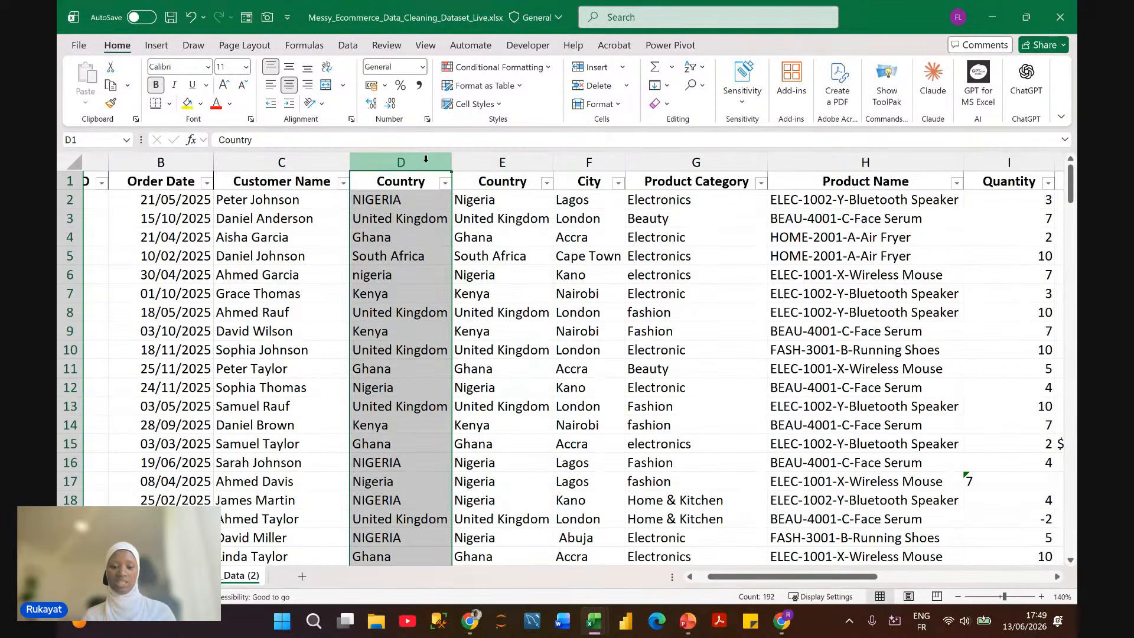
right_click(425, 160)
left_click(469, 326)
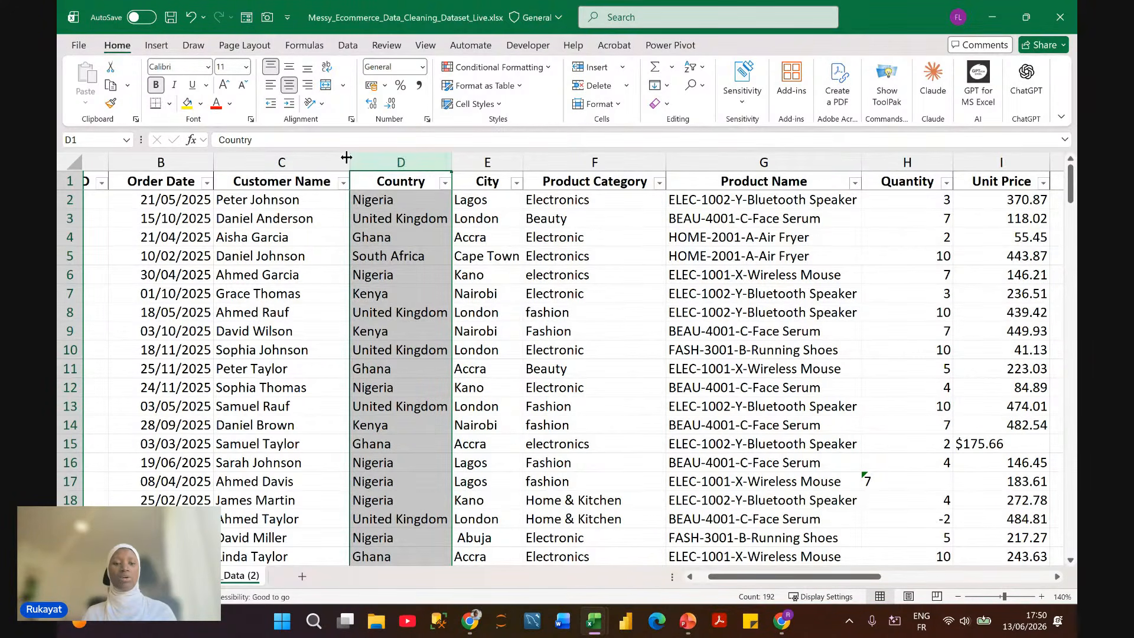
Step: Check the City column's list of distinct values and examine the spacing of the city entry in row 20
left_click(322, 157)
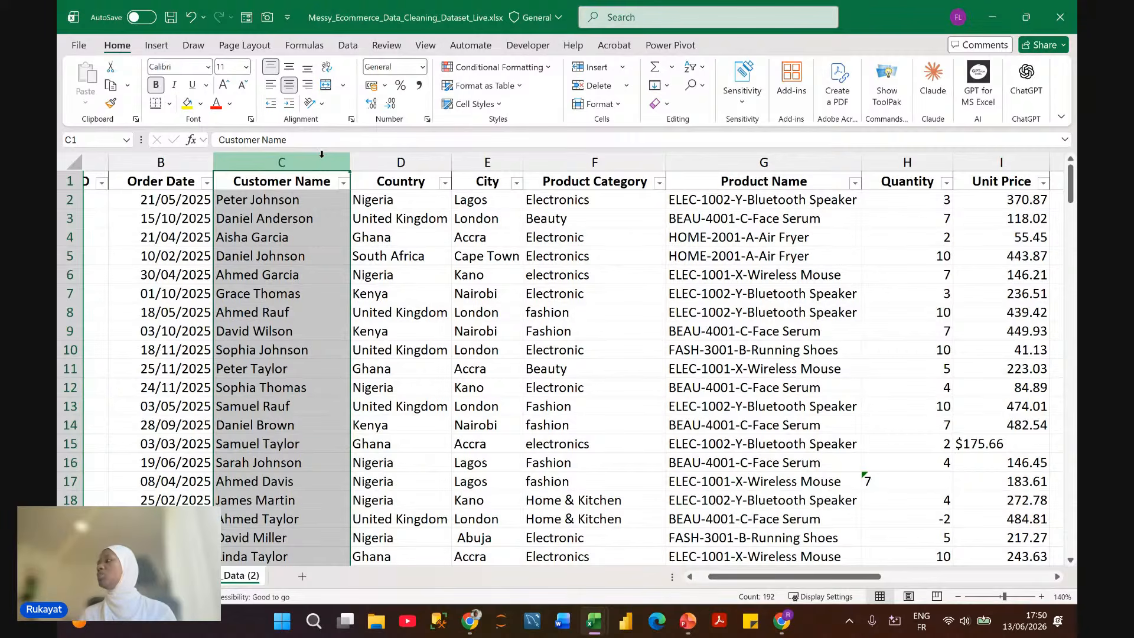
left_click(487, 157)
left_click(413, 204)
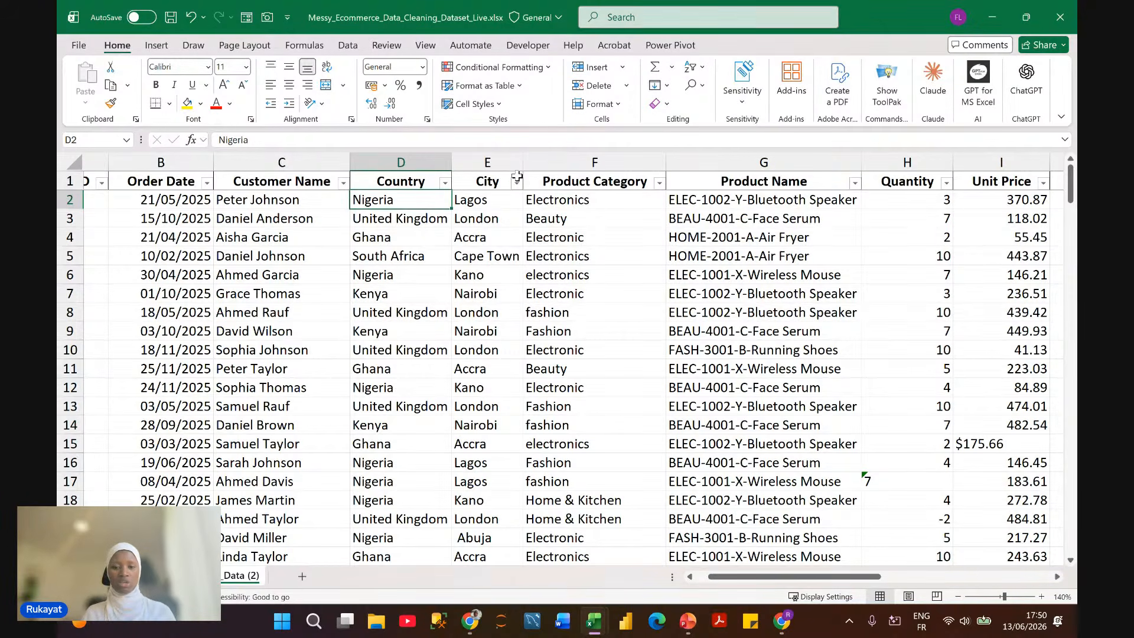
left_click(502, 163)
left_click(516, 183)
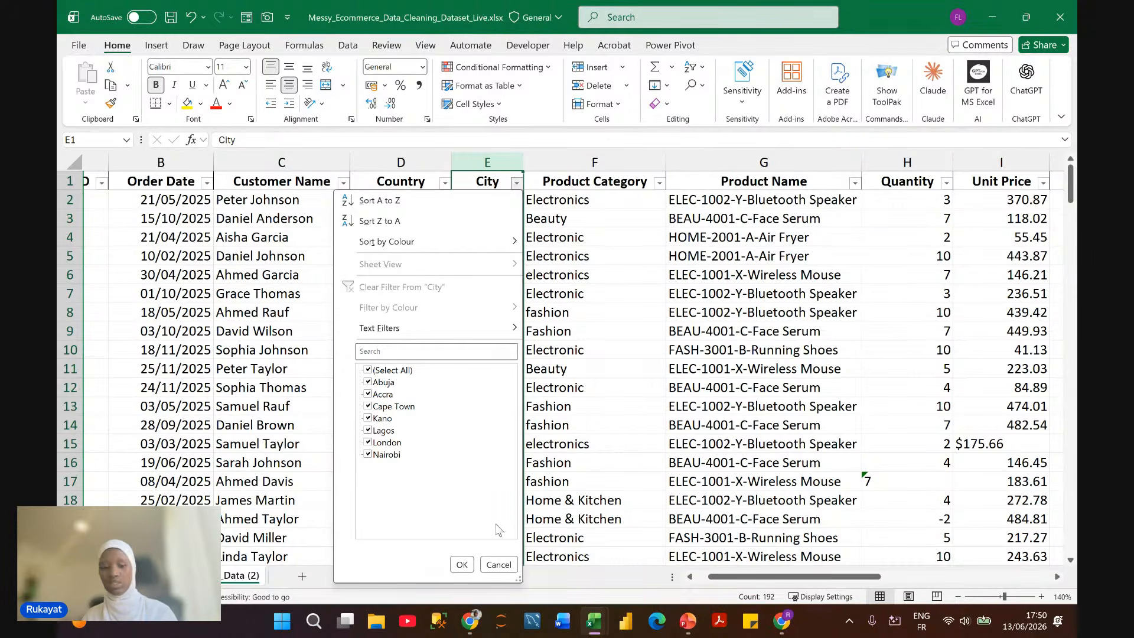
left_click(502, 565)
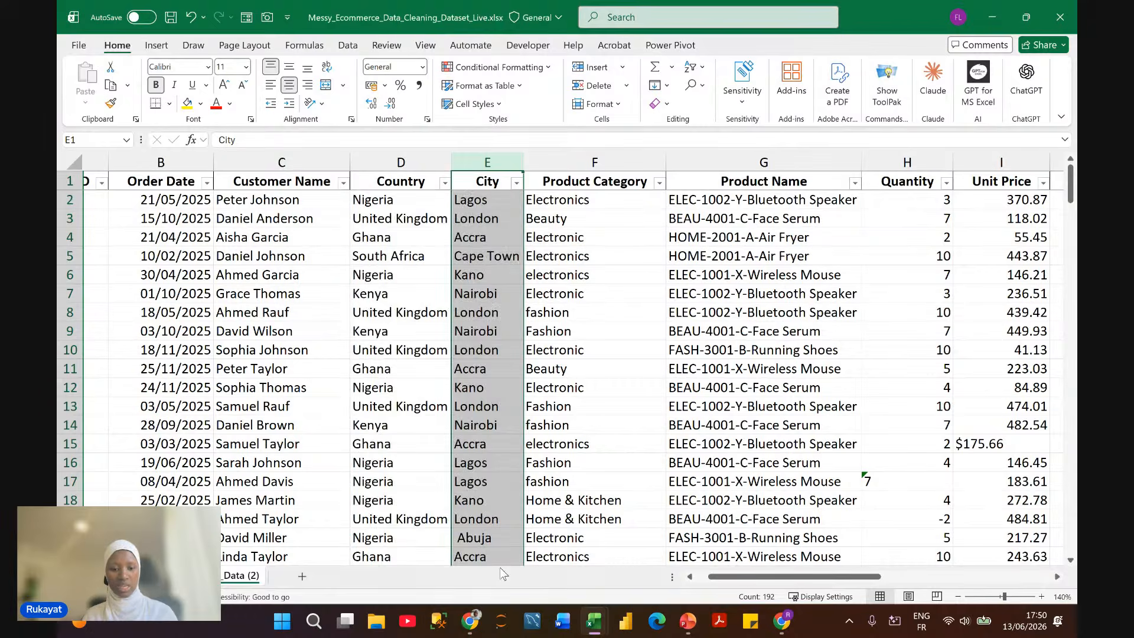
left_click(563, 326)
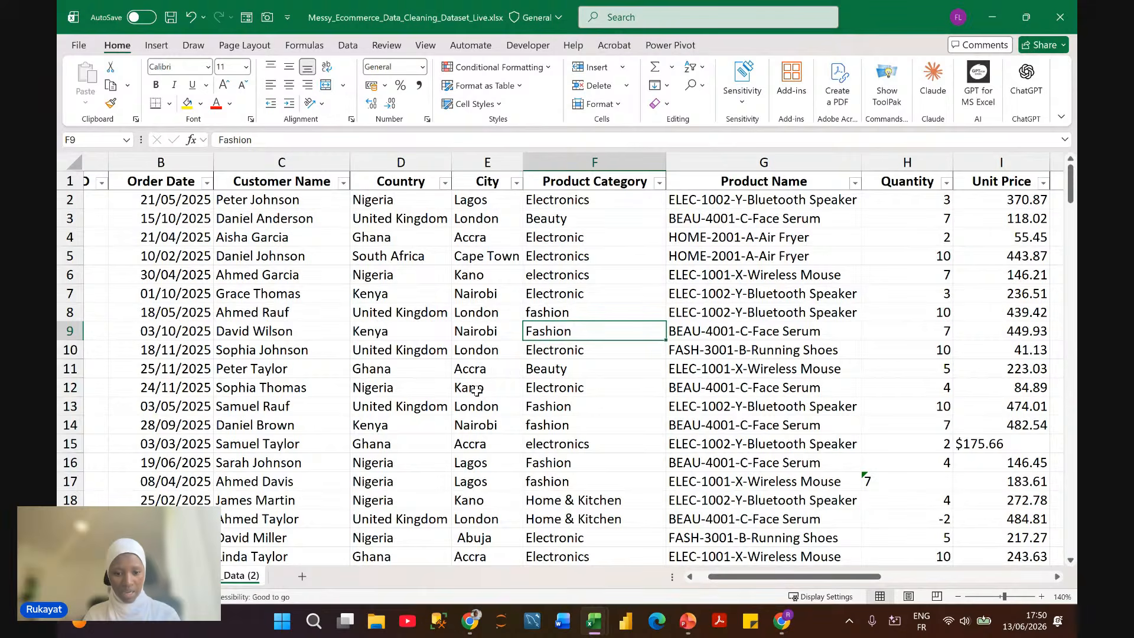
scroll(477, 390, "down", 3)
scroll(476, 390, "left", 2)
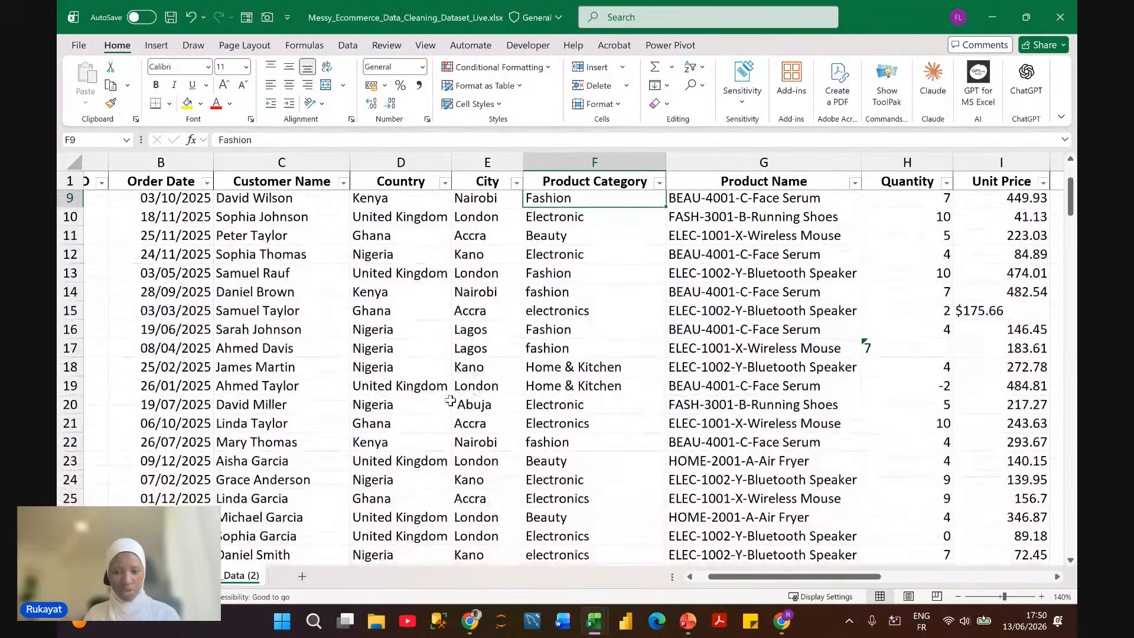
left_click(71, 404)
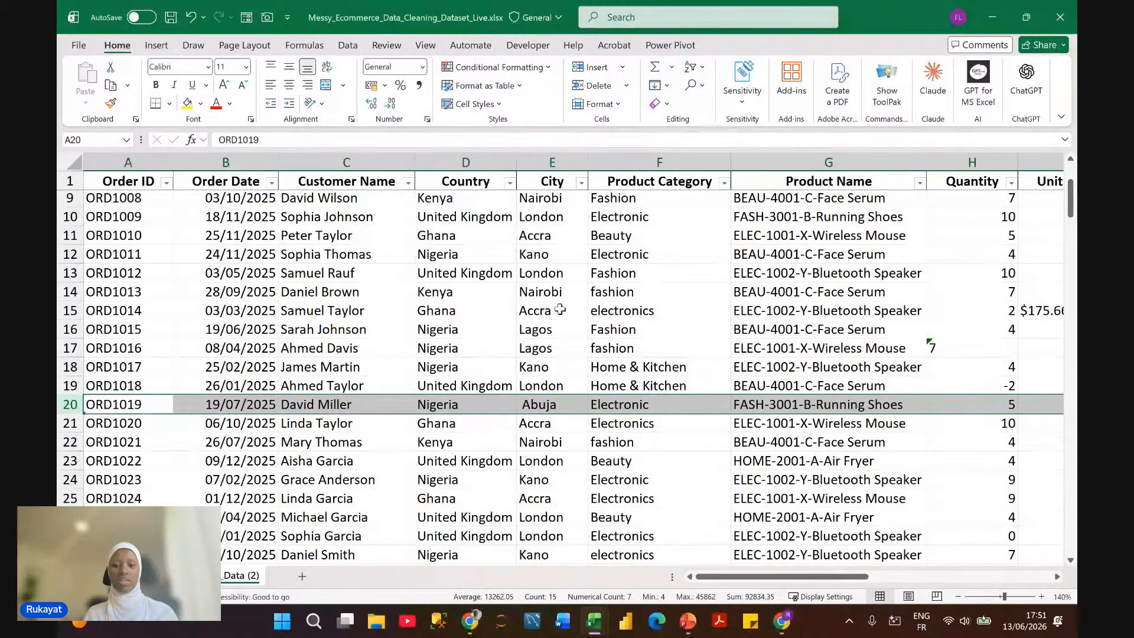
Step: Insert a blank column between City and Product Category
left_click(561, 161)
left_click(621, 162)
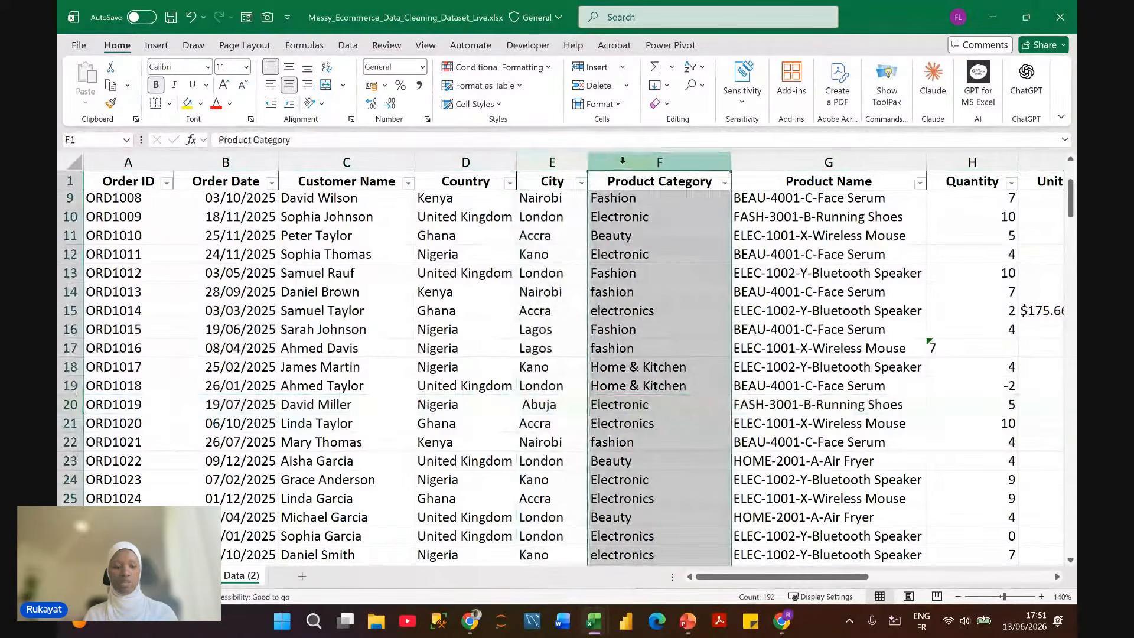
key("ctrl+shift+plus")
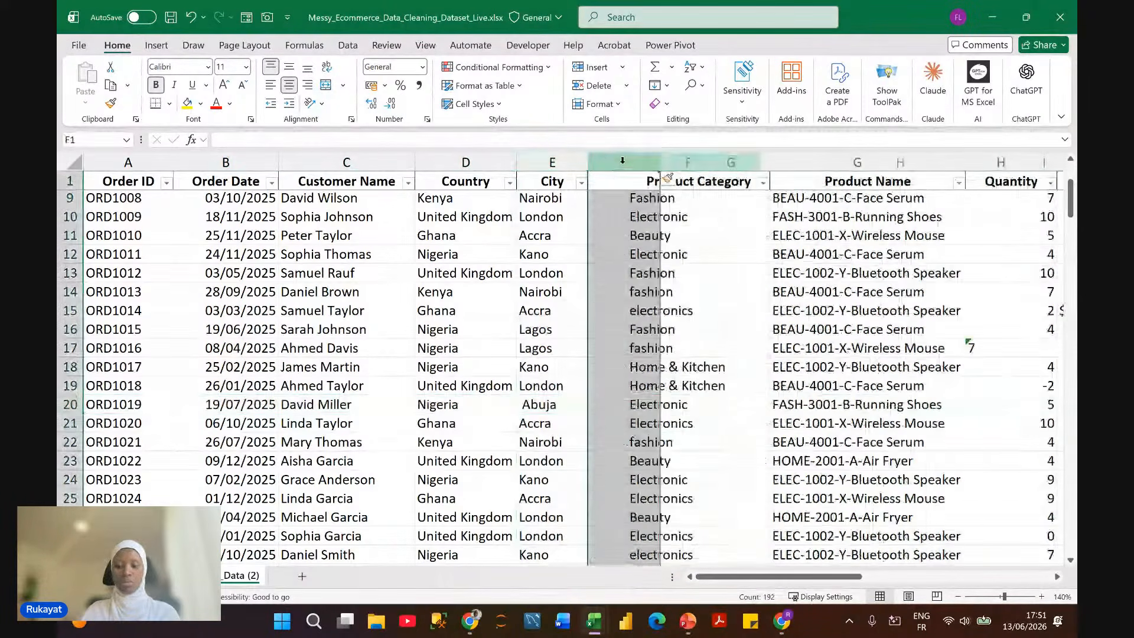
Step: Enter the formula =TRIM(E7) in cell F7 and fill it down the rest of the column
left_click(619, 199)
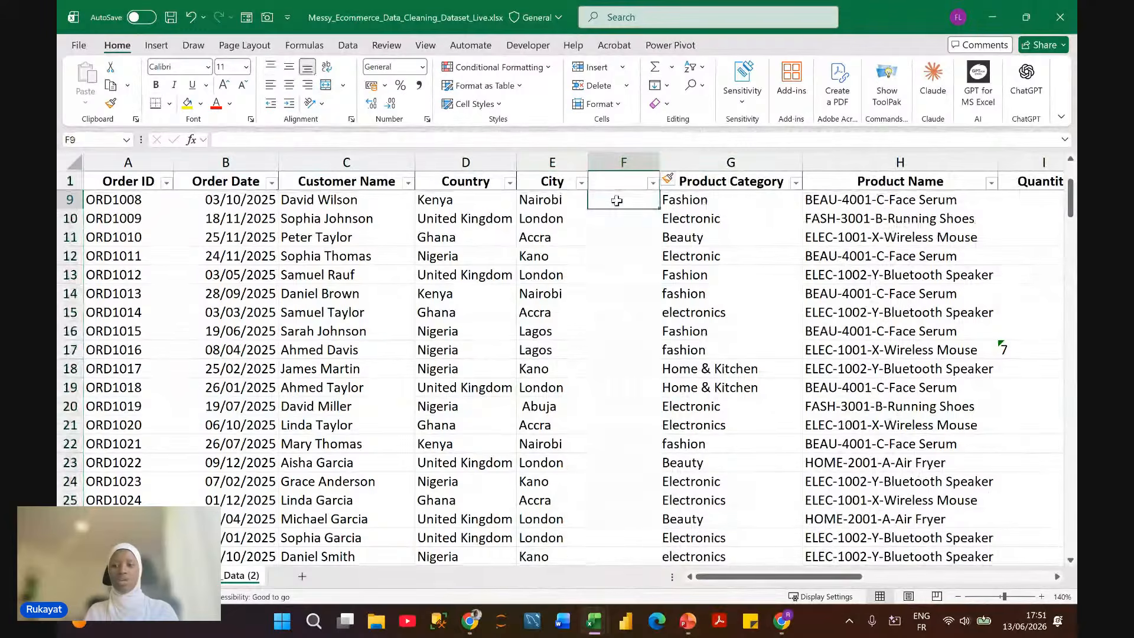
scroll(617, 201, "up", 1)
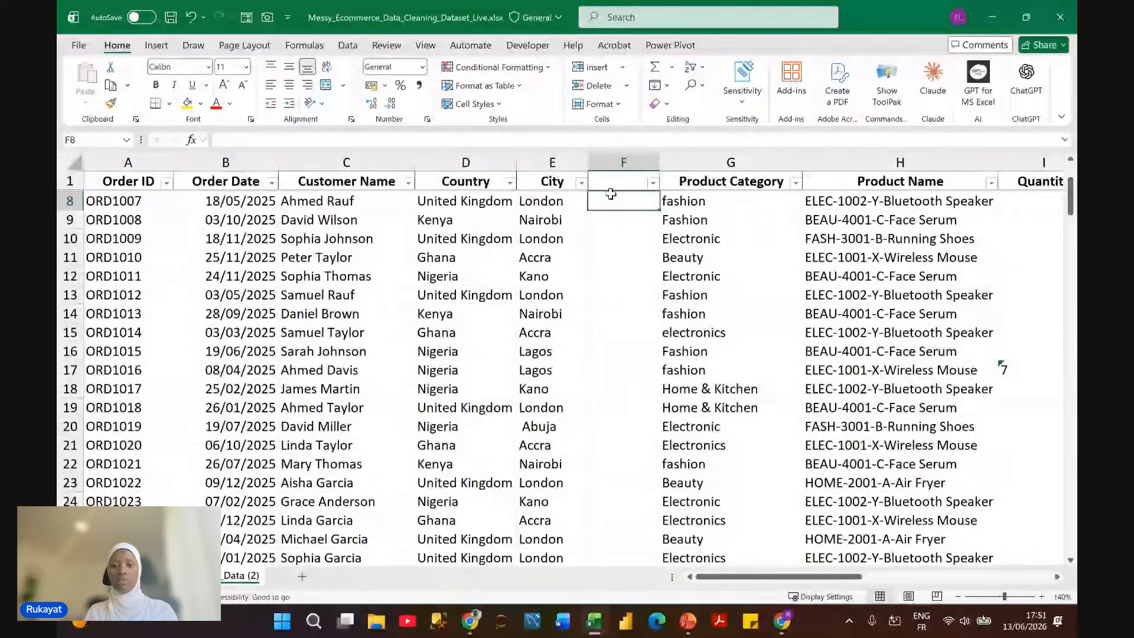
left_click(607, 202)
double_click(605, 203)
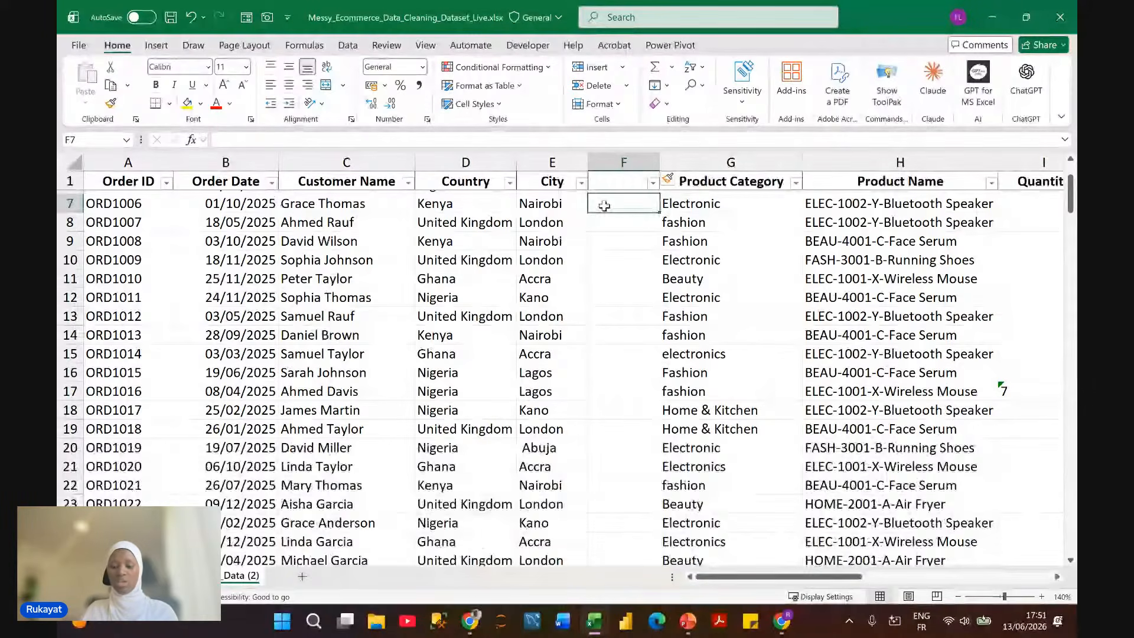
type("=t")
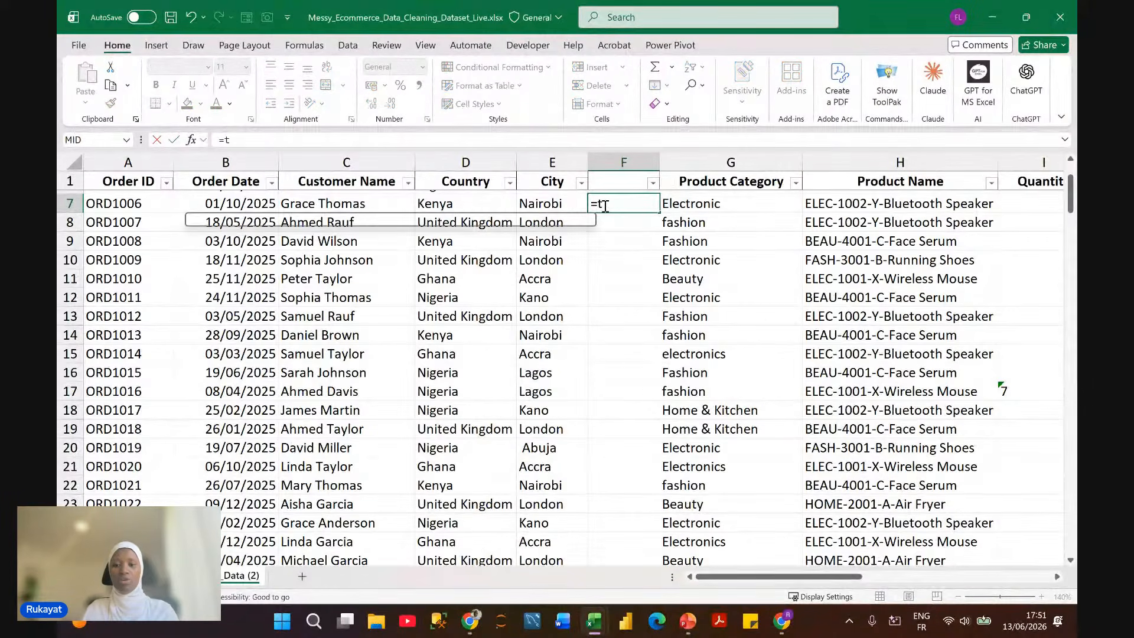
type("rim")
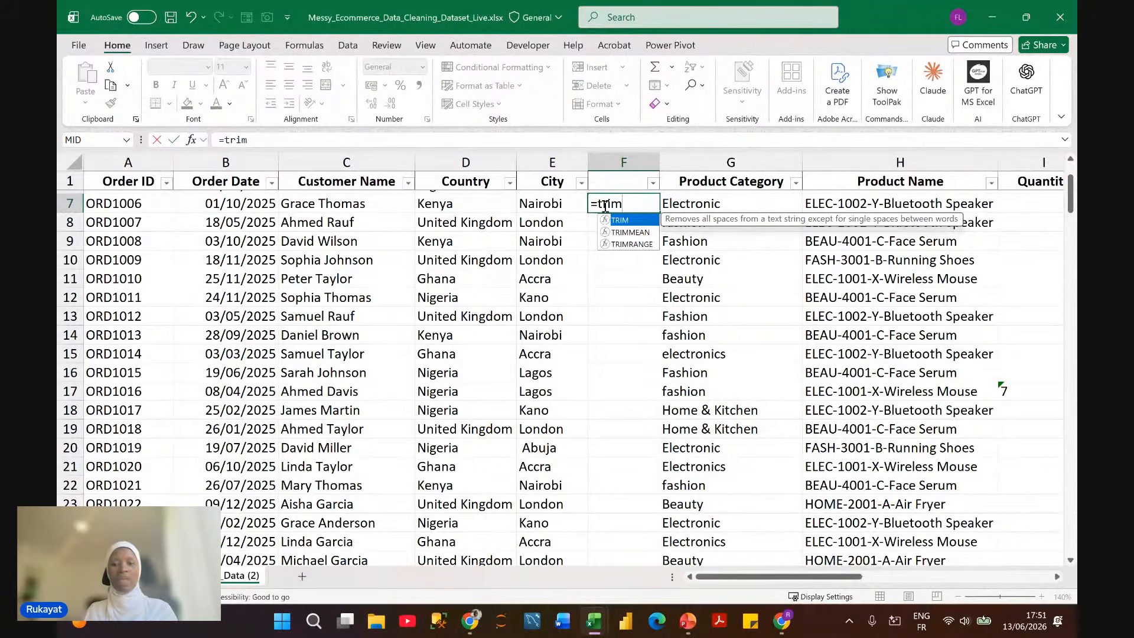
key("Tab")
left_click(570, 203)
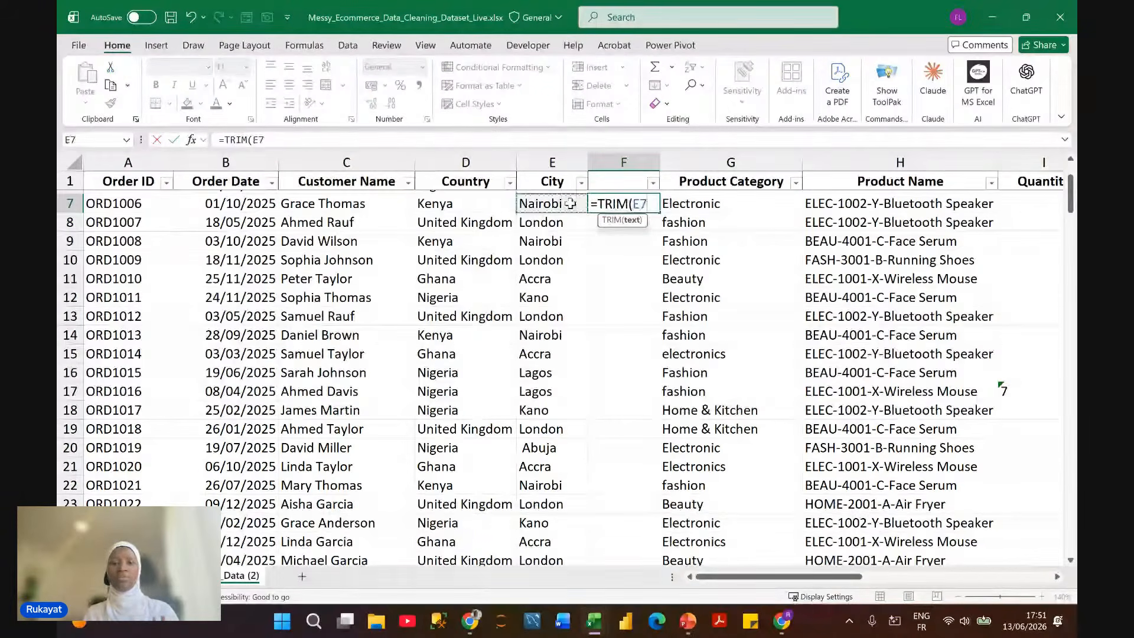
type(")")
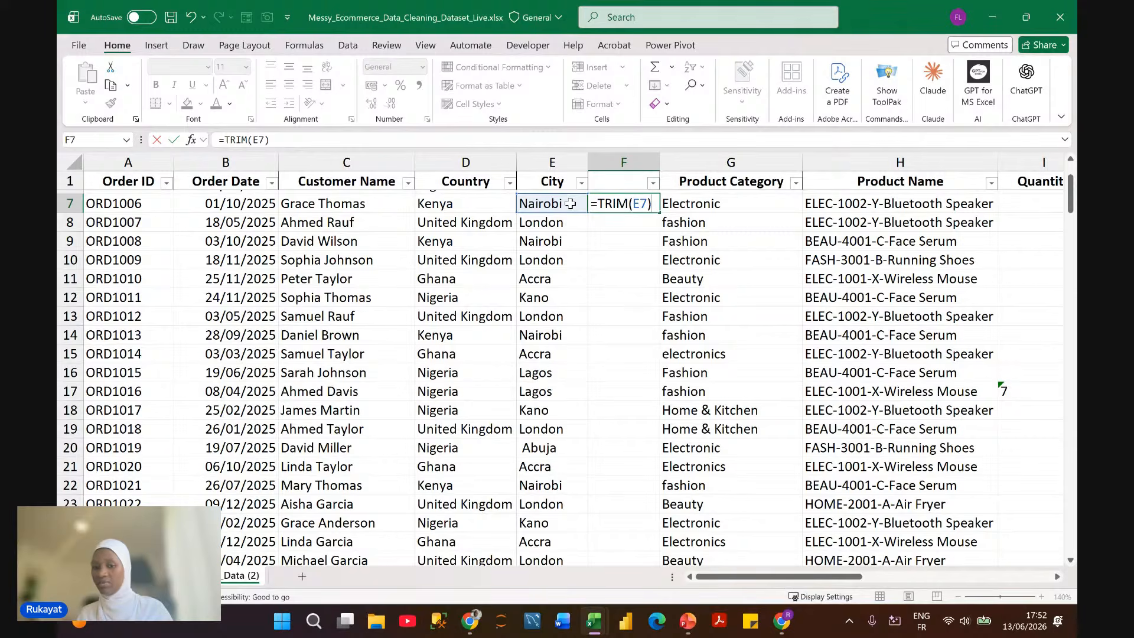
key("Return")
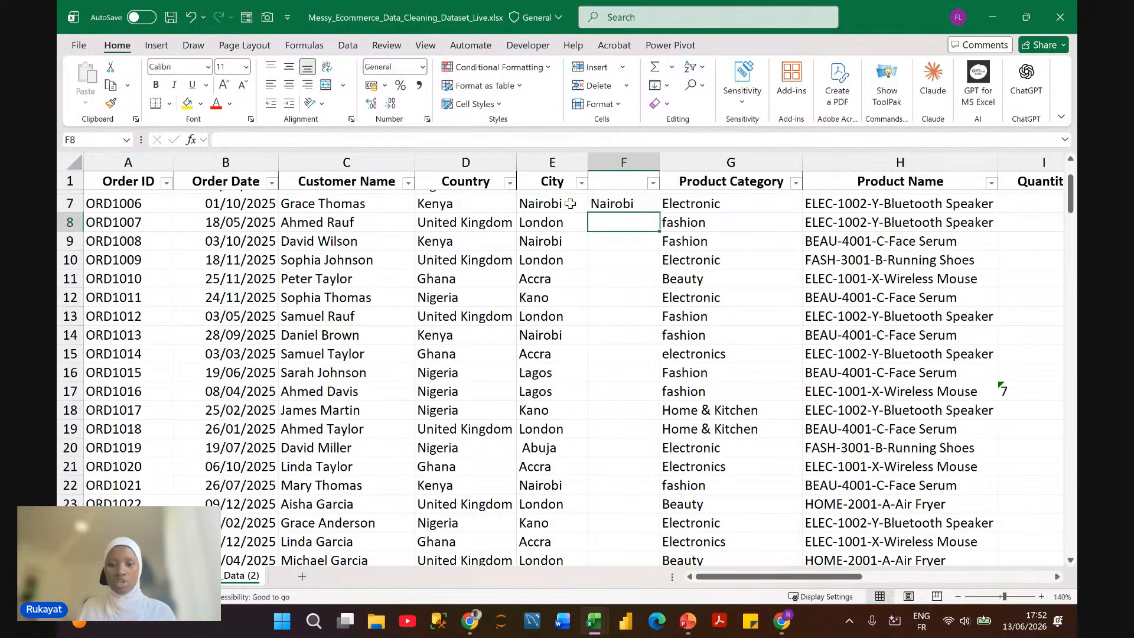
left_click(648, 204)
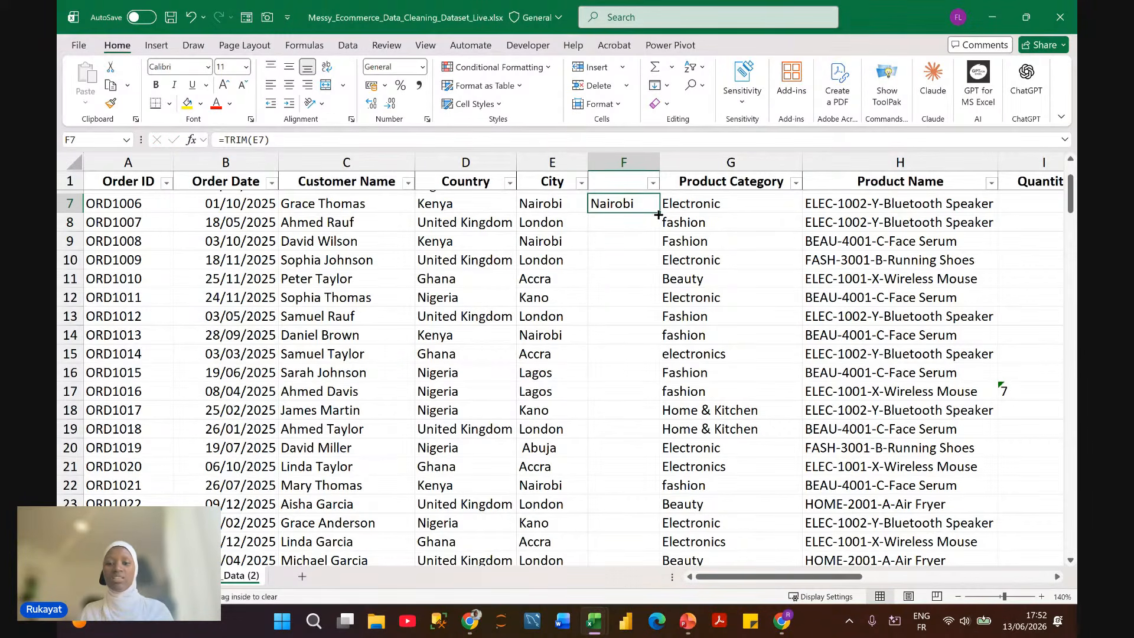
double_click(660, 213)
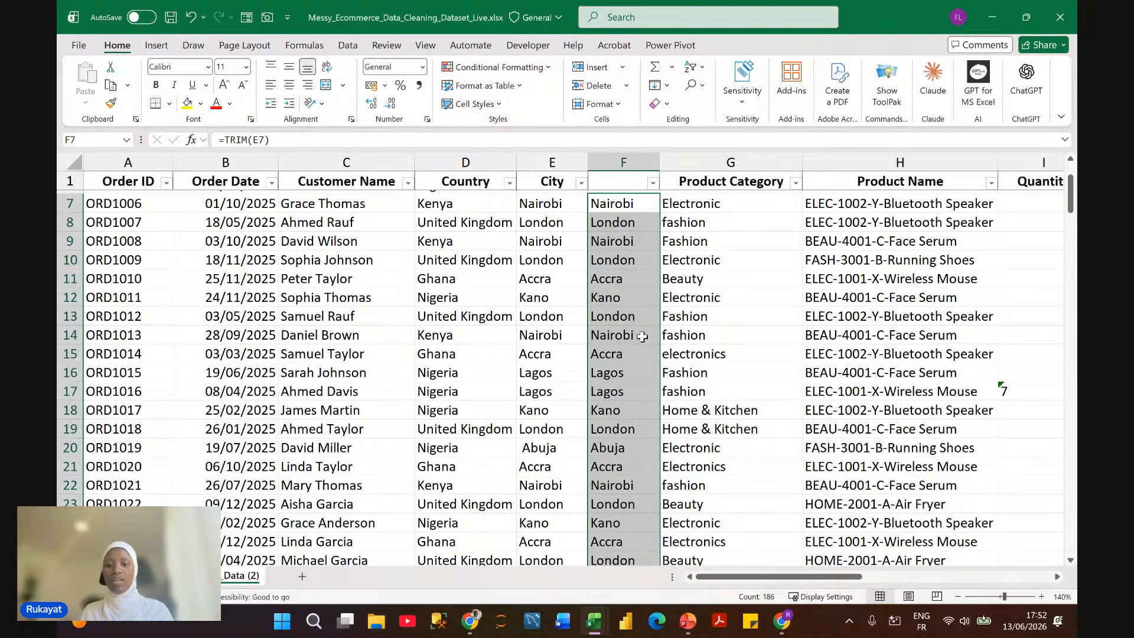
Step: Enter "City" as the header of the new column in cell F1
scroll(645, 331, "right", 1)
left_click(609, 176)
type("City")
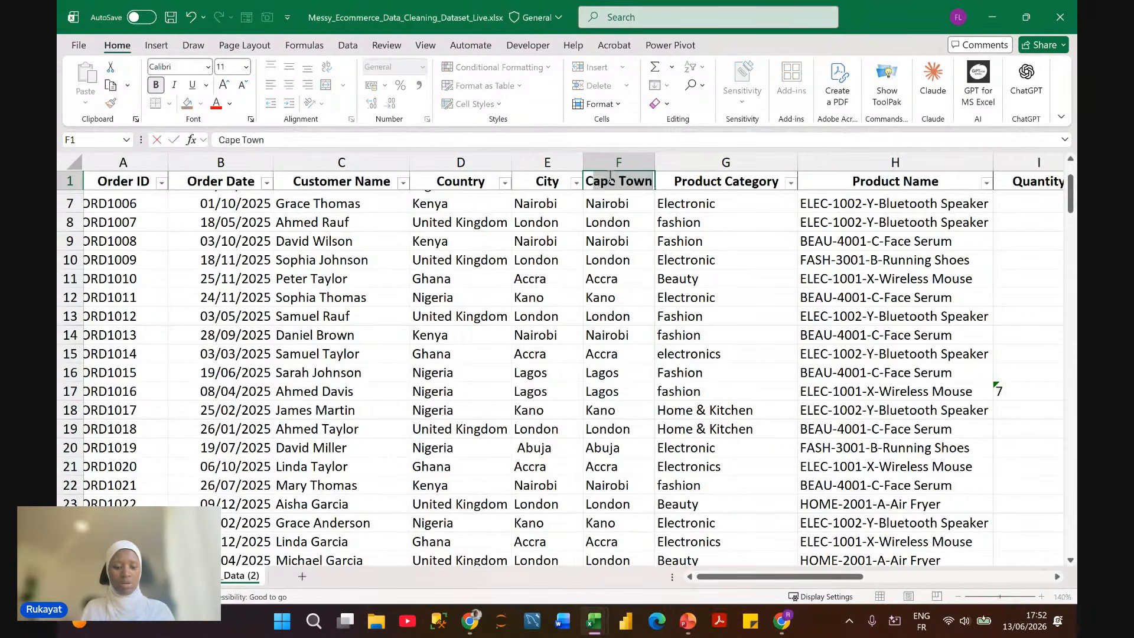
key("Return")
Step: Enter the formula =TRIM(E2) in cell F2 and fill it down through the empty cells to F6
scroll(602, 200, "up", 1)
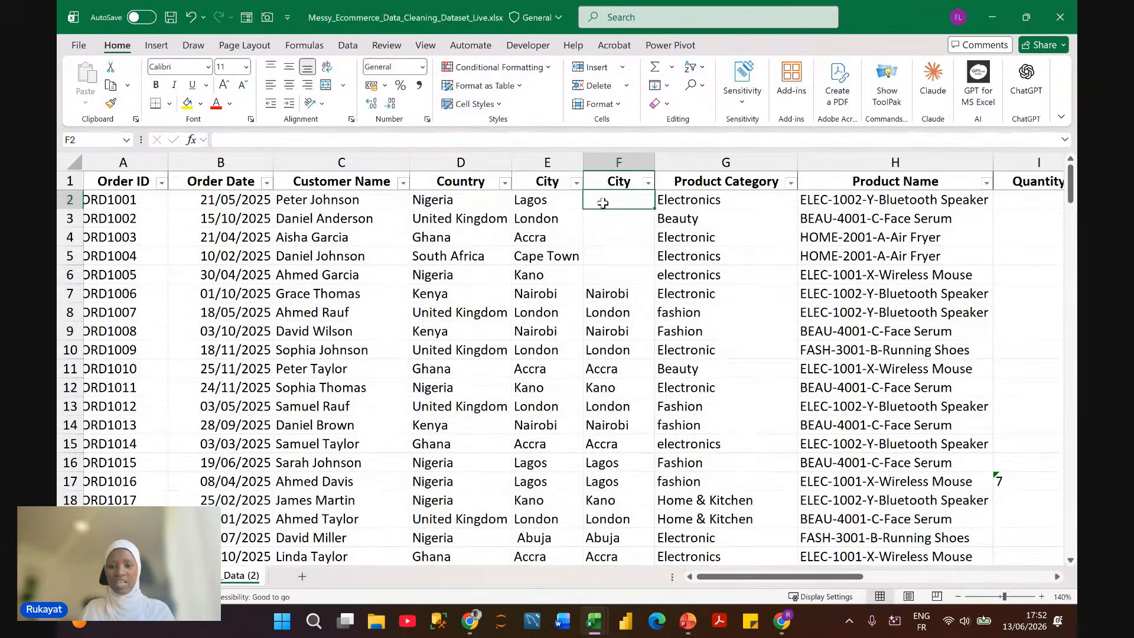
left_click(617, 216)
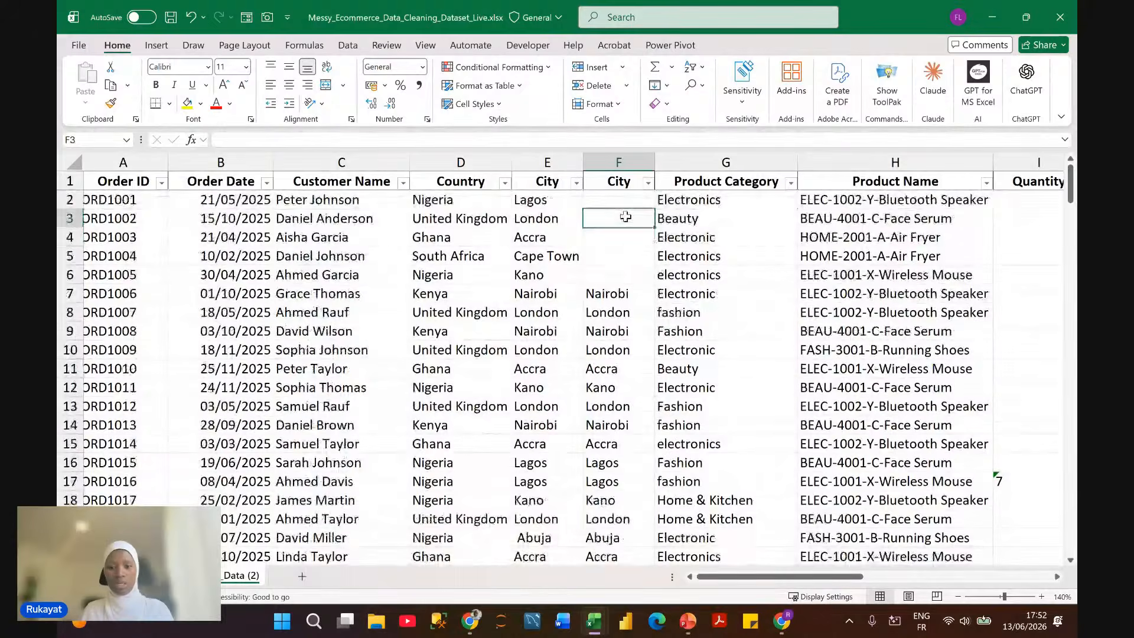
scroll(615, 210, "up", 1)
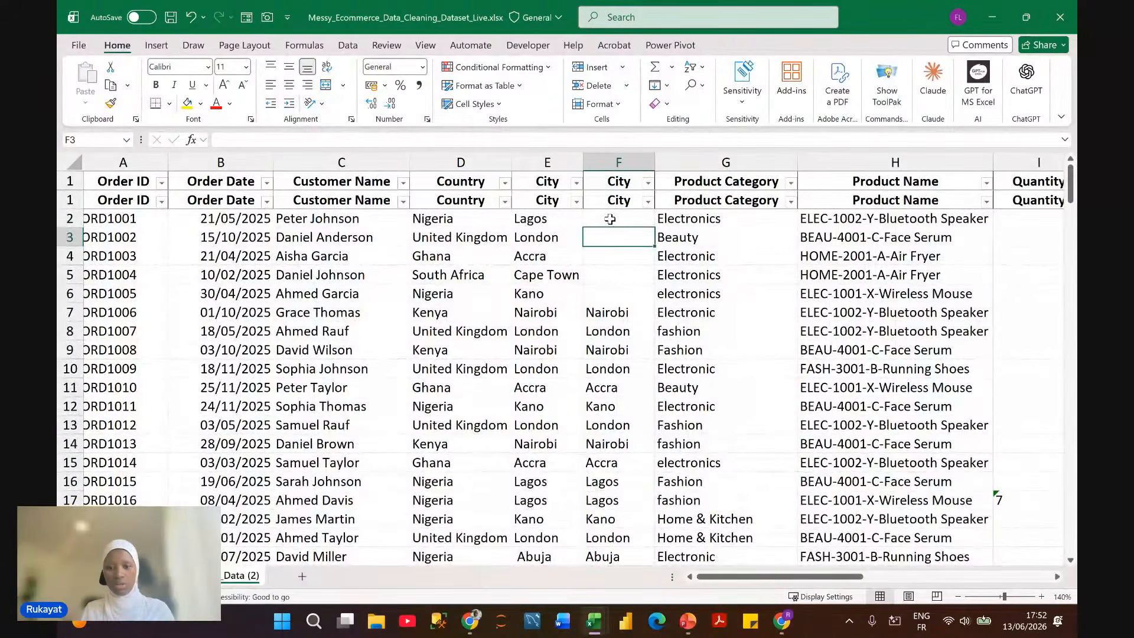
scroll(609, 210, "down", 1)
left_click(596, 201)
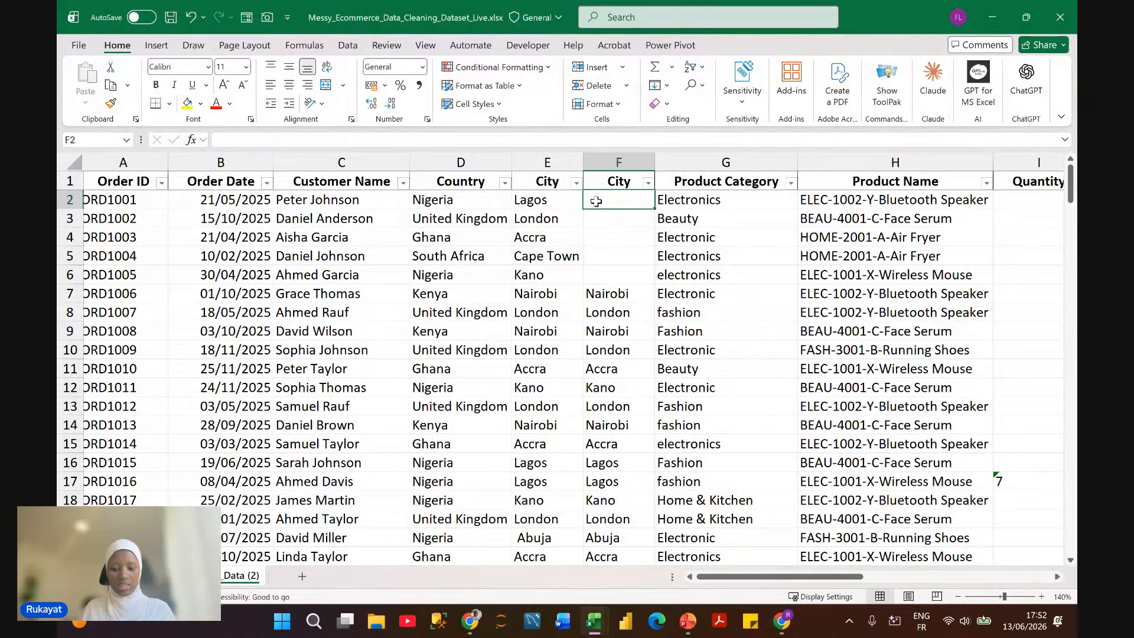
type("=t")
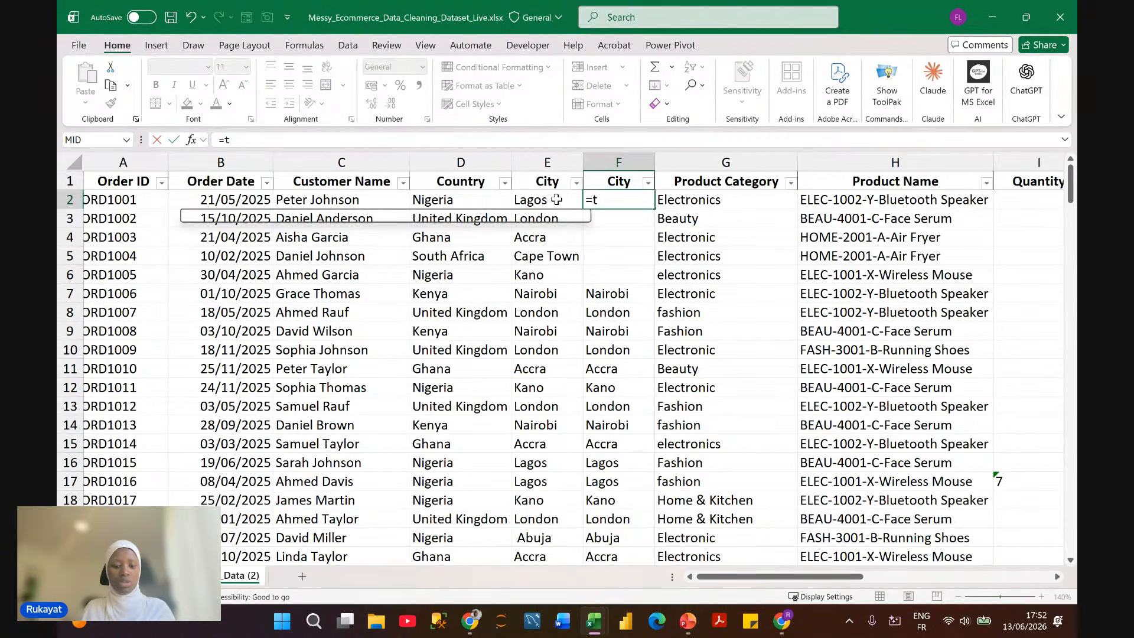
type("rim")
key("Tab")
left_click(553, 200)
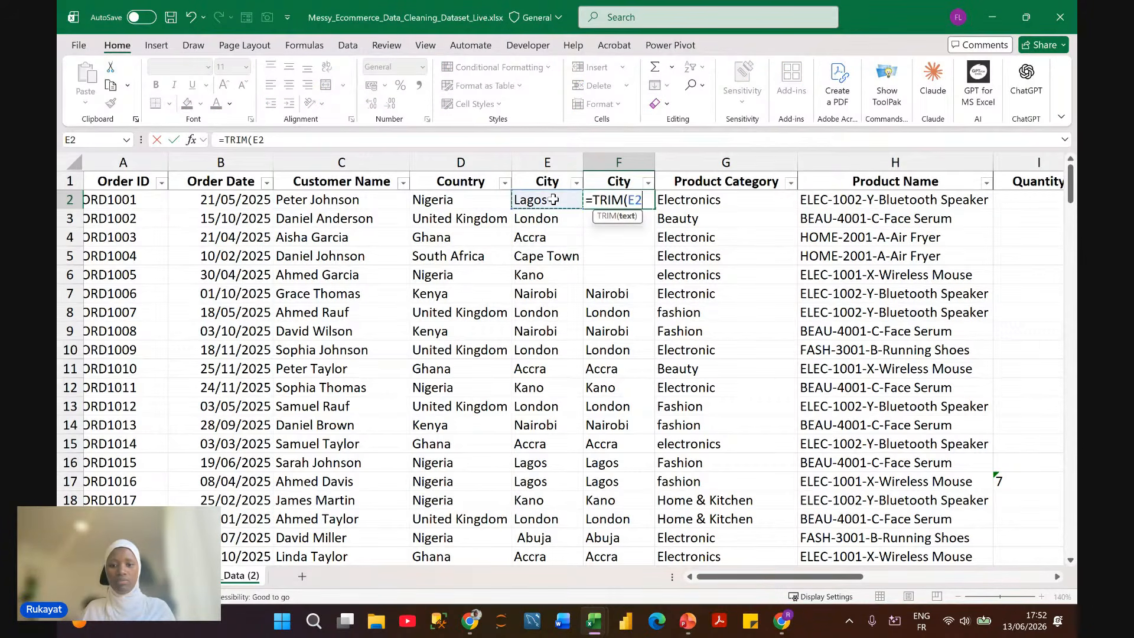
key("Return")
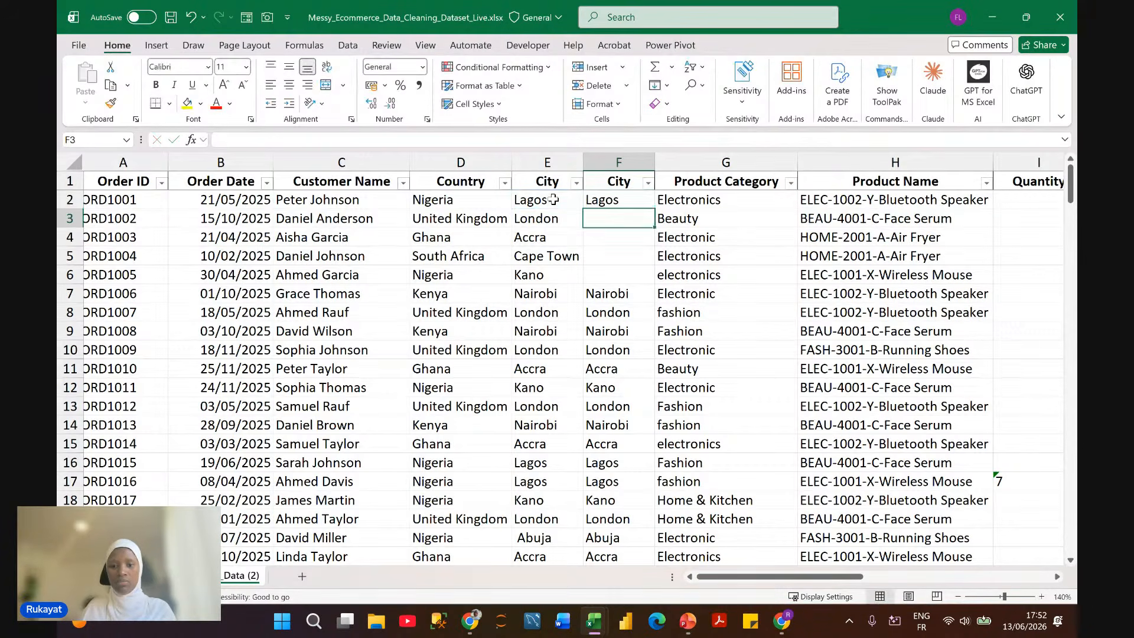
left_click(621, 204)
double_click(655, 209)
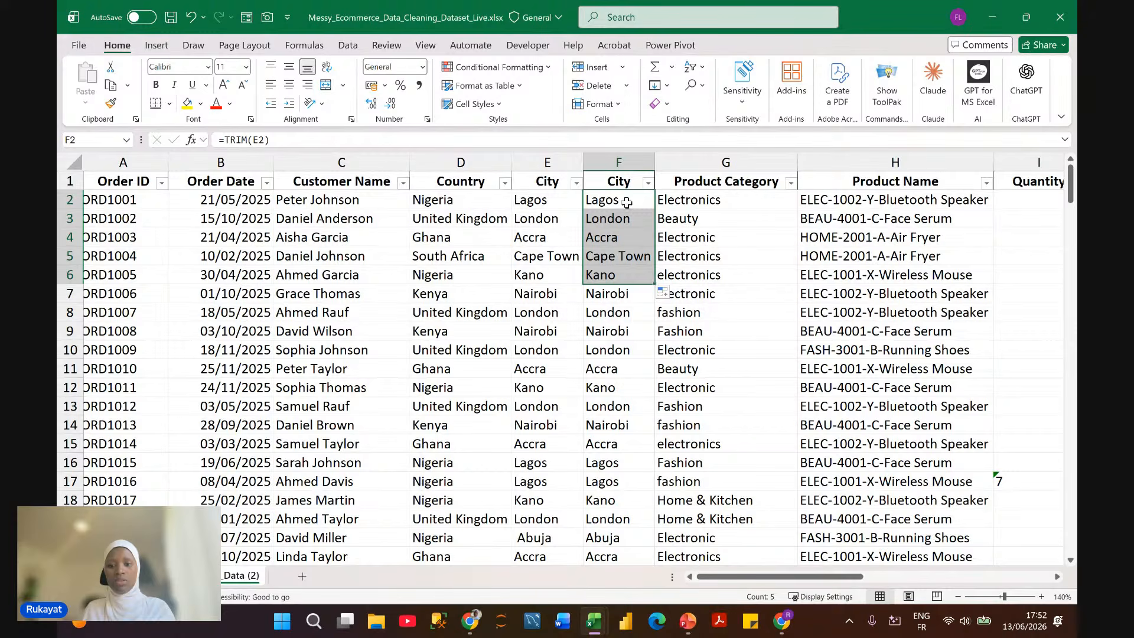
Step: Copy the entire trimmed City column F
left_click(614, 179)
left_click(618, 162)
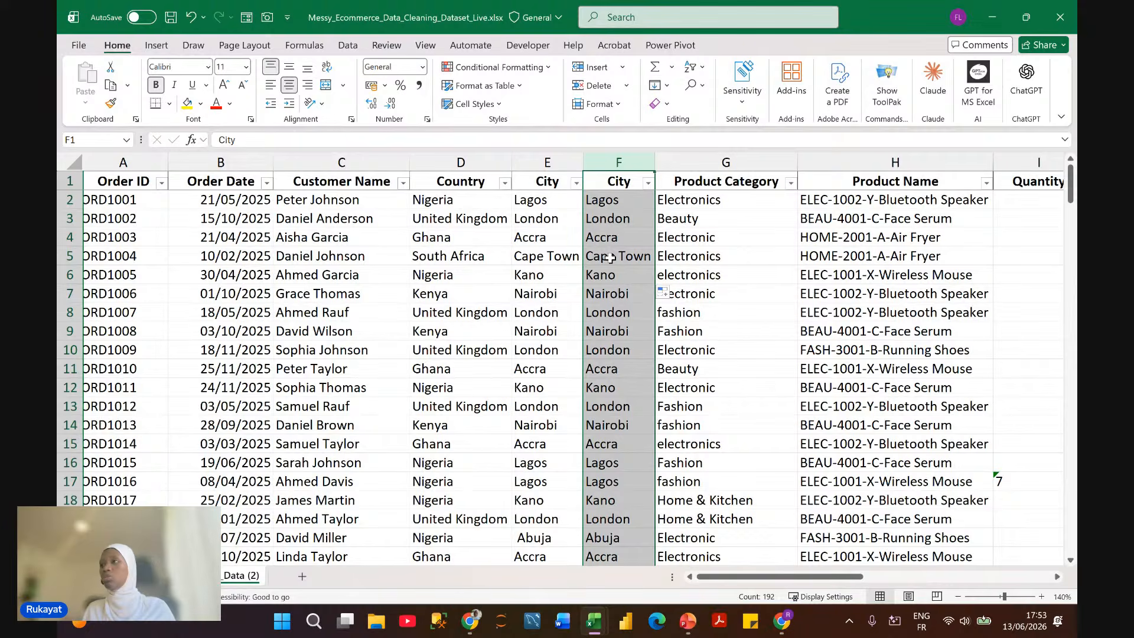
right_click(628, 163)
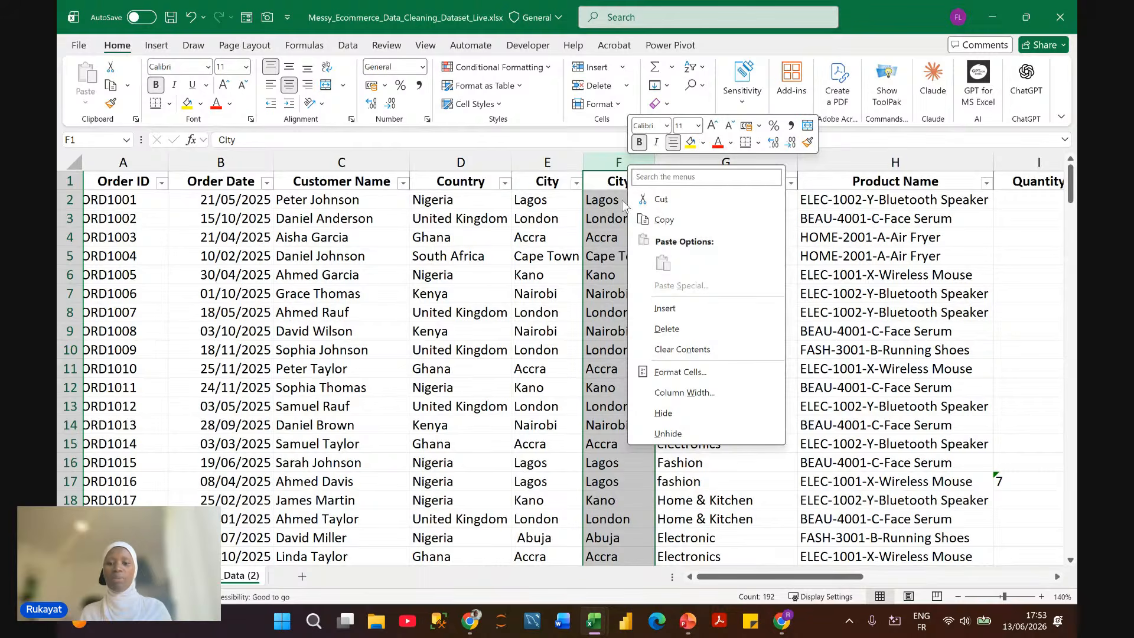
left_click(664, 220)
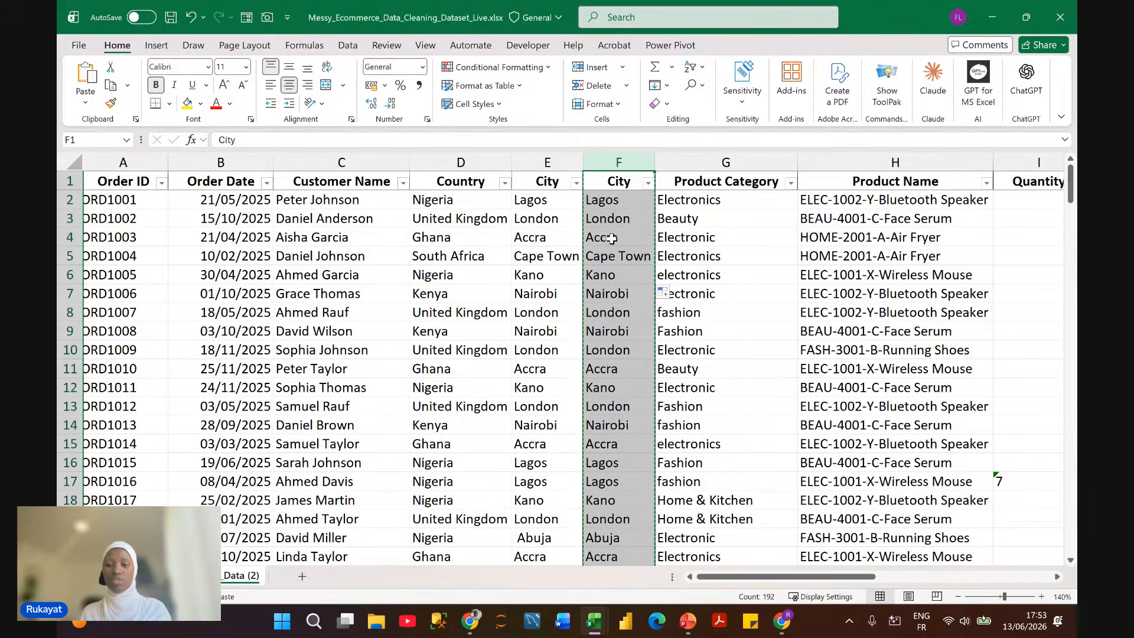
Step: Paste the copied column F over itself as values only and check the contents of several of its cells
right_click(611, 165)
left_click(665, 265)
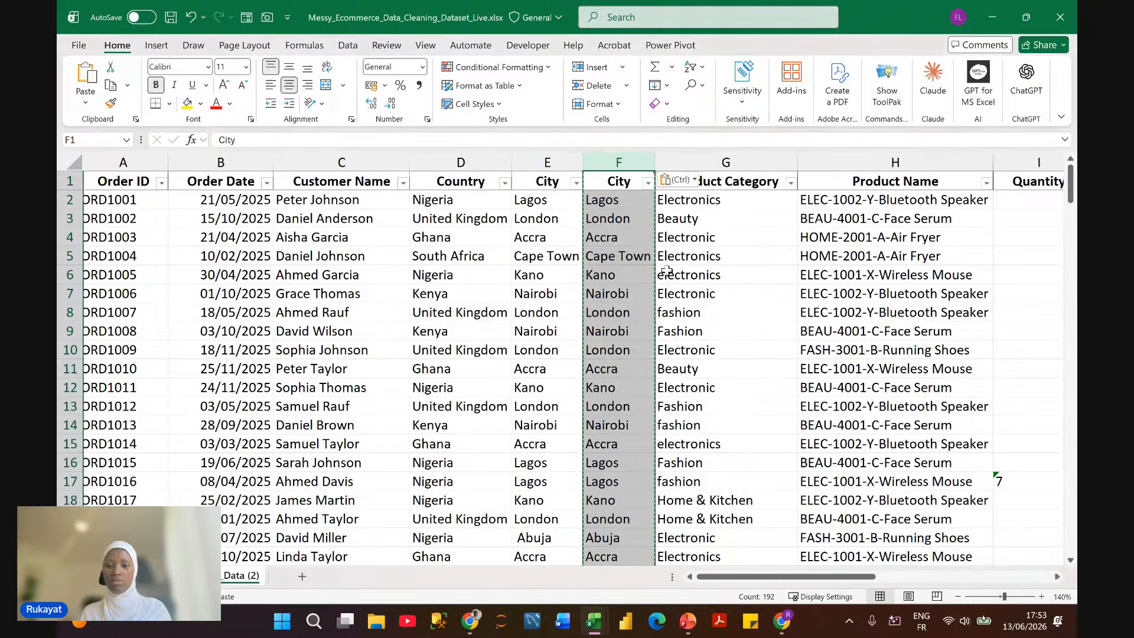
left_click(623, 264)
key("Up")
key("Up")
key("Down")
key("Down")
key("Down")
key("Down")
key("Down")
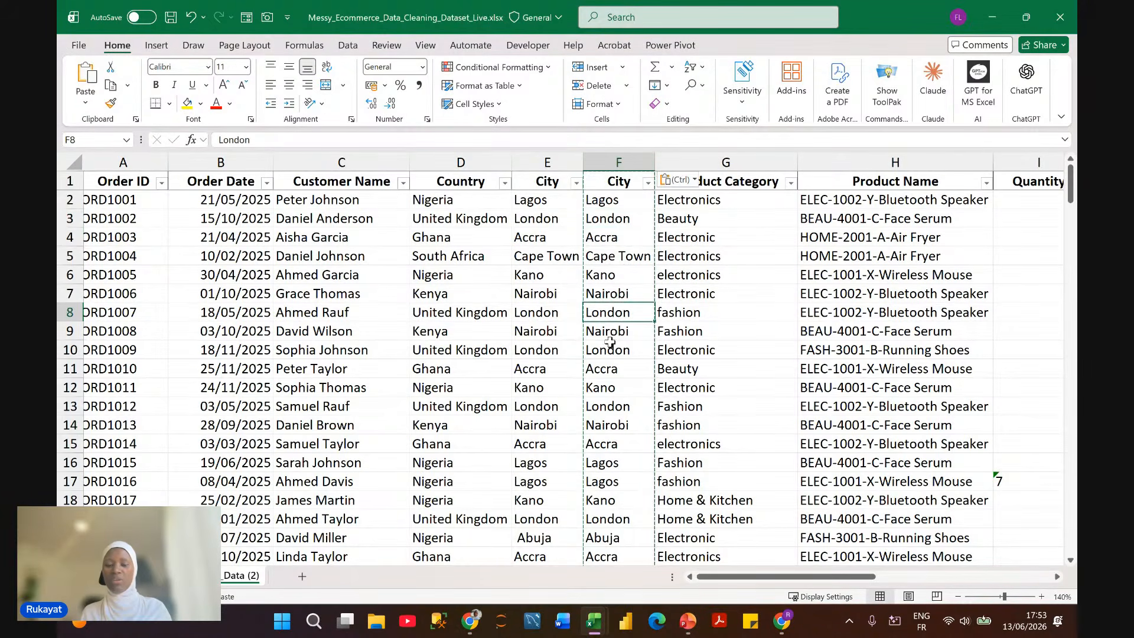
left_click(612, 407)
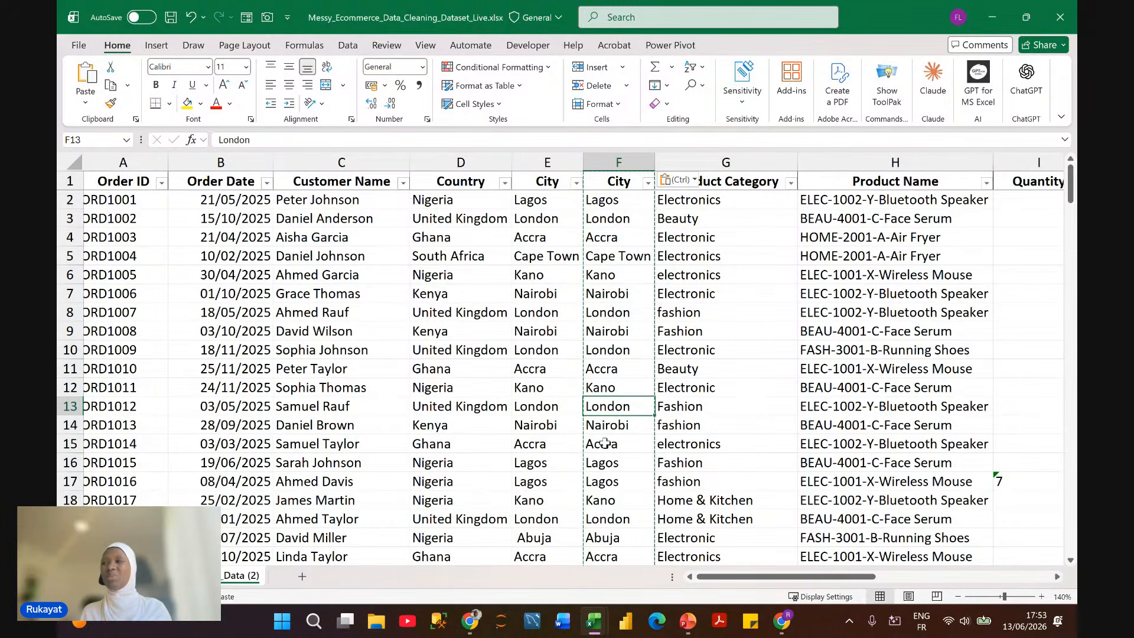
Step: Undo the values-only paste in column F, keeping the fill-down, and check that its cells hold TRIM formulas
left_click(550, 161)
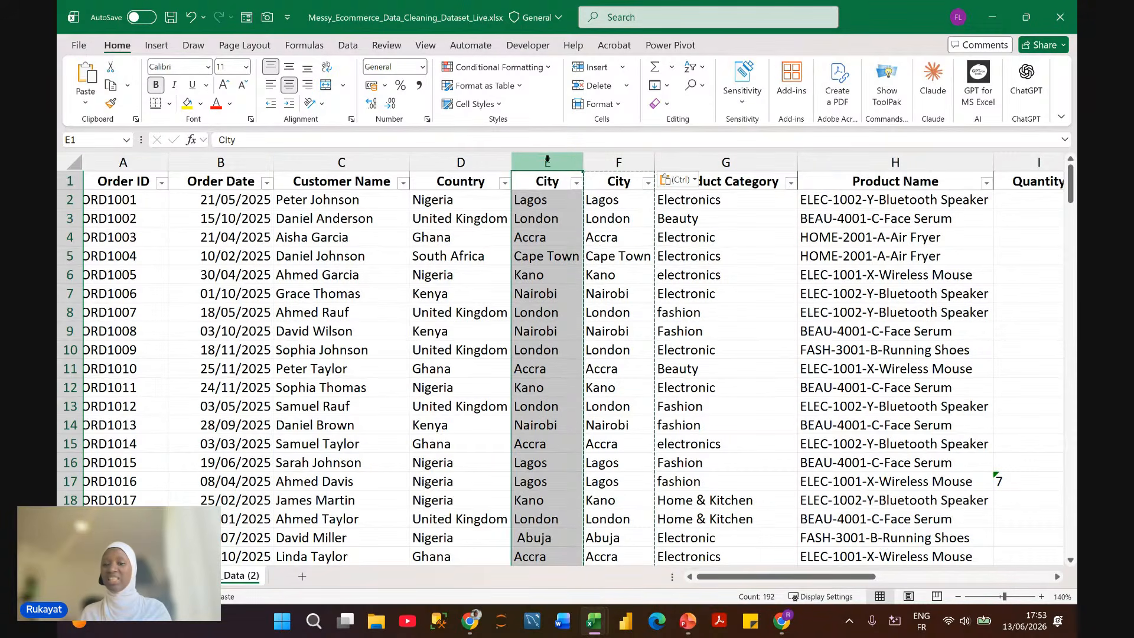
left_click(619, 162)
key("ctrl+z")
key("ctrl+z")
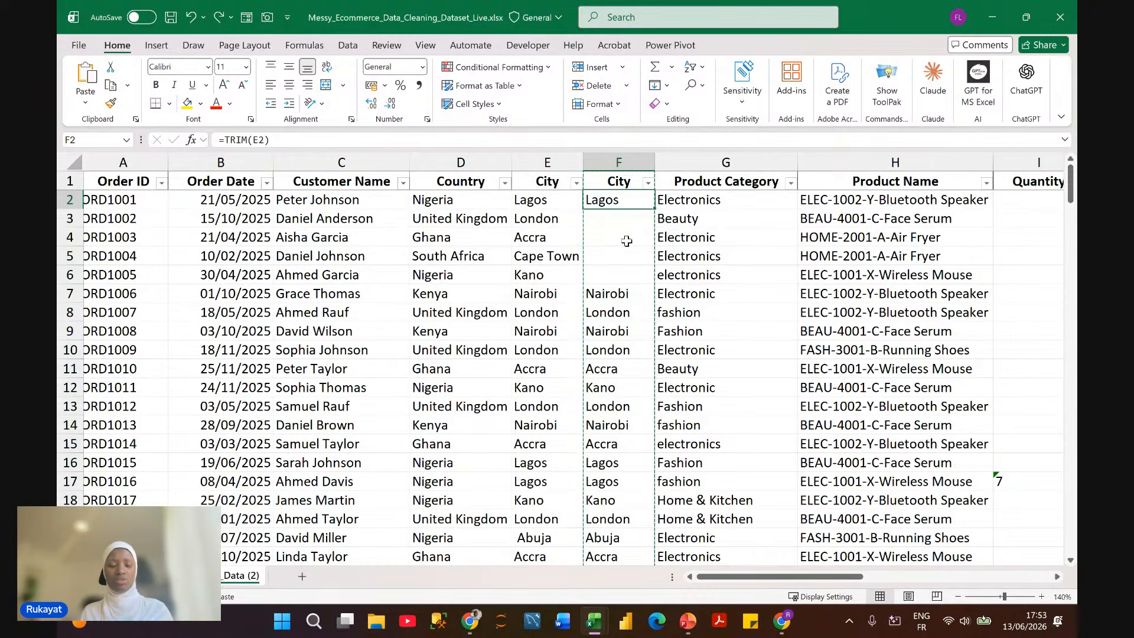
key("ctrl+y")
left_click(614, 199)
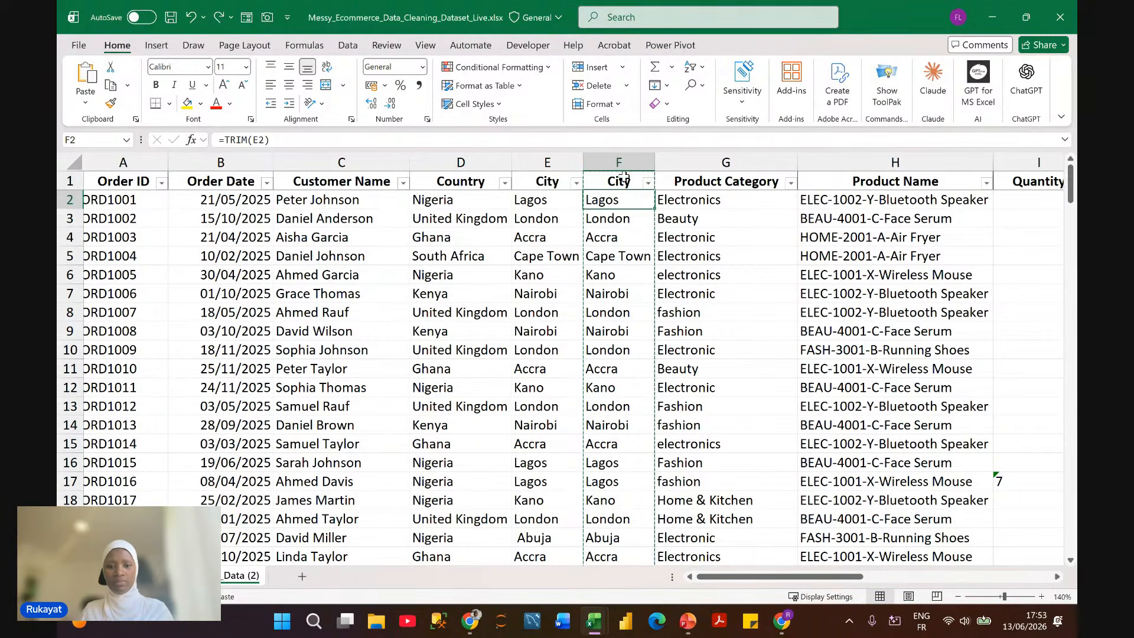
left_click(625, 177)
left_click(617, 161)
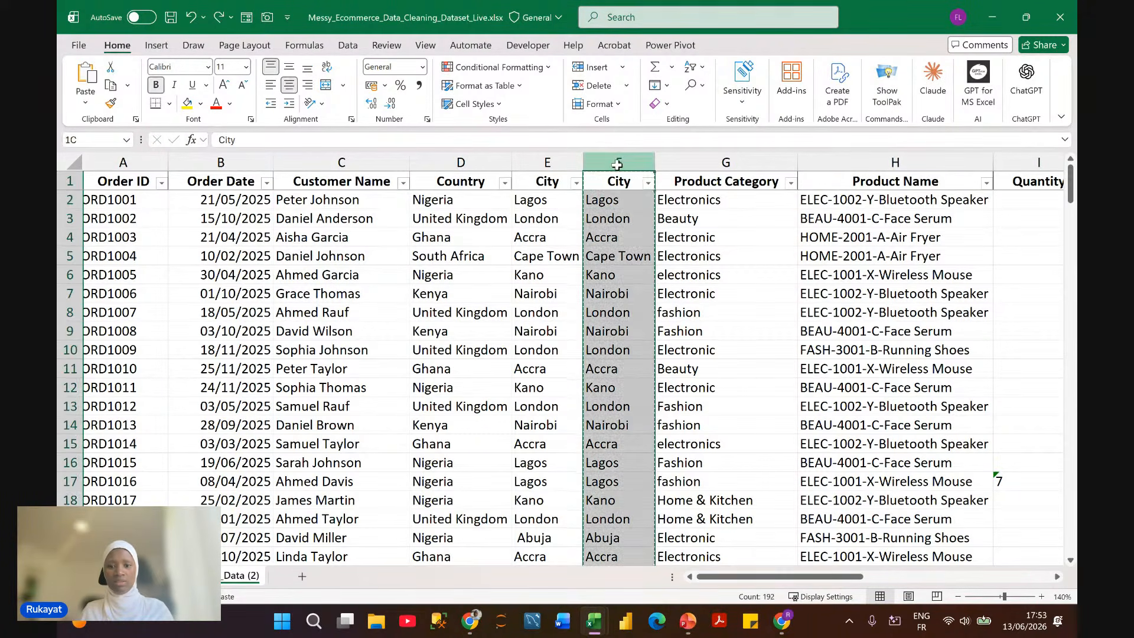
left_click(615, 213)
left_click(620, 255)
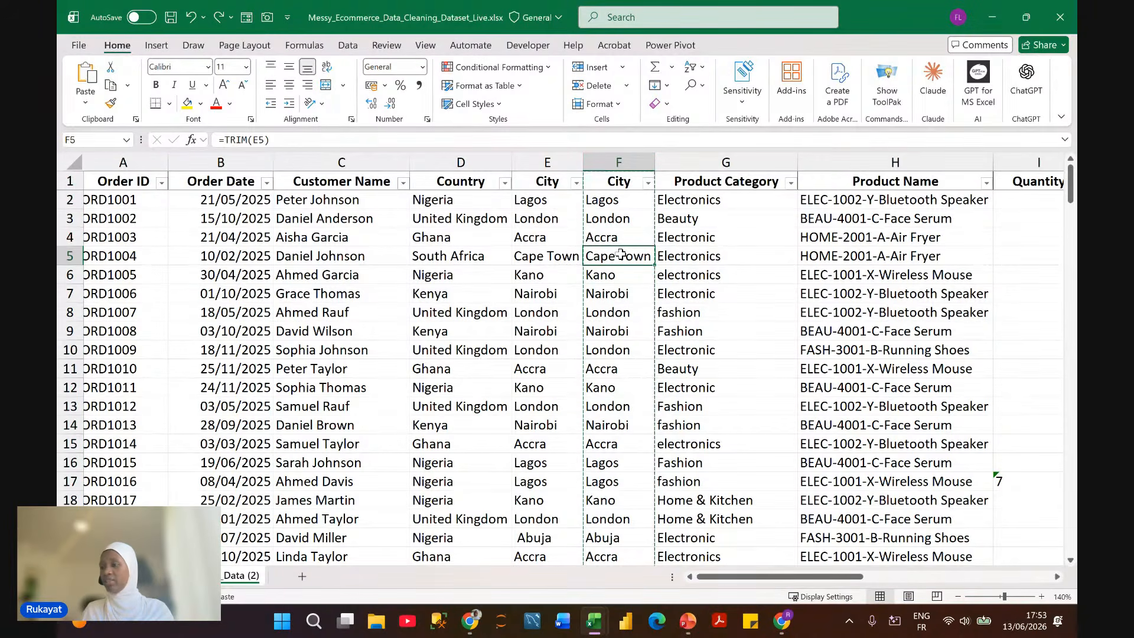
left_click(623, 290)
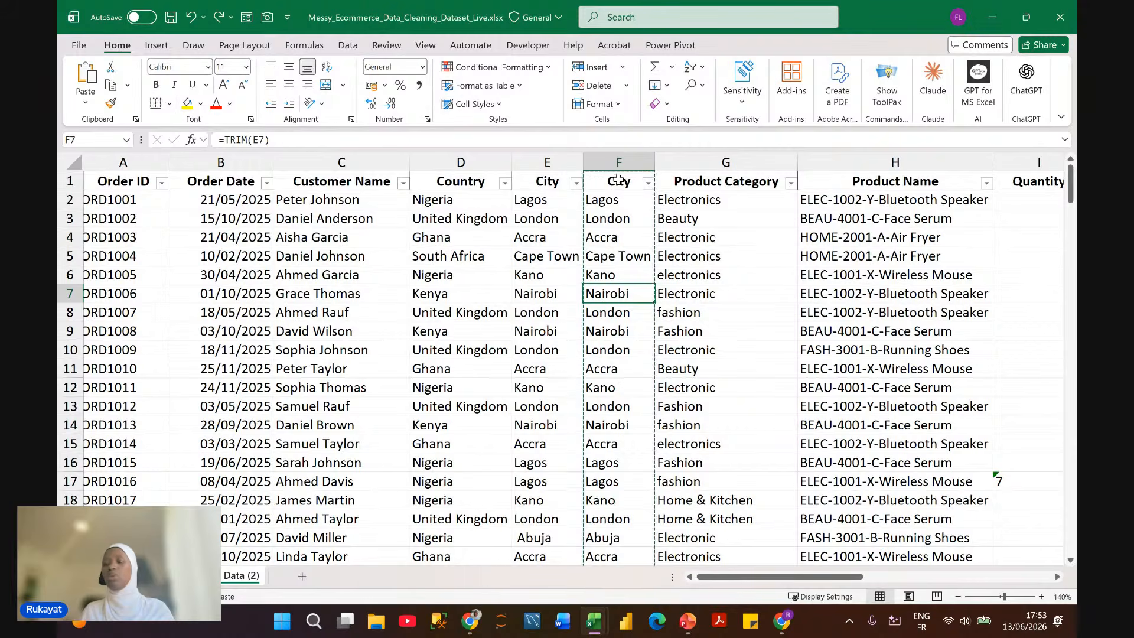
left_click(621, 156)
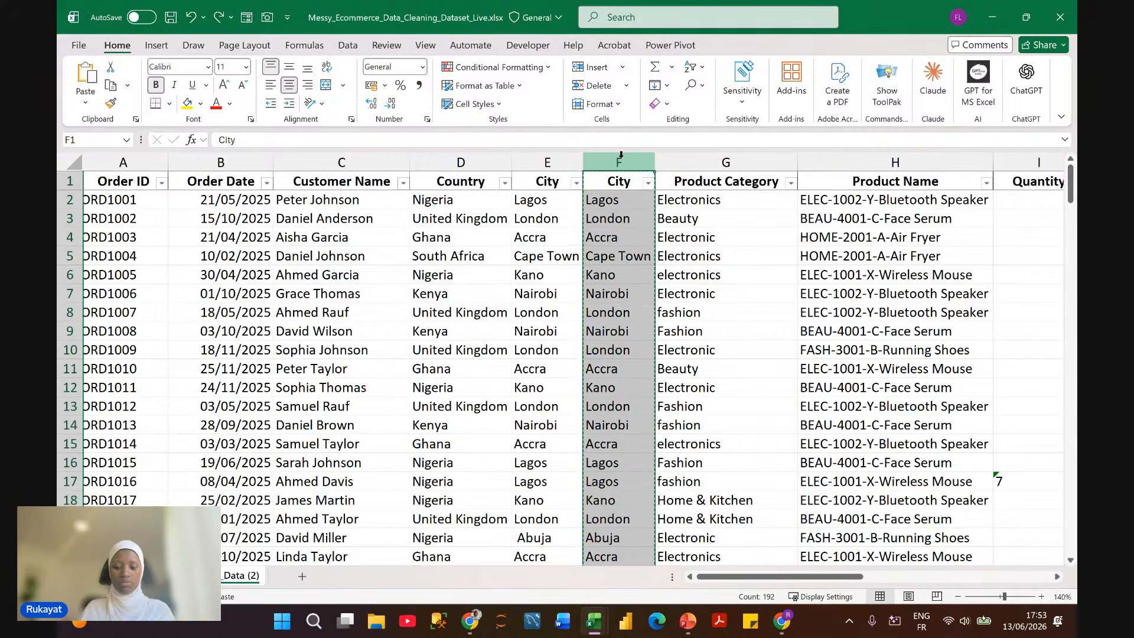
key("ctrl+minus")
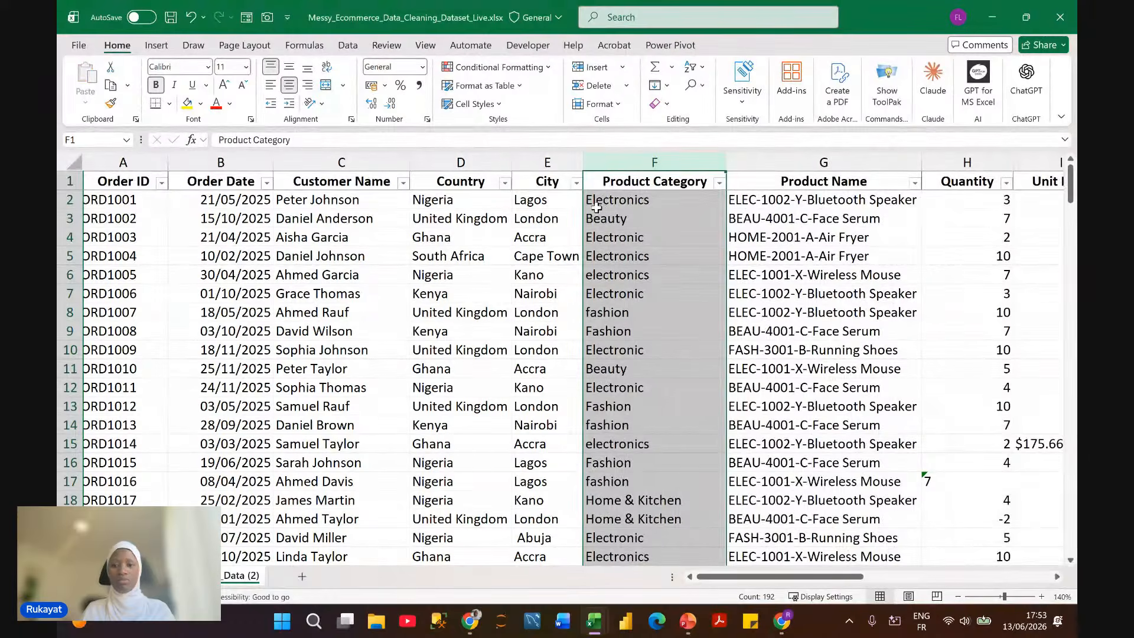
key("ctrl+z")
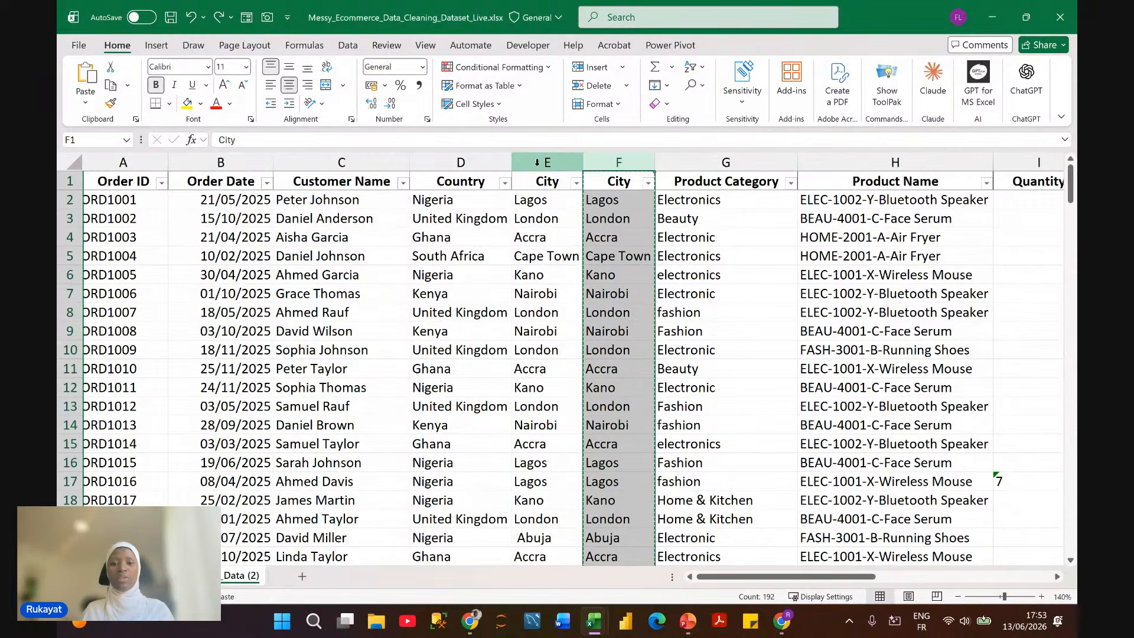
Step: Try deleting the original City column E to examine the effect on the TRIM formulas, and undo the deletion
left_click(537, 162)
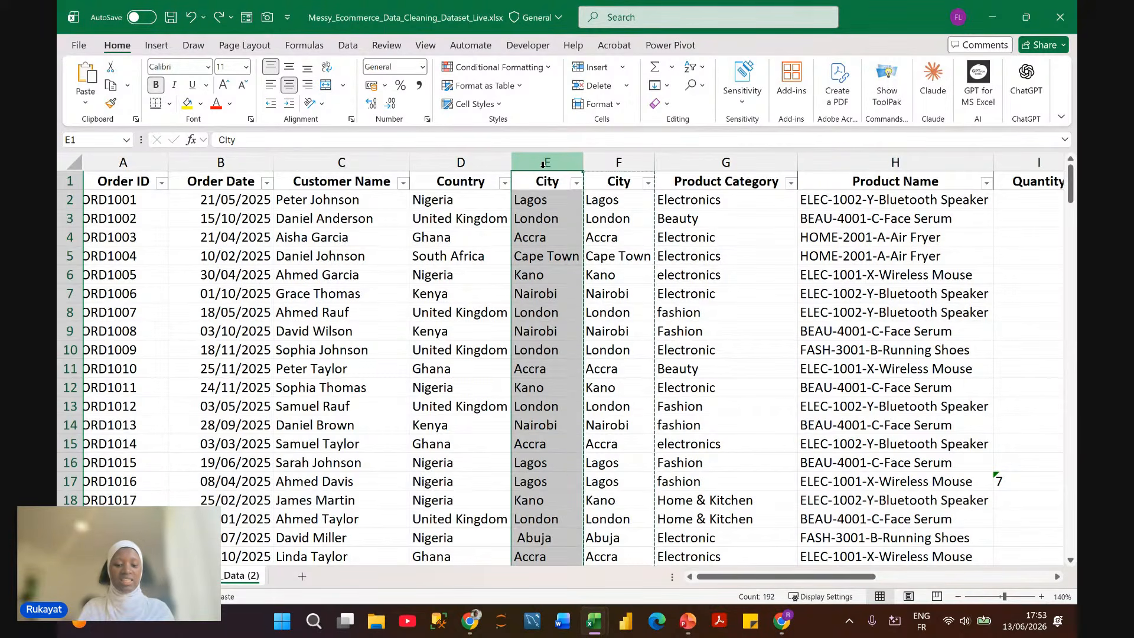
key("ctrl+v")
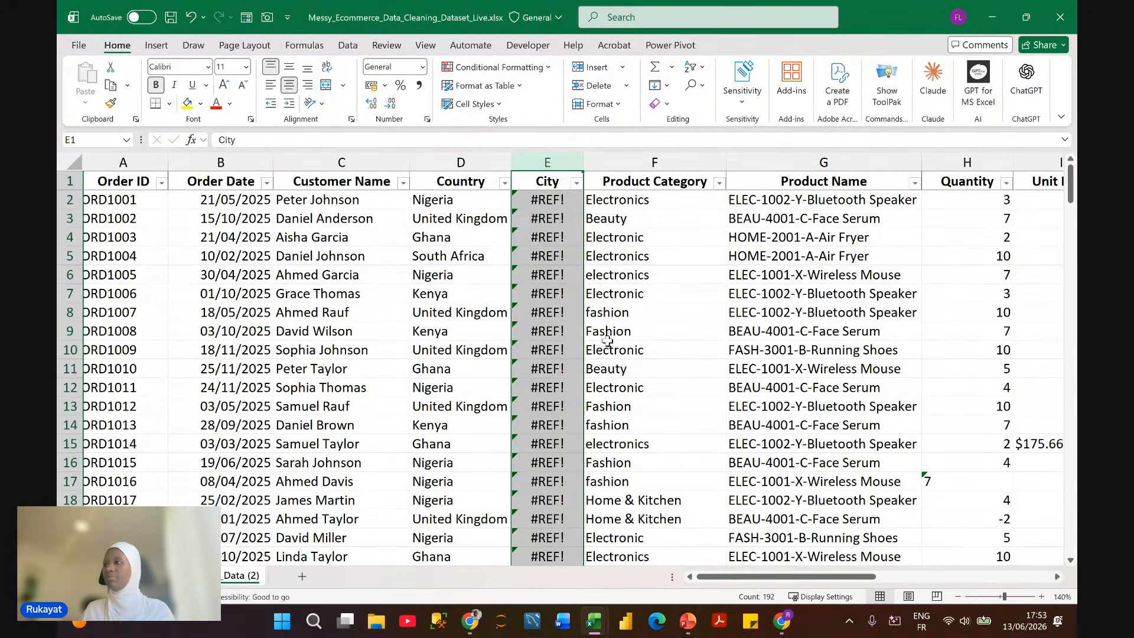
left_click(642, 317)
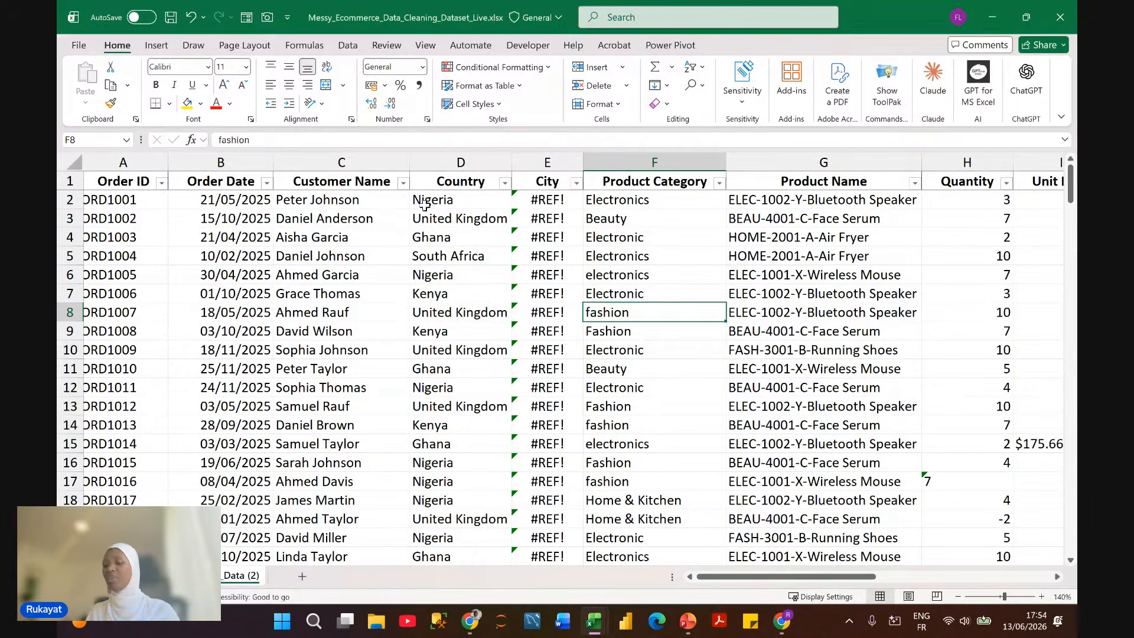
left_click(526, 200)
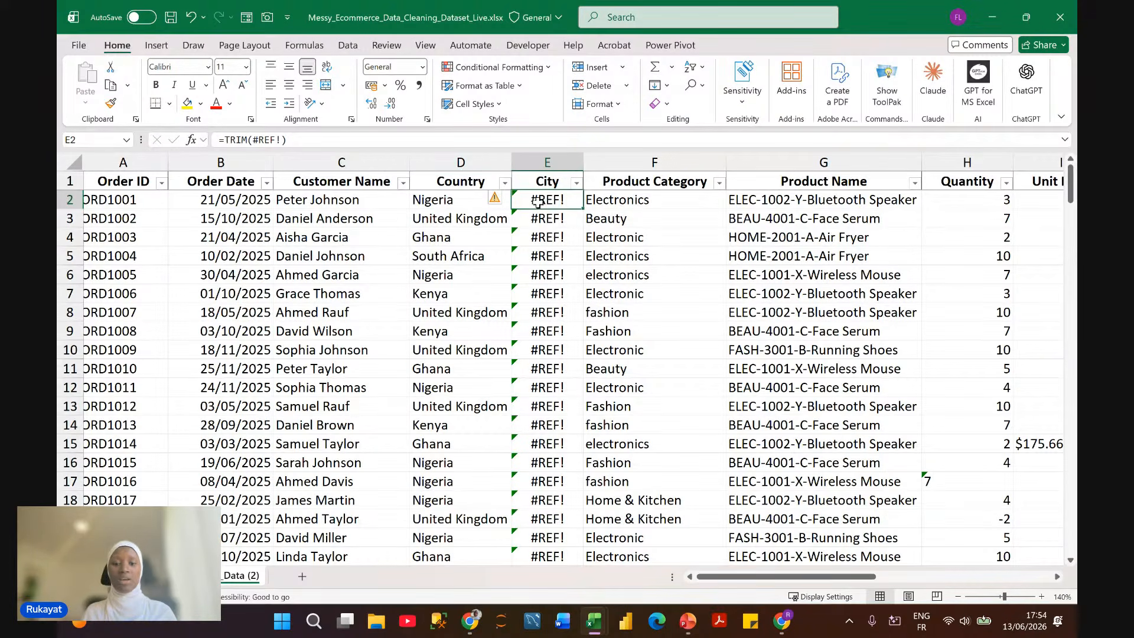
left_click(549, 162)
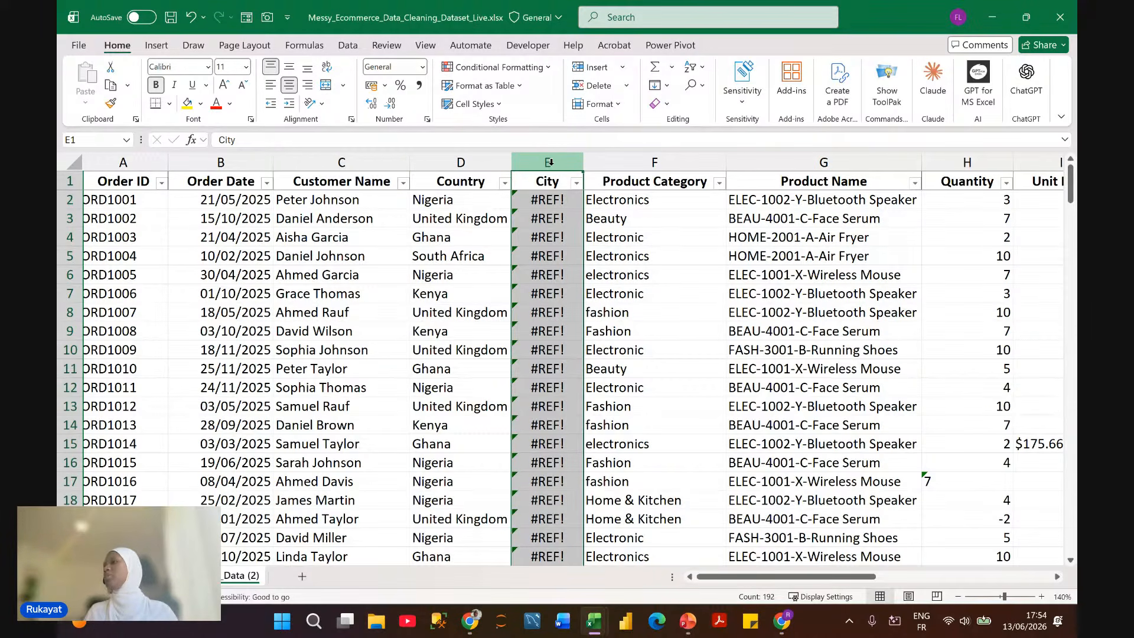
key("ctrl+z")
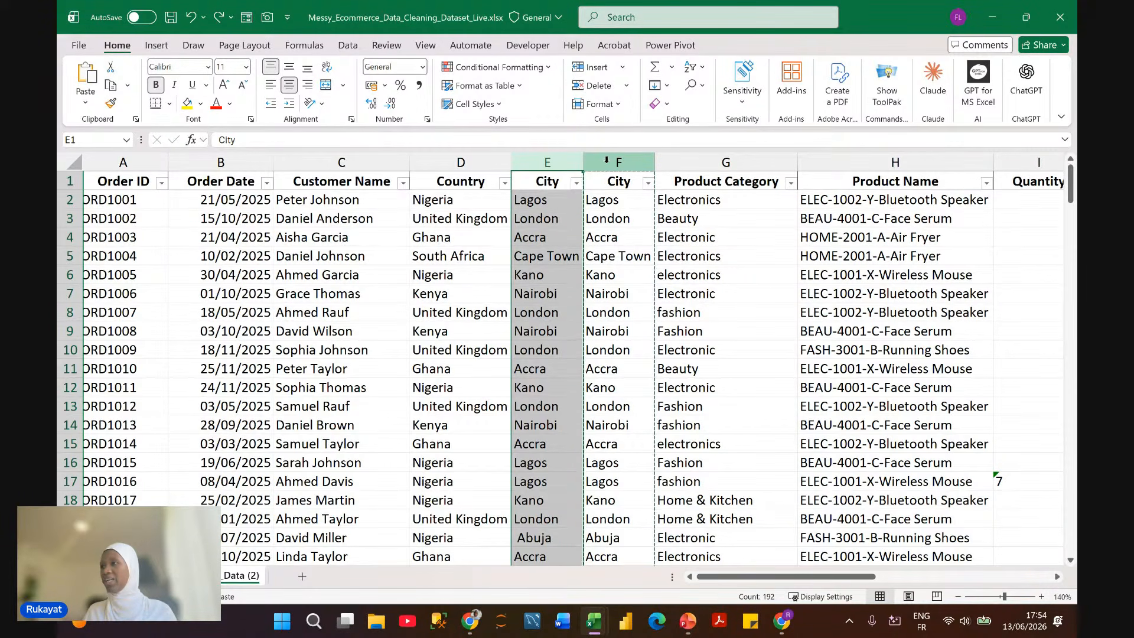
Step: Replace the TRIM formulas in column F with plain values from the copied column and verify several cells
left_click(606, 162)
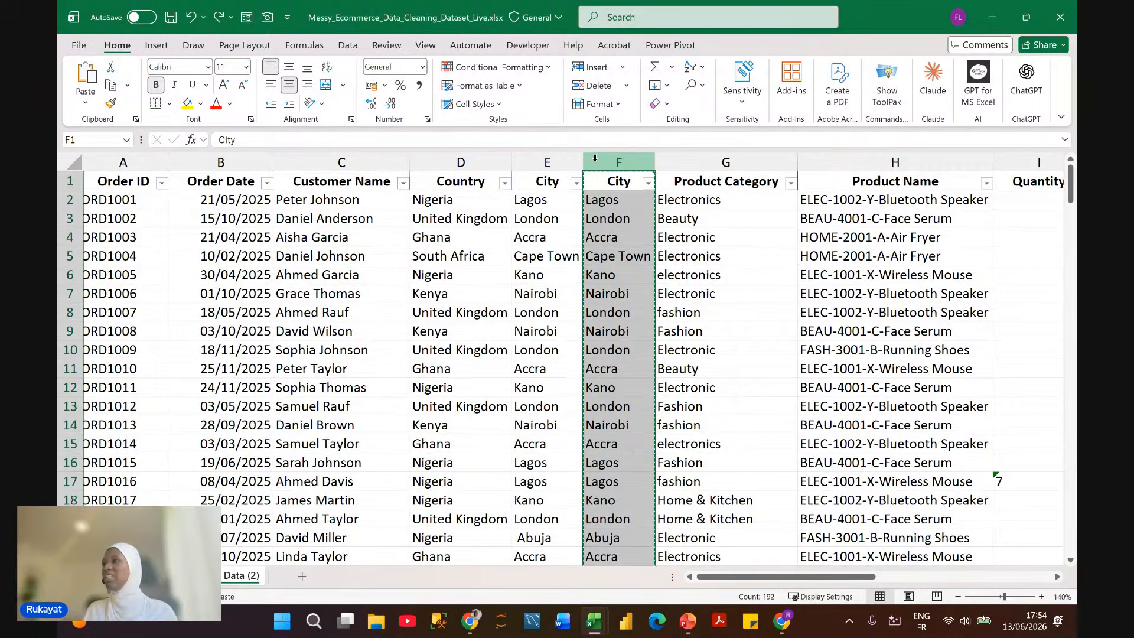
right_click(614, 169)
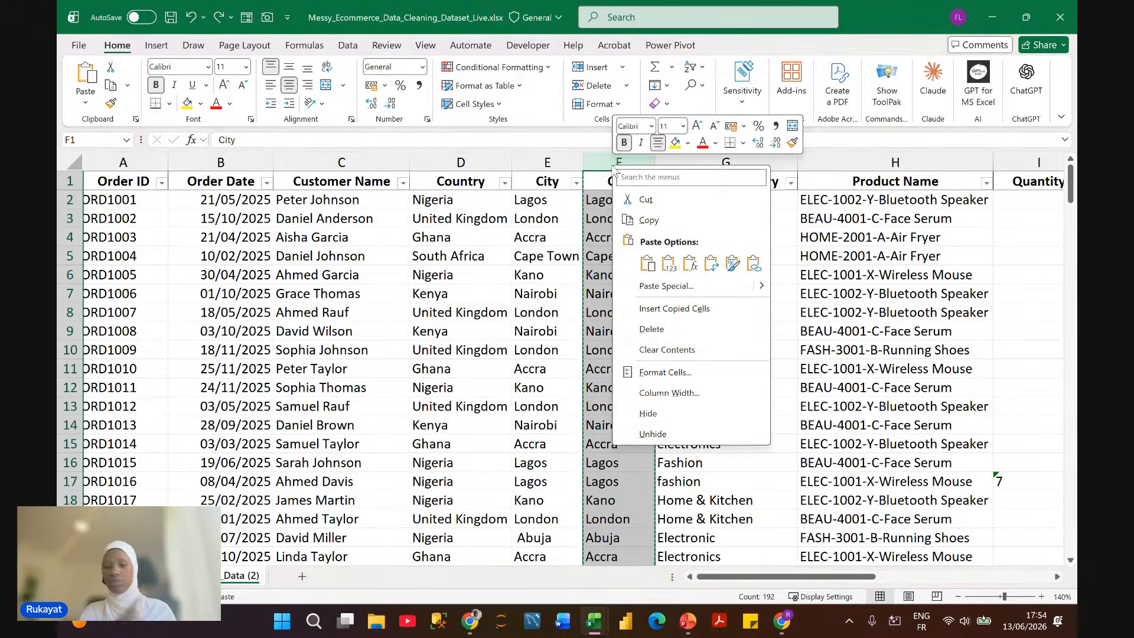
left_click(666, 263)
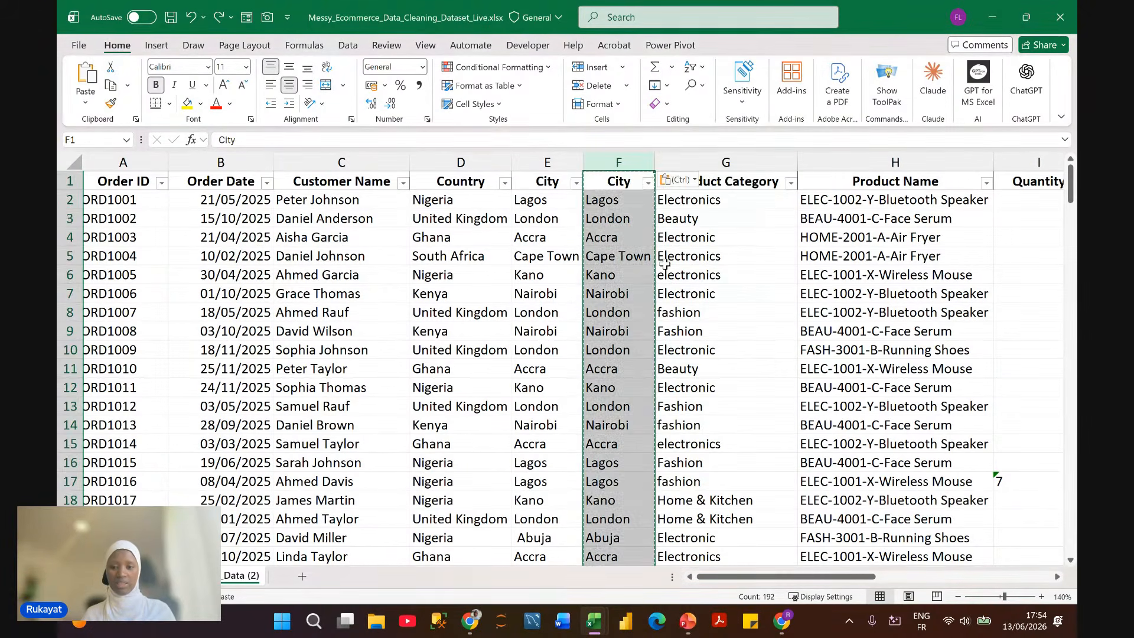
left_click(614, 237)
left_click(617, 294)
left_click(623, 348)
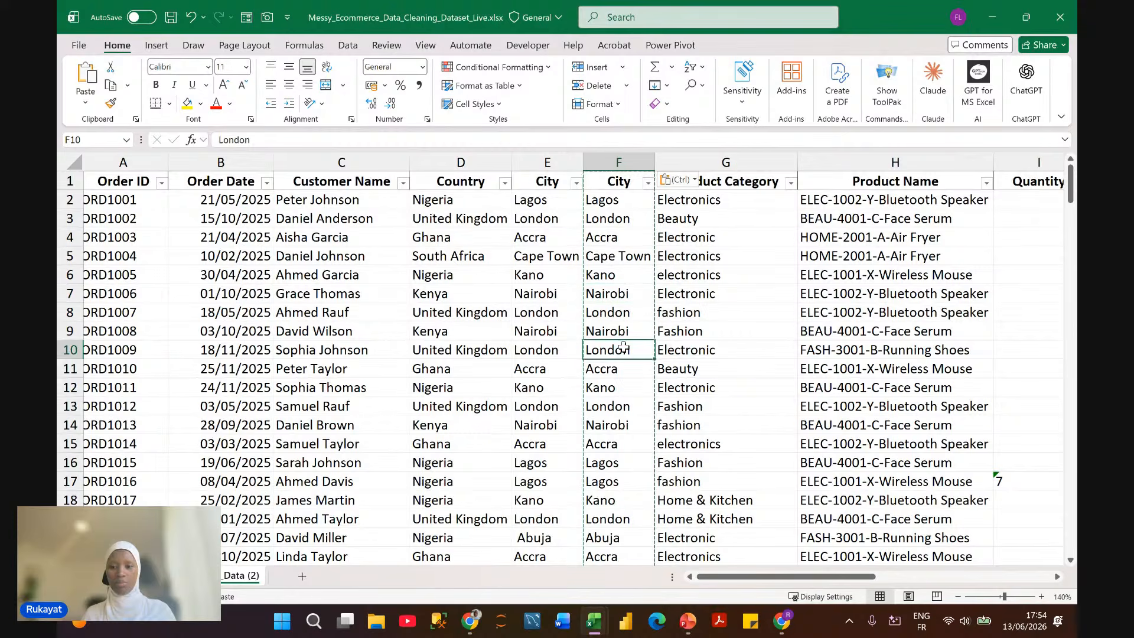
left_click(616, 386)
left_click(616, 444)
left_click(614, 481)
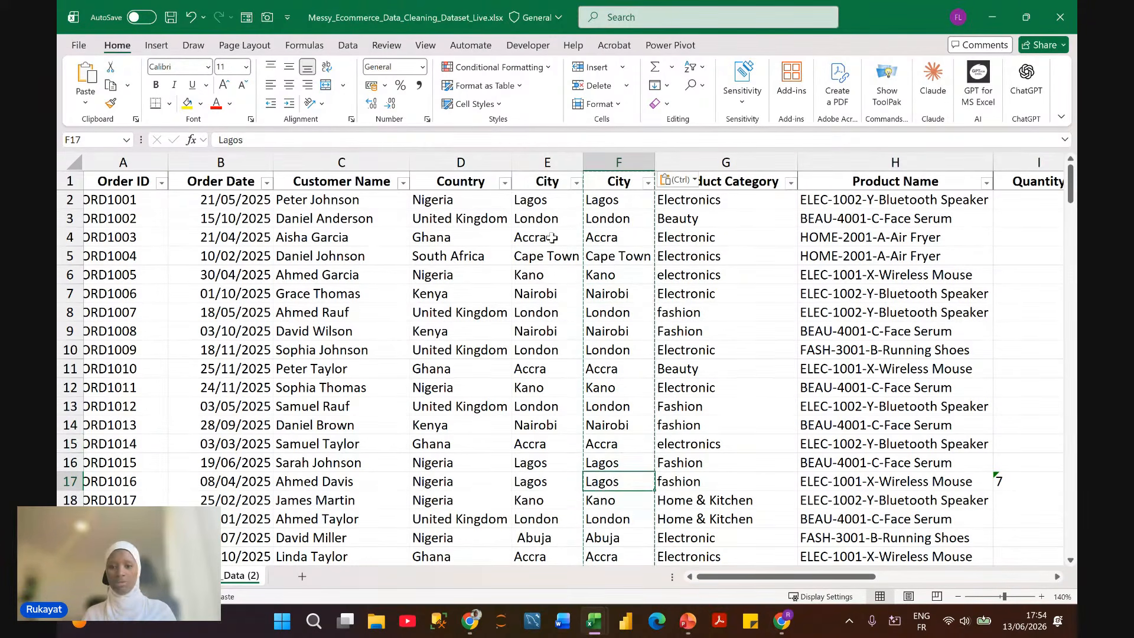
Step: Delete the original City column E so that only the column with the trimmed plain values is kept
left_click(538, 161)
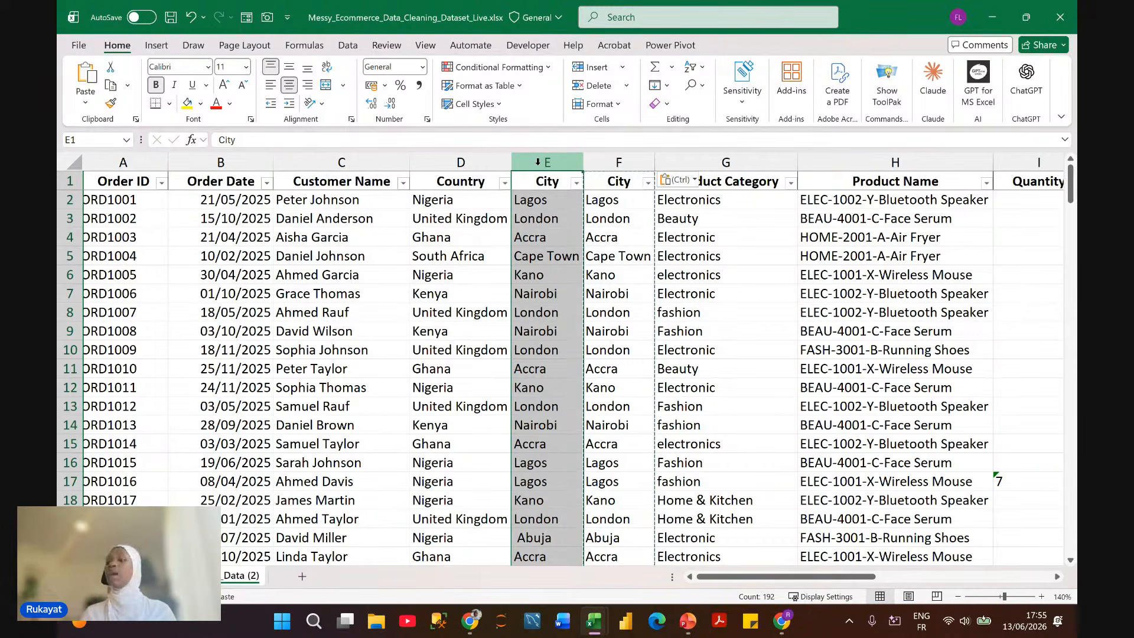
key("Escape")
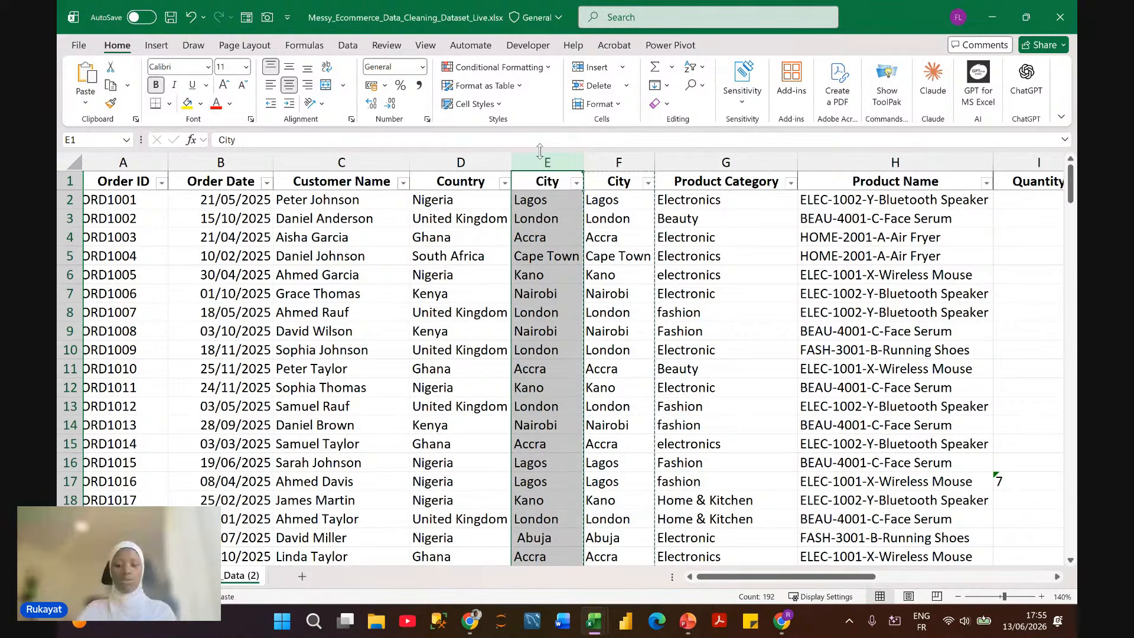
left_click(546, 156)
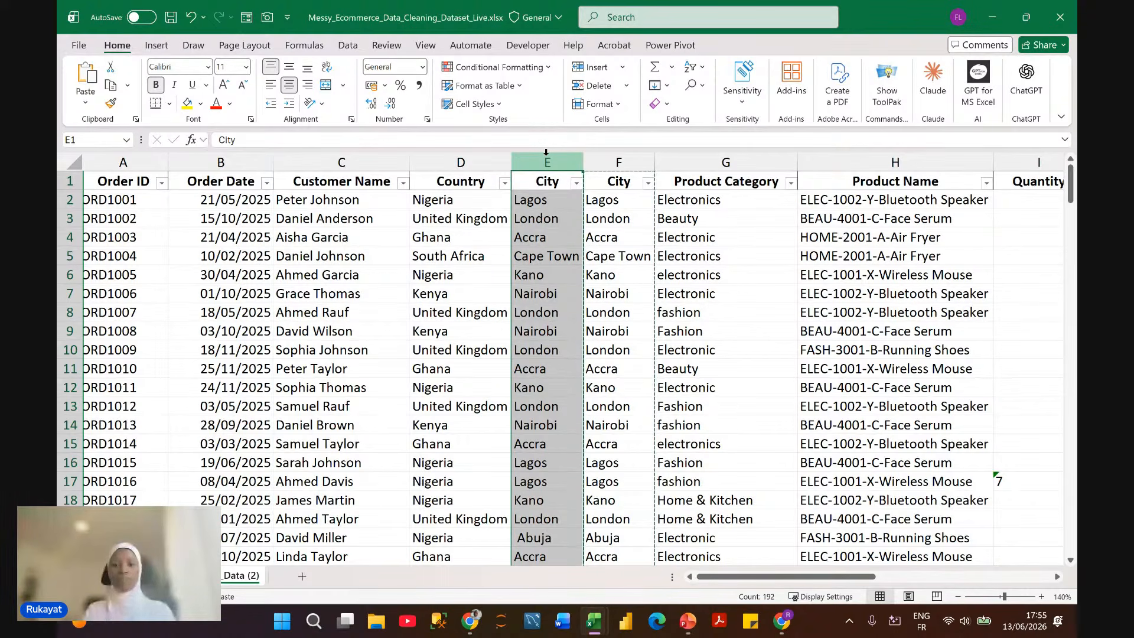
left_click(619, 200)
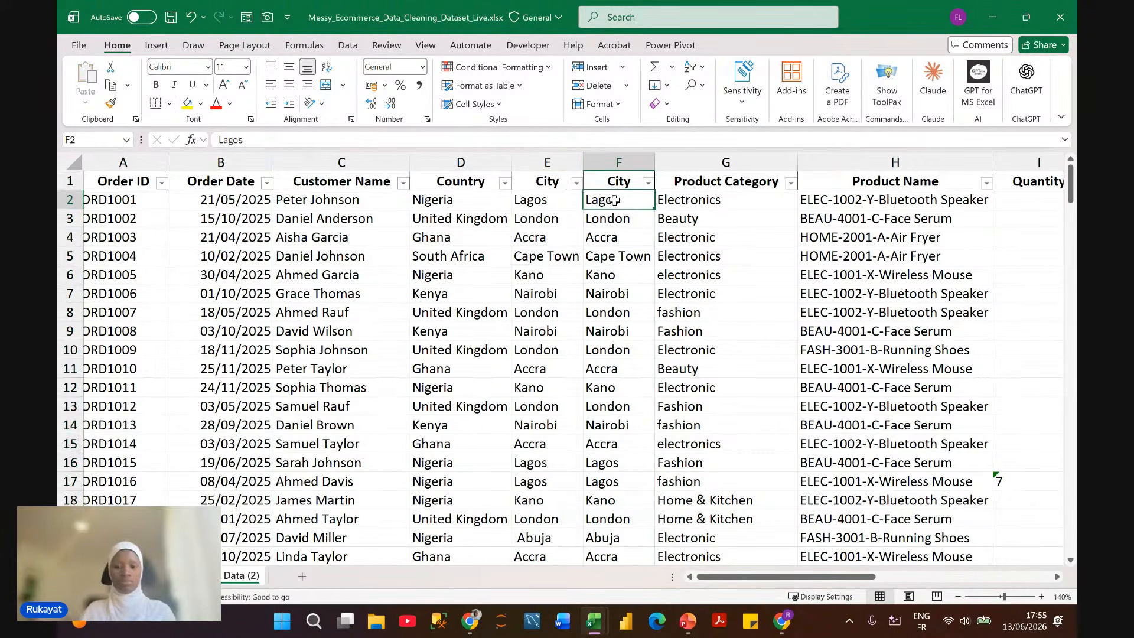
left_click(575, 162)
key("ctrl+minus")
left_click(650, 221)
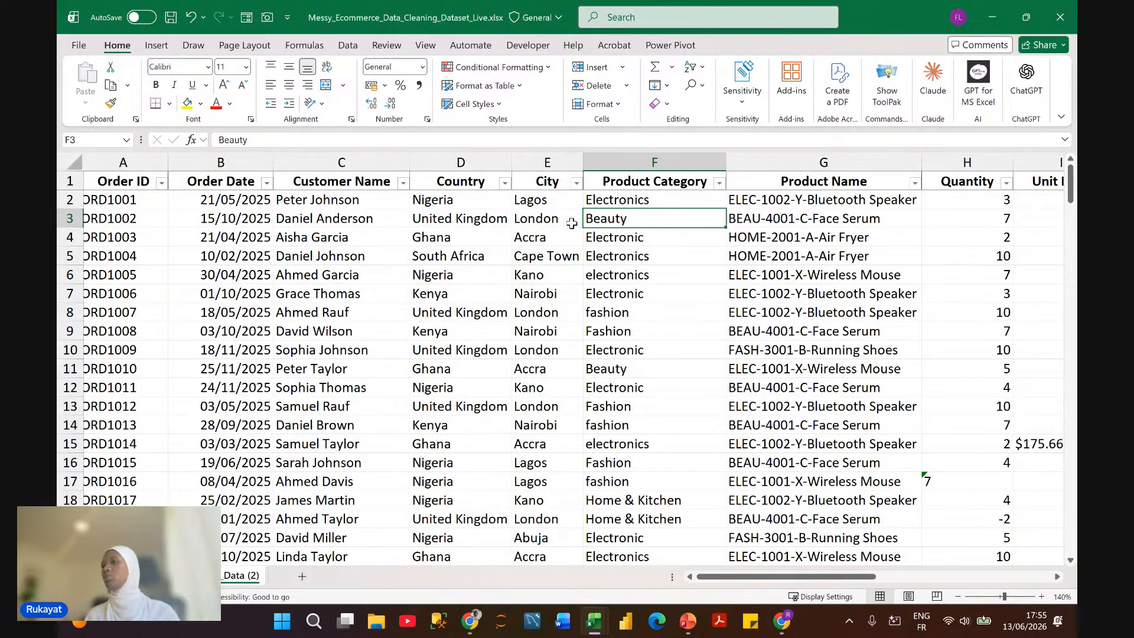
Step: Examine the Product Category entries in column F for consistent capitalisation and singular or plural wording
scroll(572, 222, "right", 1)
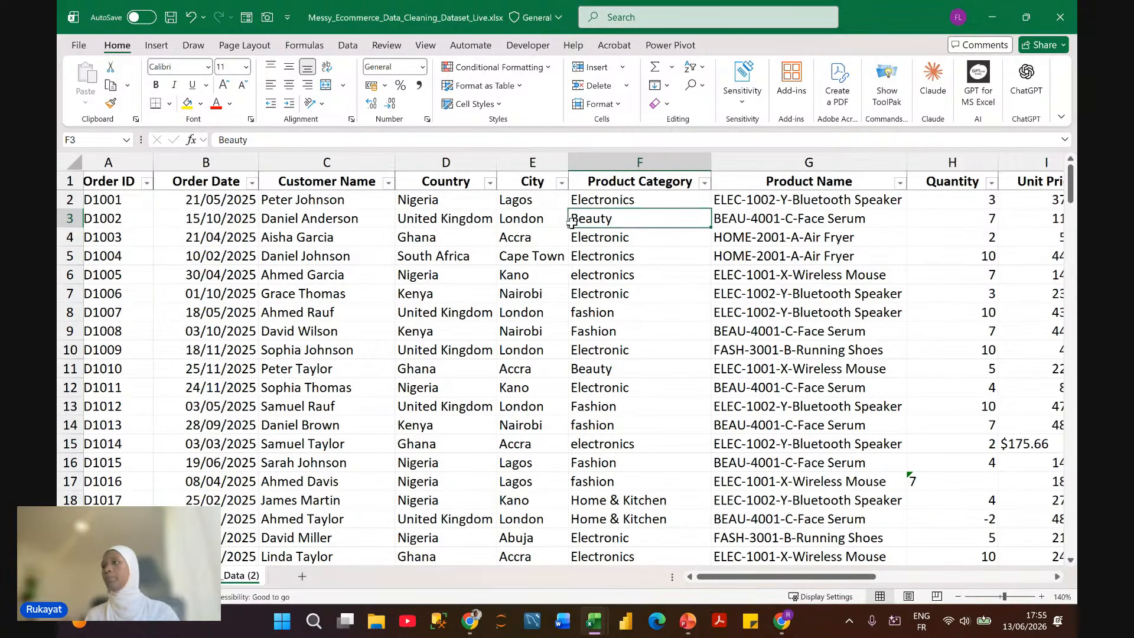
scroll(477, 179, "right", 5)
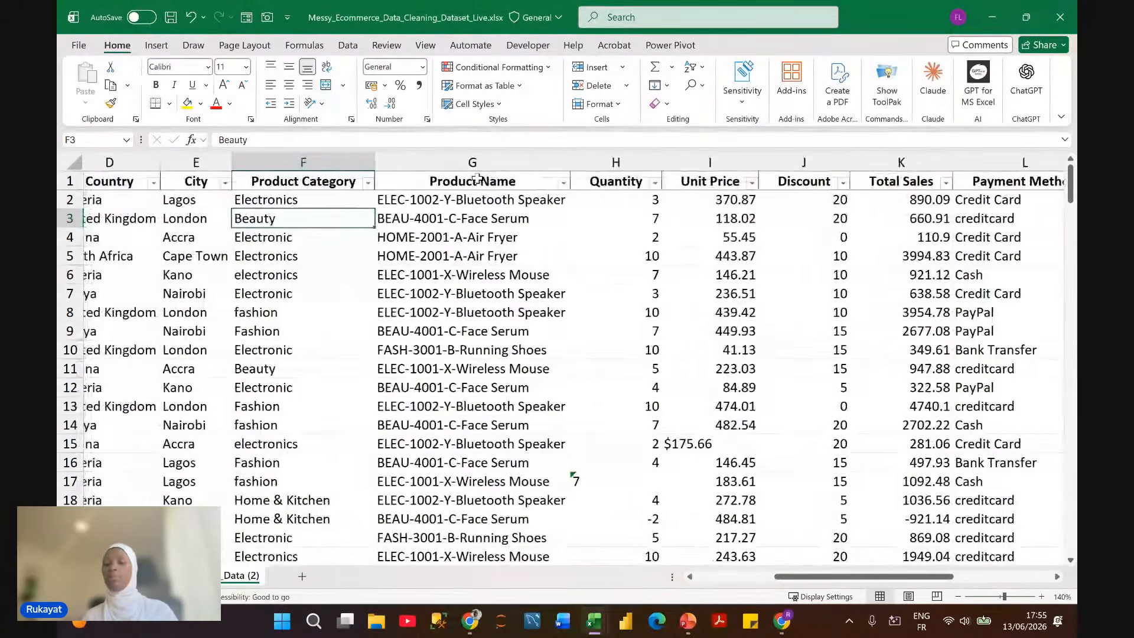
scroll(477, 178, "left", 5)
left_click(472, 161)
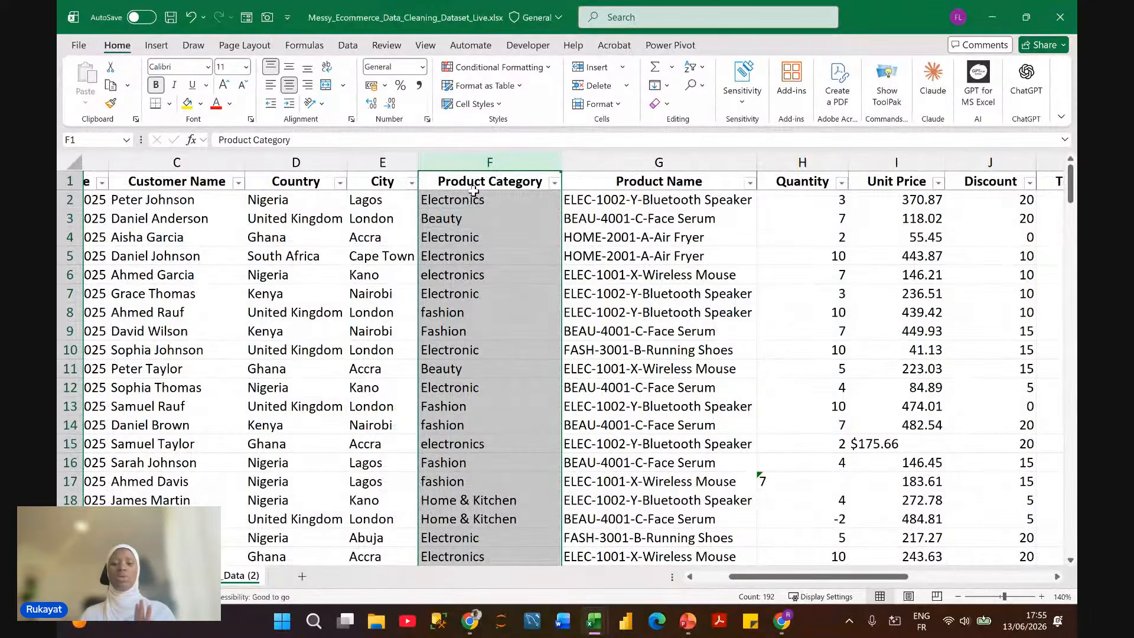
left_click(475, 237)
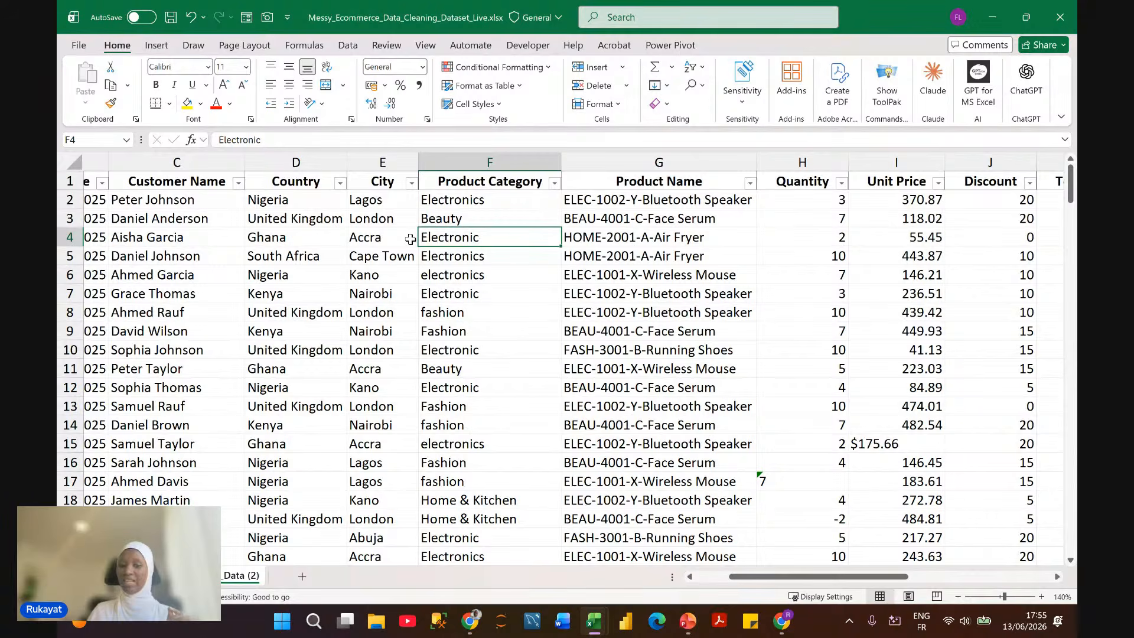
left_click(430, 256)
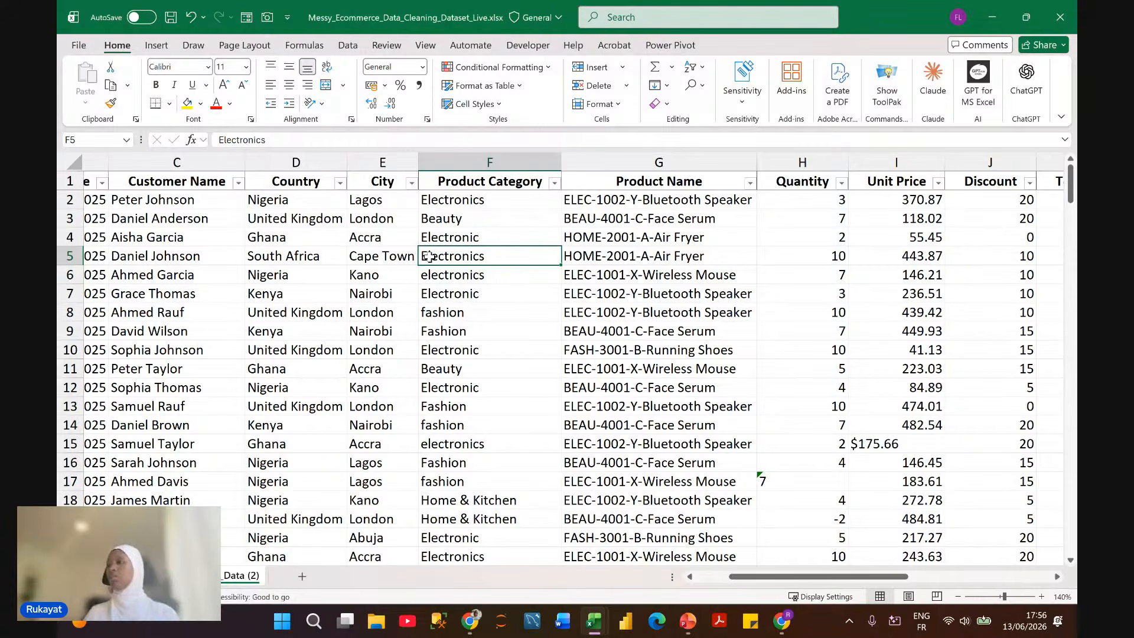
scroll(429, 255, "down", 1)
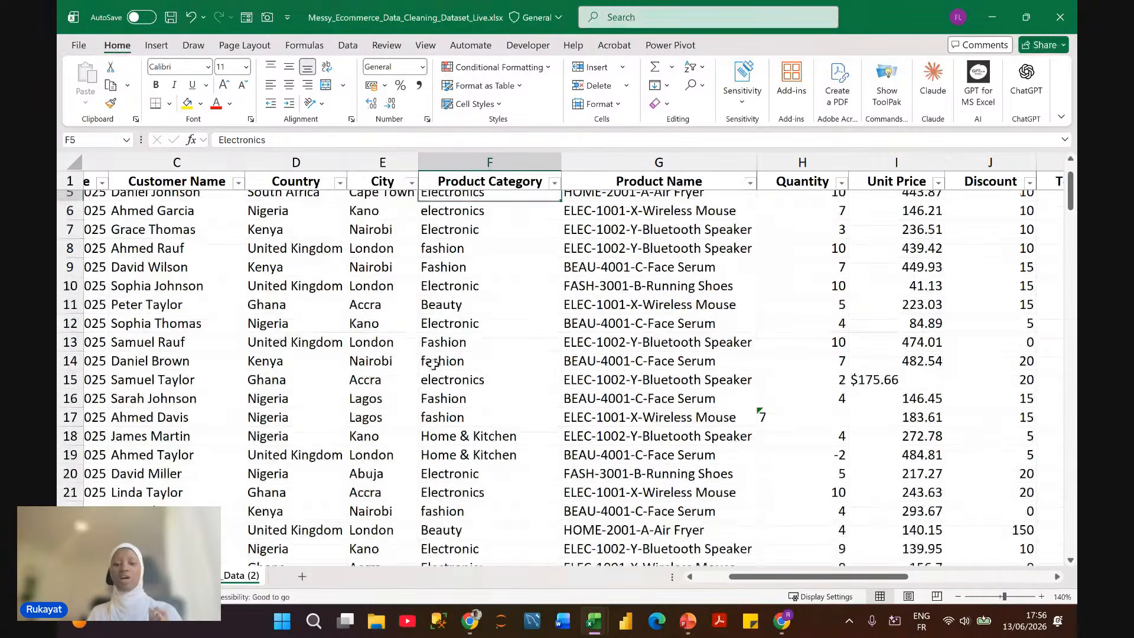
left_click(415, 342)
left_click(426, 342)
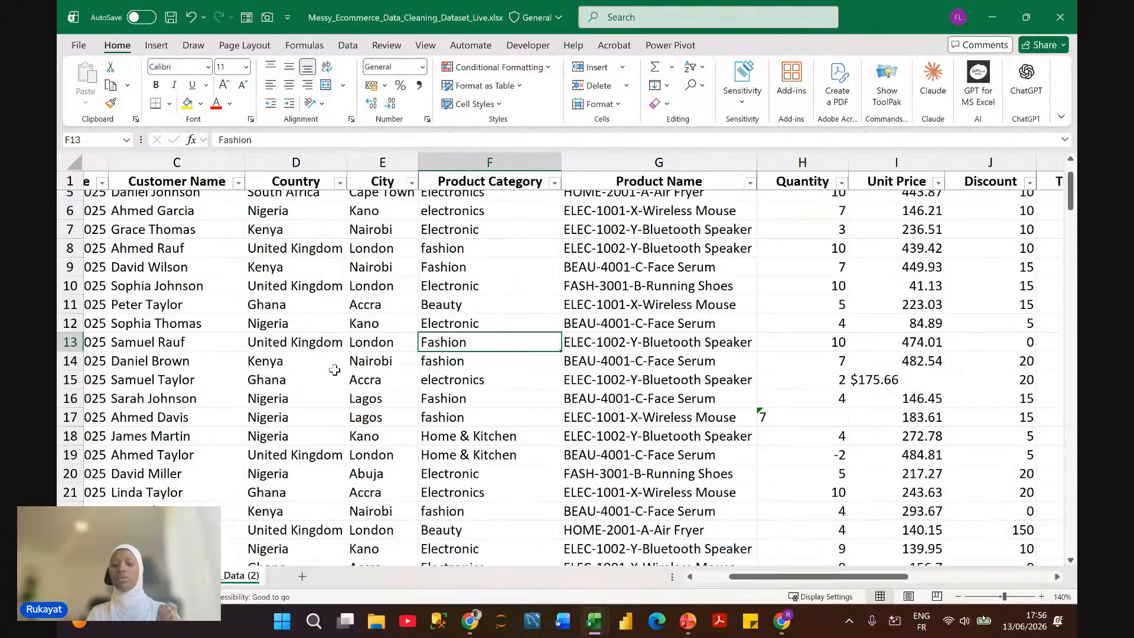
left_click(427, 366)
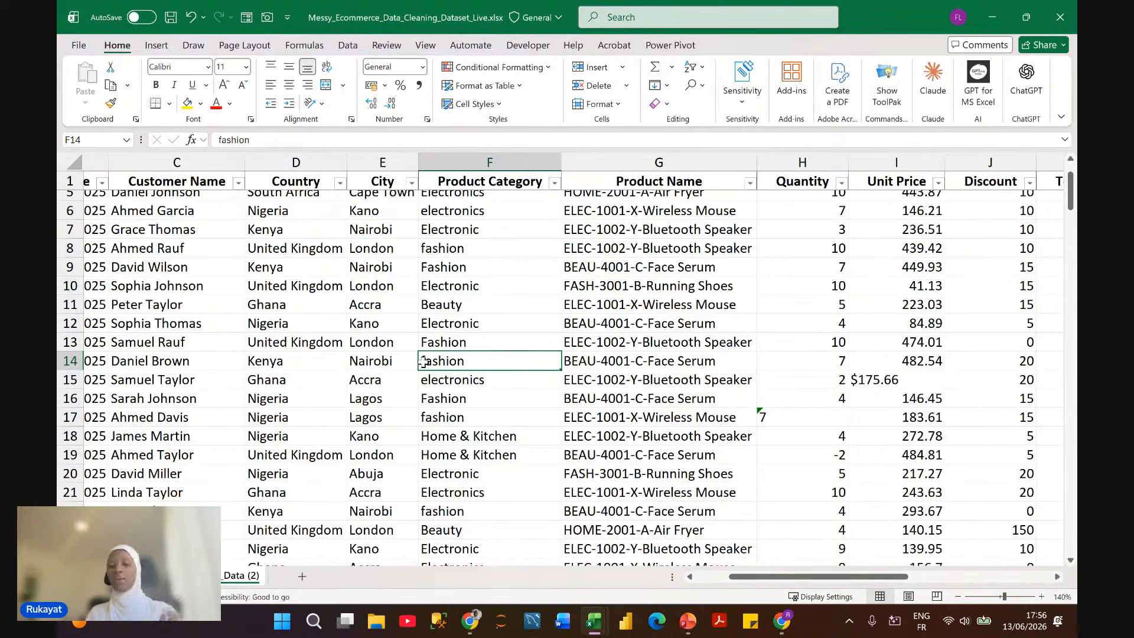
left_click(440, 380)
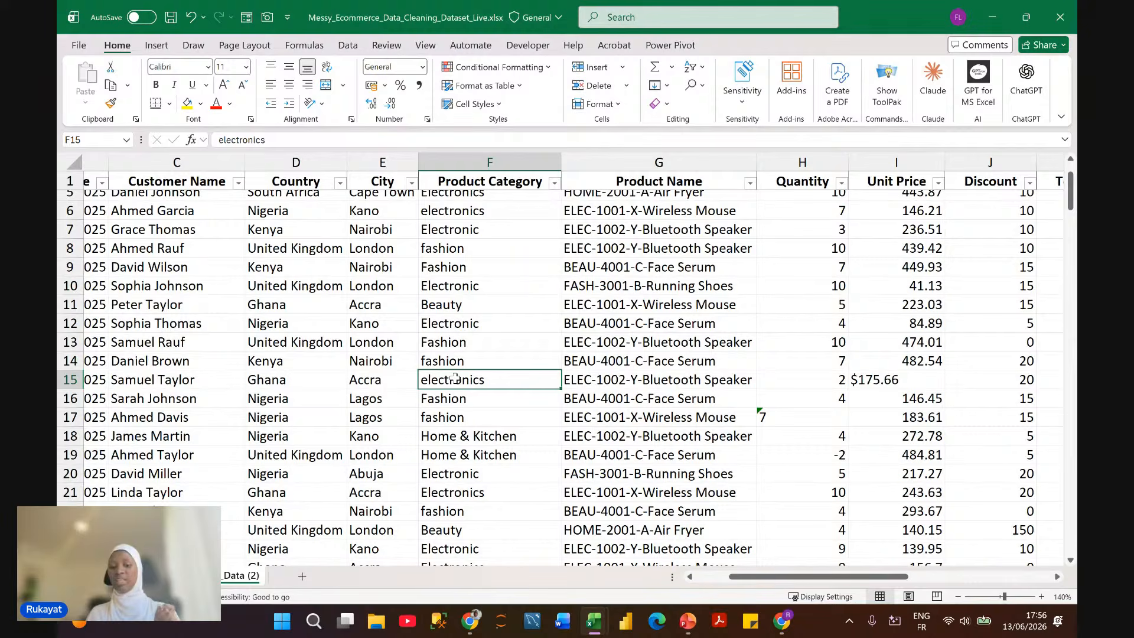
scroll(454, 378, "up", 1)
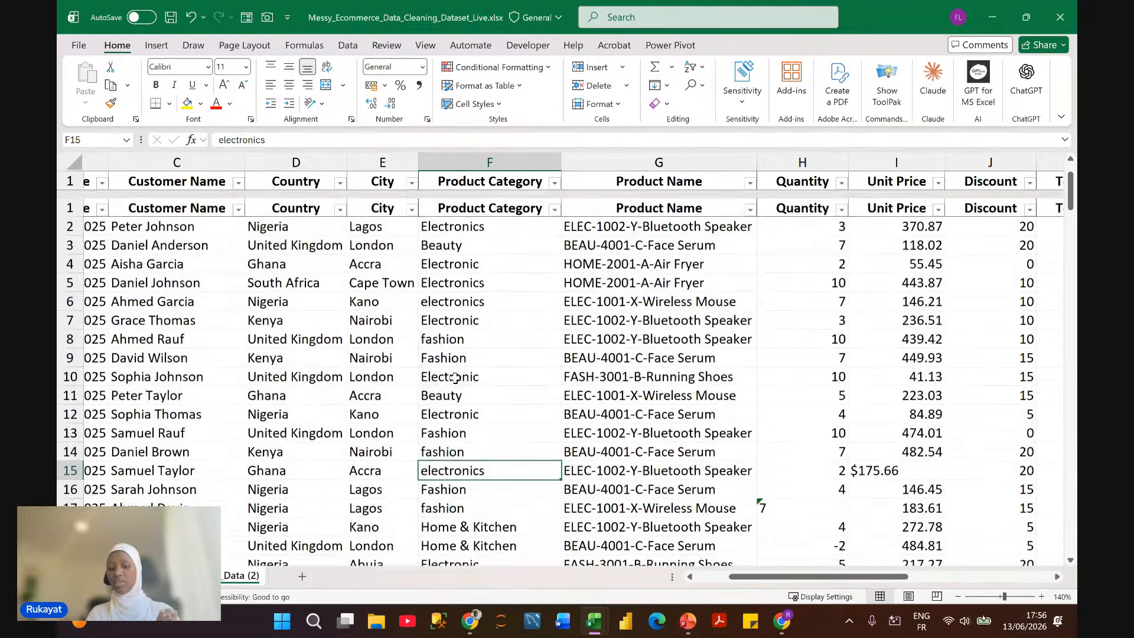
left_click(481, 162)
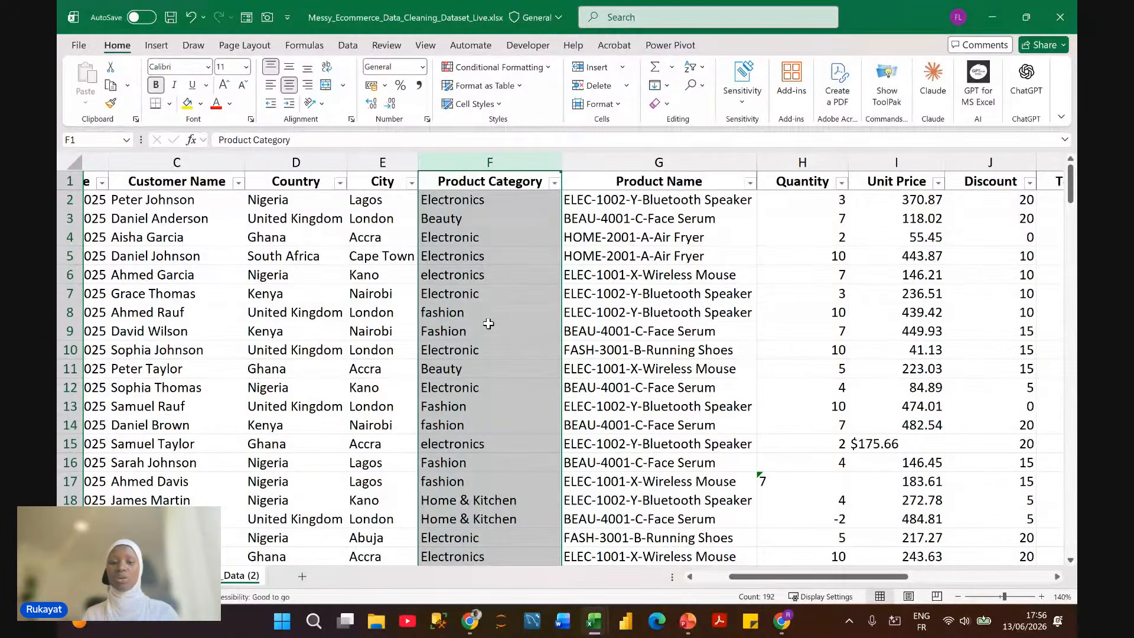
left_click(440, 256)
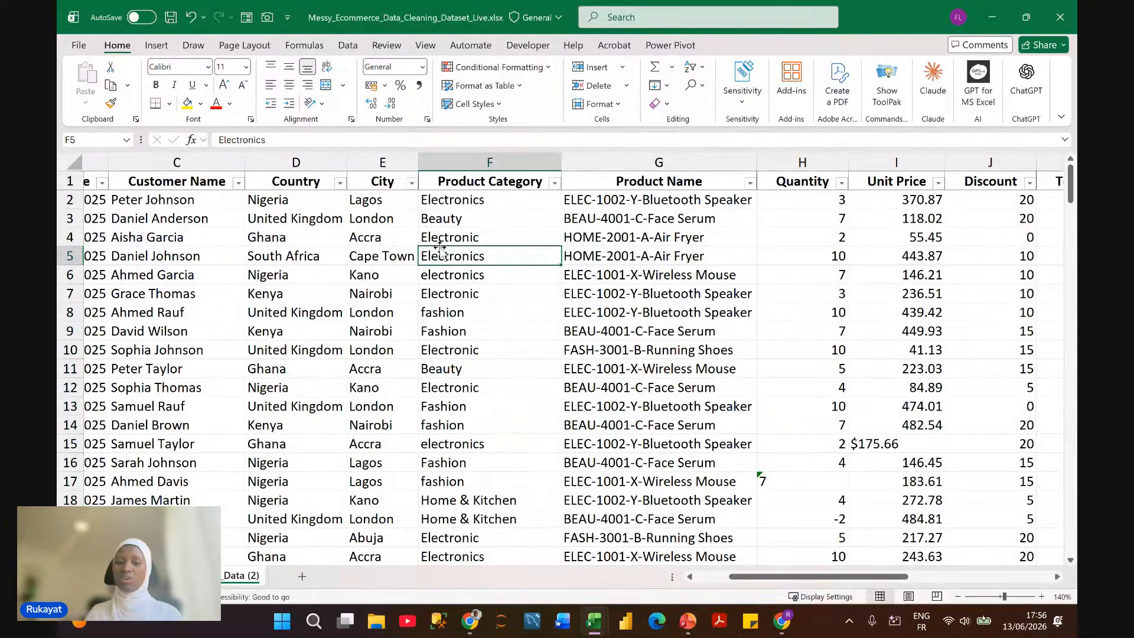
left_click(439, 238)
left_click_drag(439, 239, 436, 255)
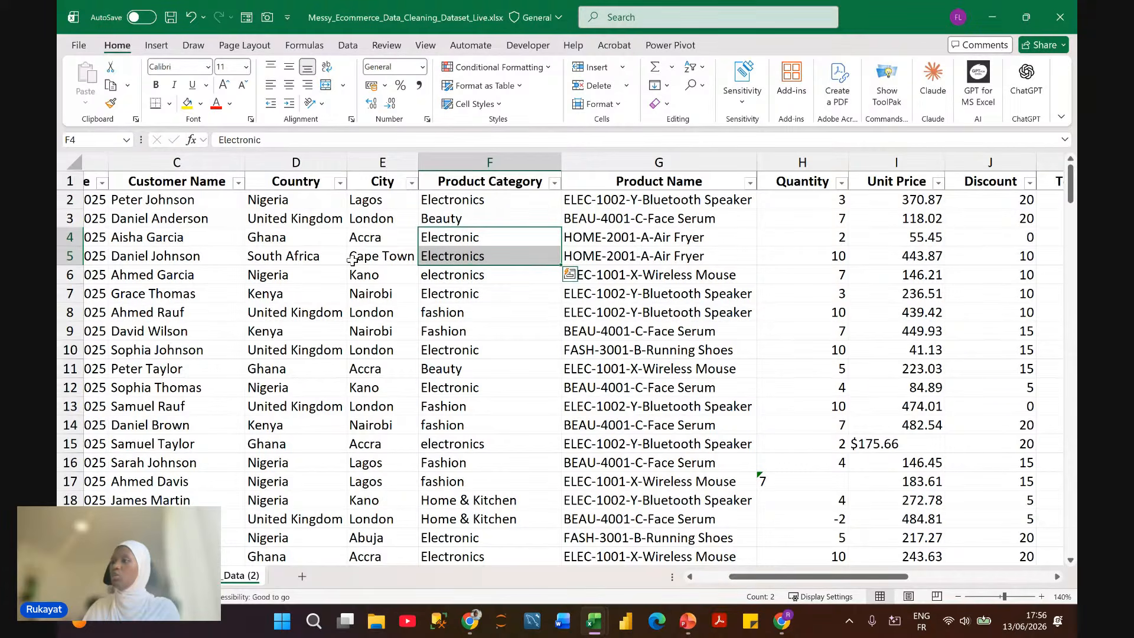
Step: Replace all matches of Electronic* with Electronics in the Product Category column and check its distinct filter values
left_click(454, 160)
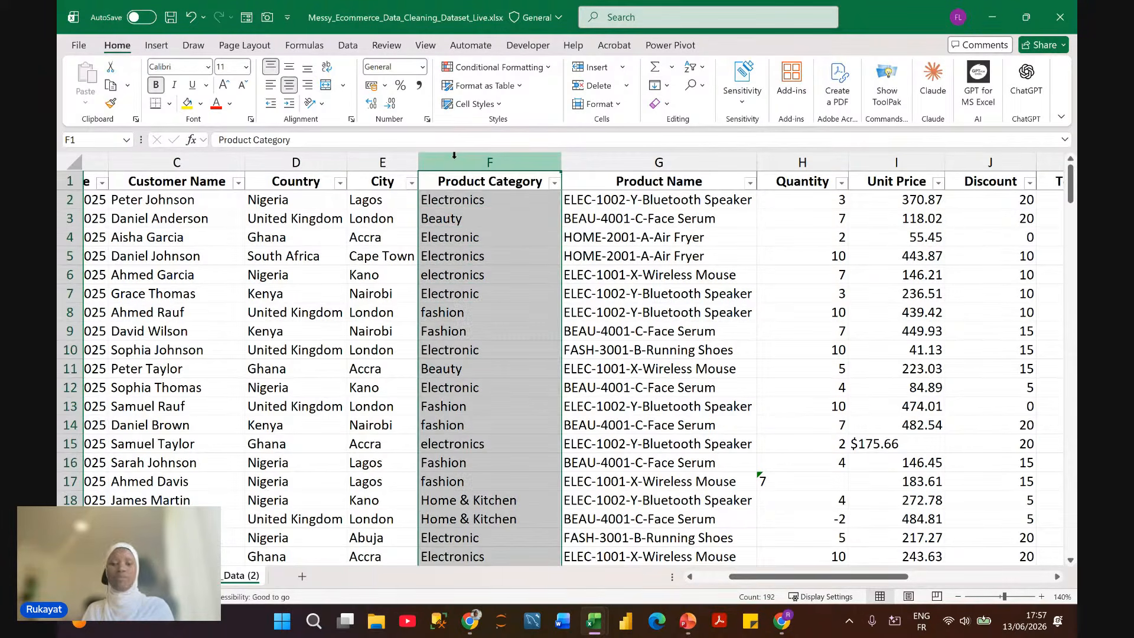
key("ctrl+h")
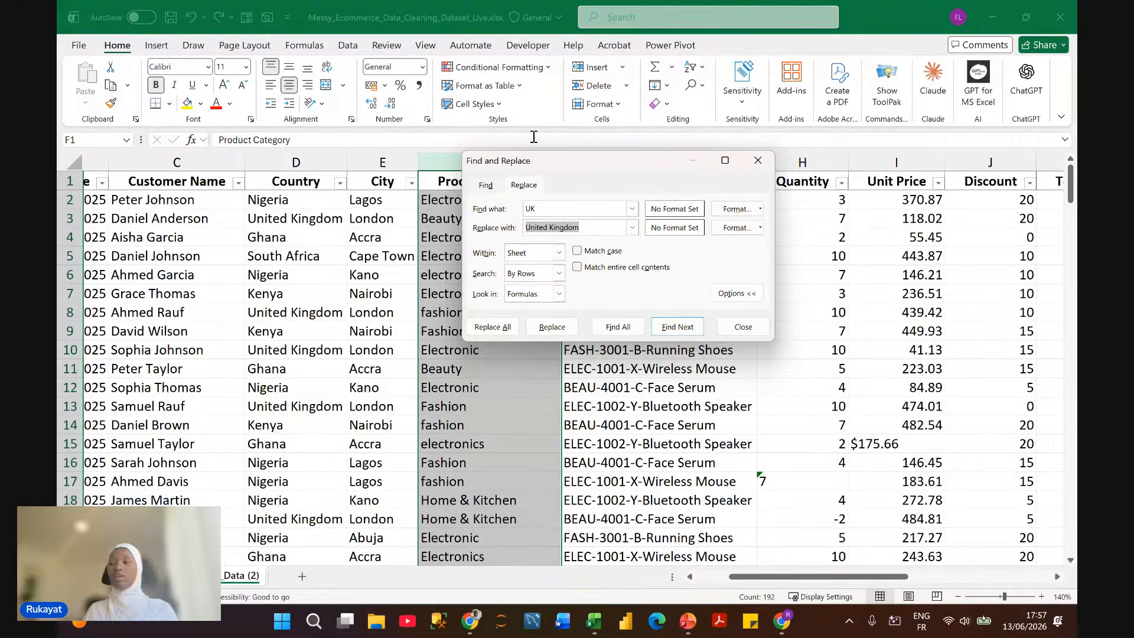
left_click_drag(486, 152, 735, 161)
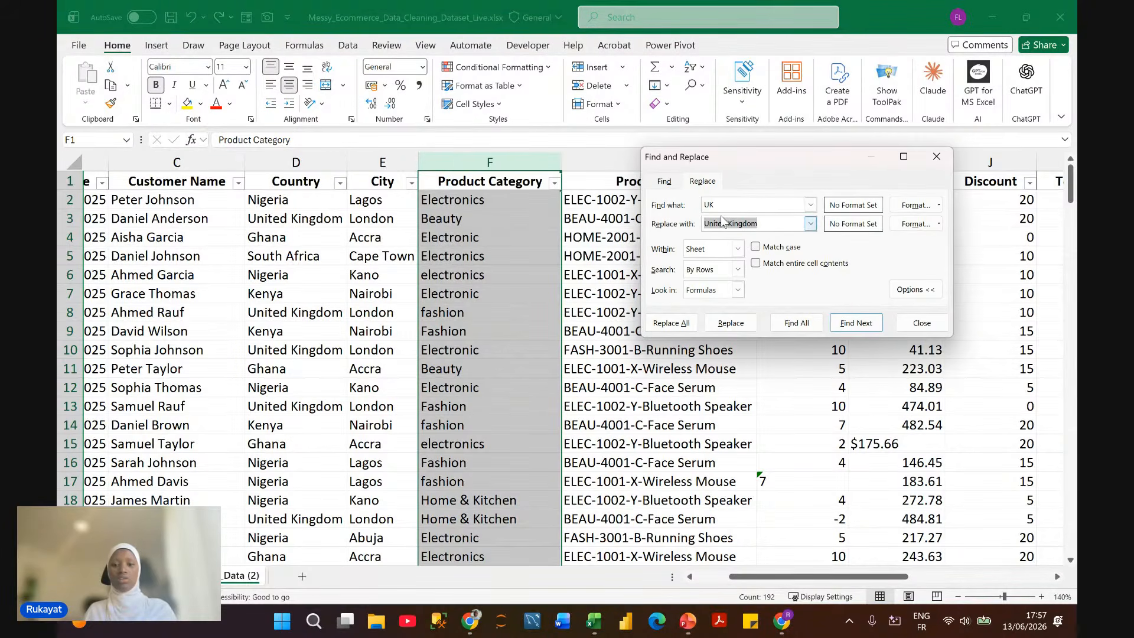
left_click_drag(718, 205, 700, 205)
type("El")
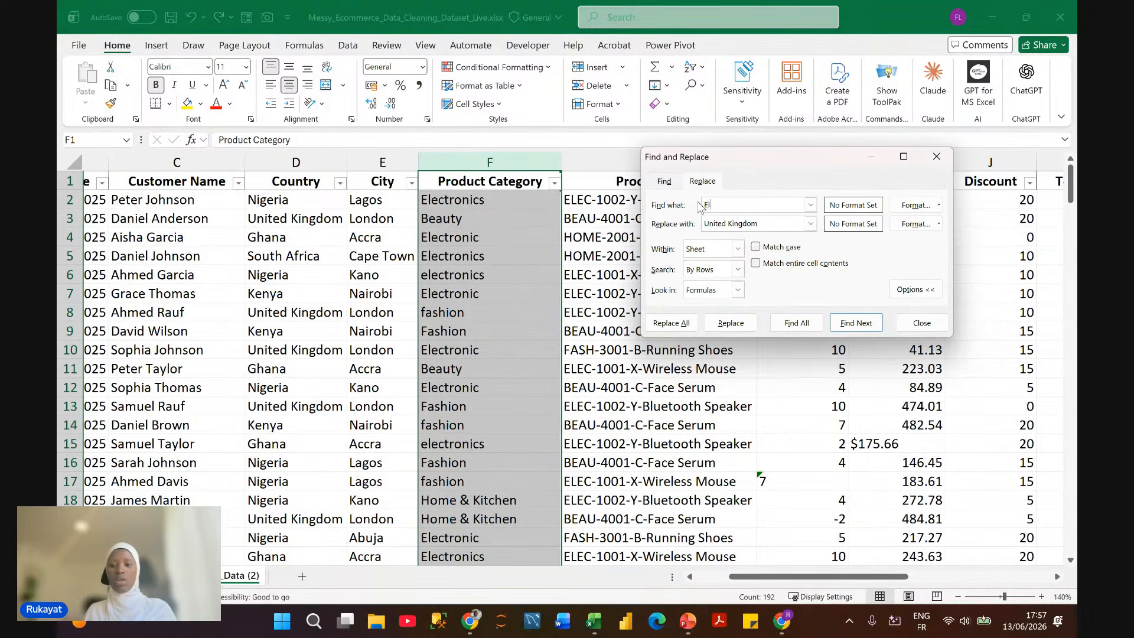
type("ectronic")
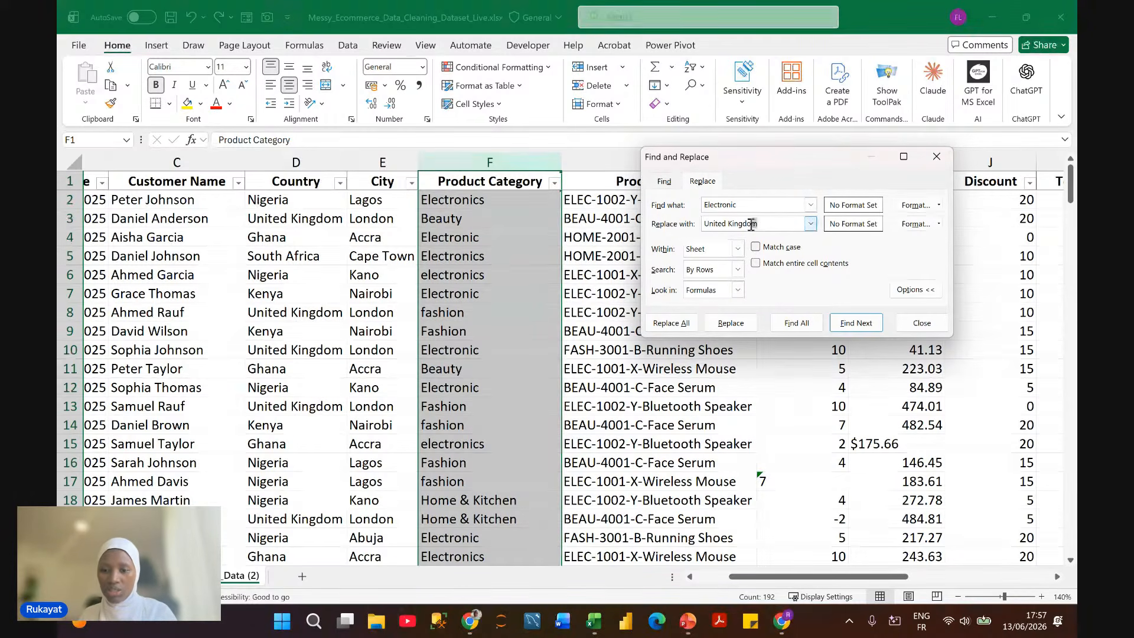
left_click_drag(761, 224, 700, 226)
type("El")
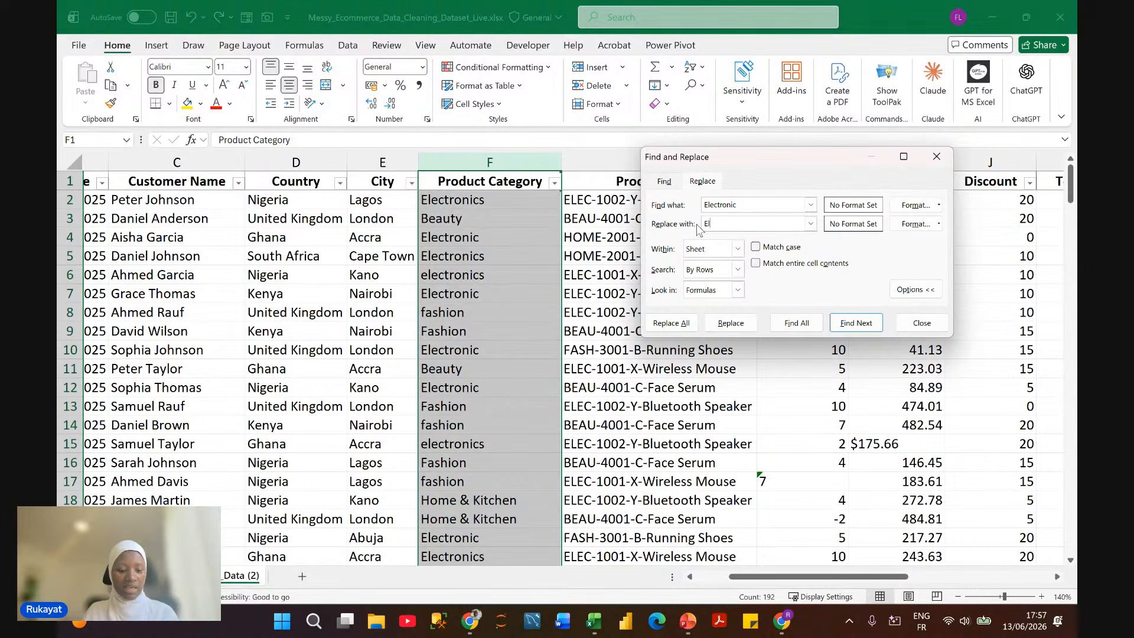
type("ectronics")
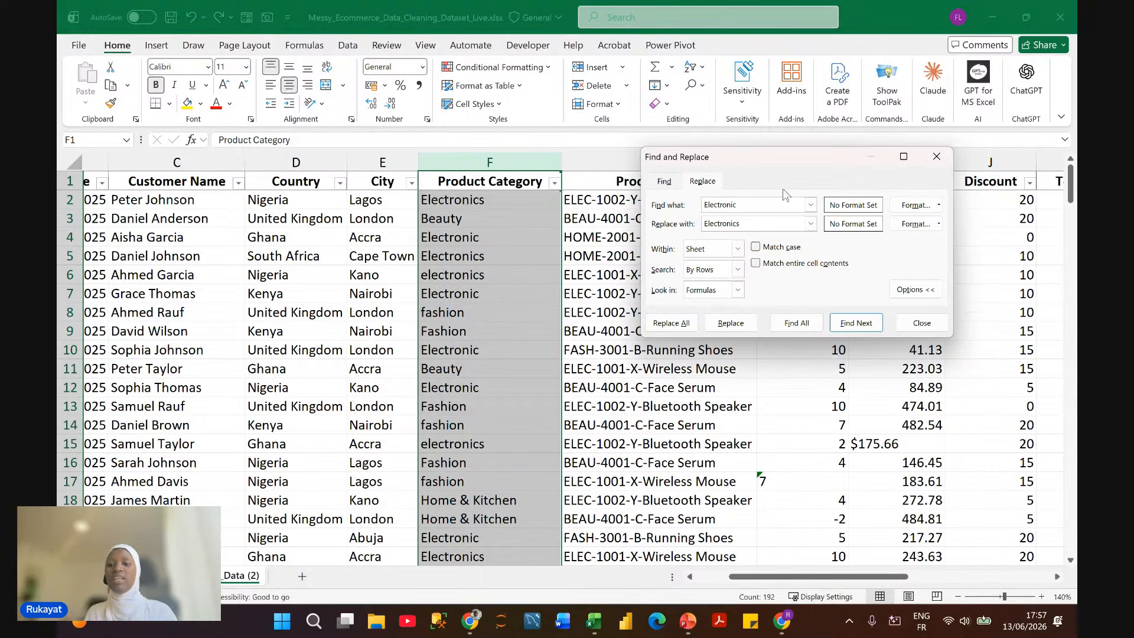
left_click(757, 206)
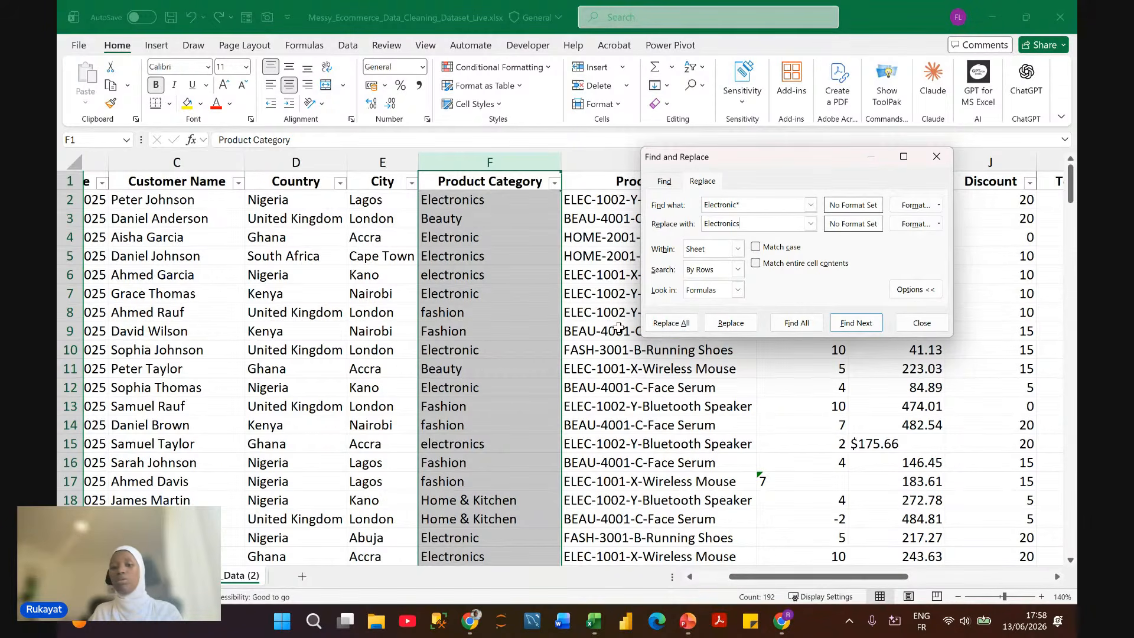
left_click(649, 329)
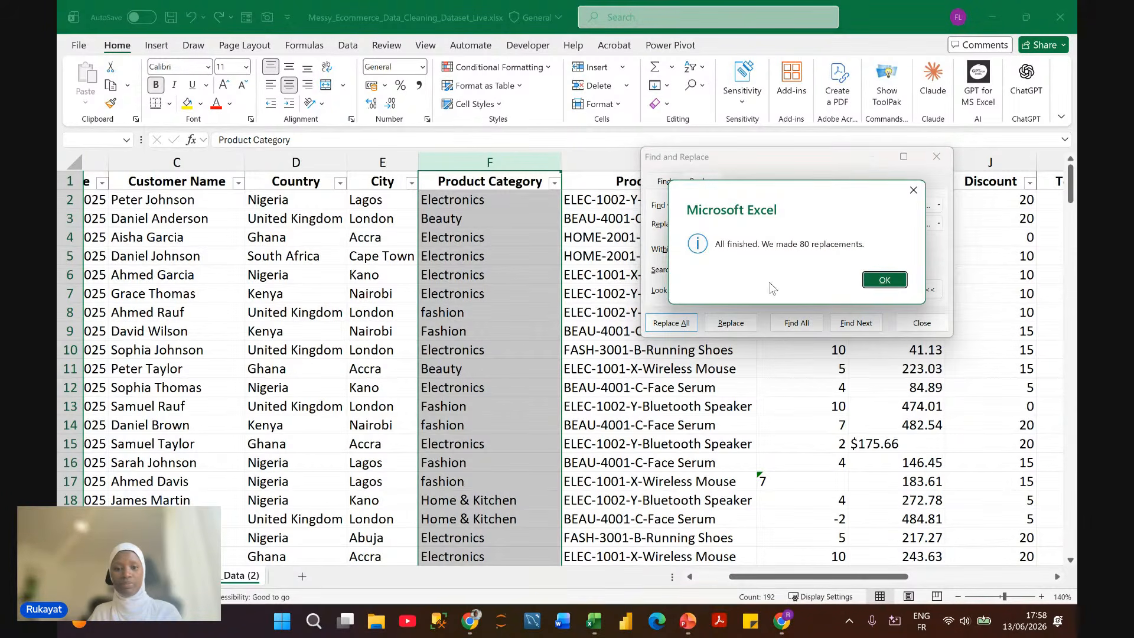
left_click(873, 280)
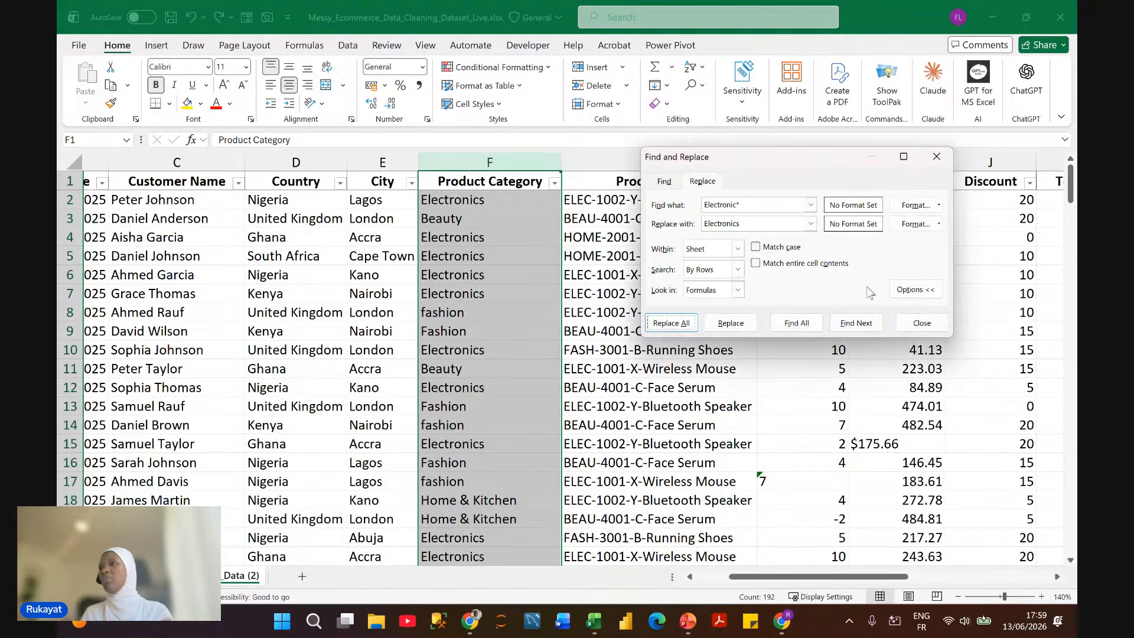
left_click(922, 324)
left_click(554, 182)
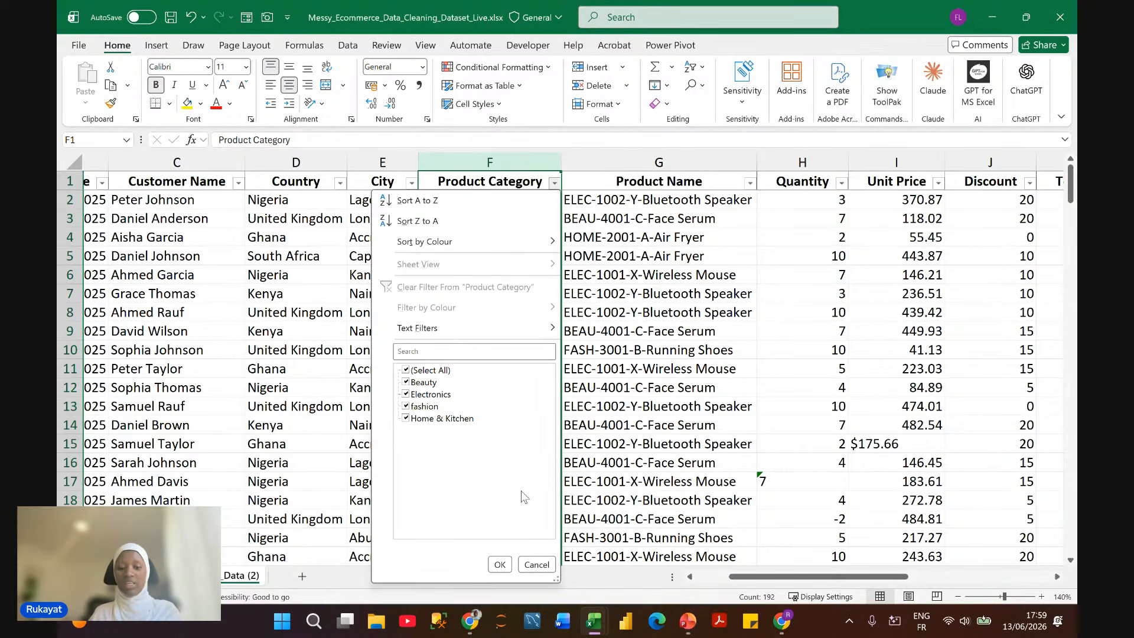
left_click(536, 564)
Step: Insert a blank column between Product Category and Product Name and start an entry in cell G2
left_click(612, 157)
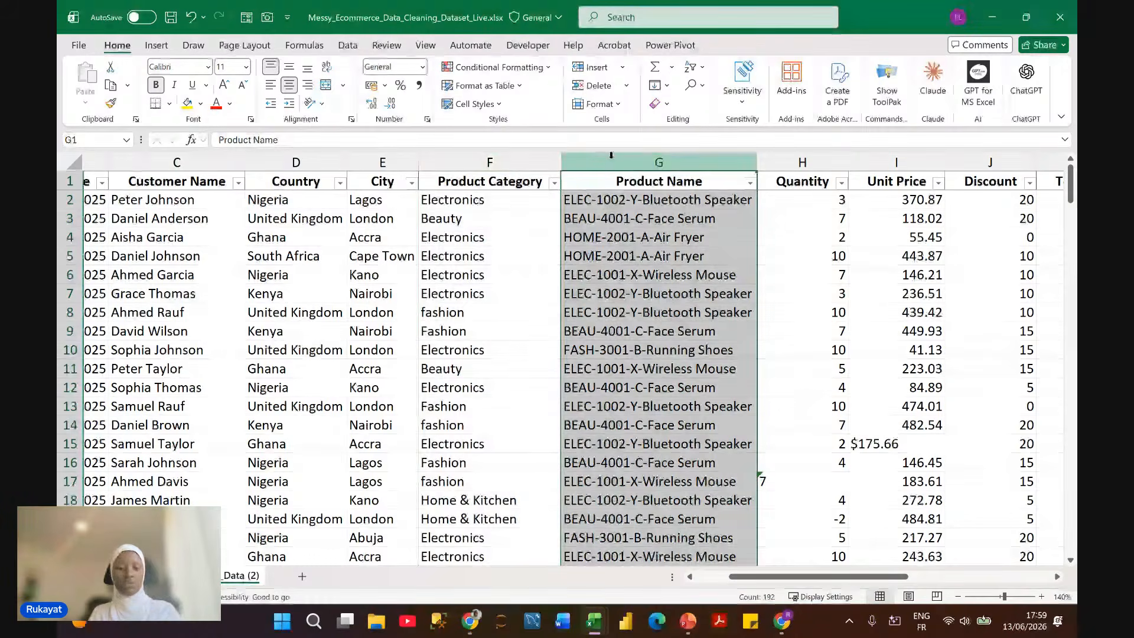
key("ctrl+shift+plus")
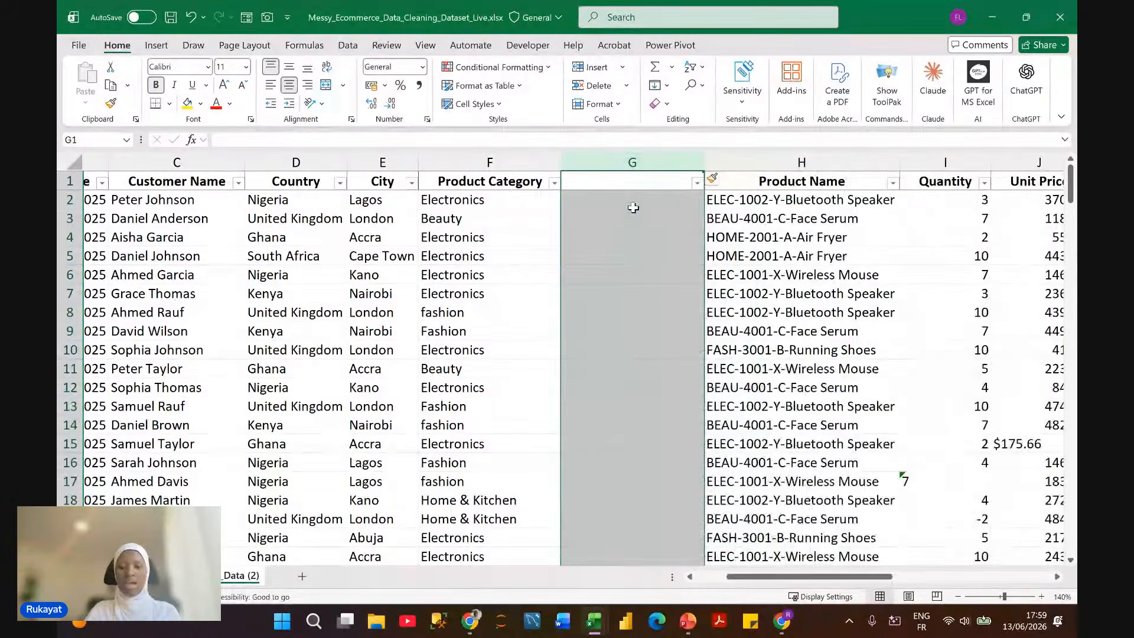
left_click(632, 204)
type("prop")
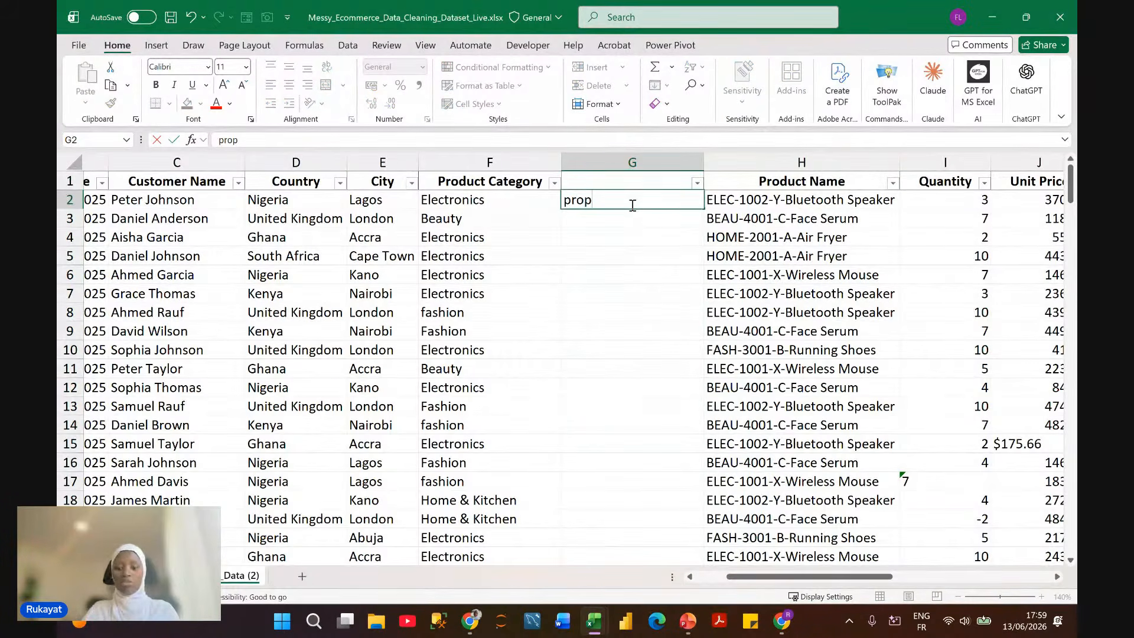
key("BackSpace")
key("BackSpace")
key("BackSpace")
key("BackSpace")
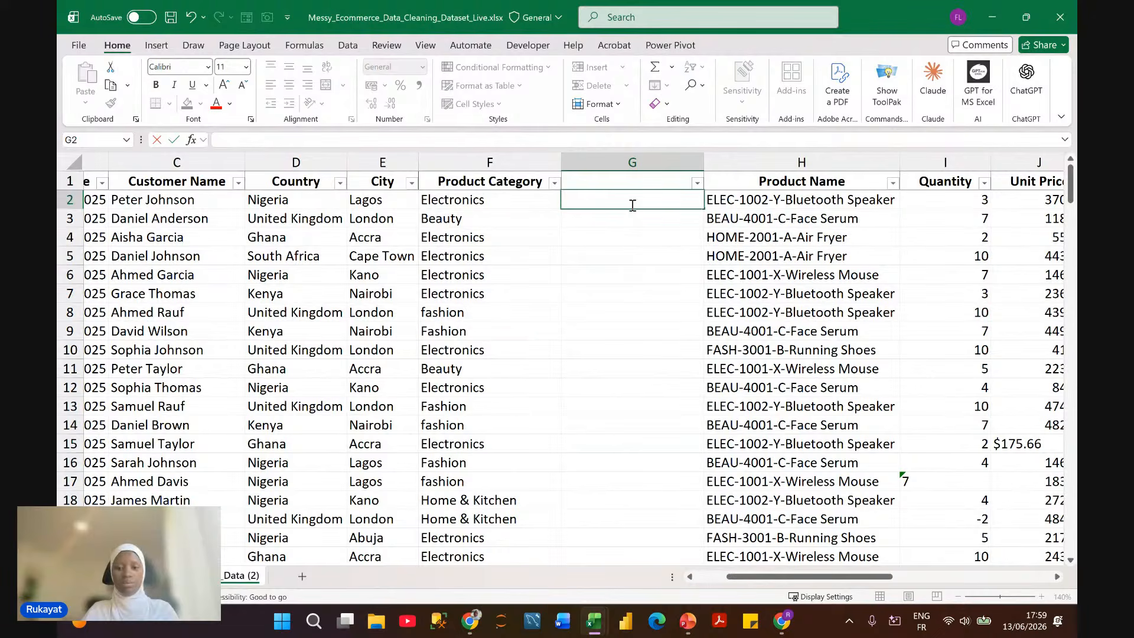
Step: Enter =PROPER(TRIM(F2)) in G2 and fill the formula down the rest of column G
type("=prop")
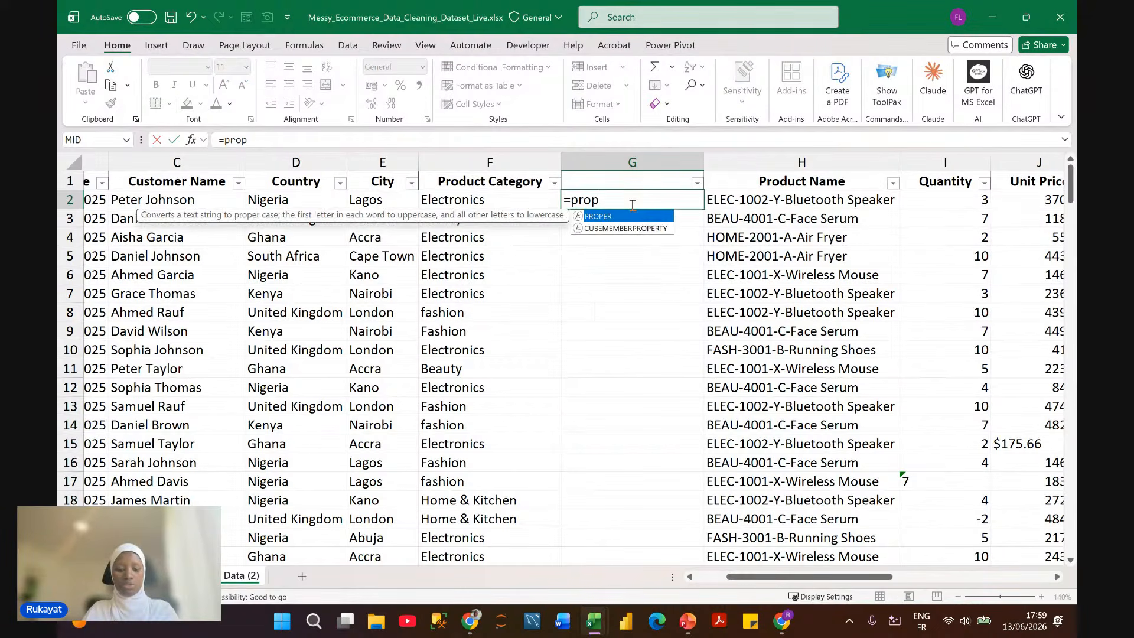
type("er")
key("Tab")
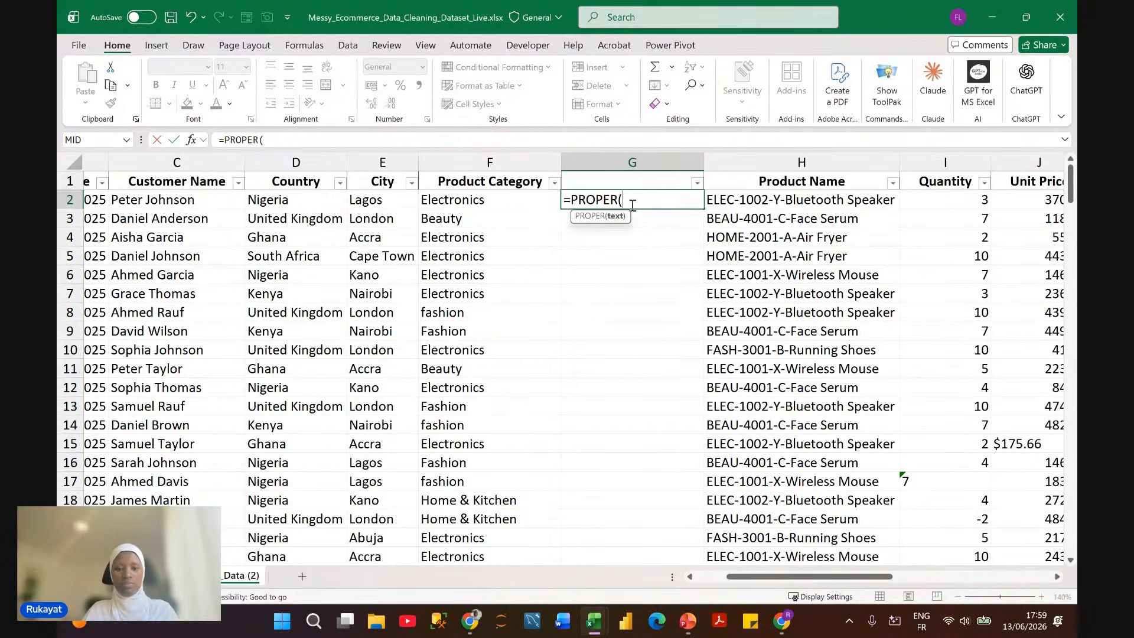
type("trim")
key("Tab")
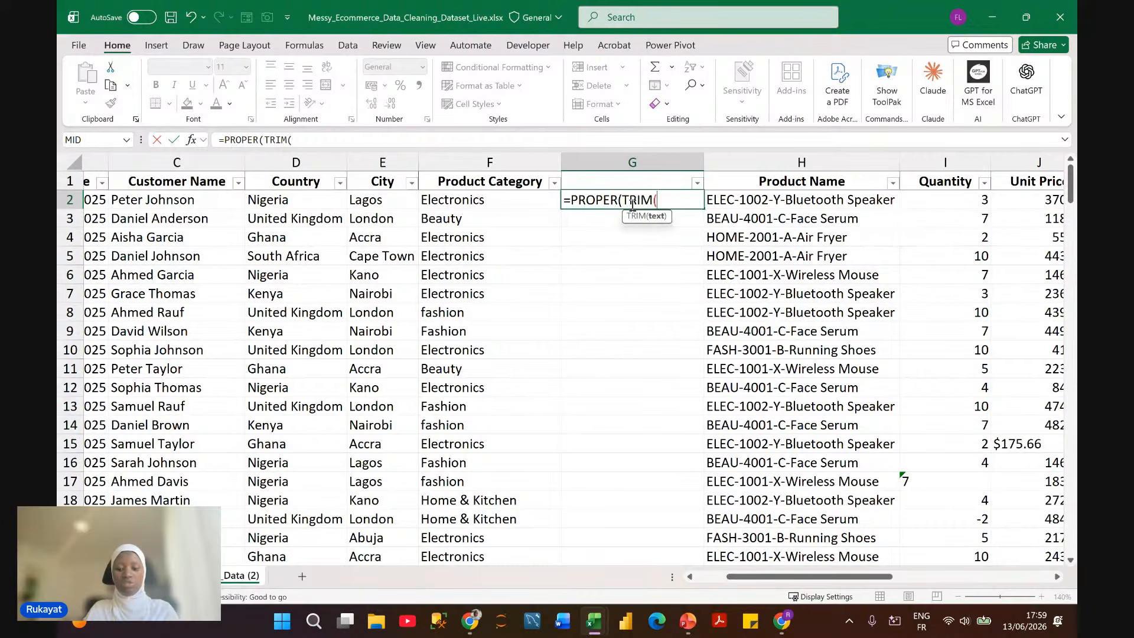
left_click(539, 200)
type("))")
key("Return")
left_click(686, 202)
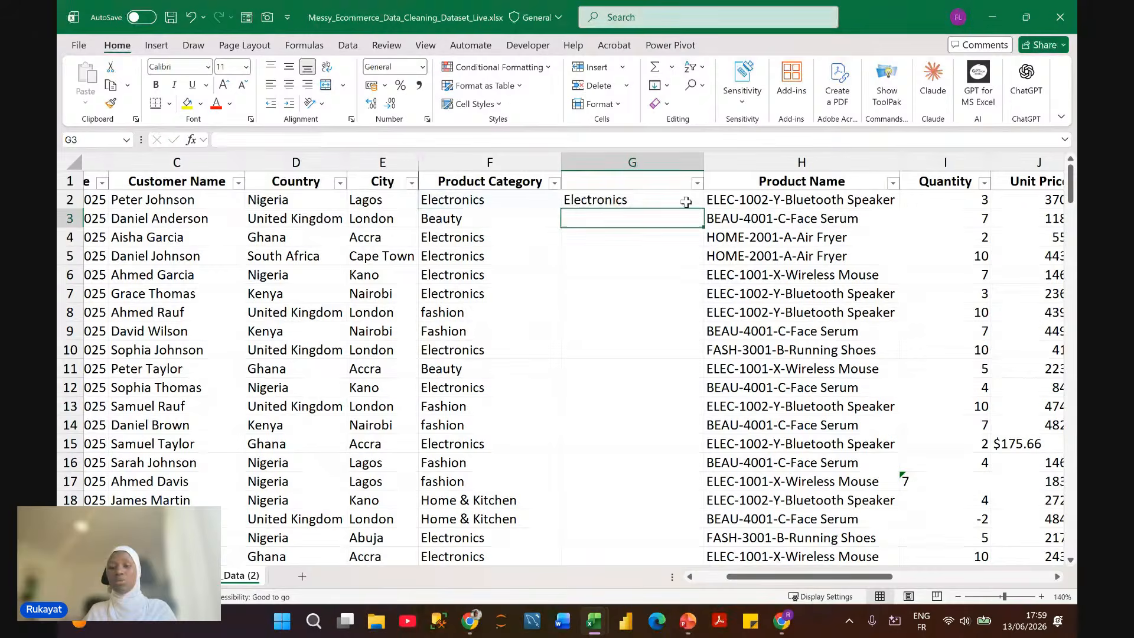
double_click(703, 209)
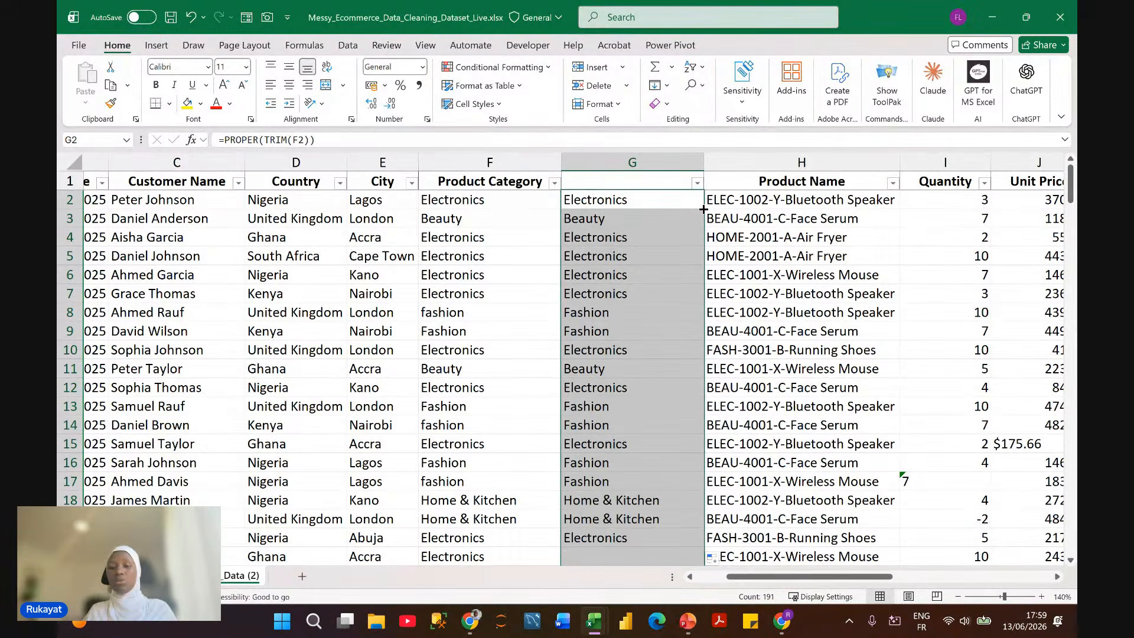
Step: Copy the Product Category header from F1 into G1 as the header of the cleaned column
left_click(645, 179)
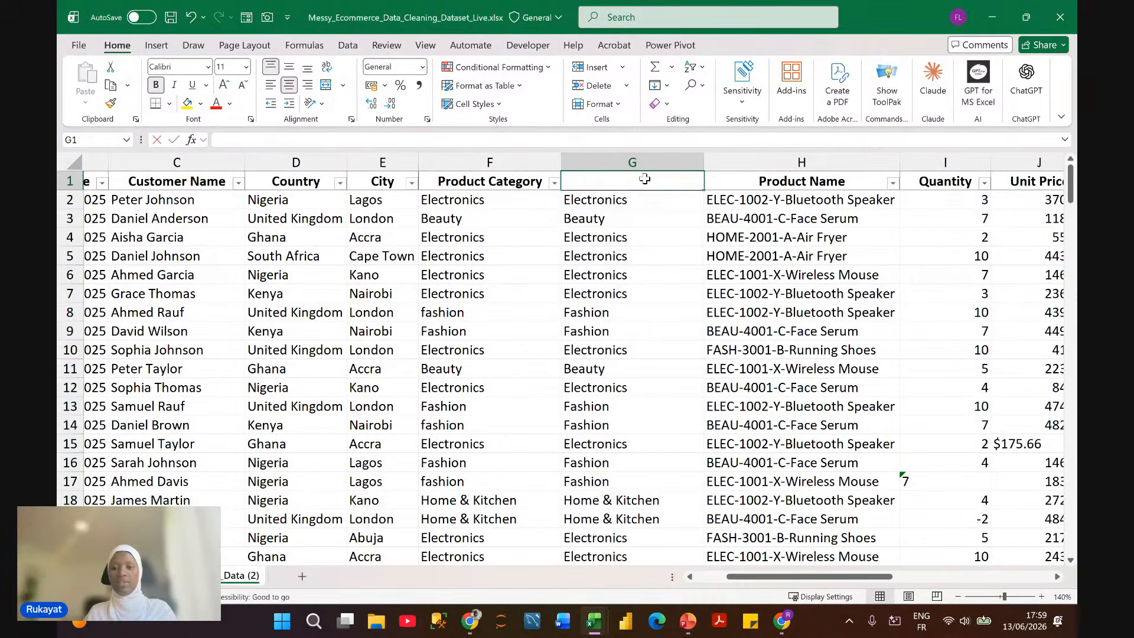
type("Pro")
key("BackSpace")
key("BackSpace")
key("BackSpace")
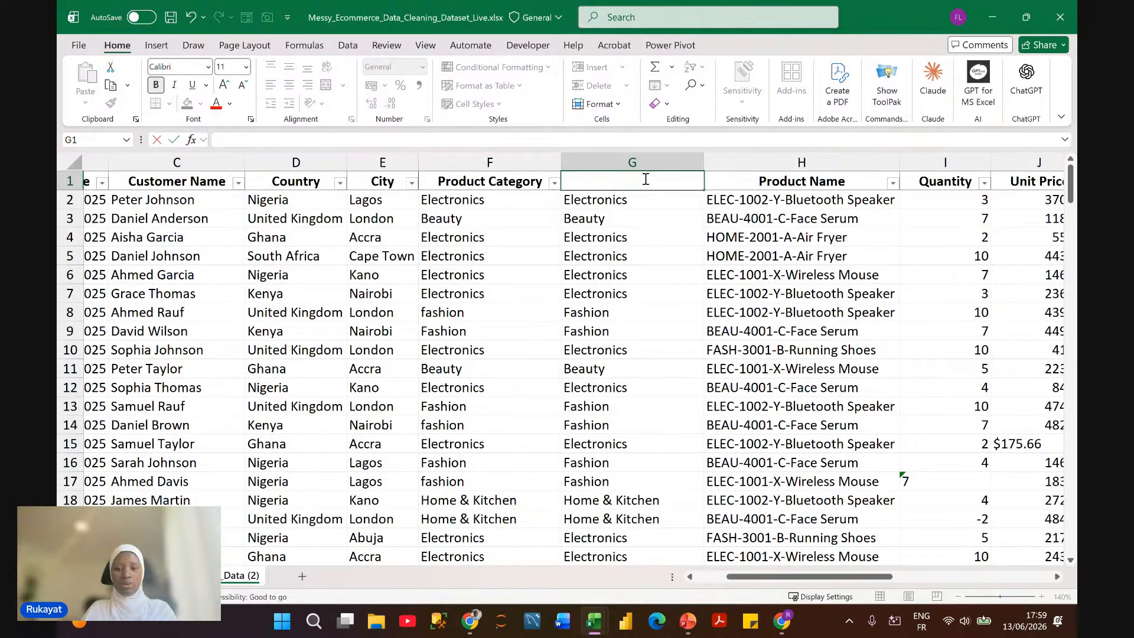
left_click(524, 183)
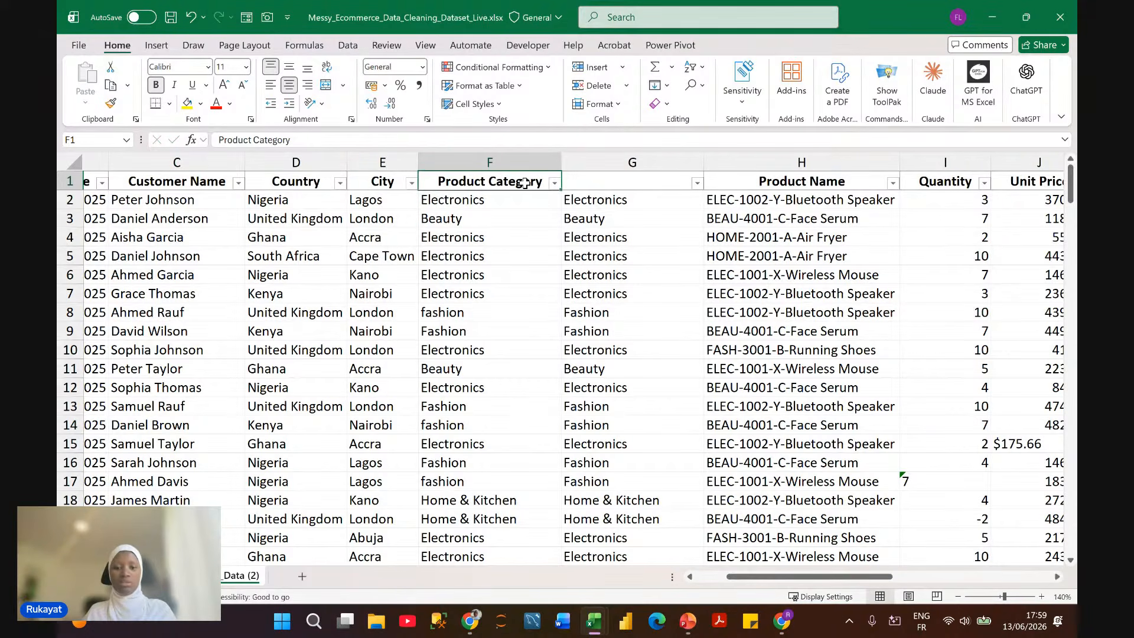
key("ctrl+c")
left_click(620, 181)
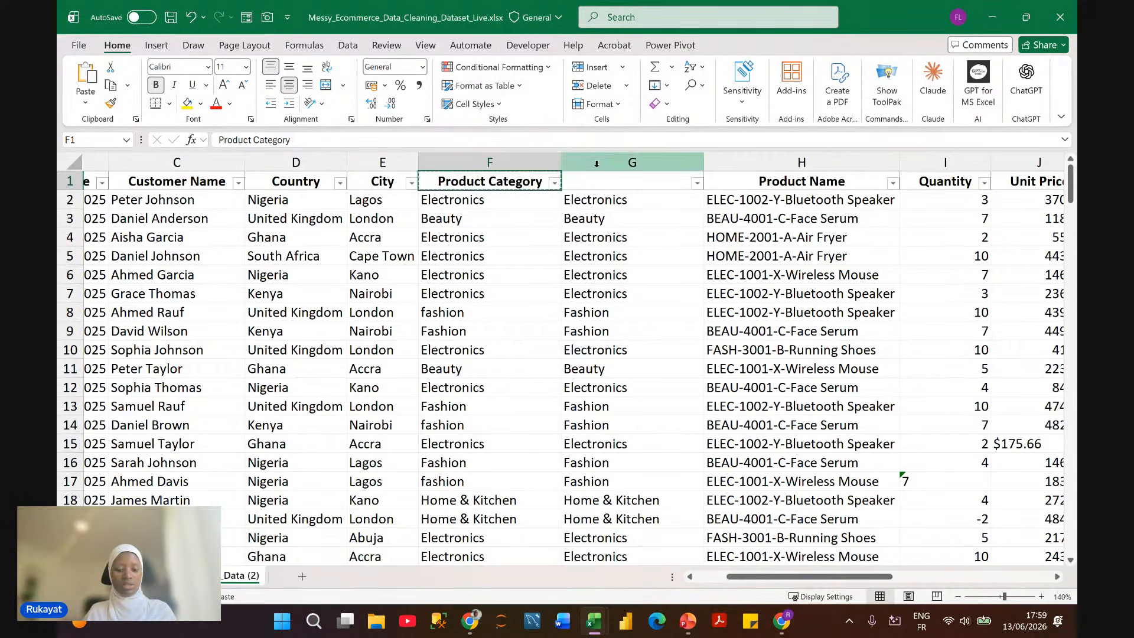
key("ctrl+v")
Step: Try to paste the copied content as values over the whole of column G
left_click(644, 156)
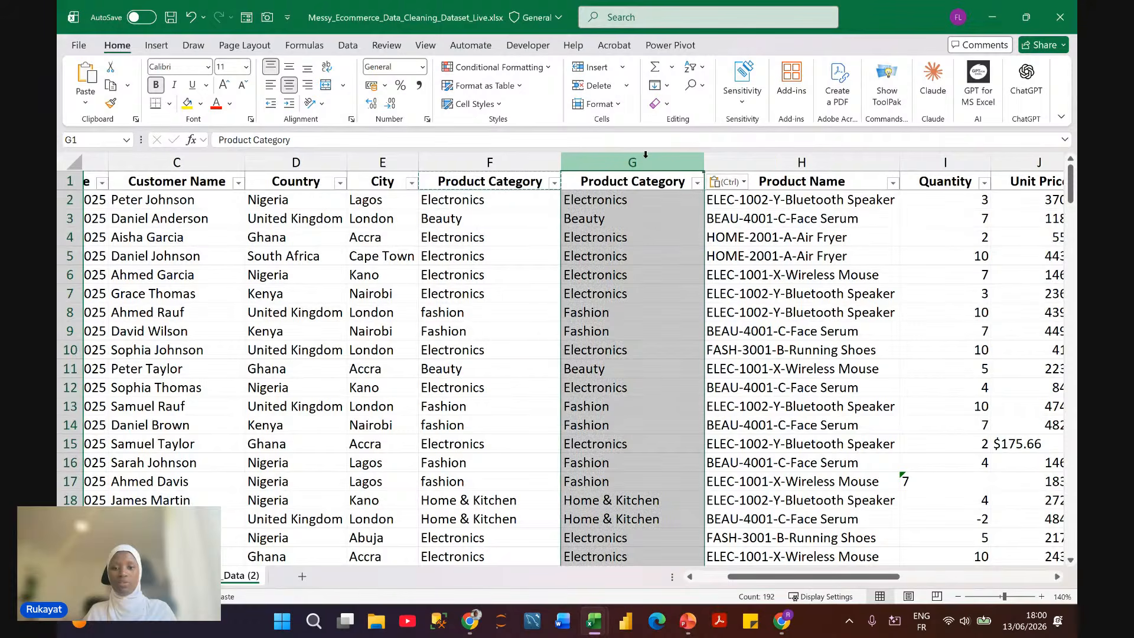
right_click(646, 154)
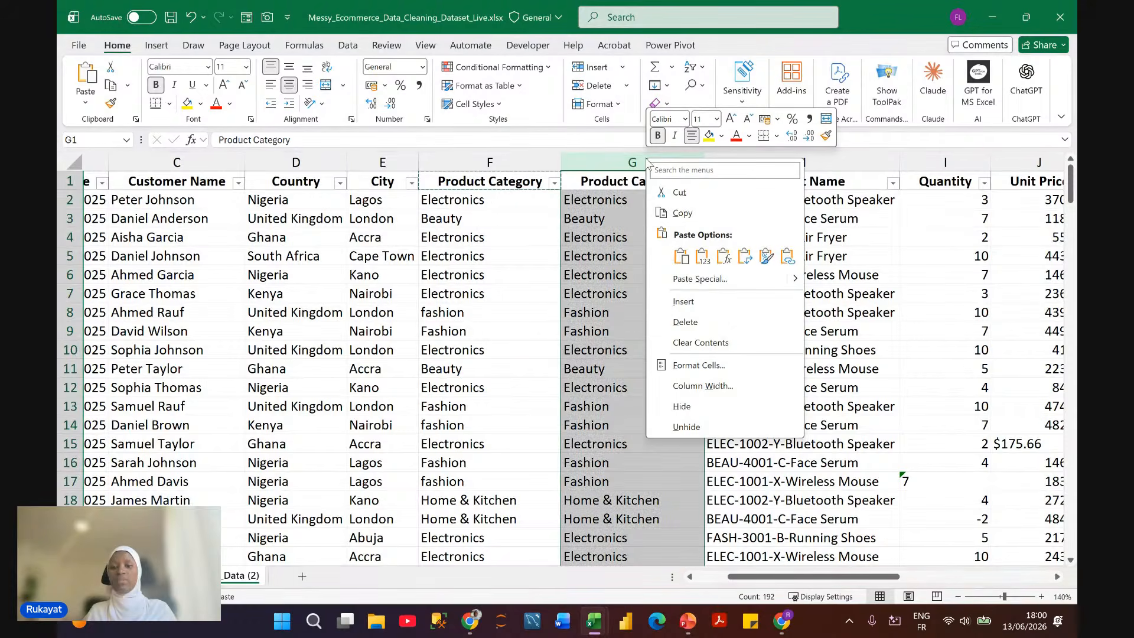
left_click(704, 261)
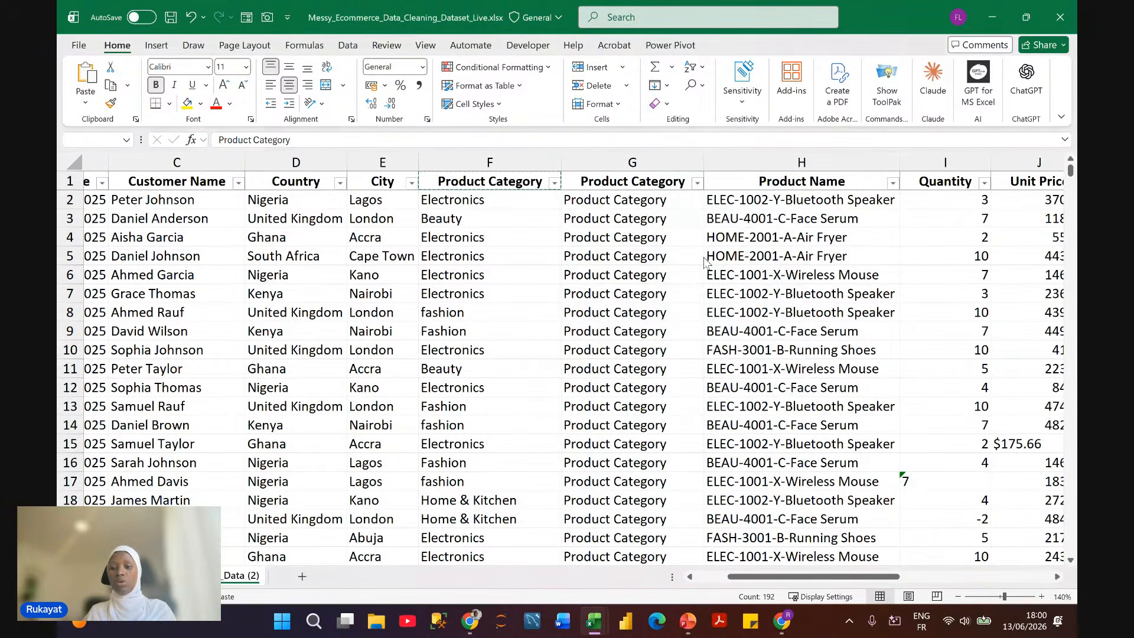
left_click(645, 206)
left_click(643, 233)
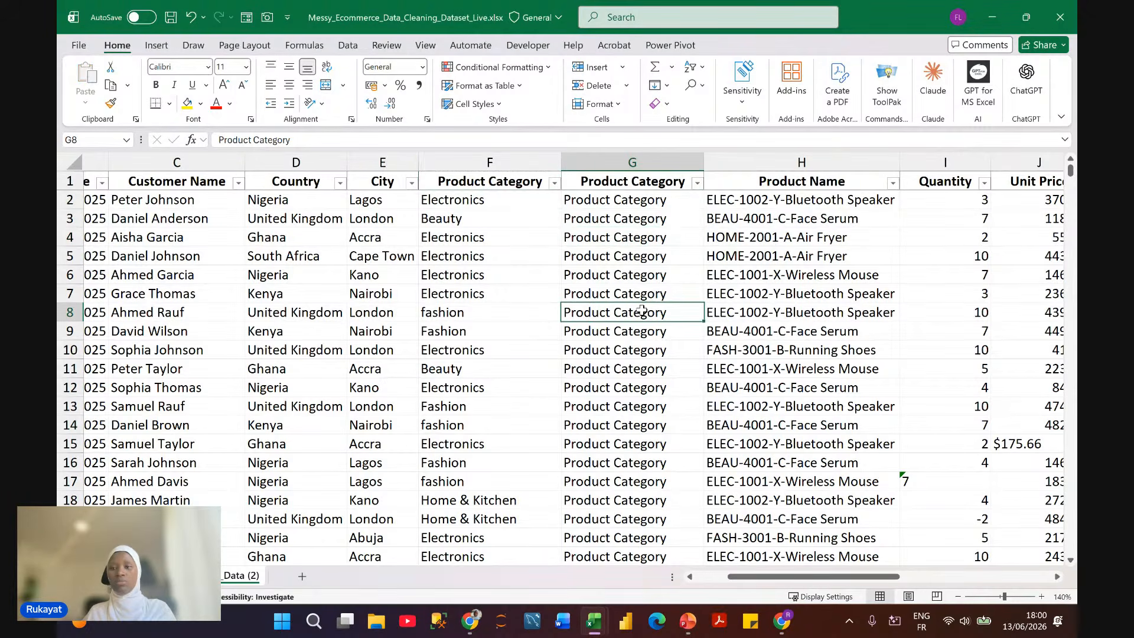
Step: Try to delete the original Product Category column F
left_click(531, 162)
right_click(532, 161)
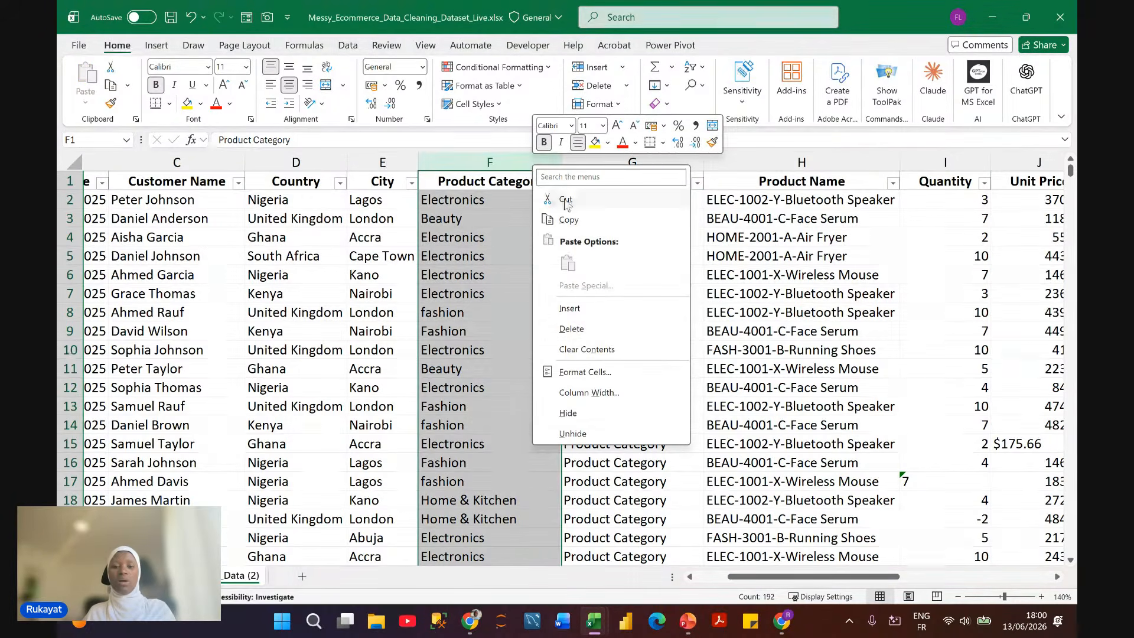
left_click(569, 332)
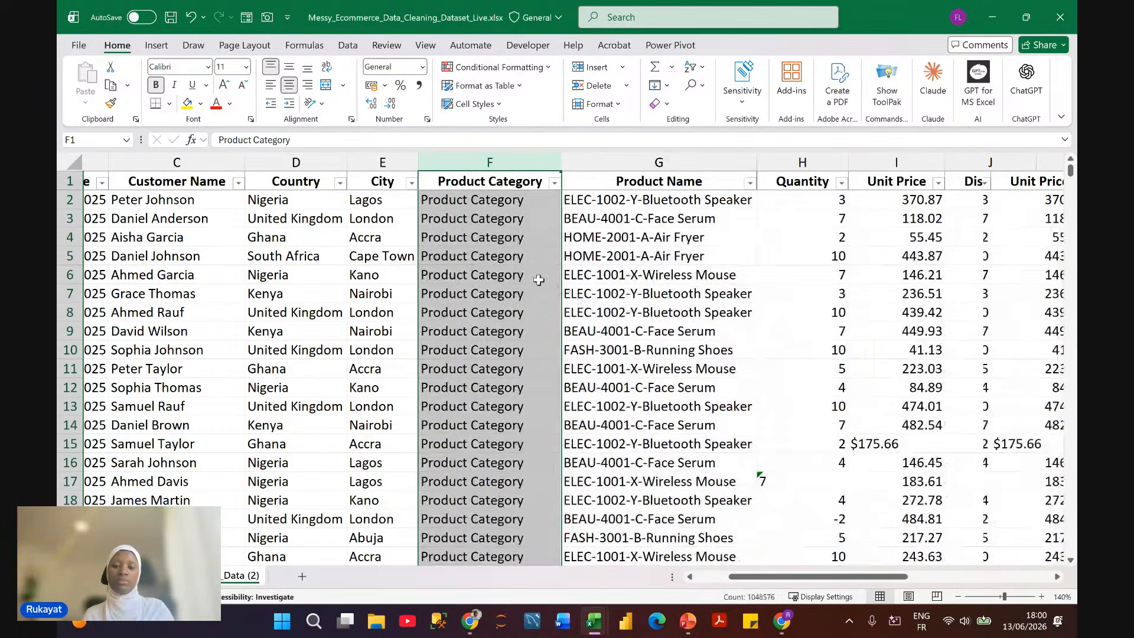
left_click(596, 167)
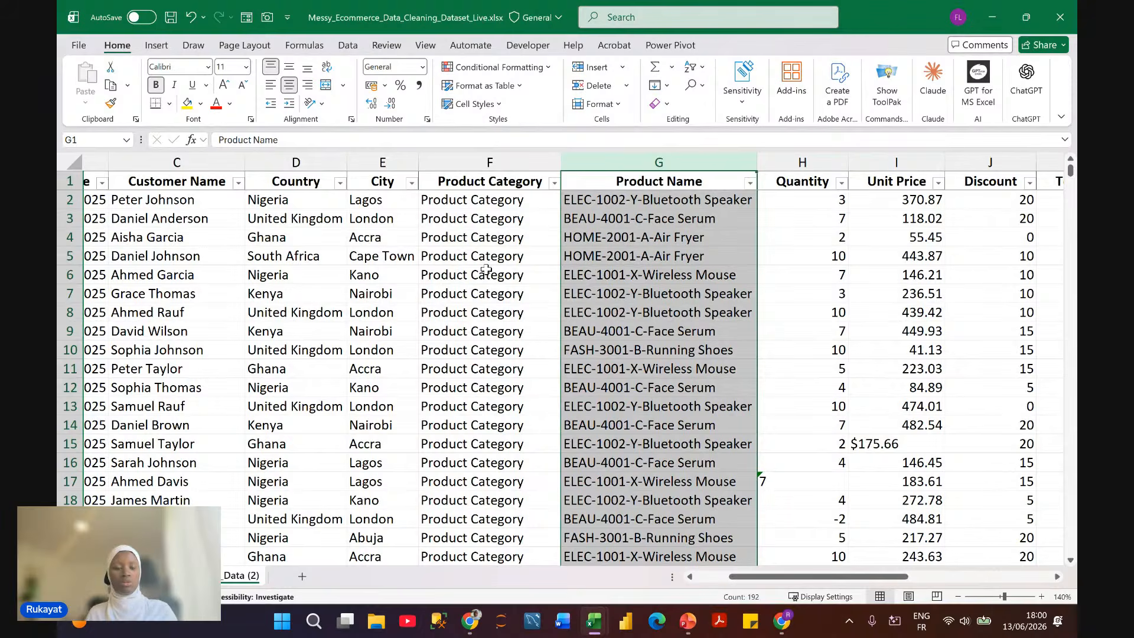
Step: Undo the deletion of column F and the values paste over column G
key("ctrl+z")
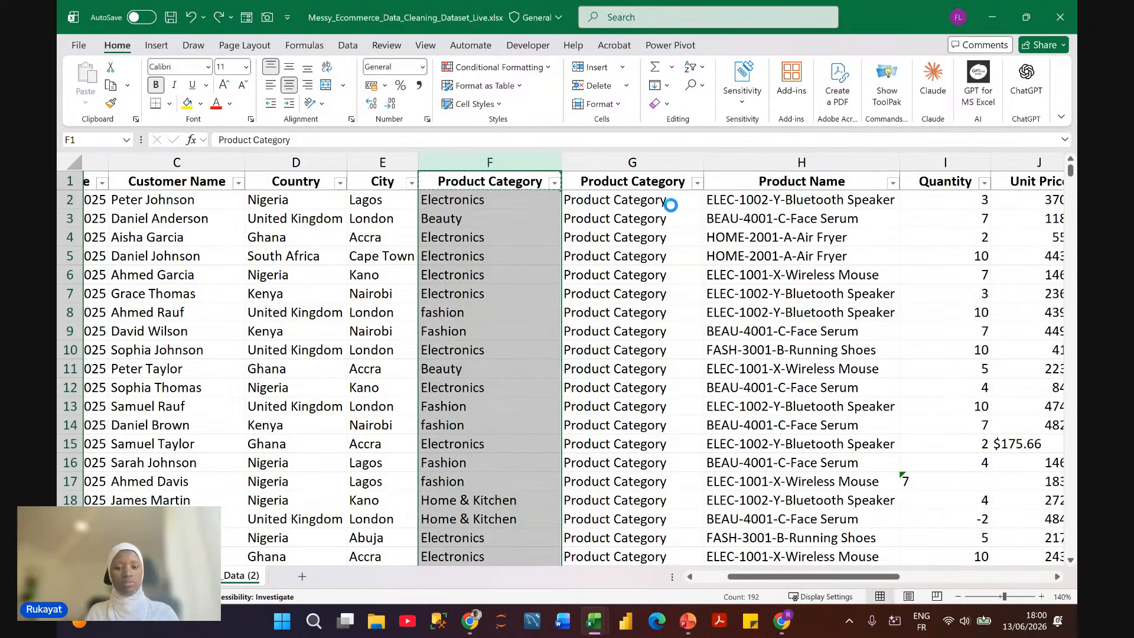
key("ctrl+z")
left_click(615, 213)
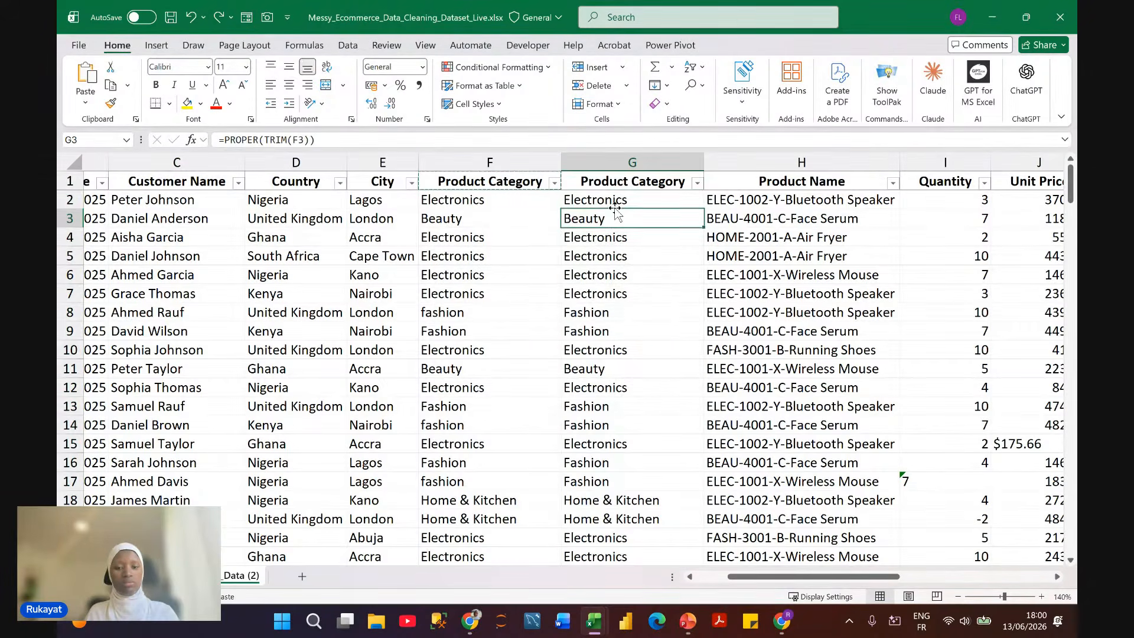
left_click_drag(617, 209, 628, 200)
left_click(684, 248)
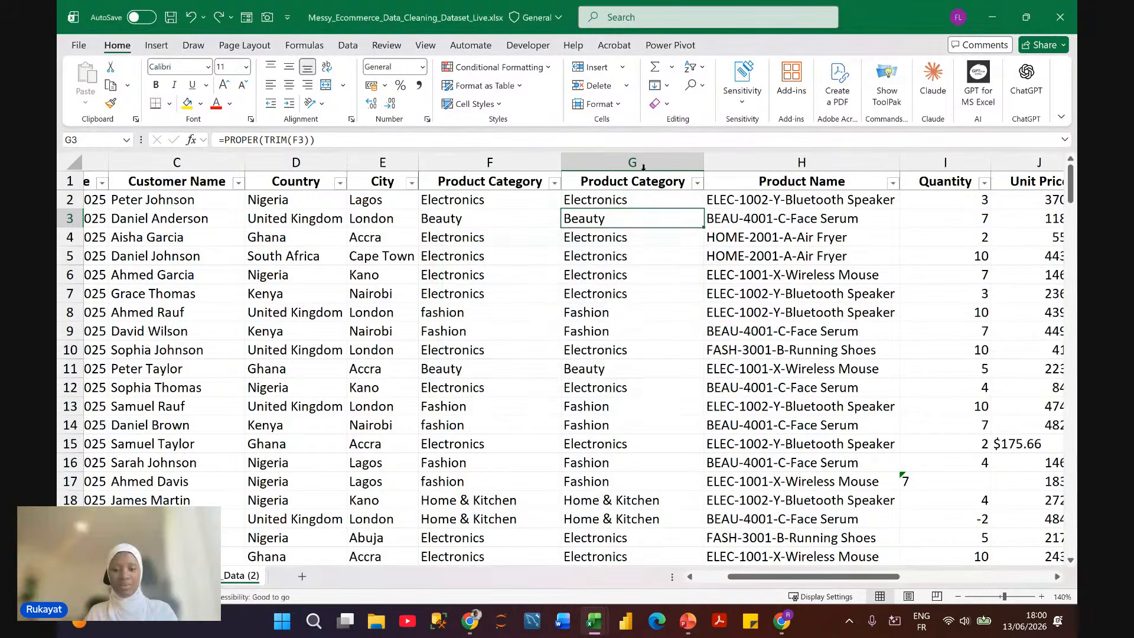
Step: Copy column G and paste it in place as values, replacing the PROPER/TRIM formulas
left_click(640, 163)
key("ctrl+c")
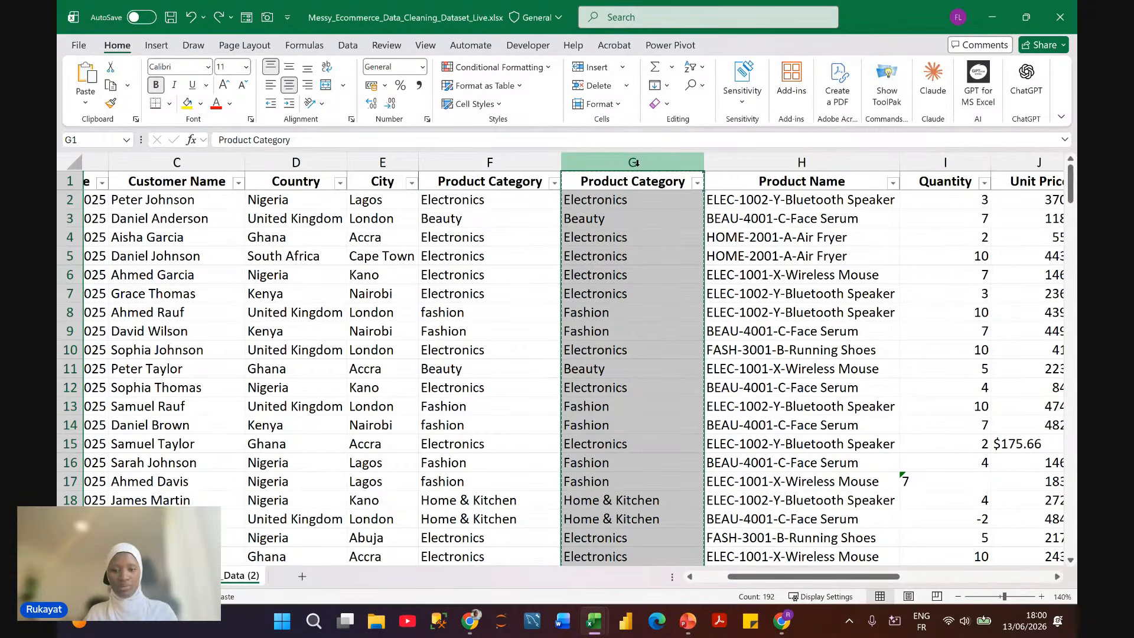
right_click(628, 179)
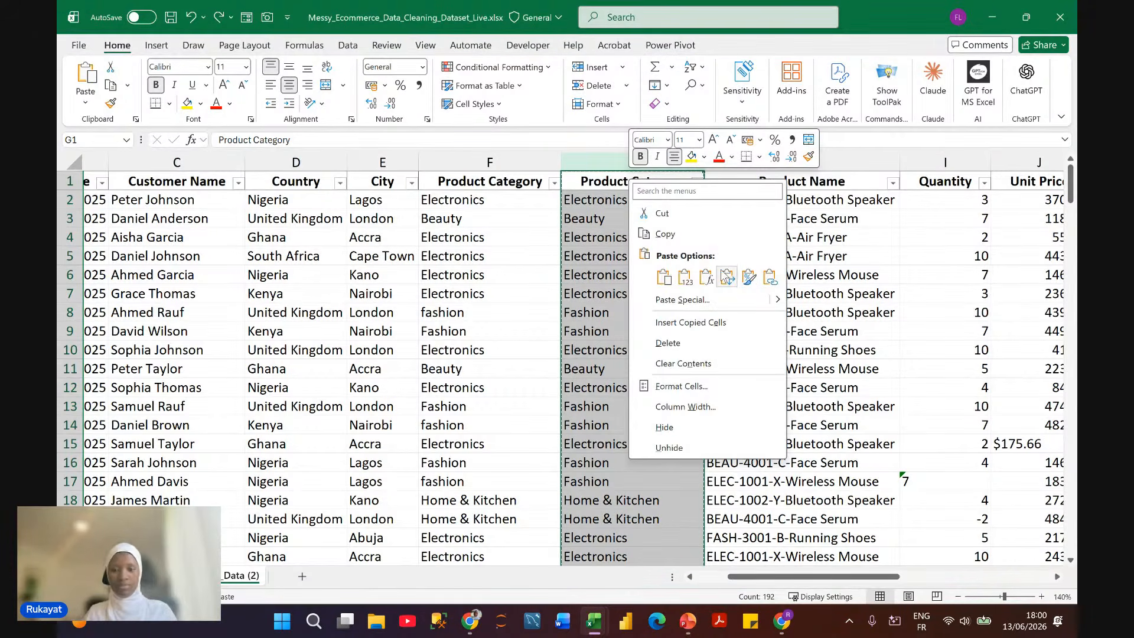
left_click(684, 275)
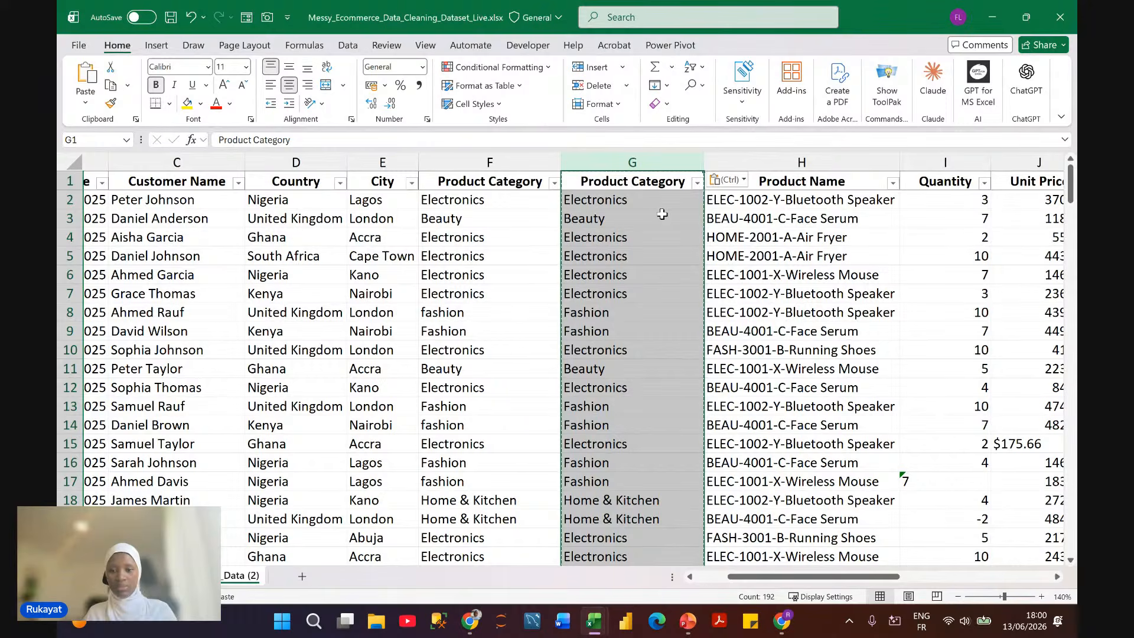
left_click(637, 212)
left_click(630, 262)
left_click(617, 329)
left_click(626, 372)
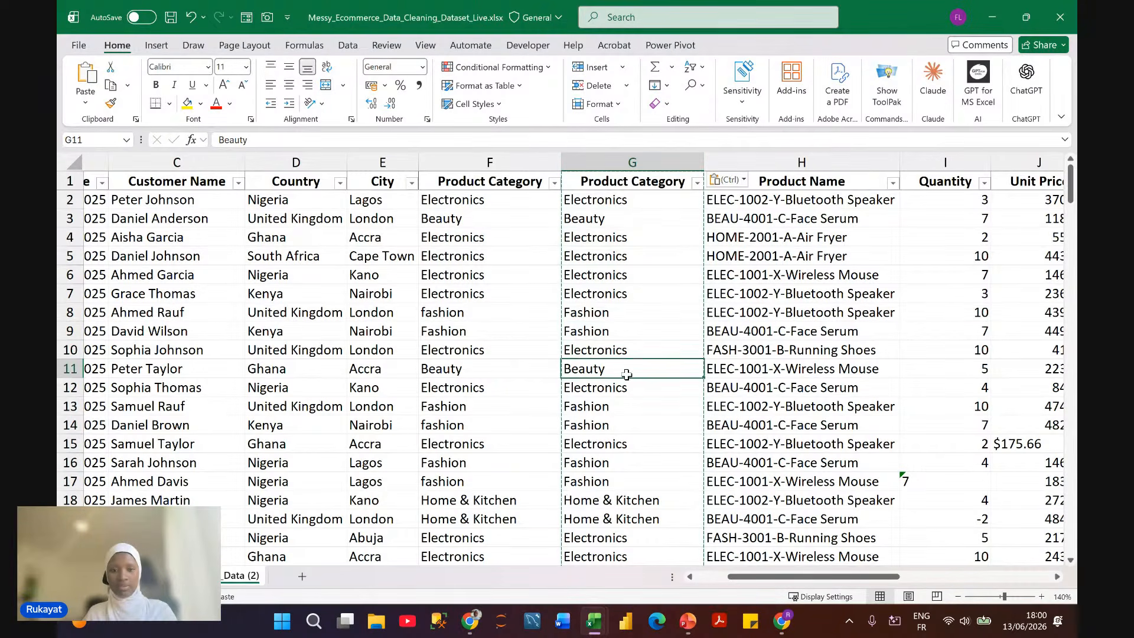
Step: Delete the original, uncleaned Product Category column F
left_click(508, 162)
key("ctrl+minus")
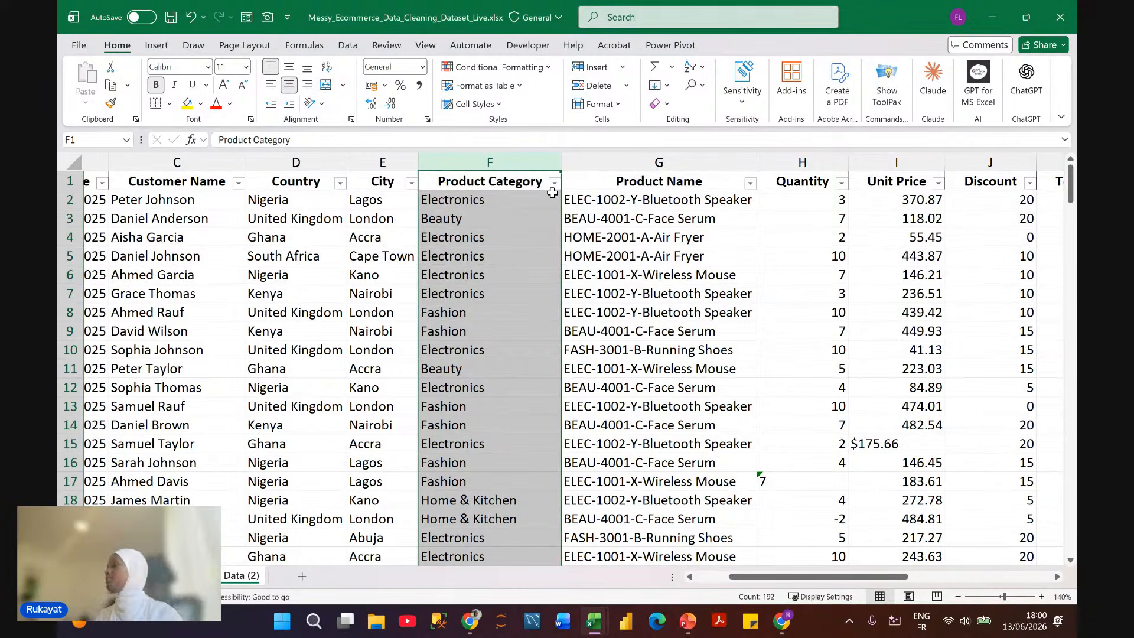
left_click(585, 204)
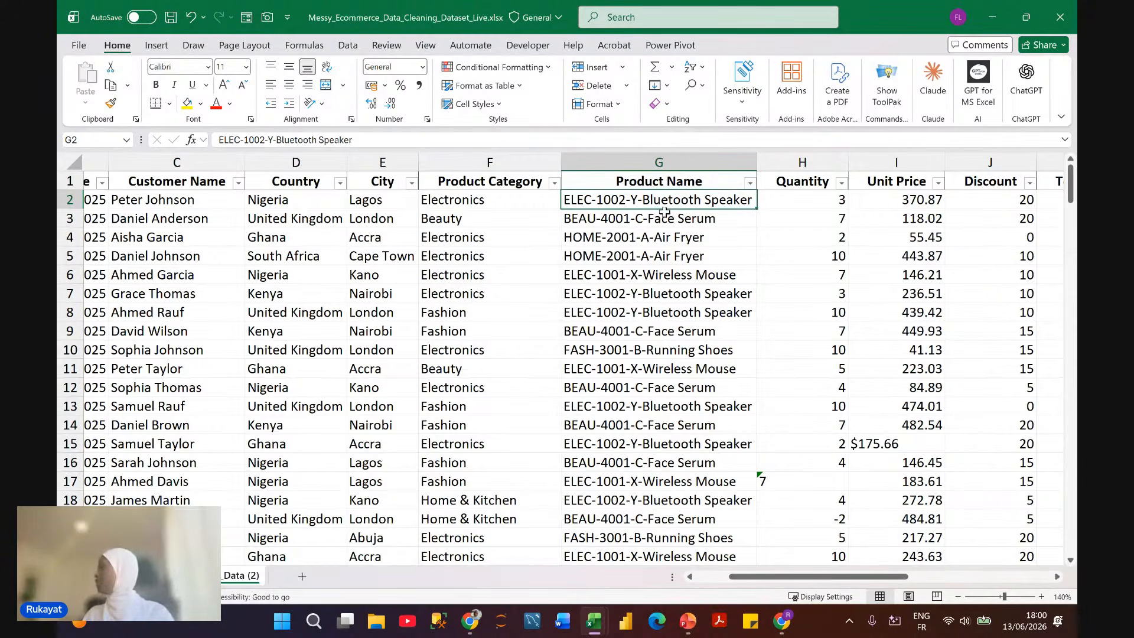
Step: Examine the Product Name column and its distinct values in the filter list without applying a filter
scroll(663, 288, "right", 3)
scroll(662, 288, "right", 2)
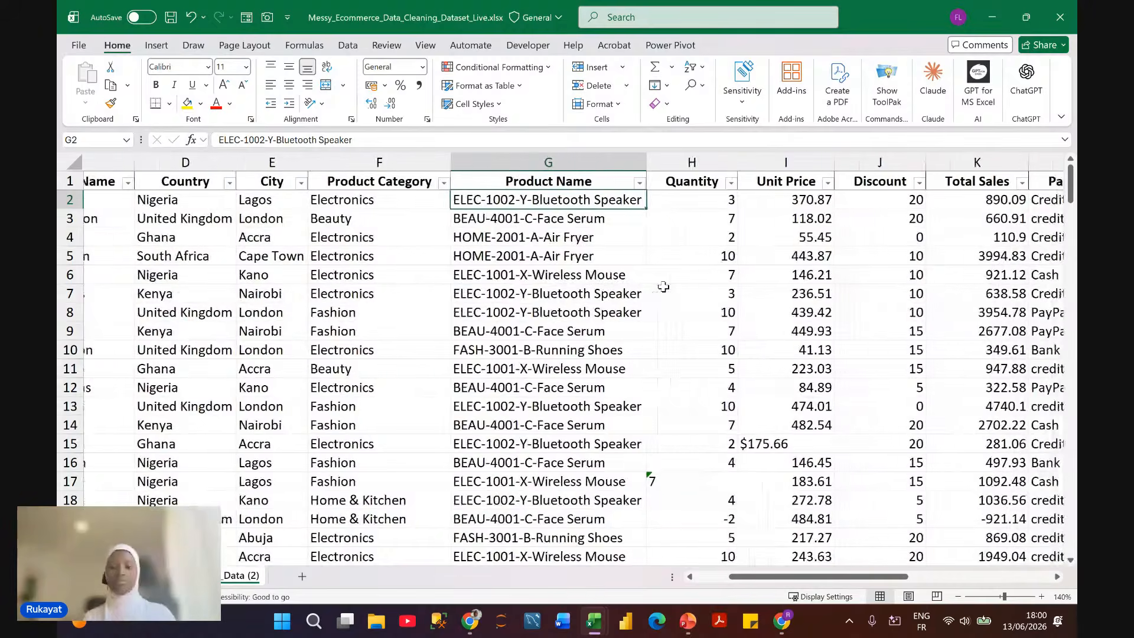
scroll(663, 288, "left", 3)
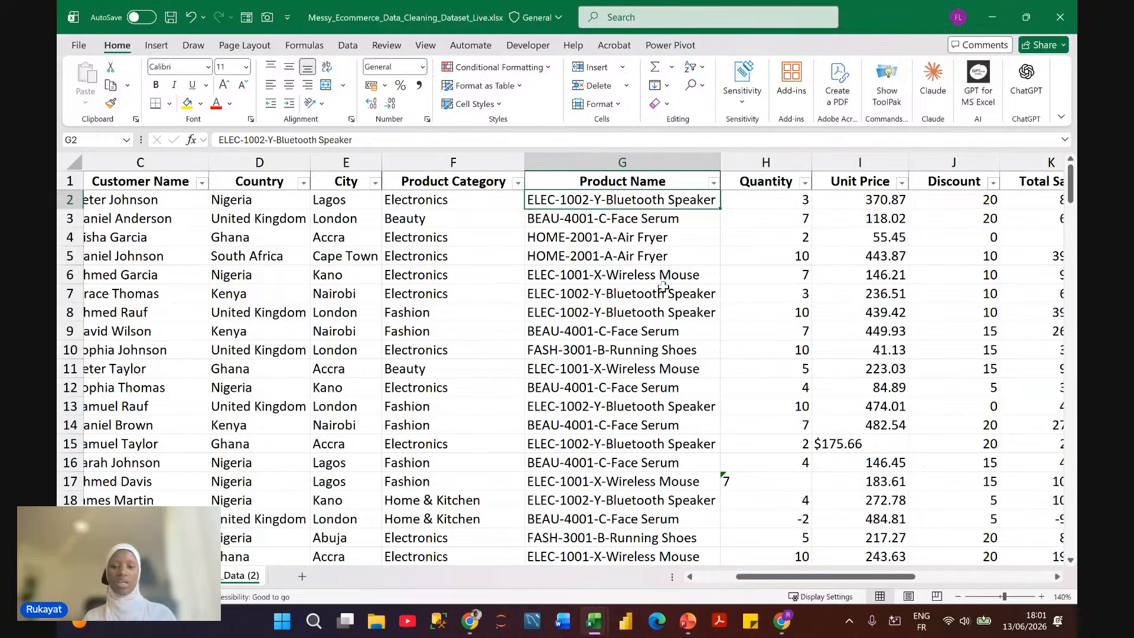
scroll(663, 286, "right", 3)
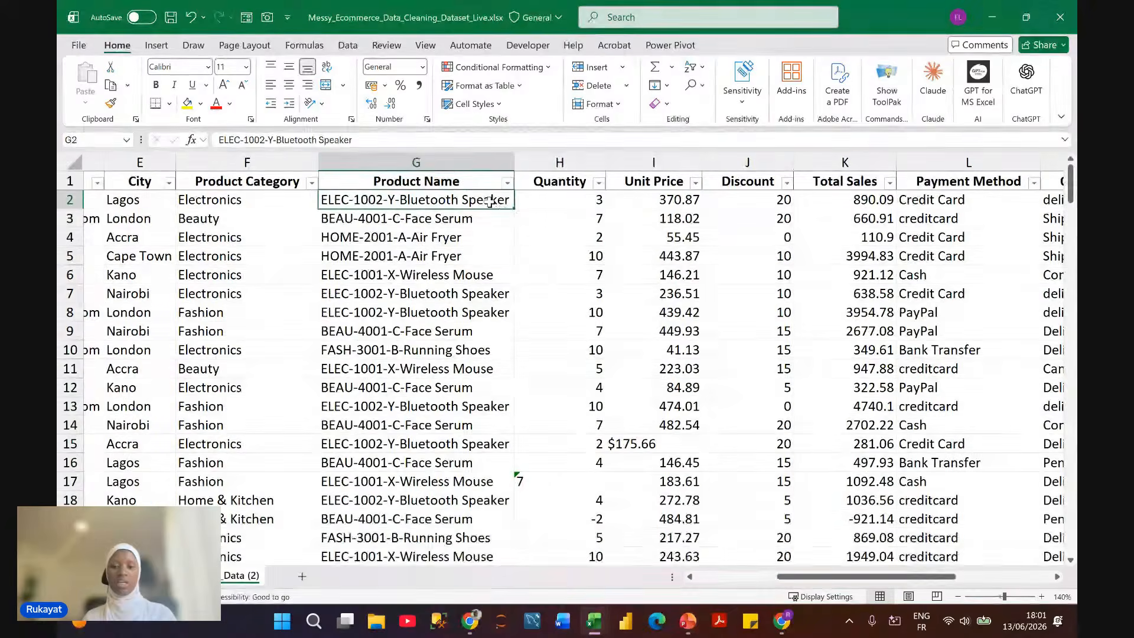
left_click(439, 157)
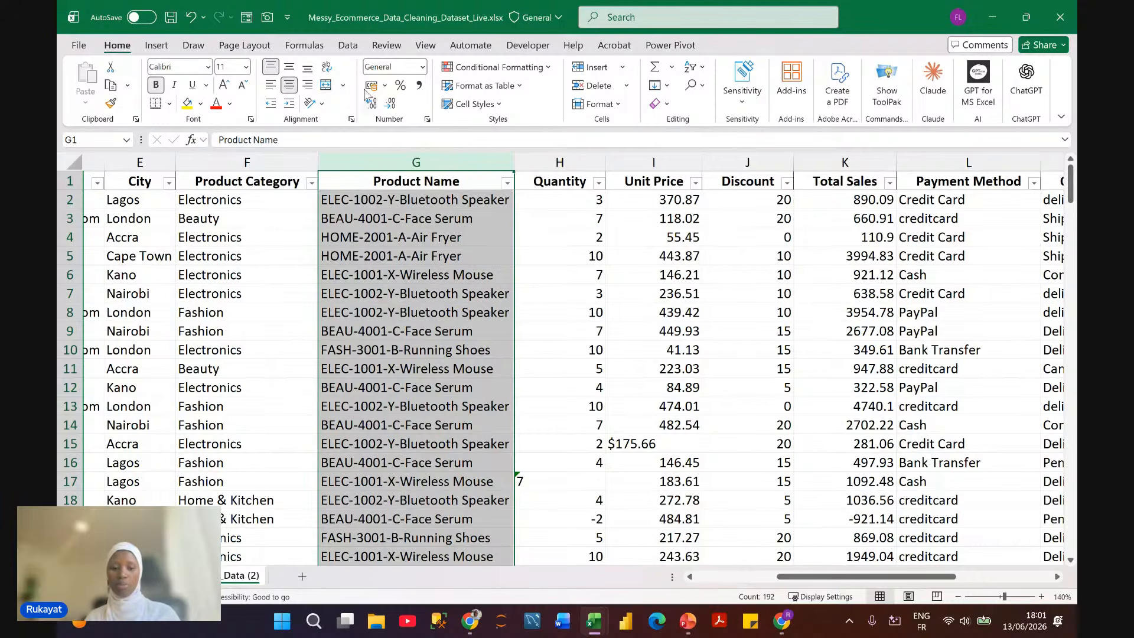
left_click(508, 183)
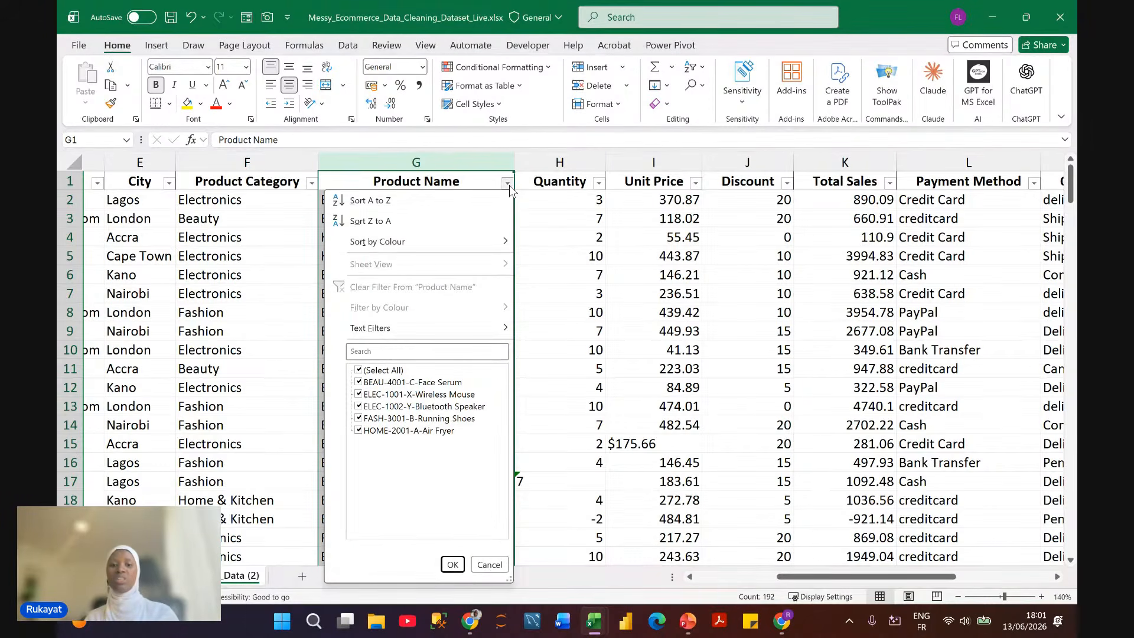
left_click(489, 564)
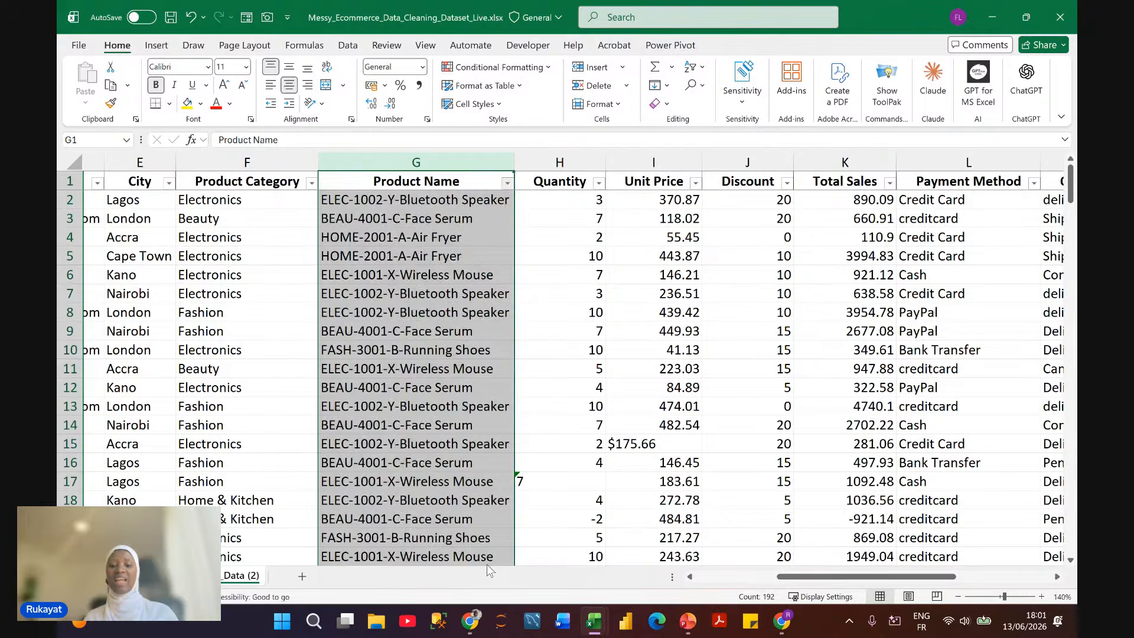
left_click(391, 200)
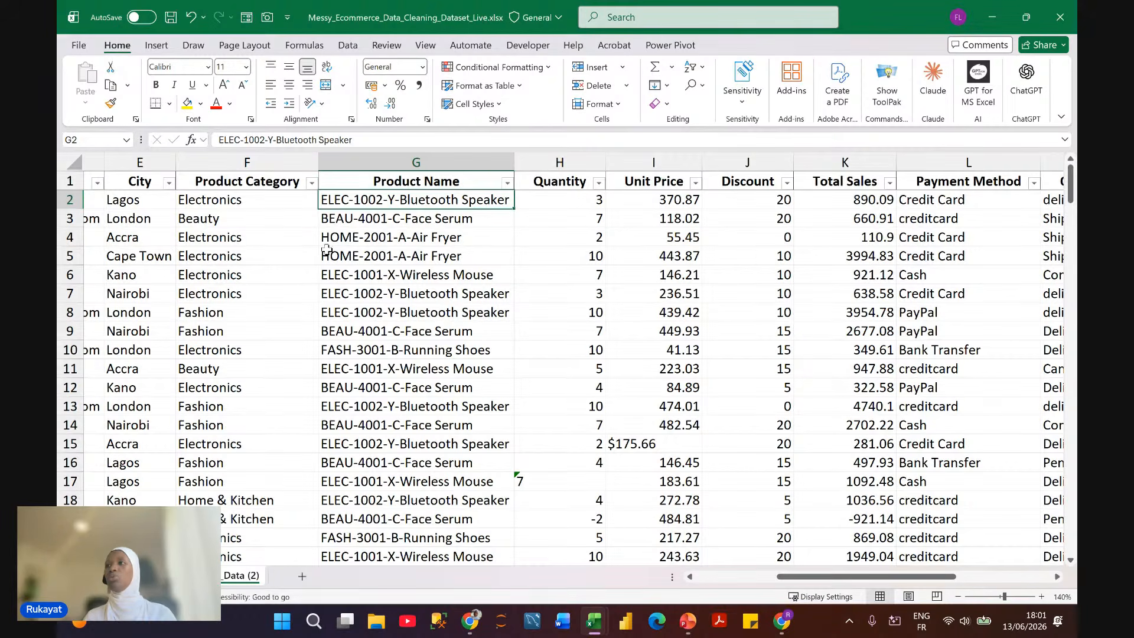
Step: Insert a blank column between Product Name and Quantity
scroll(378, 237, "right", 1)
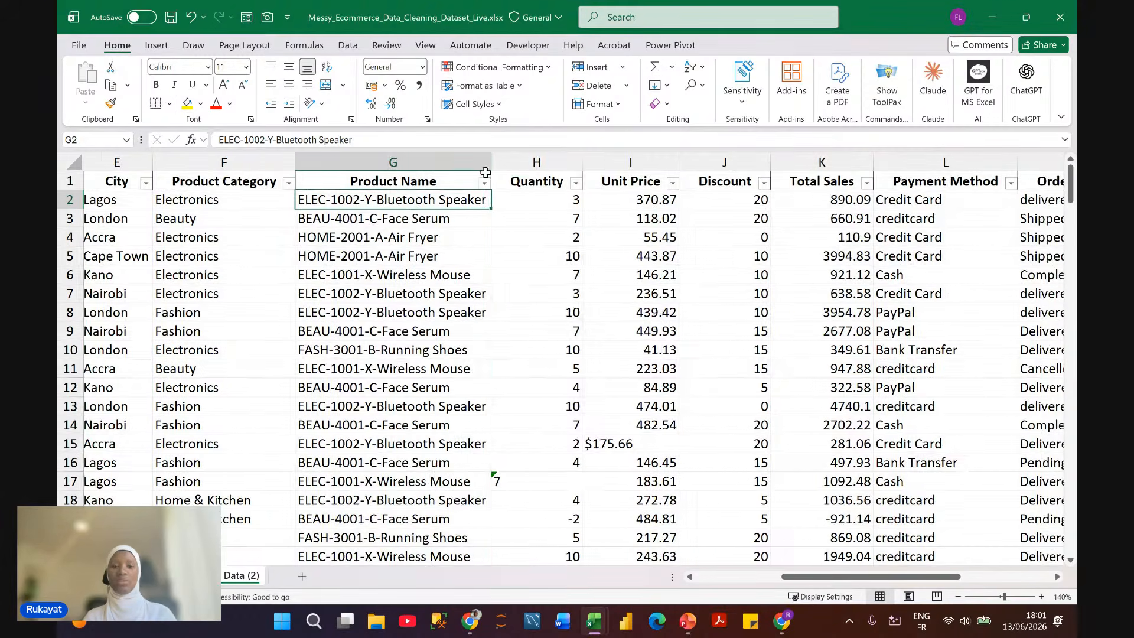
left_click(513, 163)
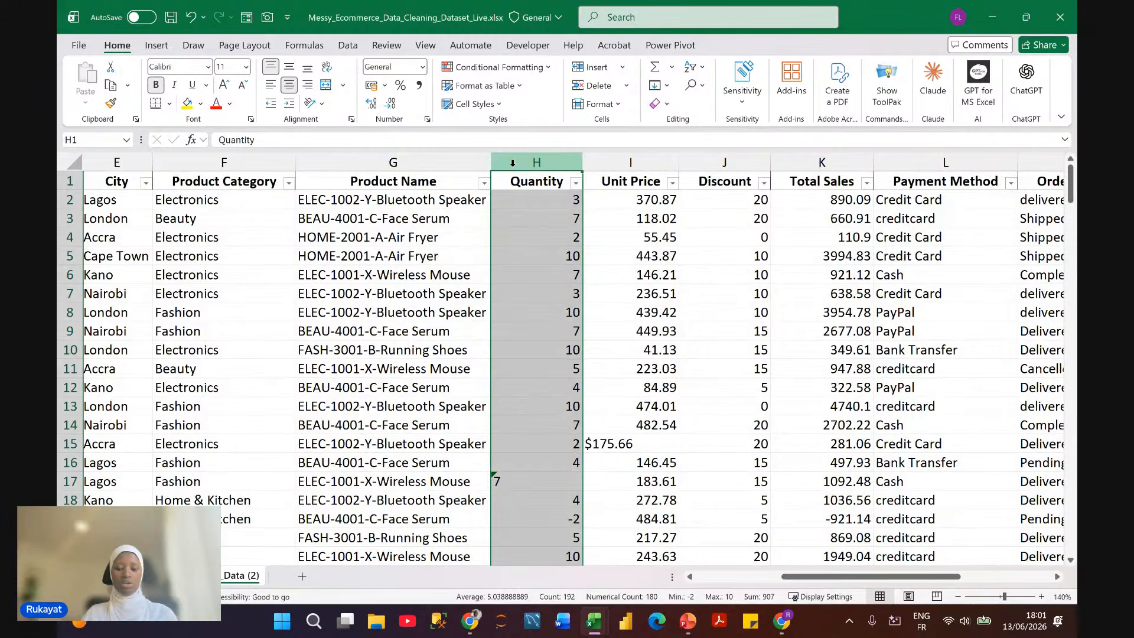
key("ctrl+shift+plus")
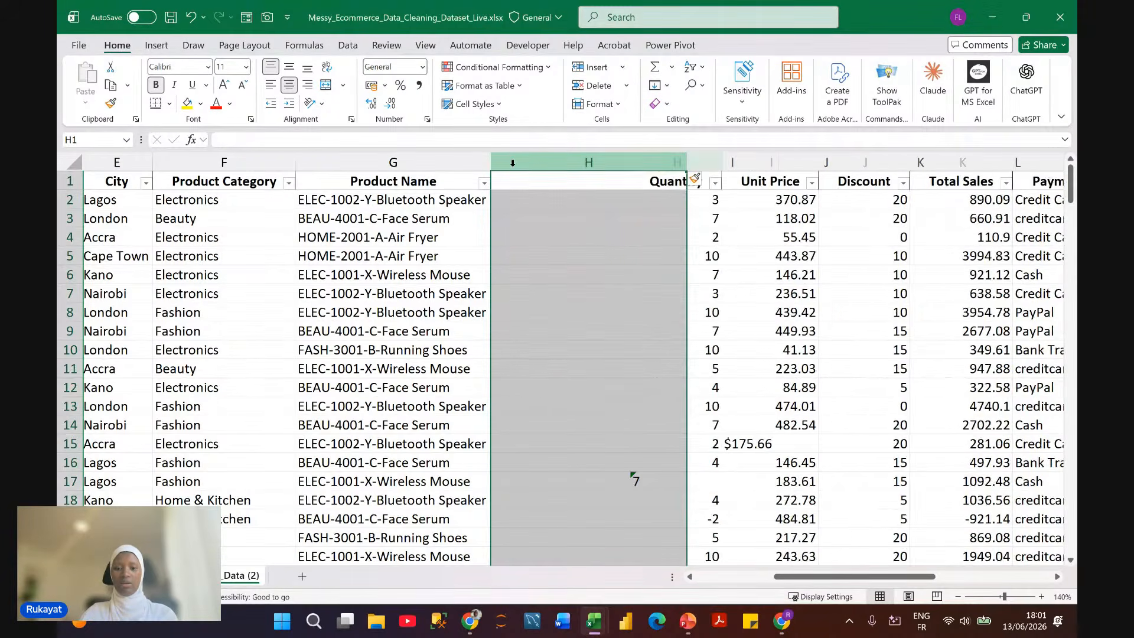
Step: Enter the header Category Code in cell H1 of the blank column beside Product Name
left_click(547, 199)
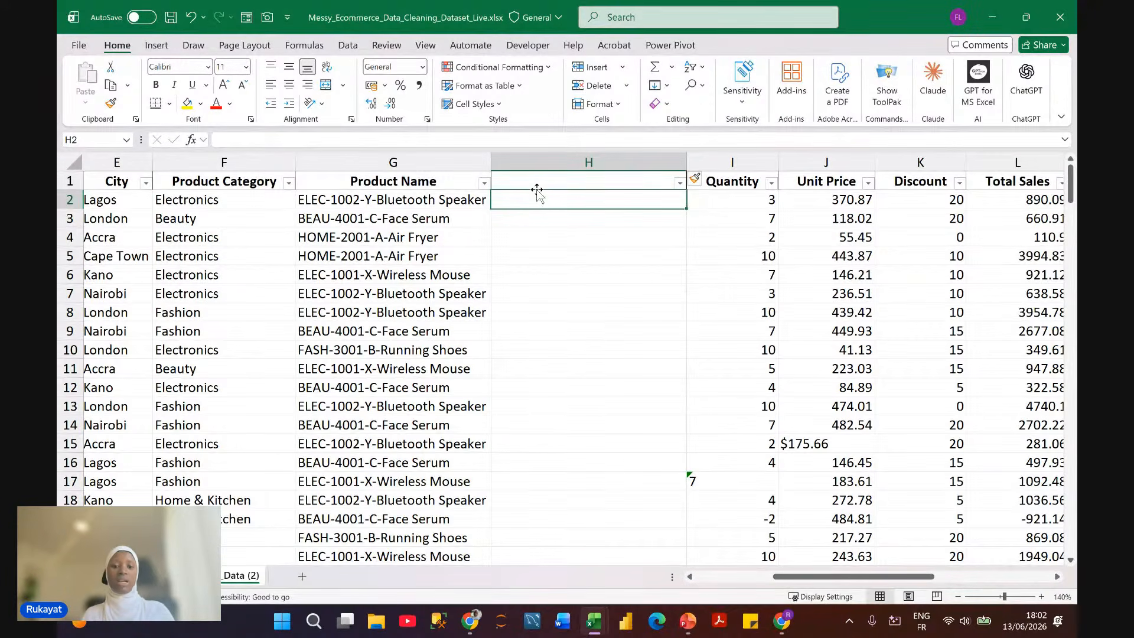
left_click(532, 183)
type("Categ")
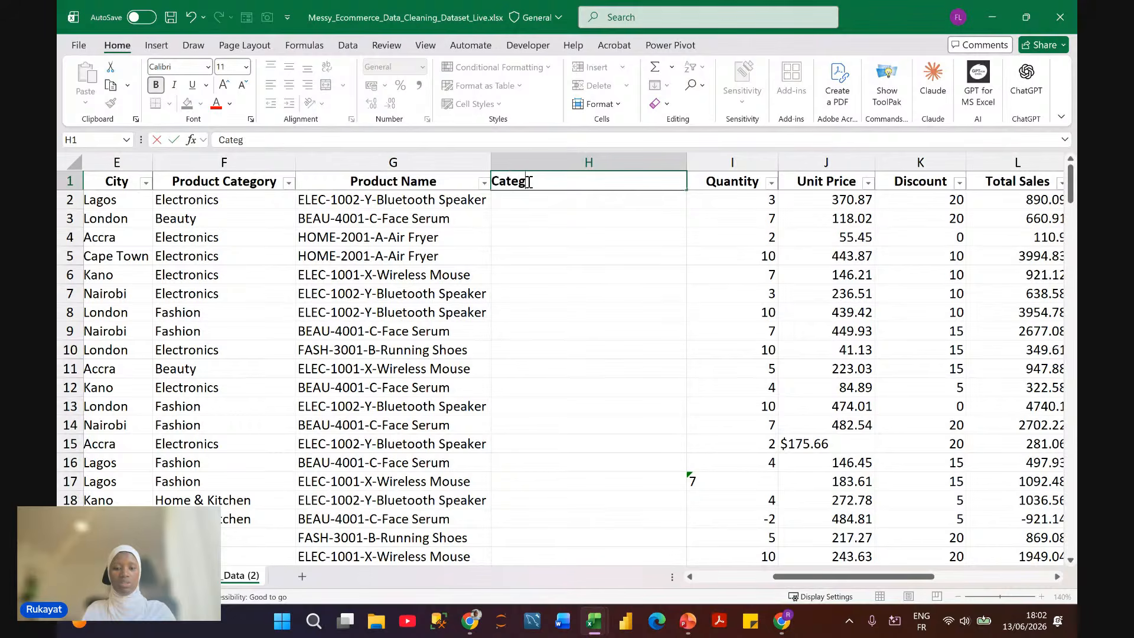
type("ory Code")
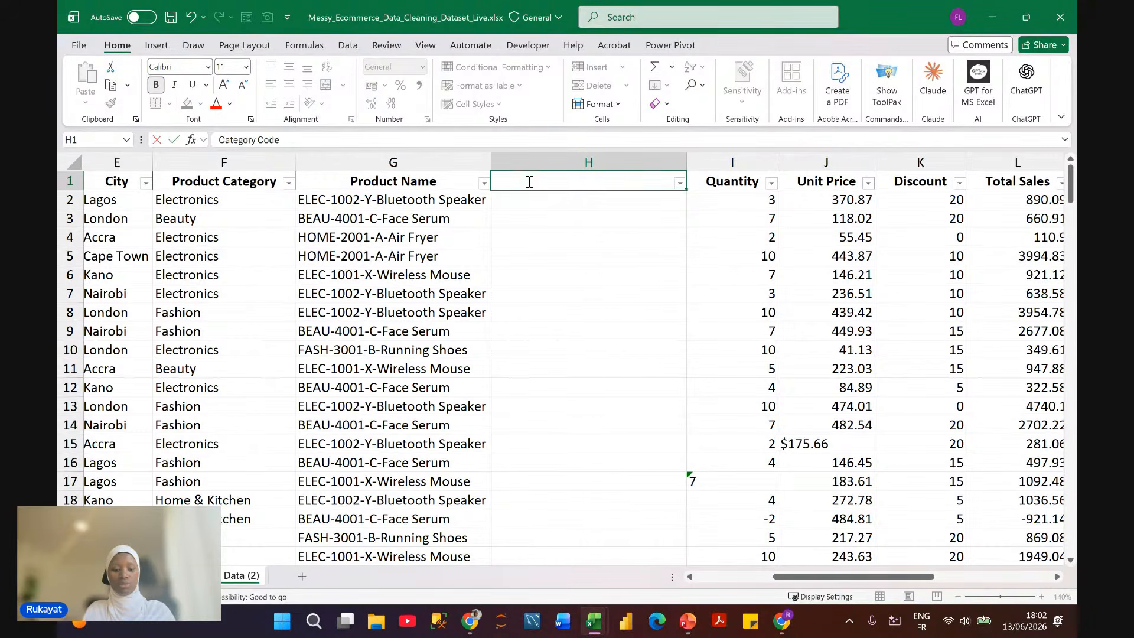
key("Return")
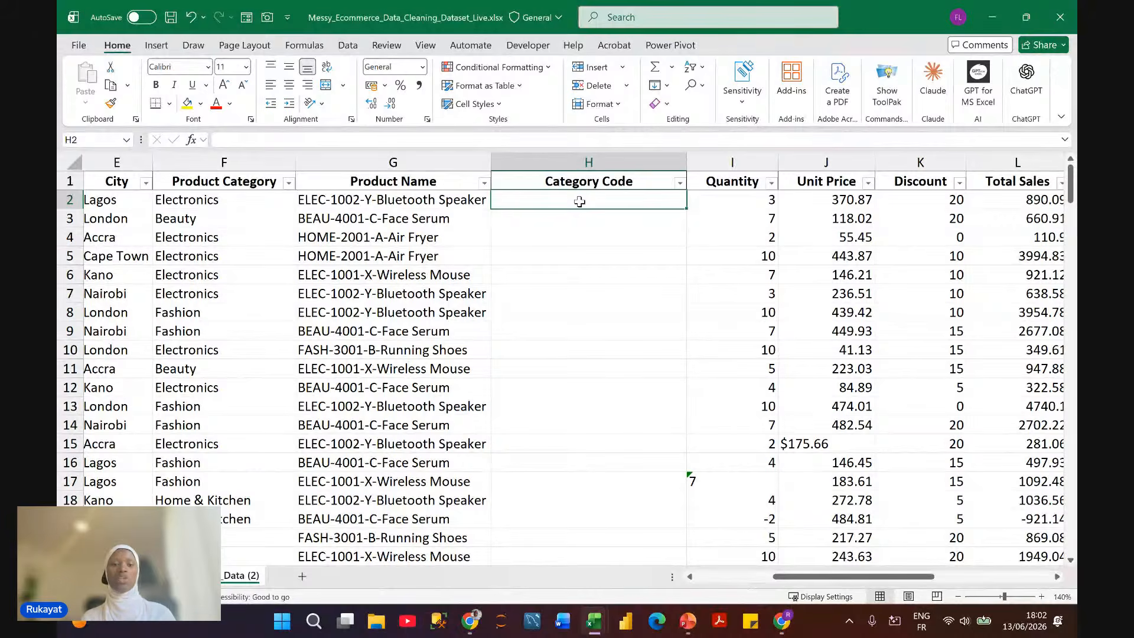
Step: Enter ELEC in H2 and BEAU in H3, accepting the Flash Fill suggestion for the rest of the Category Code column
type("ELEC")
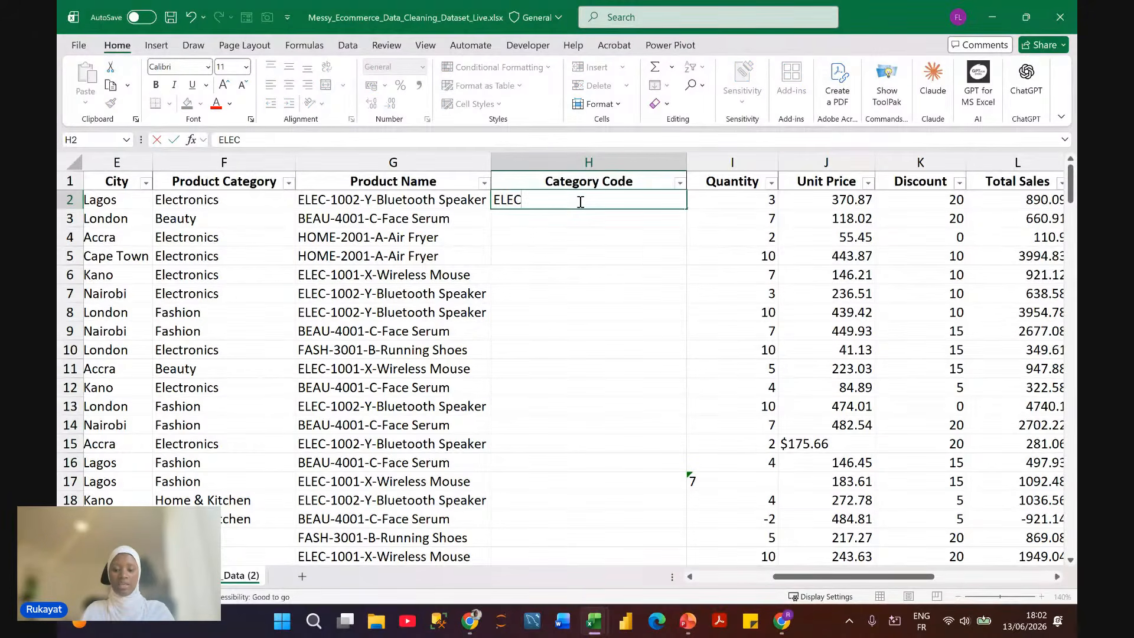
key("Return")
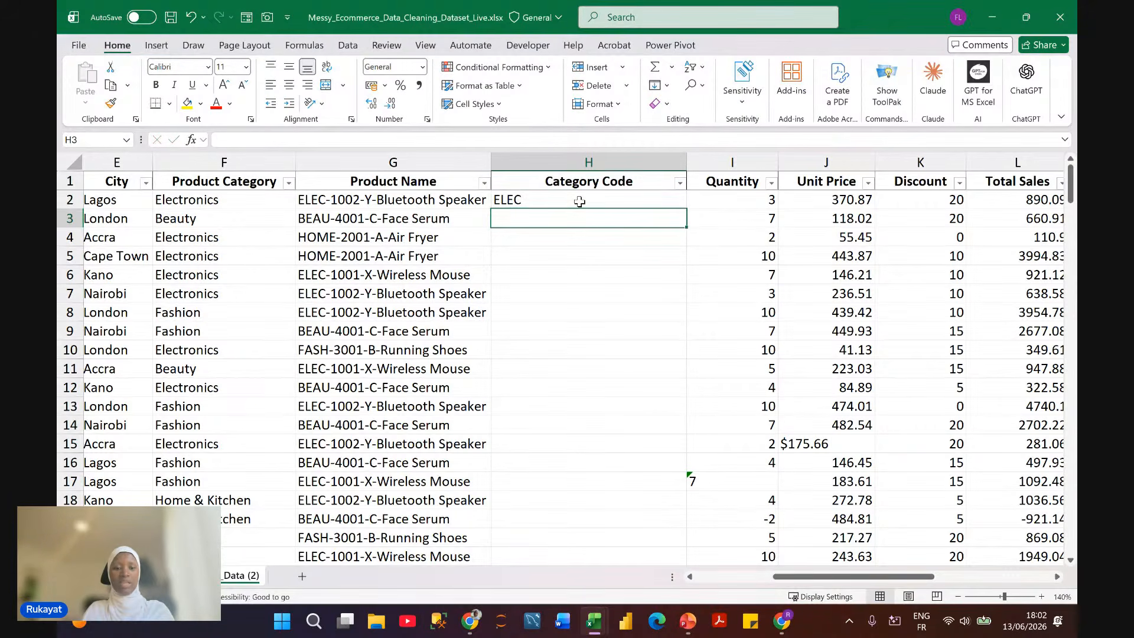
type("BEAU")
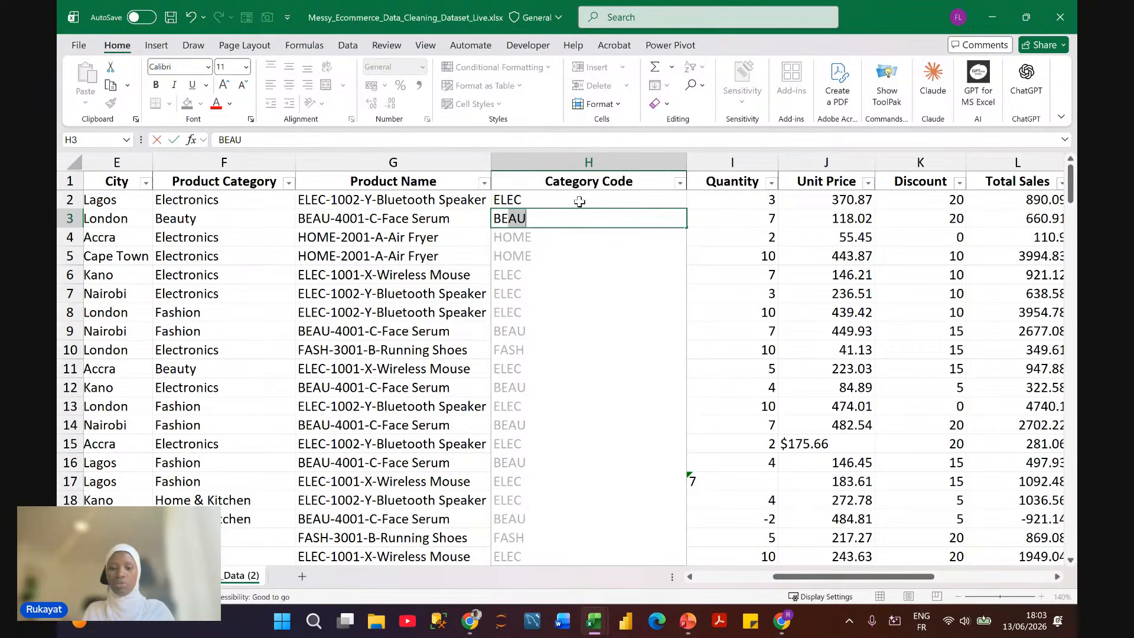
key("Return")
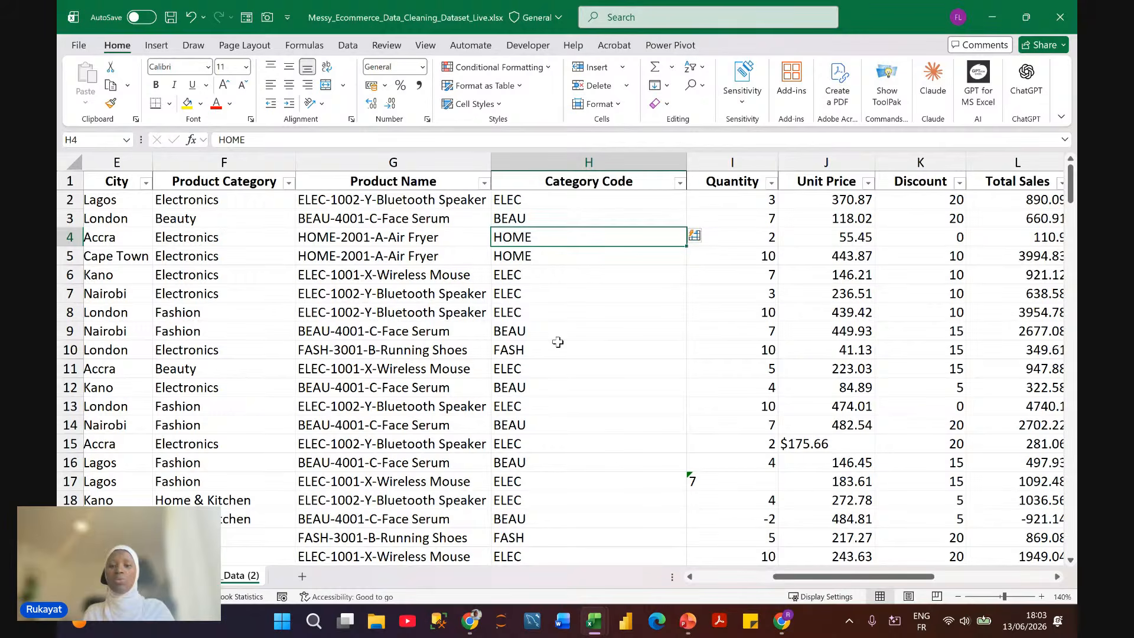
Step: AutoFit the width of the Category Code column to its contents
scroll(558, 342, "down", 1)
double_click(687, 163)
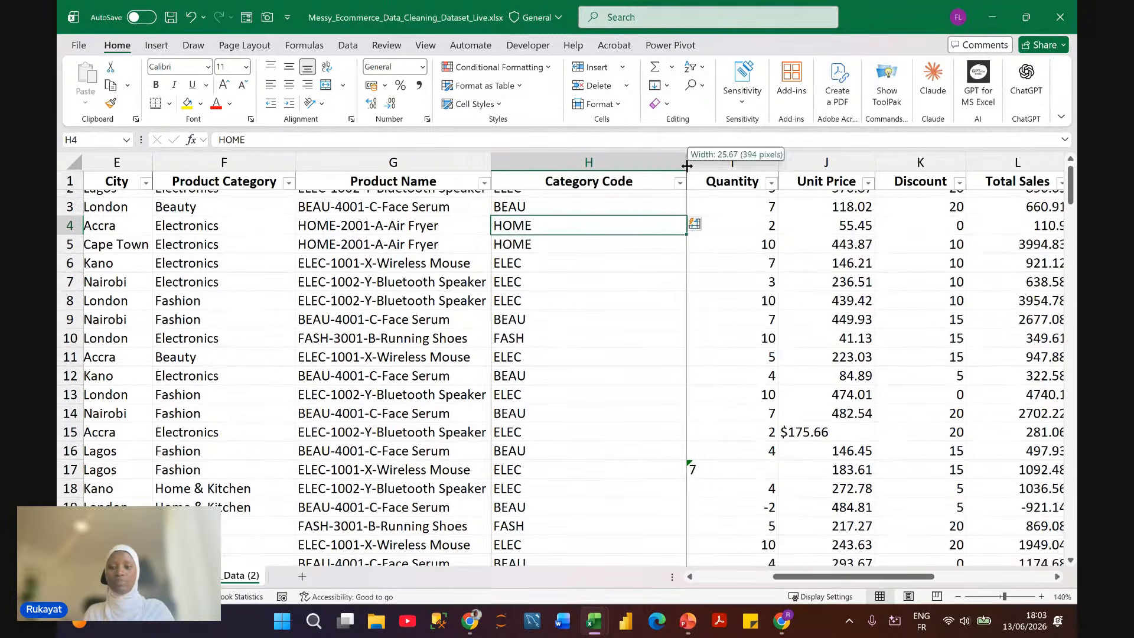
scroll(615, 212, "up", 1)
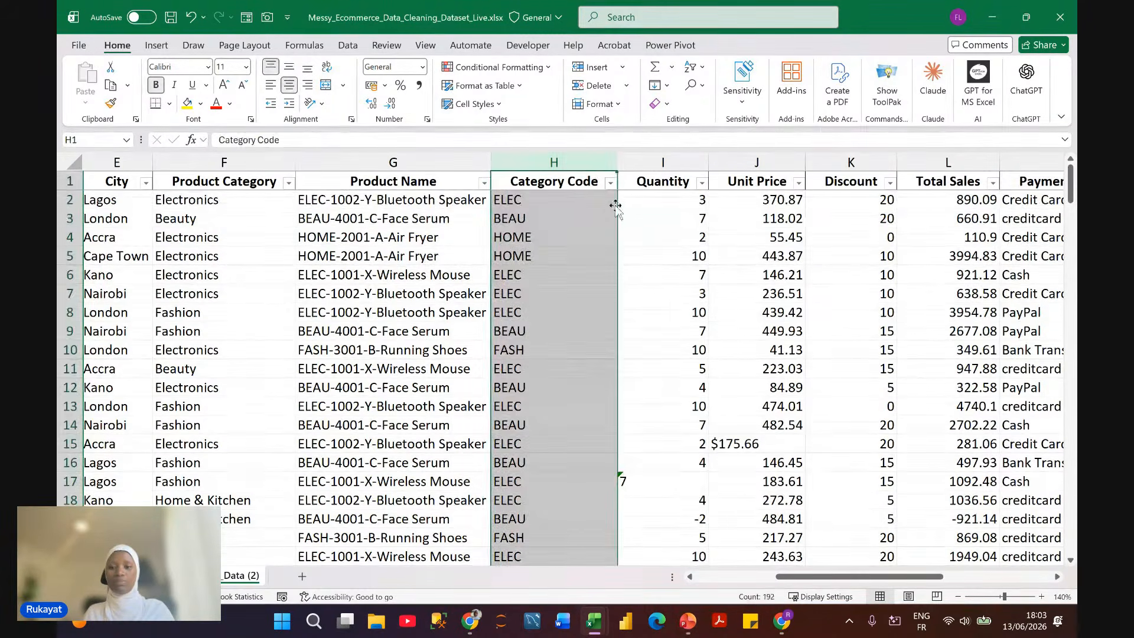
Step: Compare the Product Category, Product Name and Category Code columns to check whether the categories match the product codes
left_click(582, 217)
left_click(585, 194)
left_click(571, 160)
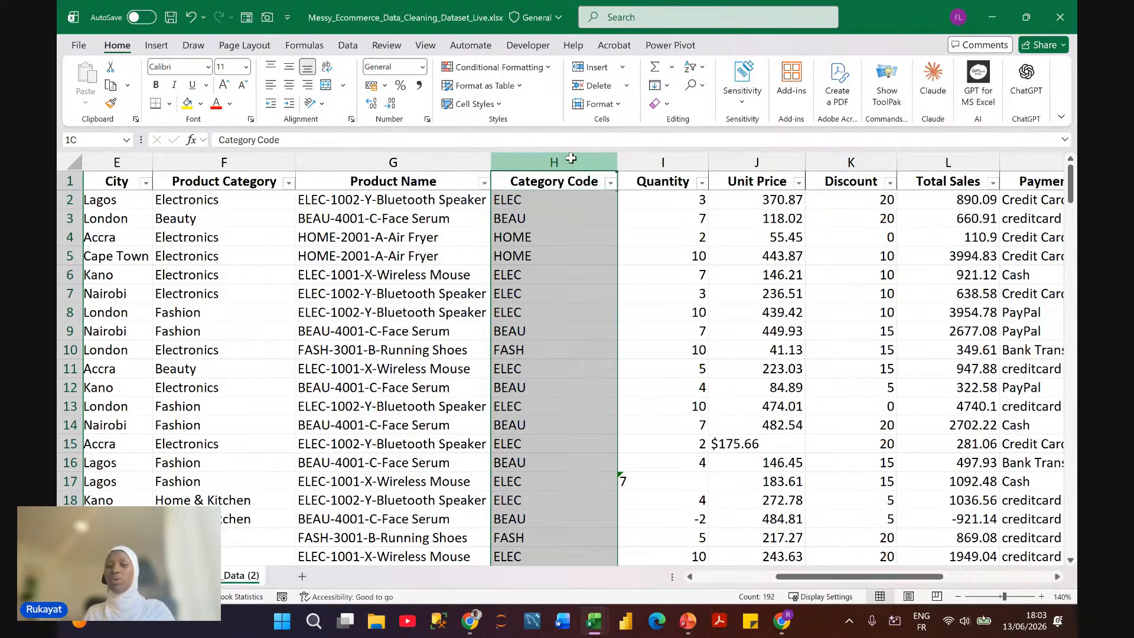
left_click(255, 164)
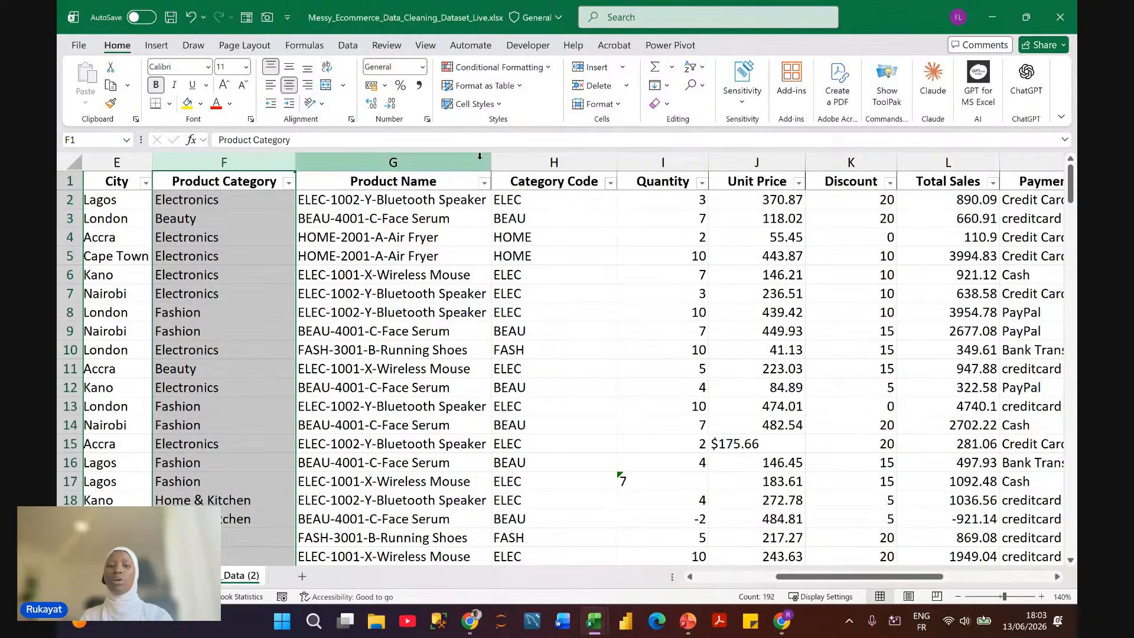
left_click(412, 165)
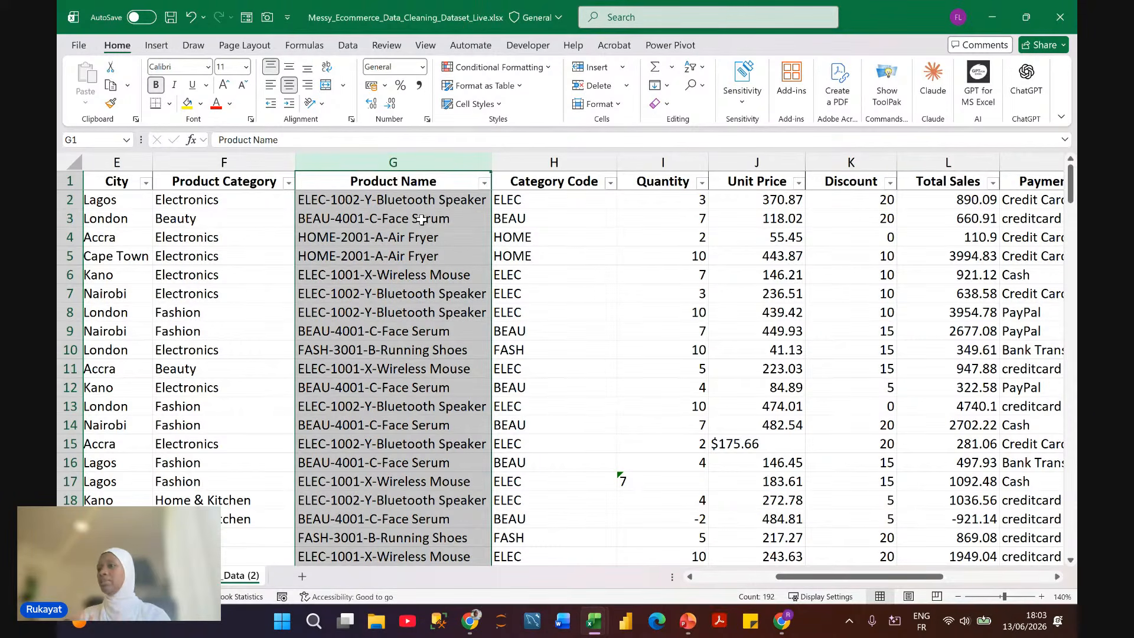
left_click(230, 163)
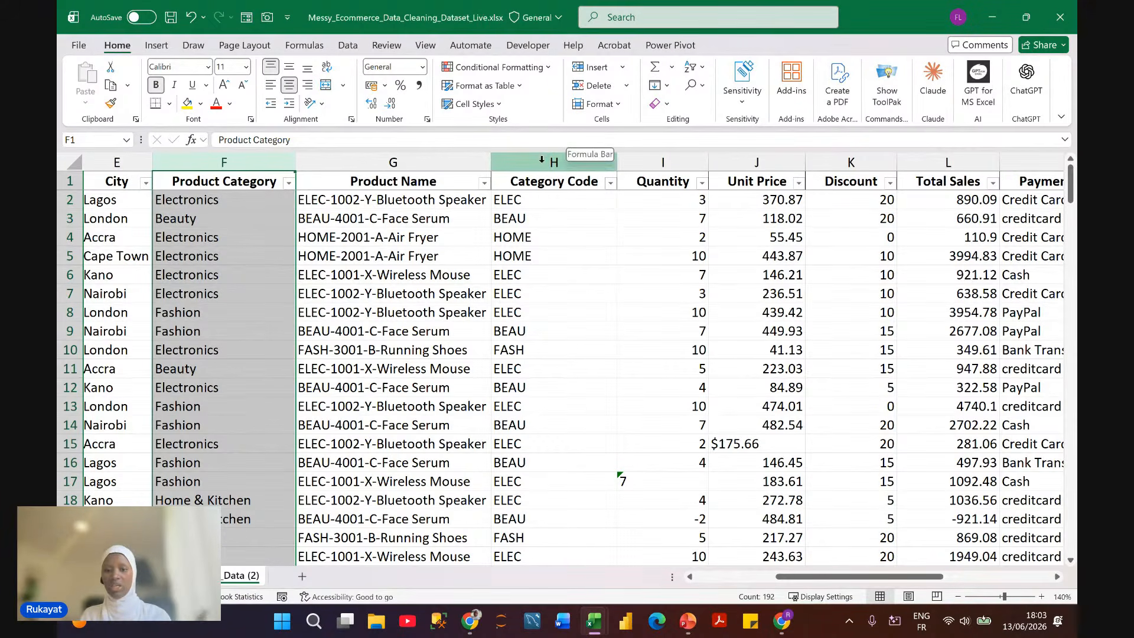
left_click(542, 155)
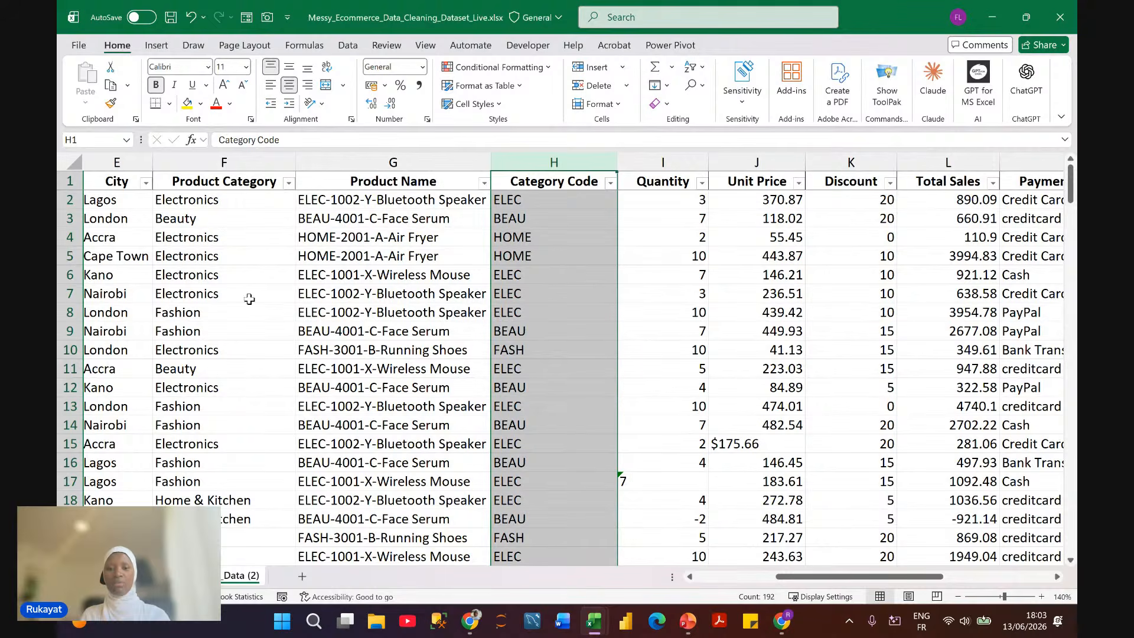
Step: Insert a blank column between Category Code and Quantity and give it the header Product Category
left_click(651, 155)
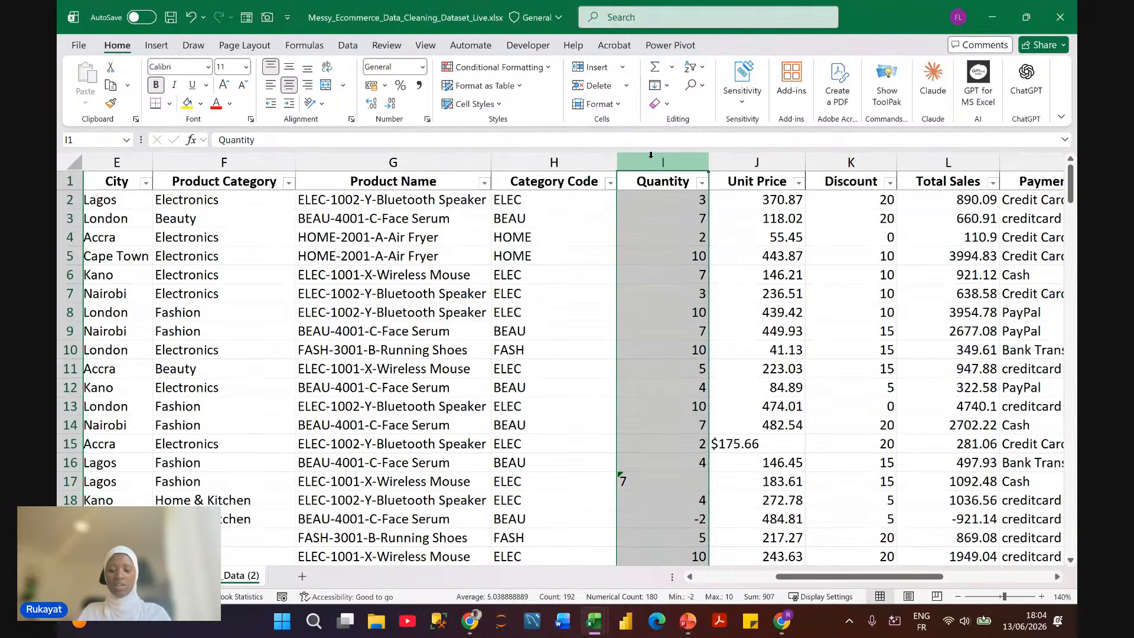
key("ctrl+shift+equal")
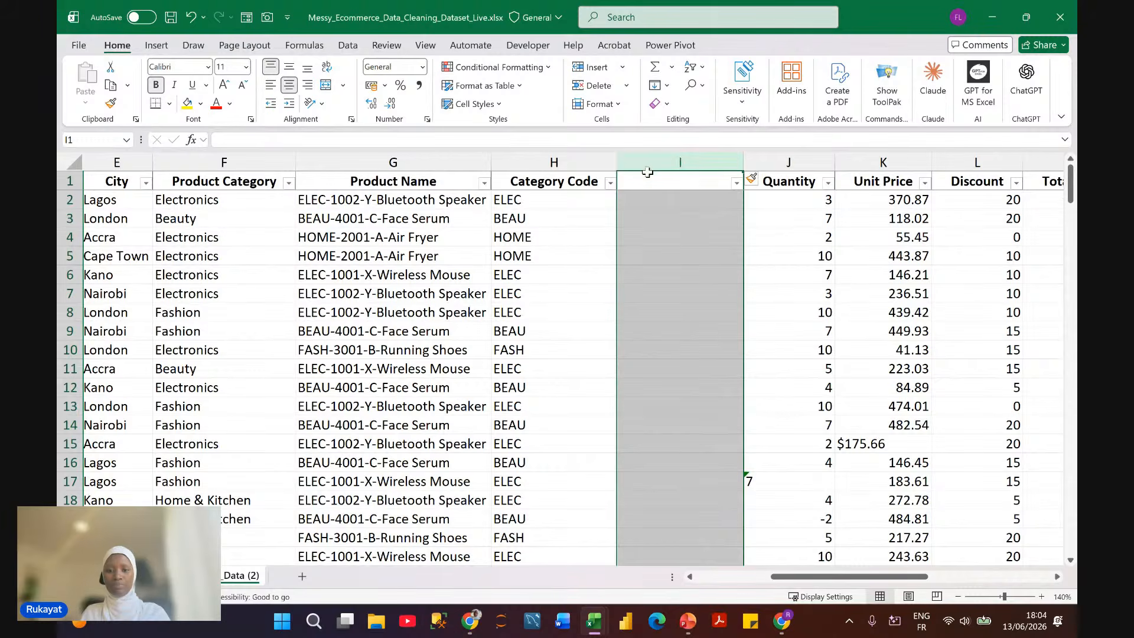
left_click(641, 181)
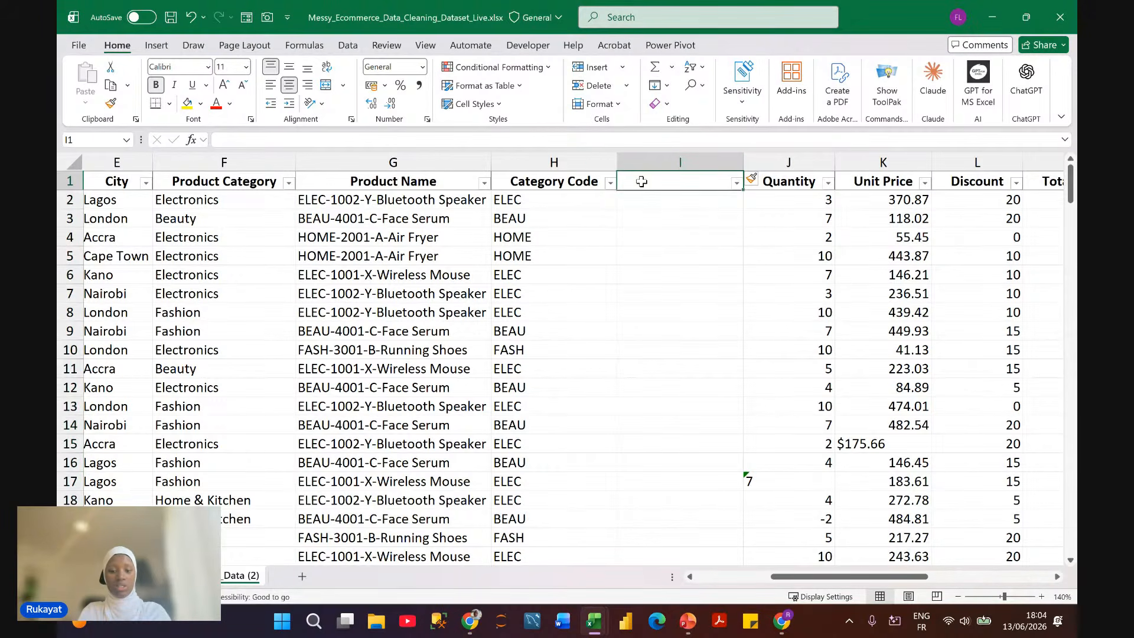
type("C")
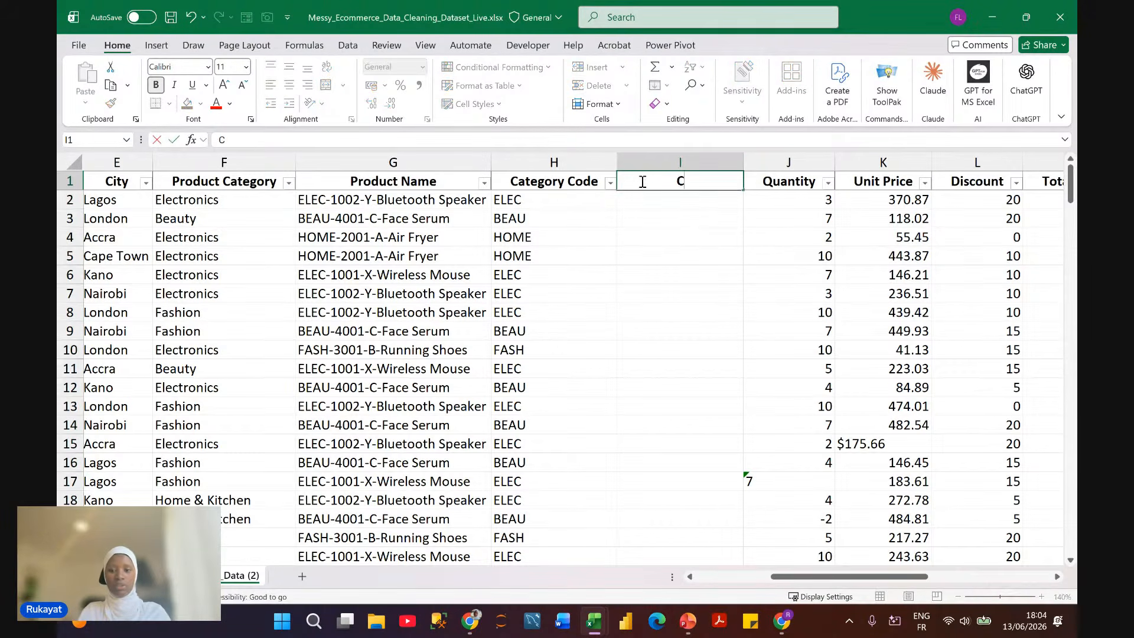
key("BackSpace")
type("P")
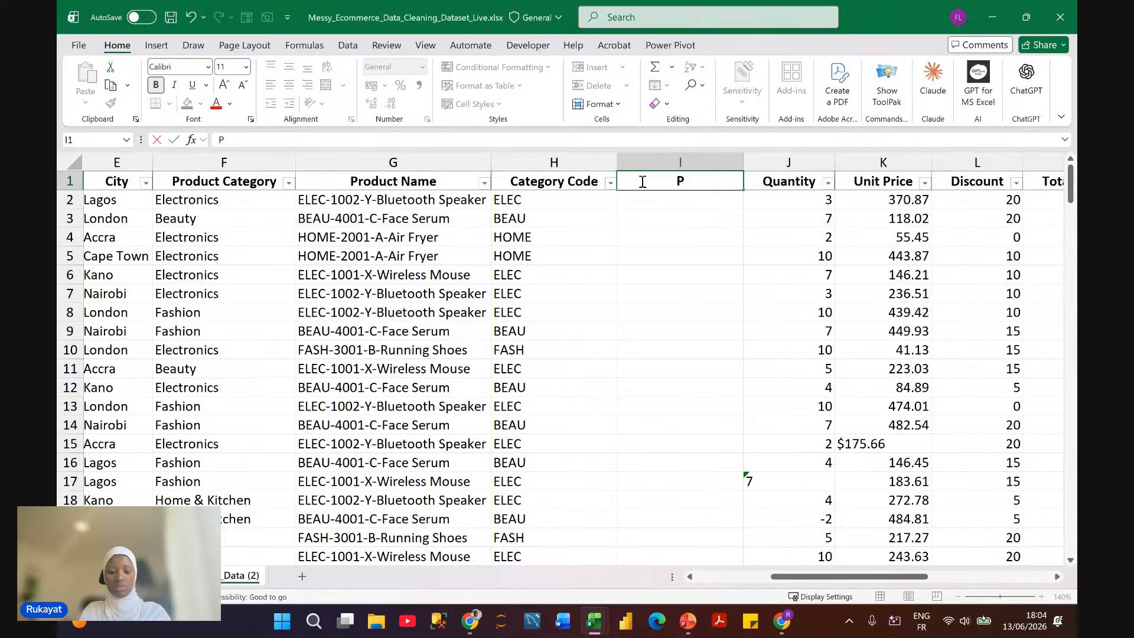
type("roduct Cat")
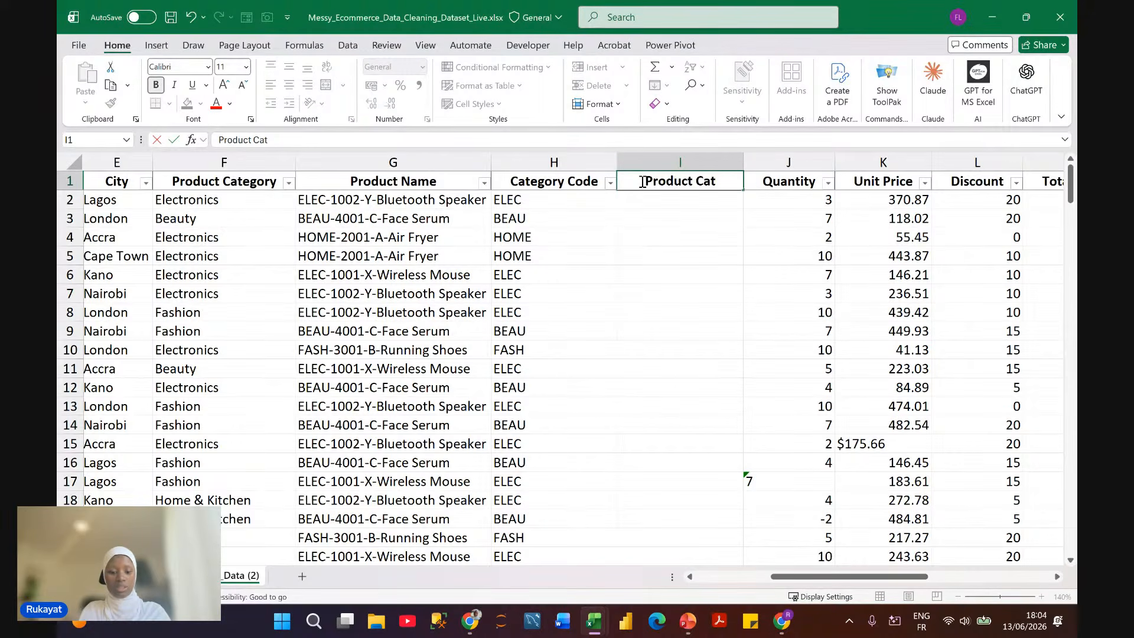
type("egory")
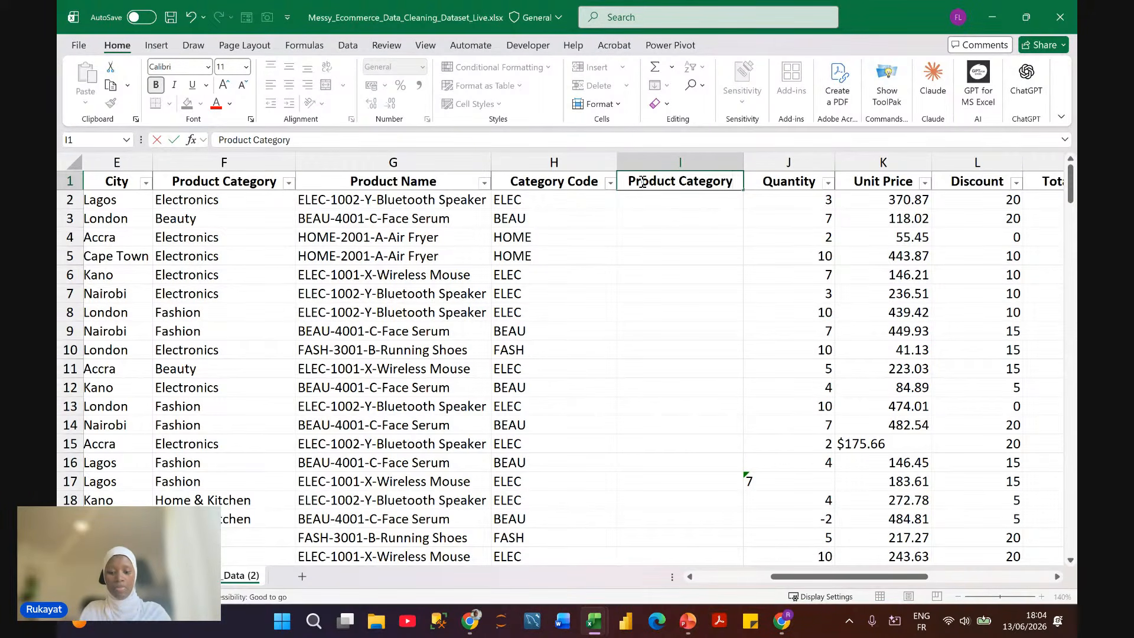
key("Return")
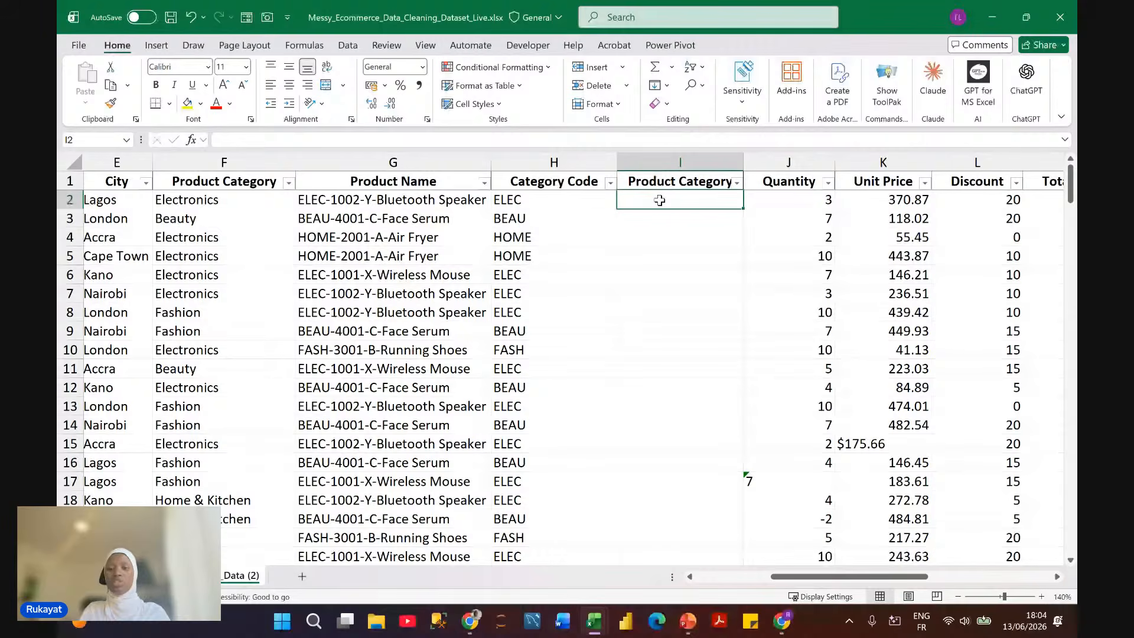
Step: Start a SWITCH formula in I2 that uses the category code in H2 as its expression
type("=")
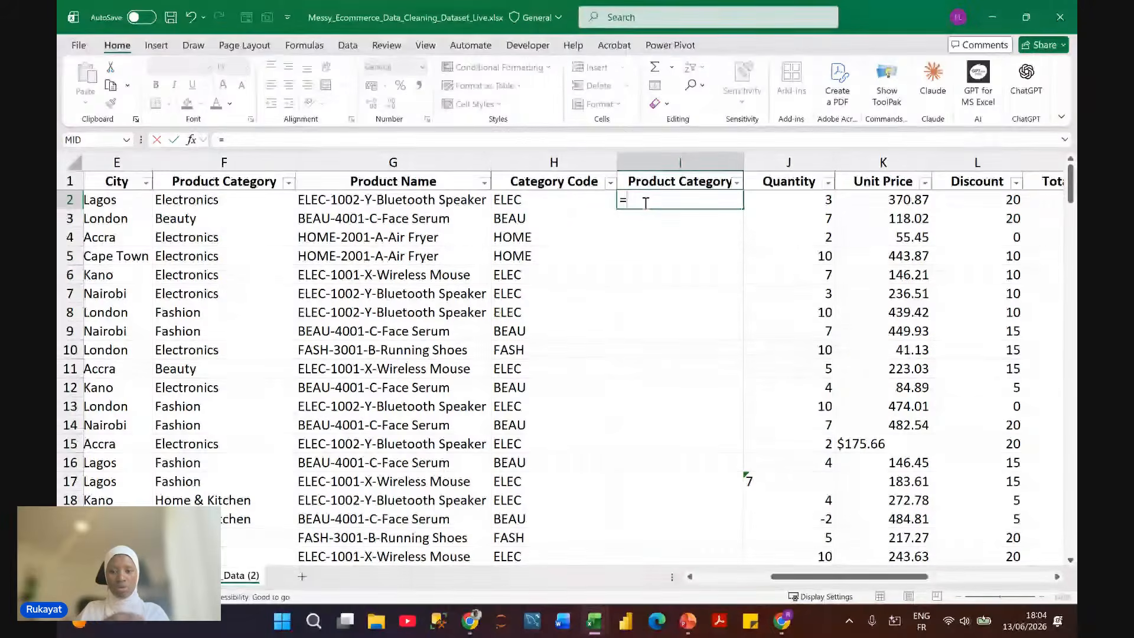
type("switch")
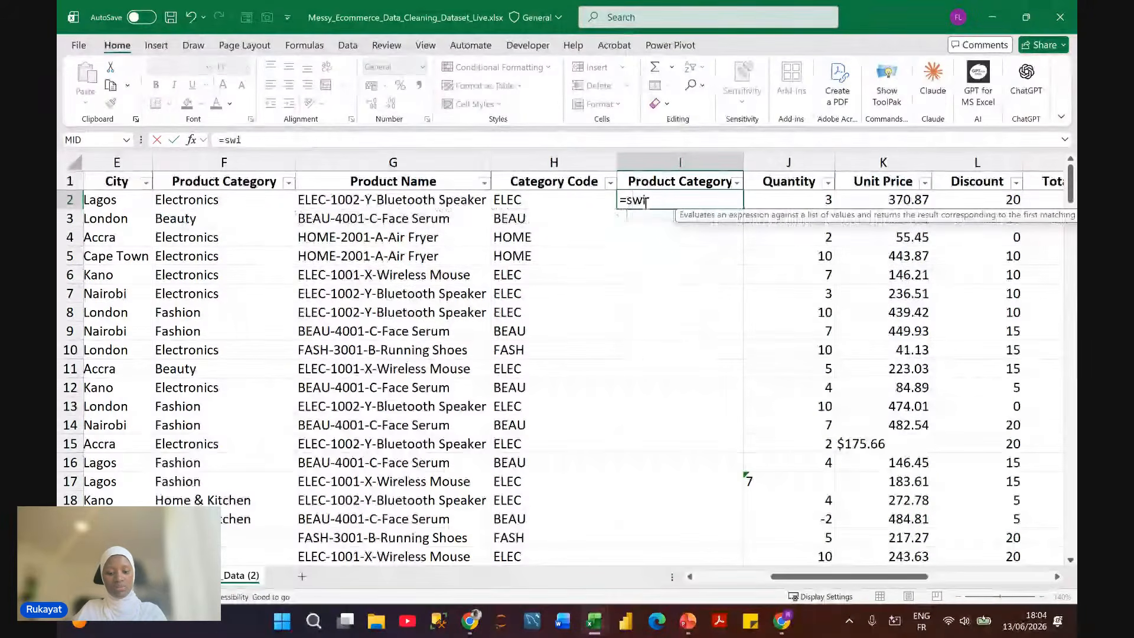
key("Tab")
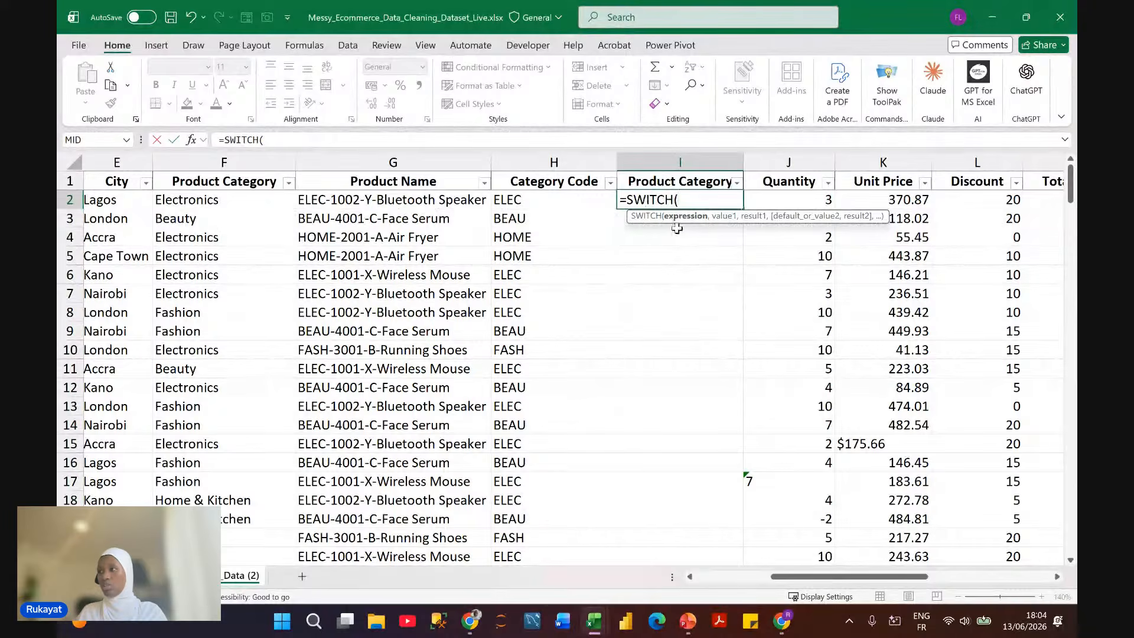
left_click(511, 198)
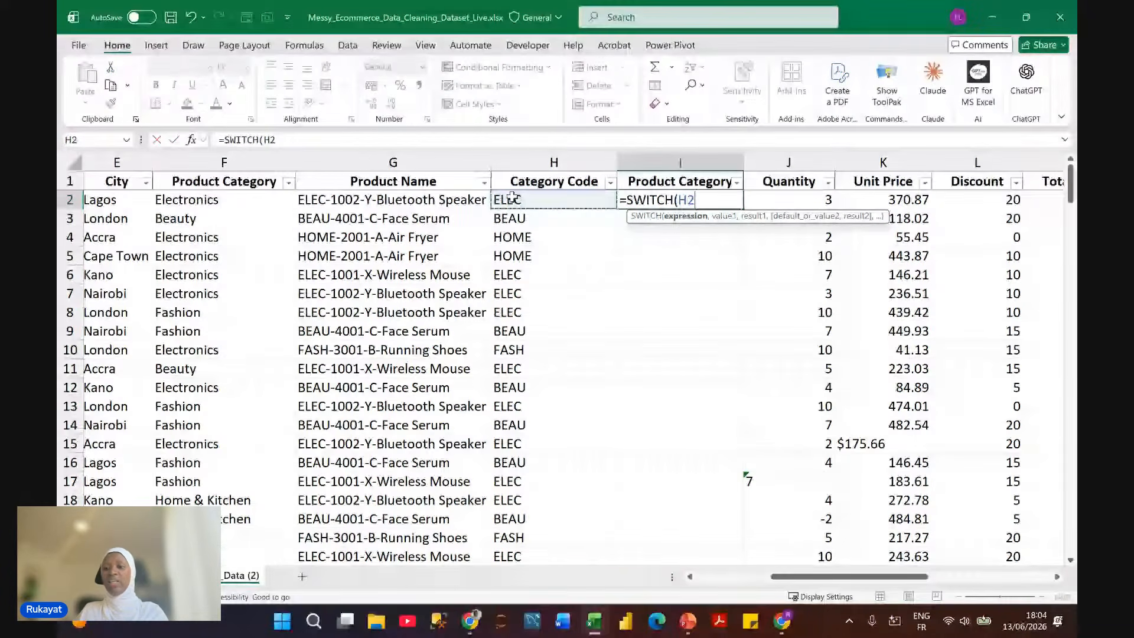
Step: Add the first value/result pair to the SWITCH formula in I2, mapping "ELEC" to "Electronics"
type(",")
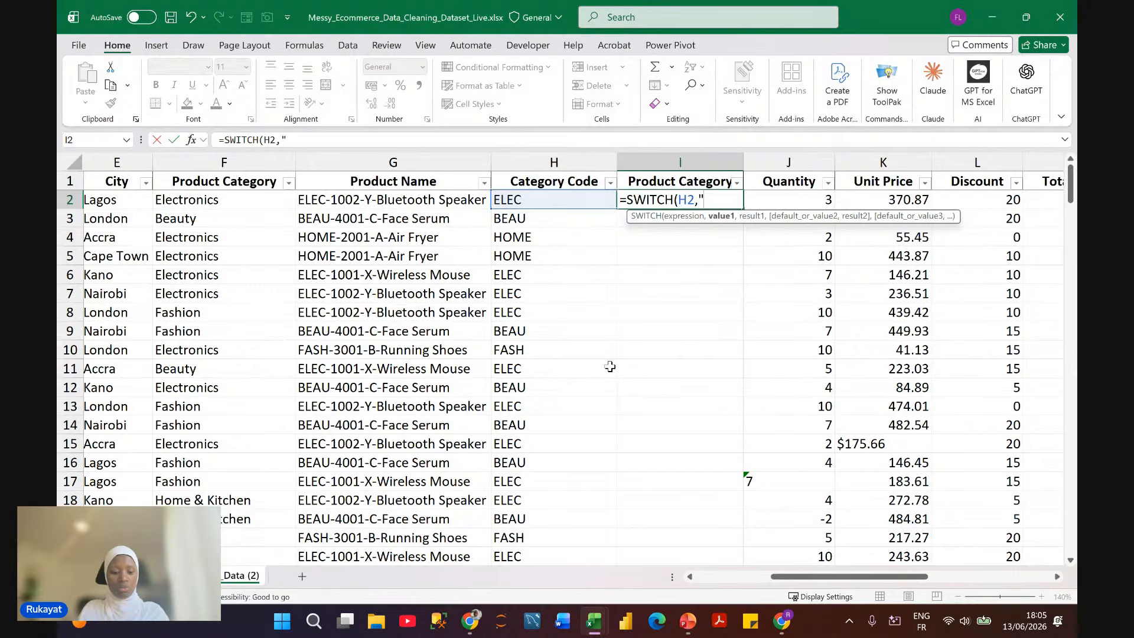
type("LEC3")
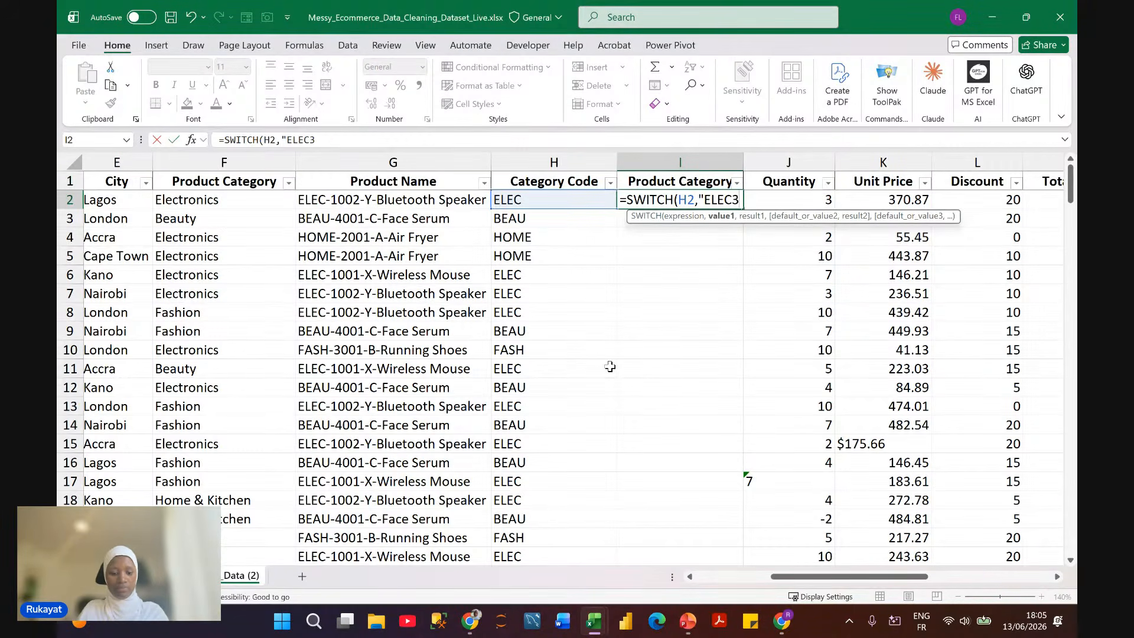
key("BackSpace")
type("\",")
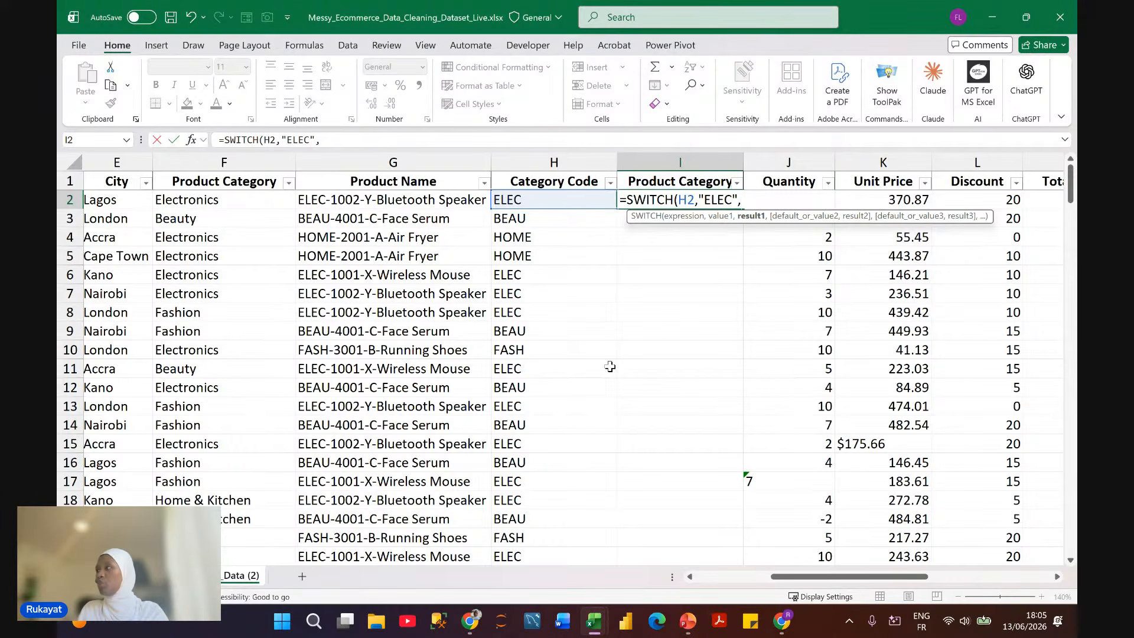
type("\"Elec")
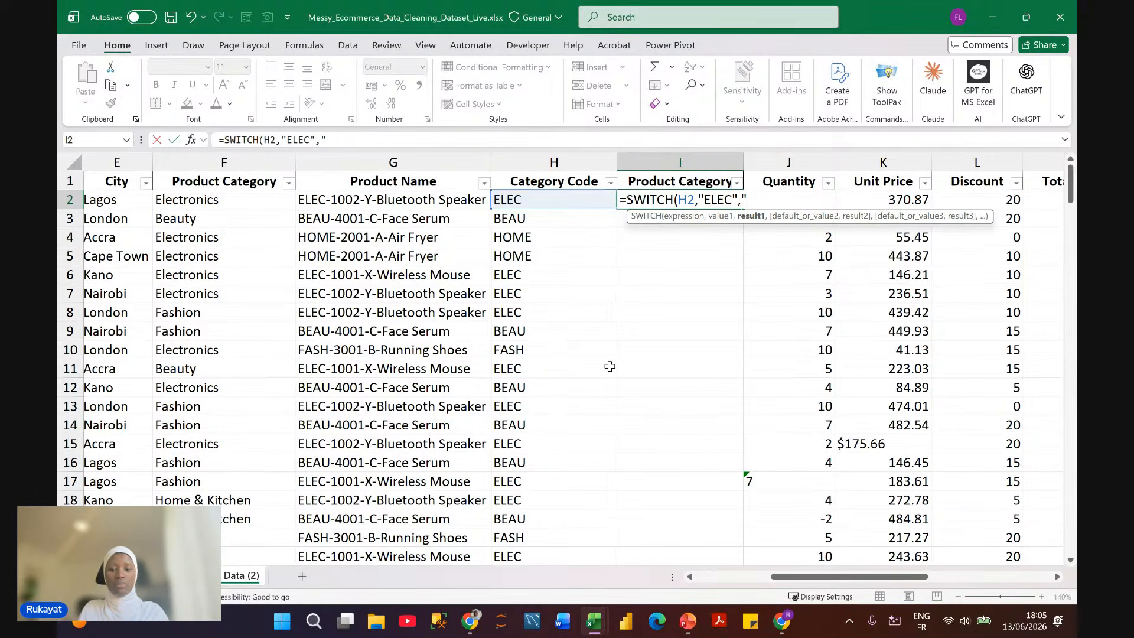
type("tronics")
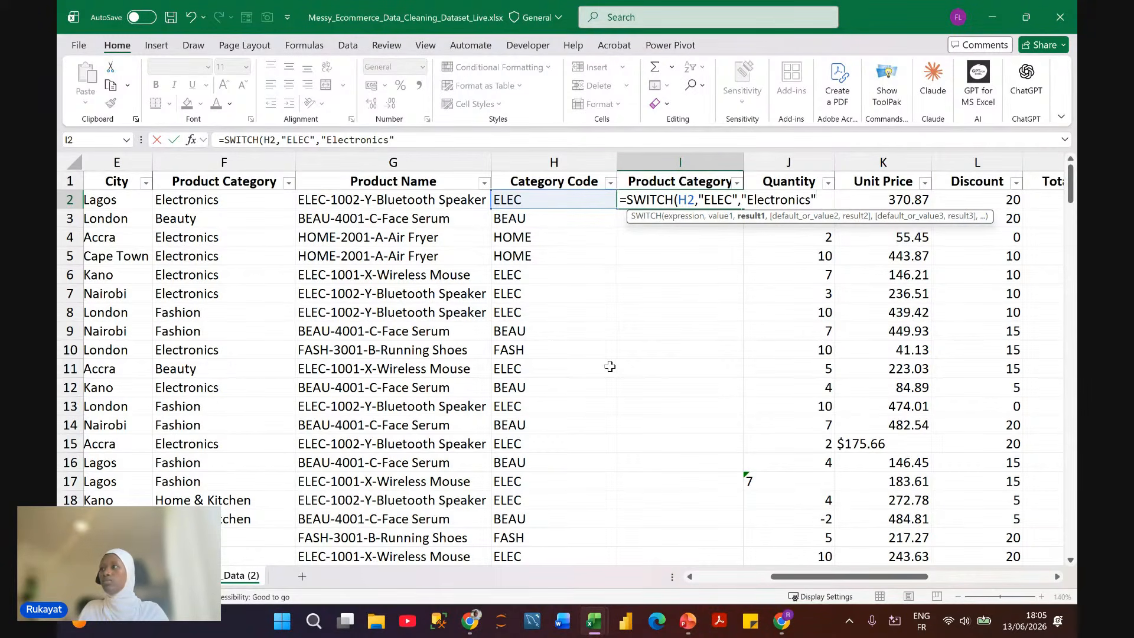
type("\",")
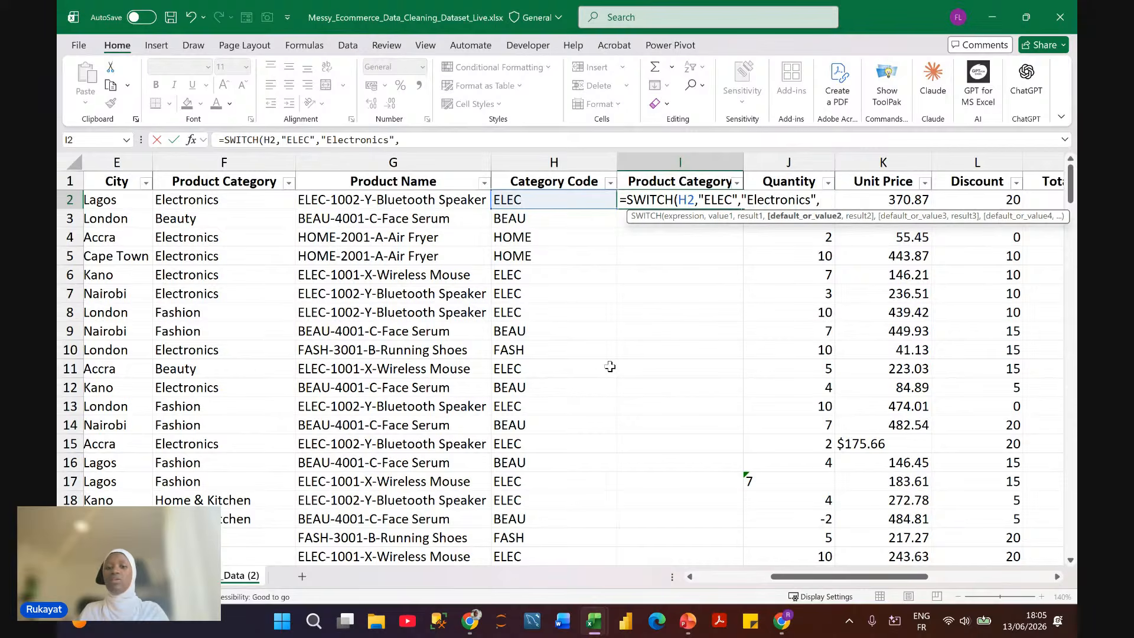
scroll(610, 367, "right", 3)
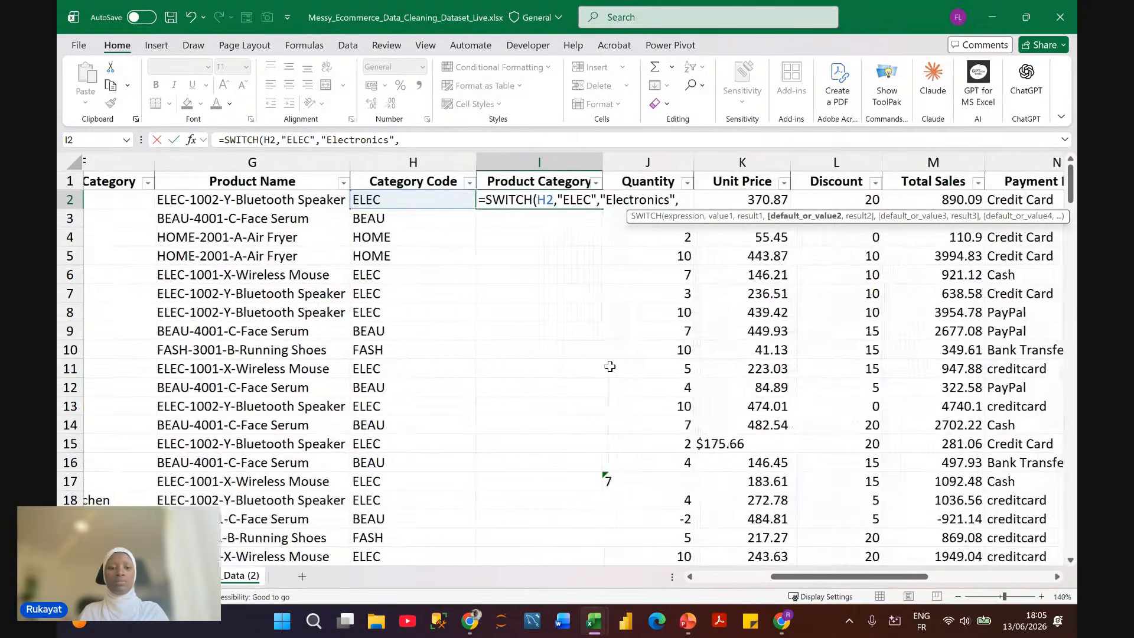
scroll(610, 367, "left", 1)
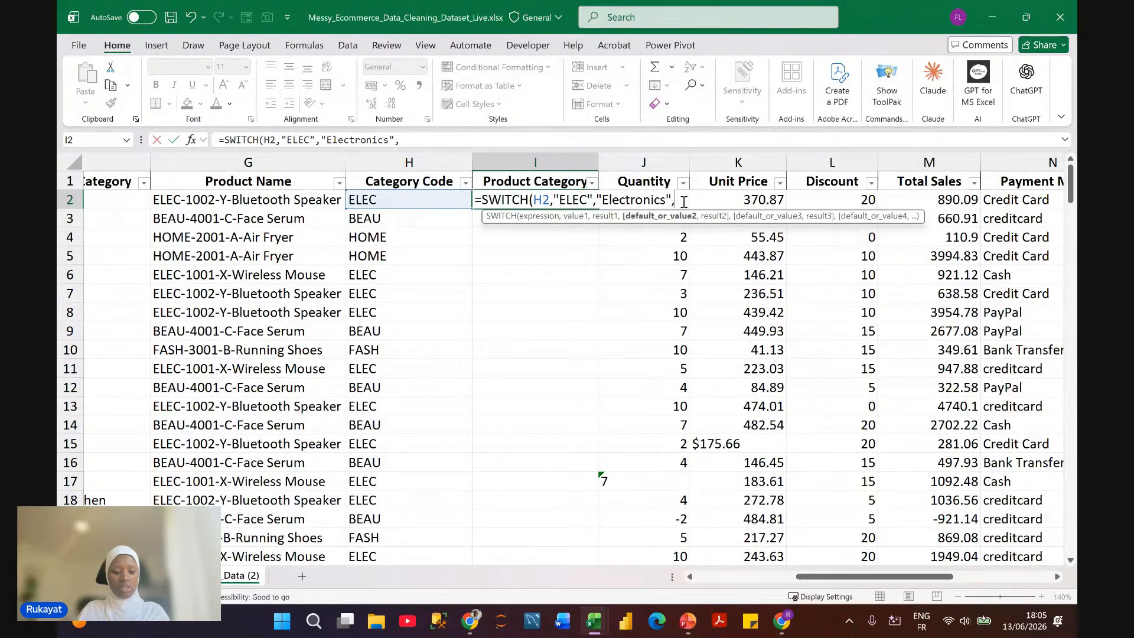
type("B")
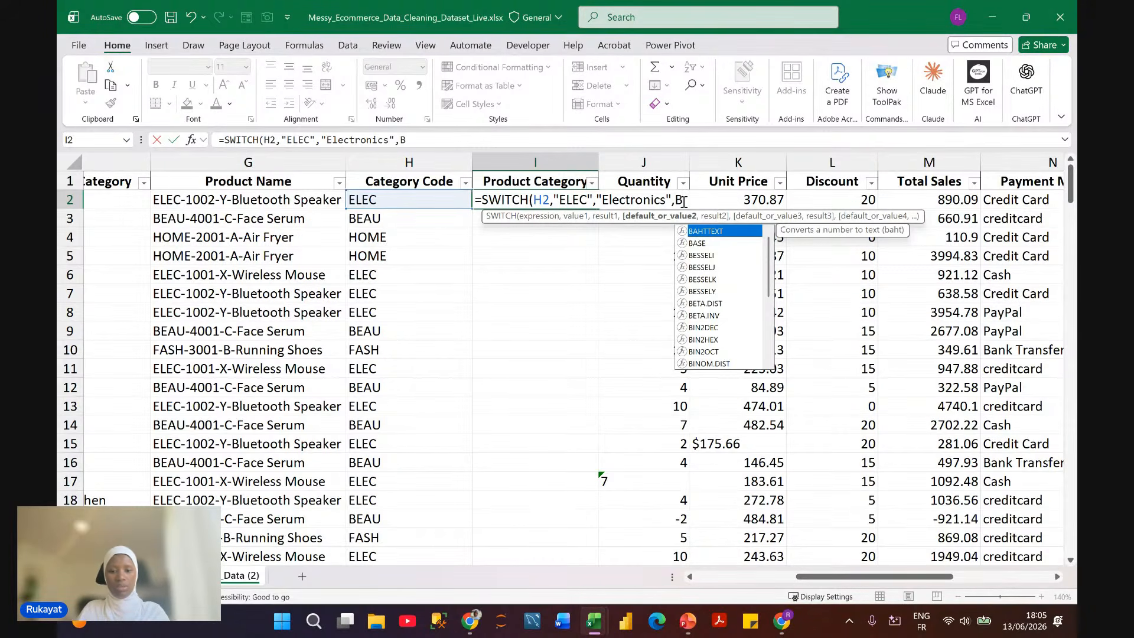
type("EAU")
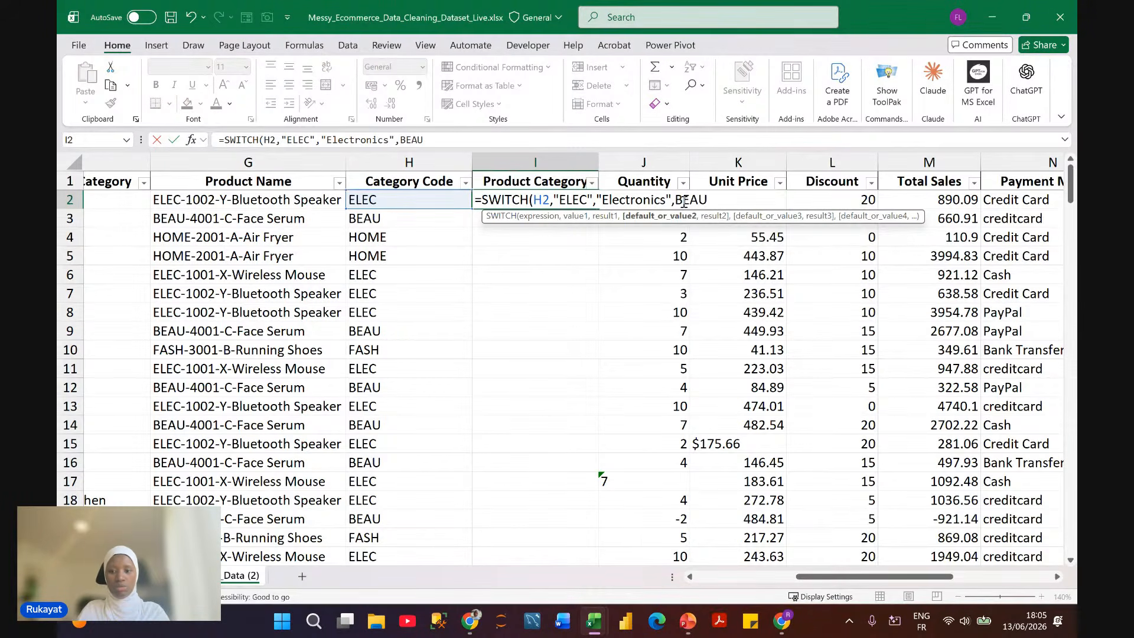
key("BackSpace")
key("BackSpace")
key("BackSpace")
key("BackSpace")
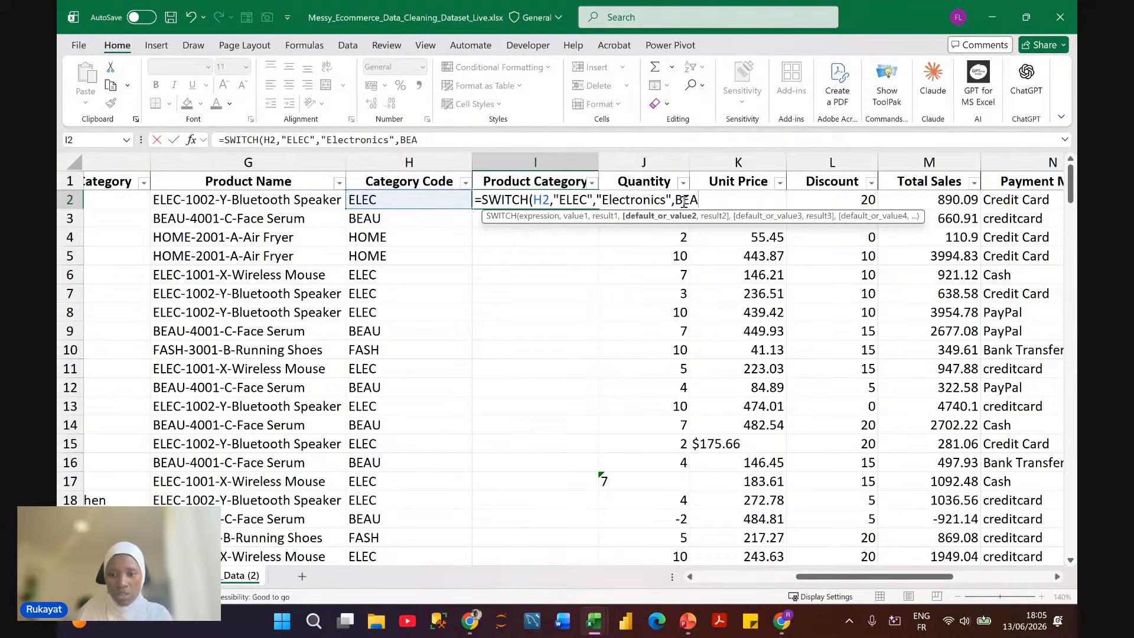
Step: Add the second pair to the SWITCH formula in I2, mapping "BEAU" to "Beauty"
type("\"")
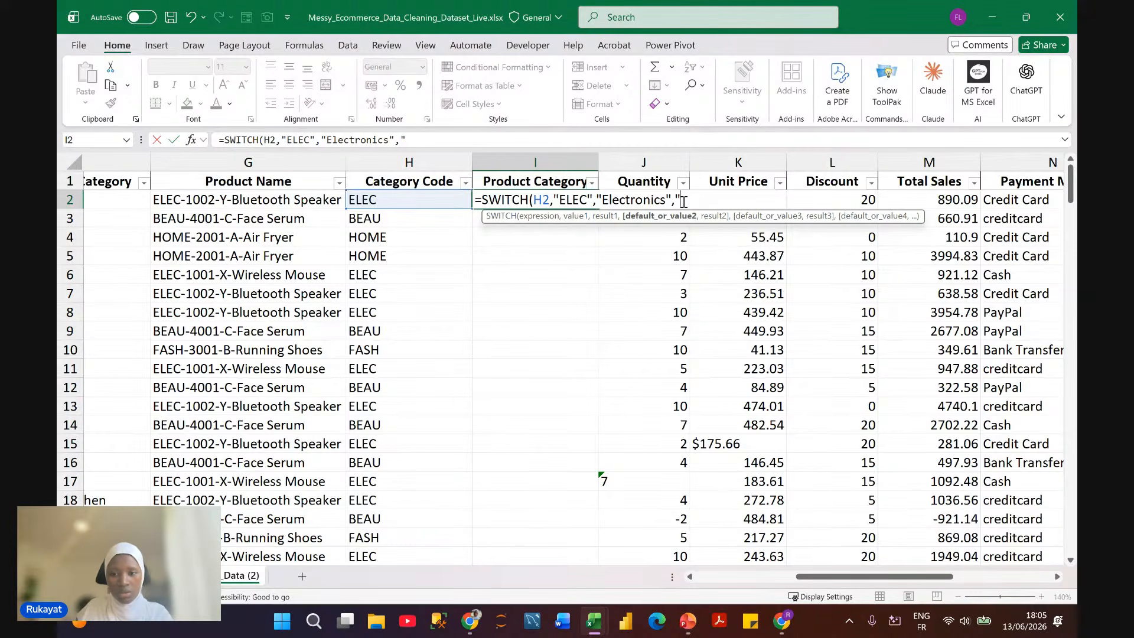
type("BEAU")
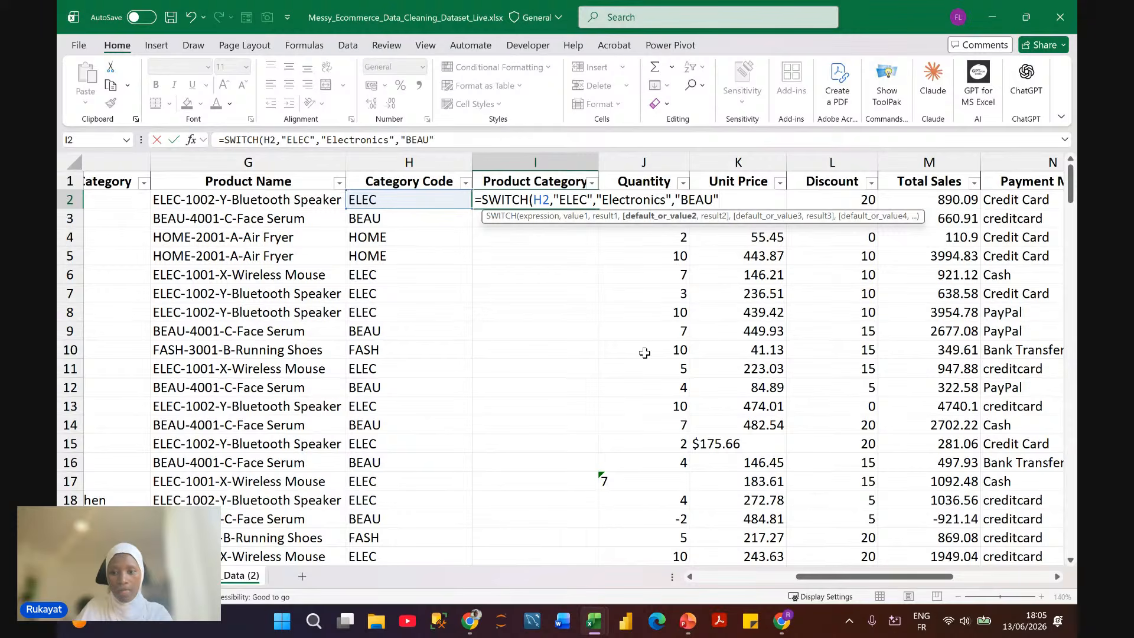
type("\",")
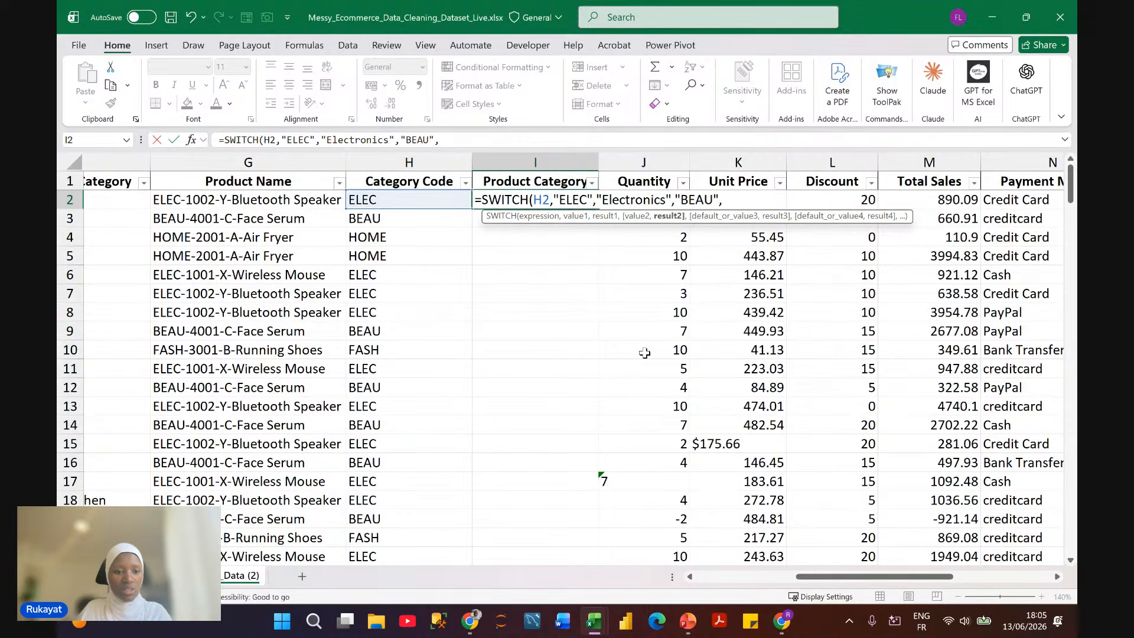
scroll(644, 353, "left", 3)
scroll(644, 352, "right", 3)
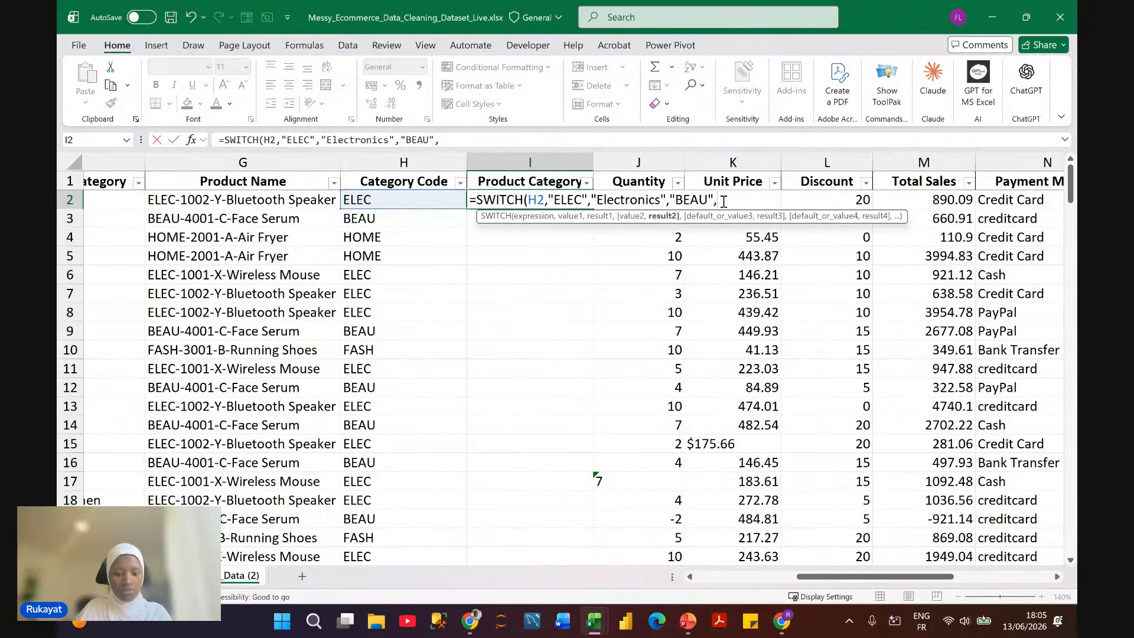
left_click(505, 141)
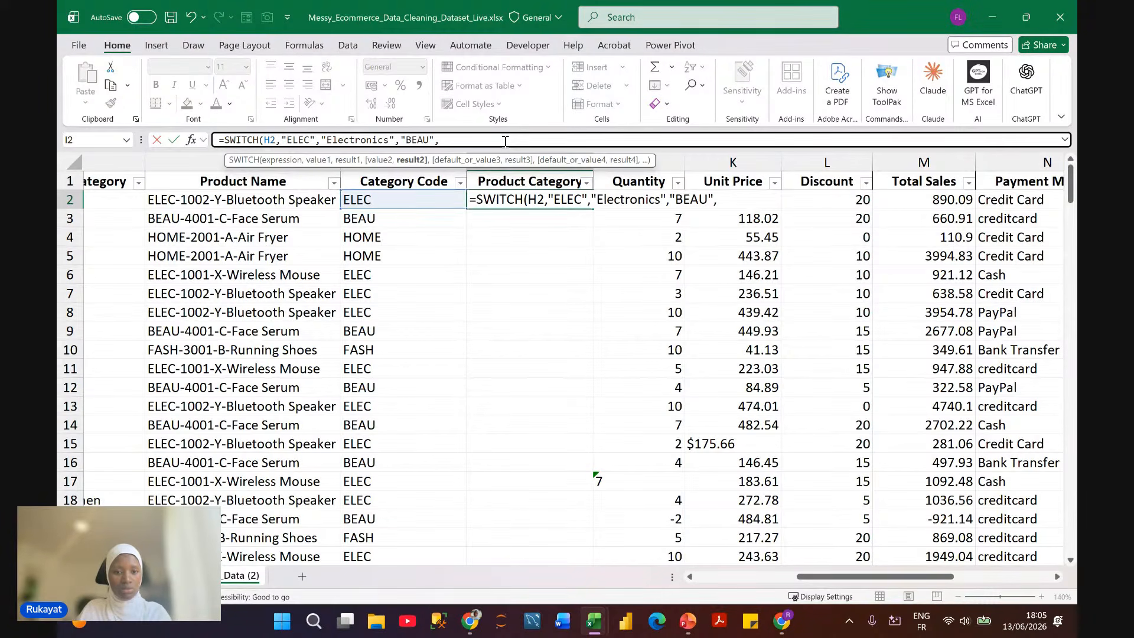
type("\"Be")
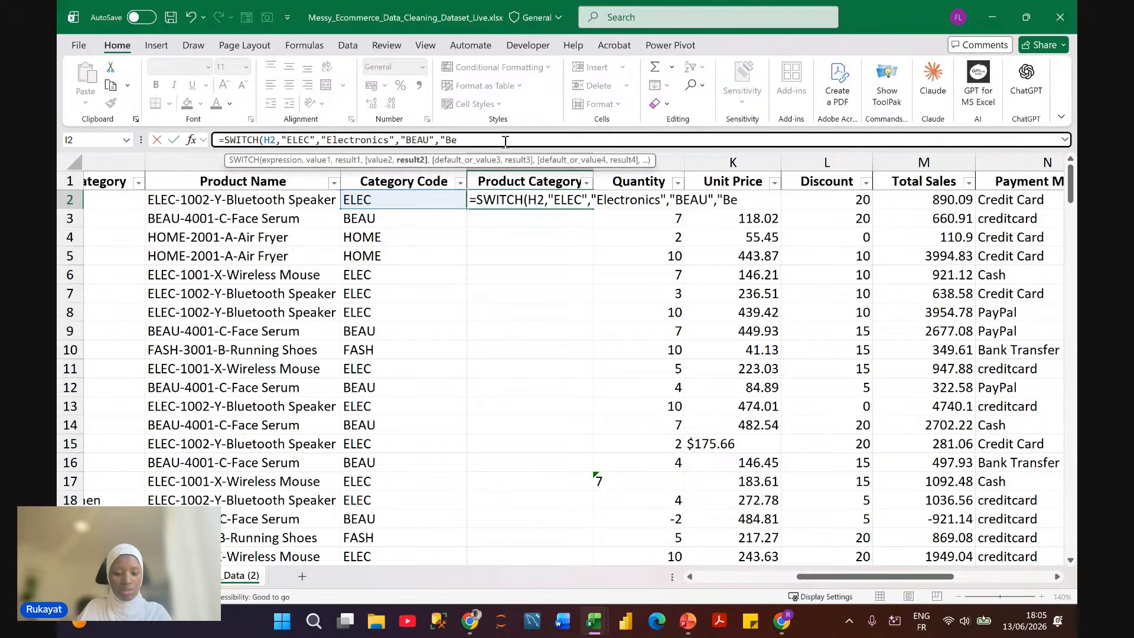
type("auty\",")
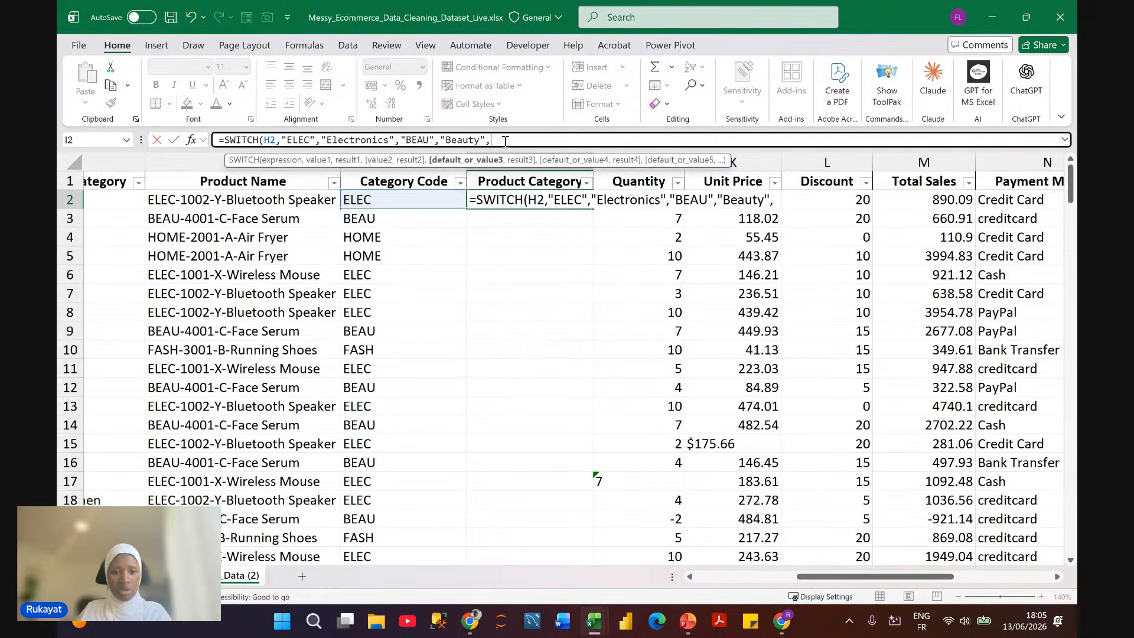
Step: Add the third pair to the SWITCH formula in I2, mapping "HOME" to "Home & Kitchen"
type("\"H")
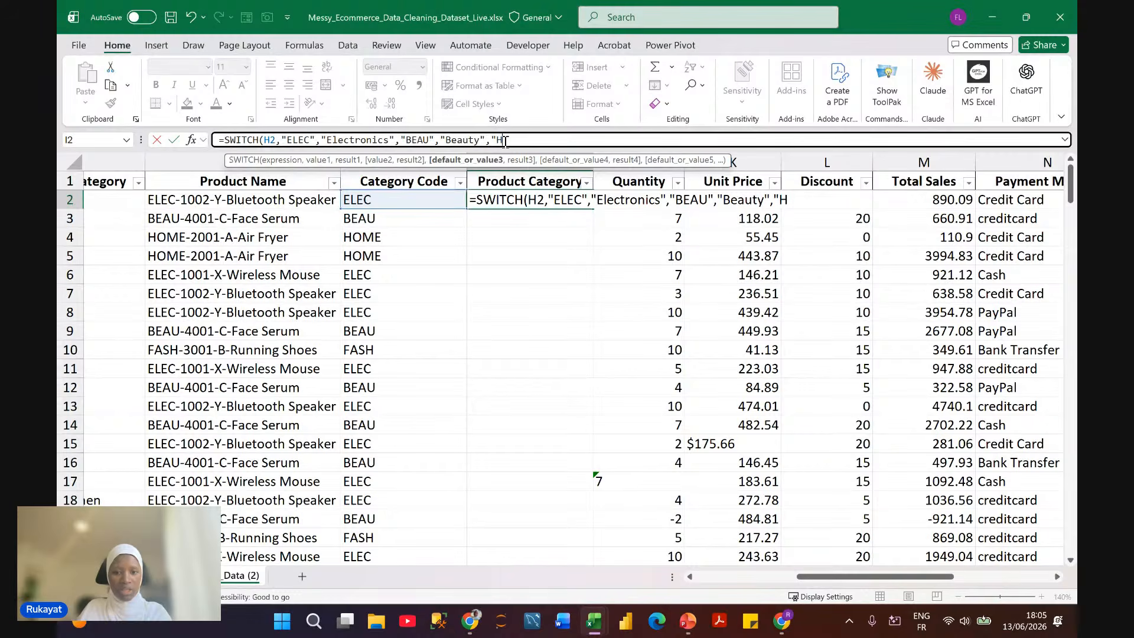
type("OME")
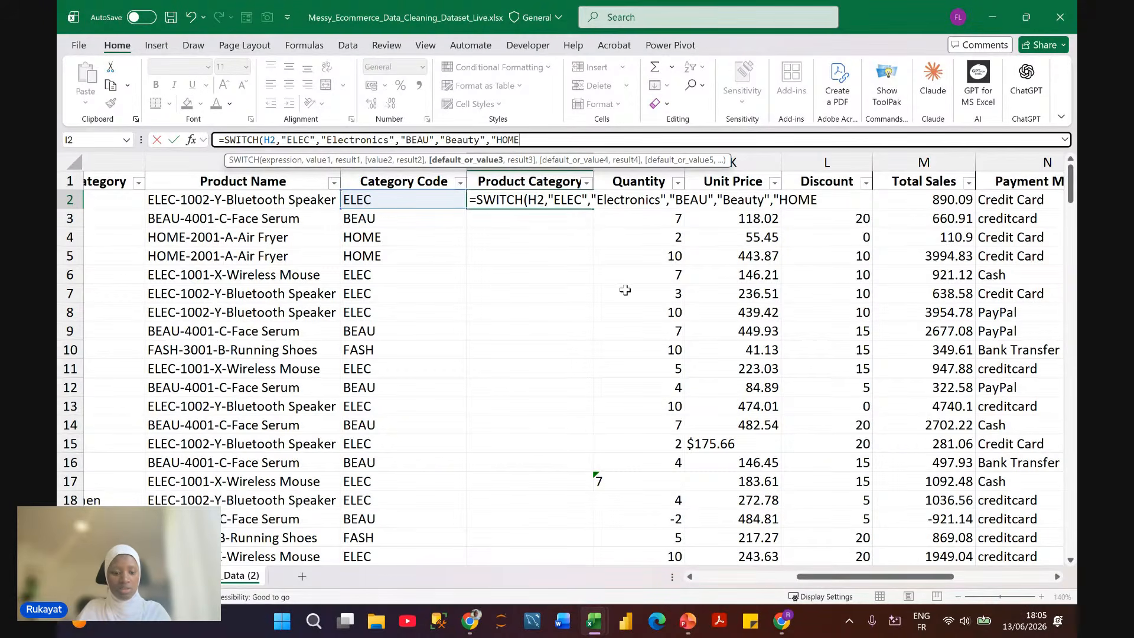
type("\",")
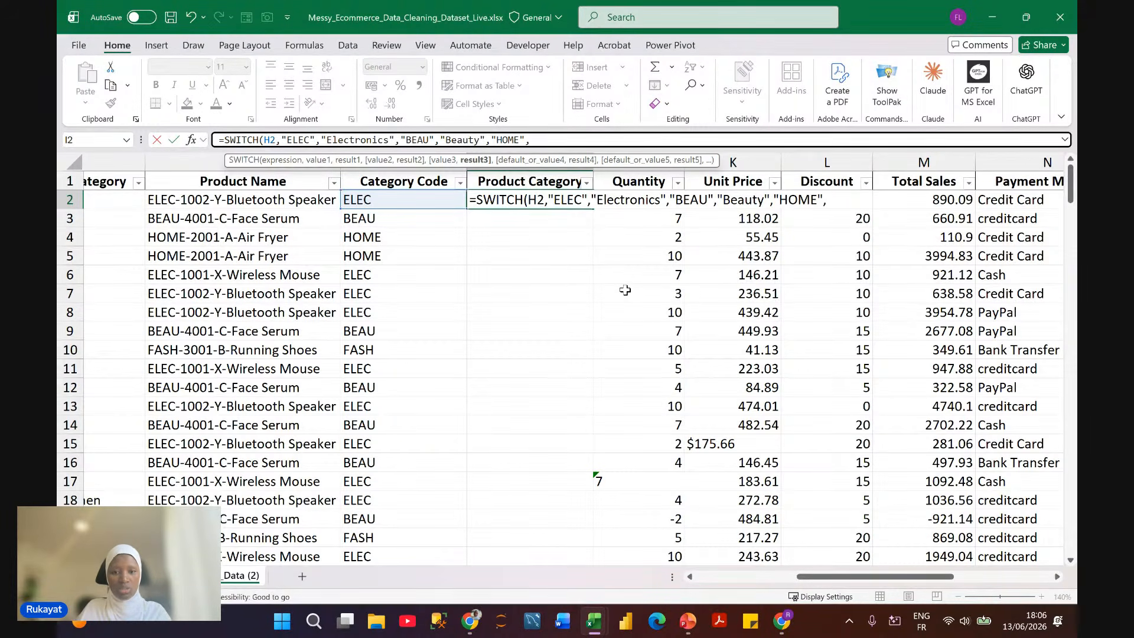
type("H")
key("BackSpace")
type("\"Home")
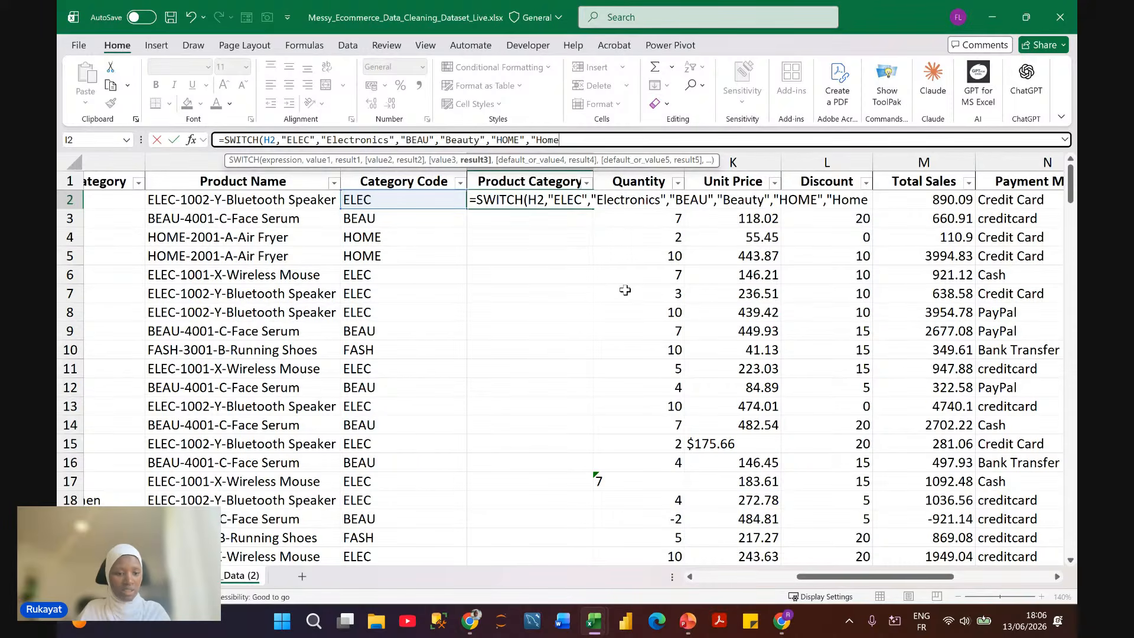
scroll(625, 290, "left", 3)
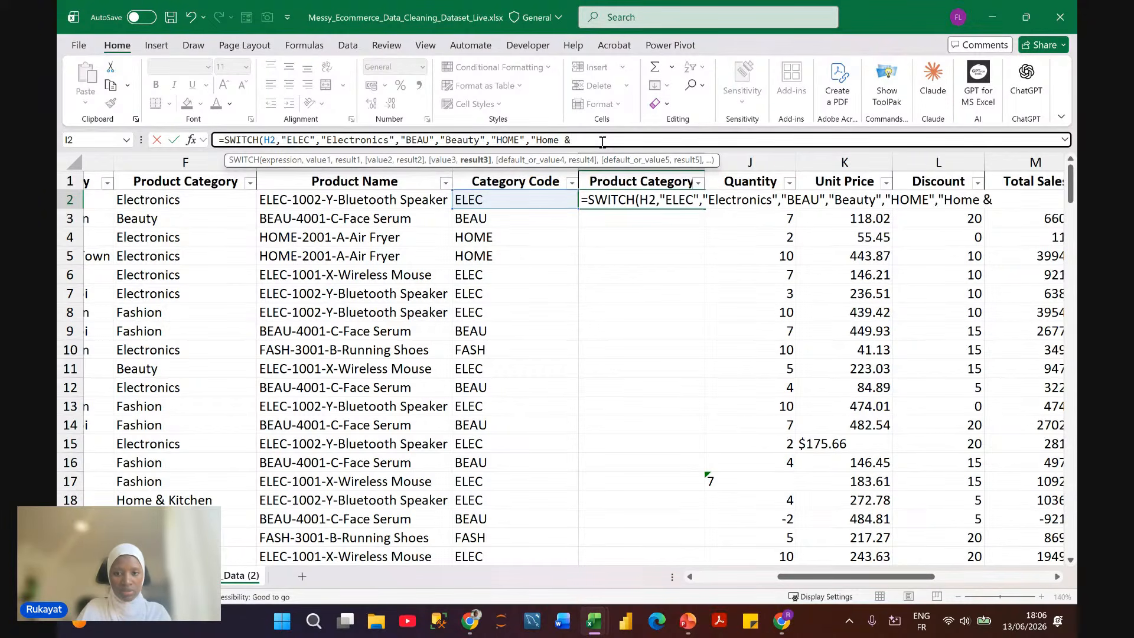
type("&")
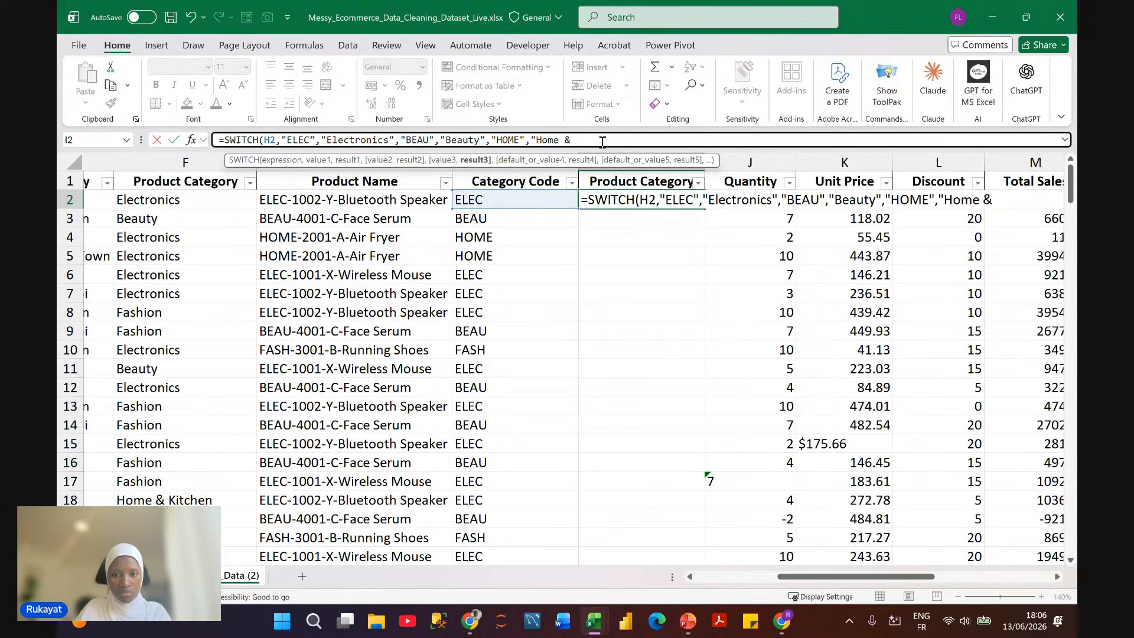
type(" Kitchen")
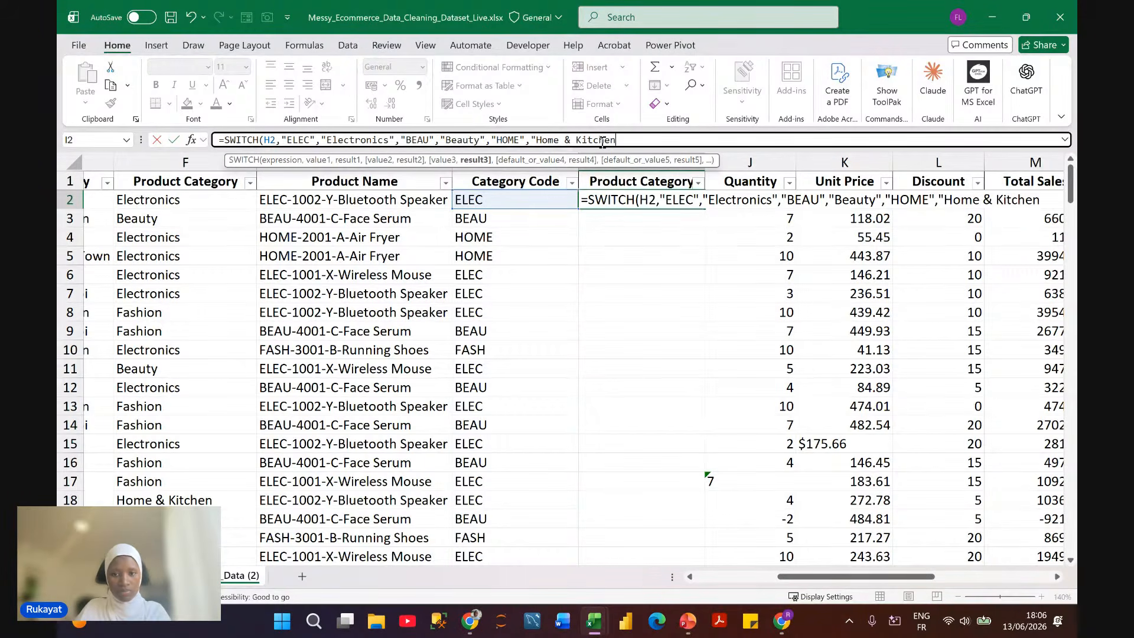
type("\",")
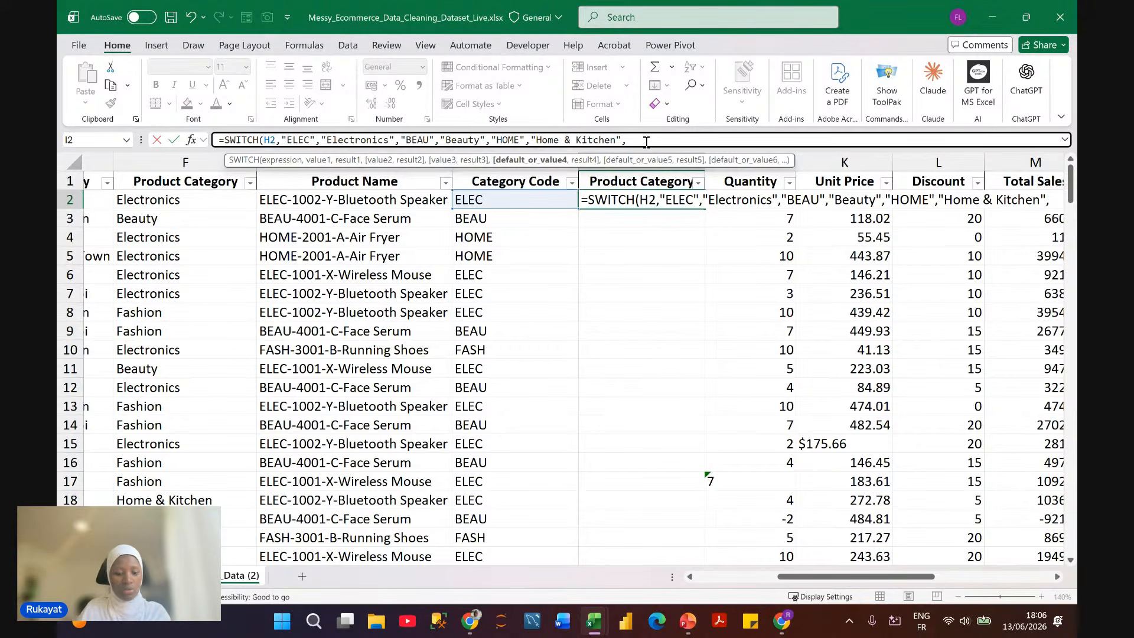
Step: Map "FASH" to "Fashion" as the last pair of the SWITCH formula in I2, then close and enter the formula
type("FASH")
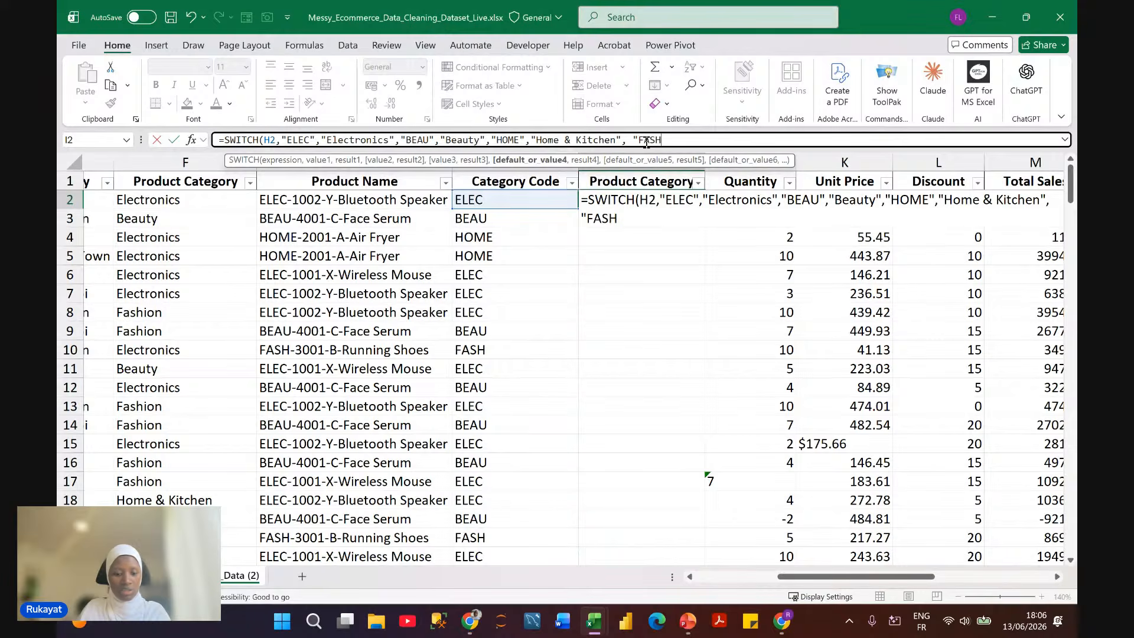
type("\",")
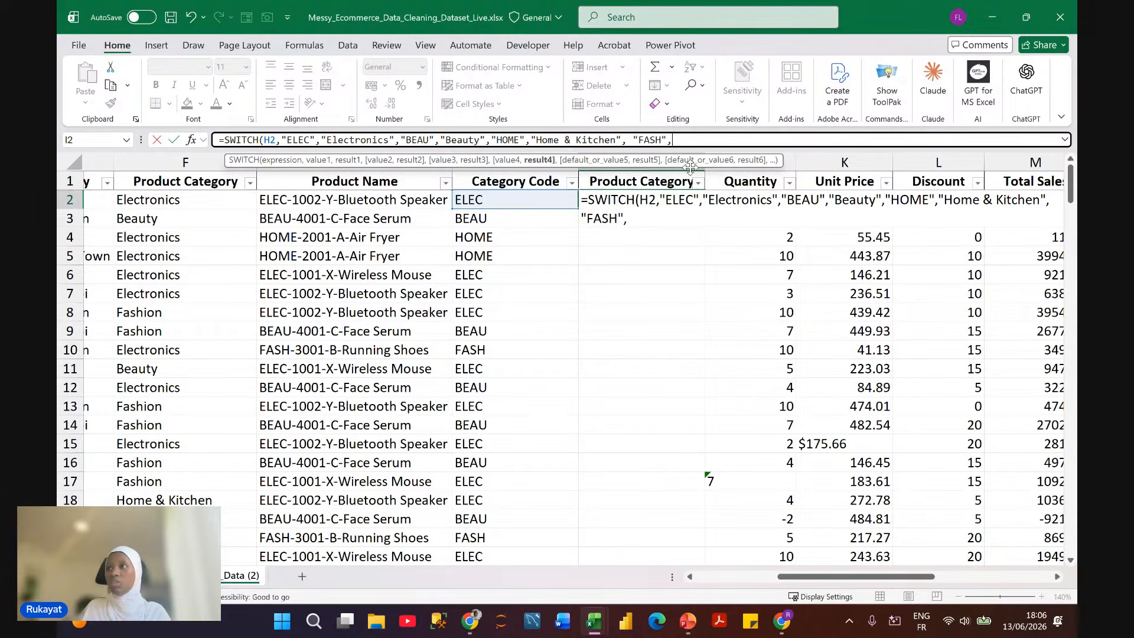
type("\"Fashion")
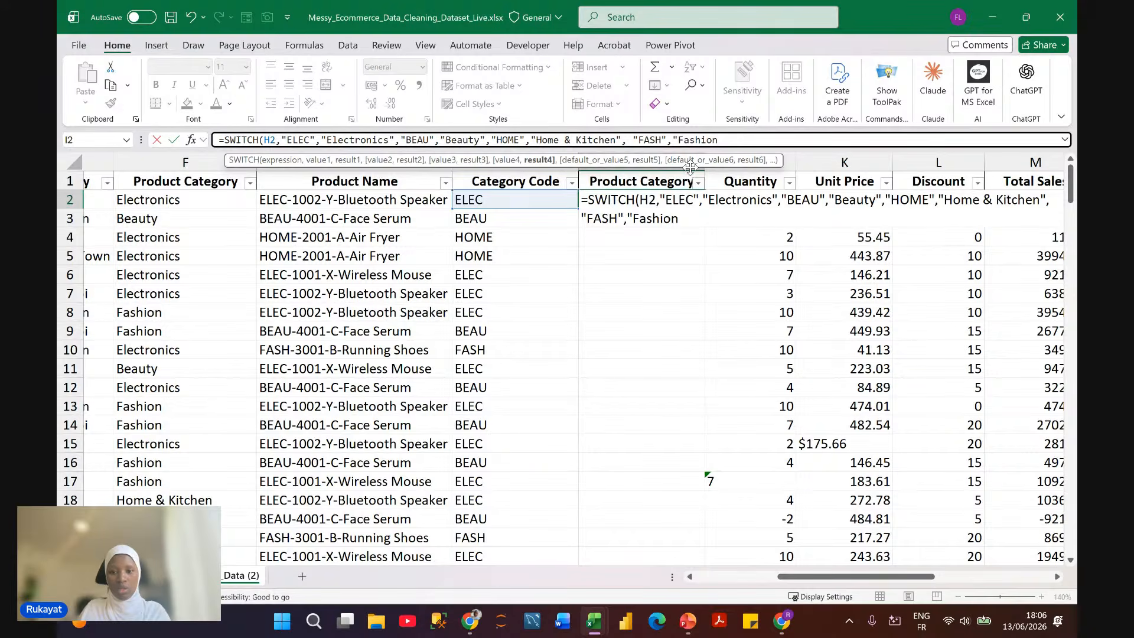
type("\")")
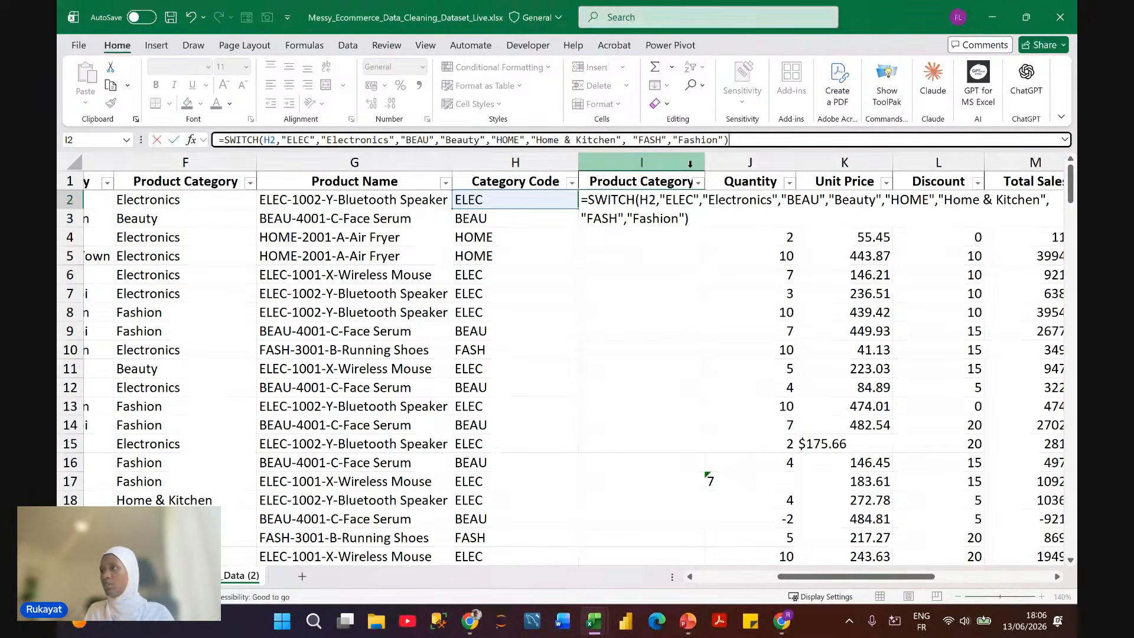
key("Return")
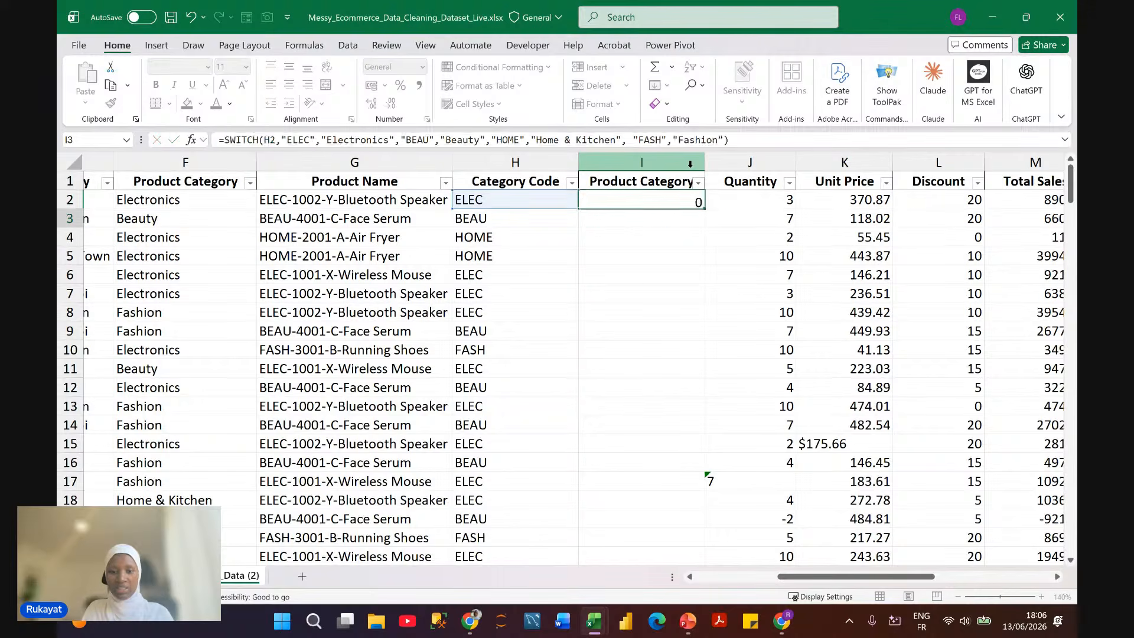
Step: Fill the SWITCH formula from I2 down the new Product Category column and open its filter list to check the distinct categories
left_click(683, 199)
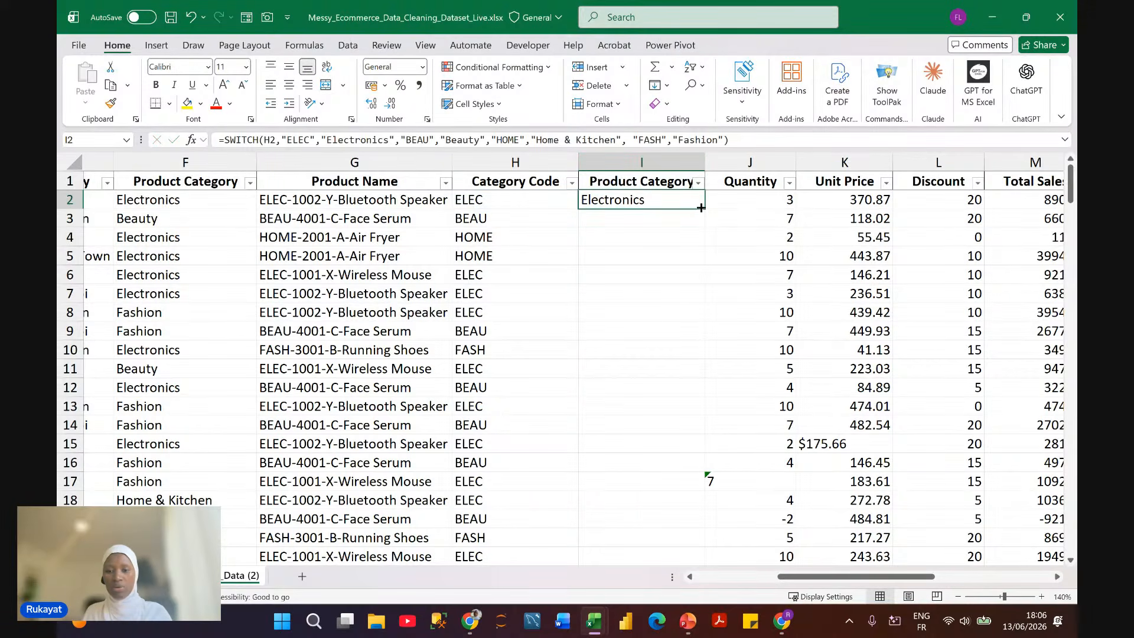
double_click(701, 208)
scroll(685, 269, "down", 14)
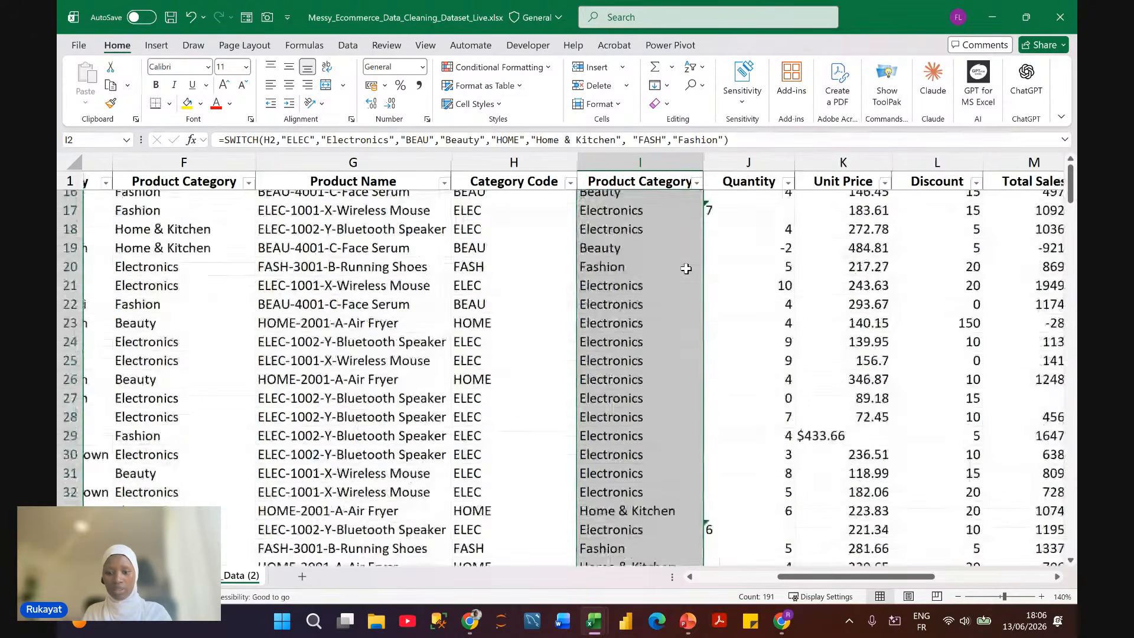
scroll(686, 269, "up", 14)
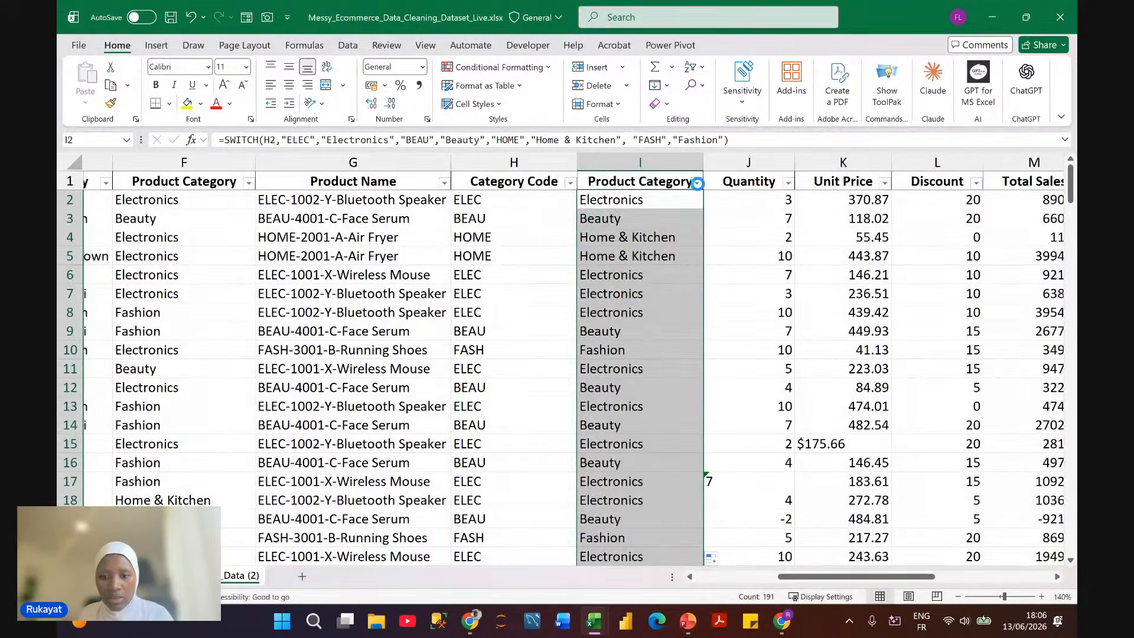
left_click(697, 182)
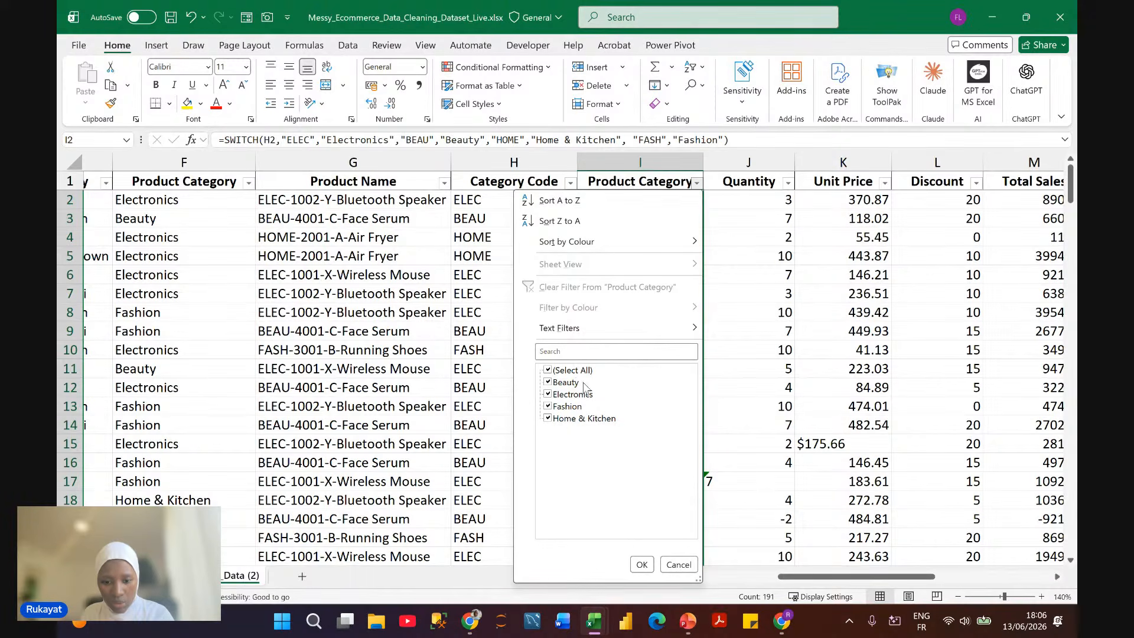
Step: Check the distinct values of the original Product Category column F in its filter list, and compare it with columns H and I
left_click(678, 565)
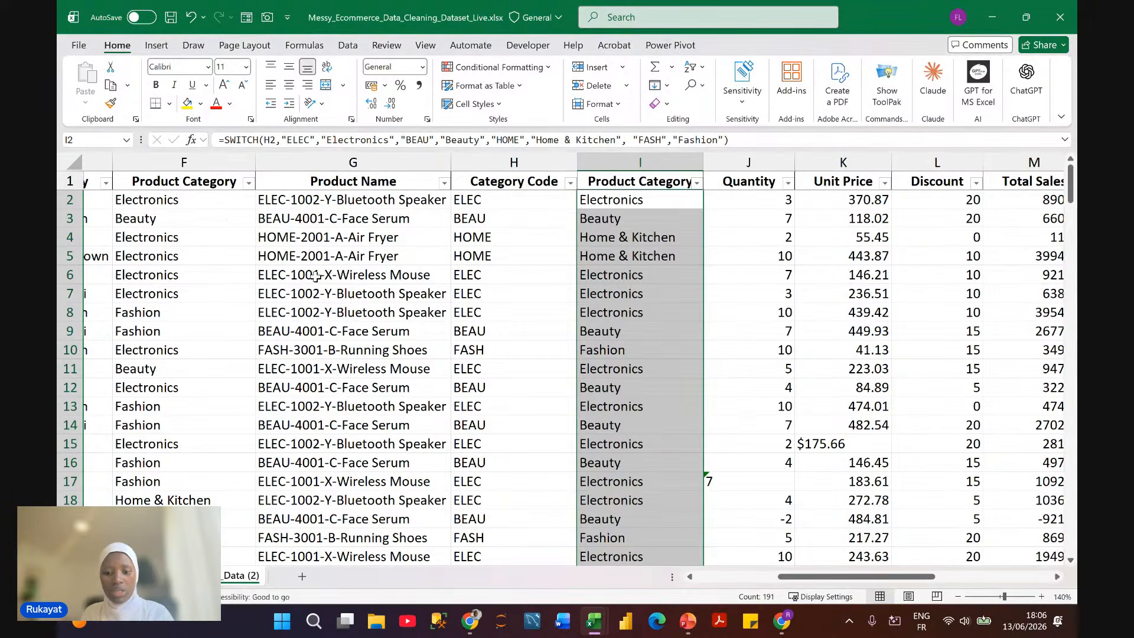
left_click(248, 182)
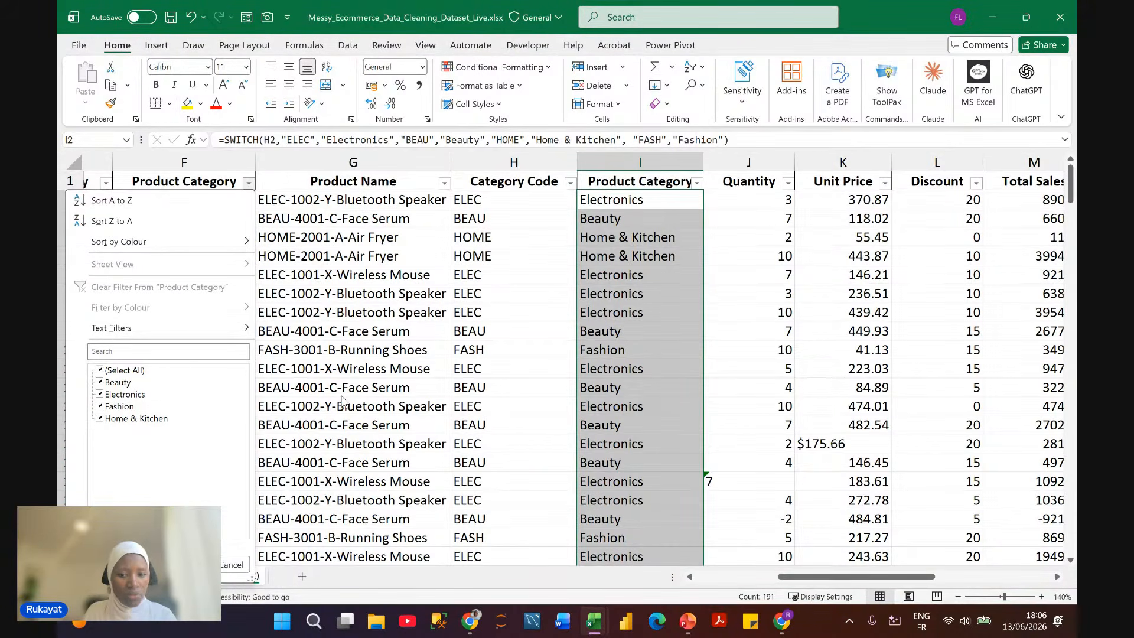
key("Escape")
left_click(649, 205)
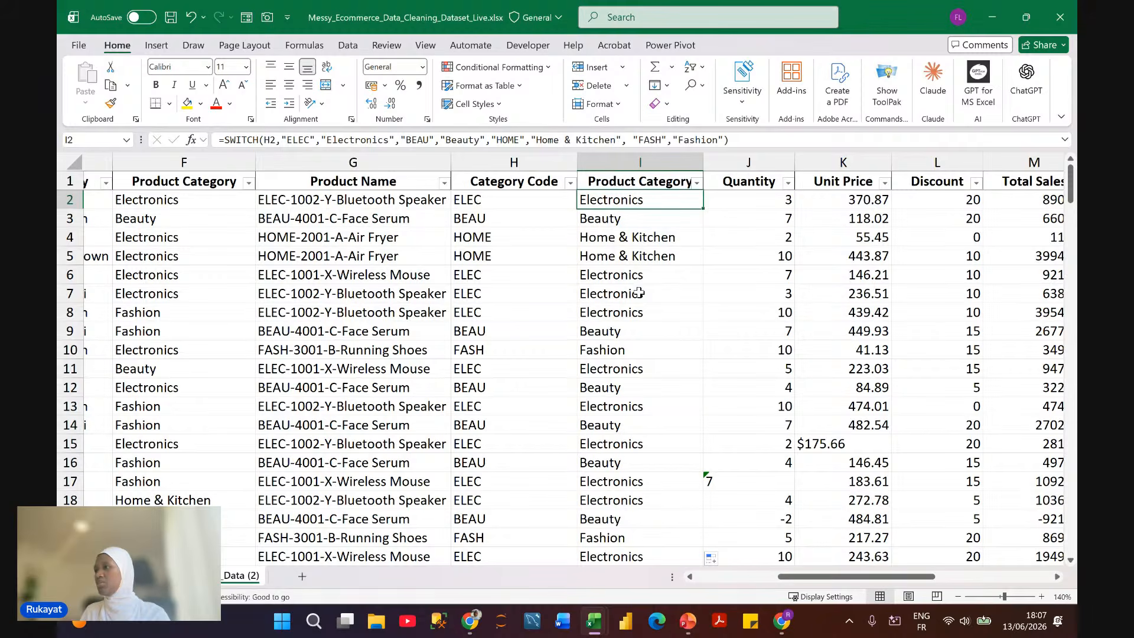
left_click(639, 162)
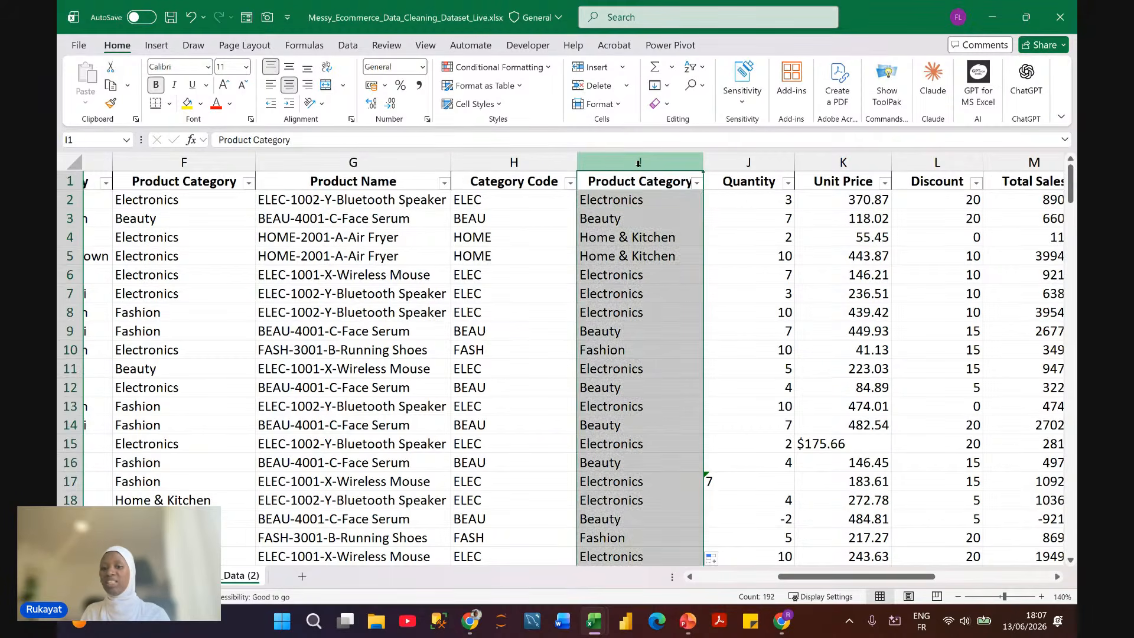
left_click(639, 183)
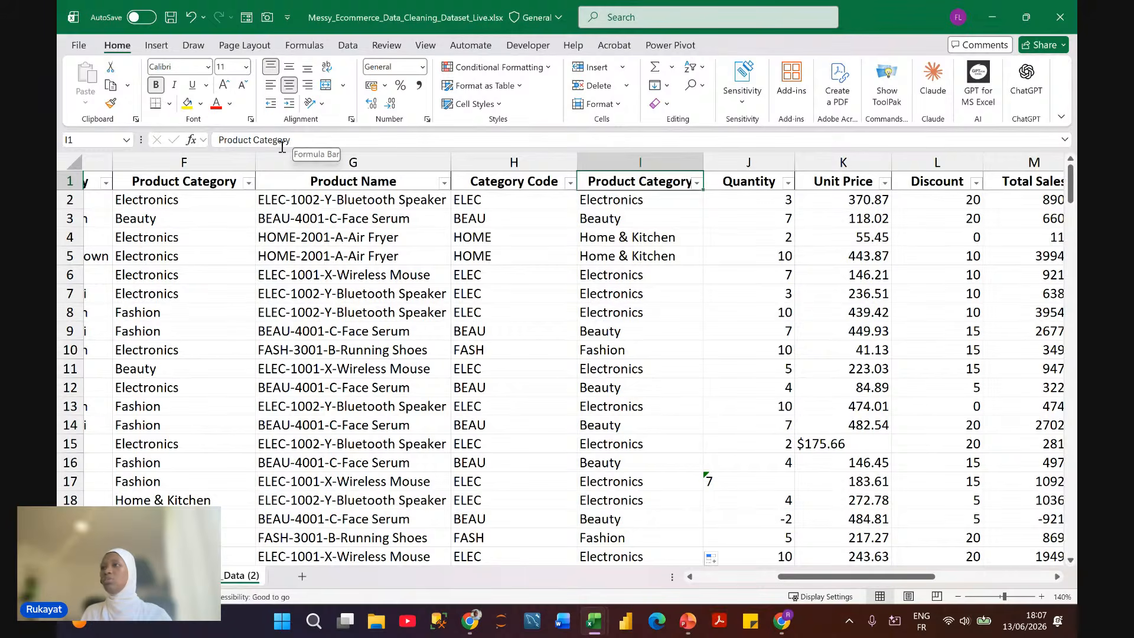
left_click(220, 156)
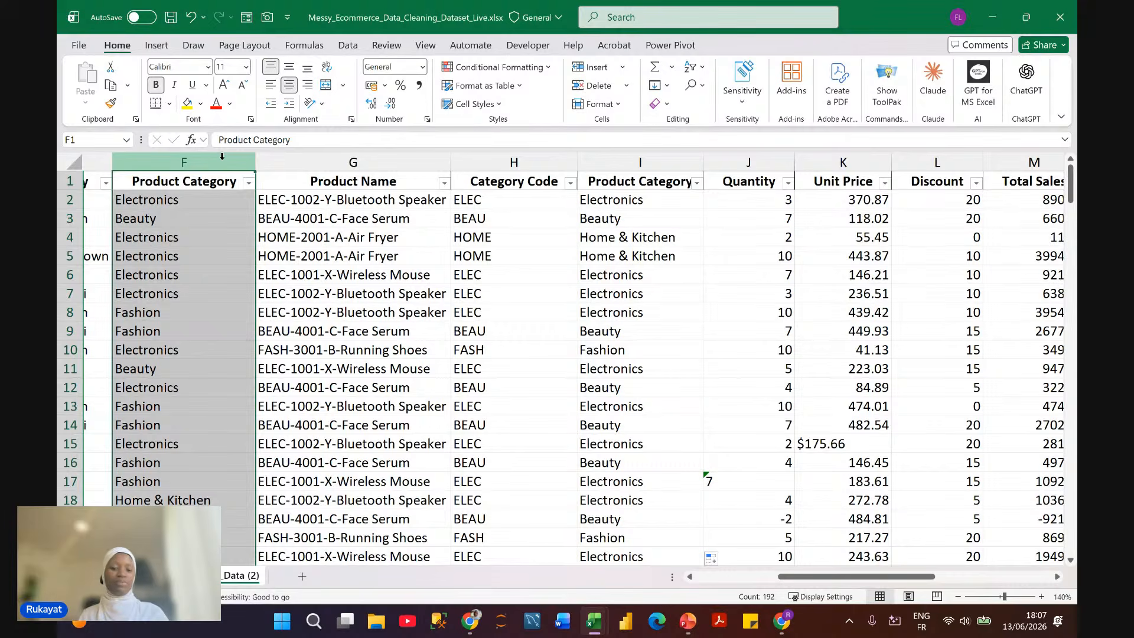
left_click(630, 201)
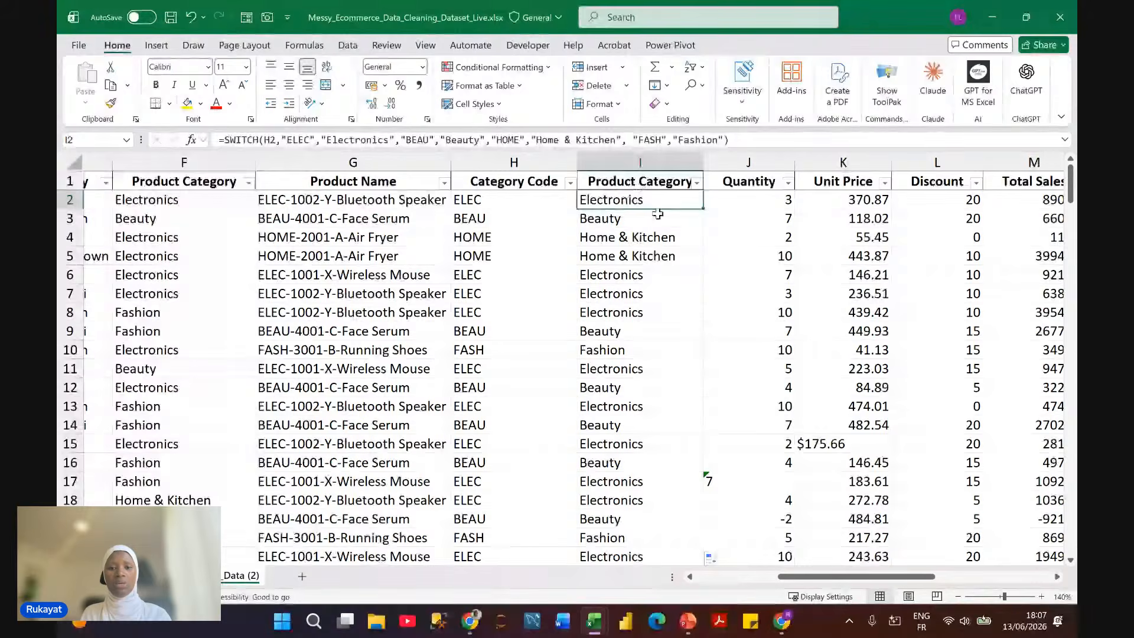
left_click(514, 162)
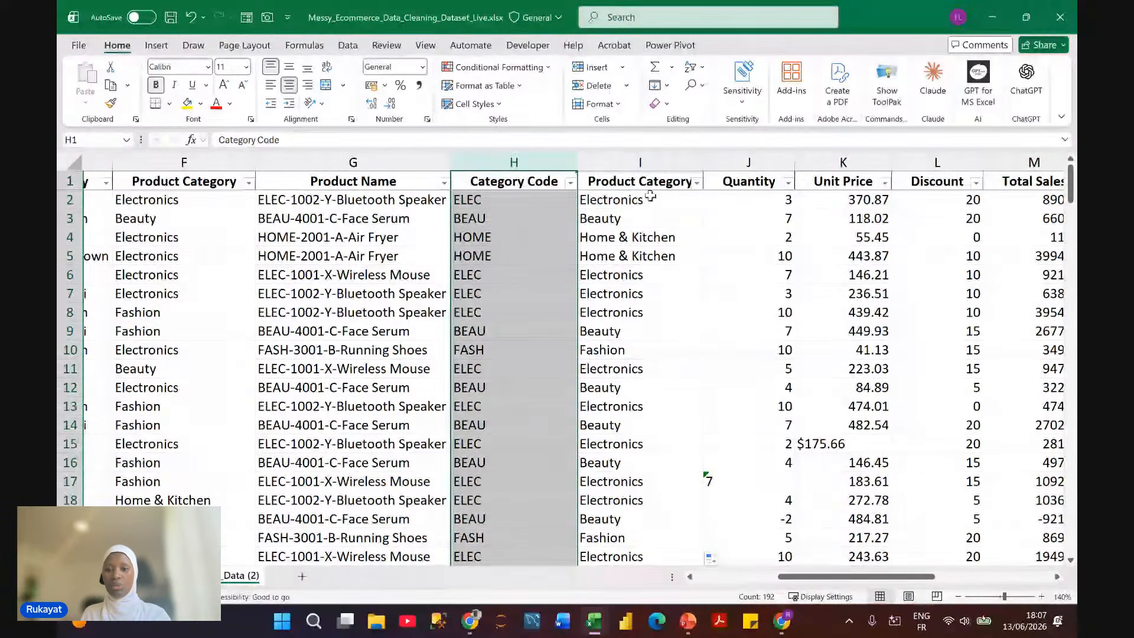
Step: Autofit the width of the derived Product Category column I to its contents
left_click(648, 162)
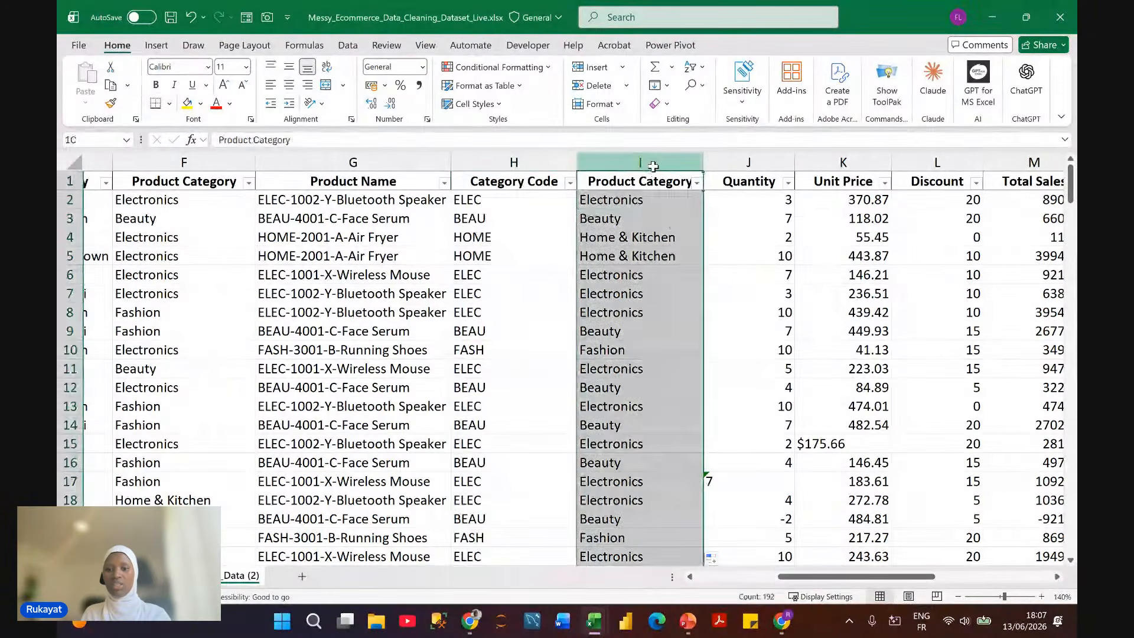
double_click(702, 161)
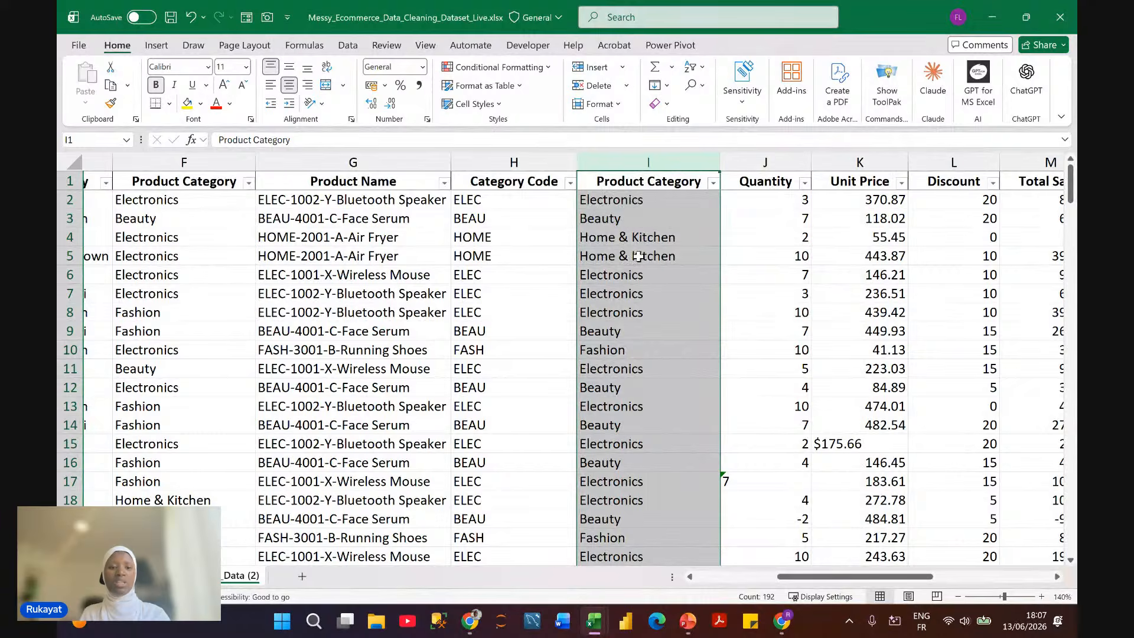
scroll(639, 255, "right", 1)
scroll(639, 256, "left", 1)
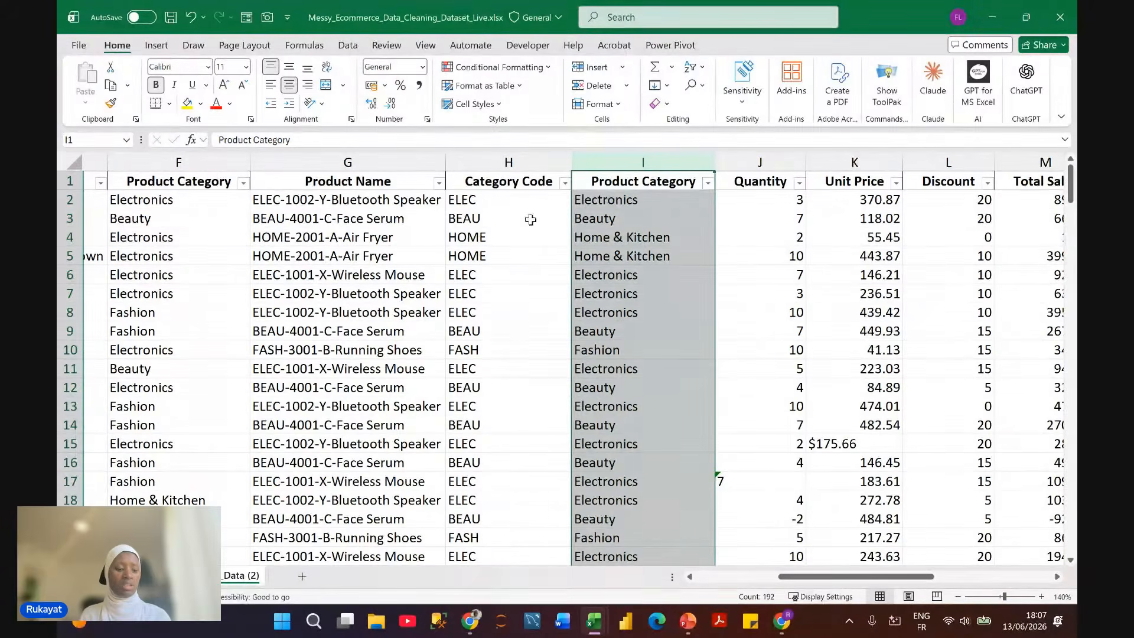
Step: Insert a blank column before Quantity and give it the header "Category Match"
left_click(193, 158, "ctrl")
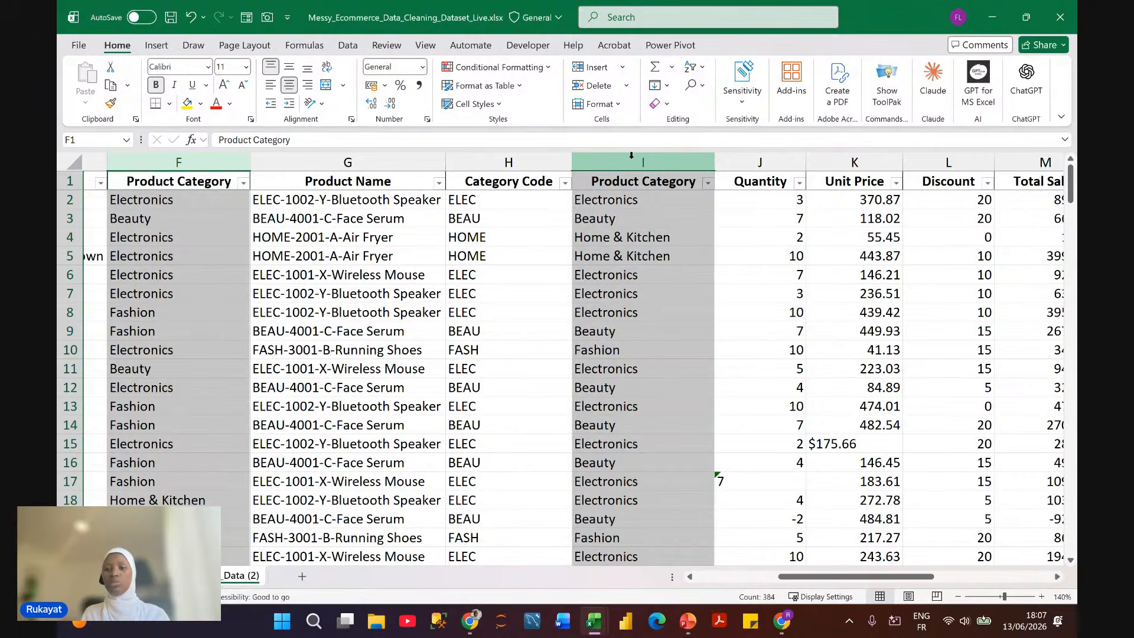
left_click(781, 155)
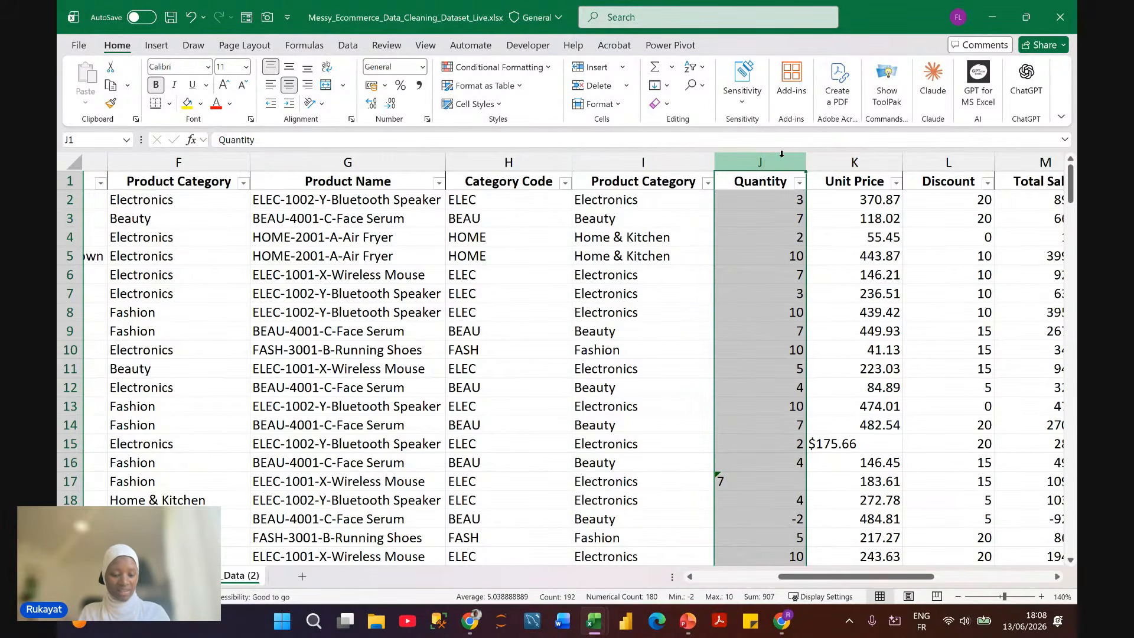
key("ctrl+shift+equal")
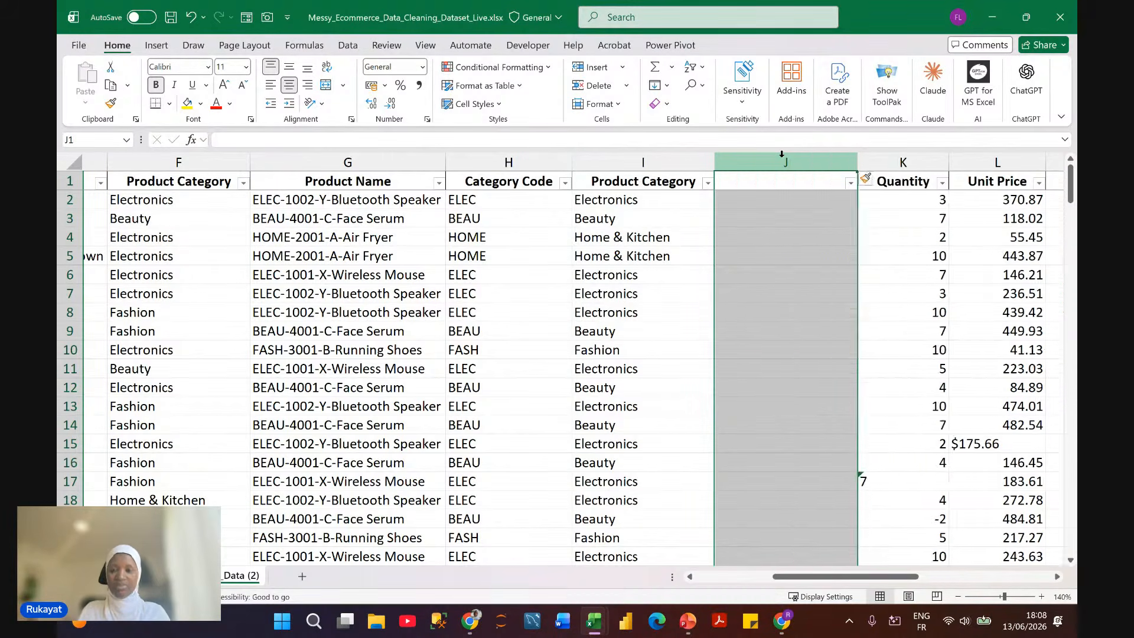
left_click(748, 183)
type("Cat")
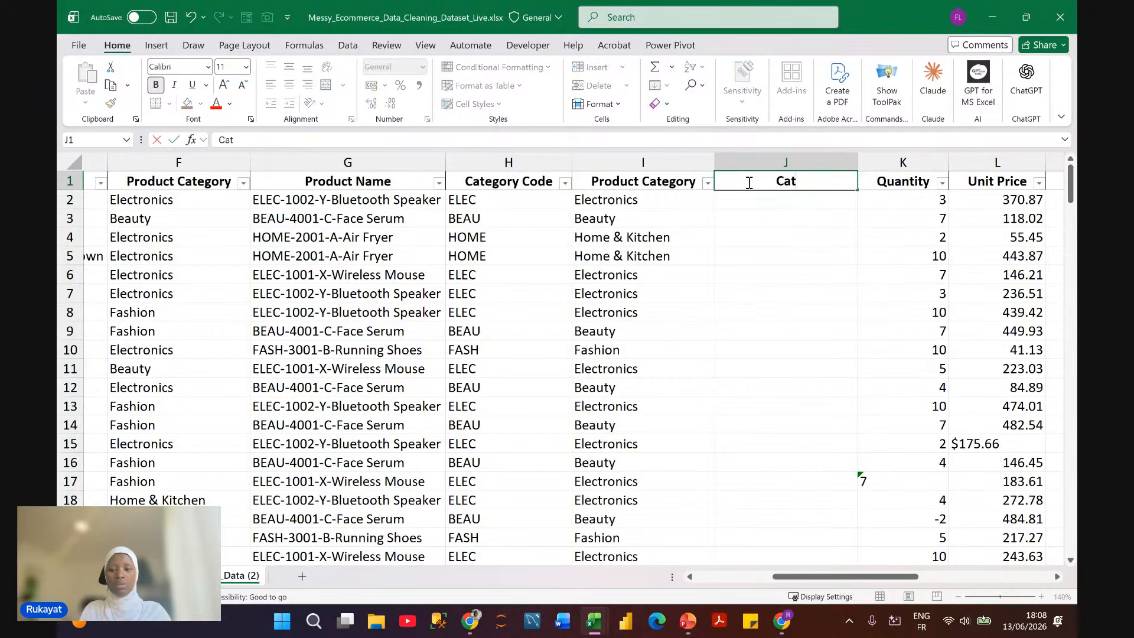
type("eogy")
key("BackSpace")
key("BackSpace")
key("BackSpace")
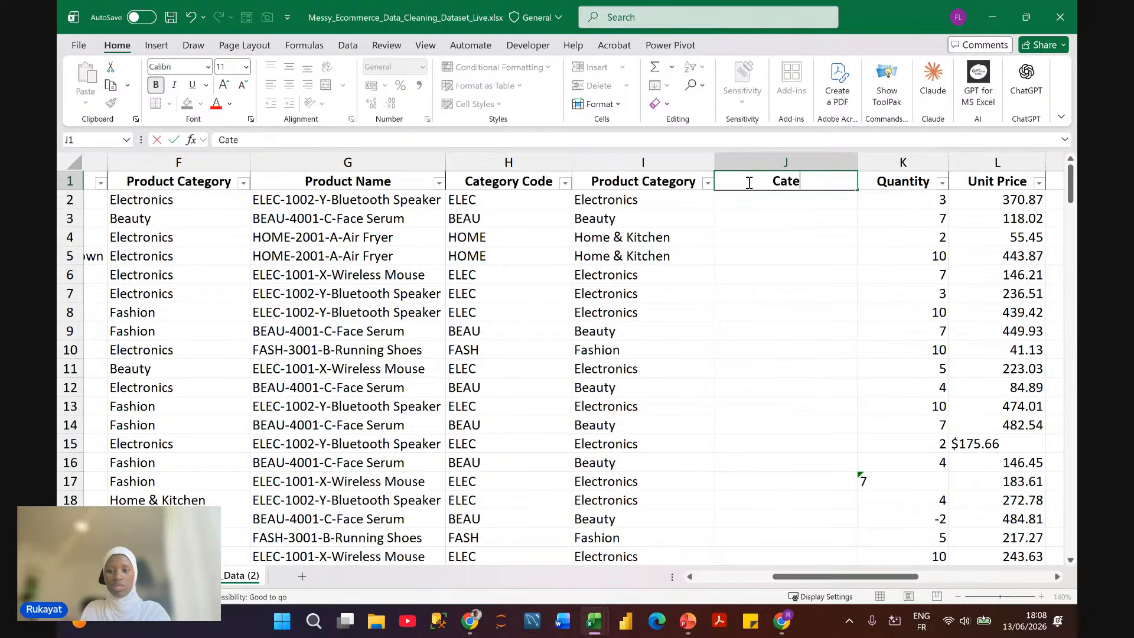
type("gory Ma")
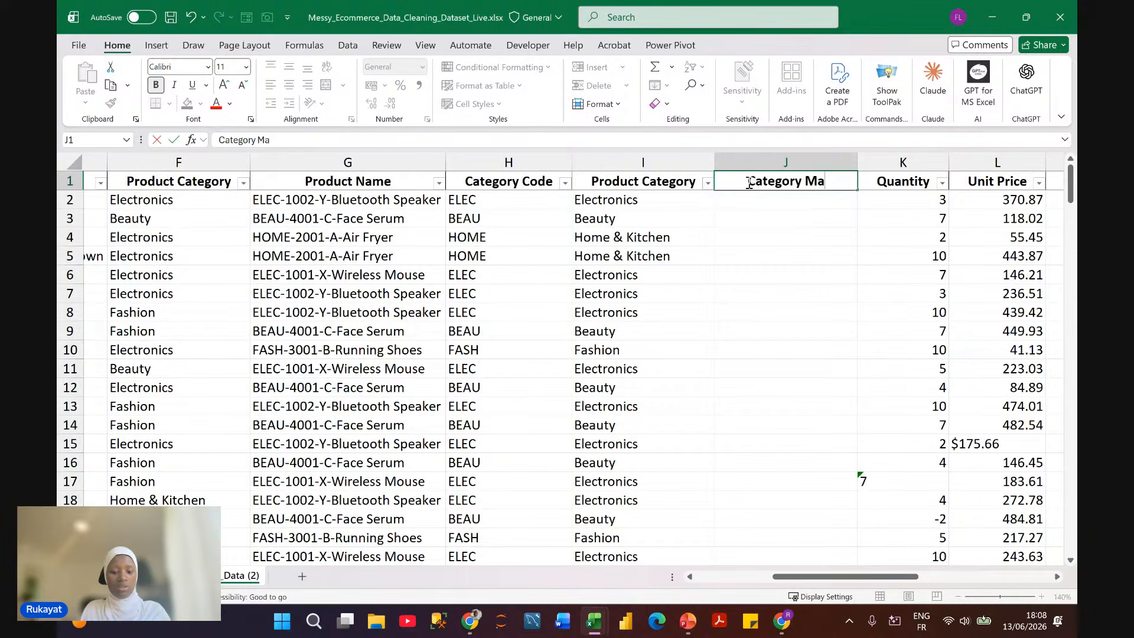
type("tch")
key("Return")
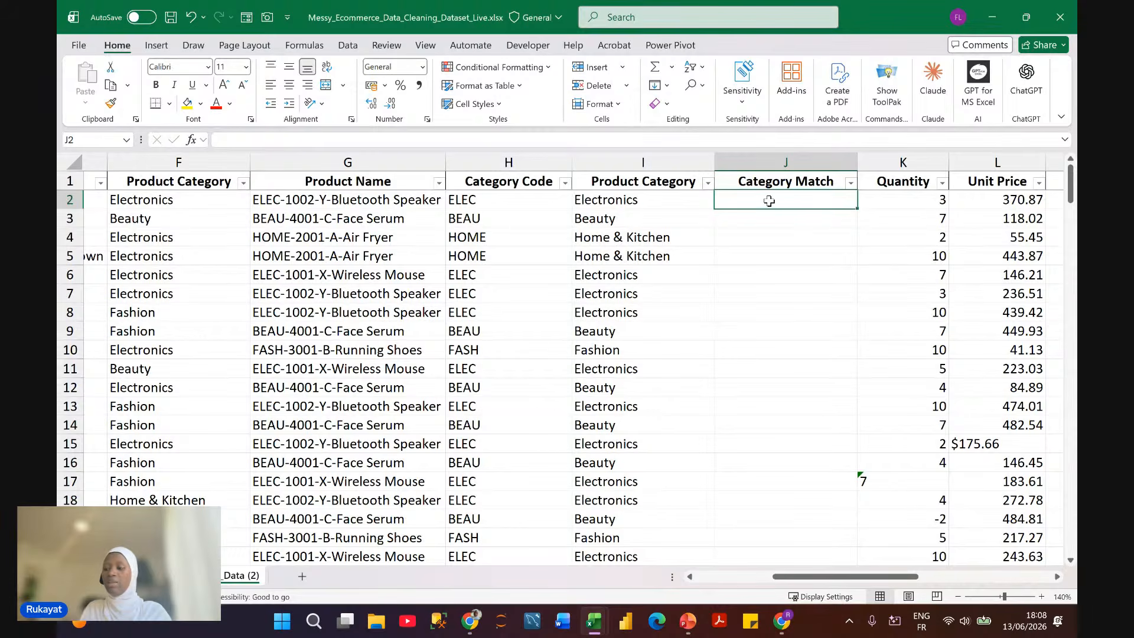
Step: Expand the formula bar and review the SWITCH formula in I2
type("=")
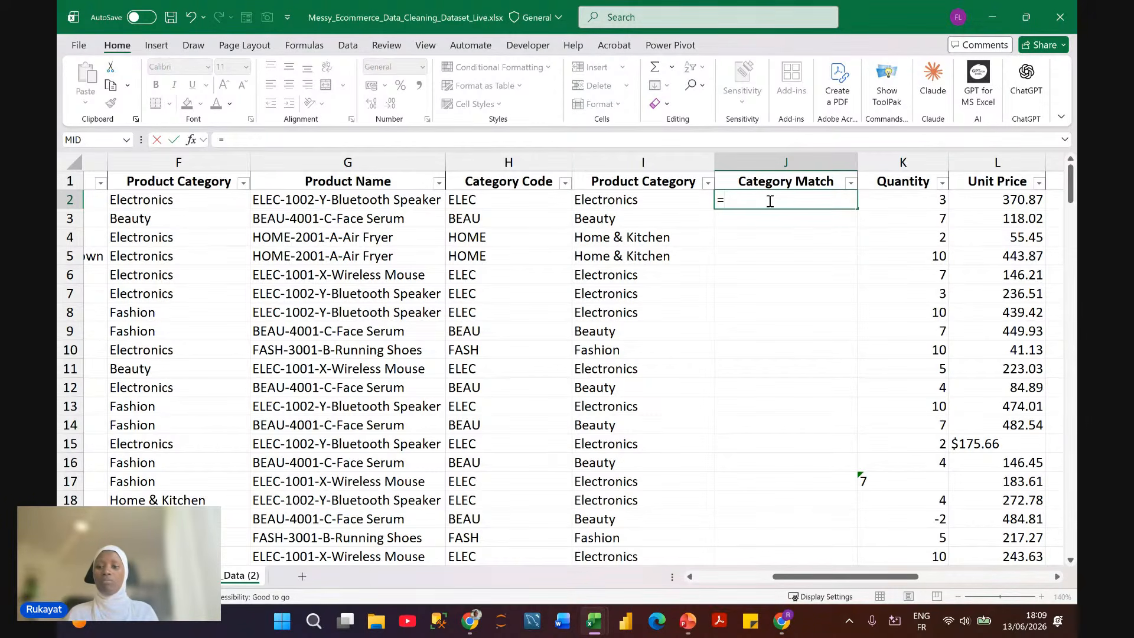
key("Escape")
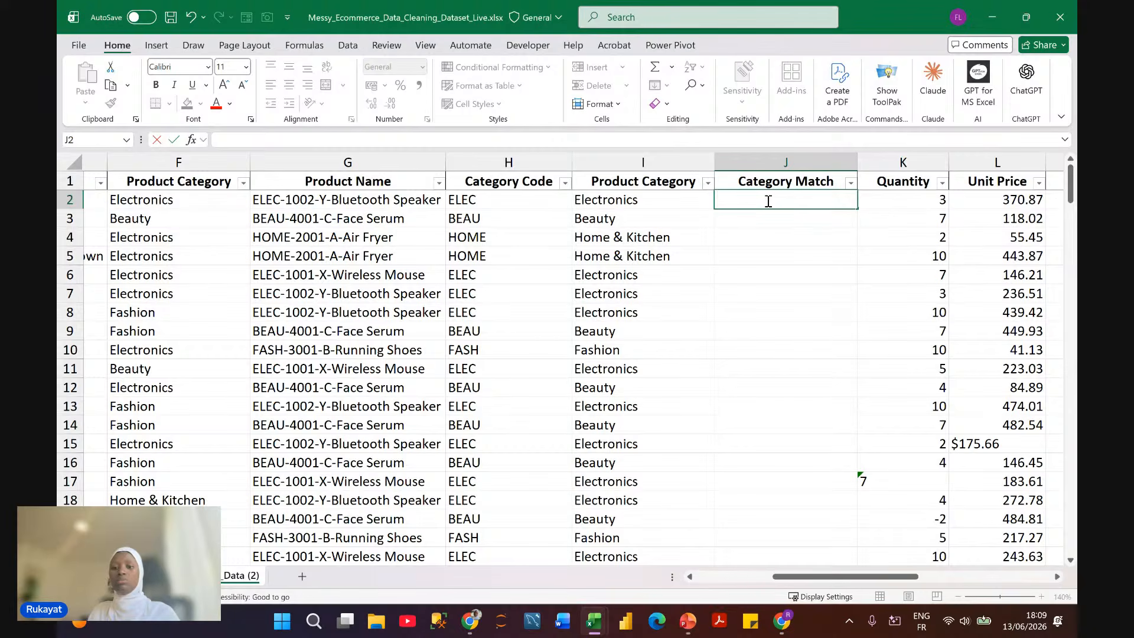
left_click(658, 200)
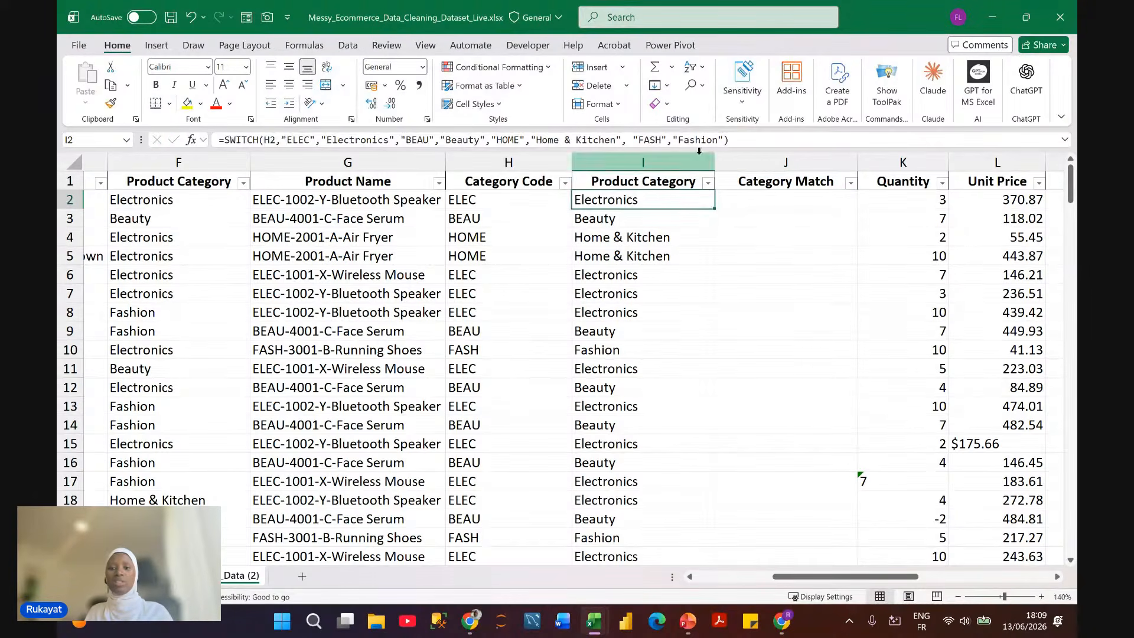
left_click(1064, 141)
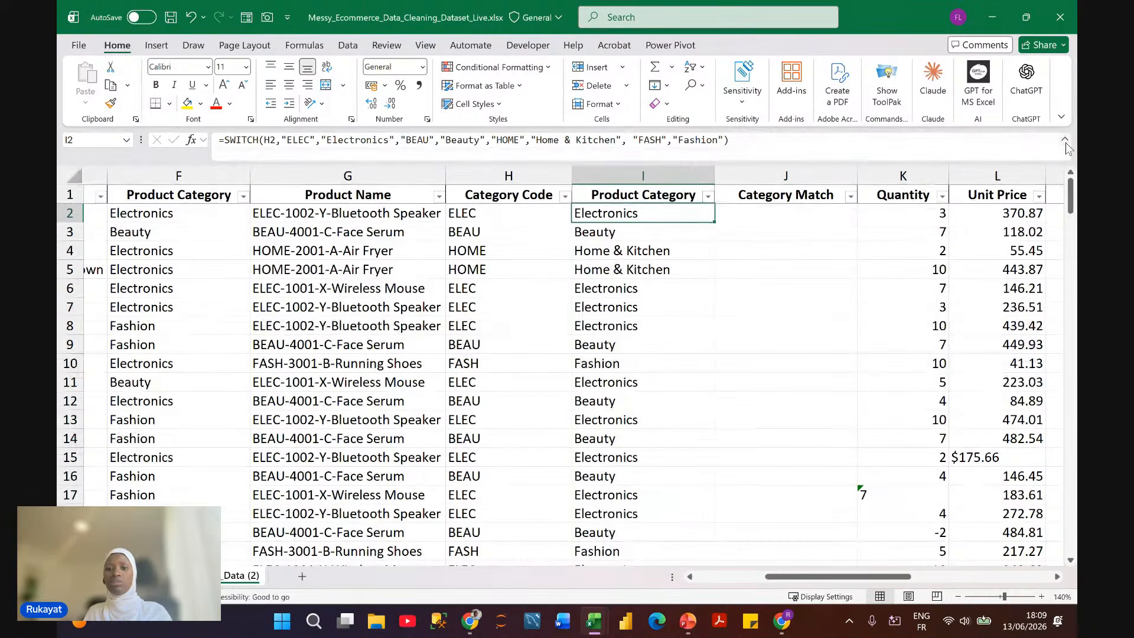
left_click(800, 146)
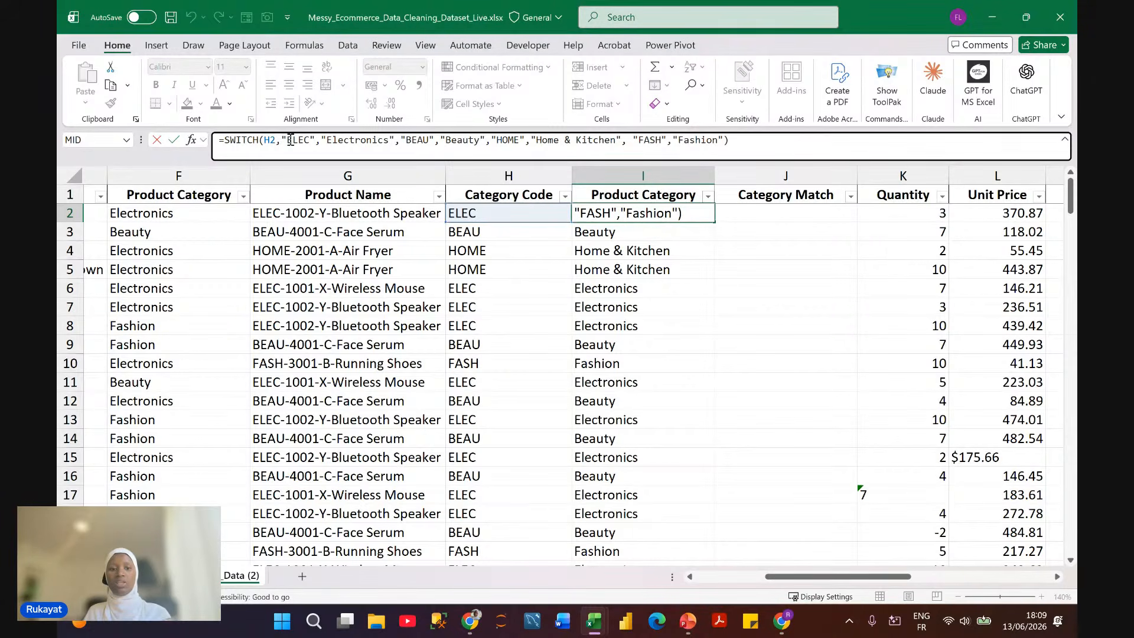
Step: Begin an IF formula in J2 that tests whether the original category F2 equals the derived category I2
left_click(783, 216)
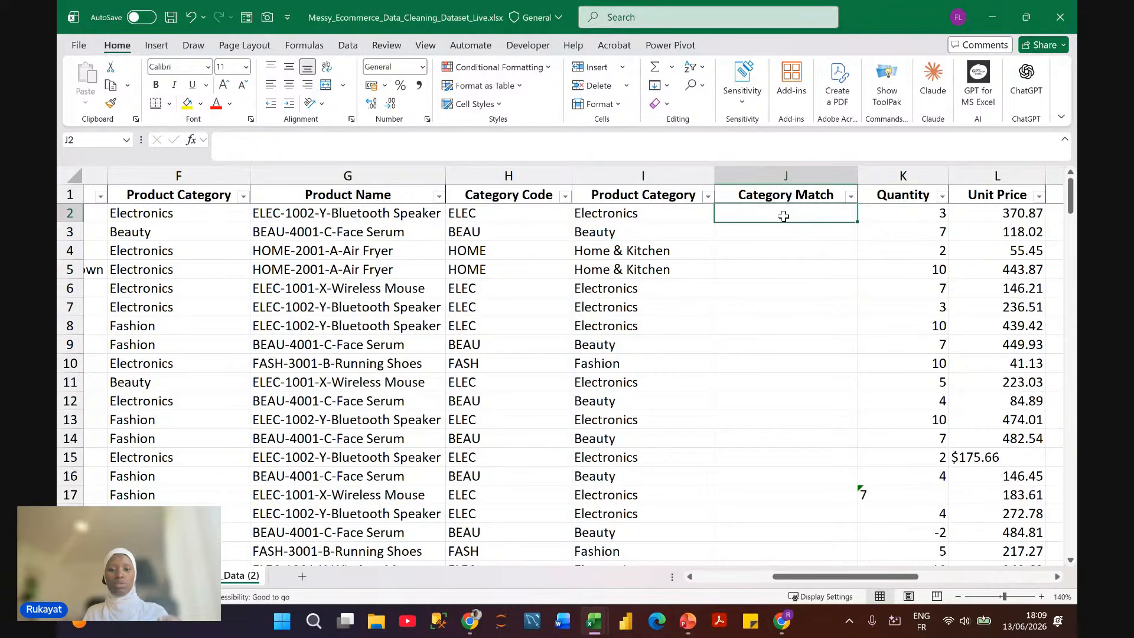
type("=")
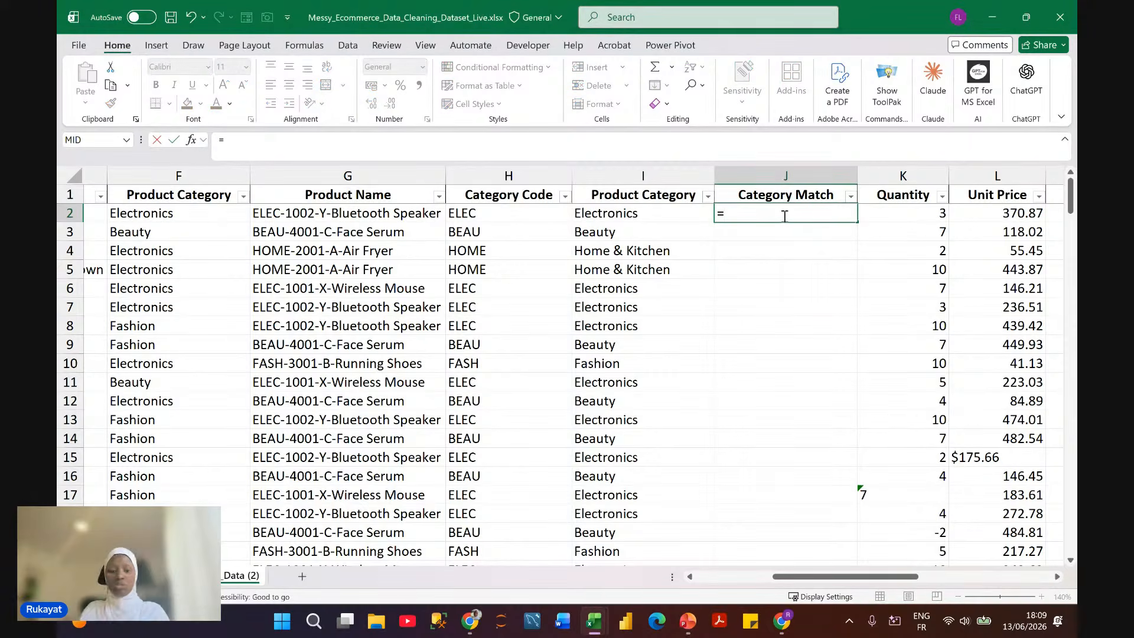
type("if")
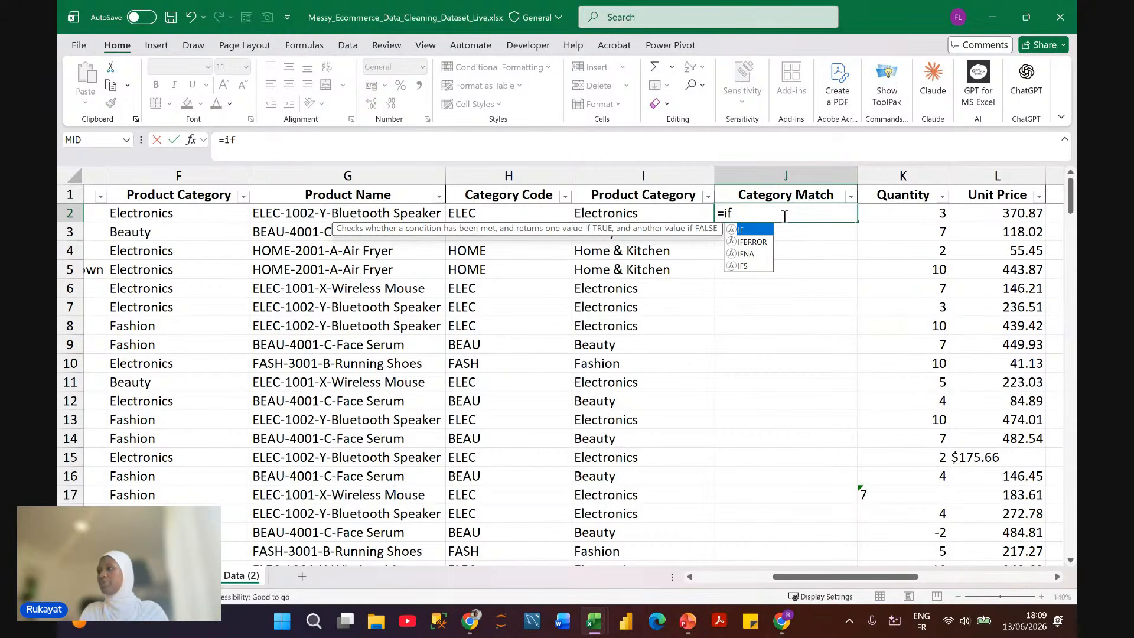
key("Tab")
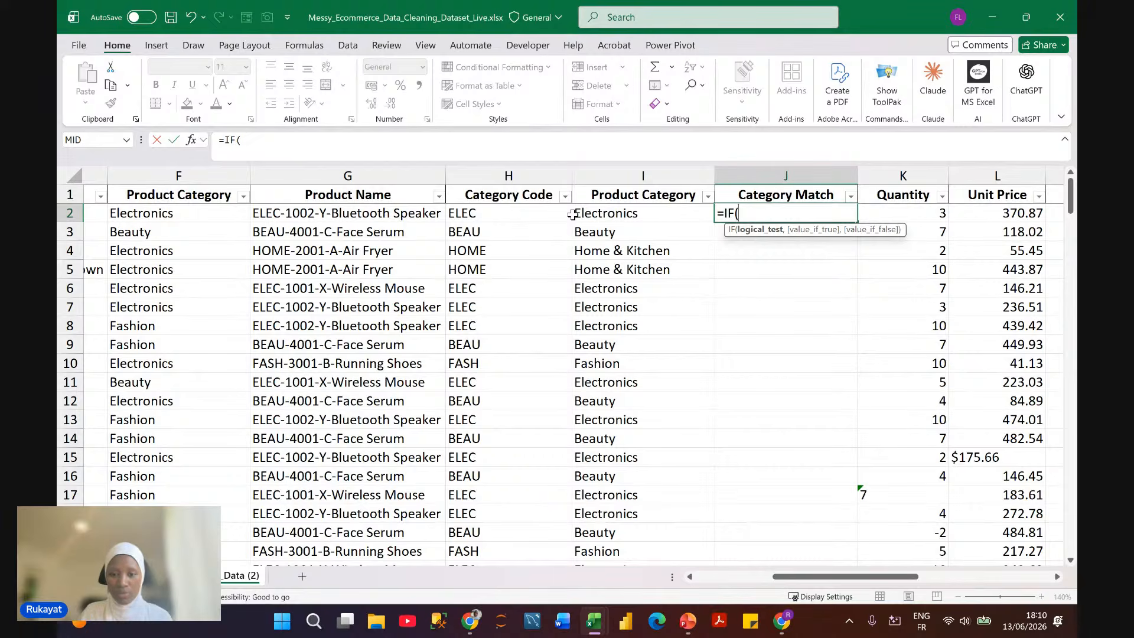
left_click(186, 214)
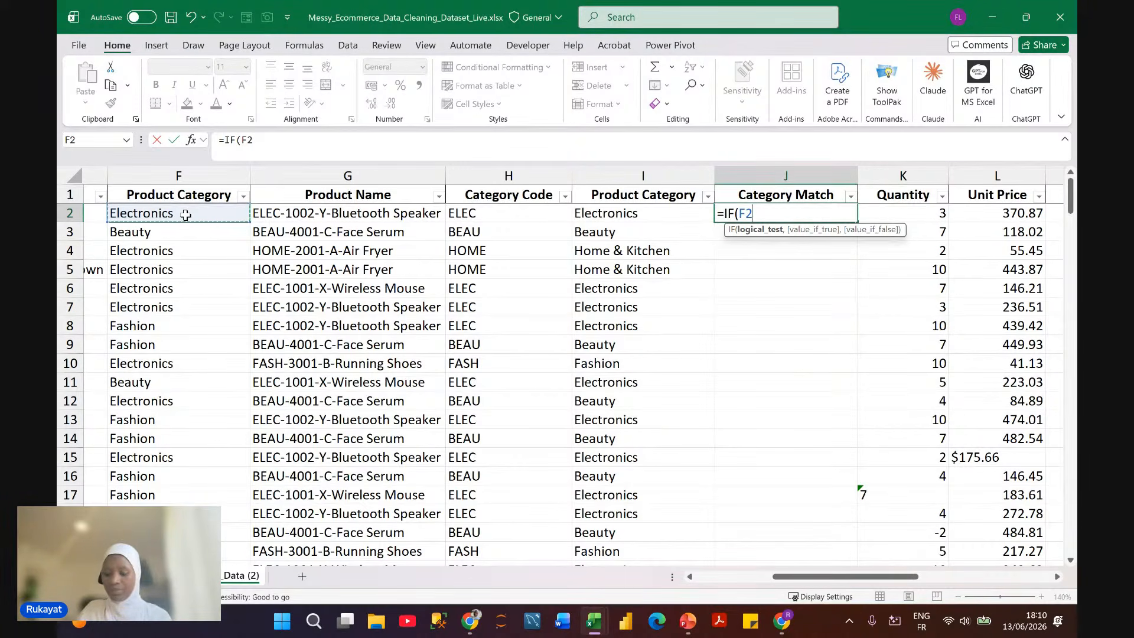
type("=")
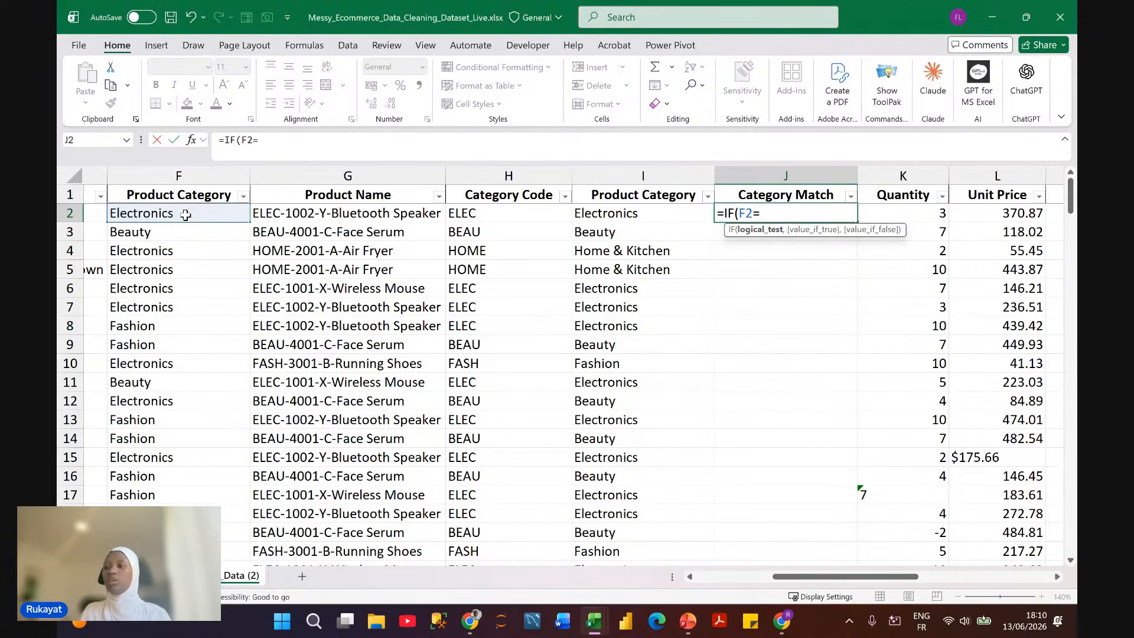
left_click(633, 212)
type(",")
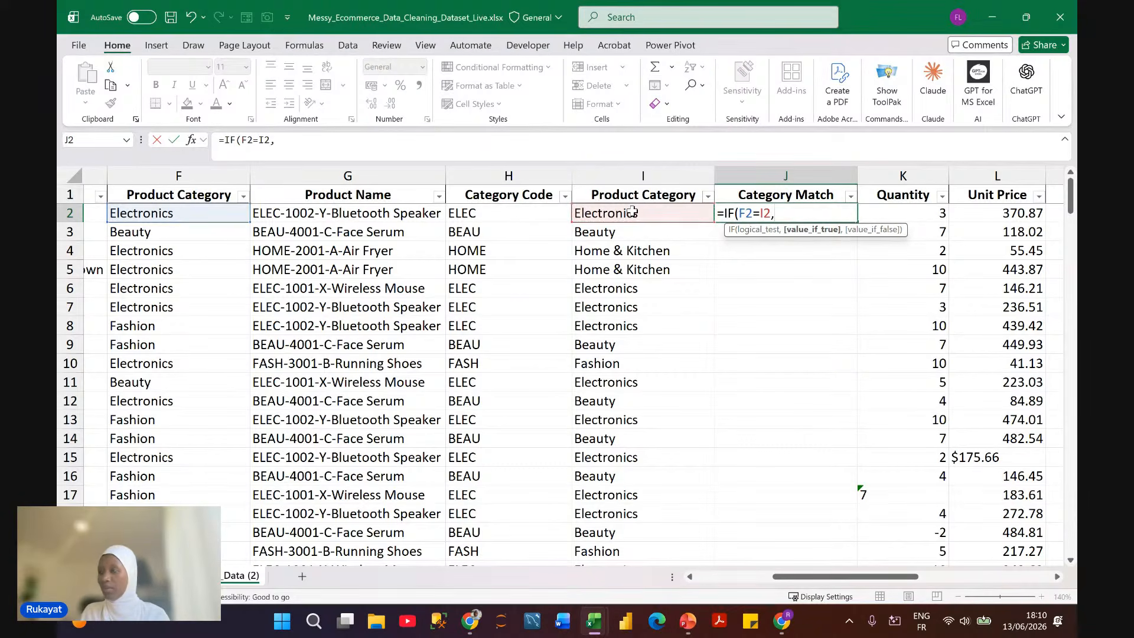
Step: Complete the IF formula in J2 so it returns "Match" when the test is true and "Mismatch" when it is false
type("\"Ma")
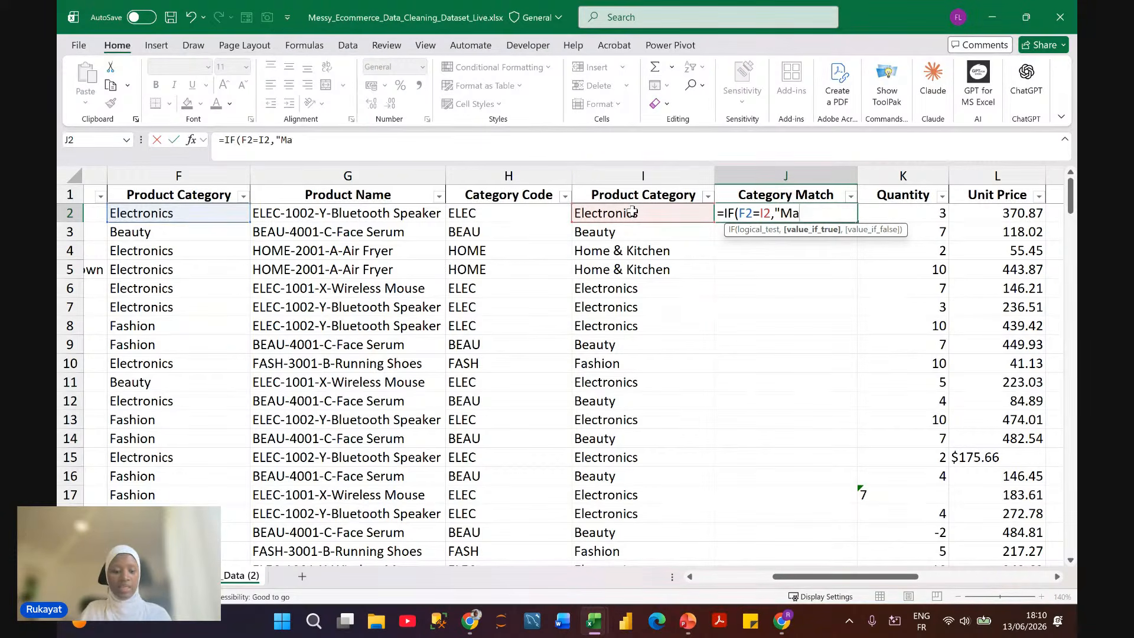
type("tch\",")
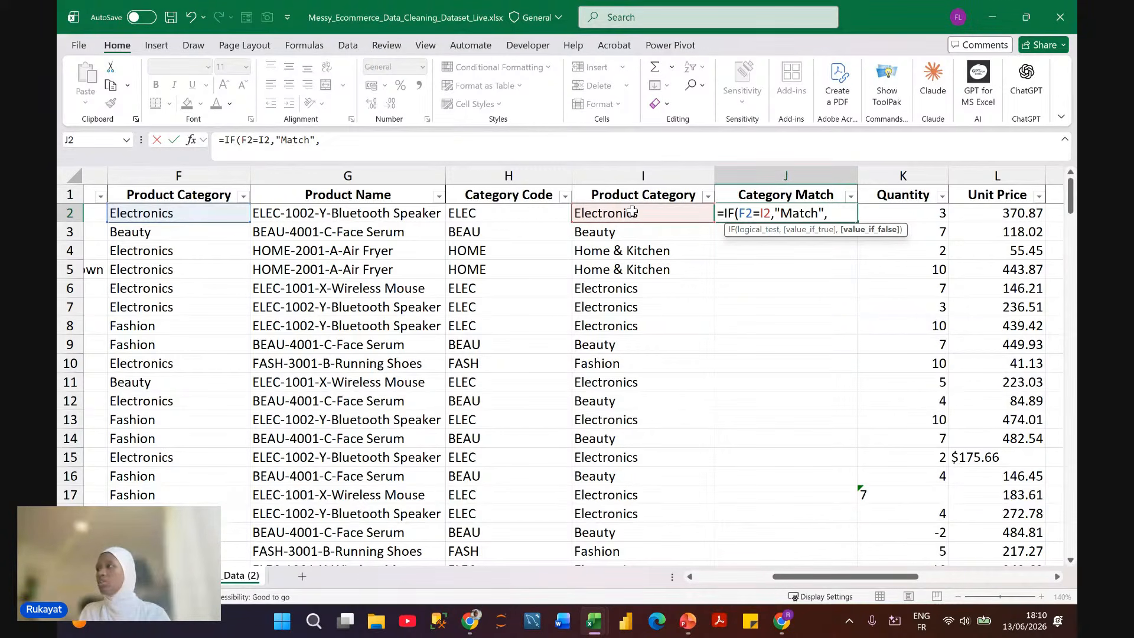
type("\"Mit")
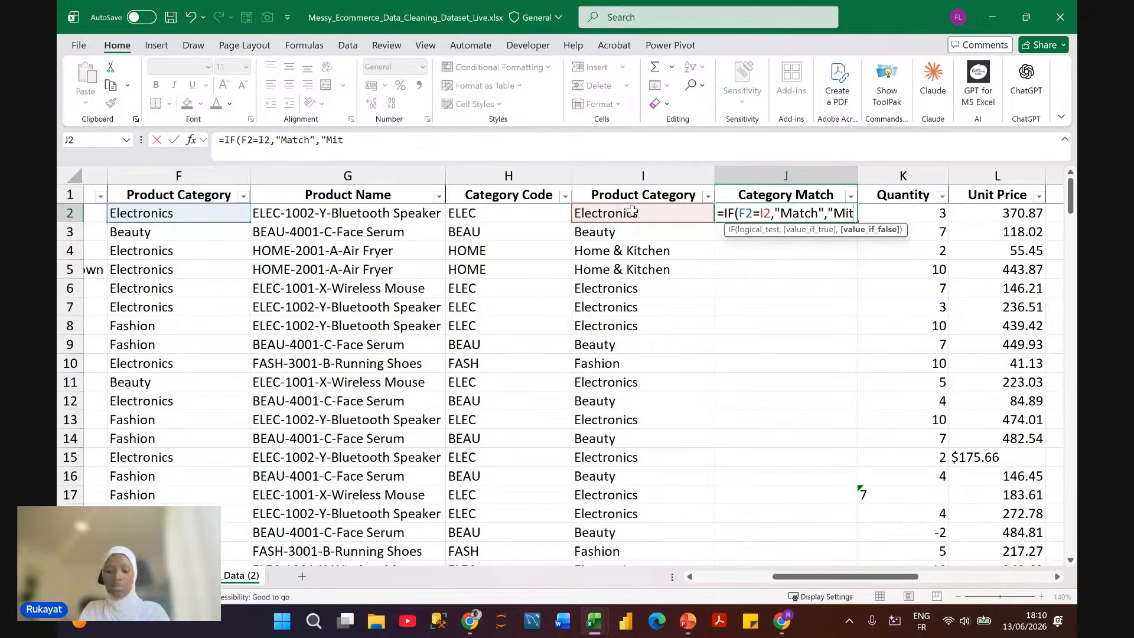
type("ma")
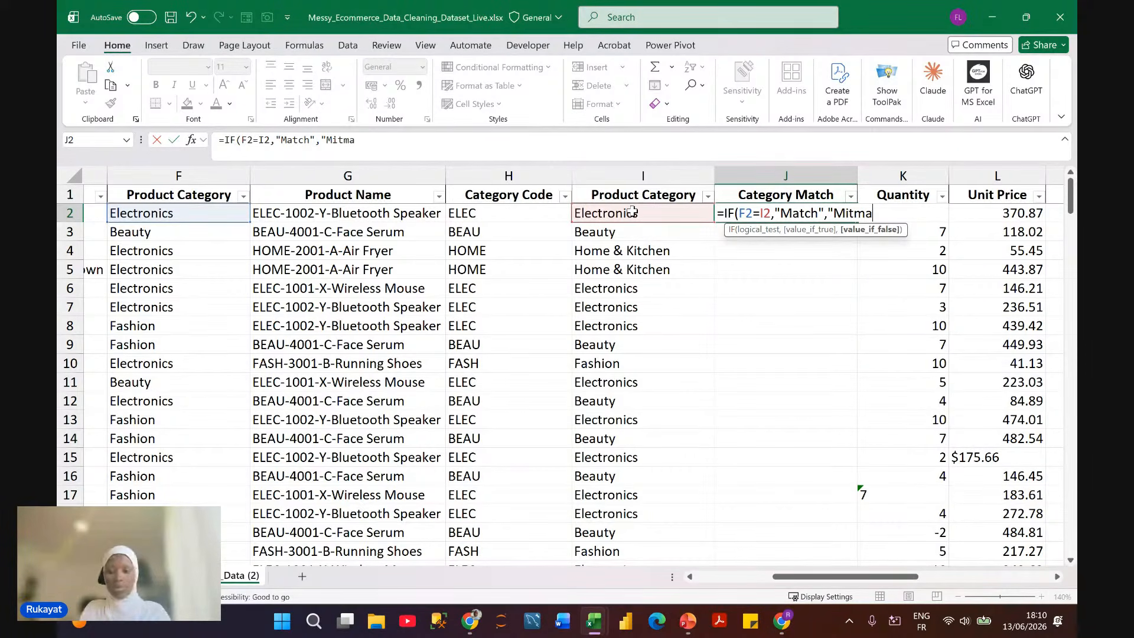
key("BackSpace")
key("BackSpace")
key("BackSpace")
type("s")
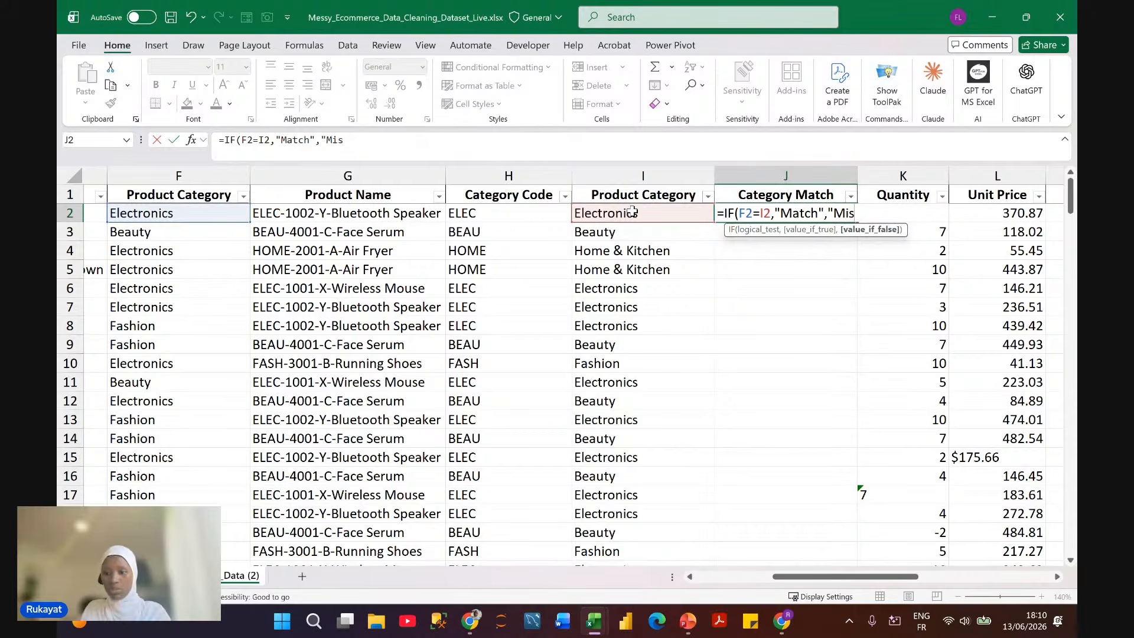
type("mat")
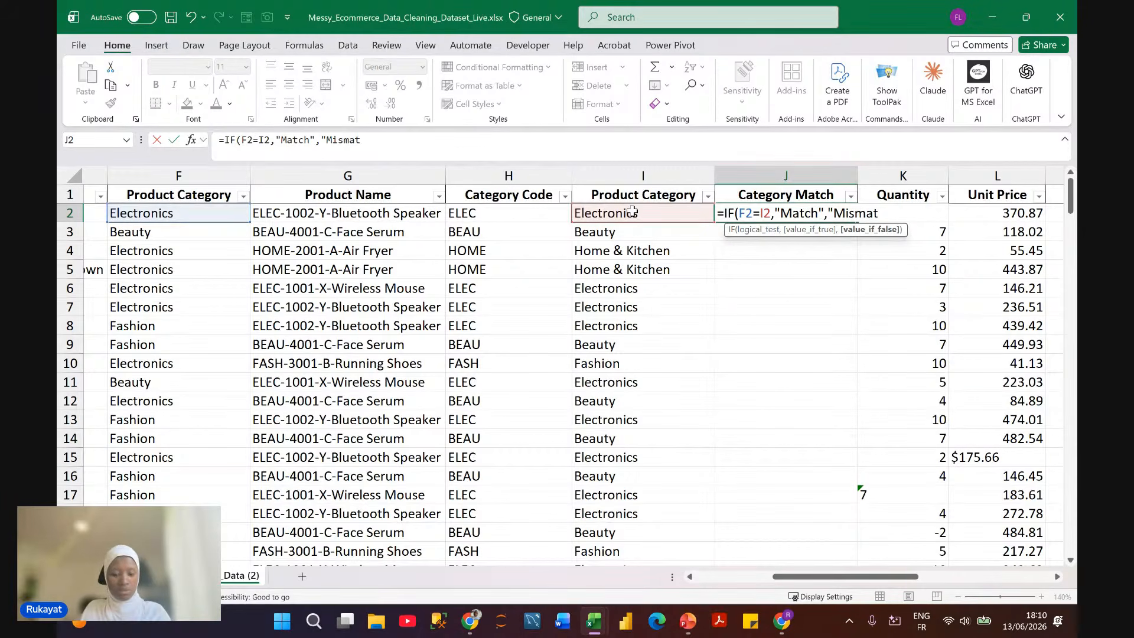
type("ch\")")
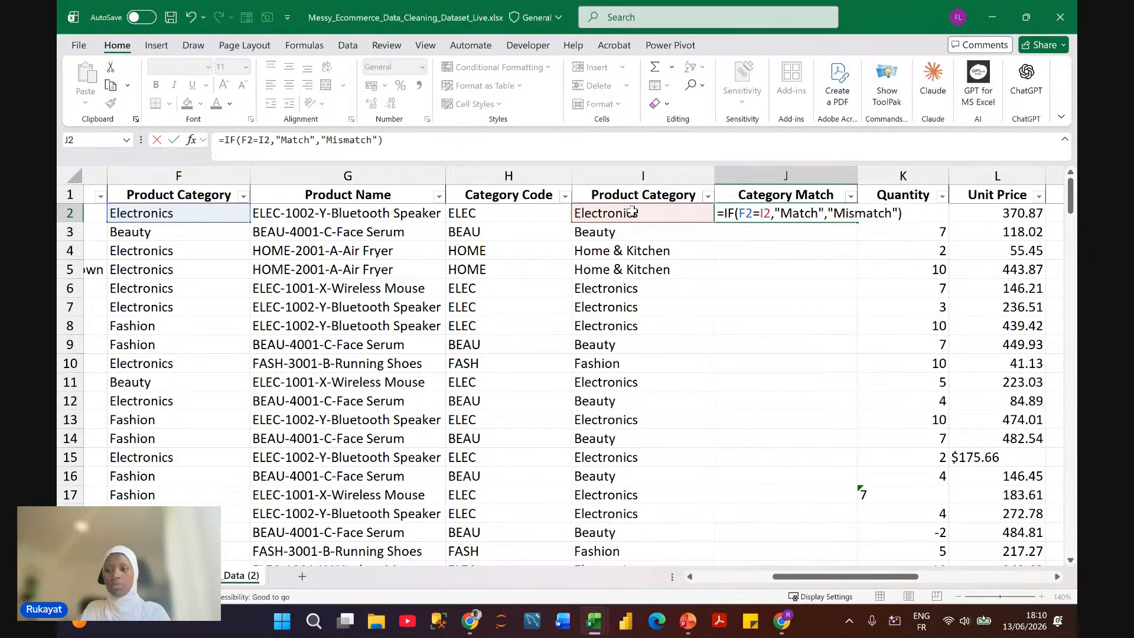
key("Return")
Step: Check rows 2 and 3, and fill the Category Match formula from J2 down to the last data row
left_click(833, 213)
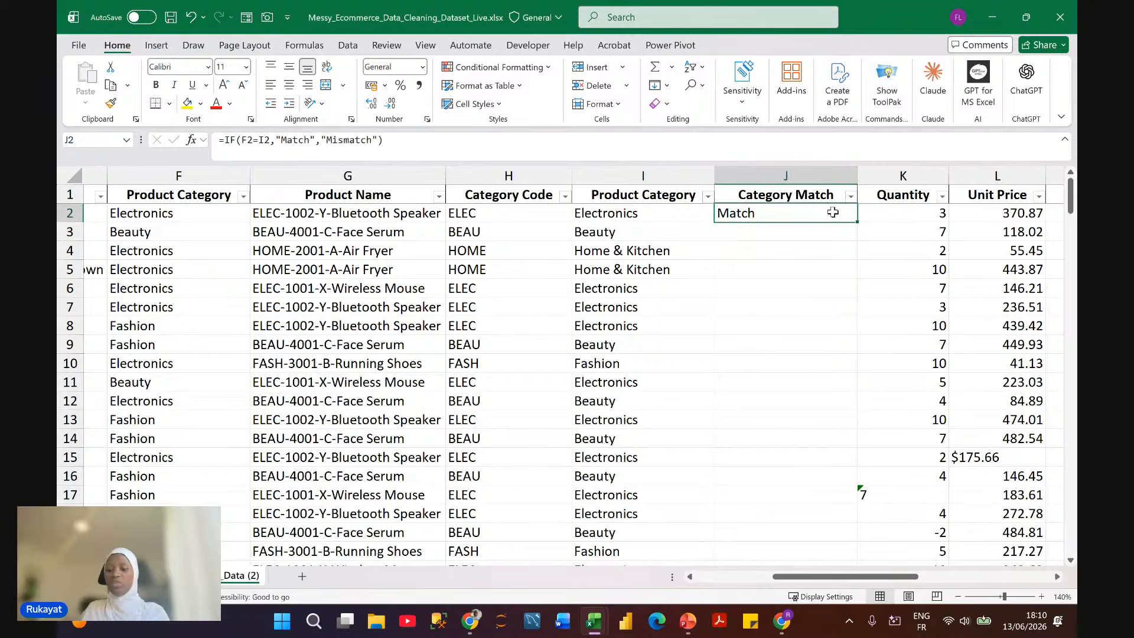
left_click(70, 212)
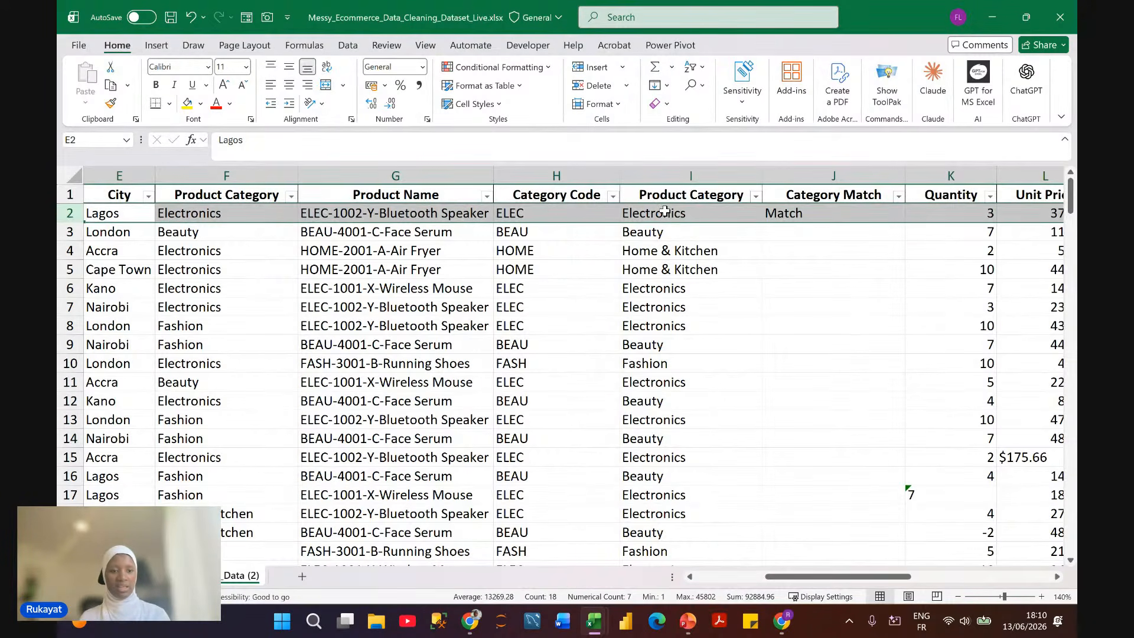
left_click(70, 232)
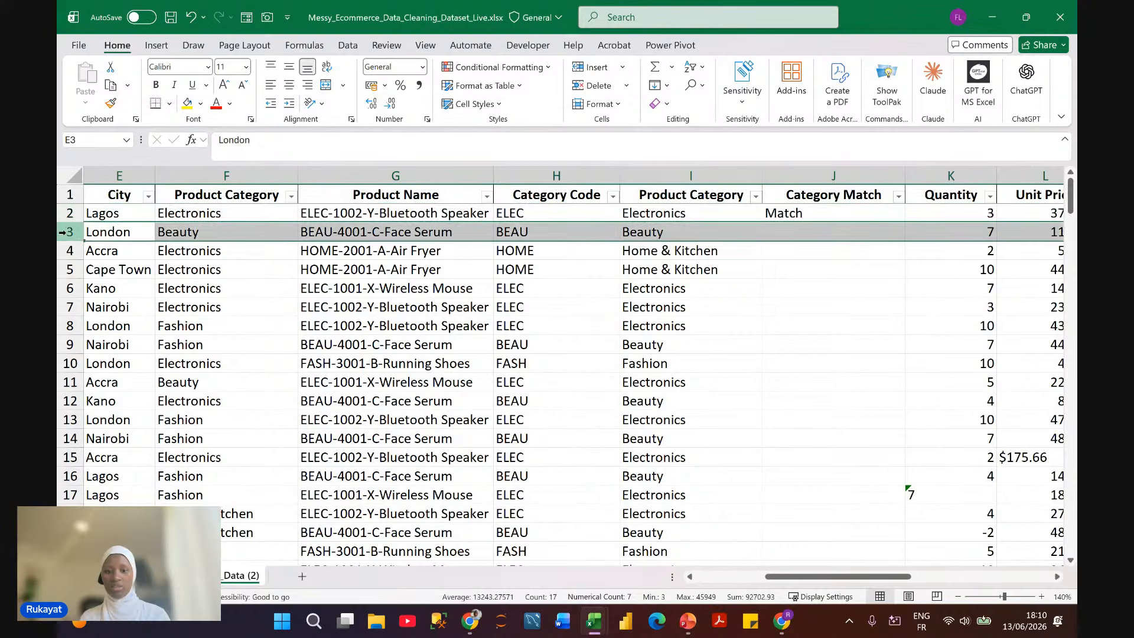
scroll(698, 279, "right", 1)
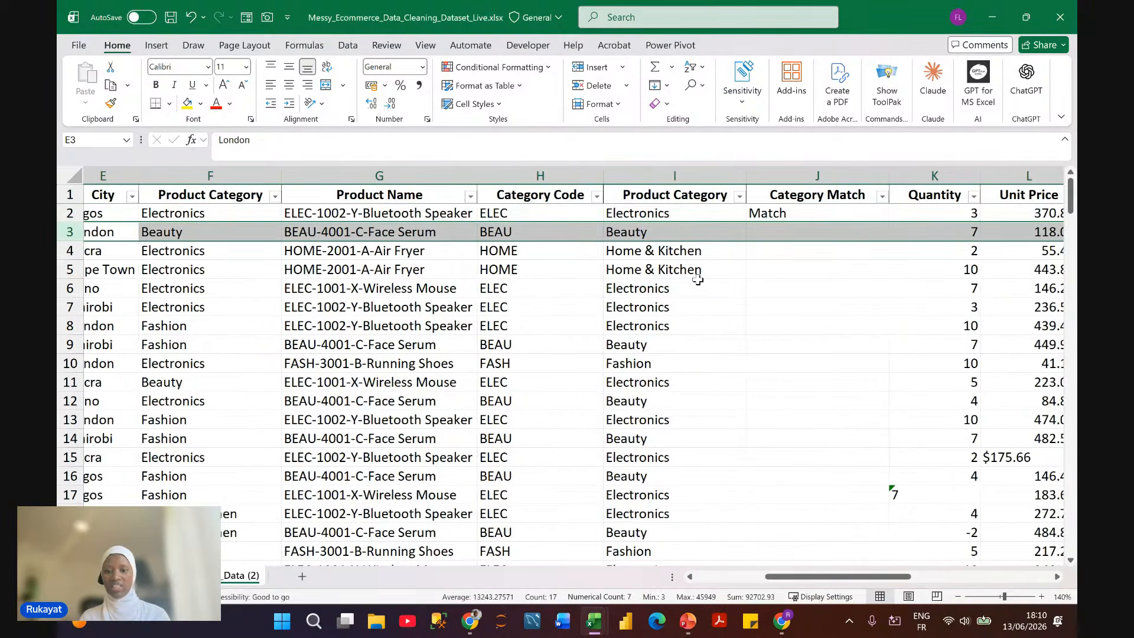
scroll(697, 278, "right", 4)
left_click(839, 212)
double_click(851, 221)
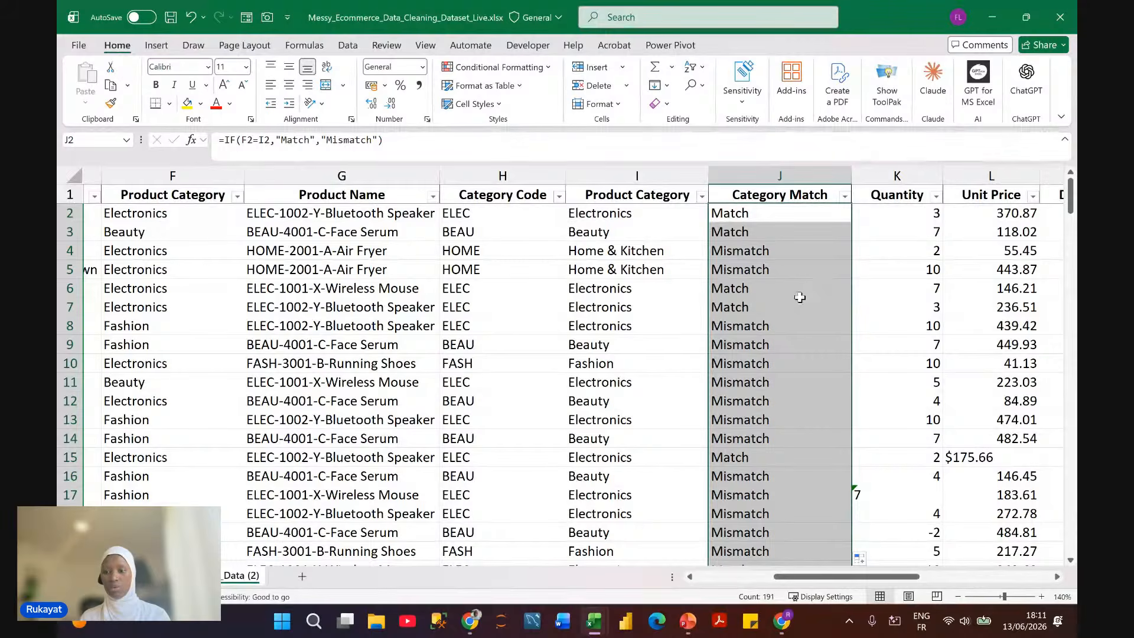
Step: Review the Category Match results by comparing the original and derived product categories in the row 5 record
scroll(800, 297, "right", 3)
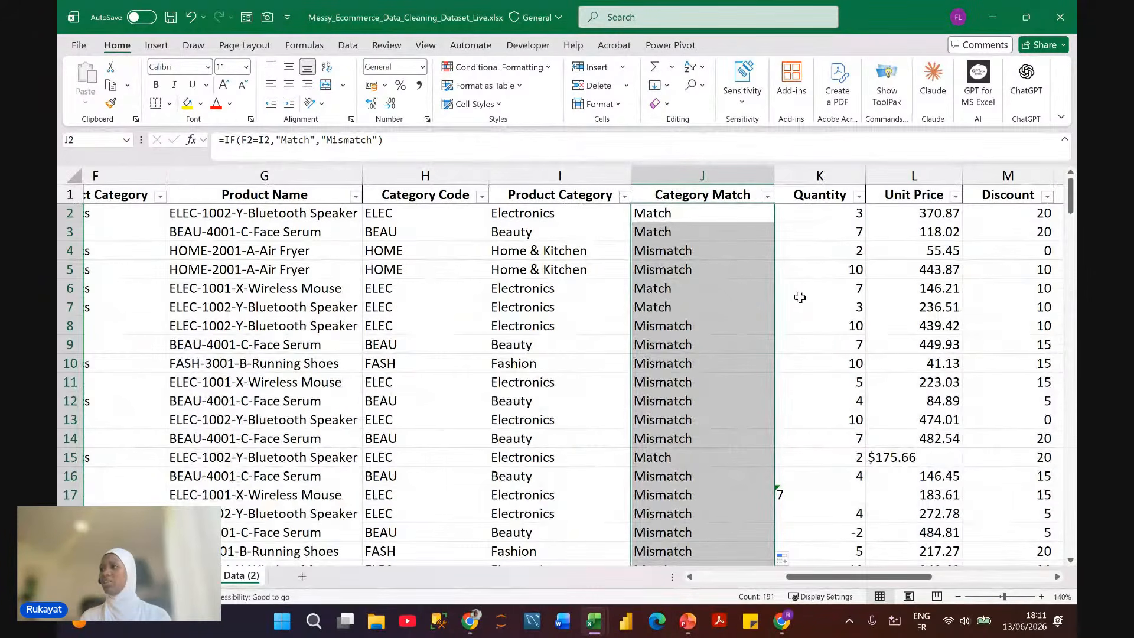
left_click(689, 268)
left_click(668, 328)
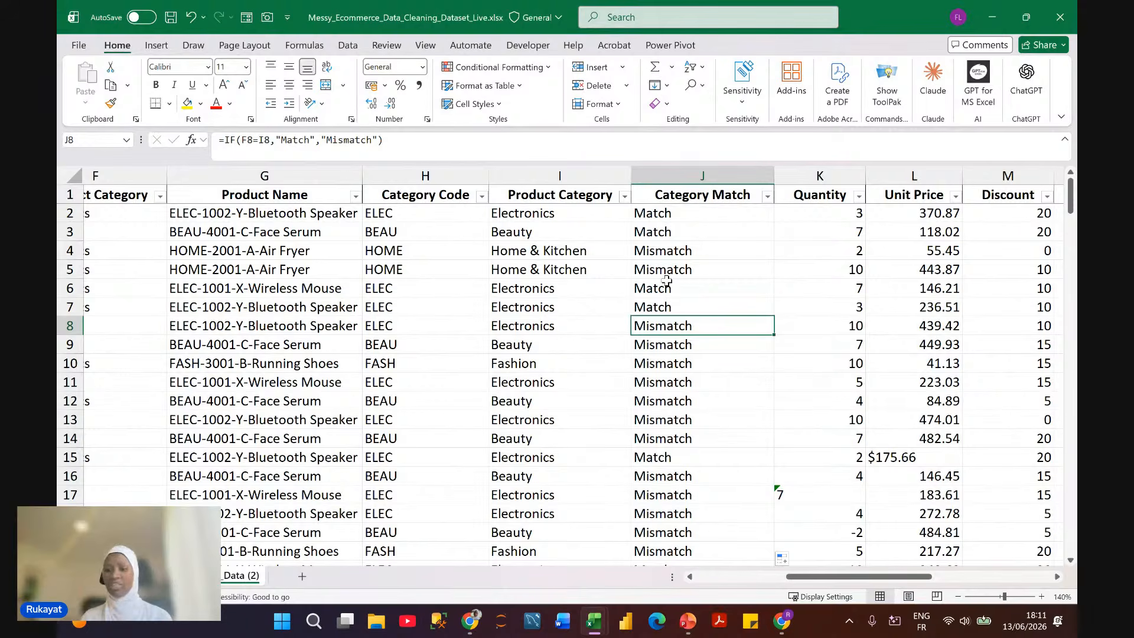
left_click(96, 279)
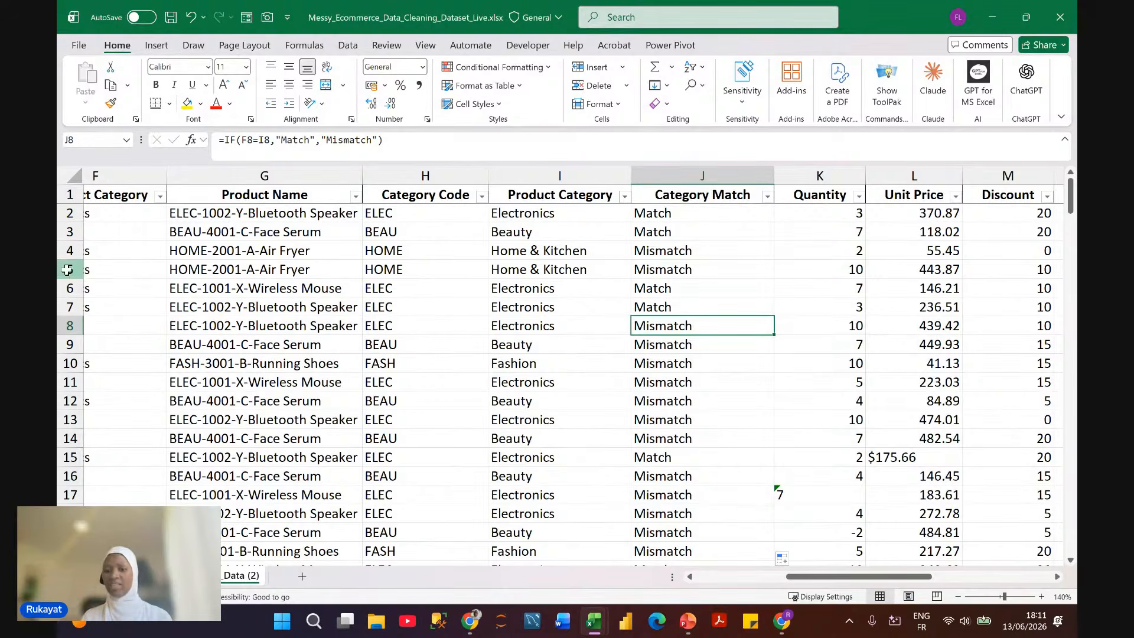
key("shift+space")
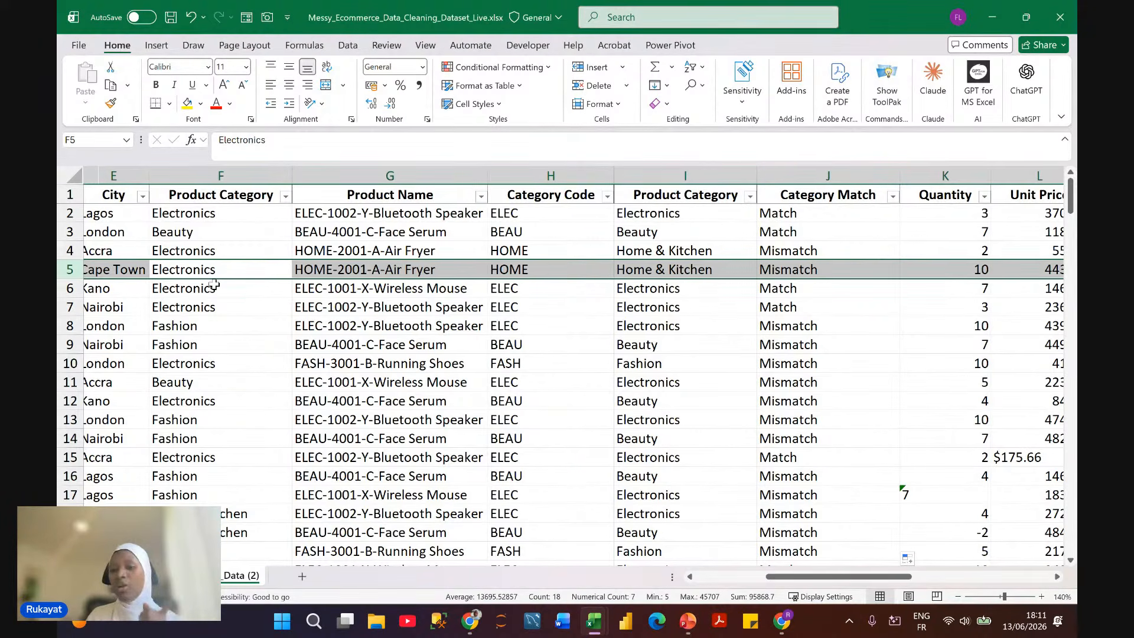
scroll(710, 250, "right", 2)
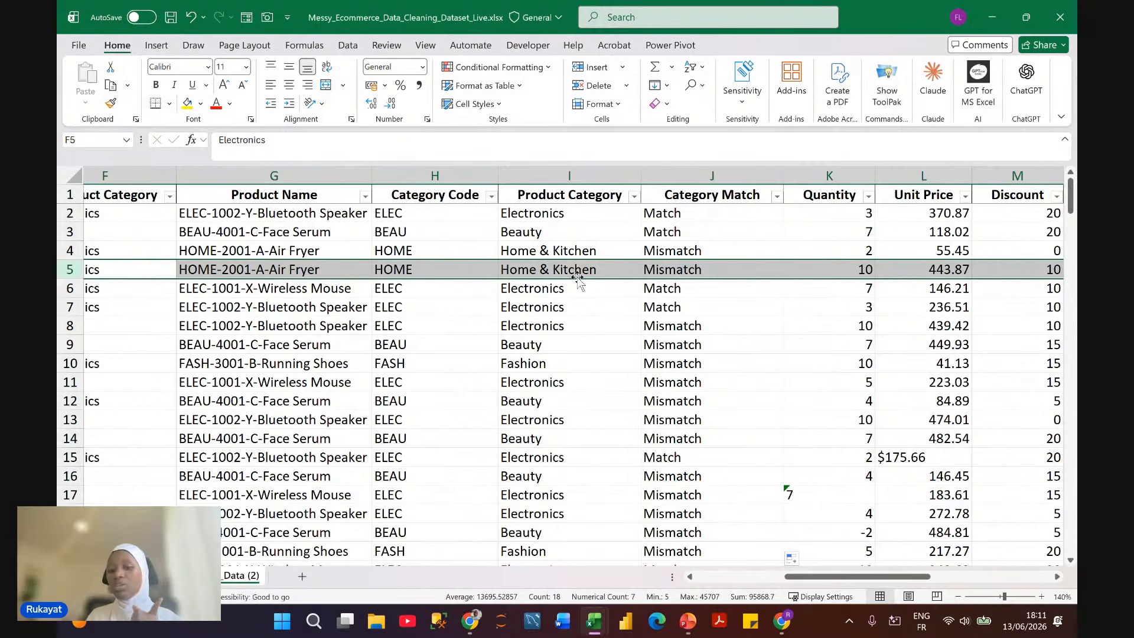
Step: Filter the Category Match column to only Mismatch rows to read their count, and clear that filter
left_click(777, 196)
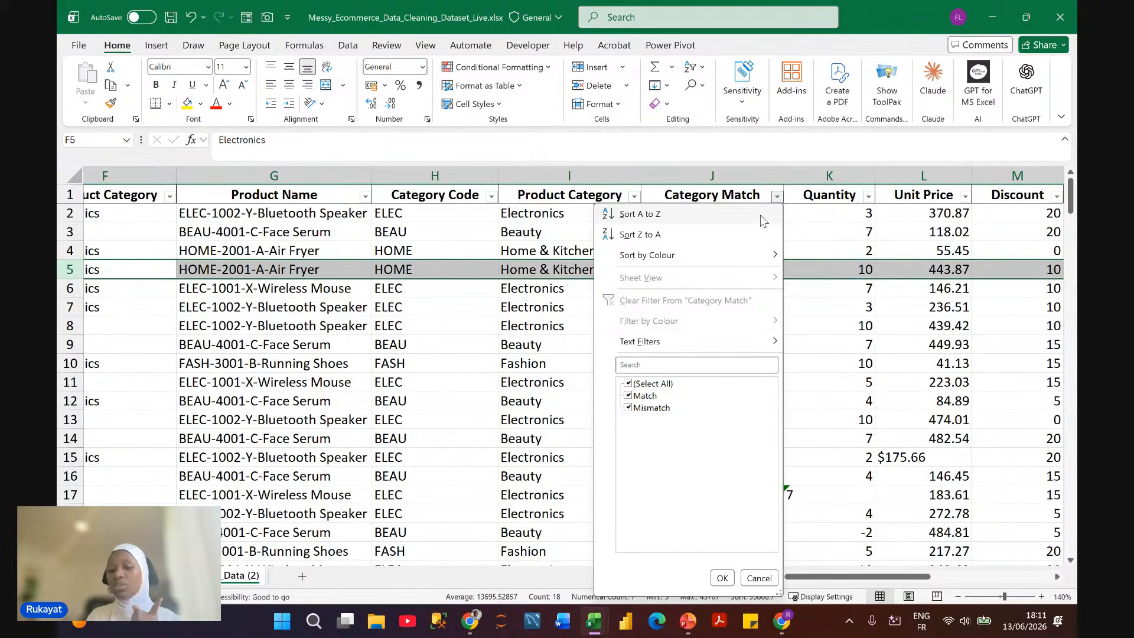
left_click(628, 384)
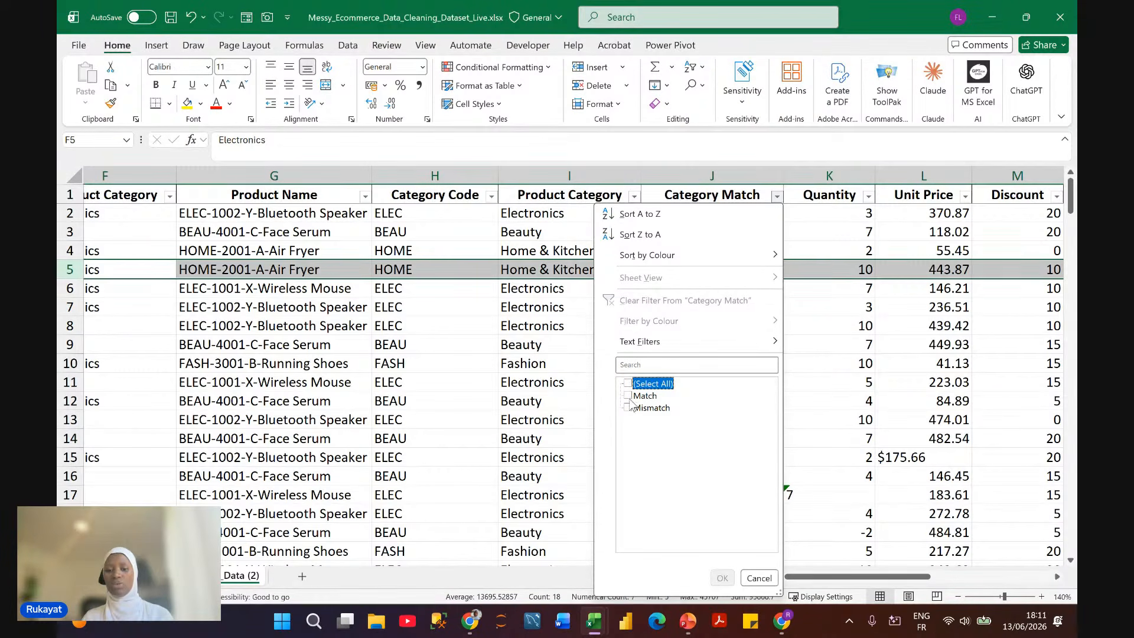
left_click(629, 408)
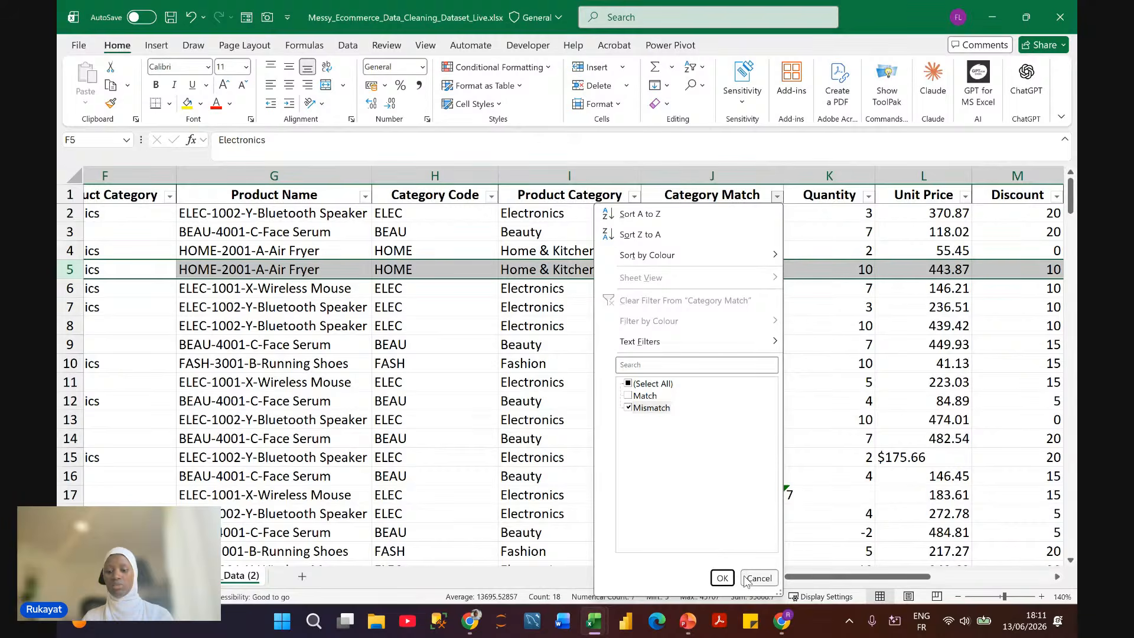
left_click(722, 578)
scroll(688, 357, "down", 2)
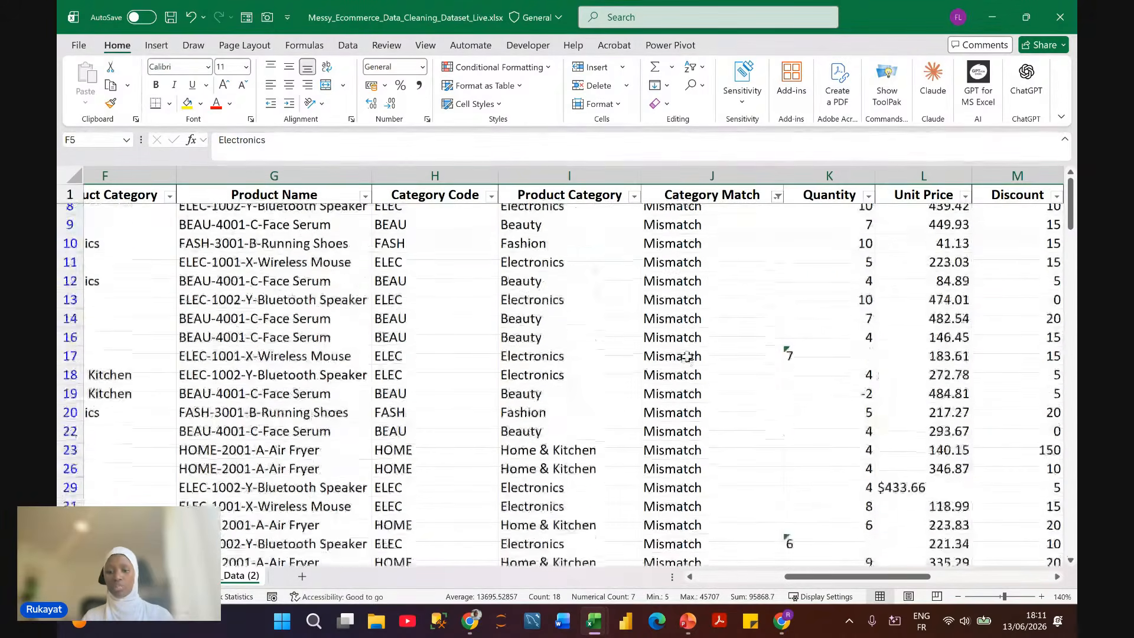
scroll(689, 357, "up", 2)
left_click(688, 173)
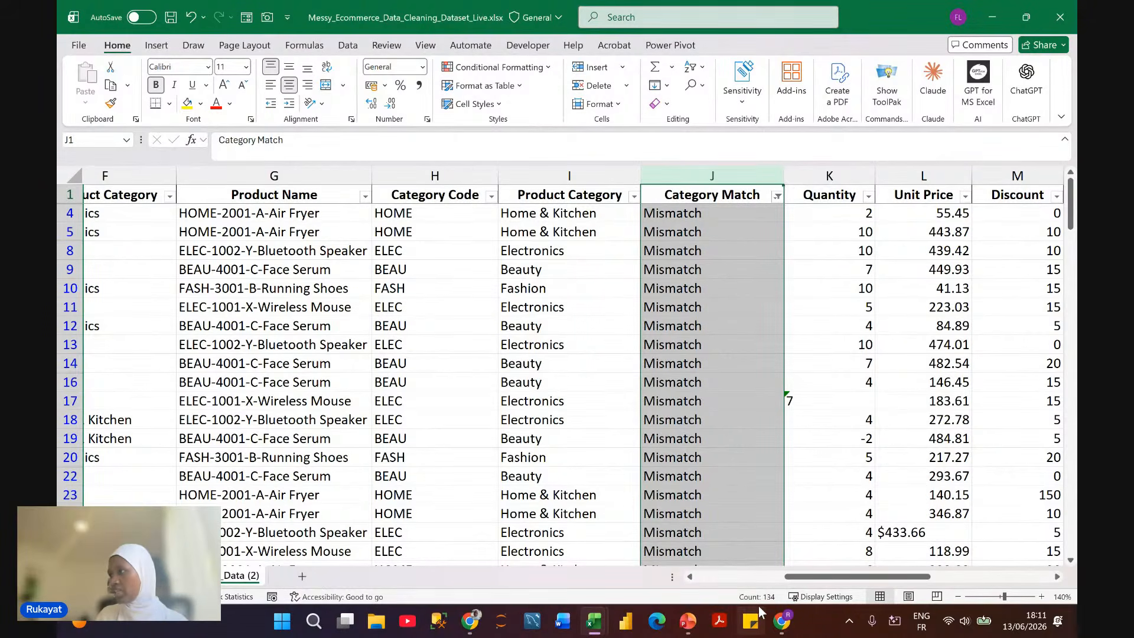
mouse_move(785, 612)
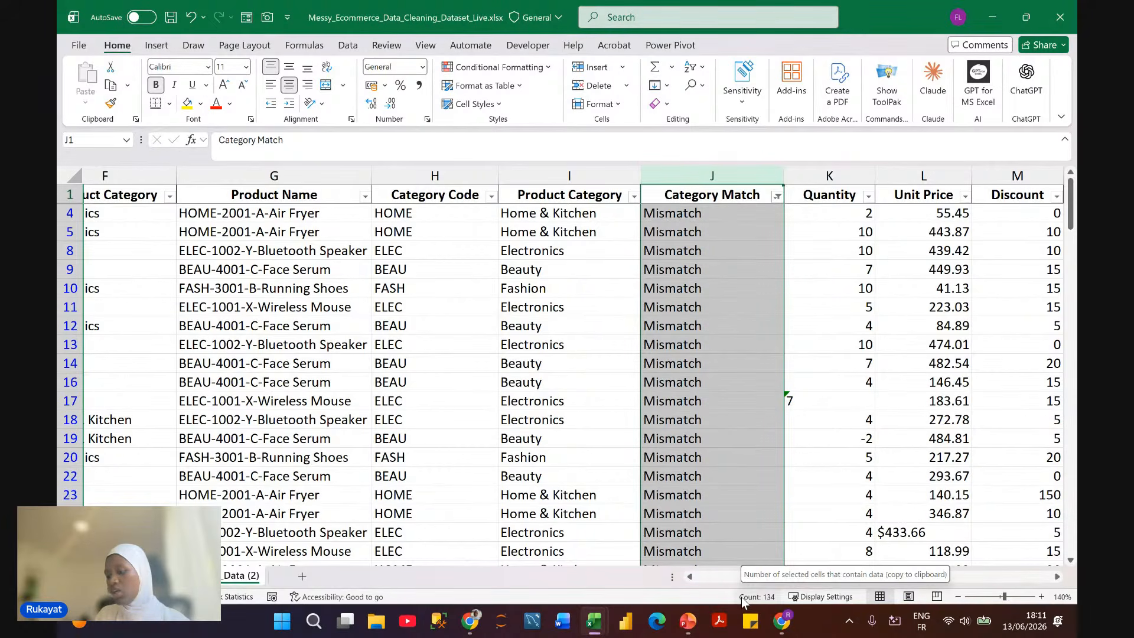
left_click(777, 196)
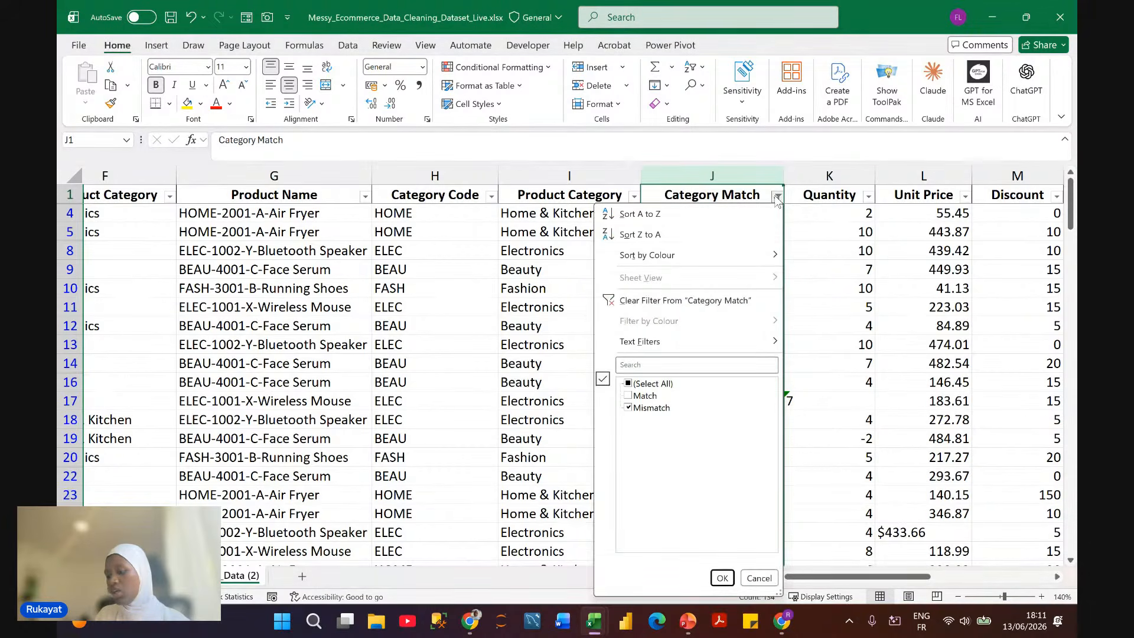
left_click(674, 302)
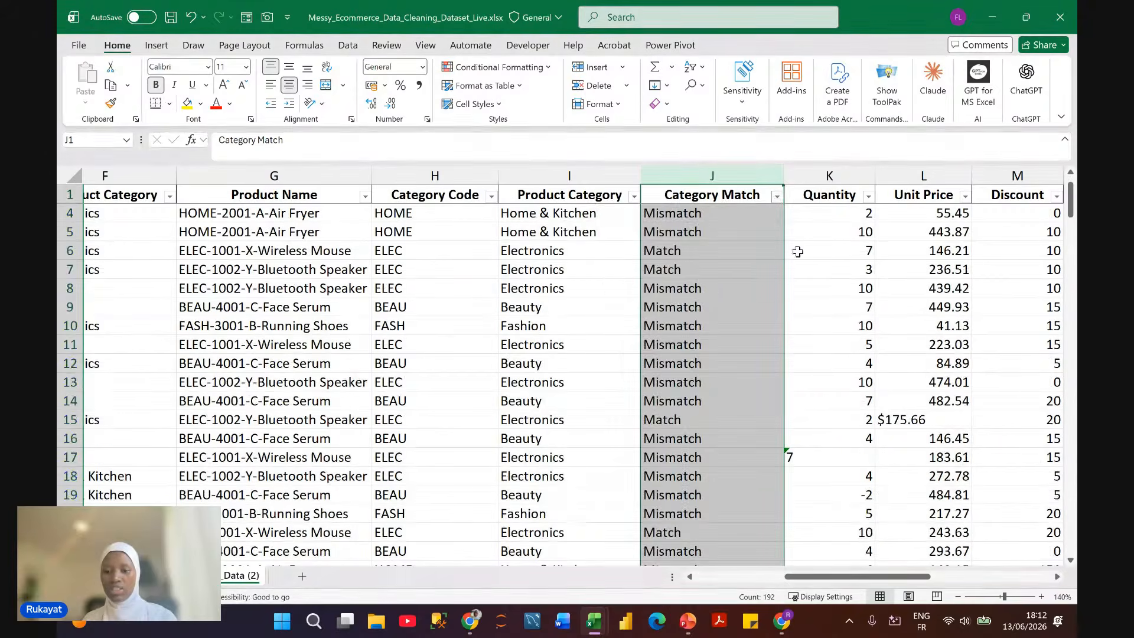
Step: Compare the original Product Category column F with the derived category column I and the Product Name column G
left_click(722, 234)
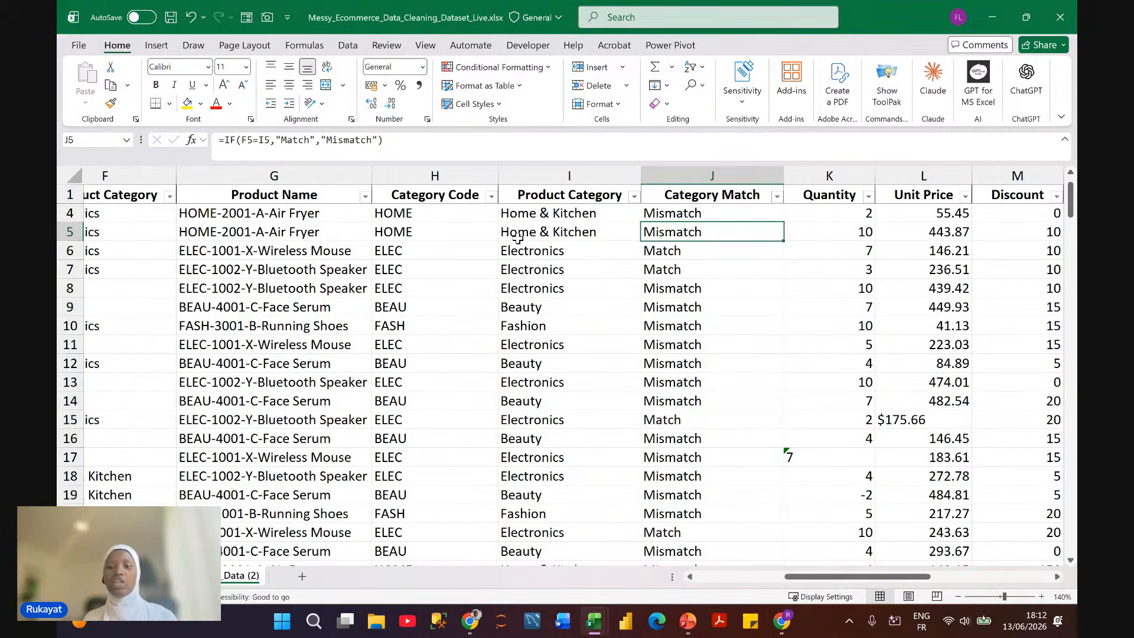
scroll(518, 237, "left", 5)
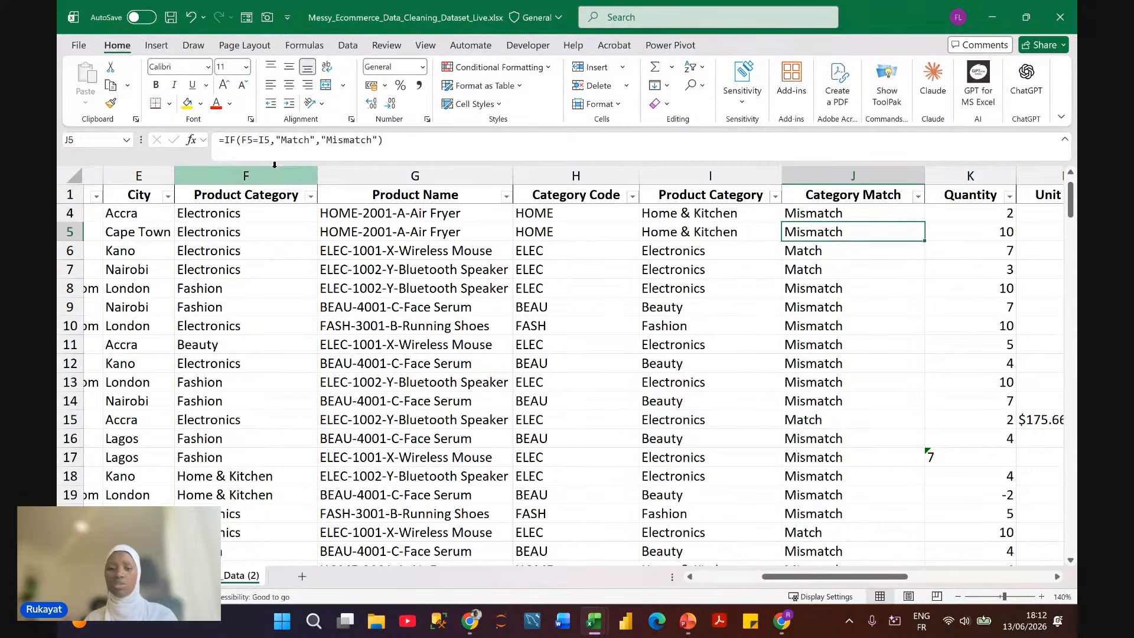
left_click(246, 176)
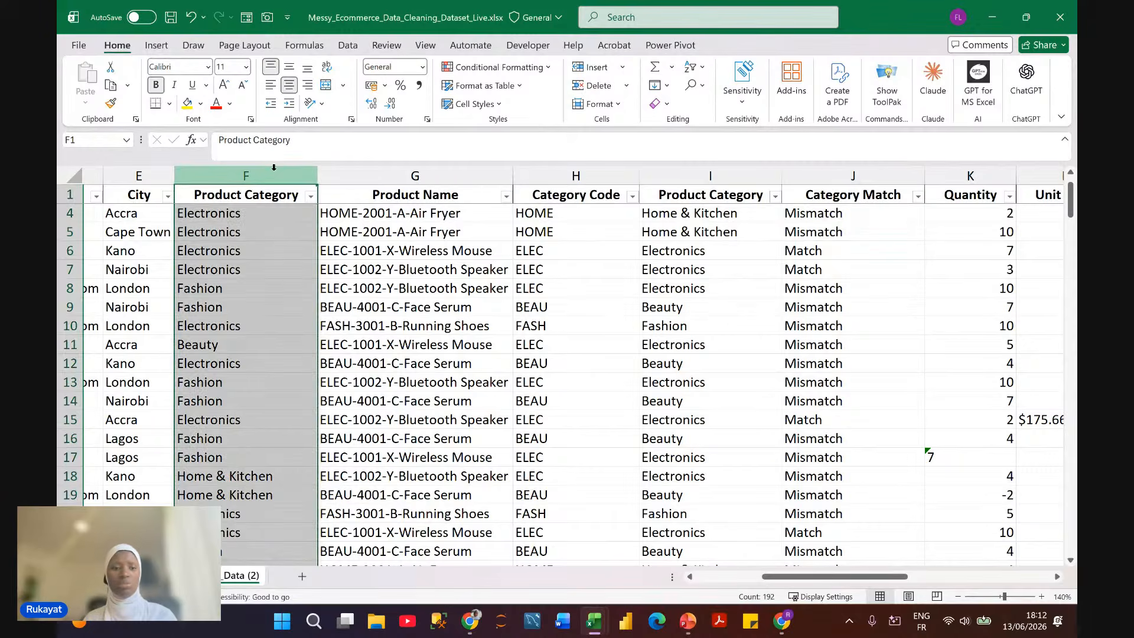
left_click(695, 176, "ctrl")
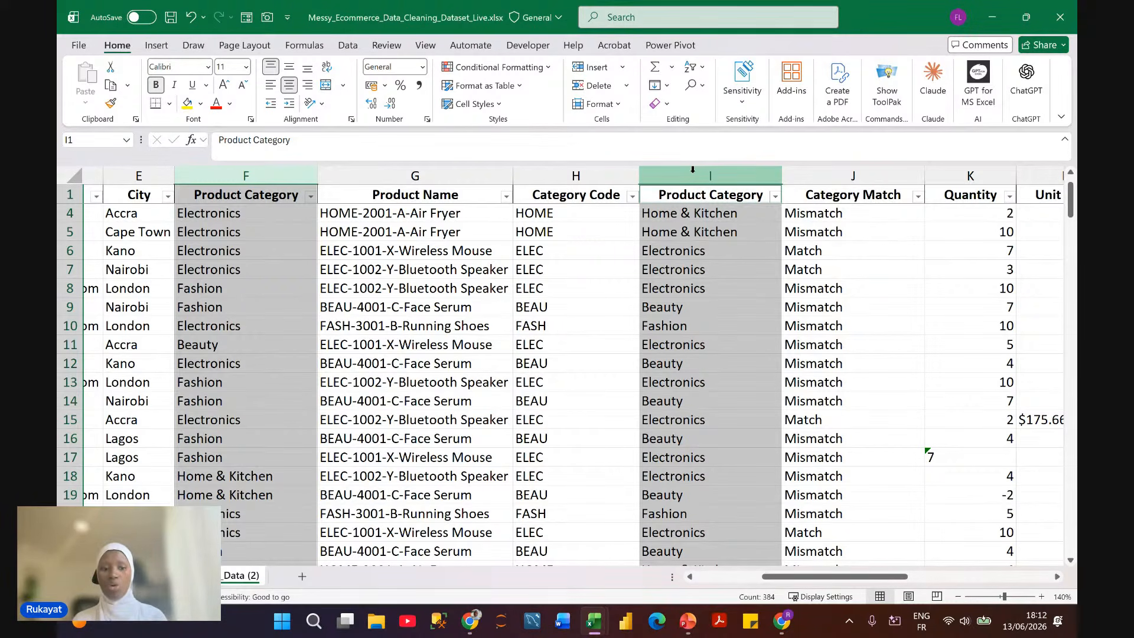
left_click(485, 172)
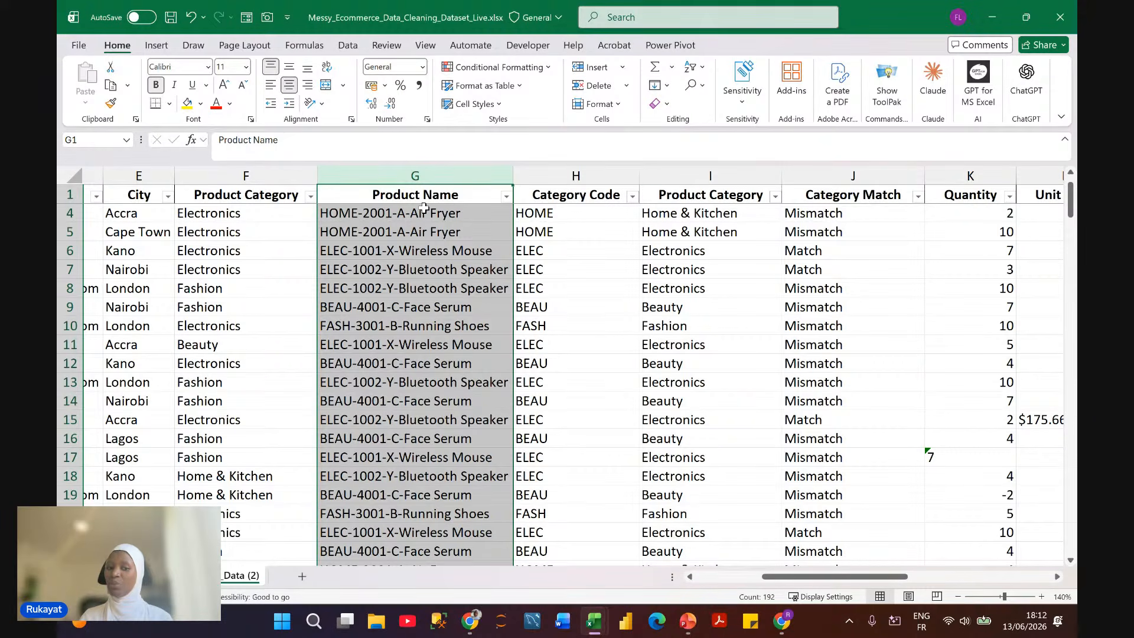
left_click(707, 166)
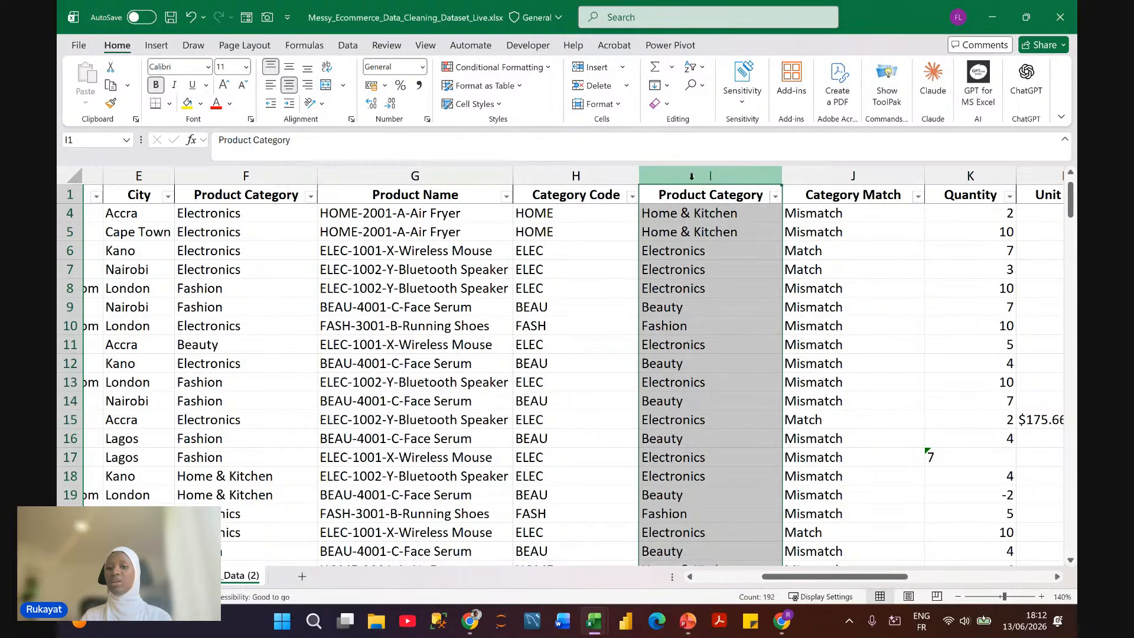
Step: Rename the derived category header in I1 as "Clean Product Category"
left_click(651, 195)
double_click(653, 195)
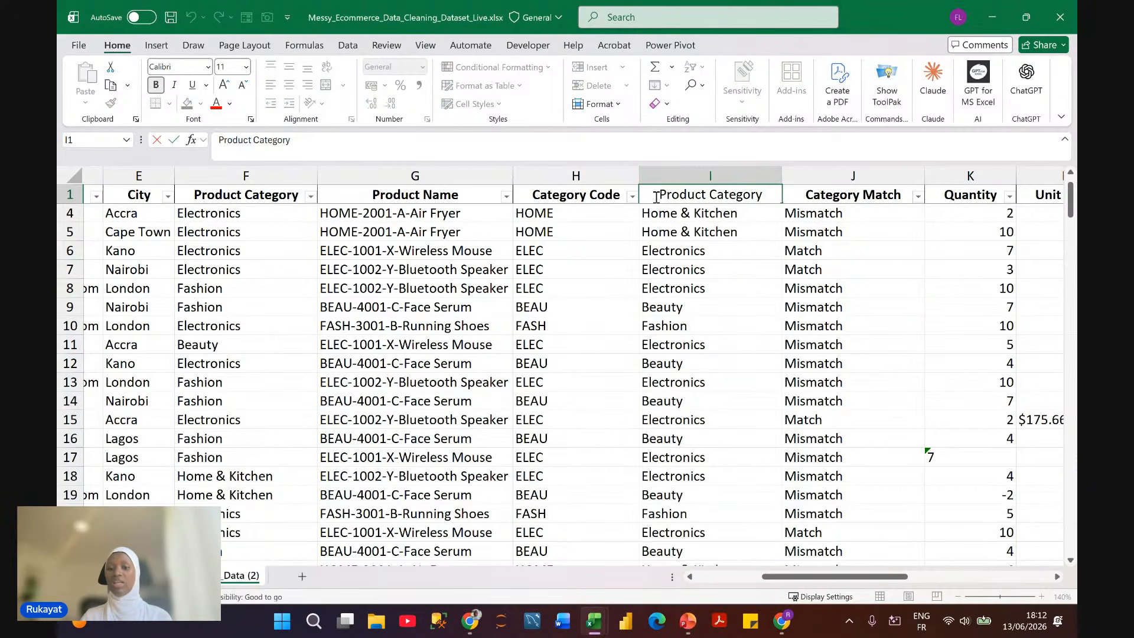
type("Cl")
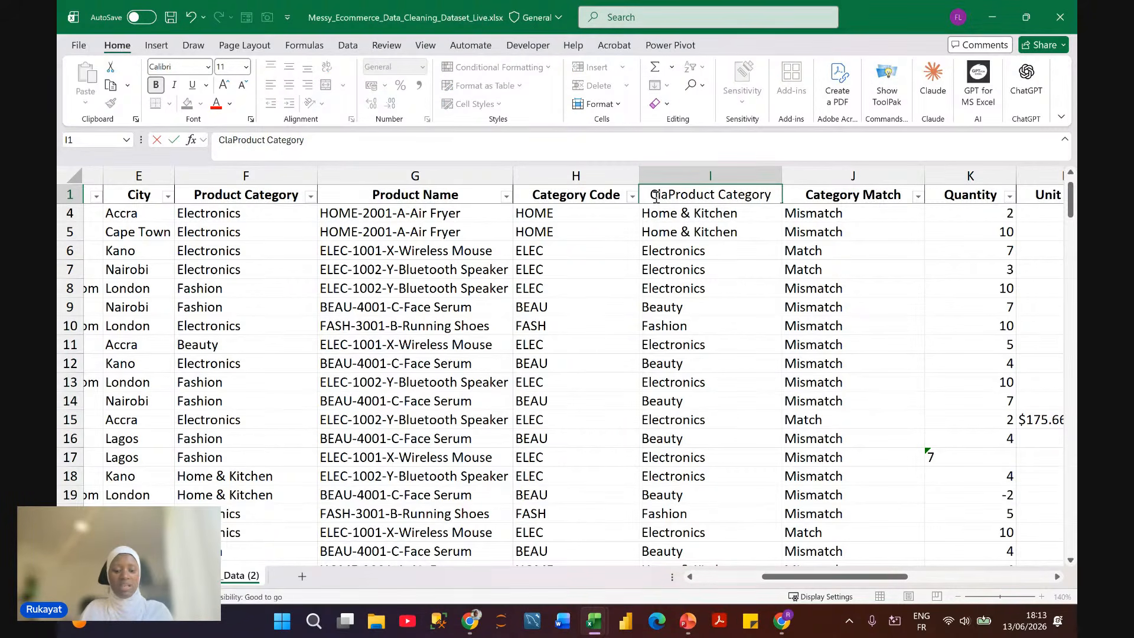
type("ean")
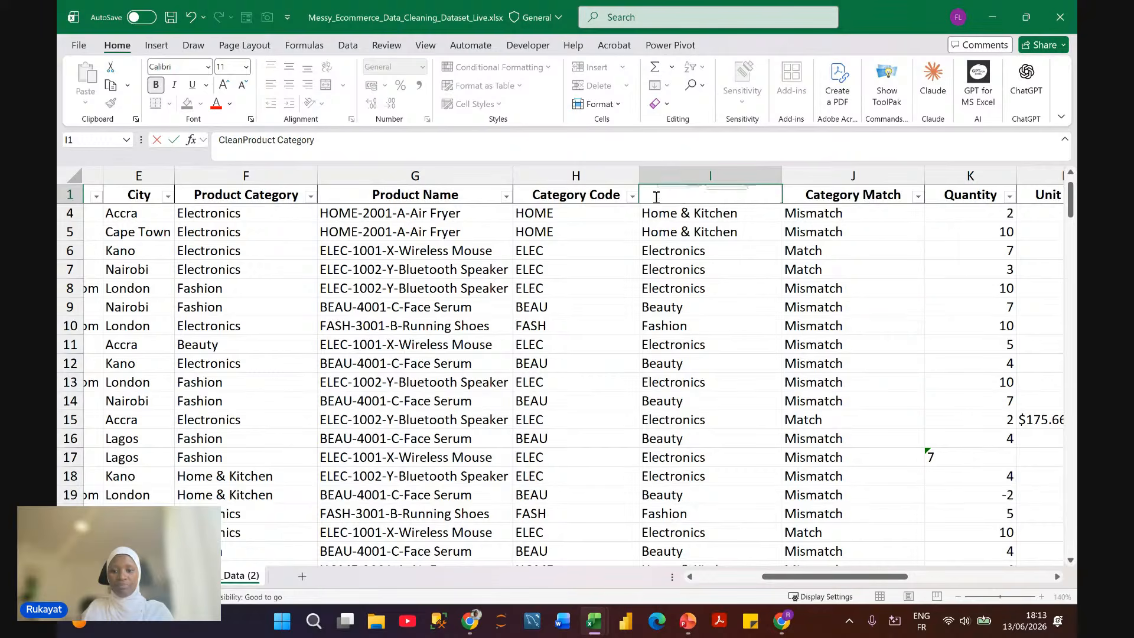
key("Return")
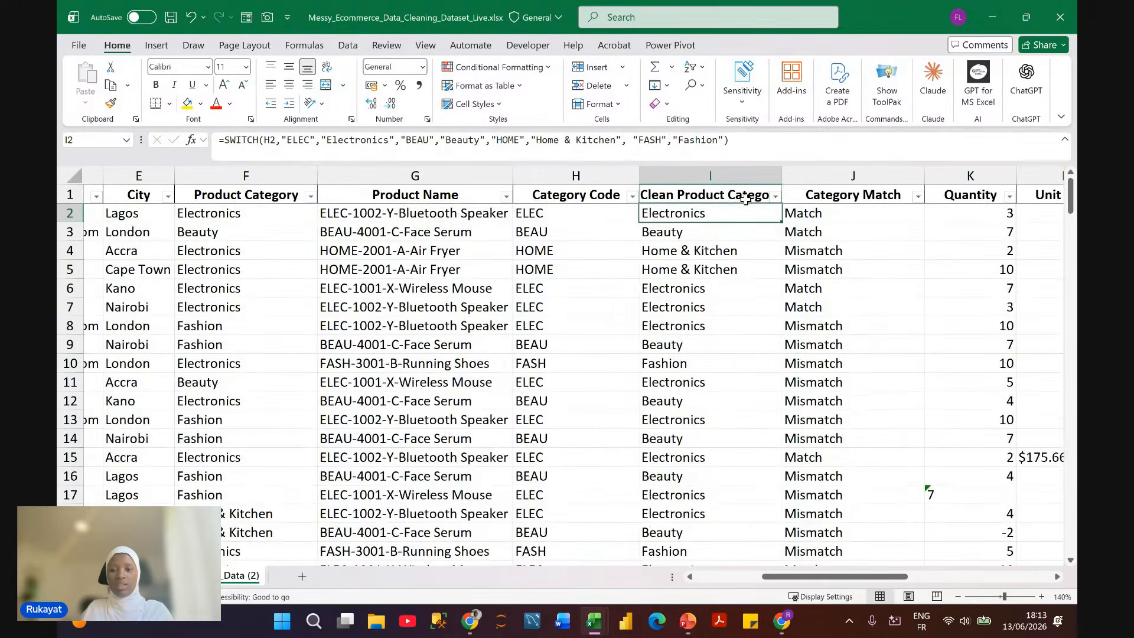
Step: Rename the header in F1 as "Original Product Category" and fit column F's width to its contents
scroll(745, 200, "left", 1)
left_click(219, 193)
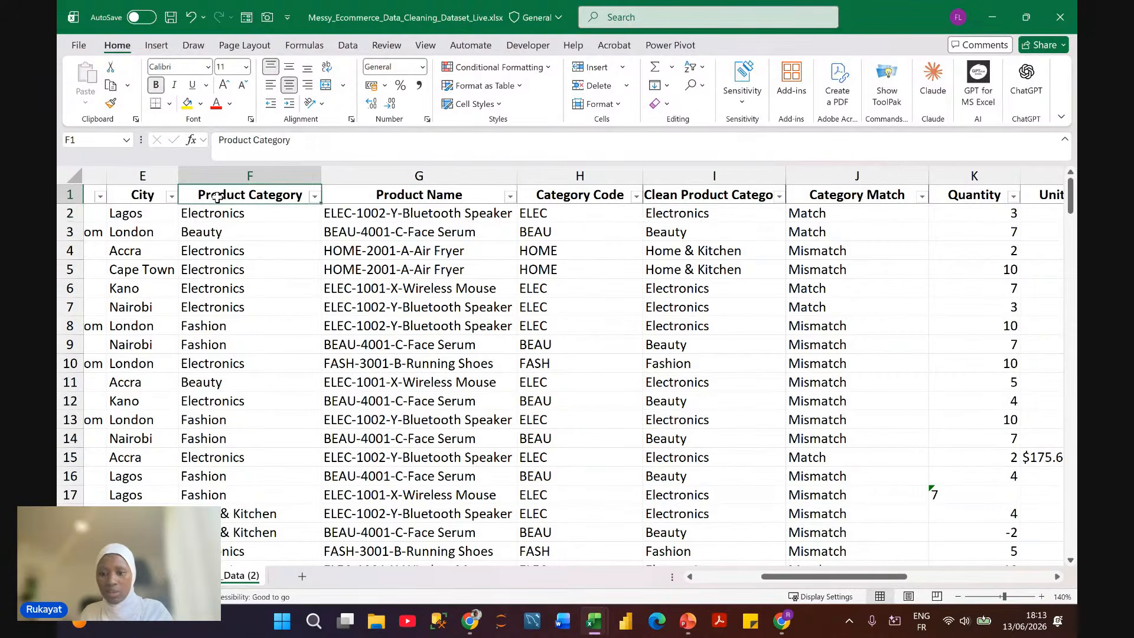
double_click(218, 196)
left_click(221, 141)
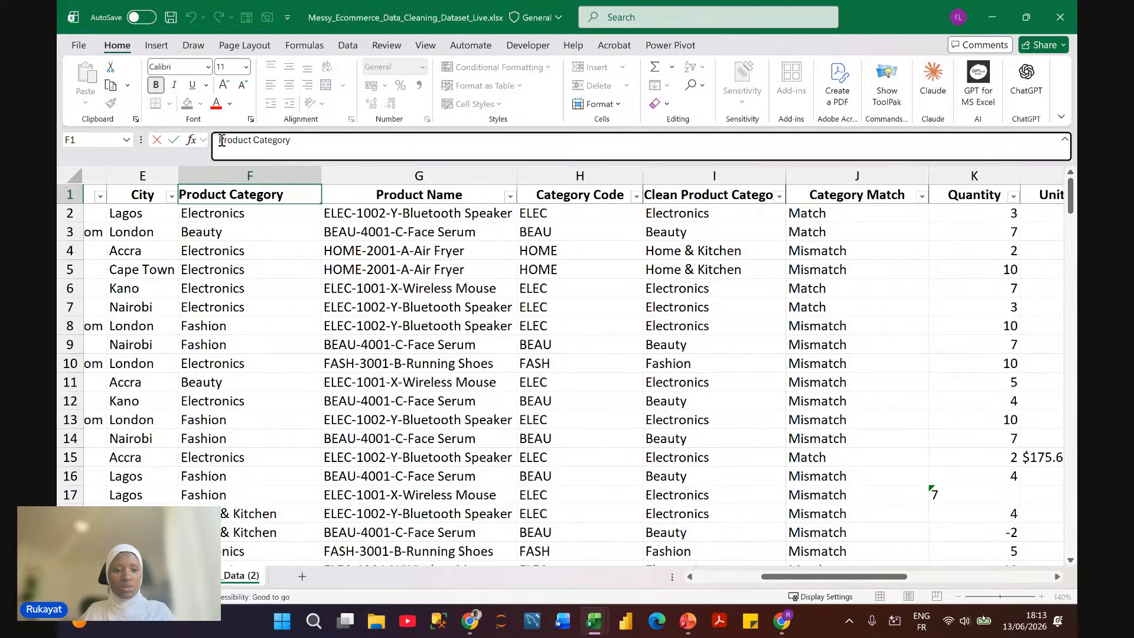
type("Origi")
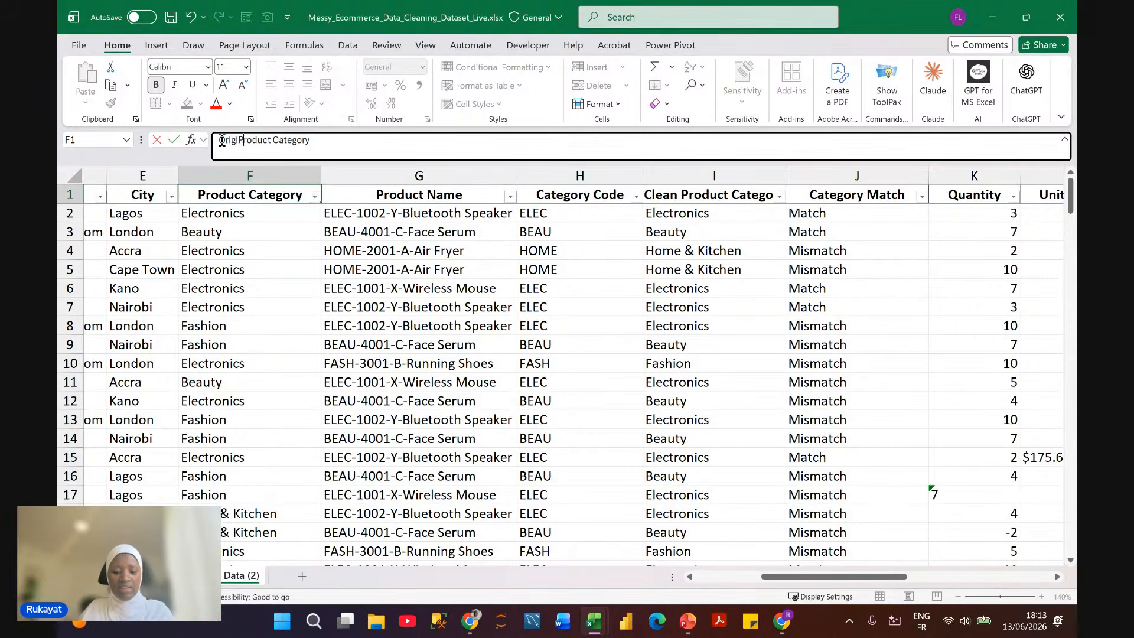
type("nal")
key("Return")
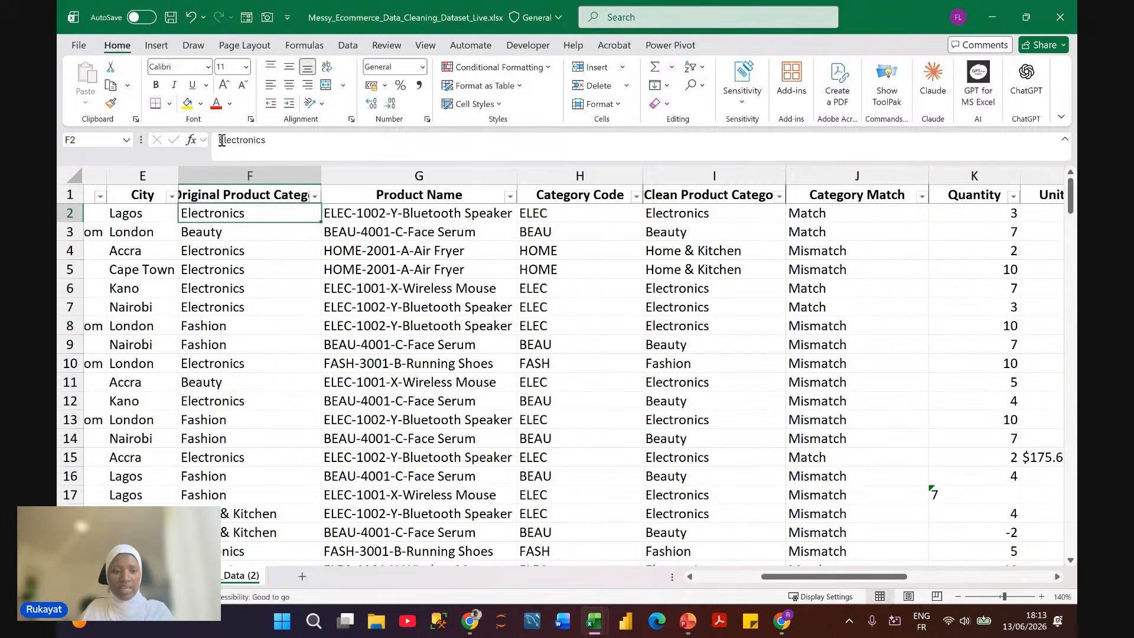
double_click(321, 176)
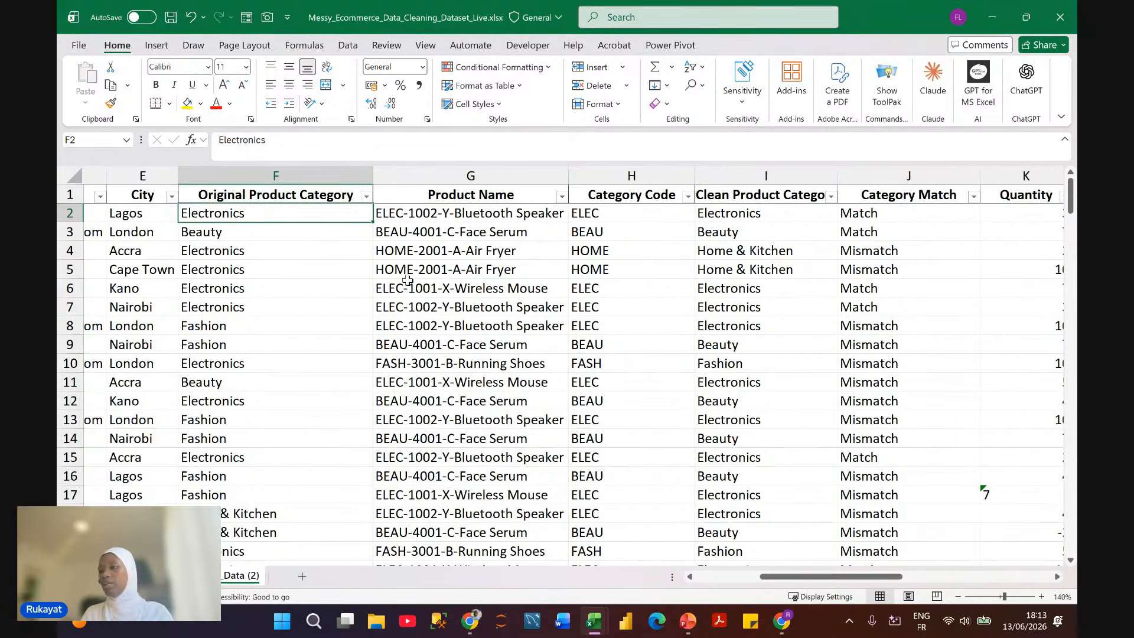
Step: Review the Clean Product Category and Category Match columns, then the numeric columns from Quantity through Total Sales
scroll(408, 282, "right", 3)
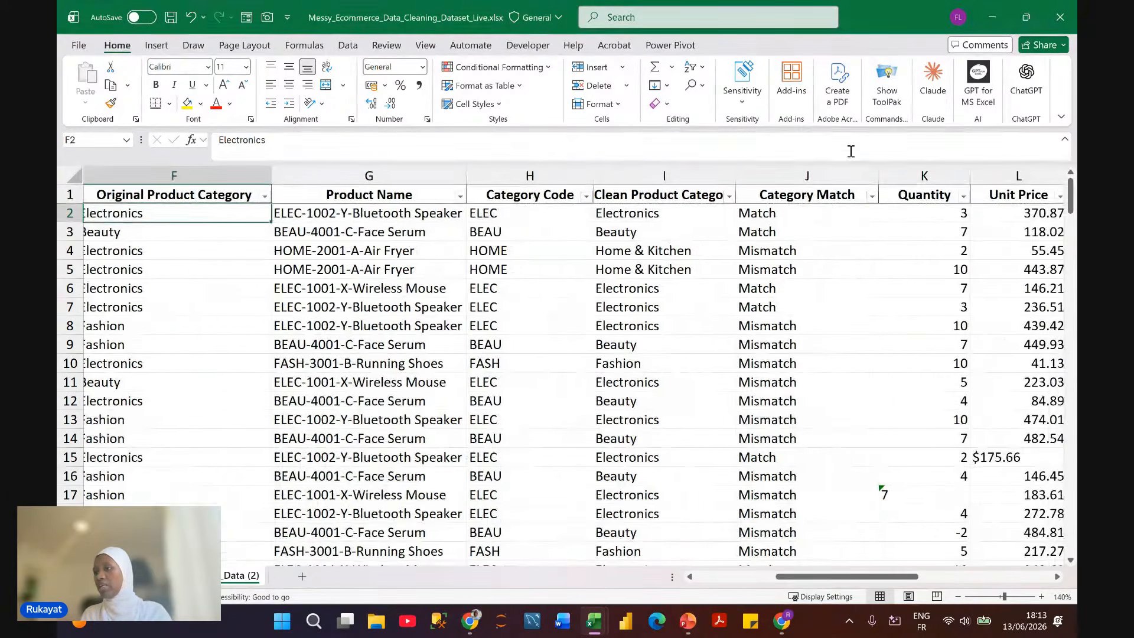
left_click(693, 170)
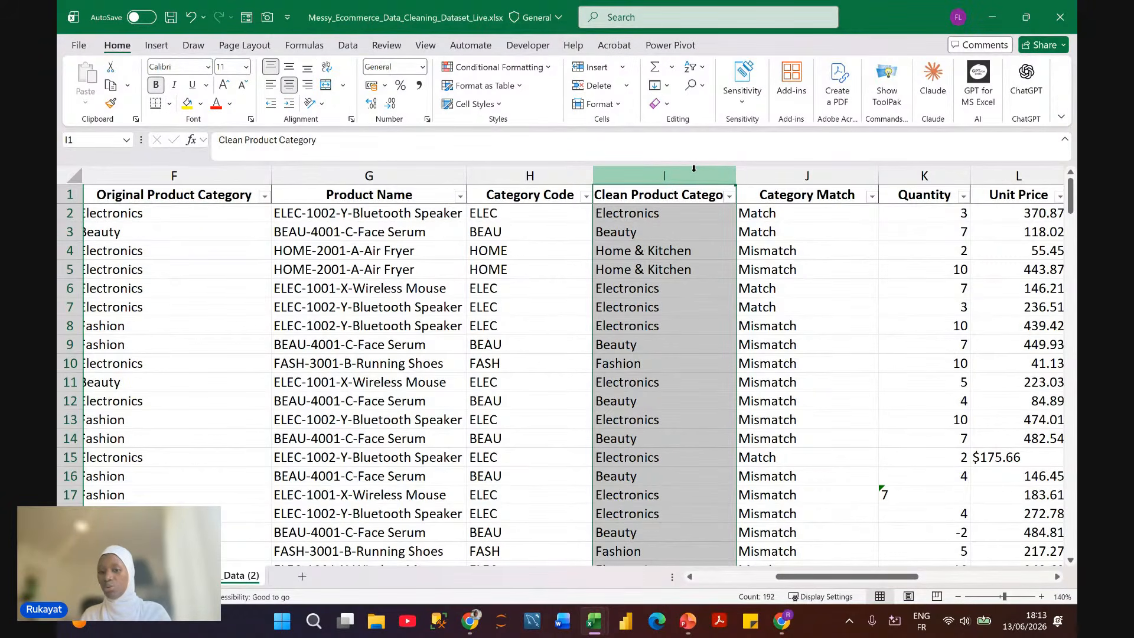
scroll(693, 168, "left", 3)
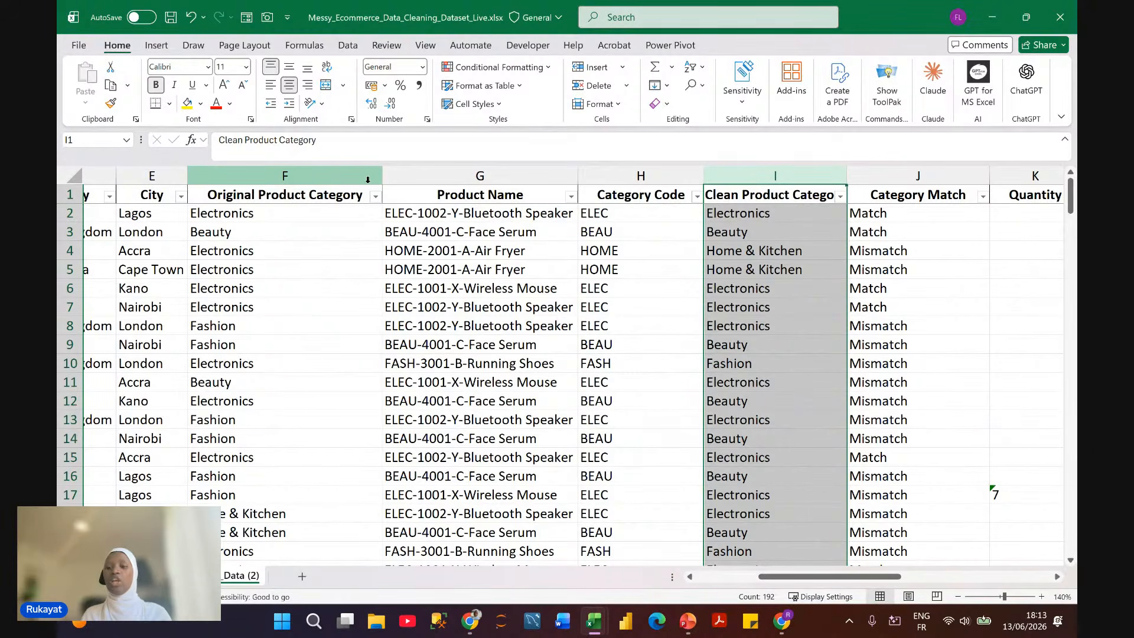
scroll(533, 234, "right", 1)
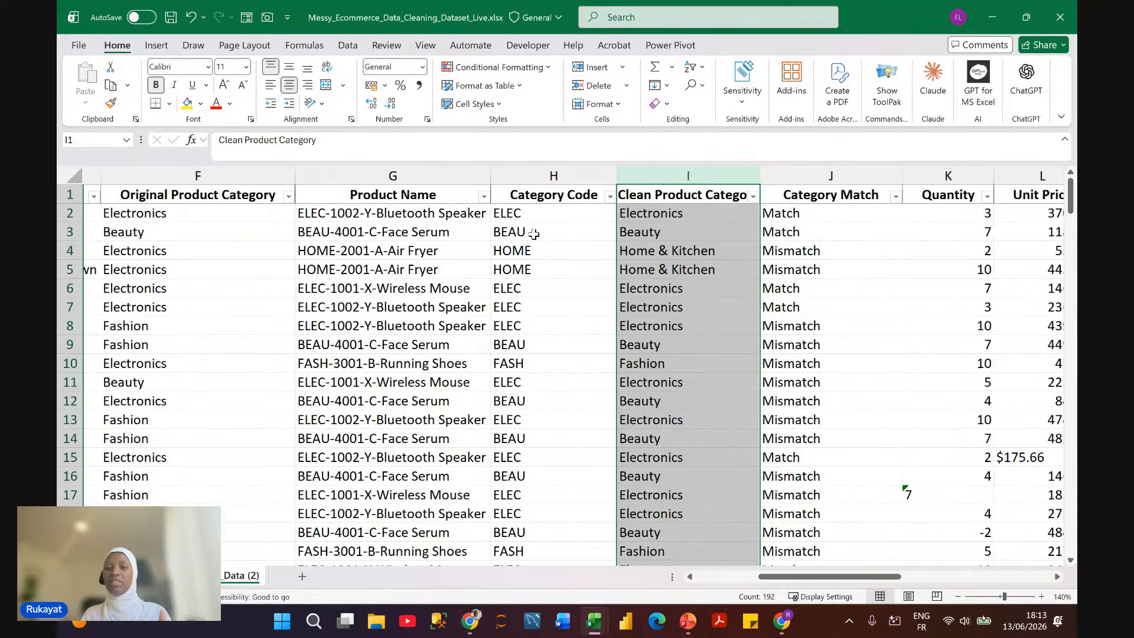
scroll(533, 234, "right", 2)
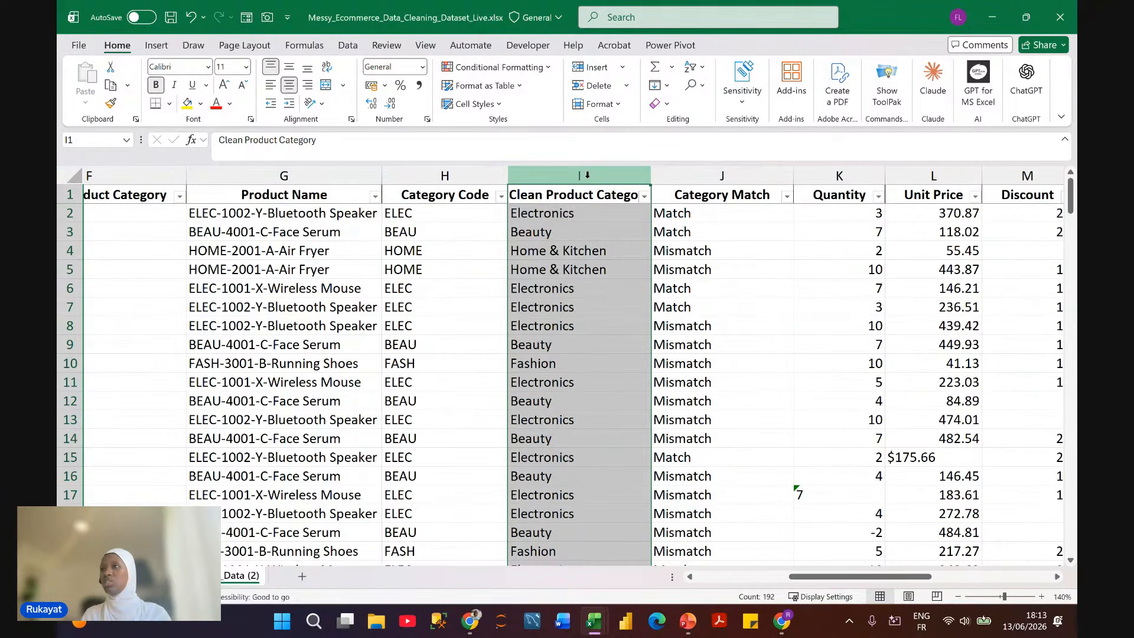
left_click(679, 175)
scroll(649, 220, "right", 5)
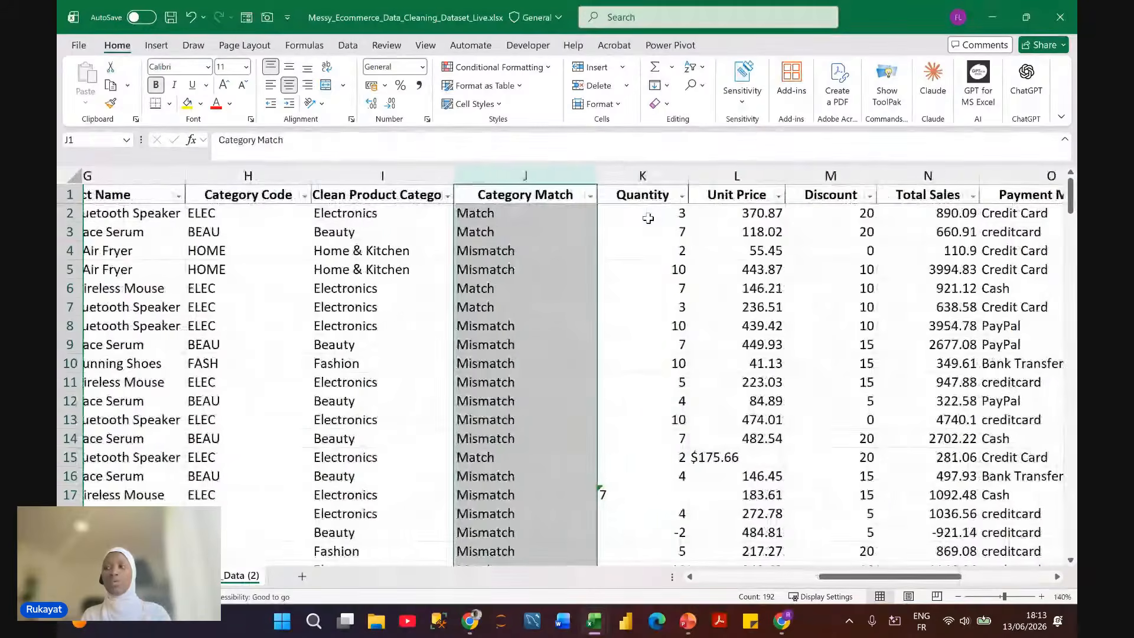
scroll(649, 218, "right", 4)
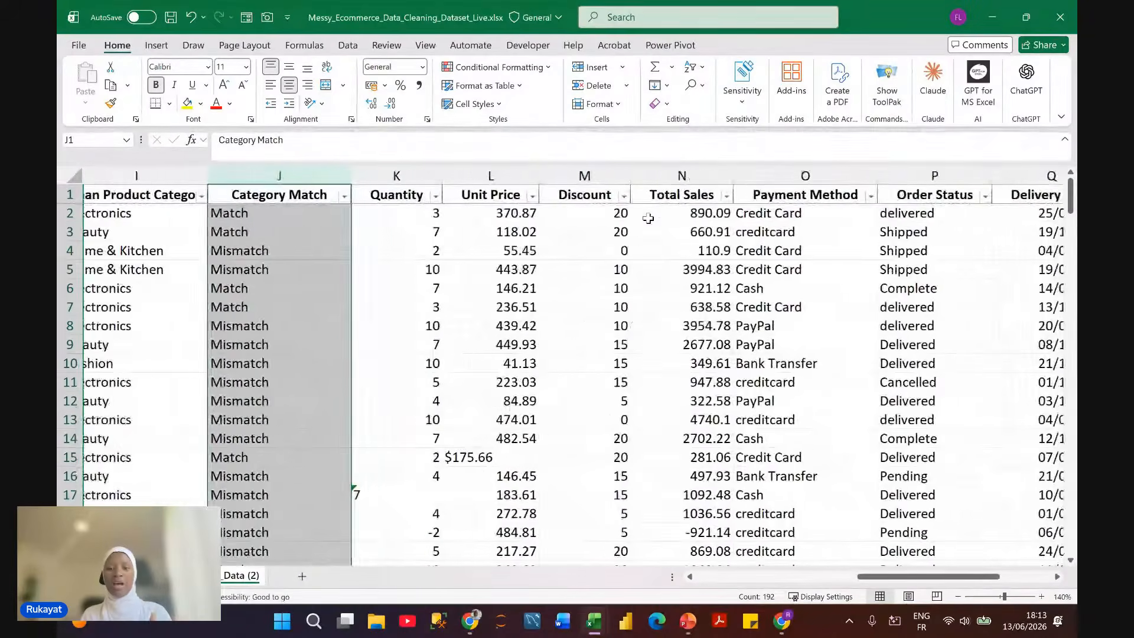
scroll(649, 219, "right", 2)
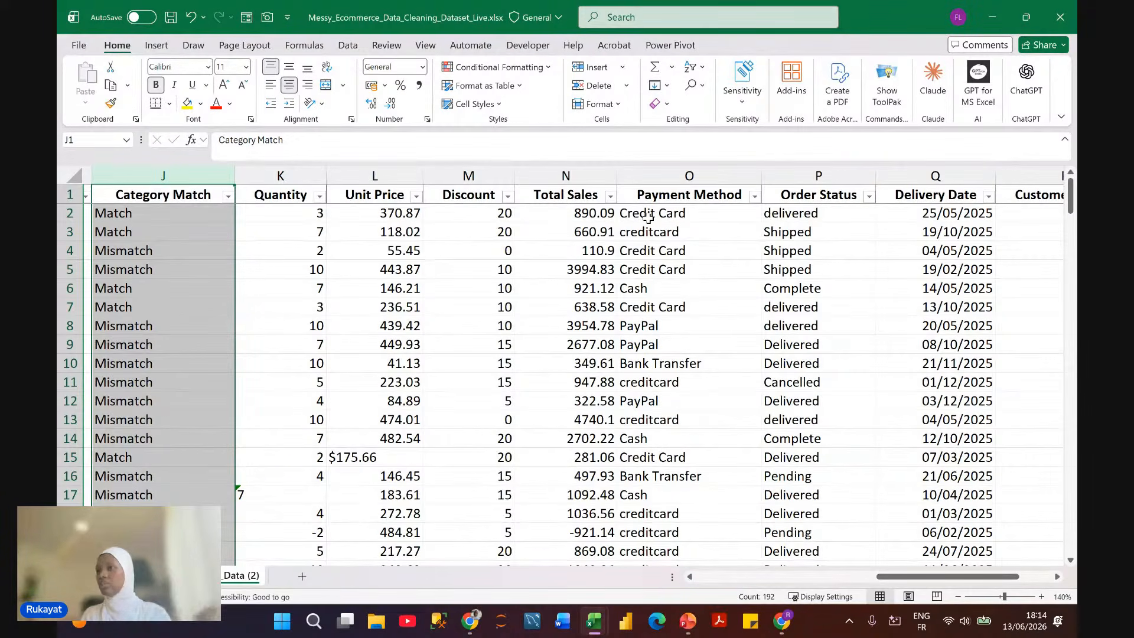
left_click(269, 181)
left_click_drag(269, 182, 532, 180)
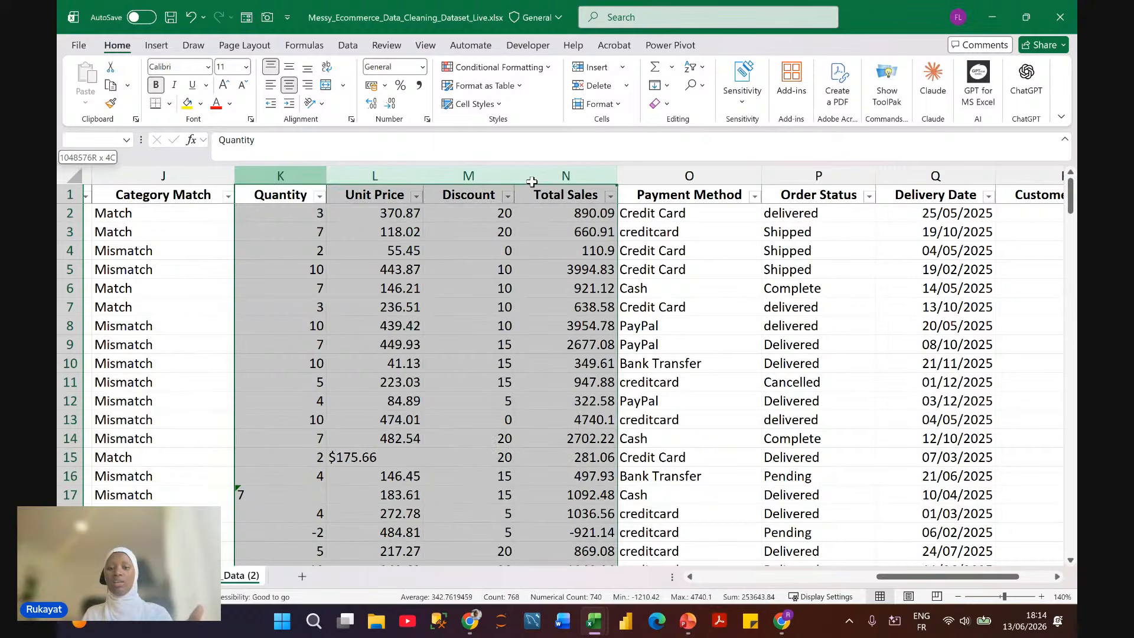
Step: Examine the distinct values in the Payment Method column's filter list for inconsistent spellings
left_click(708, 177)
scroll(708, 177, "right", 5)
scroll(706, 171, "left", 5)
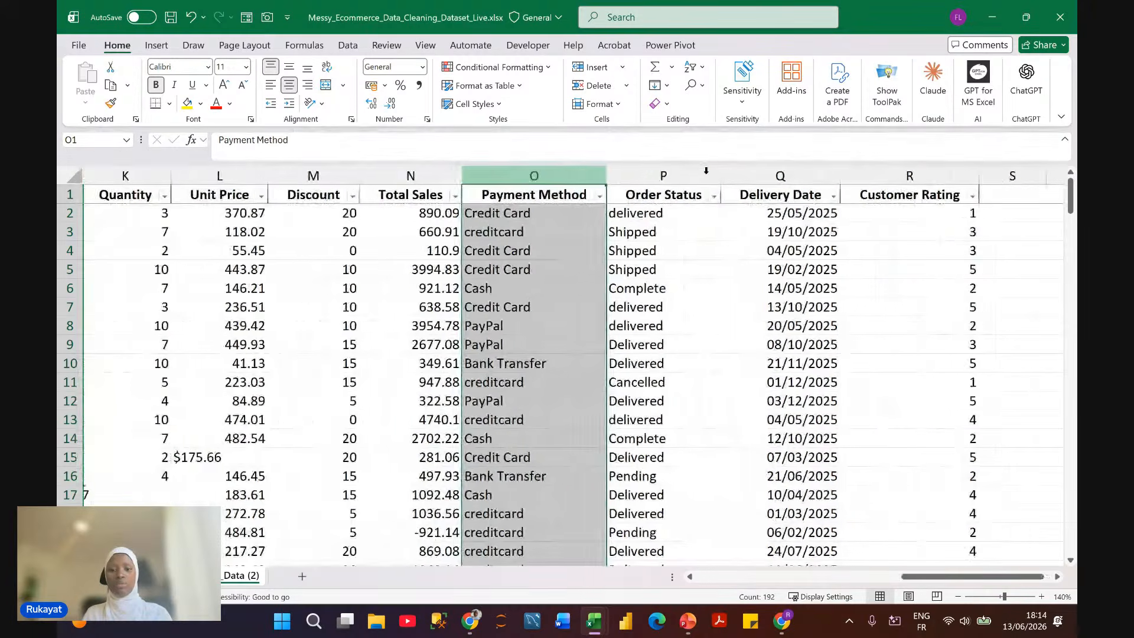
left_click(602, 196)
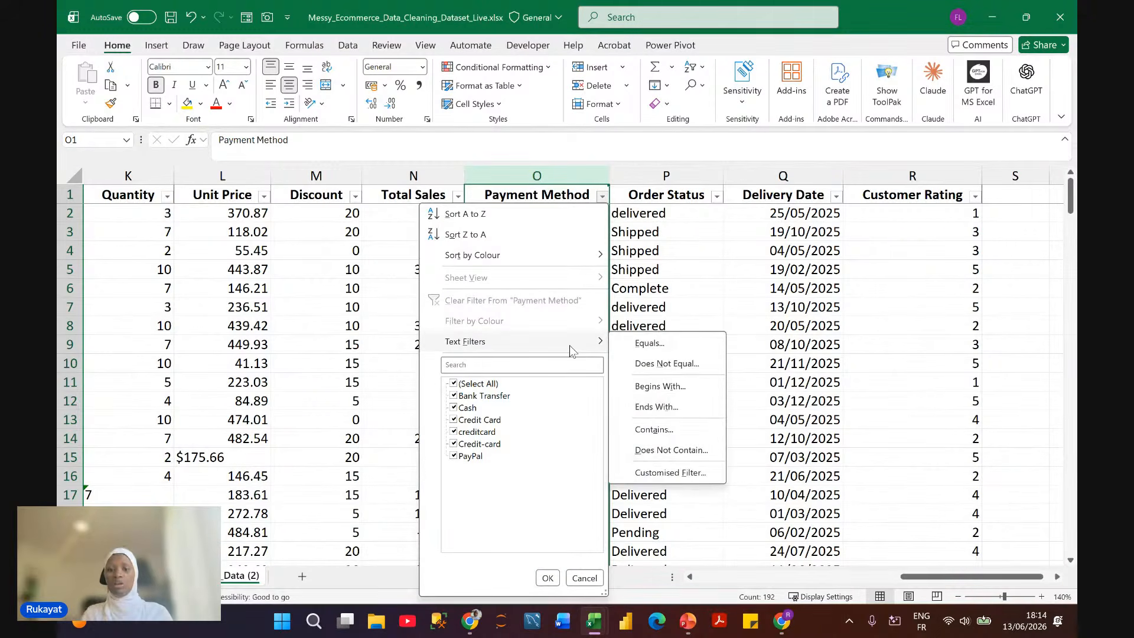
left_click(577, 174)
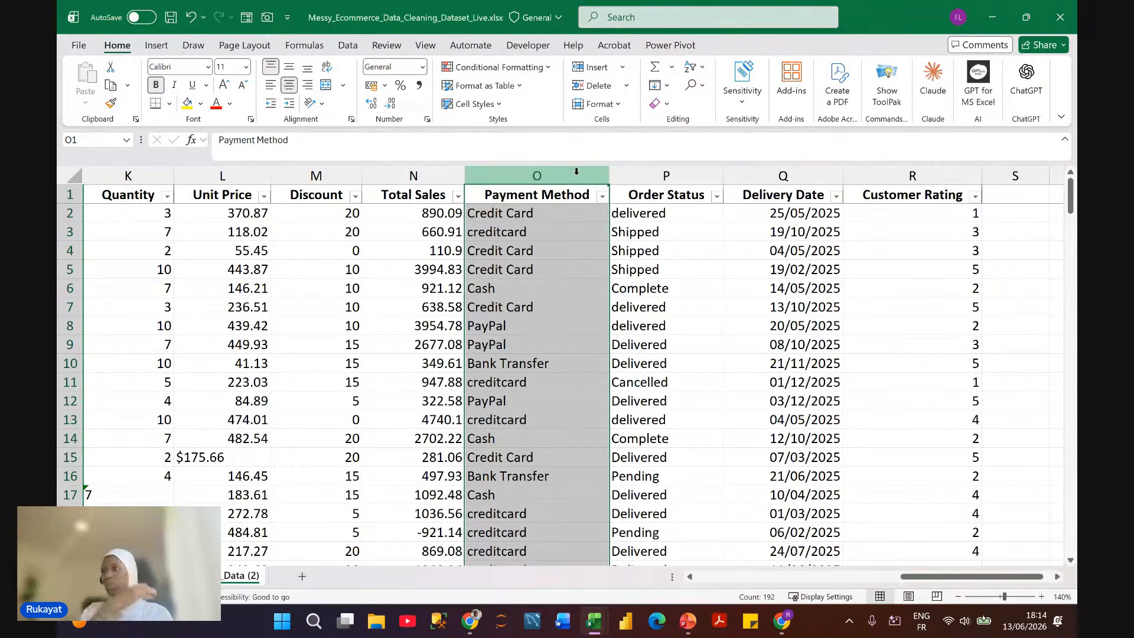
left_click(550, 217)
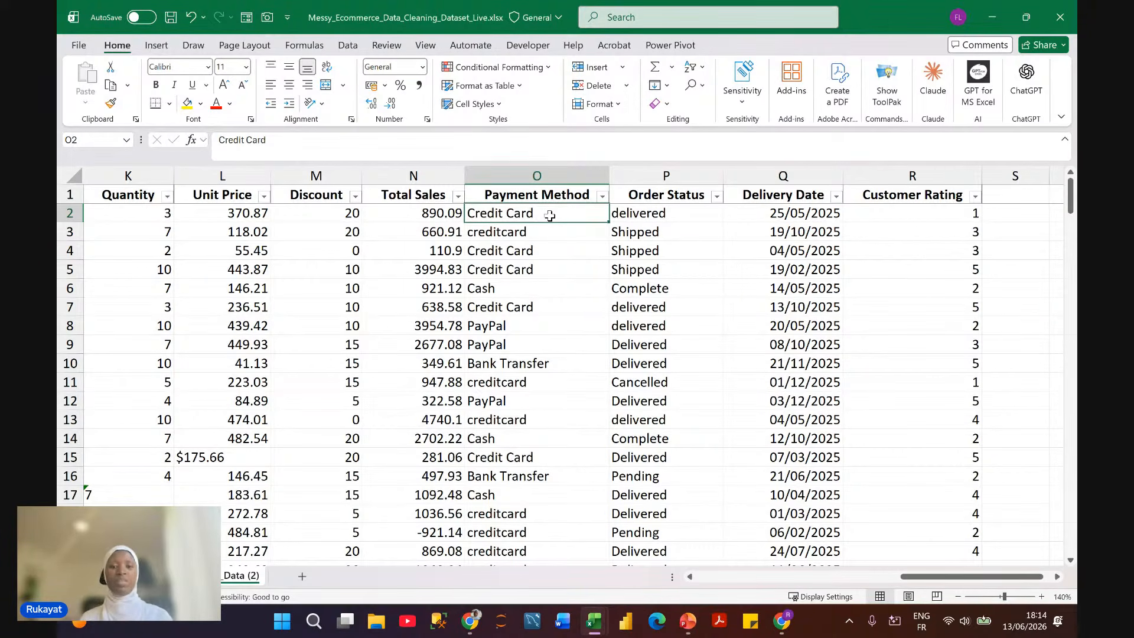
left_click(602, 197)
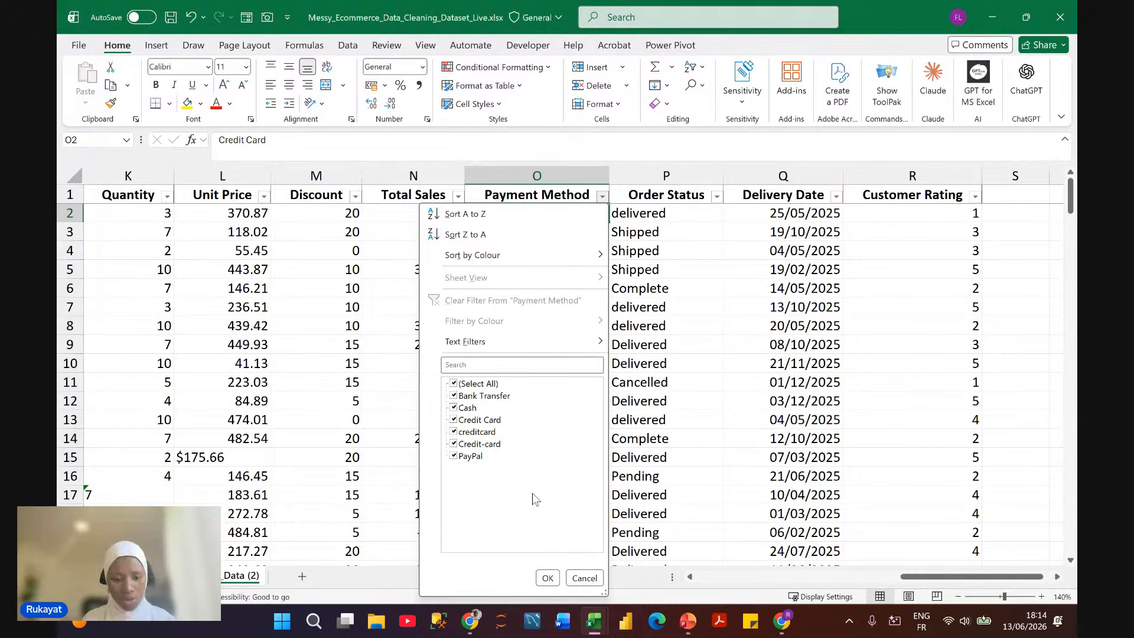
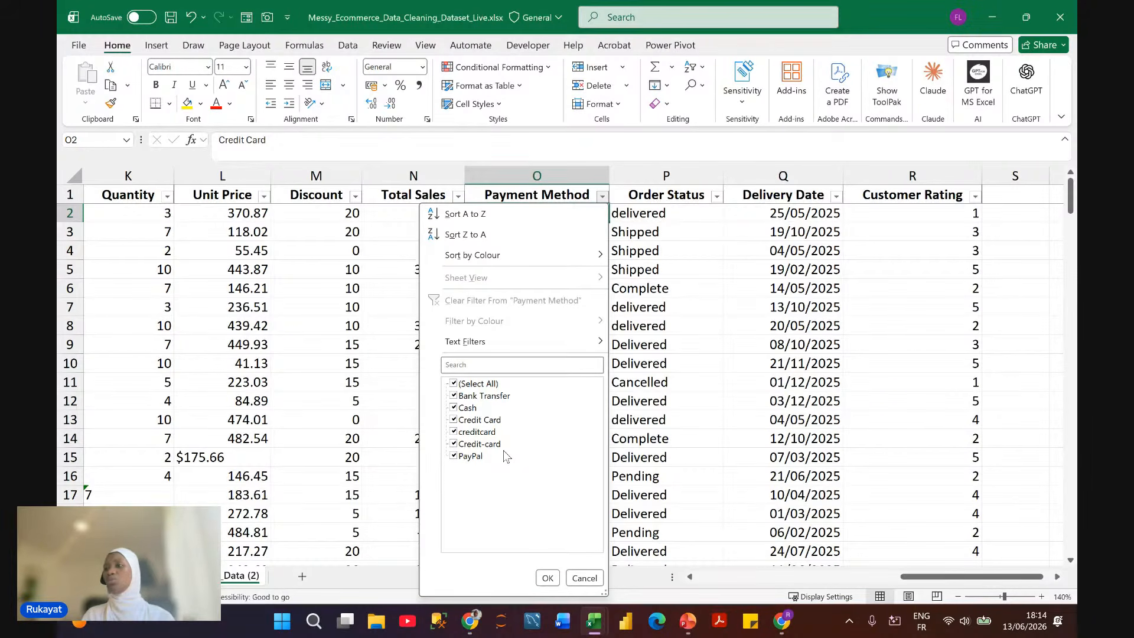
left_click(548, 578)
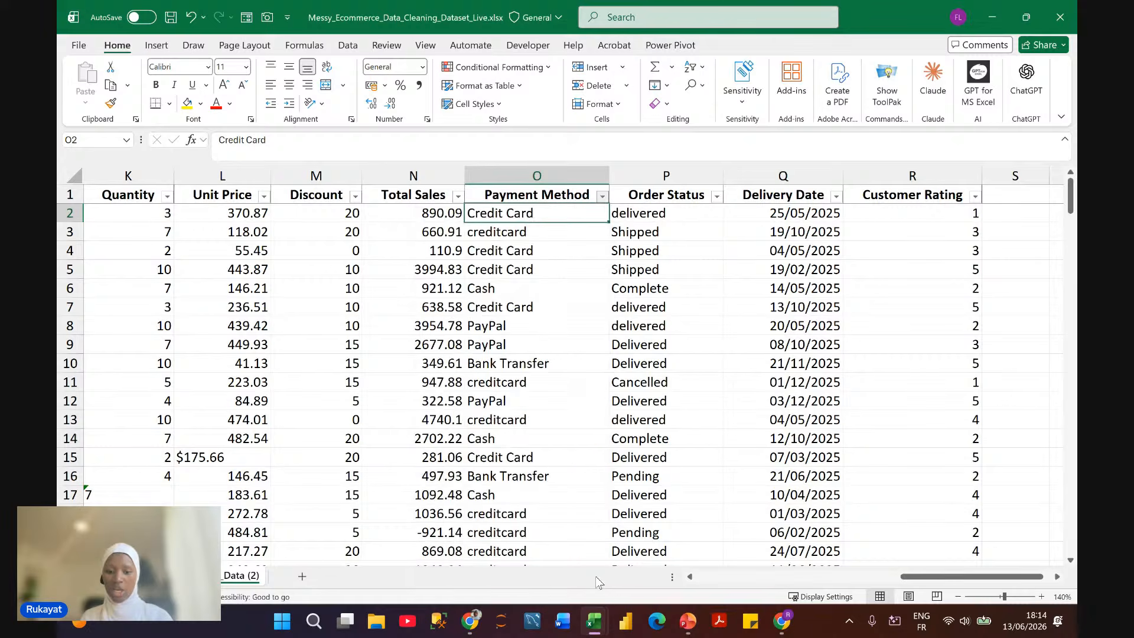
Step: Open Find and Replace for the whole Payment Method column and clear the previous search and replacement text
left_click(544, 176)
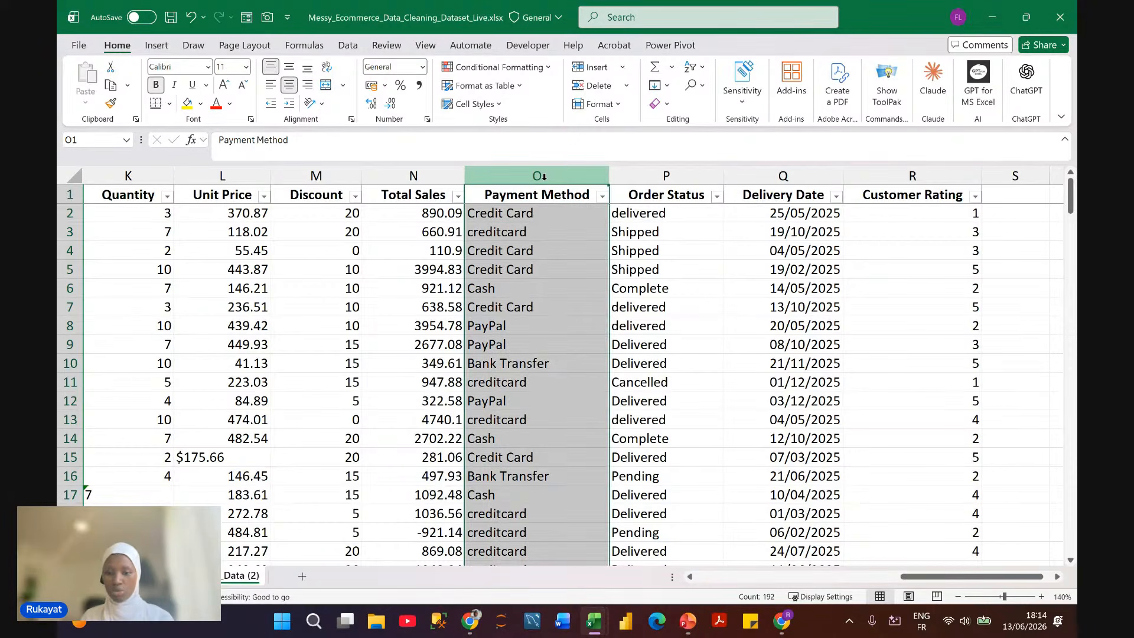
key("ctrl+h")
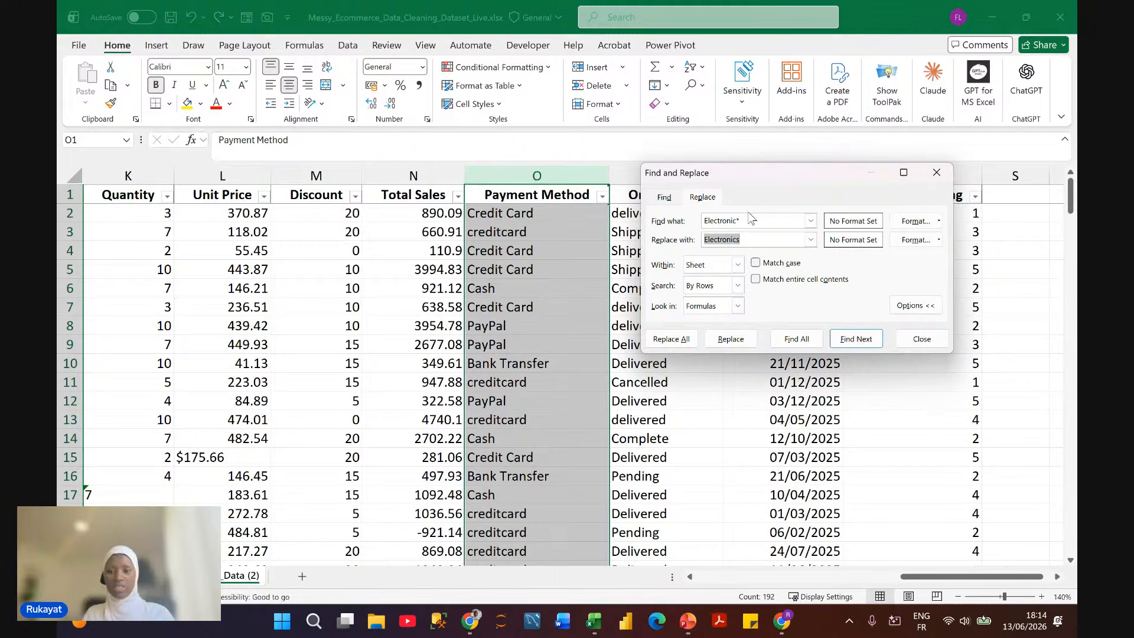
left_click_drag(745, 220, 702, 243)
key("BackSpace")
key("BackSpace")
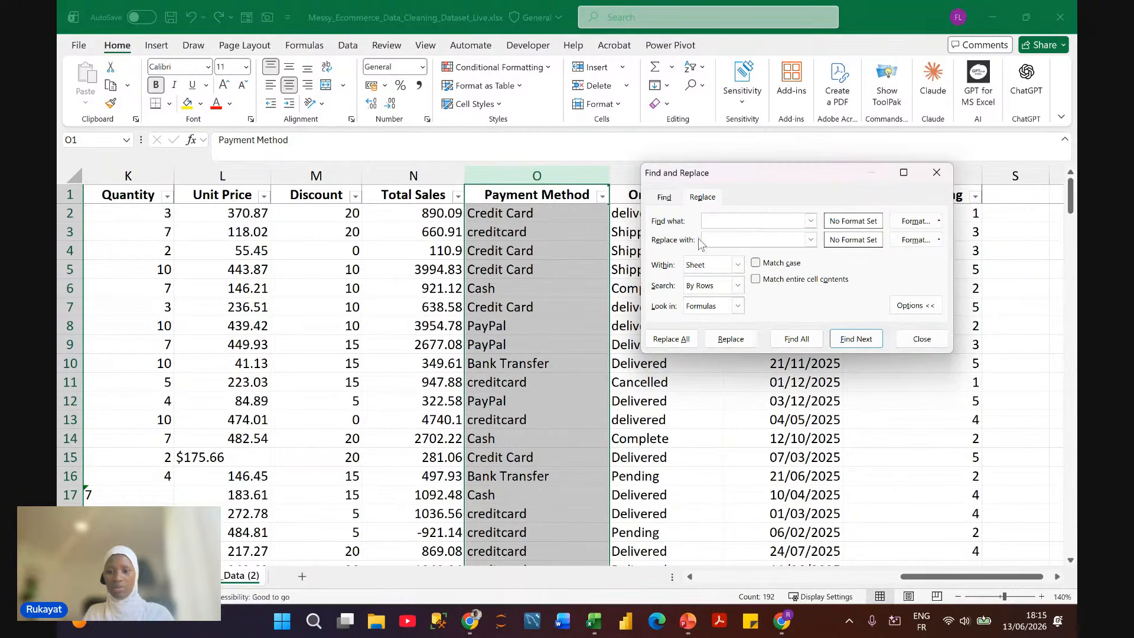
left_click(711, 220)
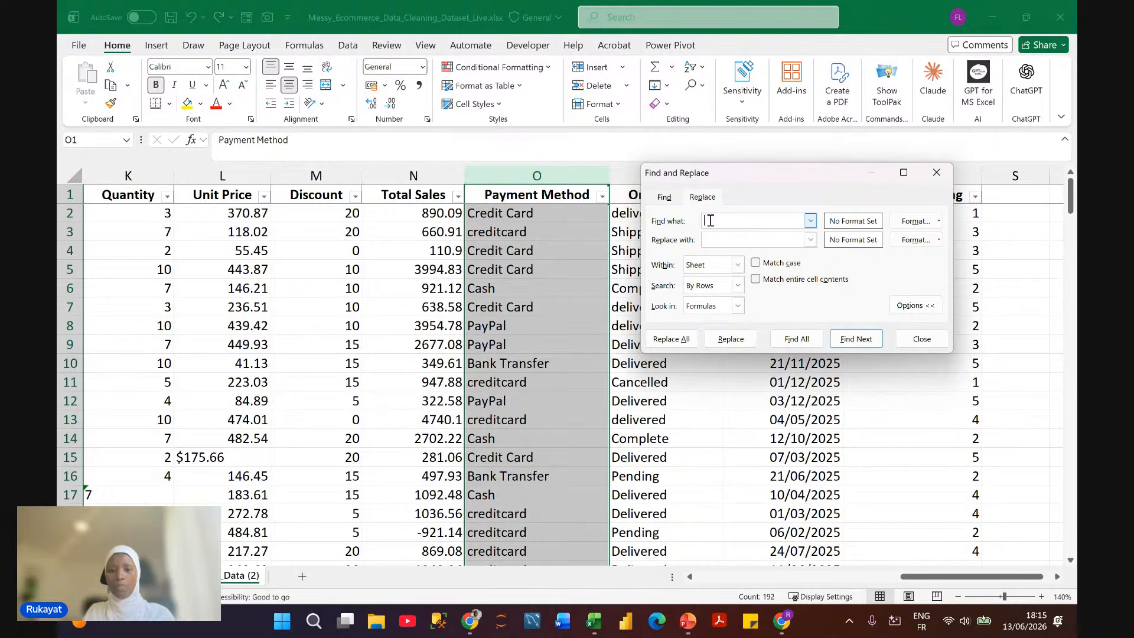
type("c")
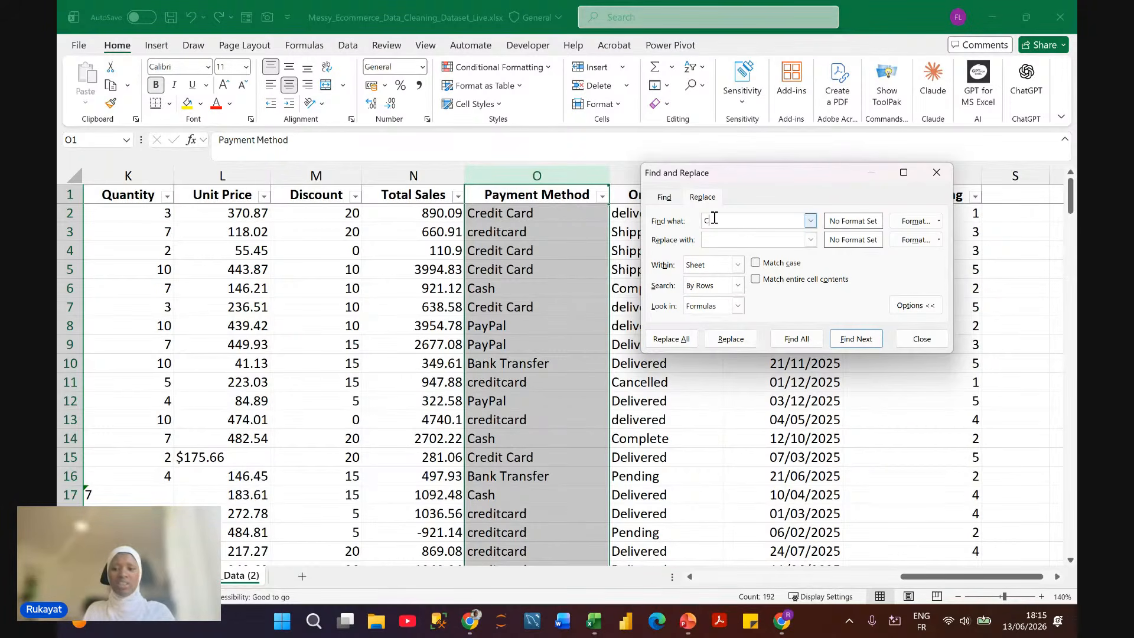
key("BackSpace")
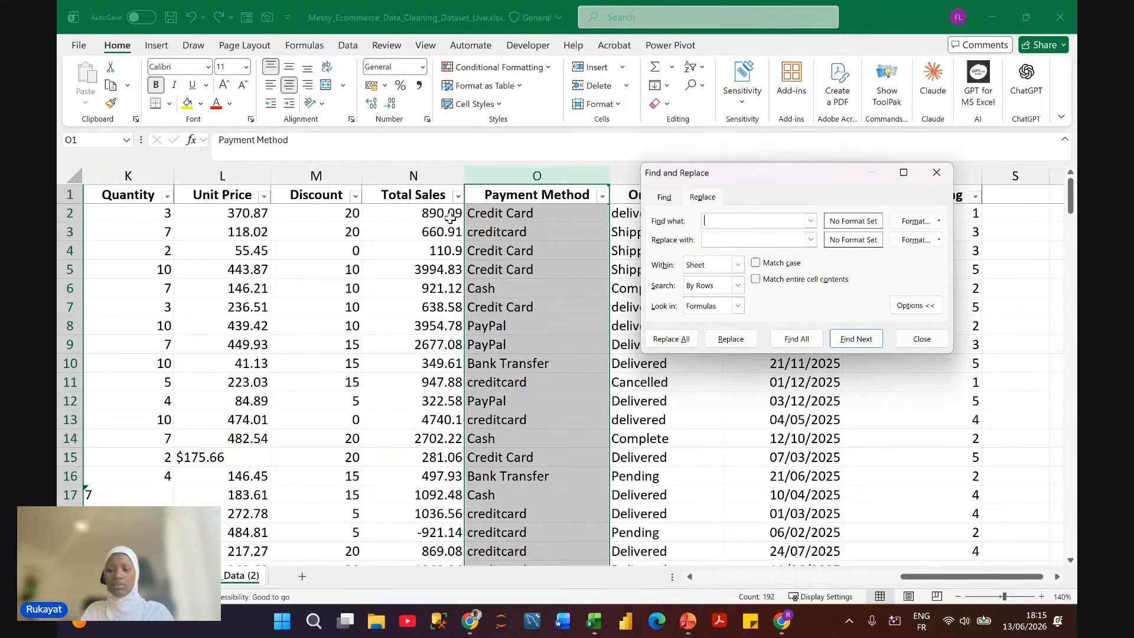
Step: Replace every entry matching "Credit*" in the Payment Method column with "Credit Card" and close Find and Replace
scroll(493, 234, "right", 1)
scroll(493, 234, "down", 1)
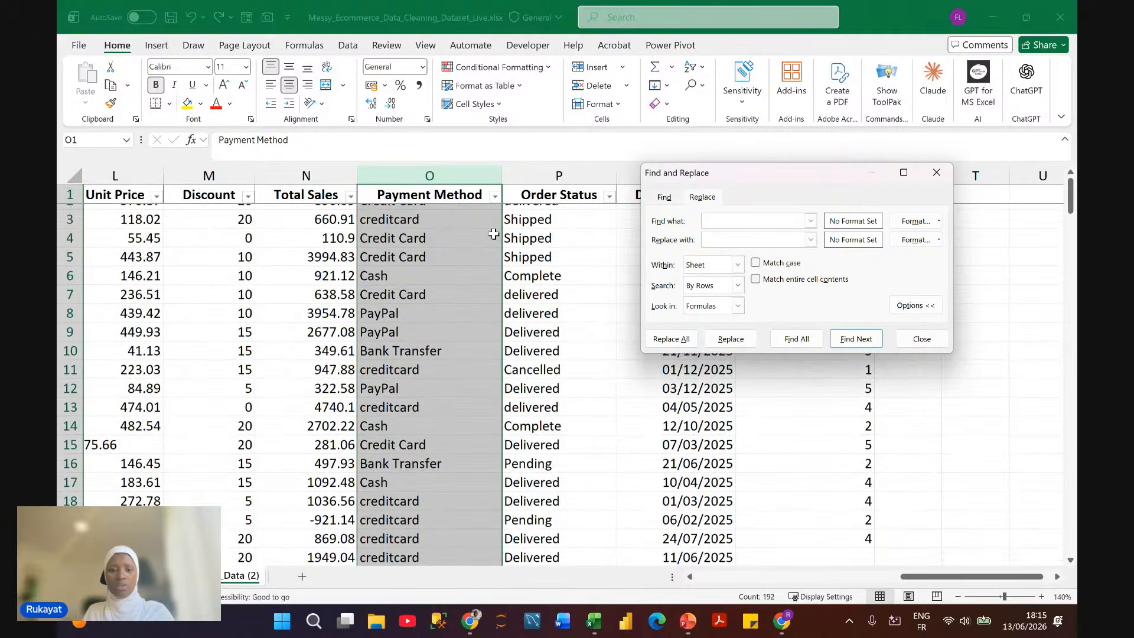
left_click(494, 195)
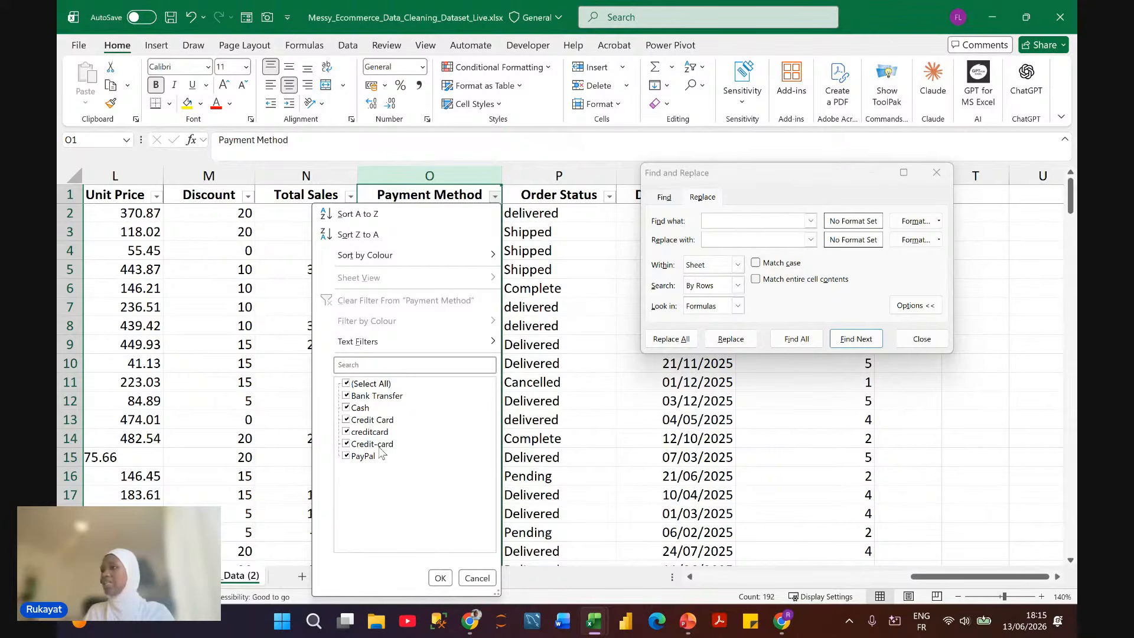
left_click(478, 578)
left_click(720, 221)
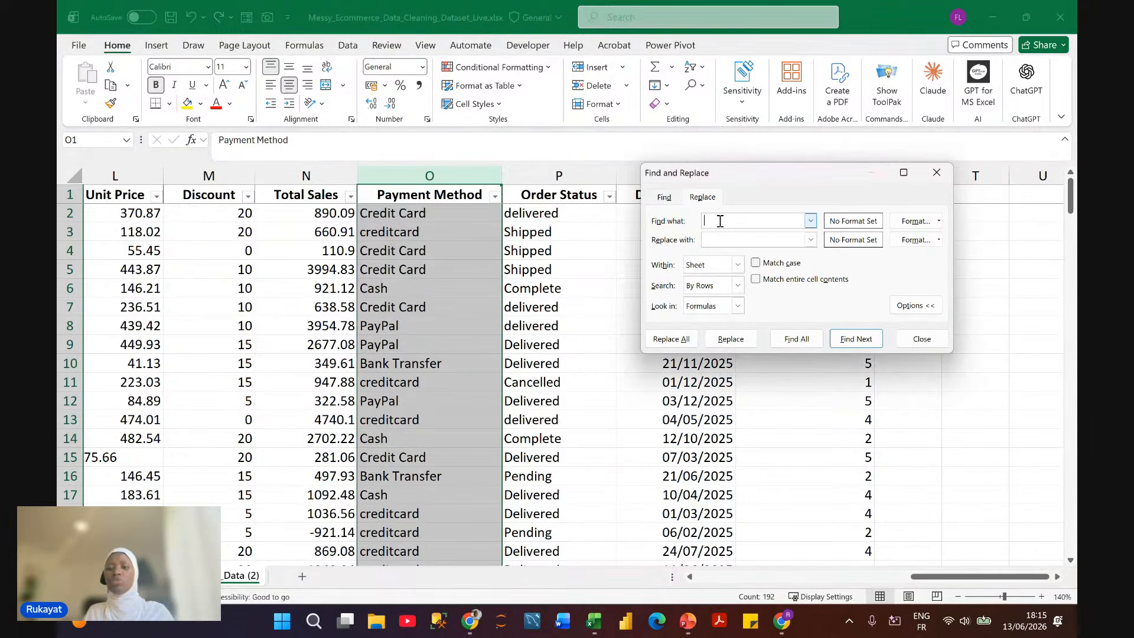
type("Credi")
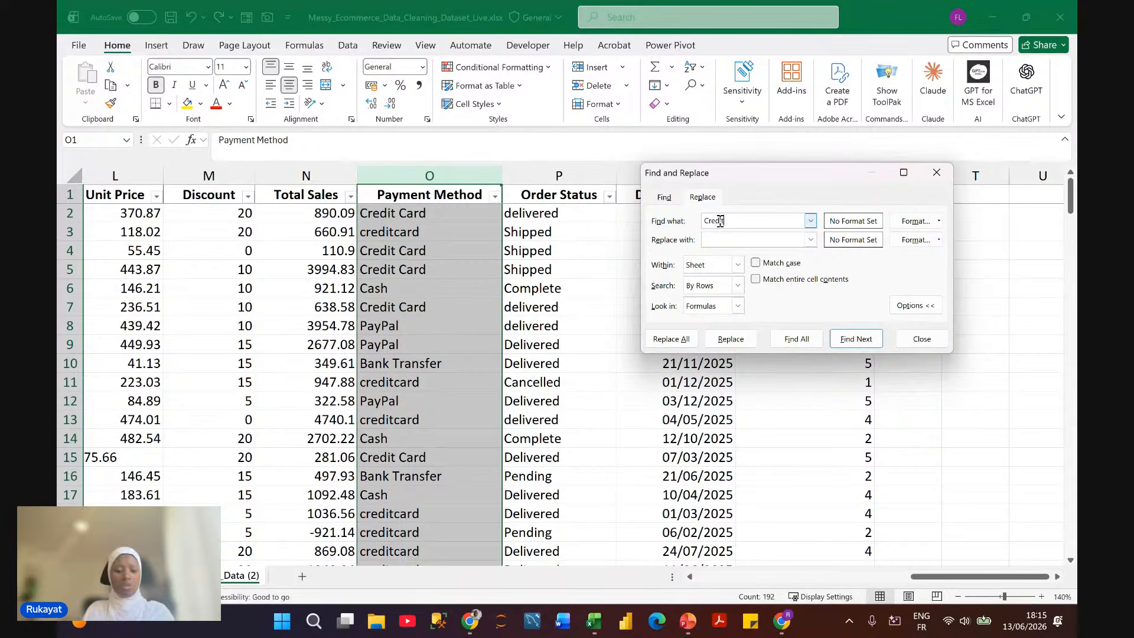
type("t*")
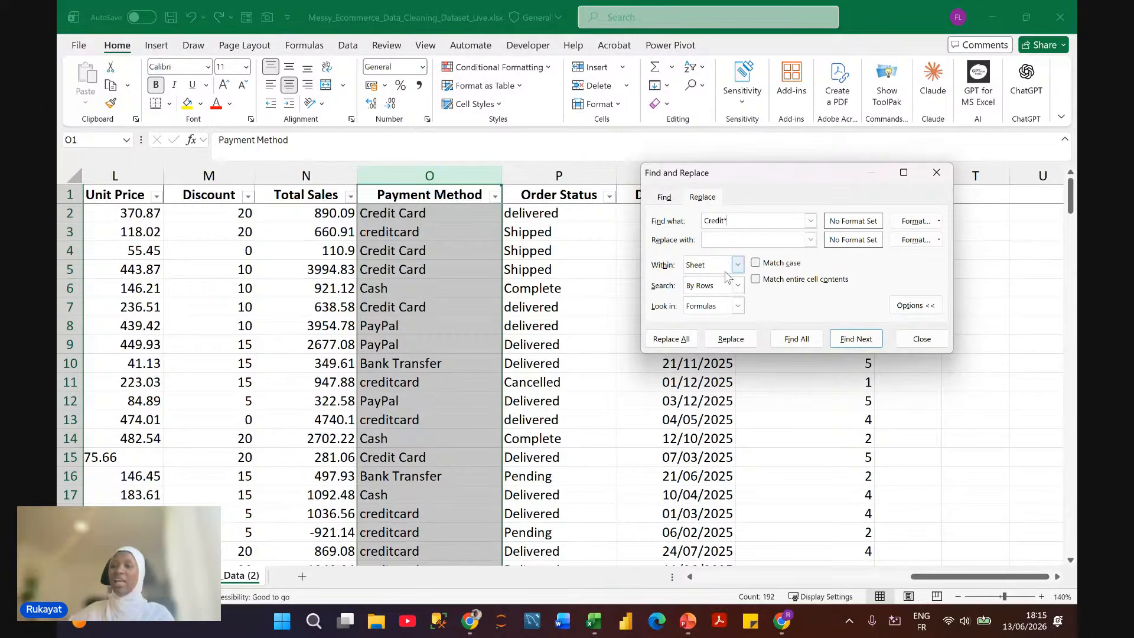
left_click(721, 238)
type("C")
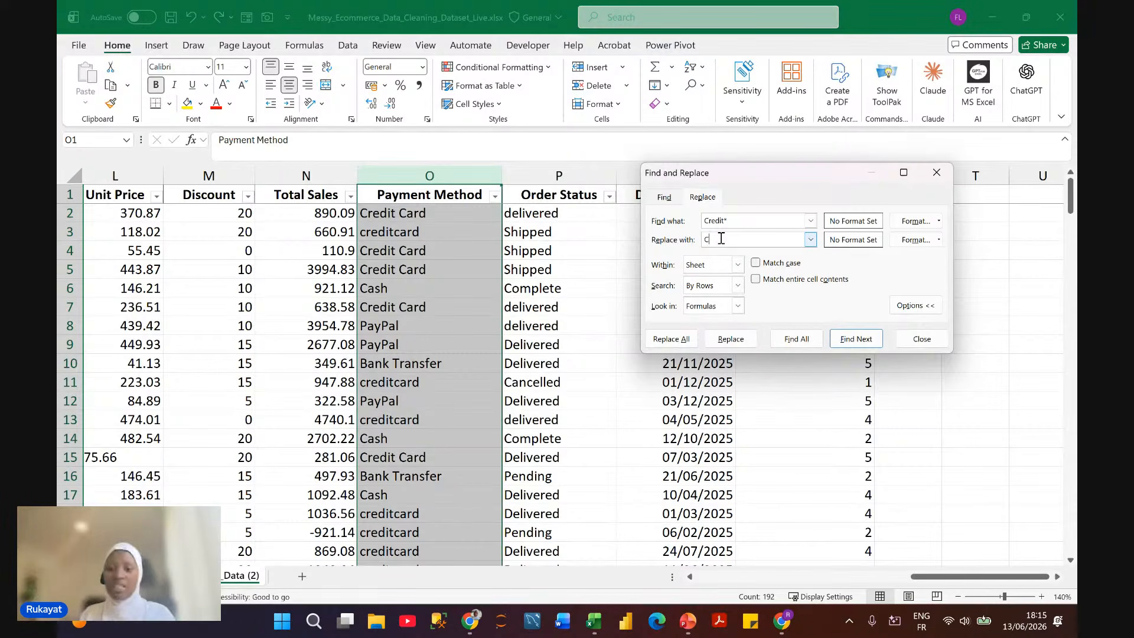
type("redit")
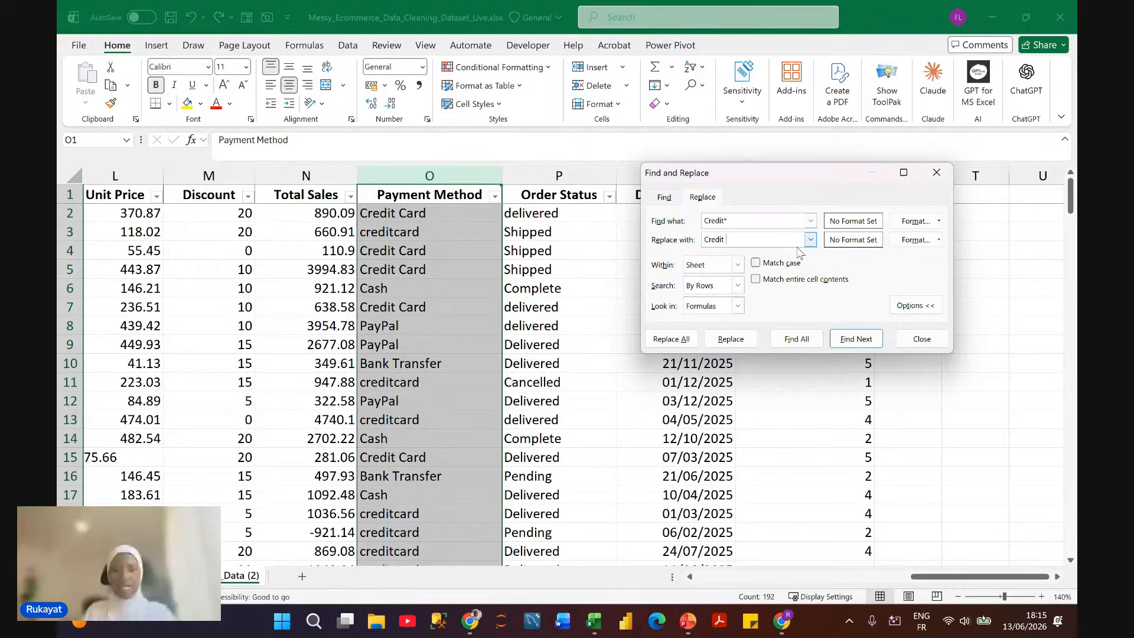
type(" Card")
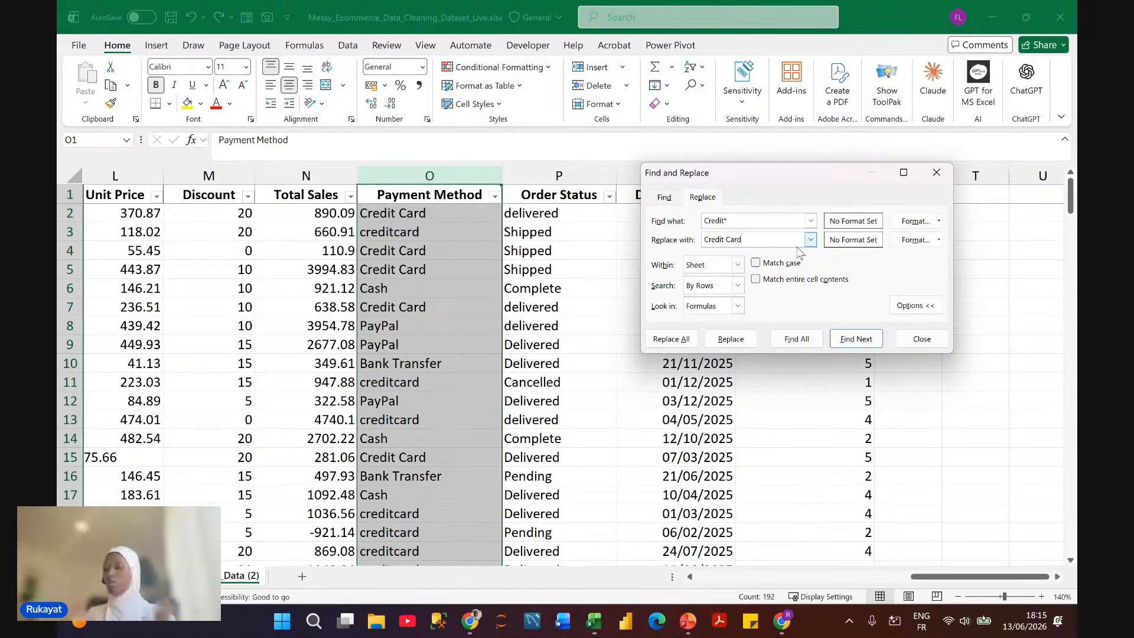
left_click(692, 341)
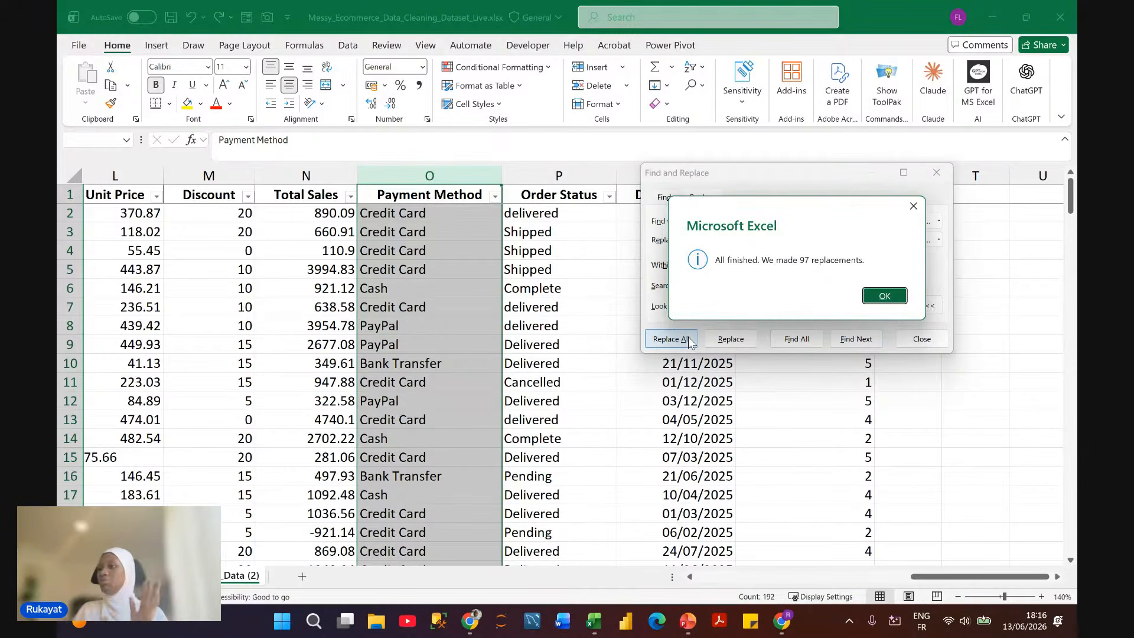
left_click(886, 298)
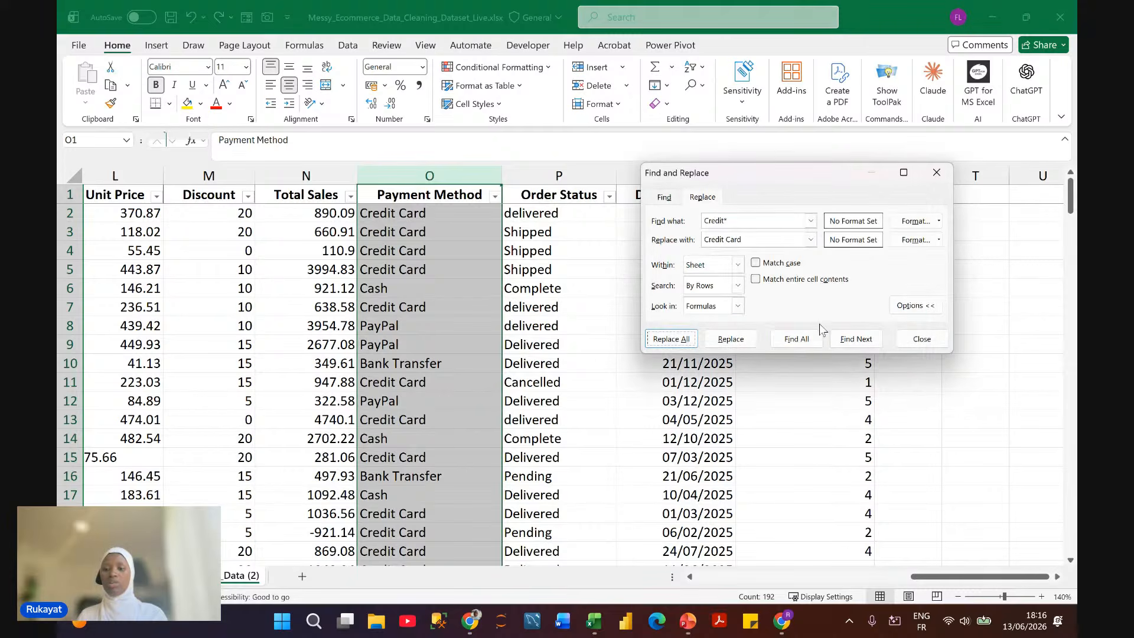
left_click(918, 338)
Step: Review the Payment Method column down to about row 90 to check that the credit card entries are spelled consistently
scroll(504, 310, "down", 10)
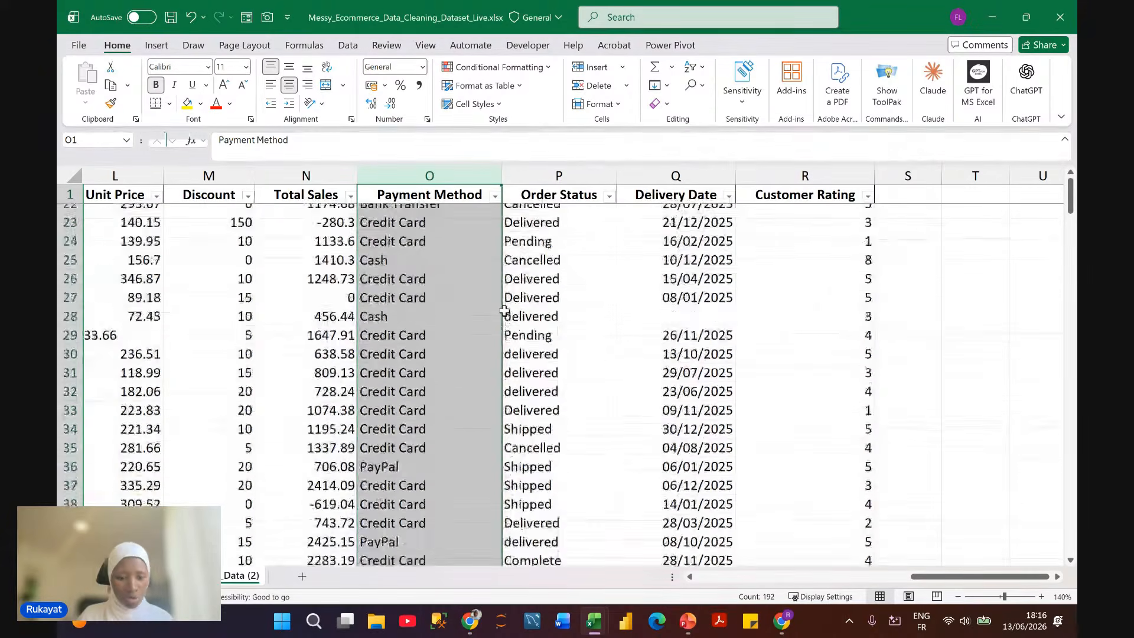
scroll(504, 310, "down", 5)
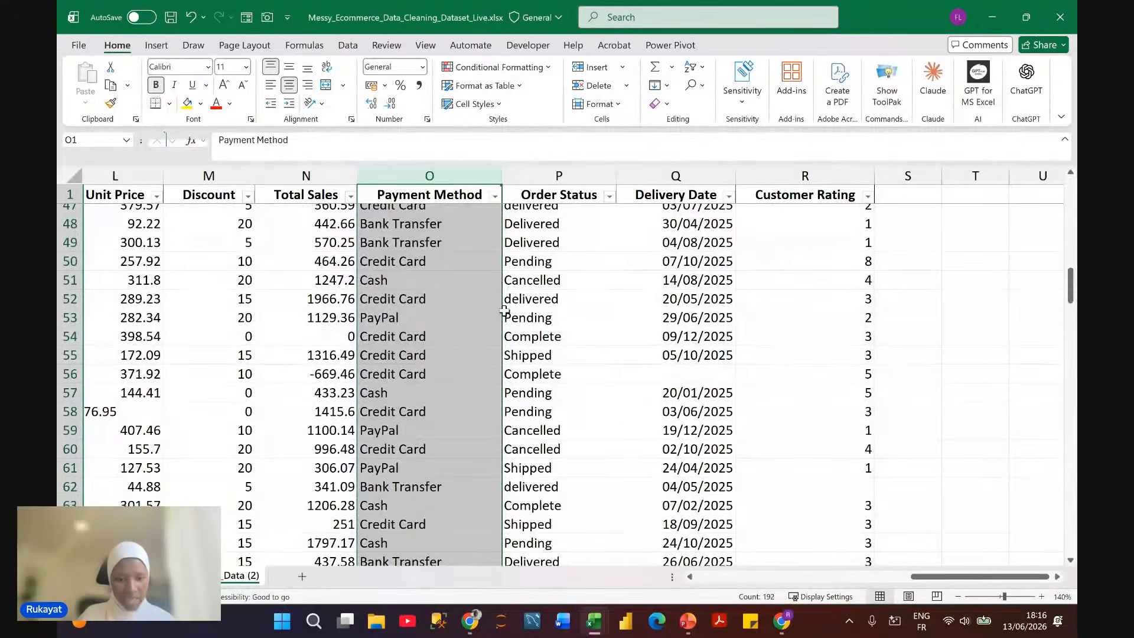
scroll(503, 311, "down", 5)
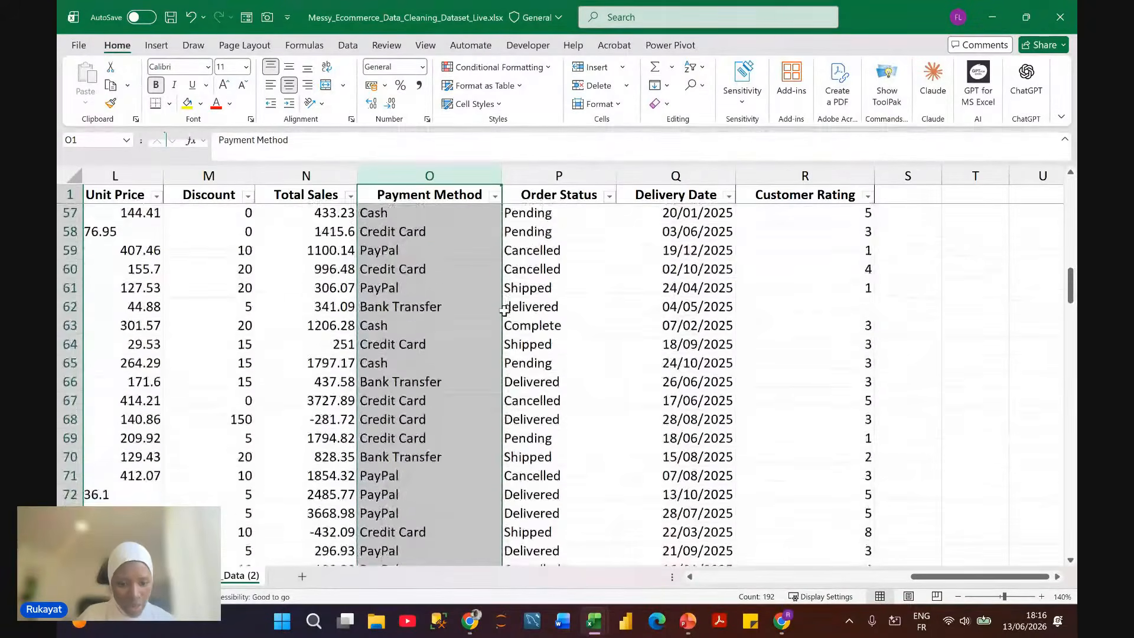
scroll(504, 310, "down", 1)
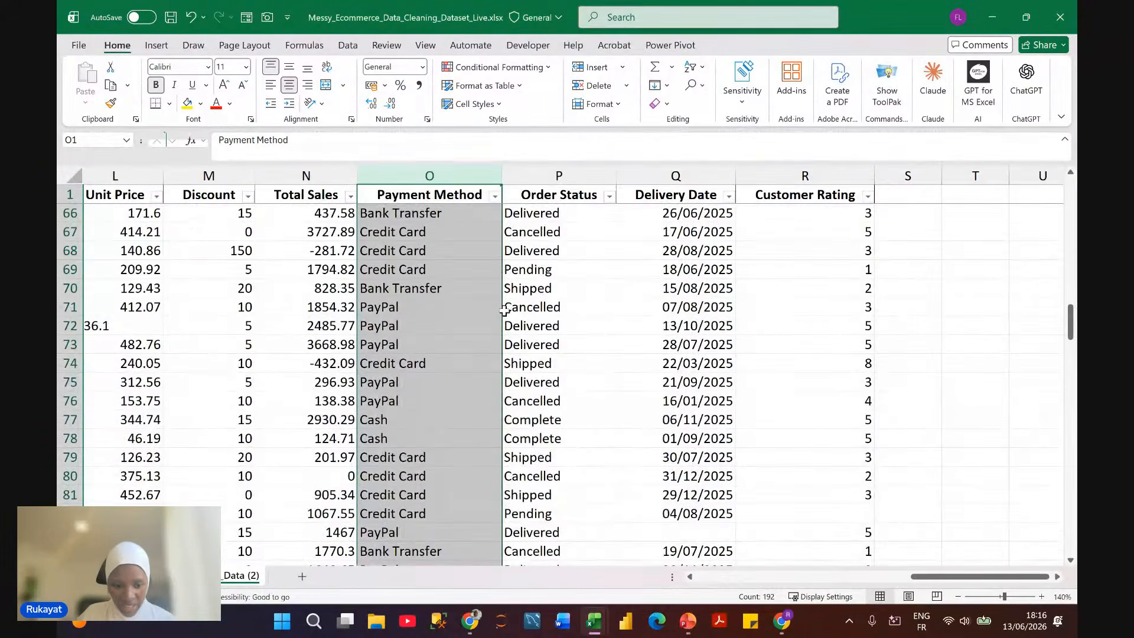
scroll(504, 311, "down", 2)
scroll(464, 374, "down", 2)
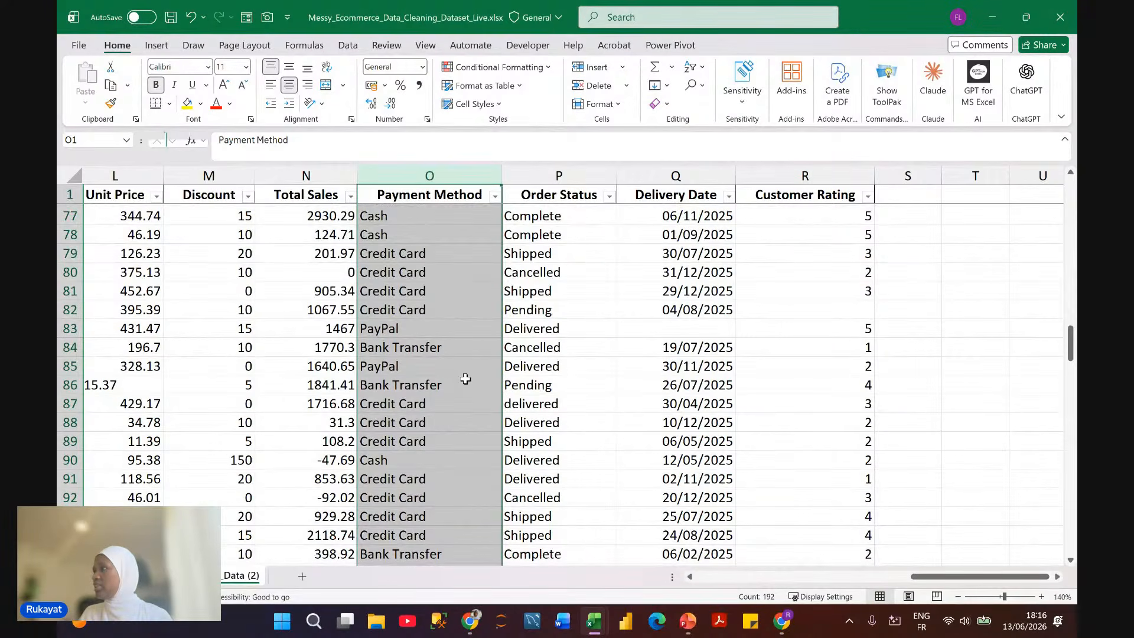
scroll(465, 379, "up", 20)
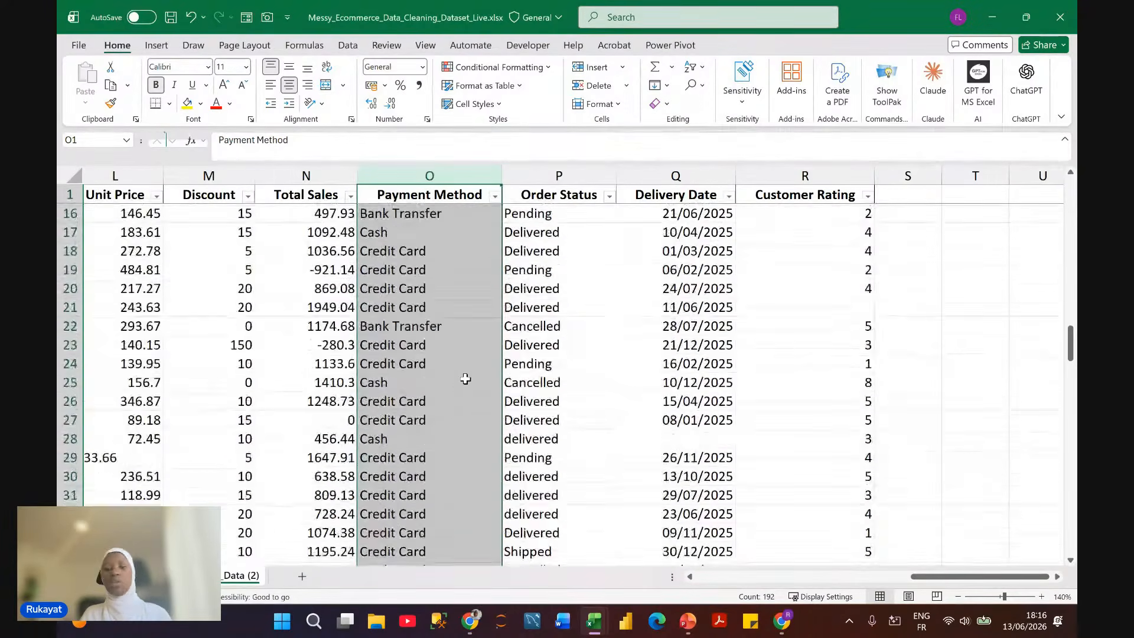
scroll(465, 379, "up", 5)
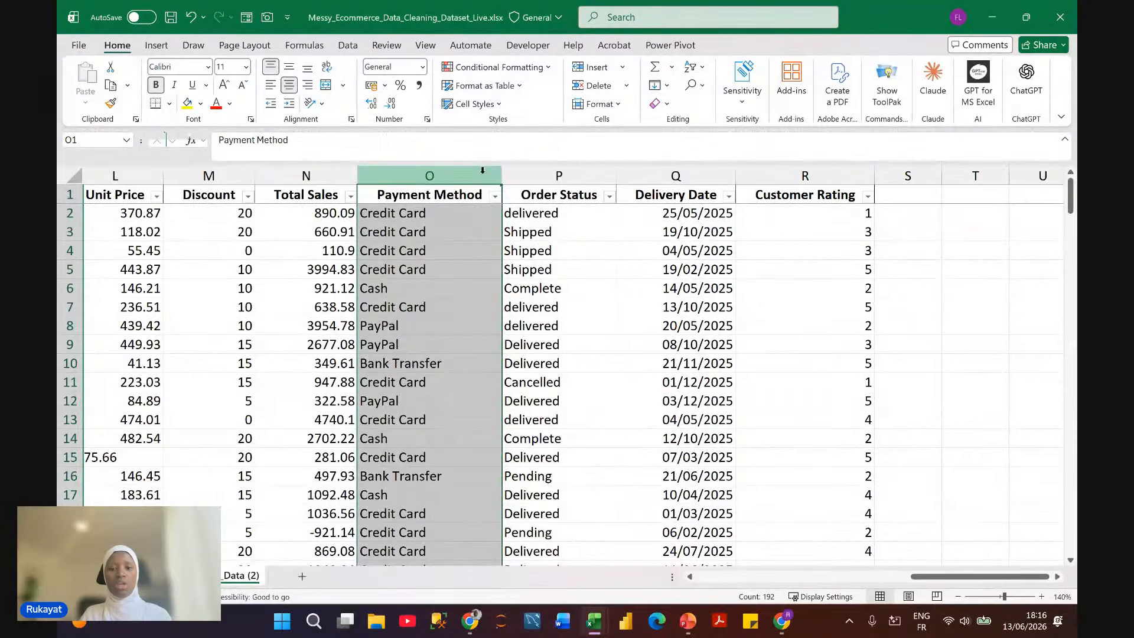
Step: Examine the Order Status column's distinct values and compare the capitalization of its delivered entries in P2 and P9
left_click(561, 173)
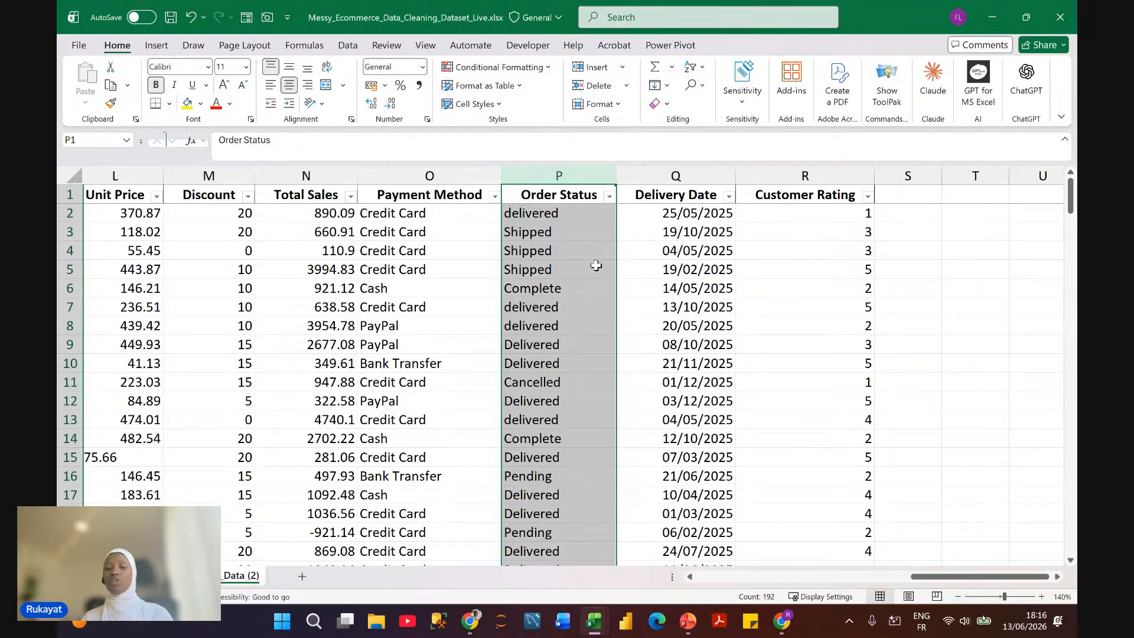
left_click(609, 196)
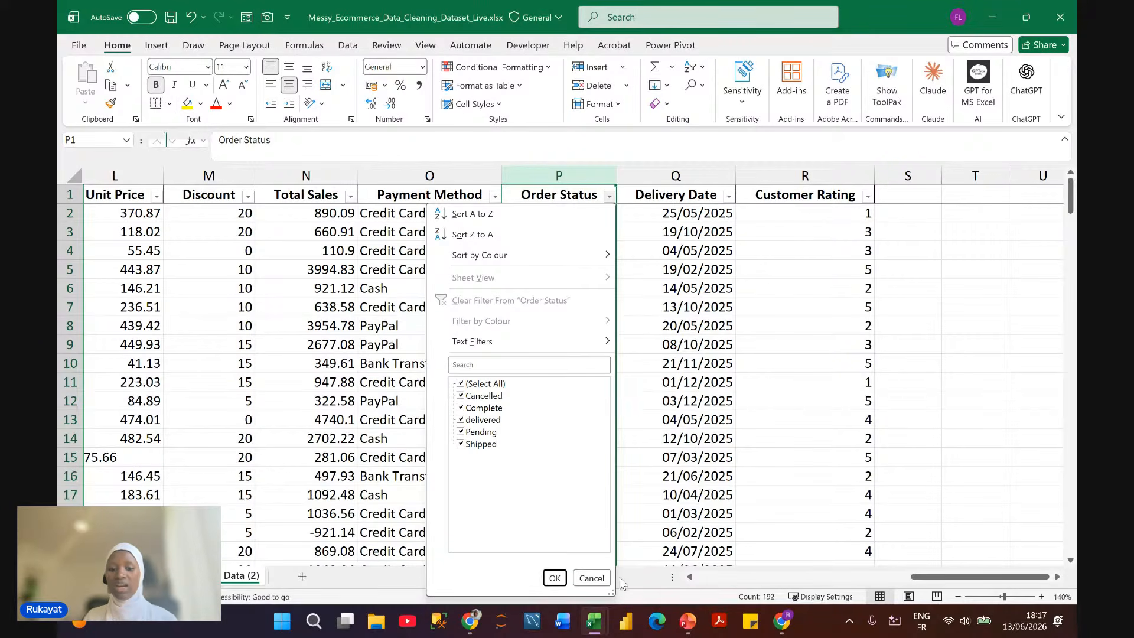
left_click(591, 578)
left_click(585, 324)
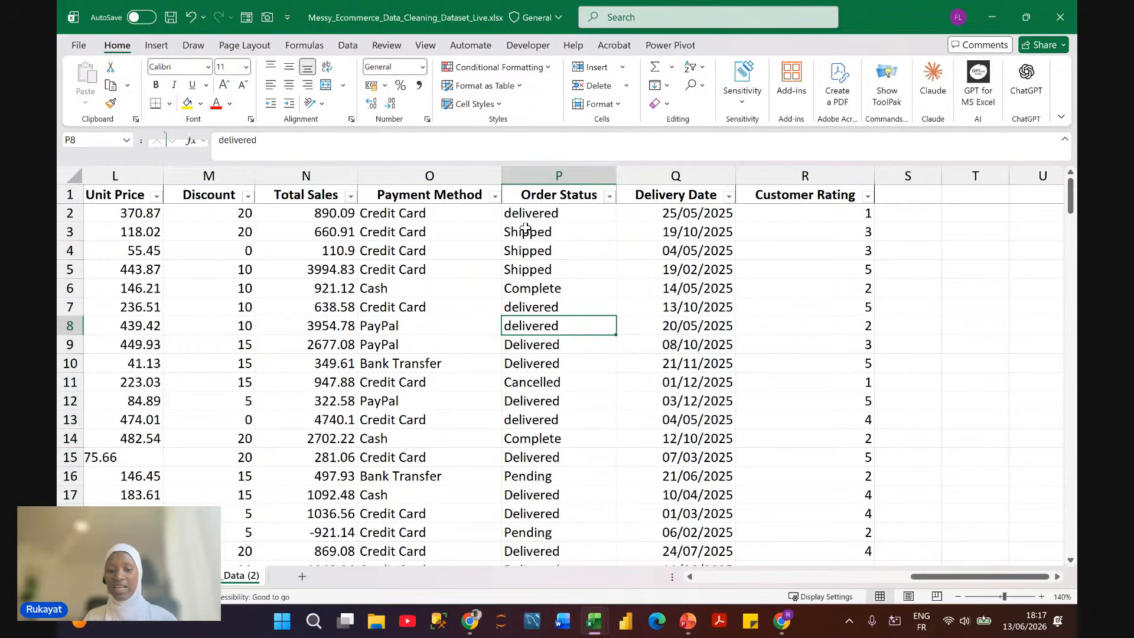
left_click(508, 216)
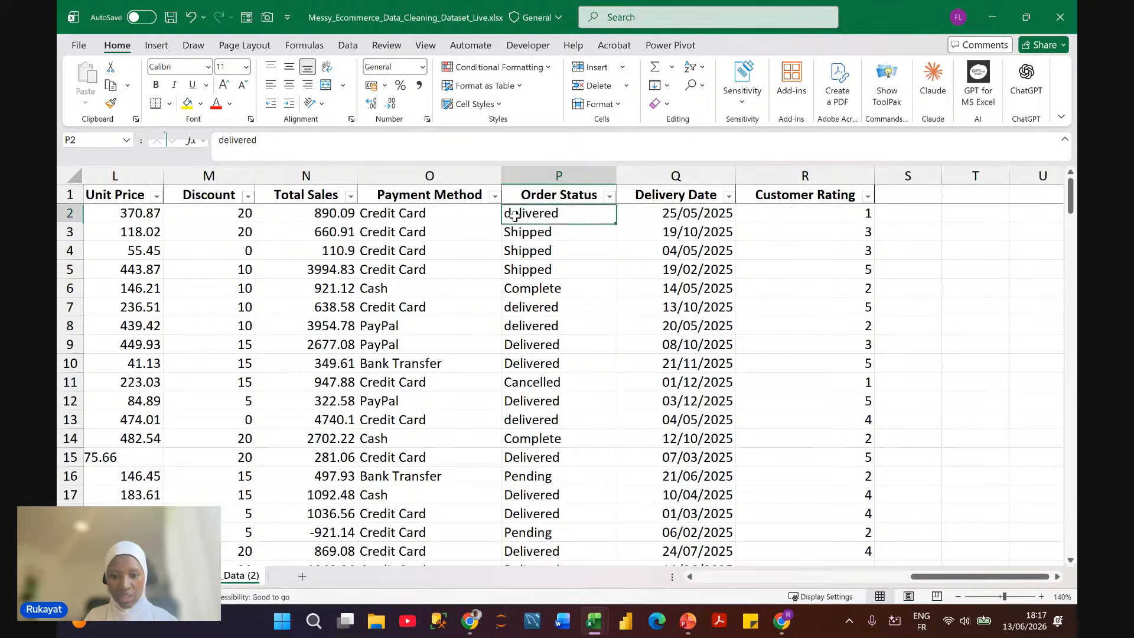
left_click(509, 346)
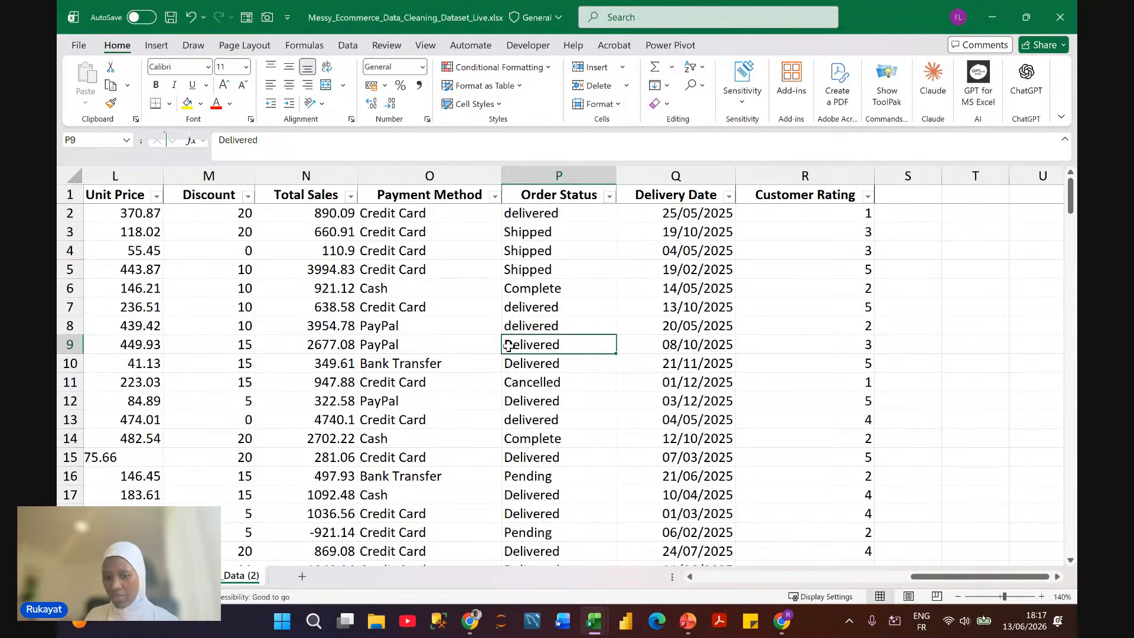
Step: Insert a blank column before Delivery Date and flash-fill it with capitalized order statuses, using "Delivered" in Q2 and "Shipped" in Q3 as examples
left_click(668, 175)
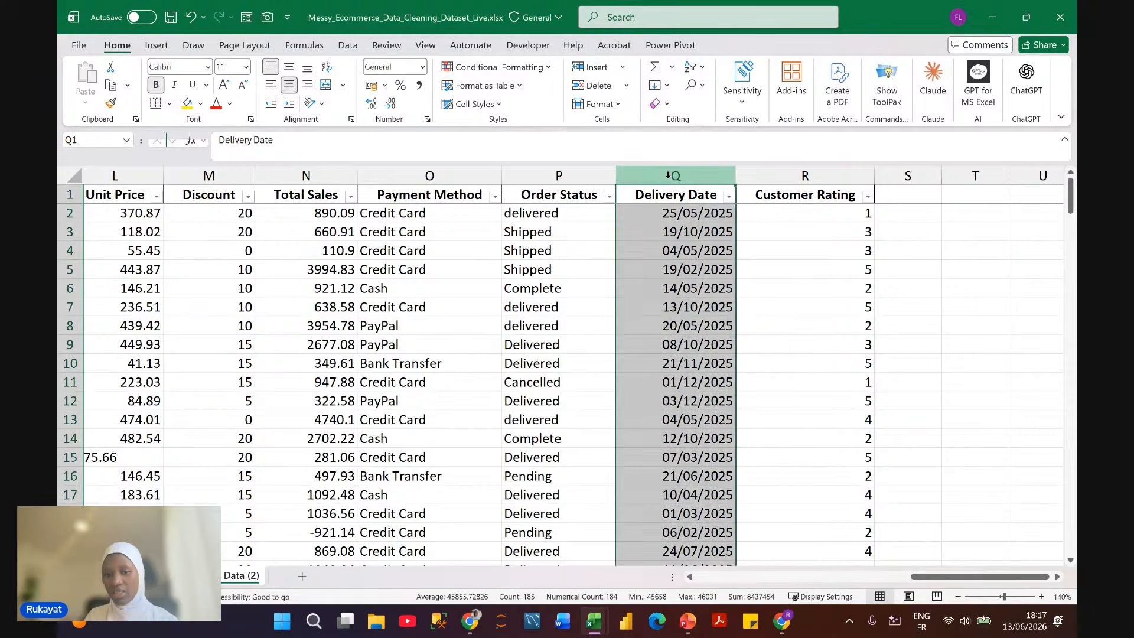
key("ctrl+plus")
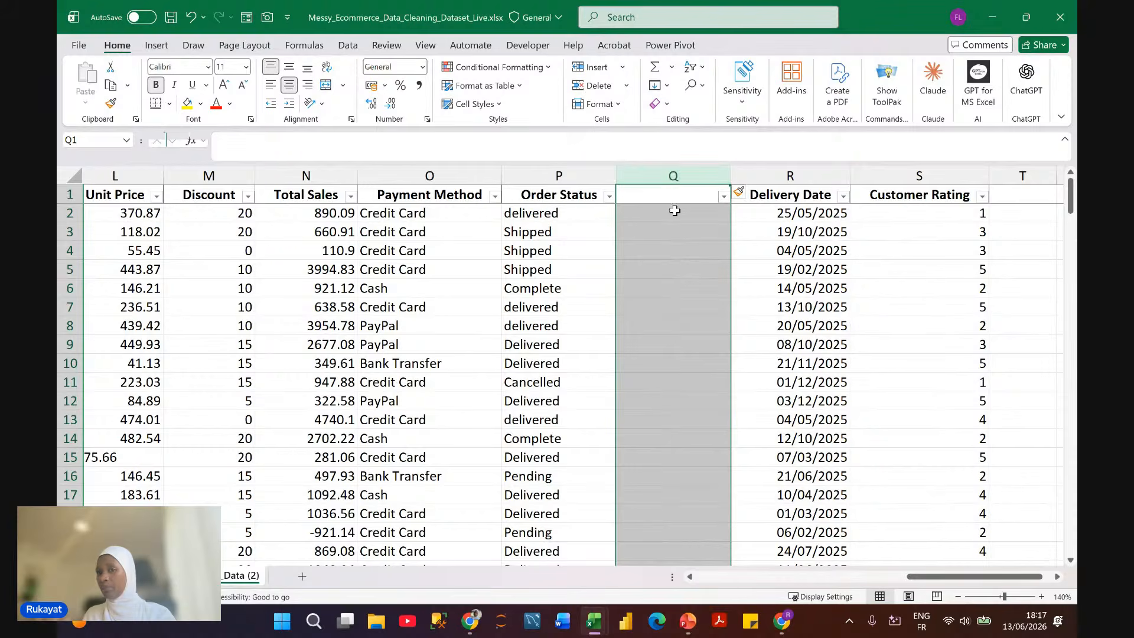
left_click(661, 217)
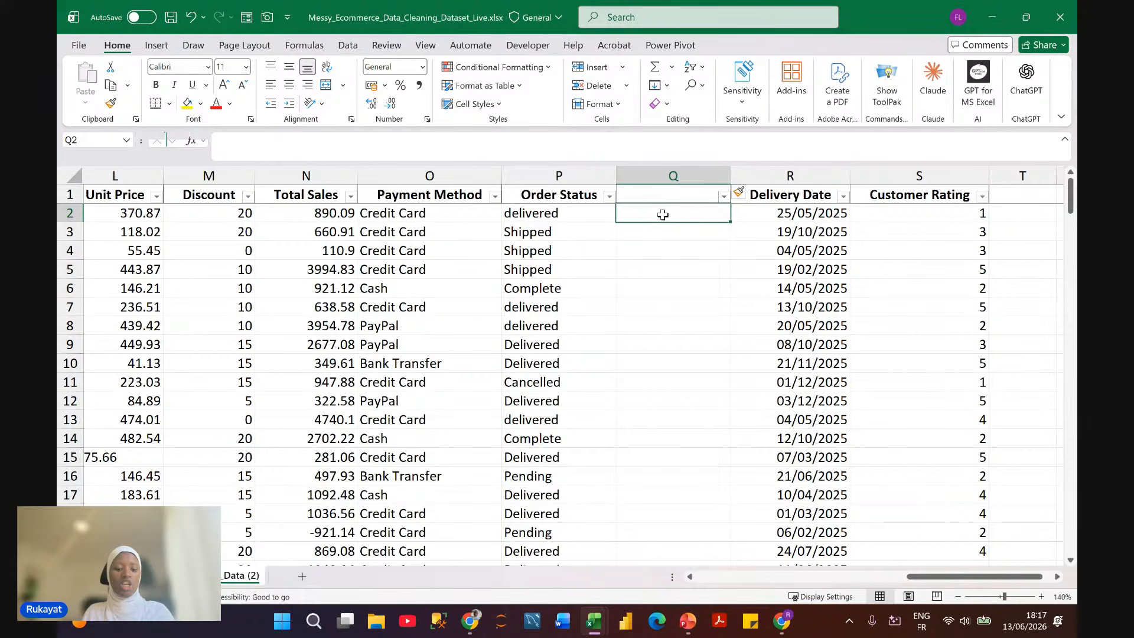
type("Deli")
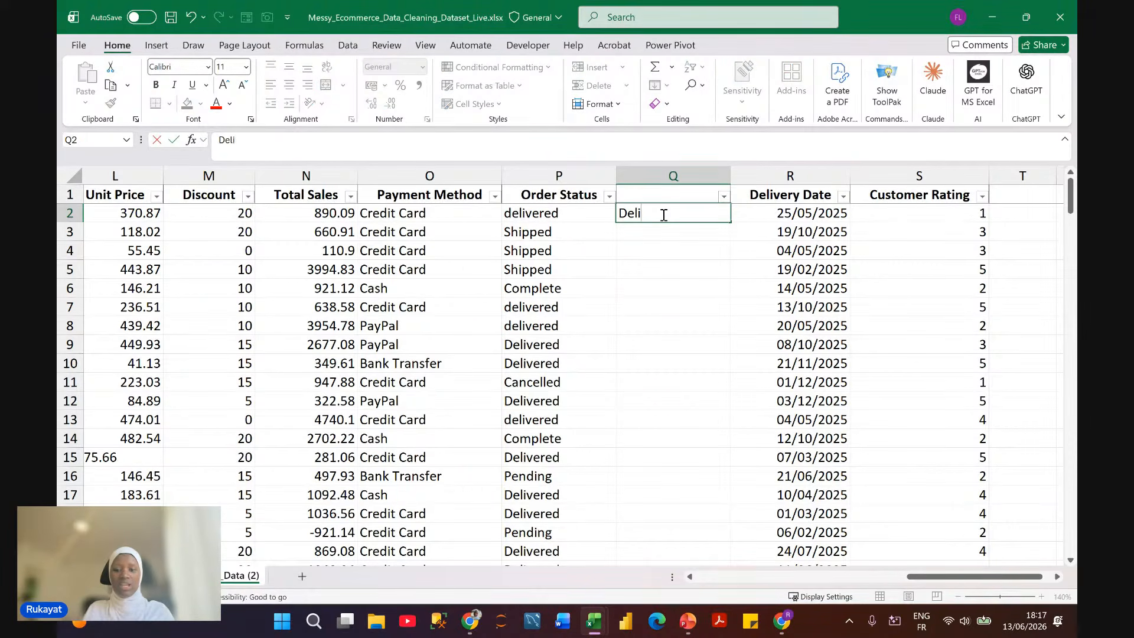
type("vered")
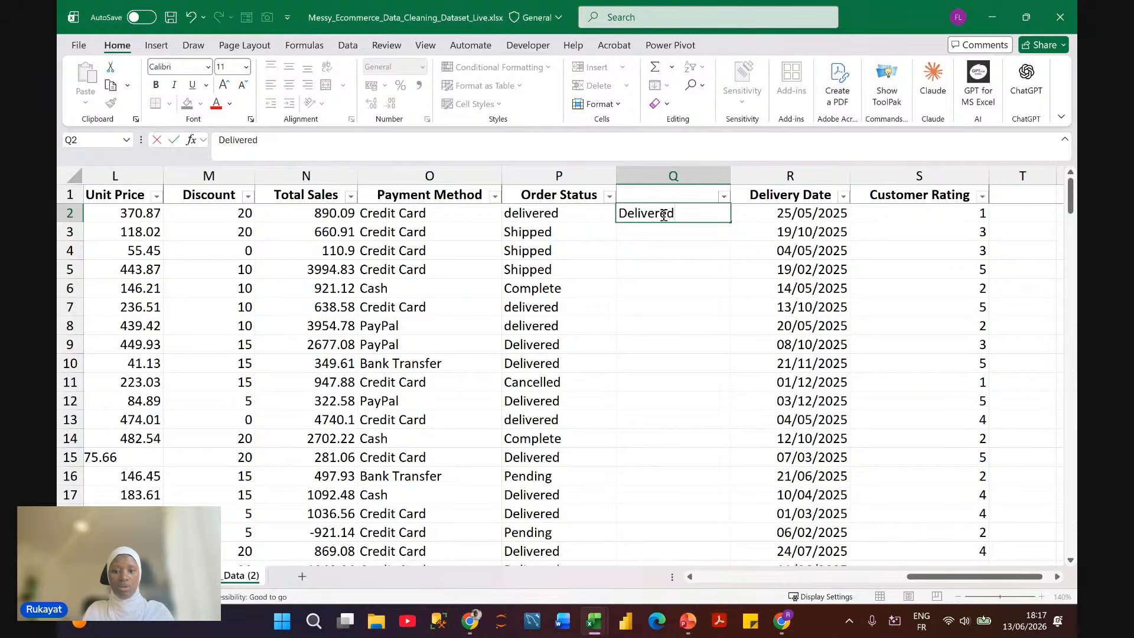
key("Return")
type("Shipped")
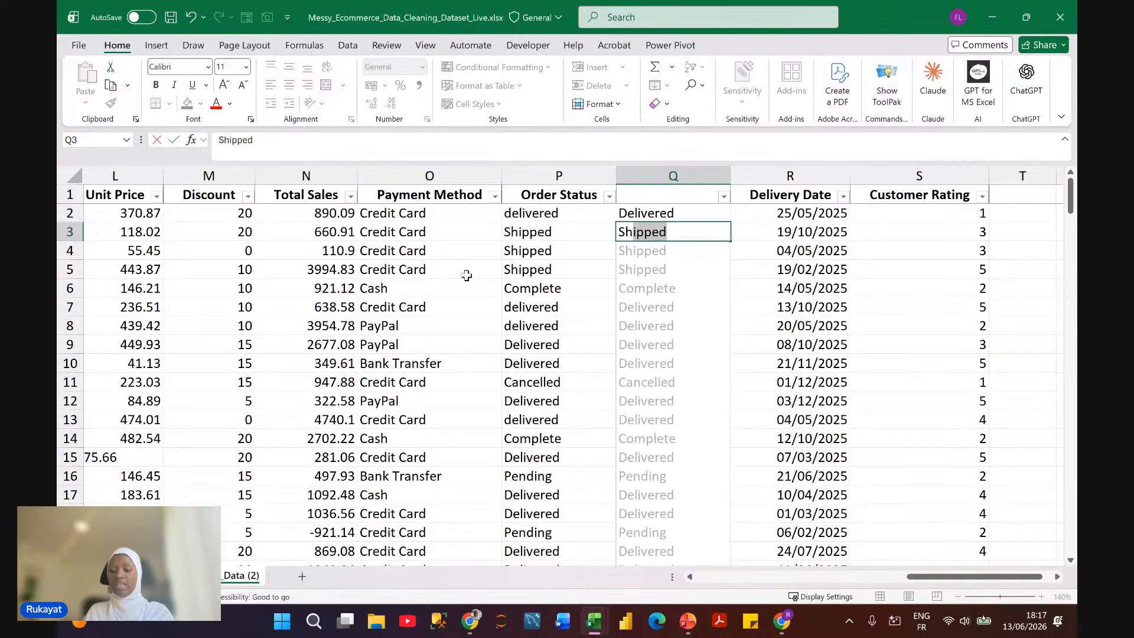
key("Return")
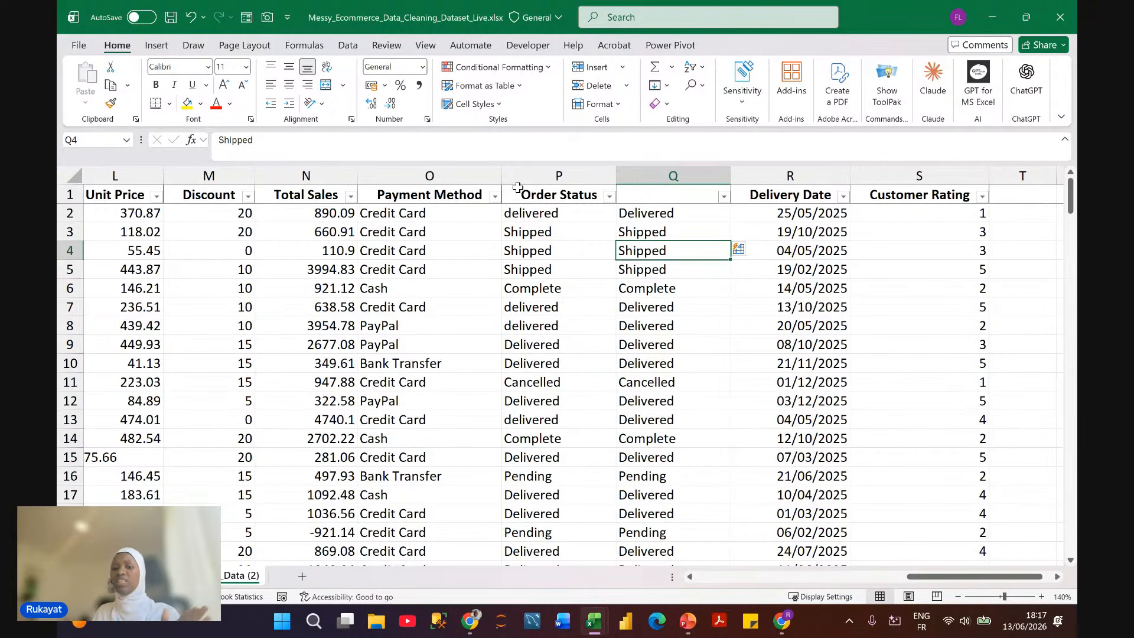
left_click(724, 196)
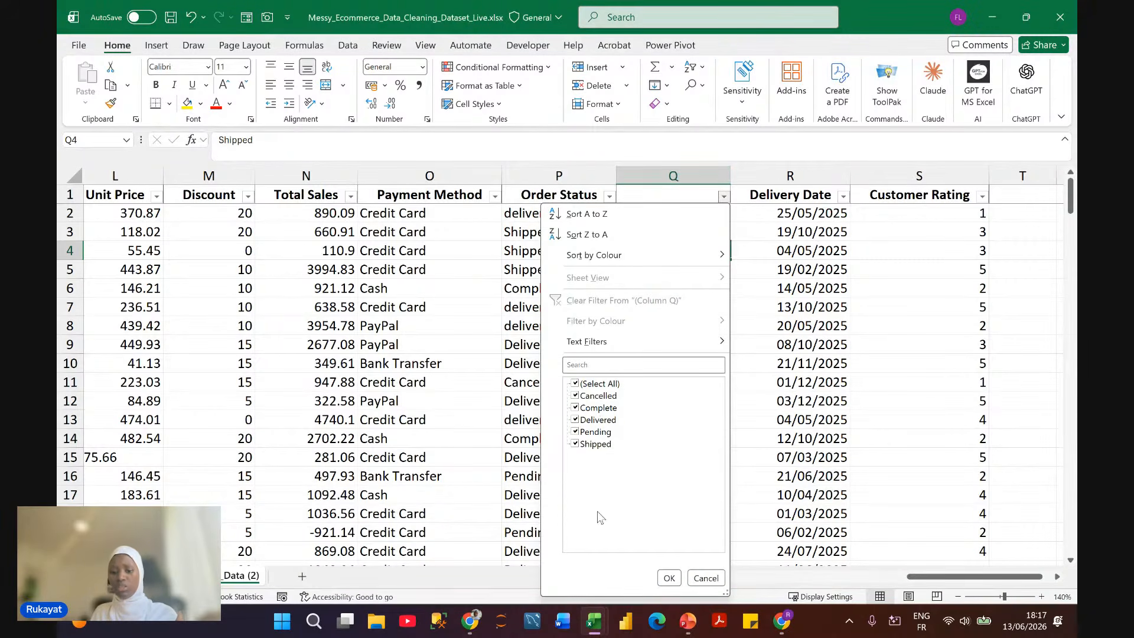
left_click(716, 578)
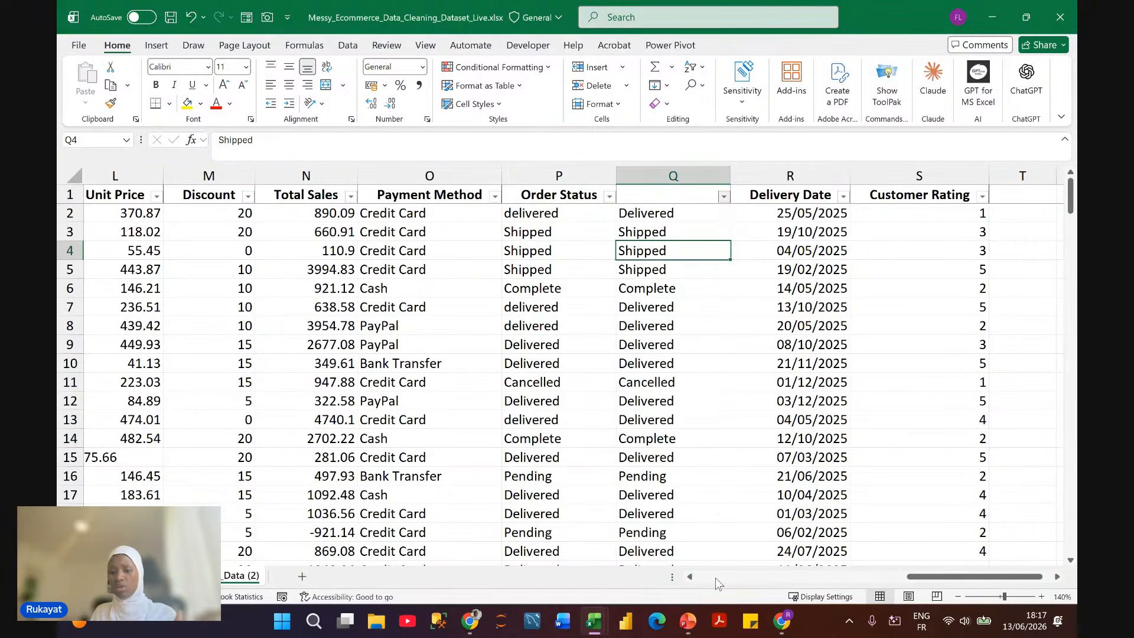
Step: Copy the Order Status header onto the flash-filled column and delete the original Order Status column
left_click(567, 195)
key("ctrl+c")
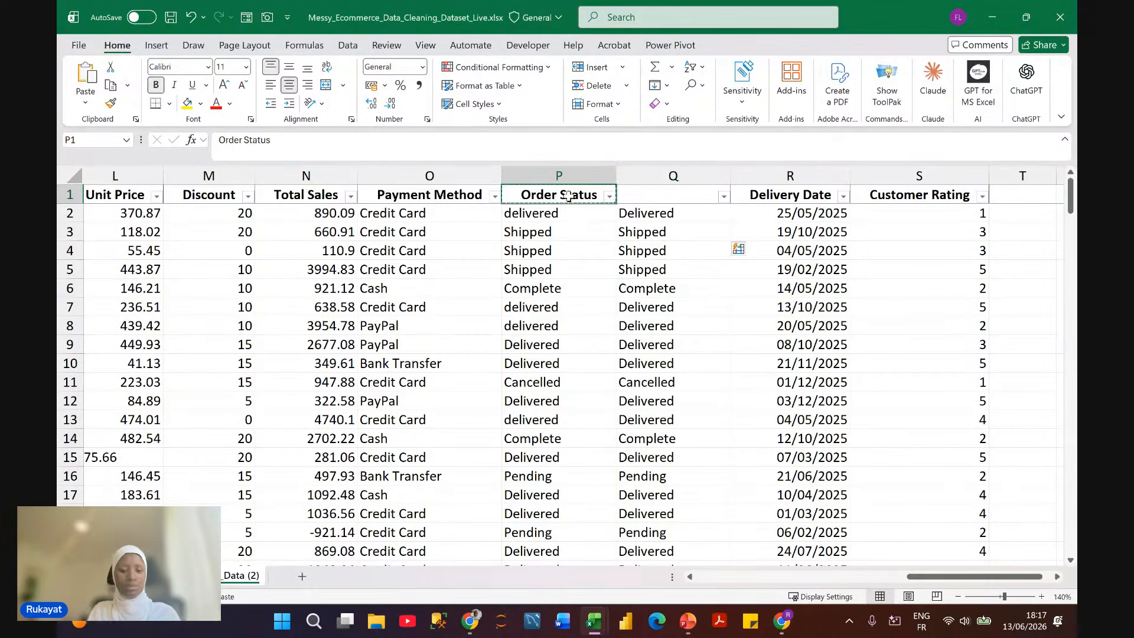
left_click(688, 196)
key("ctrl+v")
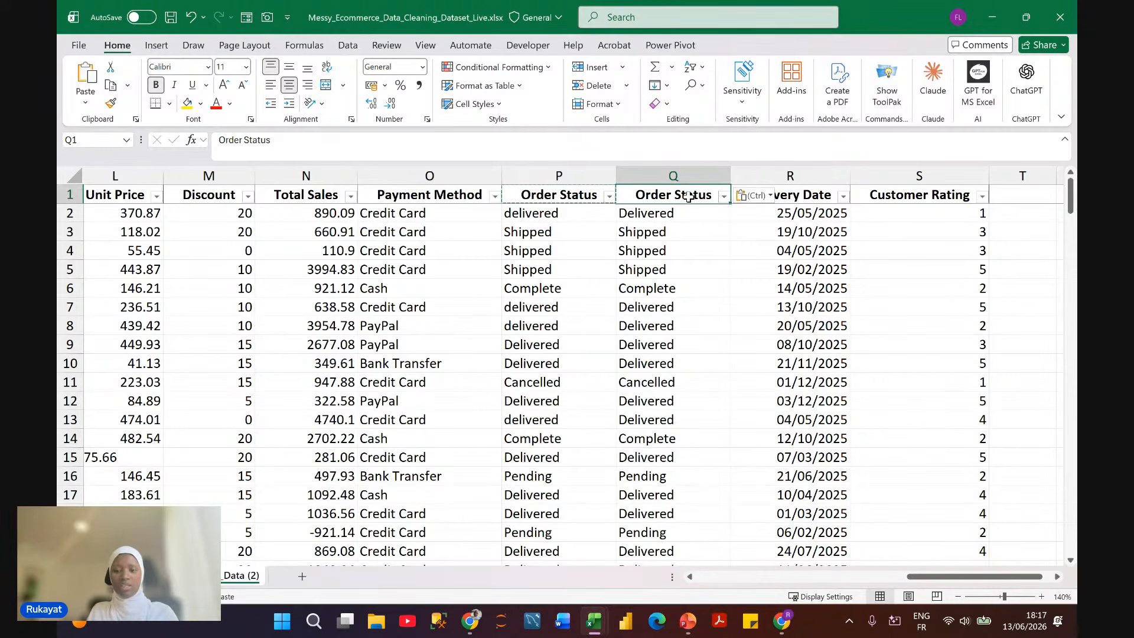
left_click(585, 169)
right_click(585, 169)
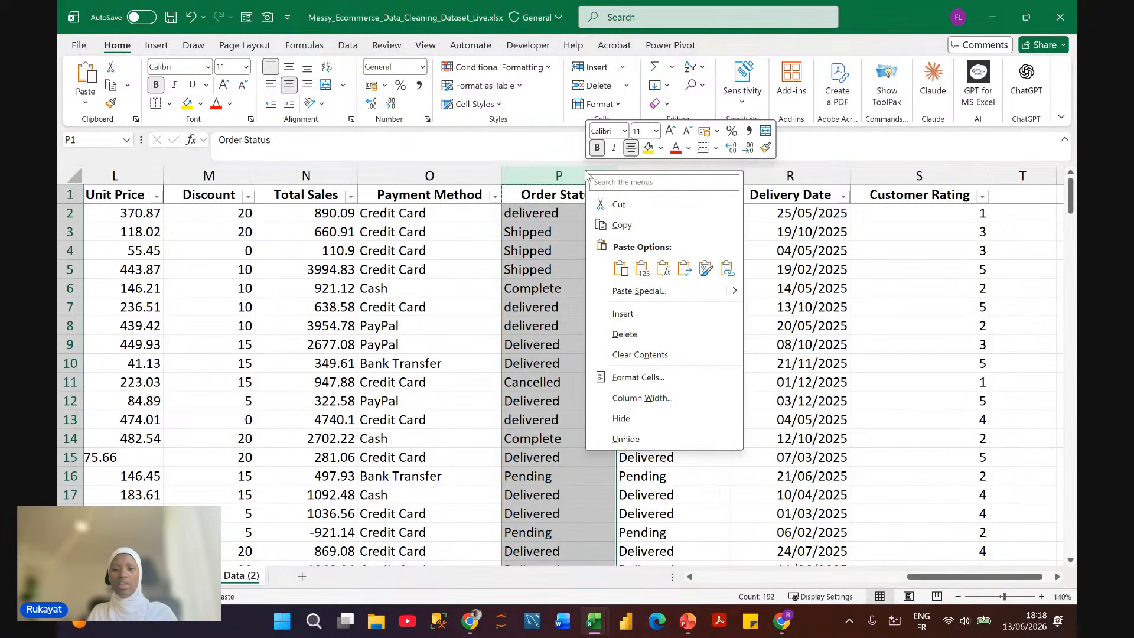
left_click(646, 333)
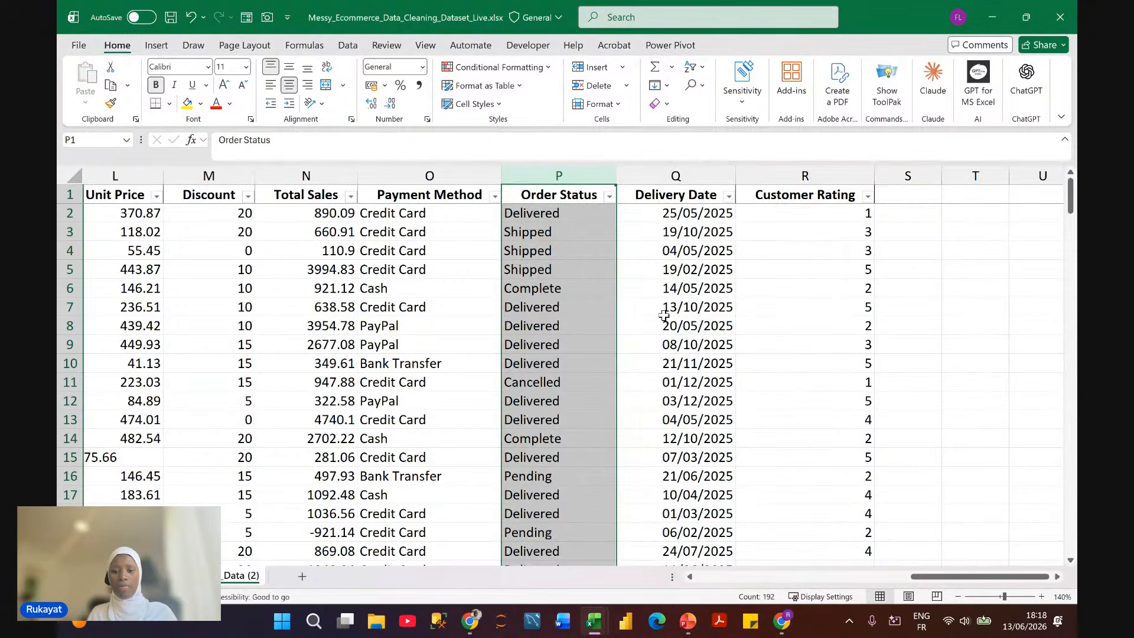
Step: Look over the columns from Customer Rating back to Category Code to identify which ones still need cleaning
left_click(574, 197)
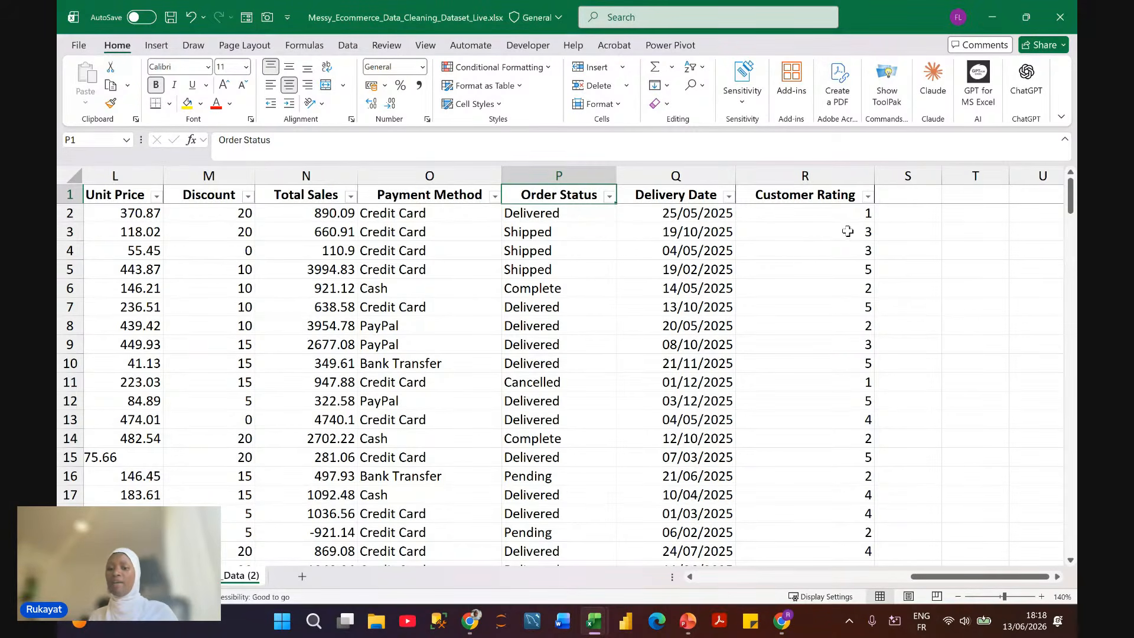
scroll(799, 252, "right", 1)
scroll(799, 253, "right", 3)
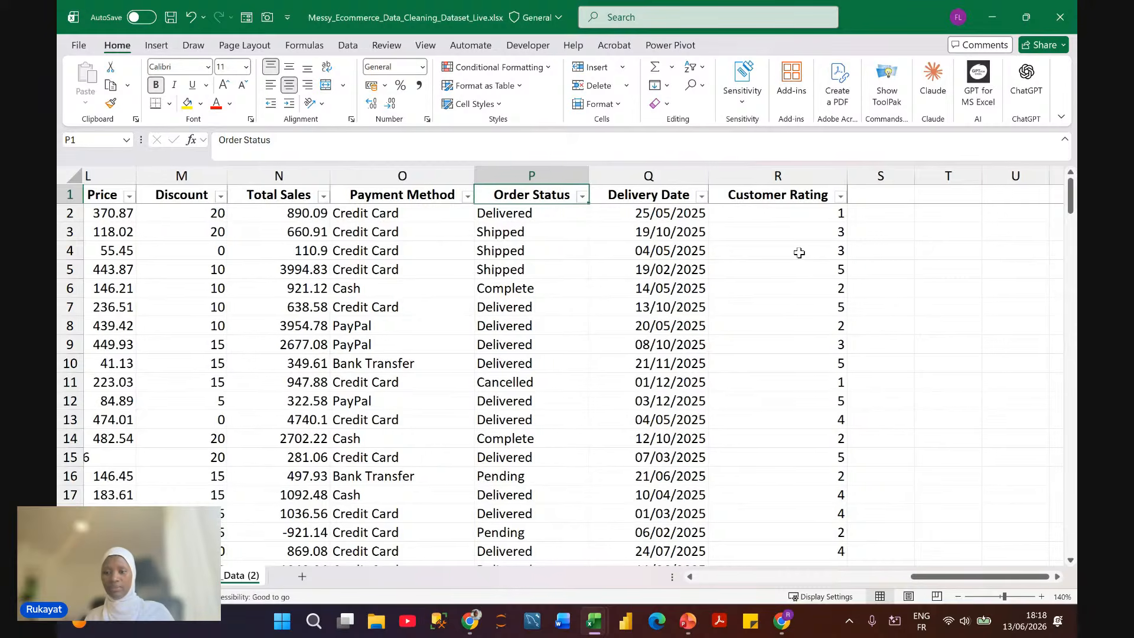
left_click(804, 186)
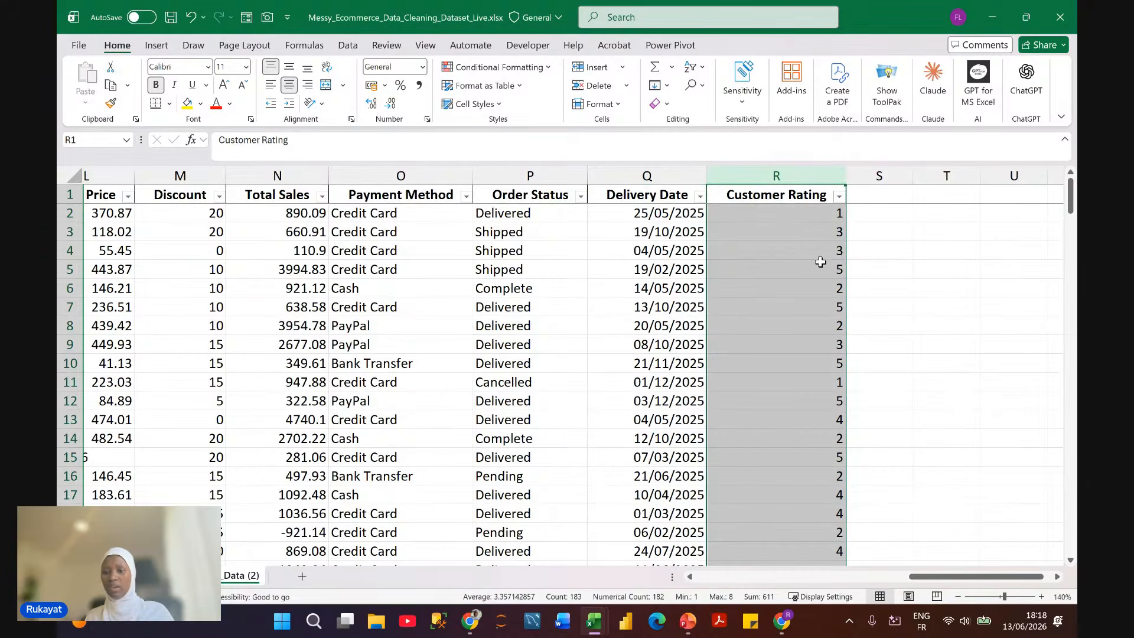
scroll(814, 318, "left", 5)
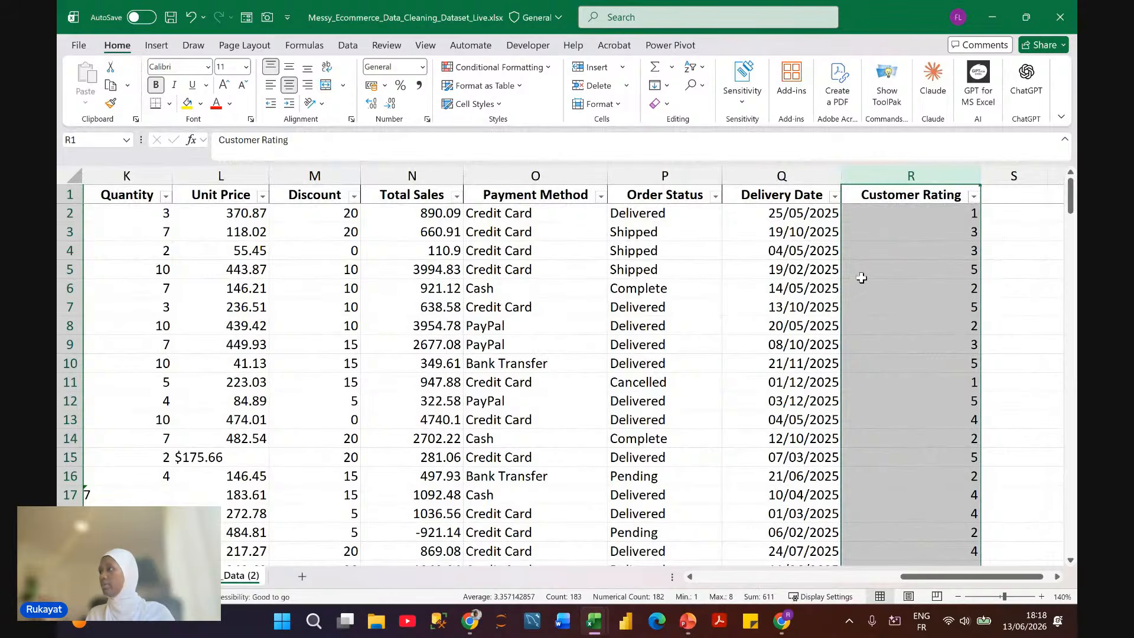
scroll(590, 289, "left", 2)
scroll(590, 290, "left", 5)
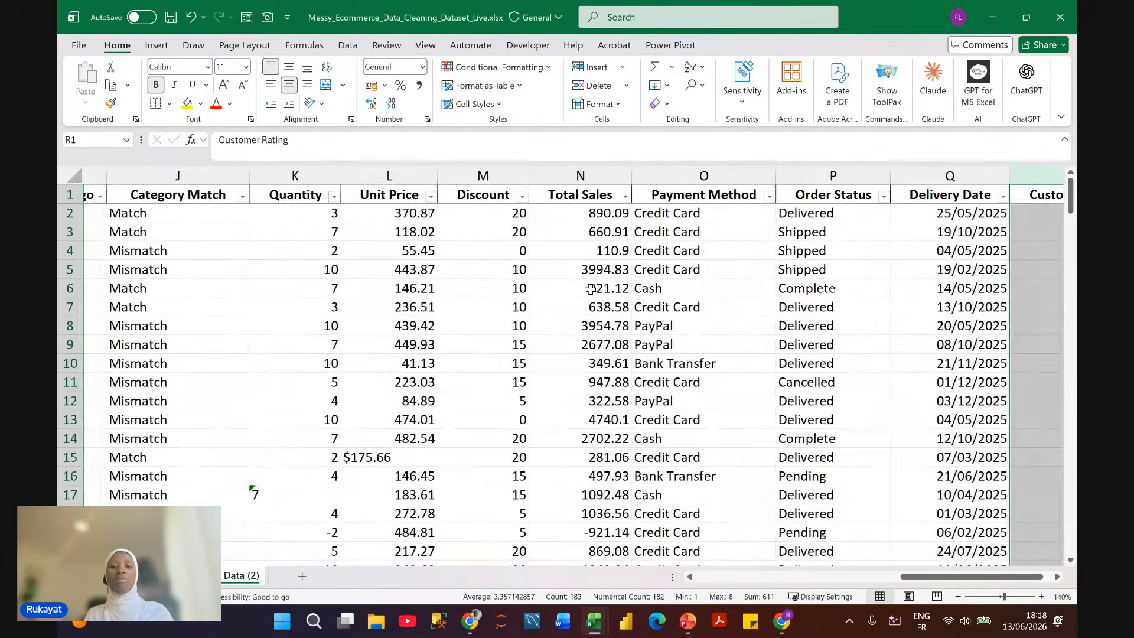
left_click(536, 269)
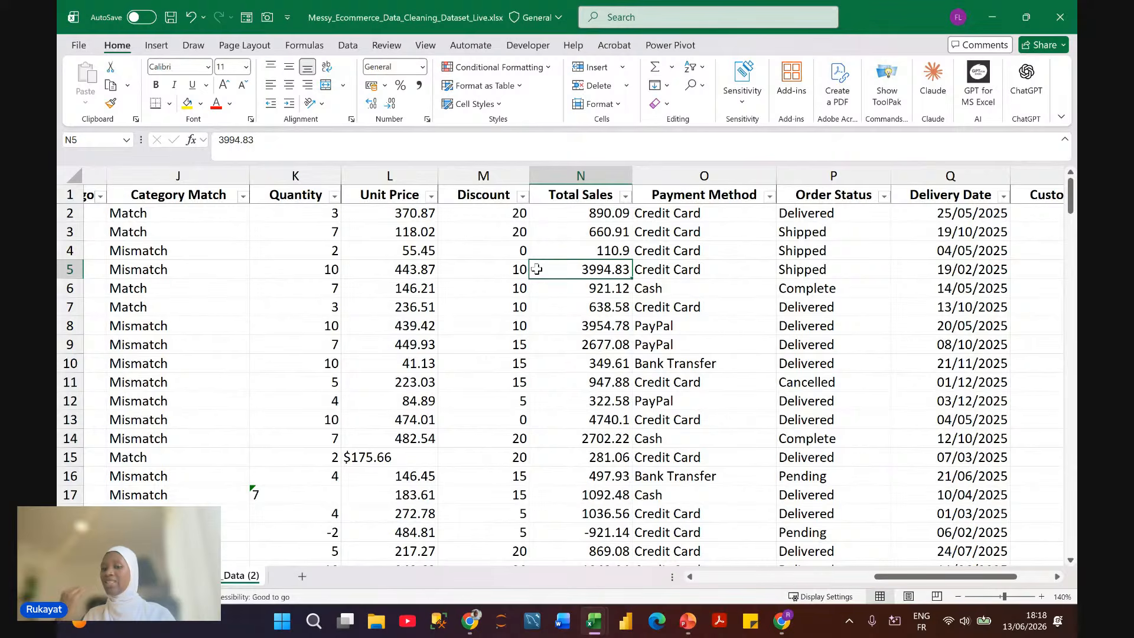
scroll(536, 269, "left", 3)
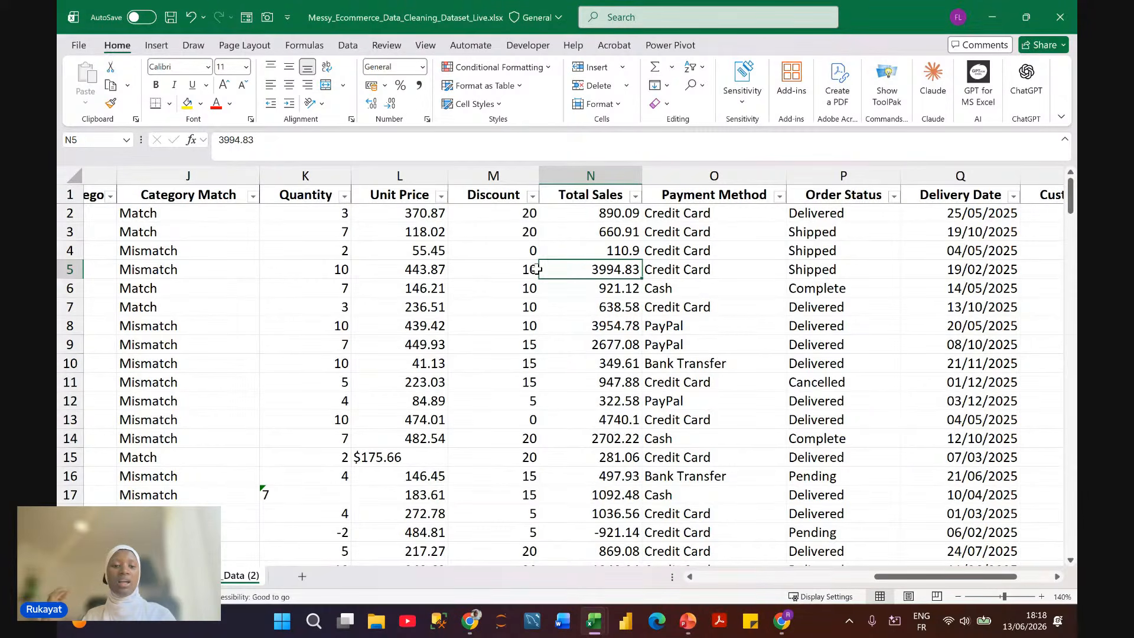
scroll(536, 270, "left", 5)
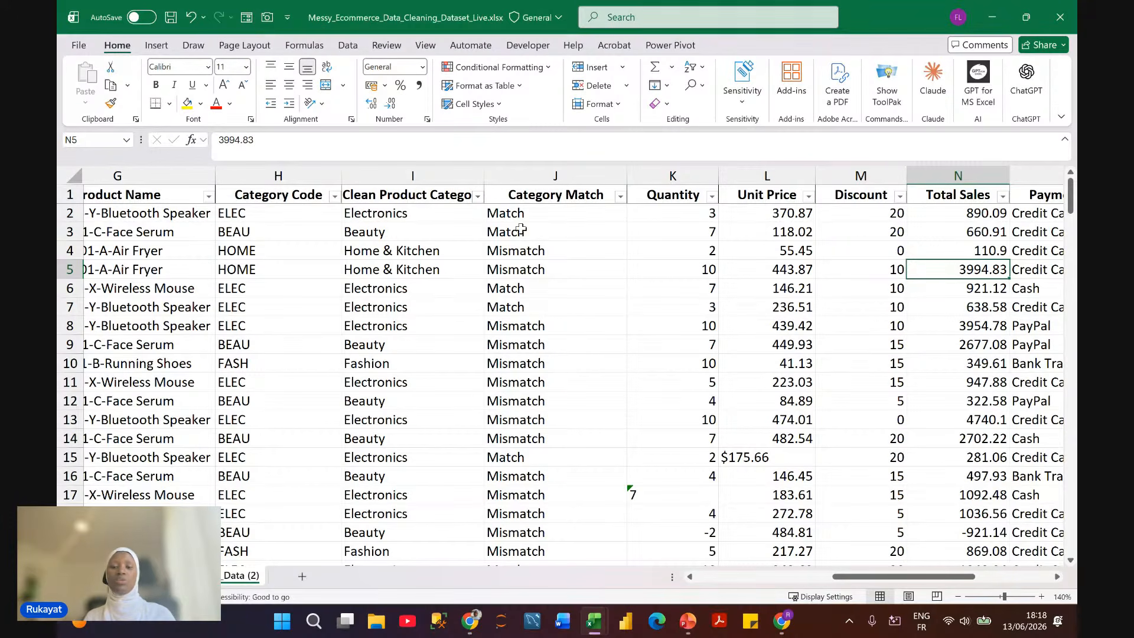
scroll(537, 190, "right", 2)
scroll(545, 189, "right", 2)
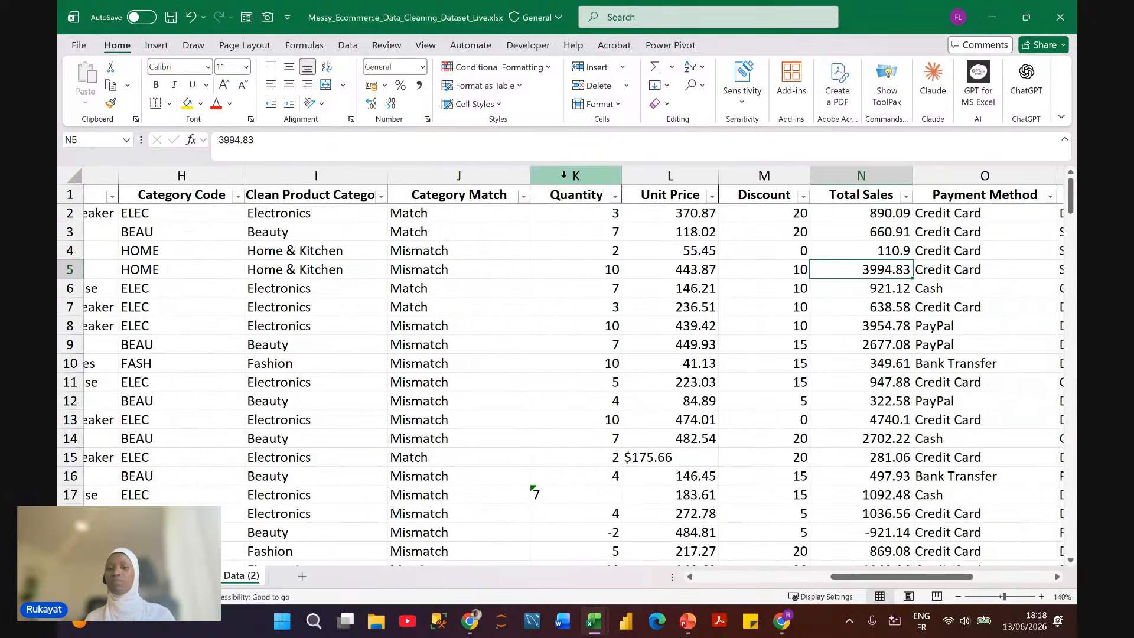
Step: Collapse the formula bar and examine the Quantity column down to about row 30 for inconsistent entries, including K19
left_click(575, 176)
left_click(1064, 140)
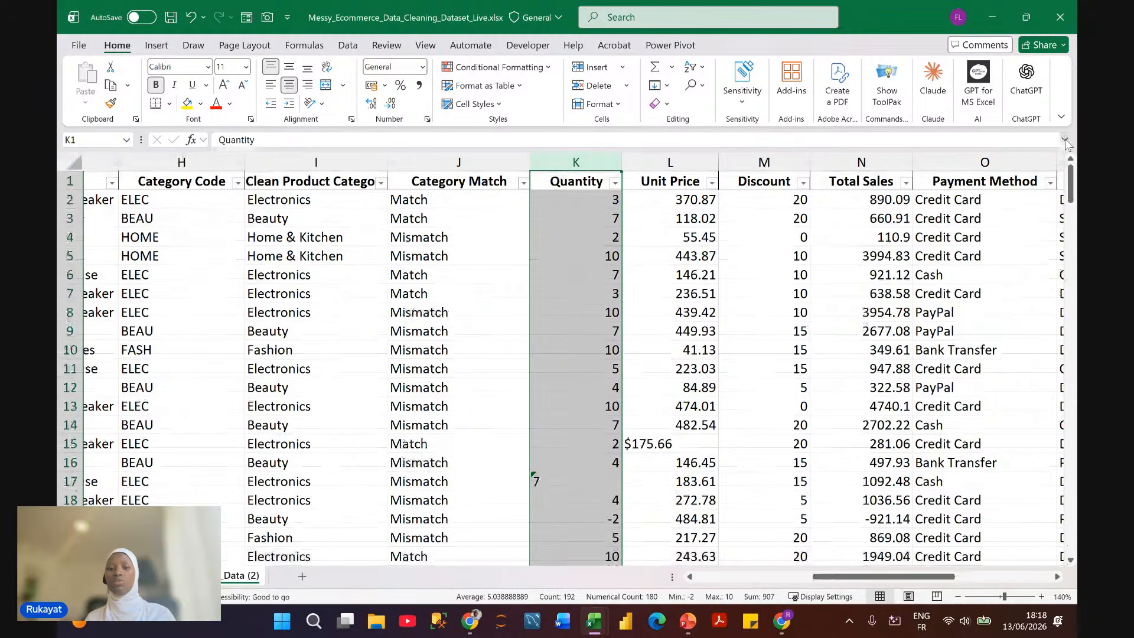
scroll(577, 472, "right", 2)
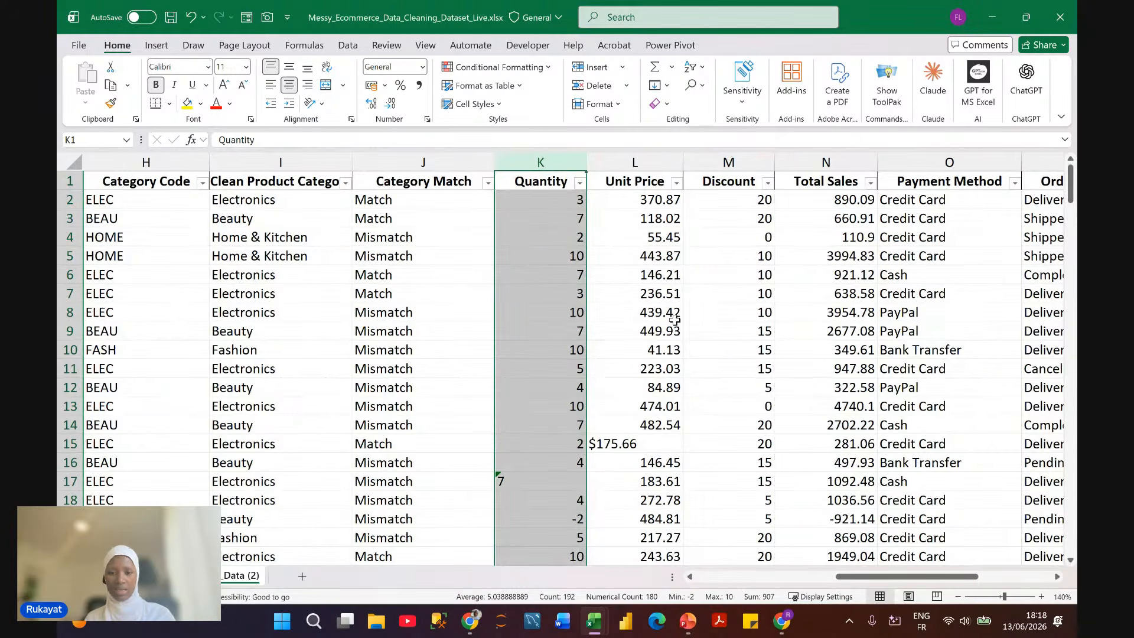
left_click(599, 230)
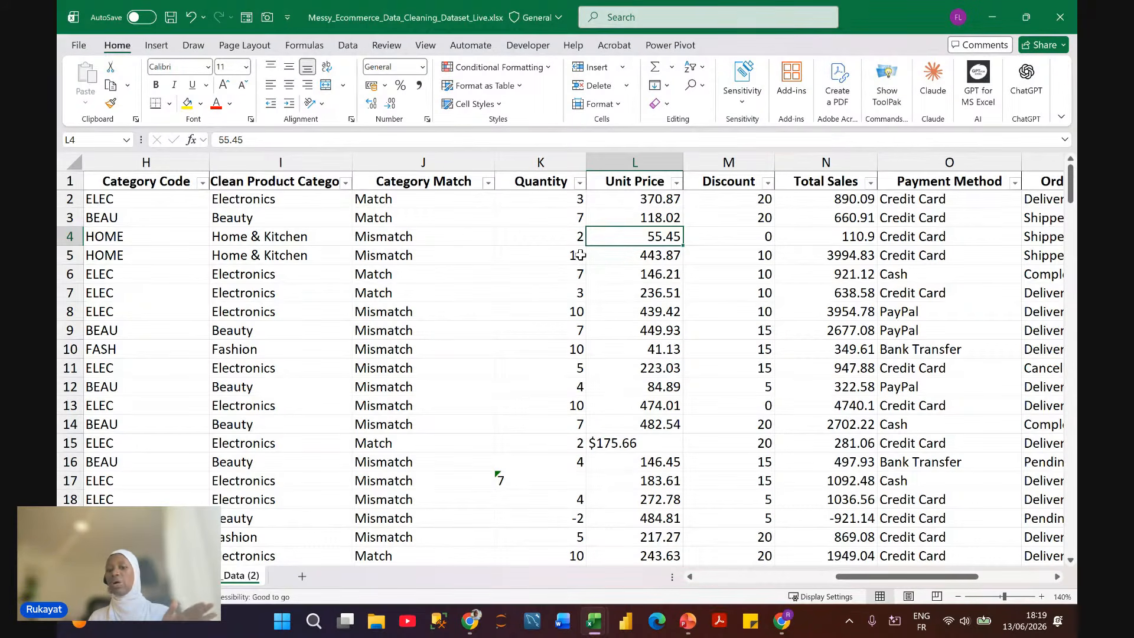
scroll(580, 539, "down", 3)
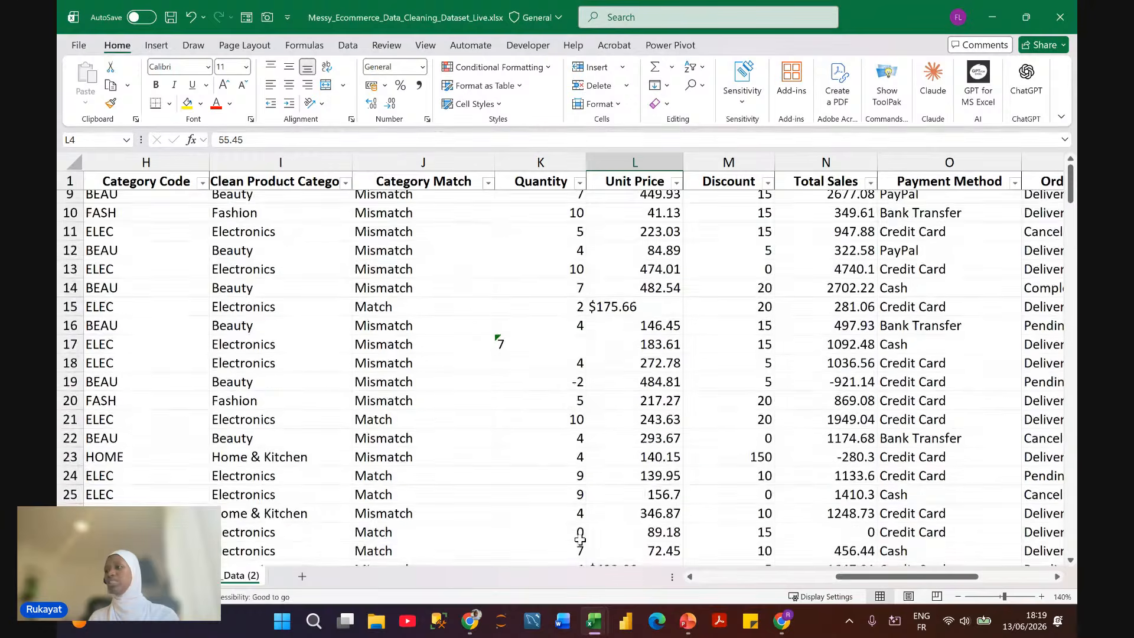
scroll(580, 538, "down", 1)
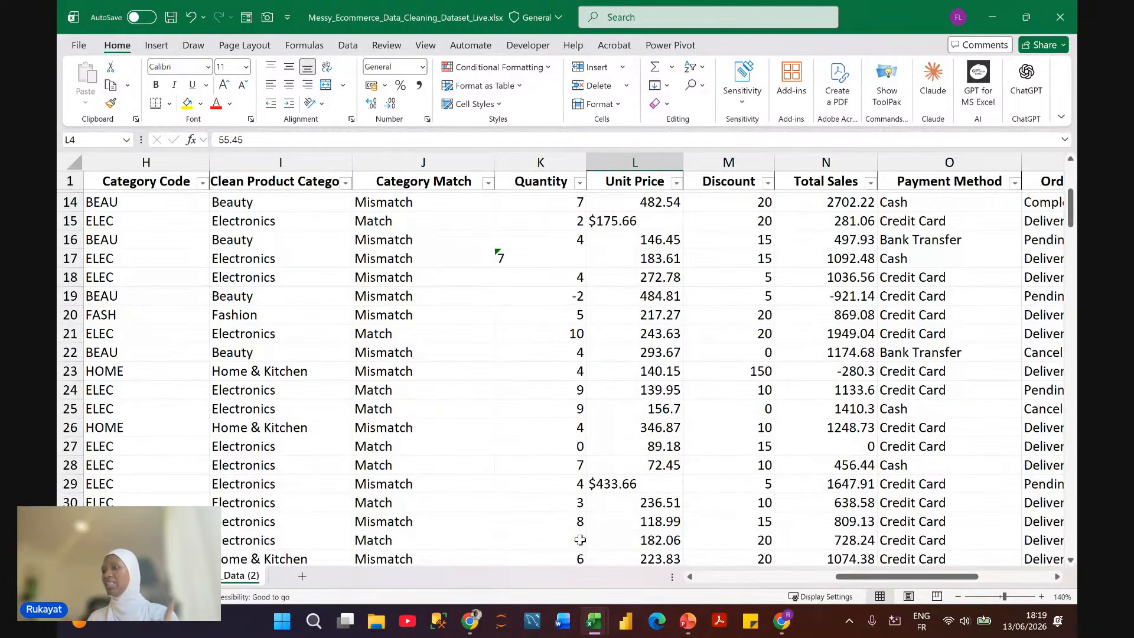
scroll(547, 394, "up", 1)
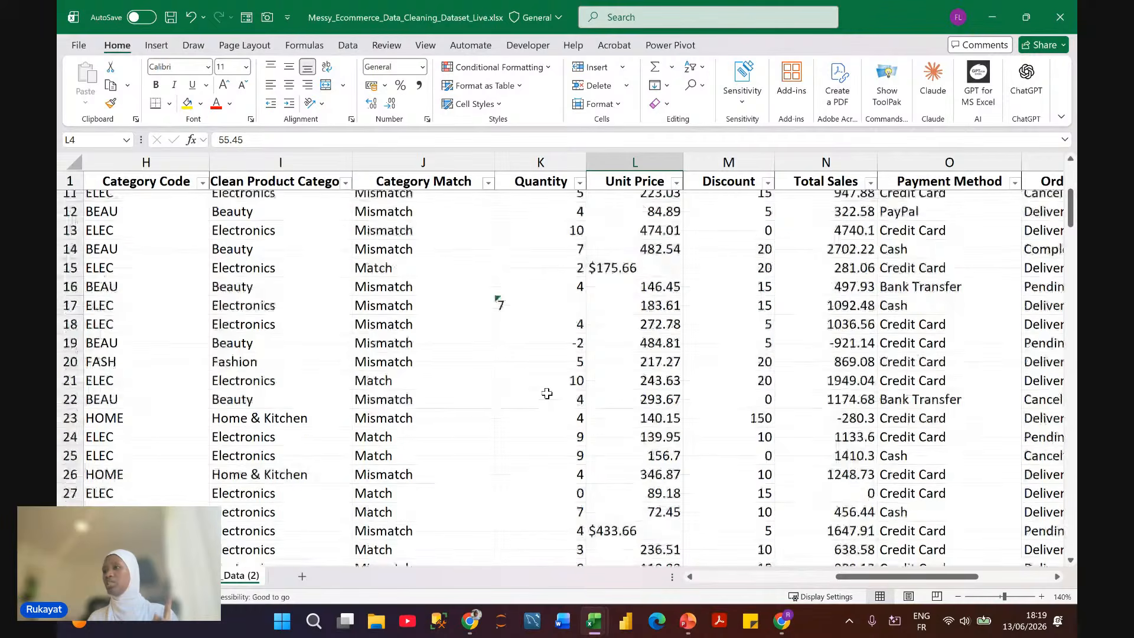
scroll(547, 393, "up", 3)
scroll(547, 393, "up", 1)
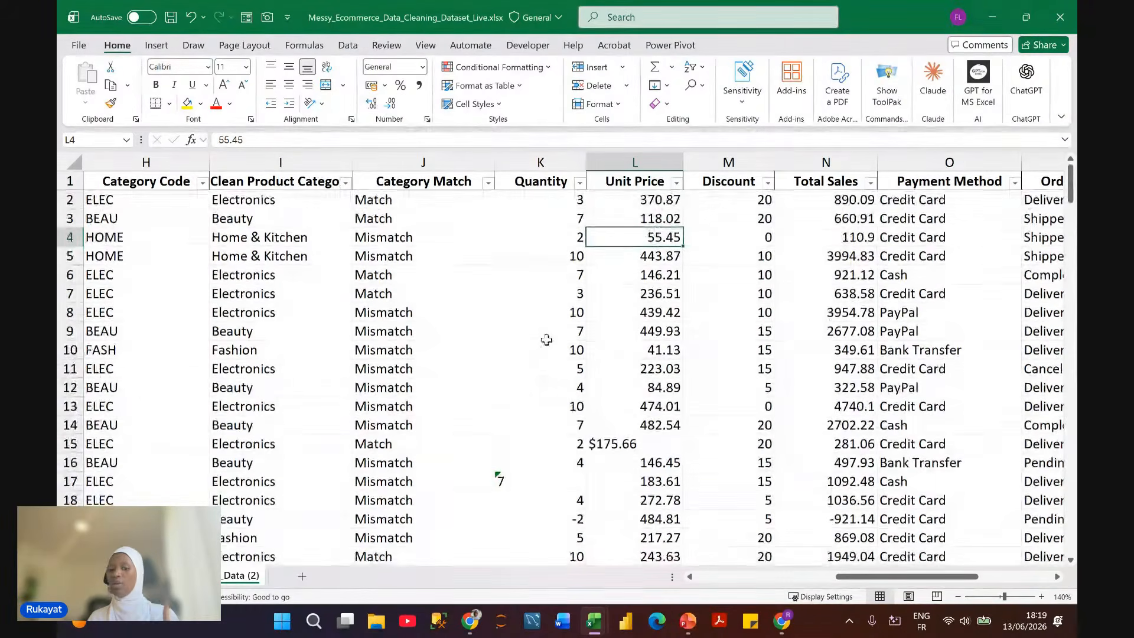
scroll(499, 467, "down", 2)
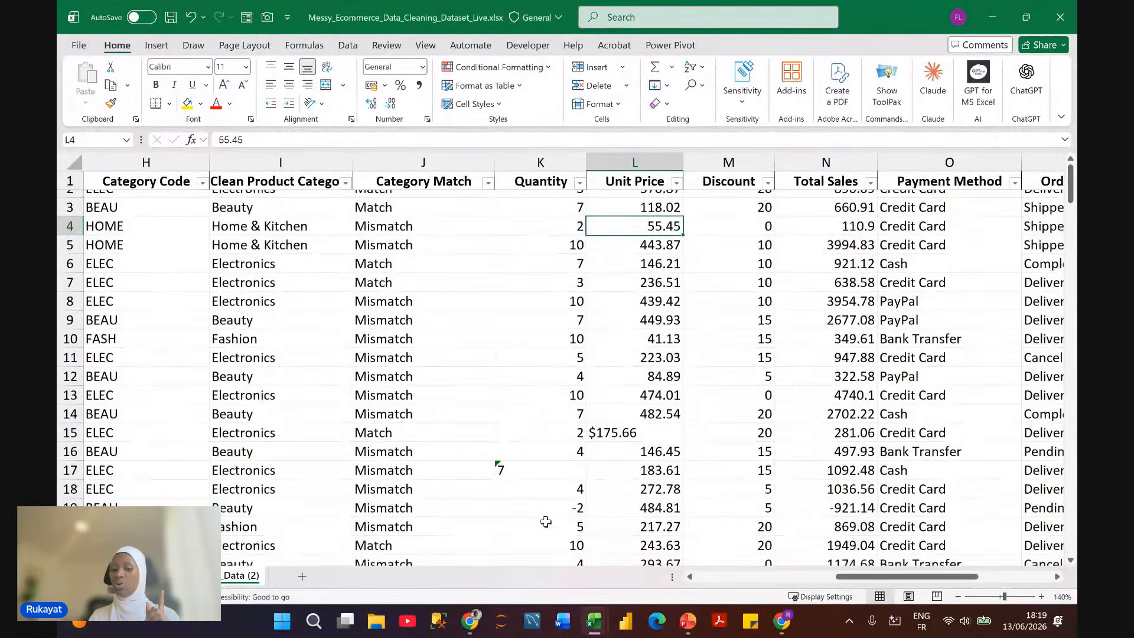
left_click(519, 427)
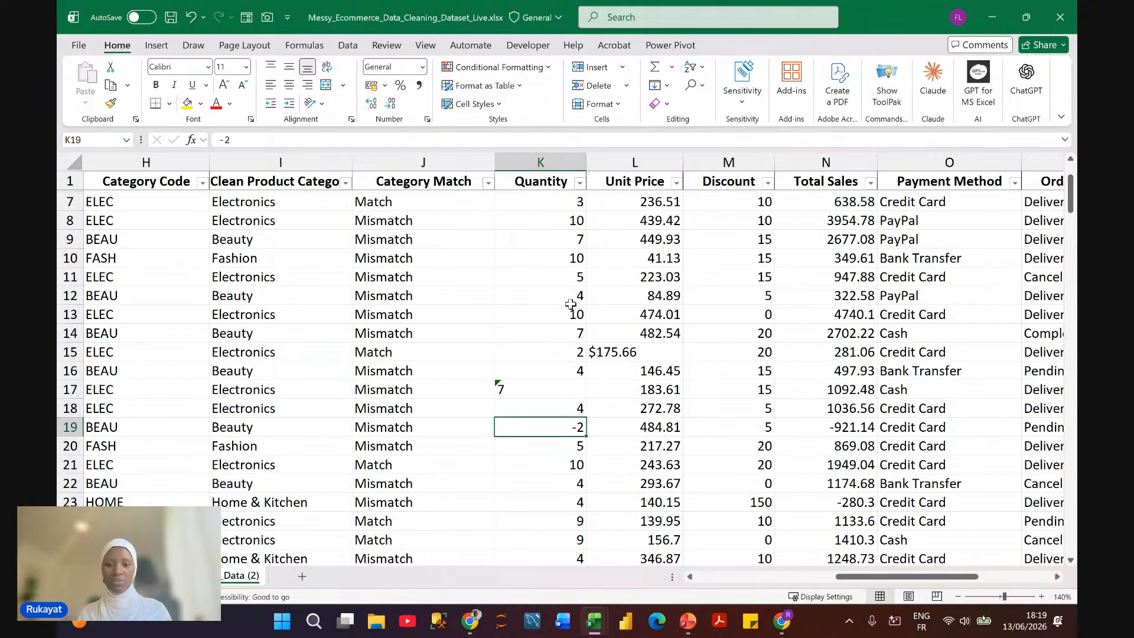
scroll(567, 266, "up", 2)
Step: Convert the Quantity column's text entries to numbers using Text to Columns with Fixed width, no column breaks and the General format
left_click(559, 162)
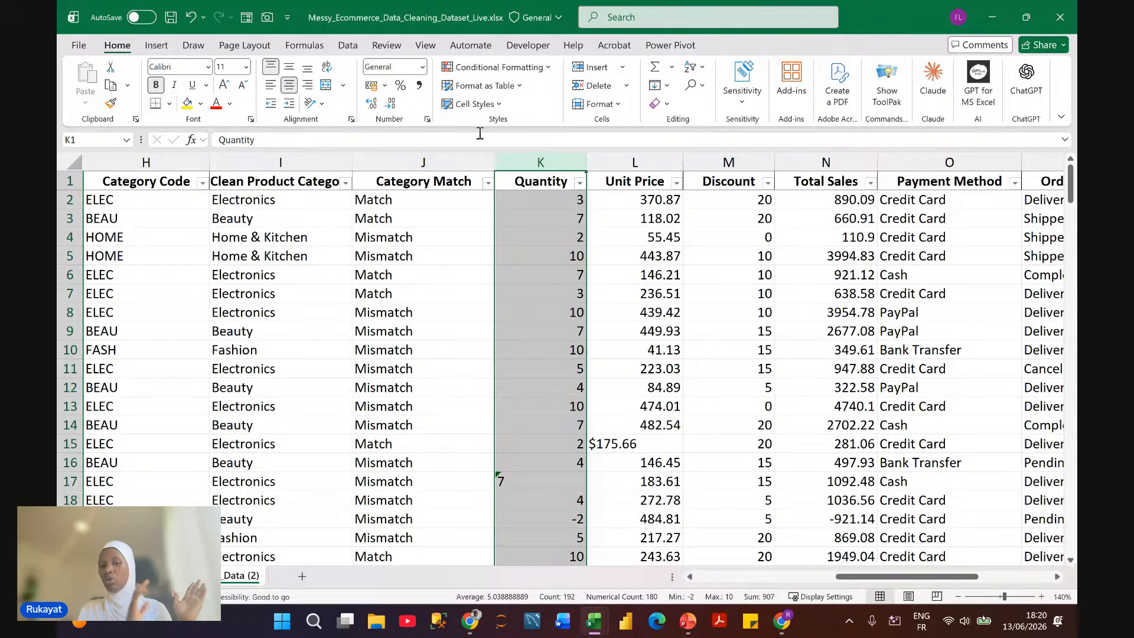
left_click(388, 159)
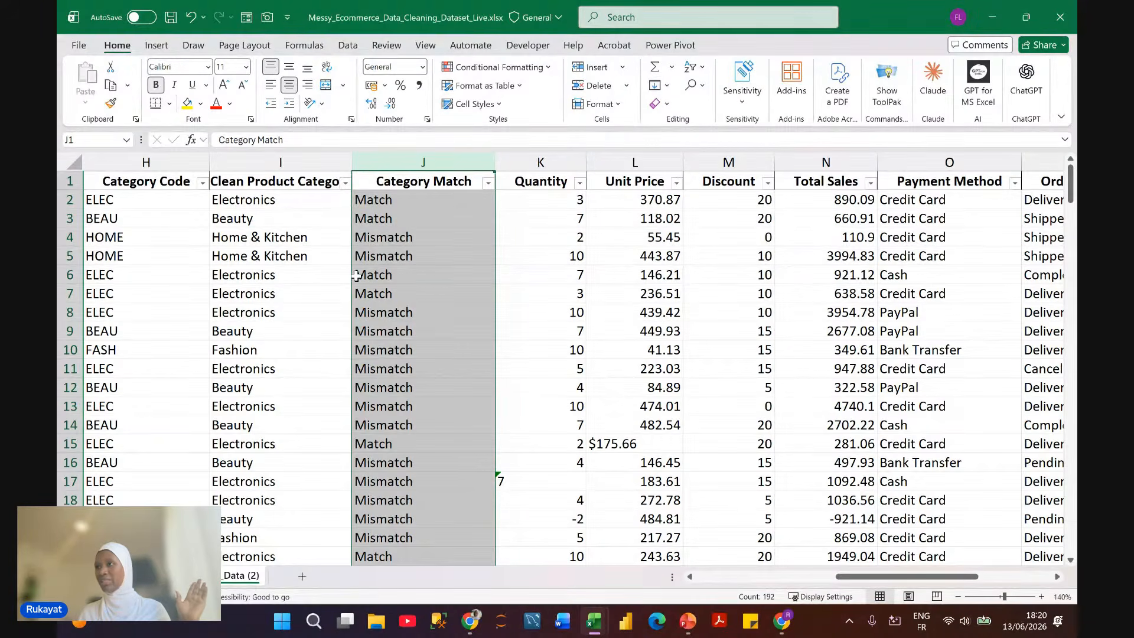
left_click(534, 162)
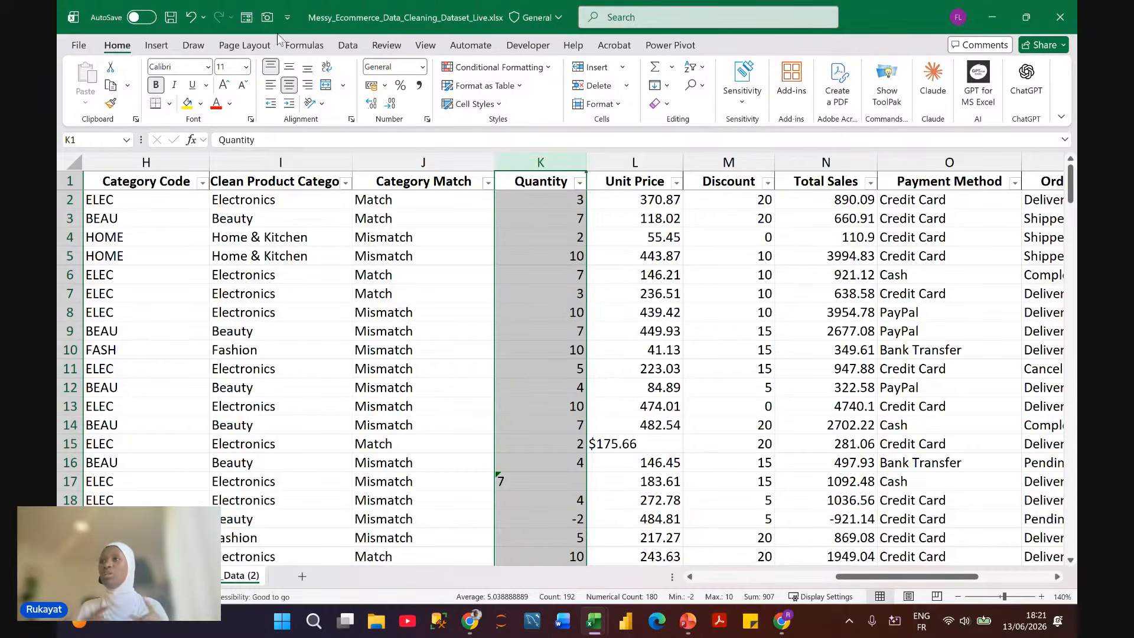
left_click(348, 45)
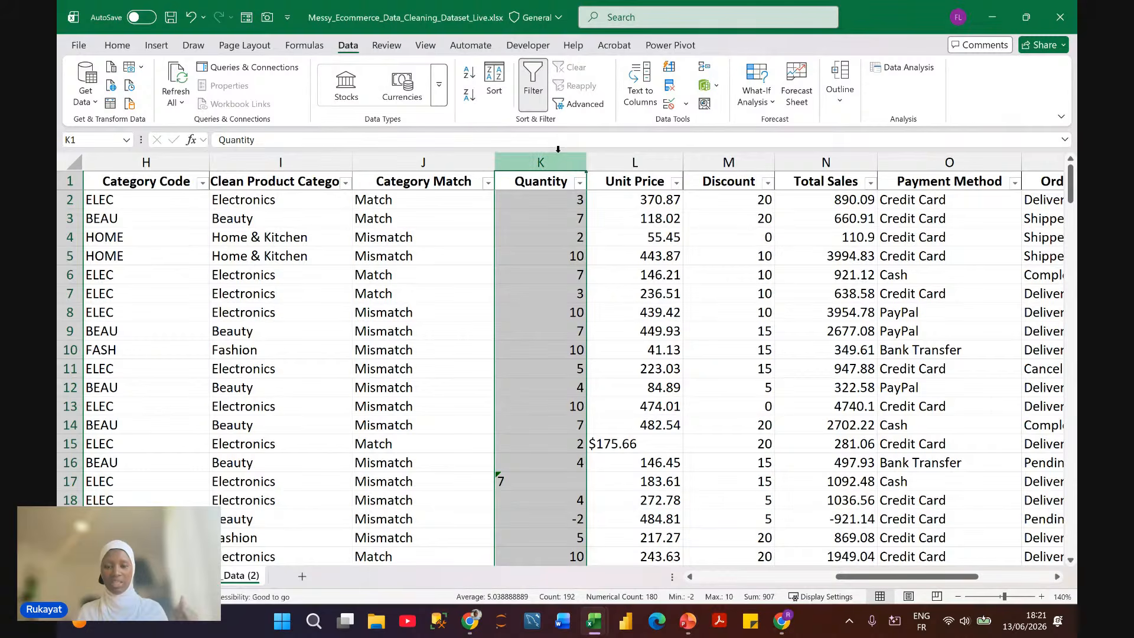
left_click(642, 89)
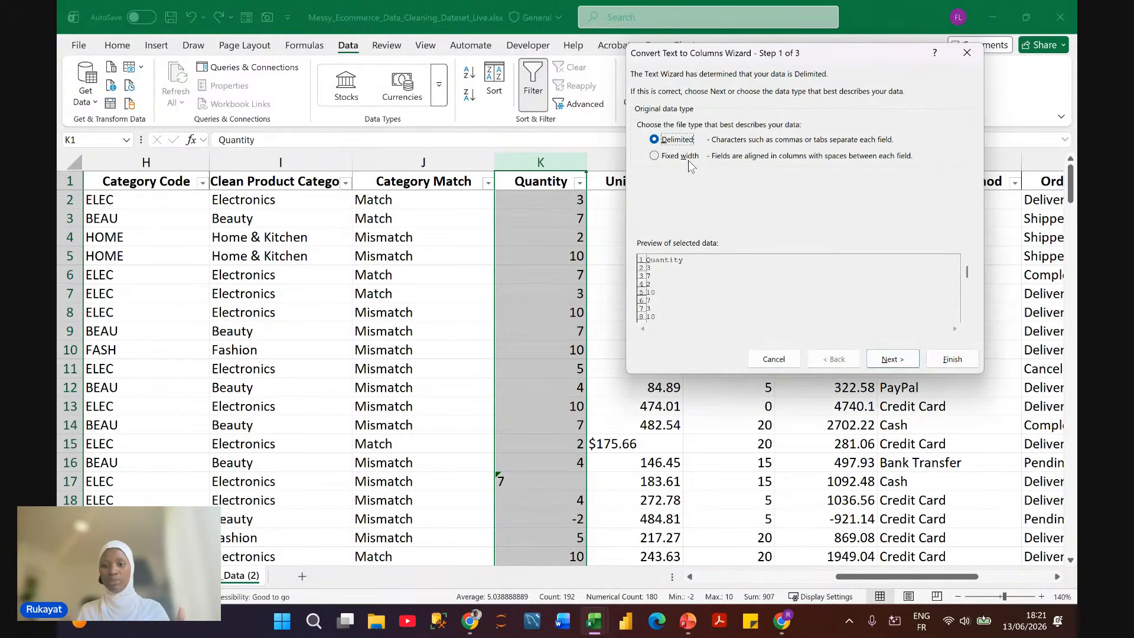
left_click(658, 159)
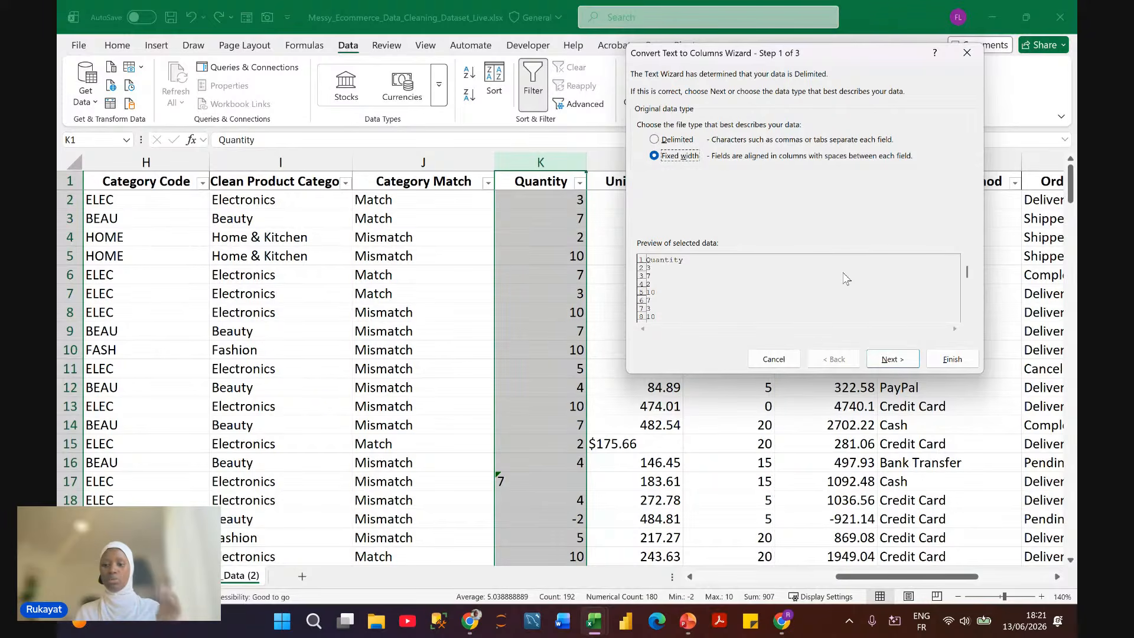
left_click(892, 360)
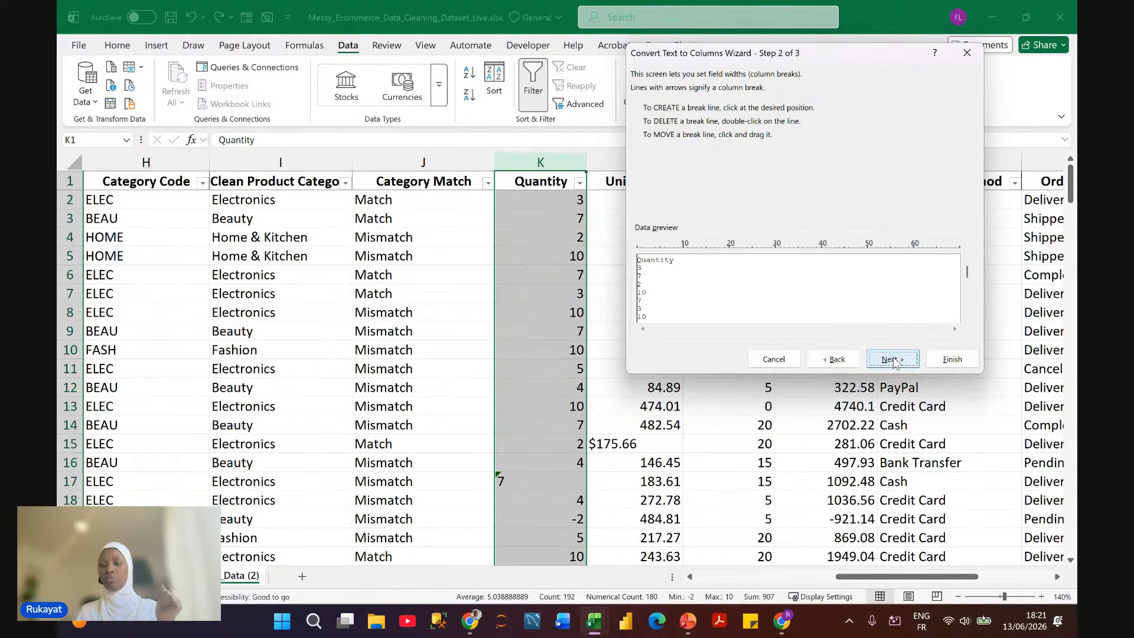
left_click(892, 359)
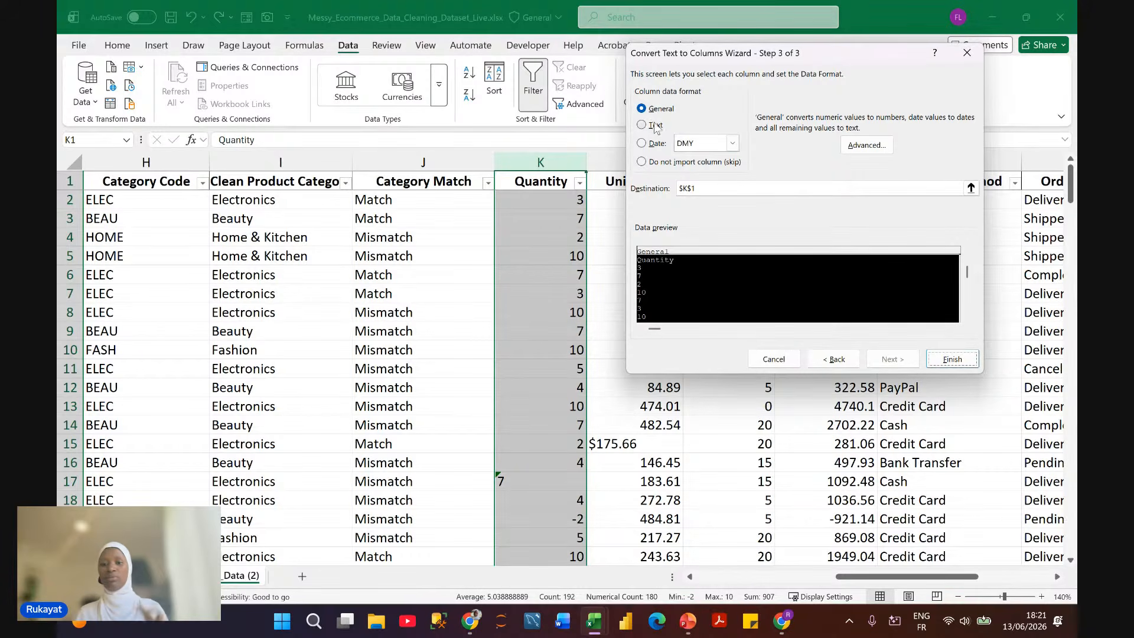
left_click(944, 361)
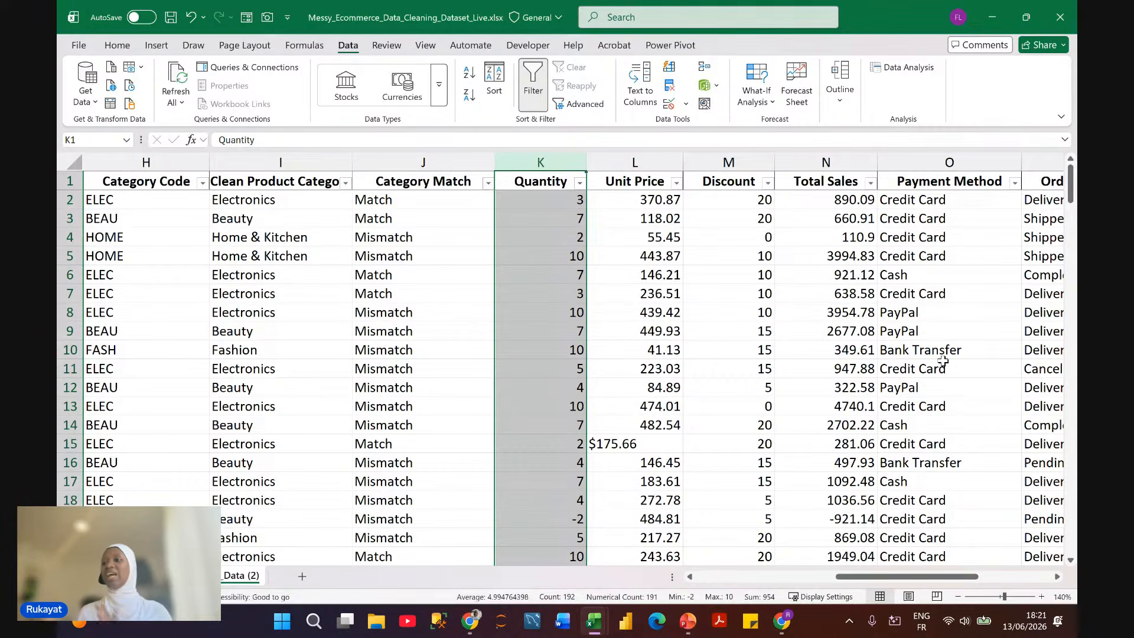
Step: Review the Quantity column's distinct values in its filter list and inspect the entries in K19 and K2
left_click(526, 425)
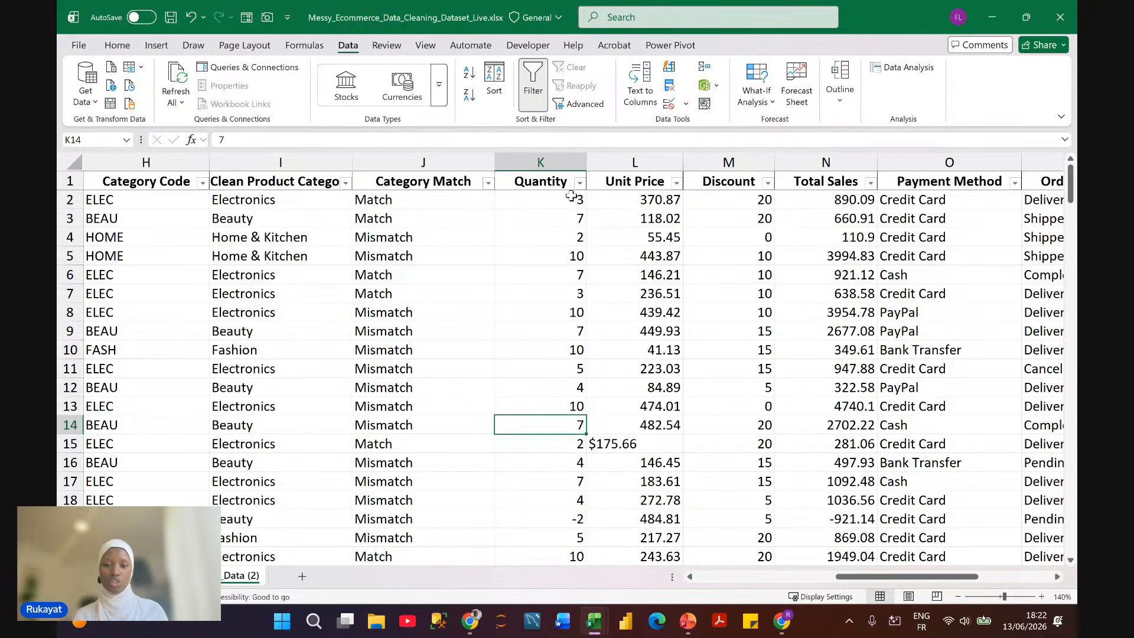
left_click(580, 183)
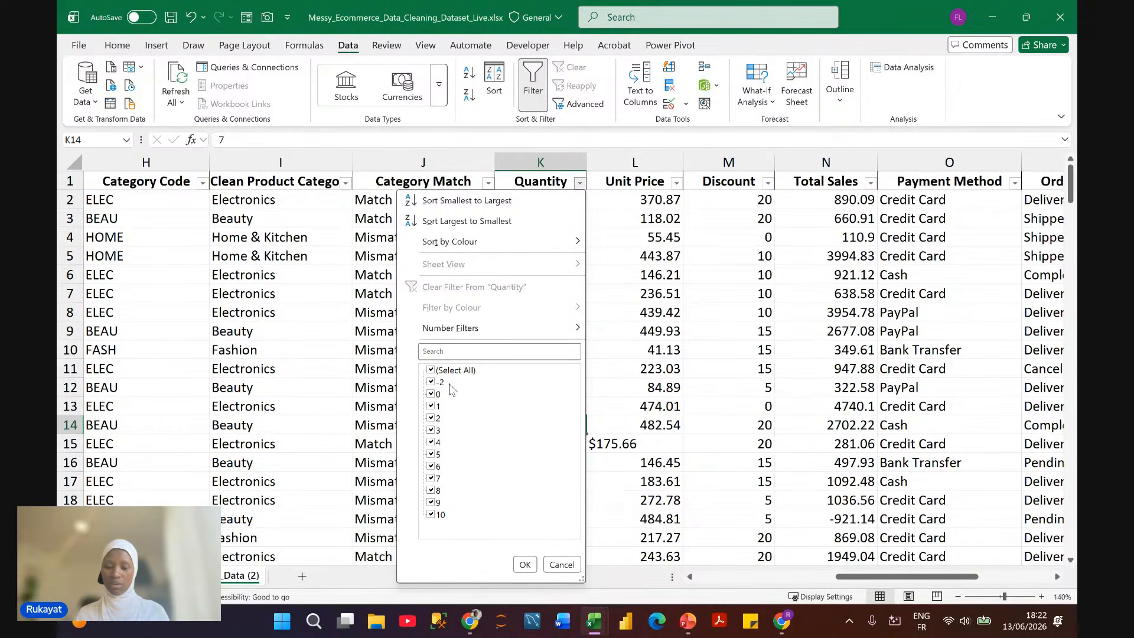
left_click(564, 568)
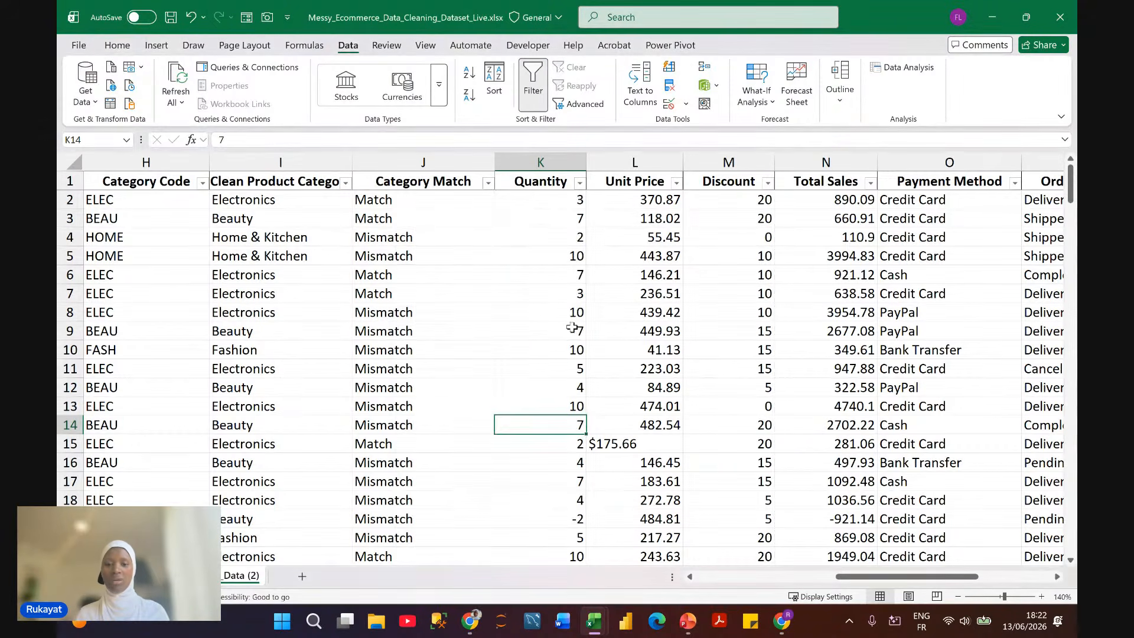
left_click(545, 158)
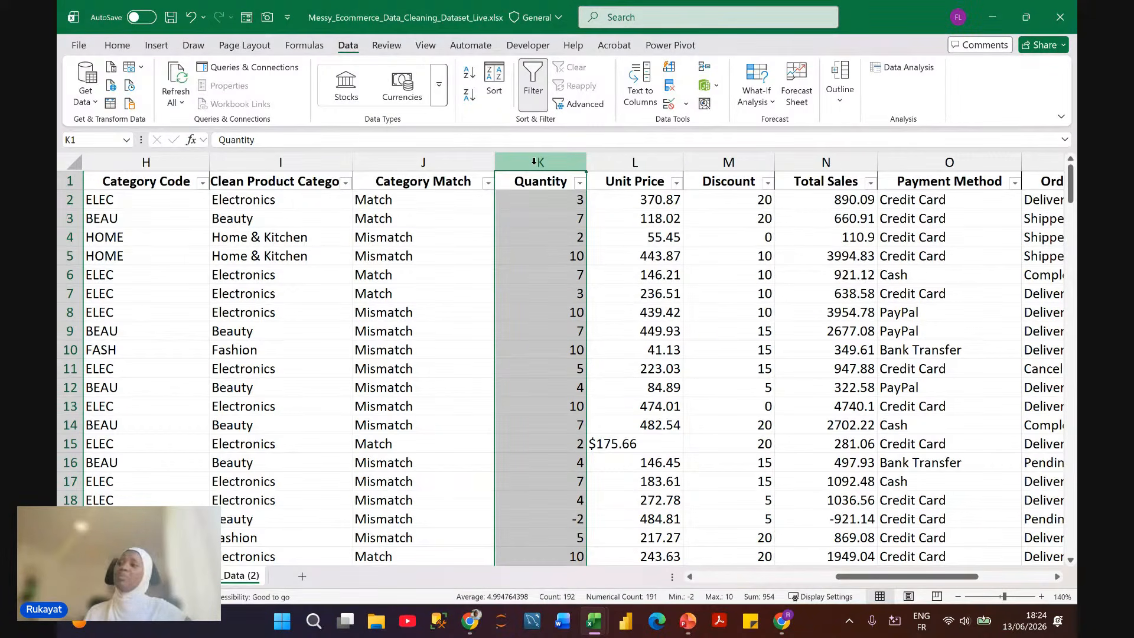
scroll(571, 341, "down", 3)
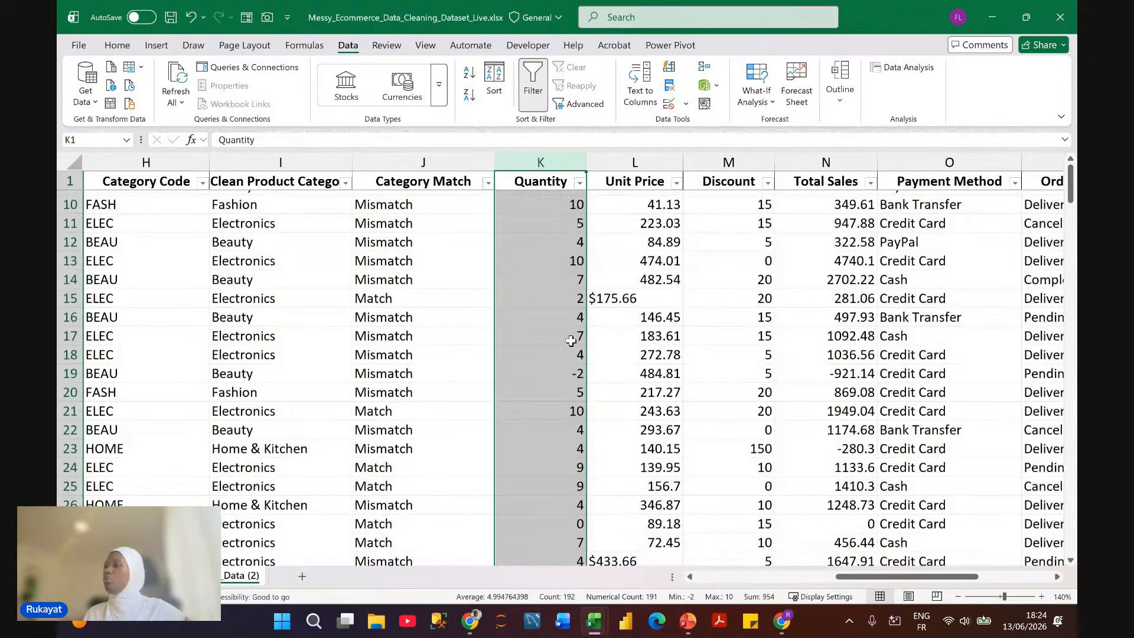
left_click(569, 373)
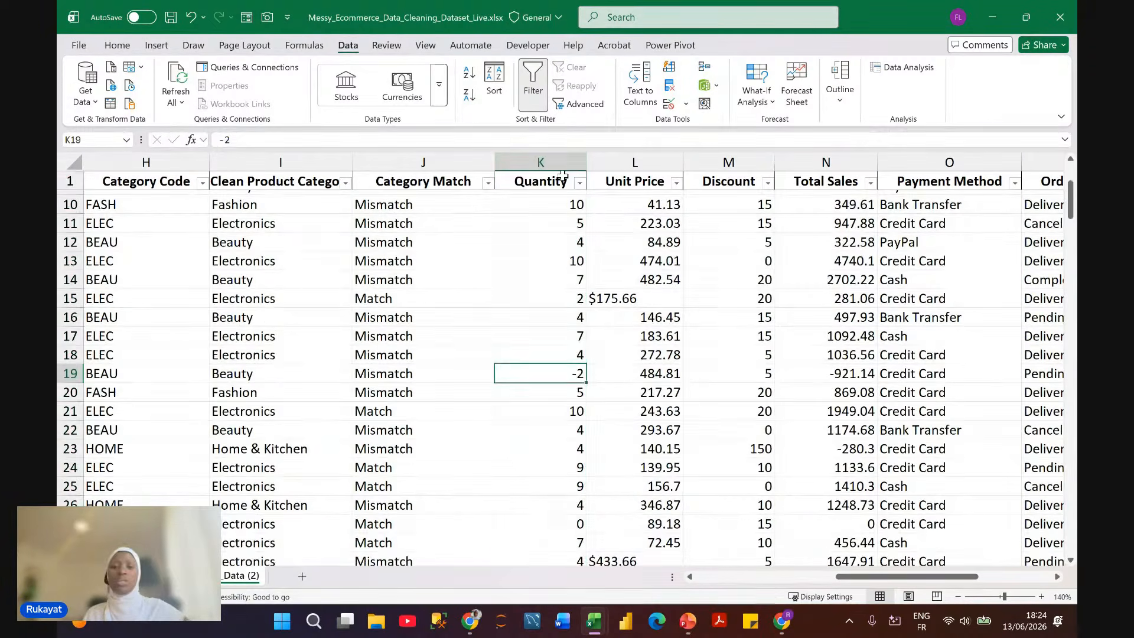
scroll(552, 205, "up", 3)
left_click(553, 205)
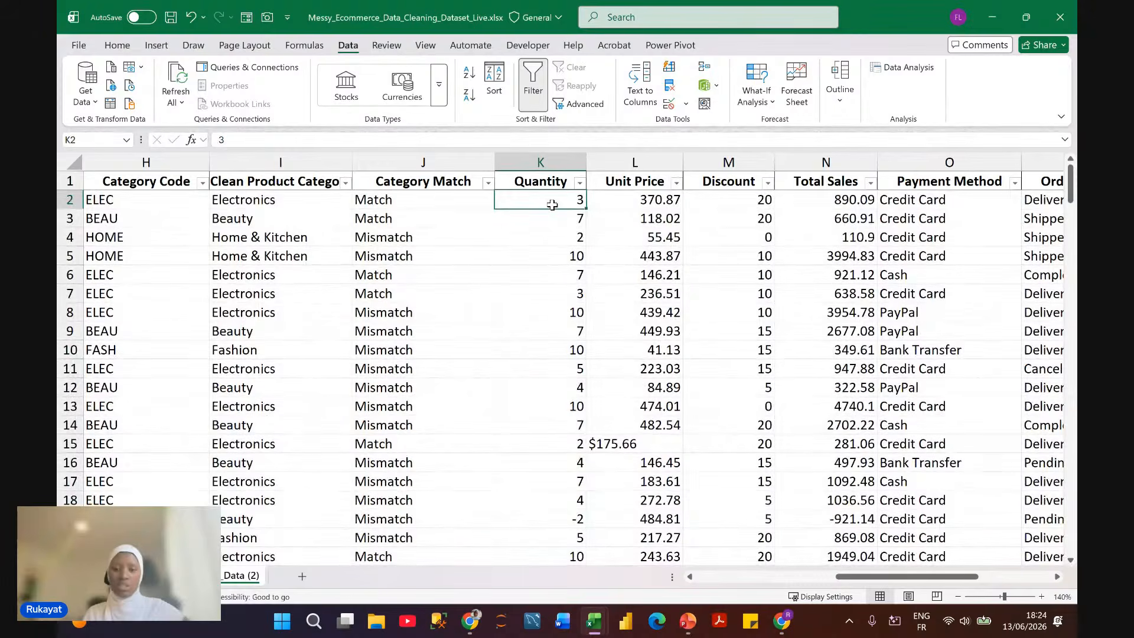
scroll(552, 205, "up", 1)
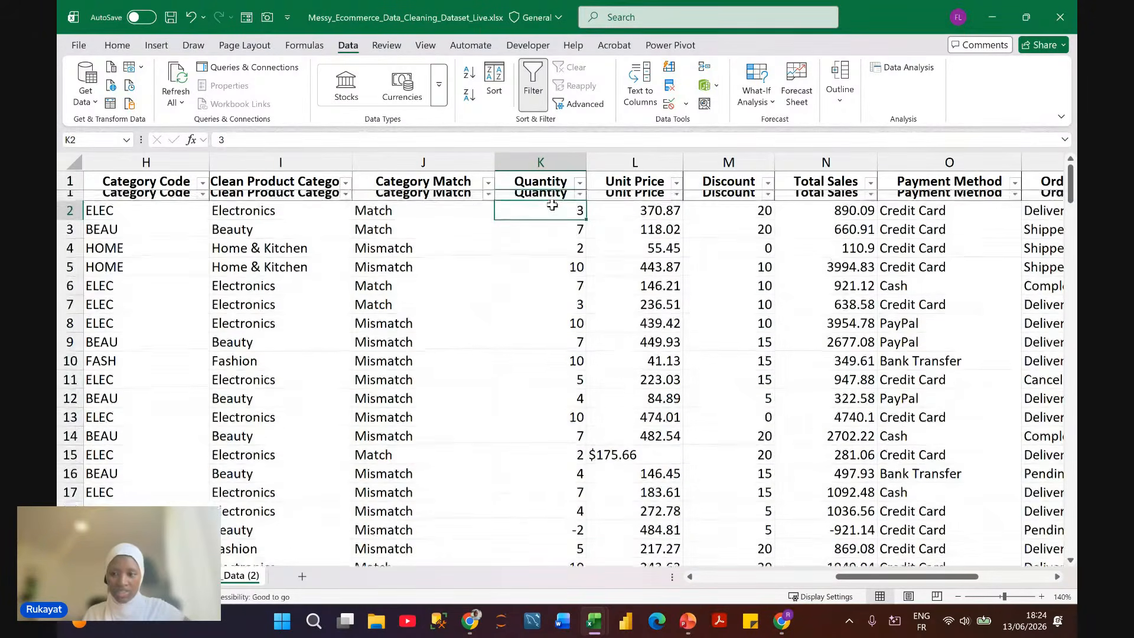
key("ctrl+shift+Down")
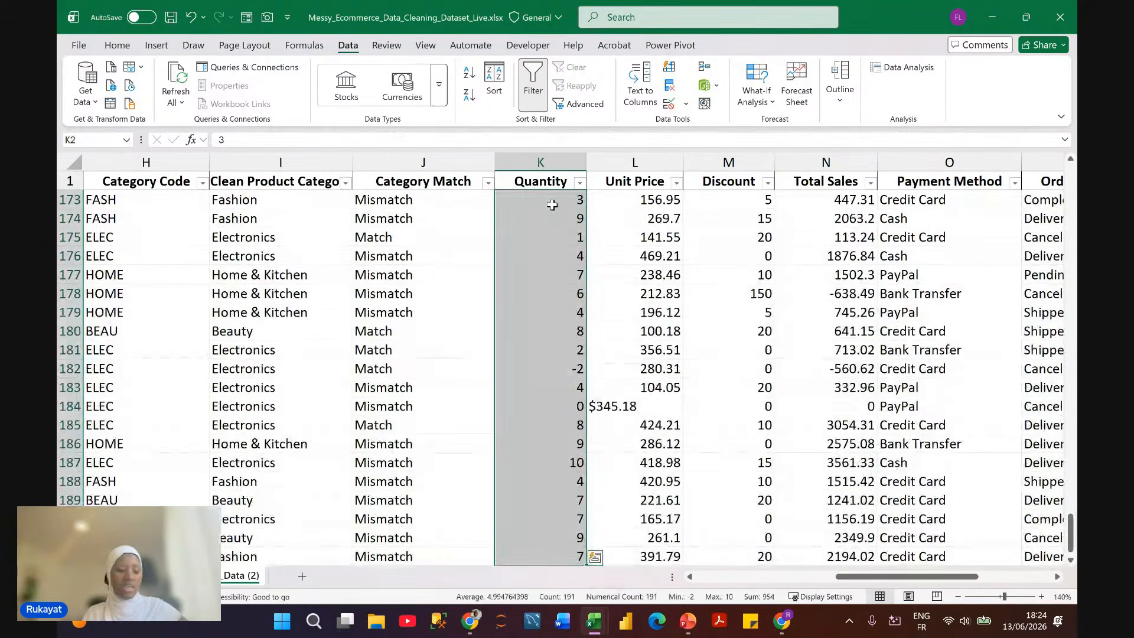
left_click(118, 47)
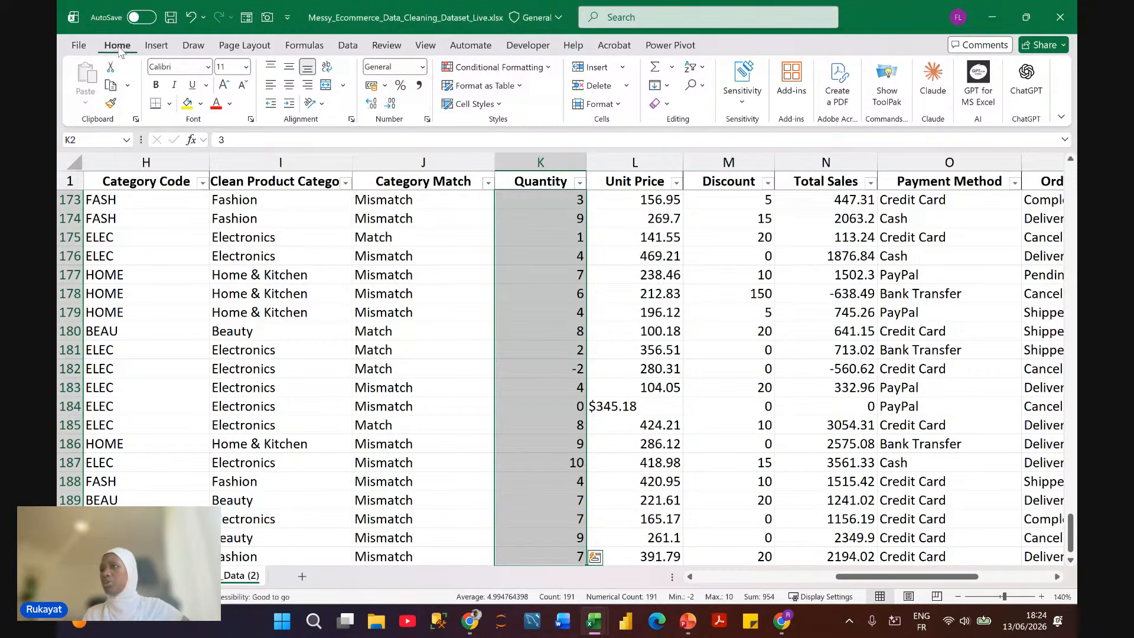
left_click(558, 160)
right_click(558, 160)
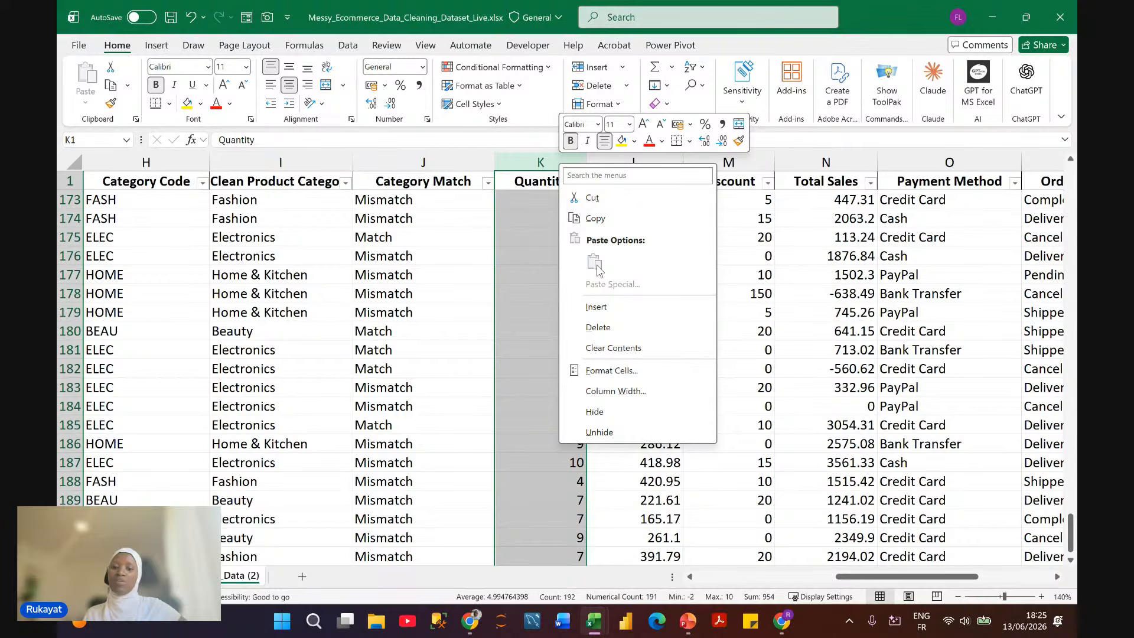
left_click(525, 158)
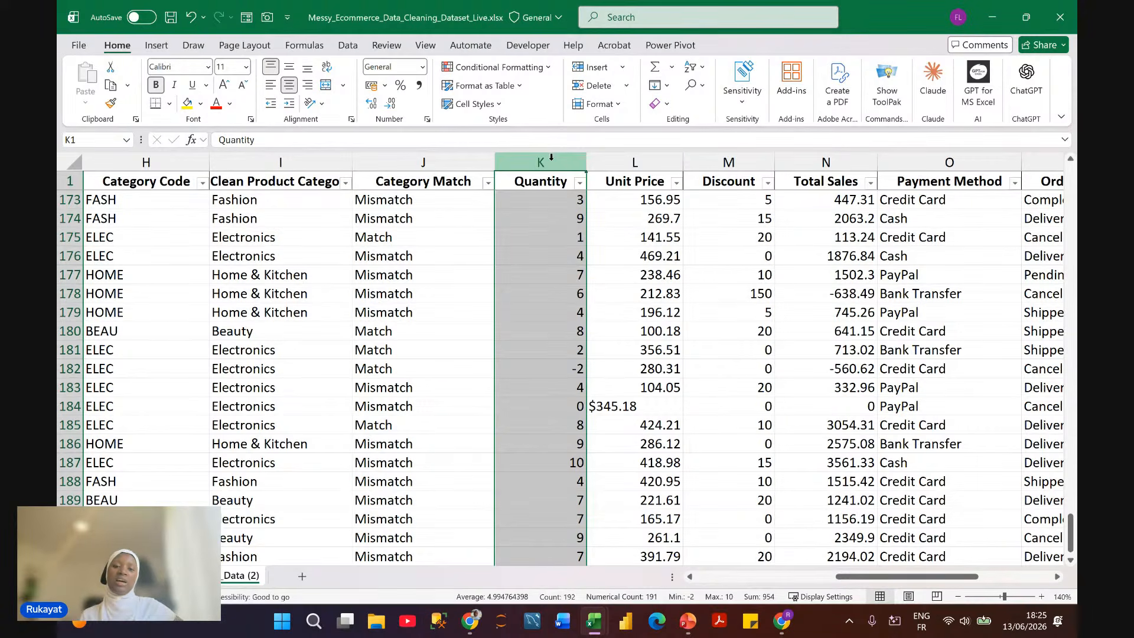
left_click(525, 199)
key("ctrl+shift+Down")
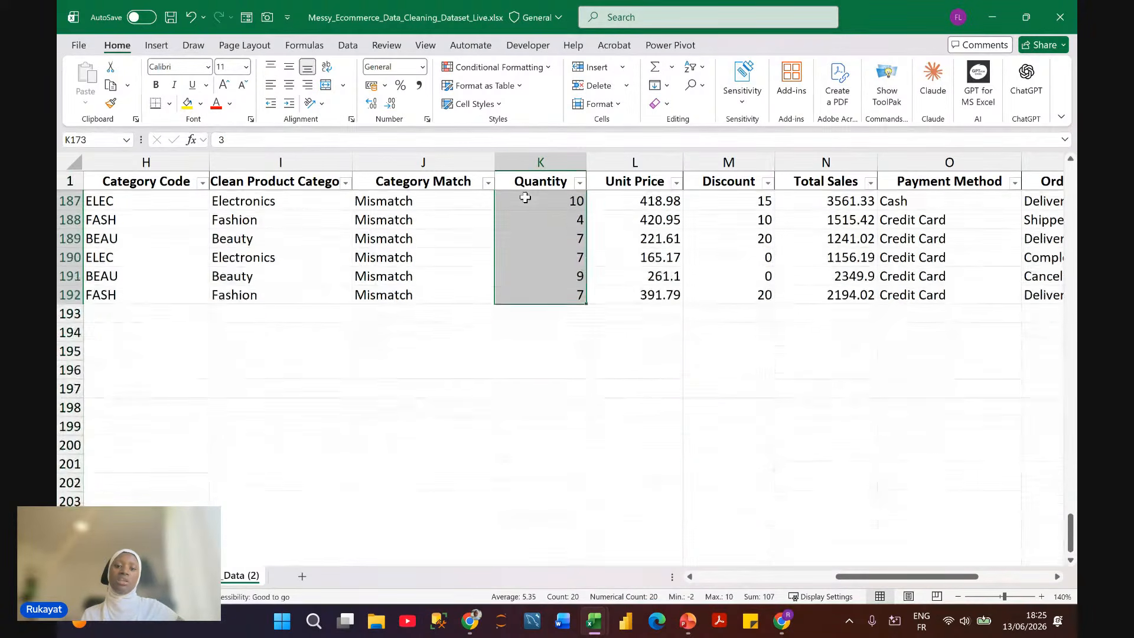
scroll(525, 199, "up", 16)
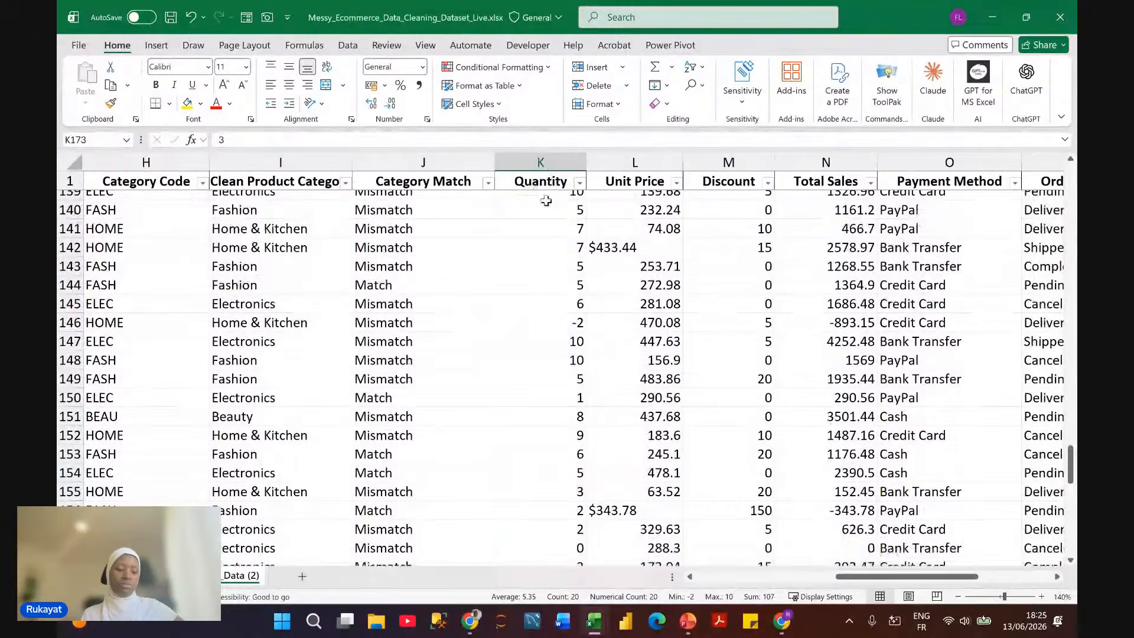
left_click(546, 204)
key("ctrl+Up")
scroll(554, 210, "up", 19)
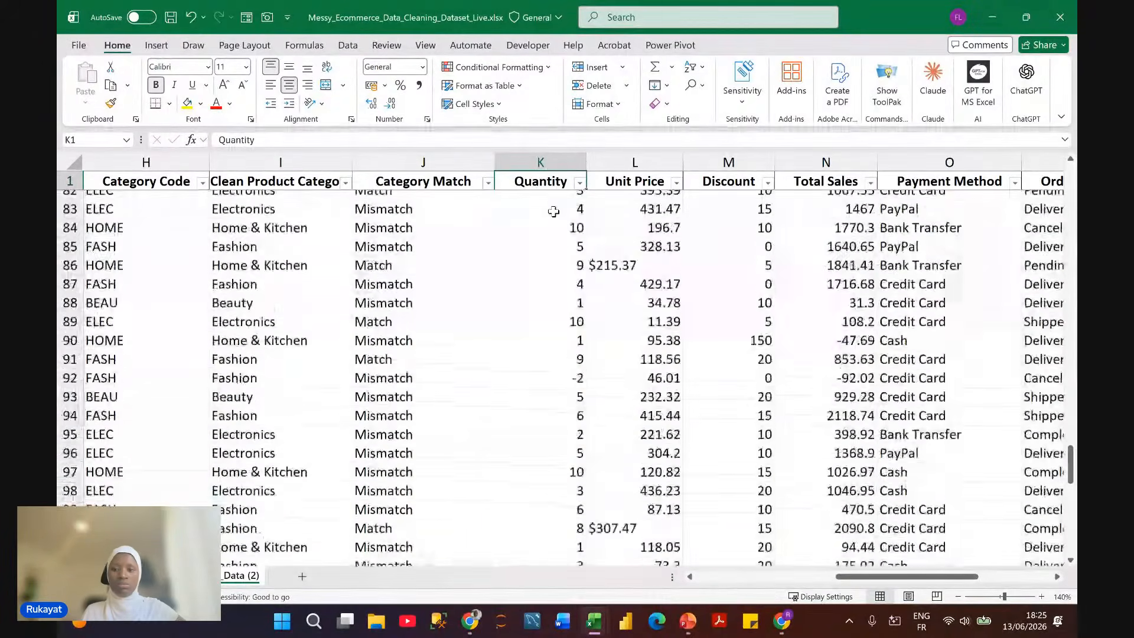
scroll(554, 211, "up", 14)
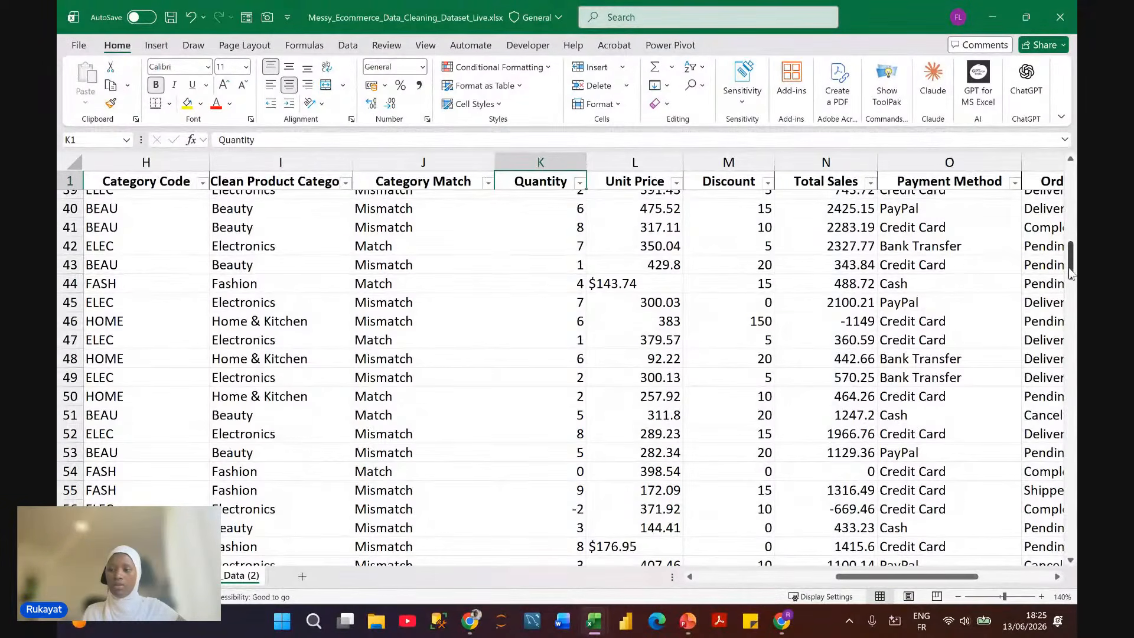
left_click_drag(1070, 273, 1070, 195)
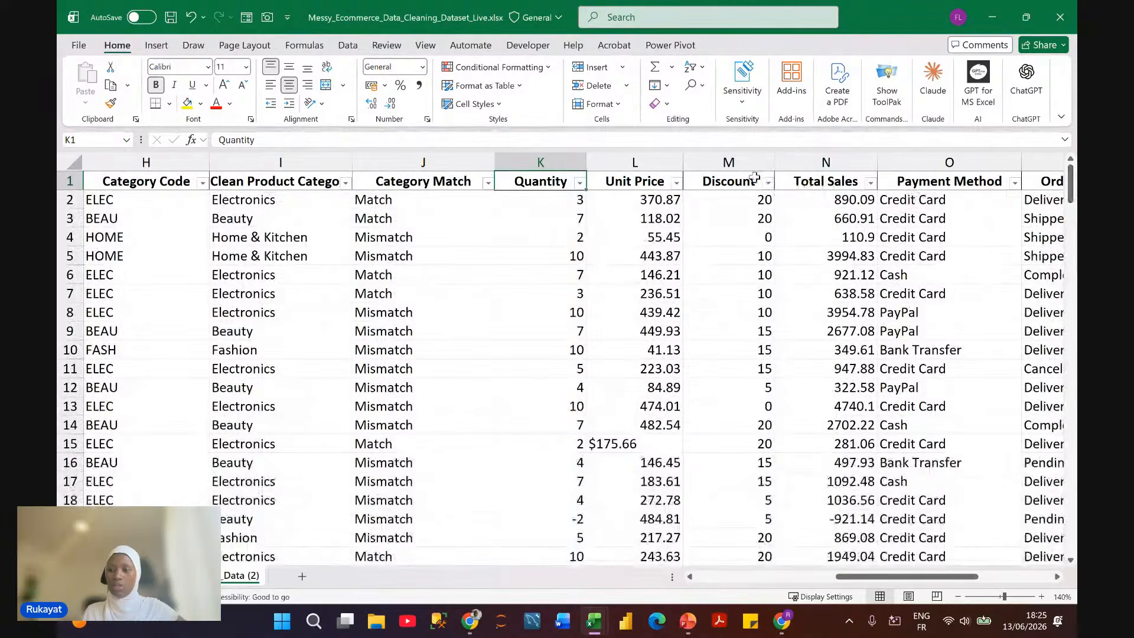
Step: Set up a conditional formatting rule on the Quantity values from K2 down for cell values less than or equal to 0
left_click(573, 204)
key("ctrl+shift+Down")
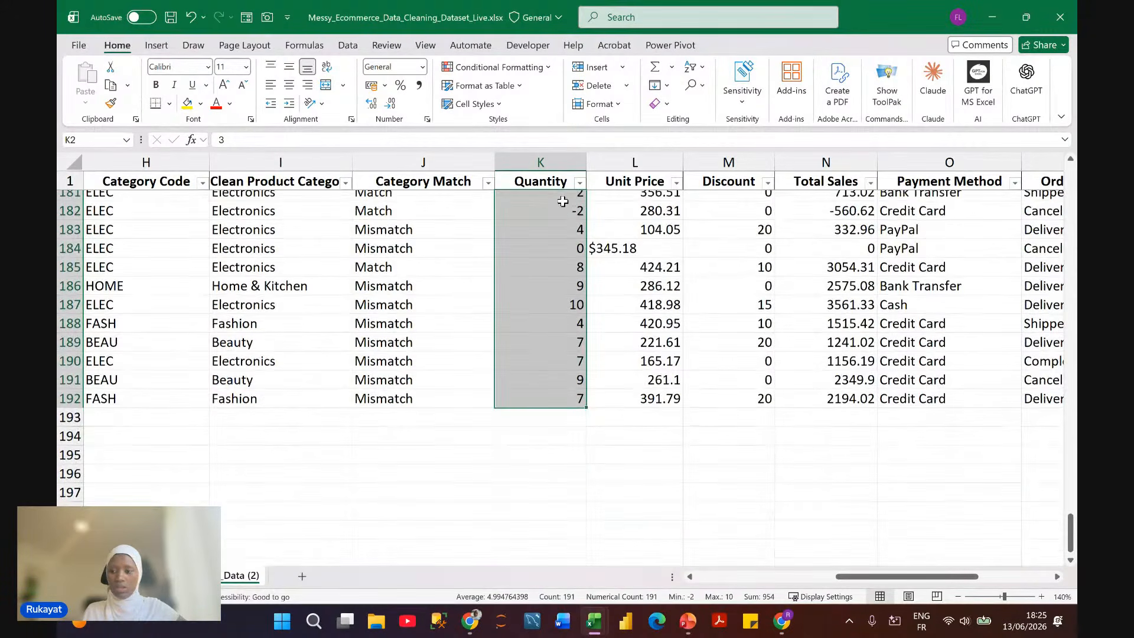
scroll(562, 201, "up", 20)
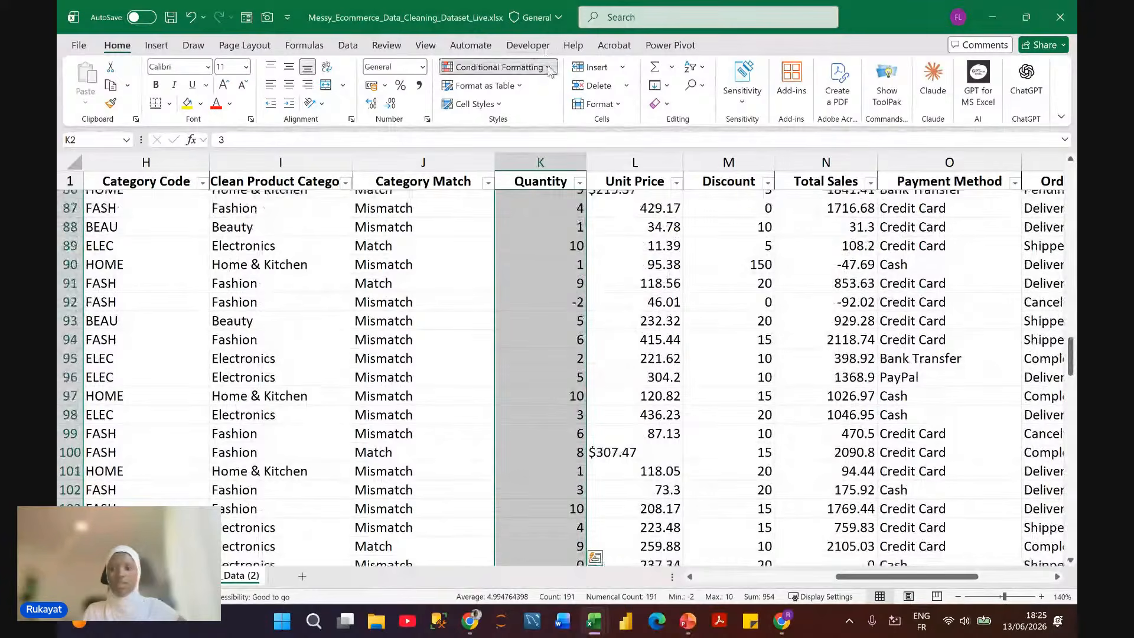
left_click(549, 69)
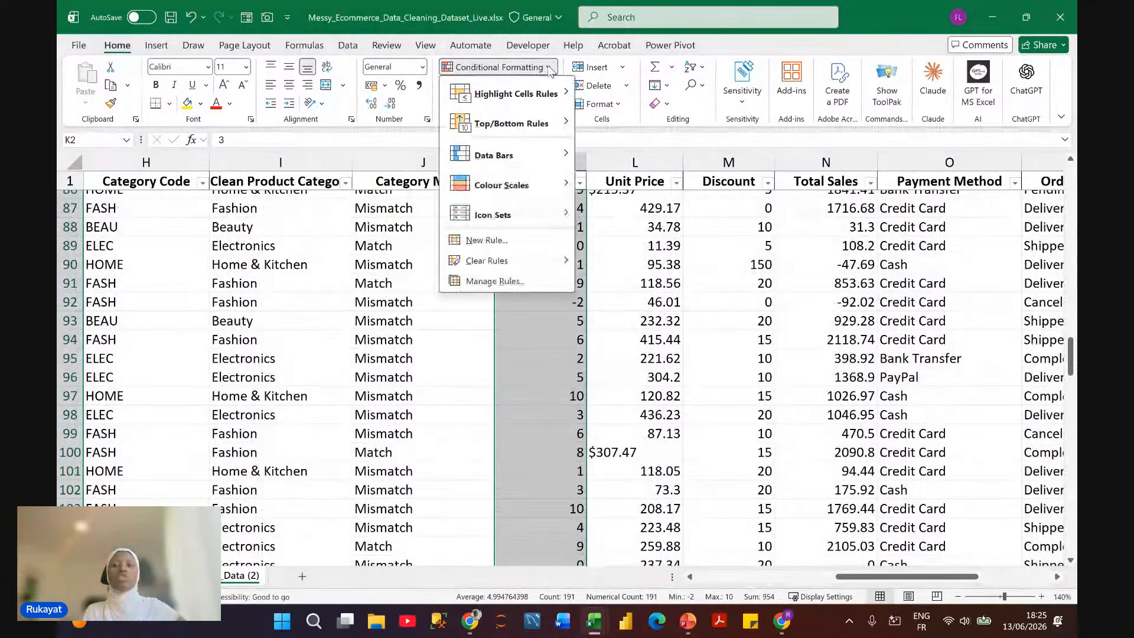
left_click(505, 243)
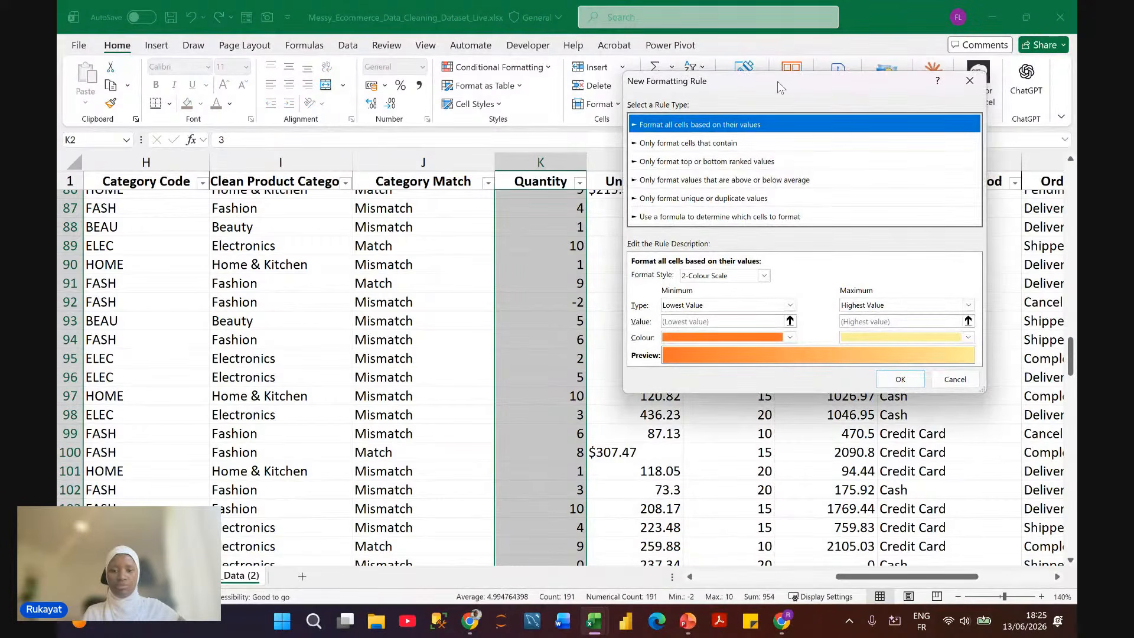
left_click_drag(785, 83, 325, 55)
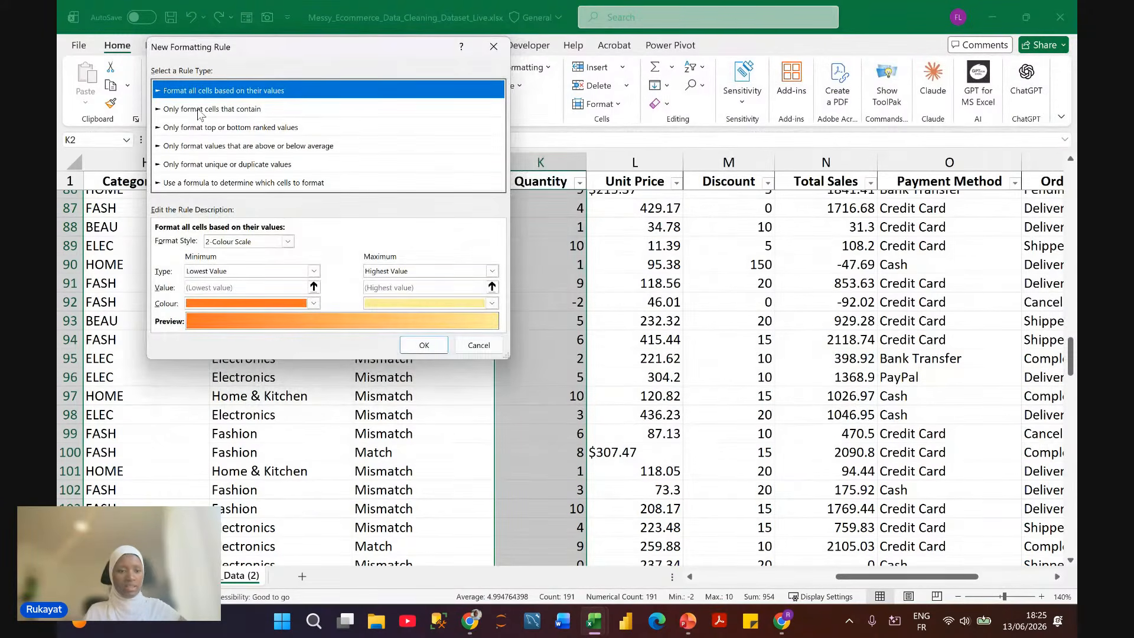
left_click(204, 110)
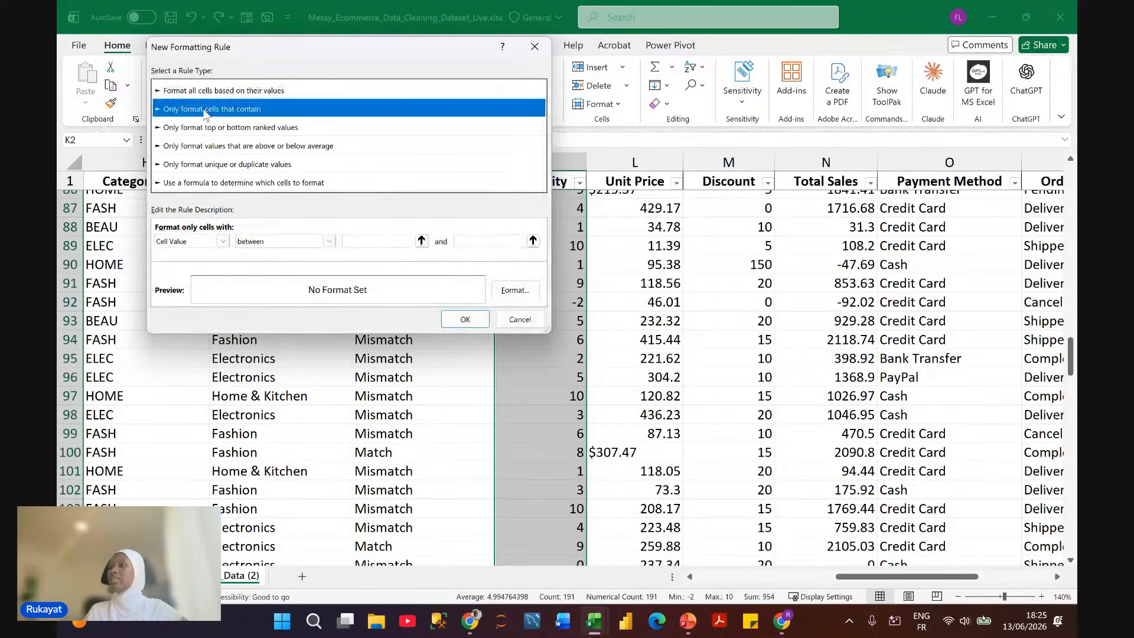
left_click(330, 243)
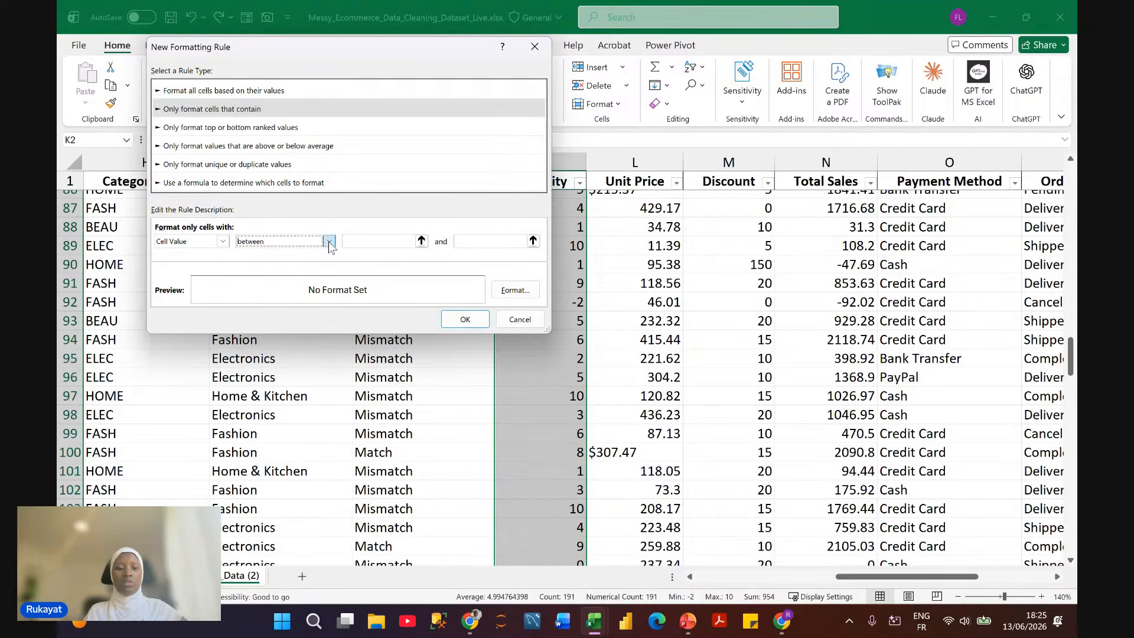
left_click(330, 243)
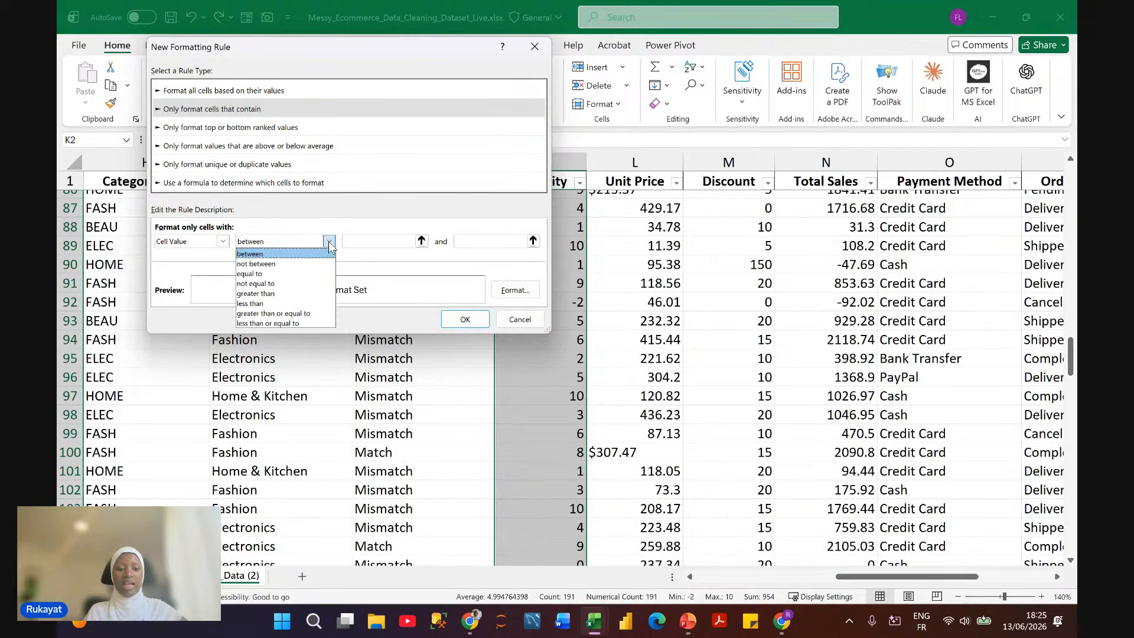
left_click(274, 324)
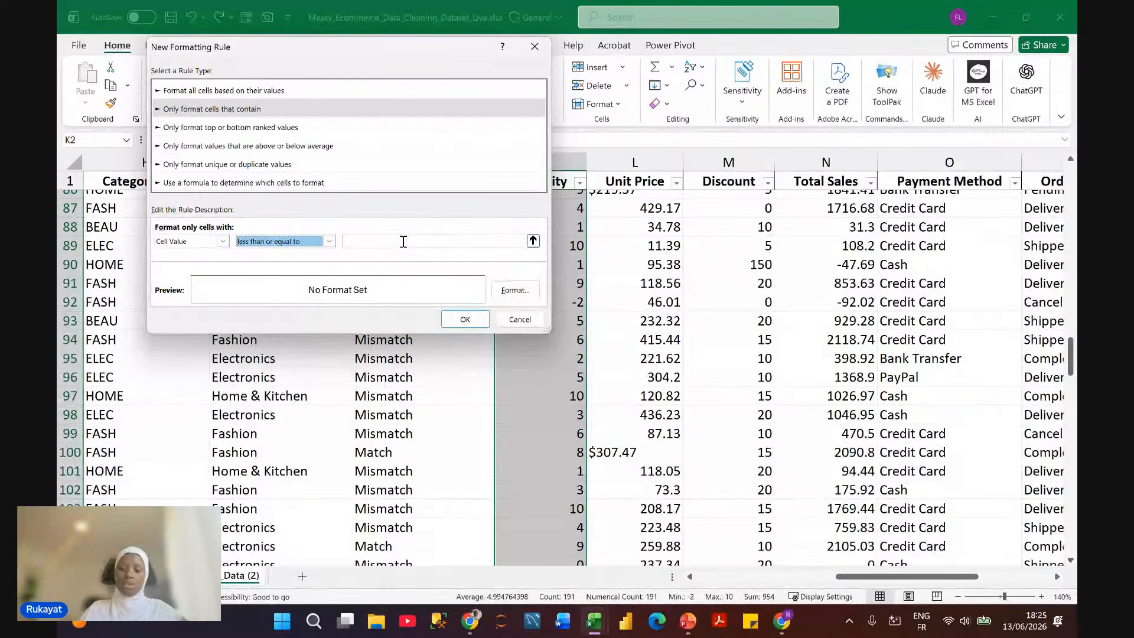
left_click(403, 242)
type("0")
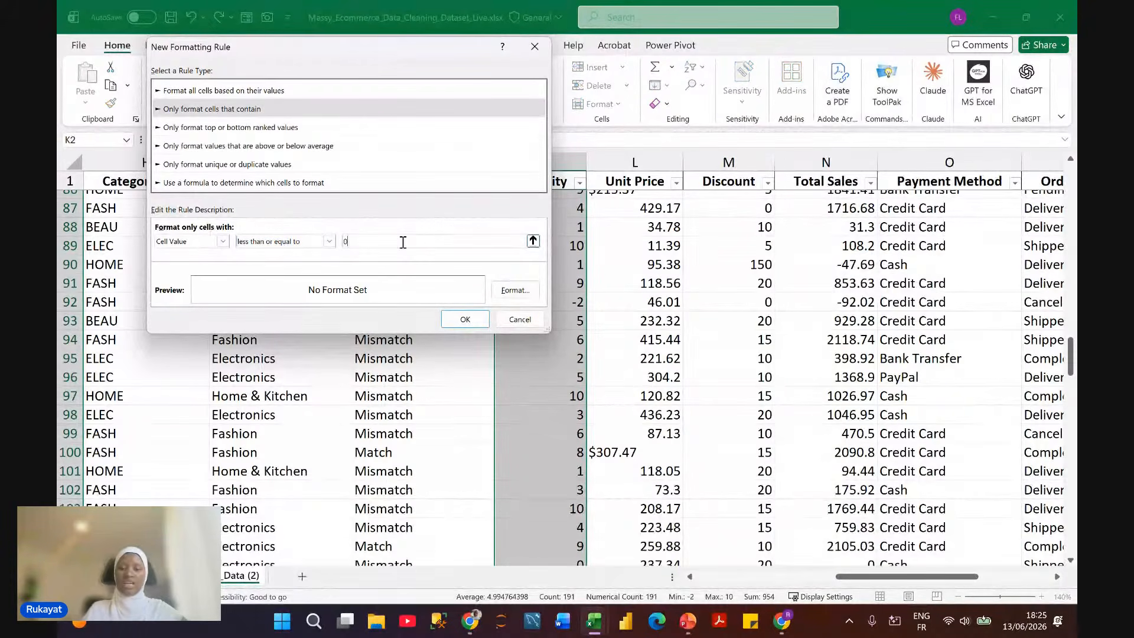
Step: Give the formatting rule a bright red fill and apply it to the Quantity values
left_click(513, 291)
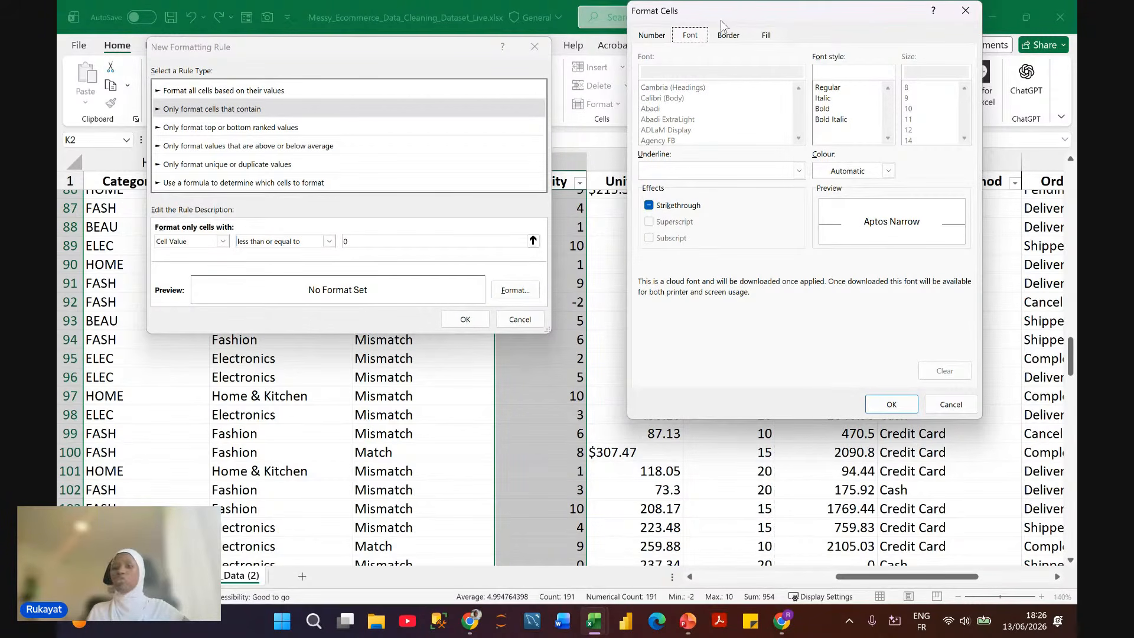
left_click_drag(746, 23, 689, 58)
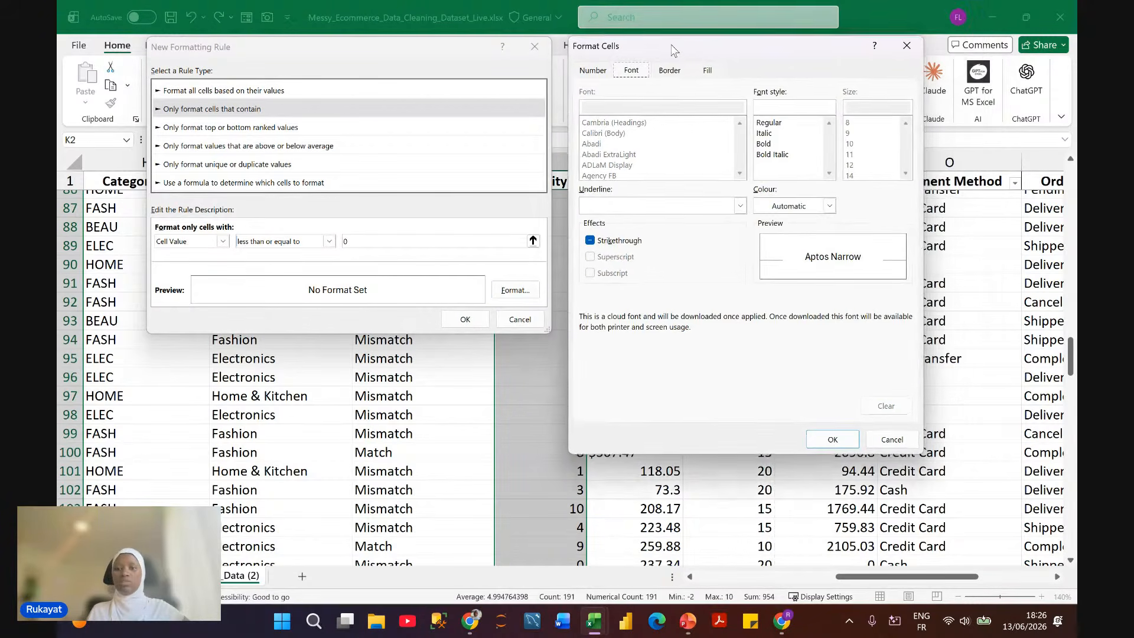
left_click(697, 74)
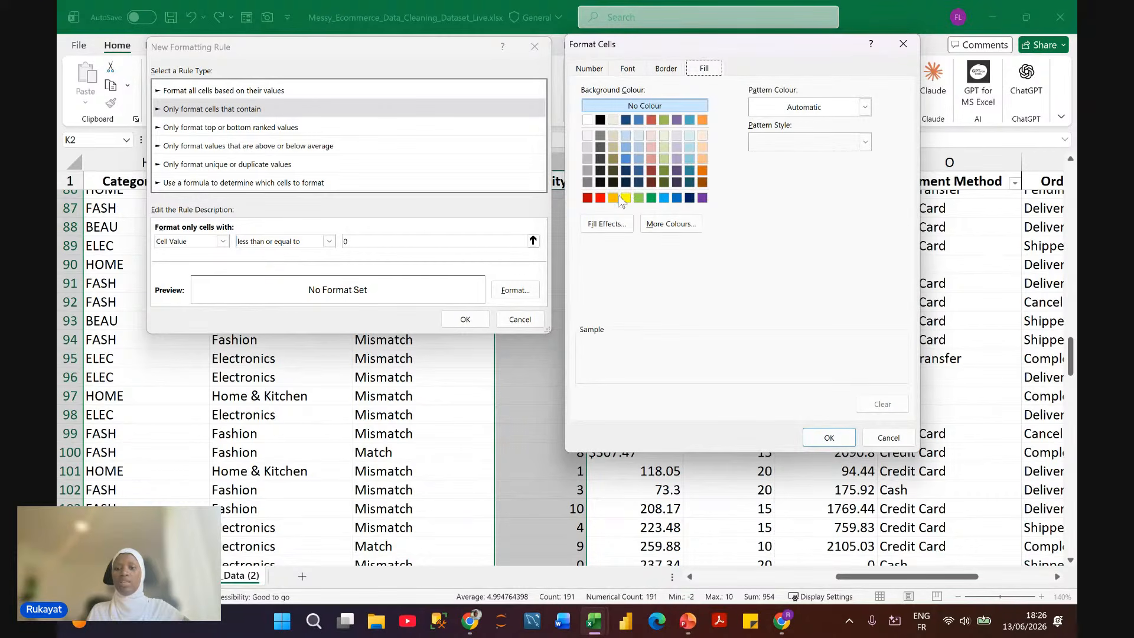
left_click(602, 198)
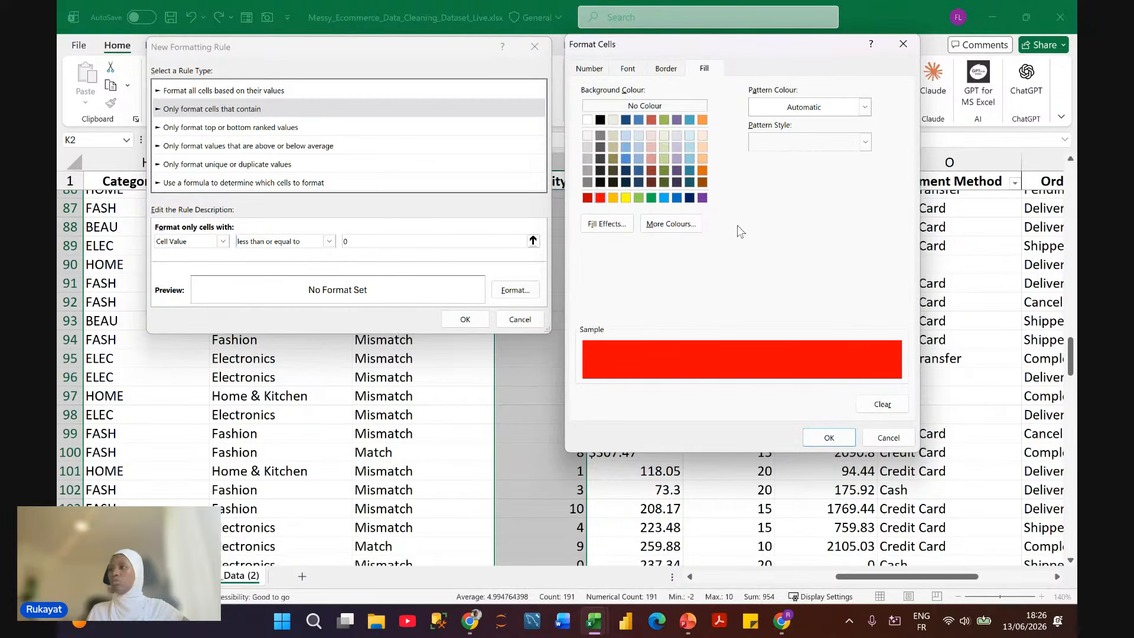
left_click(830, 438)
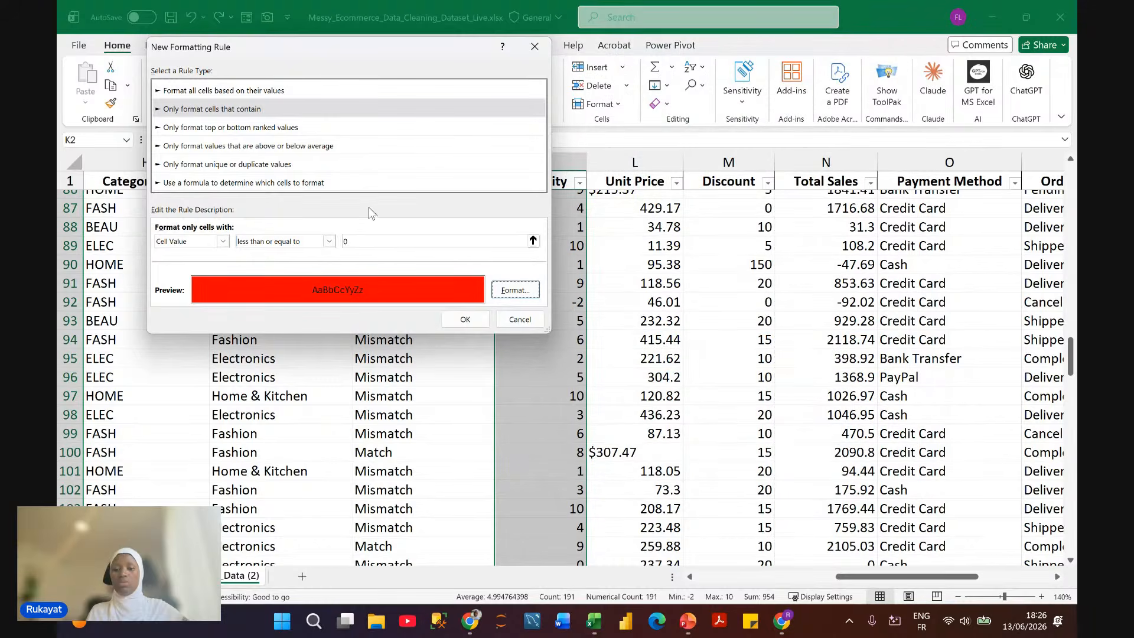
left_click(466, 322)
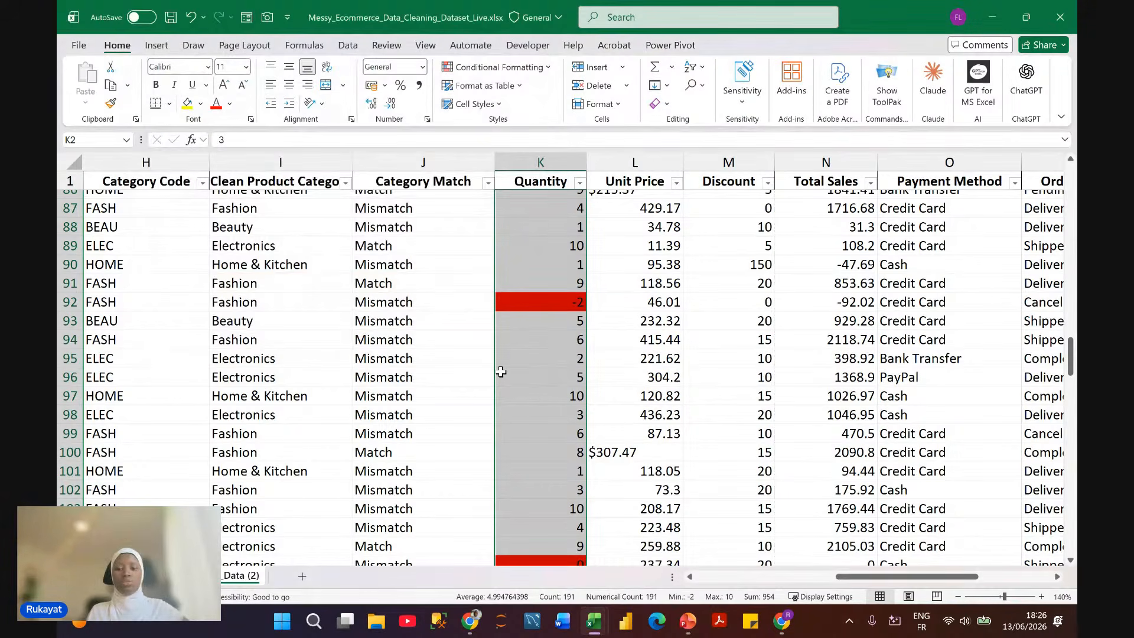
Step: Review the red-highlighted cells through the middle of the Quantity column, and return to the top of the data
scroll(501, 372, "down", 2)
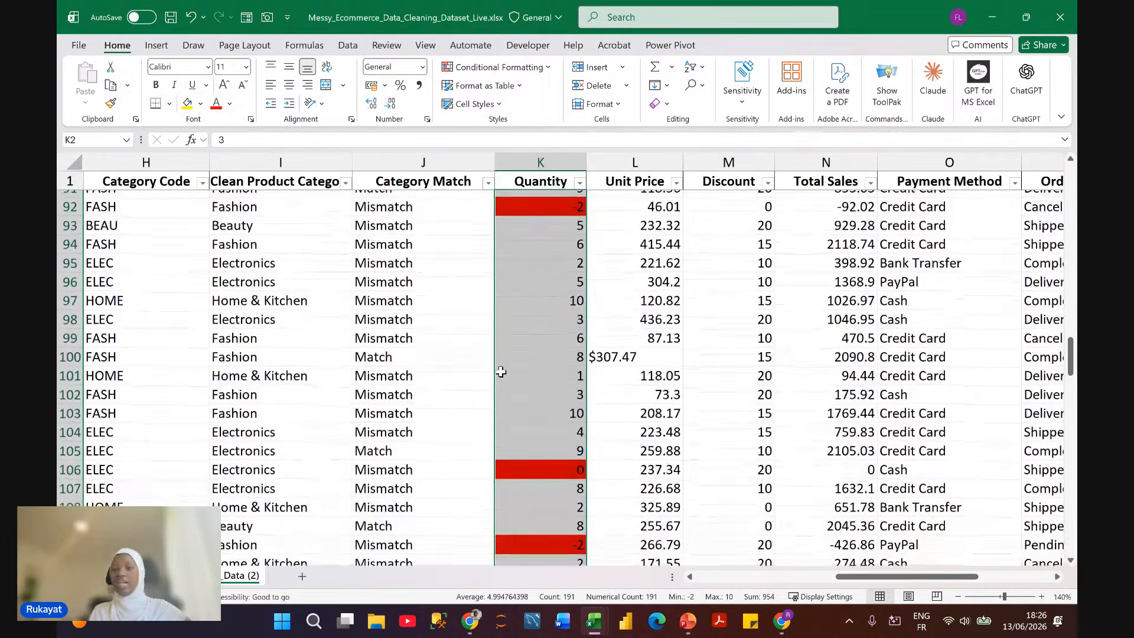
scroll(501, 372, "up", 1)
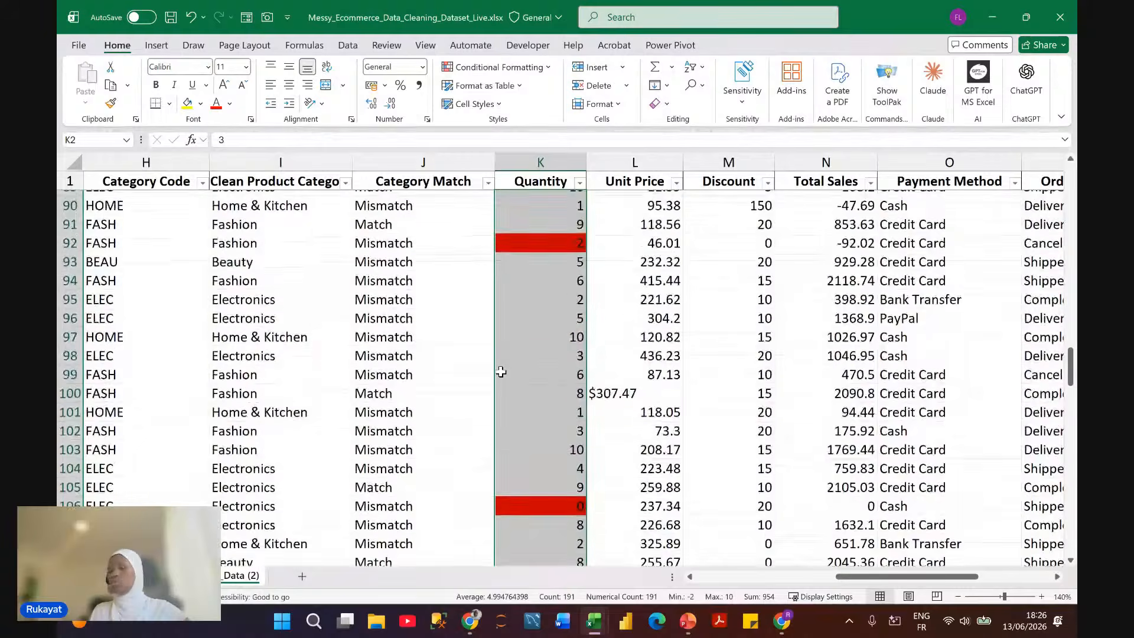
scroll(500, 372, "down", 3)
scroll(501, 371, "down", 9)
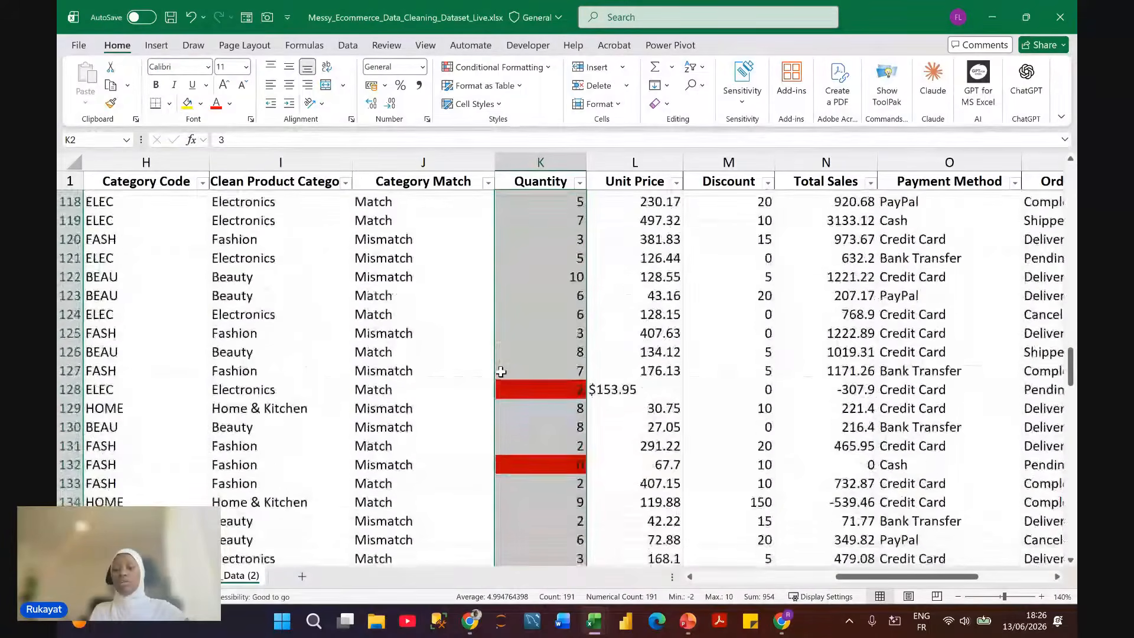
left_click(537, 371)
scroll(539, 370, "up", 5)
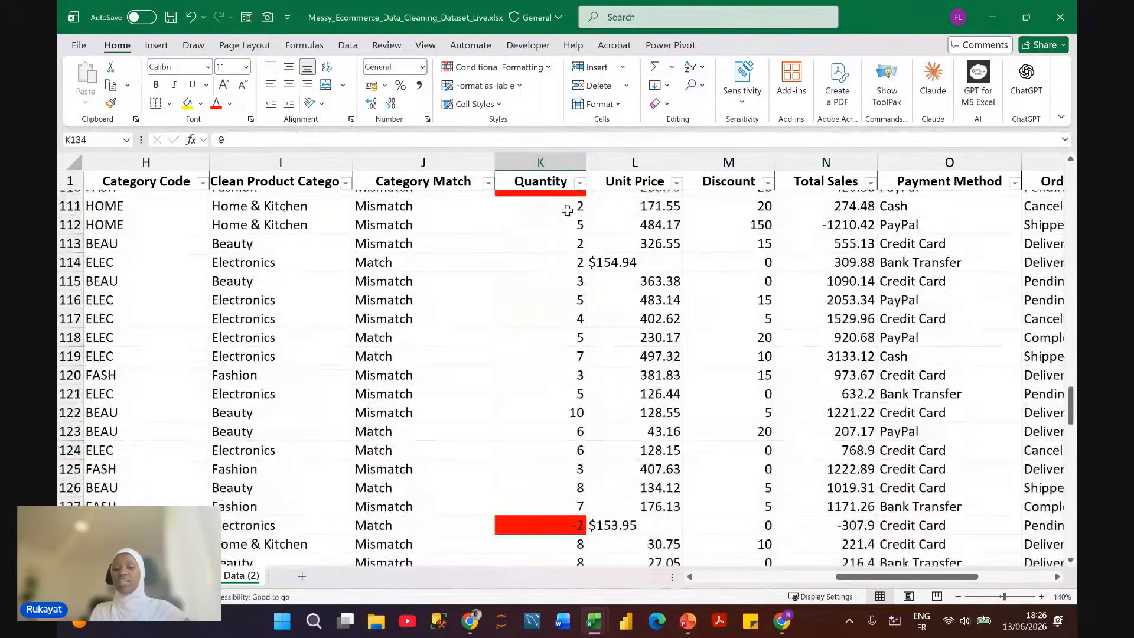
left_click(555, 207)
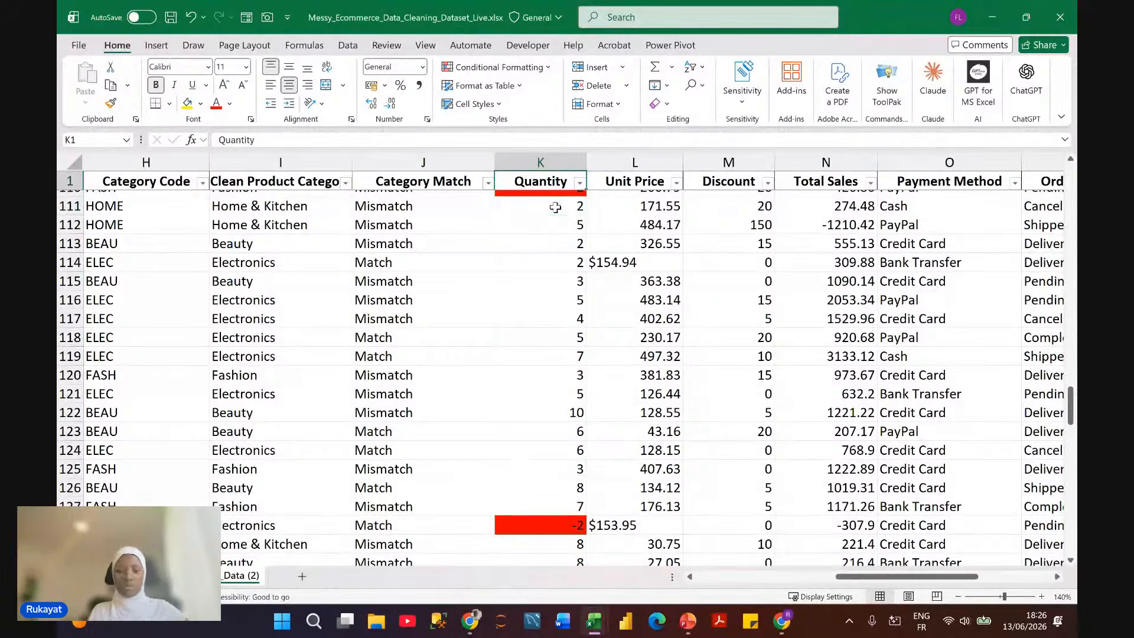
scroll(555, 213, "up", 3)
left_click(557, 244)
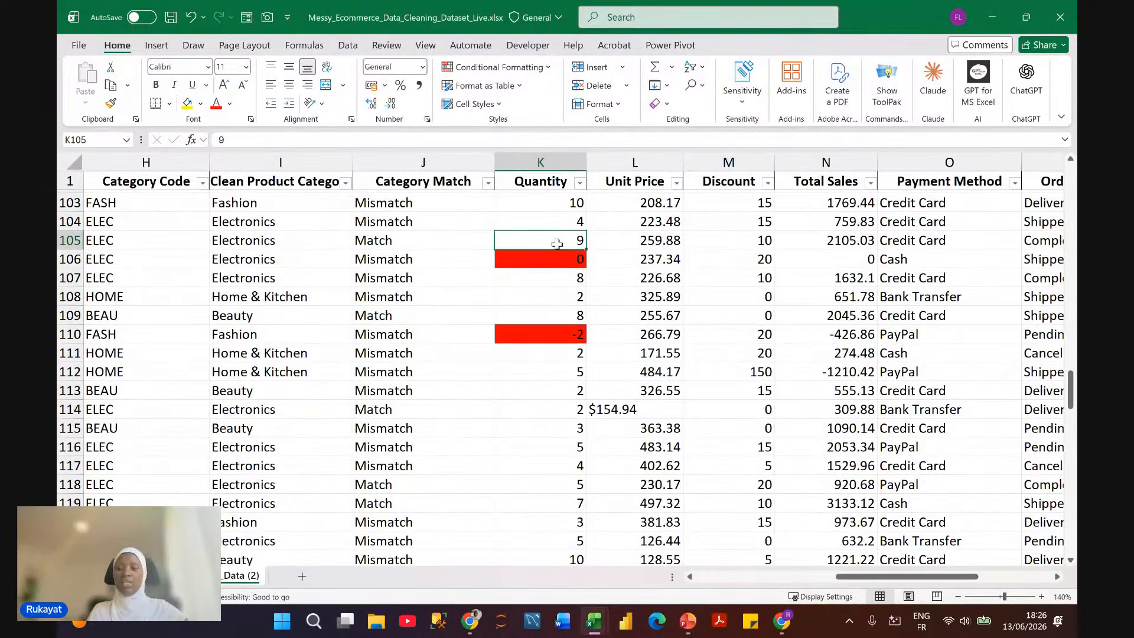
key("ctrl+Up")
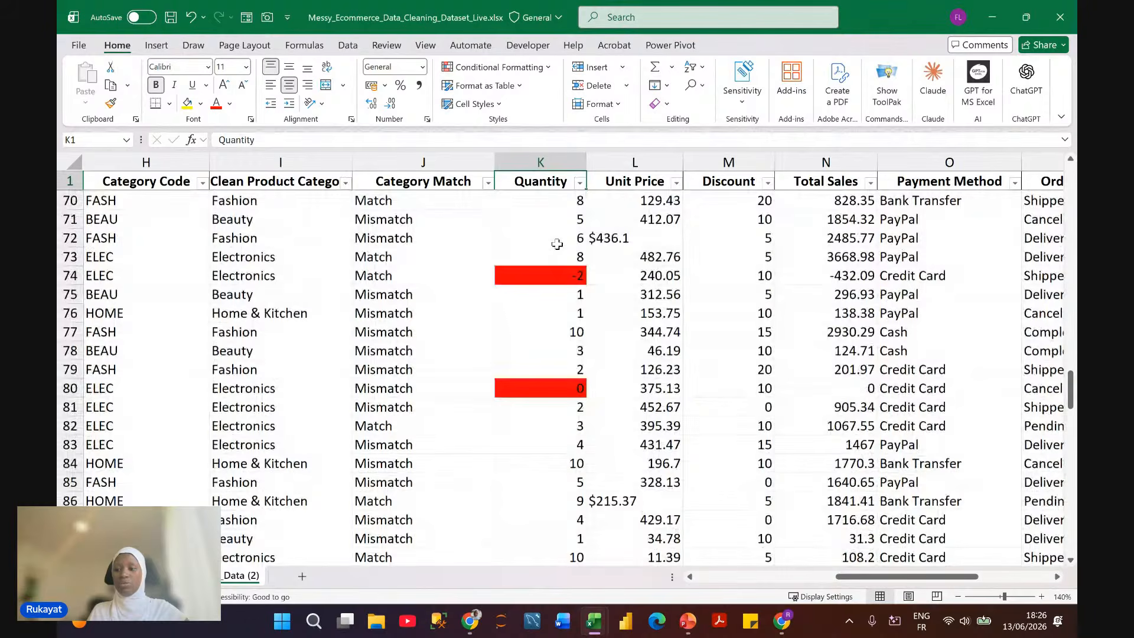
scroll(557, 243, "up", 20)
Step: Look over the columns from Unit Price to Delivery Date for entries that still need cleaning, including the Unit Price in row 15
scroll(689, 266, "right", 2)
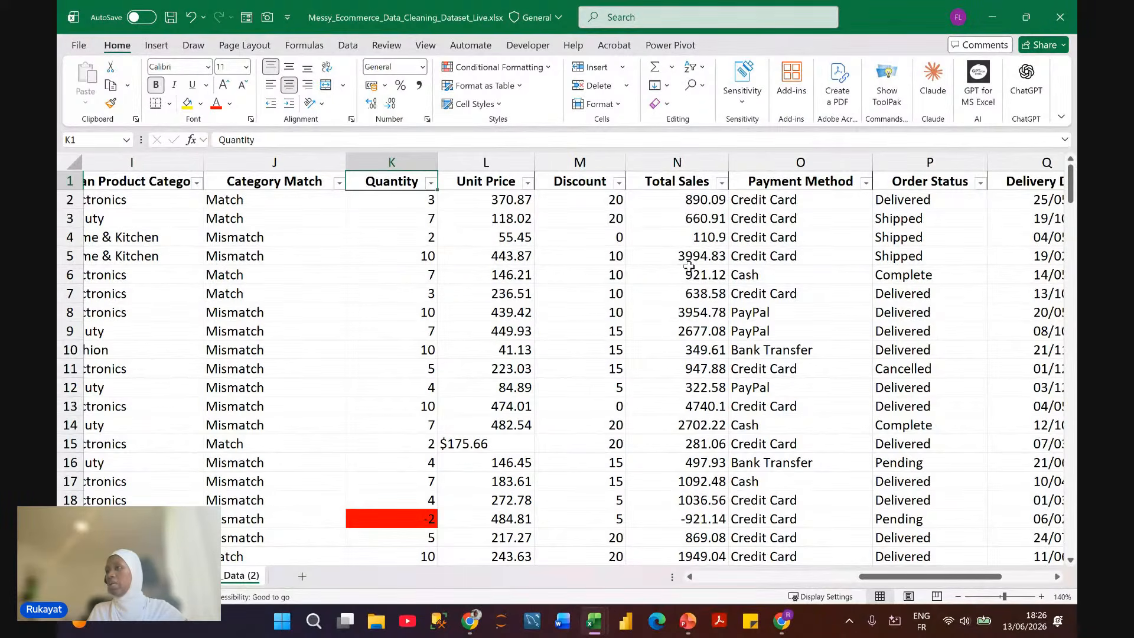
scroll(689, 266, "right", 1)
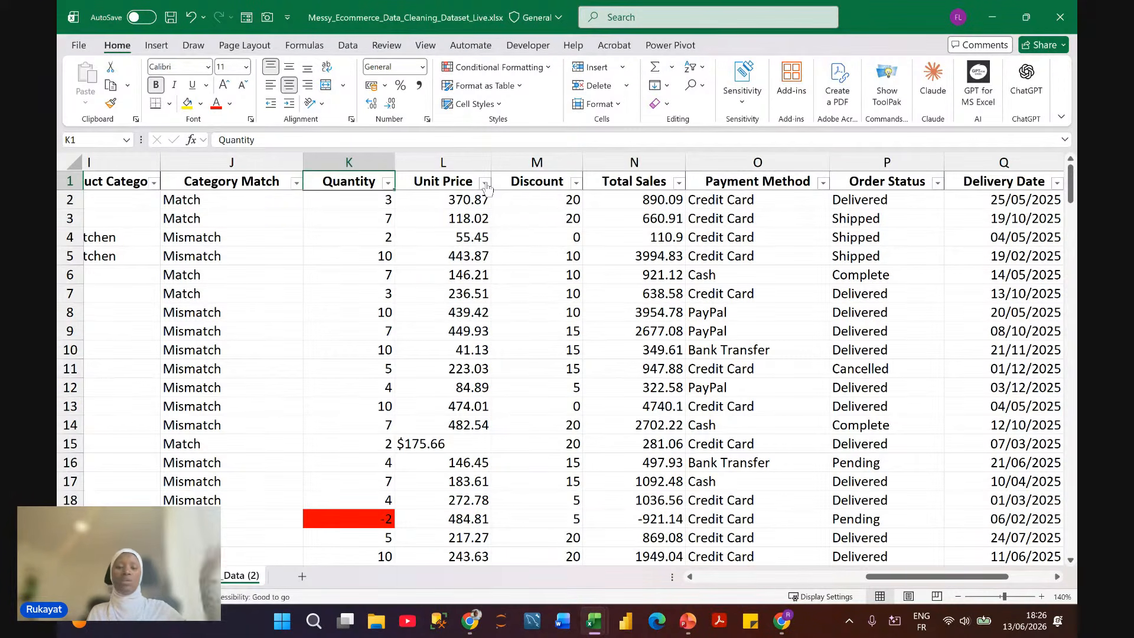
scroll(474, 219, "up", 3)
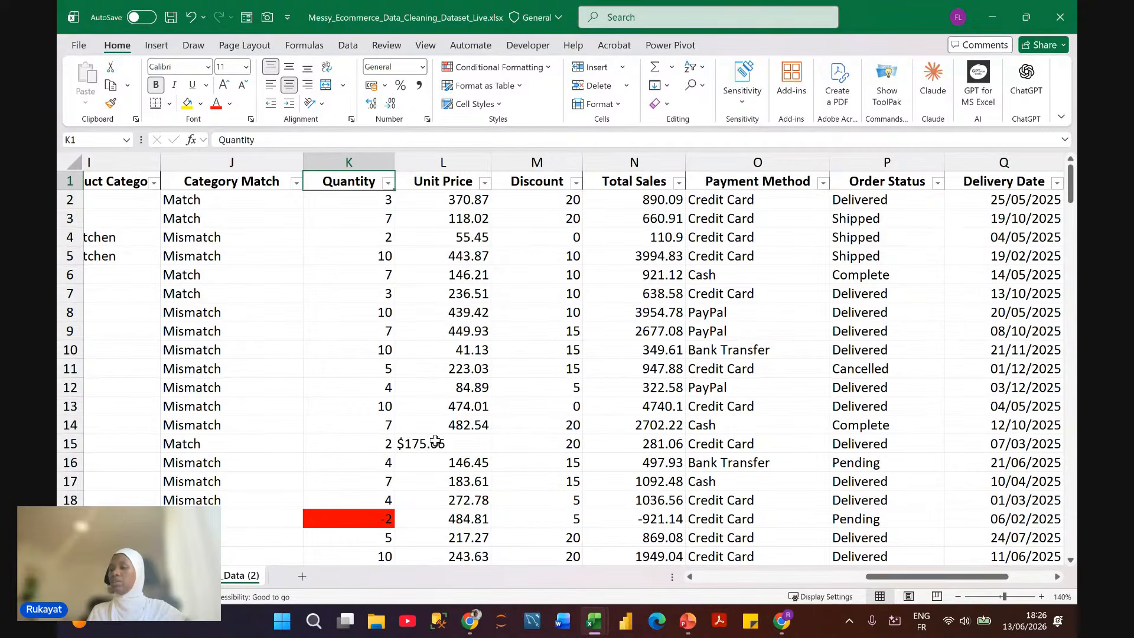
Step: Inspect how the Unit Price in row 15 is stored compared with the rest of the column
scroll(468, 349, "down", 2)
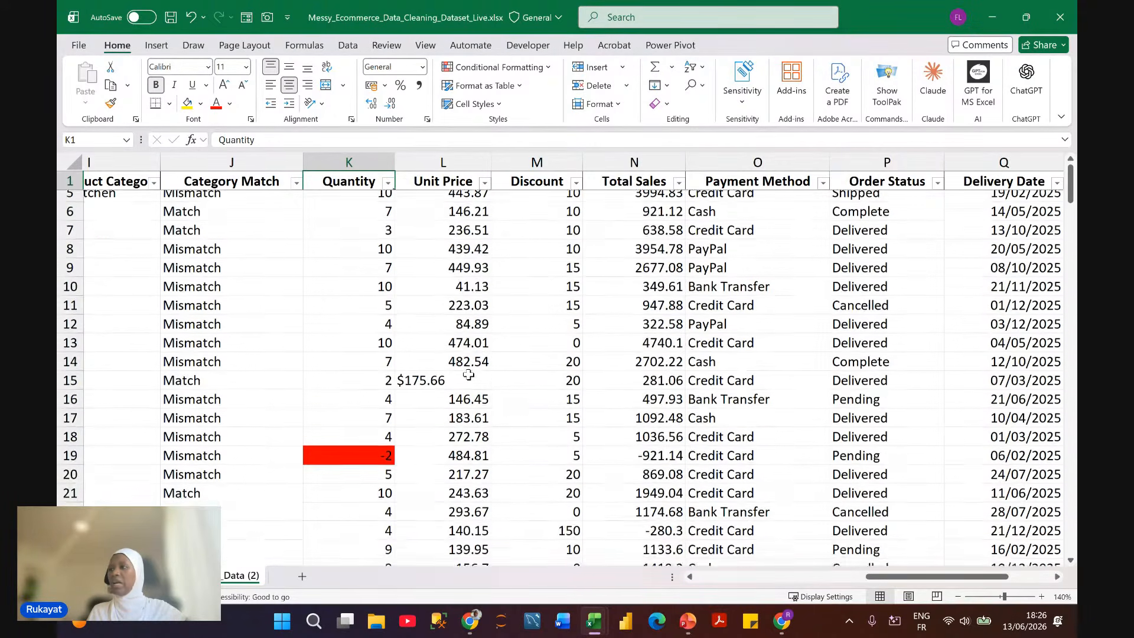
scroll(468, 366, "up", 2)
scroll(468, 373, "up", 1)
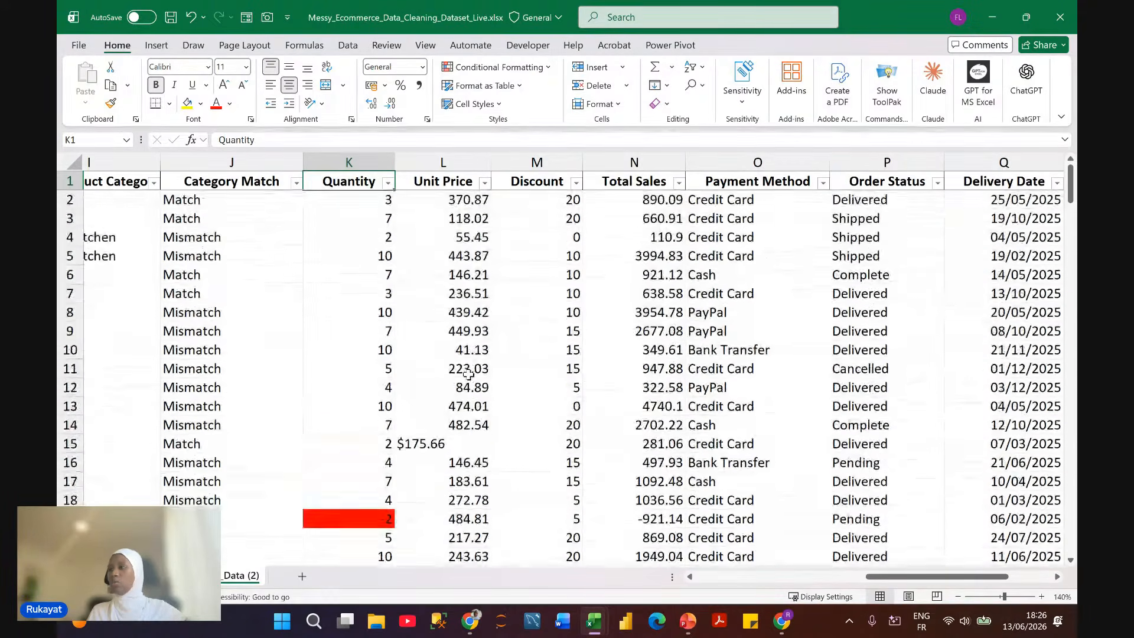
left_click(416, 449)
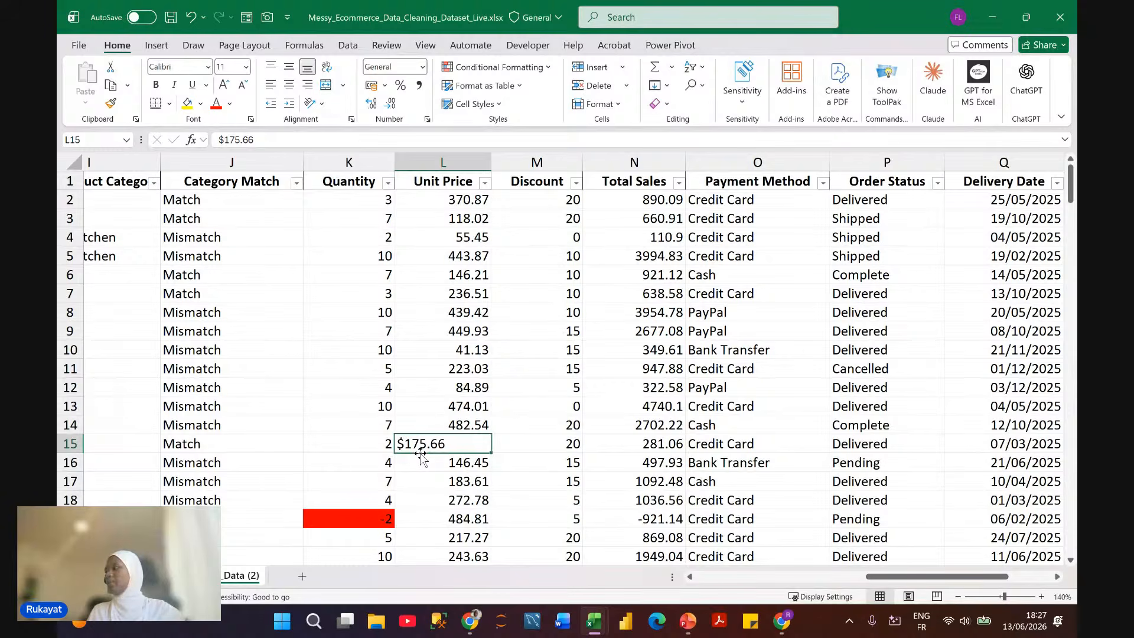
scroll(421, 455, "left", 1)
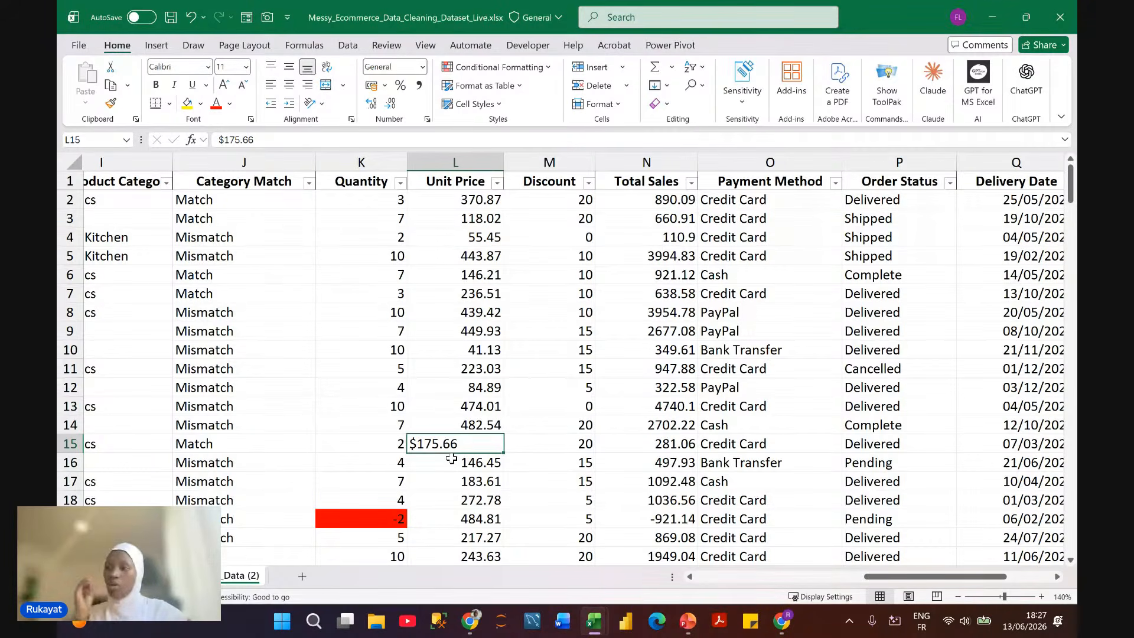
Step: Replace every "$" in the Unit Price column with nothing, and check the entry in row 15
left_click(463, 162)
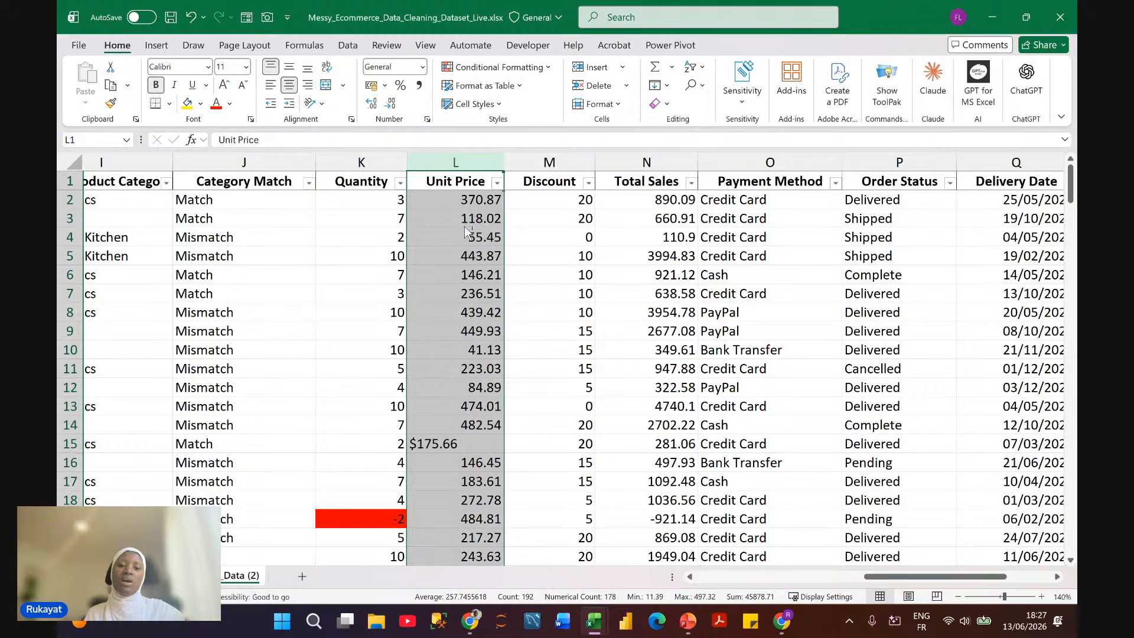
key("ctrl+h")
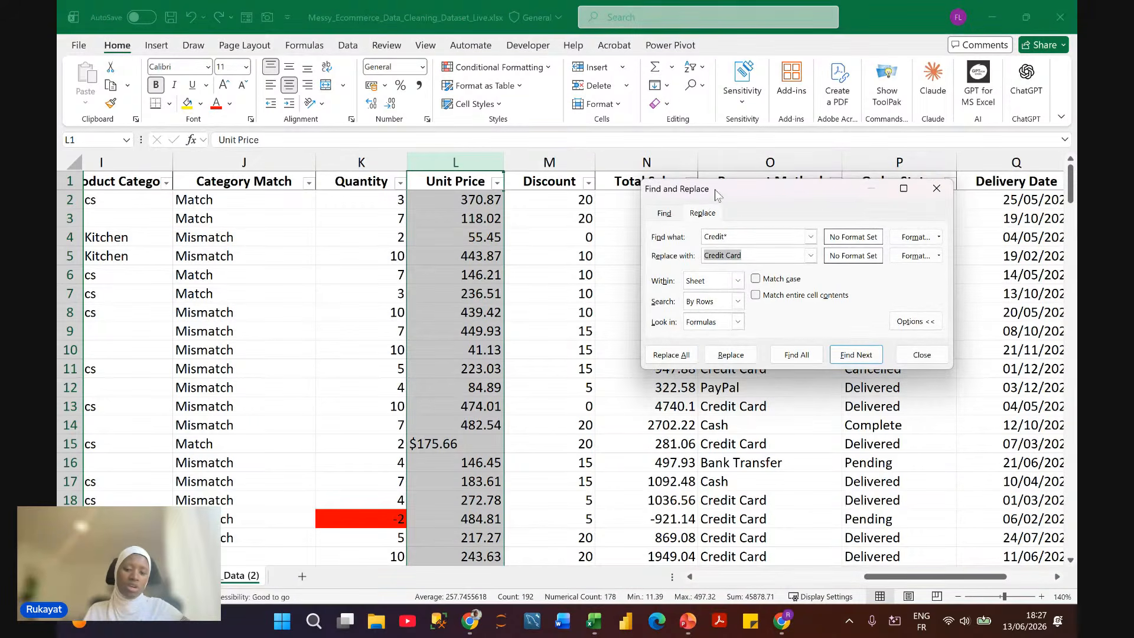
left_click_drag(716, 193, 618, 166)
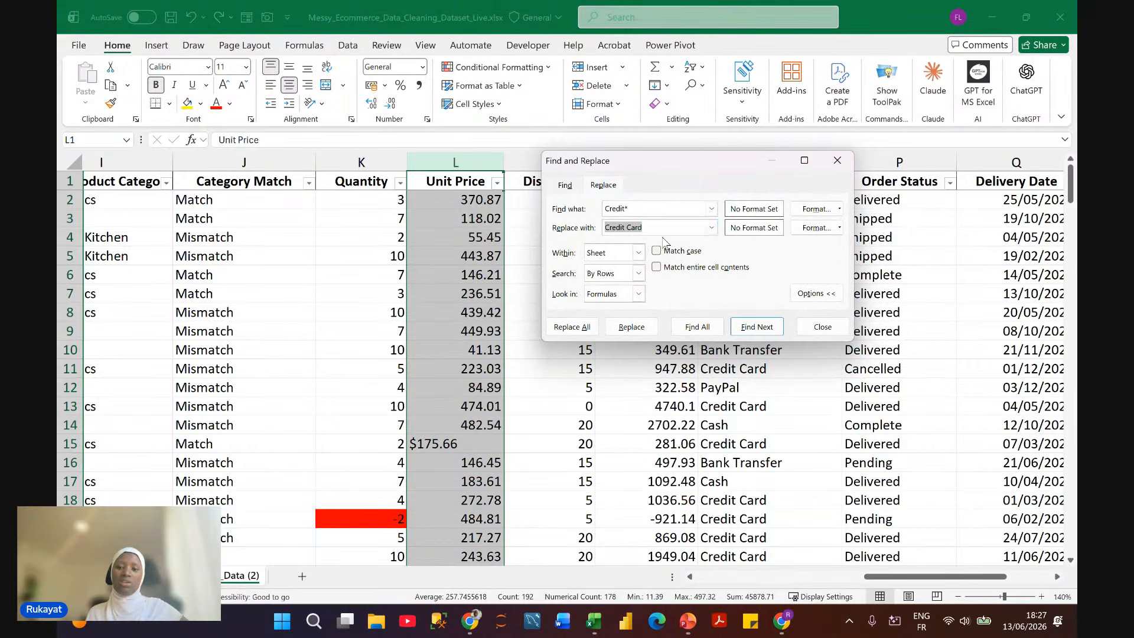
key("BackSpace")
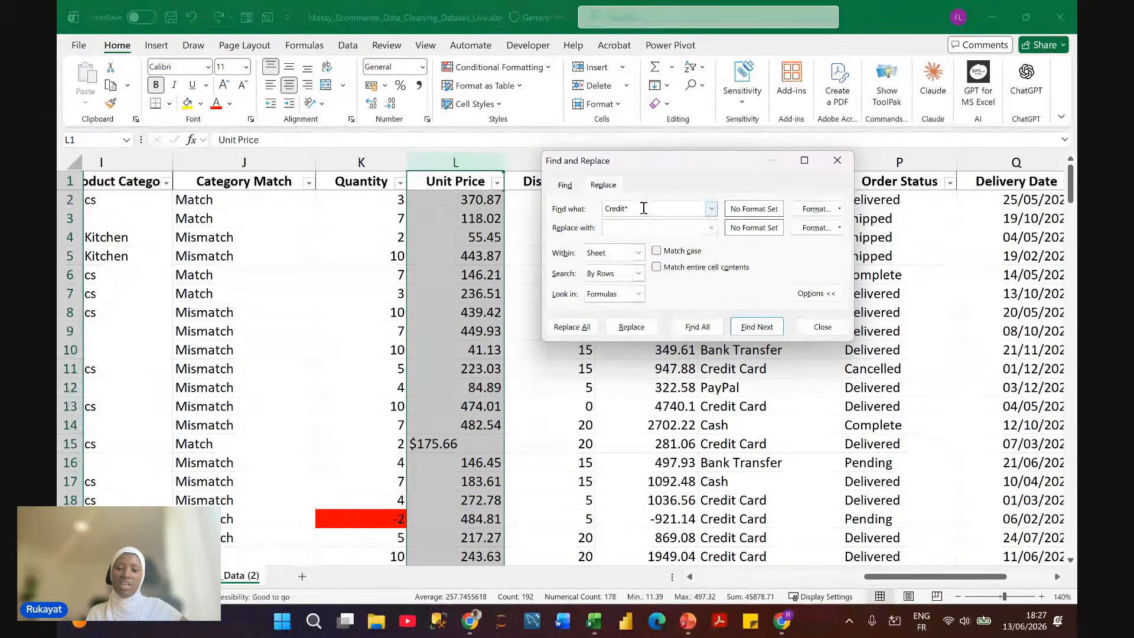
left_click_drag(644, 209, 602, 211)
key("BackSpace")
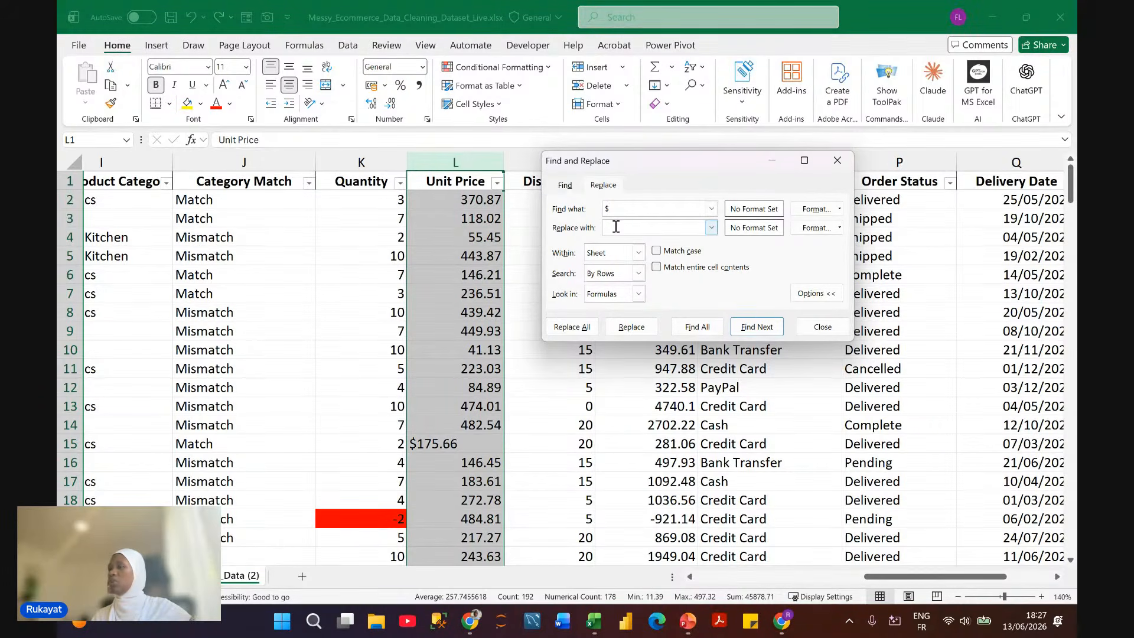
left_click(571, 327)
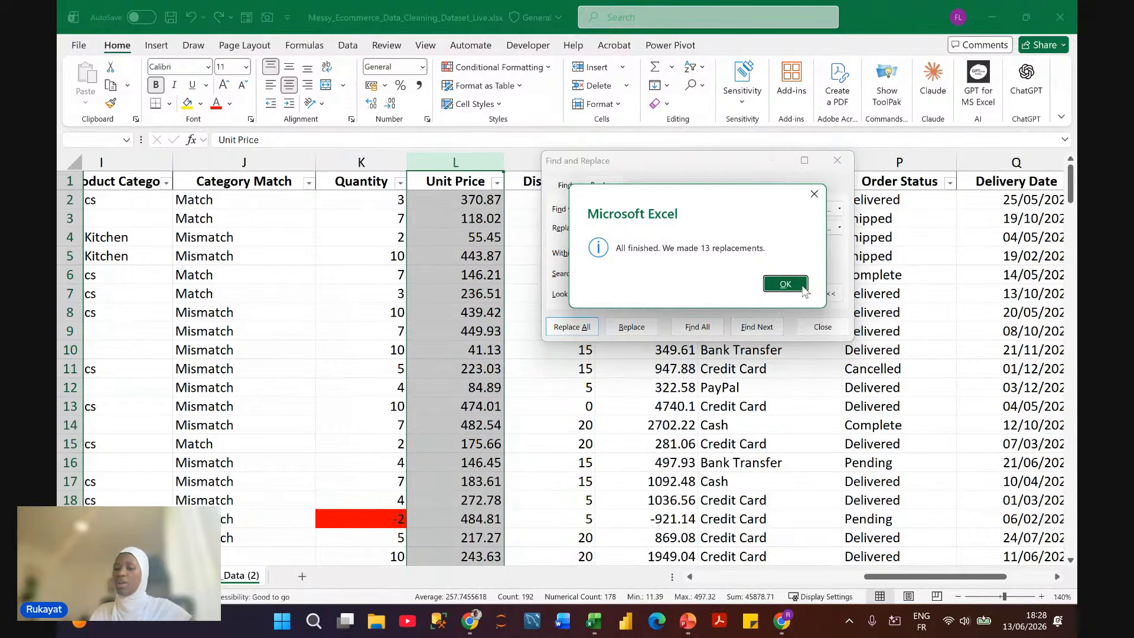
left_click(785, 284)
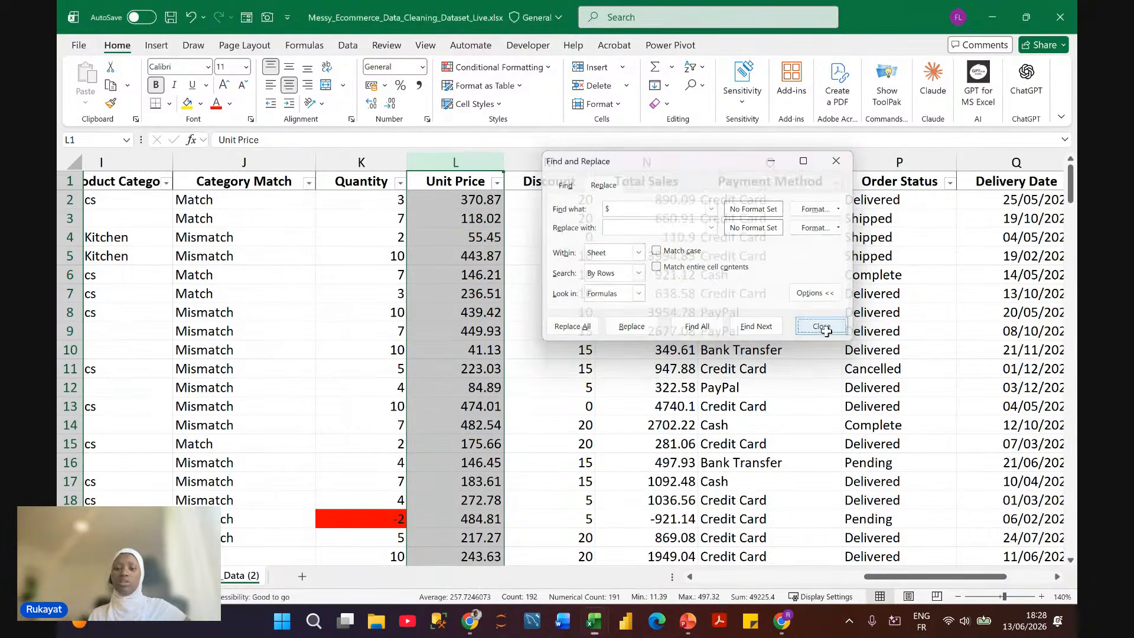
left_click(822, 327)
scroll(469, 318, "down", 1)
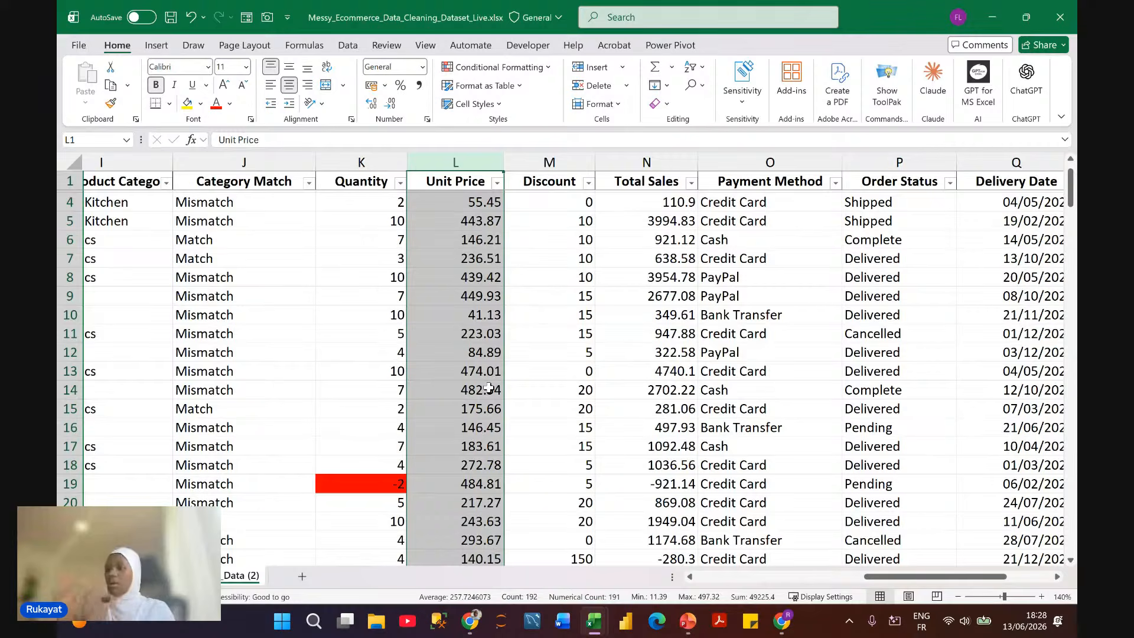
scroll(489, 388, "down", 1)
left_click(502, 357)
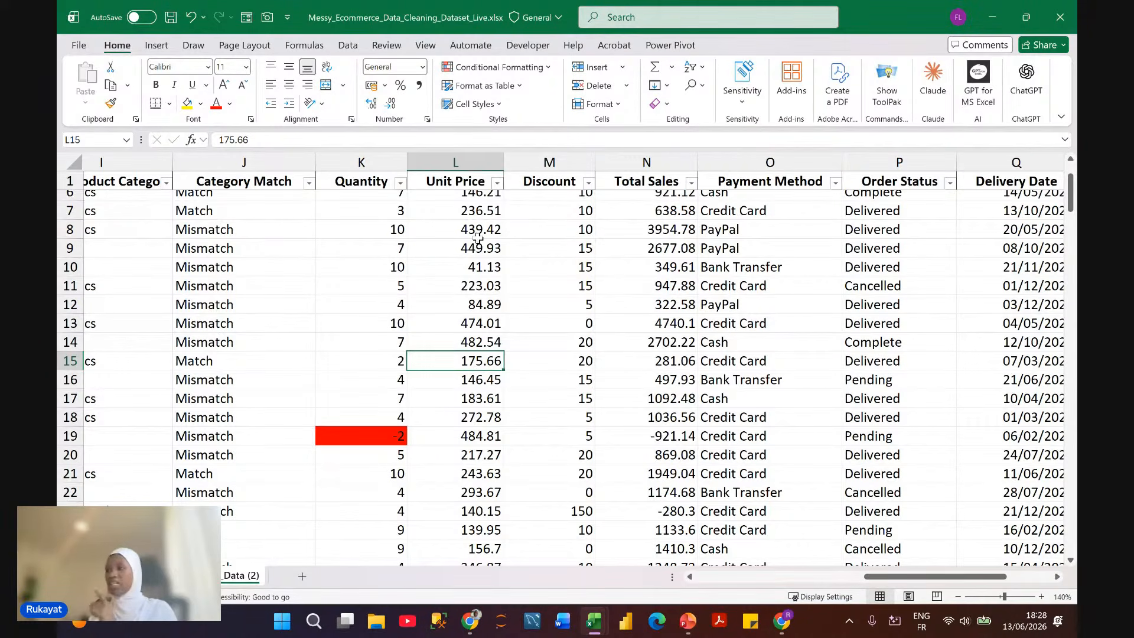
Step: Apply the $ English (United States) accounting format to the whole Unit Price column
left_click(468, 213)
key("ctrl+Up")
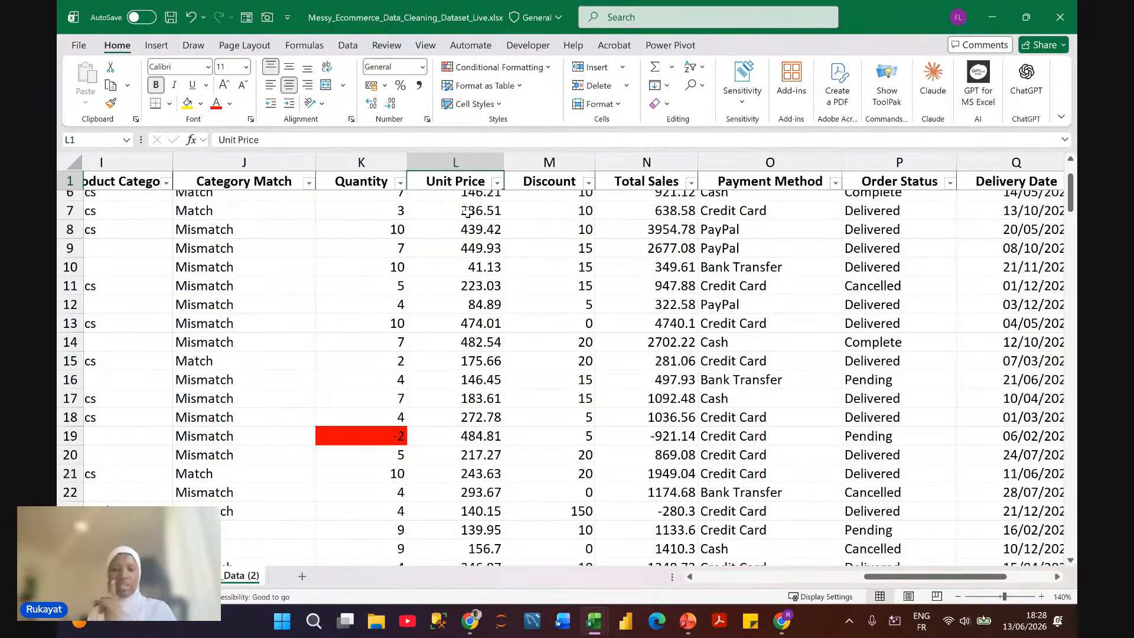
key("ctrl+shift+Down")
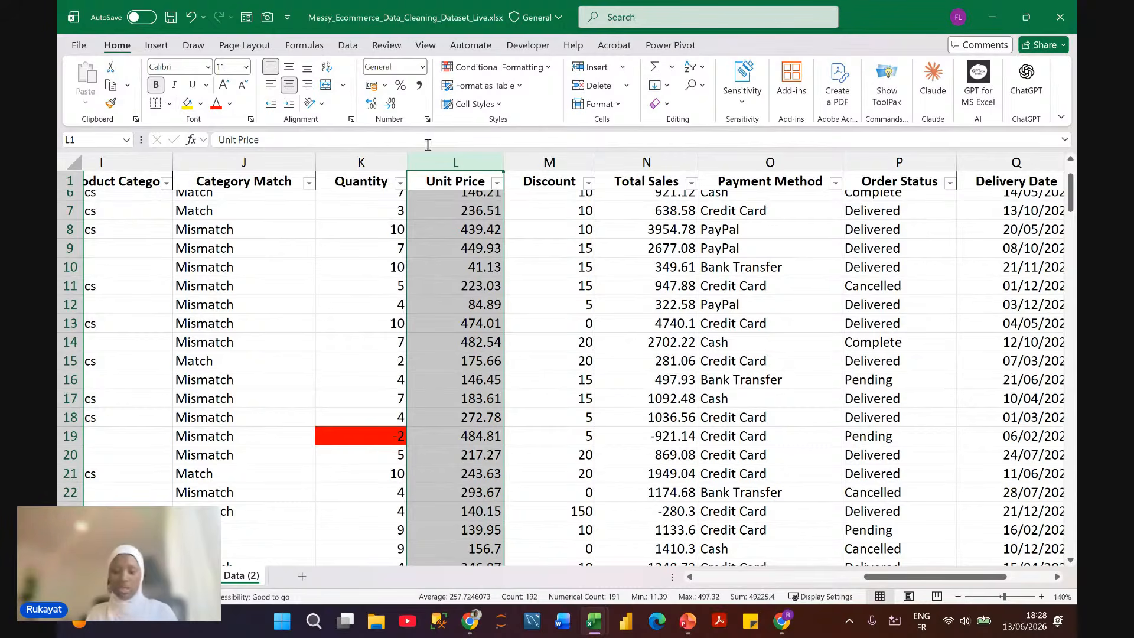
scroll(472, 236, "up", 2)
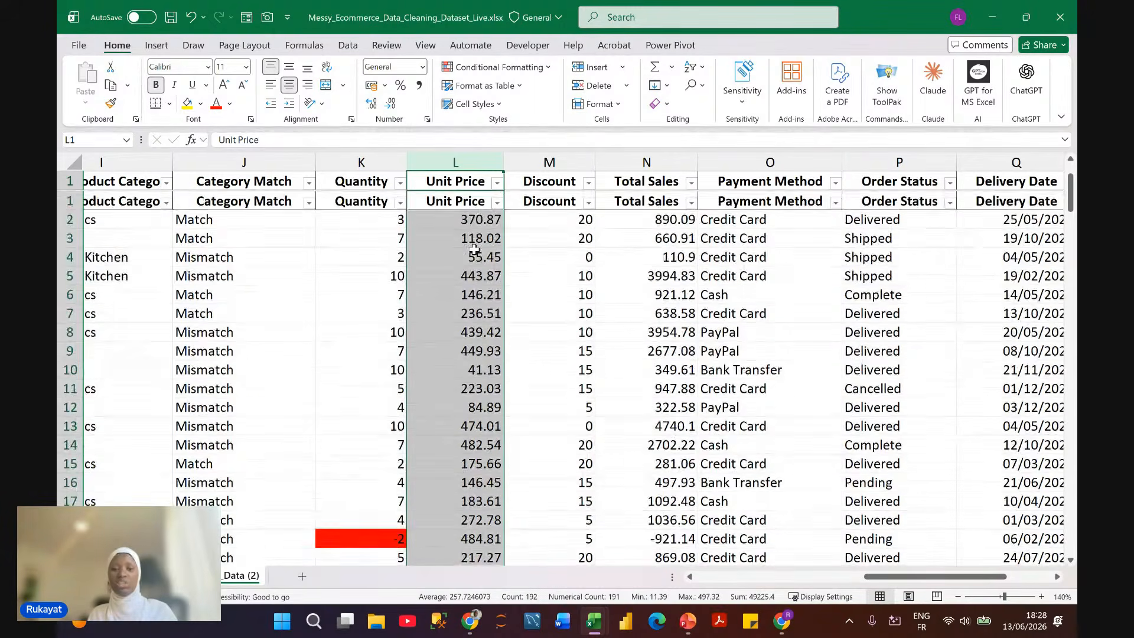
left_click(385, 86)
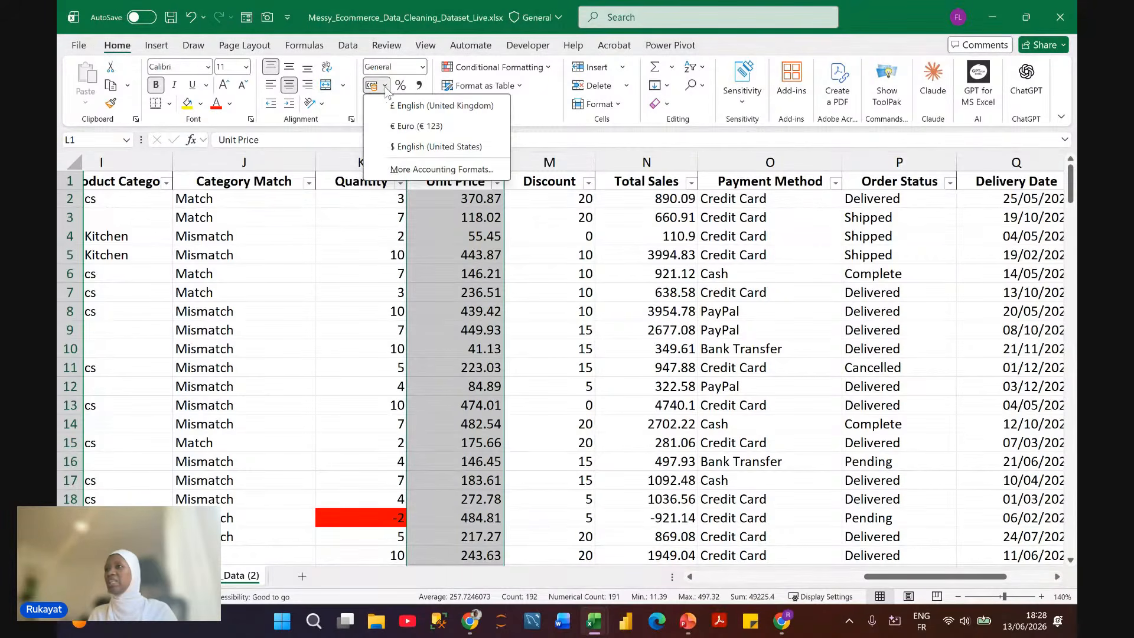
left_click(422, 67)
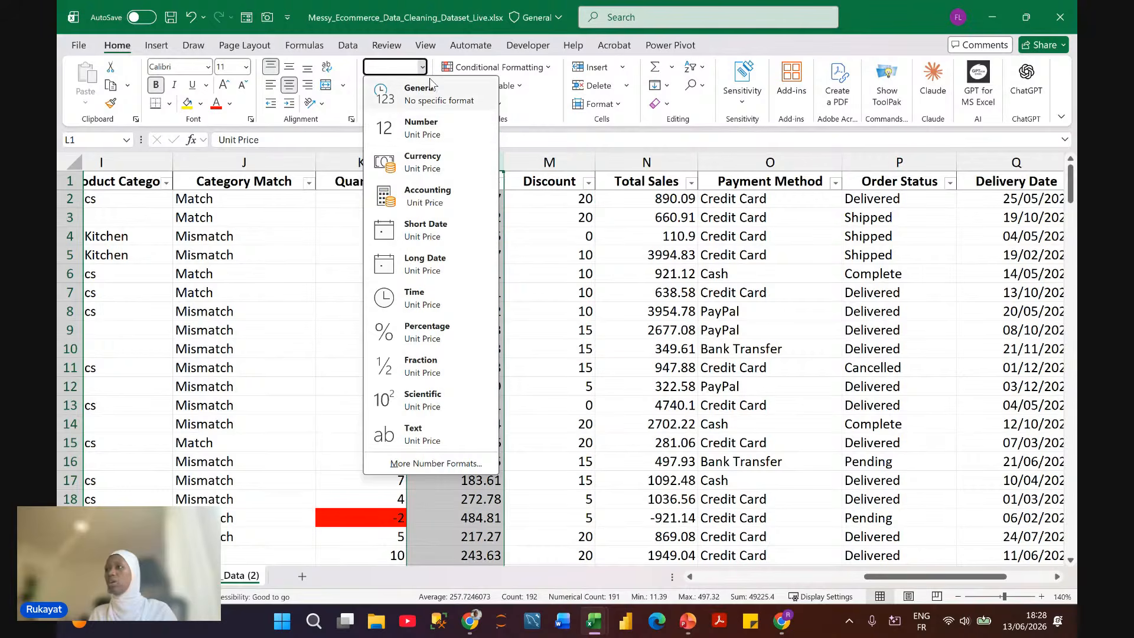
left_click(509, 136)
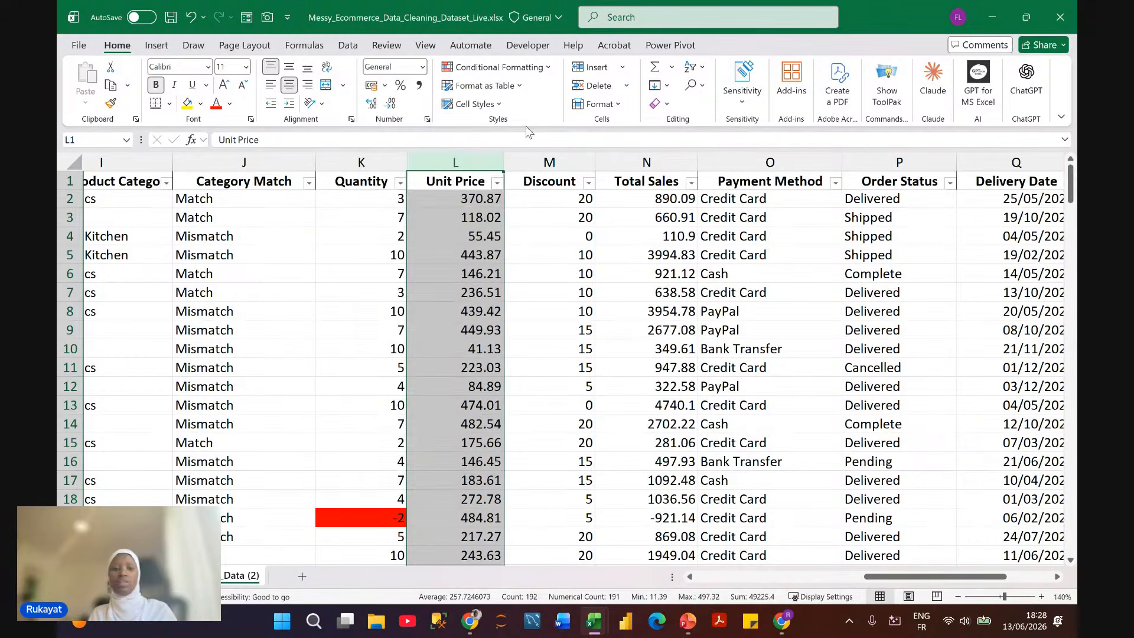
left_click(387, 87)
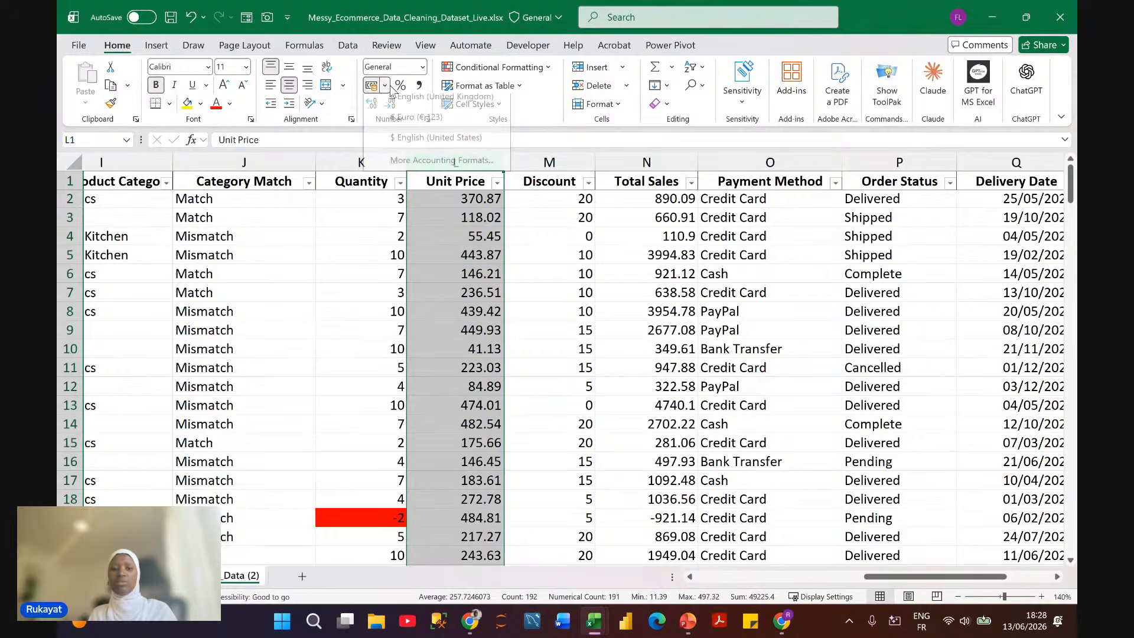
left_click(419, 148)
left_click(466, 258)
Step: Check the formatted Unit Price values in the column and in its filter list, leaving the data unfiltered
scroll(468, 260, "up", 1)
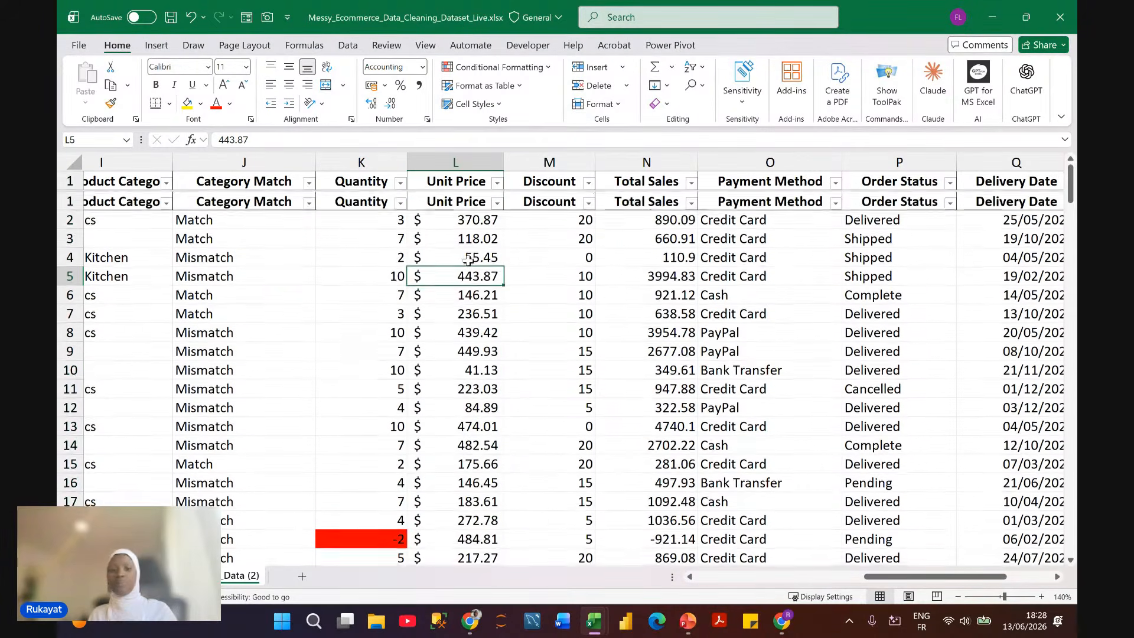
scroll(468, 260, "down", 1)
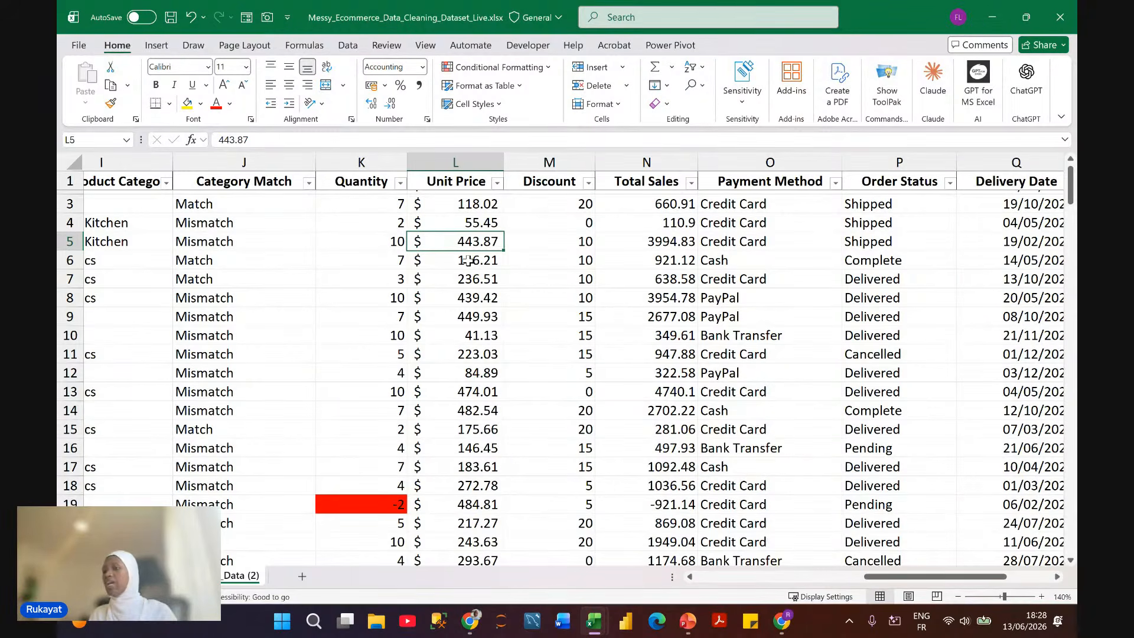
left_click(496, 182)
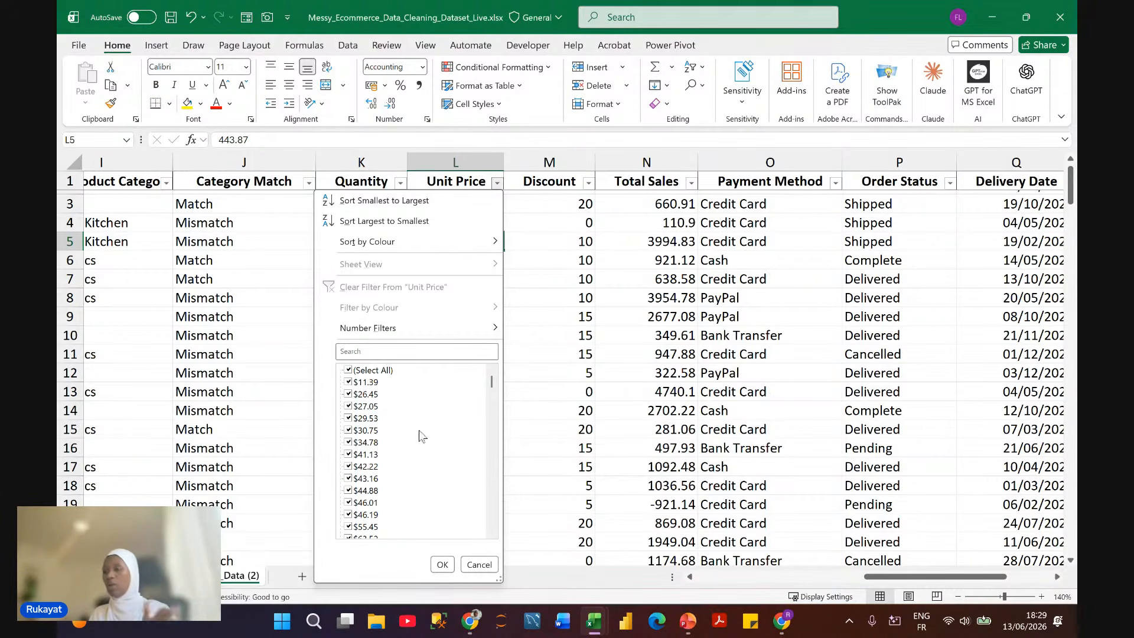
left_click(478, 562)
Step: Check the distinct values in the Discount column through its filter list, keeping all of them selected
scroll(505, 219, "right", 1)
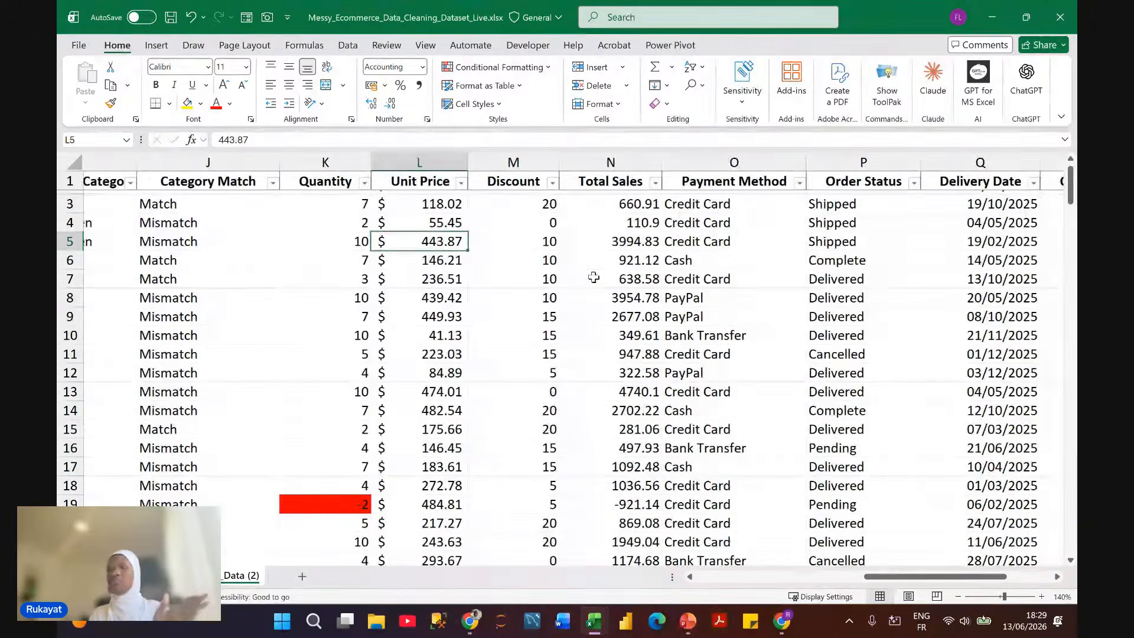
left_click(505, 218)
left_click(530, 203)
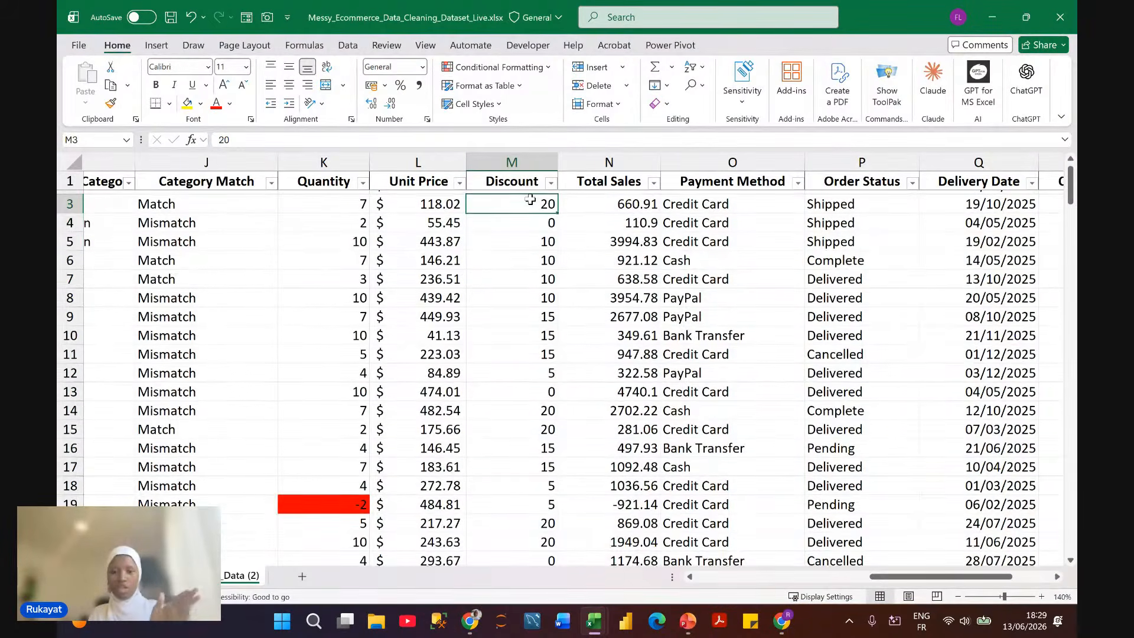
scroll(530, 201, "up", 1)
left_click(530, 199)
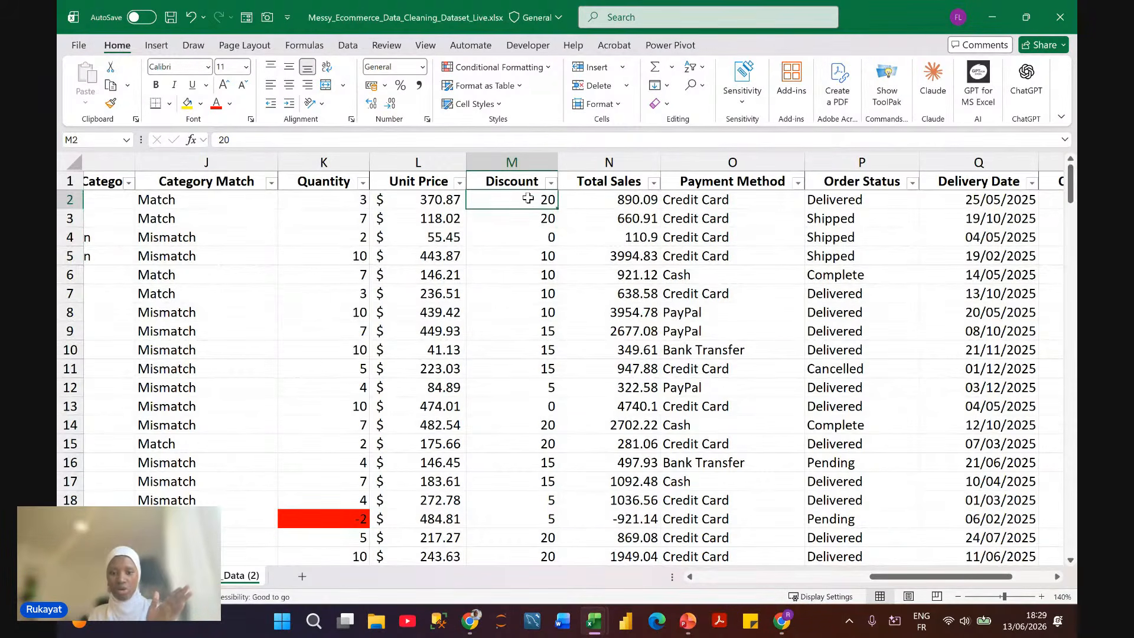
left_click(551, 183)
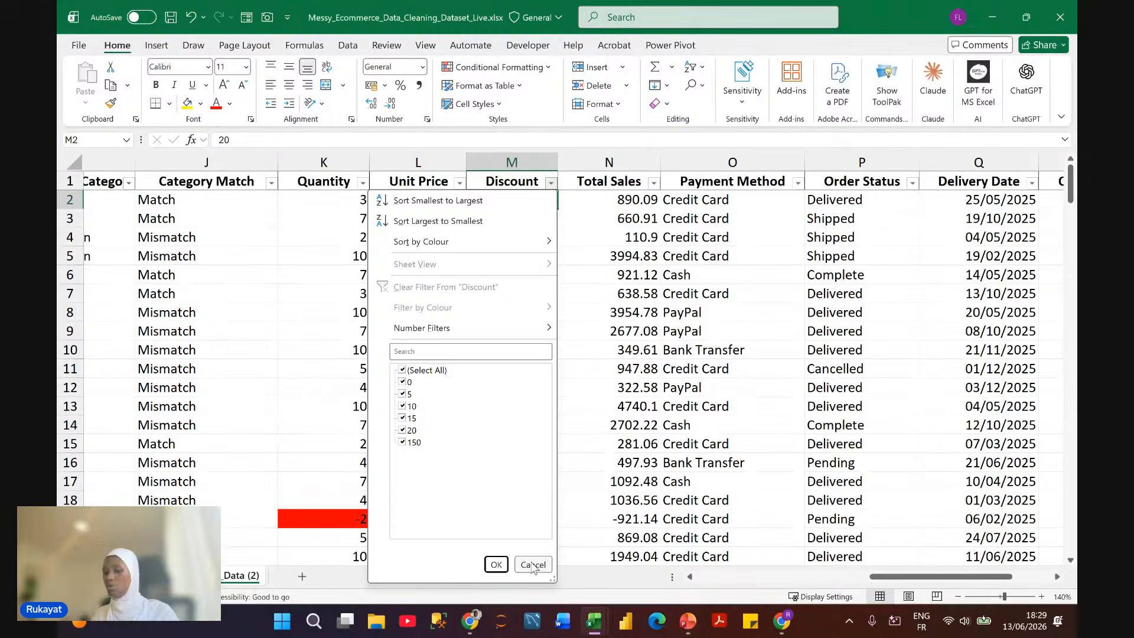
left_click(496, 564)
Step: Examine individual Discount values from M2 to M9 alongside the columns through Customer Rating, and return to M2
left_click(513, 167)
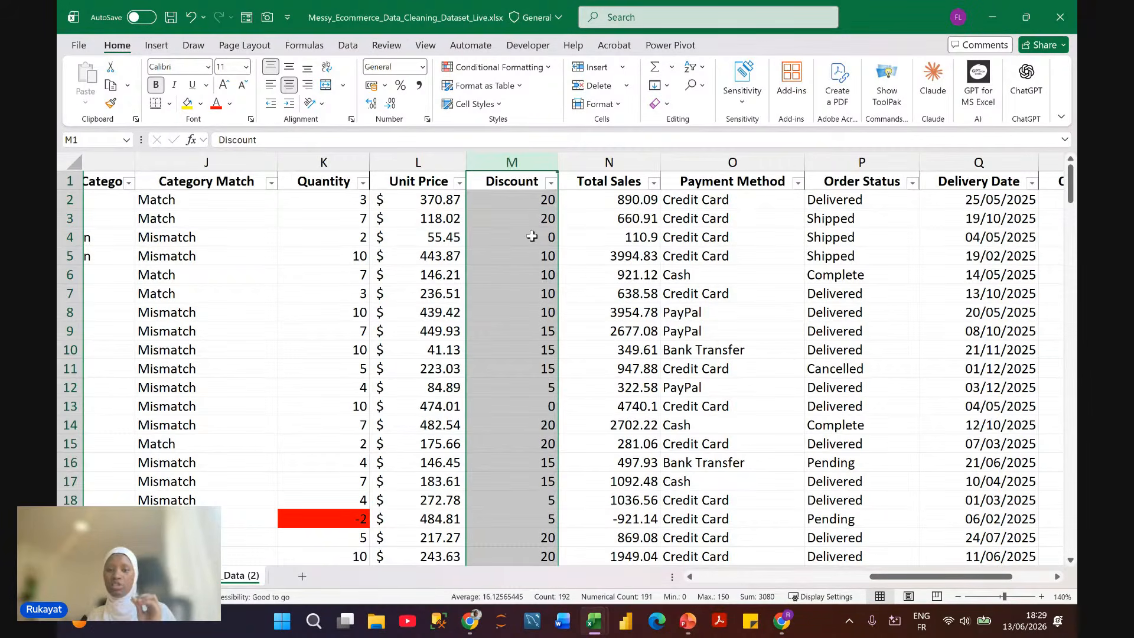
left_click(528, 219)
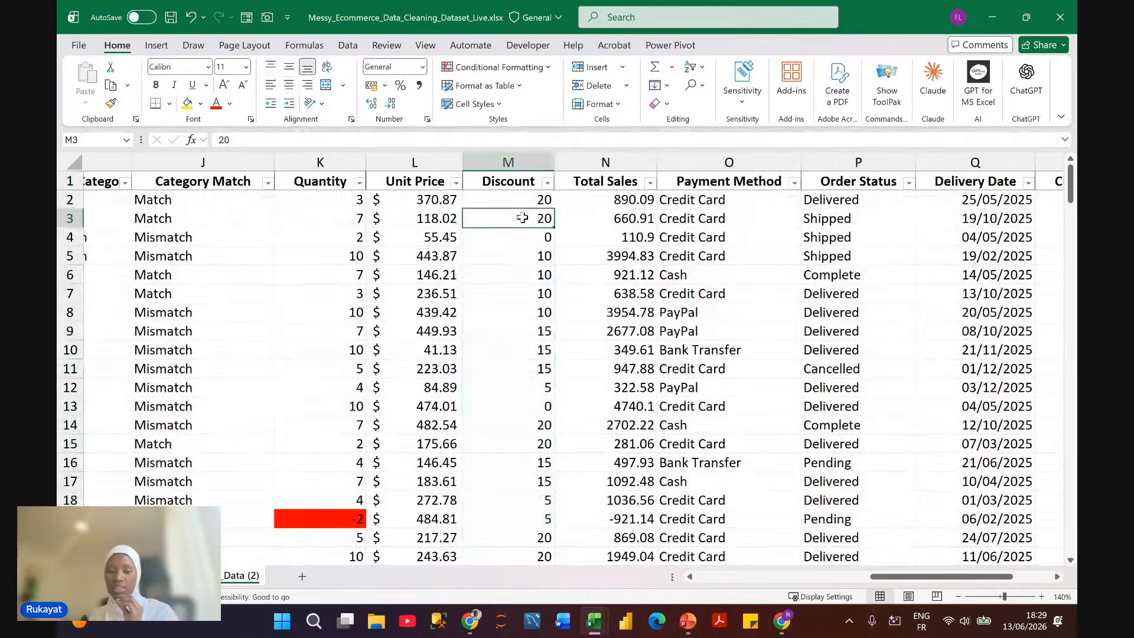
left_click(513, 198)
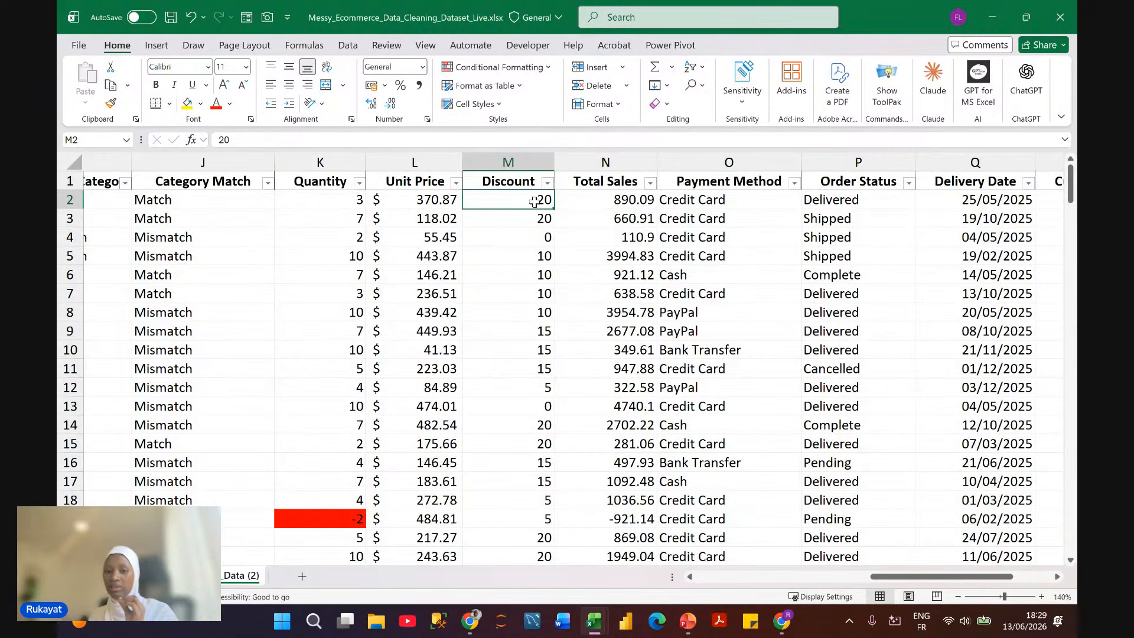
scroll(534, 202, "right", 2)
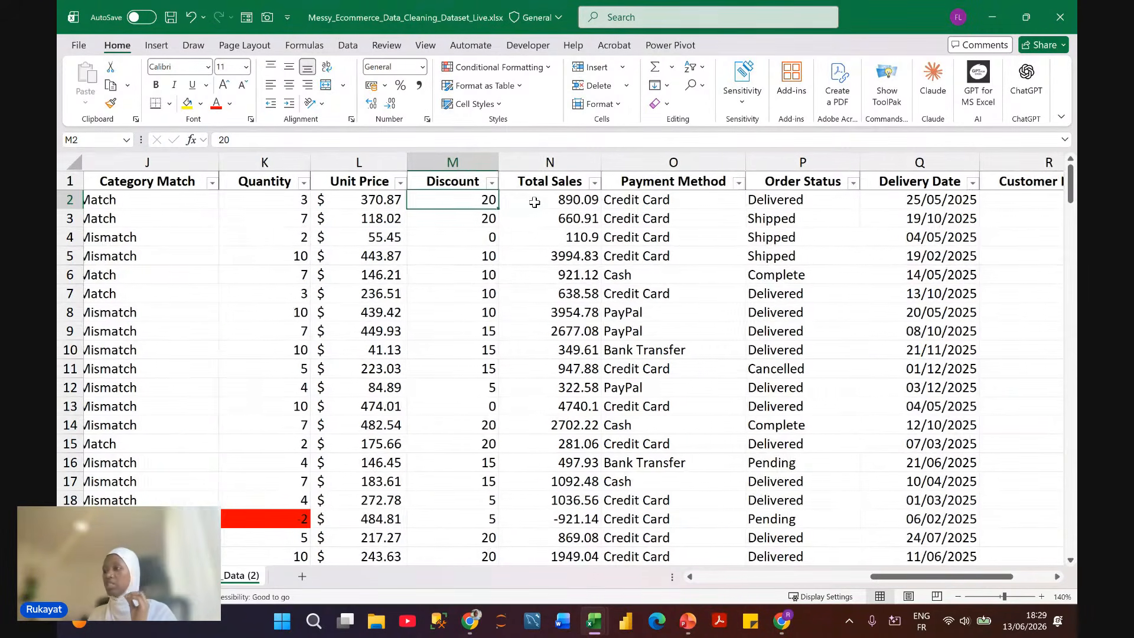
scroll(534, 202, "right", 2)
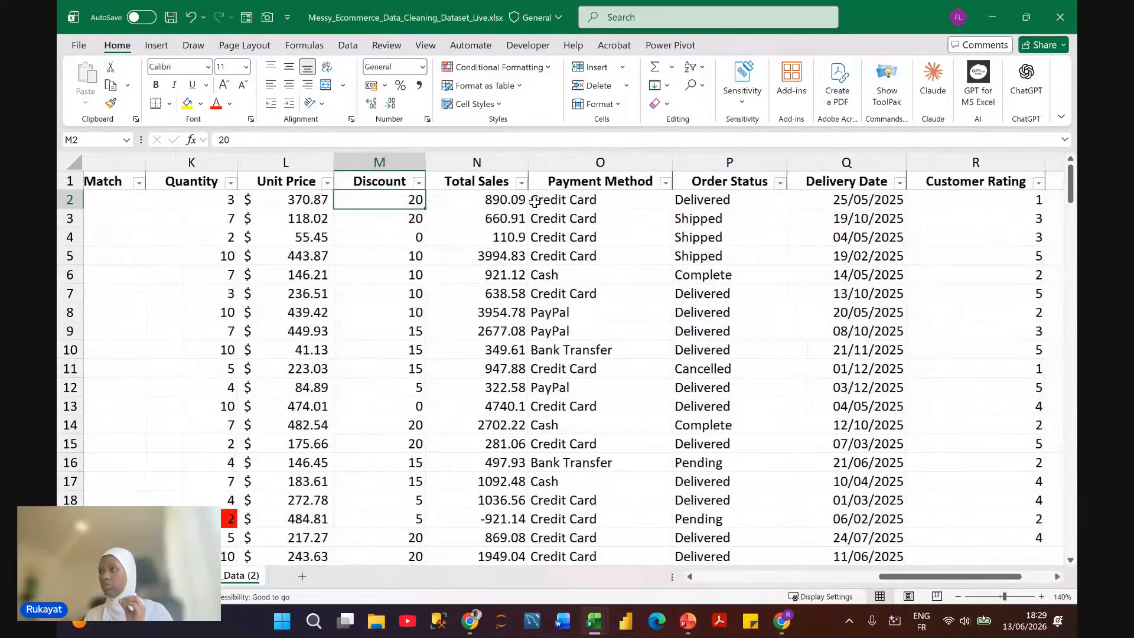
left_click(390, 219)
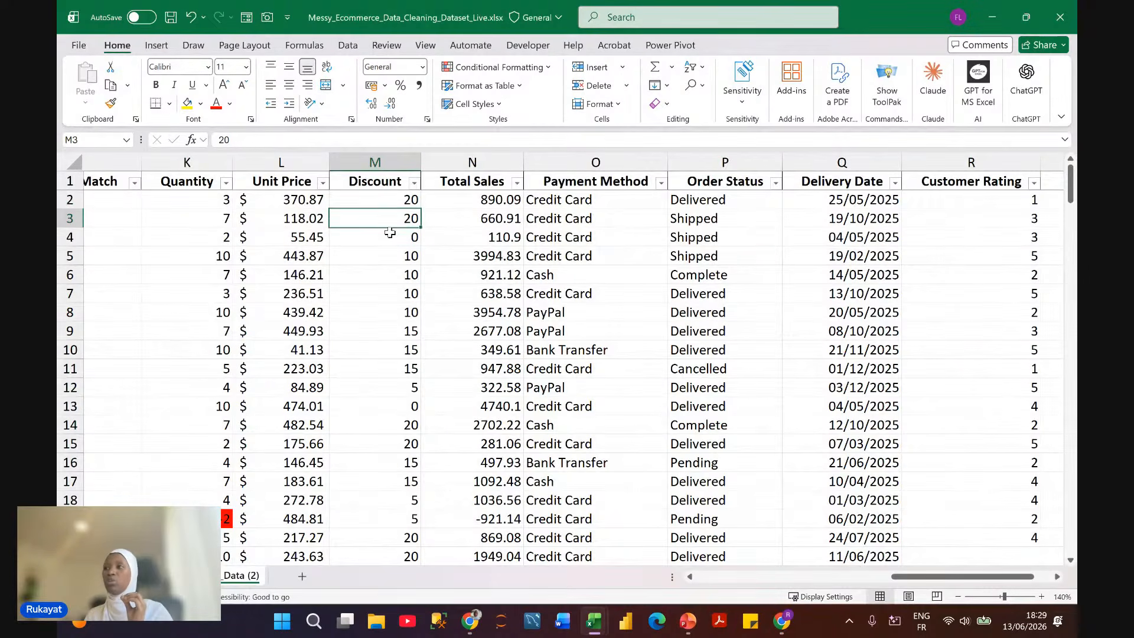
left_click(390, 237)
left_click(391, 291)
left_click(391, 329)
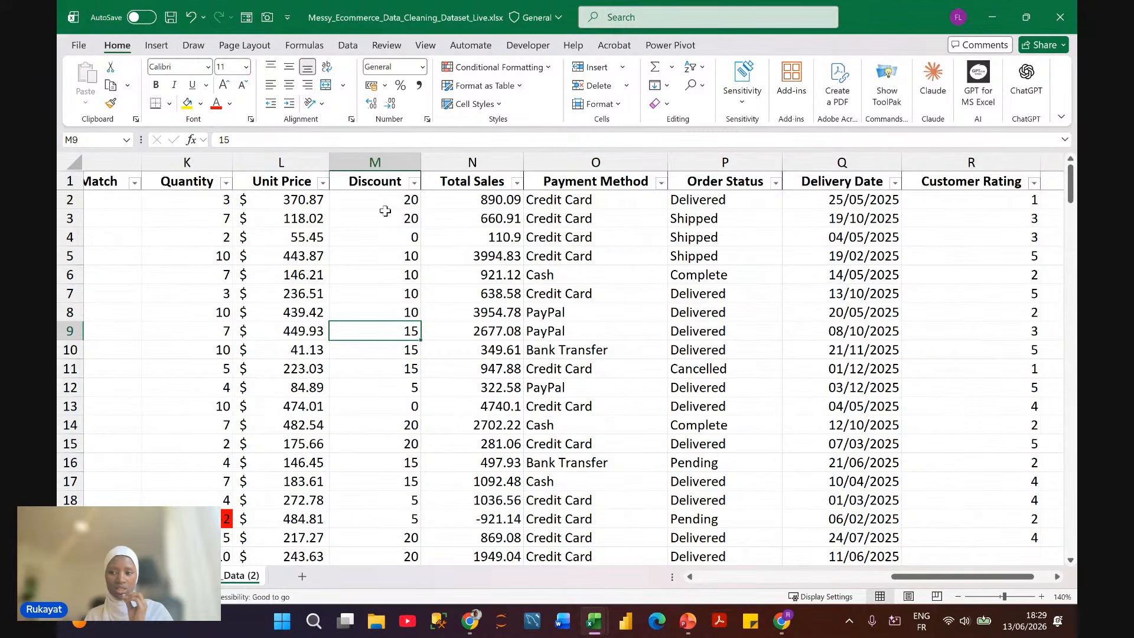
left_click(385, 200)
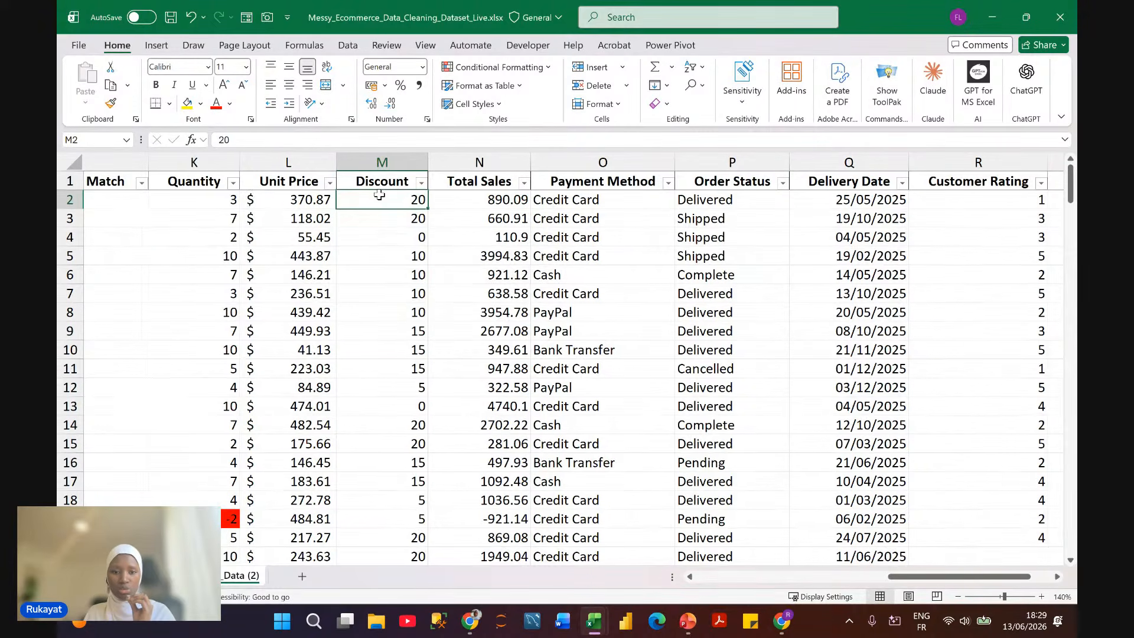
Step: Enter 100 in the empty cell T3 beside the data and copy that cell
scroll(772, 240, "right", 3)
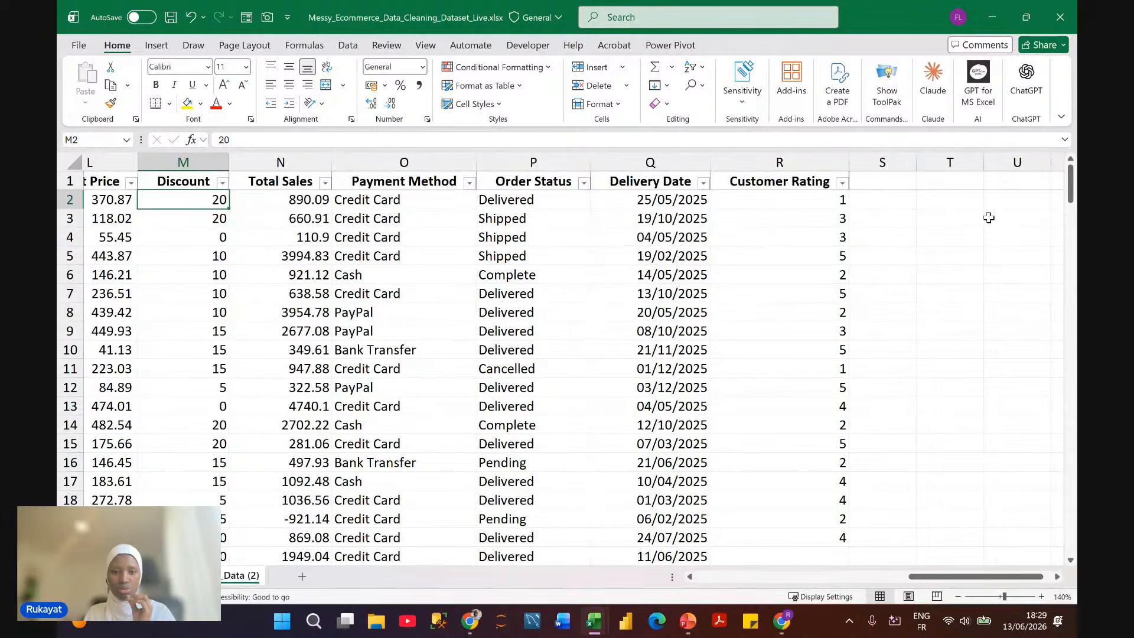
left_click(986, 218)
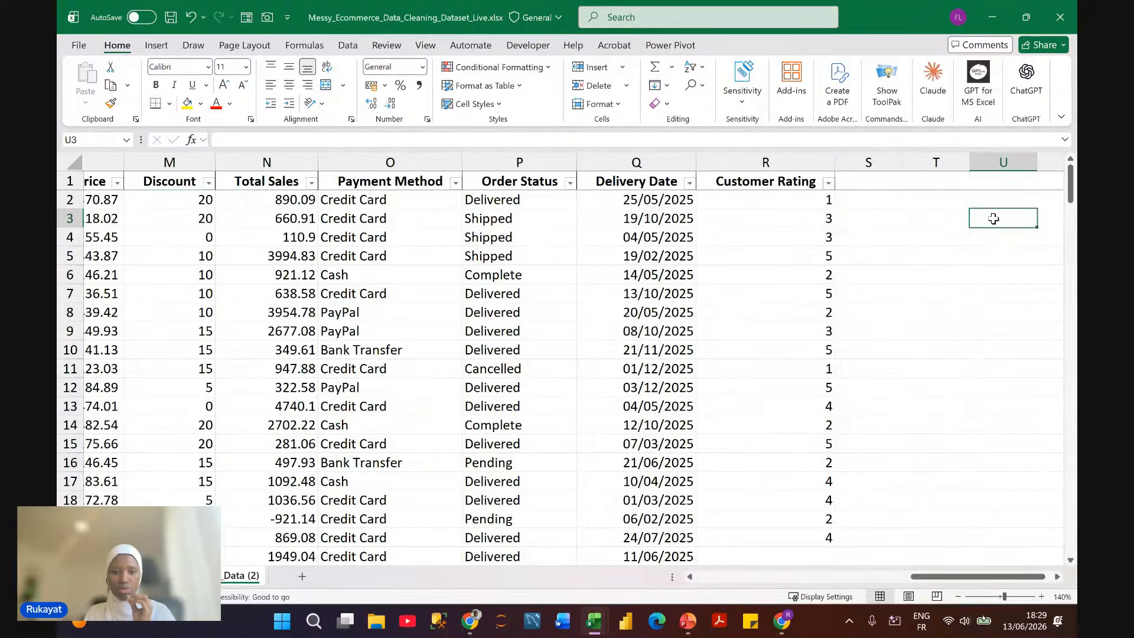
left_click(930, 217)
type("100")
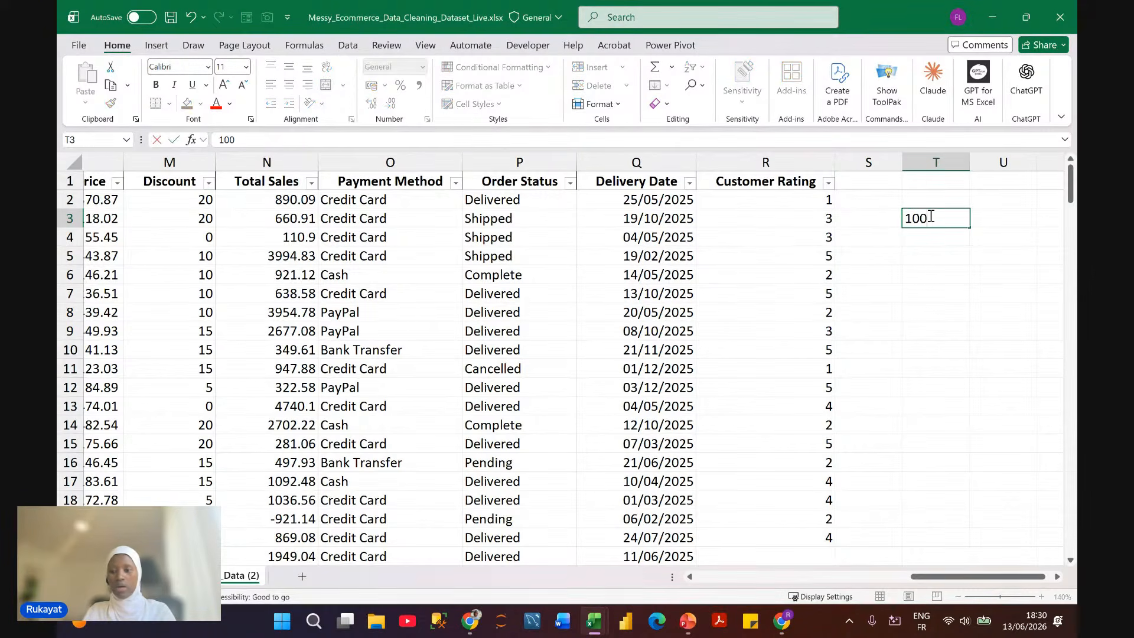
key("Return")
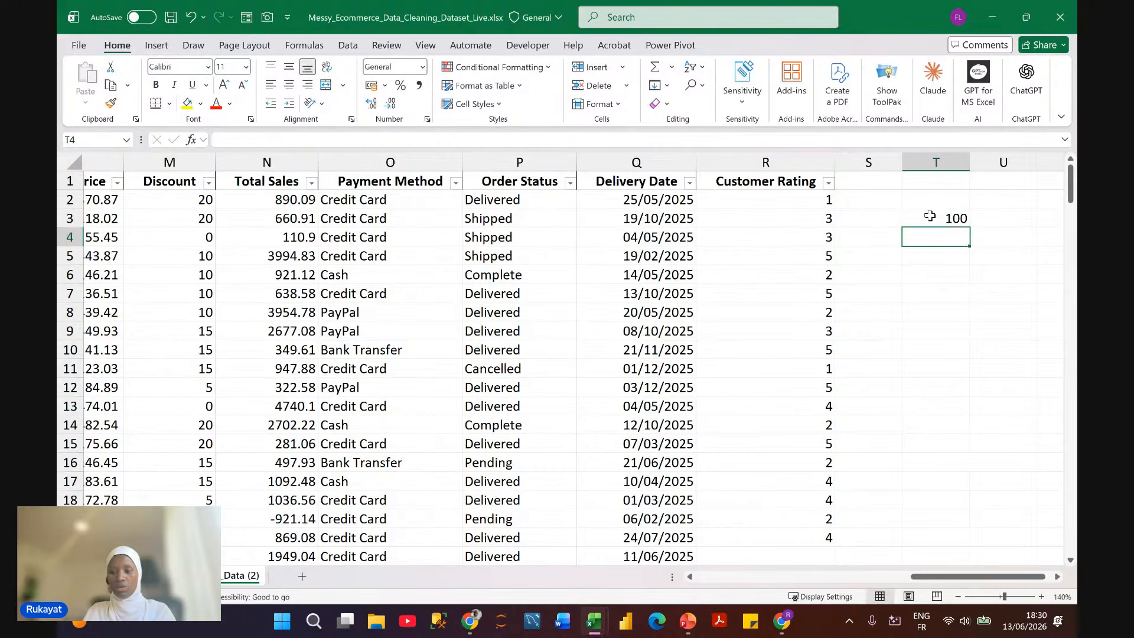
scroll(739, 230, "left", 1)
left_click(985, 219)
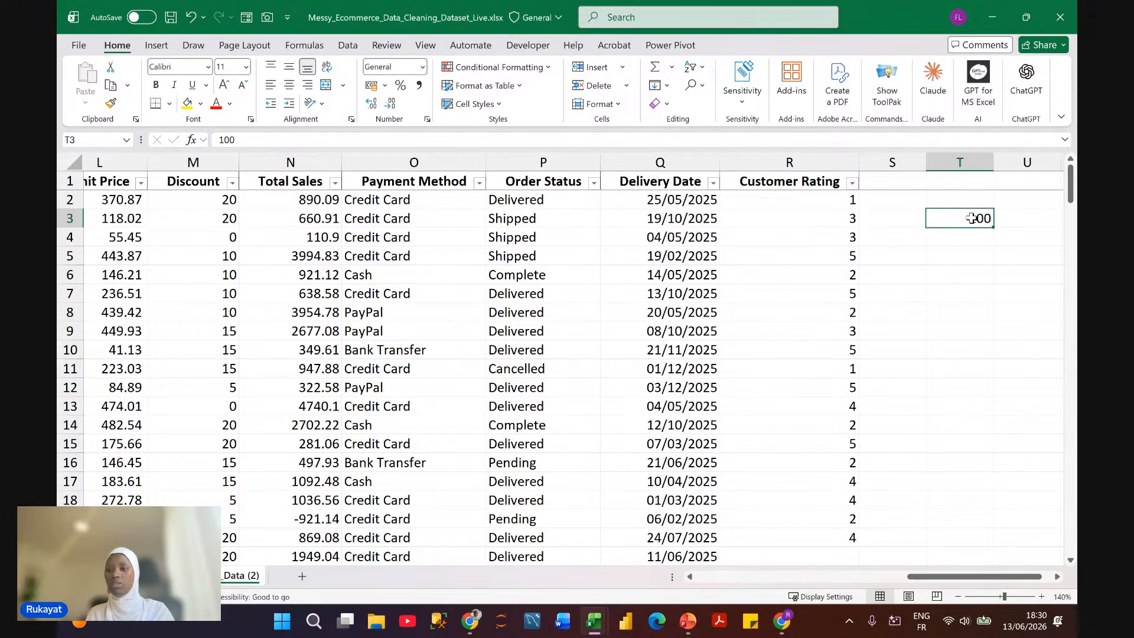
key("ctrl+c")
scroll(833, 264, "left", 1)
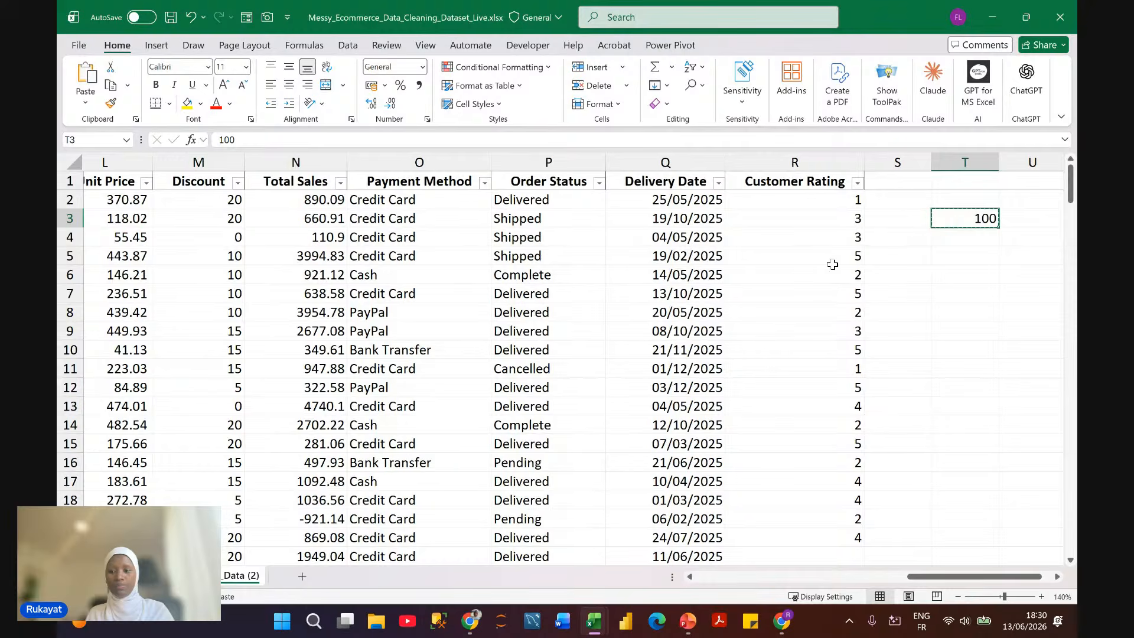
scroll(832, 265, "left", 3)
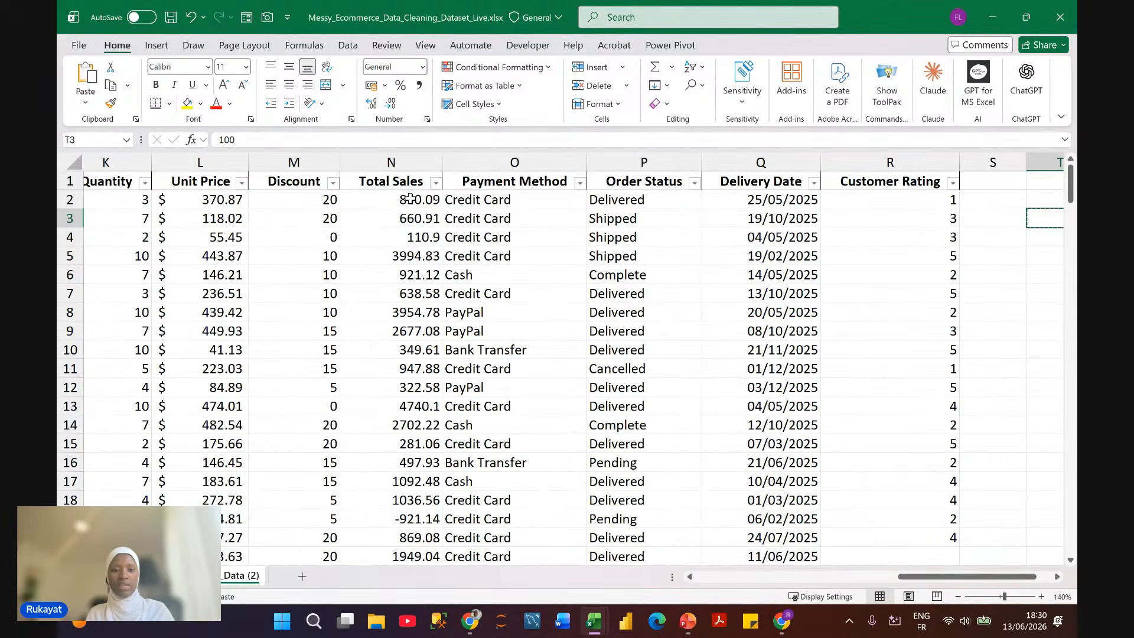
left_click(410, 218)
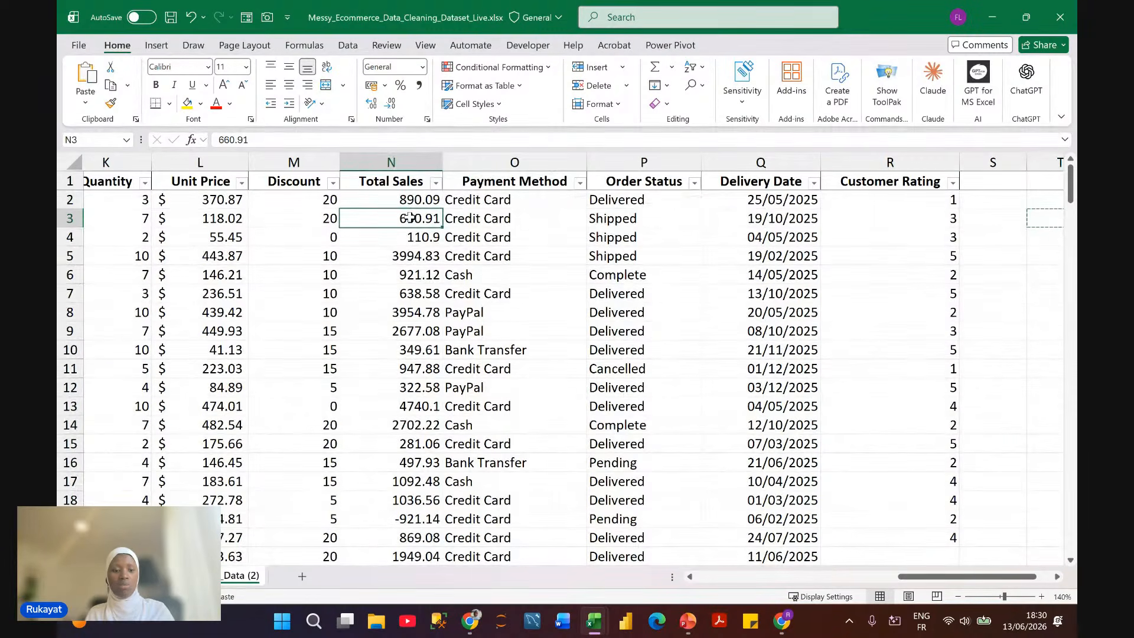
left_click(418, 200)
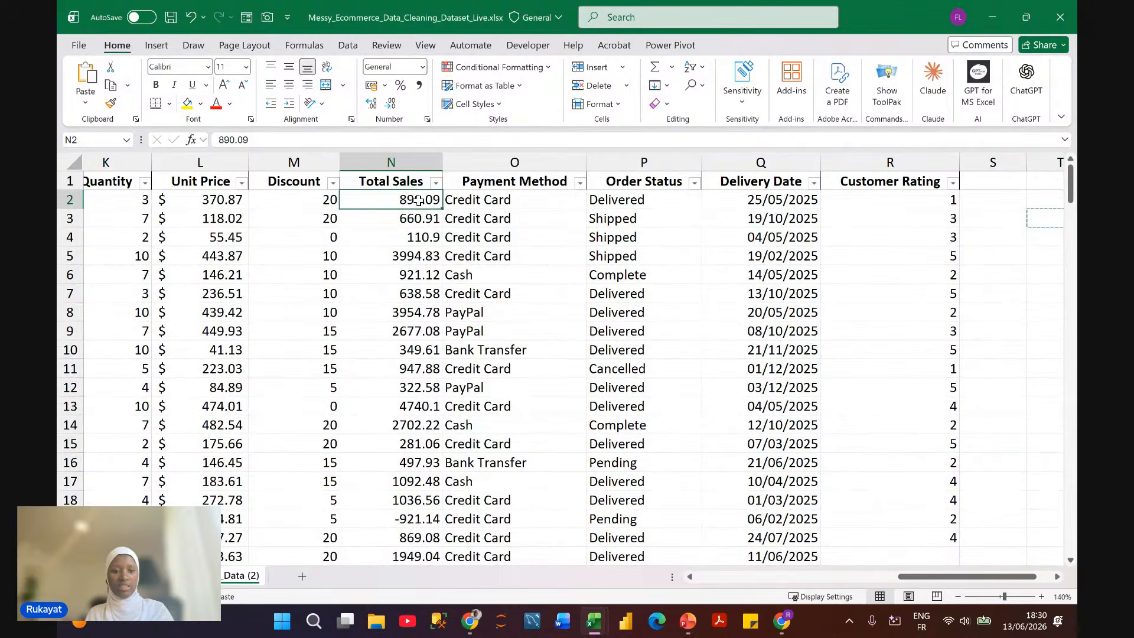
key("ctrl+shift+Down")
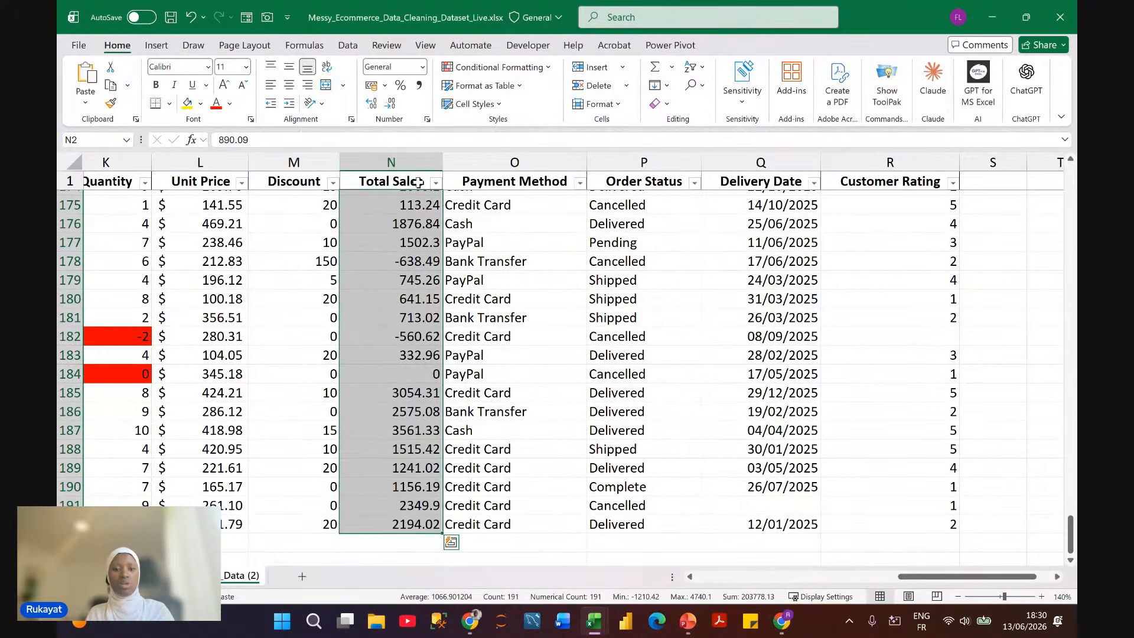
scroll(414, 193, "up", 20)
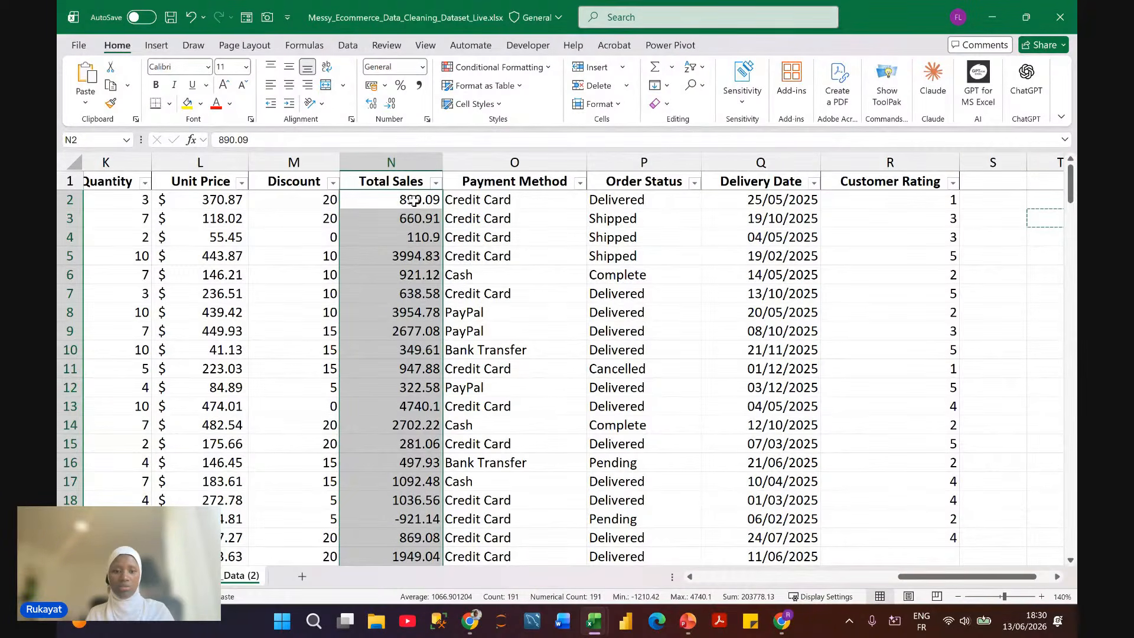
right_click(414, 200)
mouse_move(564, 276)
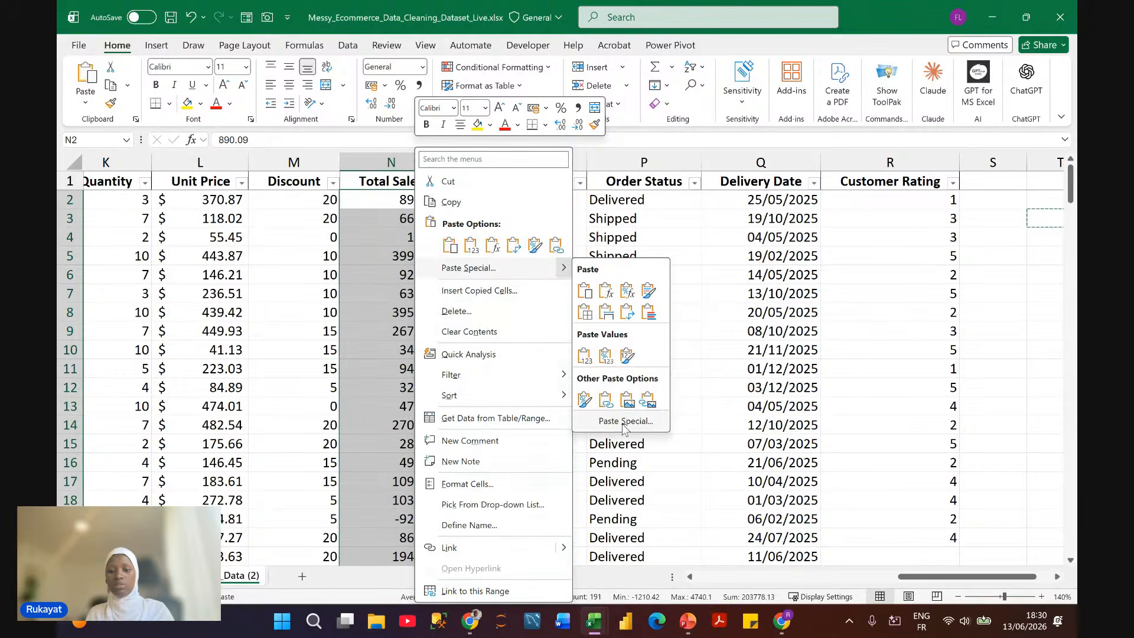
left_click(623, 423)
left_click_drag(638, 315, 683, 173)
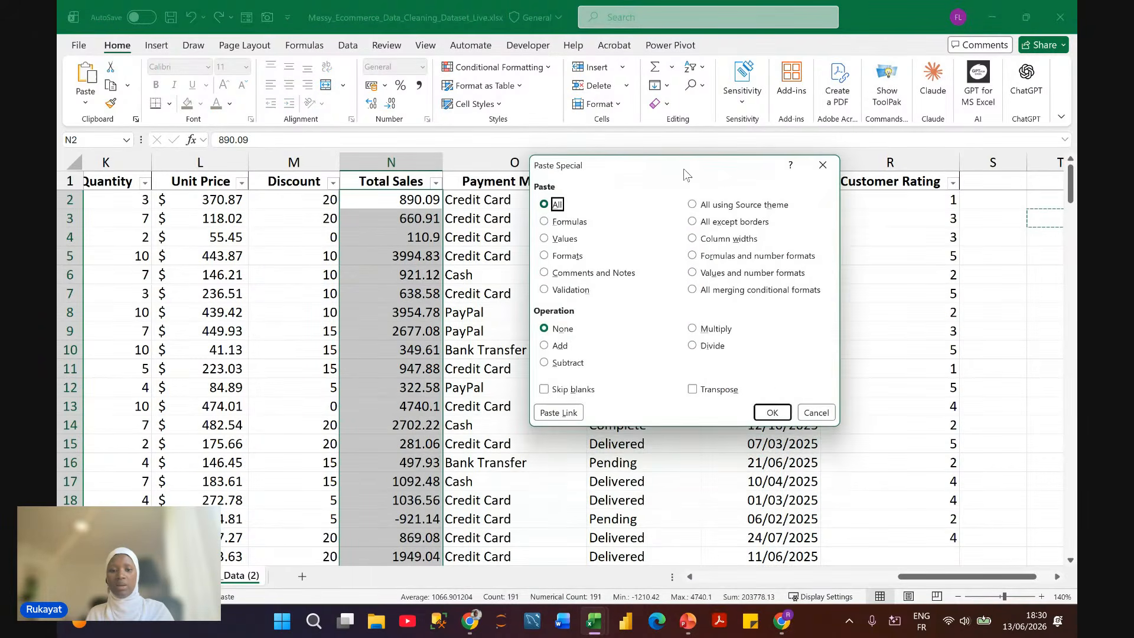
left_click(691, 345)
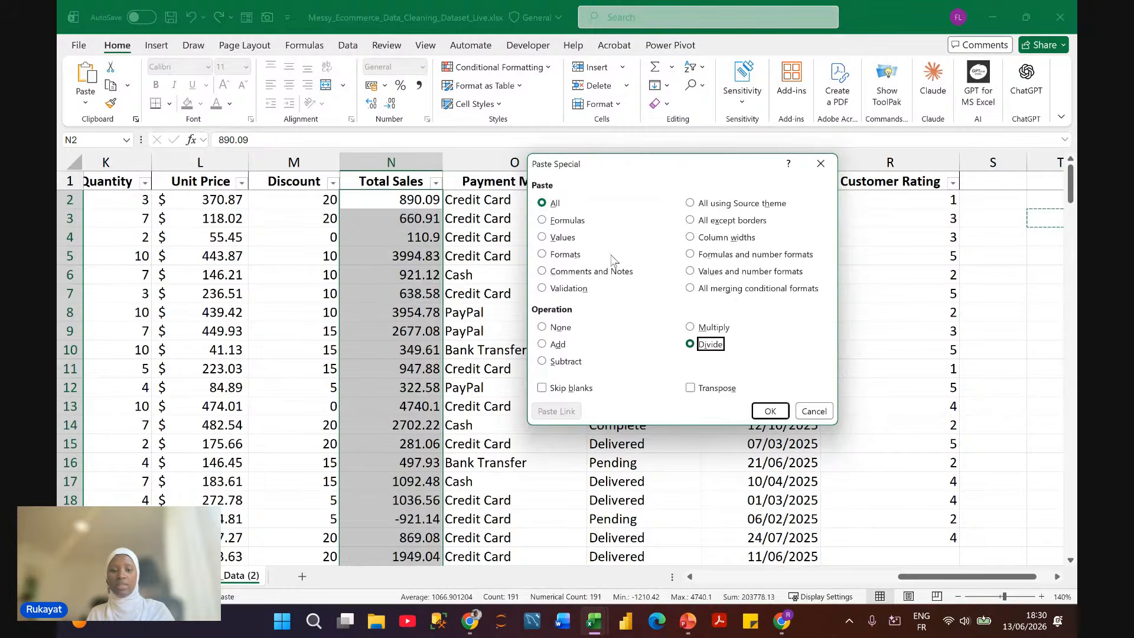
left_click(821, 165)
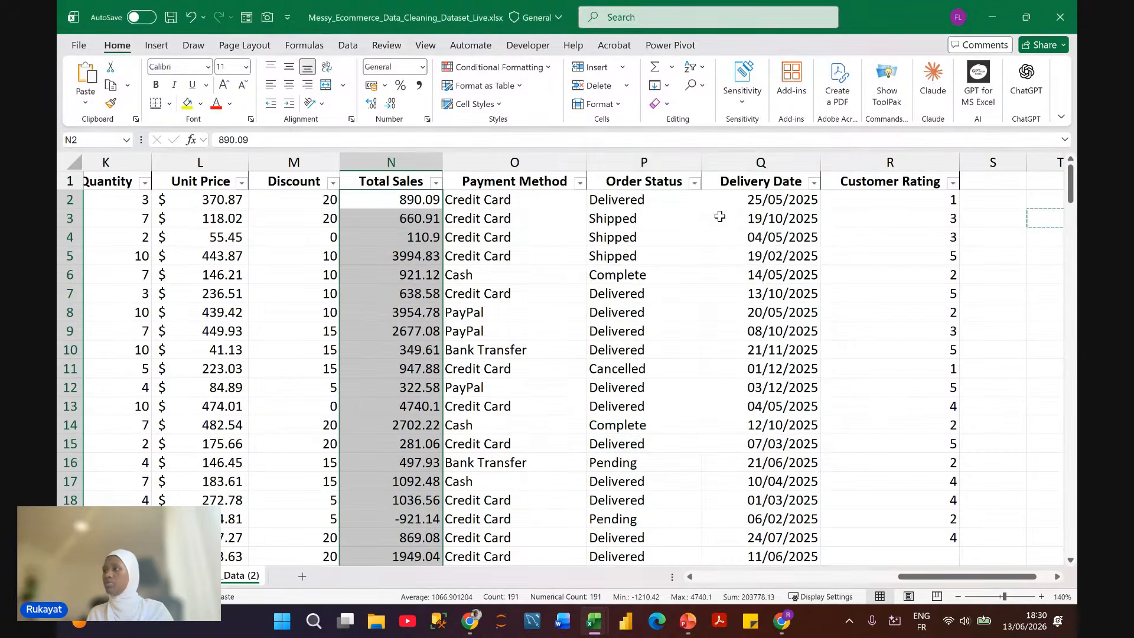
left_click(318, 168)
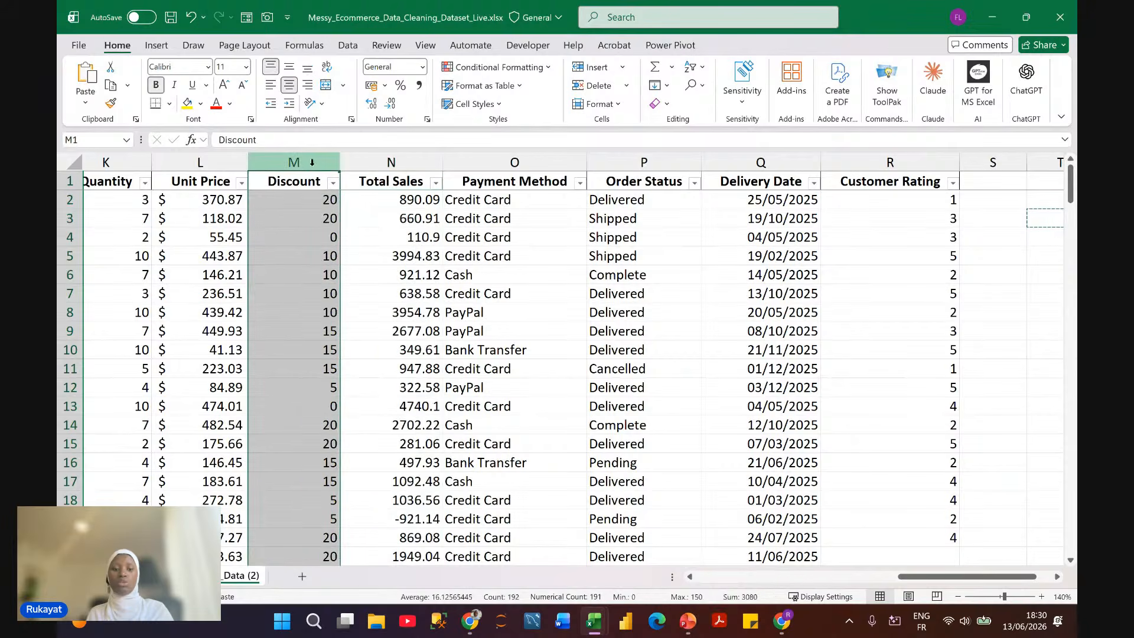
scroll(379, 238, "right", 1)
scroll(378, 237, "left", 1)
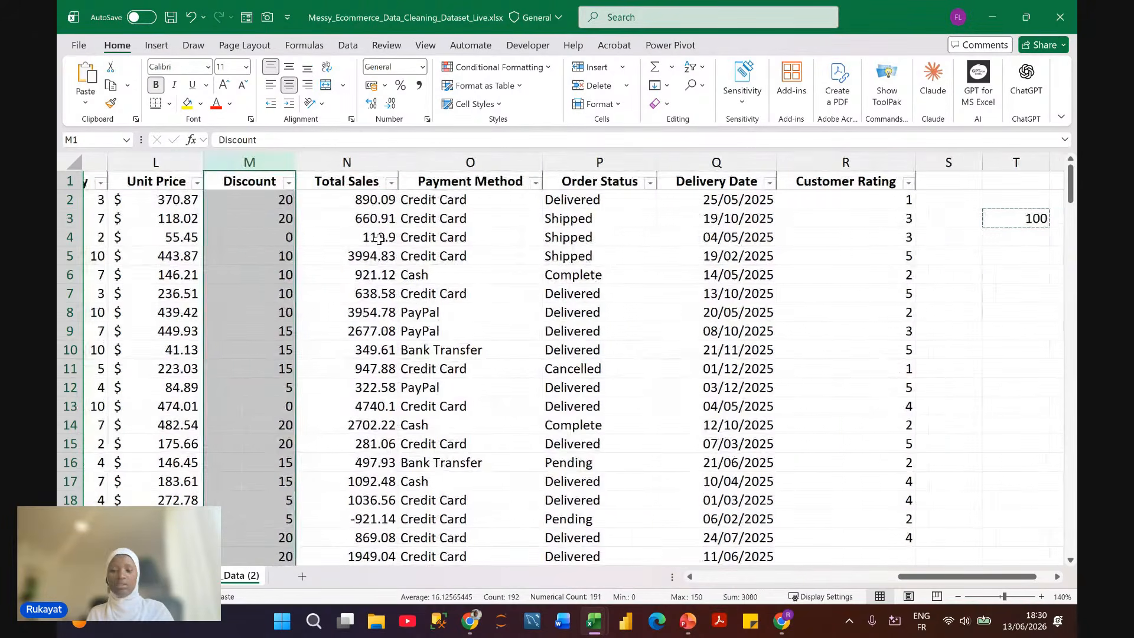
Step: Divide all Discount values from M2 down by the copied 100 in T3 using Paste Special, and format them as percentages
left_click(1000, 219)
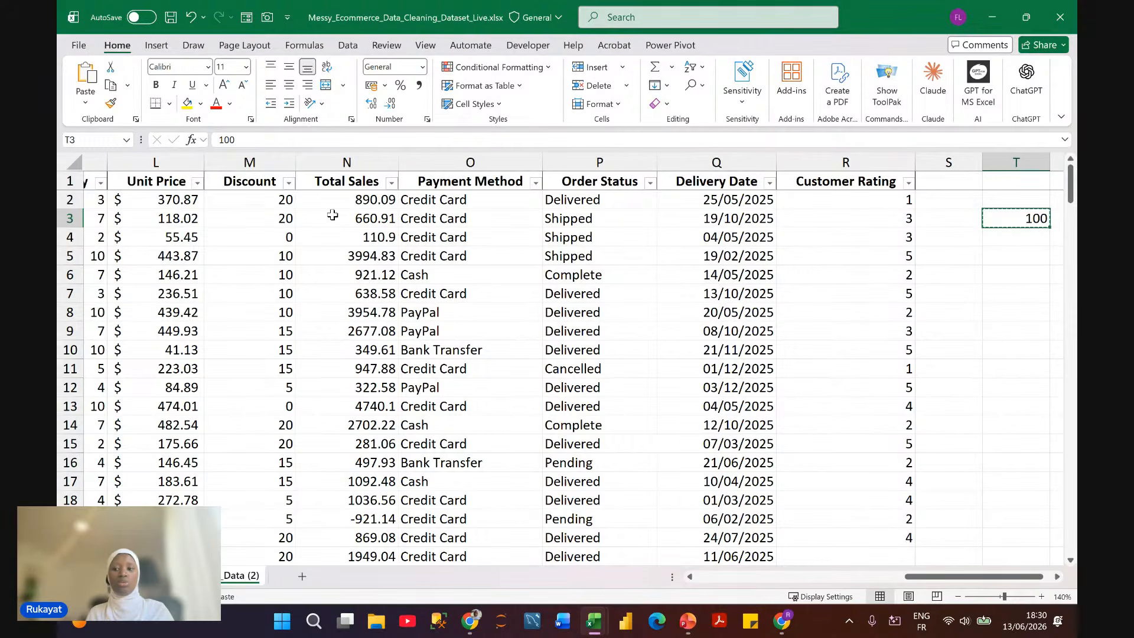
scroll(342, 207, "left", 1)
left_click(354, 197)
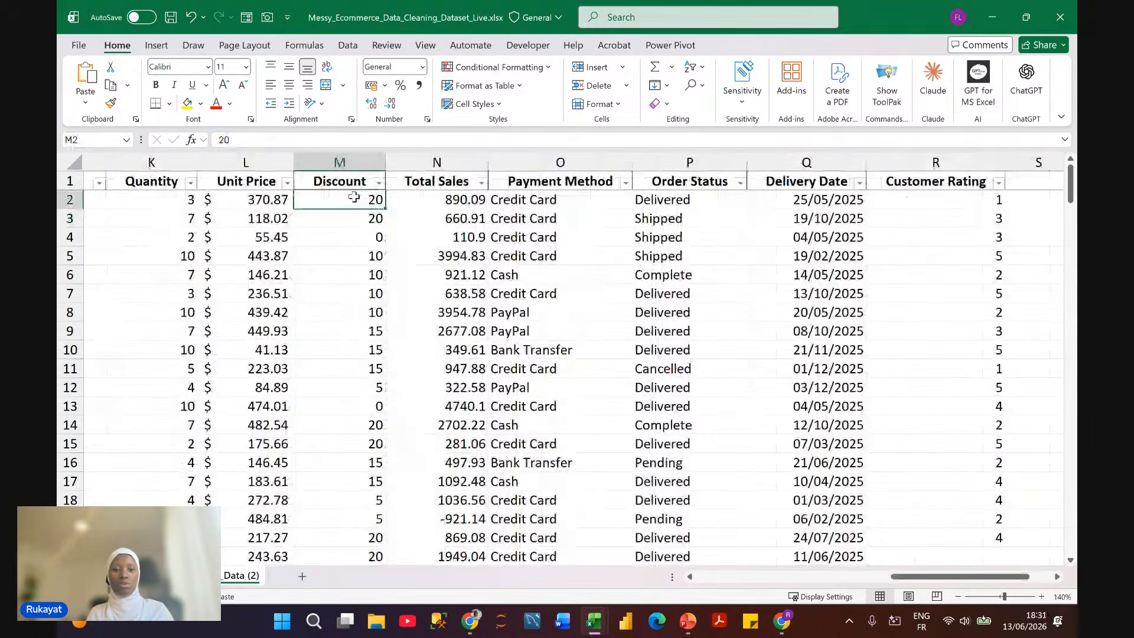
key("ctrl+shift+Down")
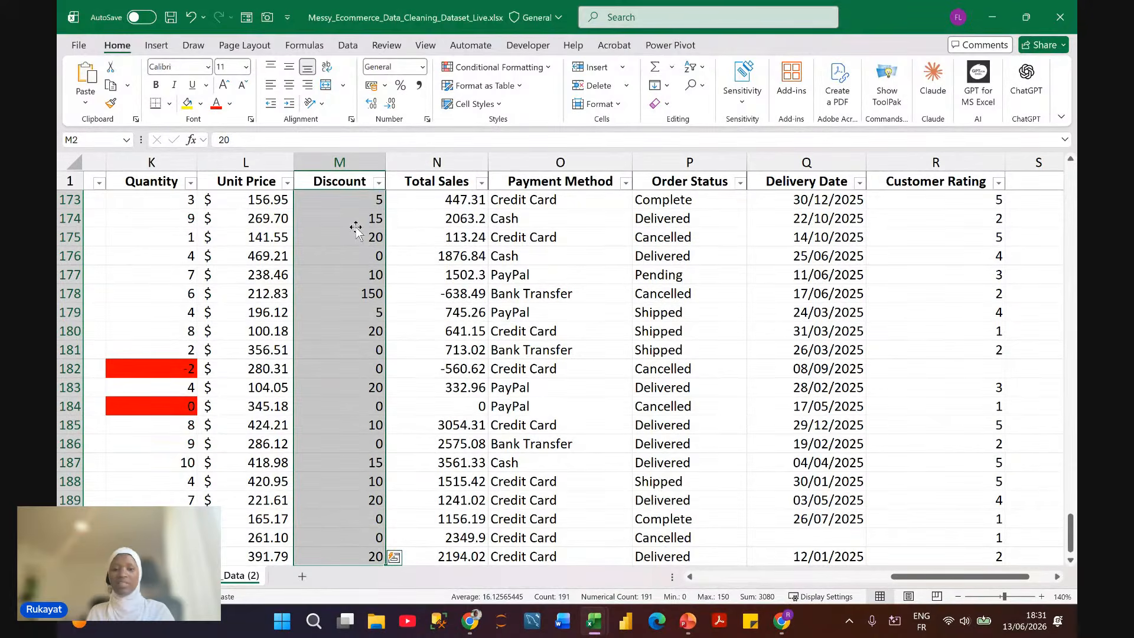
scroll(356, 229, "up", 20)
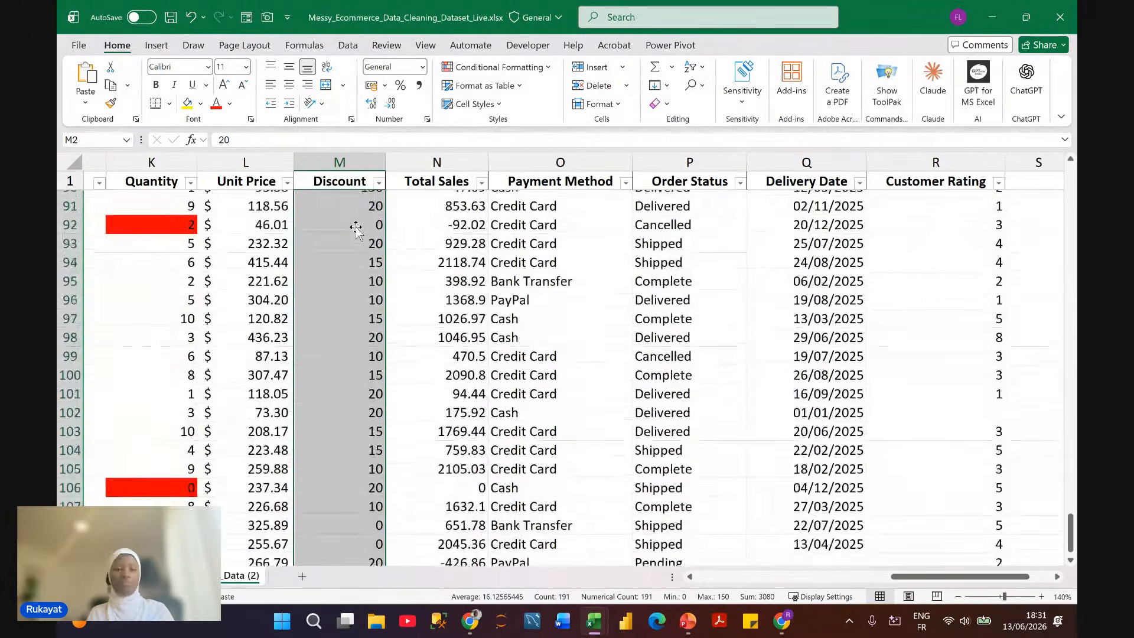
scroll(356, 229, "up", 20)
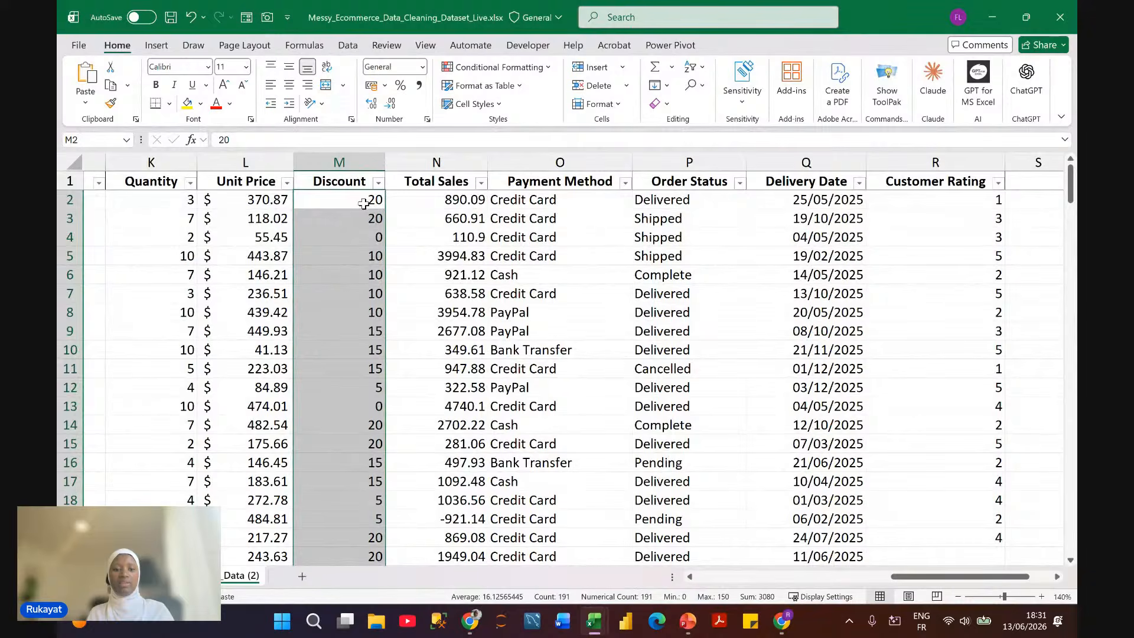
right_click(363, 204)
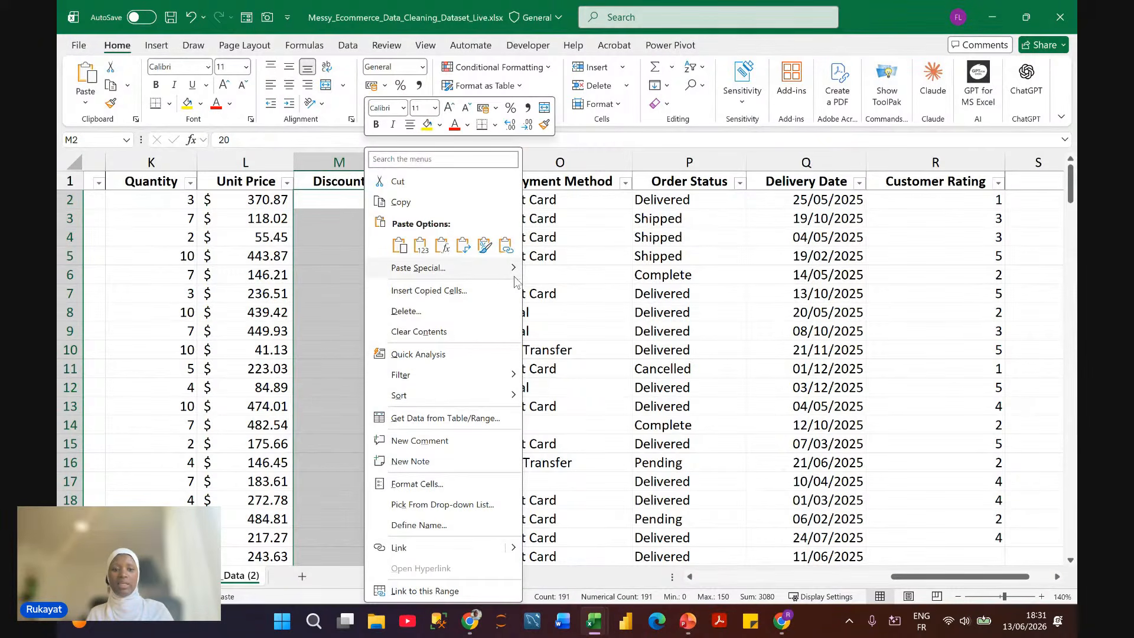
mouse_move(512, 267)
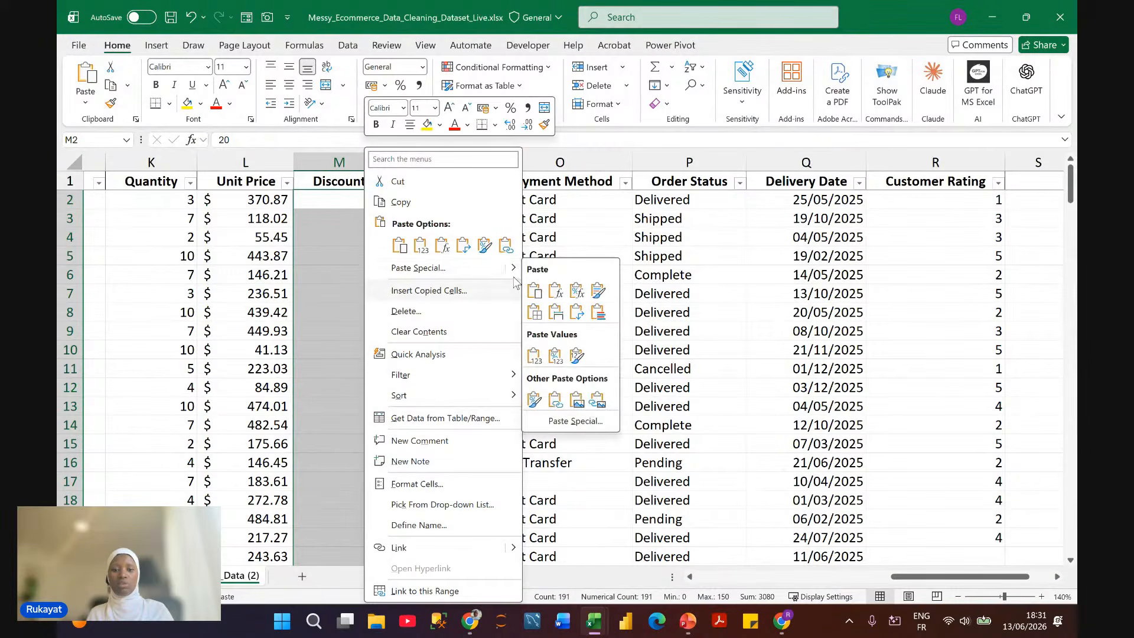
left_click(576, 421)
left_click_drag(530, 320, 563, 131)
left_click(621, 302)
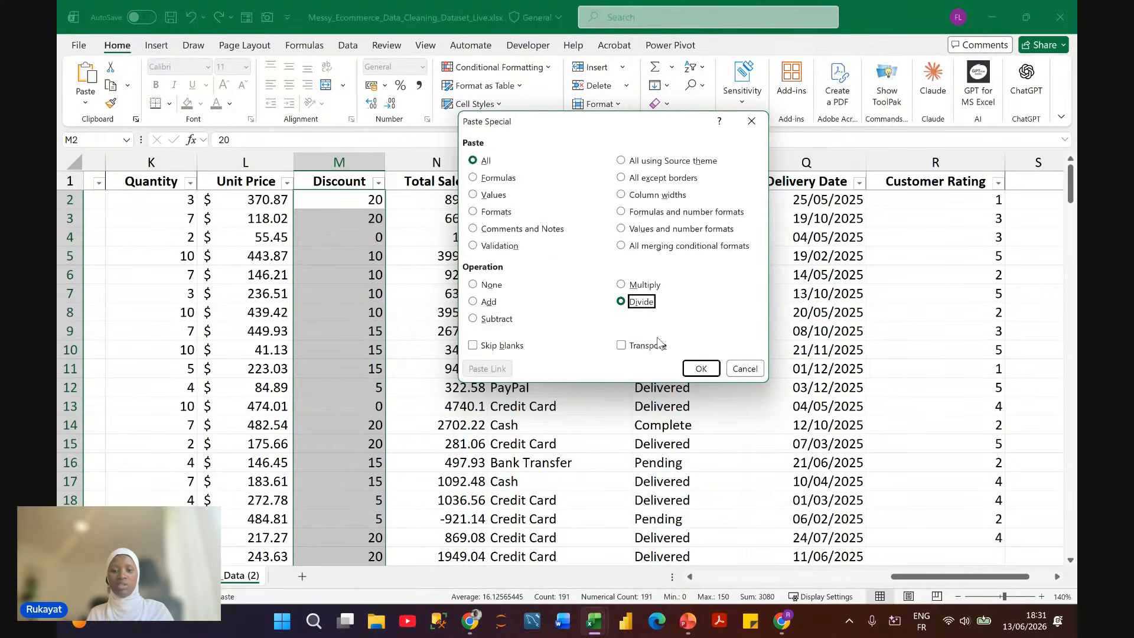
left_click(701, 368)
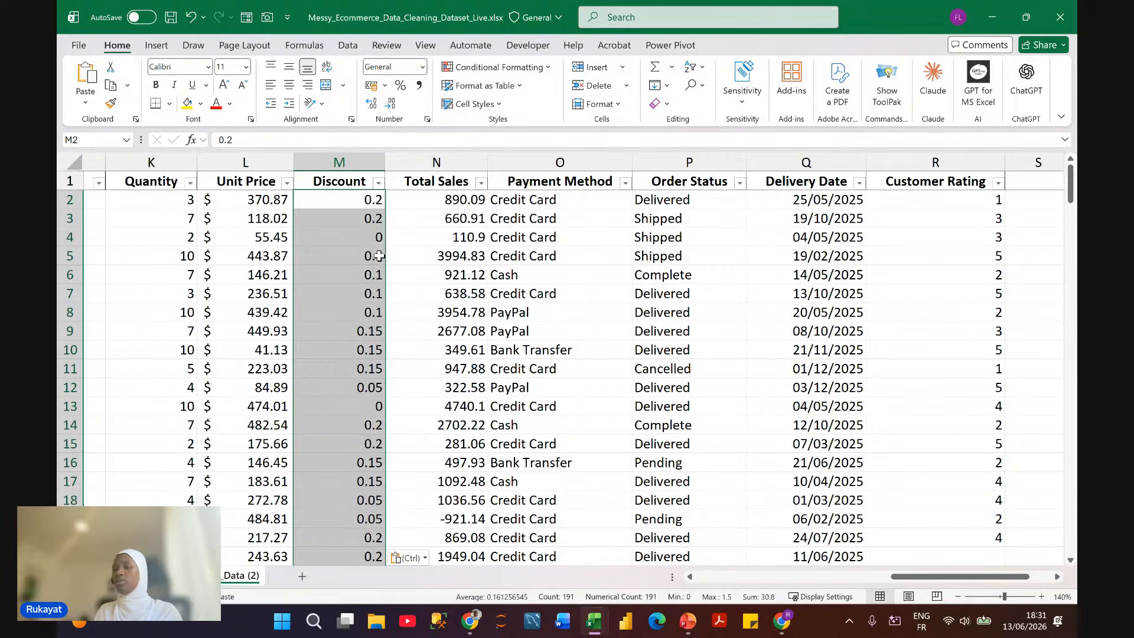
left_click(405, 94)
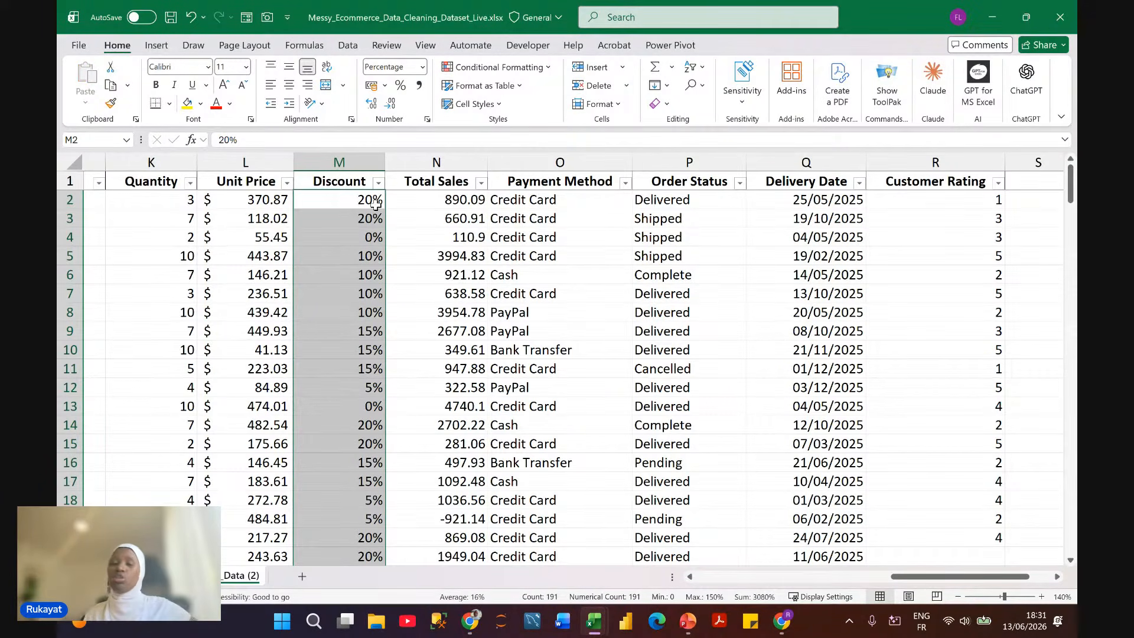
Step: Check the distinct Discount percentages in the column's filter list, singling out 150%, and leave the data unfiltered
left_click(378, 182)
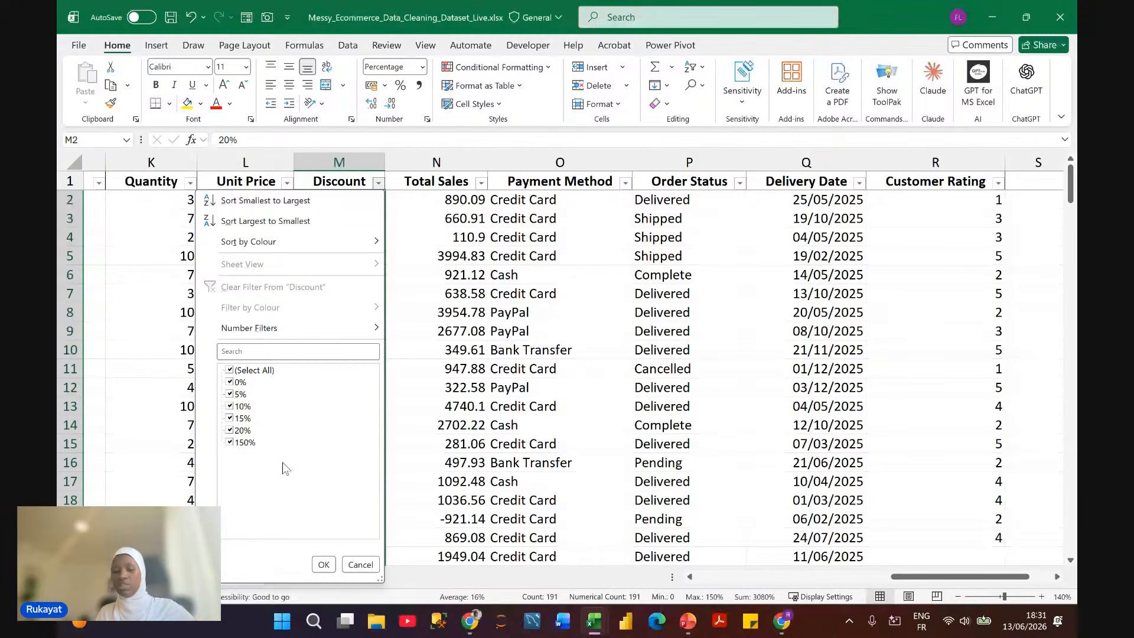
left_click(360, 564)
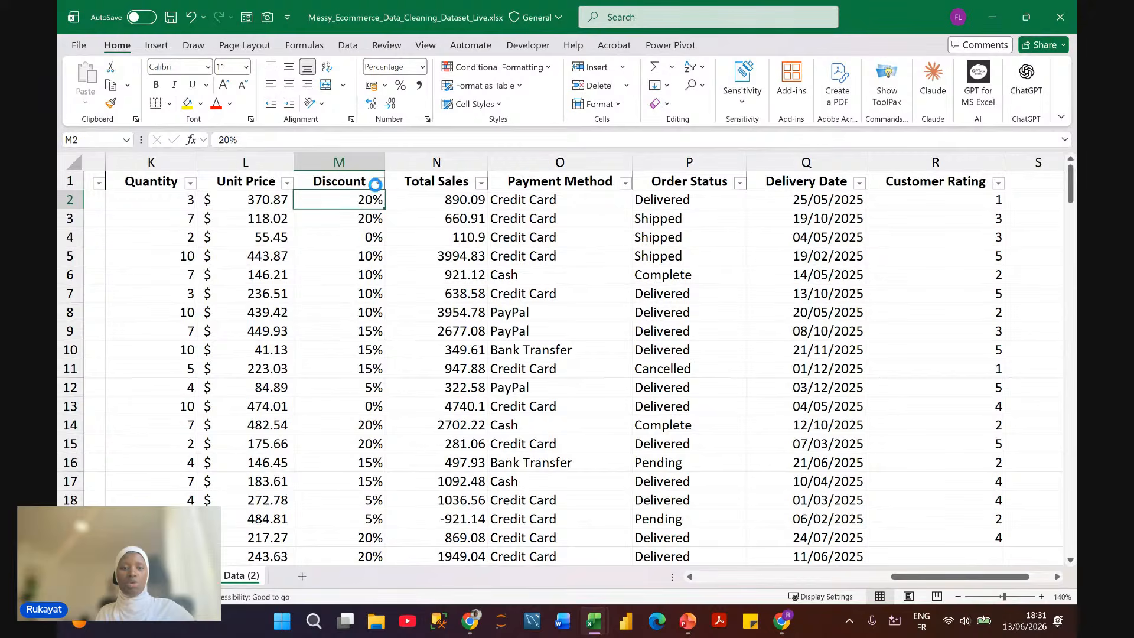
left_click(378, 182)
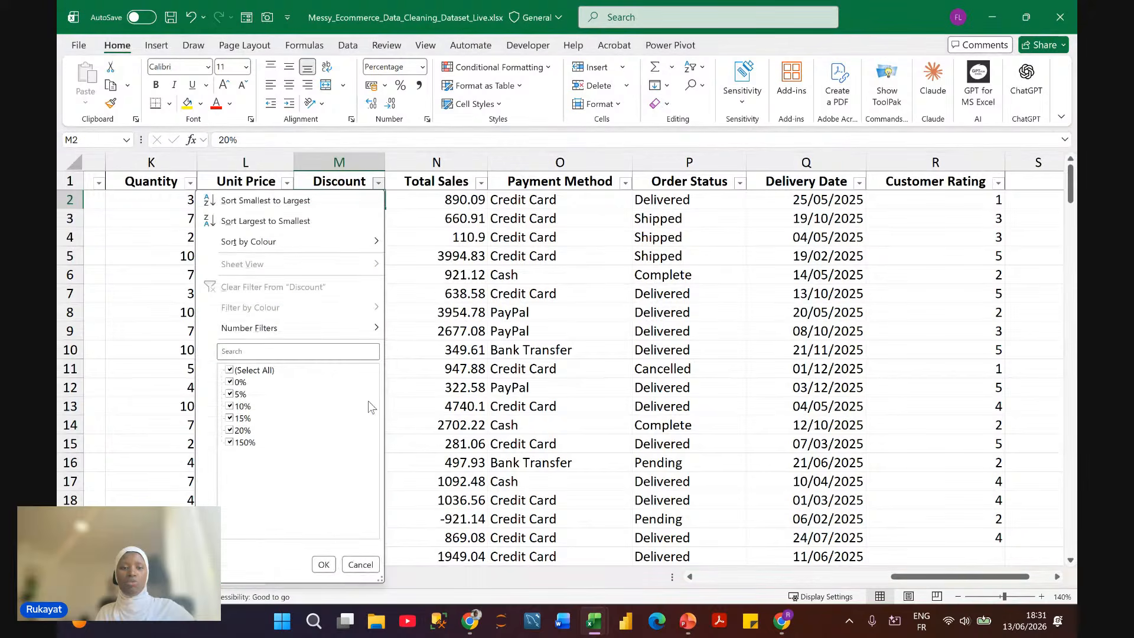
left_click(240, 372)
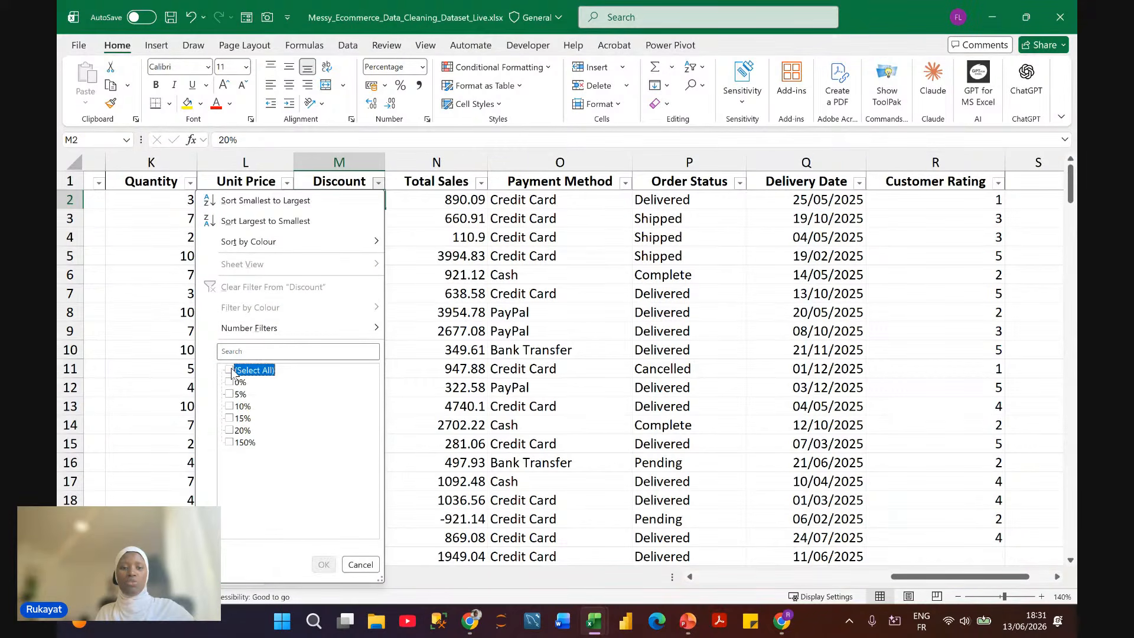
left_click(229, 443)
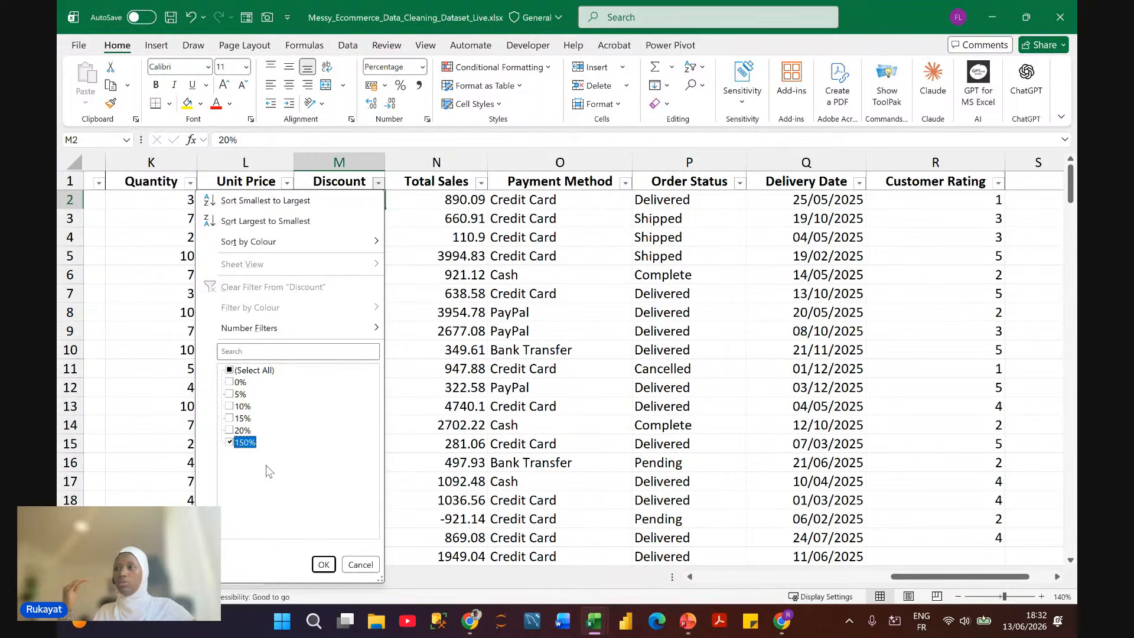
left_click(231, 444)
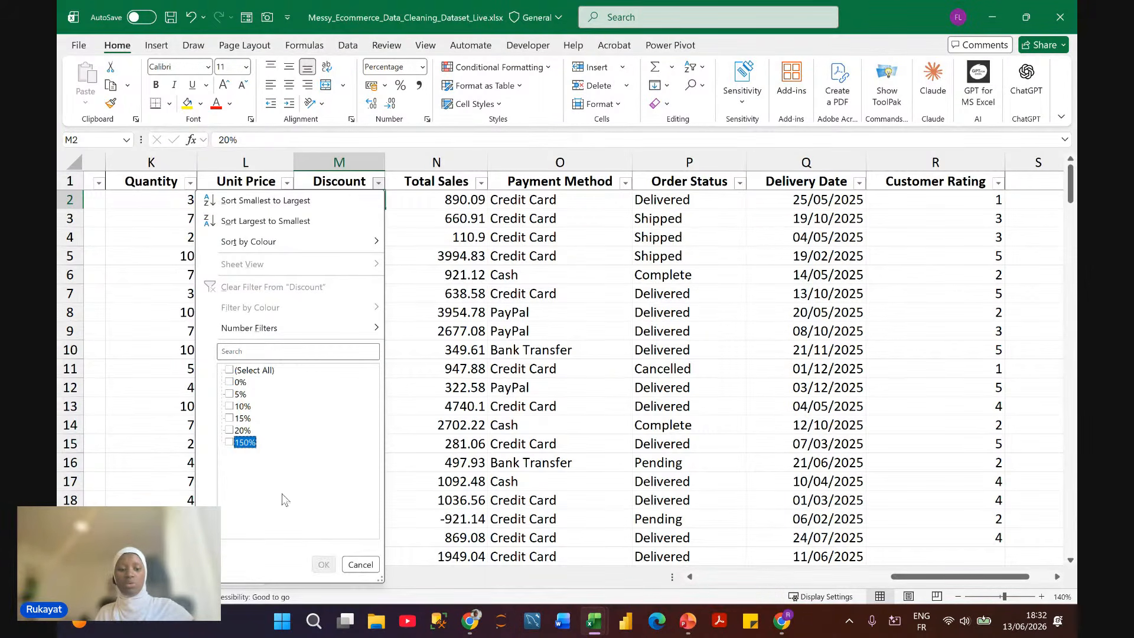
left_click(248, 370)
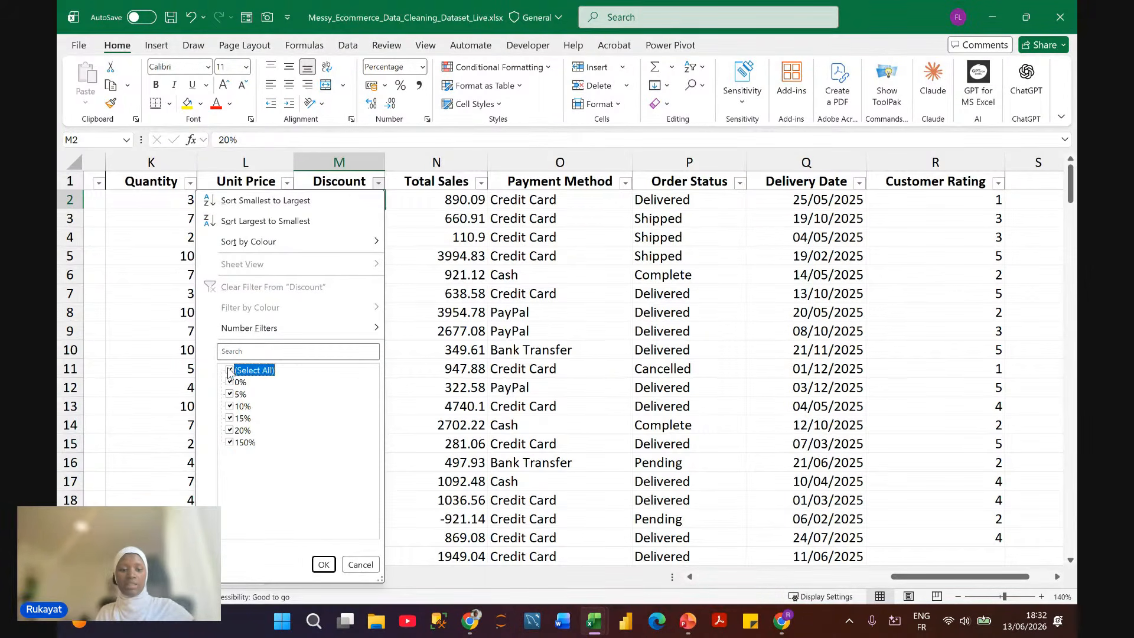
left_click(360, 565)
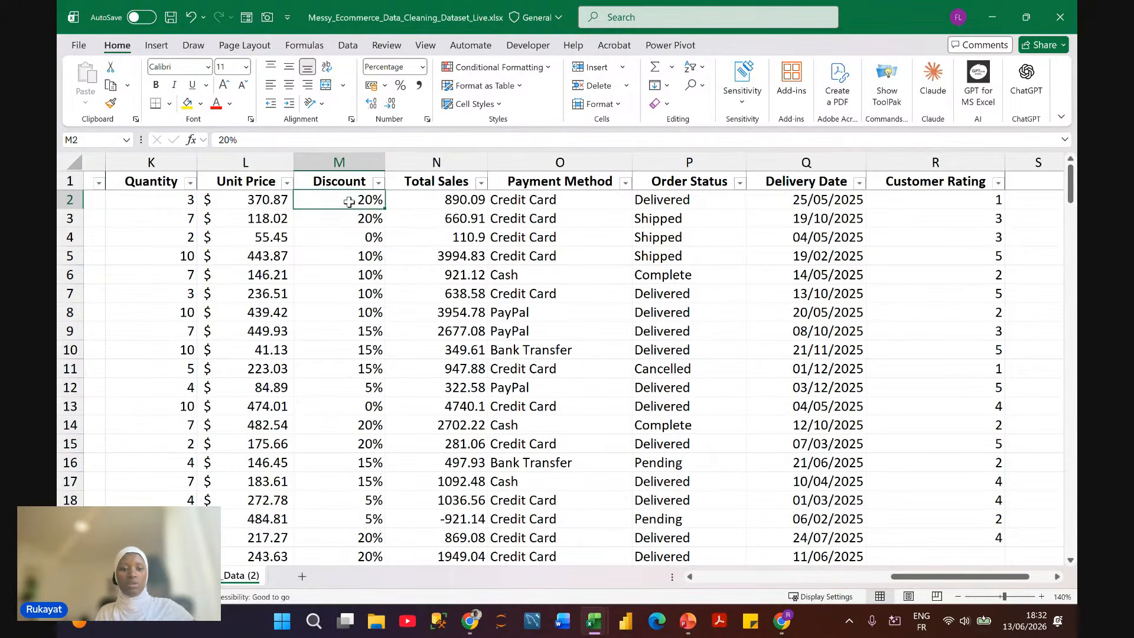
Step: Select all Discount values from M2 down to the last data row and open a new conditional formatting rule for them
key("ctrl+shift+Down")
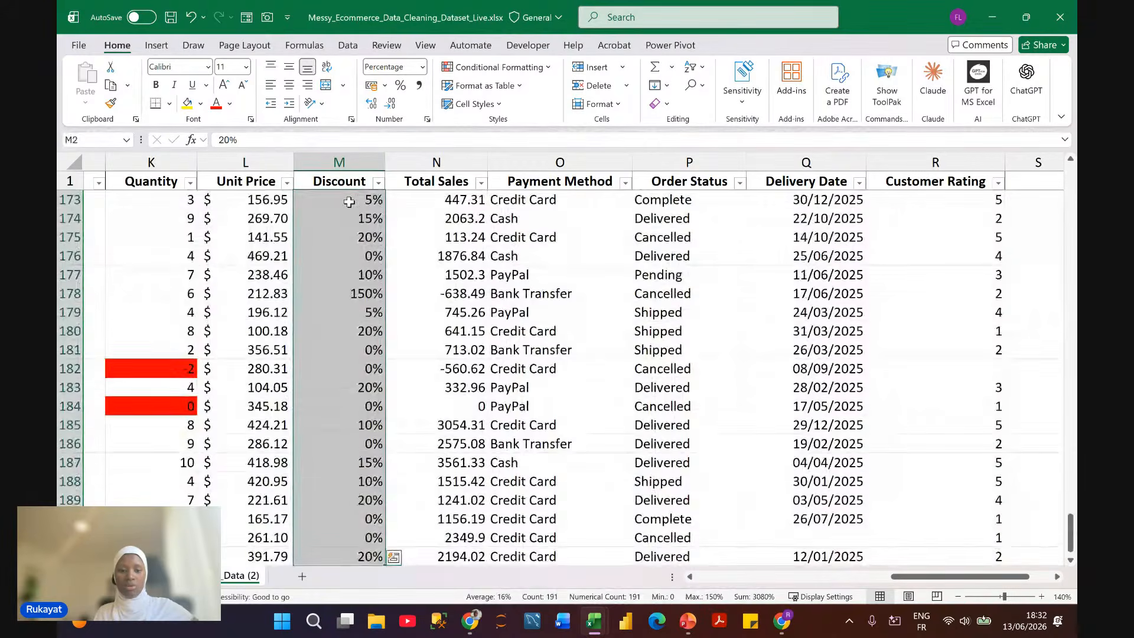
scroll(349, 202, "down", 2)
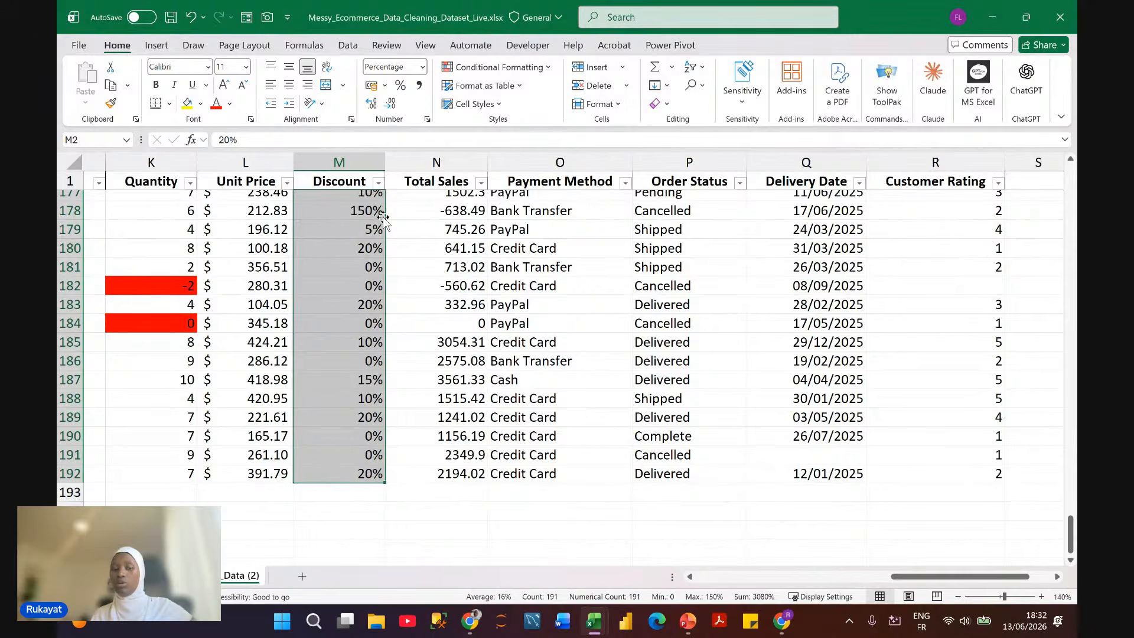
scroll(383, 216, "left", 1)
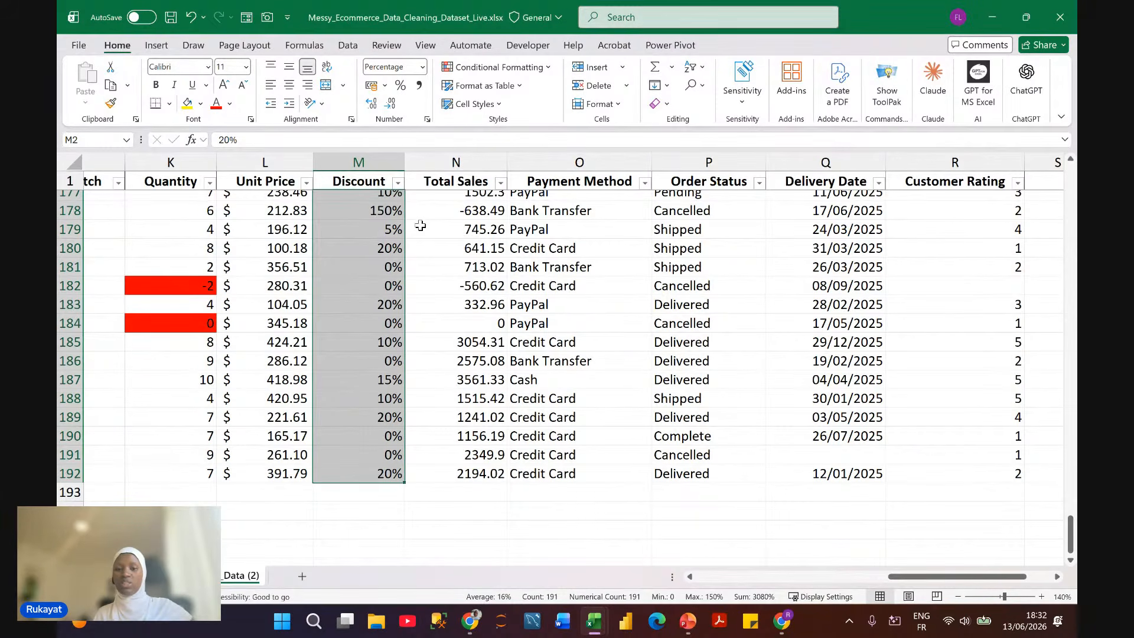
scroll(402, 228, "up", 2)
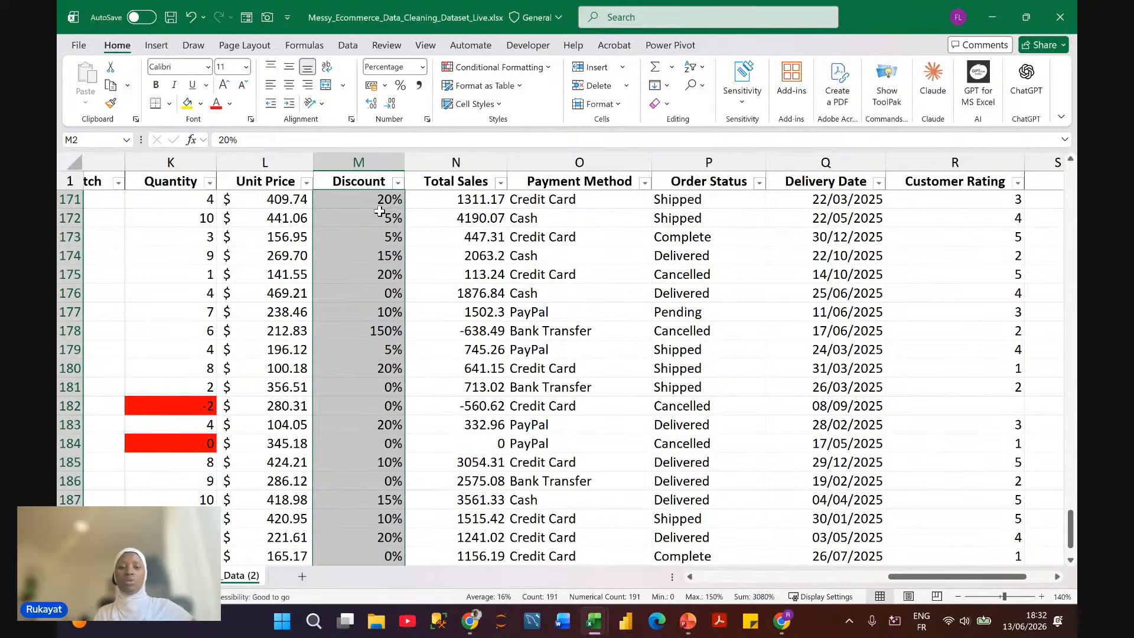
left_click(548, 68)
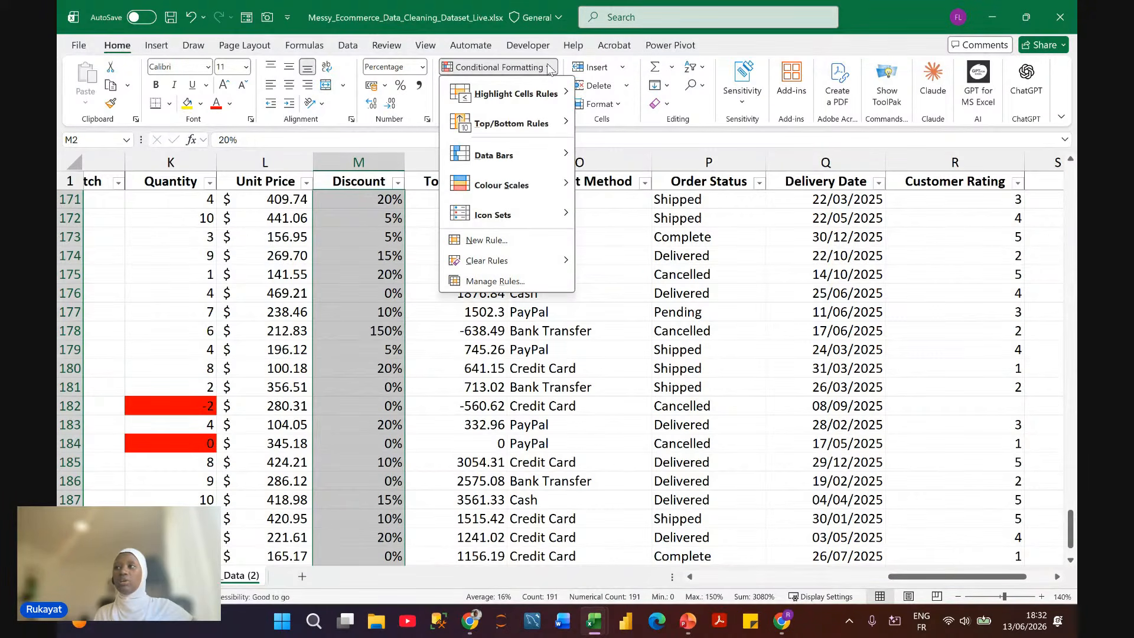
left_click(485, 243)
left_click_drag(292, 39, 553, 63)
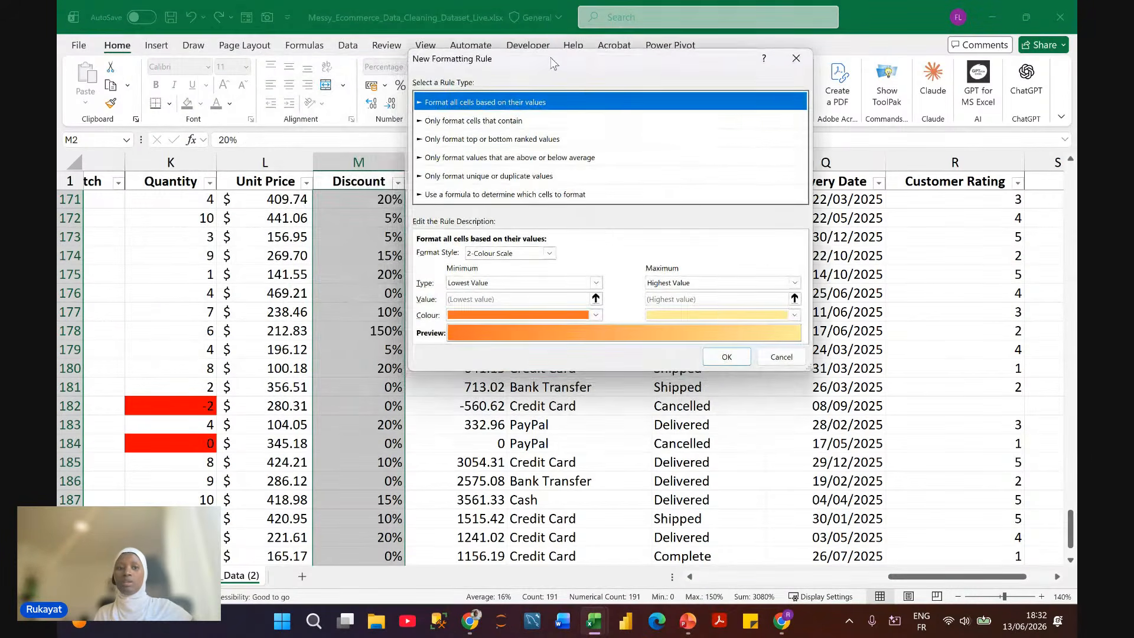
Step: Define the rule to format only cells whose cell value is greater than 100%
left_click(474, 121)
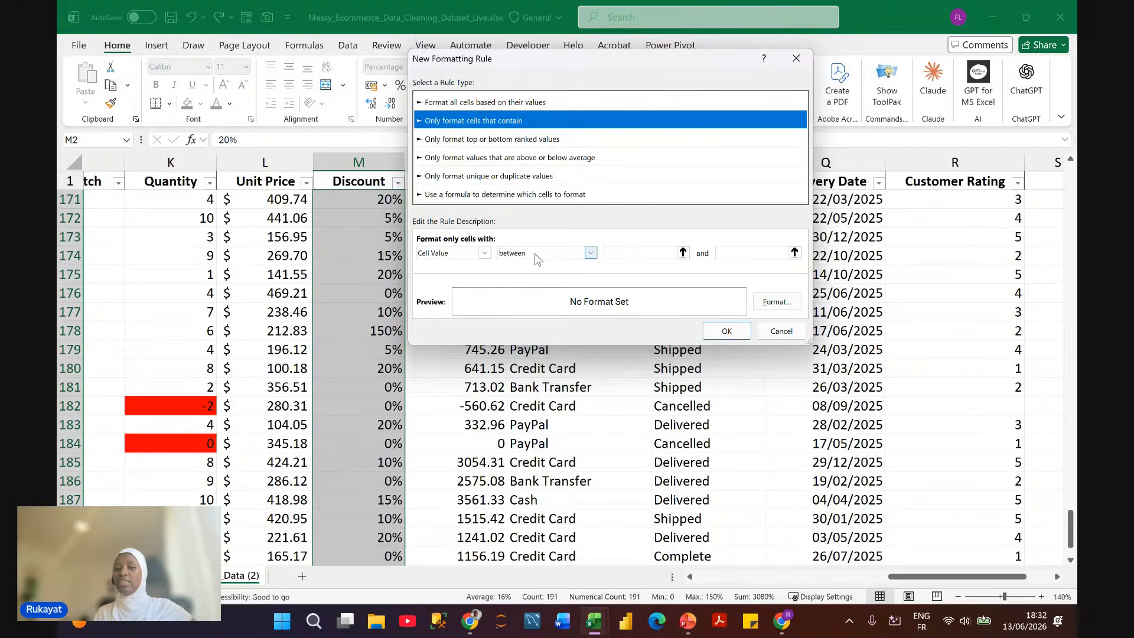
left_click(589, 254)
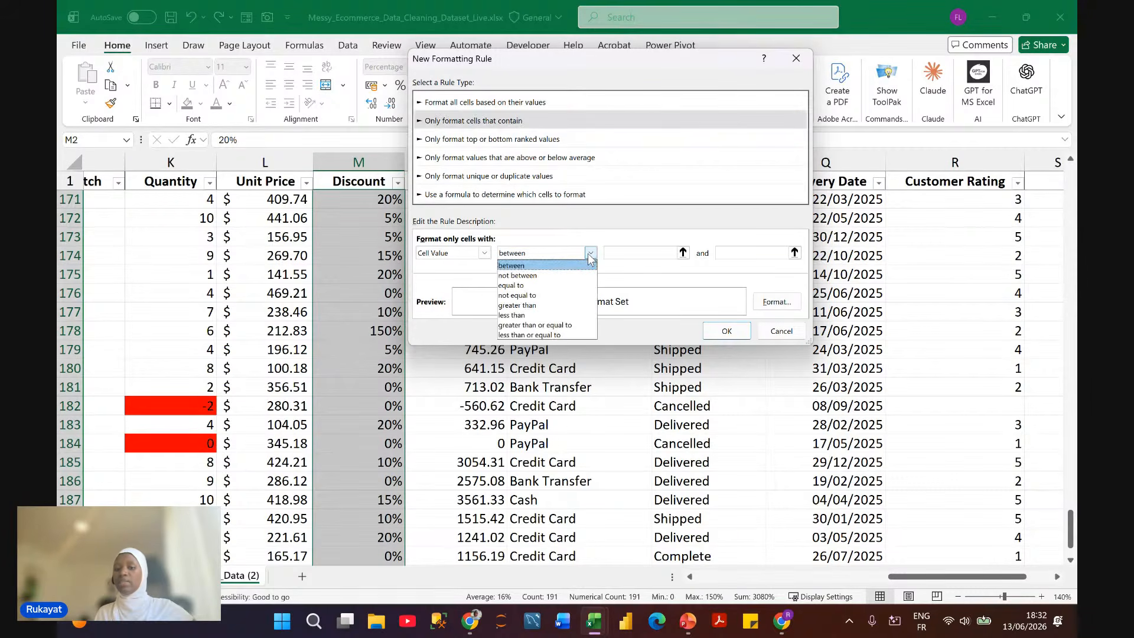
left_click(530, 306)
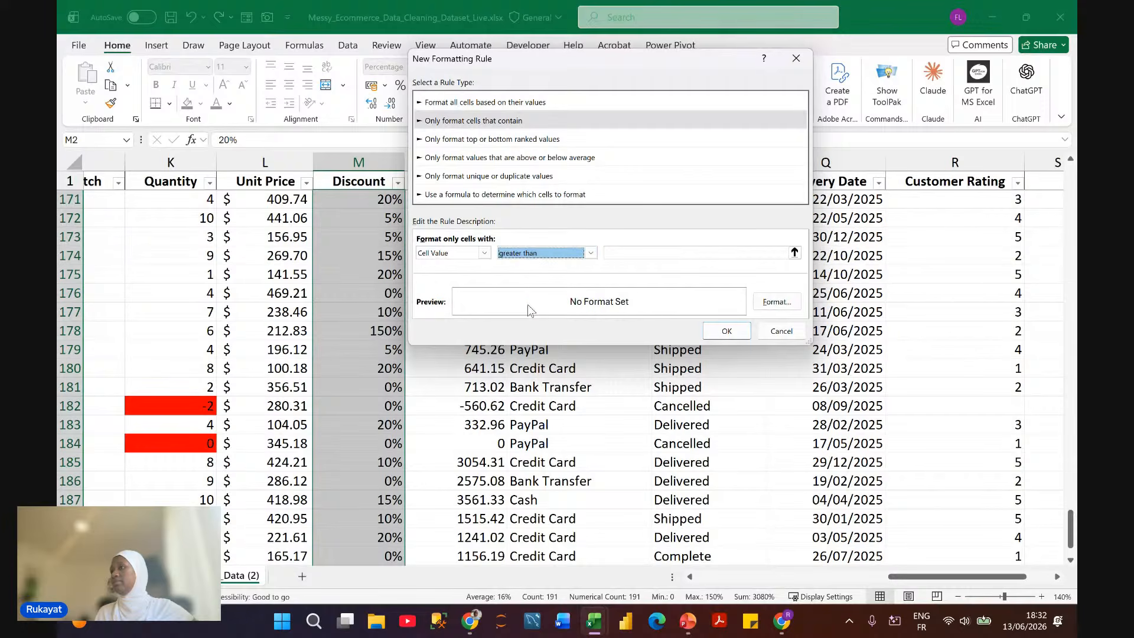
left_click(589, 254)
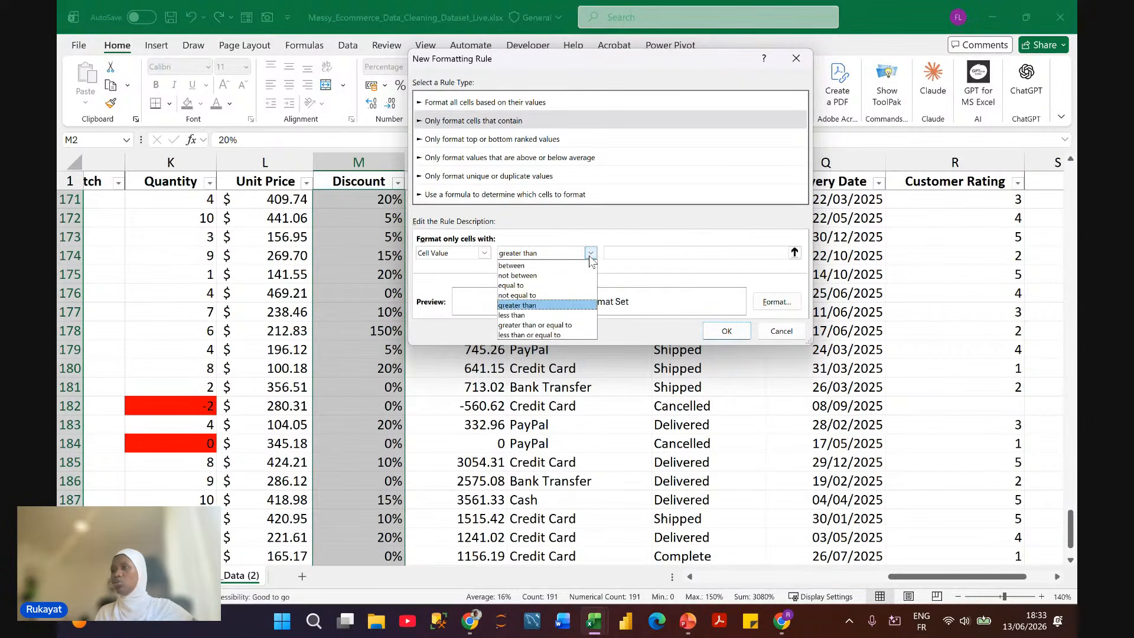
left_click(590, 257)
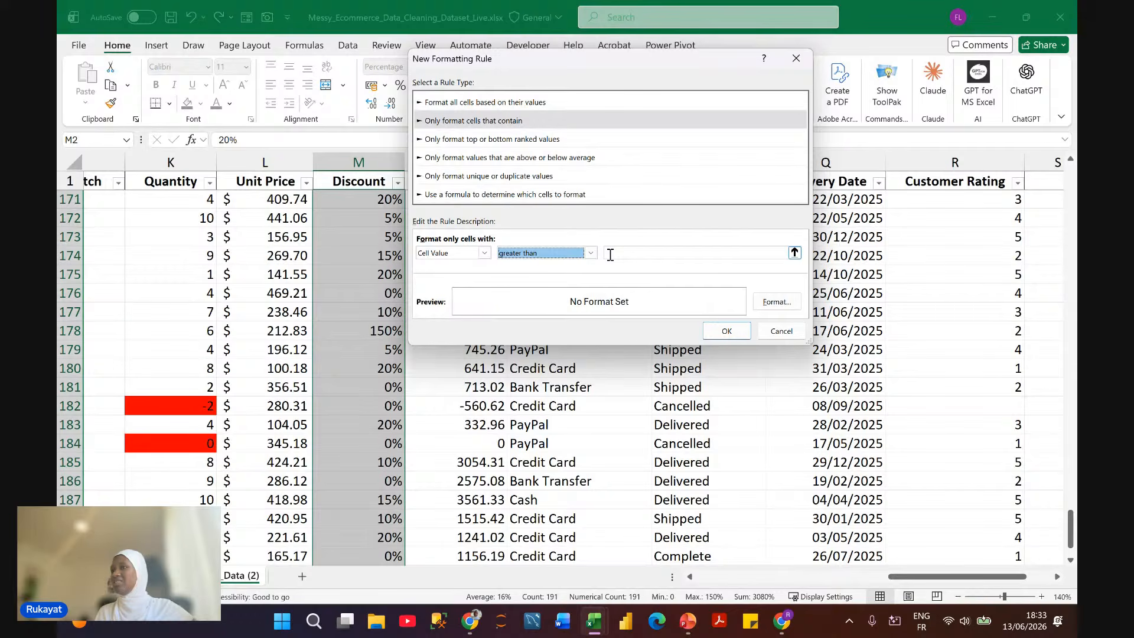
left_click(610, 255)
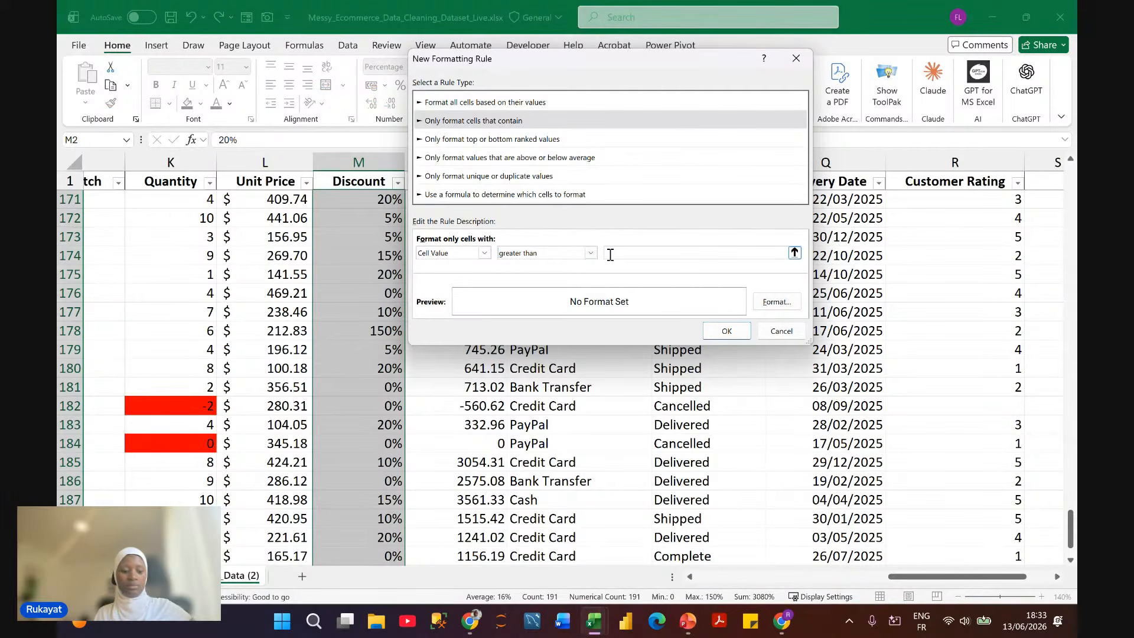
type("100")
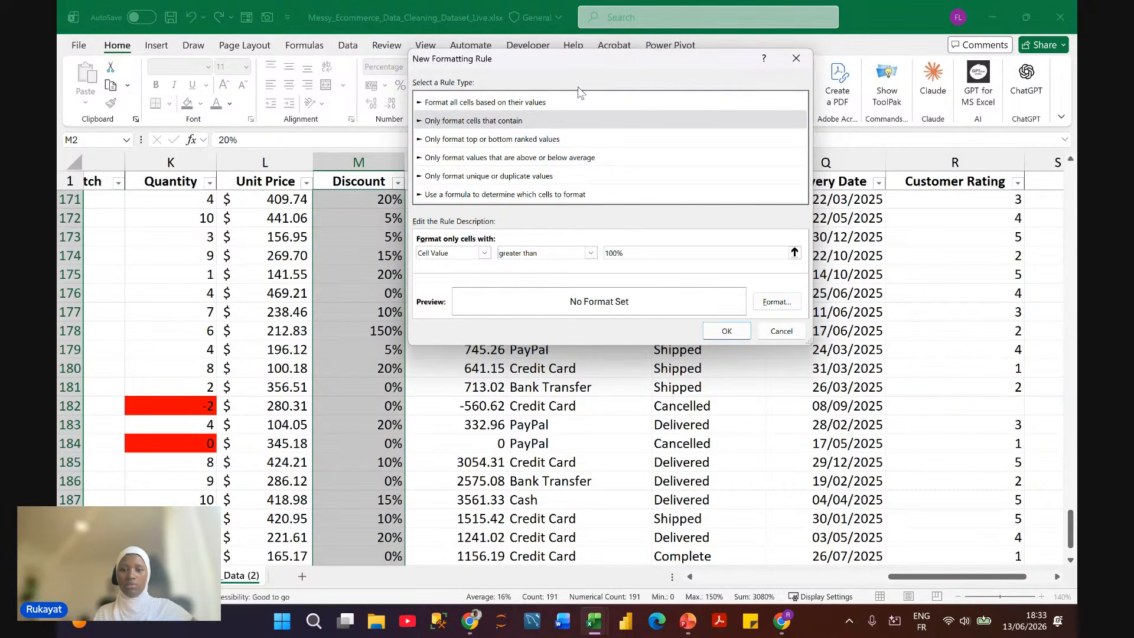
left_click_drag(568, 68, 606, 62)
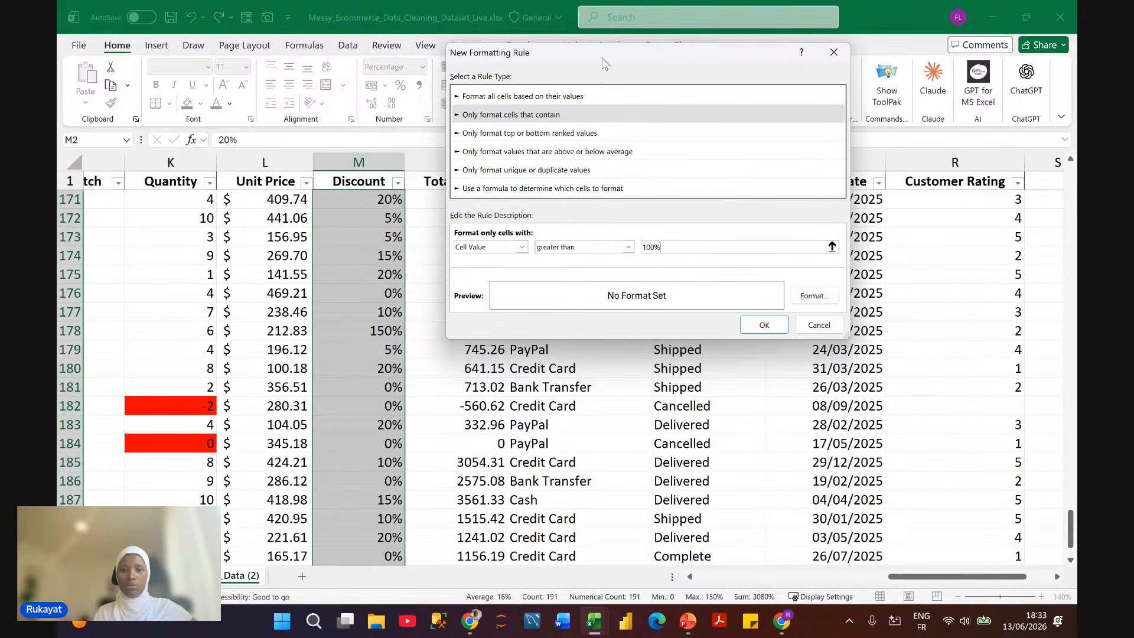
Step: Give the rule a bright red background fill and apply it to the Discount values
left_click(815, 295)
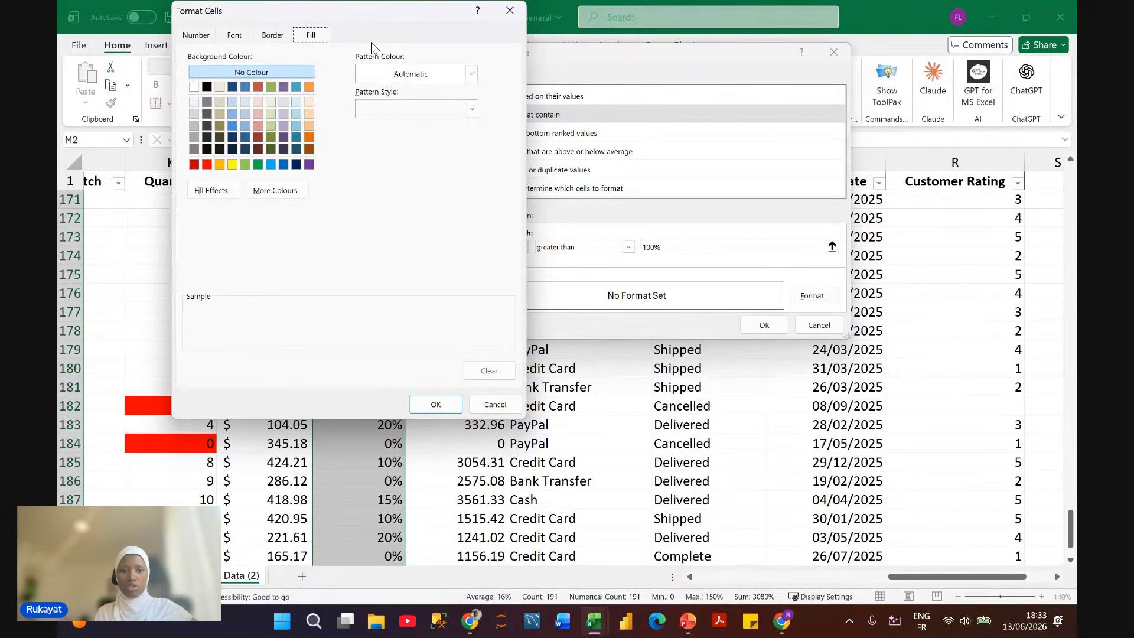
left_click(207, 165)
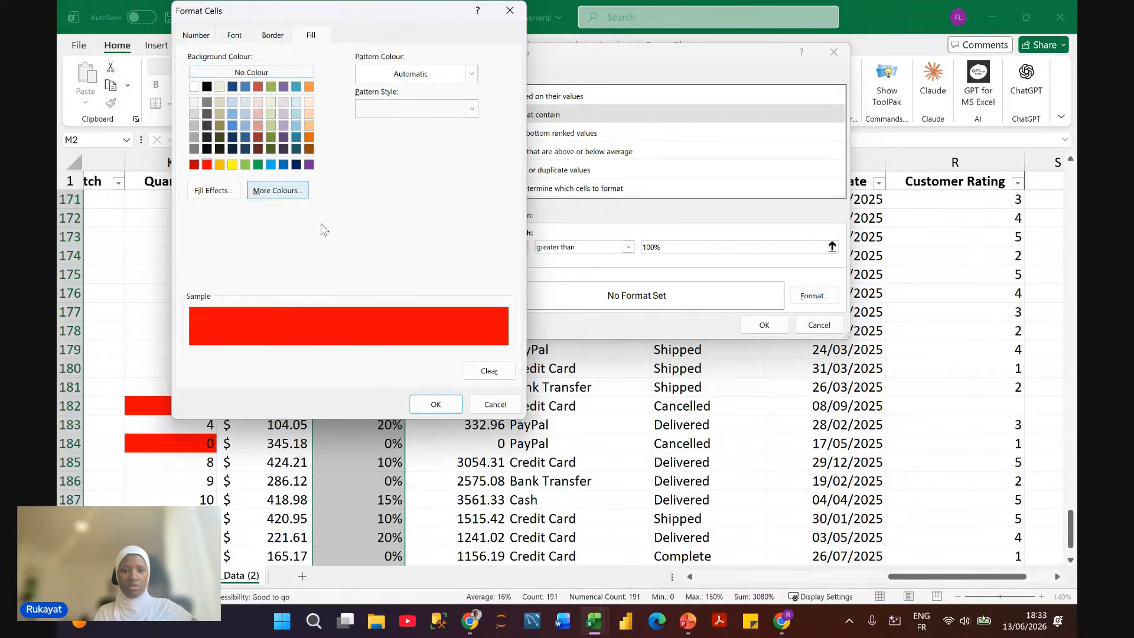
left_click(437, 404)
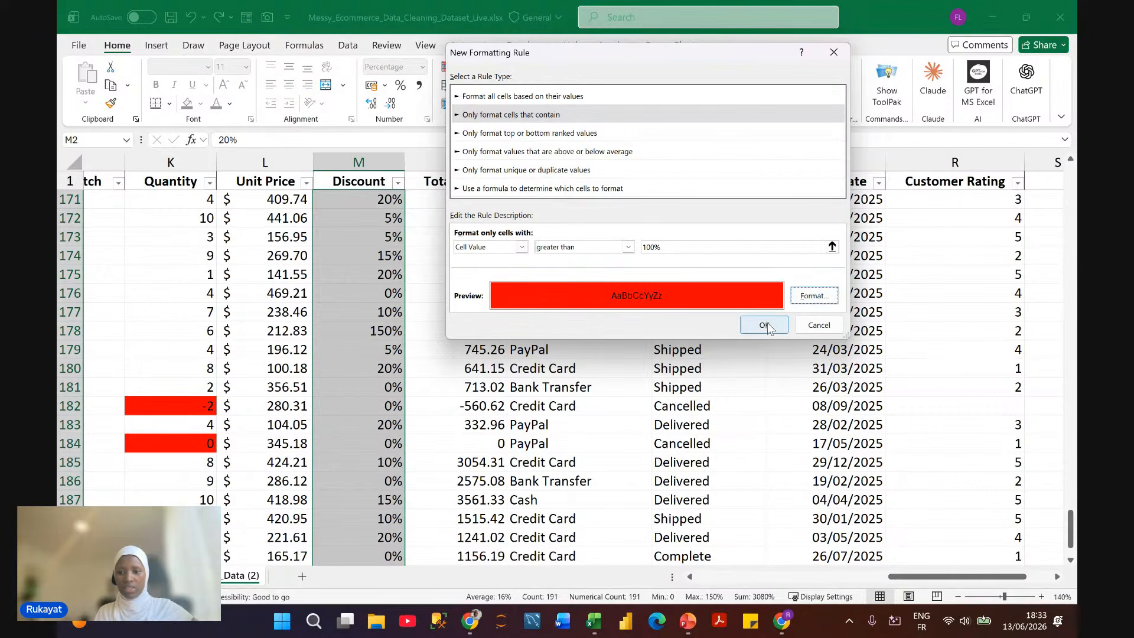
left_click(766, 324)
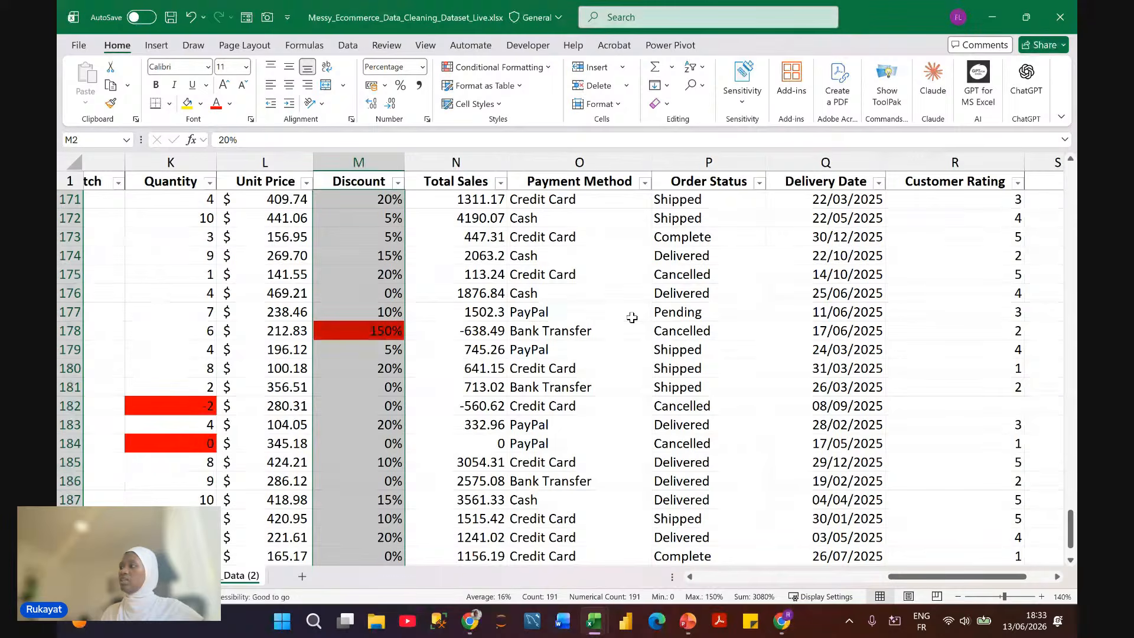
Step: Filter the Discount column to only the 150% entries to review those rows, and clear the filter again
scroll(632, 318, "down", 2)
scroll(632, 318, "up", 1)
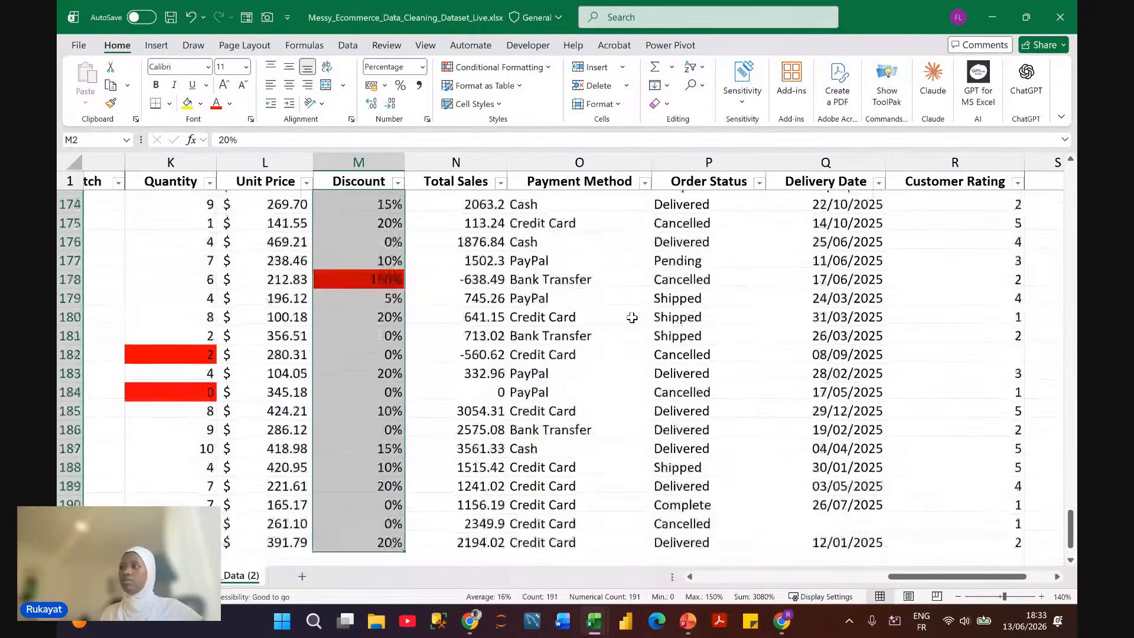
scroll(632, 318, "up", 2)
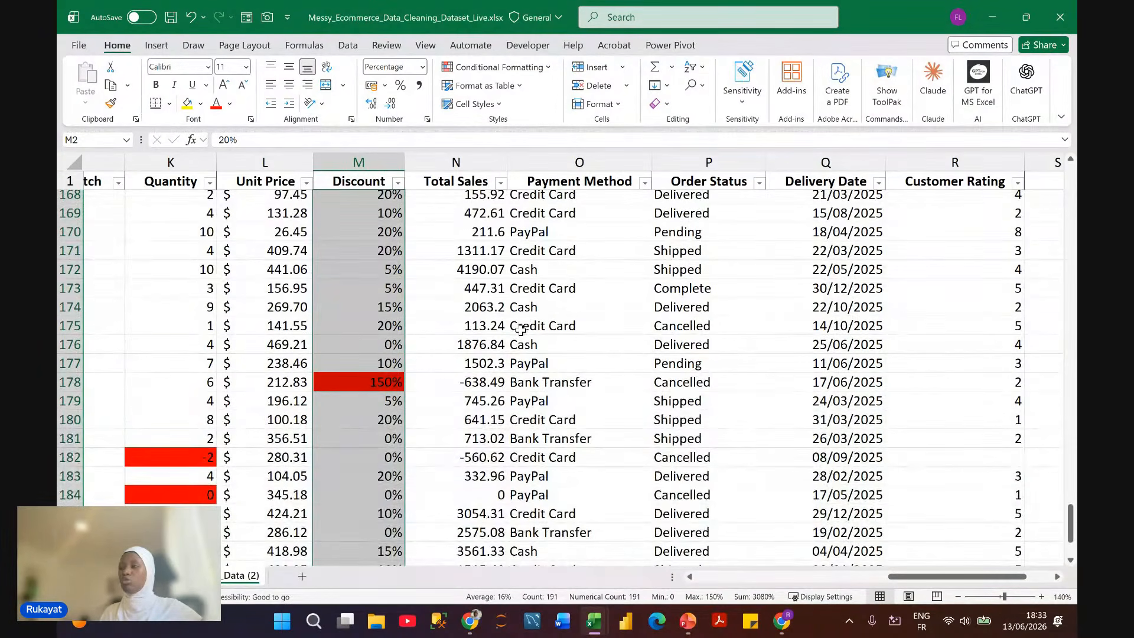
scroll(520, 329, "down", 1)
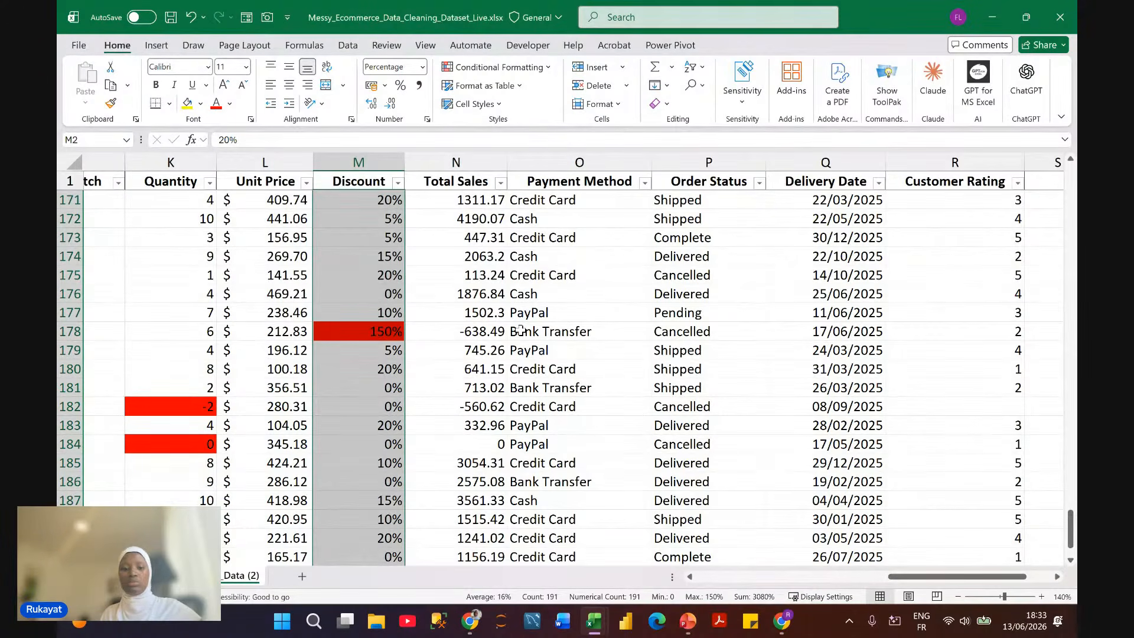
scroll(520, 329, "up", 1)
left_click(372, 340)
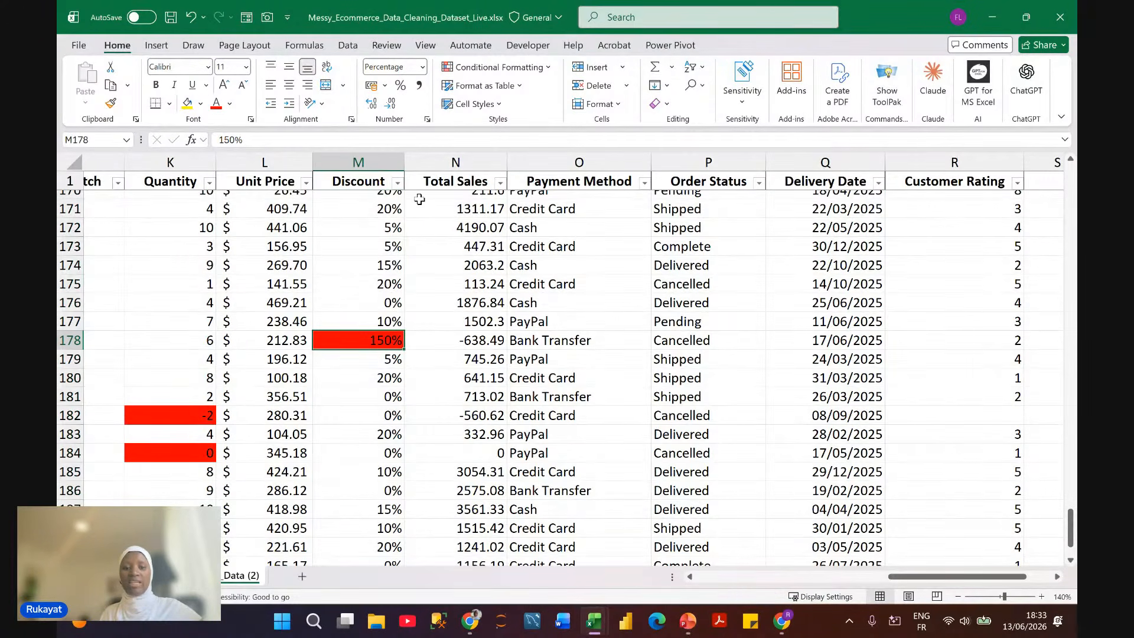
left_click(397, 183)
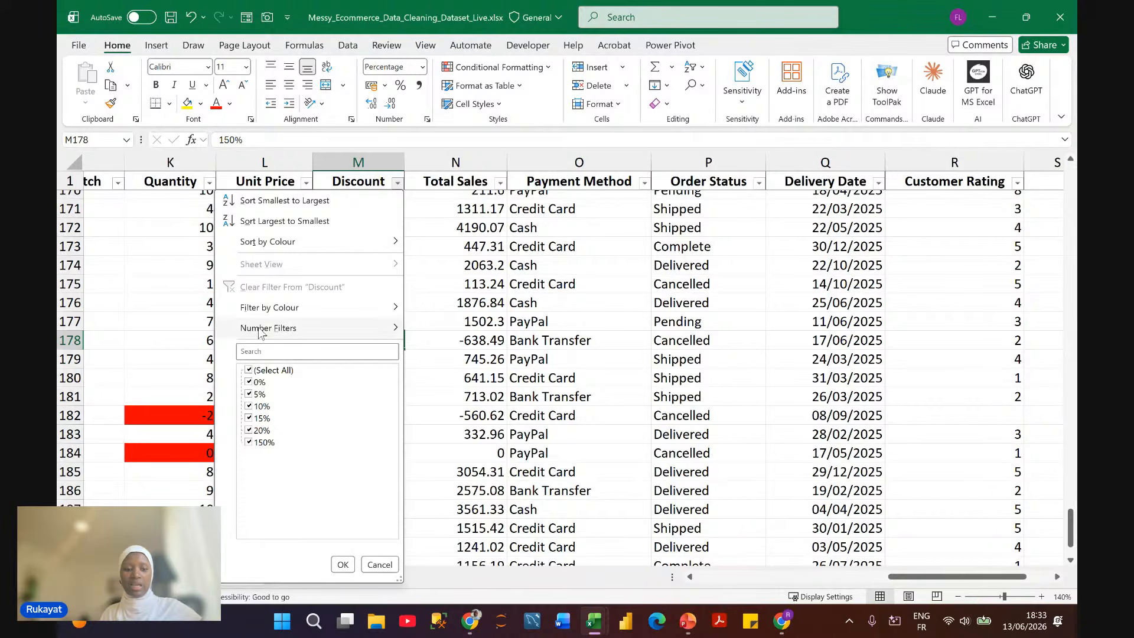
left_click(249, 370)
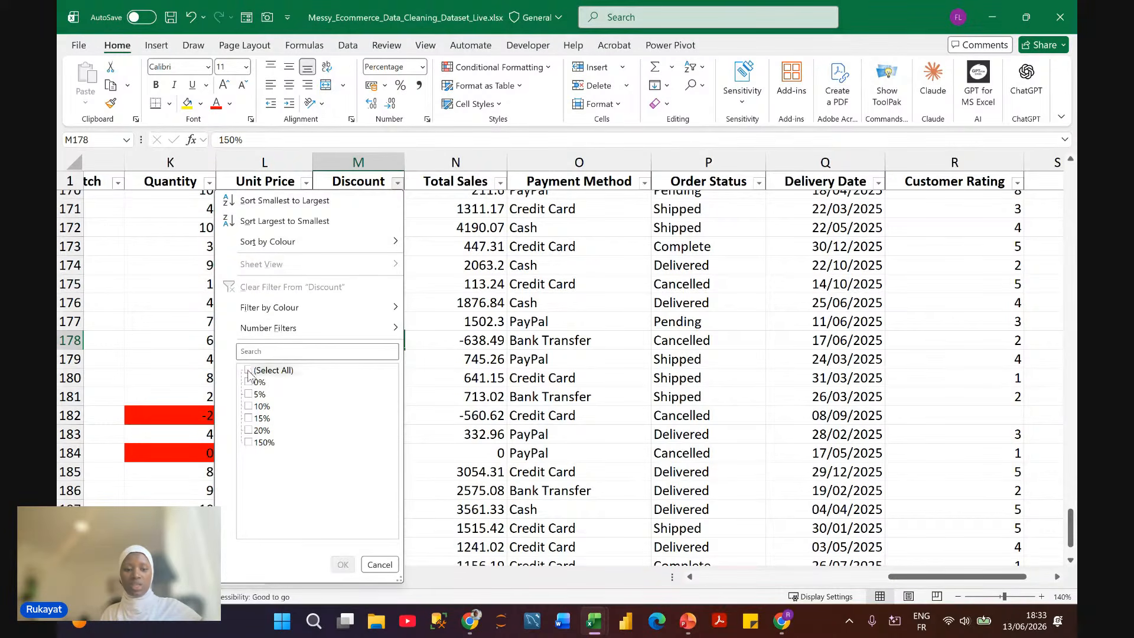
left_click(249, 443)
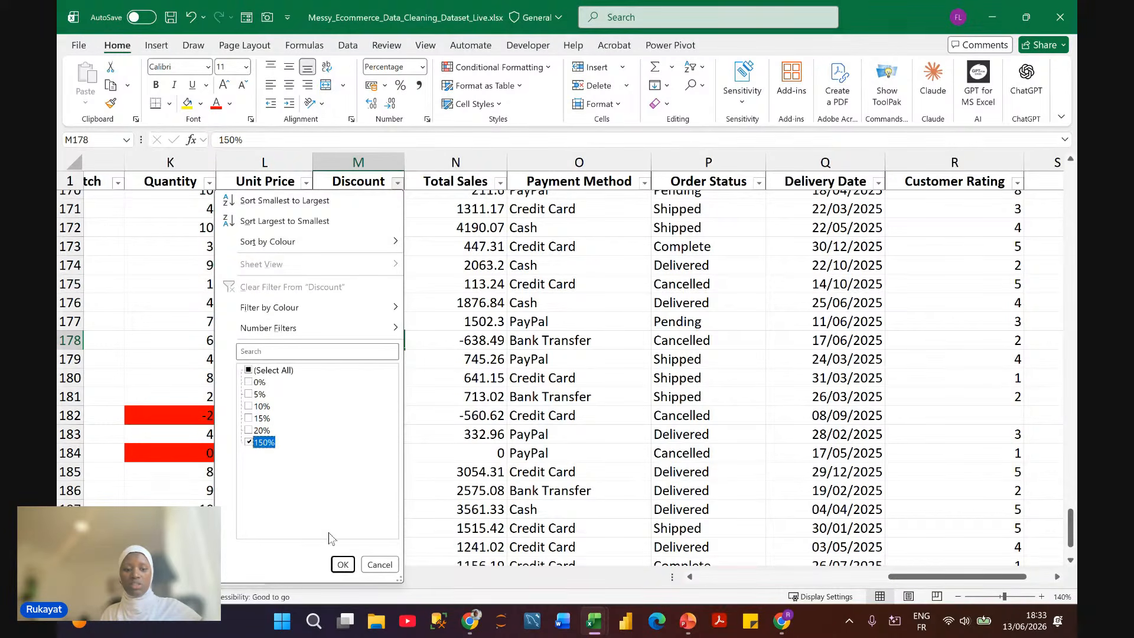
left_click(342, 565)
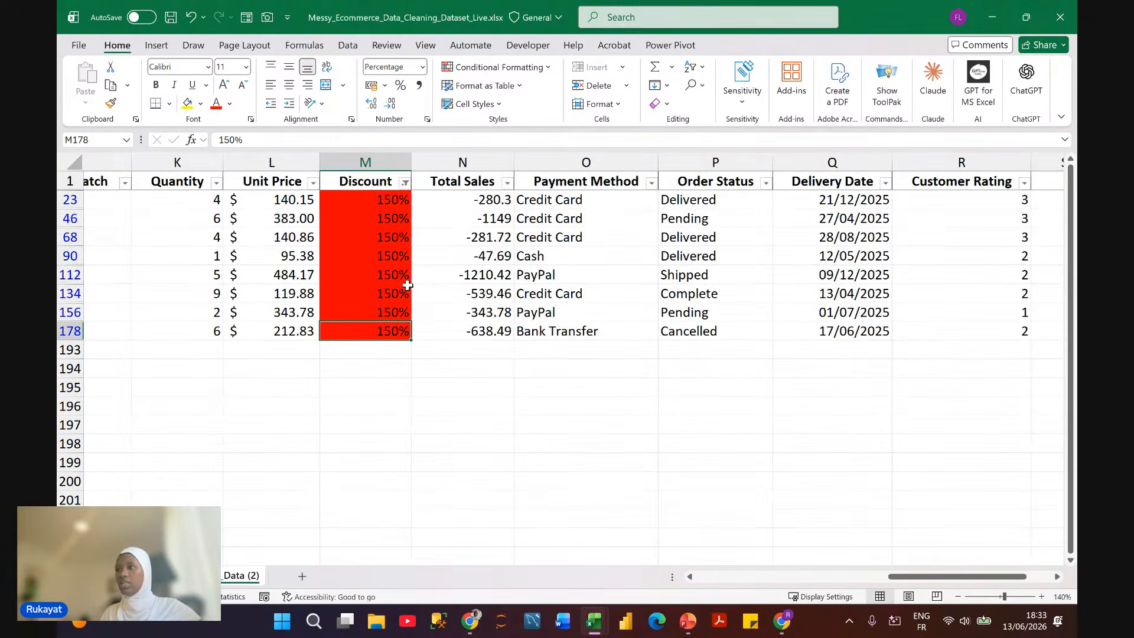
left_click(405, 183)
left_click(329, 285)
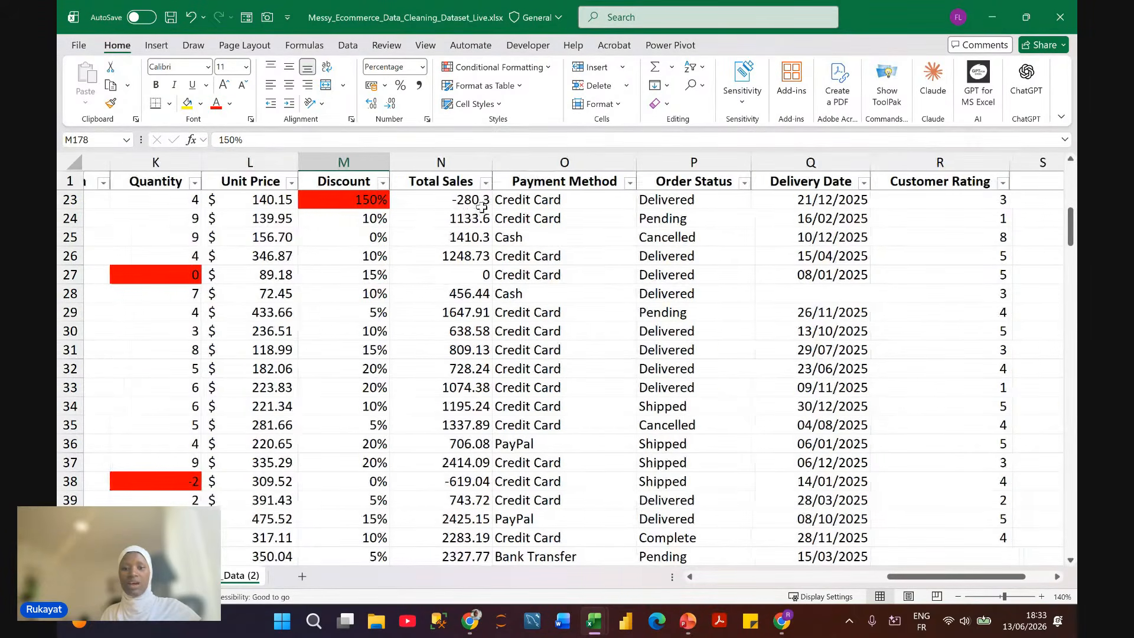
Step: Examine the Total Sales column's list of distinct values for negative and zero amounts without applying a filter
left_click(469, 161)
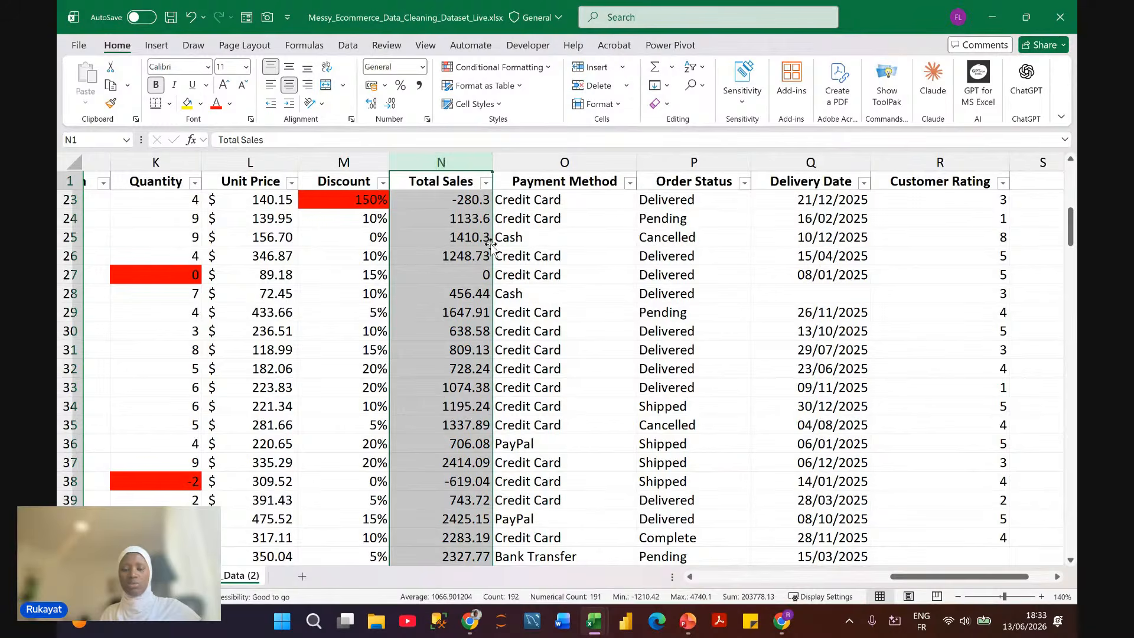
scroll(491, 244, "left", 2)
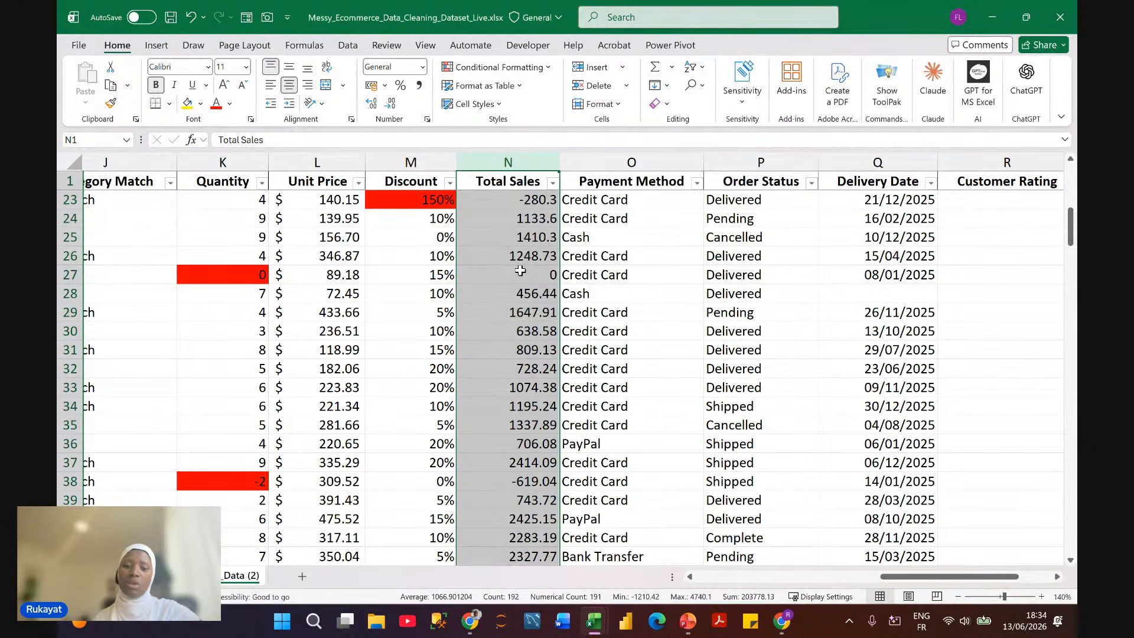
left_click(552, 183)
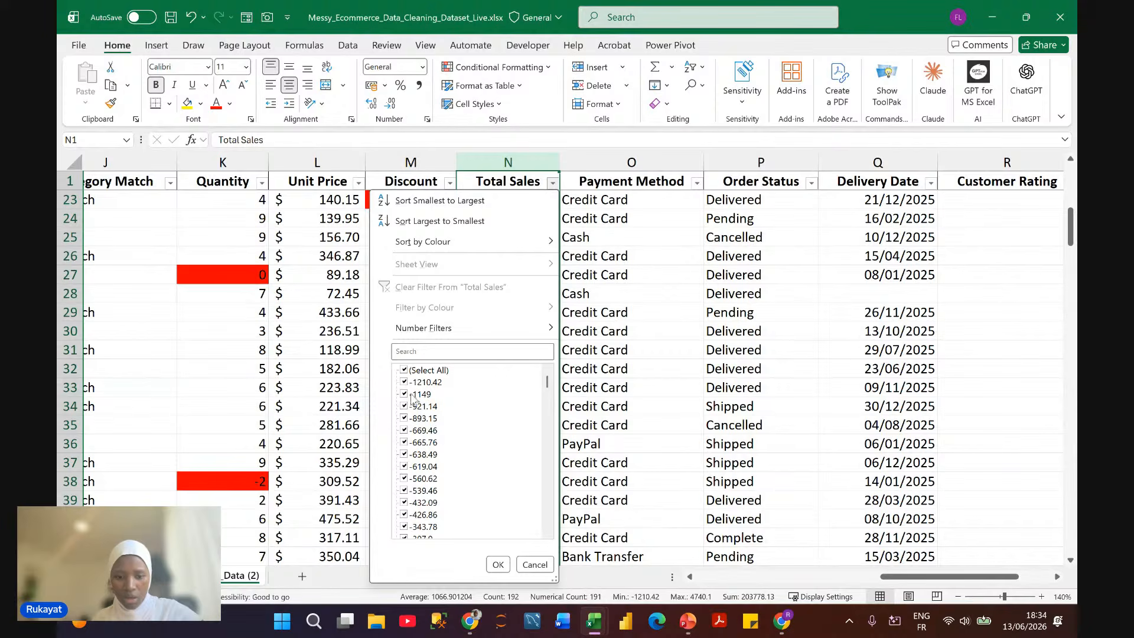
scroll(471, 486, "down", 4)
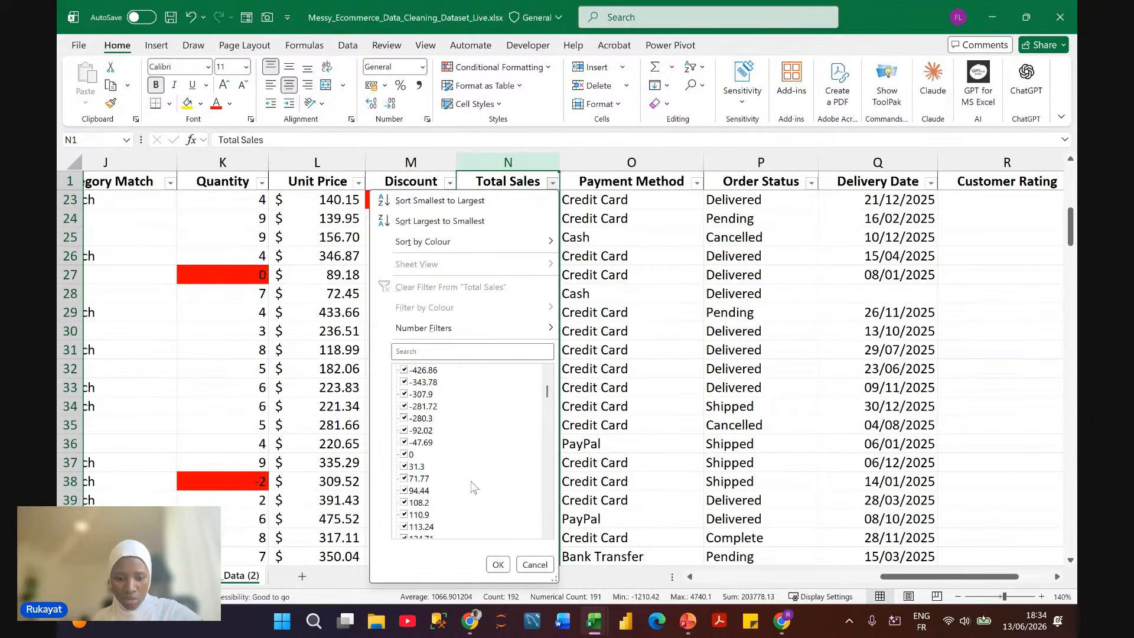
left_click(534, 564)
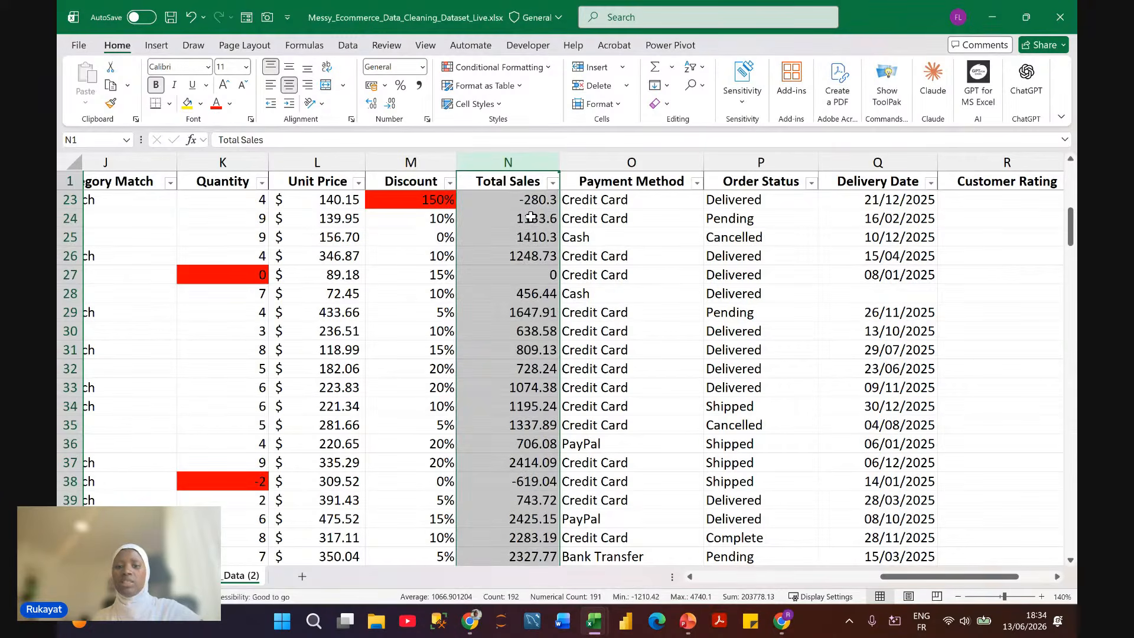
Step: Examine the negative and zero Total Sales values against the flagged Quantity and Discount cells in the same rows
left_click(533, 198)
scroll(533, 204, "up", 1)
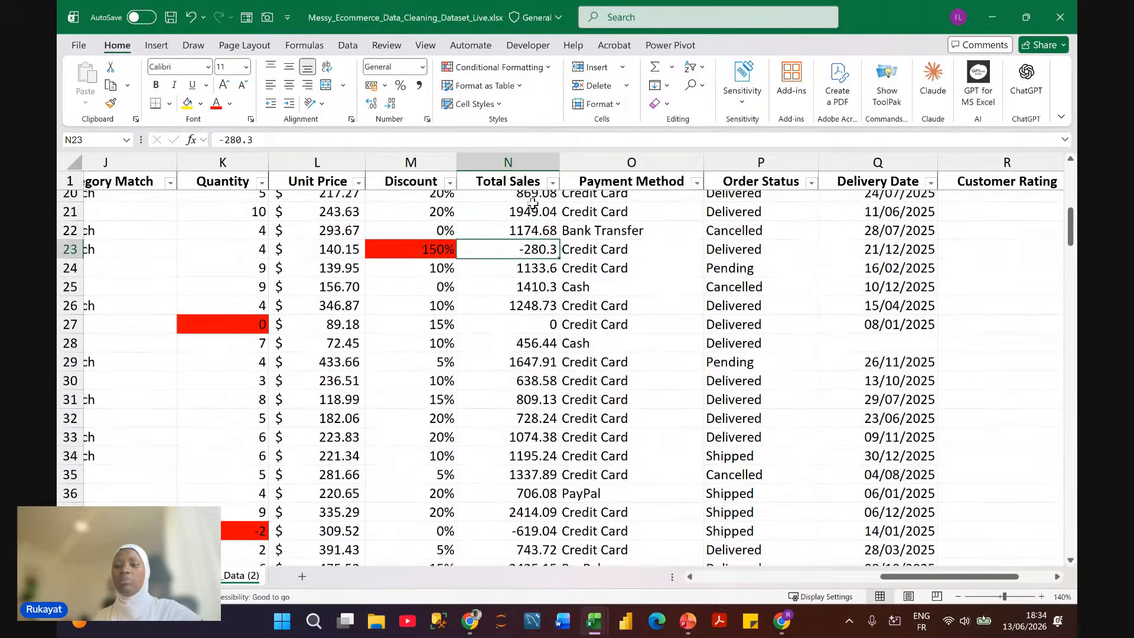
left_click(534, 208)
key("ctrl+Up")
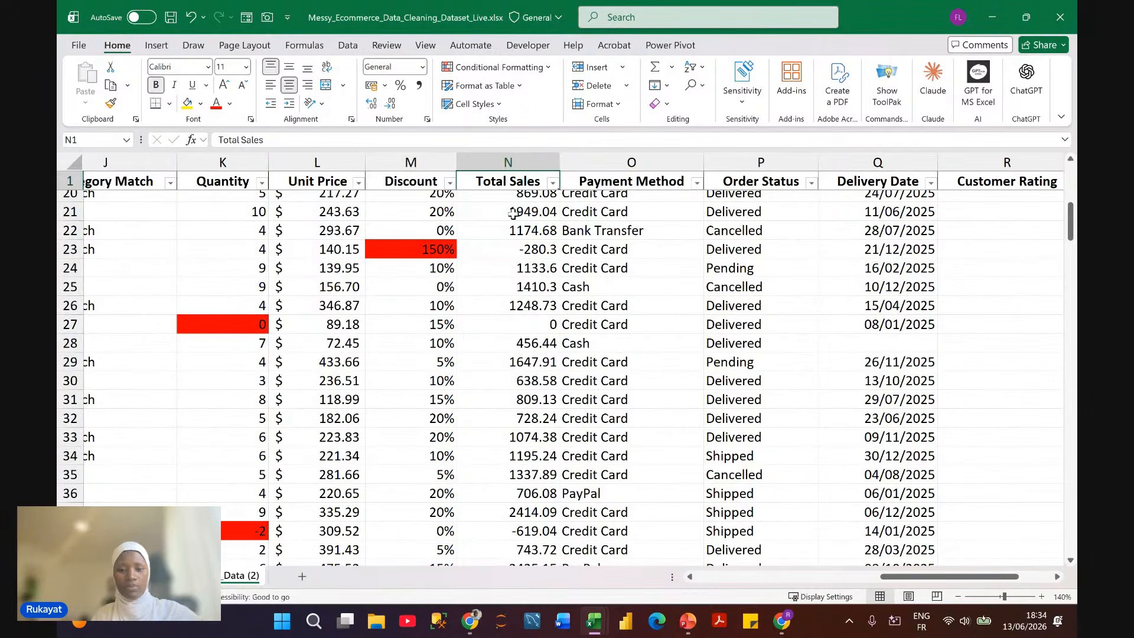
scroll(505, 194, "up", 3)
scroll(505, 194, "up", 3)
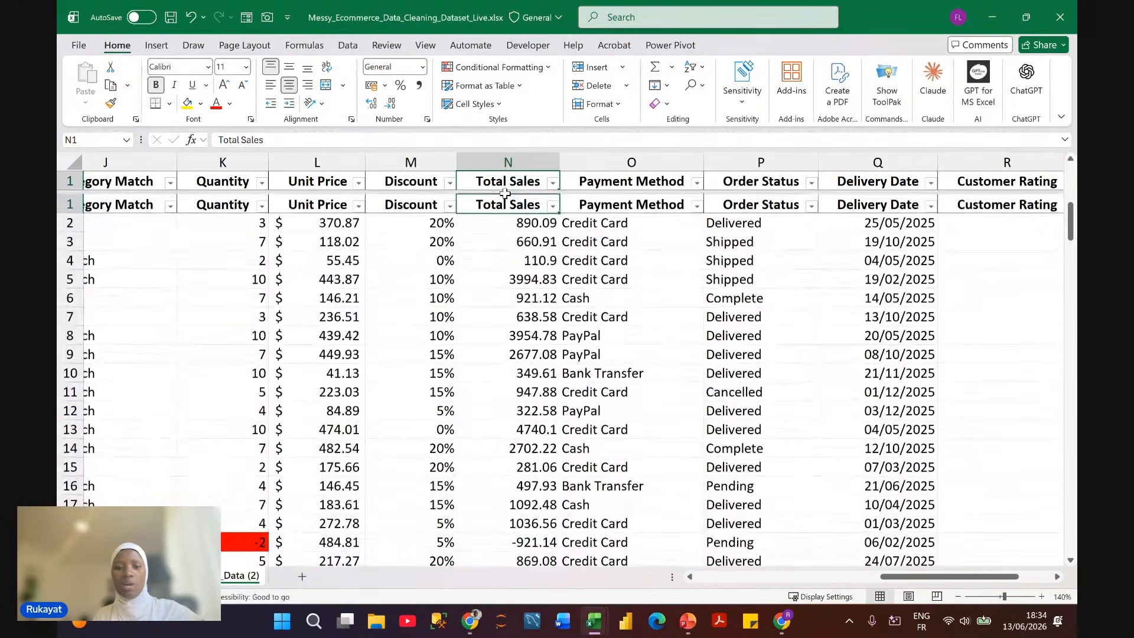
left_click(529, 199)
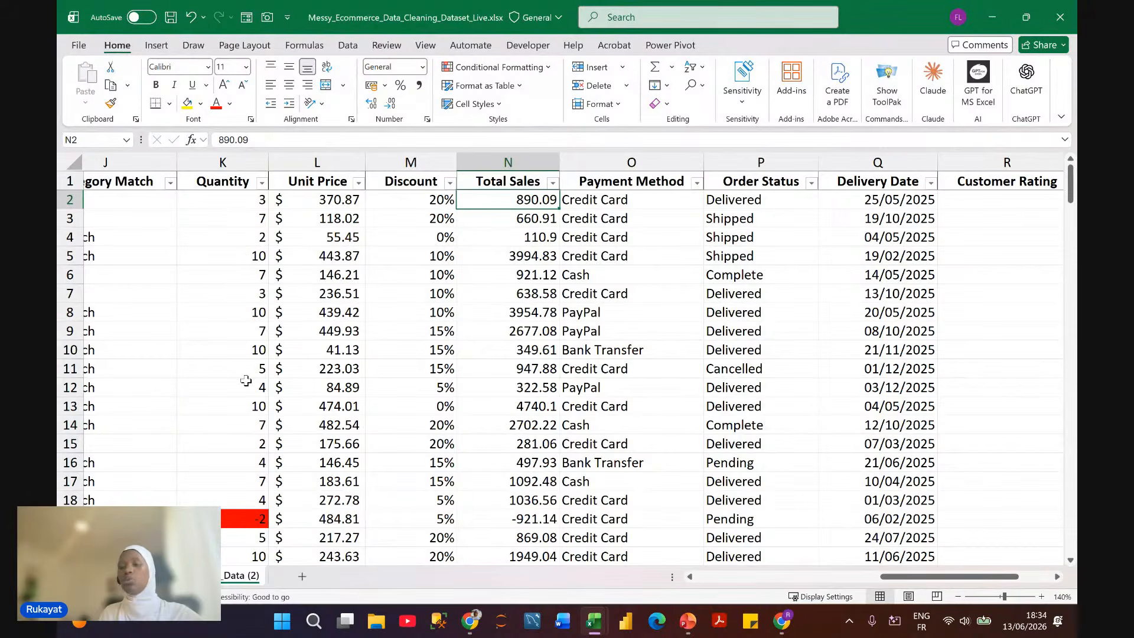
scroll(573, 354, "left", 3)
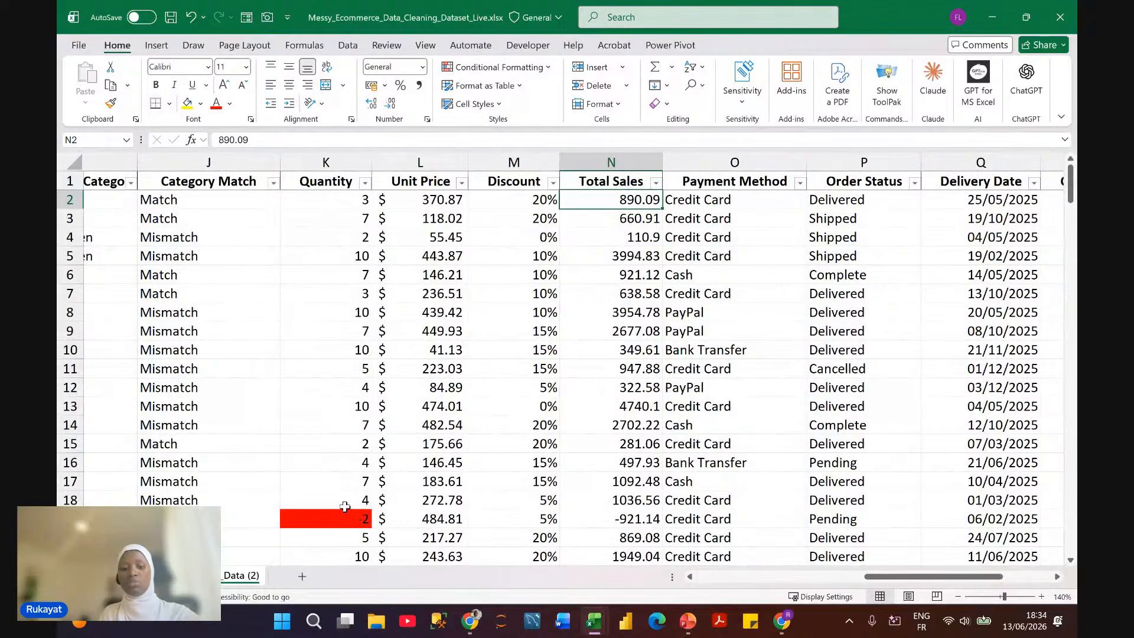
scroll(497, 276, "right", 1)
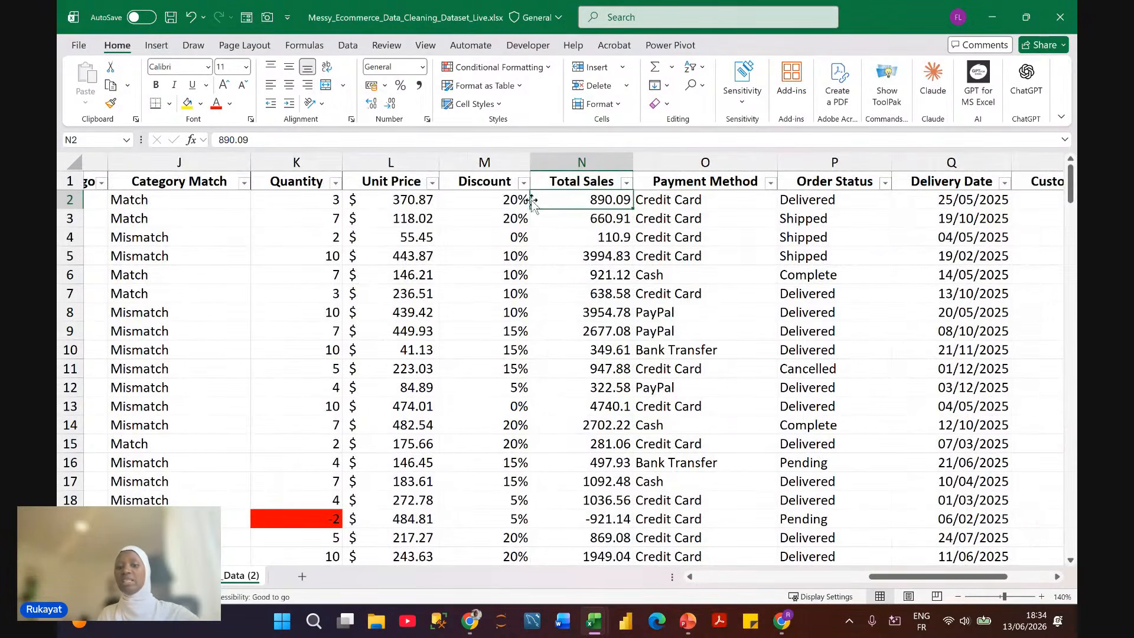
scroll(498, 335, "up", 3)
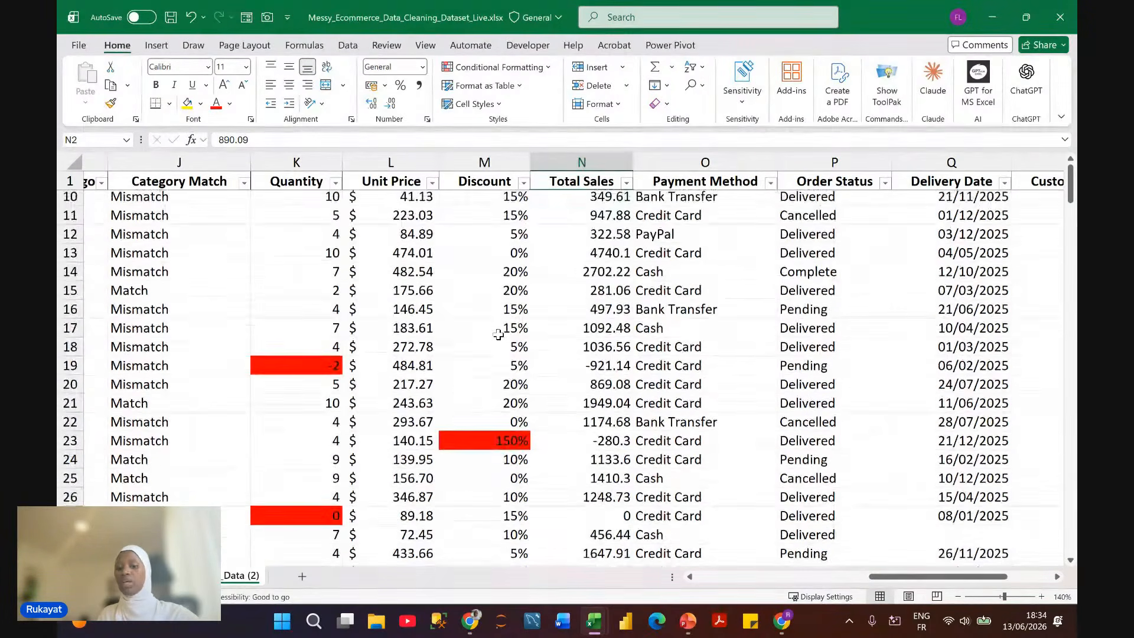
scroll(498, 335, "up", 1)
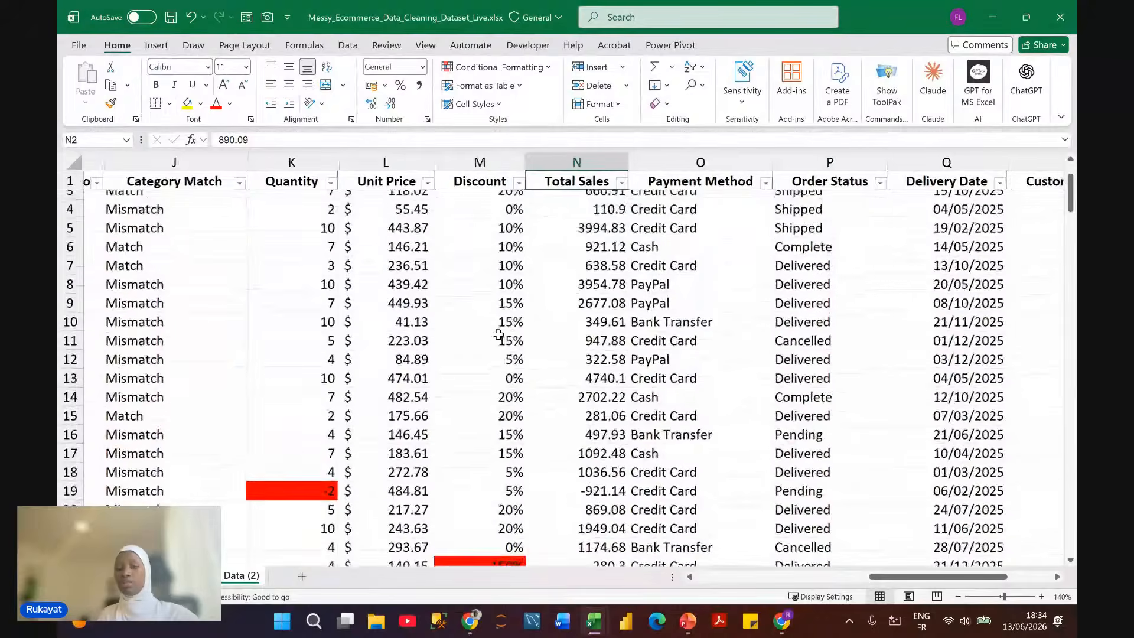
scroll(563, 269, "right", 1)
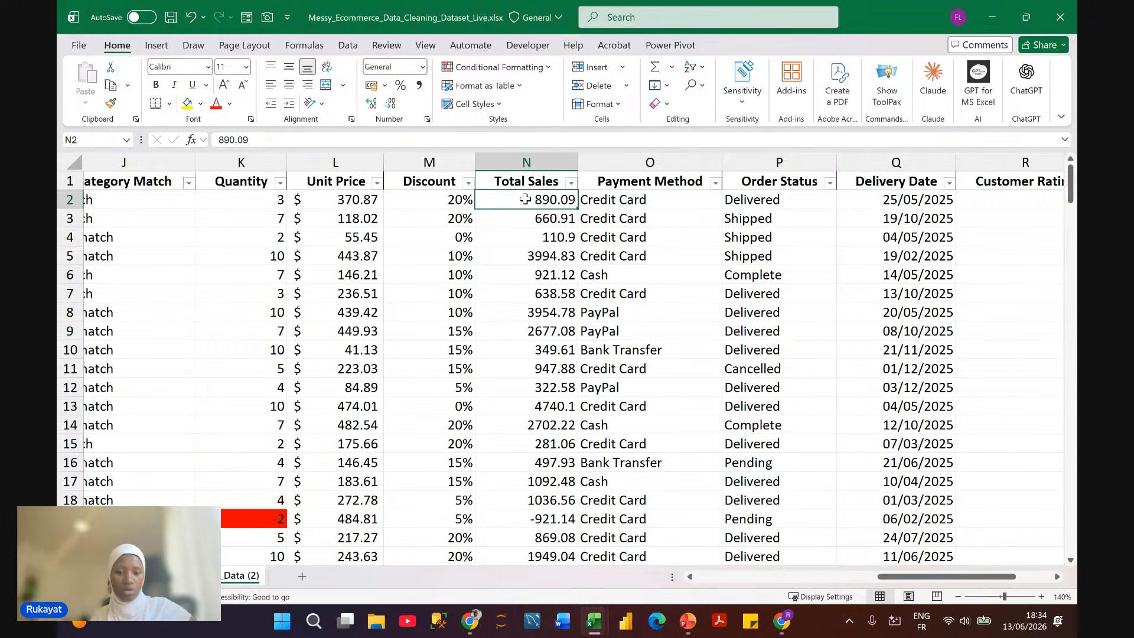
Step: Format the entire Total Sales column as US dollar accounting values
left_click(535, 171)
left_click(385, 85)
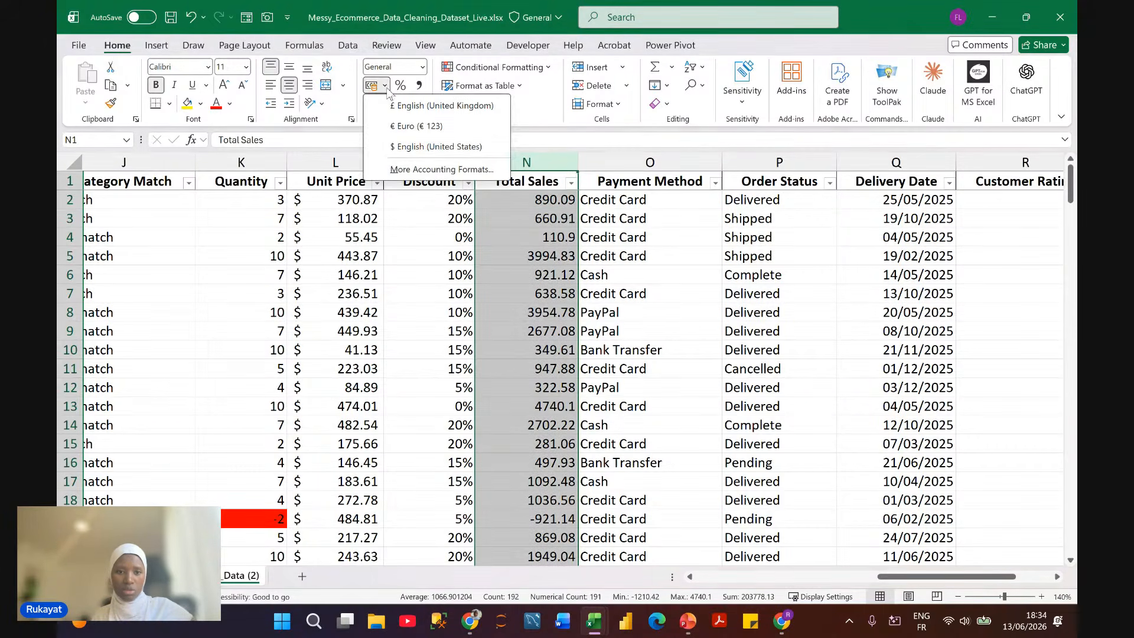
left_click(412, 152)
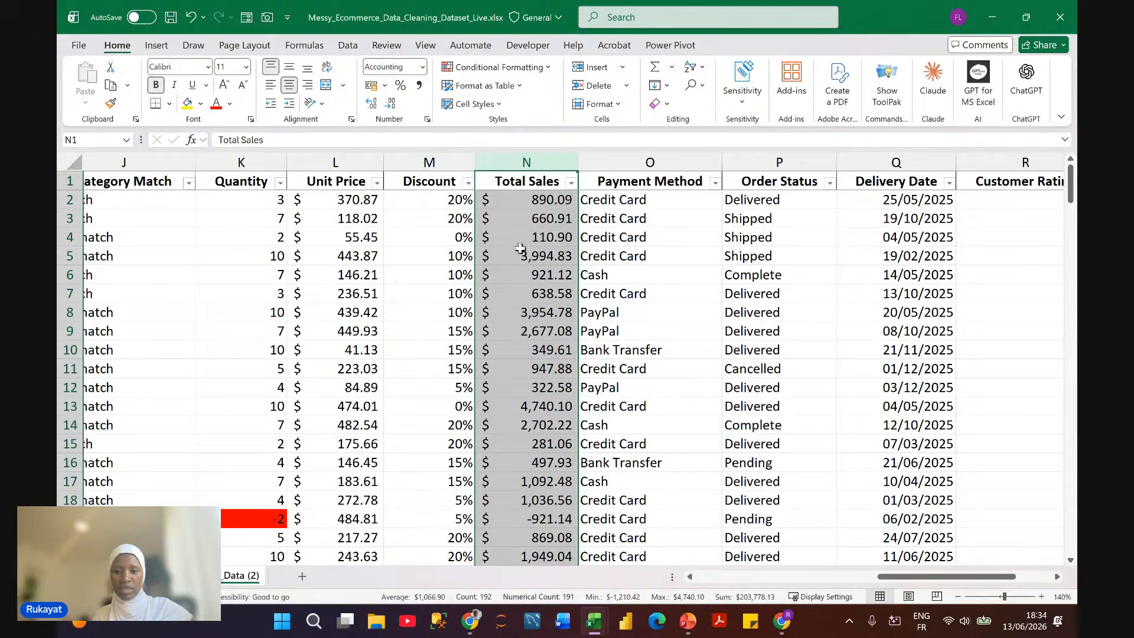
left_click(528, 271)
scroll(527, 271, "down", 2)
scroll(527, 271, "up", 3)
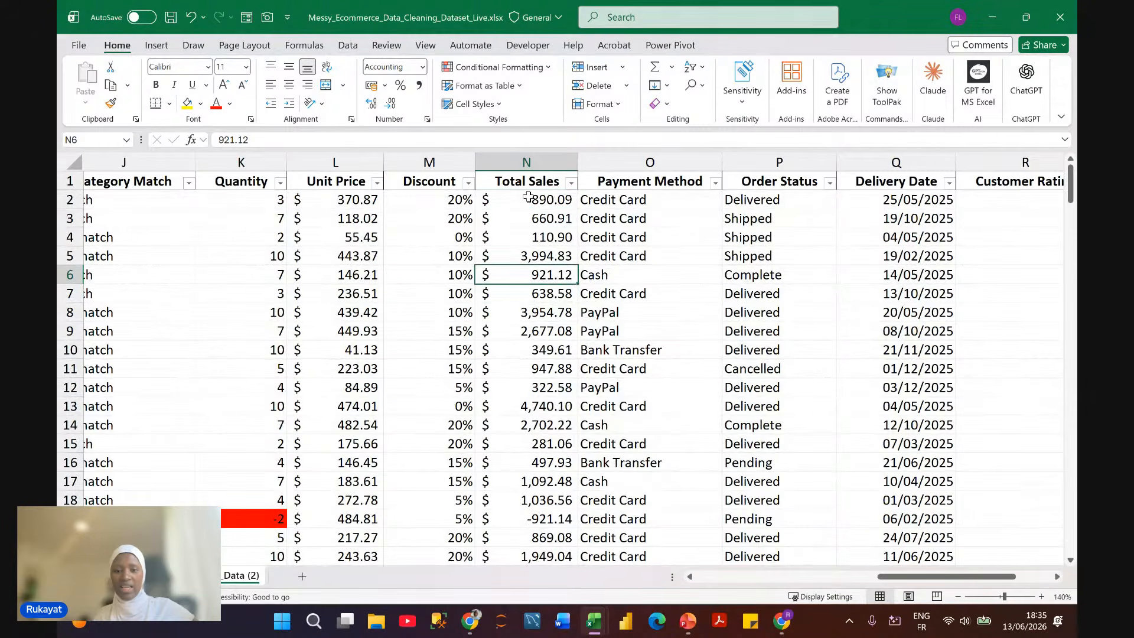
Step: Define a new conditional formatting rule for all Total Sales values that formats only cells with a value less than or equal to 0
left_click(528, 198)
key("ctrl+shift+Down")
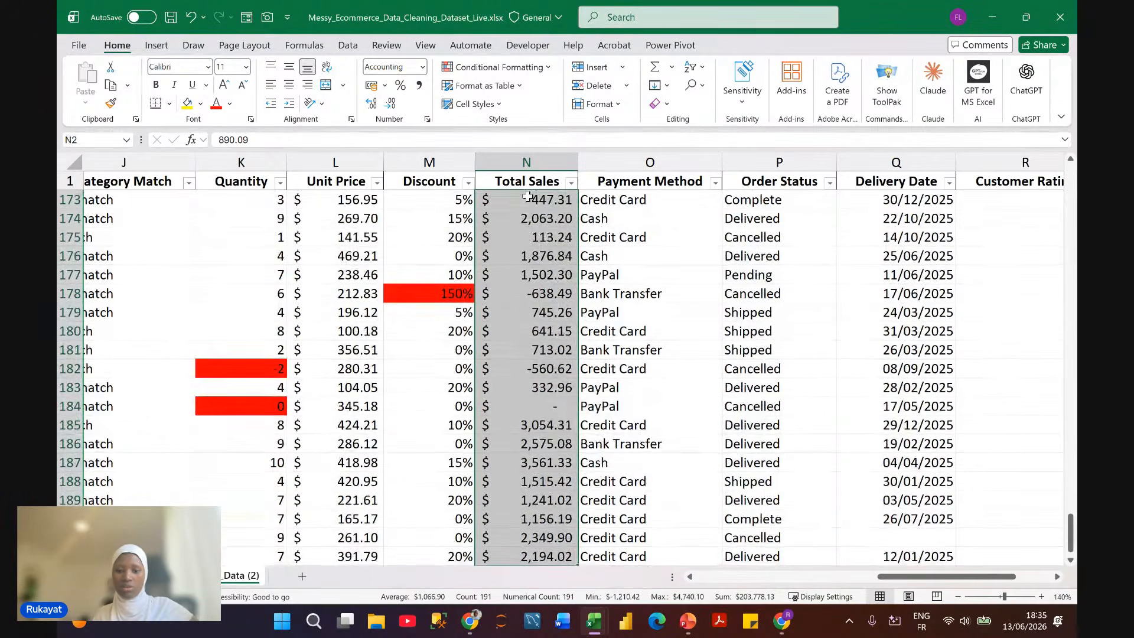
scroll(558, 267, "down", 4)
scroll(558, 267, "up", 3)
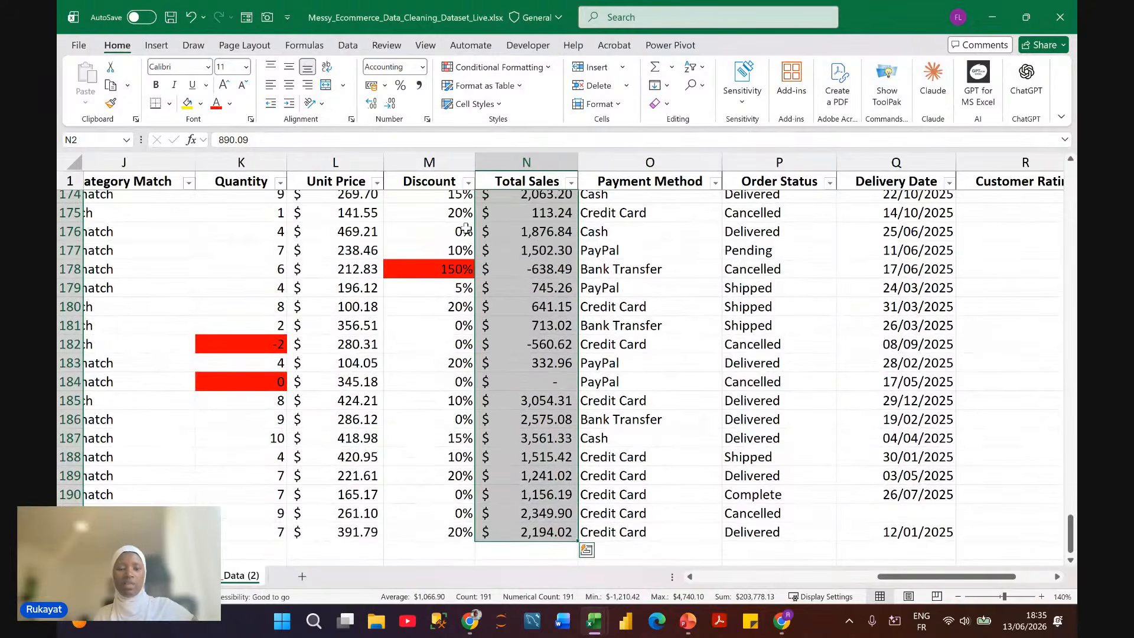
left_click(550, 67)
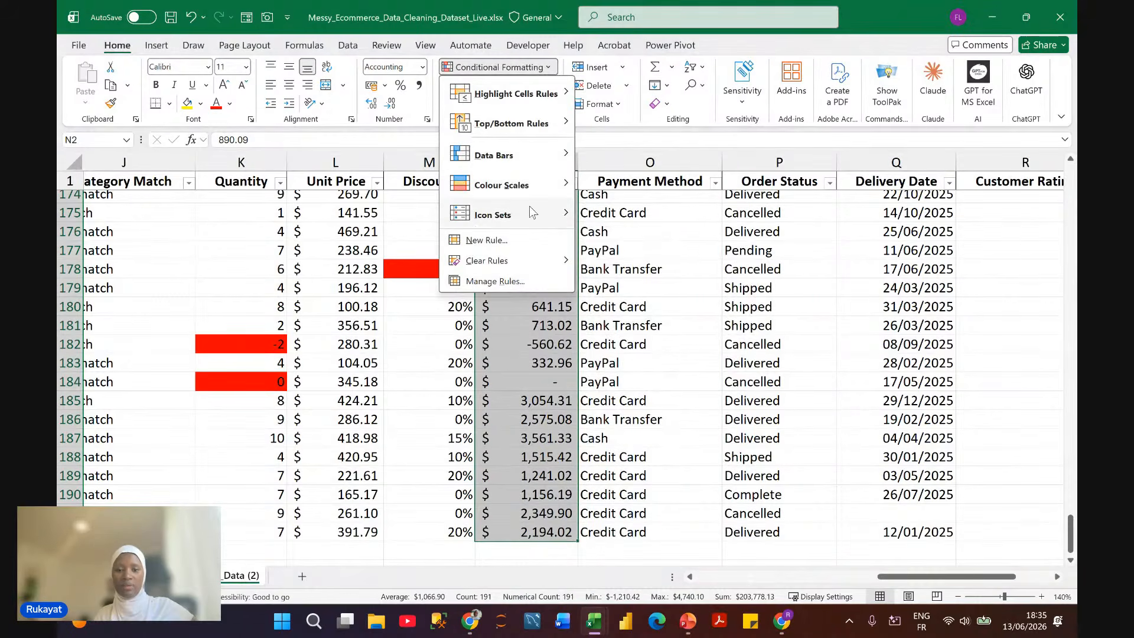
left_click(516, 244)
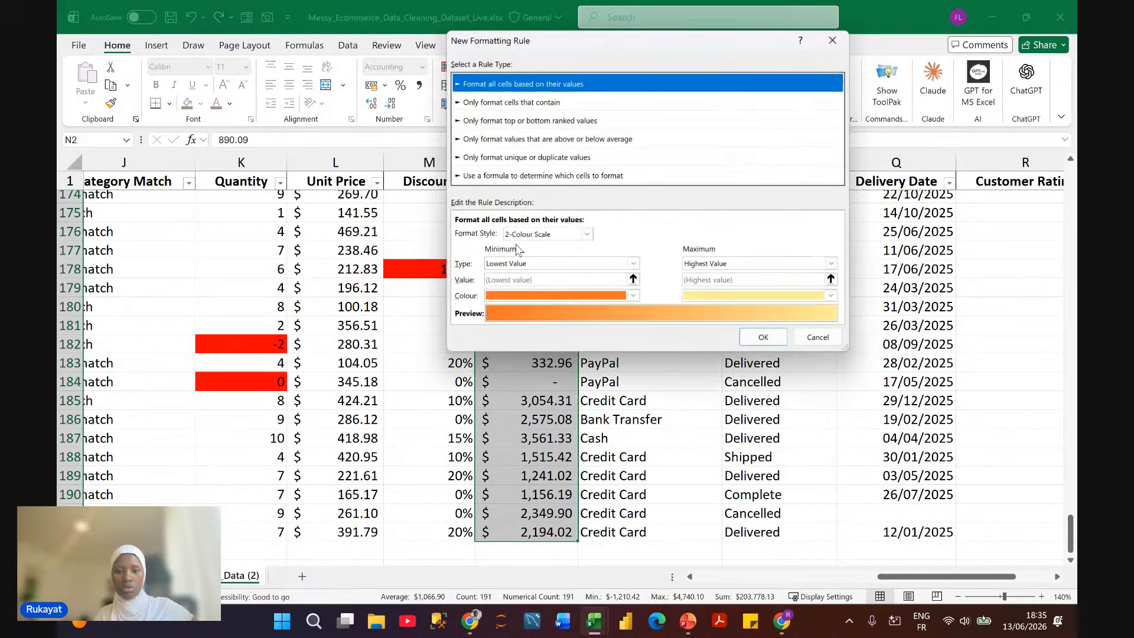
left_click(511, 103)
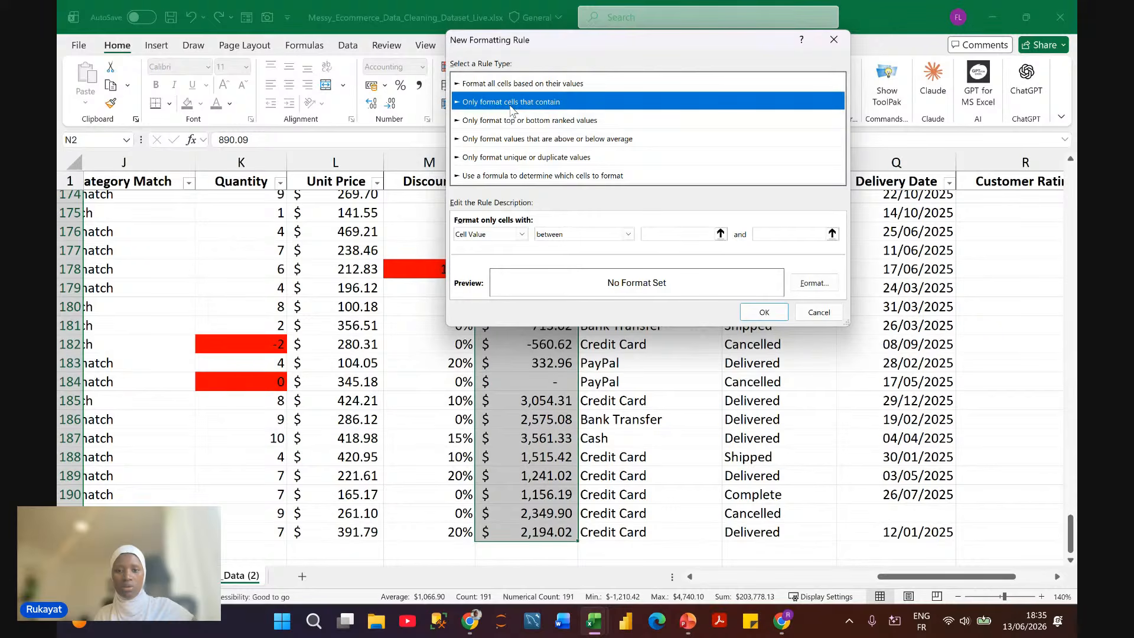
left_click(629, 235)
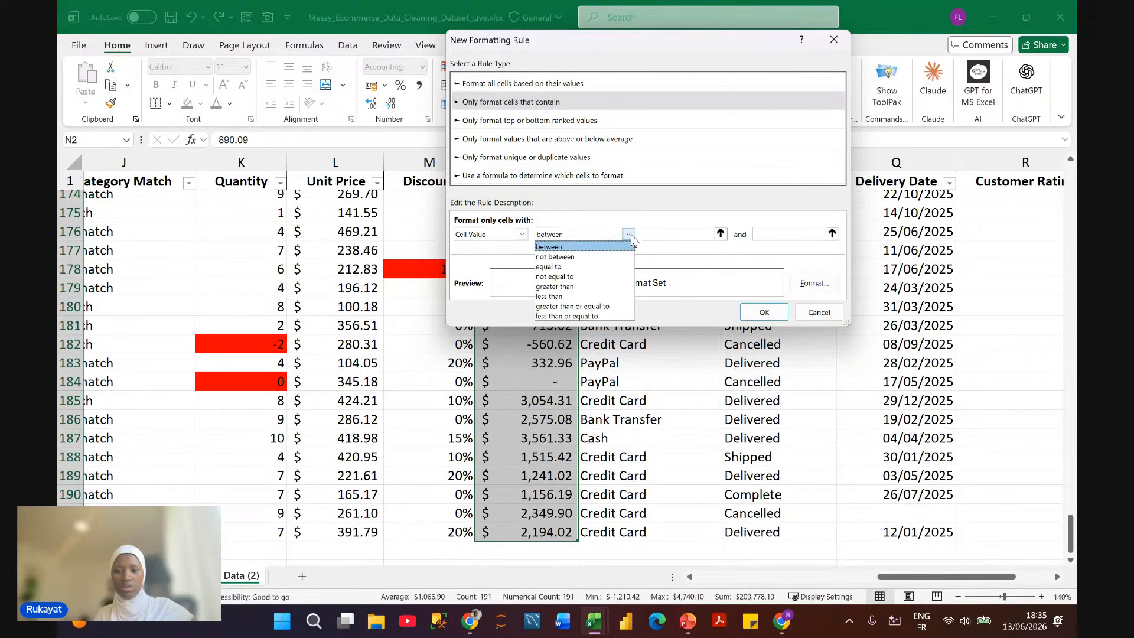
left_click(555, 317)
left_click(735, 230)
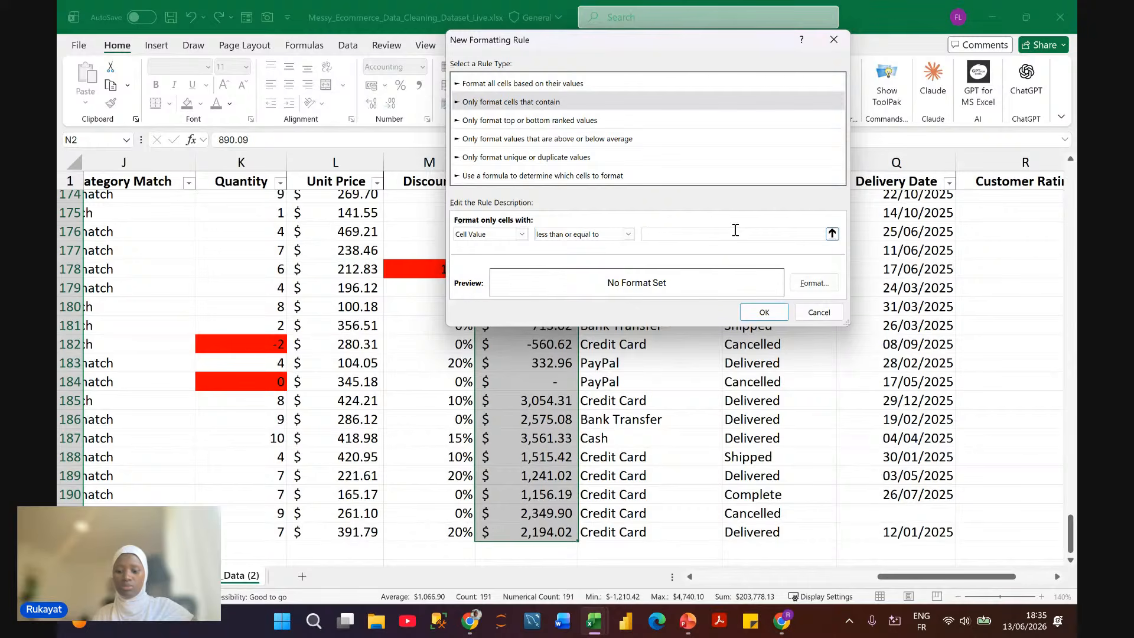
Step: Give the rule a bright red background fill and apply it to the Total Sales values
left_click(814, 283)
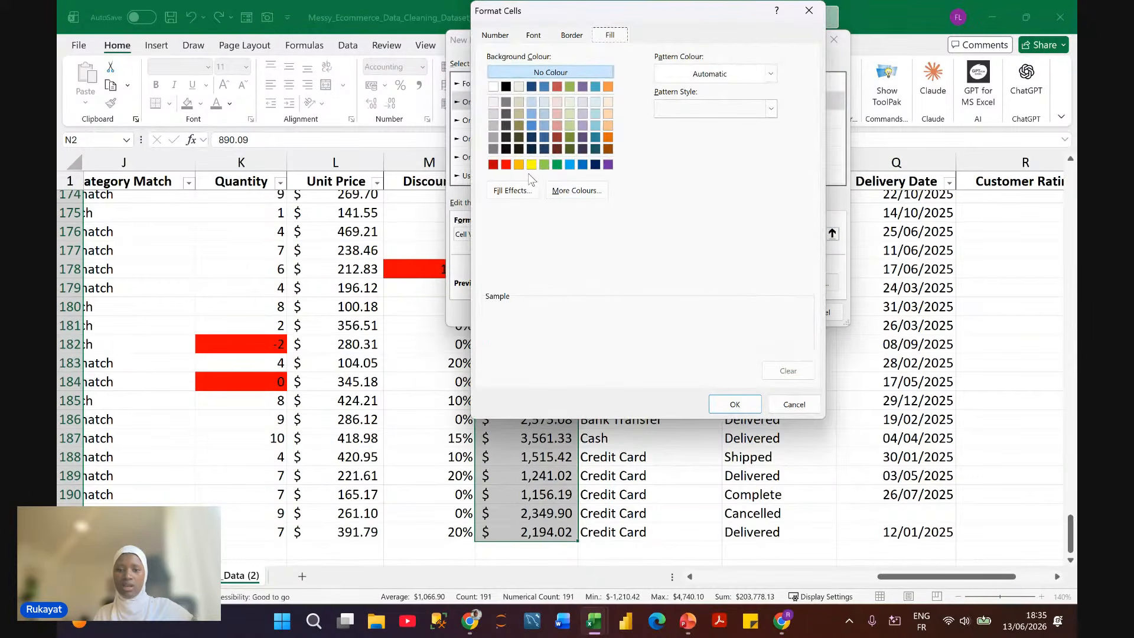
left_click(506, 164)
left_click(734, 405)
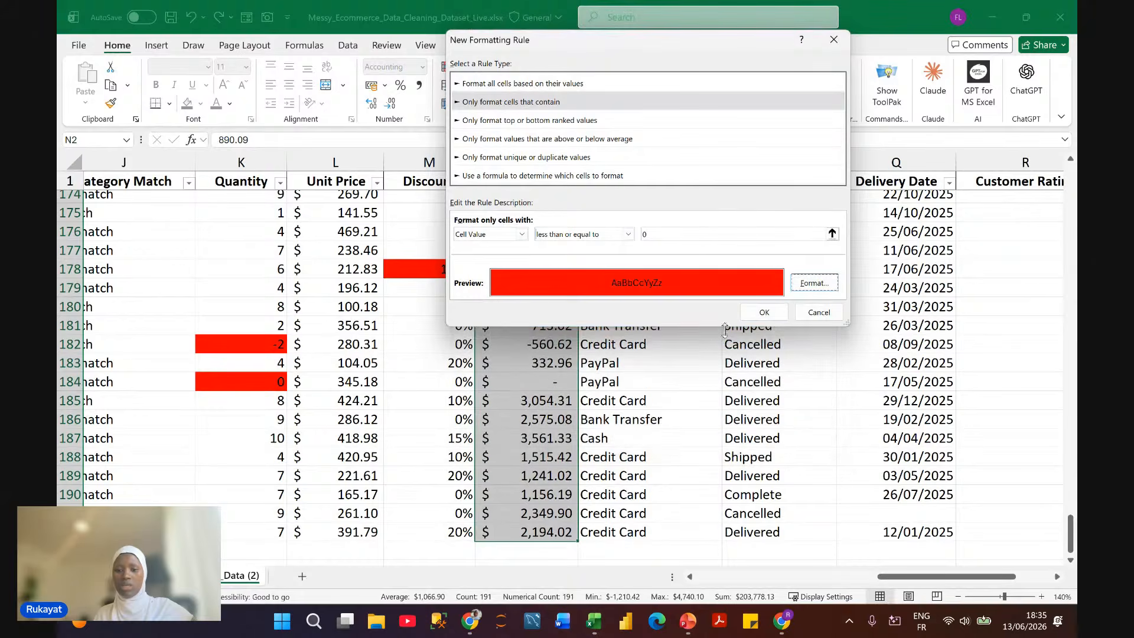
left_click(764, 312)
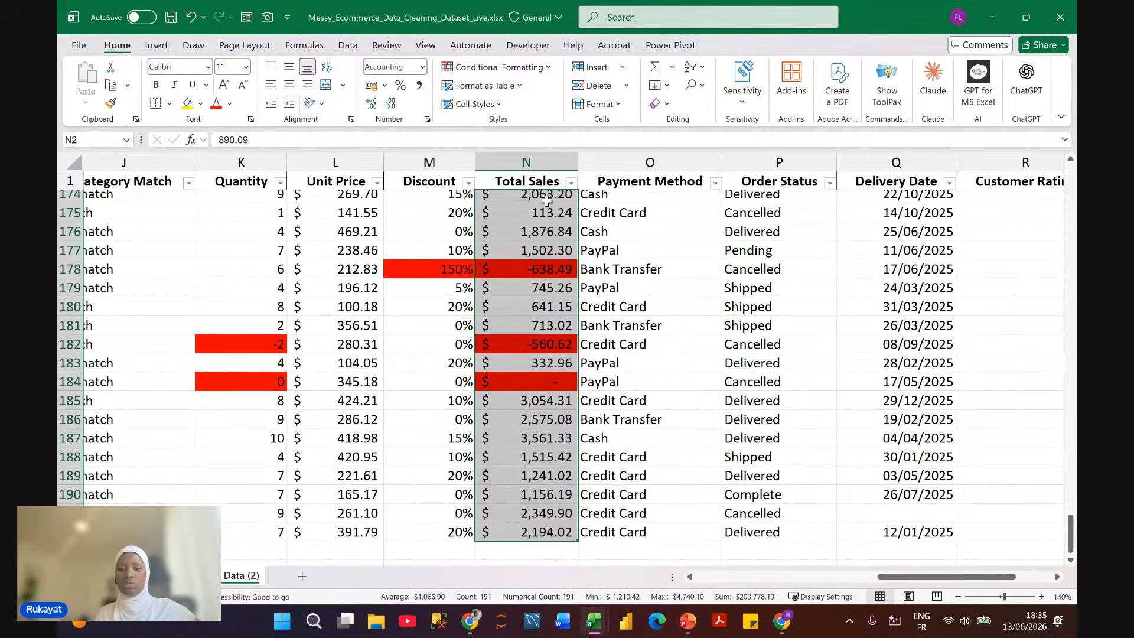
Step: Review the red-flagged Total Sales cells from the last rows up to the first, comparing them with the flagged Quantity and Discount cells
left_click(508, 273)
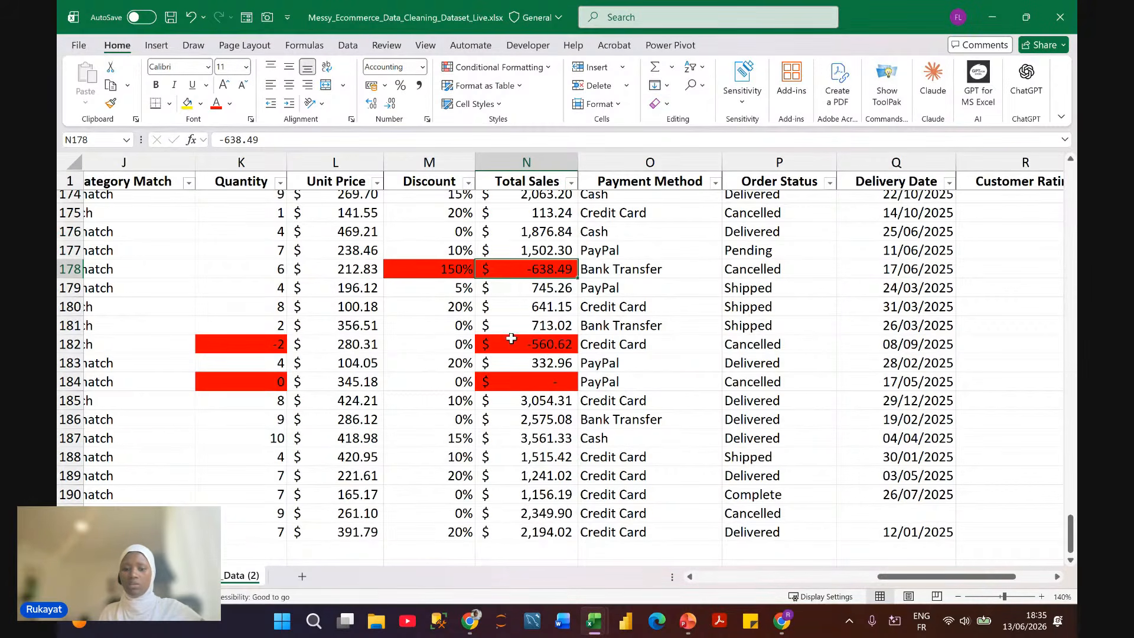
scroll(564, 372, "up", 6)
scroll(566, 381, "up", 9)
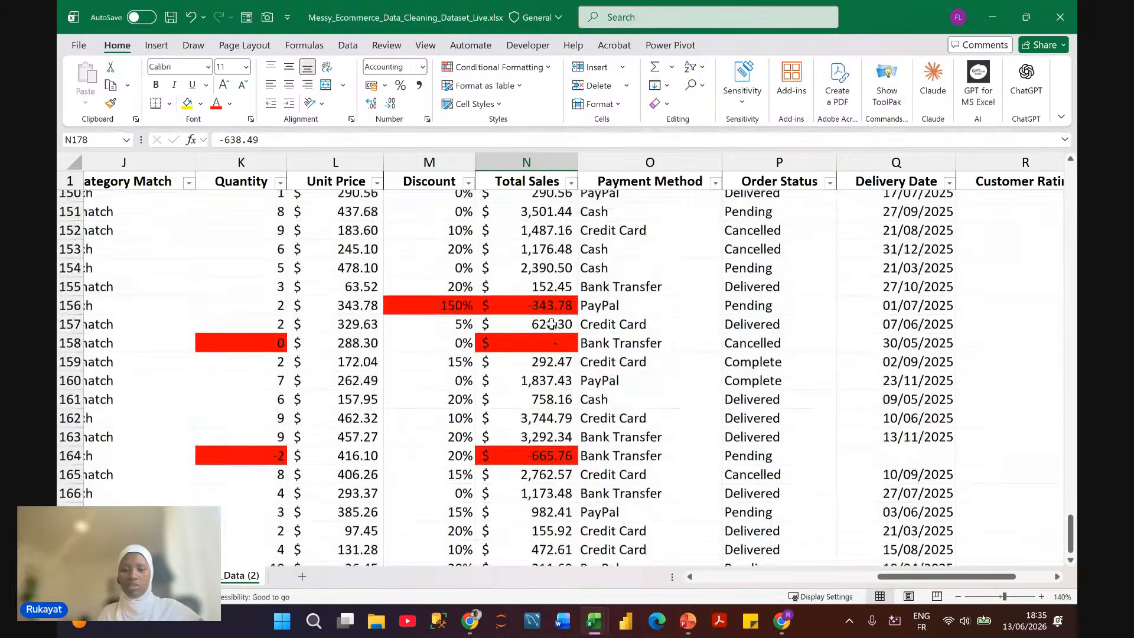
scroll(546, 286, "up", 7)
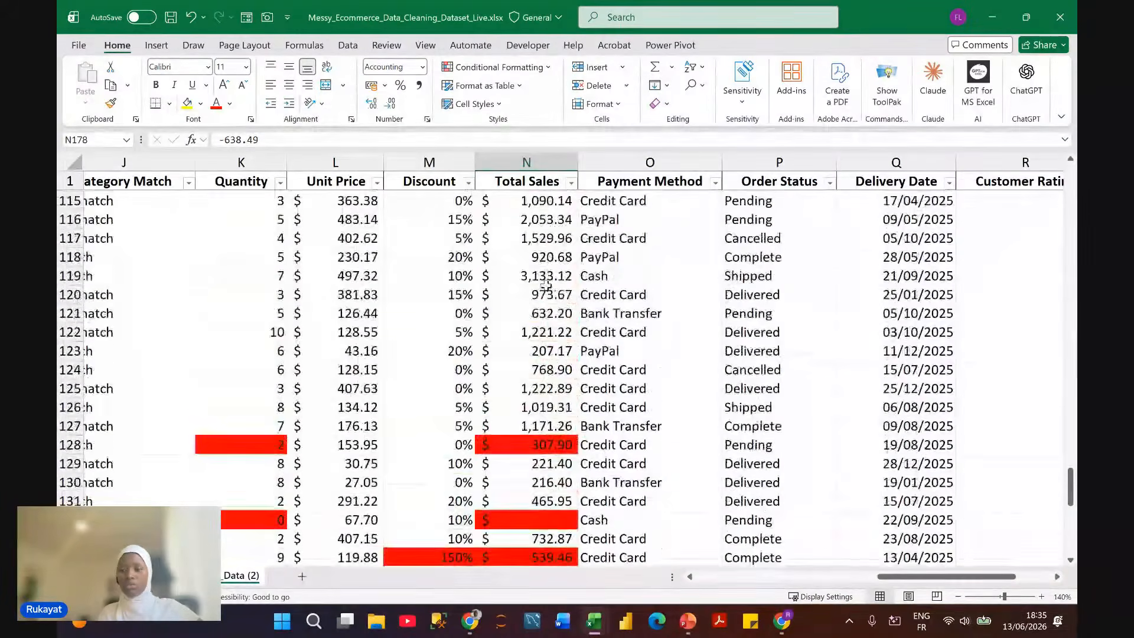
key("ctrl+Up")
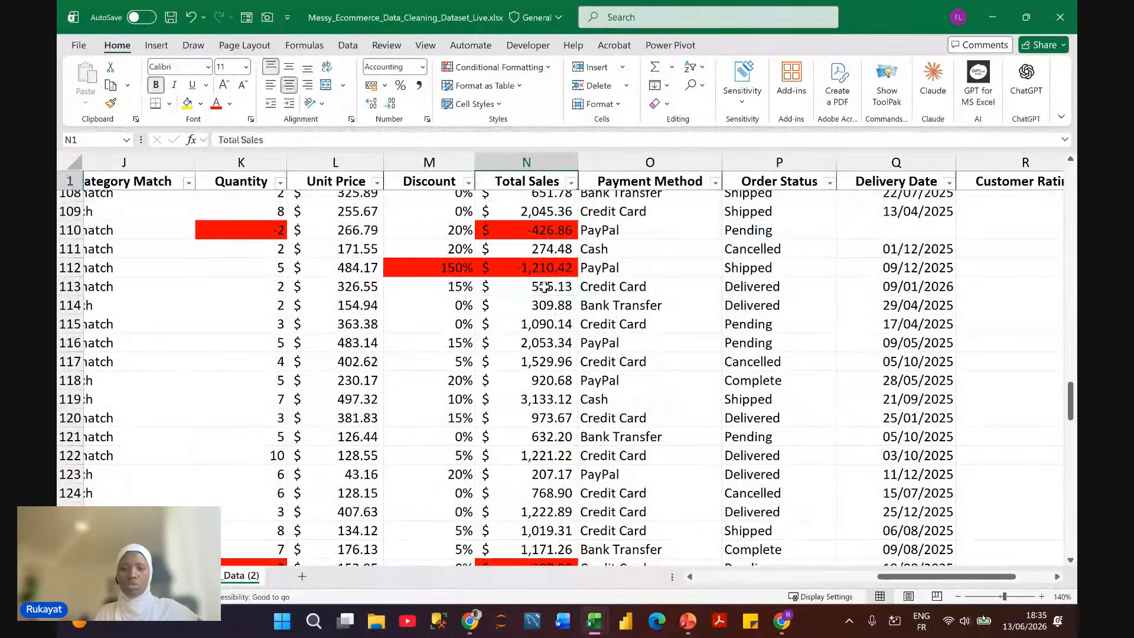
scroll(545, 287, "up", 20)
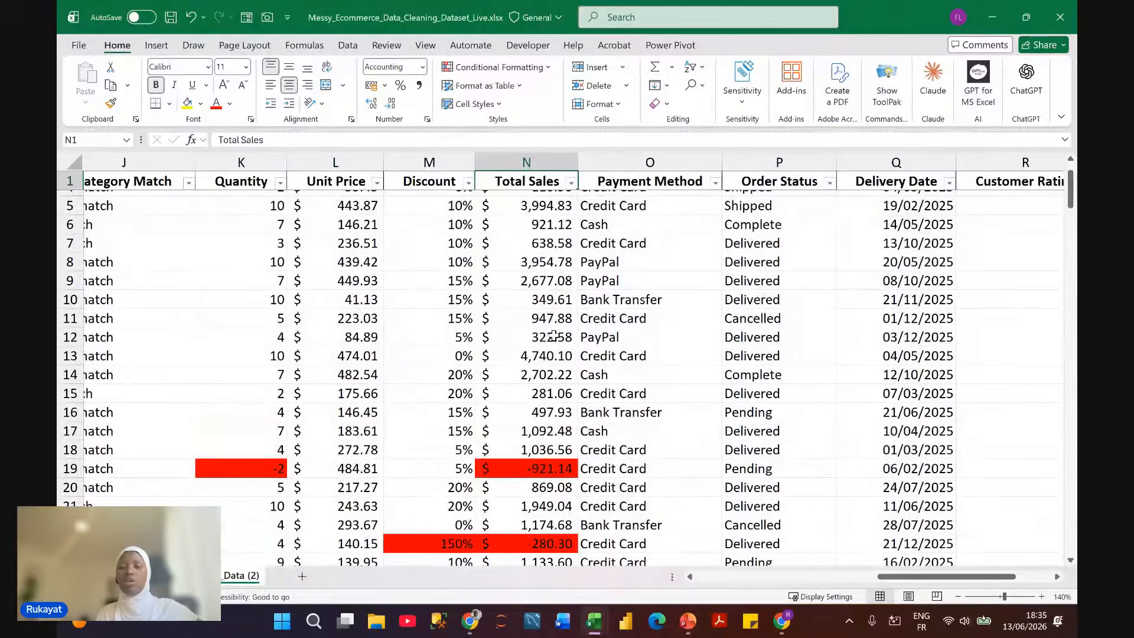
scroll(553, 336, "left", 2)
scroll(590, 235, "up", 1)
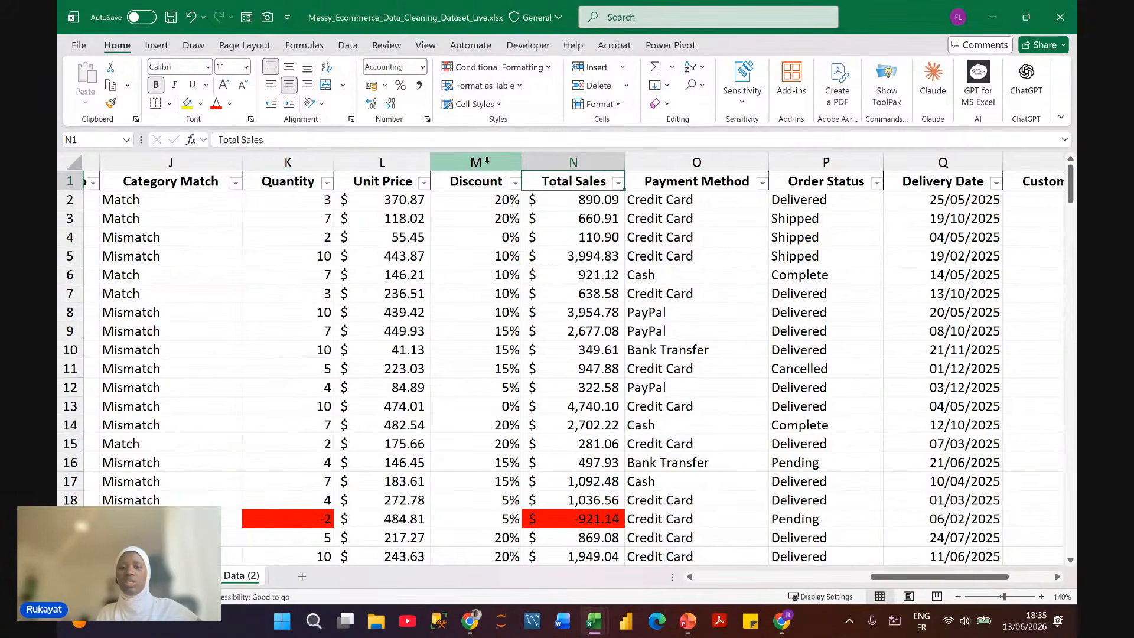
scroll(581, 233, "right", 1)
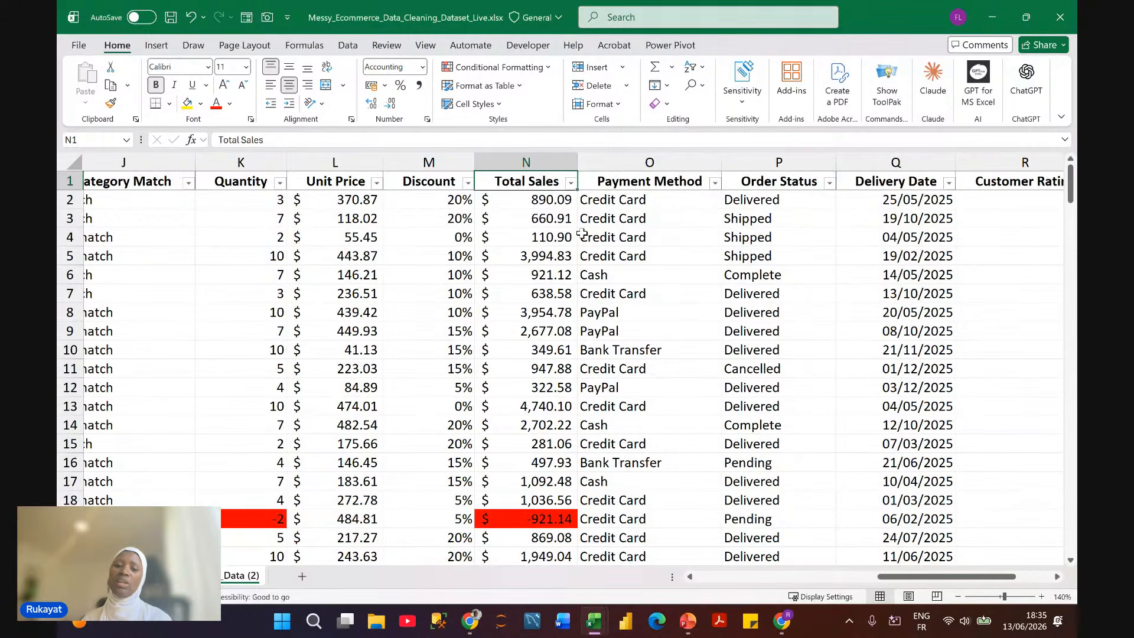
scroll(582, 233, "down", 1)
scroll(581, 233, "down", 4)
left_click(580, 259)
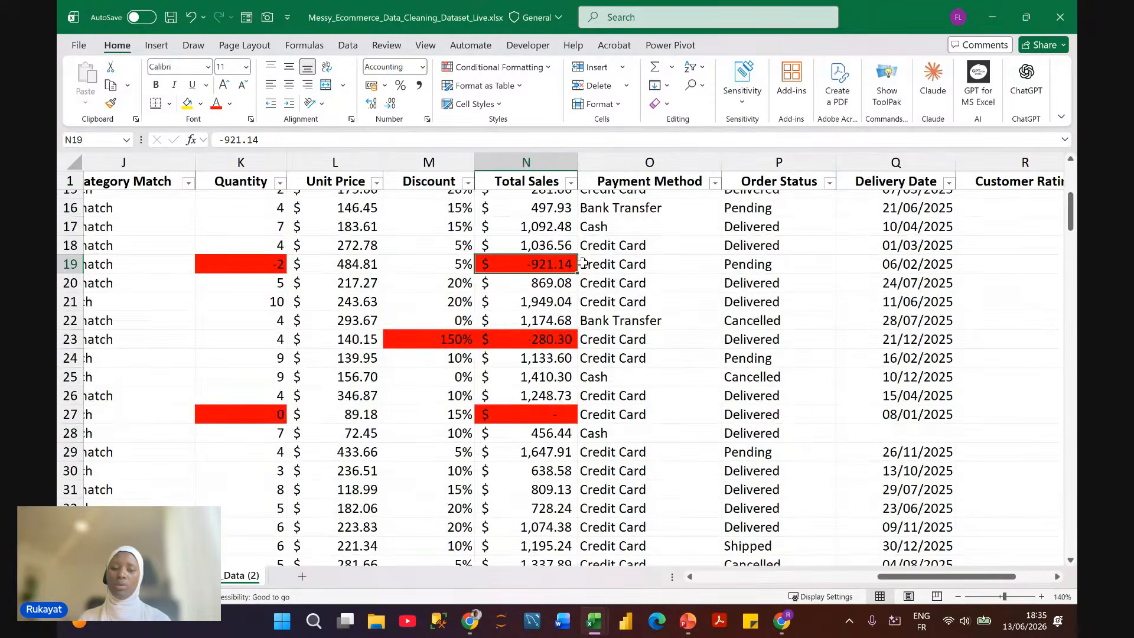
scroll(582, 262, "up", 5)
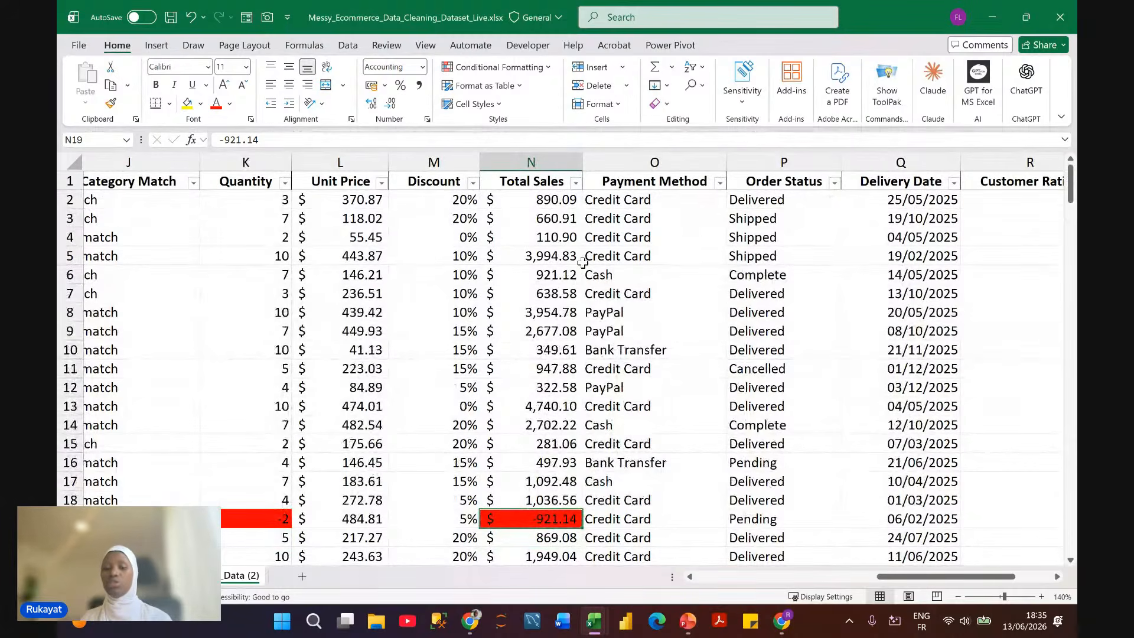
scroll(581, 261, "right", 1)
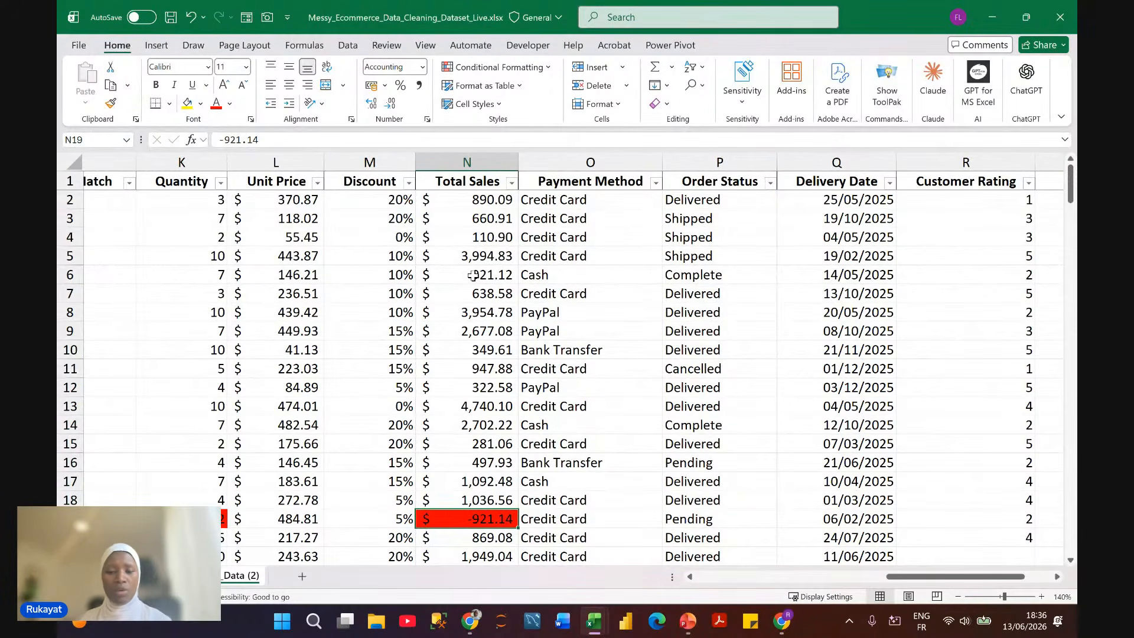
scroll(544, 269, "left", 3)
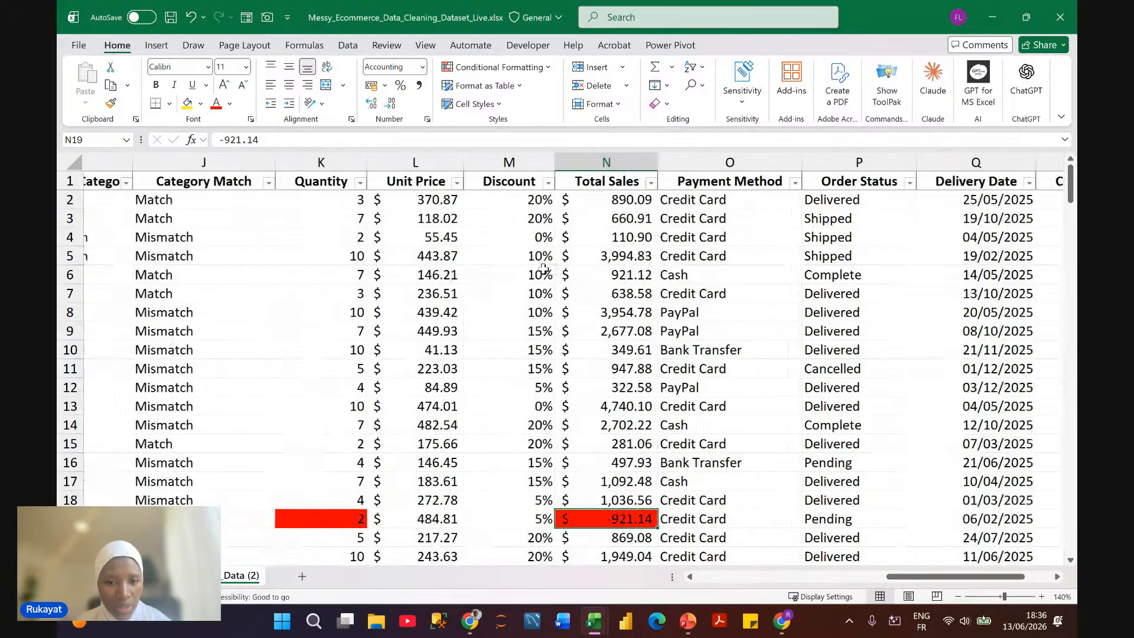
scroll(544, 269, "right", 2)
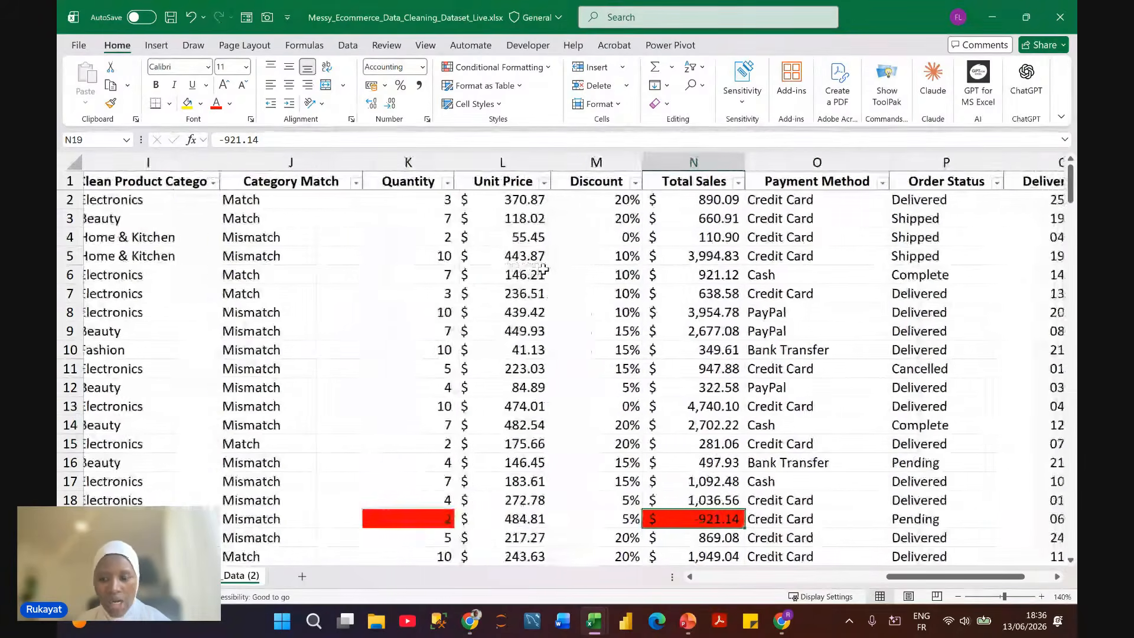
scroll(543, 269, "right", 3)
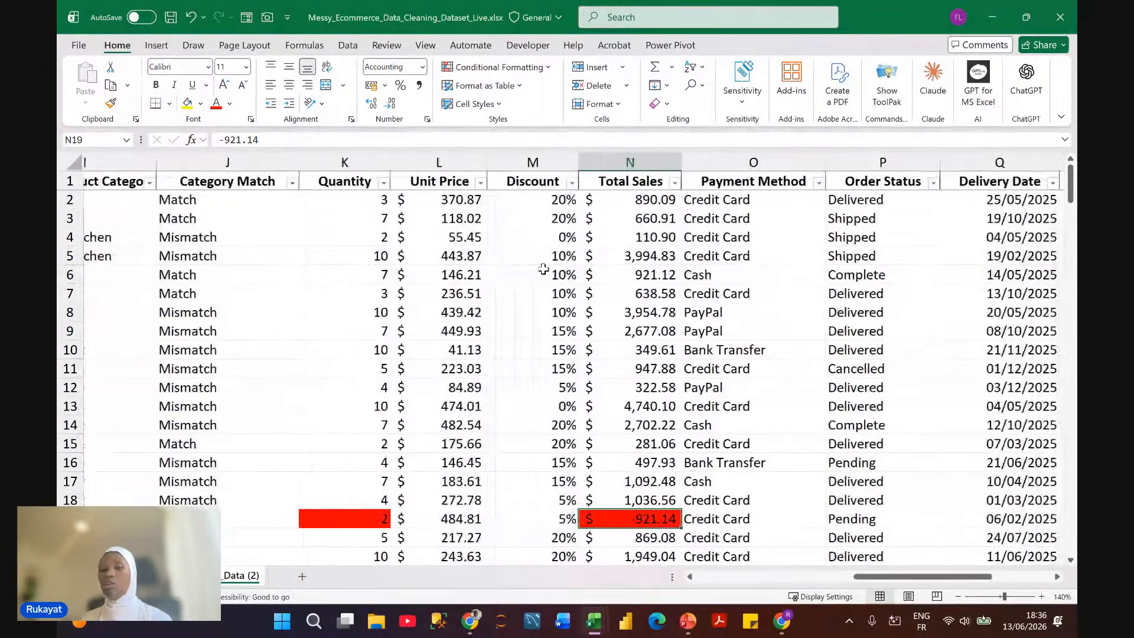
Step: Delete the stray 100 from cell T3, outside the dataset beyond the Customer Rating column
scroll(543, 268, "right", 4)
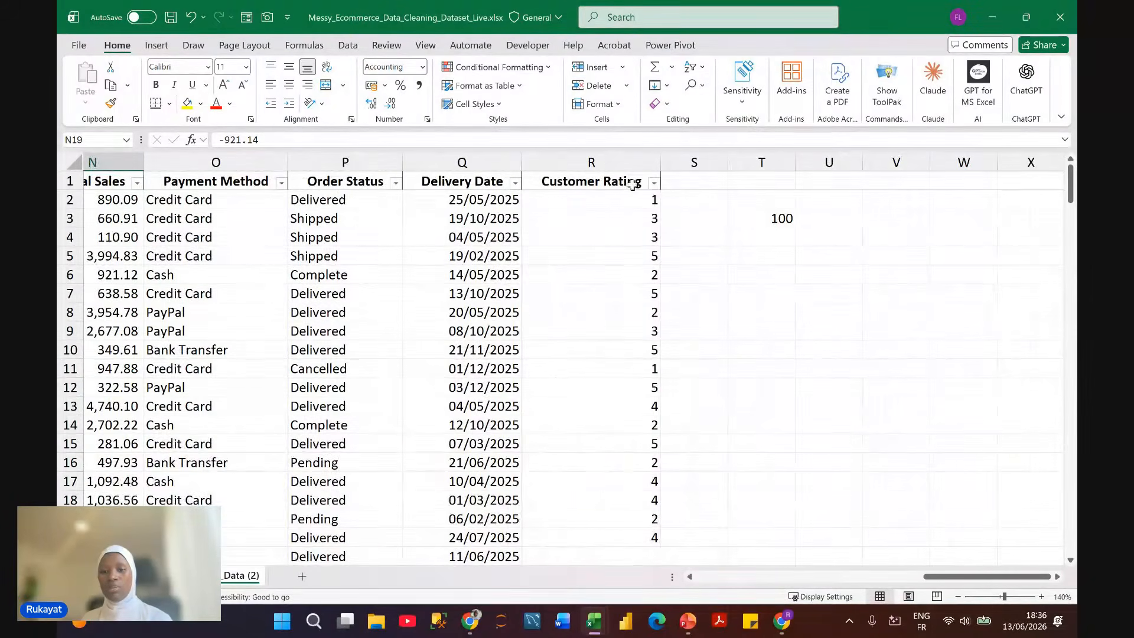
left_click(653, 183)
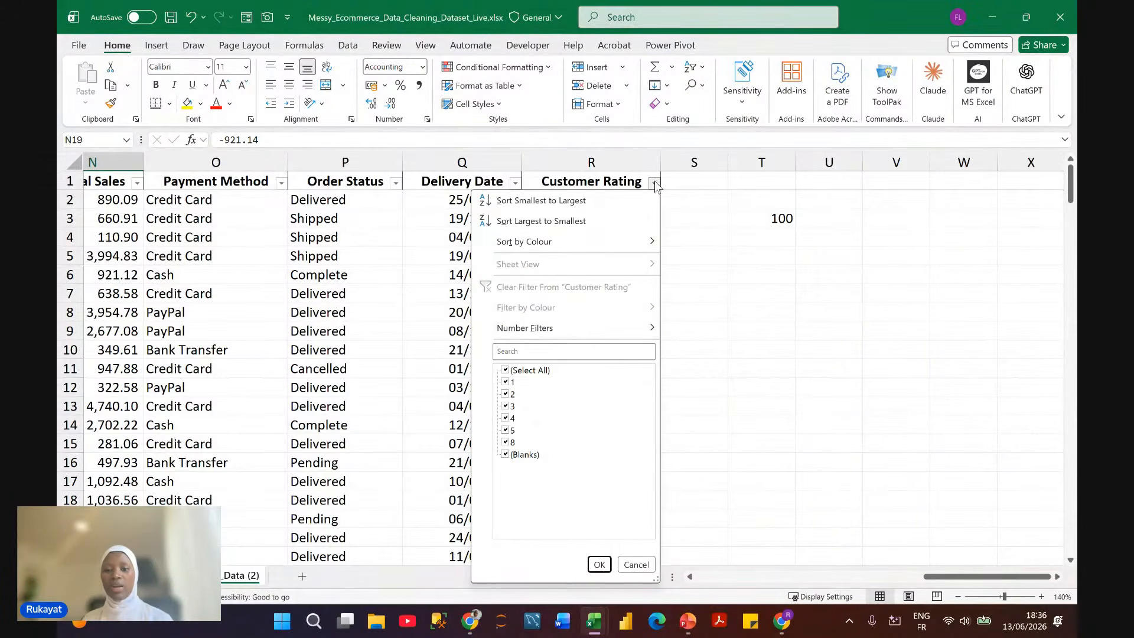
left_click(655, 185)
left_click(777, 219)
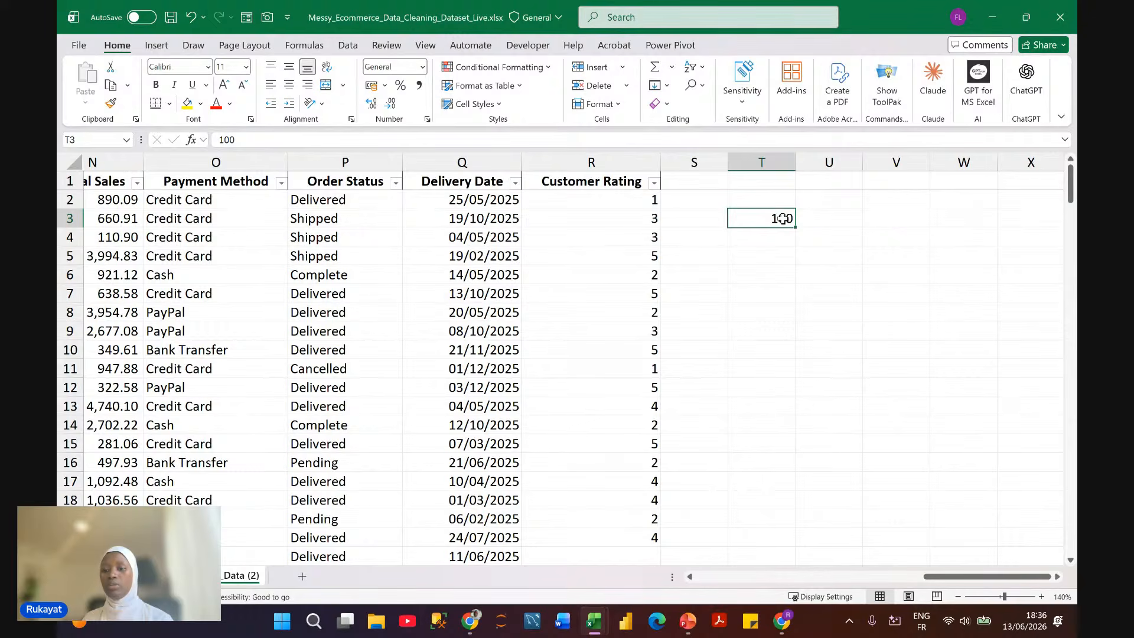
key("Delete")
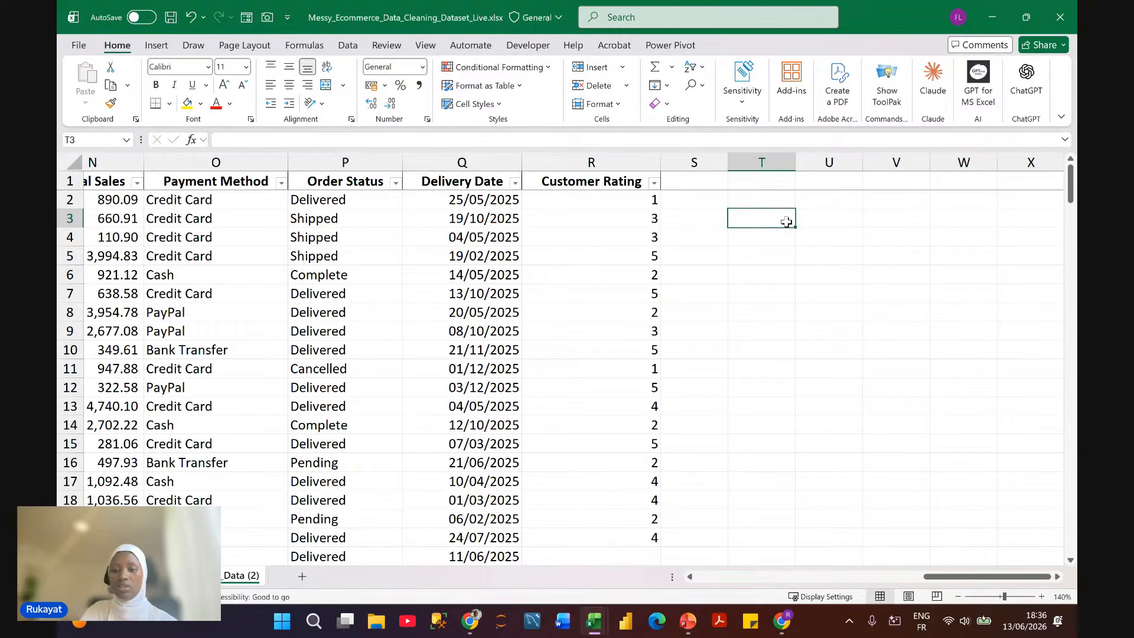
Step: Examine the distinct values in the Customer Rating column's filter list for ratings outside the expected range, without applying a filter
scroll(786, 221, "left", 2)
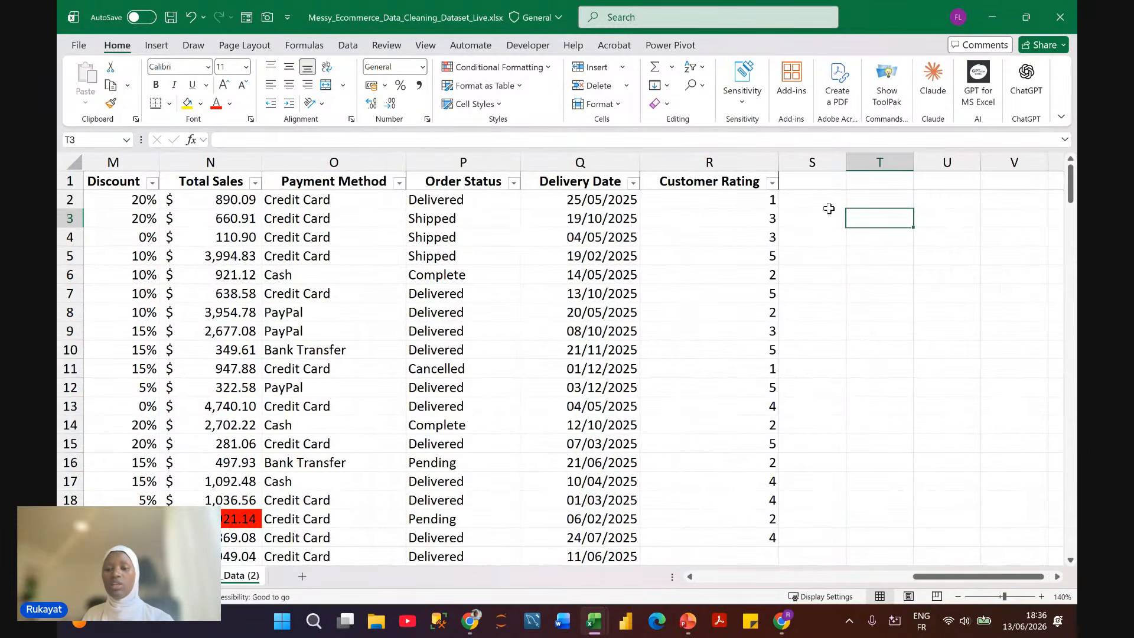
scroll(802, 216, "left", 4)
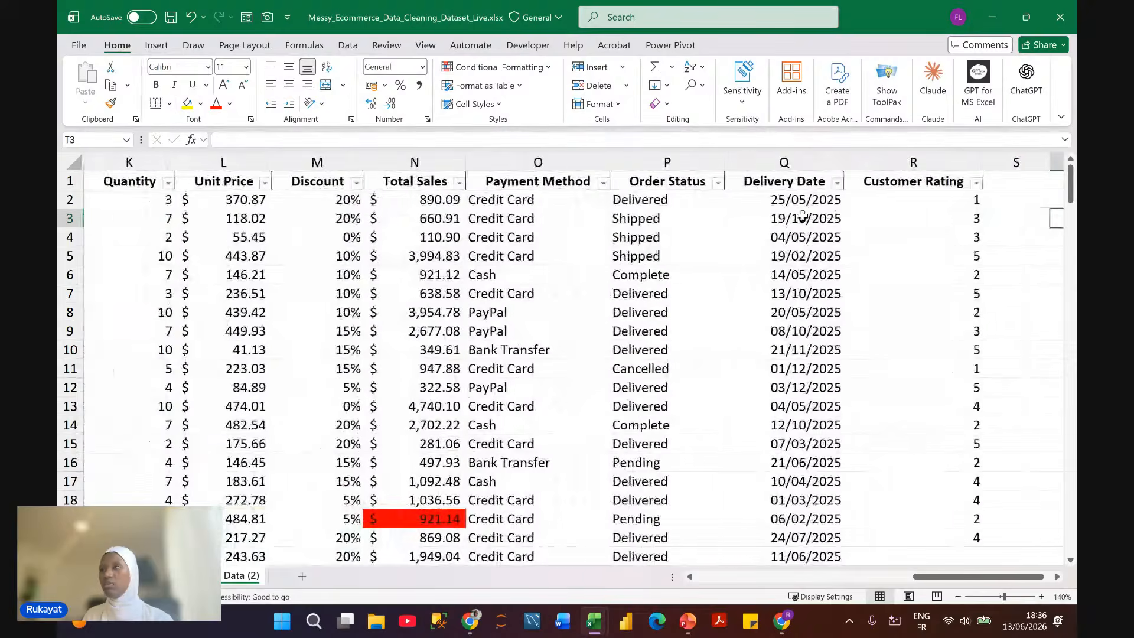
scroll(802, 216, "right", 6)
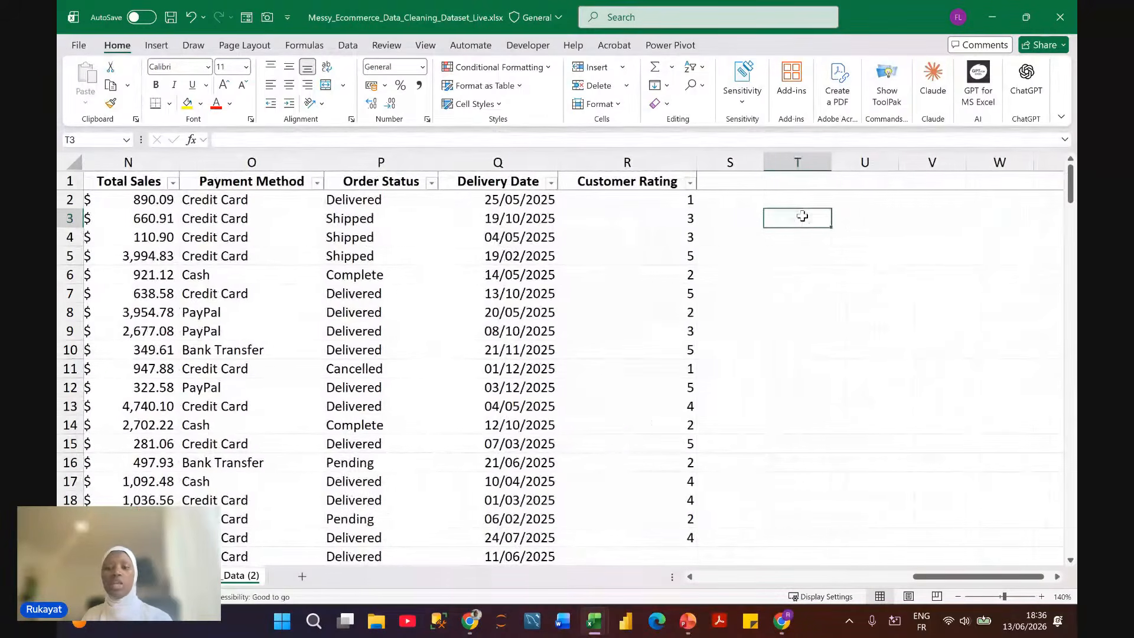
left_click(691, 184)
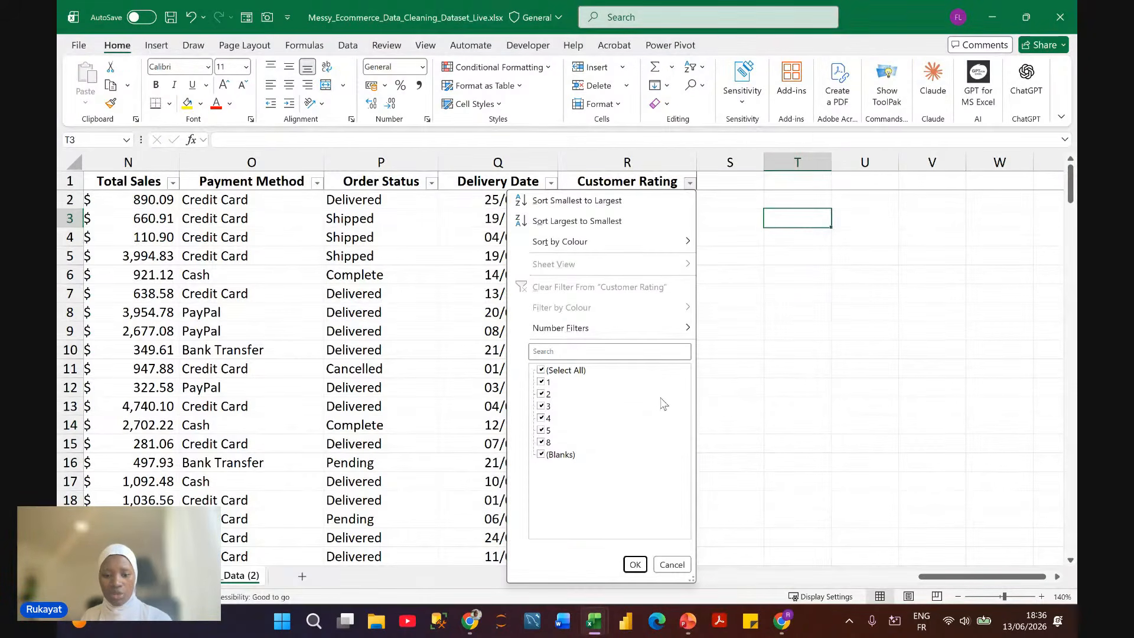
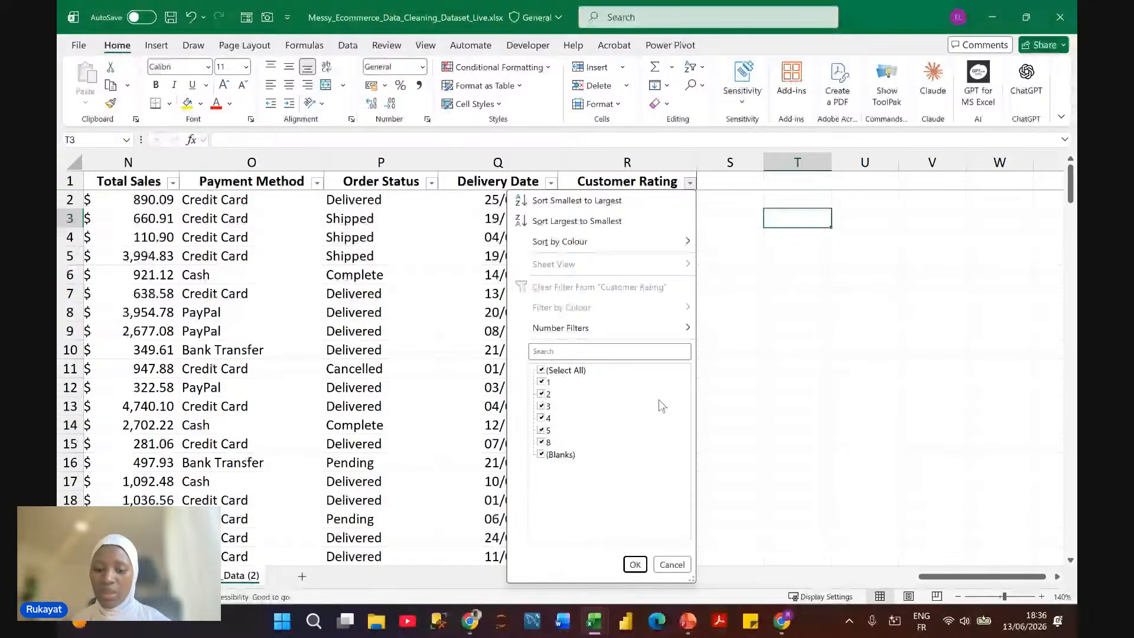
left_click(671, 565)
scroll(650, 213, "up", 1)
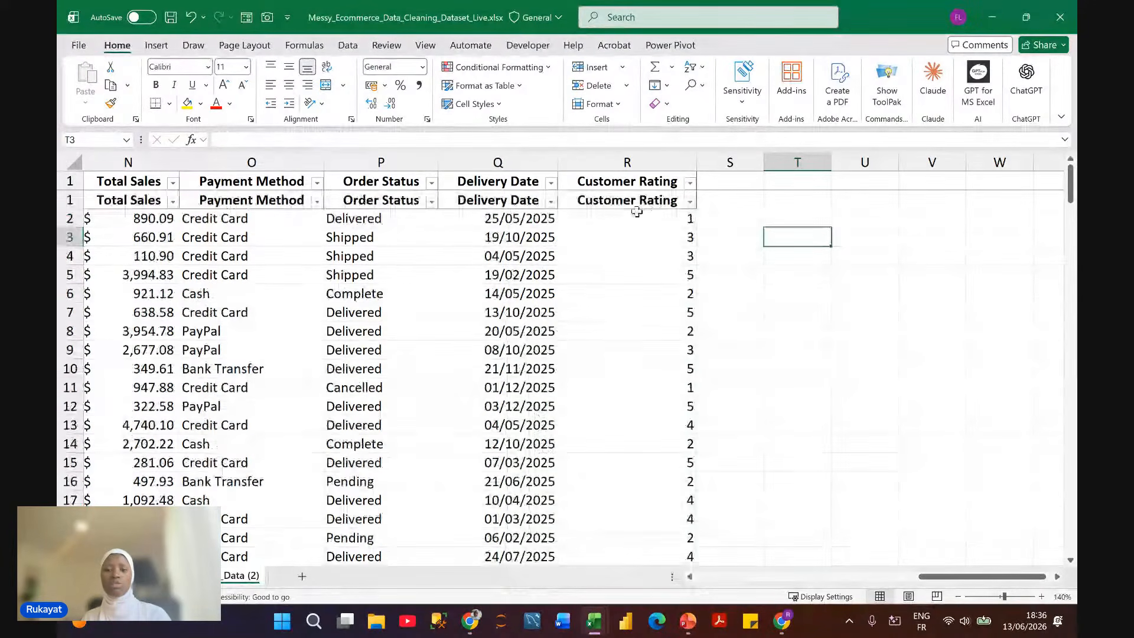
scroll(637, 212, "down", 1)
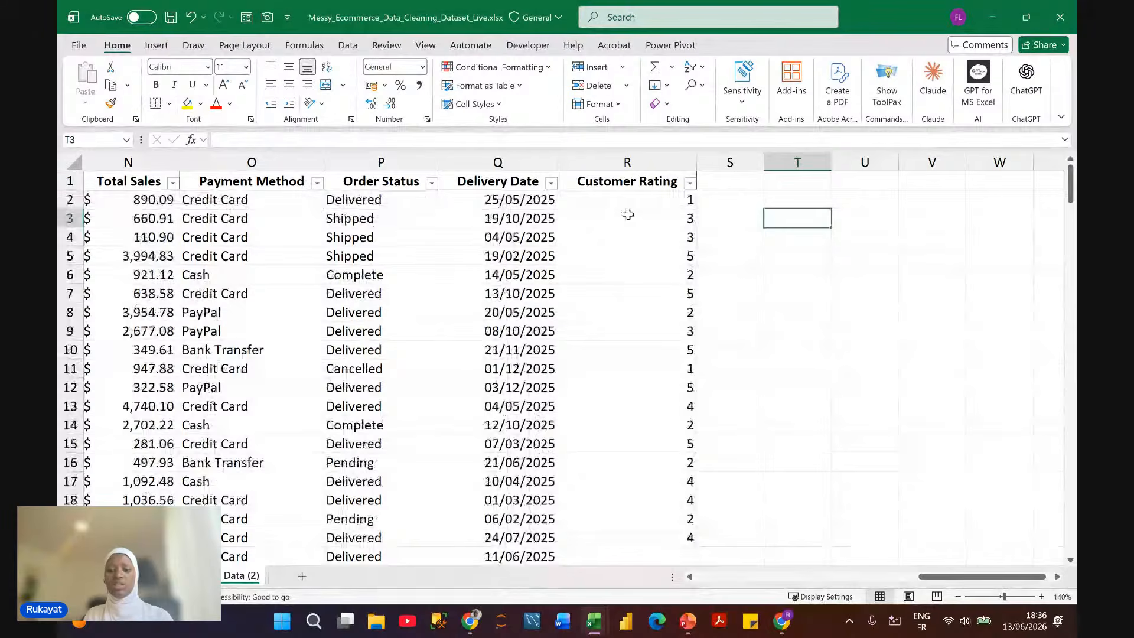
Step: Define a new conditional formatting rule for all Customer Rating values that formats only cells with a value greater than 5
left_click(635, 199)
key("ctrl+shift+Down")
key("ctrl+shift+Down")
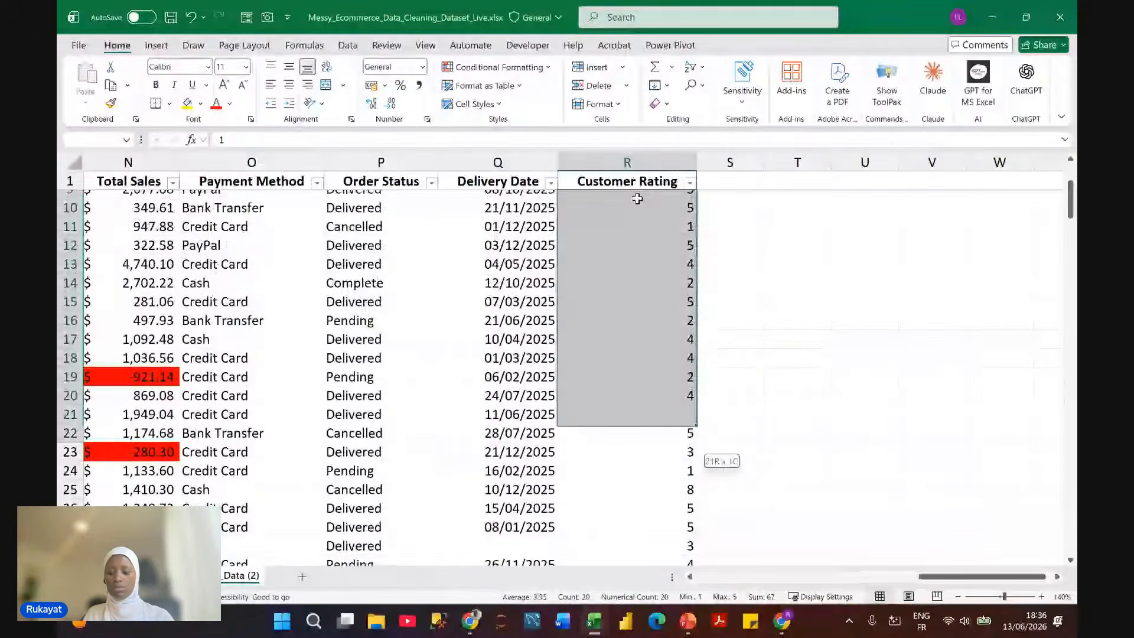
scroll(637, 198, "down", 1)
key("ctrl+shift+Down")
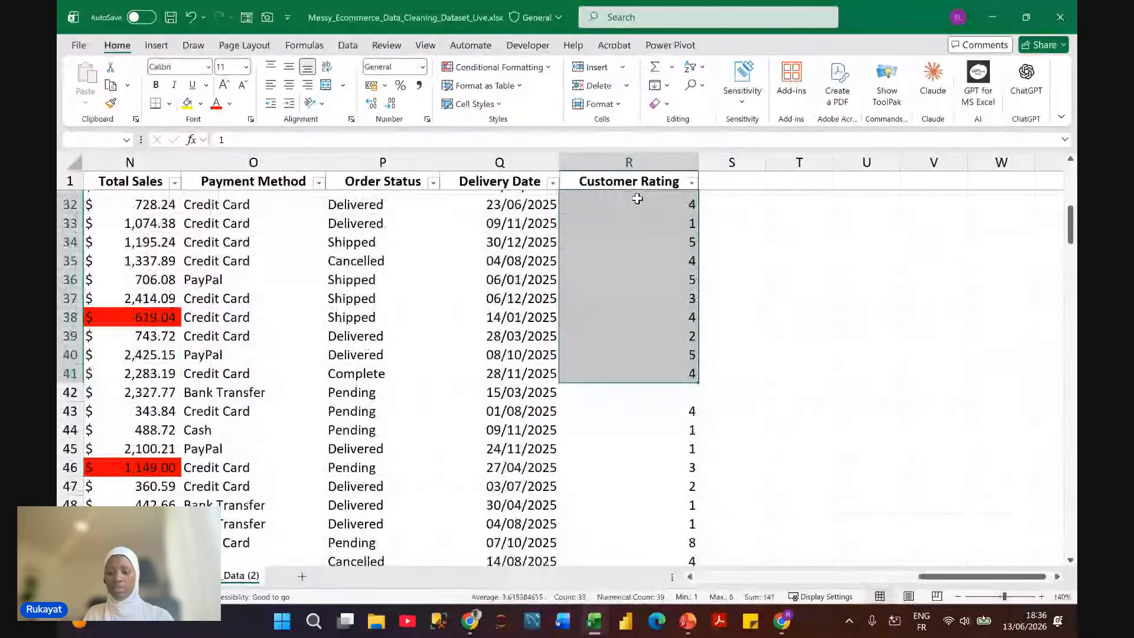
scroll(637, 198, "down", 1)
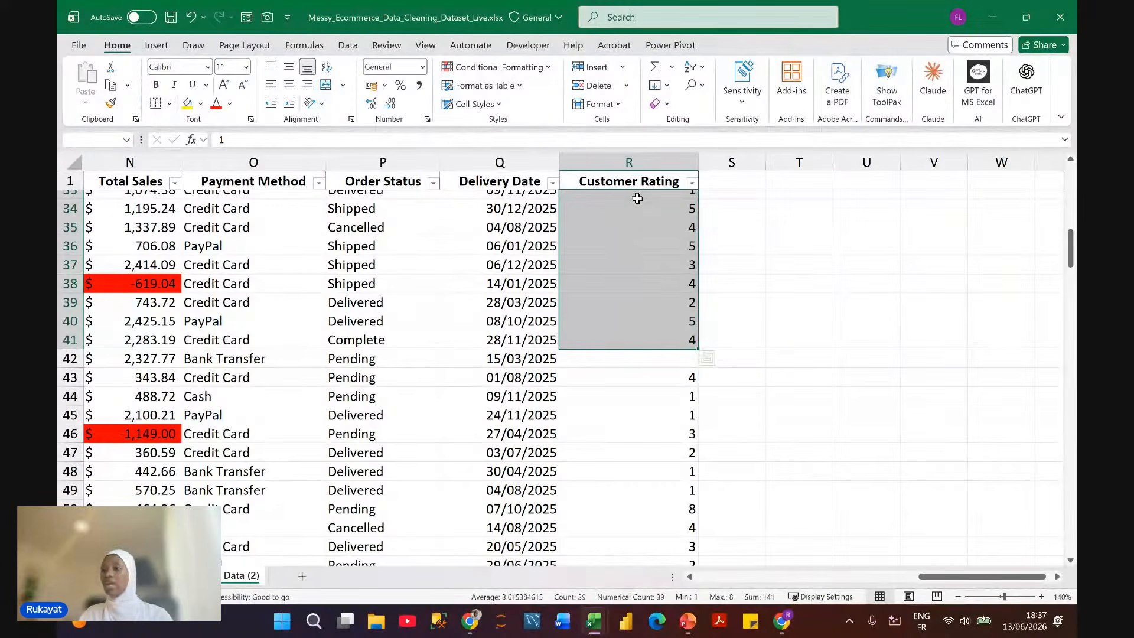
key("ctrl+shift+Down")
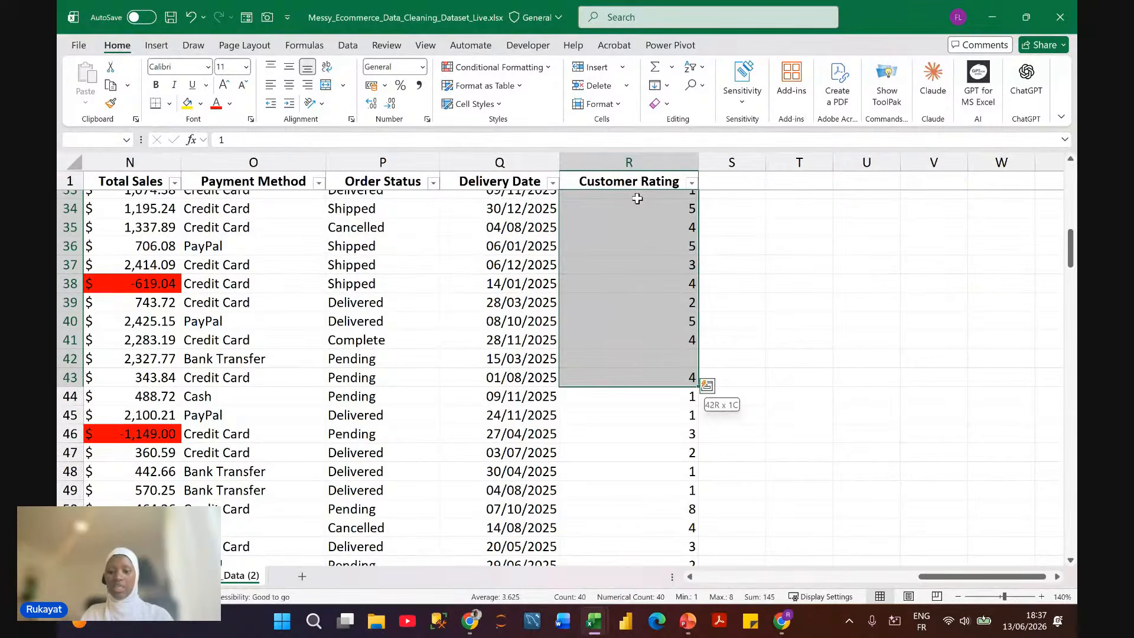
key("ctrl+shift+Down")
scroll(636, 199, "down", 2)
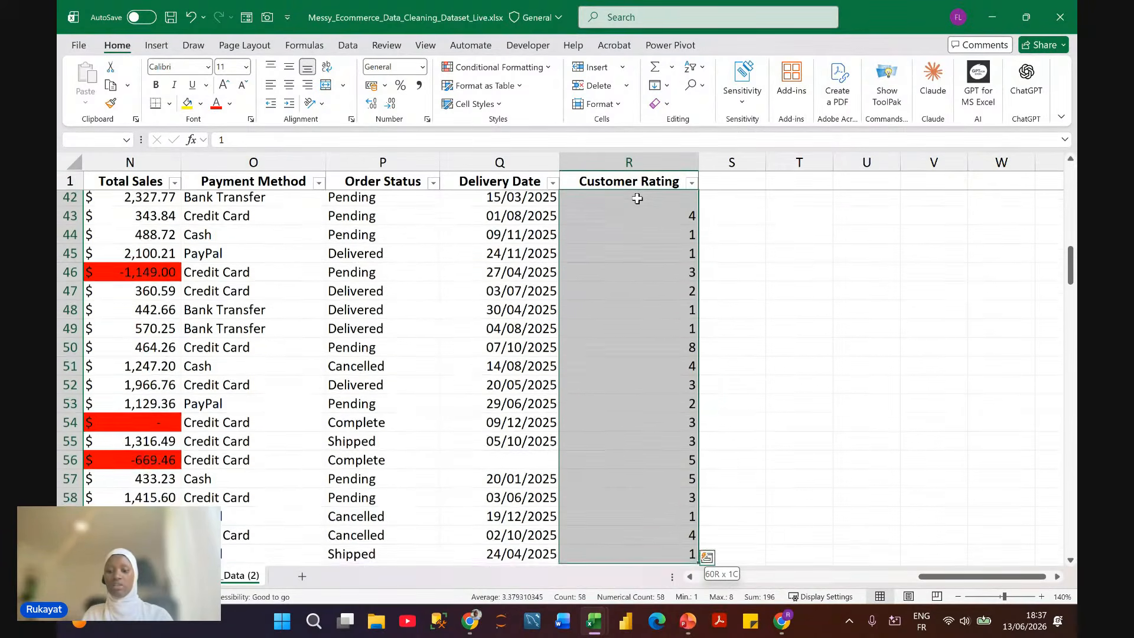
key("ctrl+shift+Down")
key("ctrl+shift+Down")
key("ctrl+shift+Down")
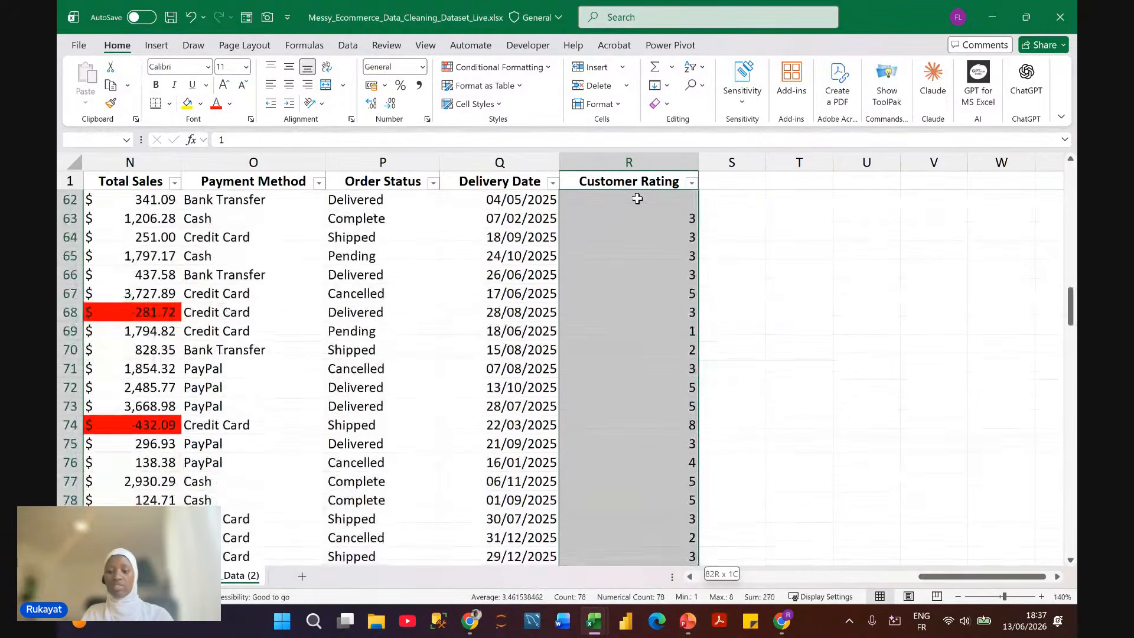
key("ctrl+shift+Down")
key("ctrl+shift+Down")
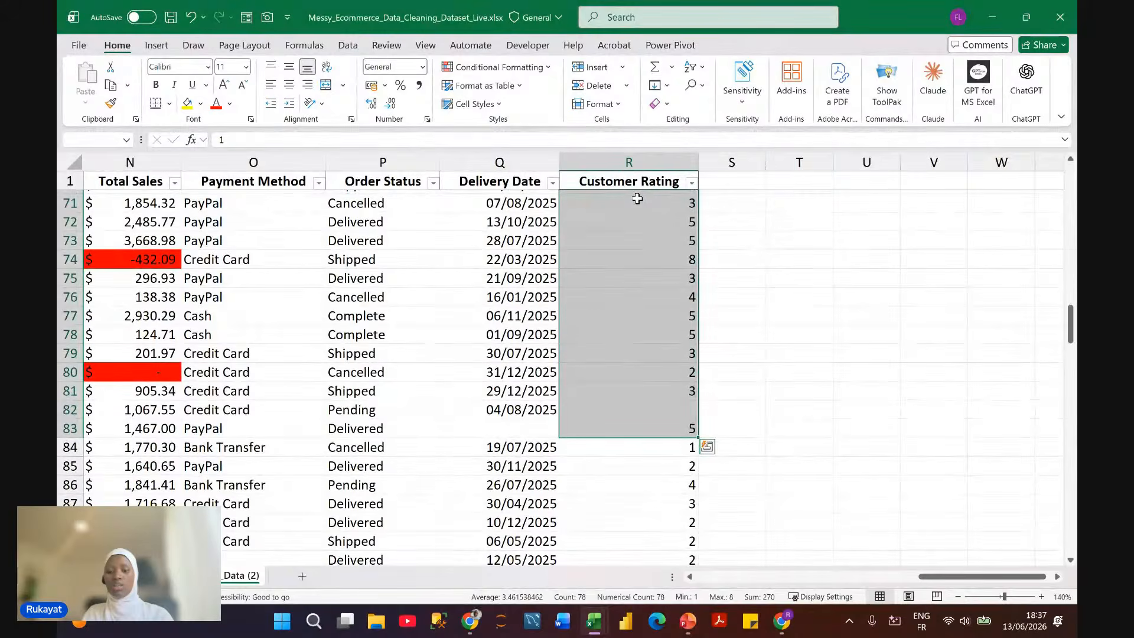
key("ctrl+shift+Down")
key("ctrl+shift+Down")
key("ctrl+shift+Down")
key("ctrl+shift+Down")
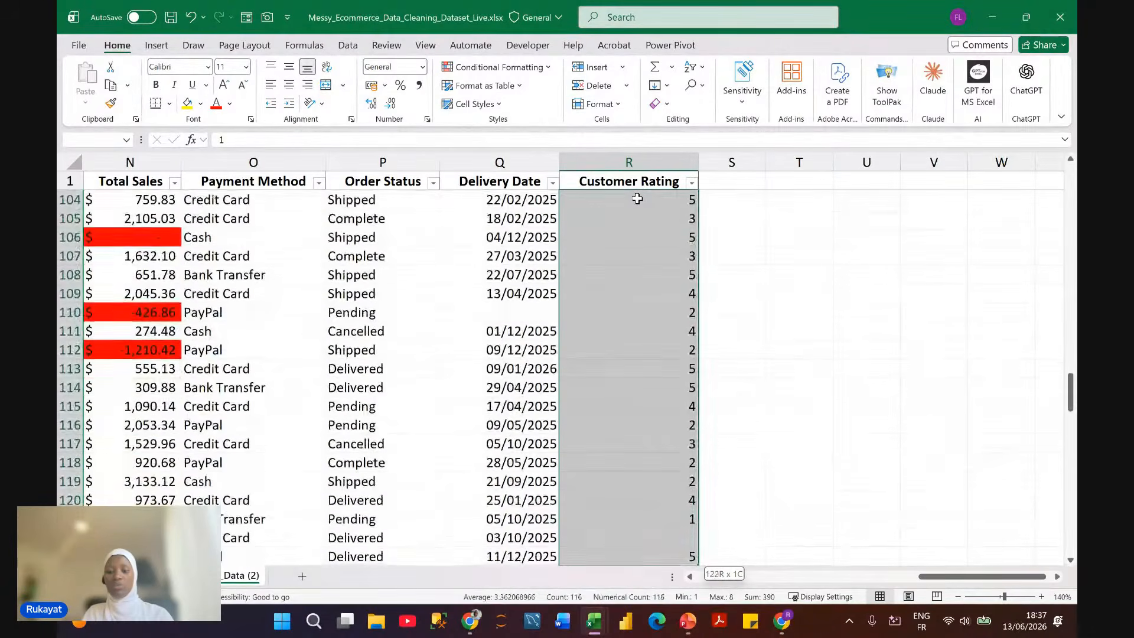
key("ctrl+shift+Down")
key("ctrl+shift+Down")
key("ctrl+shift+Down")
key("ctrl+shift+Down")
key("ctrl+shift+Down")
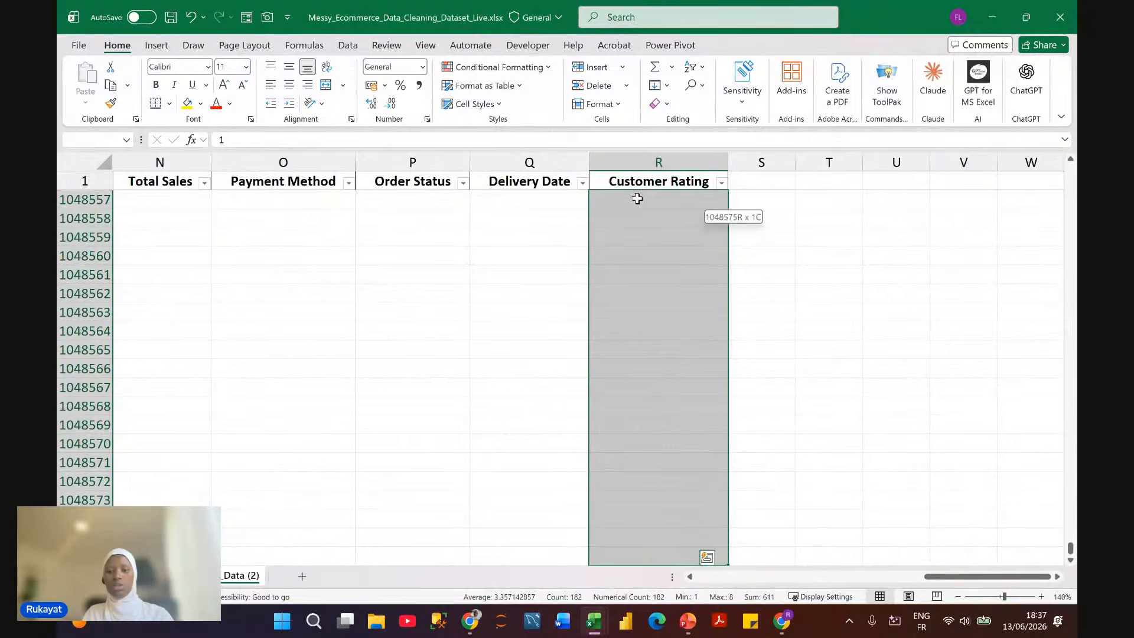
key("ctrl+shift+Up")
scroll(637, 199, "up", 20)
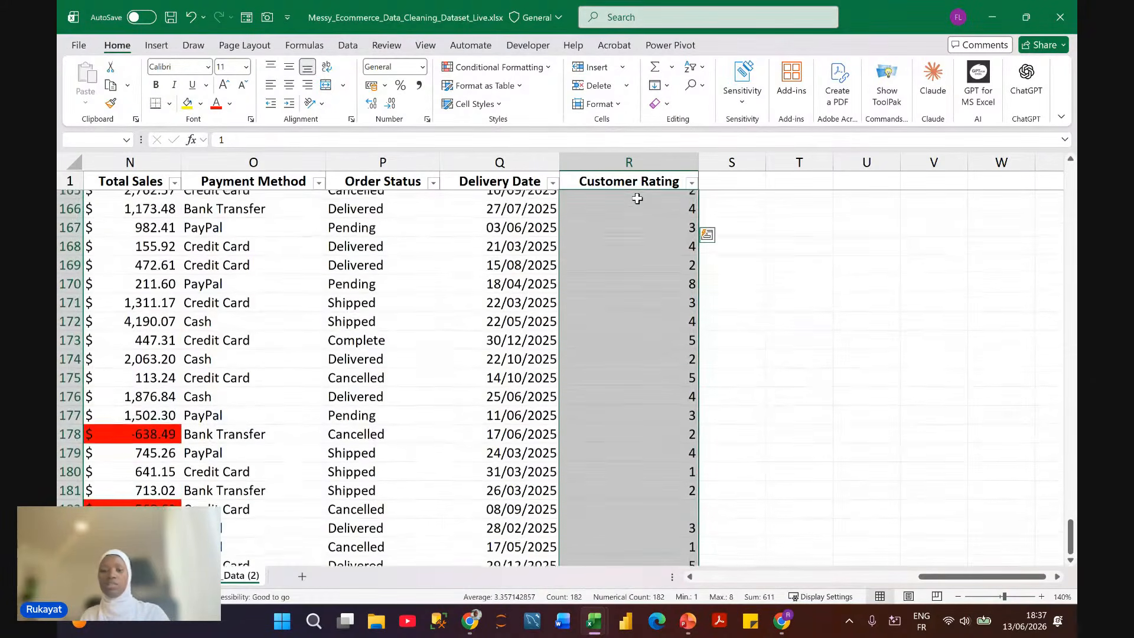
scroll(637, 198, "up", 2)
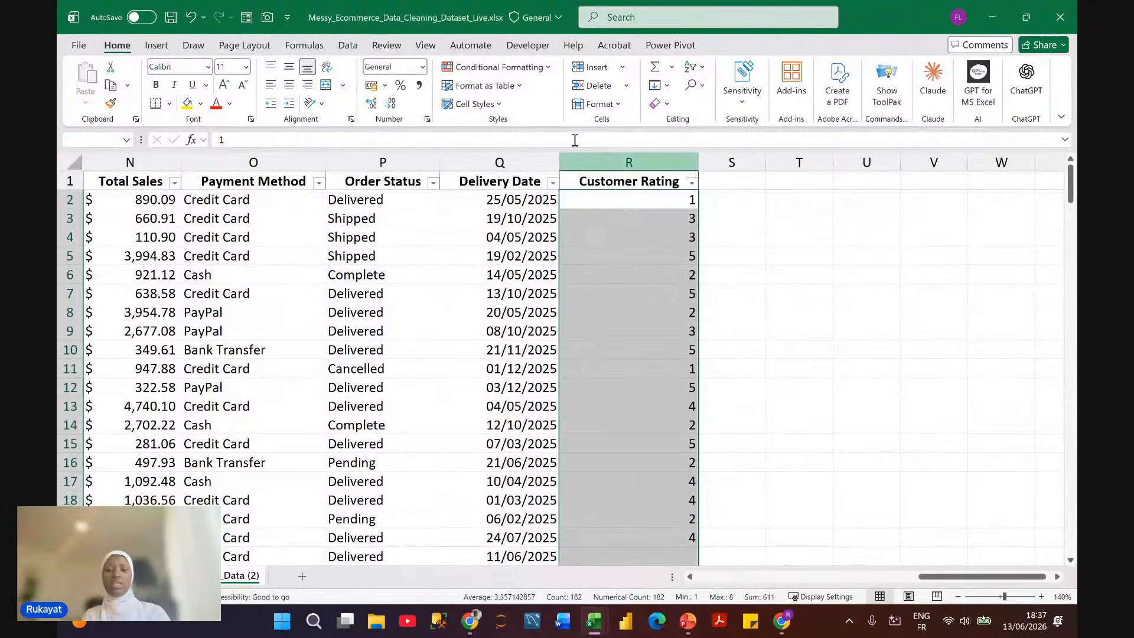
left_click(548, 68)
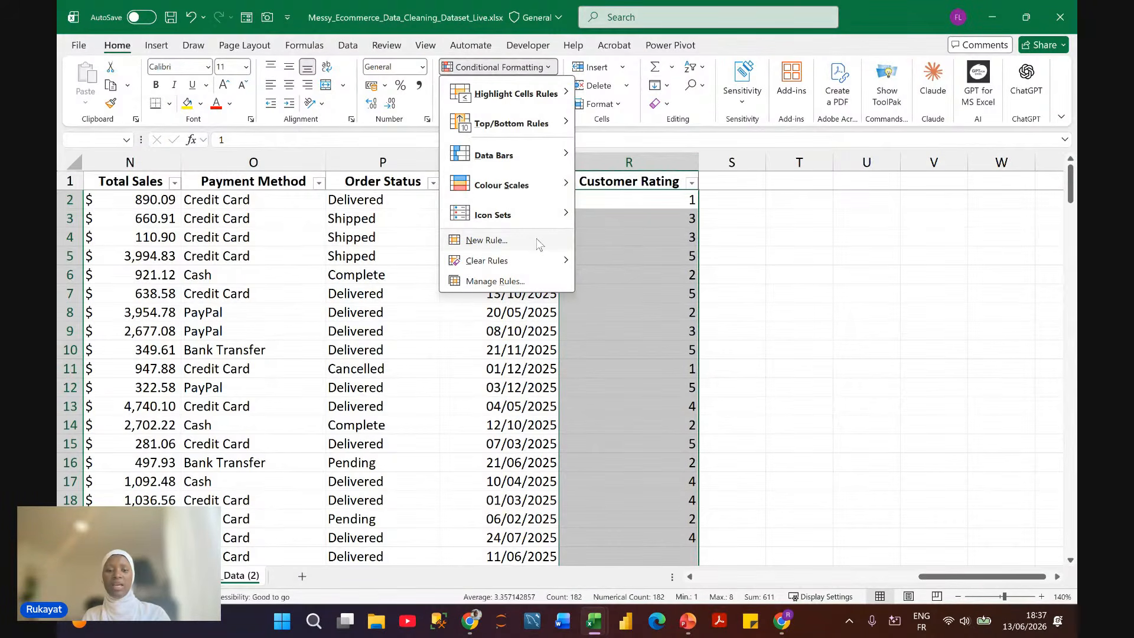
left_click(494, 245)
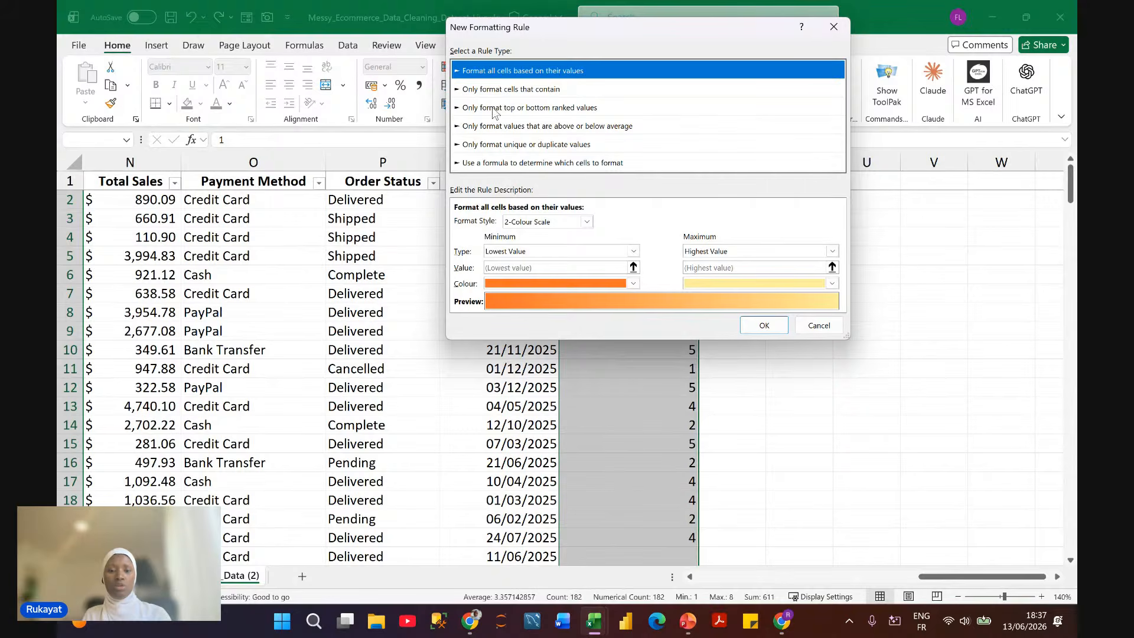
left_click(527, 89)
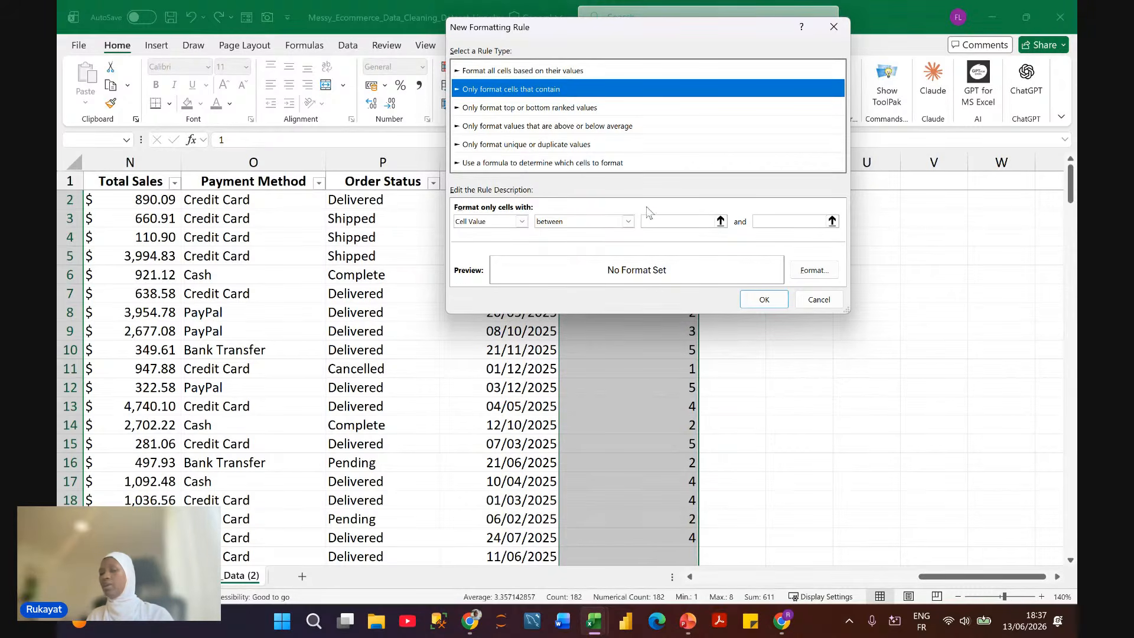
left_click_drag(562, 40, 230, 110)
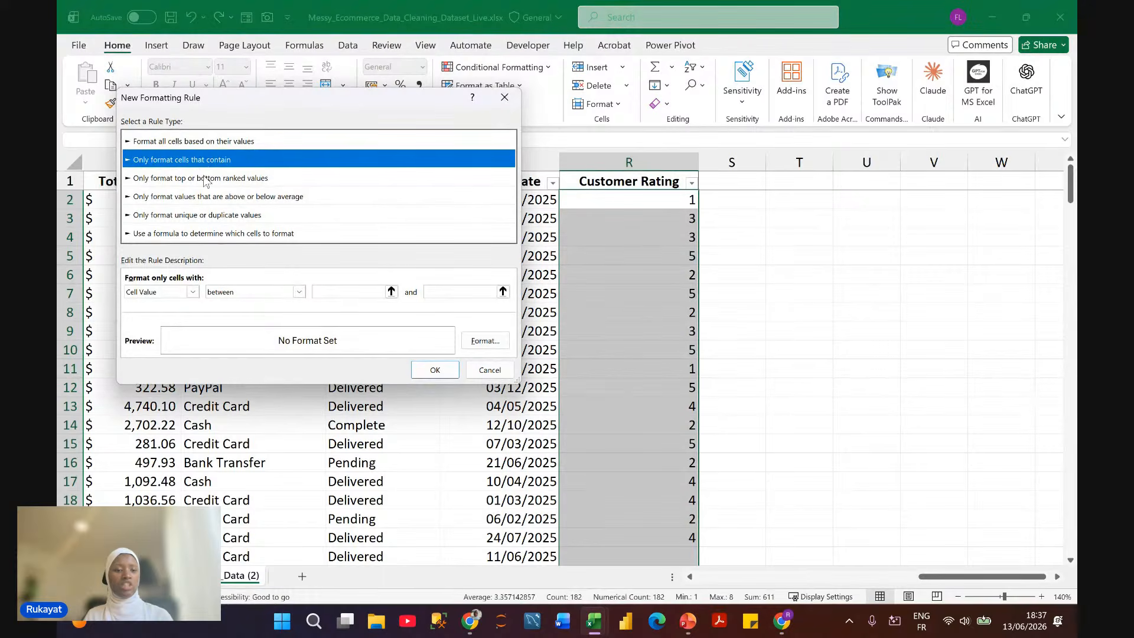
left_click(299, 292)
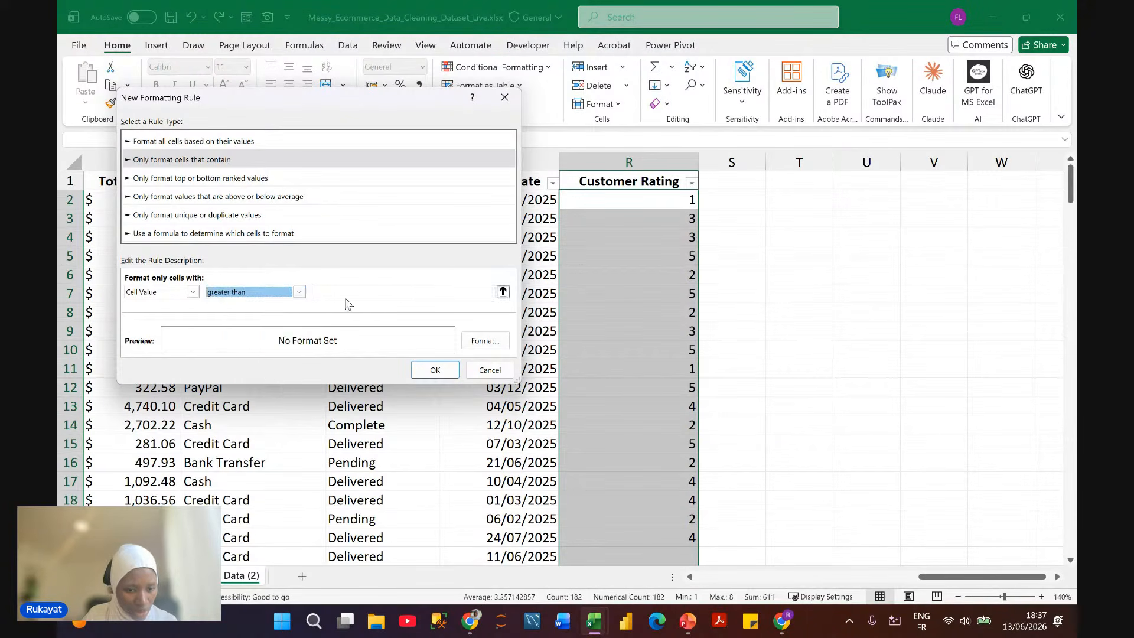
left_click(387, 293)
type("5")
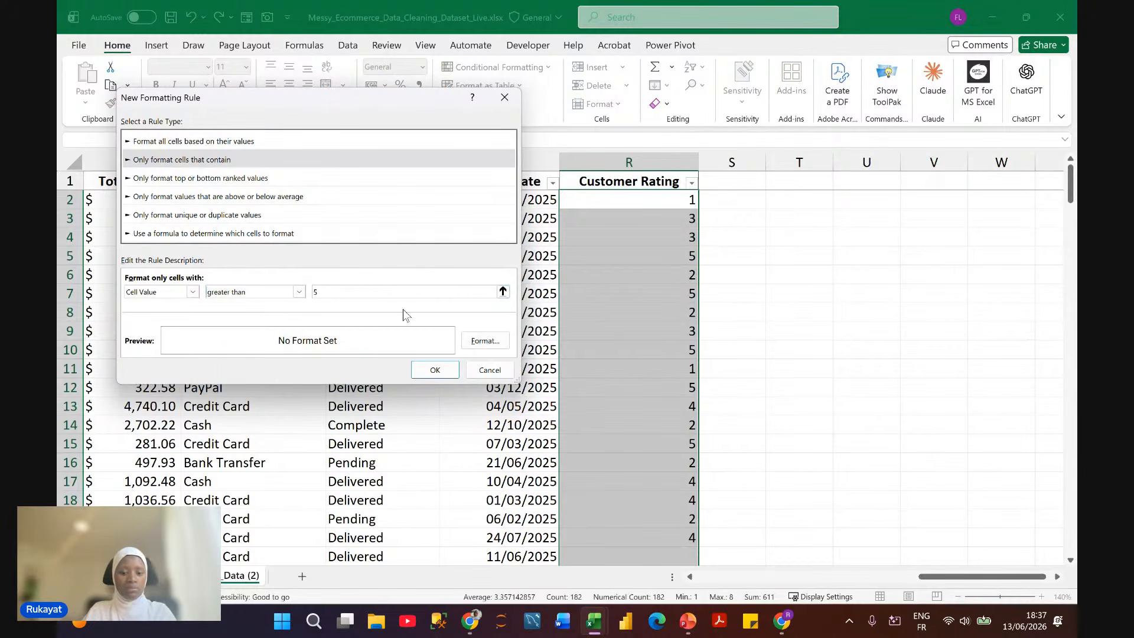
Step: Give the rule a yellow background fill and apply it to the Customer Rating values
left_click(472, 340)
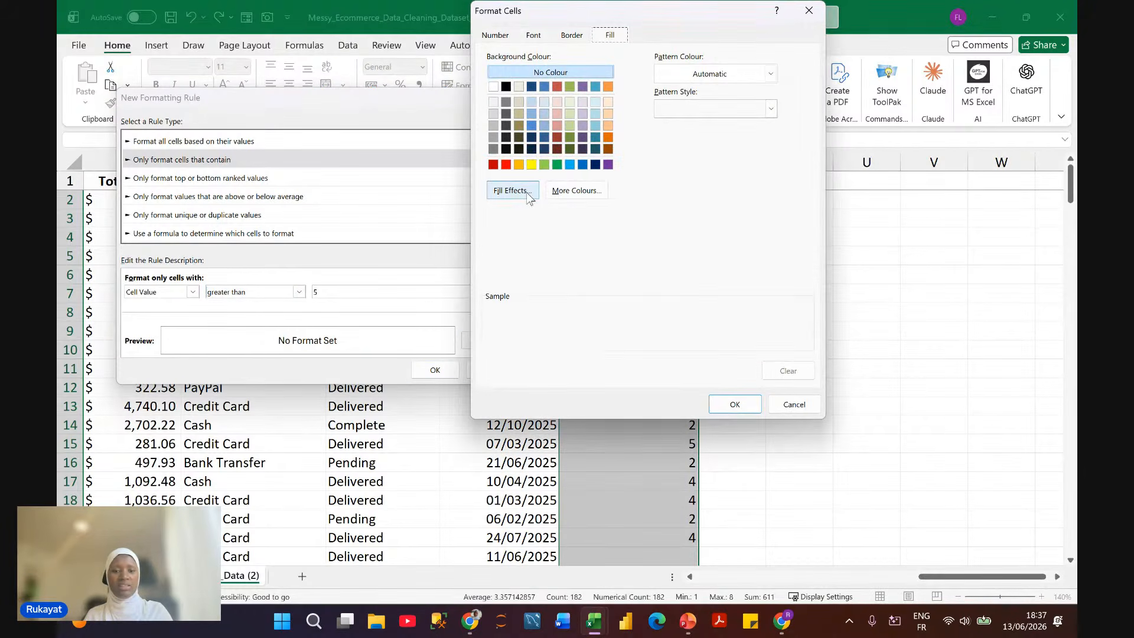
left_click(531, 164)
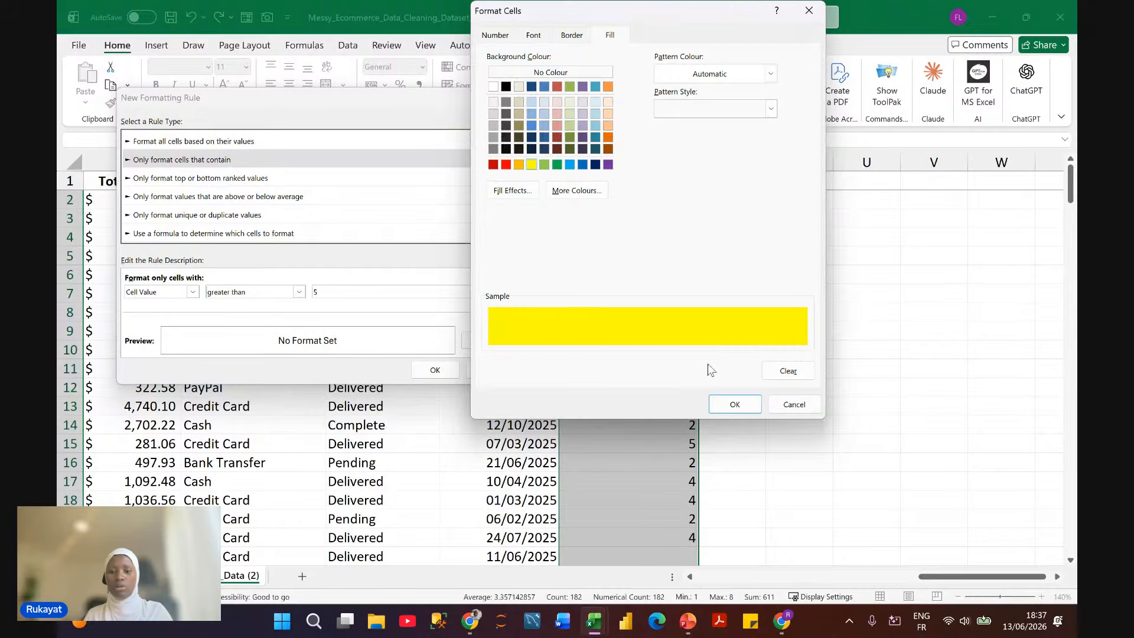
left_click(735, 405)
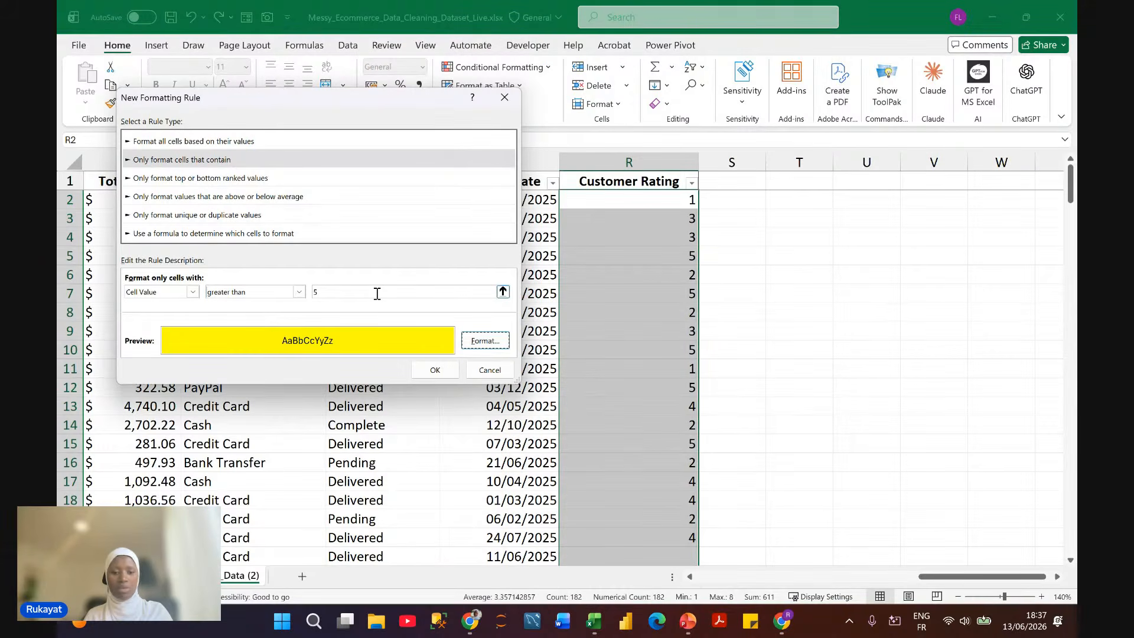
left_click(433, 370)
Step: Review the yellow-flagged Customer Rating in row 25 alongside the flagged Quantity, Discount and Total Sales cells
scroll(545, 362, "down", 2)
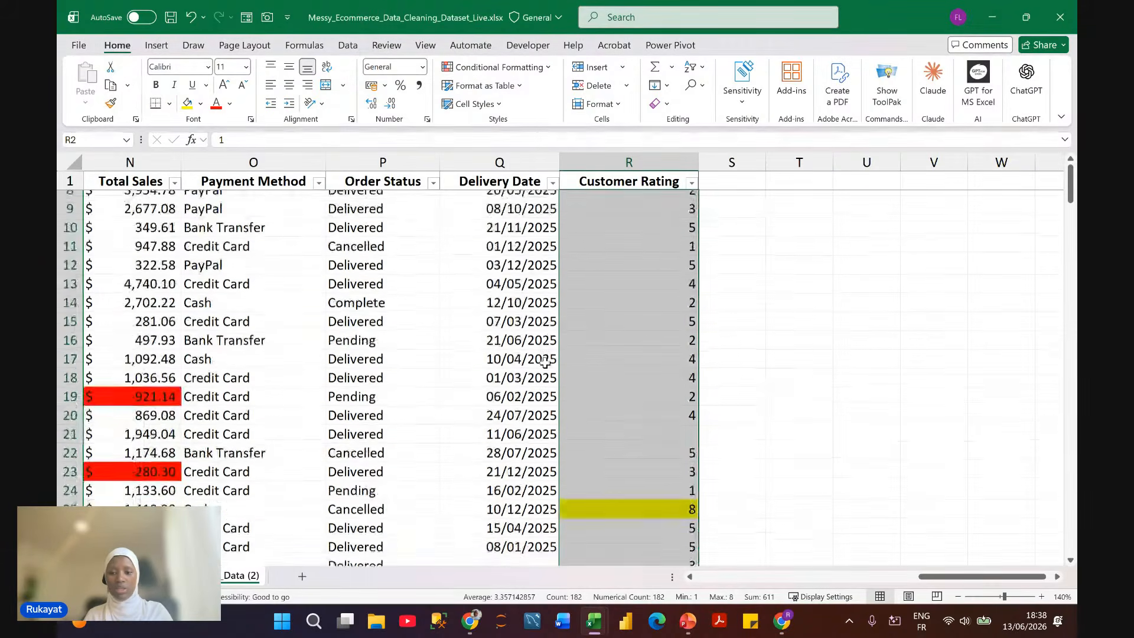
scroll(545, 362, "down", 3)
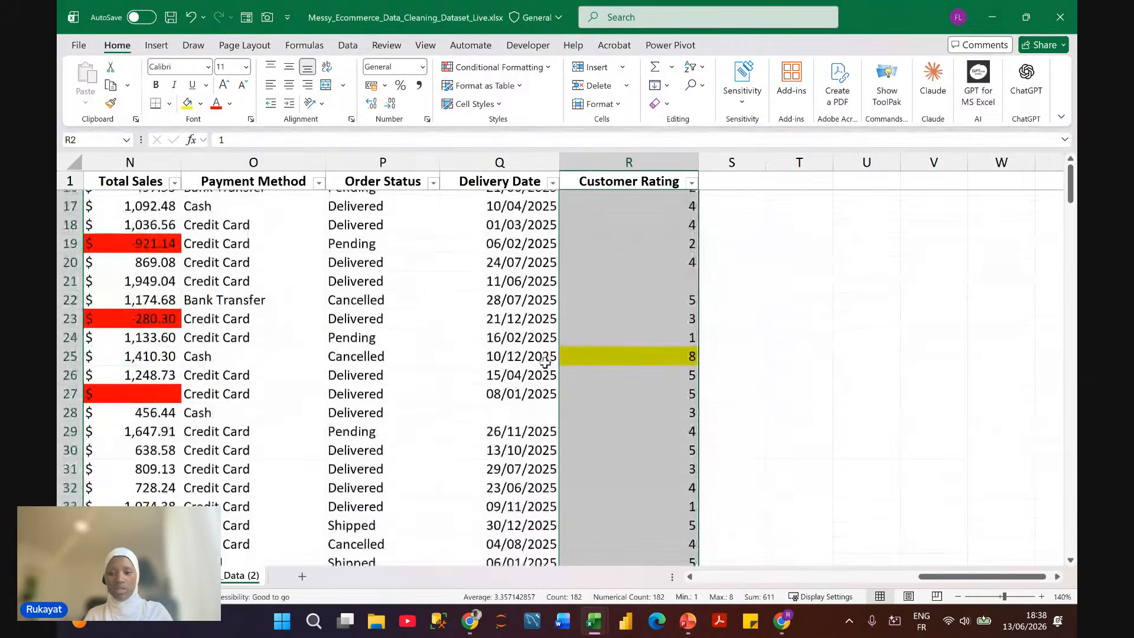
left_click(686, 352)
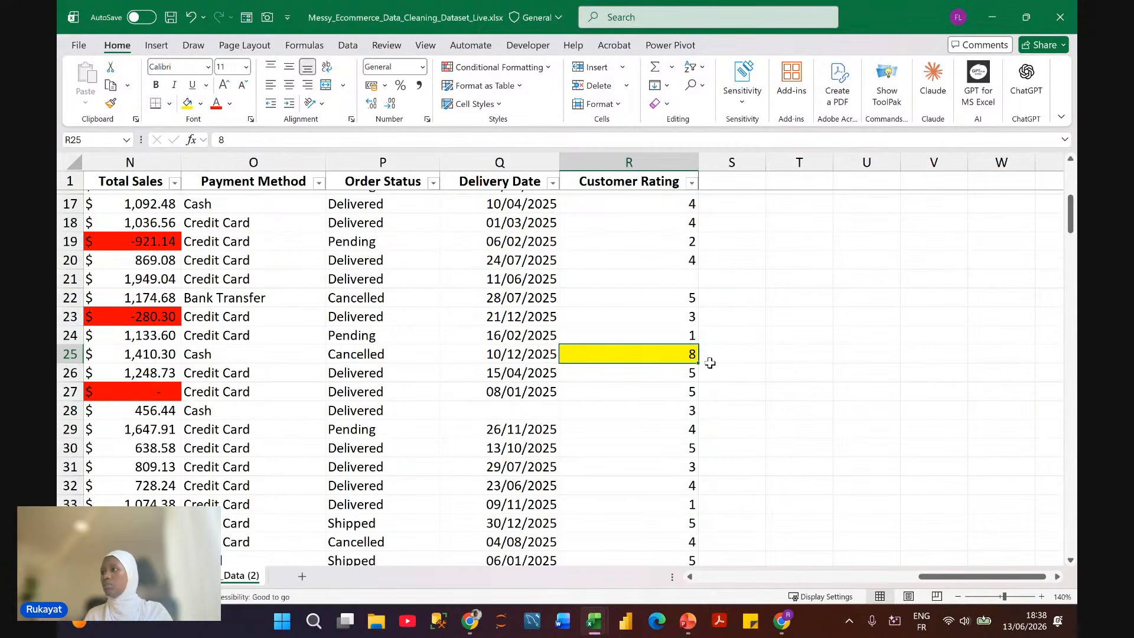
scroll(711, 361, "left", 1)
scroll(711, 362, "left", 3)
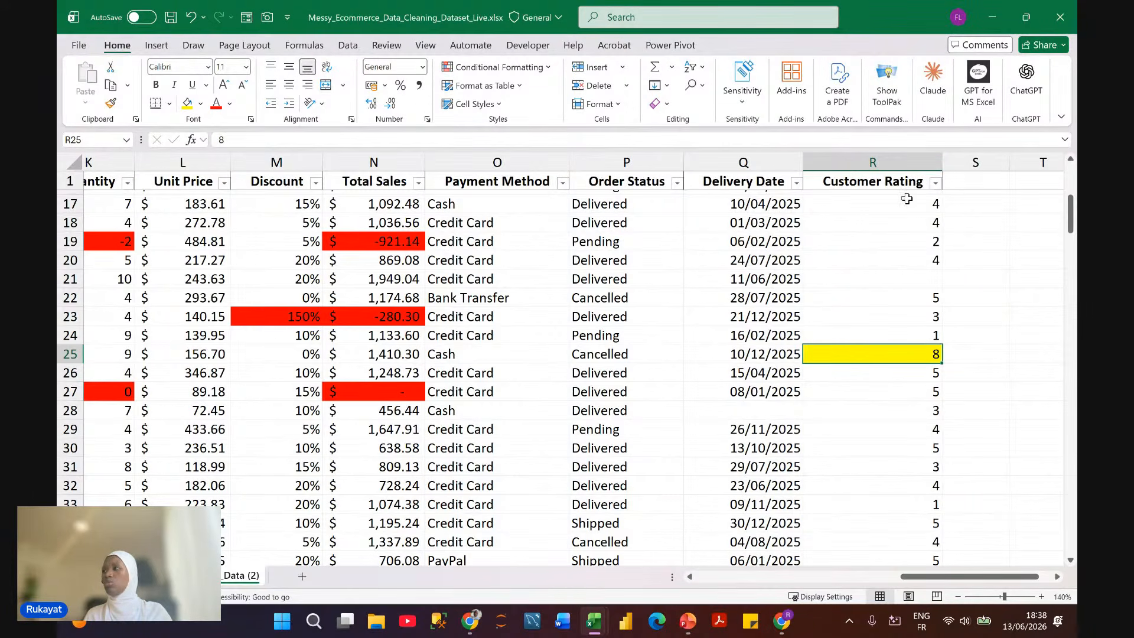
Step: Check the colour filter options available for the Customer Rating column without applying a filter
left_click(936, 183)
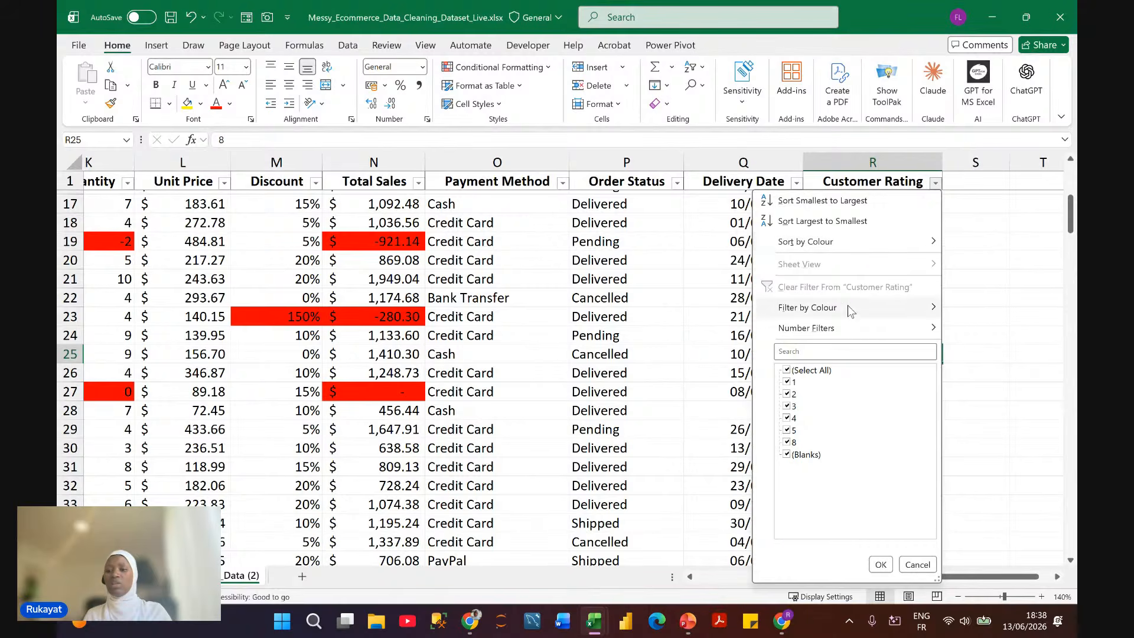
mouse_move(894, 307)
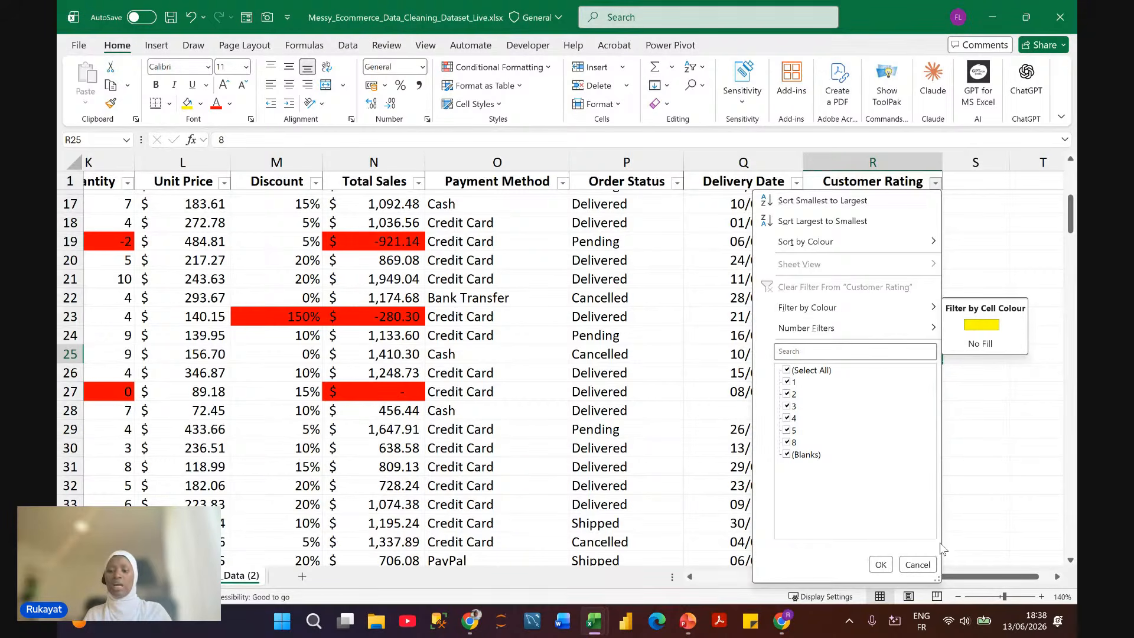
left_click(917, 564)
Step: Review the dataset's columns from Order Date through Customer Rating for remaining data quality issues
scroll(755, 296, "right", 3)
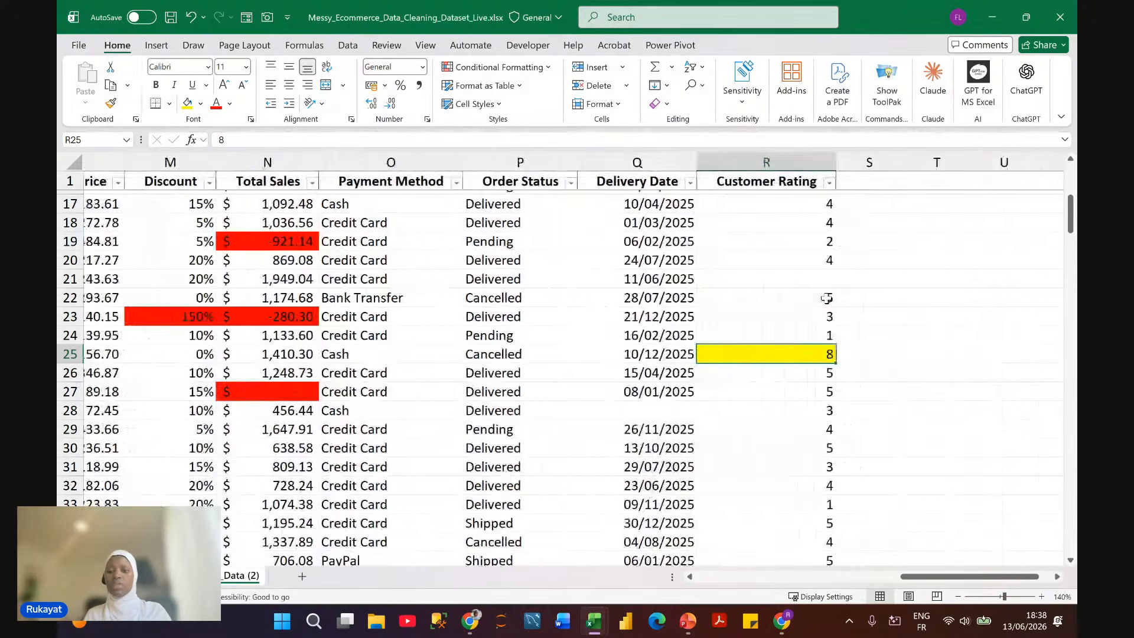
scroll(826, 299, "right", 2)
scroll(827, 298, "up", 2)
left_click(738, 362)
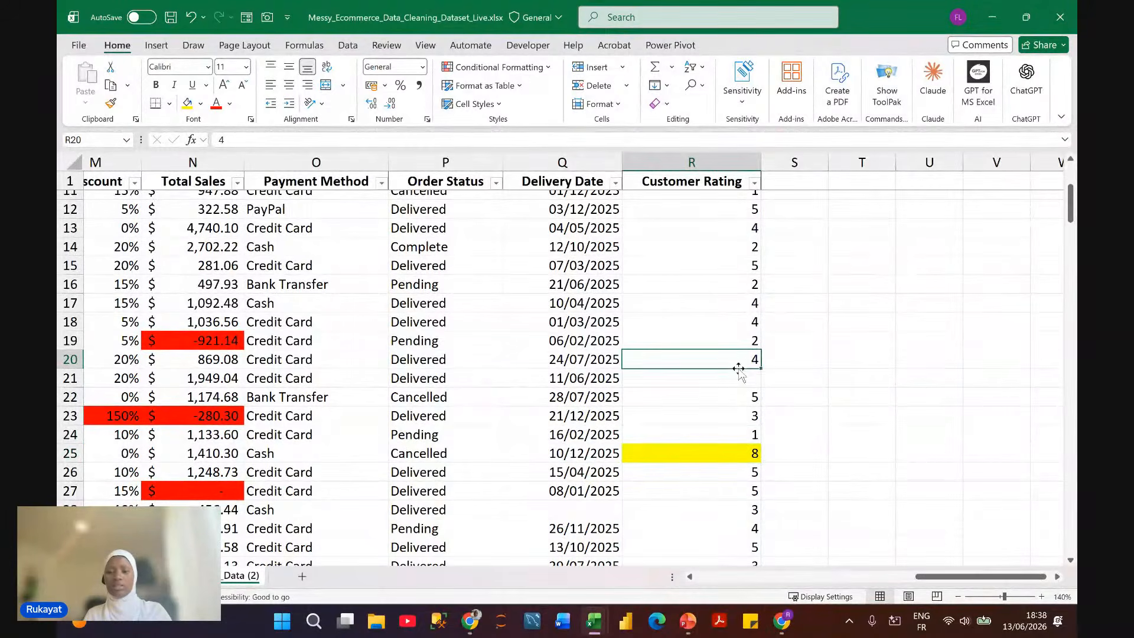
key("ctrl+Up")
scroll(739, 368, "up", 4)
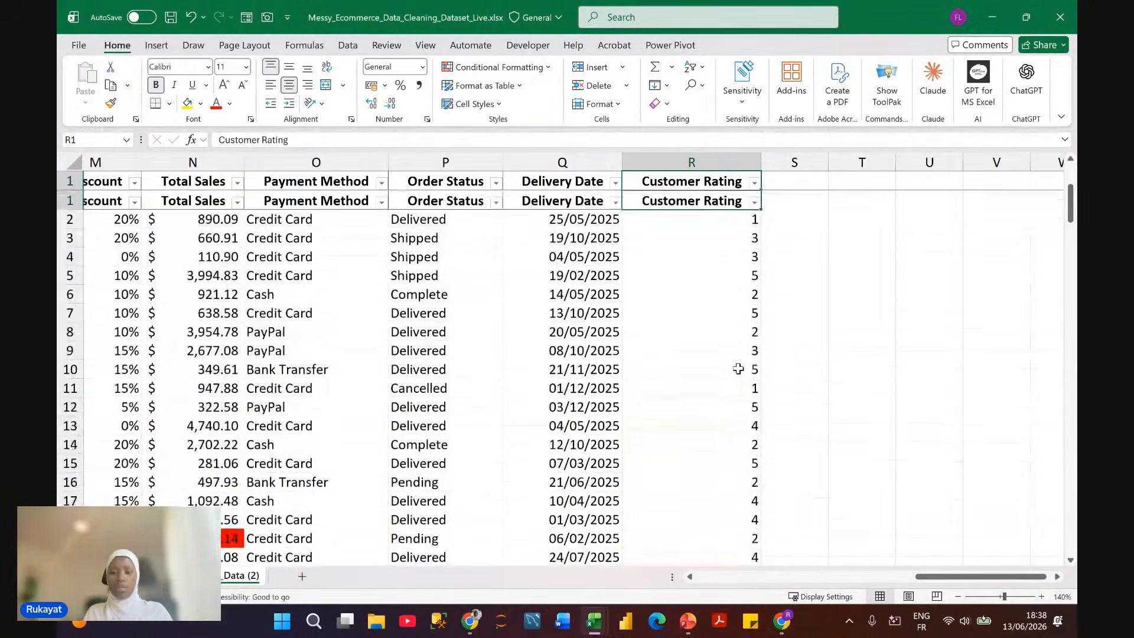
scroll(738, 367, "left", 2)
scroll(738, 367, "left", 10)
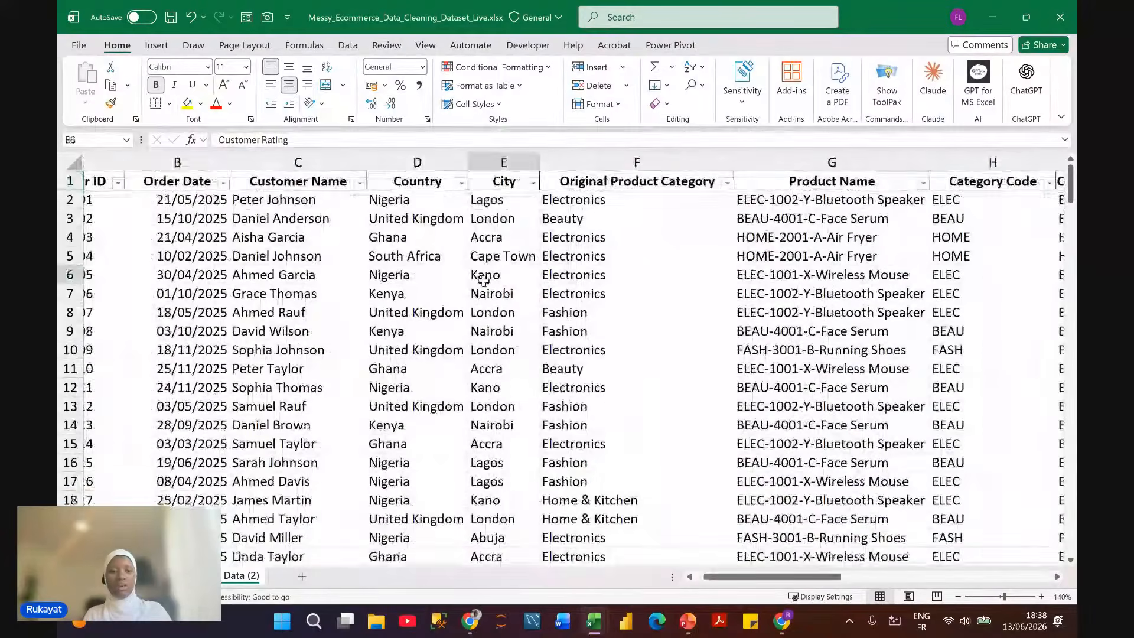
left_click(401, 291)
scroll(692, 294, "right", 2)
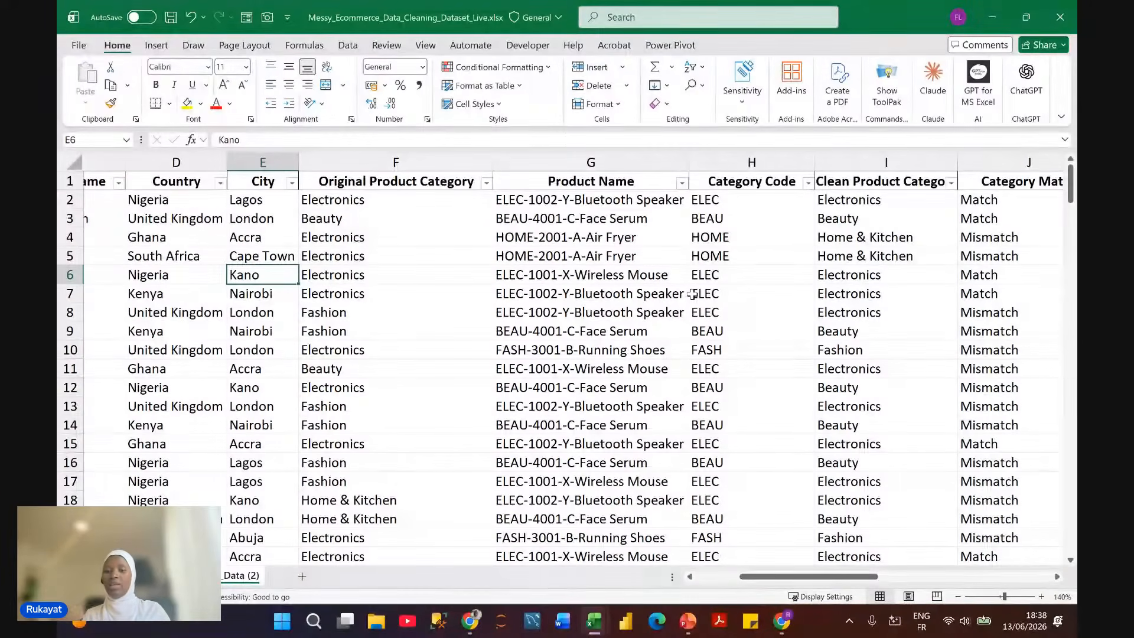
scroll(692, 294, "right", 3)
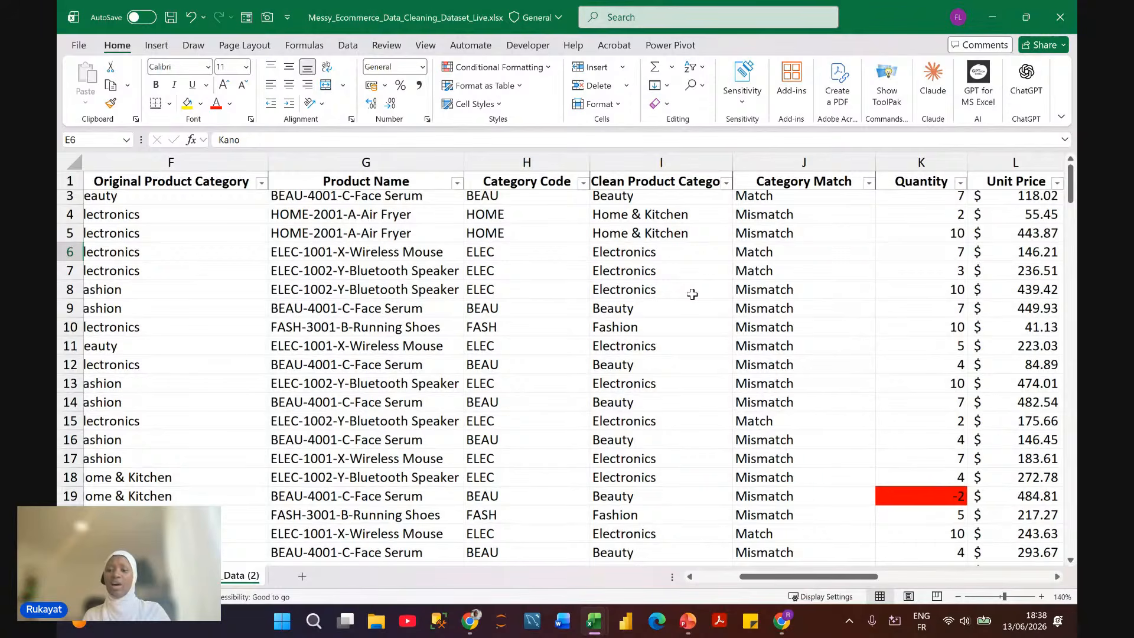
scroll(692, 294, "right", 5)
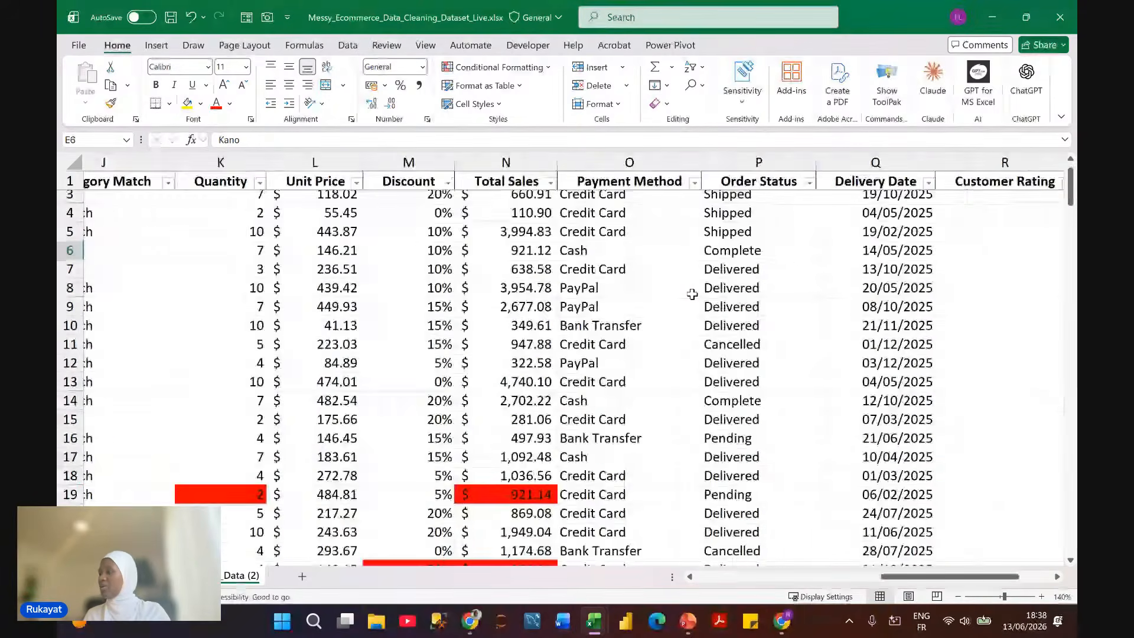
scroll(692, 294, "right", 3)
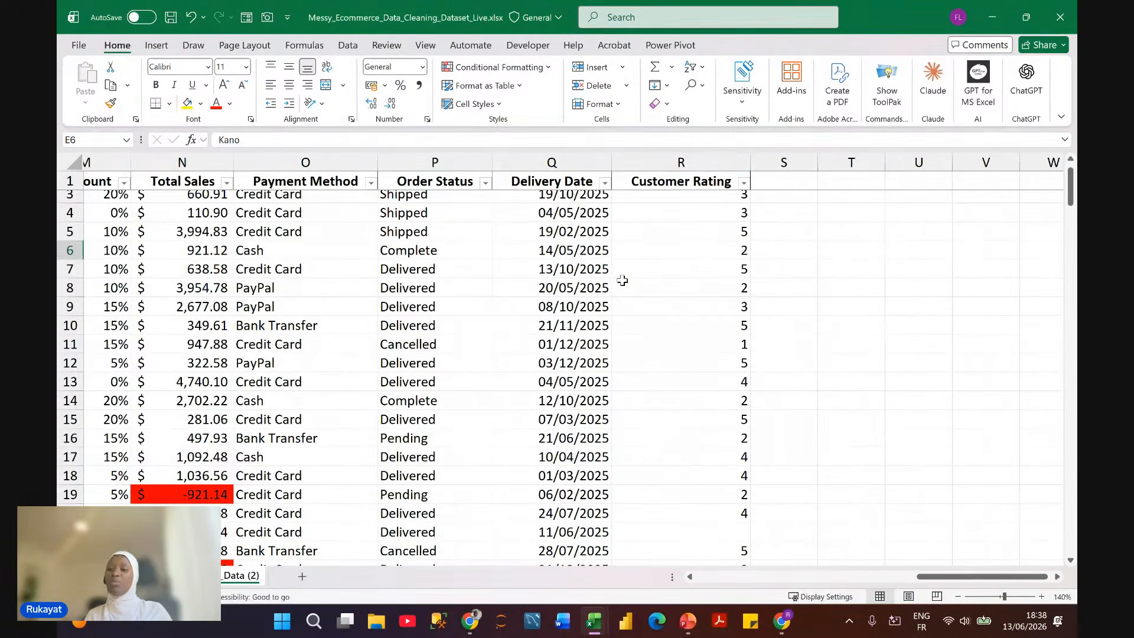
left_click(617, 287)
key("ctrl+Up")
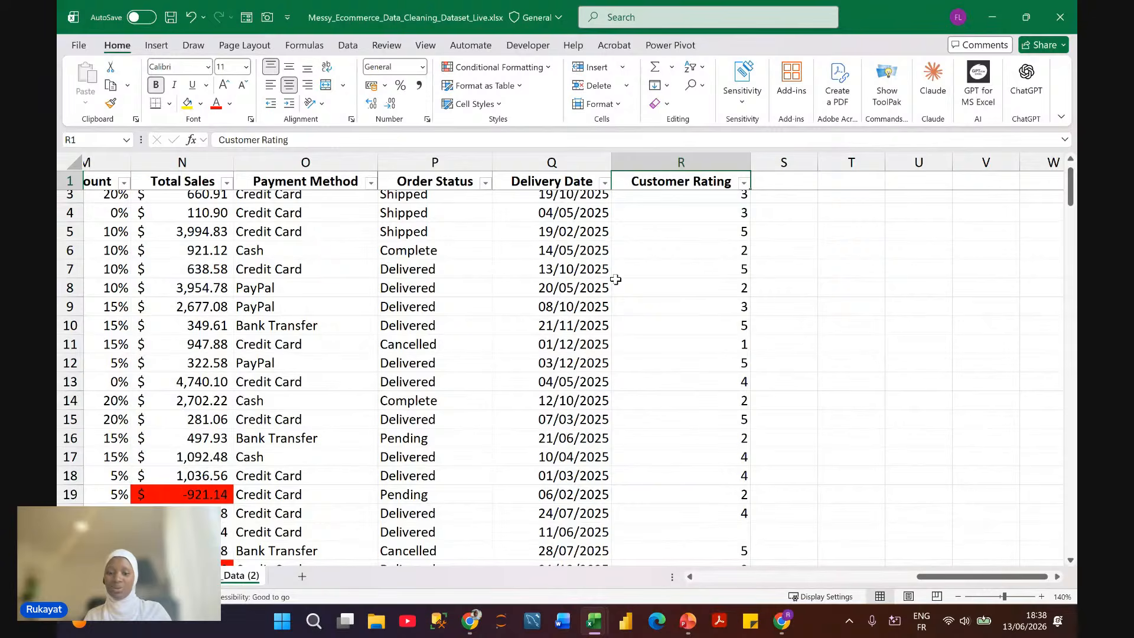
scroll(650, 295, "left", 2)
Step: Examine the Delivery Date column against the Order Date column to consider whether orders precede their deliveries
left_click(700, 199)
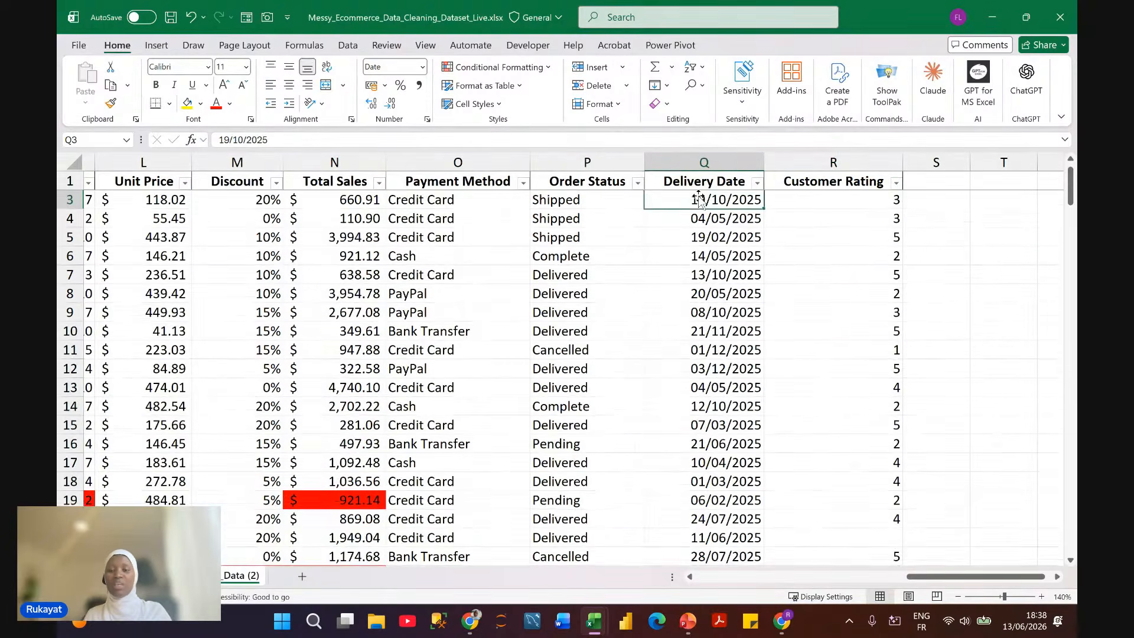
scroll(703, 189, "up", 1)
left_click(719, 163)
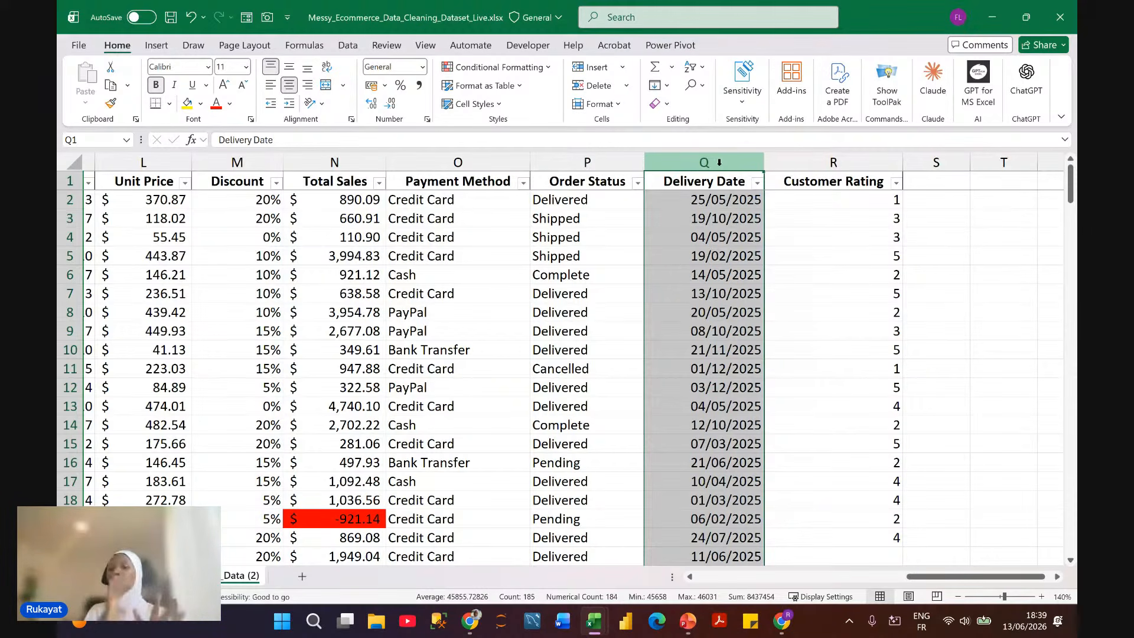
scroll(481, 222, "left", 10)
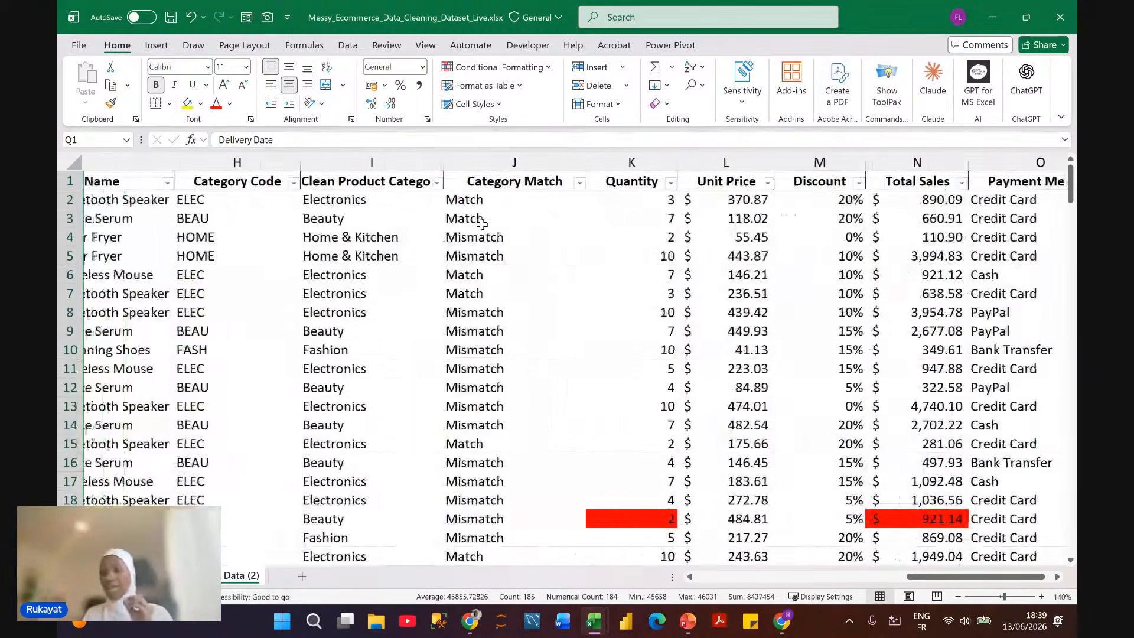
scroll(482, 224, "left", 3)
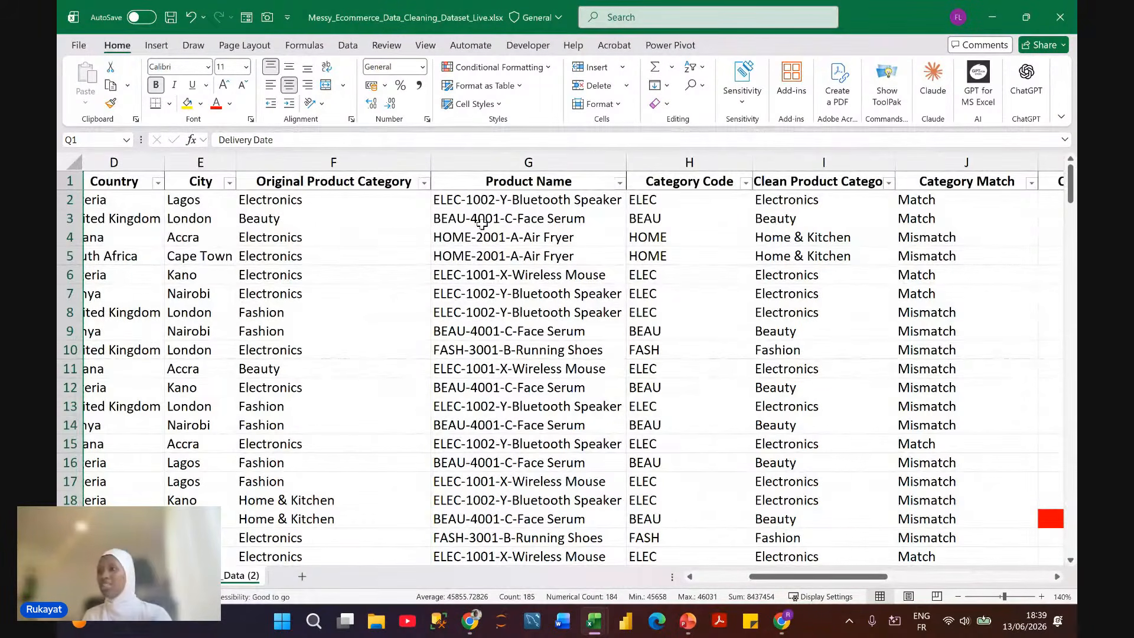
scroll(482, 224, "left", 4)
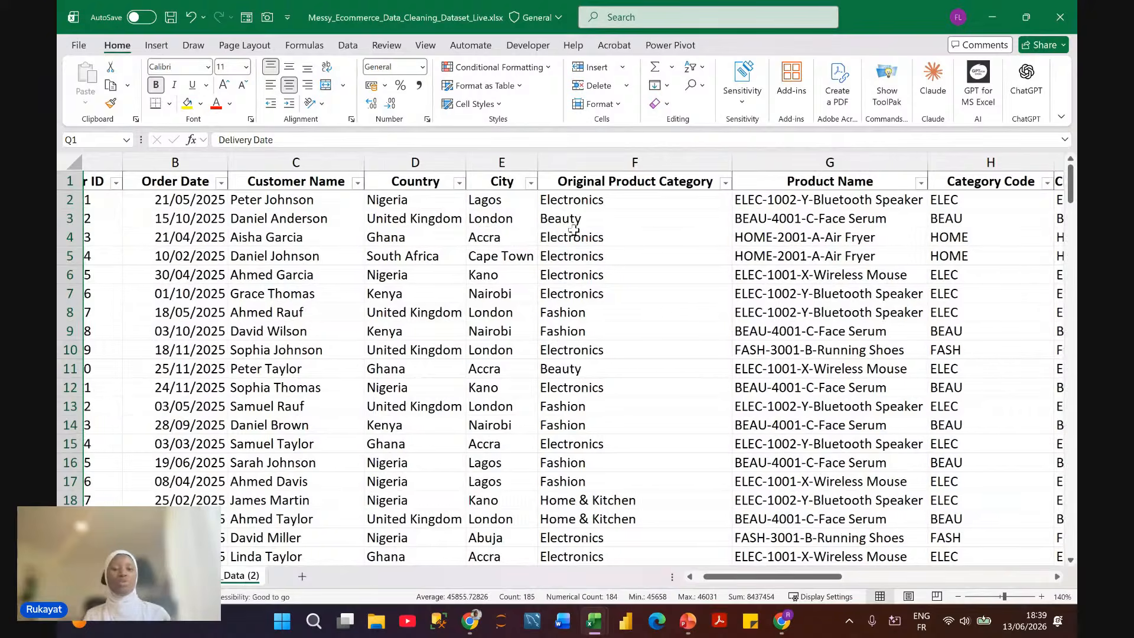
scroll(573, 230, "left", 2)
left_click(239, 157)
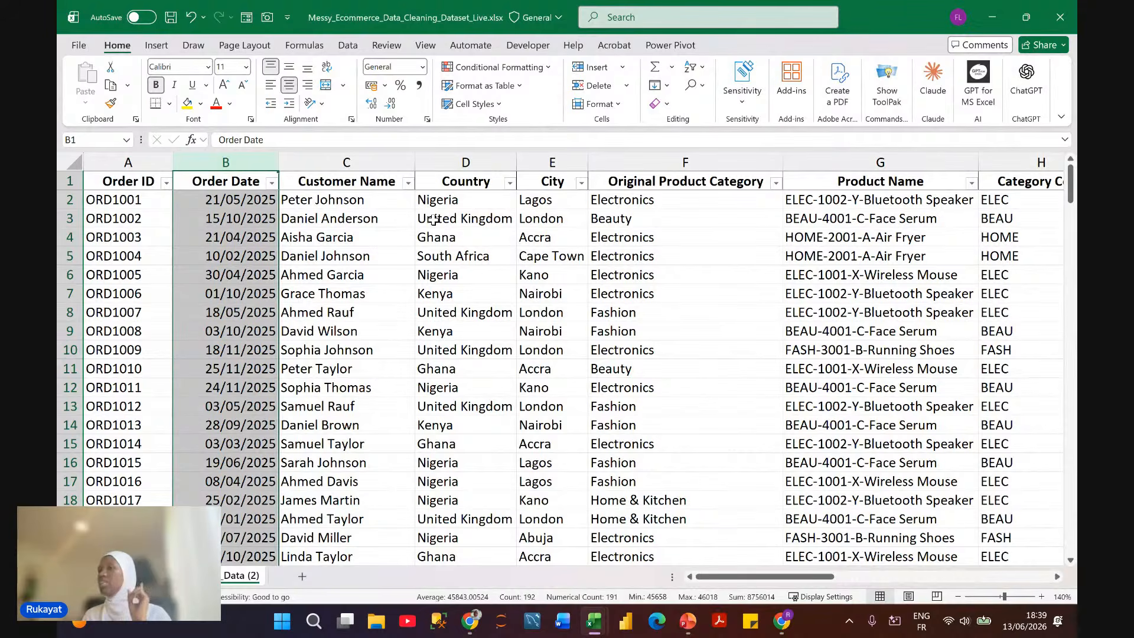
scroll(448, 256, "right", 3)
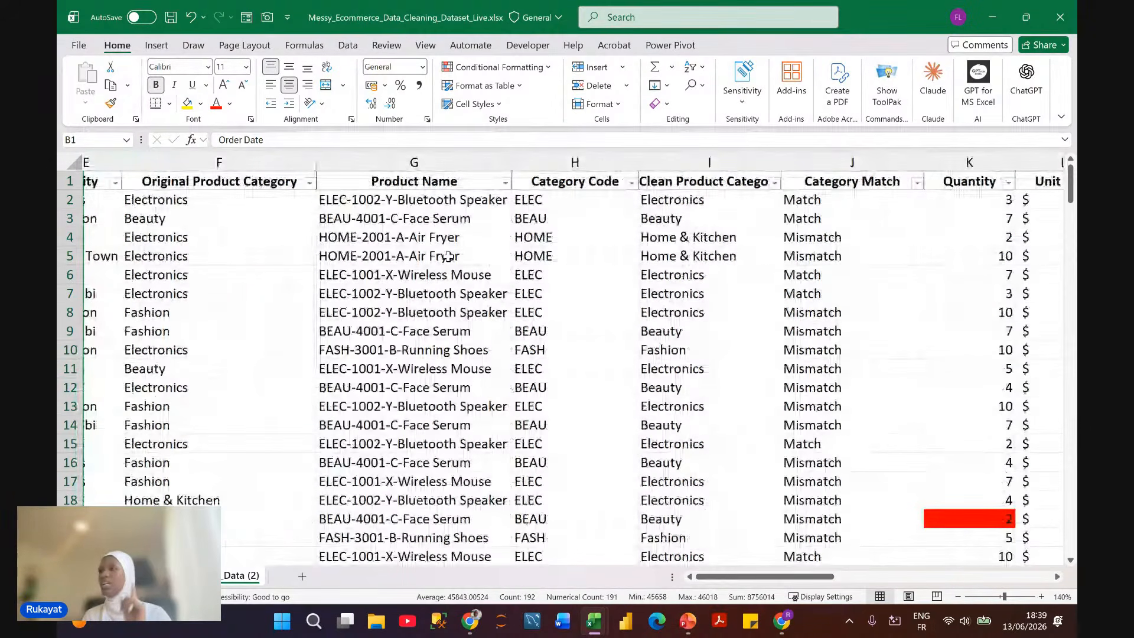
scroll(448, 255, "right", 8)
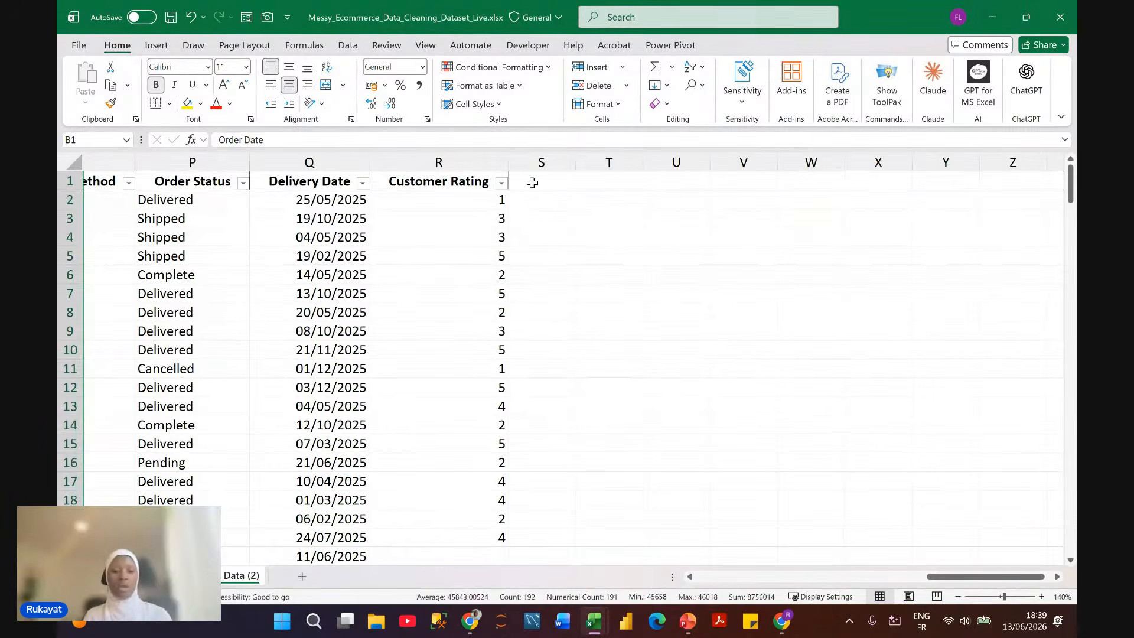
Step: Add the header "Orderdate<Deliverydate" in cell S1 beside Customer Rating and fit the column width to it
left_click(533, 179)
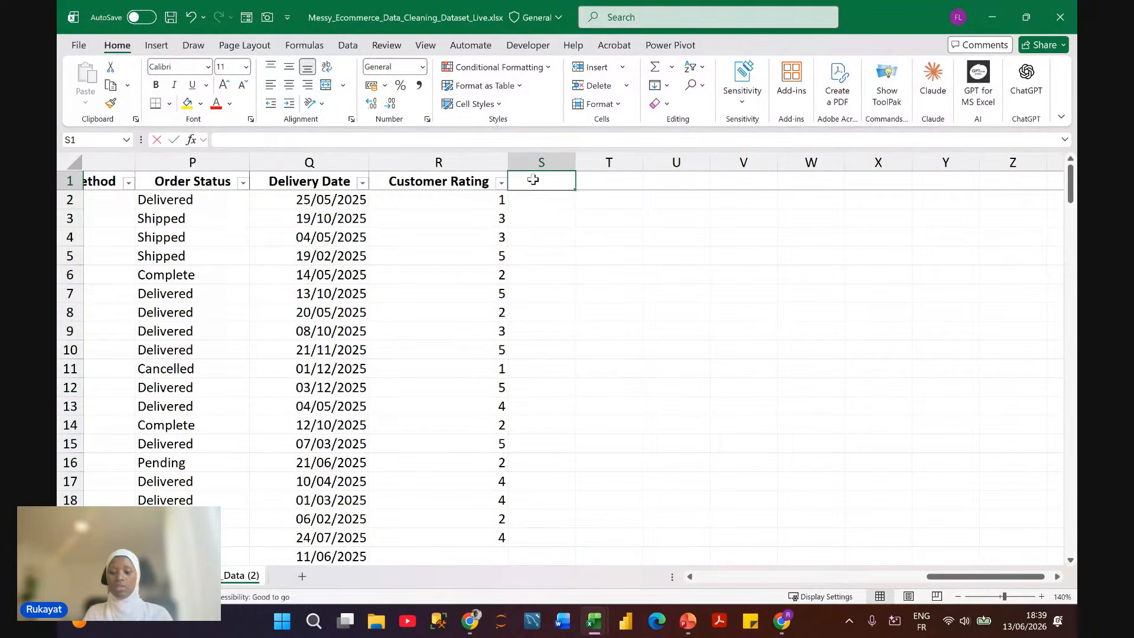
type("Order")
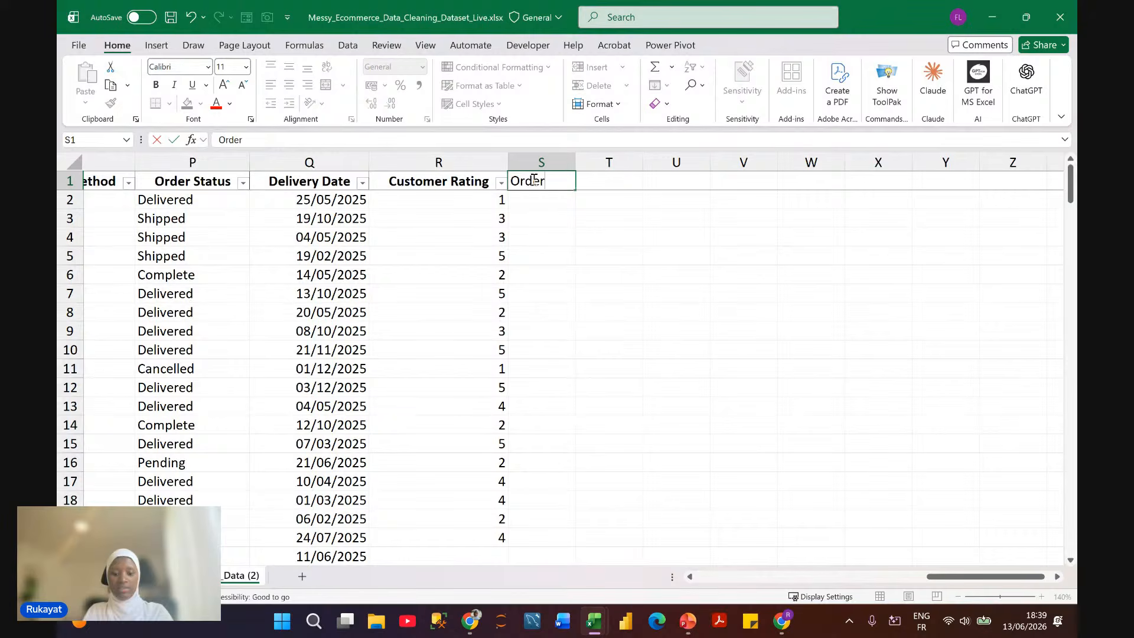
type("date")
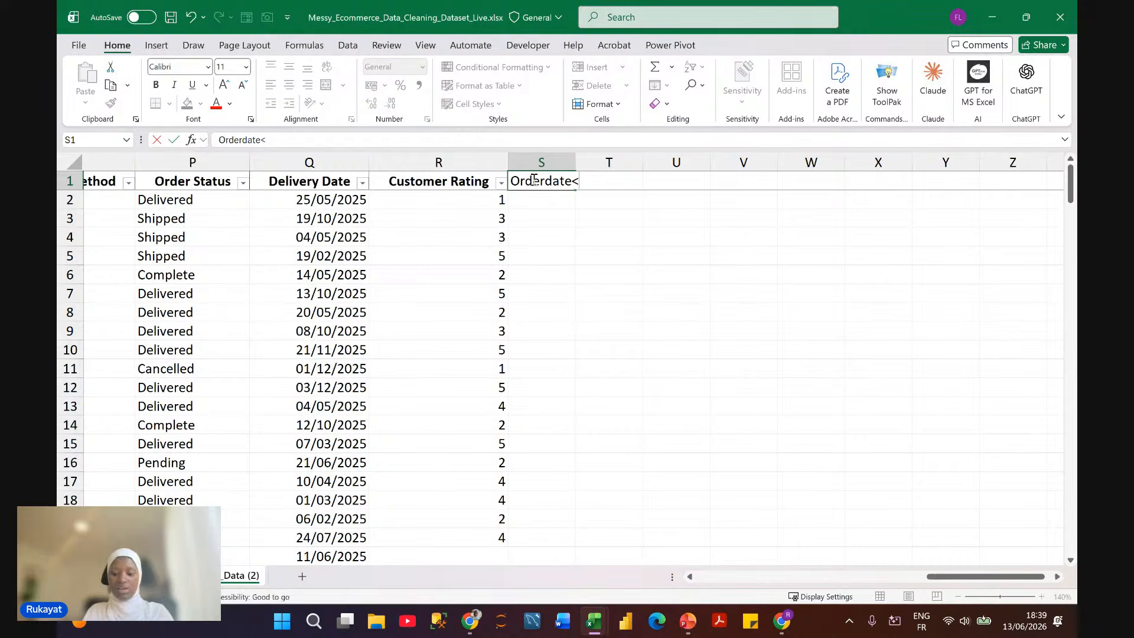
type("<Deliverydate")
key("Return")
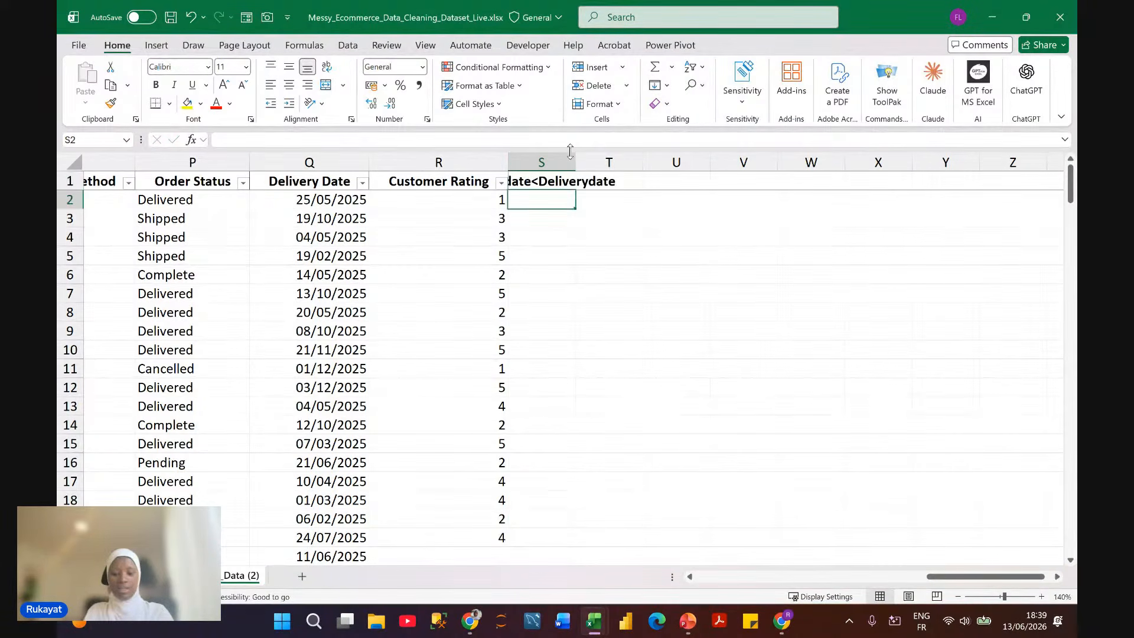
double_click(576, 161)
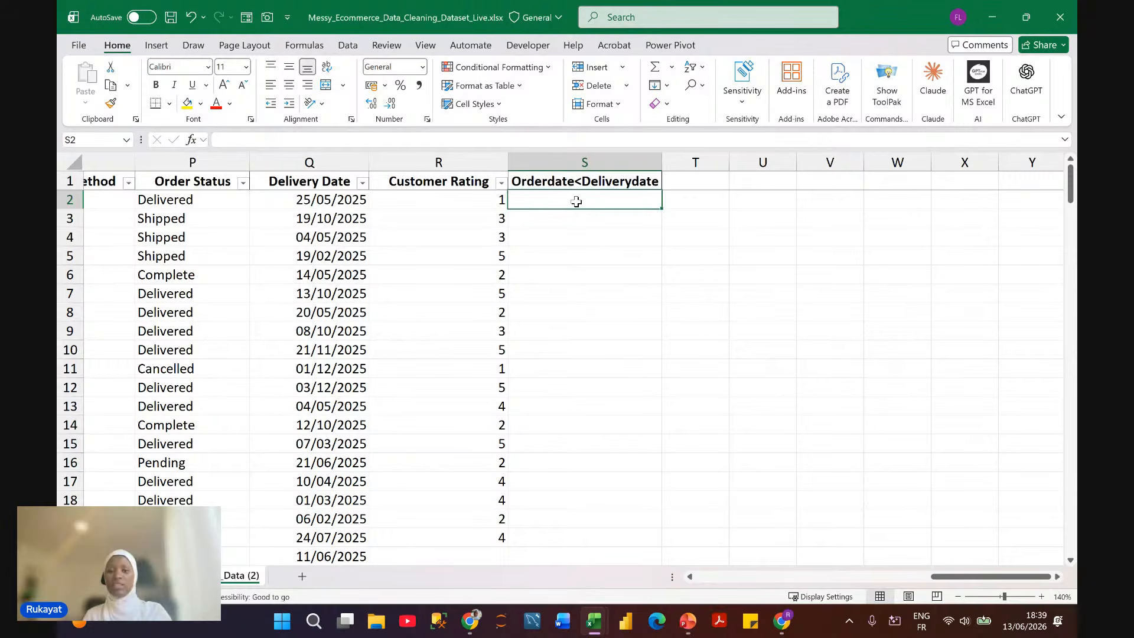
Step: Enter the formula =IF(B2<Q2,"Yes","No") in cell S2 to test whether the order date precedes the delivery date
type("=")
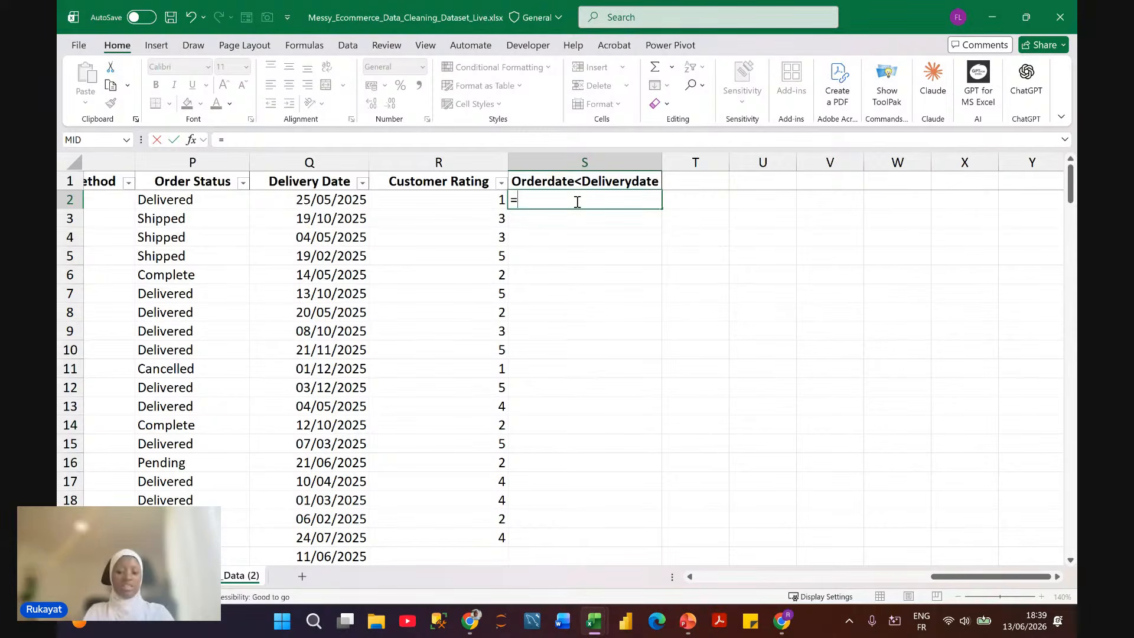
type("if")
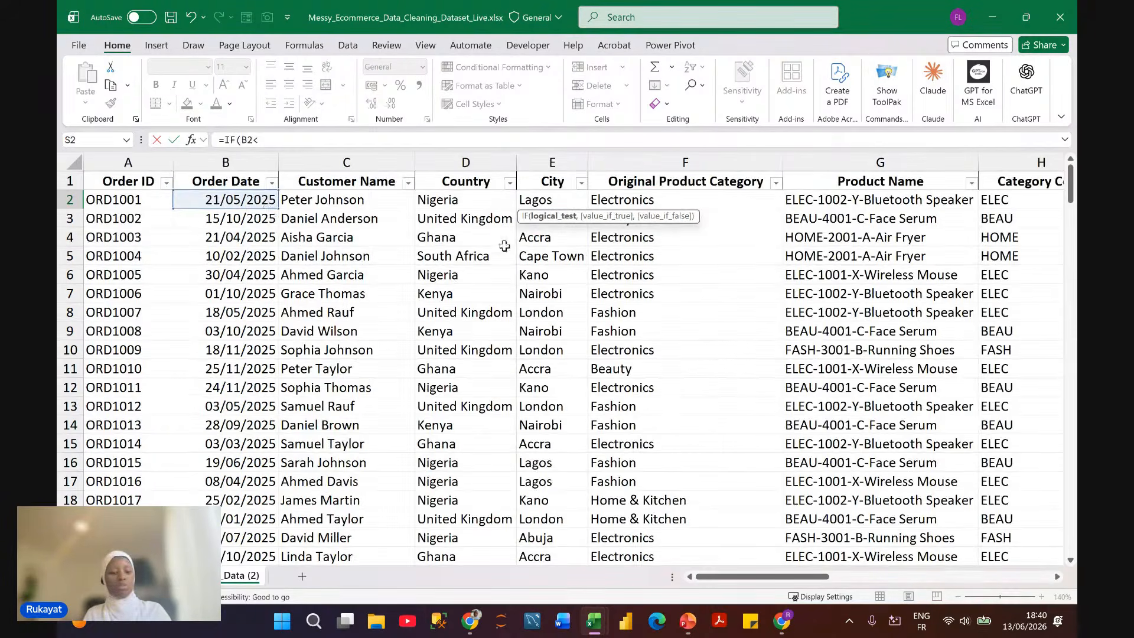
scroll(730, 255, "right", 10)
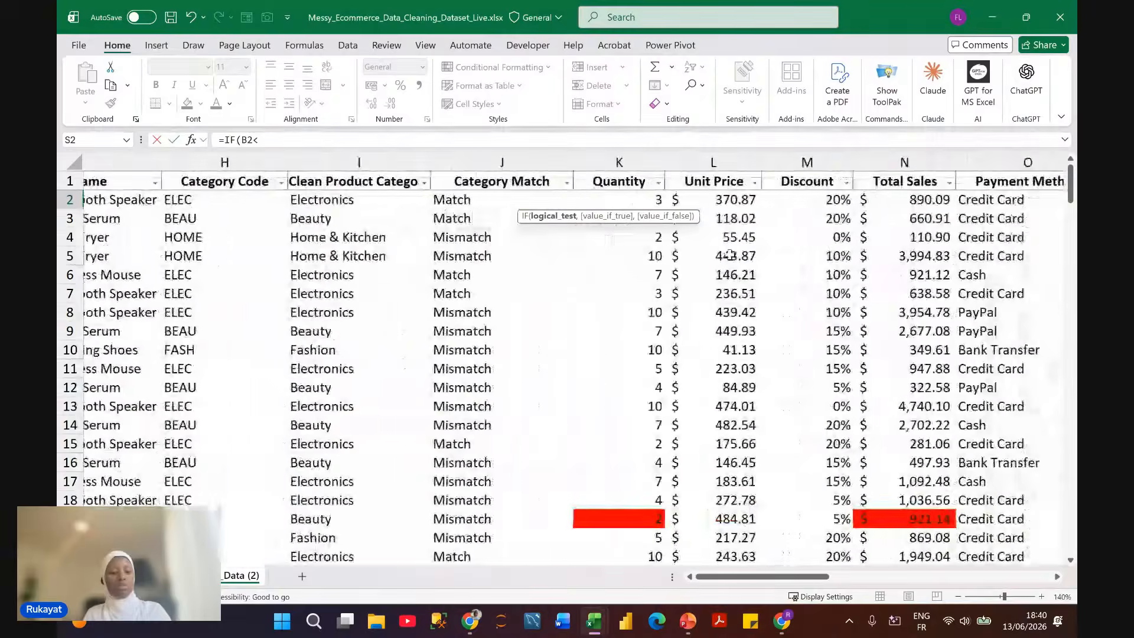
scroll(730, 255, "right", 6)
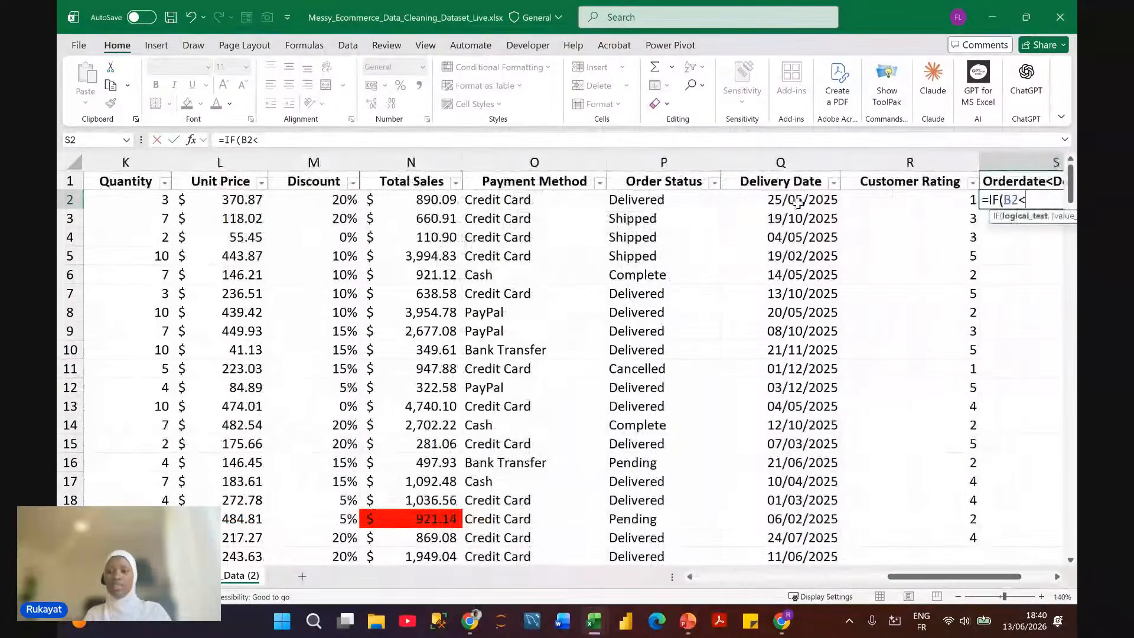
left_click(798, 202)
type(",")
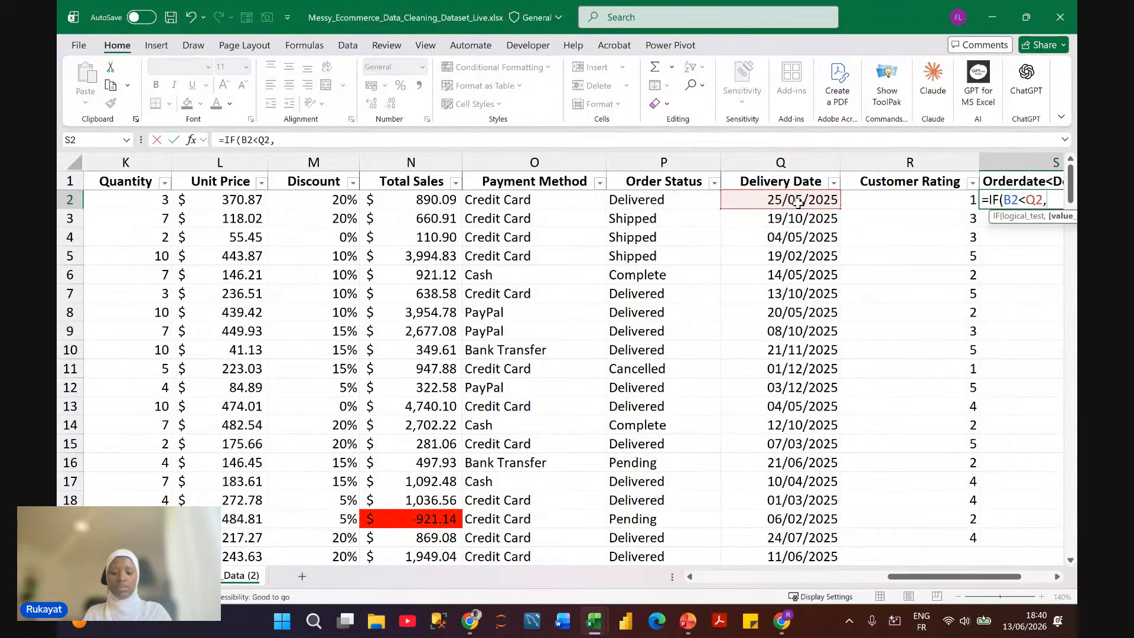
type("\"Y")
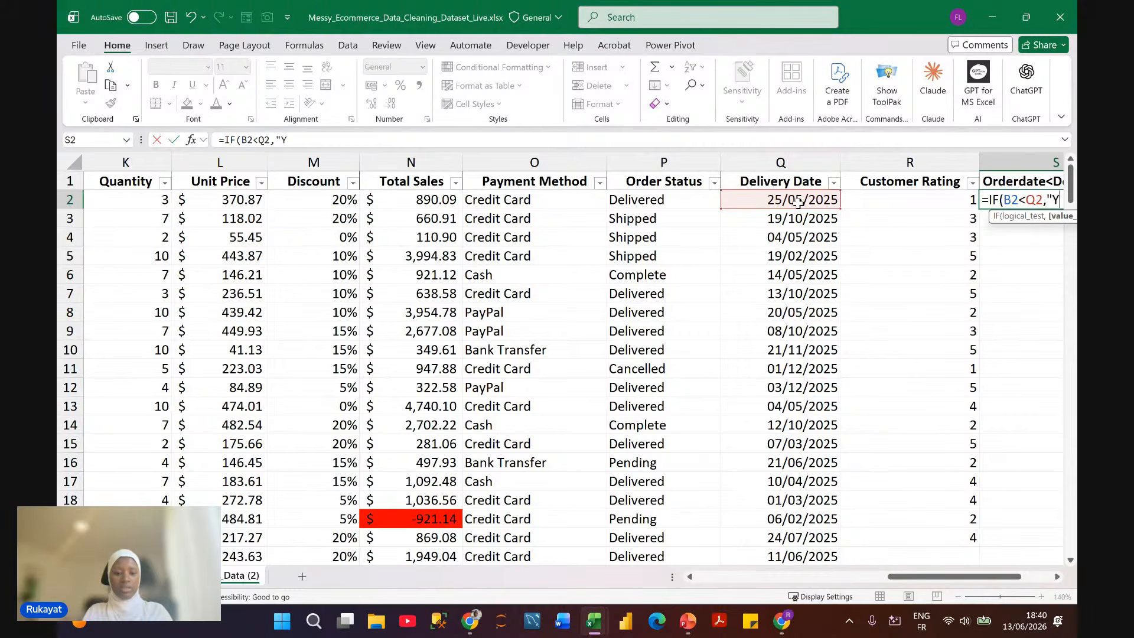
type("es\"")
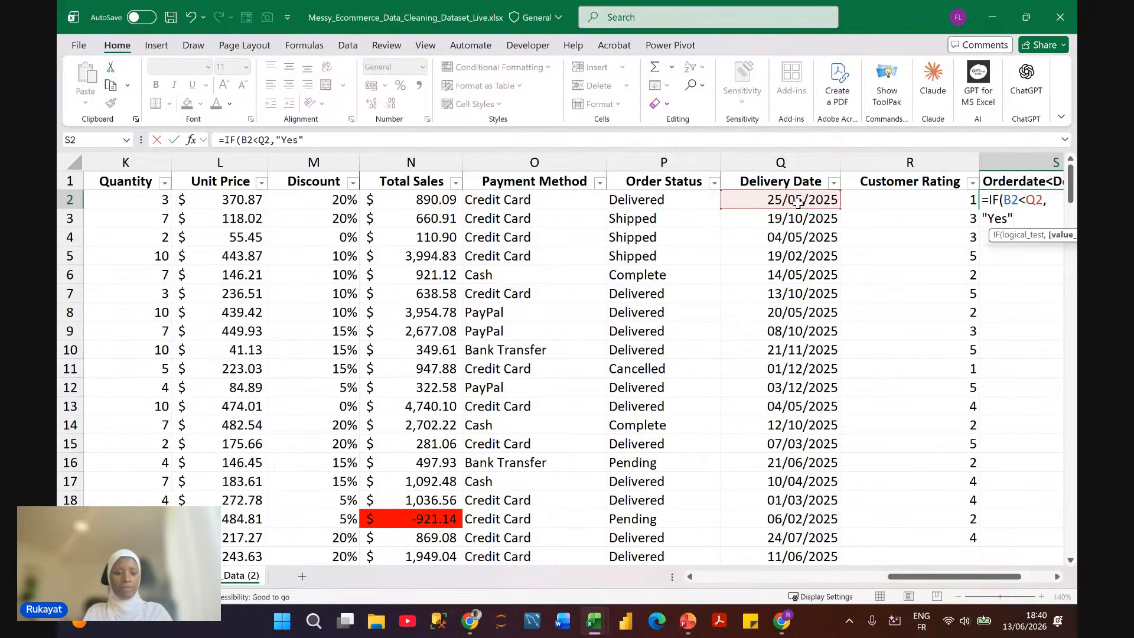
type(",\"")
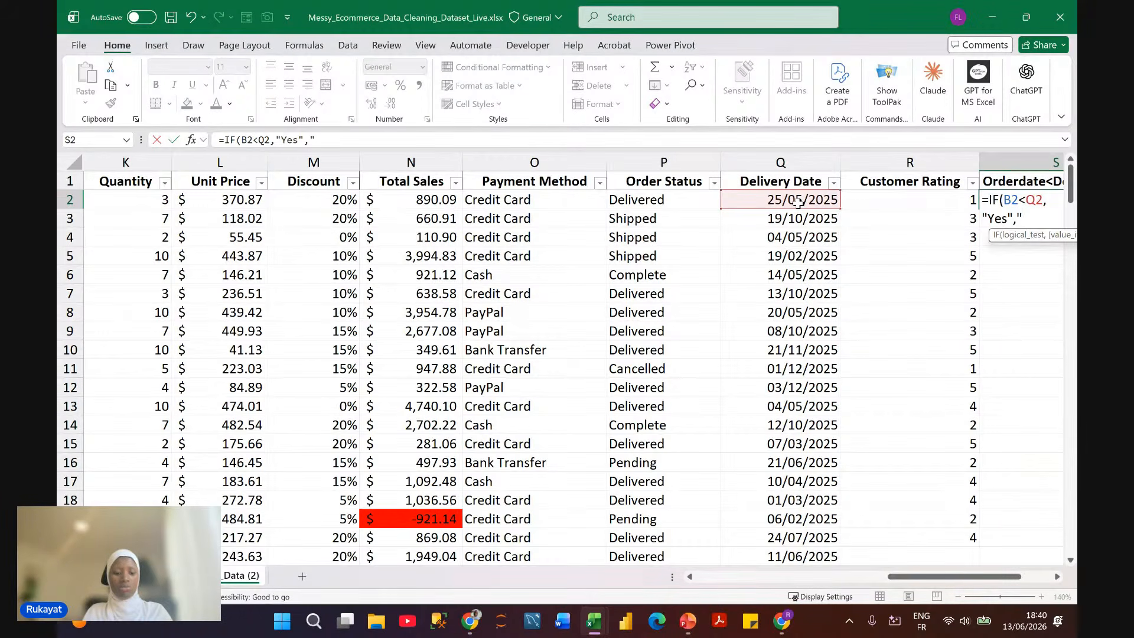
type("No\"")
key("Return")
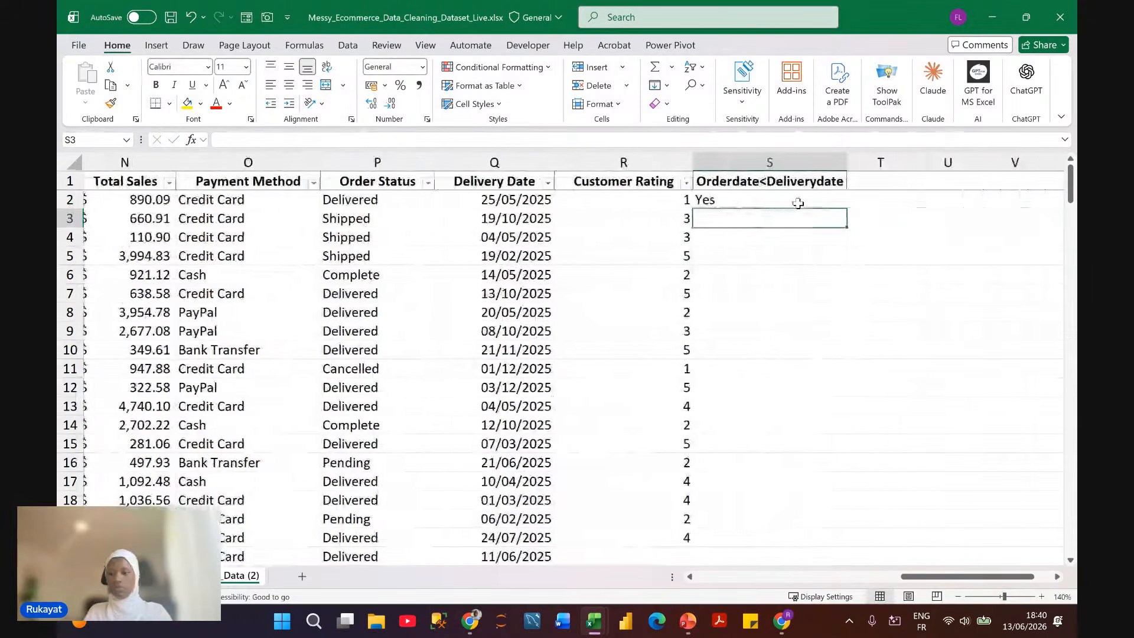
Step: Fill the date check formula from S2 down the whole Orderdate<Deliverydate column and select its header cell
left_click(798, 203)
double_click(834, 208)
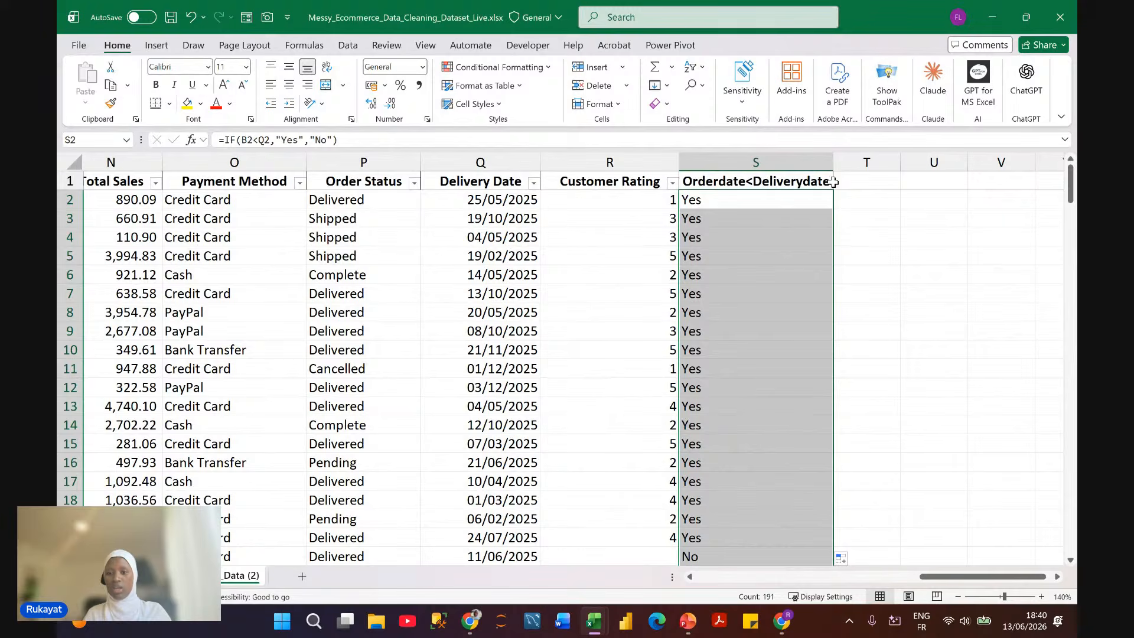
left_click(830, 182)
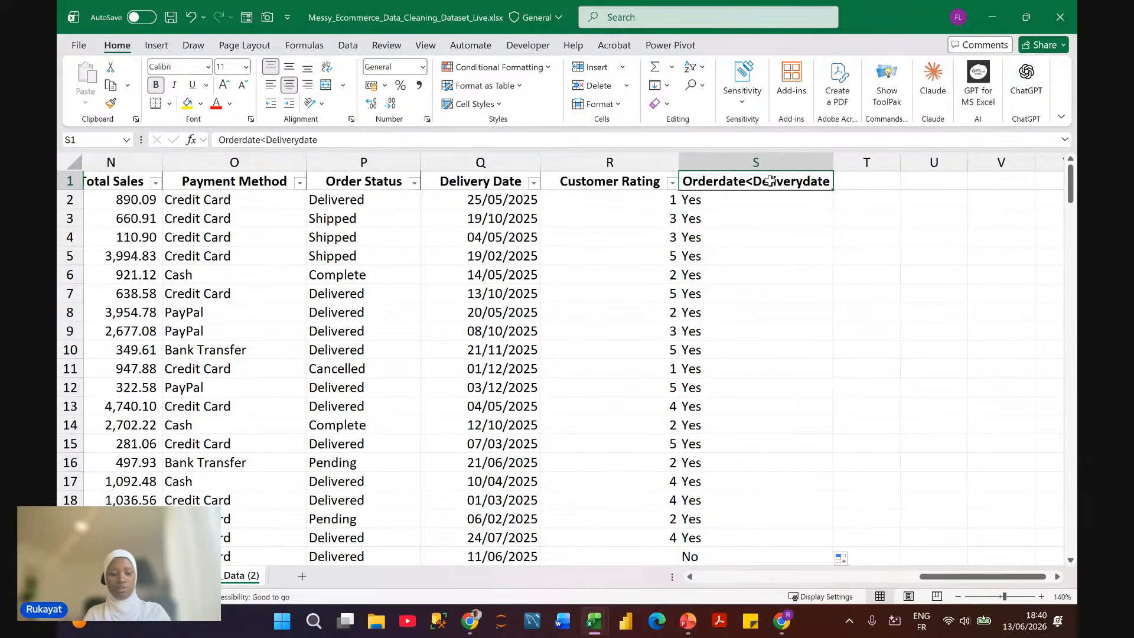
Step: Reapply the header filters so they include the Orderdate<Deliverydate column, and filter that column to show only the "No" rows
key("ctrl+shift+l")
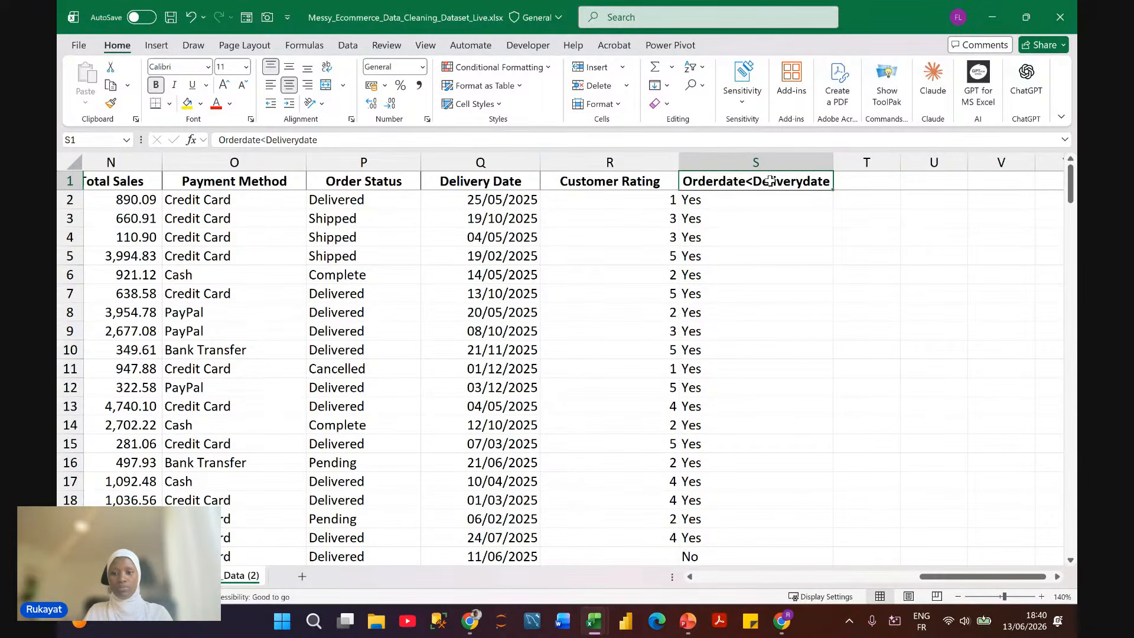
key("ctrl+shift+l")
left_click(826, 181)
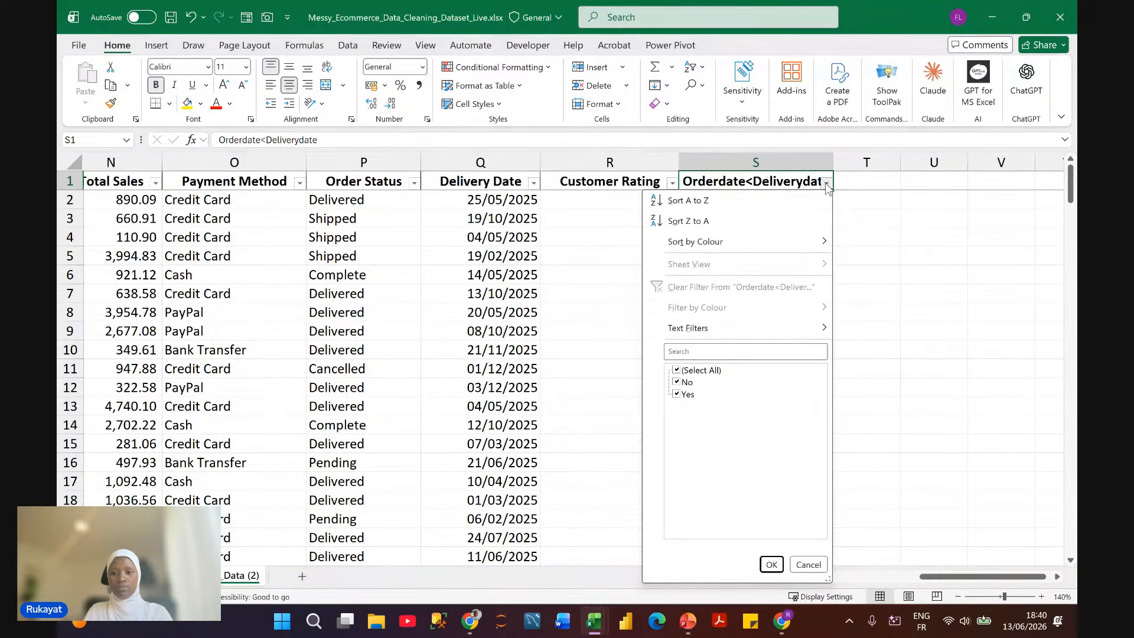
left_click(677, 371)
left_click(677, 382)
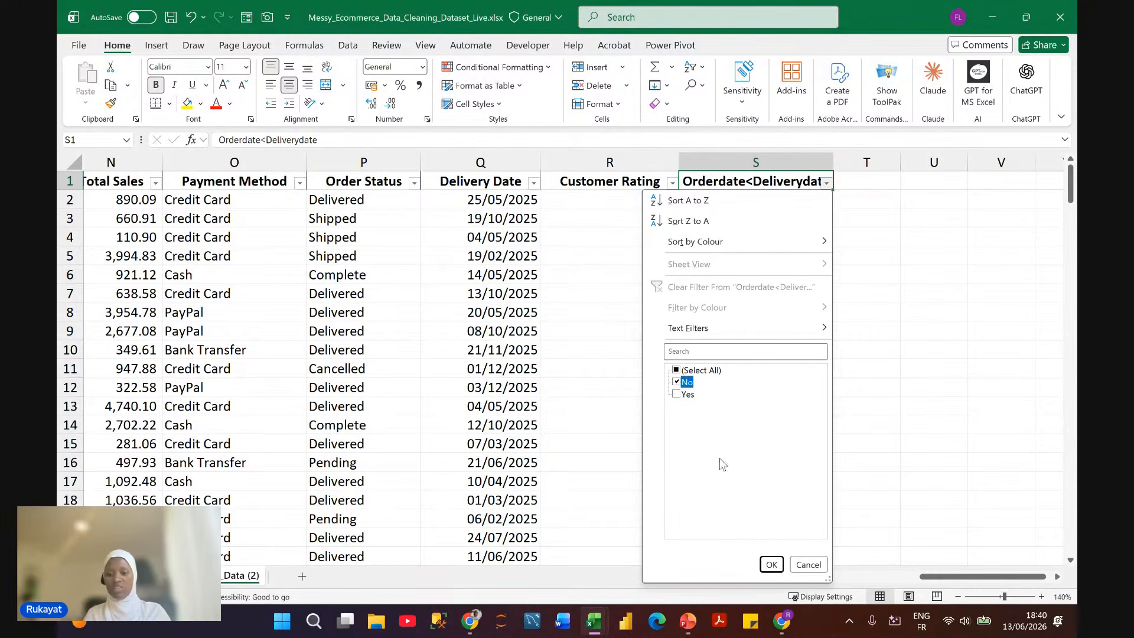
left_click(771, 564)
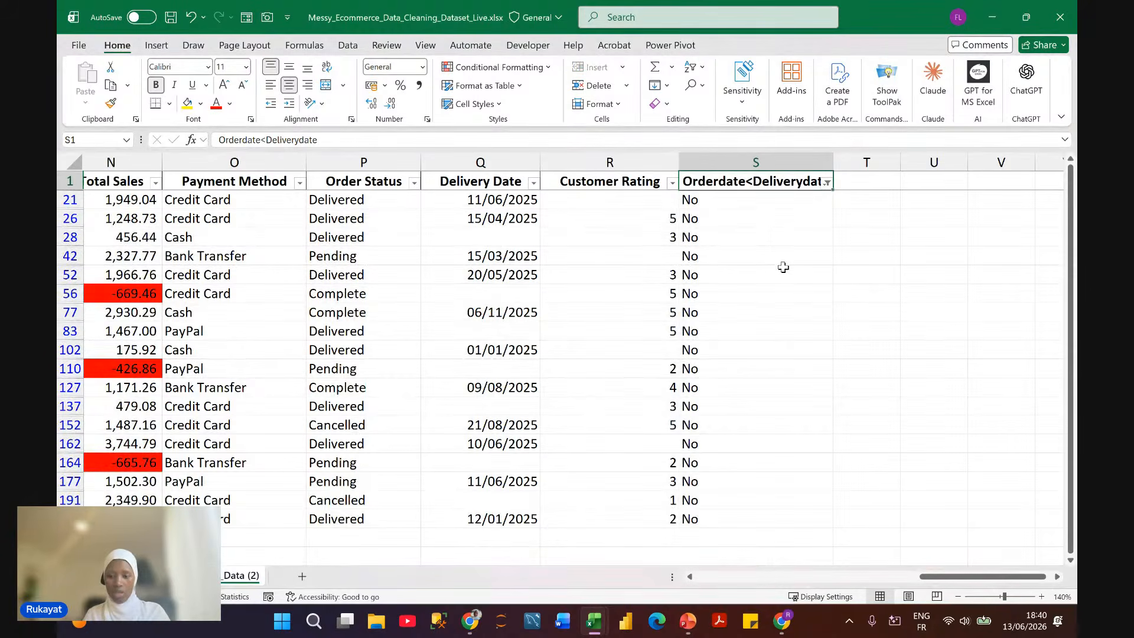
Step: Examine the rows marked "No" and the date check formula in S21, leaving the formula as it is
scroll(767, 254, "left", 1)
scroll(746, 241, "down", 1)
scroll(749, 218, "up", 1)
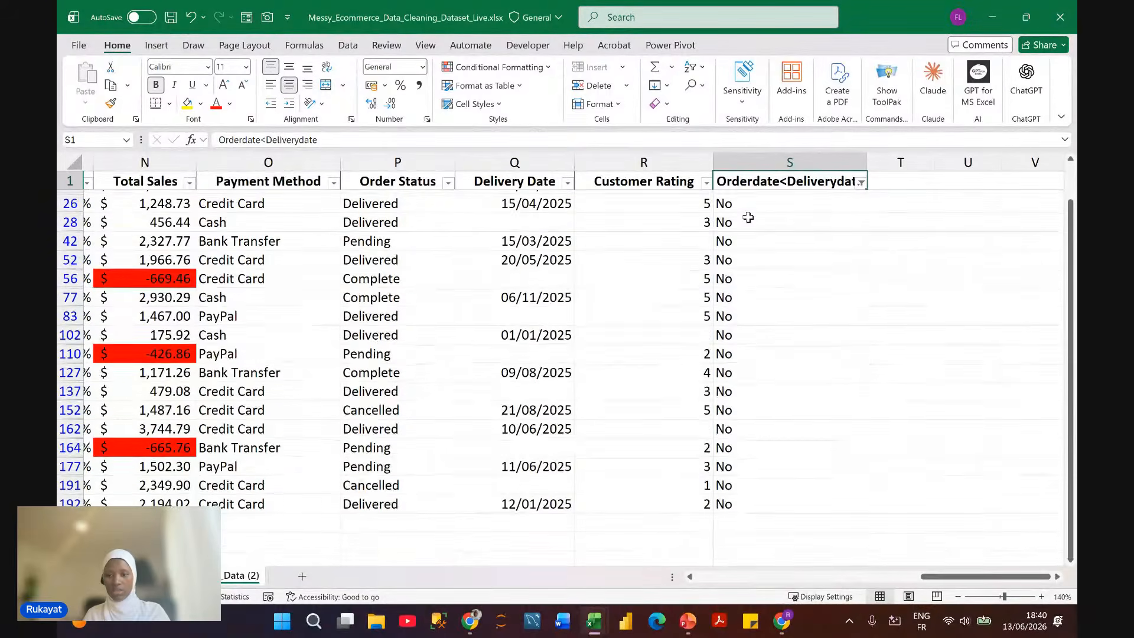
scroll(750, 216, "up", 1)
scroll(750, 215, "left", 1)
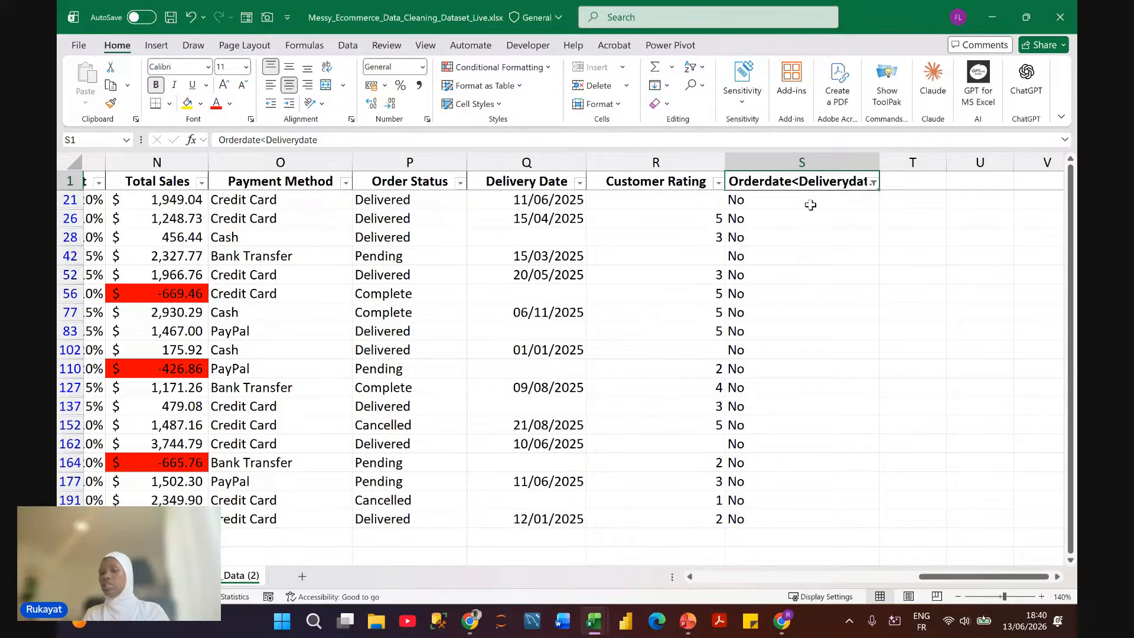
left_click(872, 184)
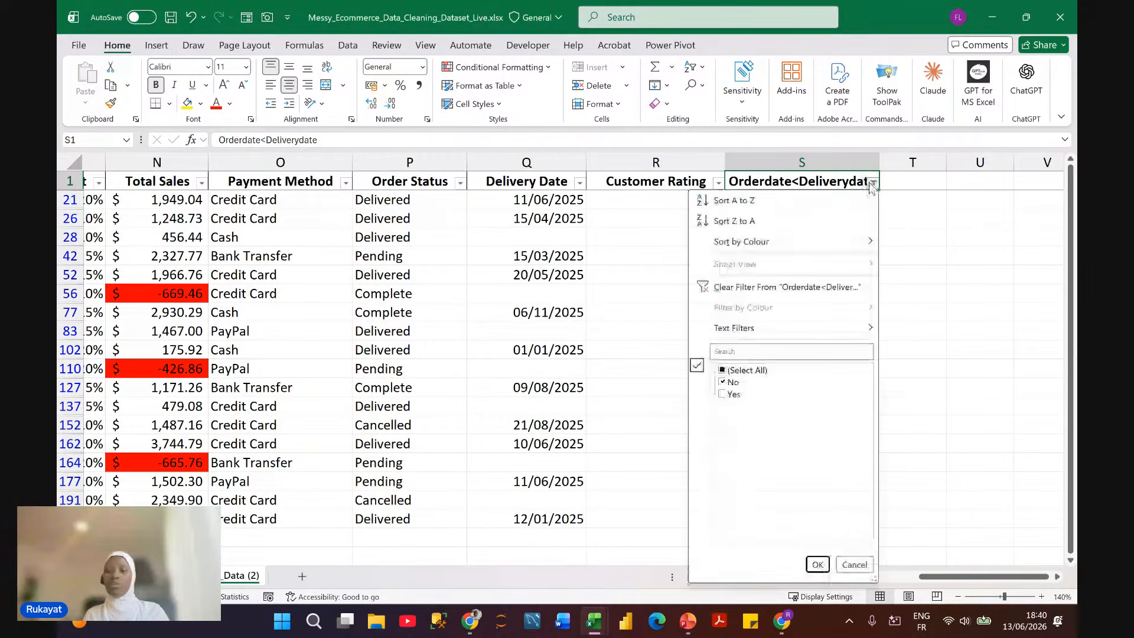
left_click(804, 199)
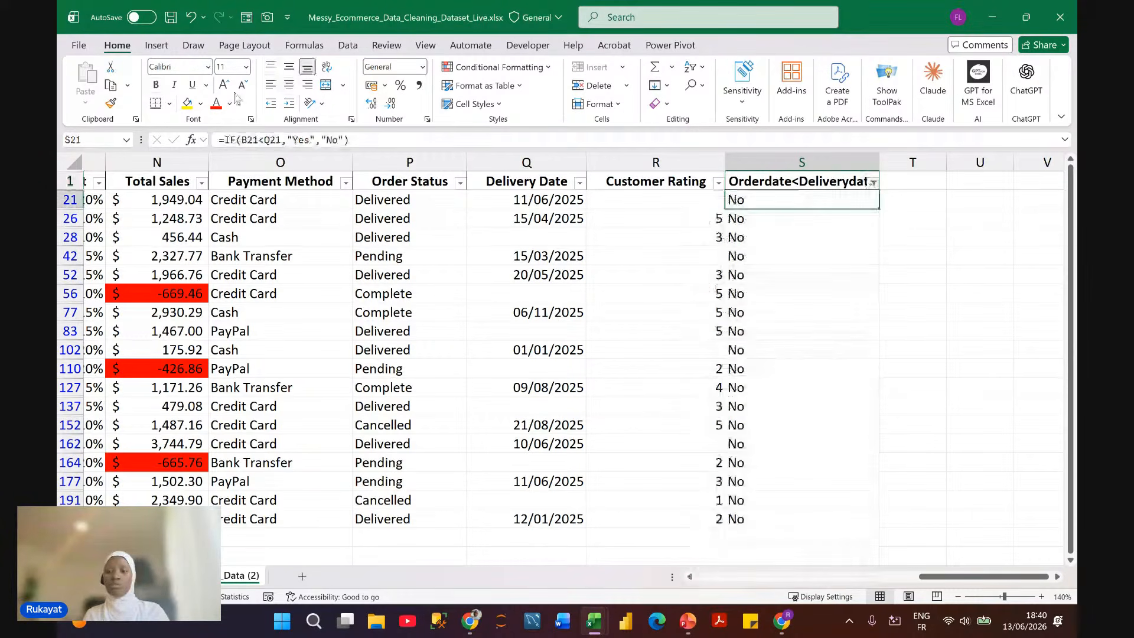
left_click(263, 145)
left_click(856, 260)
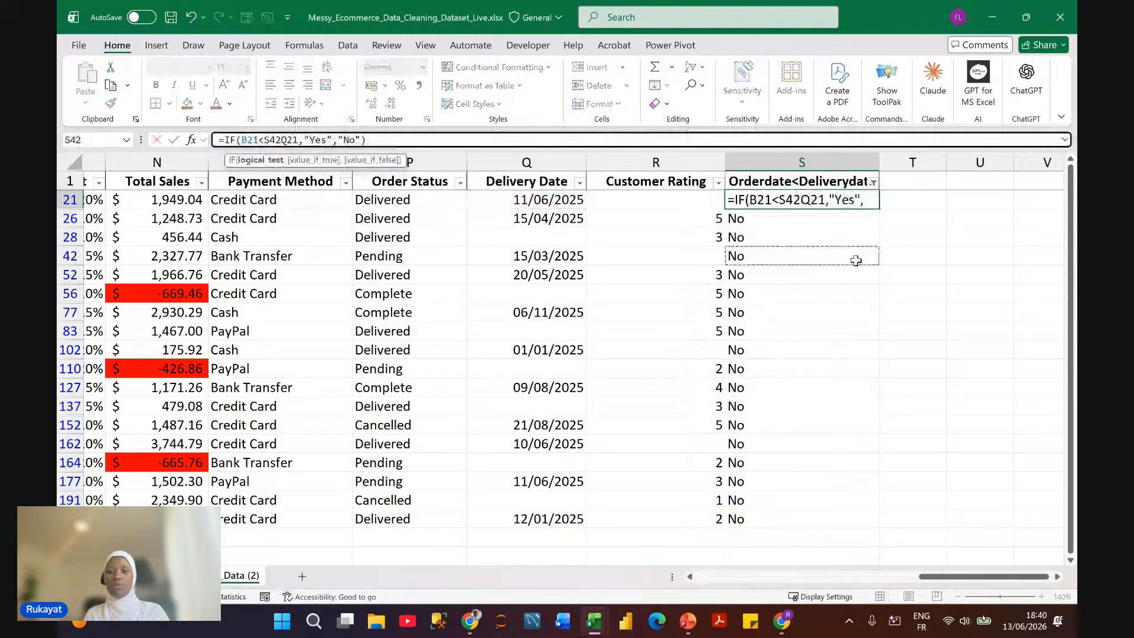
key("Escape")
scroll(805, 326, "left", 1)
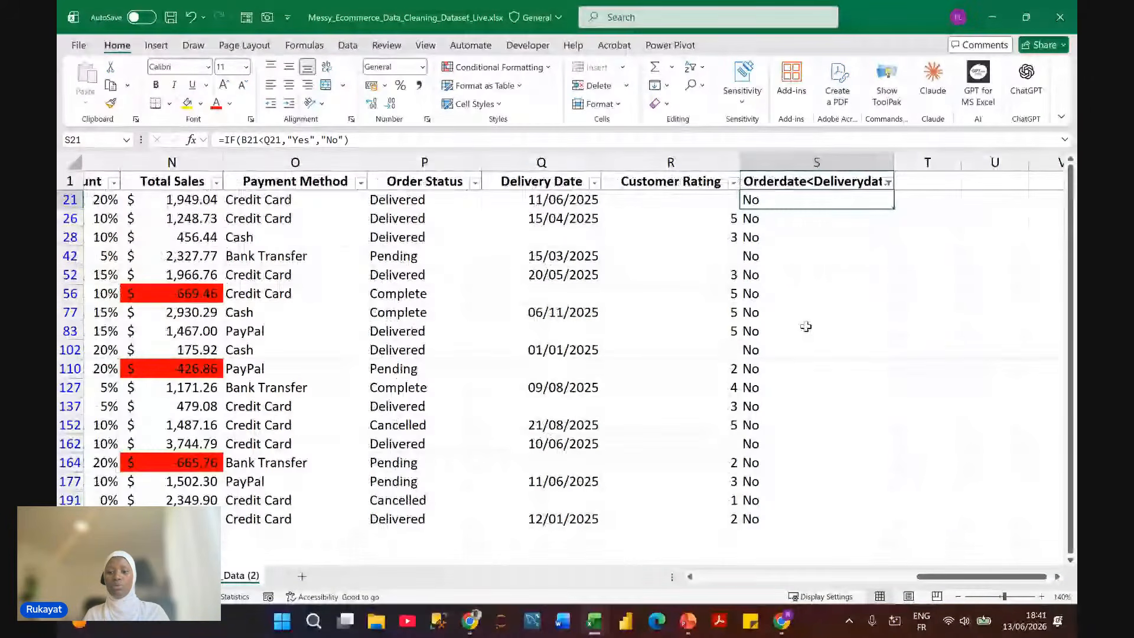
scroll(798, 456, "down", 1)
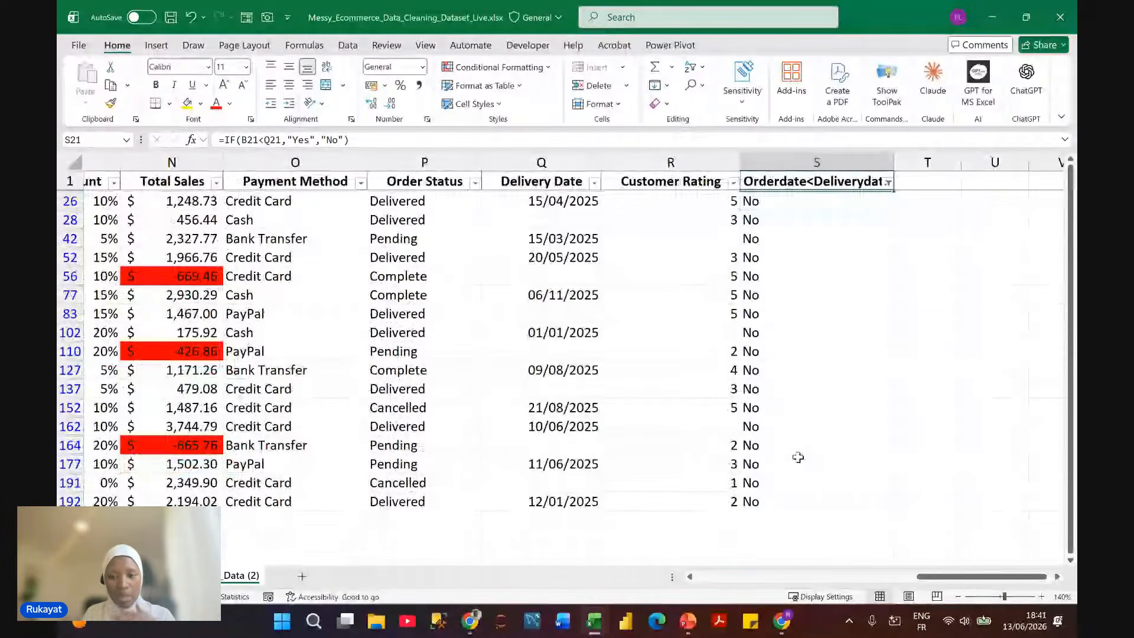
scroll(798, 457, "up", 1)
Step: Select row 42 and compare its Delivery Date with its Order Date
left_click(579, 257)
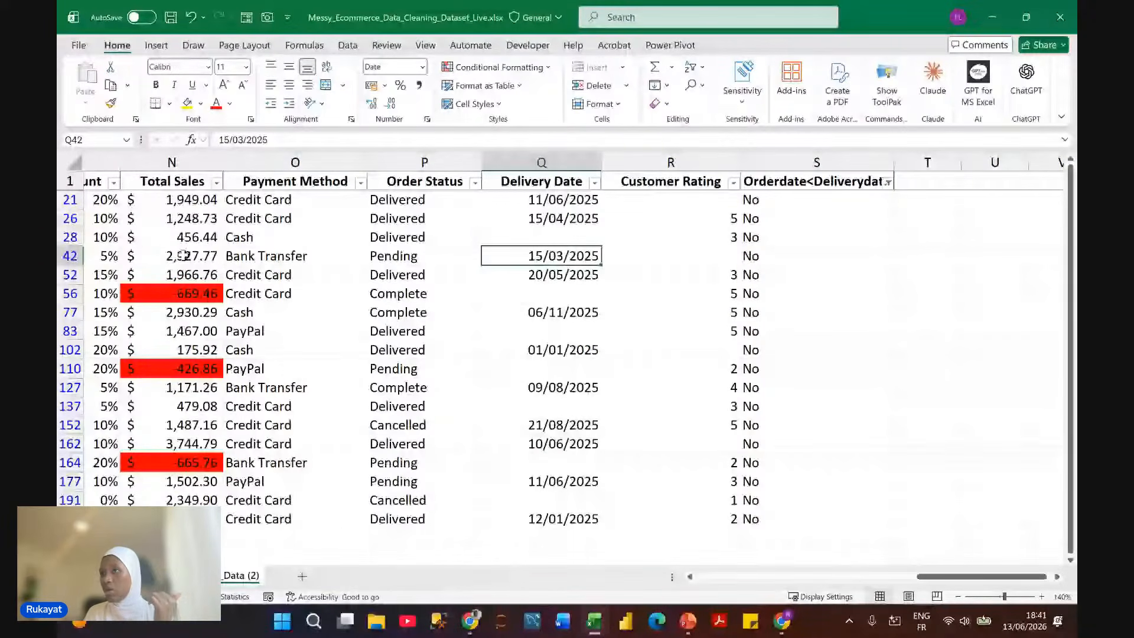
left_click(70, 256)
scroll(288, 282, "left", 3)
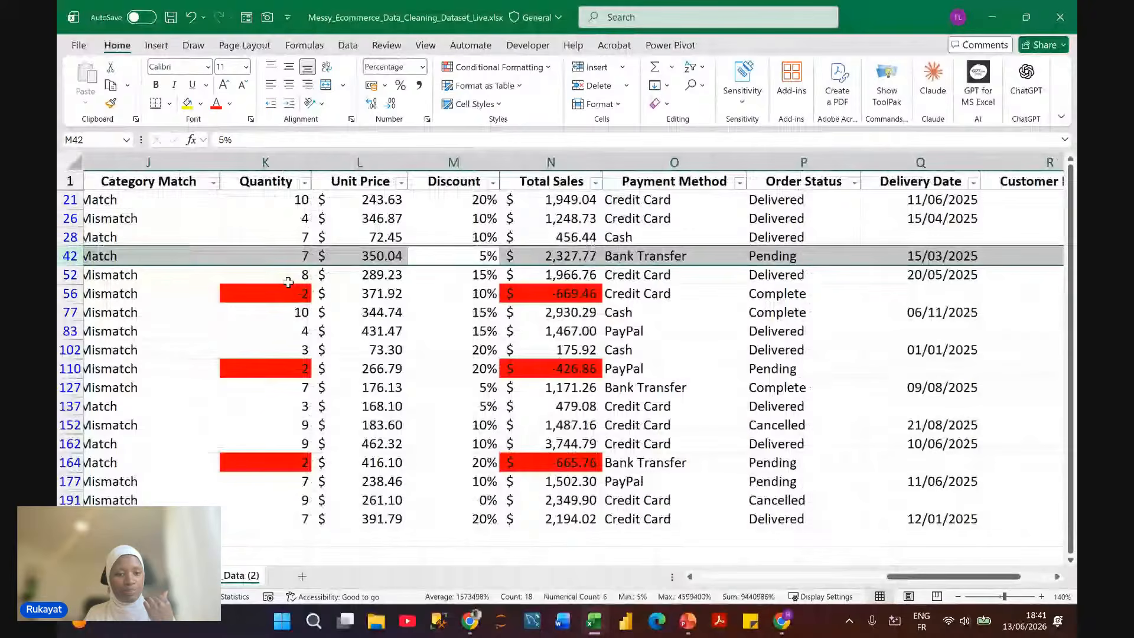
scroll(288, 282, "left", 5)
scroll(288, 282, "left", 3)
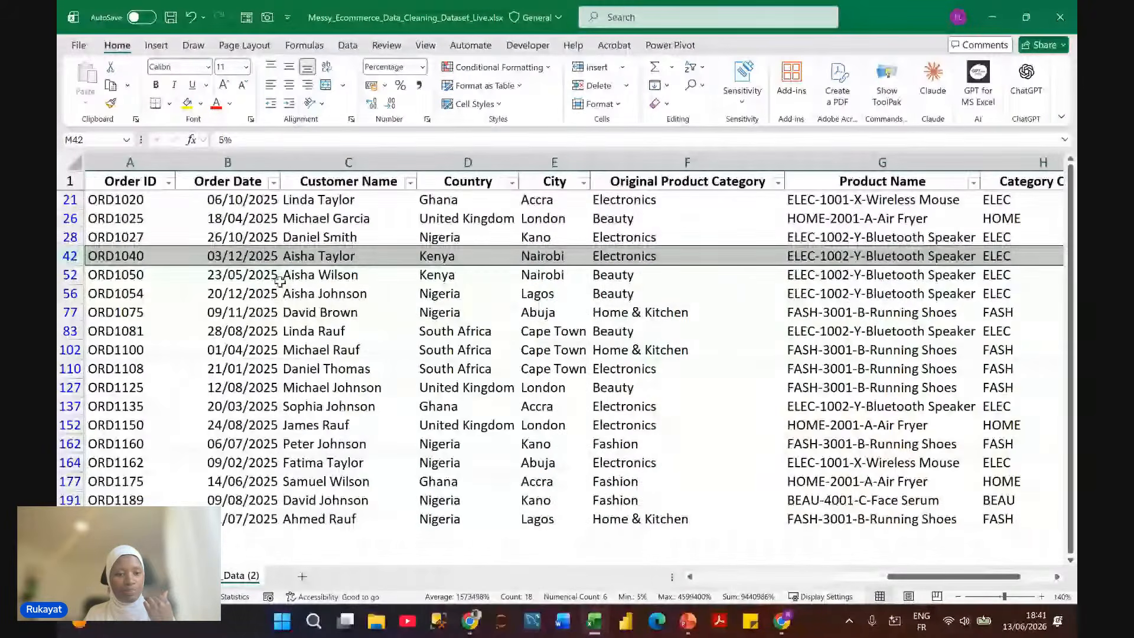
scroll(240, 271, "left", 2)
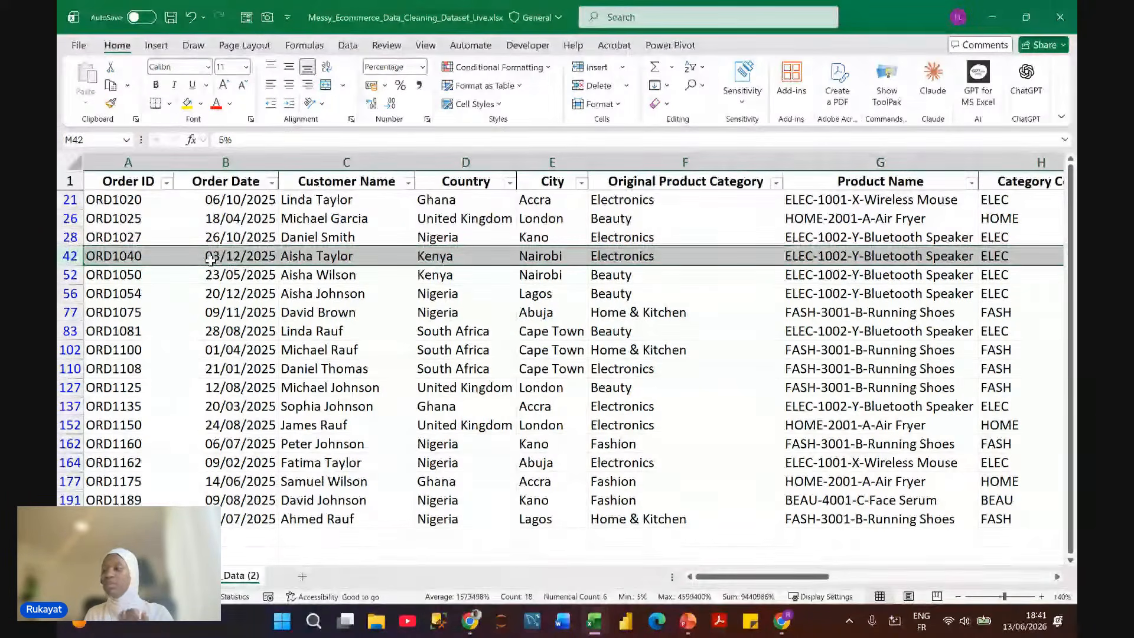
scroll(210, 260, "right", 2)
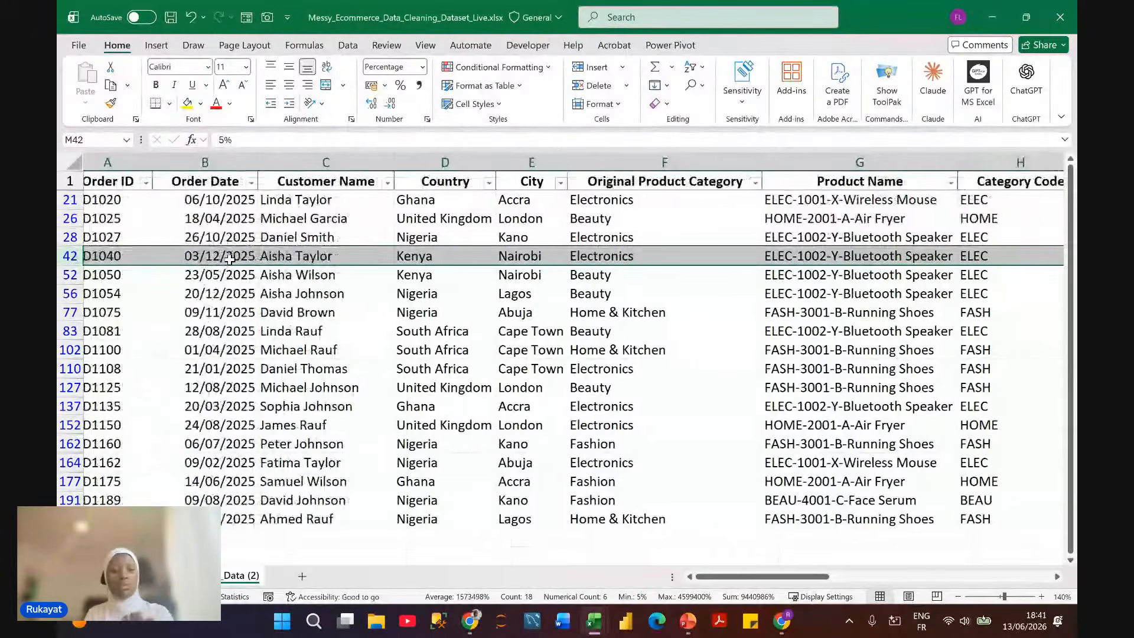
scroll(229, 260, "right", 10)
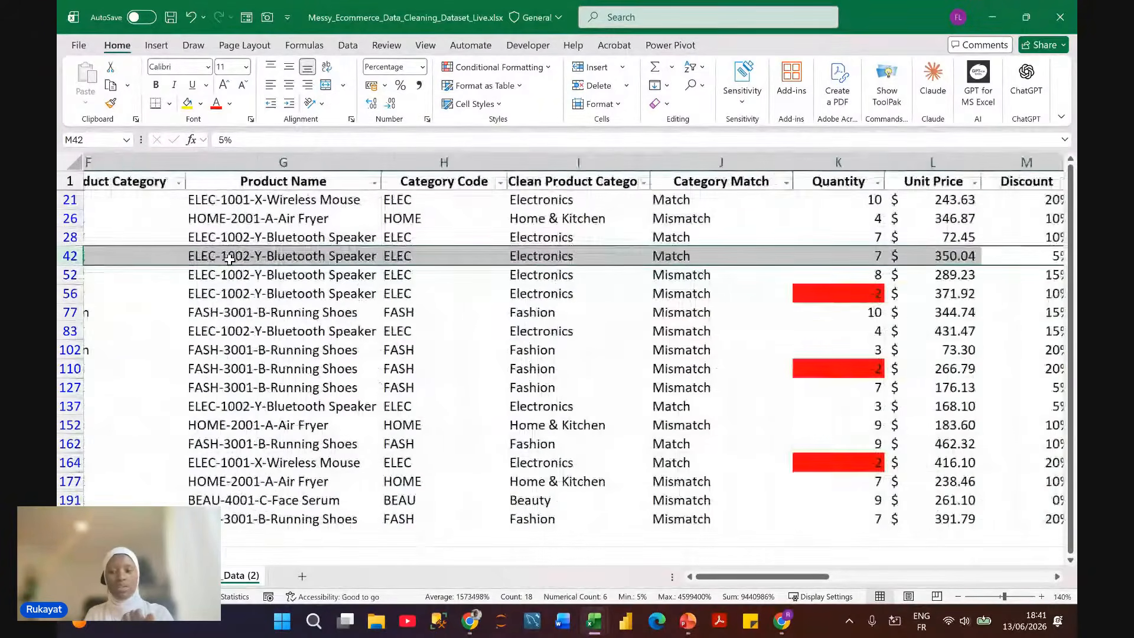
scroll(229, 260, "right", 3)
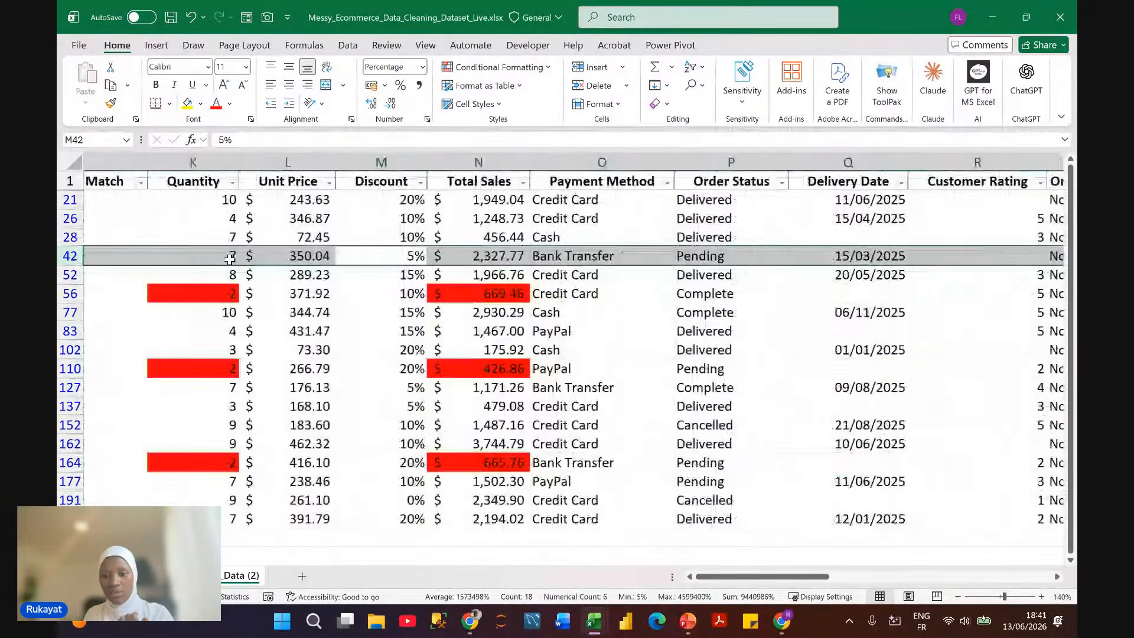
scroll(229, 260, "right", 3)
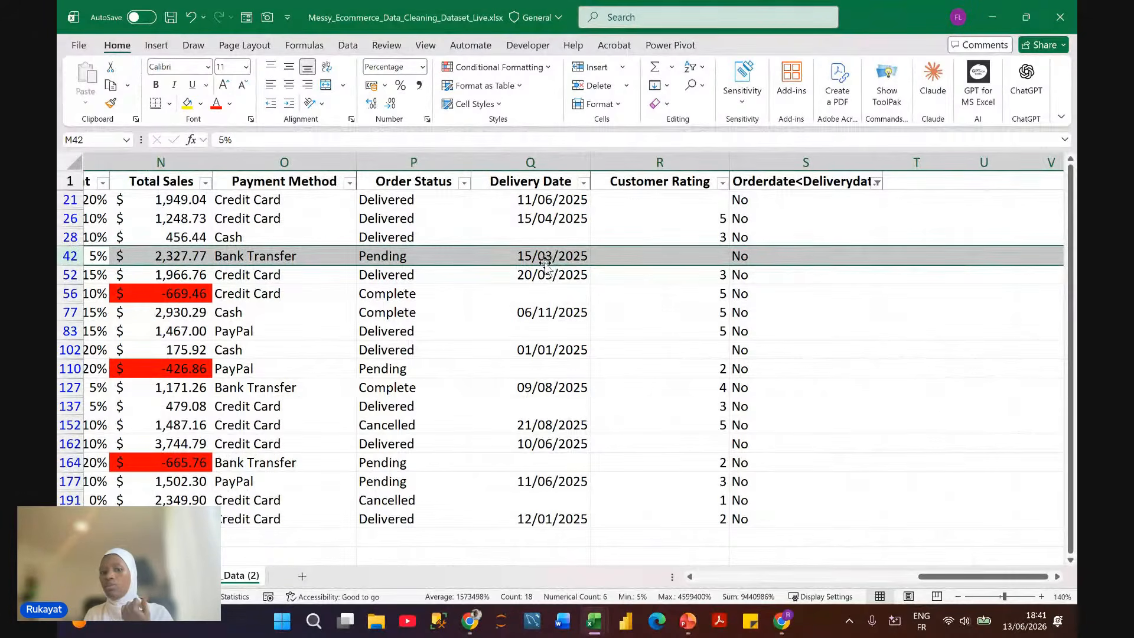
Step: Select row 152 and compare its Order Date with its Delivery Date and Order Status
scroll(546, 266, "down", 1)
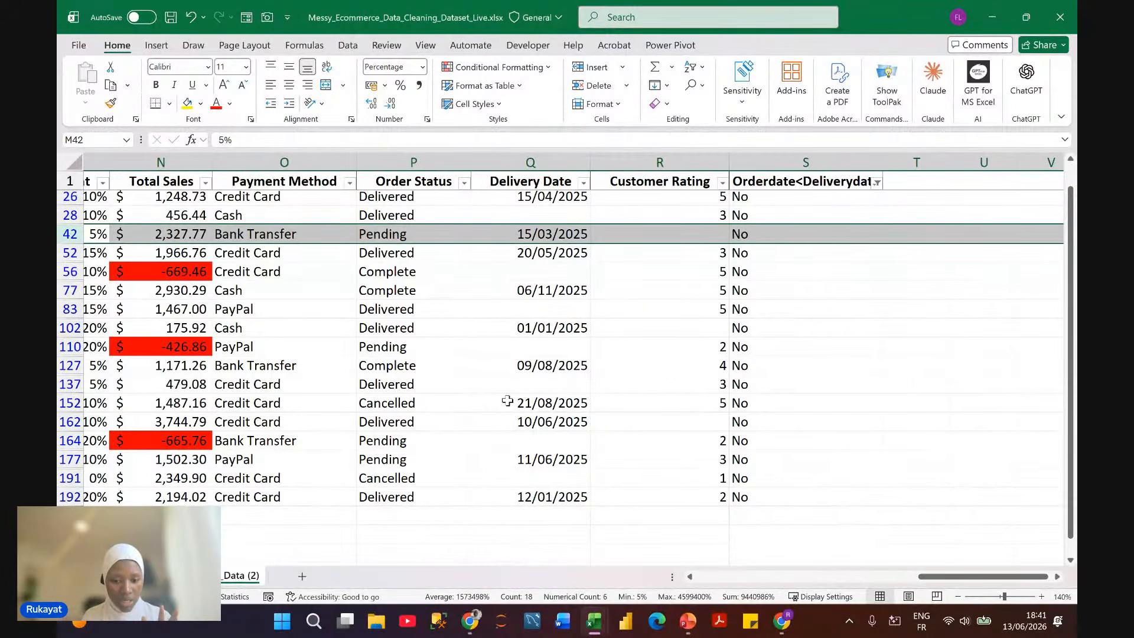
left_click(70, 402)
scroll(243, 413, "left", 15)
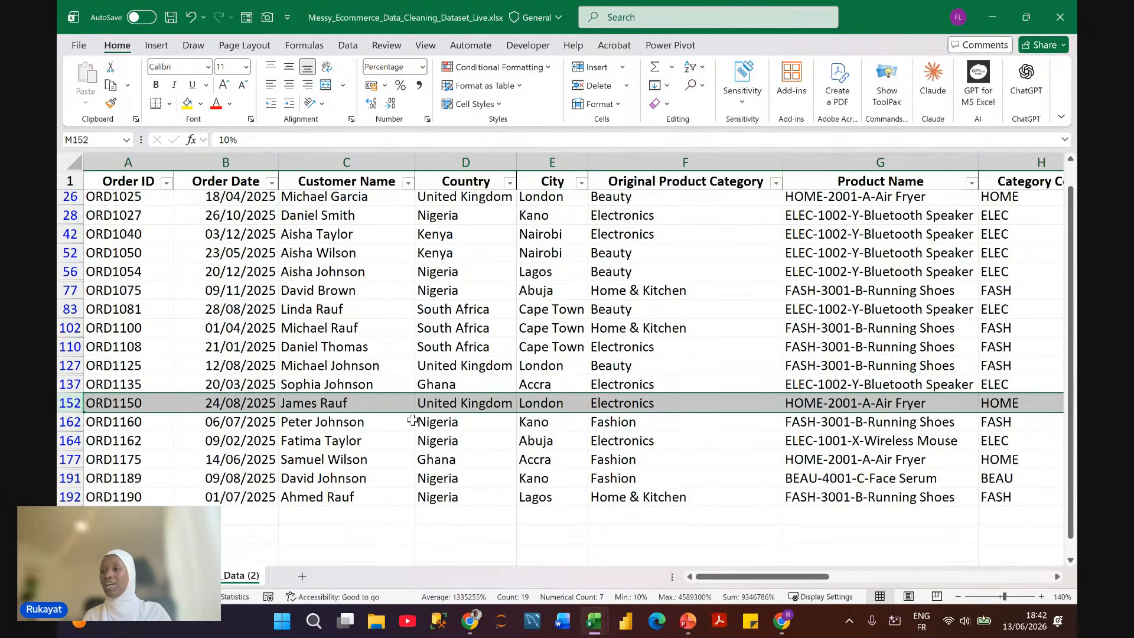
scroll(425, 421, "right", 2)
scroll(426, 420, "right", 5)
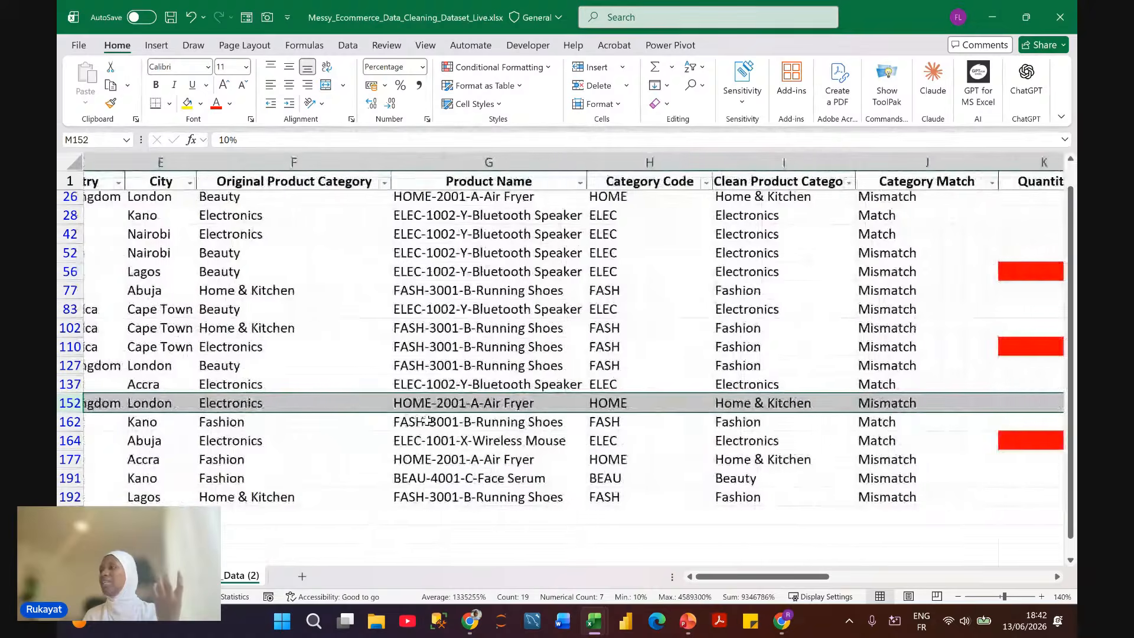
scroll(426, 420, "right", 5)
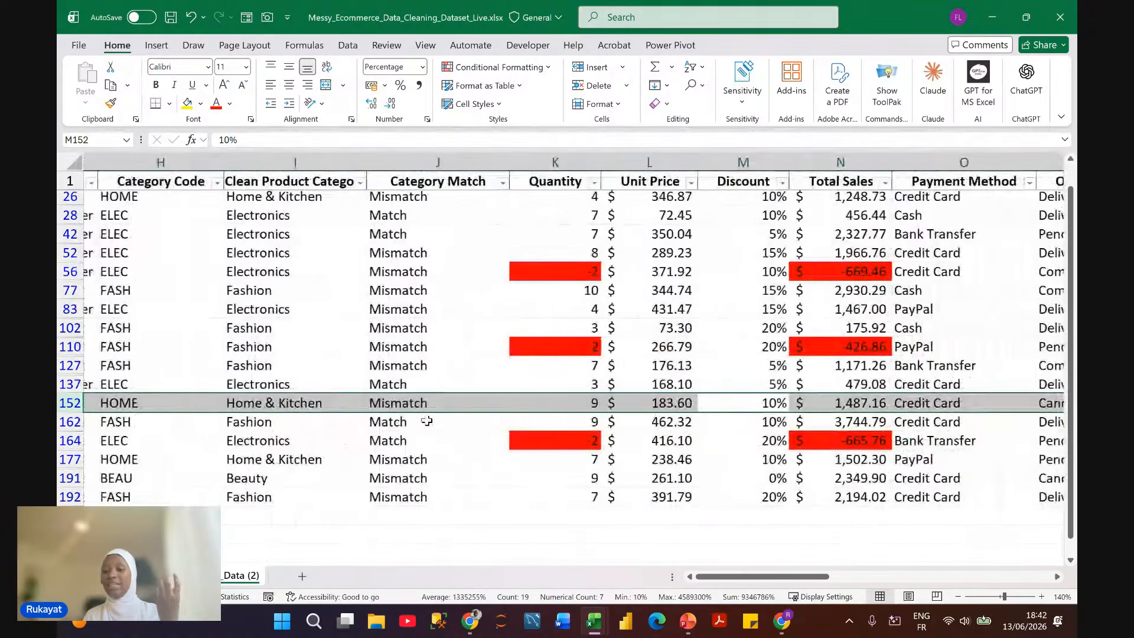
scroll(427, 421, "right", 2)
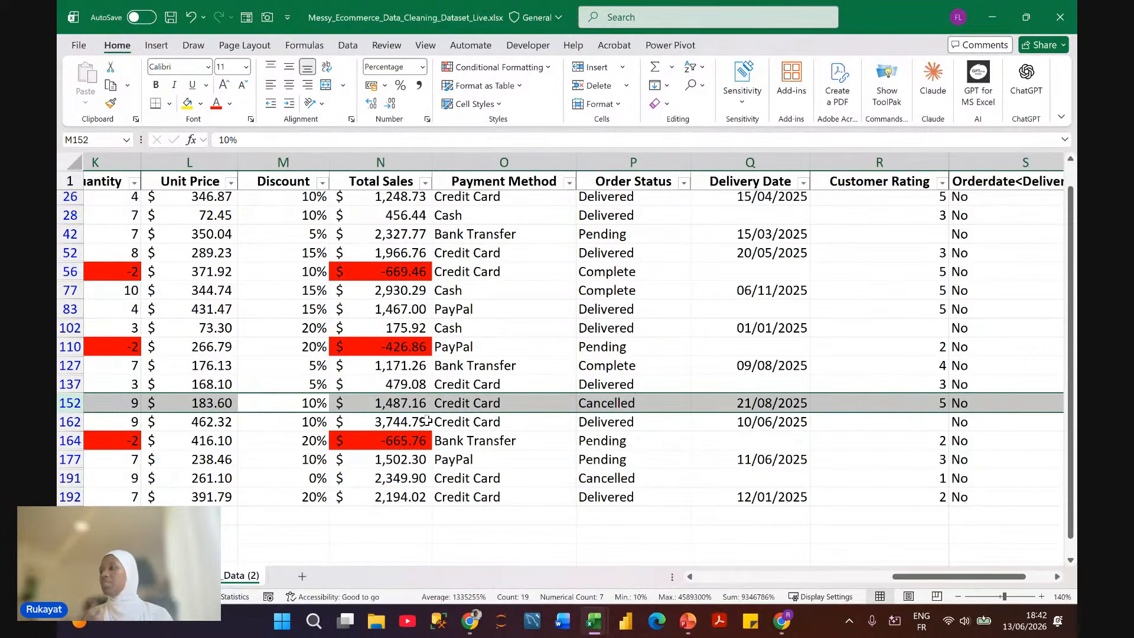
scroll(428, 421, "right", 3)
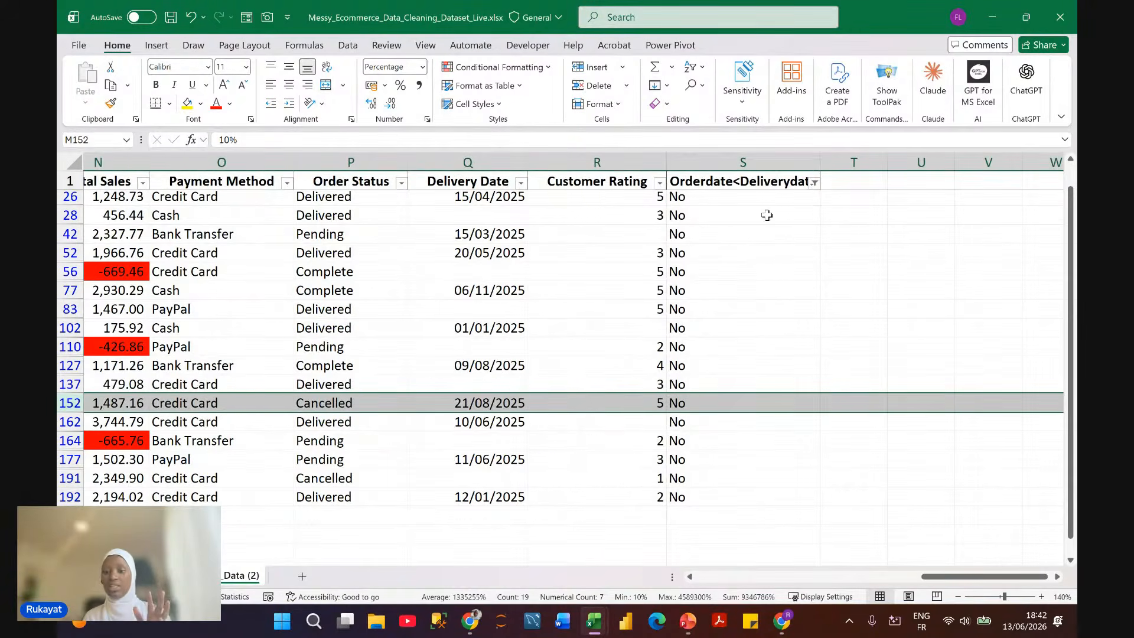
Step: Clear the filter from the Orderdate<Deliverydate column to show all rows again
left_click(772, 209)
left_click(814, 182)
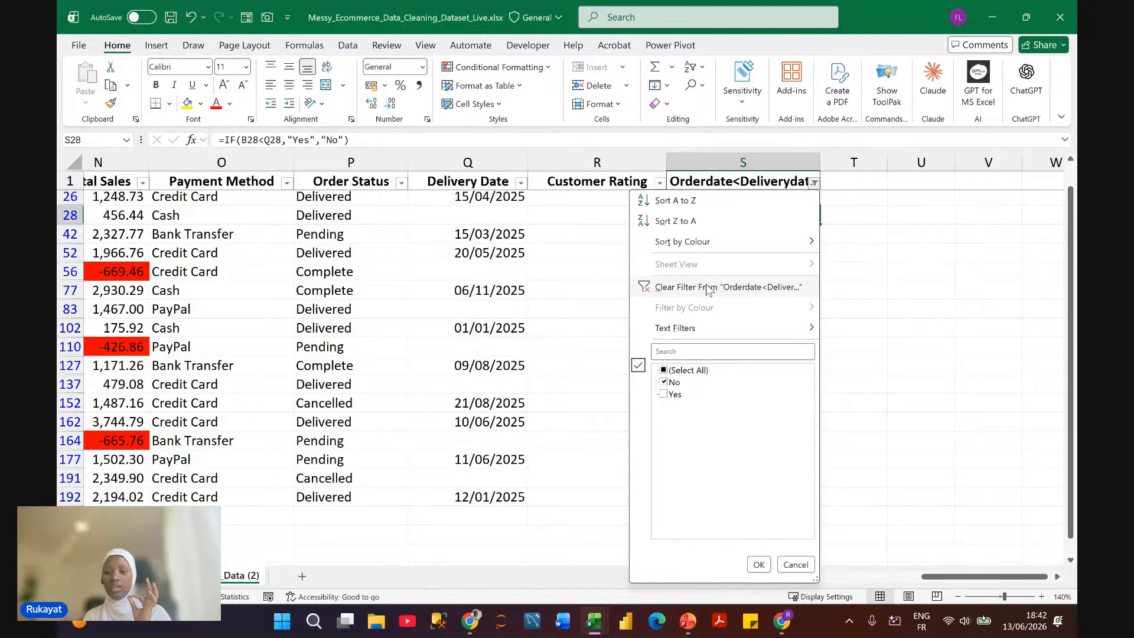
left_click(707, 288)
left_click(813, 182)
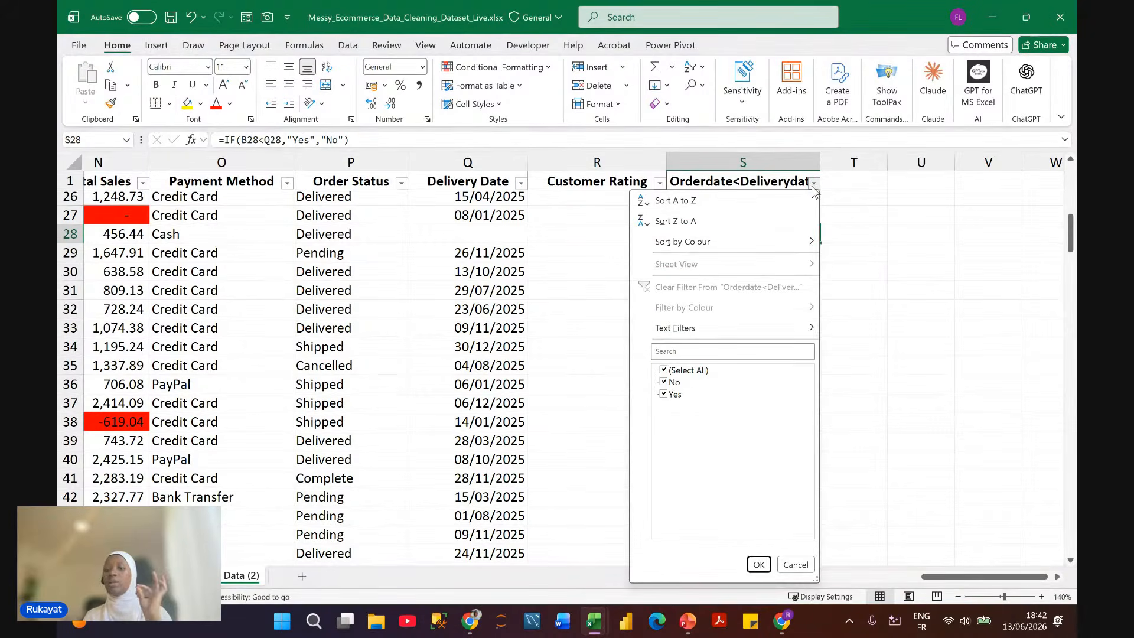
left_click(844, 203)
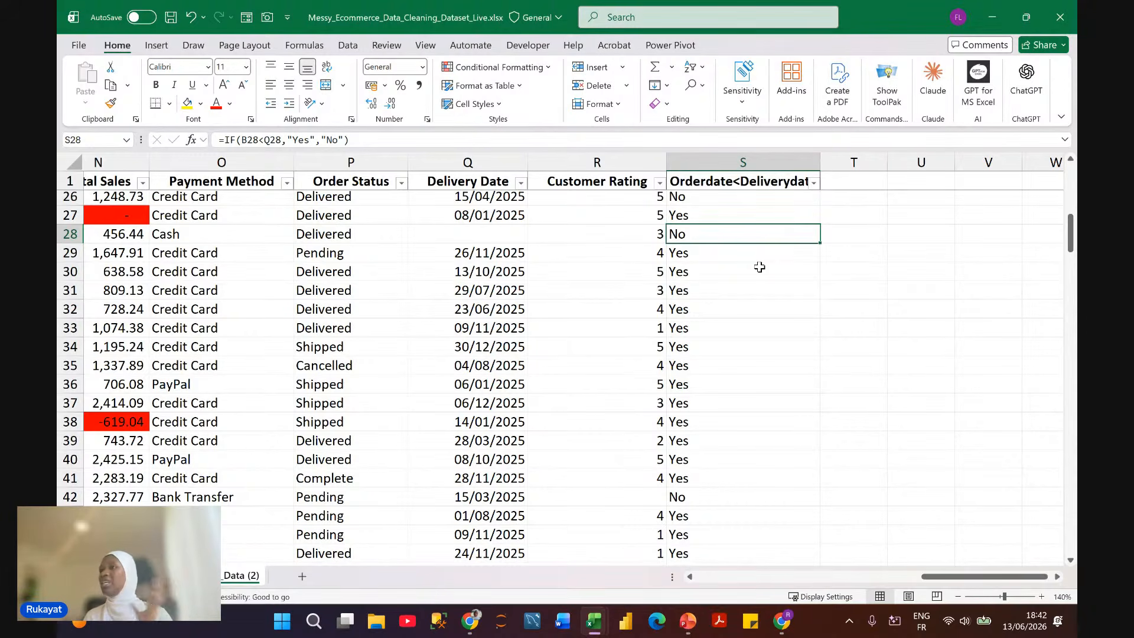
Step: Look over the unfiltered Yes/No date checks and go back to the Orderdate<Deliverydate header in S1
scroll(759, 266, "up", 1)
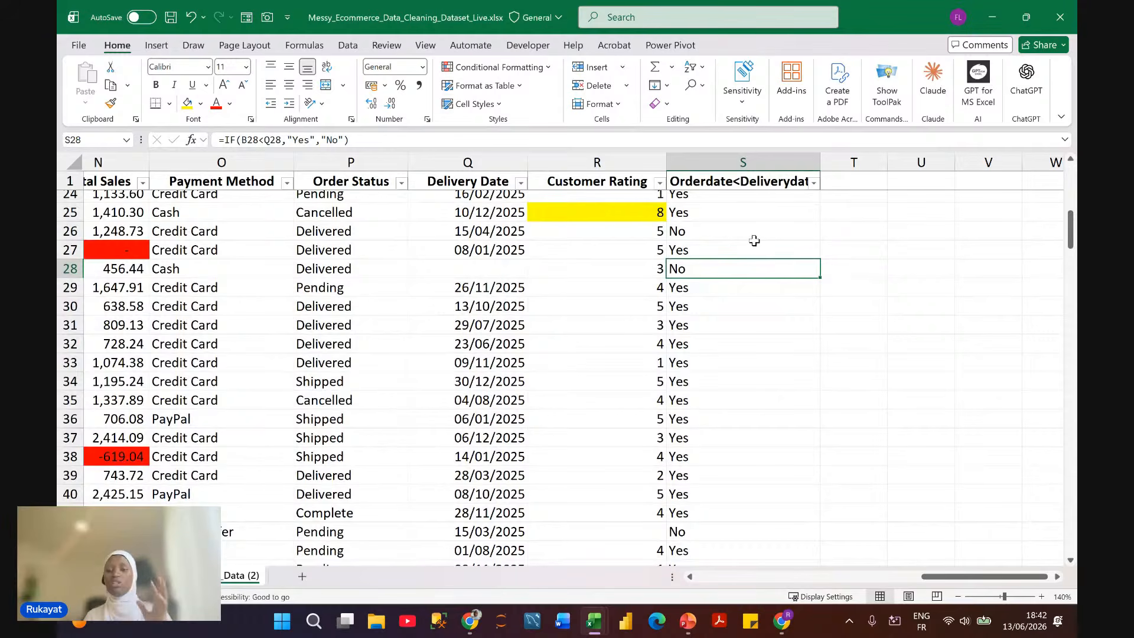
left_click(755, 242)
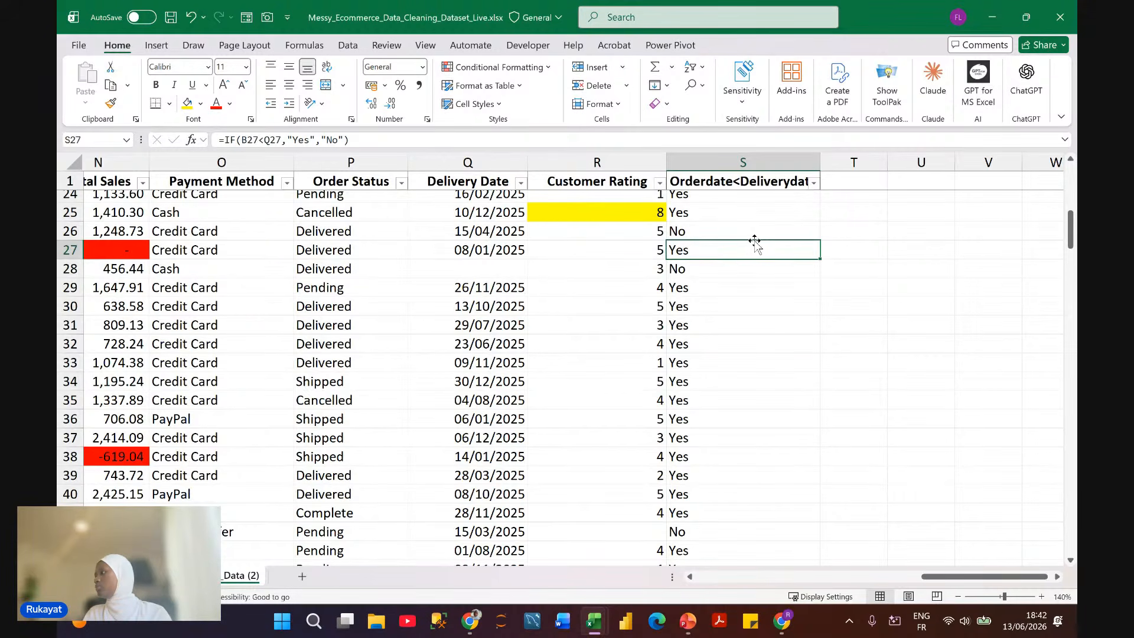
left_click(752, 230)
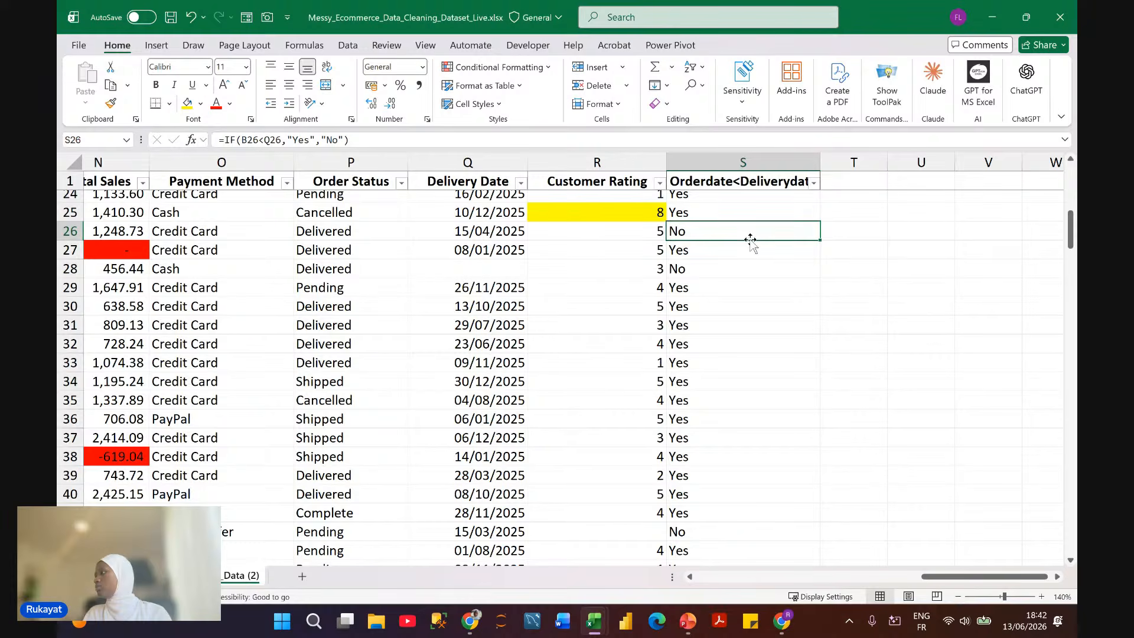
key("ctrl+Up")
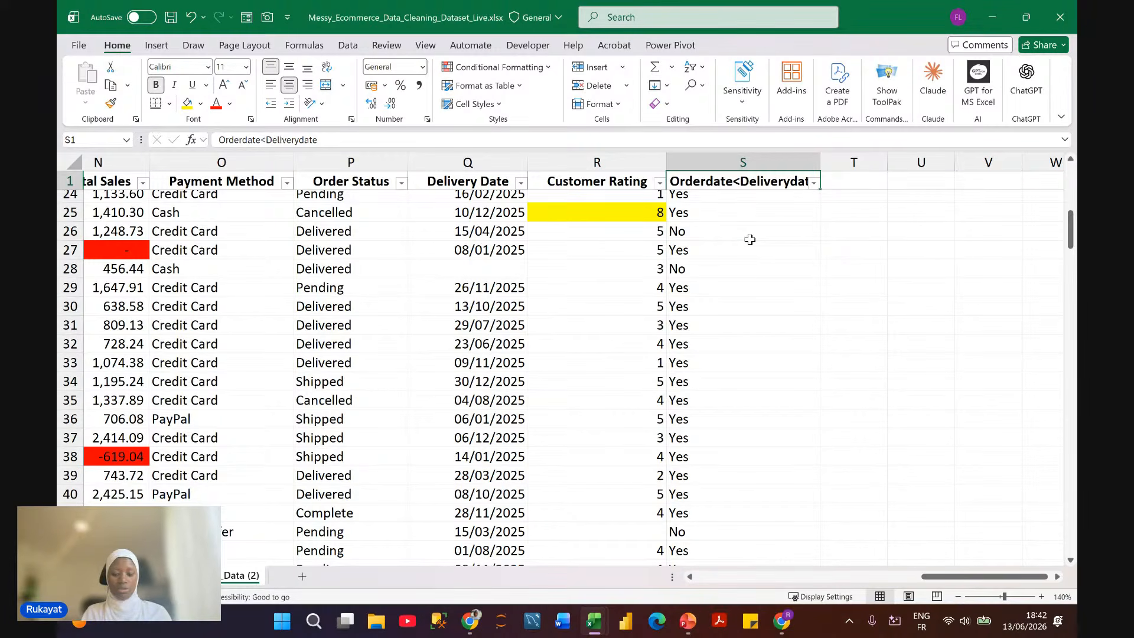
scroll(745, 282, "up", 1)
scroll(745, 283, "up", 2)
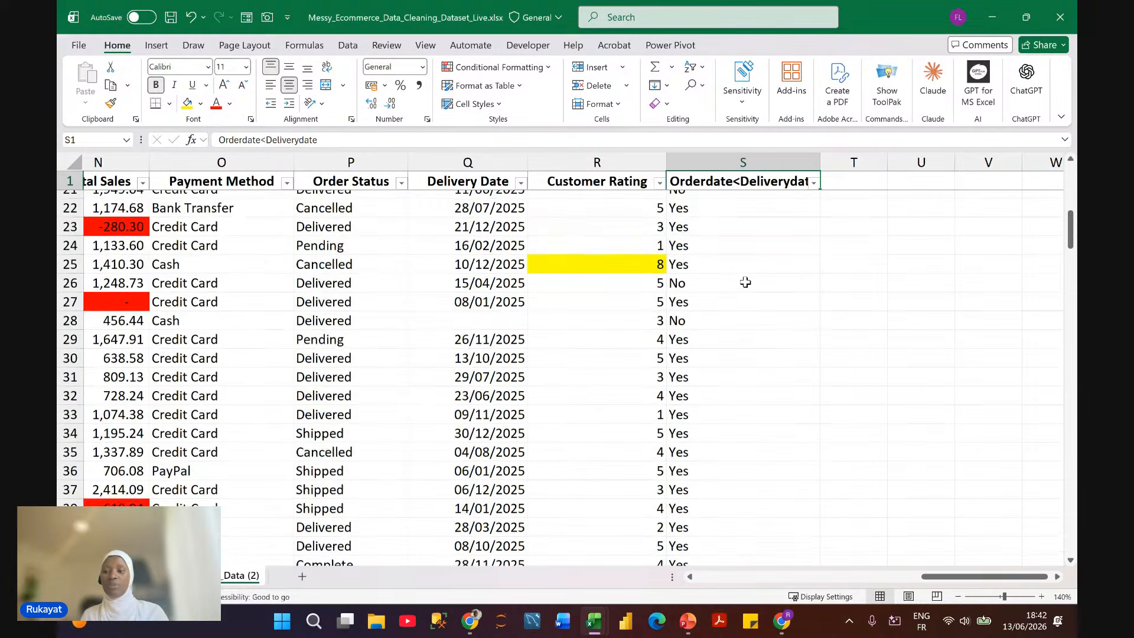
scroll(746, 282, "up", 1)
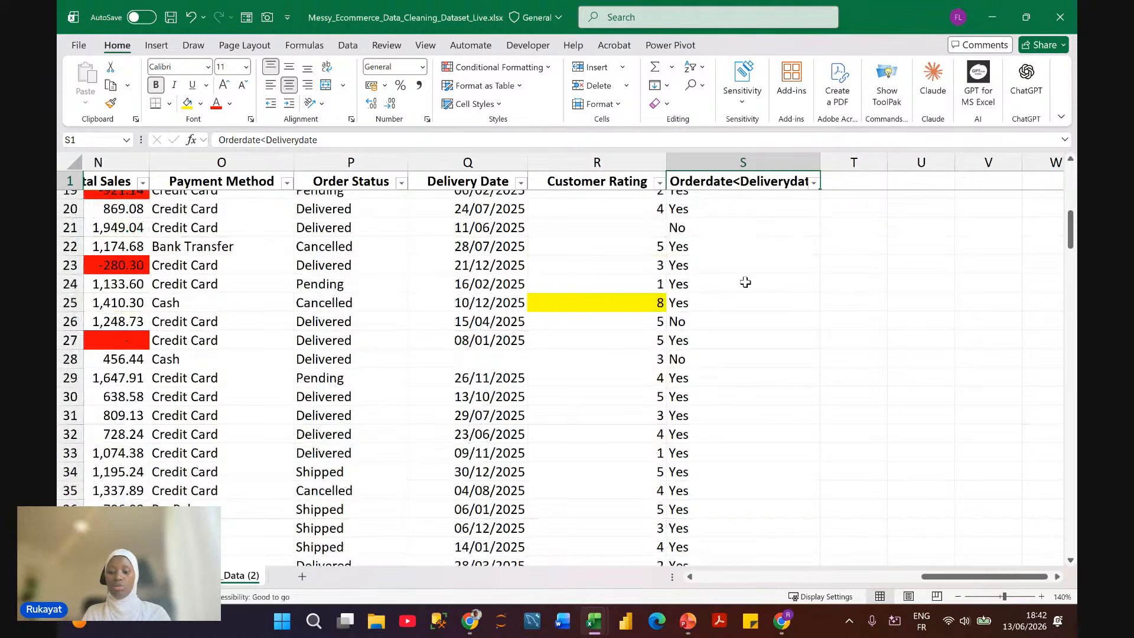
scroll(745, 283, "up", 4)
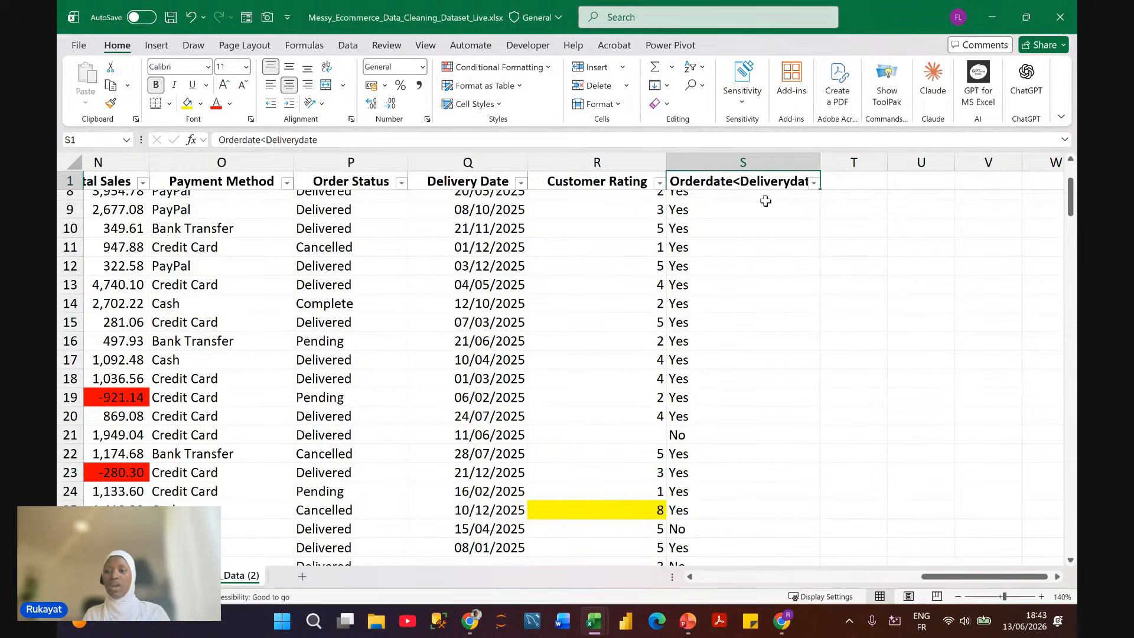
Step: Examine the Customer Name filter values through to the end of the list, and close it without filtering
scroll(765, 201, "up", 3)
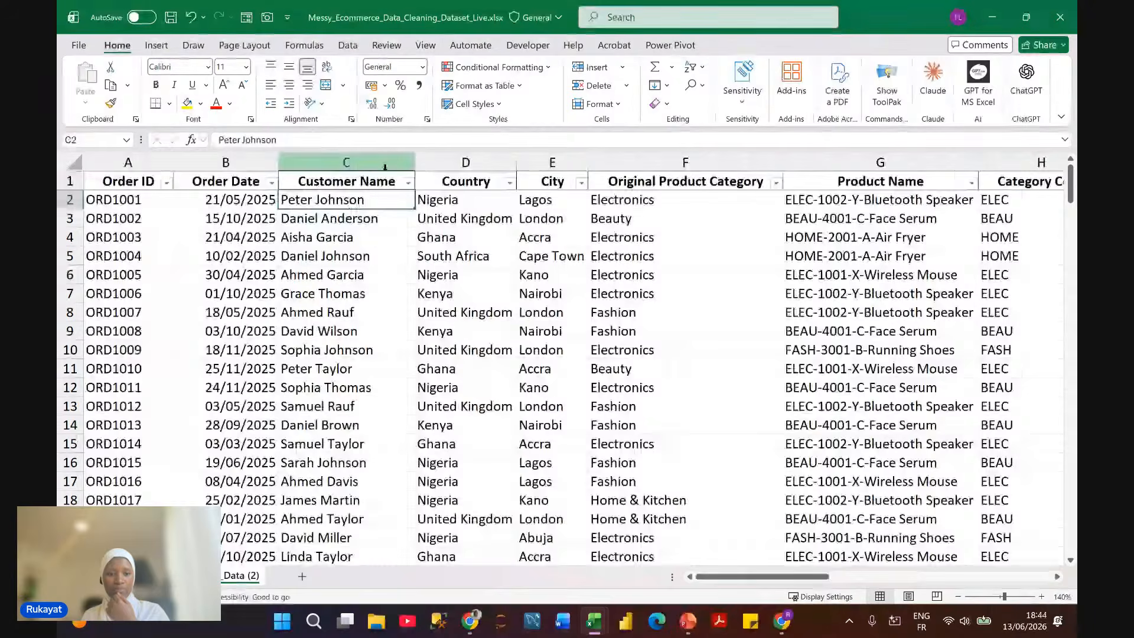
left_click(405, 183)
scroll(346, 378, "down", 15)
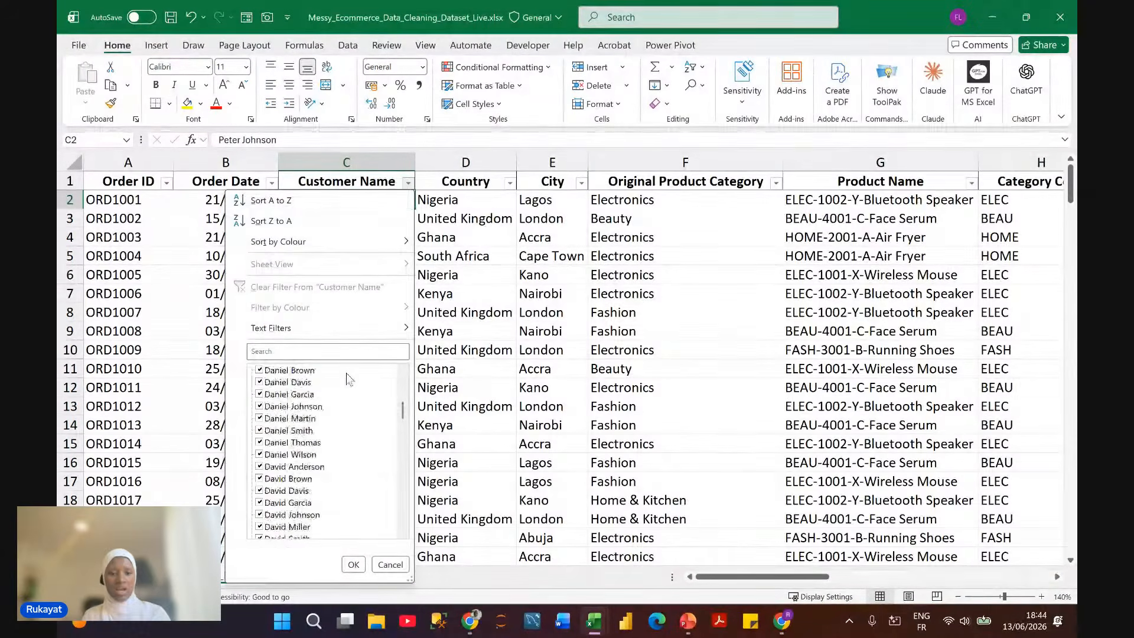
scroll(348, 378, "down", 5)
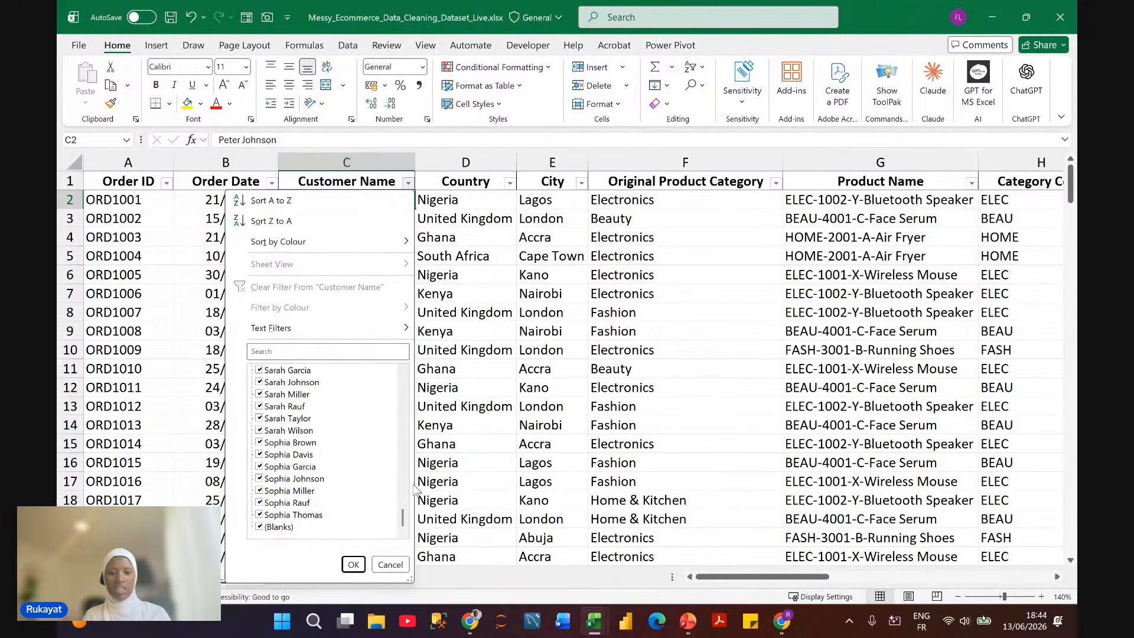
left_click(386, 564)
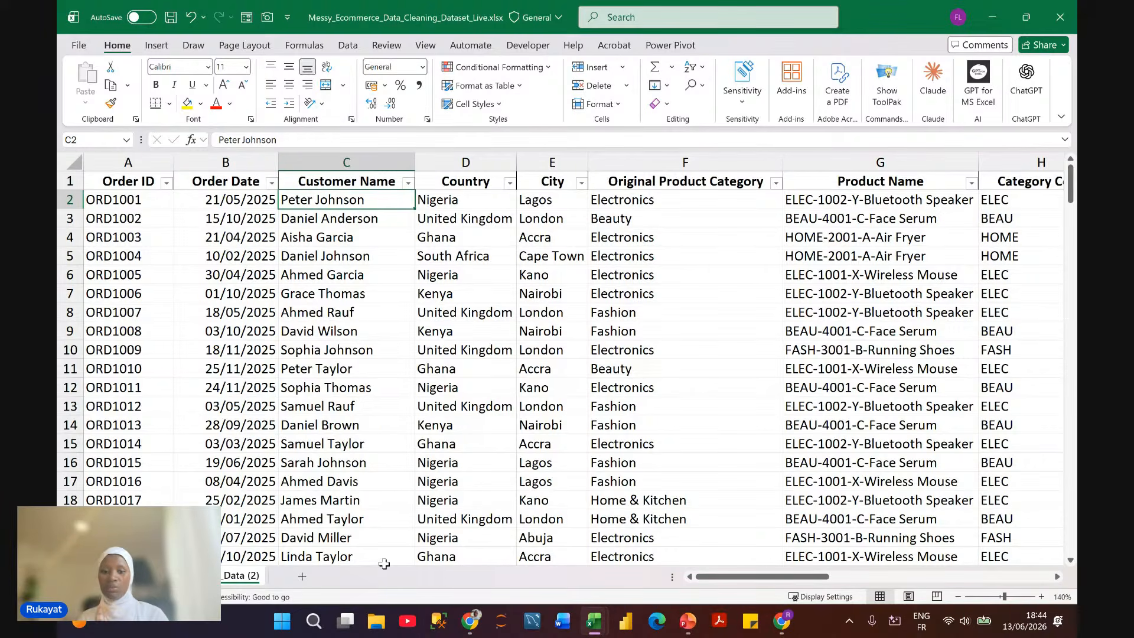
Step: Check the distinct filter values of the Category Code and Clean Product Category columns
scroll(384, 564, "right", 3)
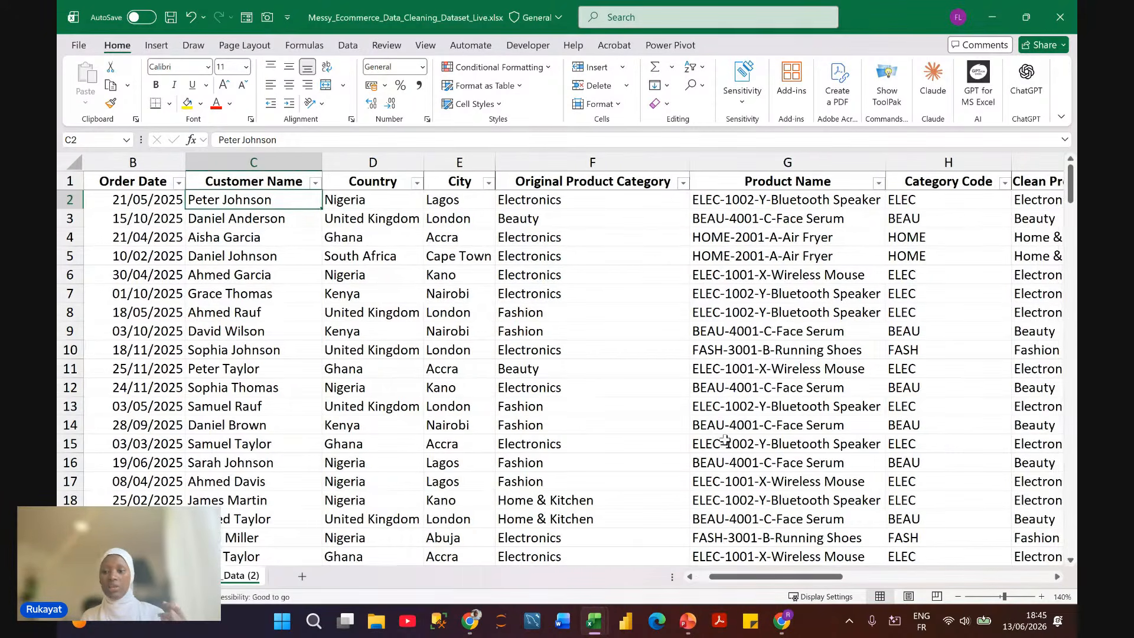
scroll(725, 440, "right", 5)
left_click(734, 182)
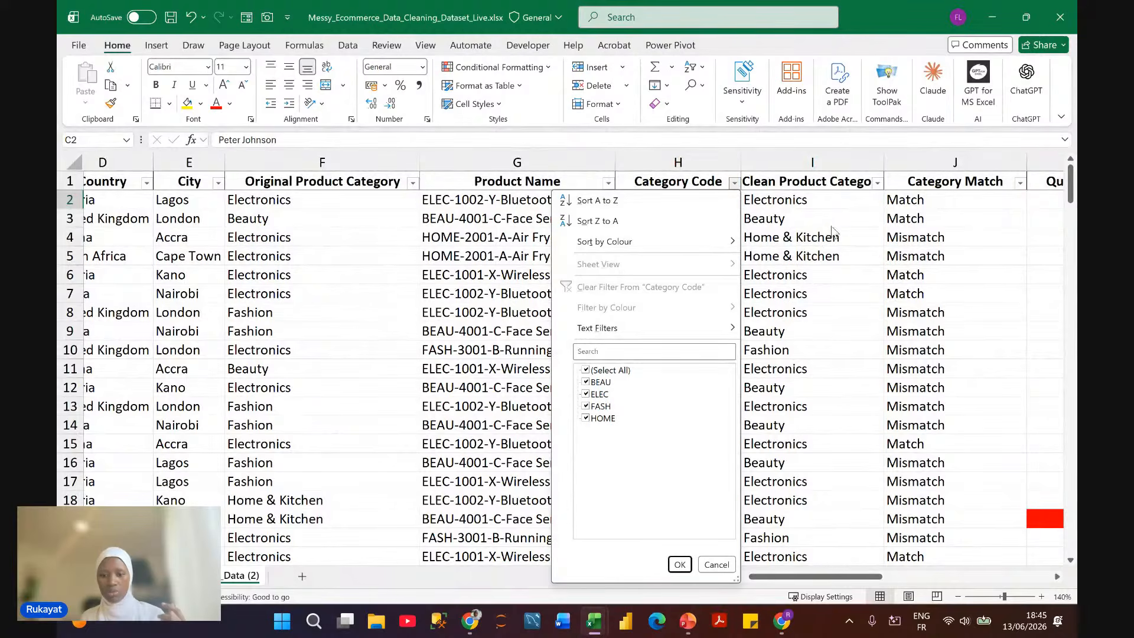
left_click(877, 183)
left_click(877, 183)
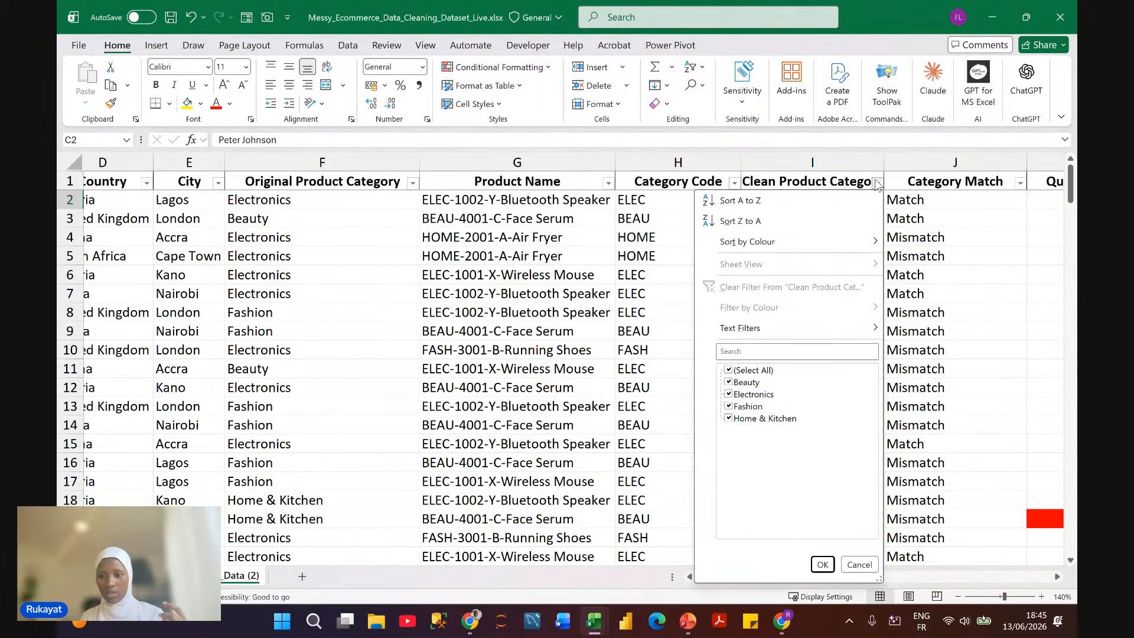
Step: Check the distinct filter values of the Quantity and Unit Price columns without applying a filter
scroll(1008, 326, "right", 5)
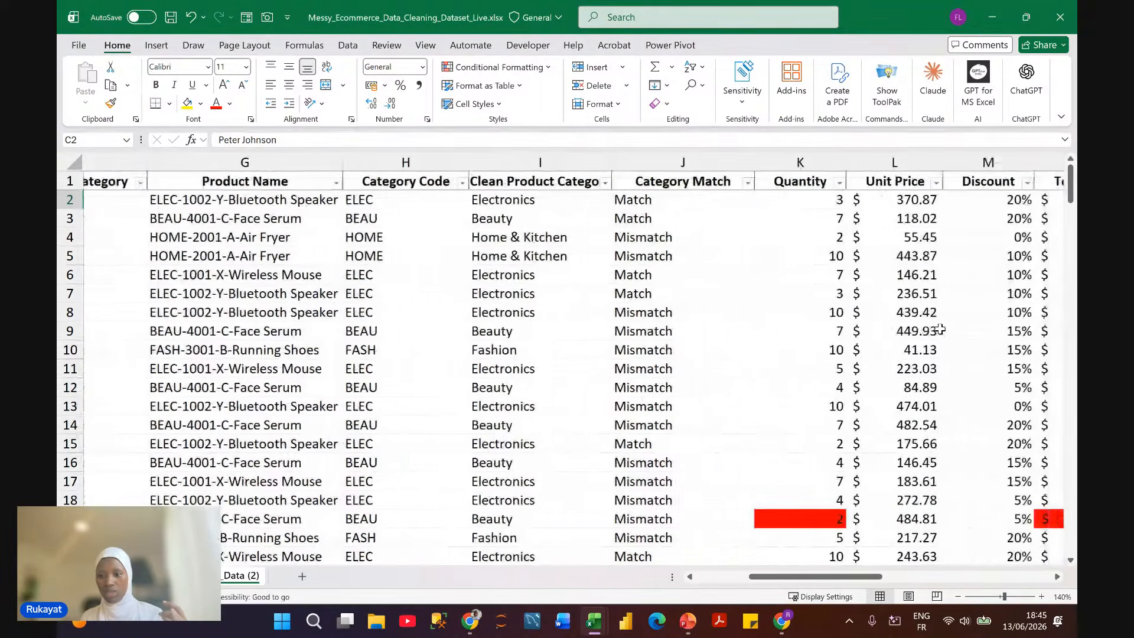
left_click(831, 182)
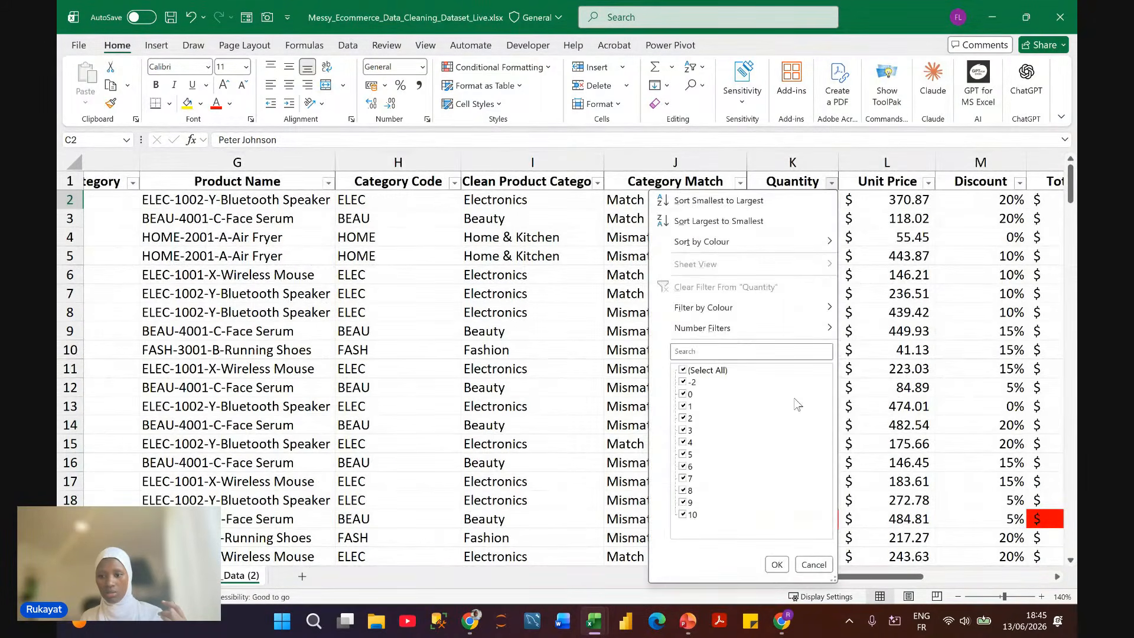
left_click(935, 387)
scroll(827, 354, "right", 2)
left_click(759, 183)
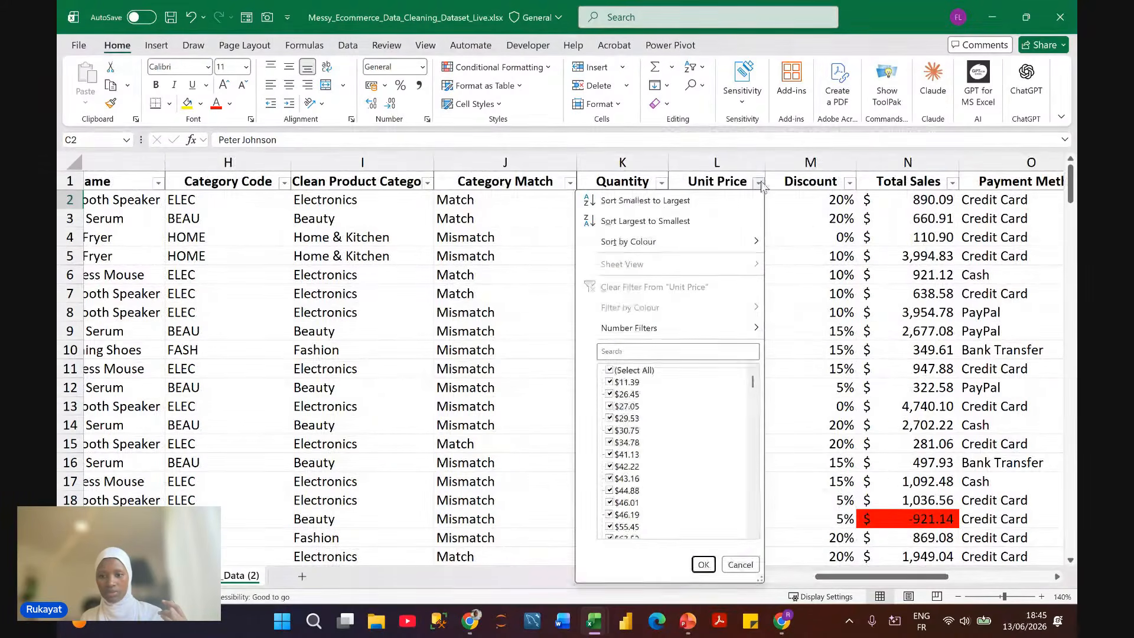
scroll(736, 387, "down", 20)
left_click(883, 315)
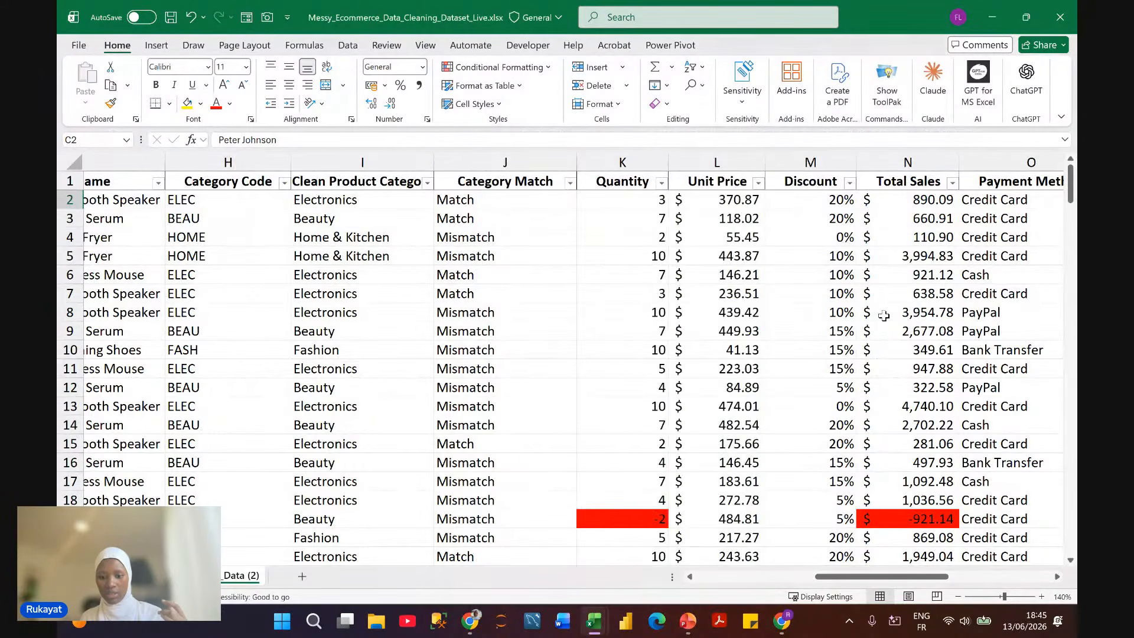
Step: Check the filter values of the Discount and Total Sales columns, keeping every value included
scroll(883, 316, "right", 3)
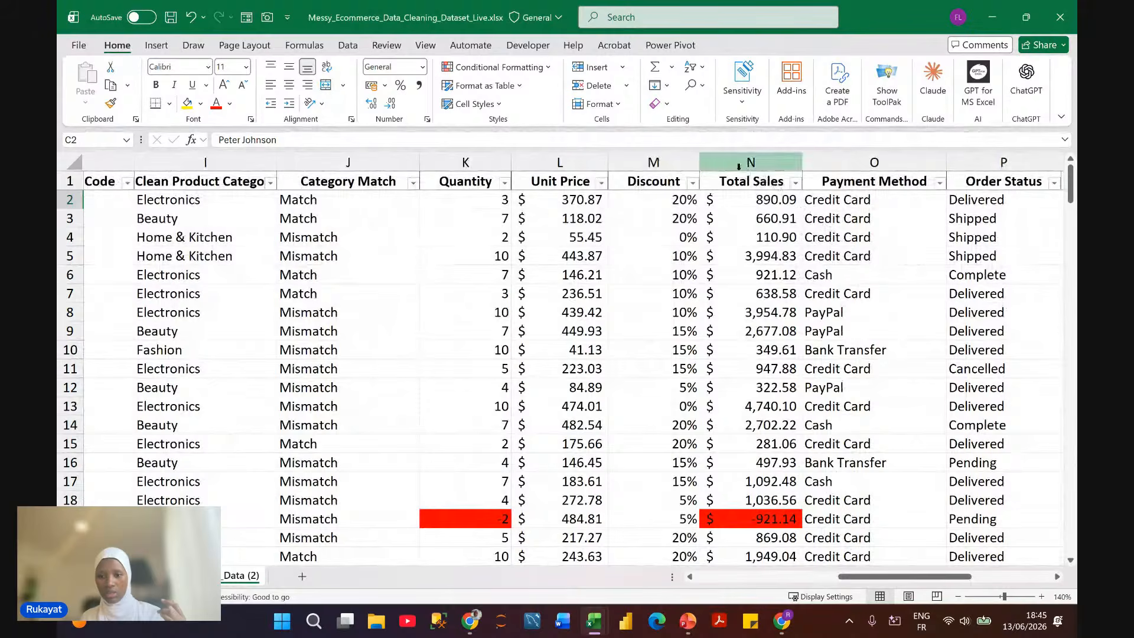
left_click(693, 183)
left_click(797, 188)
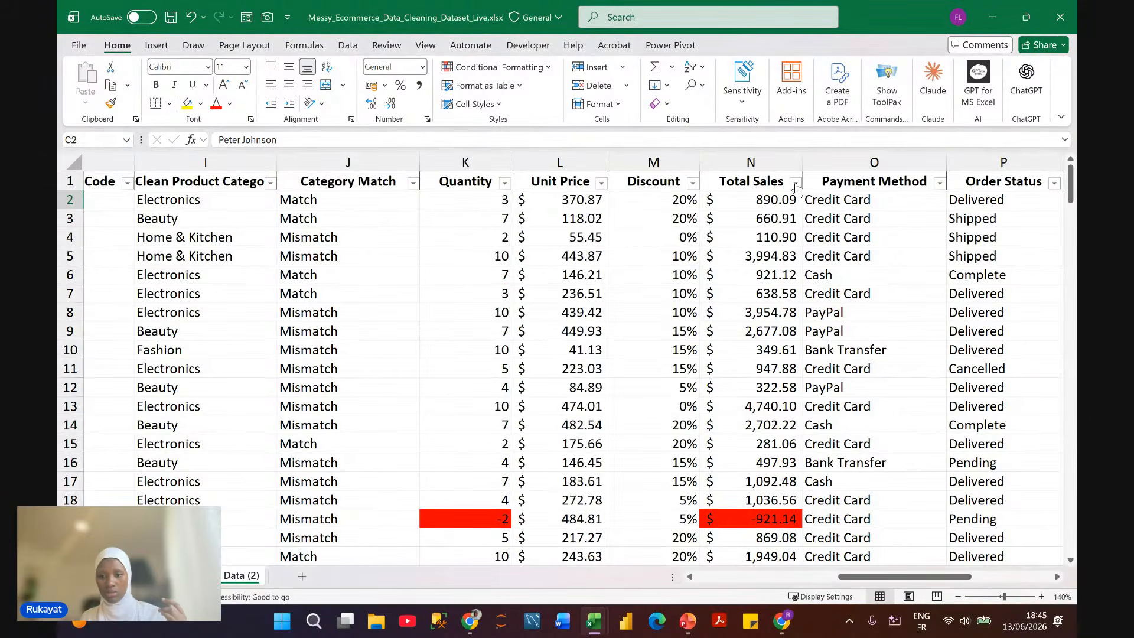
left_click(795, 184)
scroll(760, 456, "down", 15)
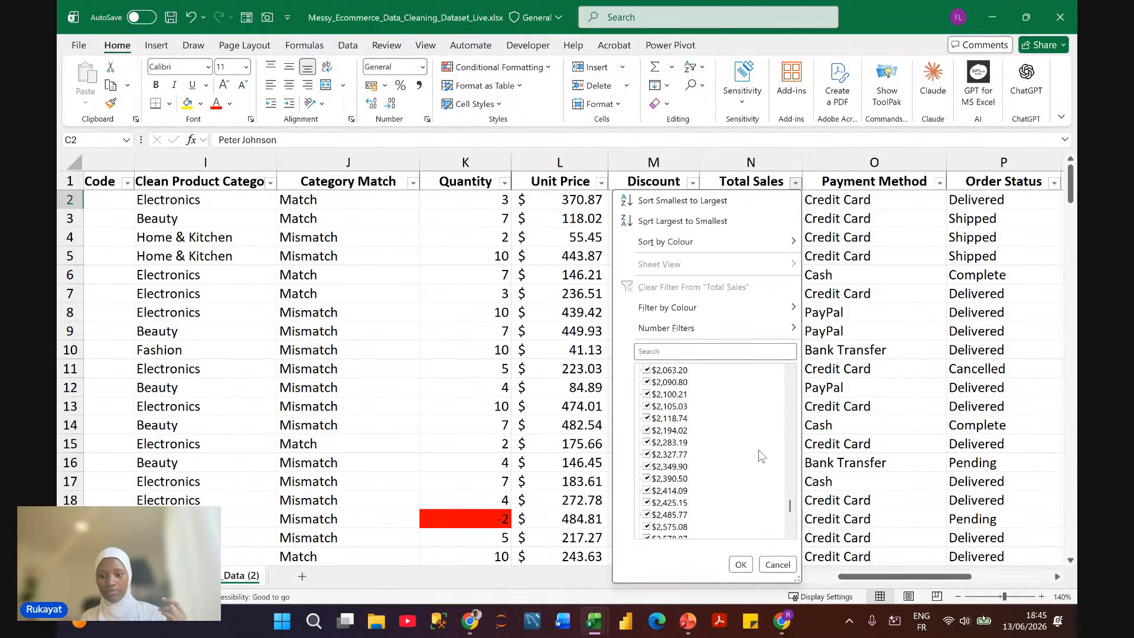
left_click(741, 564)
scroll(767, 355, "right", 3)
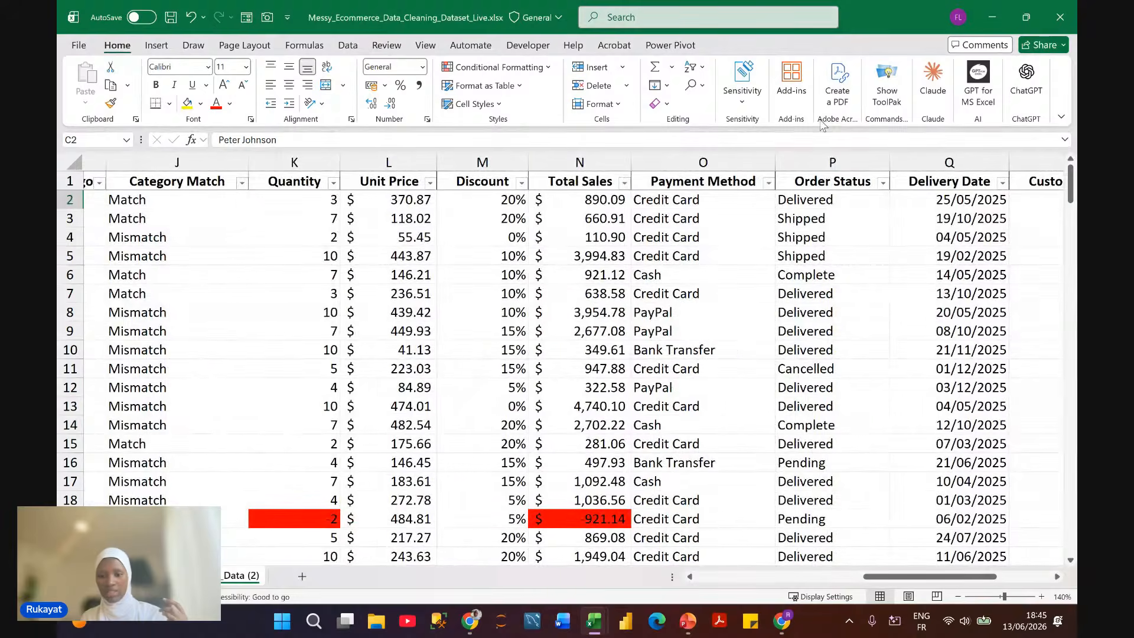
Step: Check the distinct filter values of the Payment Method and Order Status columns for inconsistent entries
left_click(769, 183)
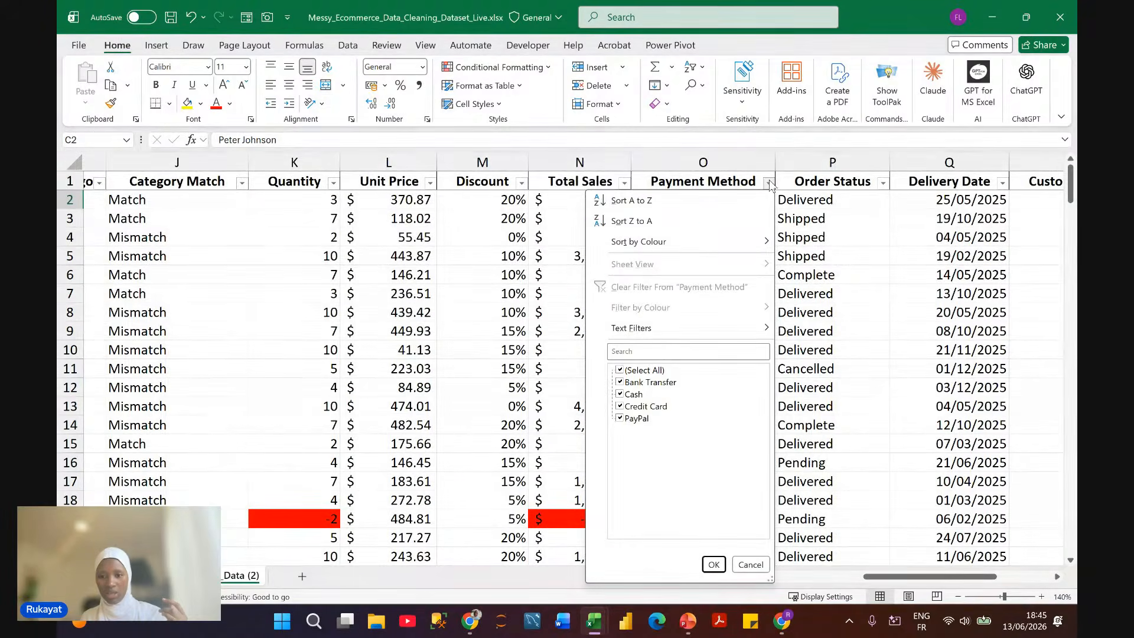
left_click(903, 230)
scroll(765, 183, "right", 2)
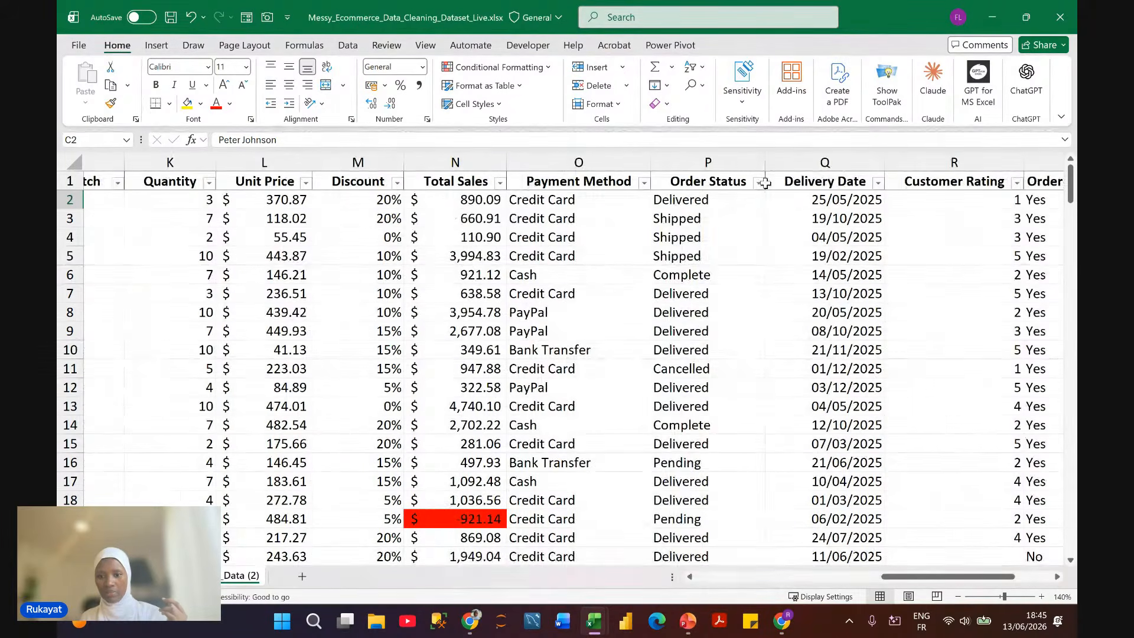
left_click(761, 184)
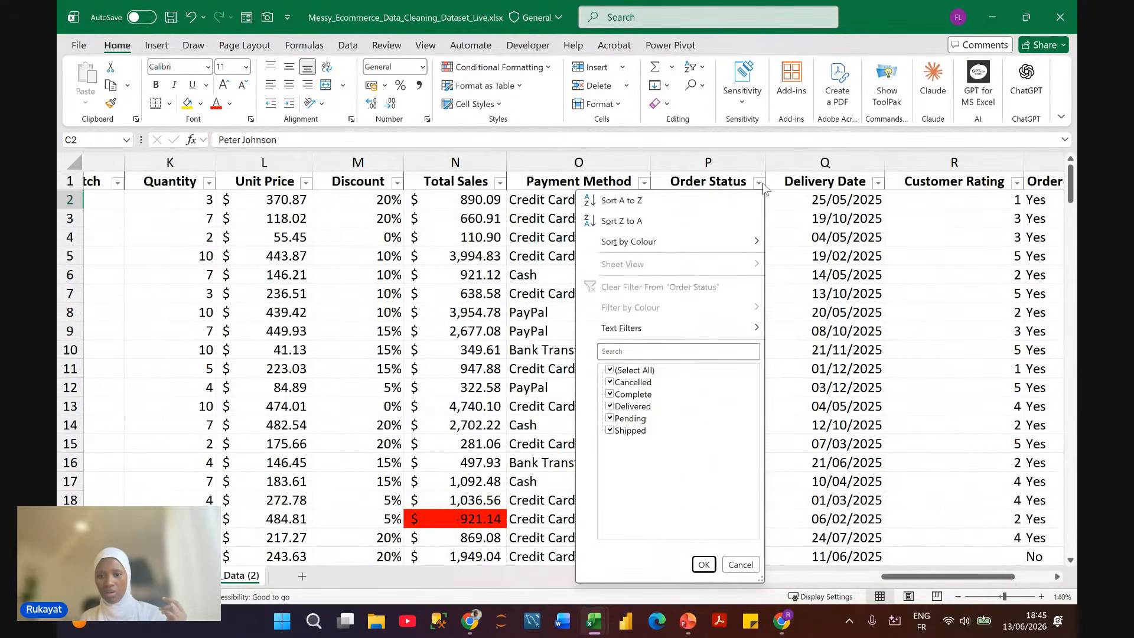
scroll(881, 186, "right", 2)
left_click(880, 189)
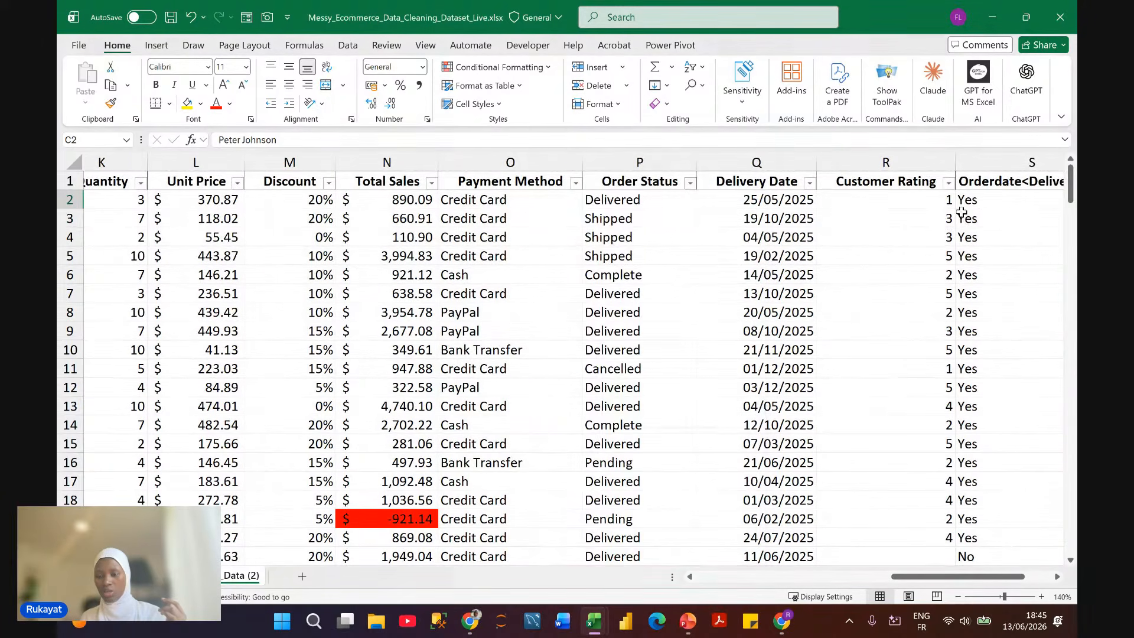
Step: Check the Customer Rating filter values, close the list without filtering, and go back to the first columns
scroll(880, 189, "right", 2)
left_click(876, 183)
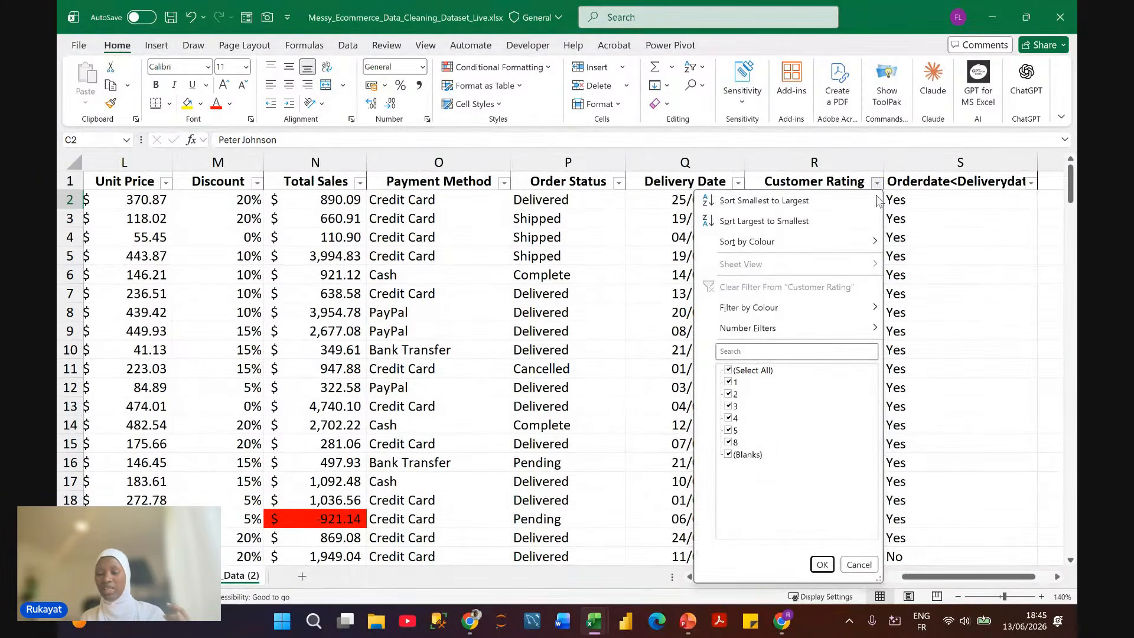
mouse_move(800, 330)
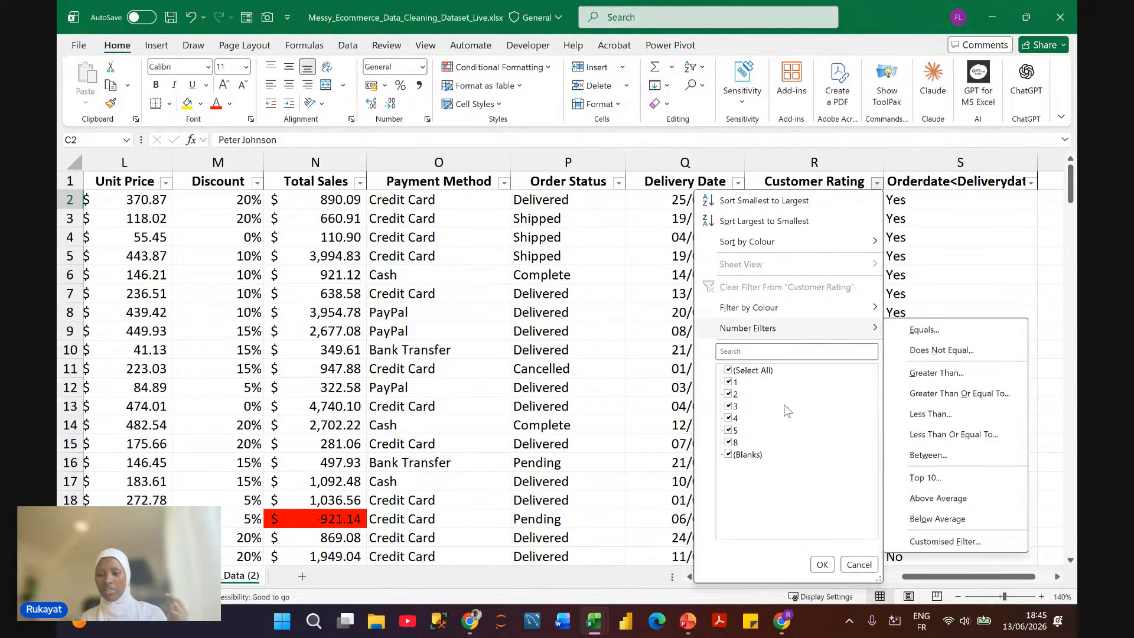
left_click(880, 392)
scroll(951, 391, "left", 2)
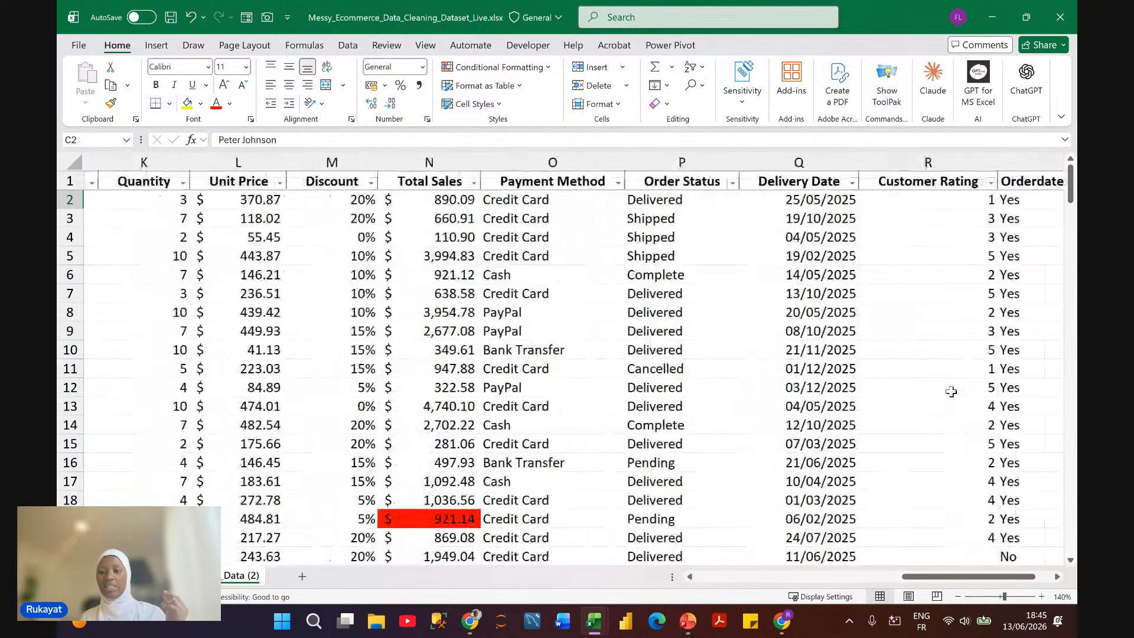
scroll(951, 391, "left", 10)
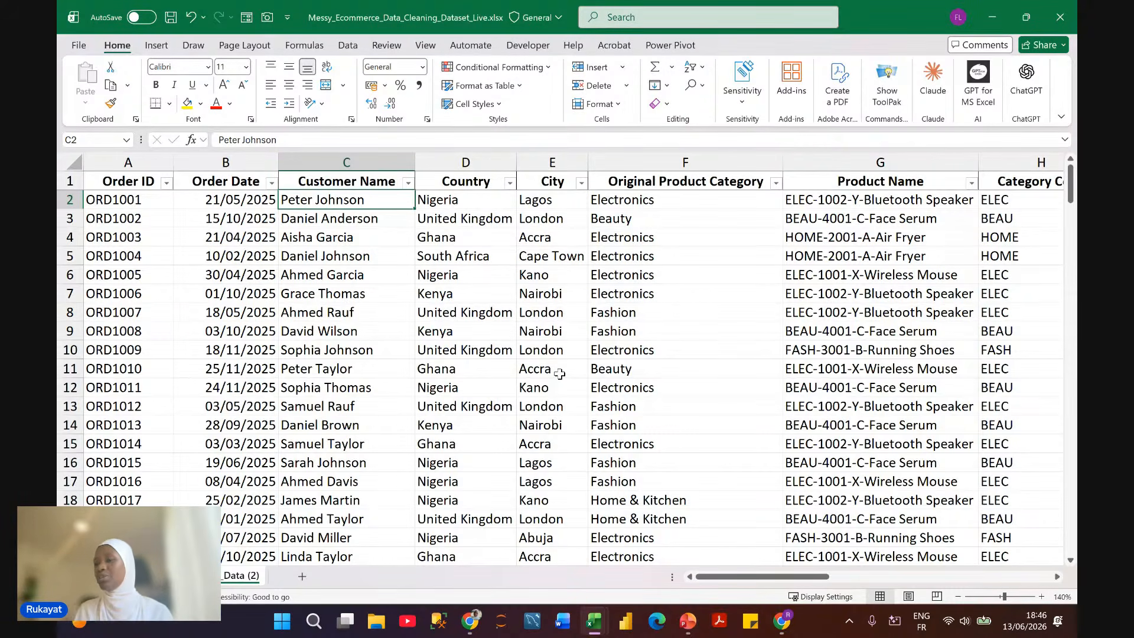
Step: Select all data rows from A2 across to the Orderdate<Deliverydate column, leaving out the header row
left_click(436, 319)
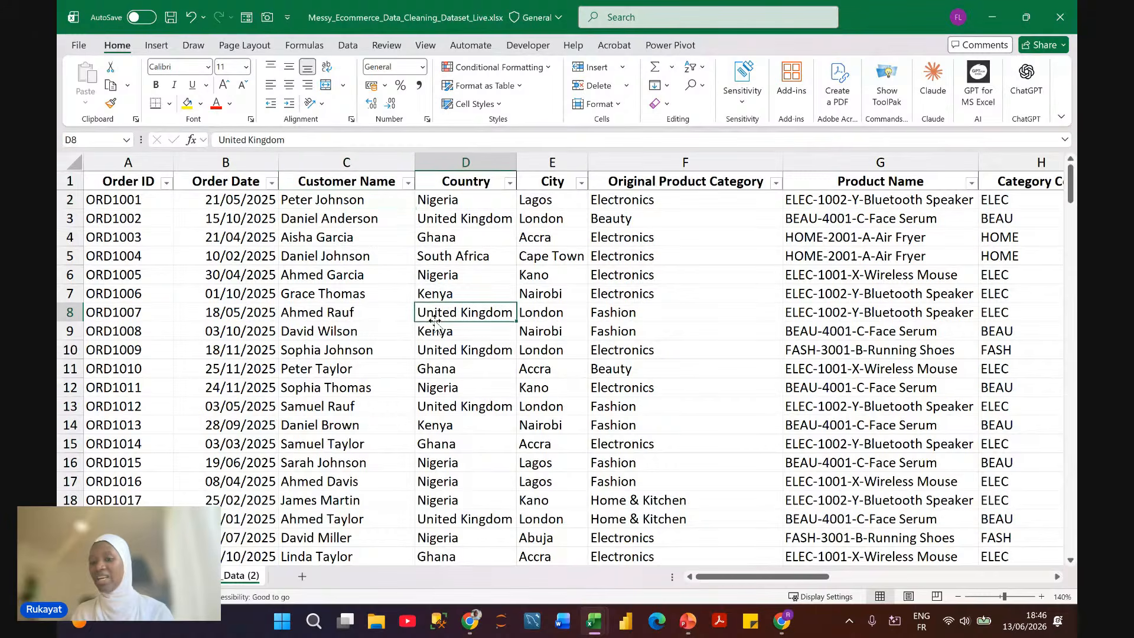
key("ctrl+a")
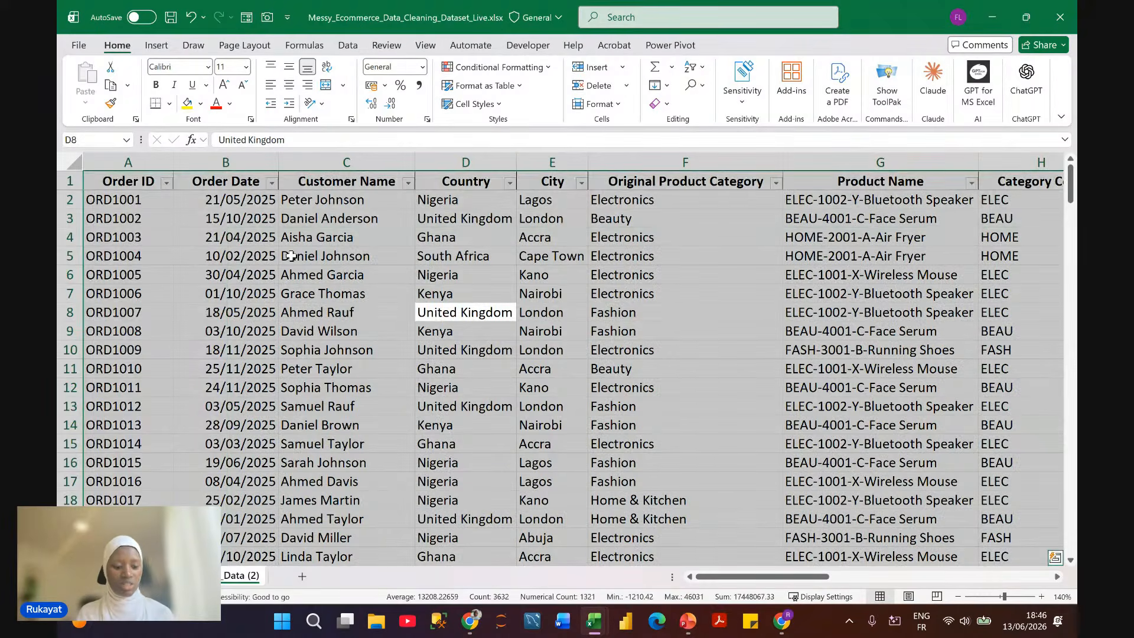
left_click(113, 203)
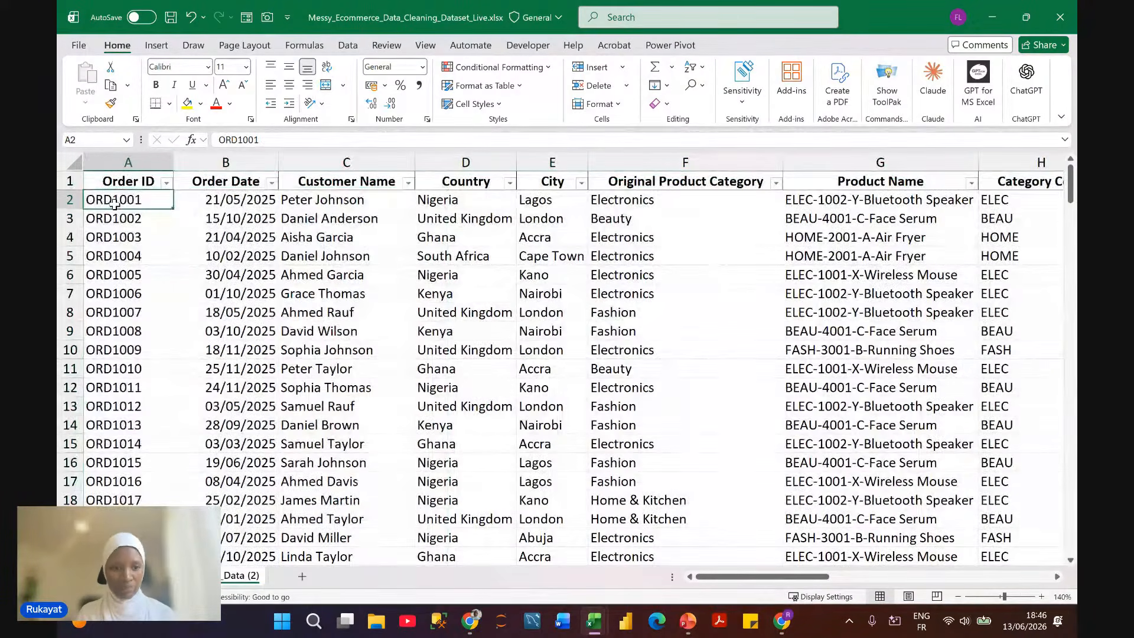
key("ctrl+shift+Right")
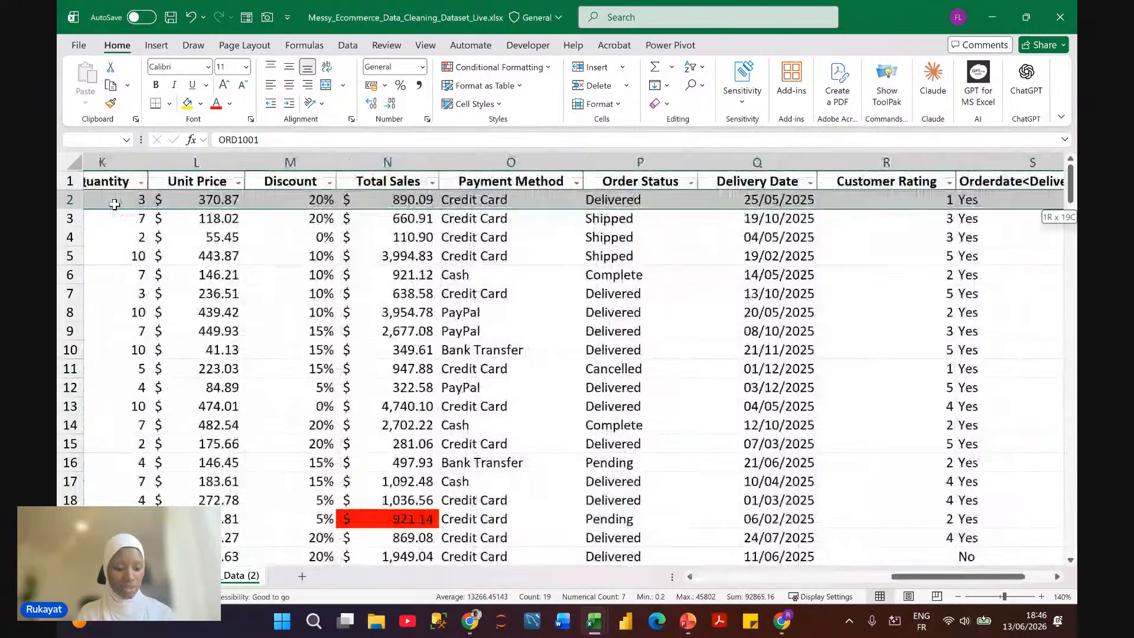
scroll(115, 204, "right", 1)
scroll(114, 203, "right", 1)
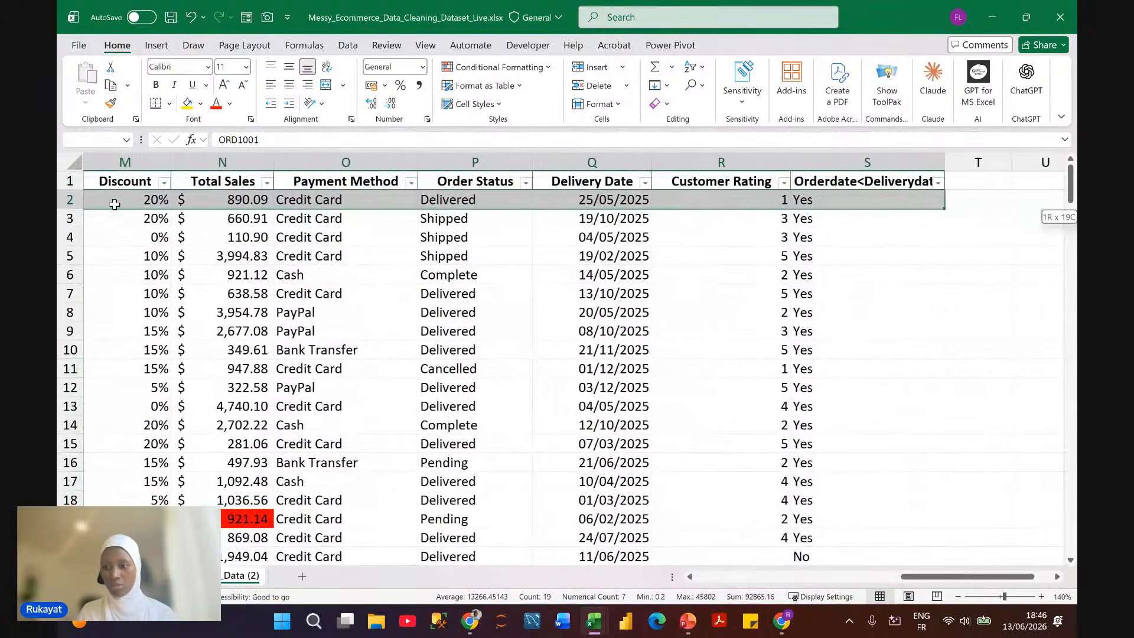
key("ctrl+shift+Down")
scroll(114, 204, "up", 5)
scroll(114, 204, "left", 2)
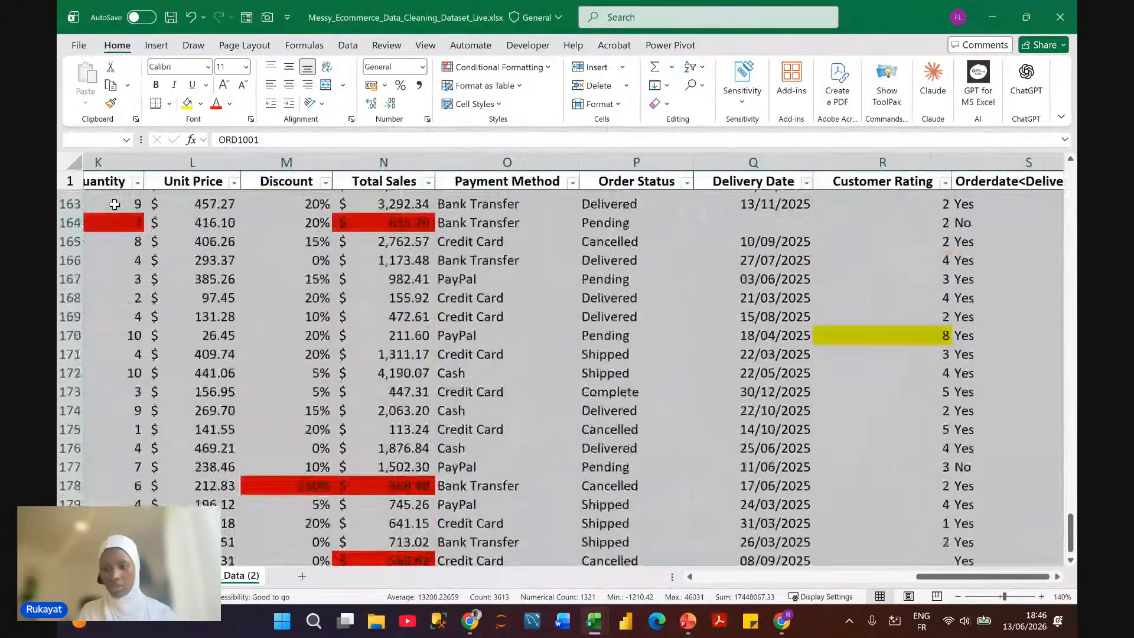
scroll(115, 203, "up", 7)
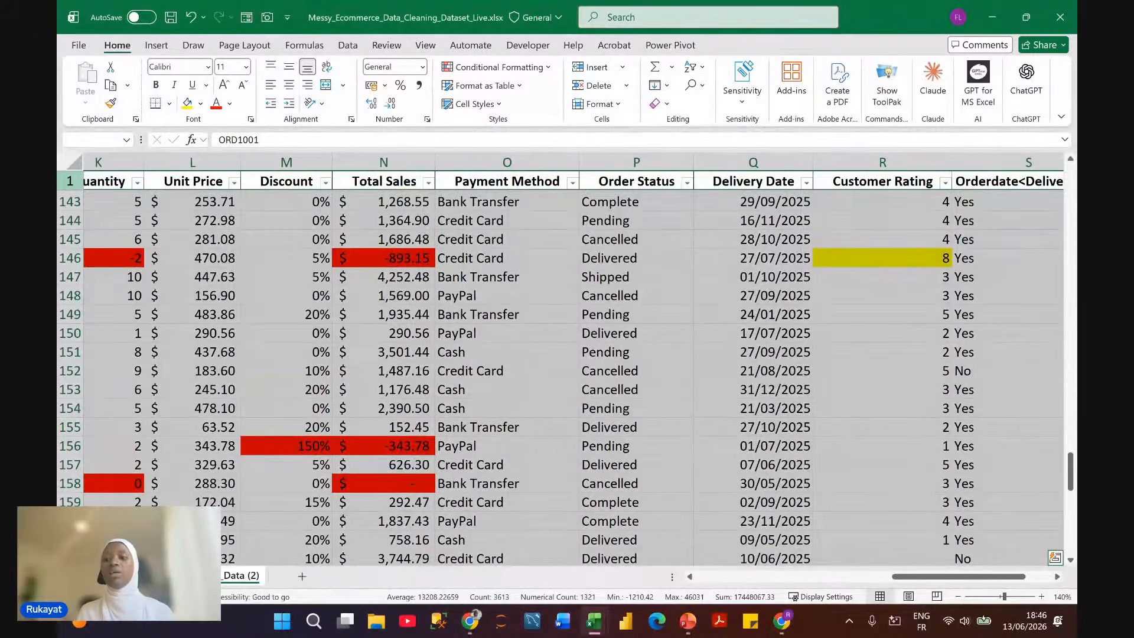
scroll(59, 157, "up", 1)
scroll(60, 157, "right", 1)
scroll(59, 156, "up", 2)
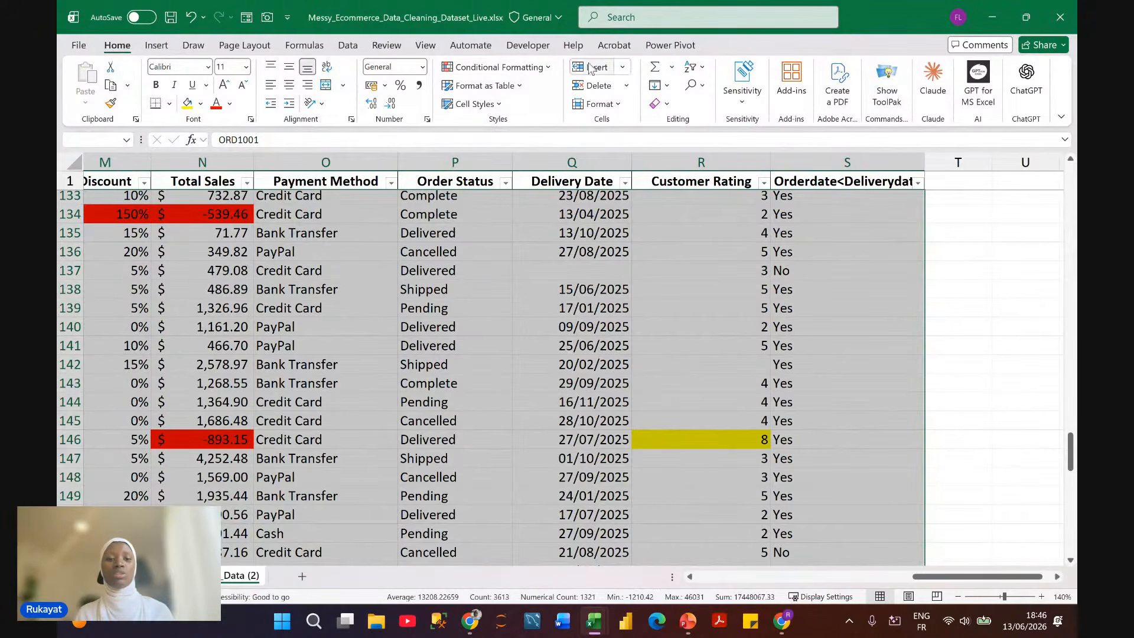
Step: Add a conditional formatting rule to the selected data rows that fills blank cells with dark blue
left_click(496, 67)
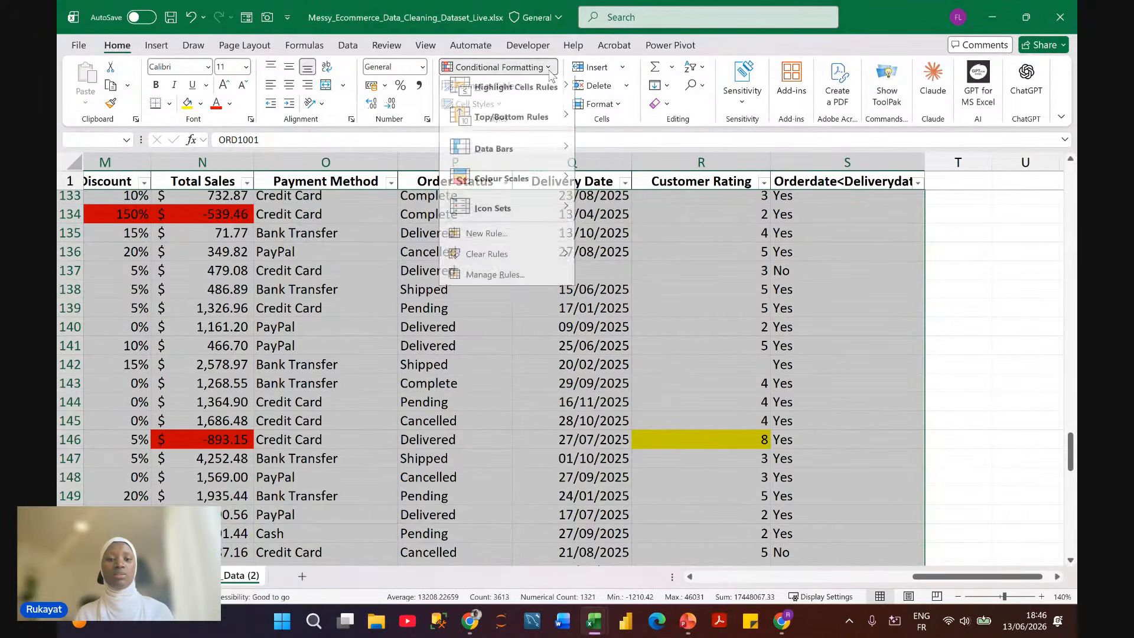
left_click(486, 240)
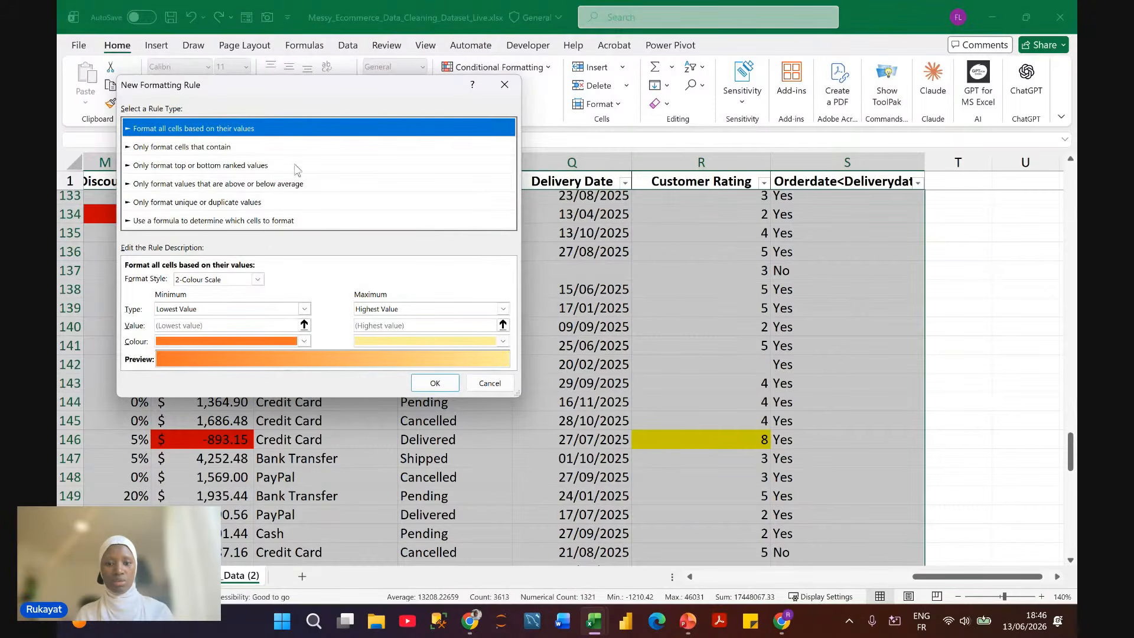
left_click(204, 152)
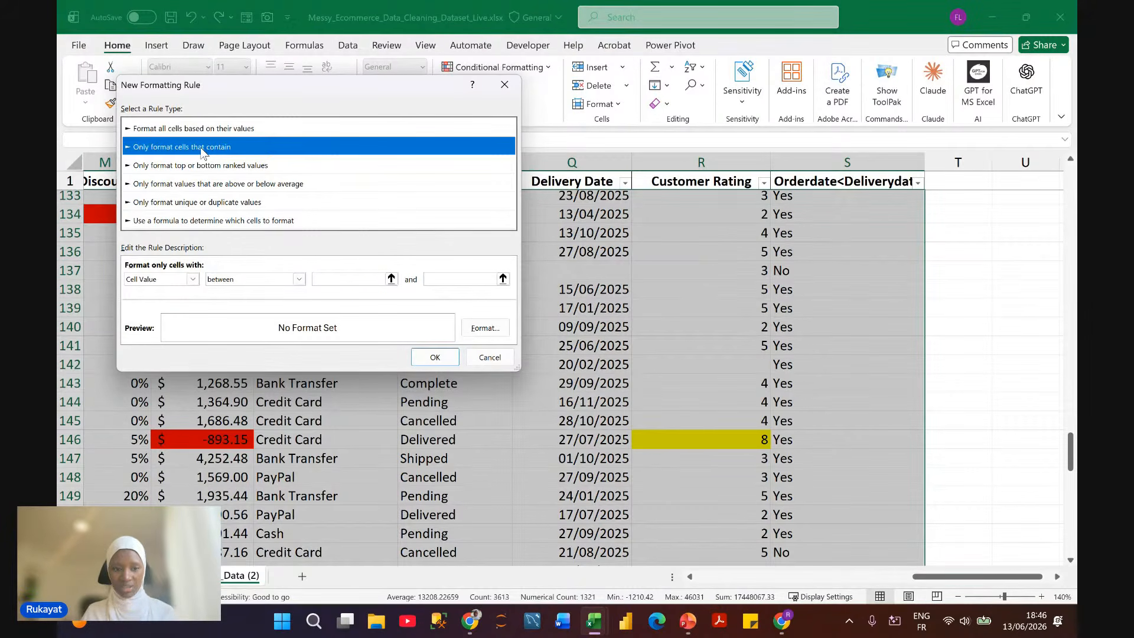
left_click(193, 279)
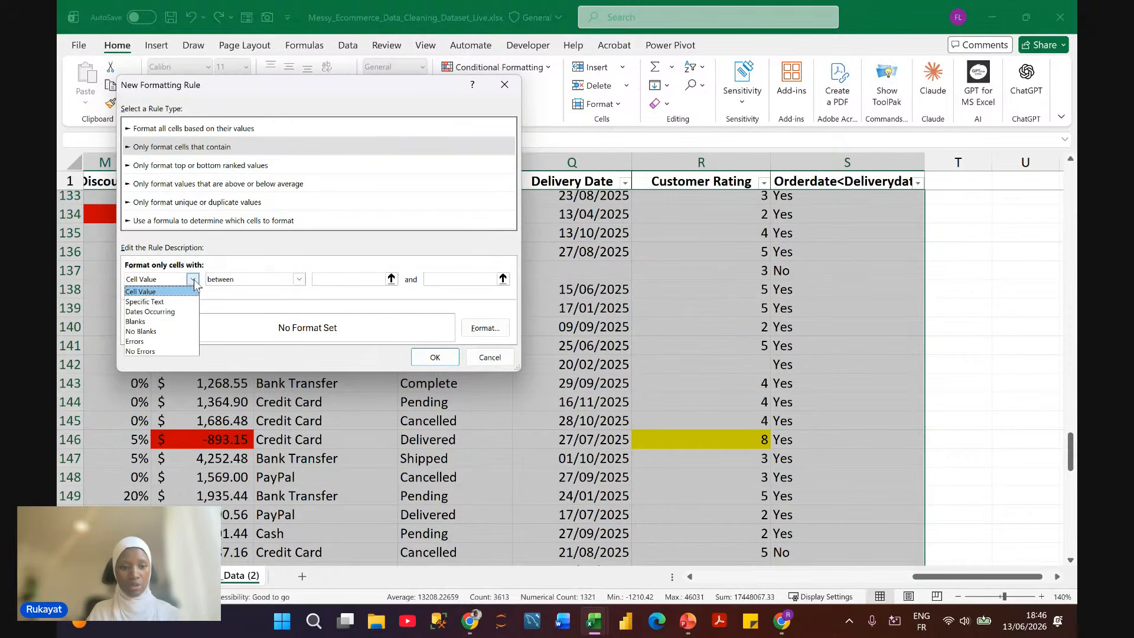
left_click(181, 321)
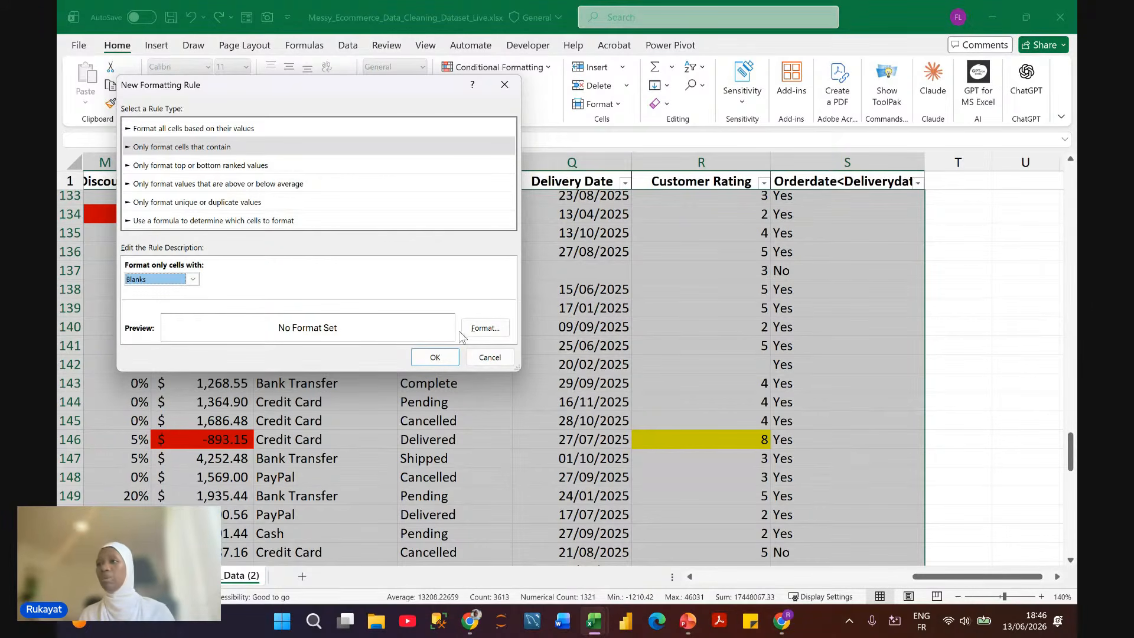
left_click(482, 329)
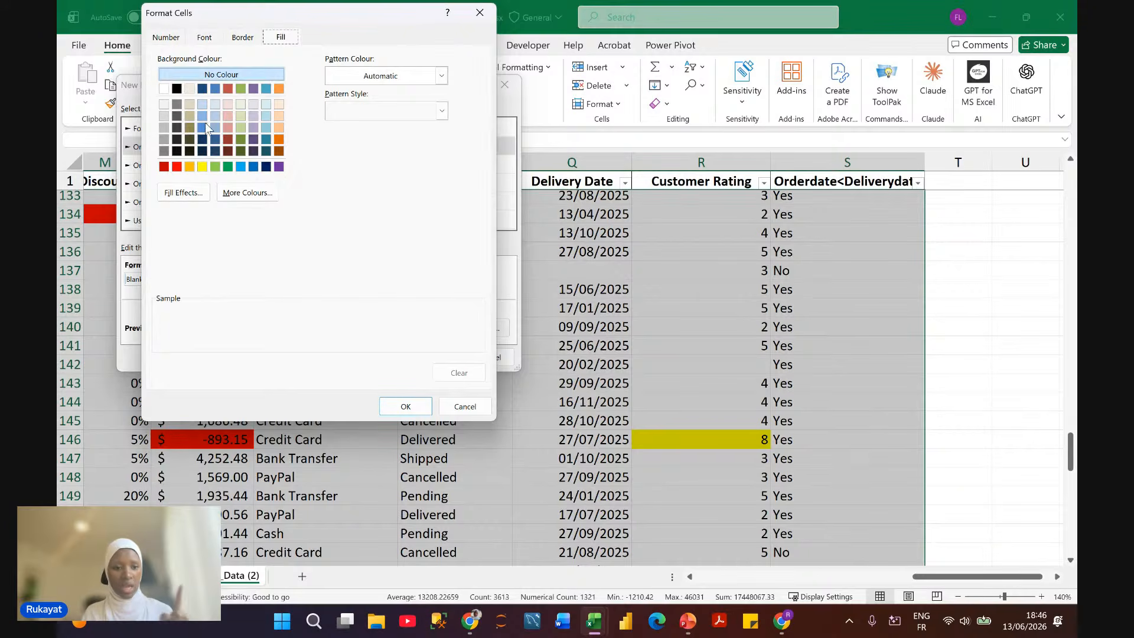
left_click(203, 140)
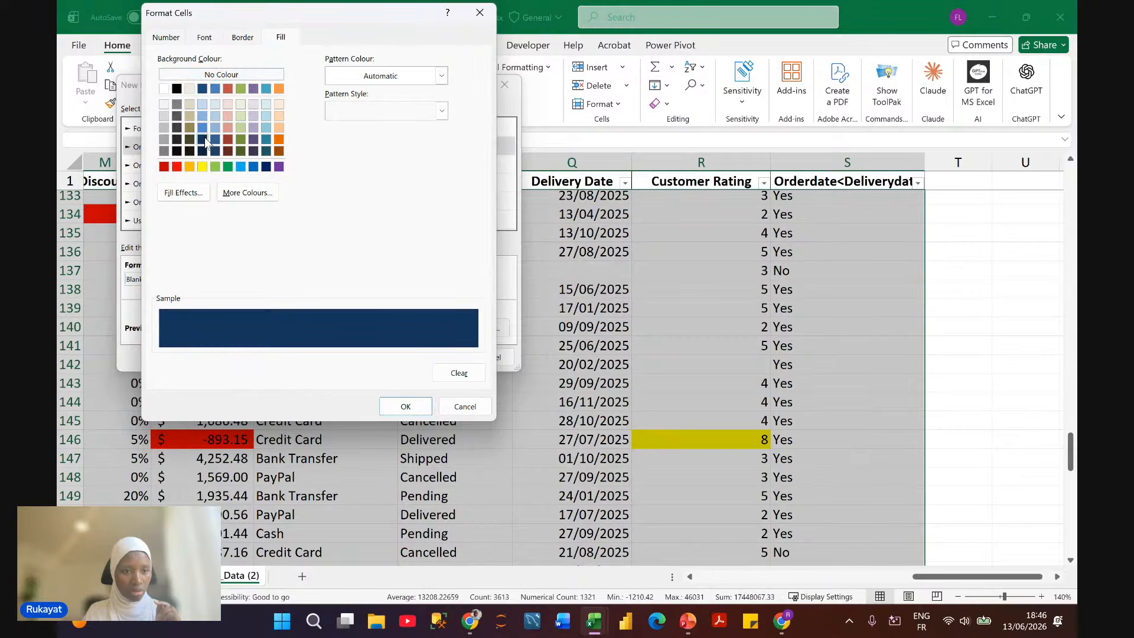
left_click(407, 407)
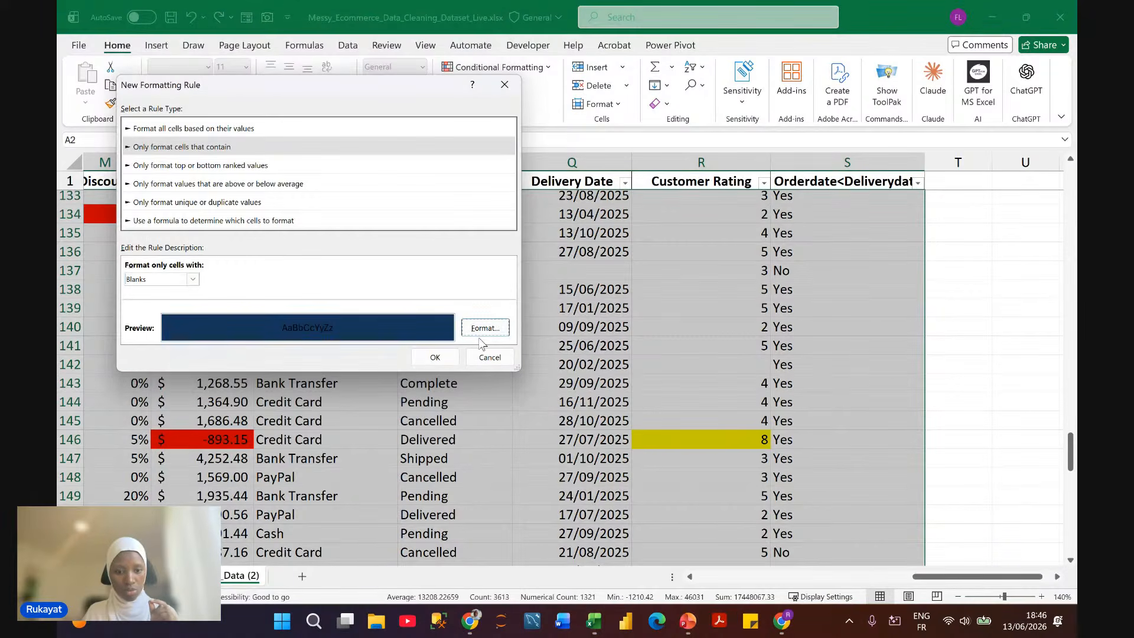
left_click(434, 357)
Step: Examine the highlighted blank cells in the Delivery Date and Customer Rating columns
scroll(818, 349, "left", 3)
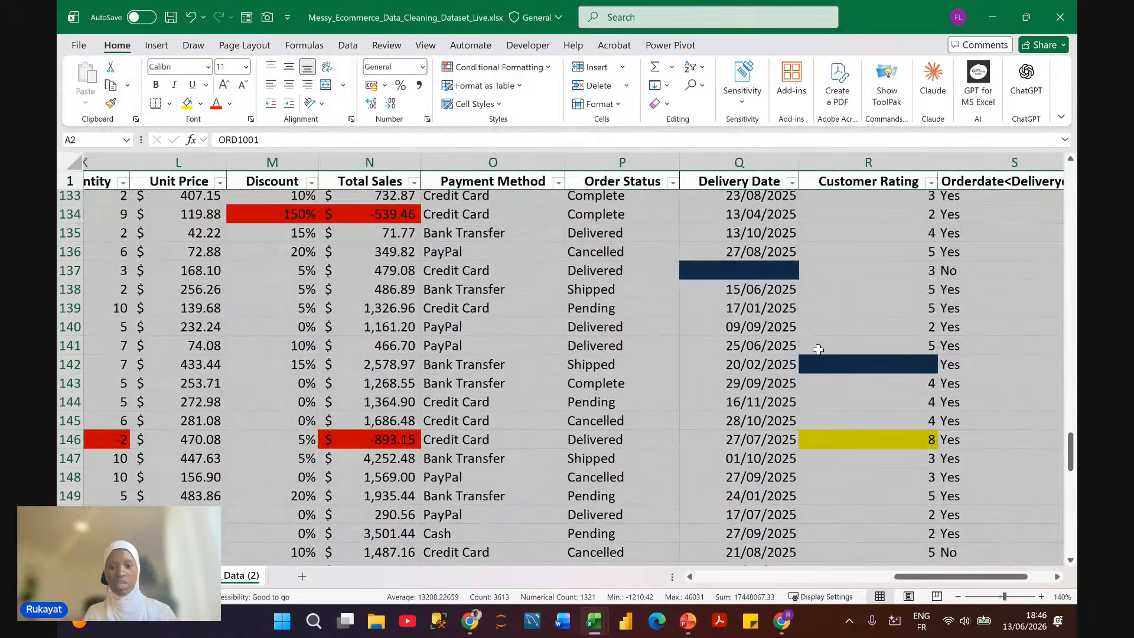
scroll(818, 349, "right", 4)
left_click(644, 327)
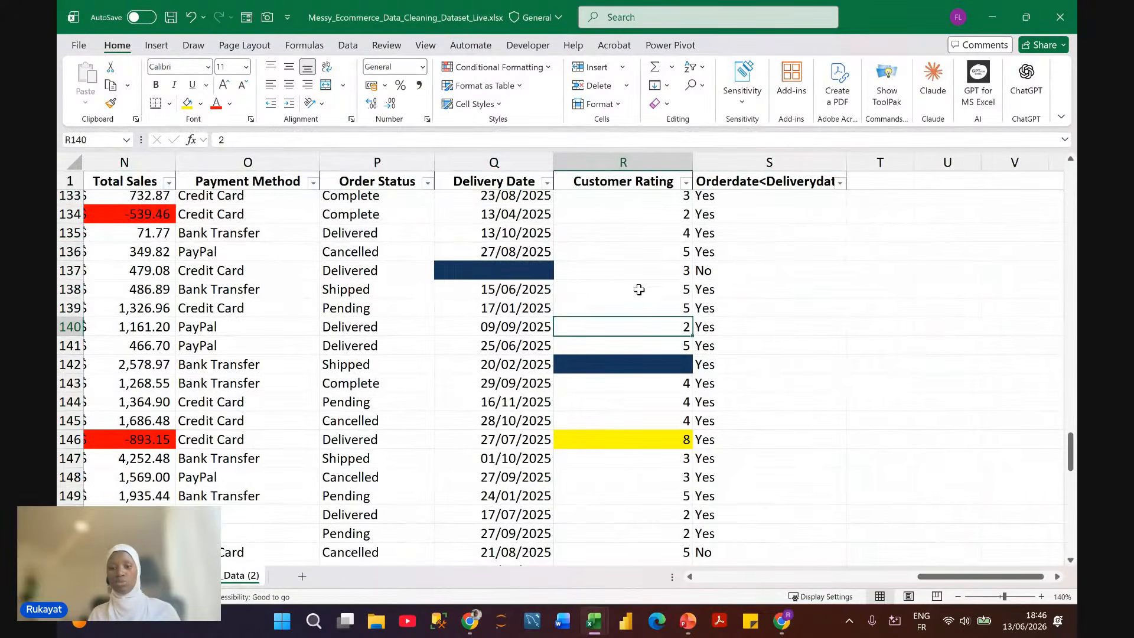
left_click(600, 362)
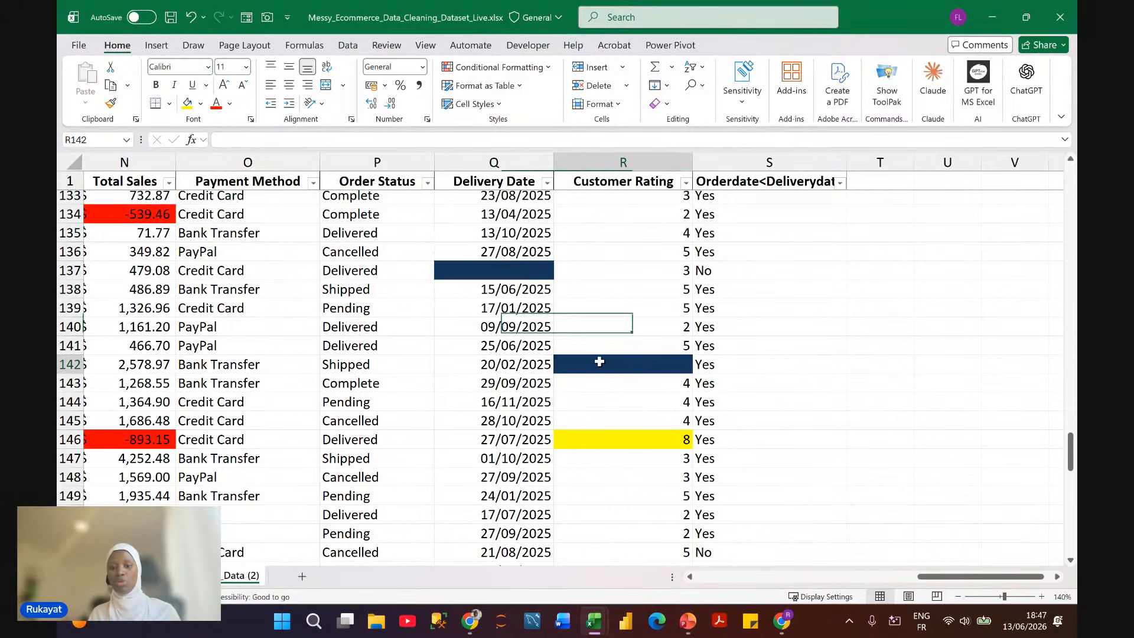
scroll(599, 361, "left", 3)
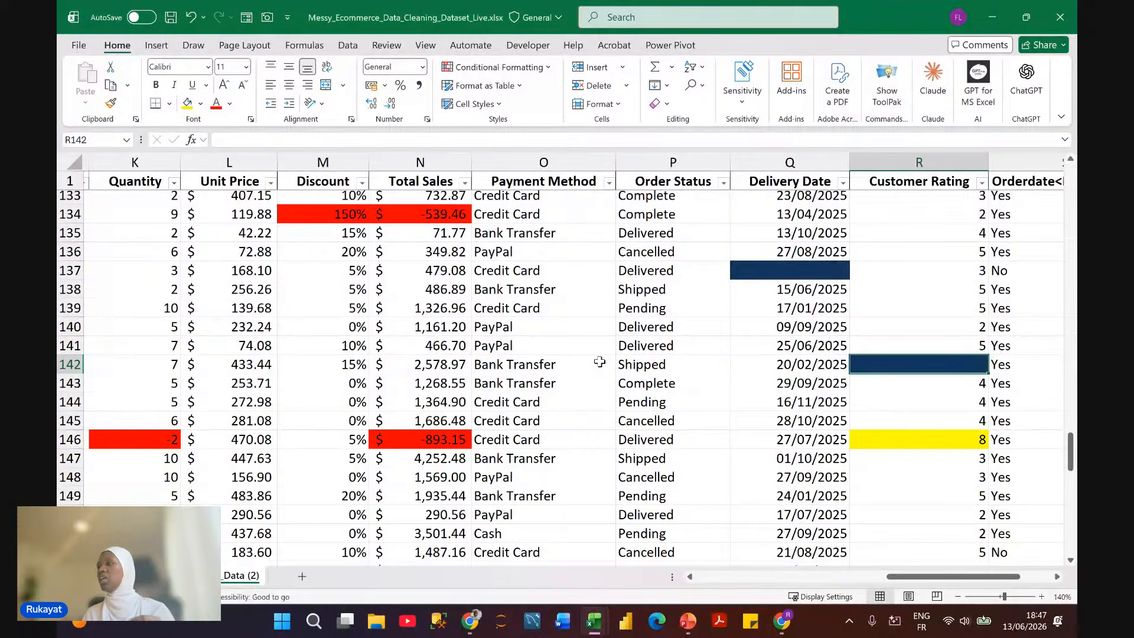
left_click(632, 273)
Step: Go back to the first columns and examine the highlighted blanks in the Customer Name column across the rows
scroll(716, 334, "down", 1)
scroll(717, 334, "left", 10)
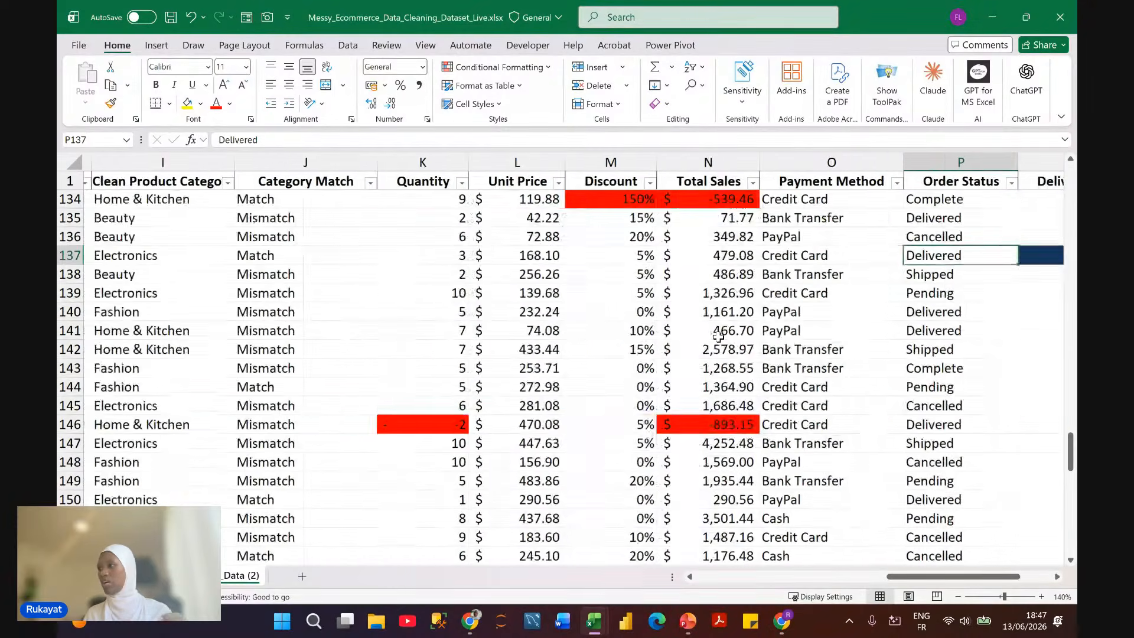
scroll(718, 337, "left", 3)
left_click(351, 348)
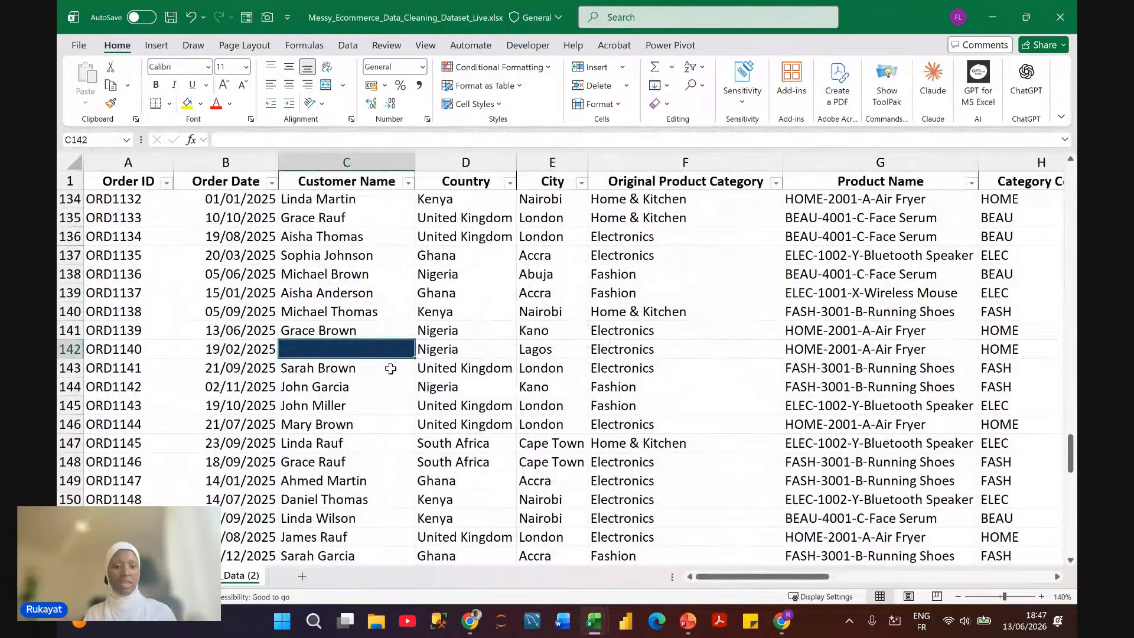
scroll(391, 372, "down", 6)
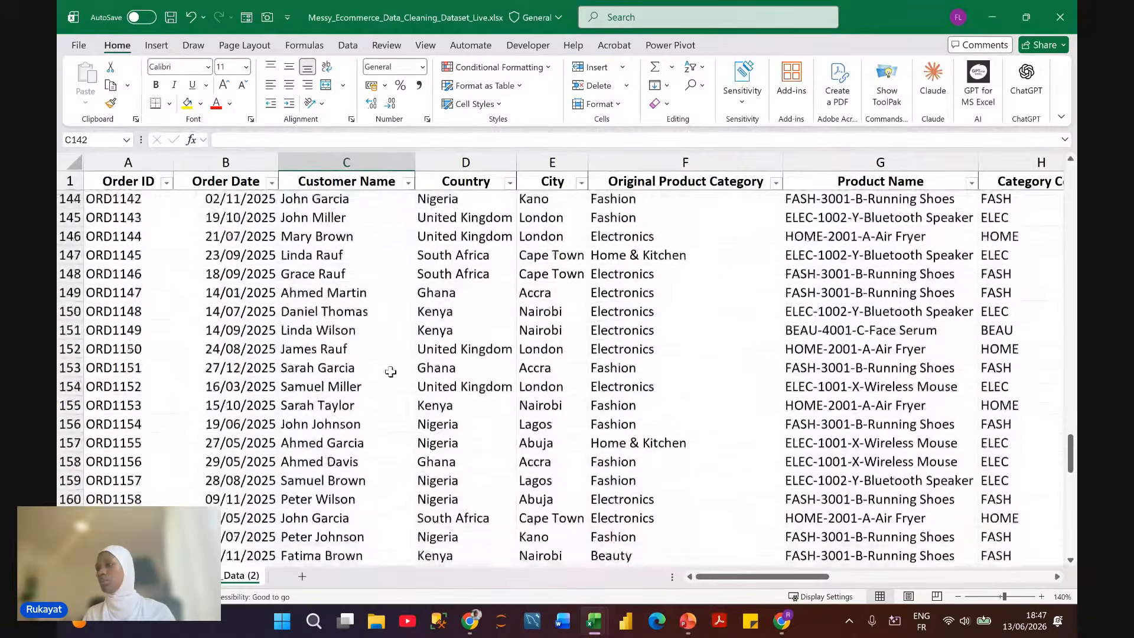
scroll(390, 372, "down", 3)
scroll(489, 310, "up", 13)
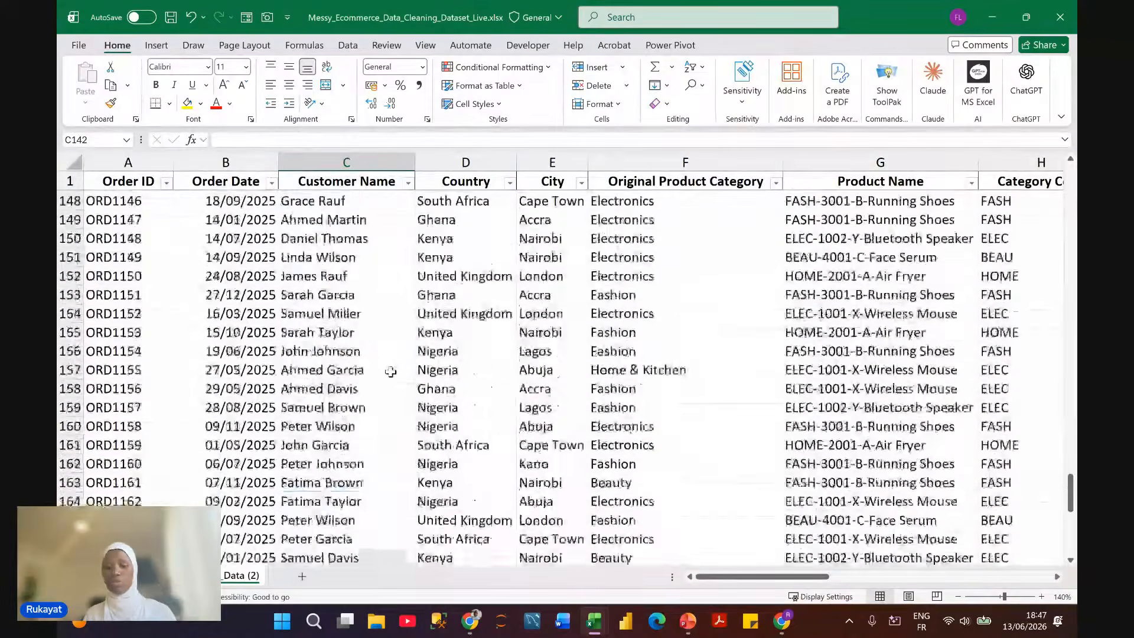
left_click(627, 233)
scroll(634, 238, "up", 4)
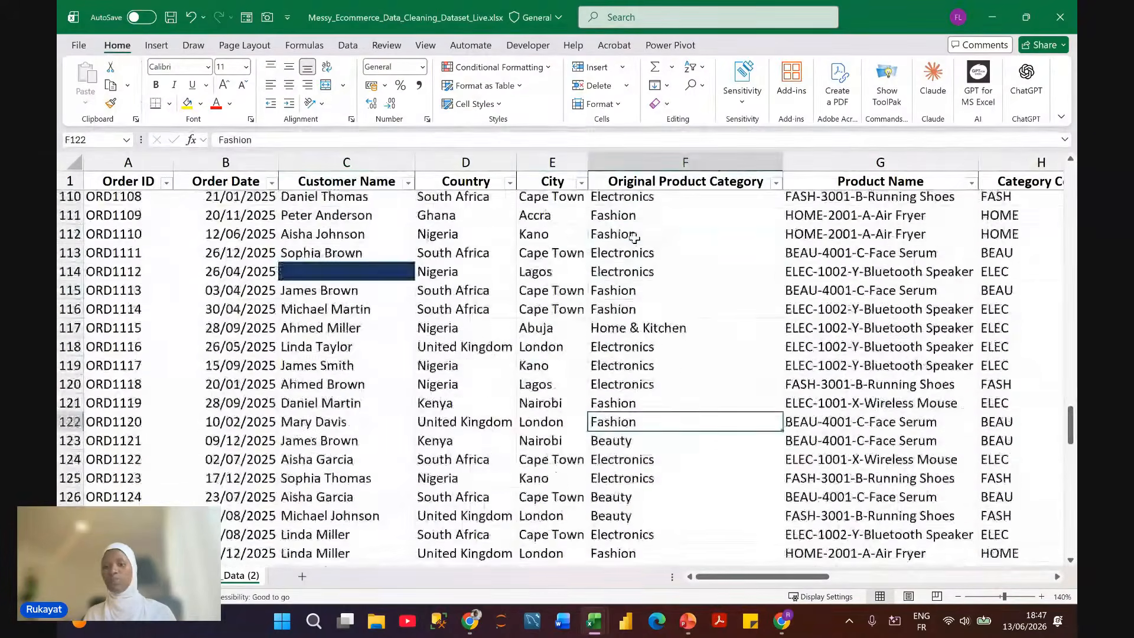
scroll(635, 238, "up", 1)
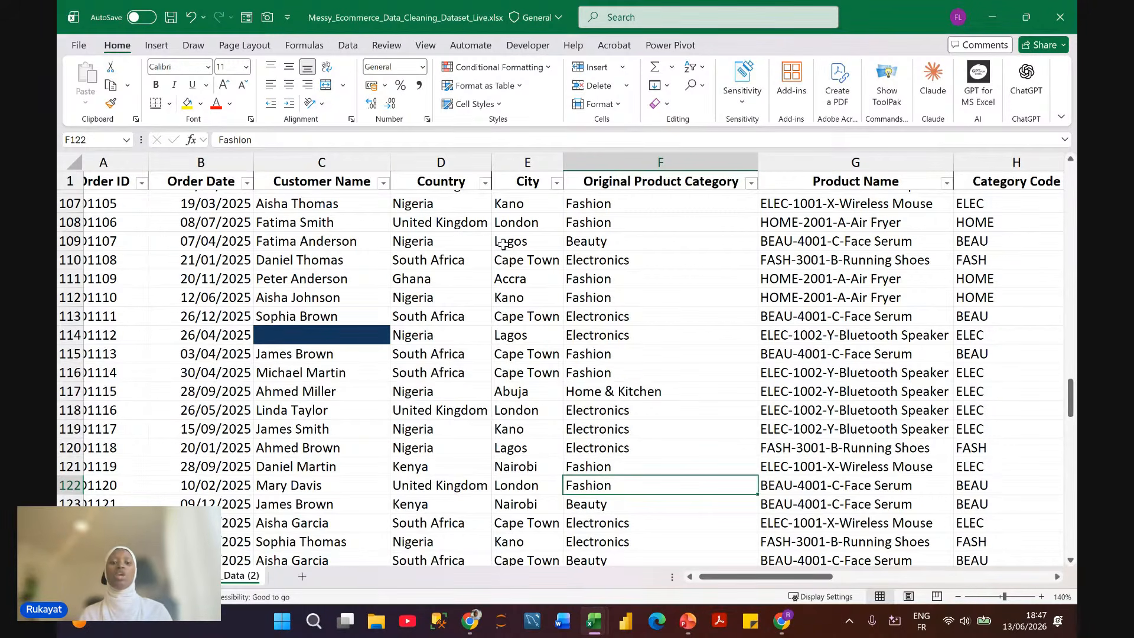
left_click(449, 259)
scroll(449, 259, "left", 1)
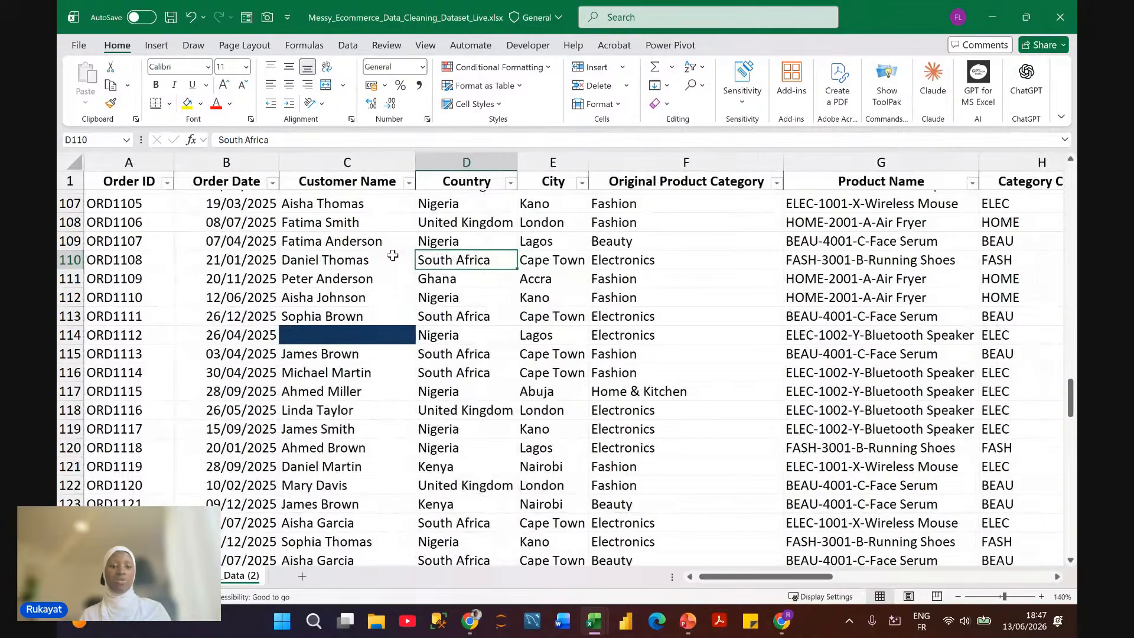
Step: Select the Order ID column, look at the original raw data sheet, and return to the cleaned sheet
left_click(128, 162)
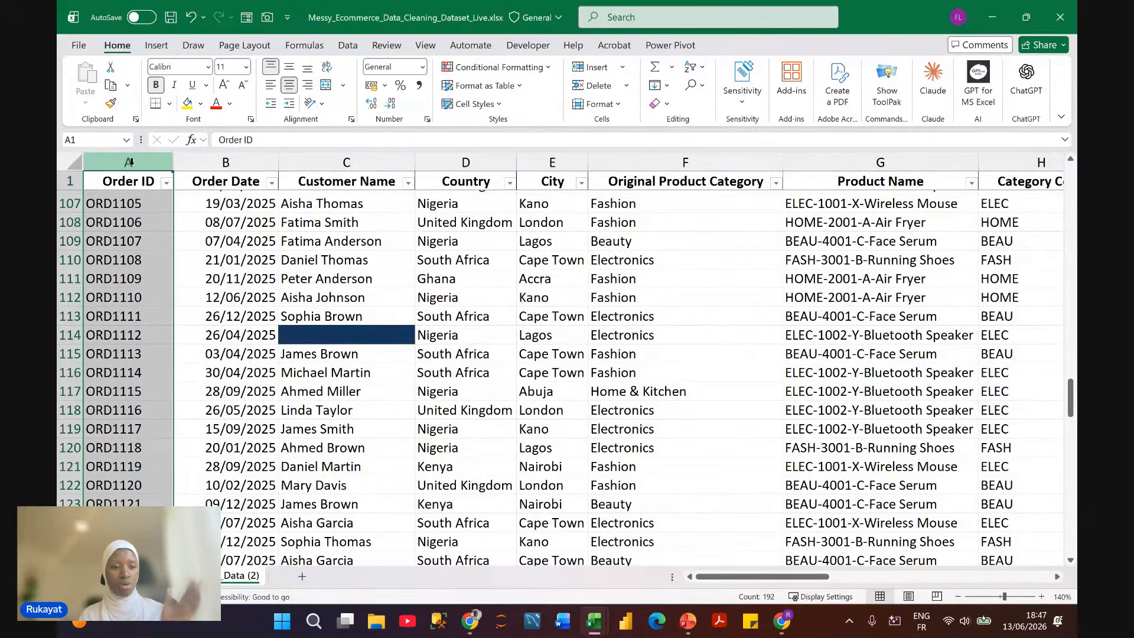
left_click(168, 576)
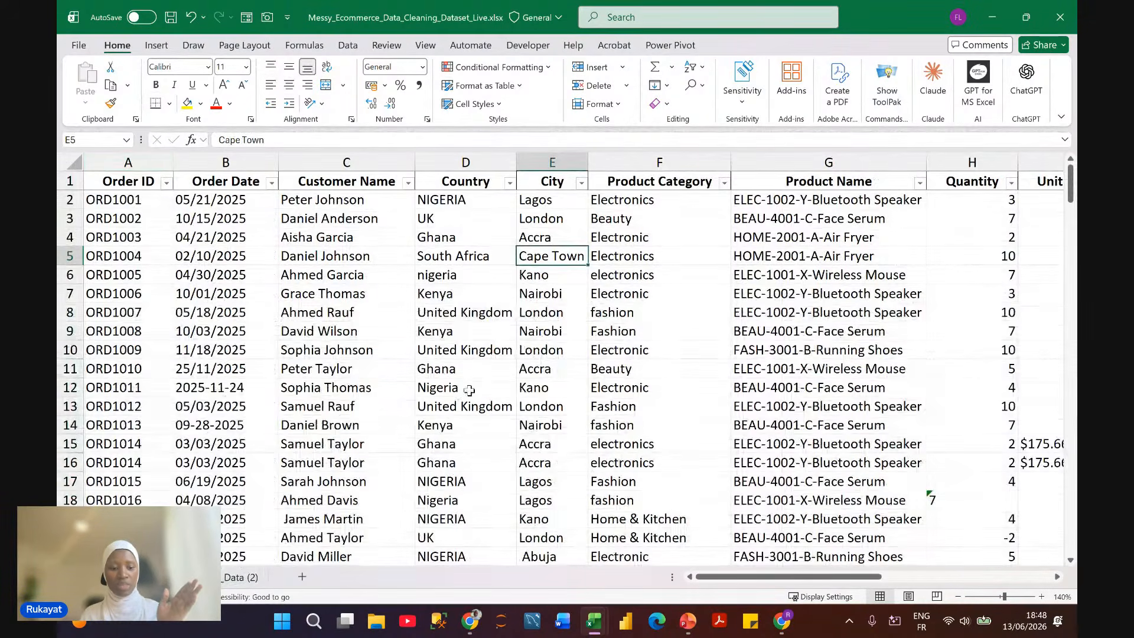
left_click(242, 577)
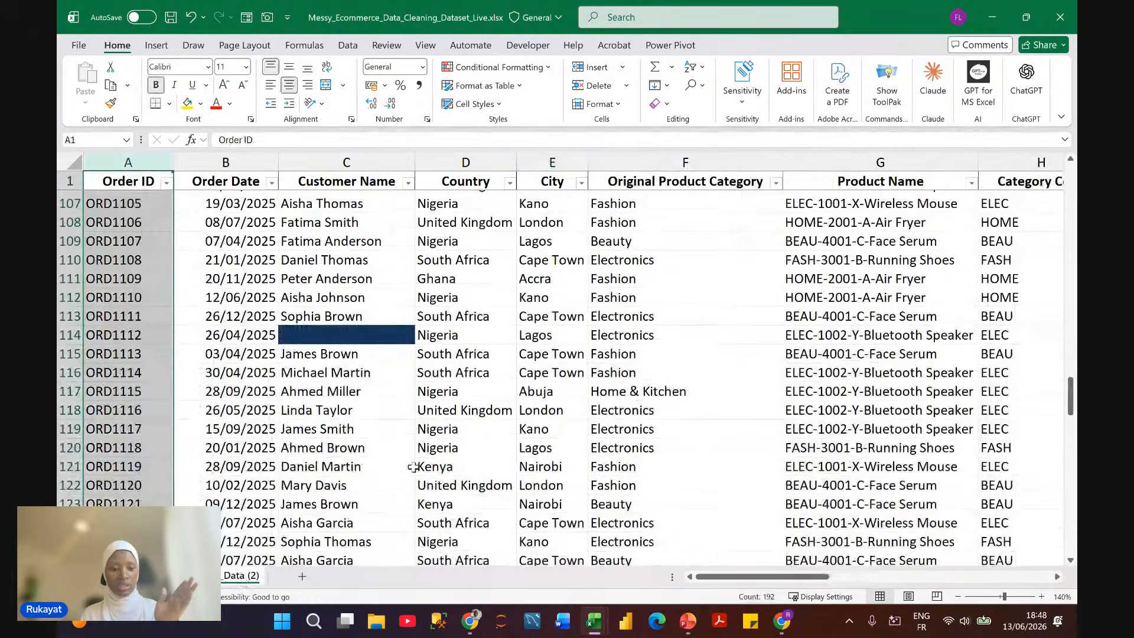
Step: Convert the cleaned dataset range A1:S192 into a table with headers
left_click(470, 428)
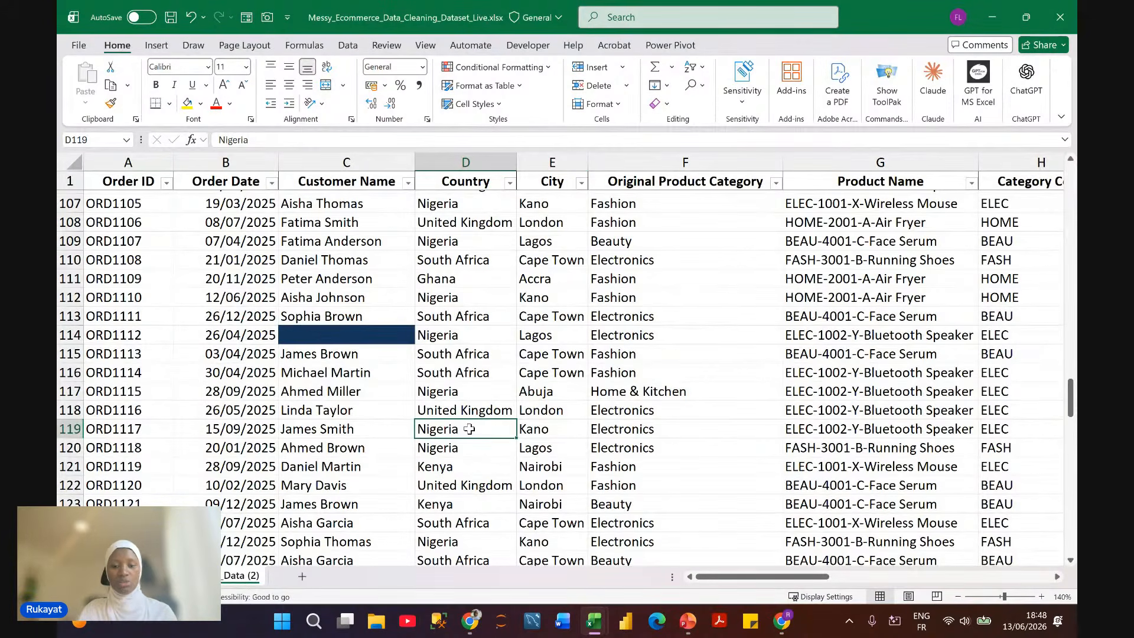
key("ctrl+t")
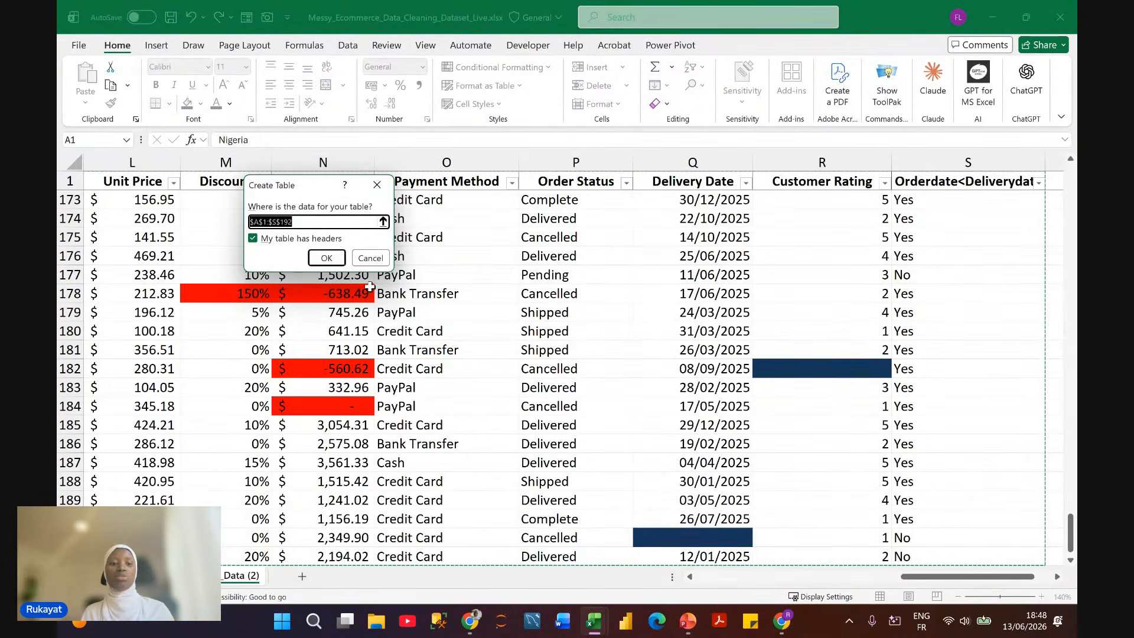
left_click(327, 258)
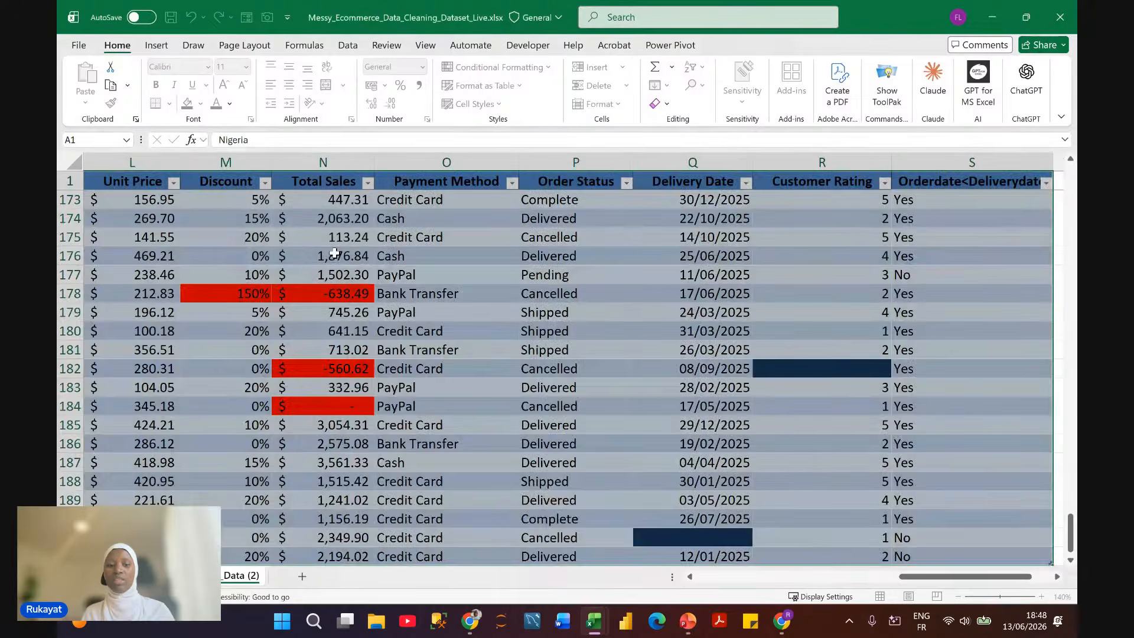
left_click(583, 272)
scroll(583, 272, "left", 2)
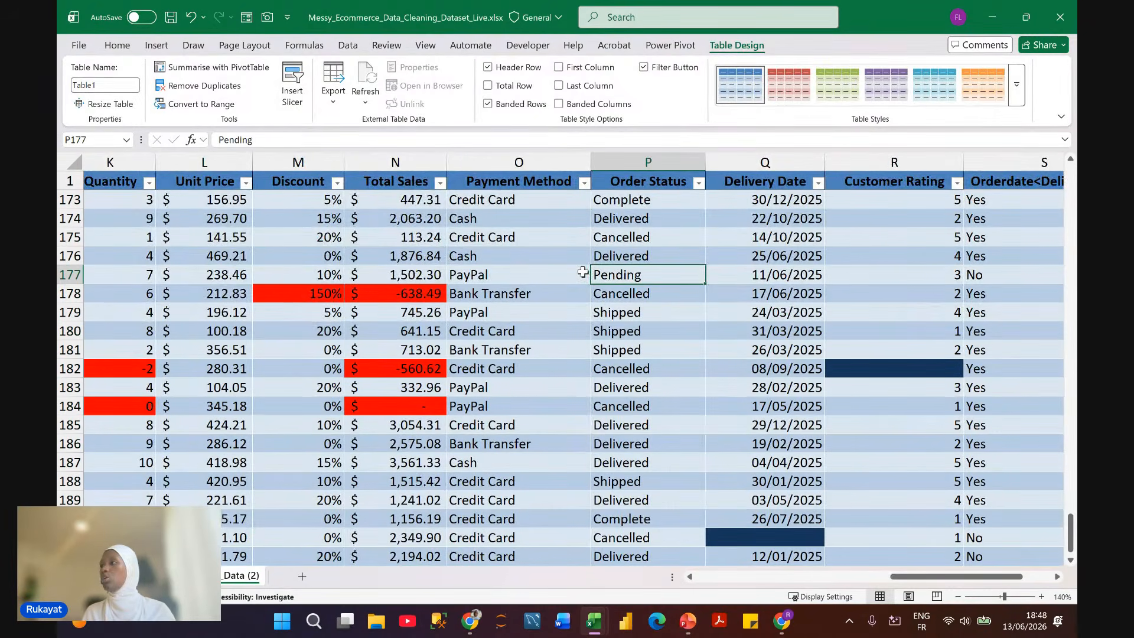
Step: Apply the light table style with a solid blue header and unshaded rows to the table
scroll(583, 271, "left", 2)
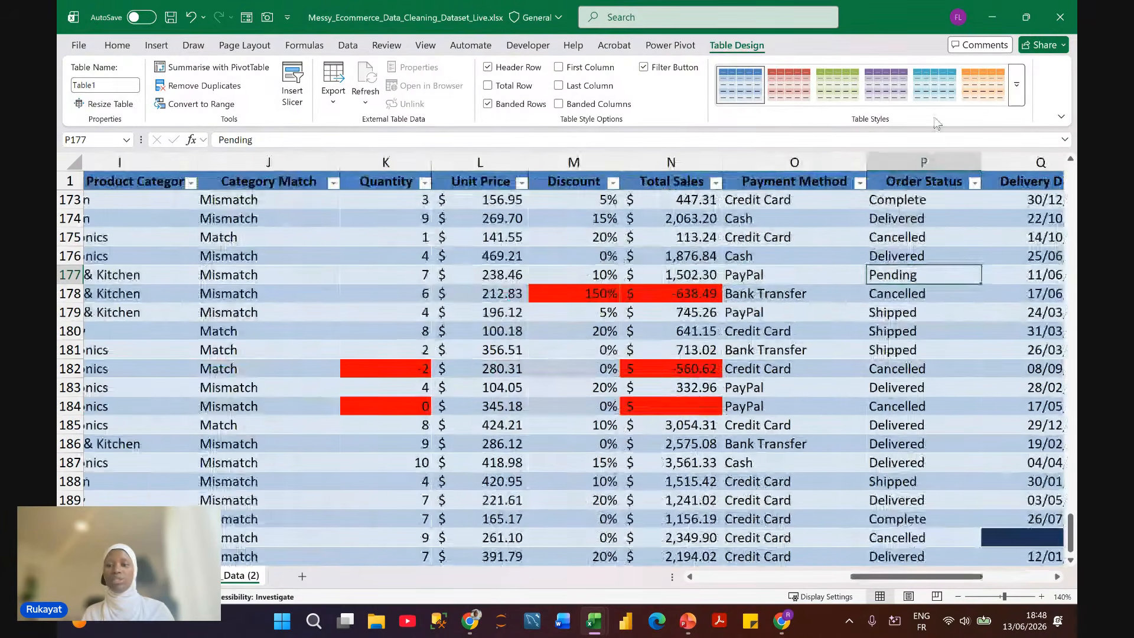
left_click(1016, 85)
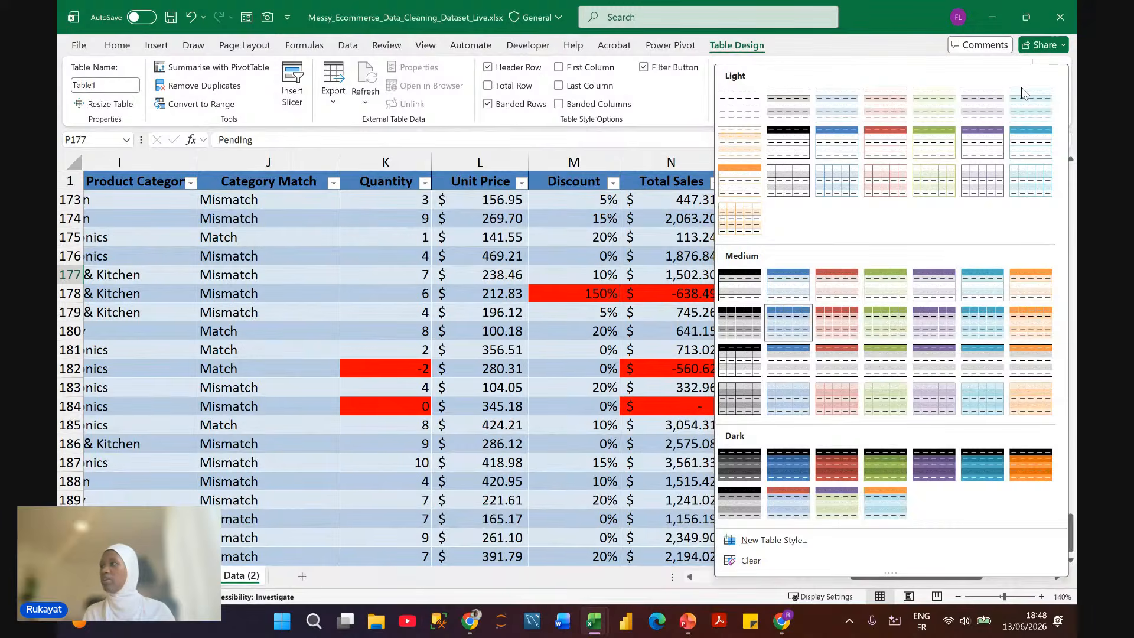
key("Escape")
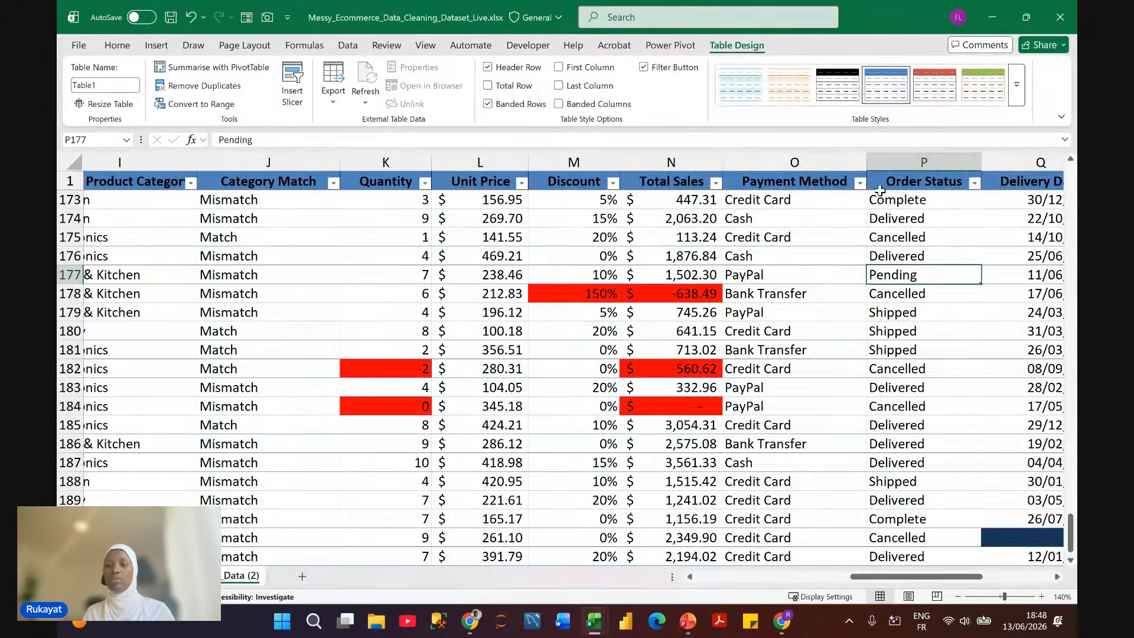
scroll(827, 273, "left", 3)
scroll(827, 274, "left", 5)
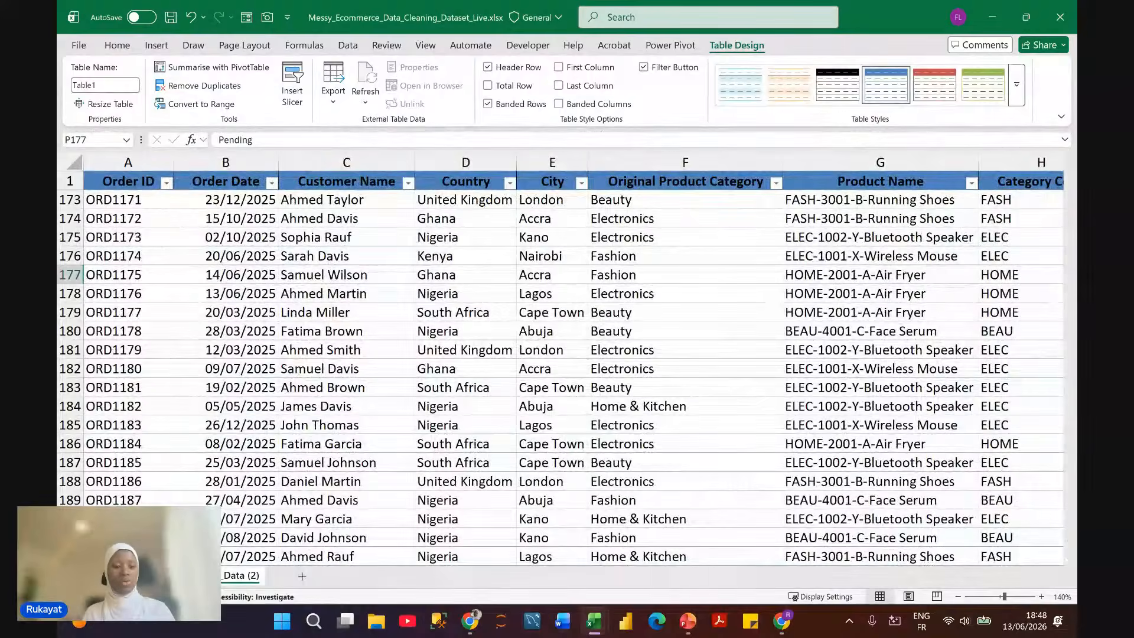
Step: Compare the columns of the original raw data sheet with the formatted table on the cleaned sheet
left_click(161, 575)
scroll(385, 320, "right", 4)
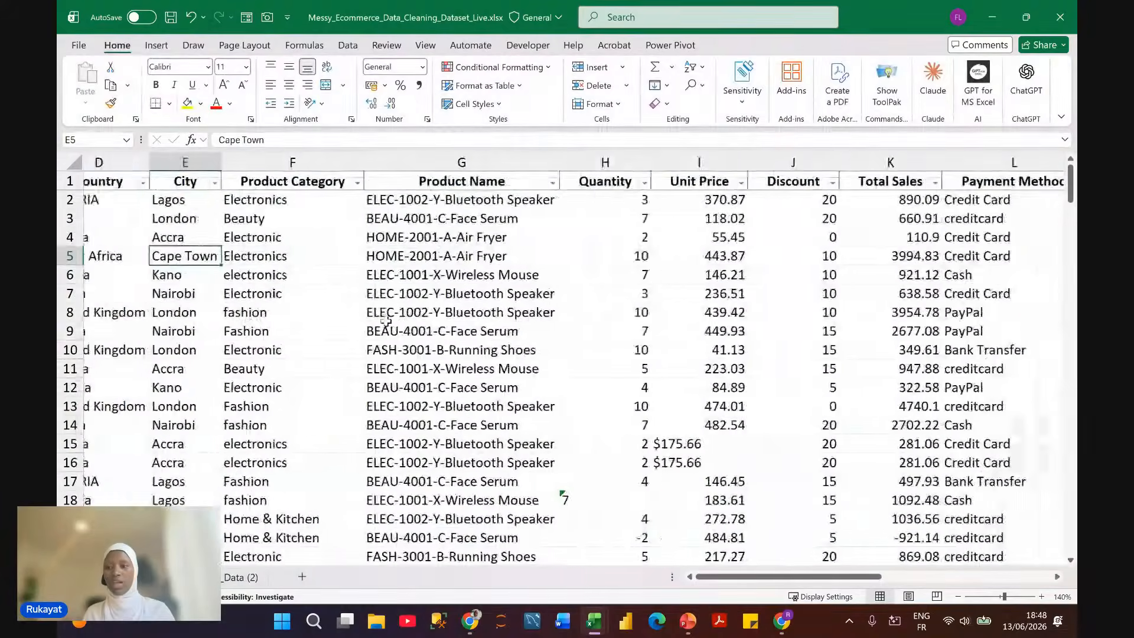
scroll(386, 321, "right", 5)
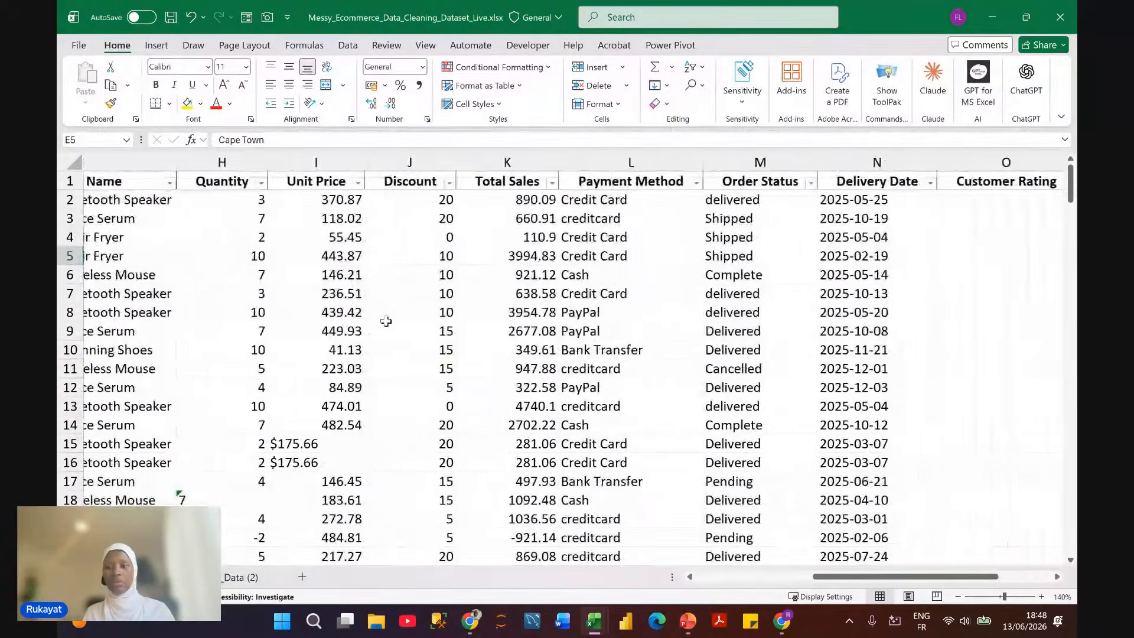
scroll(386, 321, "right", 1)
scroll(385, 321, "left", 7)
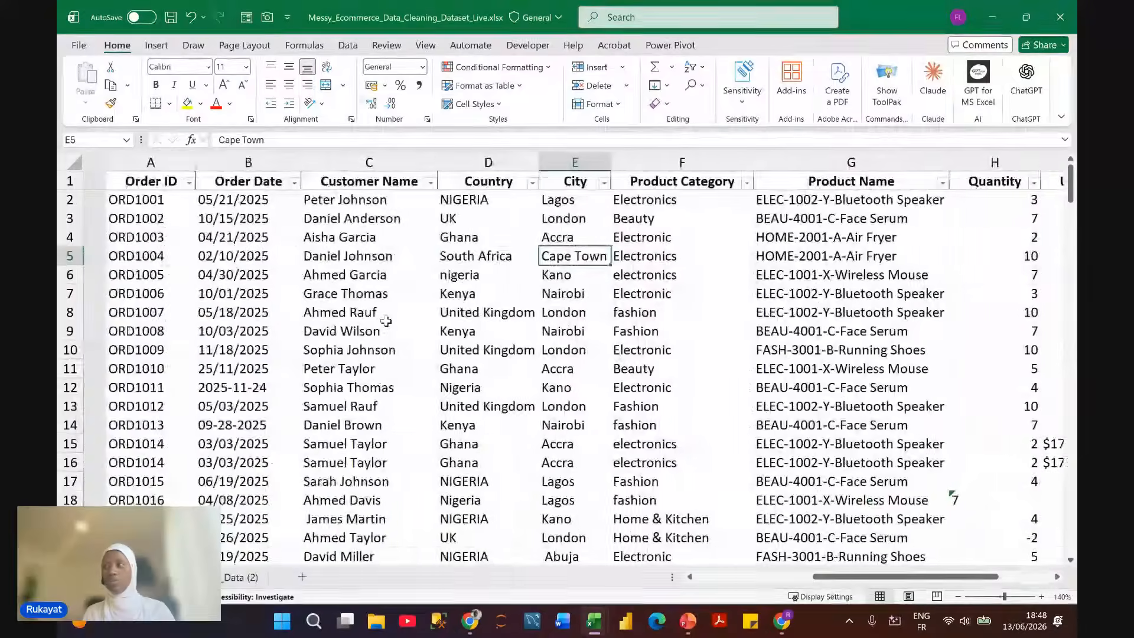
scroll(386, 321, "right", 1)
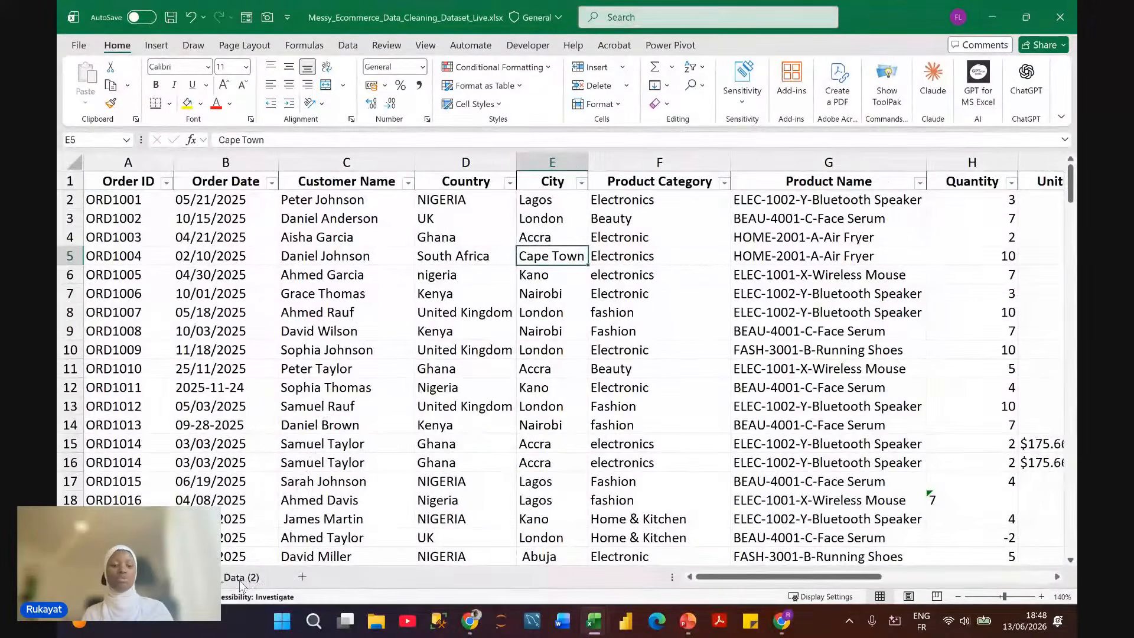
left_click(239, 578)
scroll(678, 269, "right", 6)
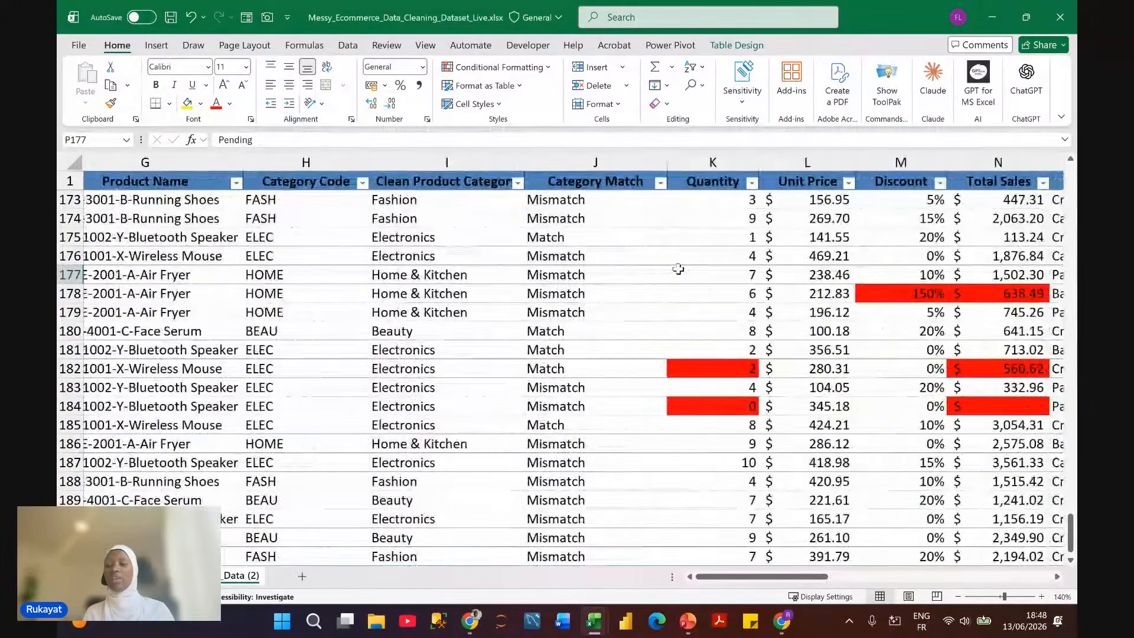
Step: Review the formatted table's columns from Order ID through the date comparison, and return to its first rows
scroll(678, 269, "right", 6)
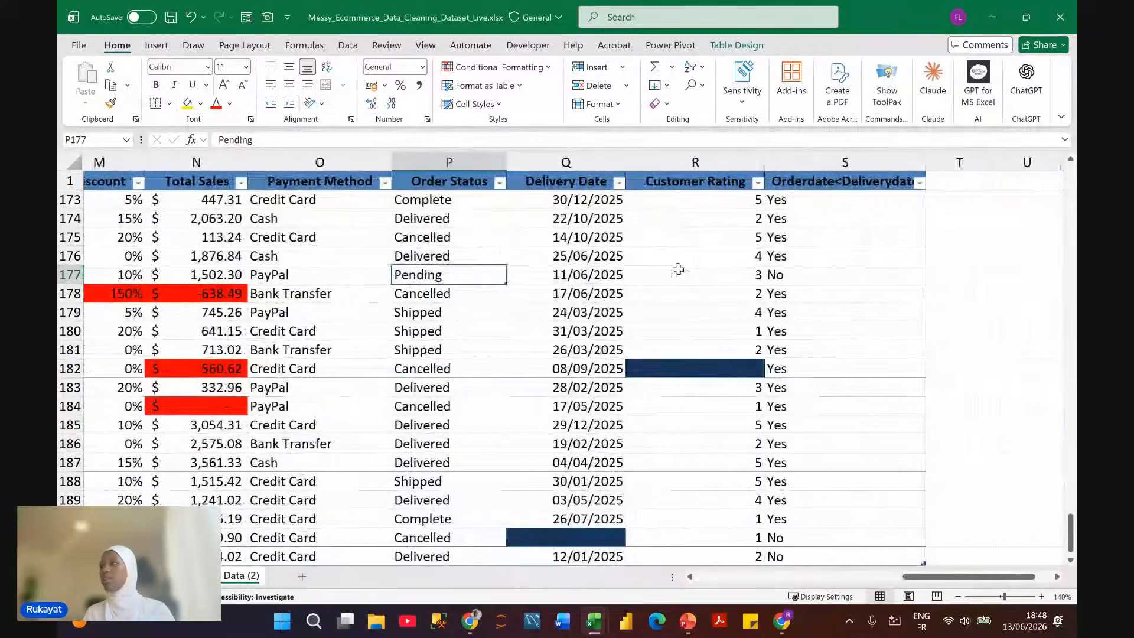
scroll(678, 269, "left", 12)
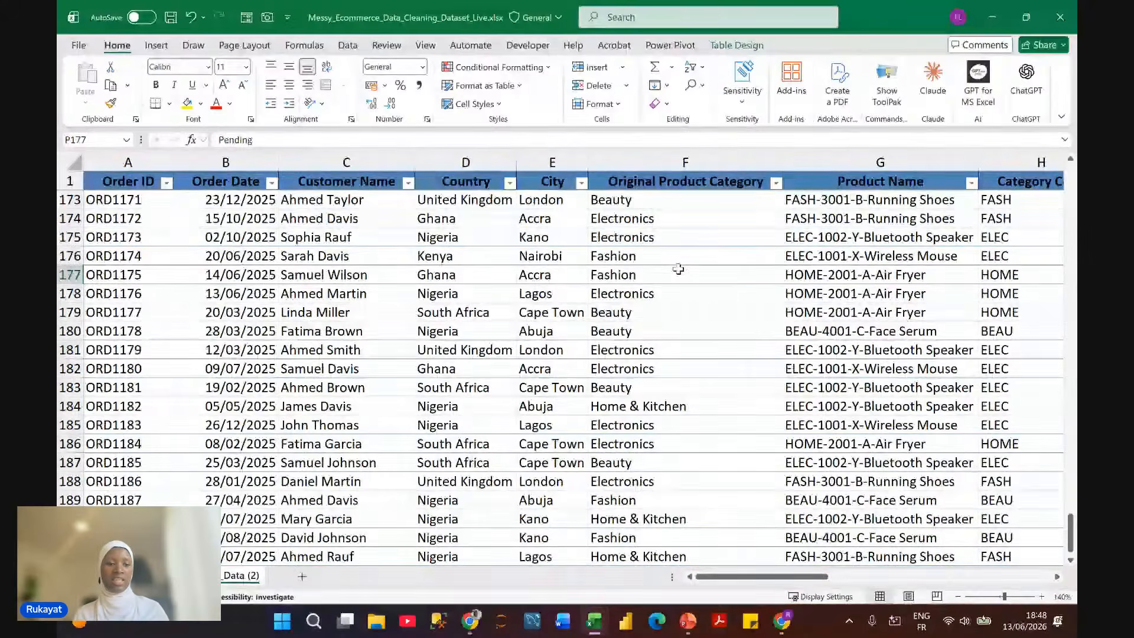
left_click(164, 166)
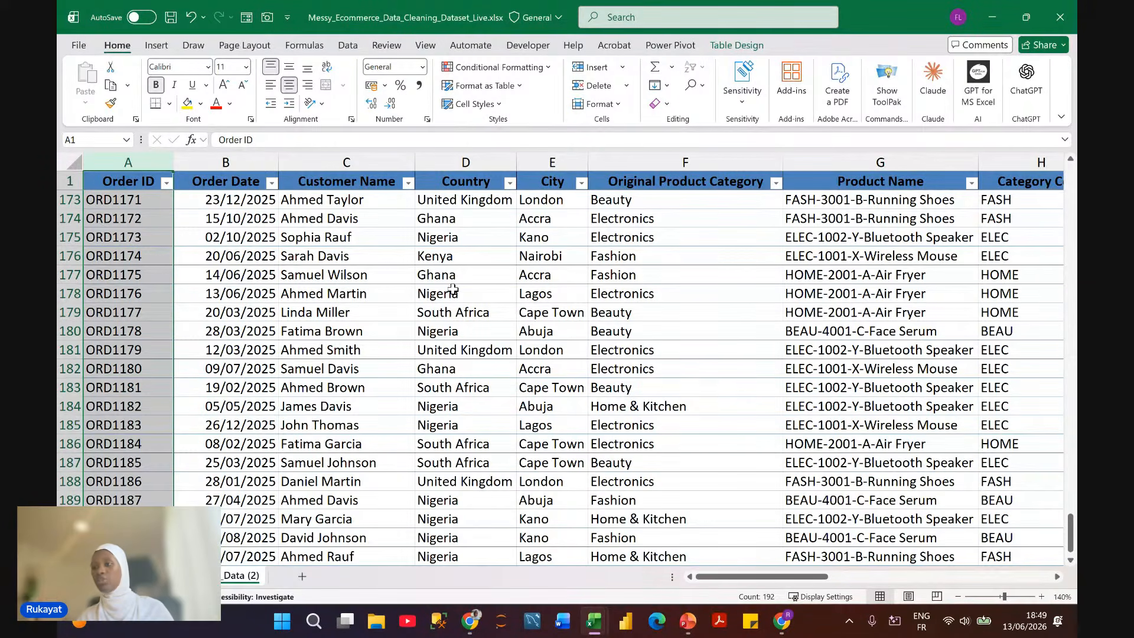
scroll(453, 289, "right", 4)
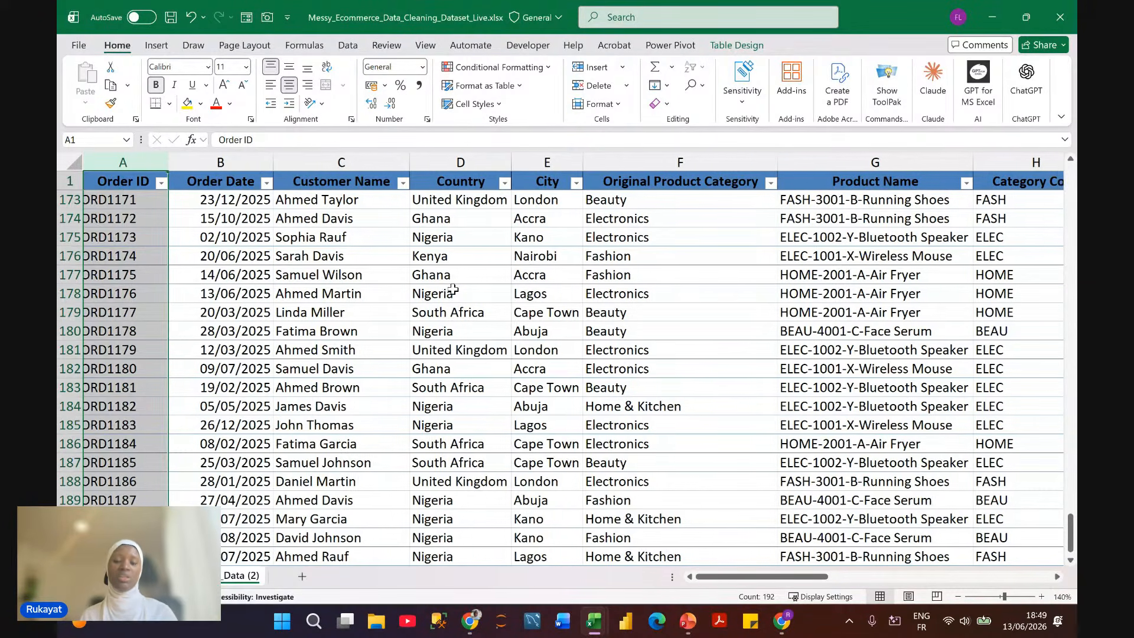
scroll(452, 289, "right", 4)
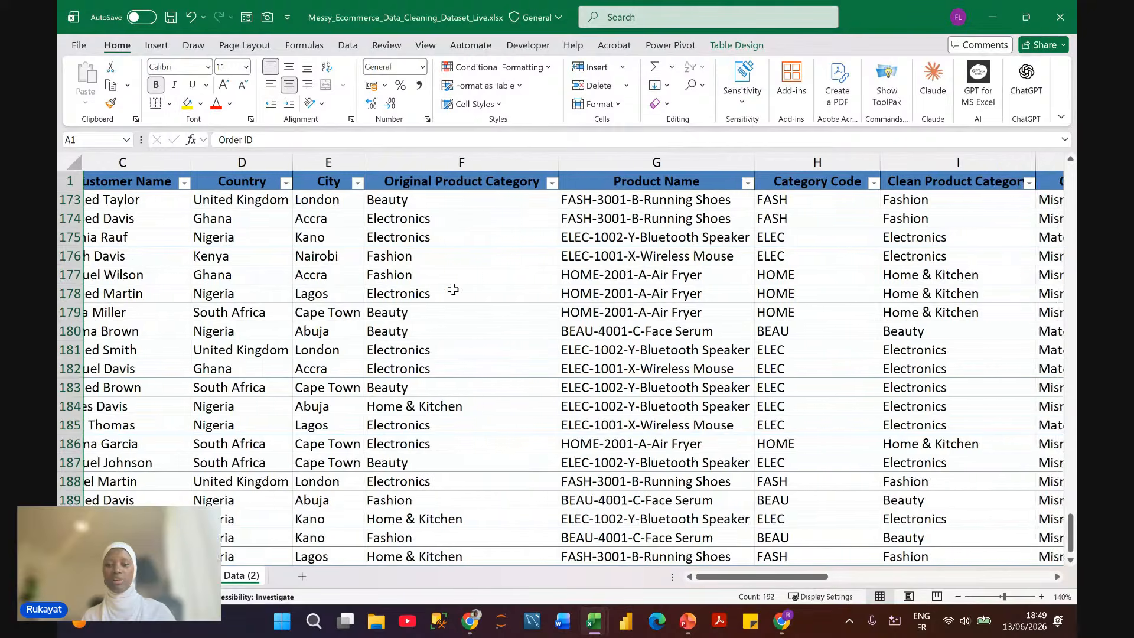
scroll(642, 280, "up", 12)
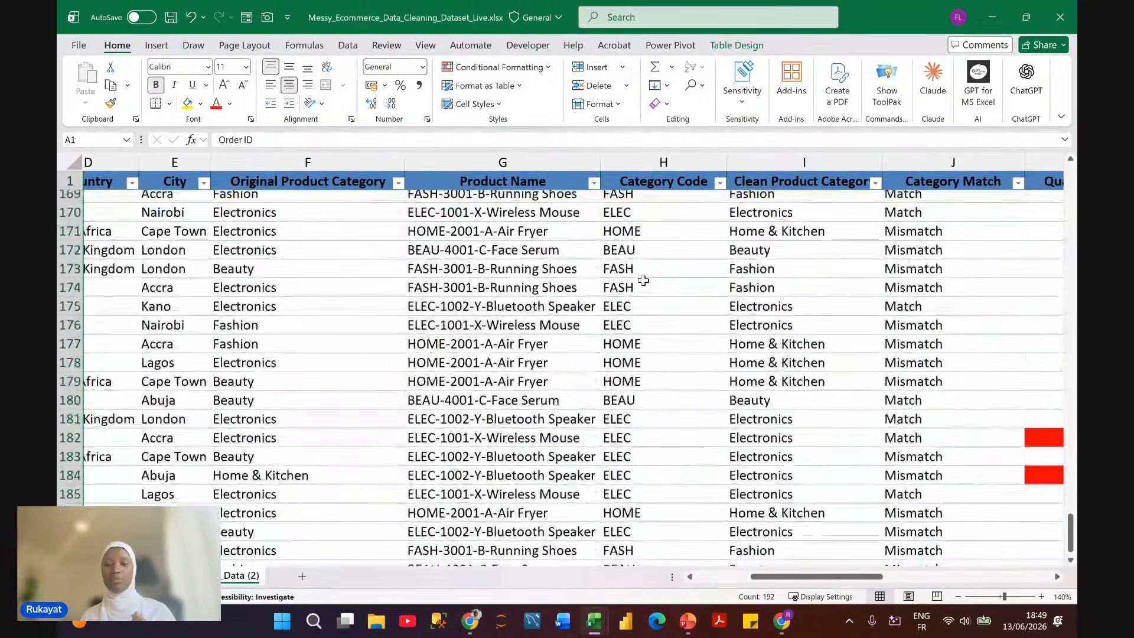
left_click(643, 280)
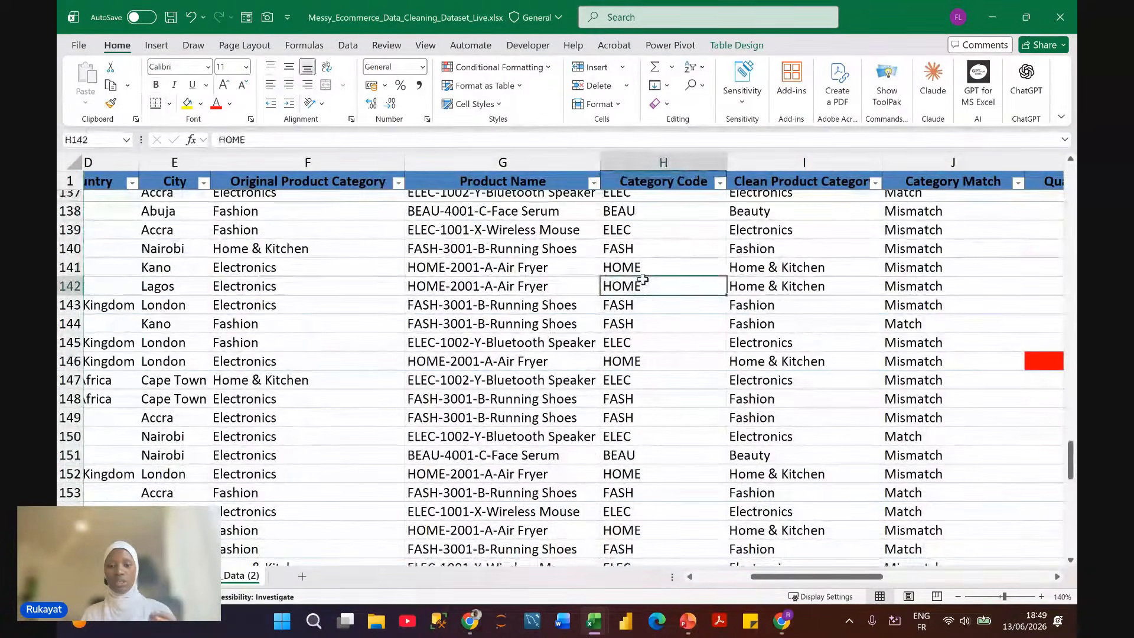
key("ctrl+Up")
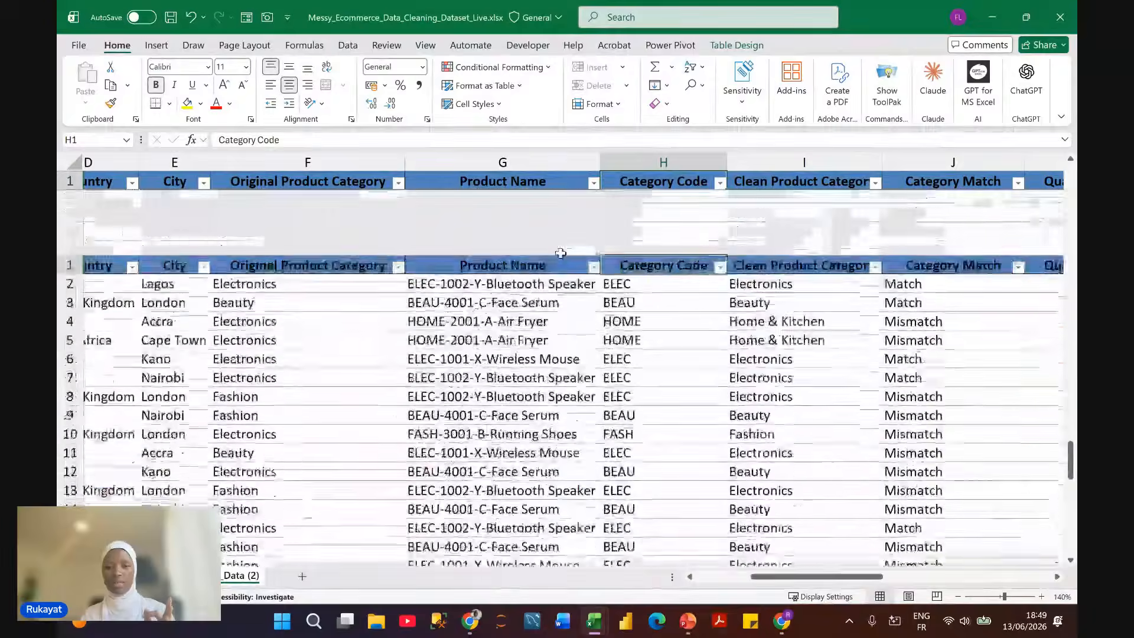
Step: Examine the highlighted quantity, discount, total sales and customer rating cells in the upper rows of the cleaned table
scroll(561, 253, "right", 2)
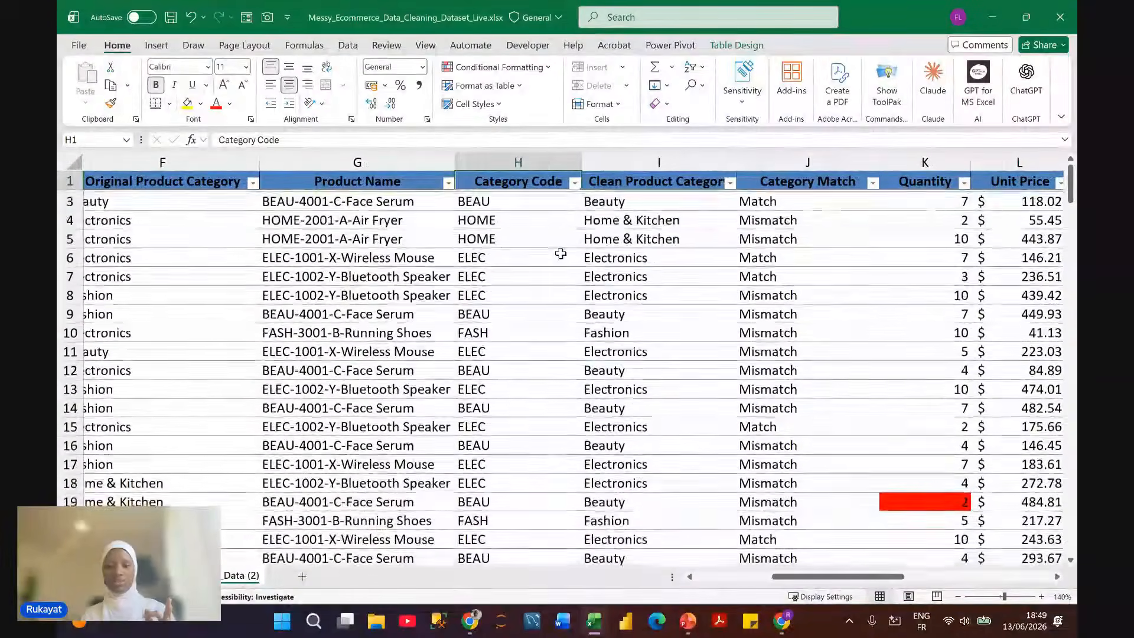
scroll(561, 253, "right", 2)
scroll(560, 254, "down", 2)
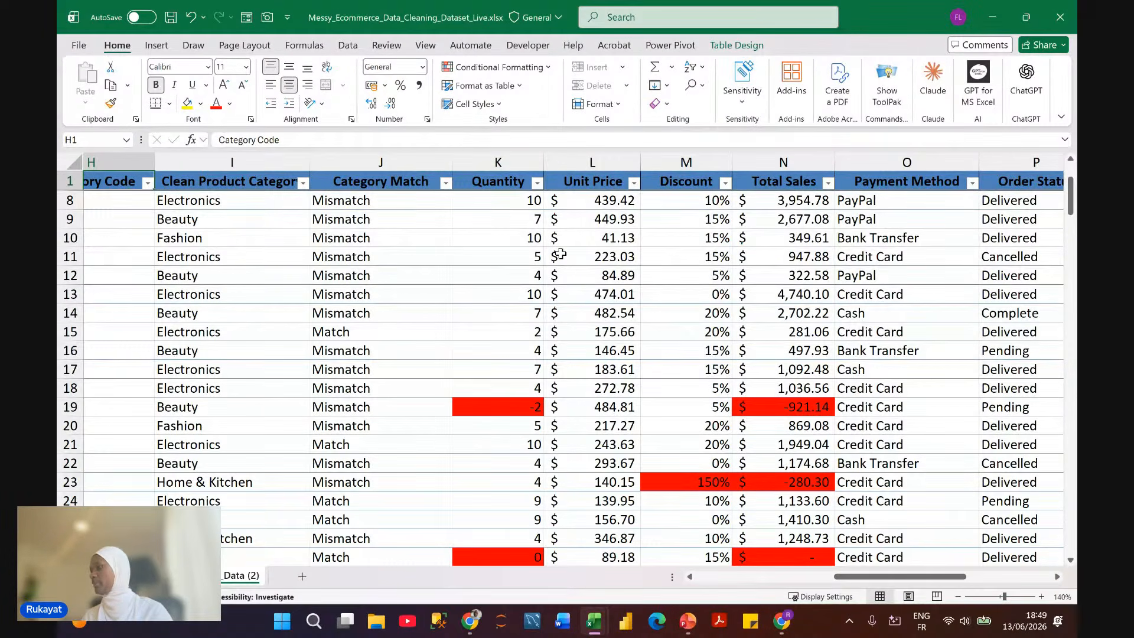
scroll(561, 254, "right", 1)
scroll(561, 254, "right", 3)
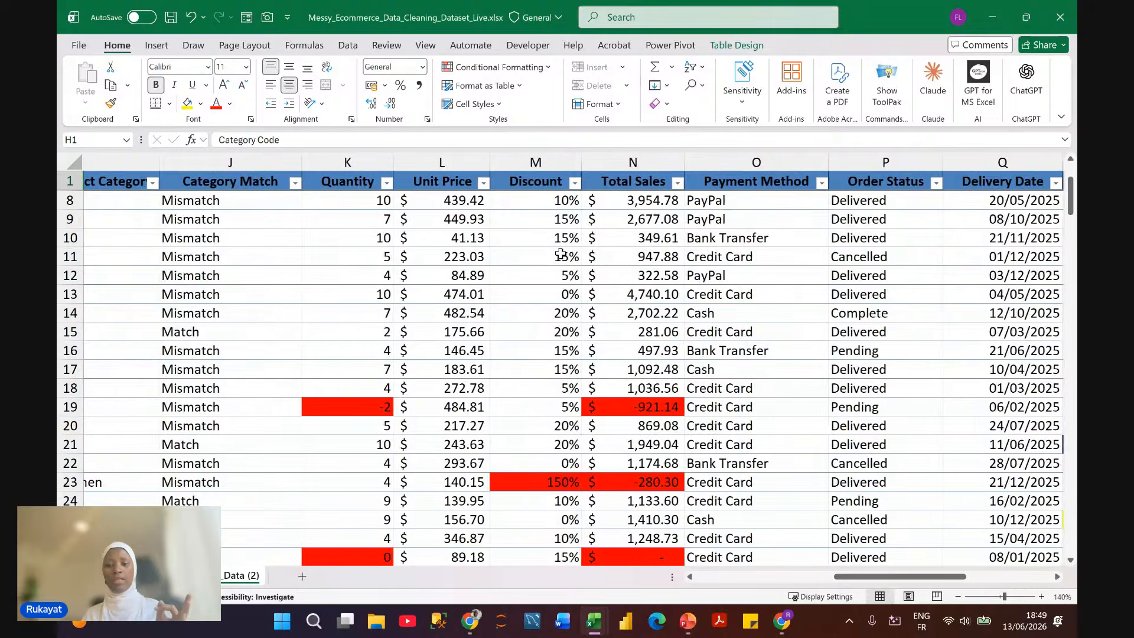
scroll(561, 254, "right", 3)
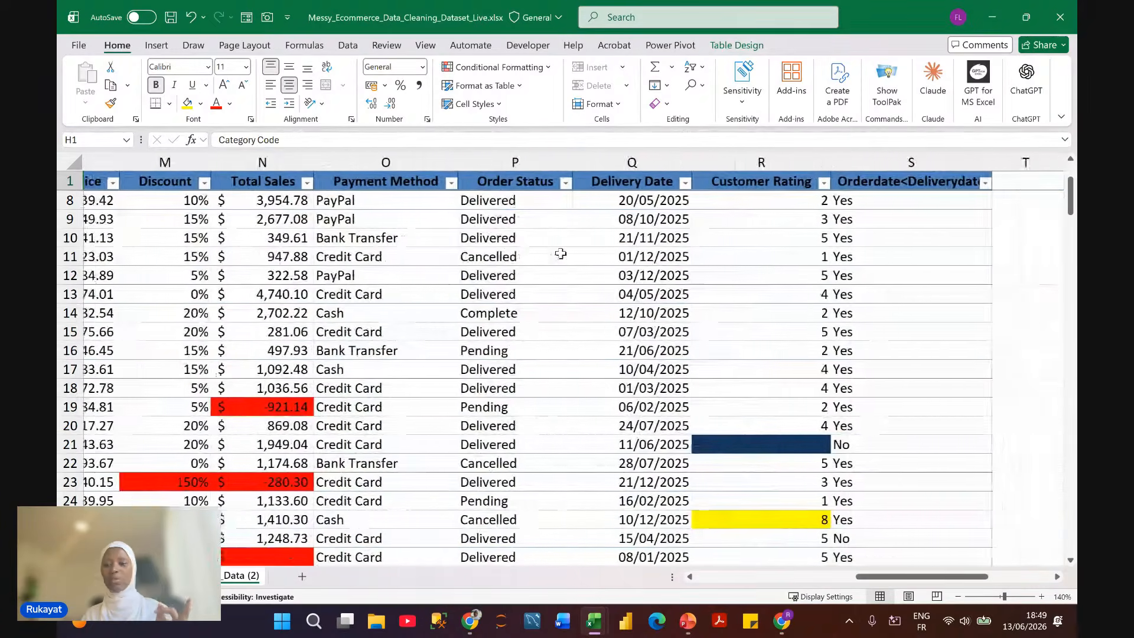
scroll(560, 254, "left", 1)
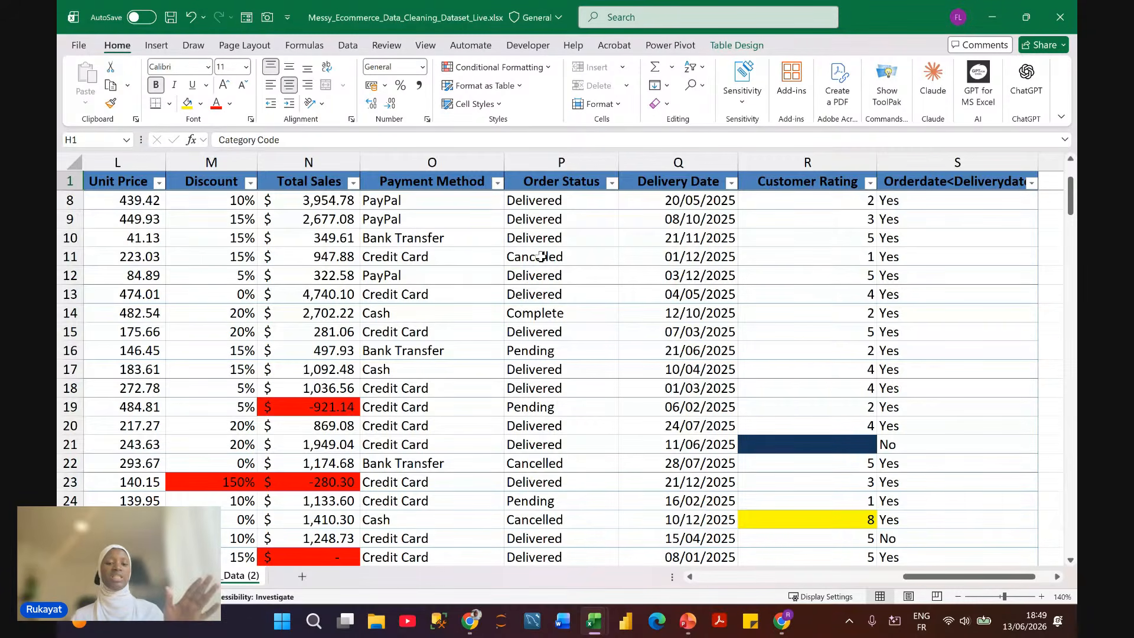
left_click(541, 257)
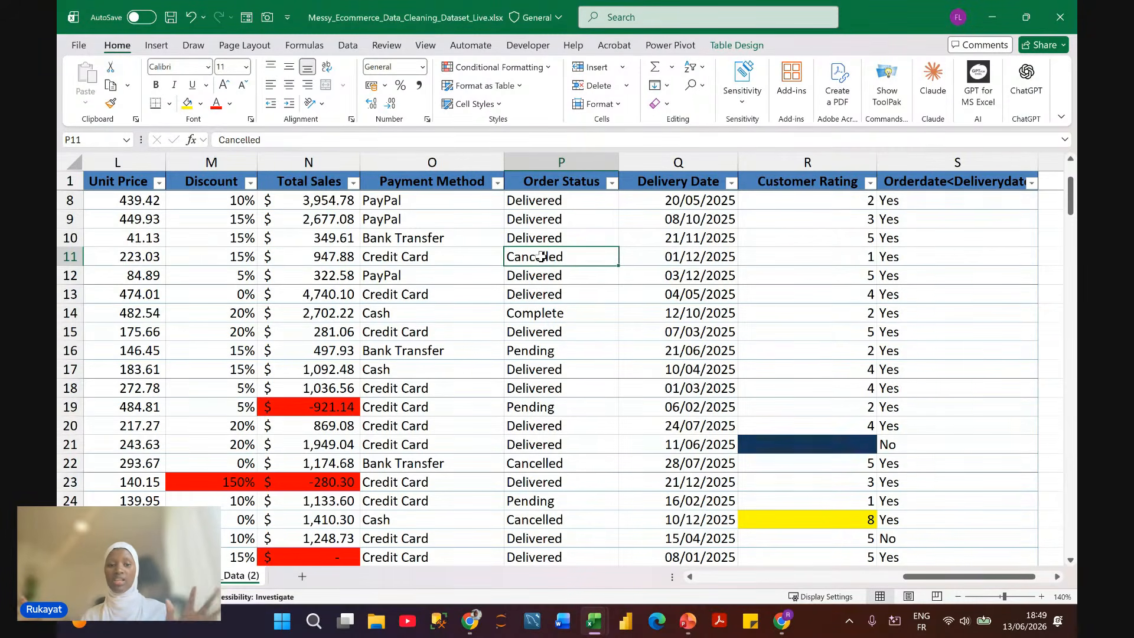
scroll(541, 257, "left", 2)
scroll(541, 257, "left", 3)
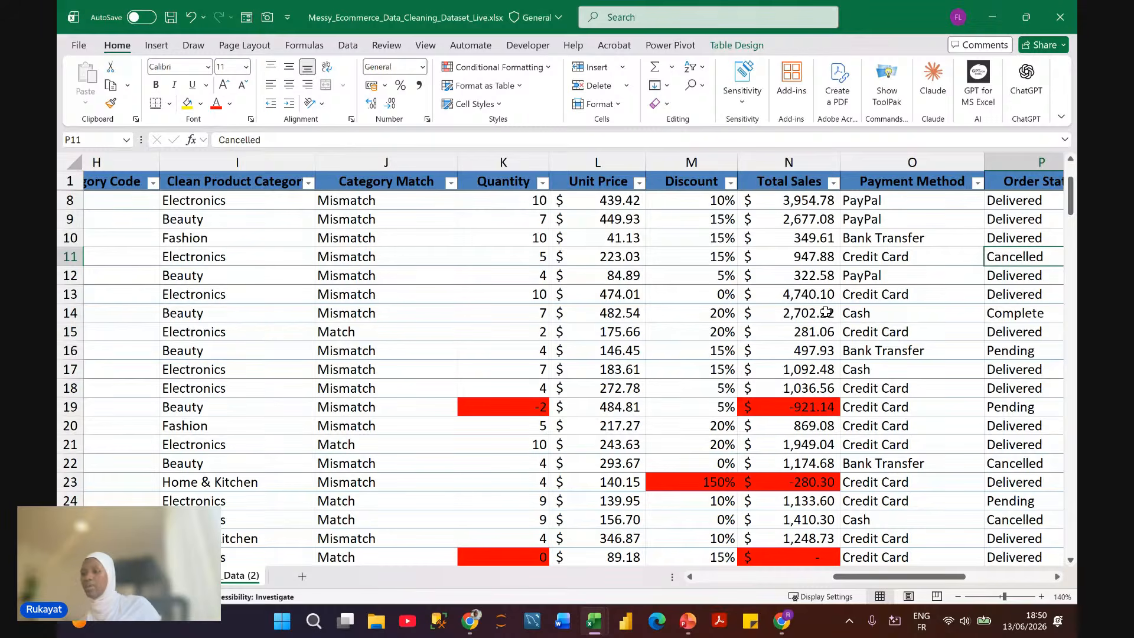
Step: Open the original raw data sheet and examine its order dates, customer names, countries, categories and quantities
left_click(156, 577)
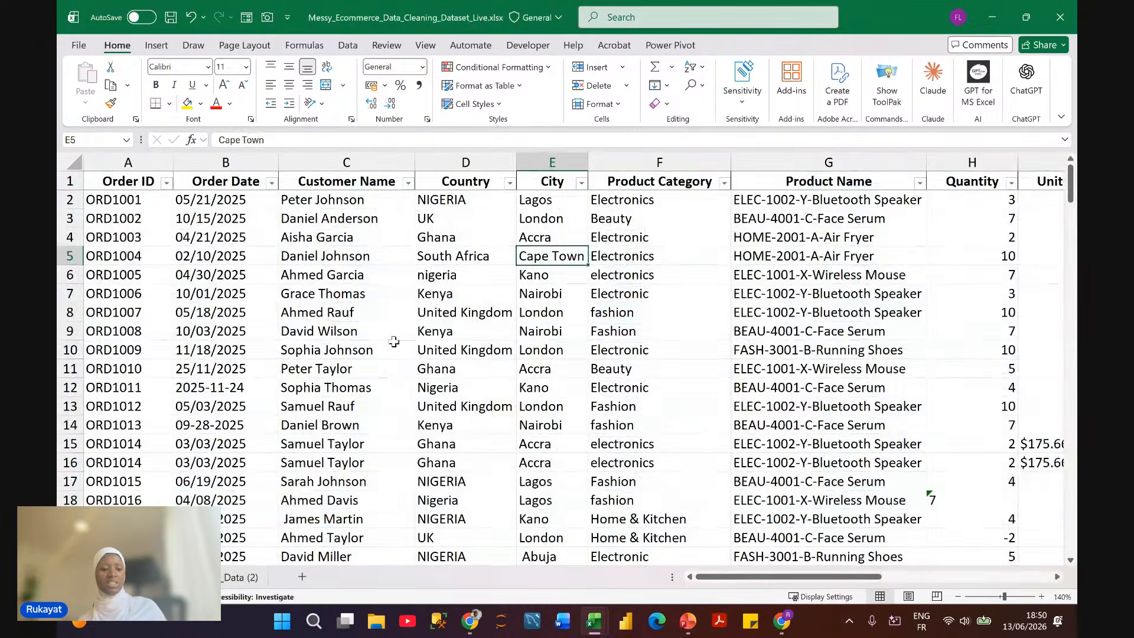
scroll(443, 294, "left", 1)
scroll(443, 294, "down", 1)
scroll(443, 294, "down", 12)
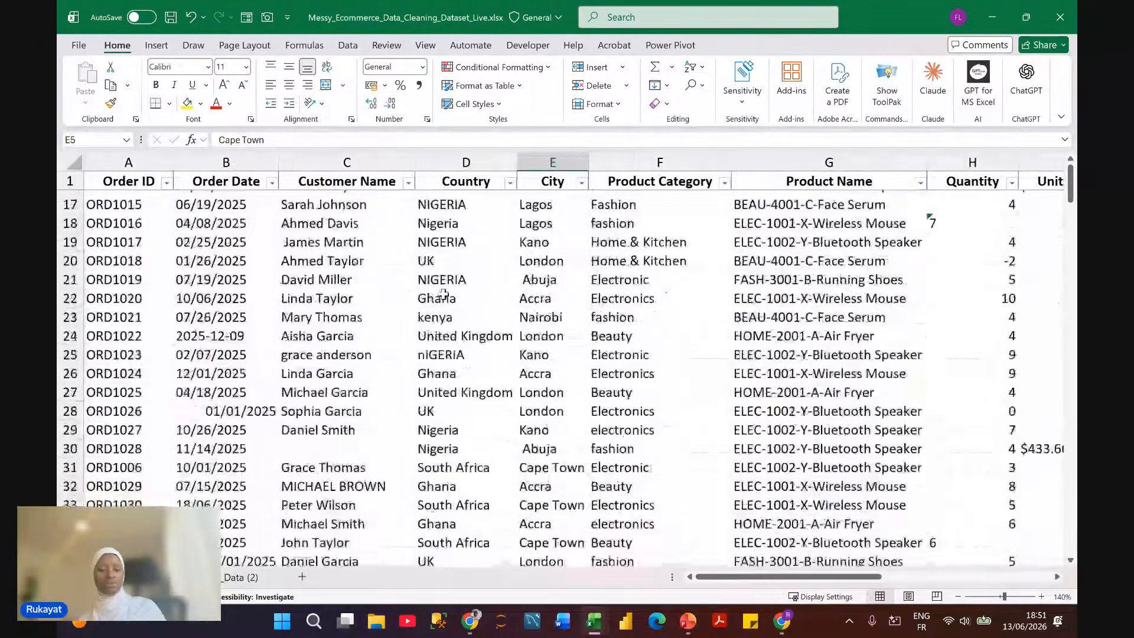
scroll(443, 294, "down", 7)
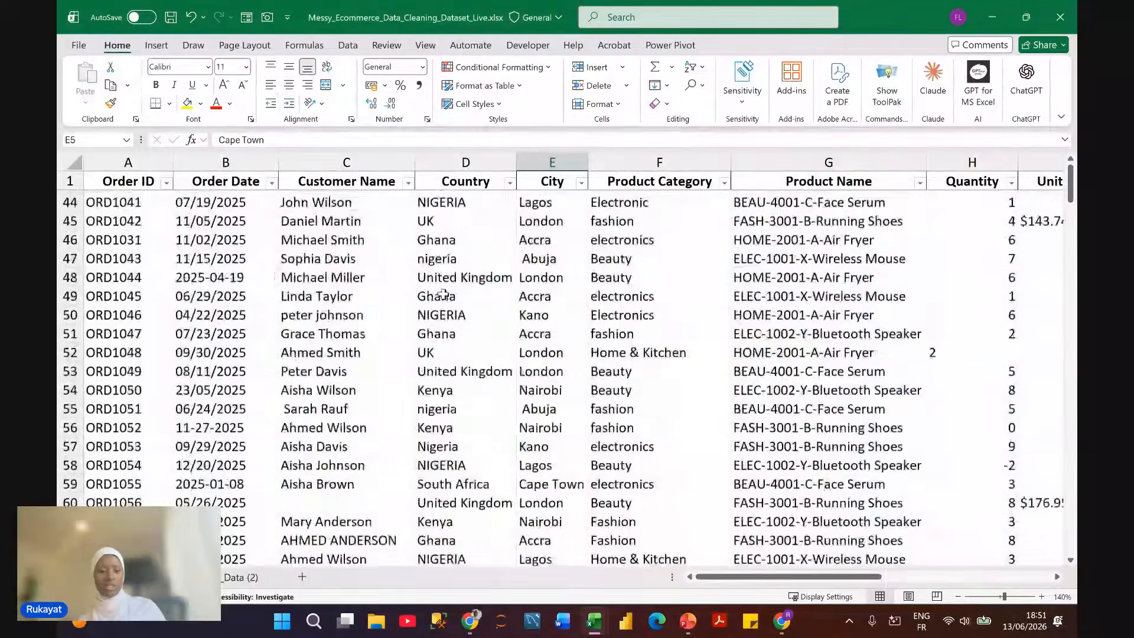
scroll(443, 294, "down", 4)
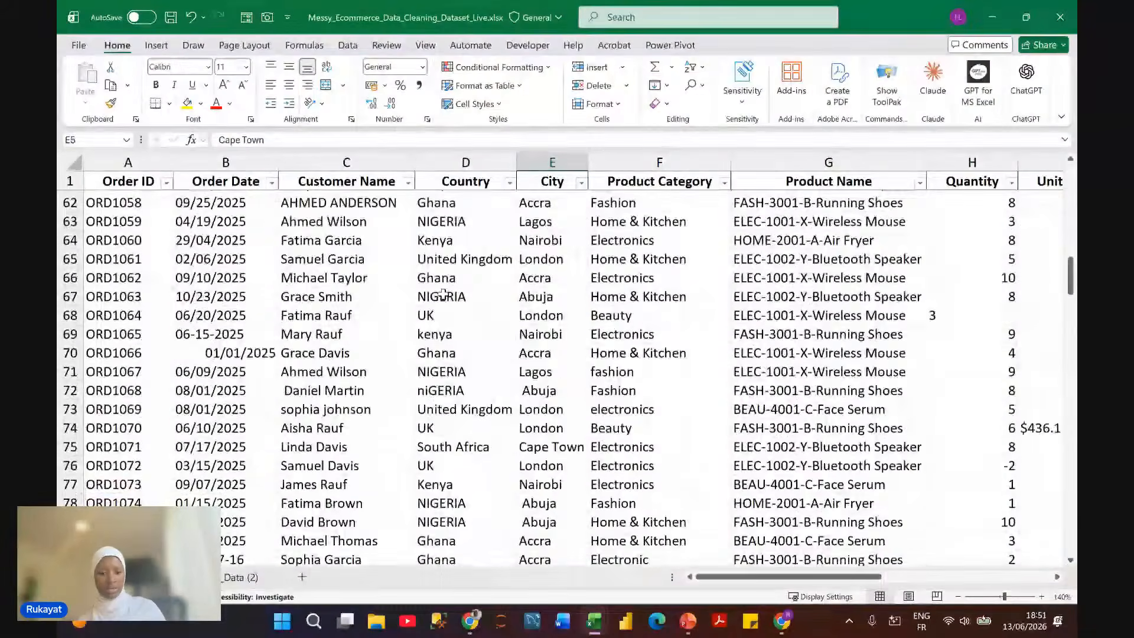
scroll(443, 294, "right", 2)
scroll(443, 295, "right", 2)
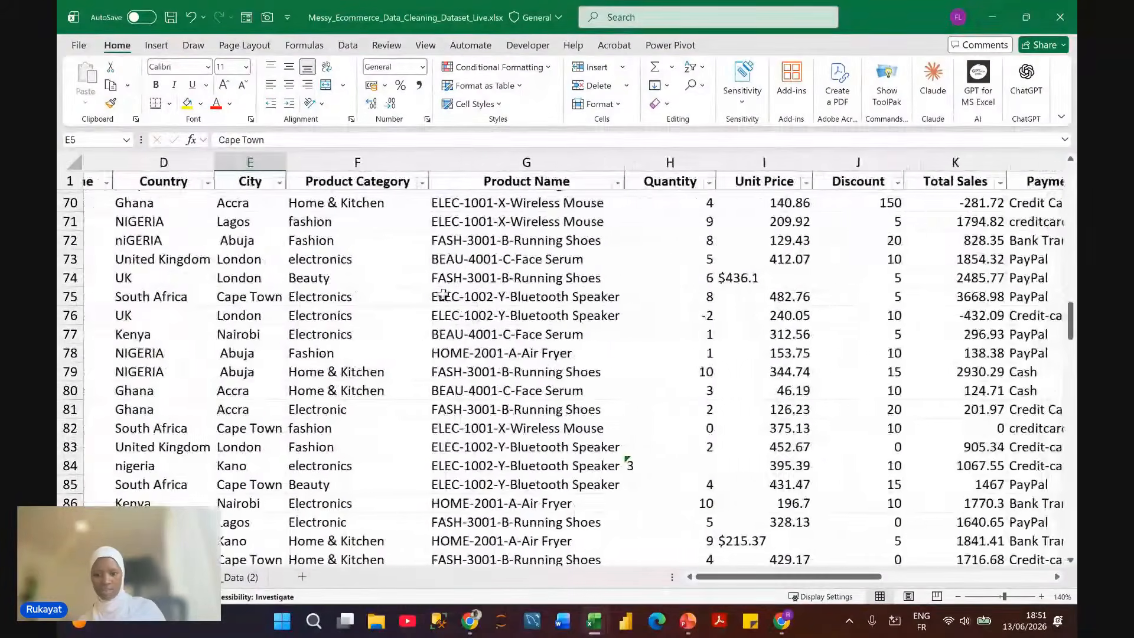
Step: Copy the entire Quantity column of the raw data and add a new worksheet zoomed to 150%
left_click(505, 201)
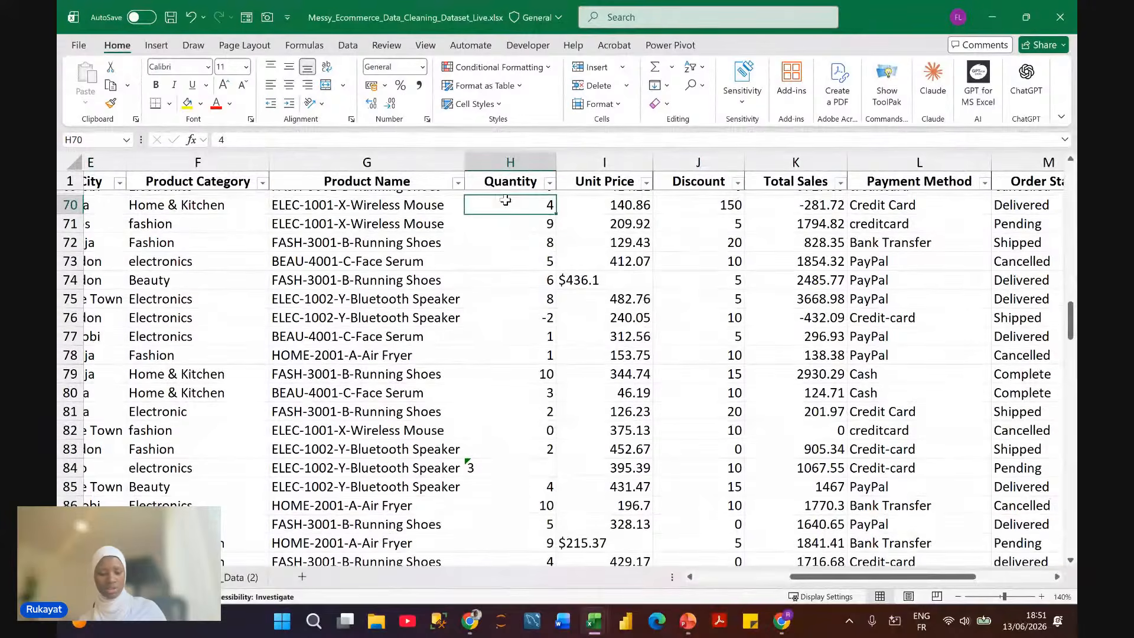
left_click(519, 177)
left_click(520, 164)
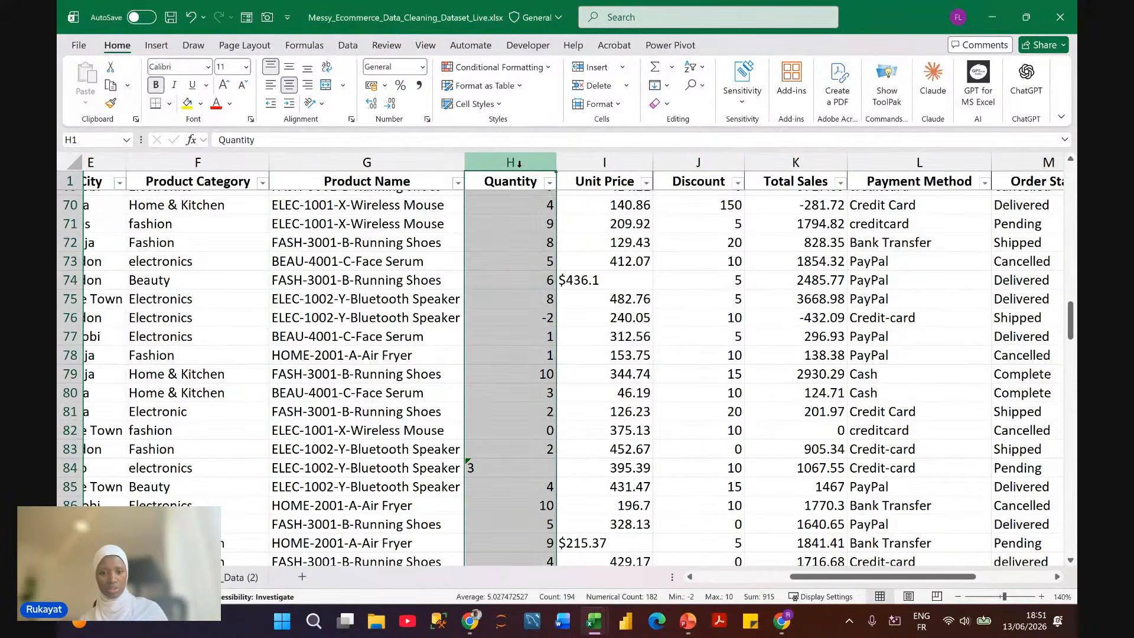
key("ctrl+c")
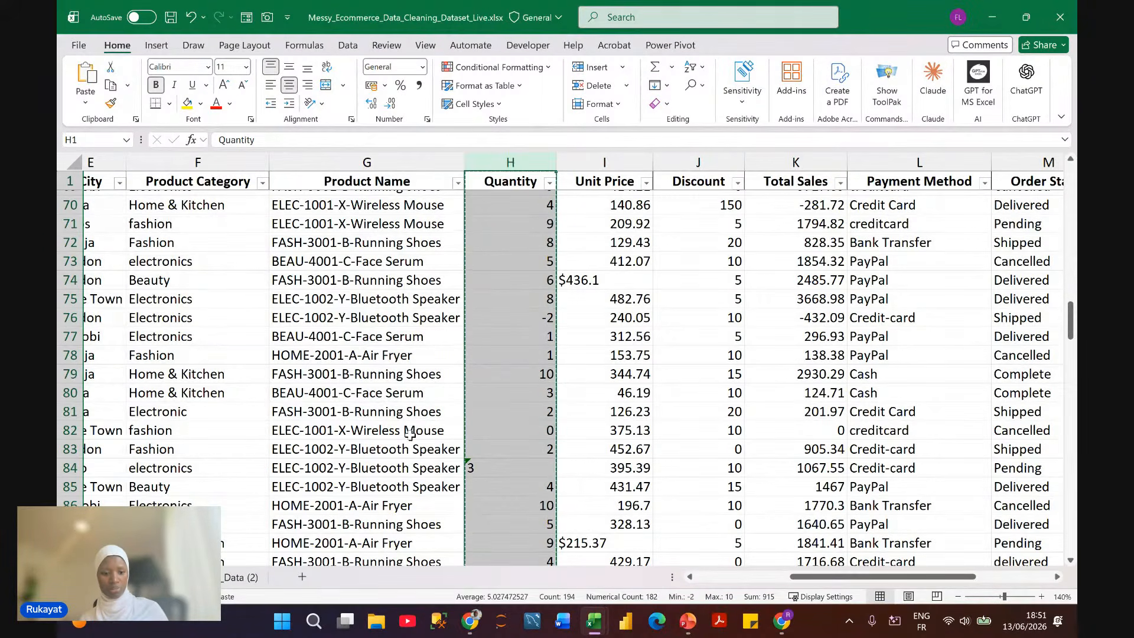
left_click(302, 576)
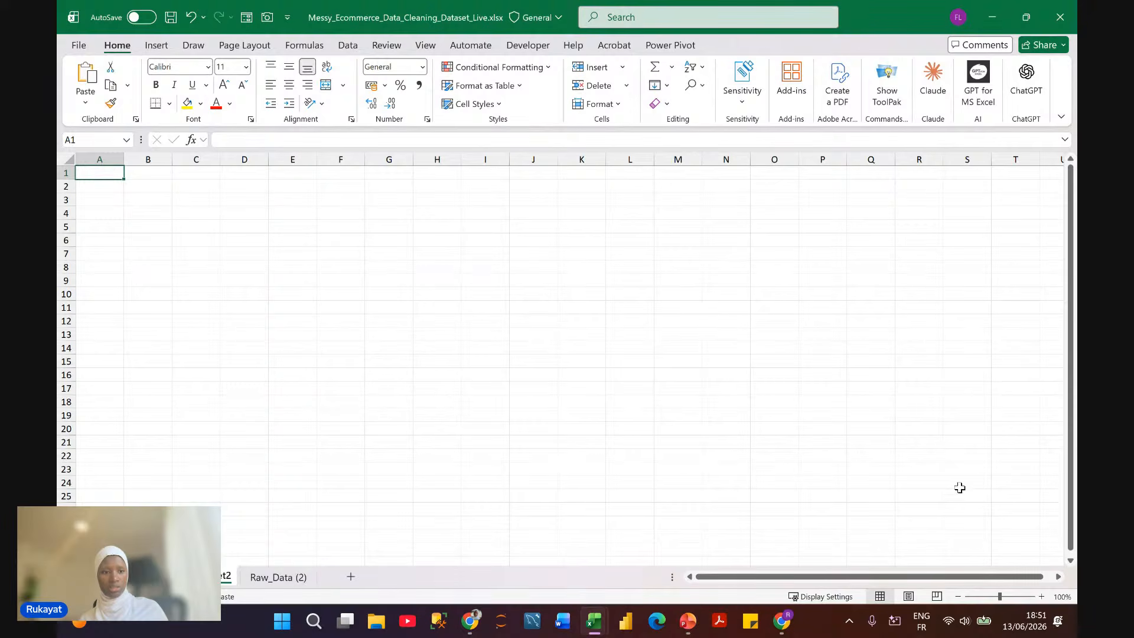
left_click(1041, 597)
left_click(1042, 597)
left_click(1042, 597)
left_click(1041, 596)
left_click(1042, 596)
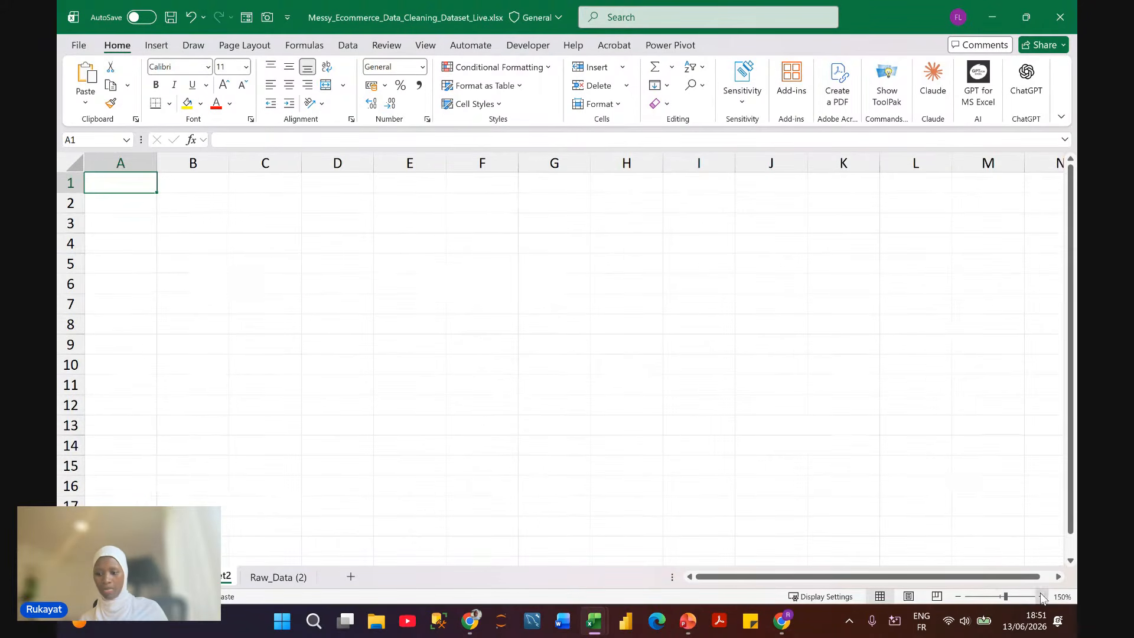
Step: Paste the copied Quantity column into column B of the new sheet and check the number format problem in B18
left_click(192, 184)
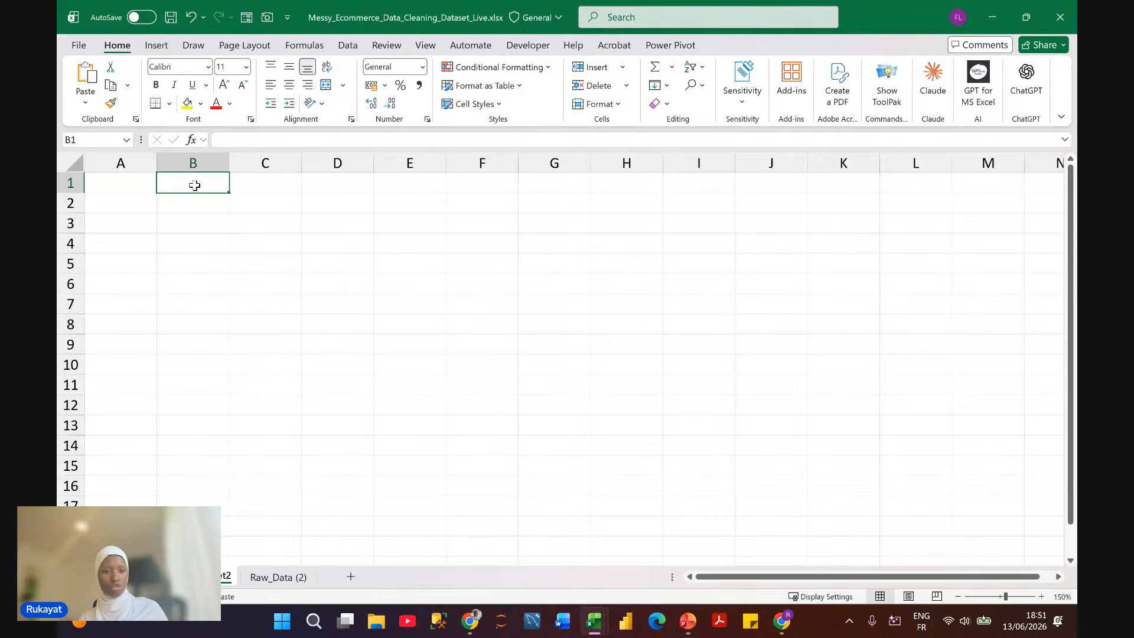
key("ctrl+v")
scroll(177, 414, "down", 1)
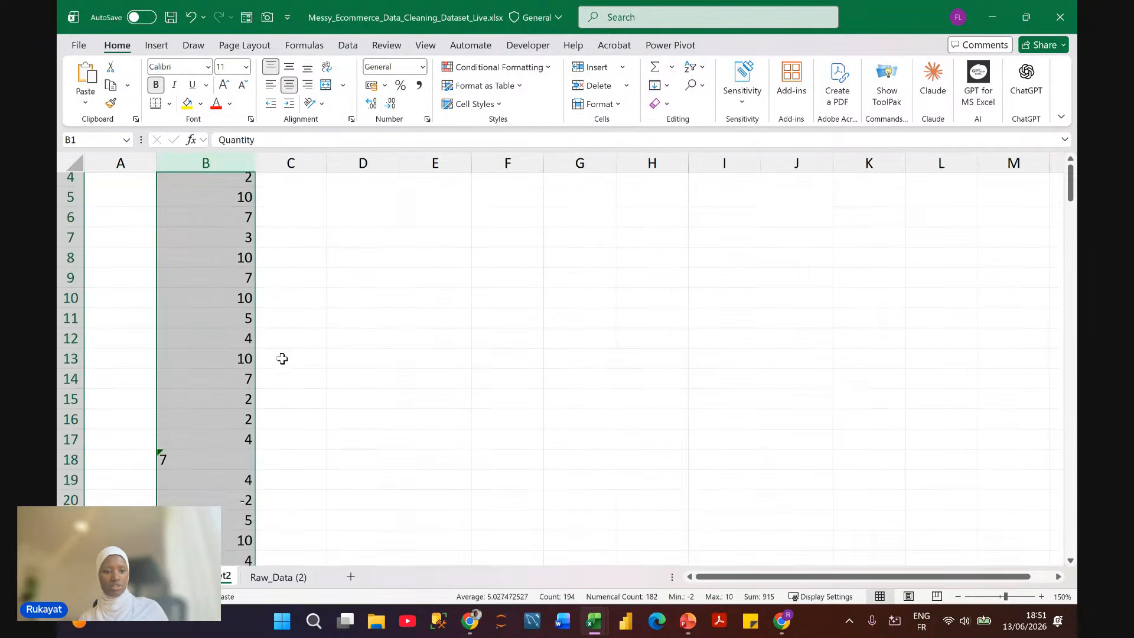
left_click(163, 461)
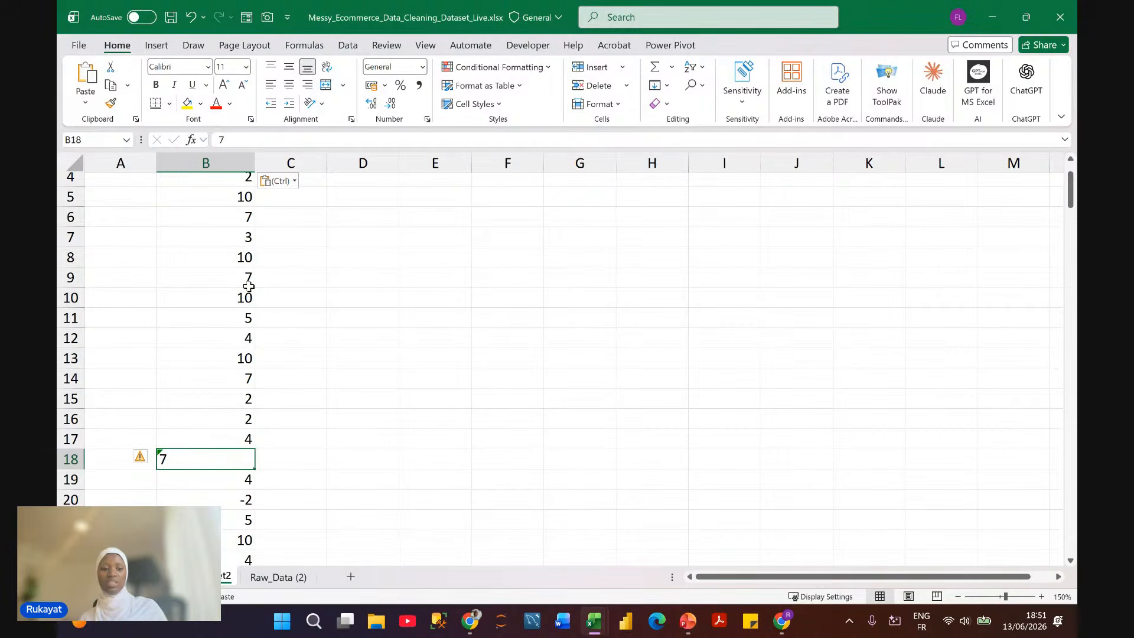
scroll(239, 301, "up", 1)
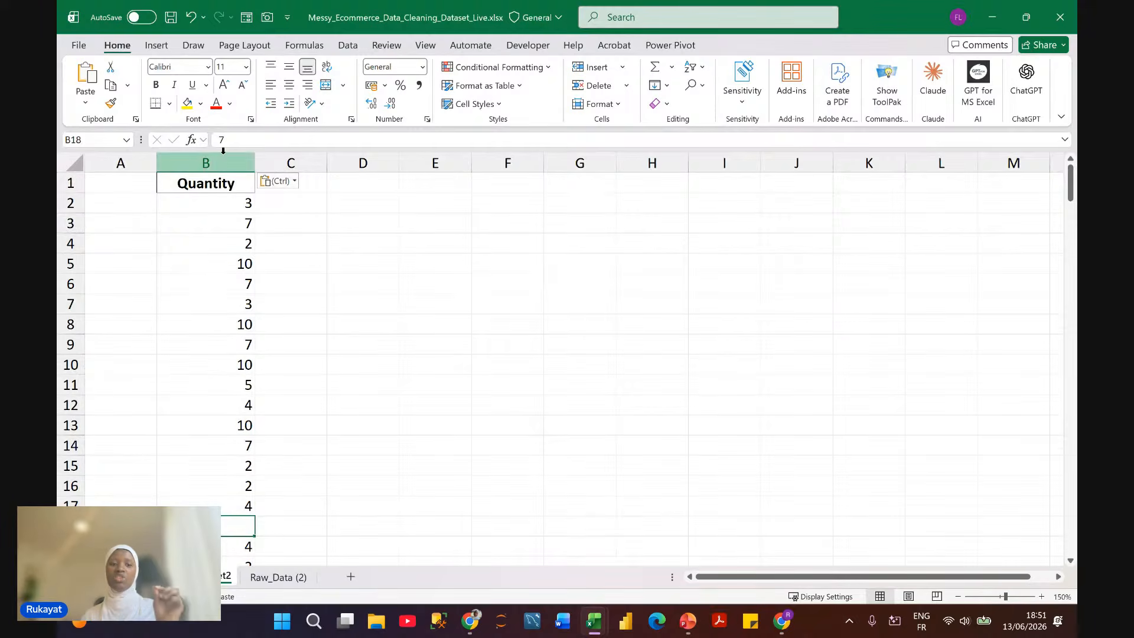
Step: Convert the Quantity values in column B to numbers using Text to Columns with Fixed width and the General data format
left_click(205, 163)
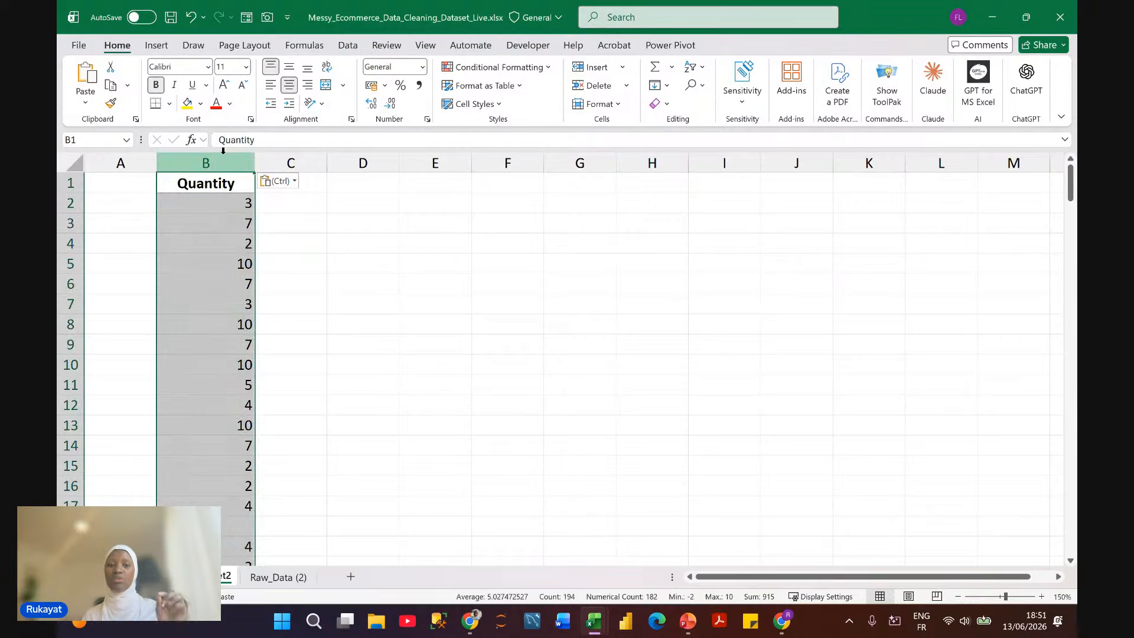
left_click(349, 46)
left_click(631, 100)
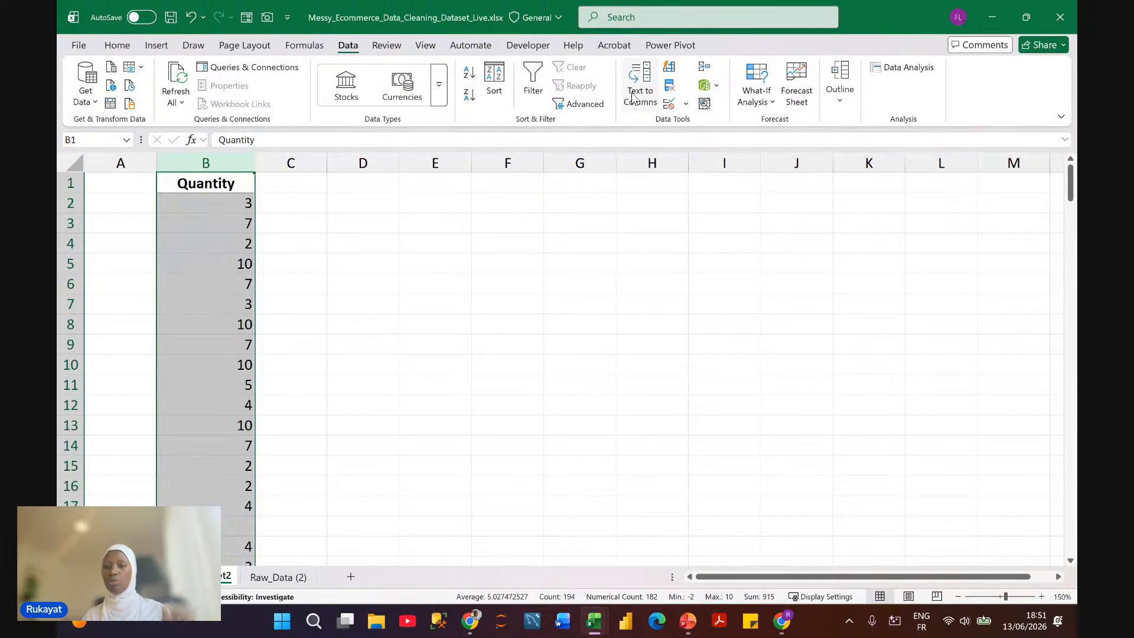
left_click_drag(314, 45, 586, 90)
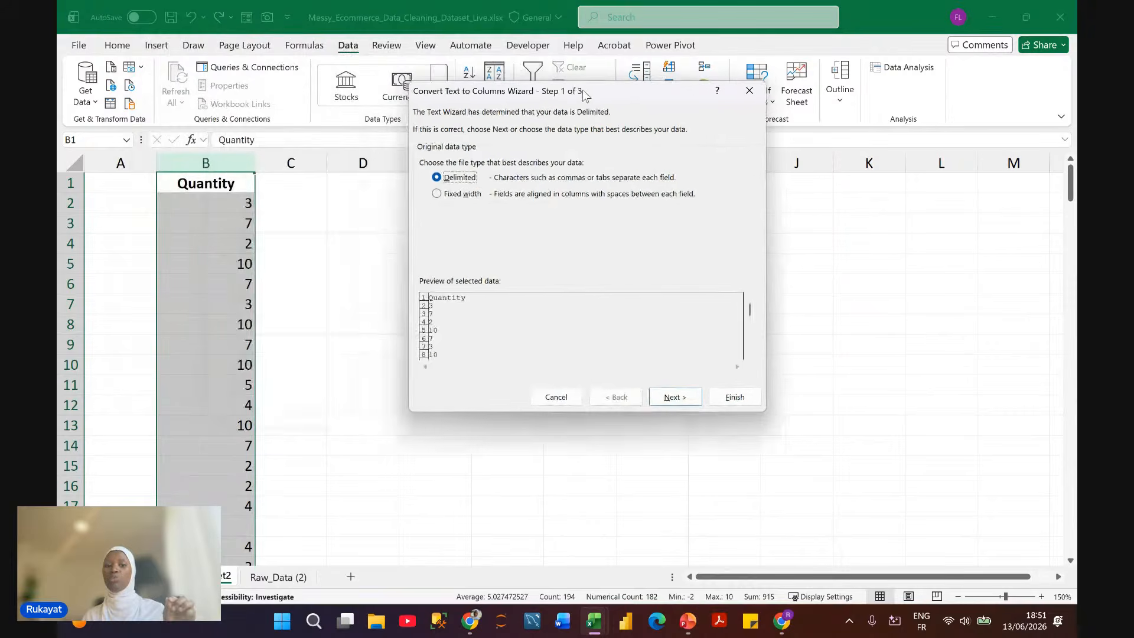
left_click(441, 192)
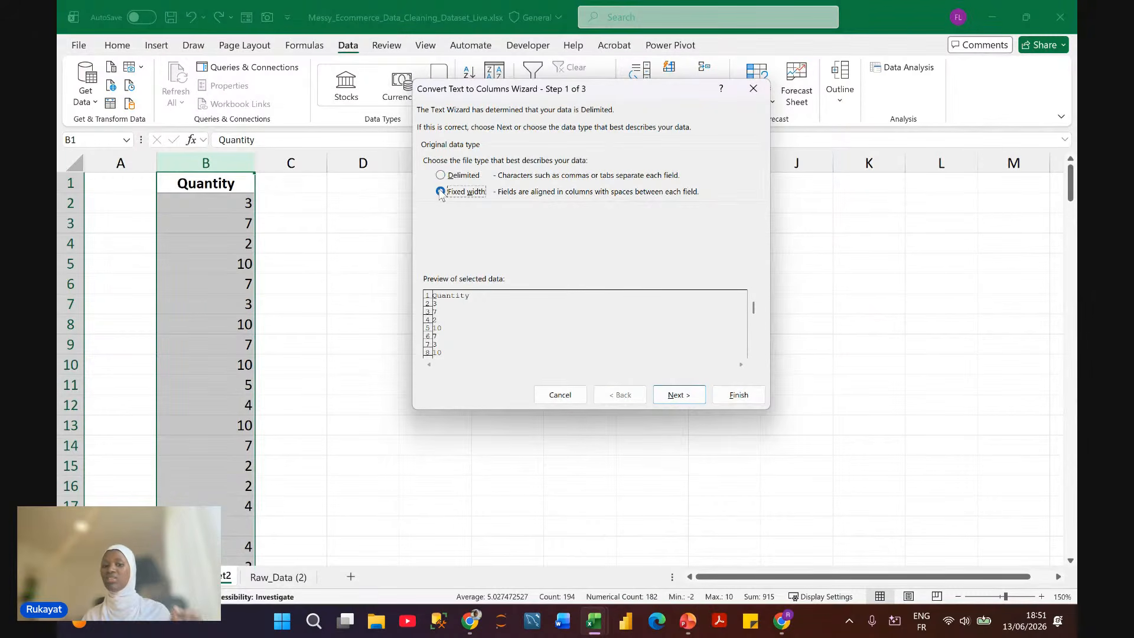
left_click(687, 397)
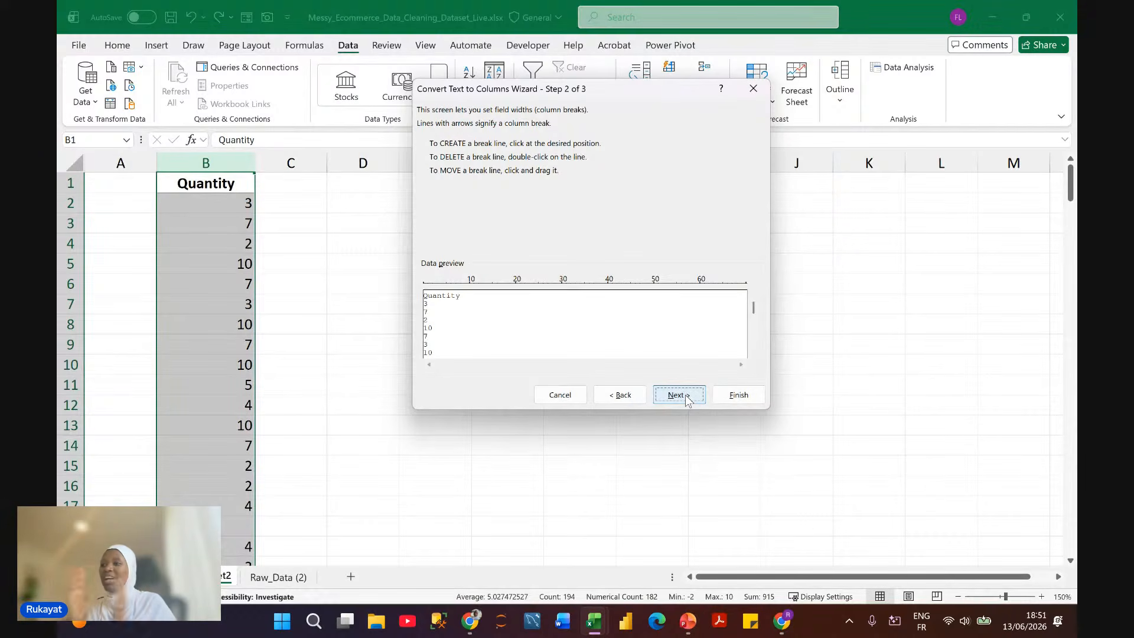
left_click(686, 397)
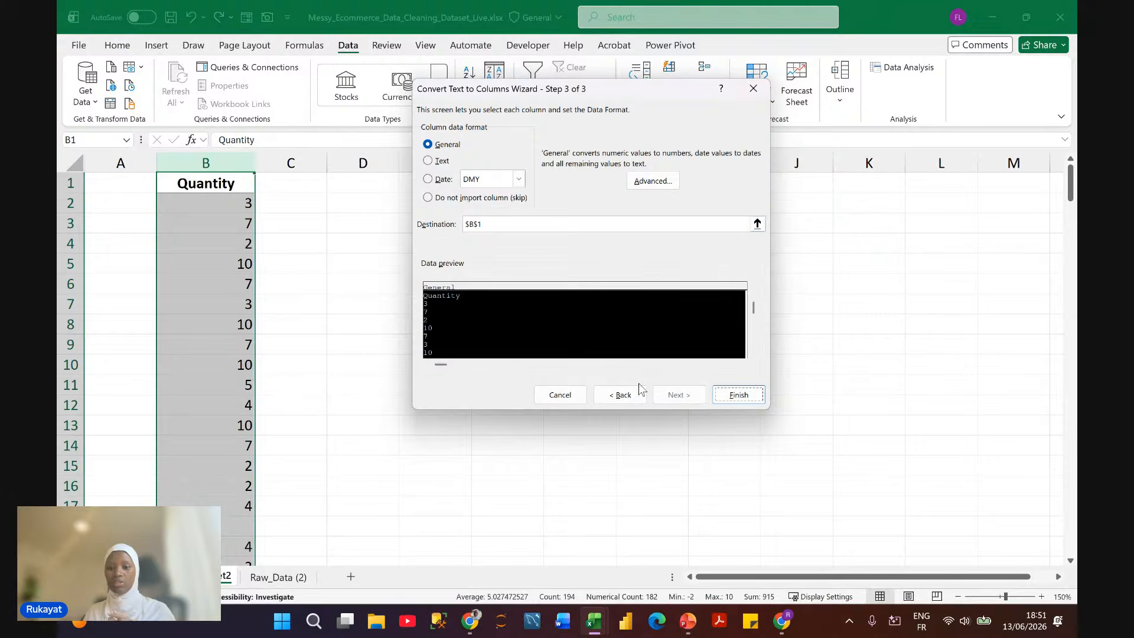
left_click(748, 397)
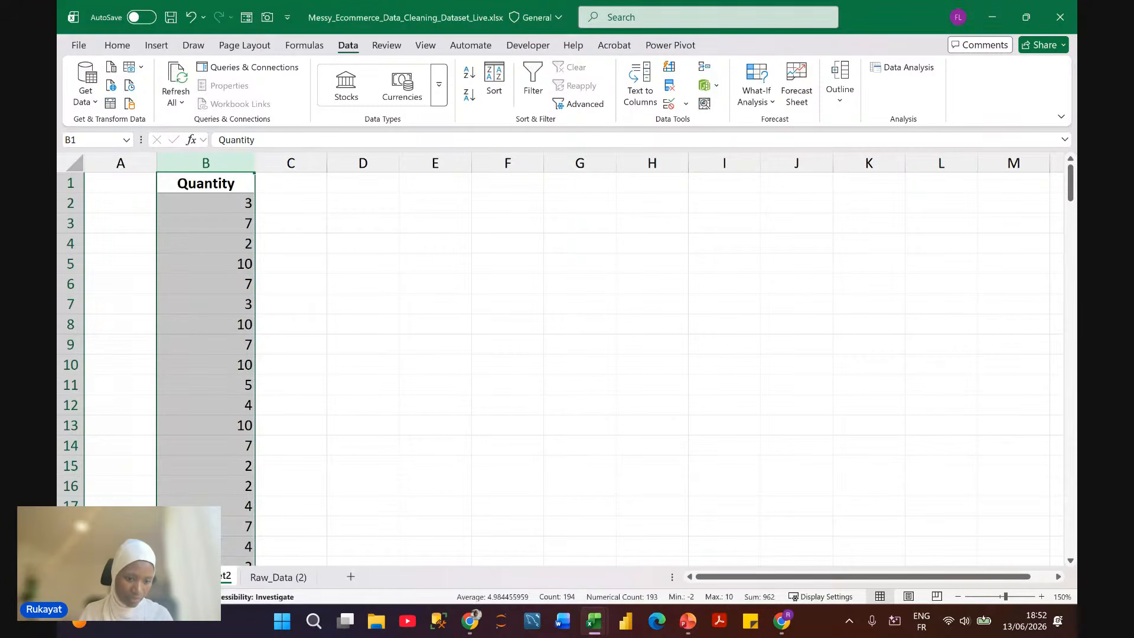
Step: Examine the inconsistent date formats in the Order Date column of the raw data sheet, around rows 45 to 76
left_click(161, 577)
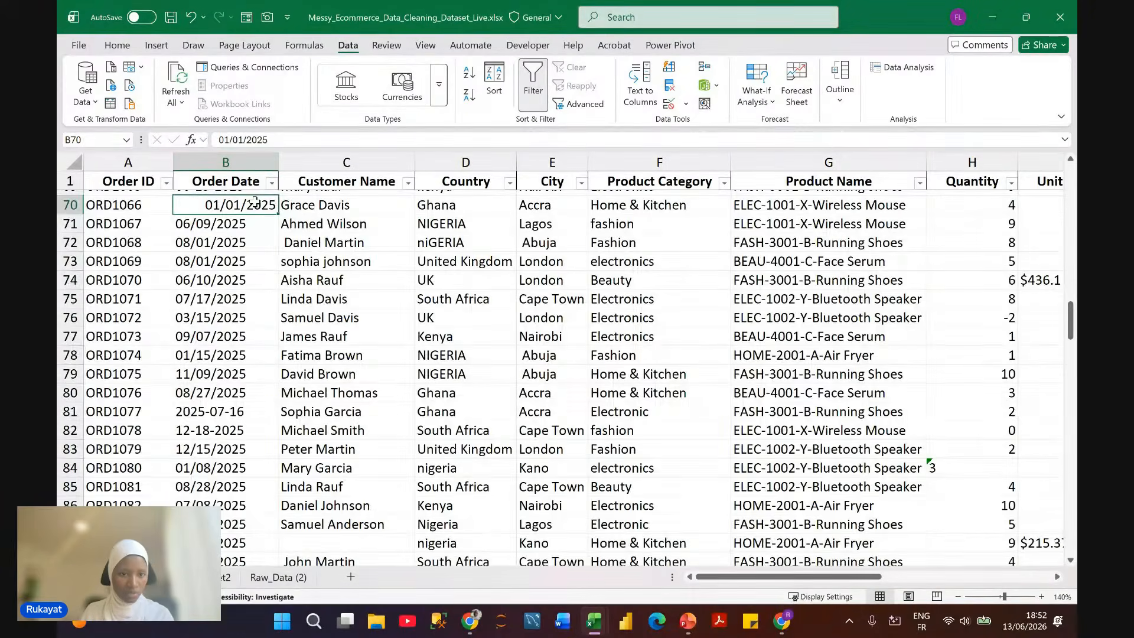
scroll(255, 201, "up", 3)
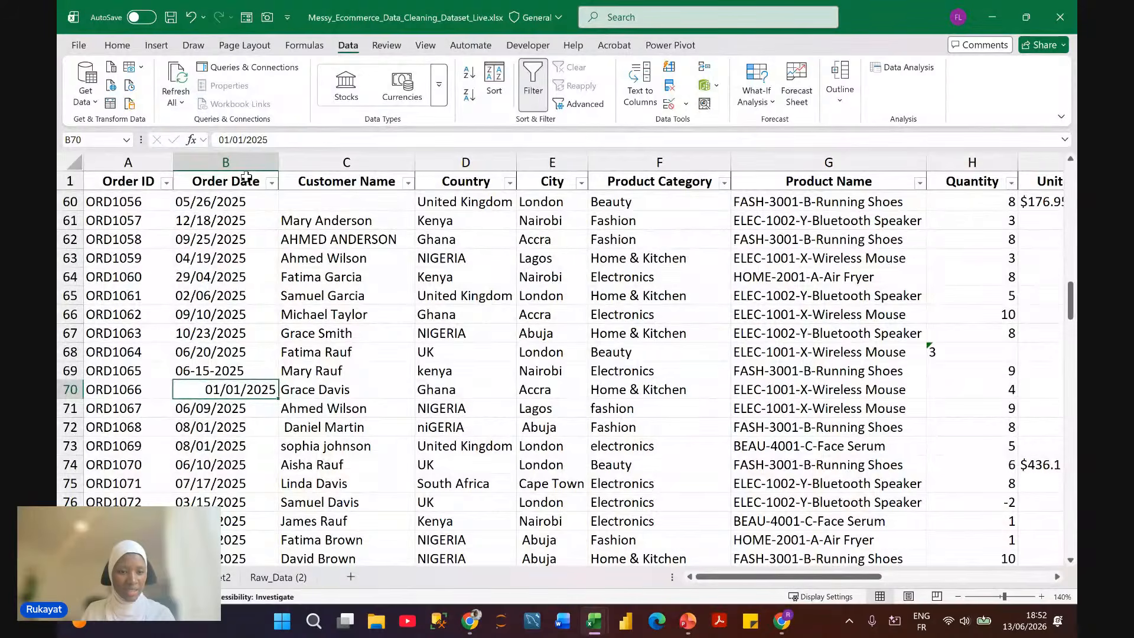
scroll(232, 304, "down", 1)
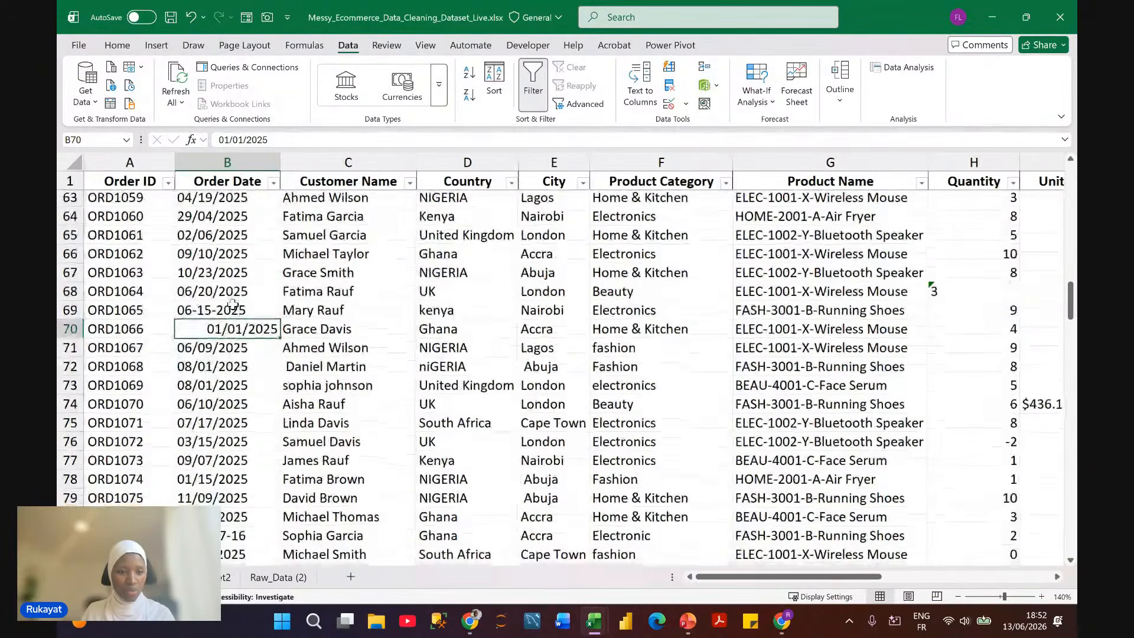
scroll(233, 304, "up", 1)
scroll(232, 304, "up", 5)
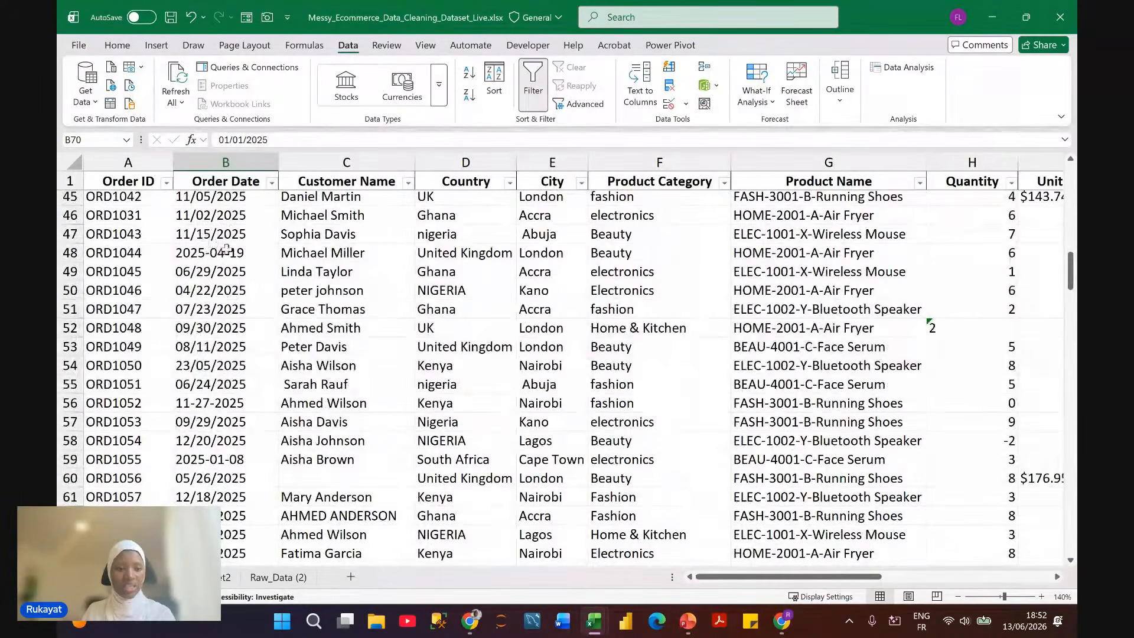
left_click(195, 254)
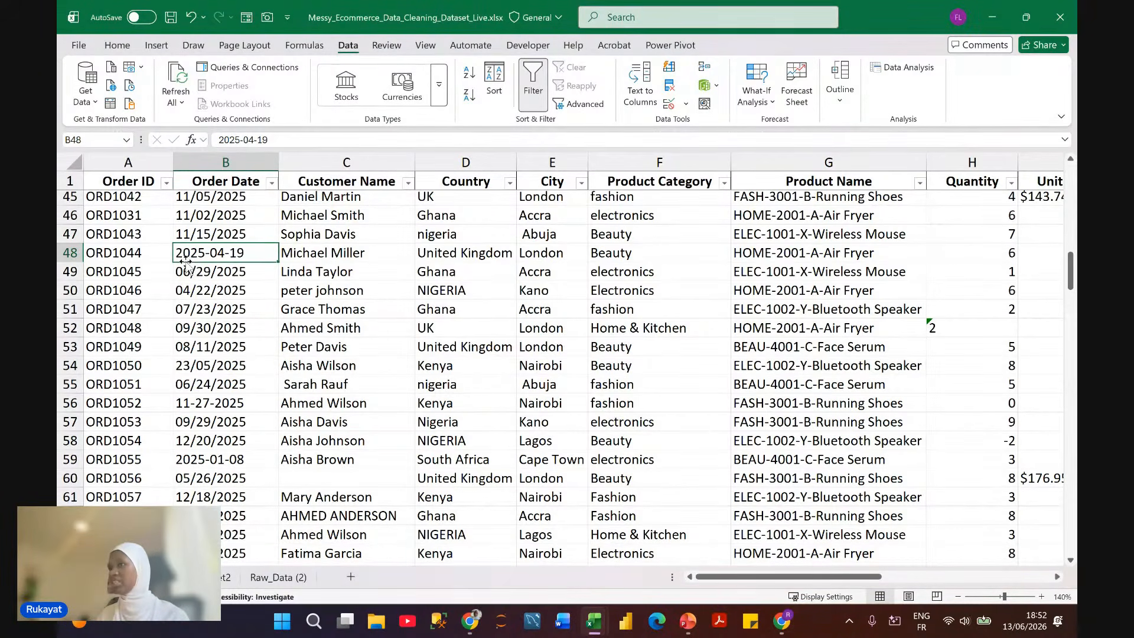
left_click(183, 235)
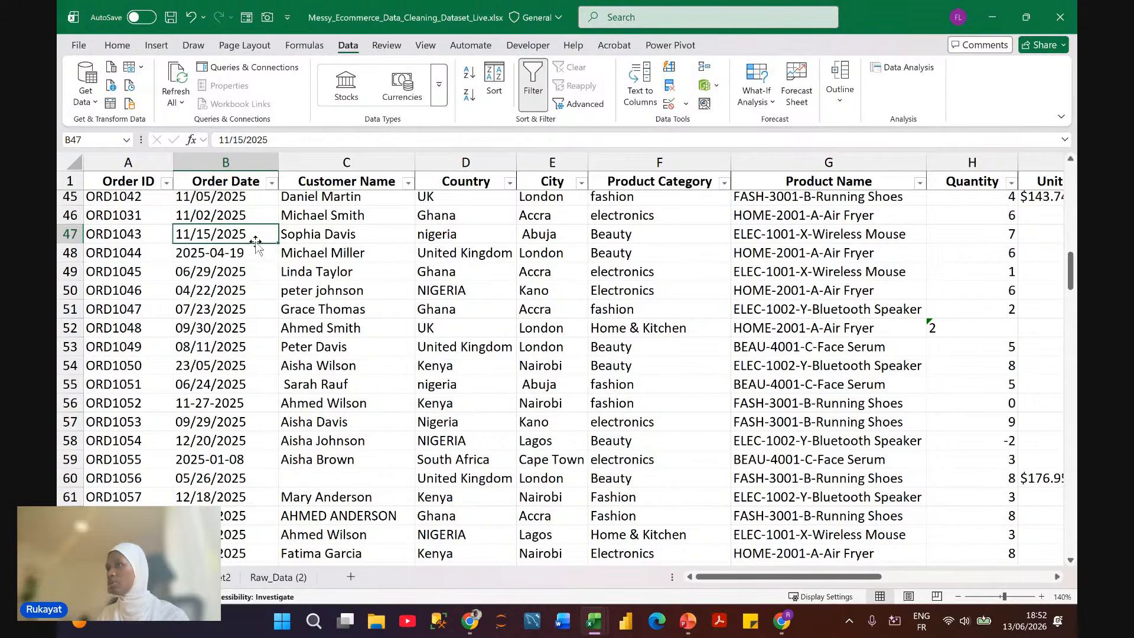
left_click(220, 214)
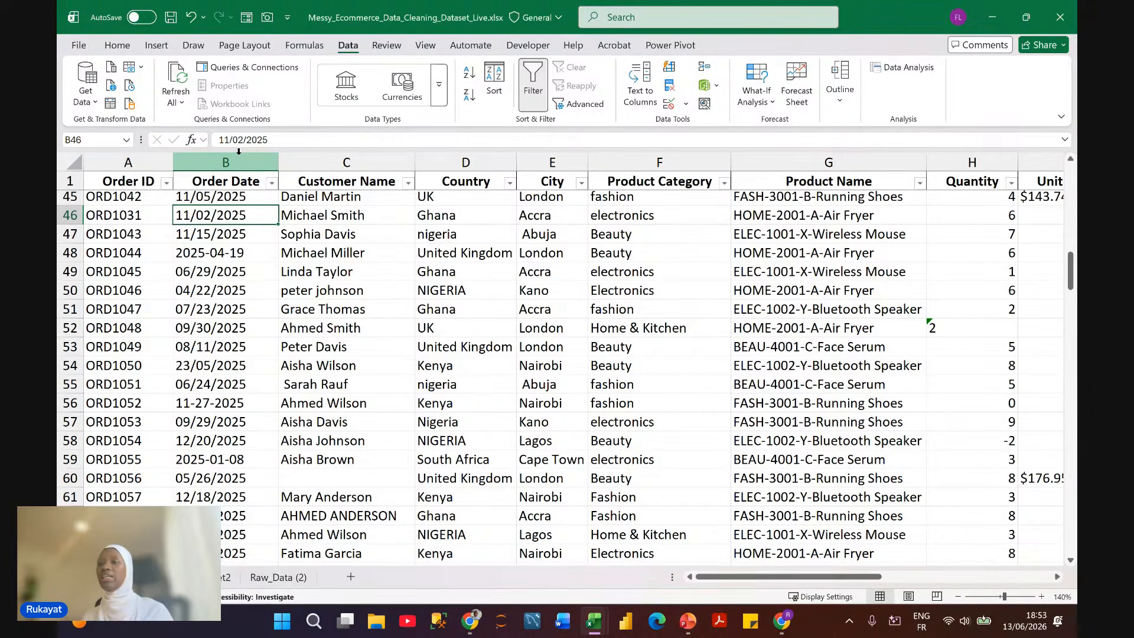
left_click(238, 151)
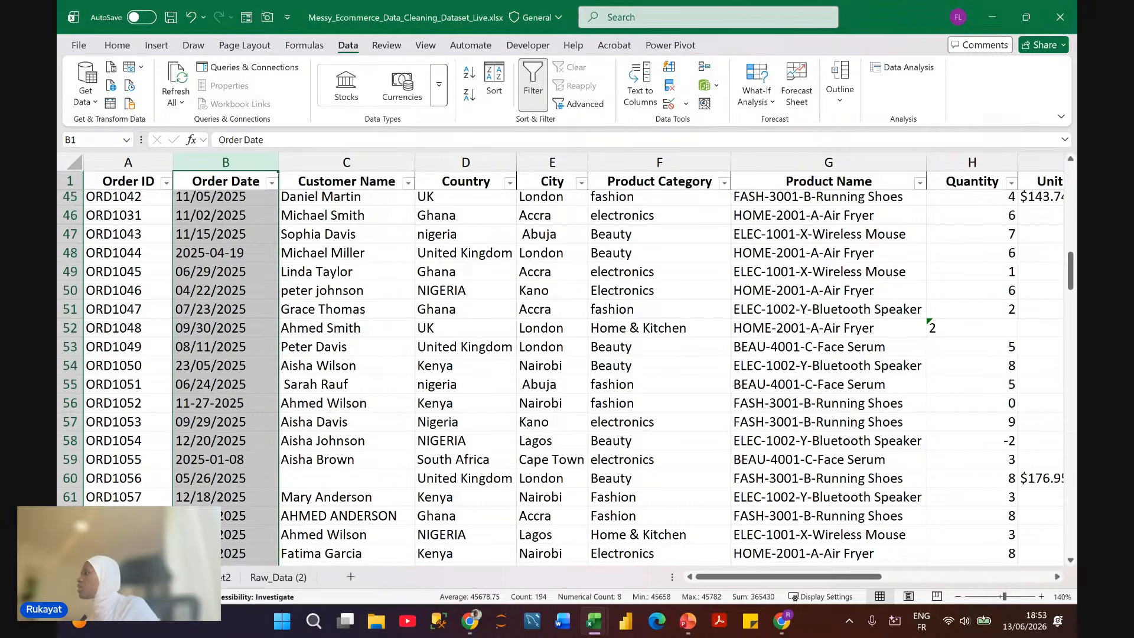
key("alt+Tab")
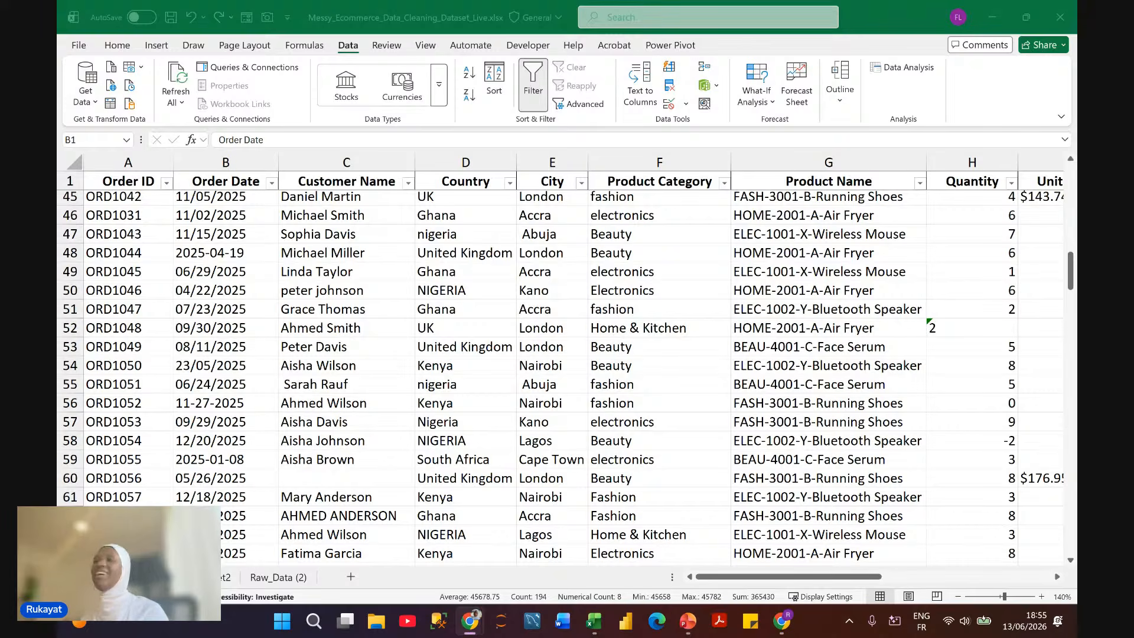
Step: Copy the entire Customer Name column of the raw data into column D of the new sheet
scroll(330, 201, "up", 10)
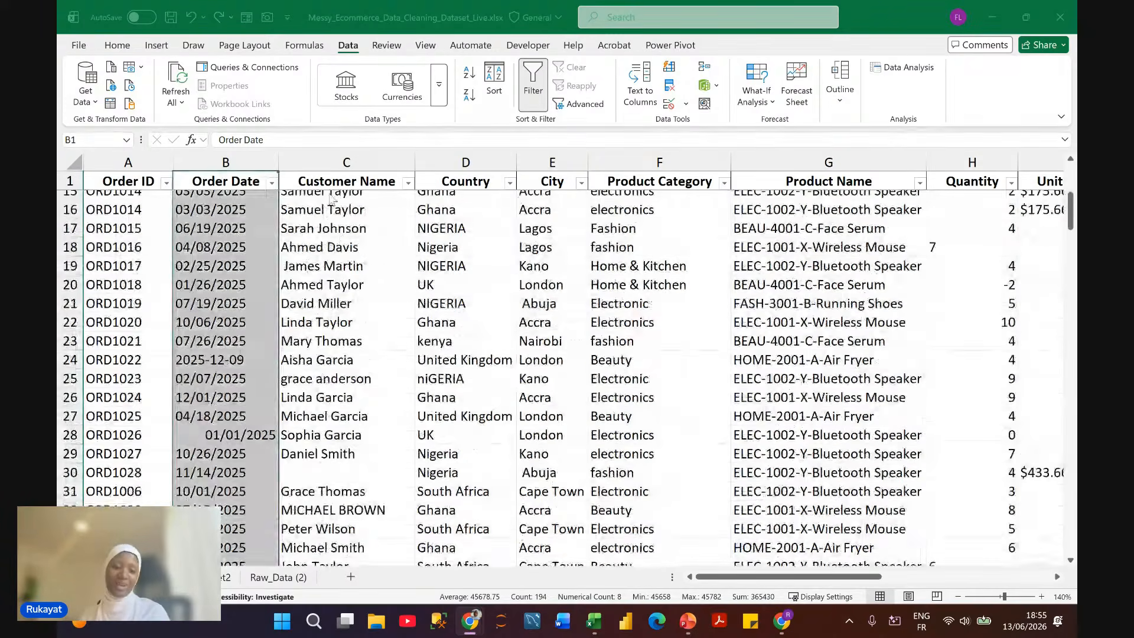
scroll(340, 232, "up", 5)
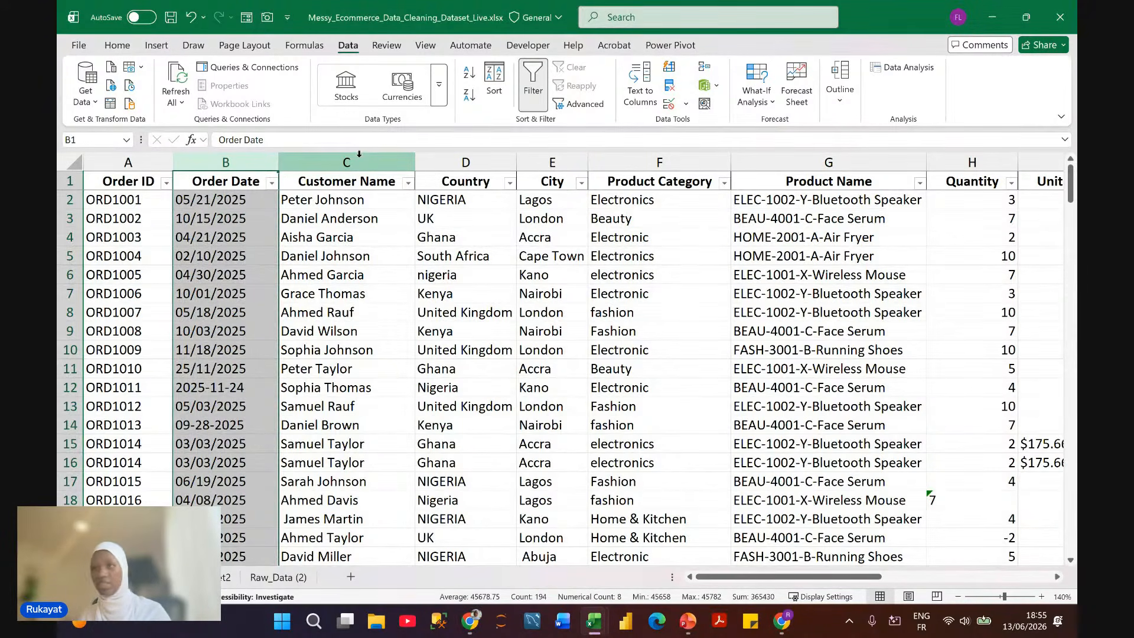
left_click(358, 154)
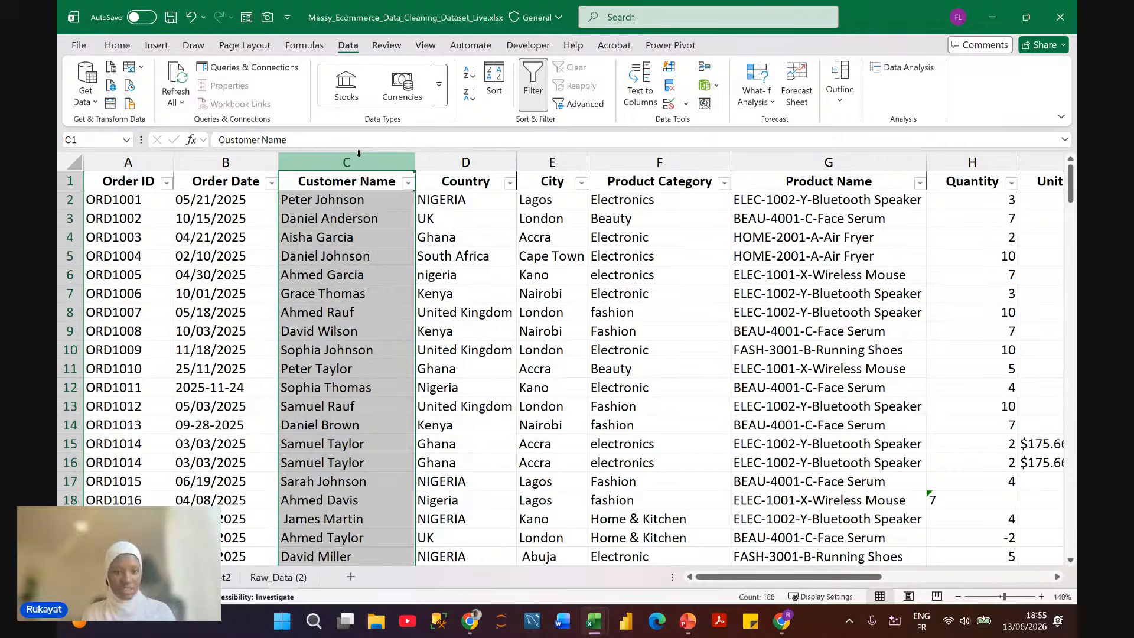
key("ctrl+Page_Up")
key("ctrl+v")
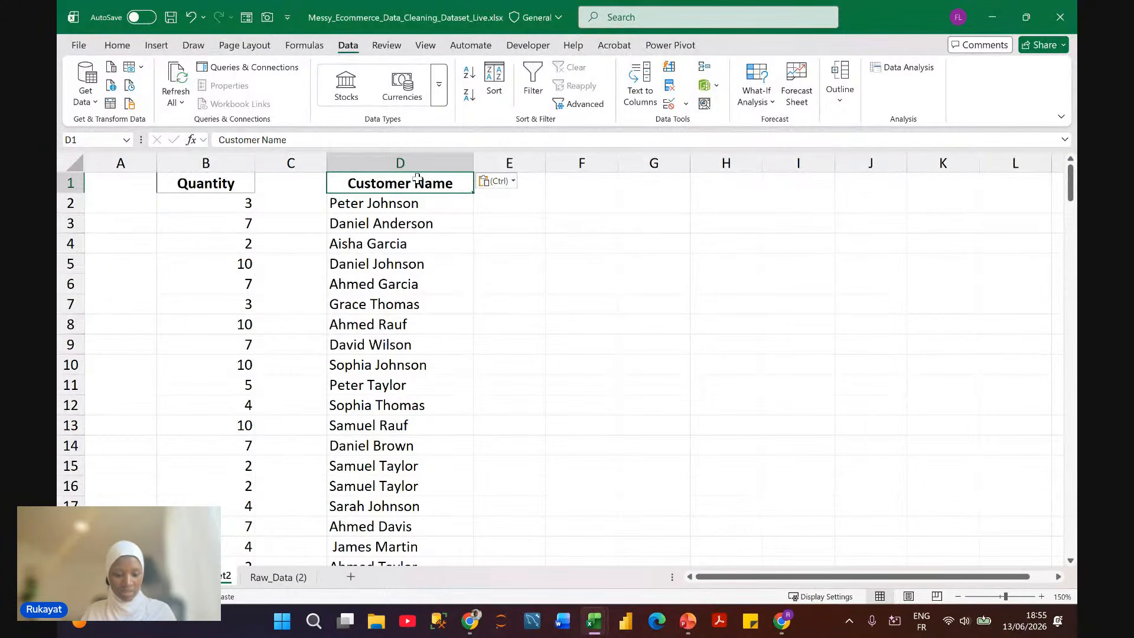
Step: Add a filter to the copied Customer Name column and check its list of distinct values
key("ctrl+shift+l")
left_click(466, 185)
scroll(423, 436, "down", 5)
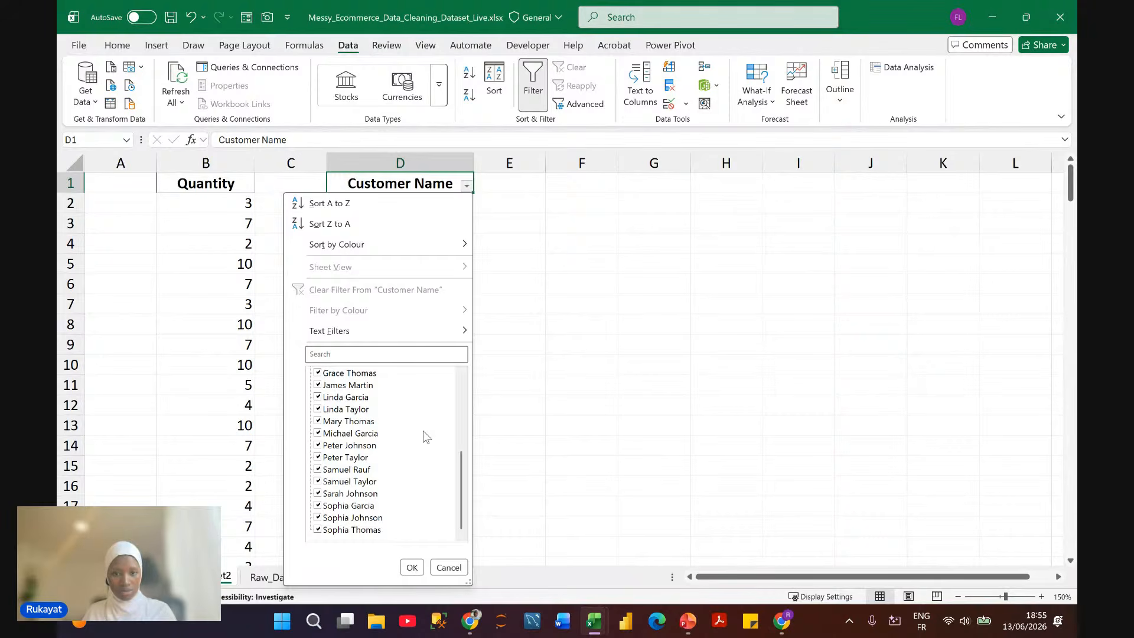
scroll(423, 435, "up", 5)
scroll(423, 435, "down", 5)
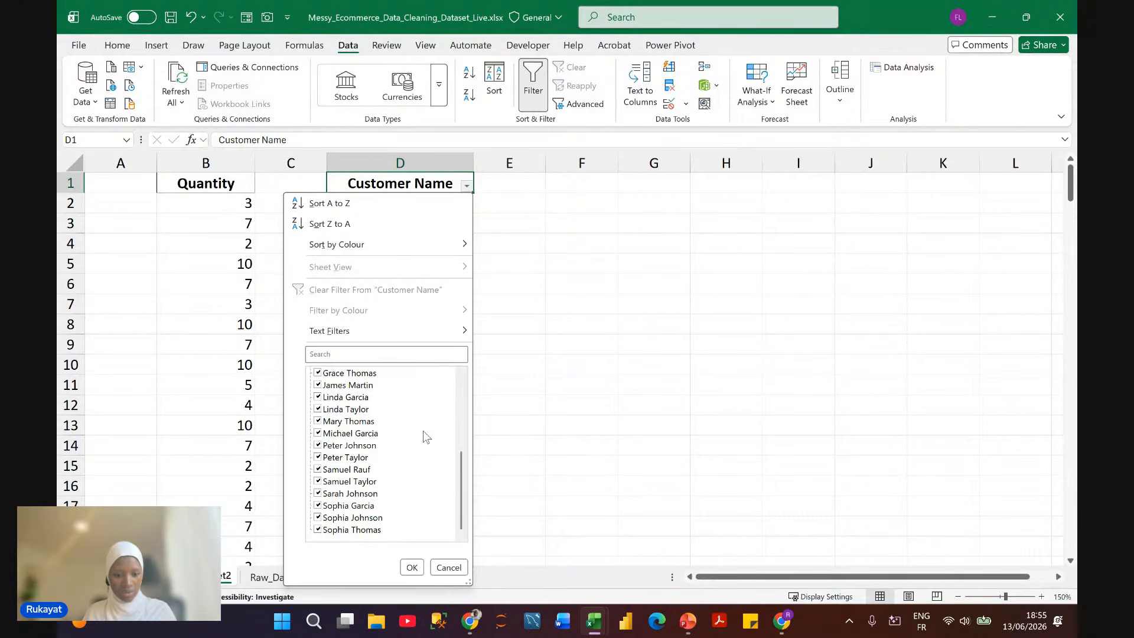
left_click(449, 567)
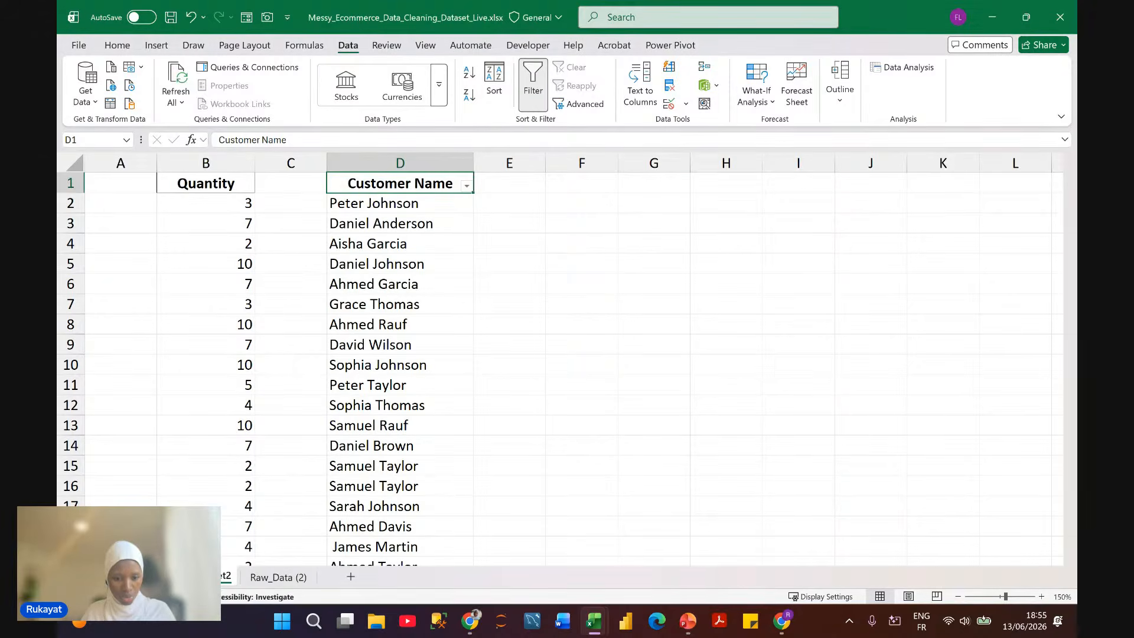
Step: Look for blank cells in the Customer Name column of the raw data and in its copy in column D of the new sheet
key("ctrl+Page_Down")
scroll(318, 393, "down", 20)
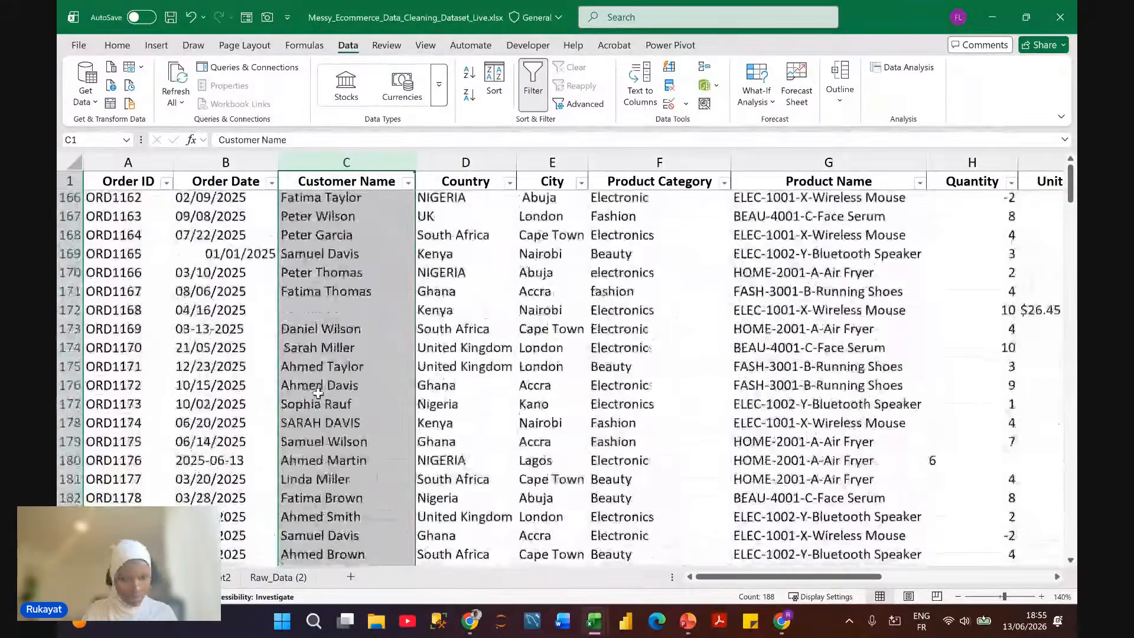
scroll(318, 393, "up", 20)
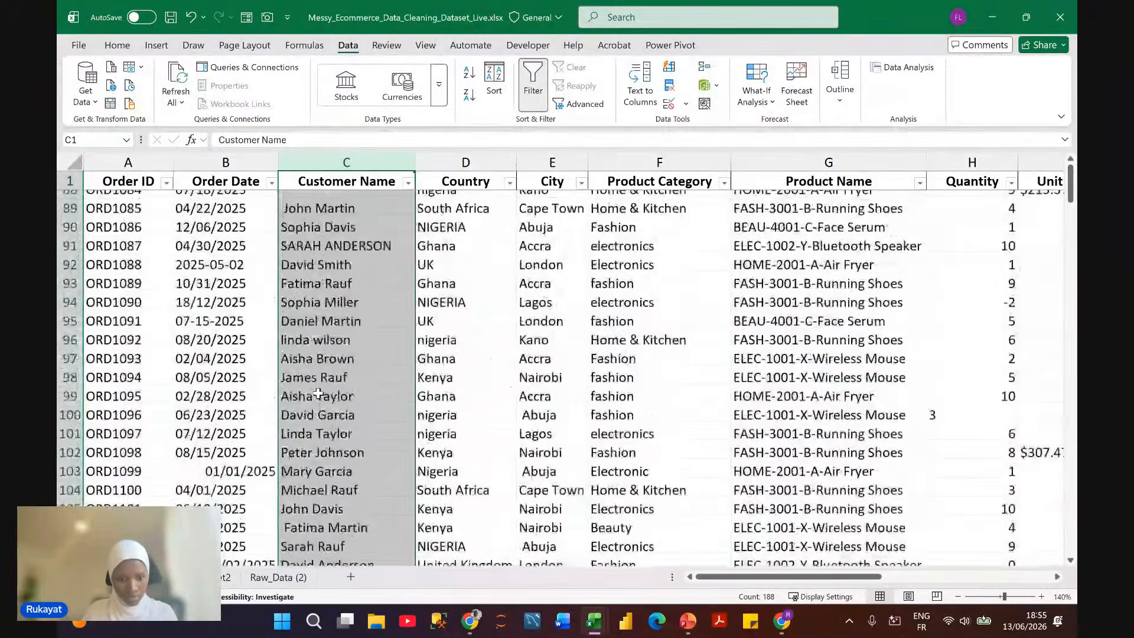
scroll(318, 394, "up", 1)
left_click(319, 407)
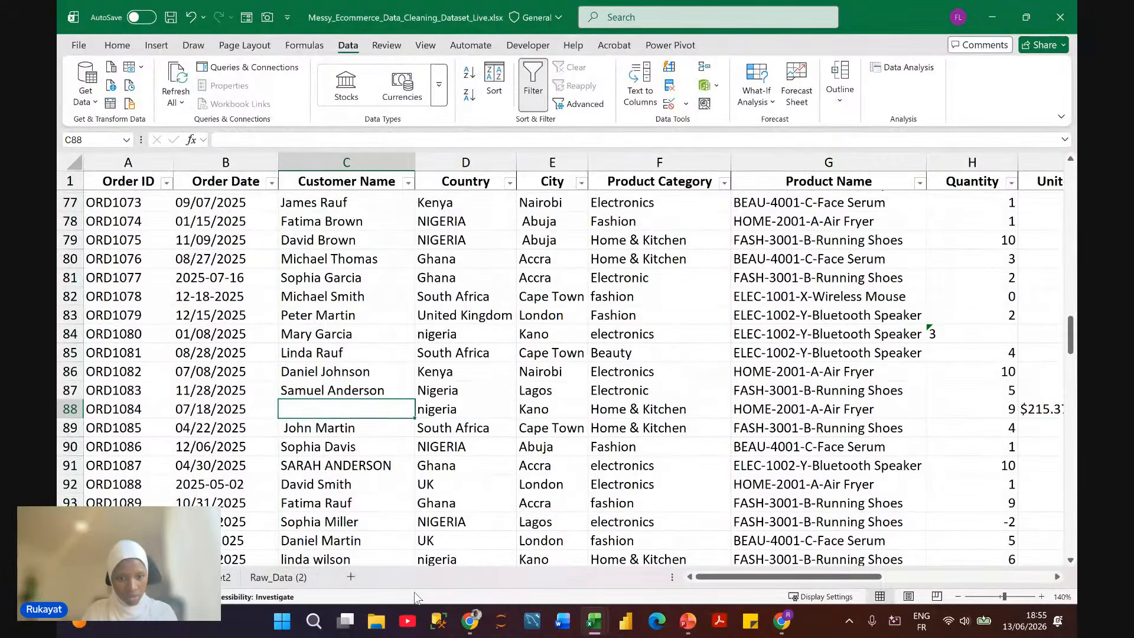
left_click(279, 577)
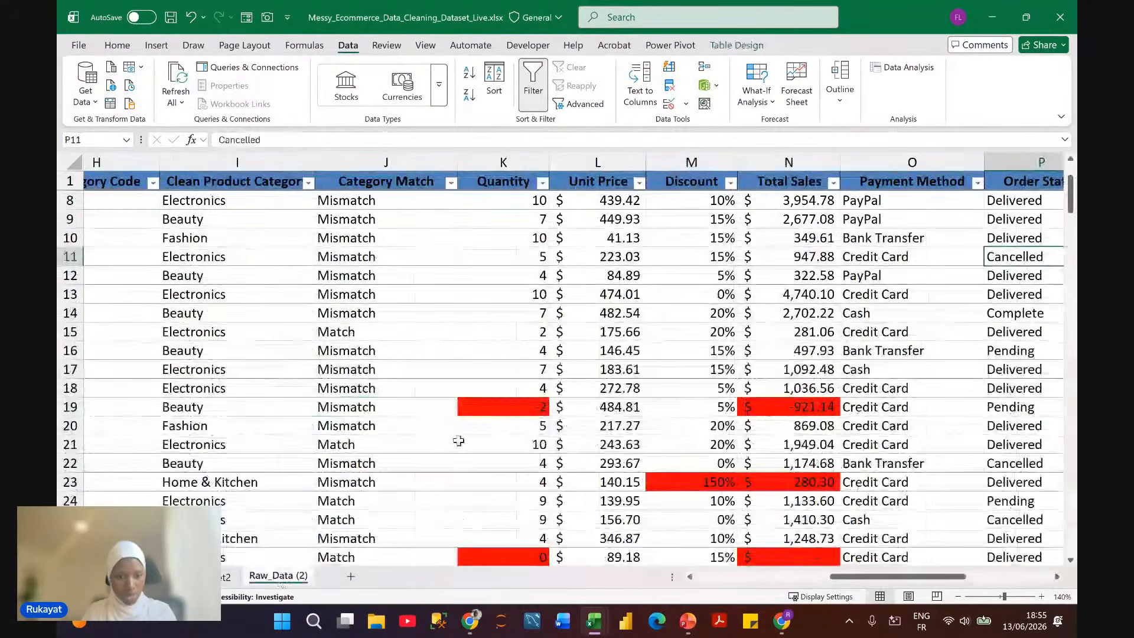
left_click(225, 577)
scroll(386, 347, "down", 12)
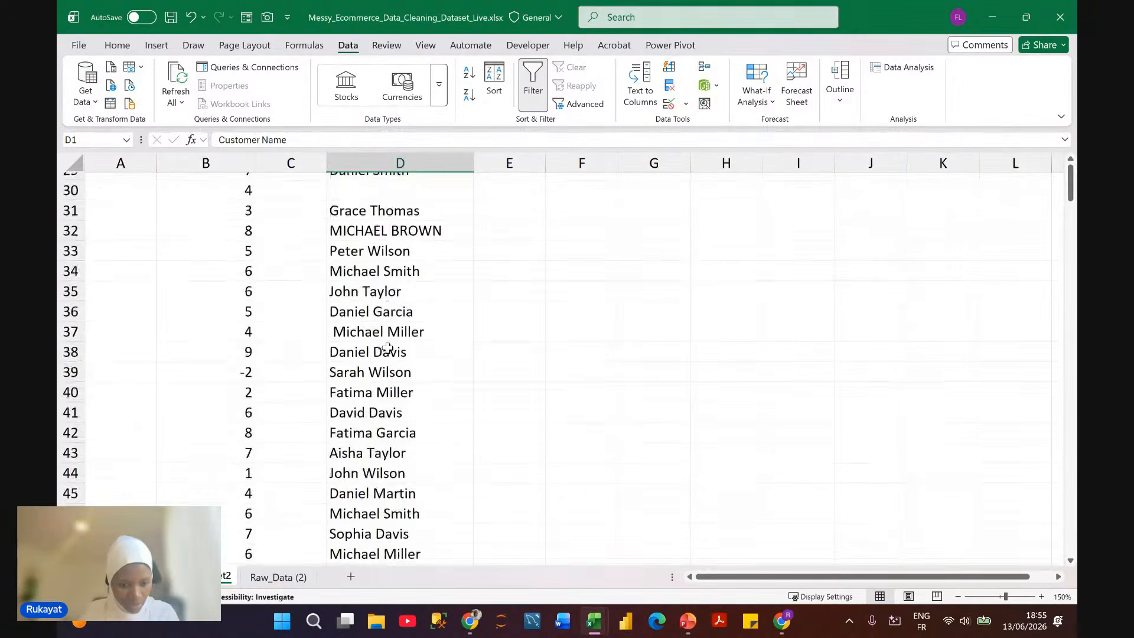
scroll(387, 346, "down", 5)
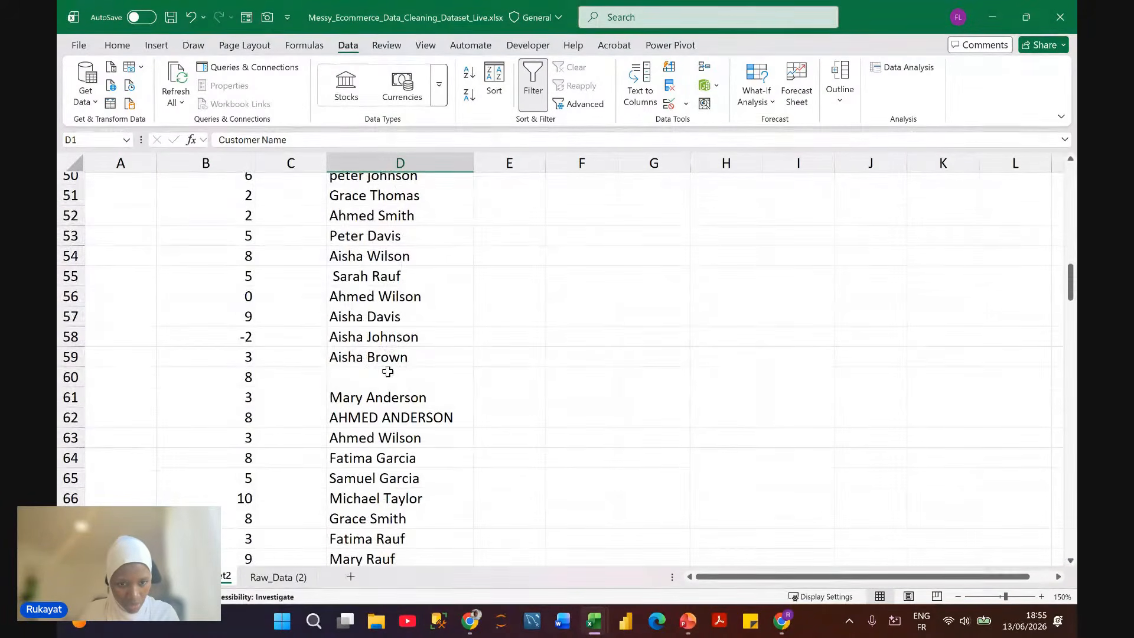
left_click(388, 373)
scroll(438, 202, "up", 15)
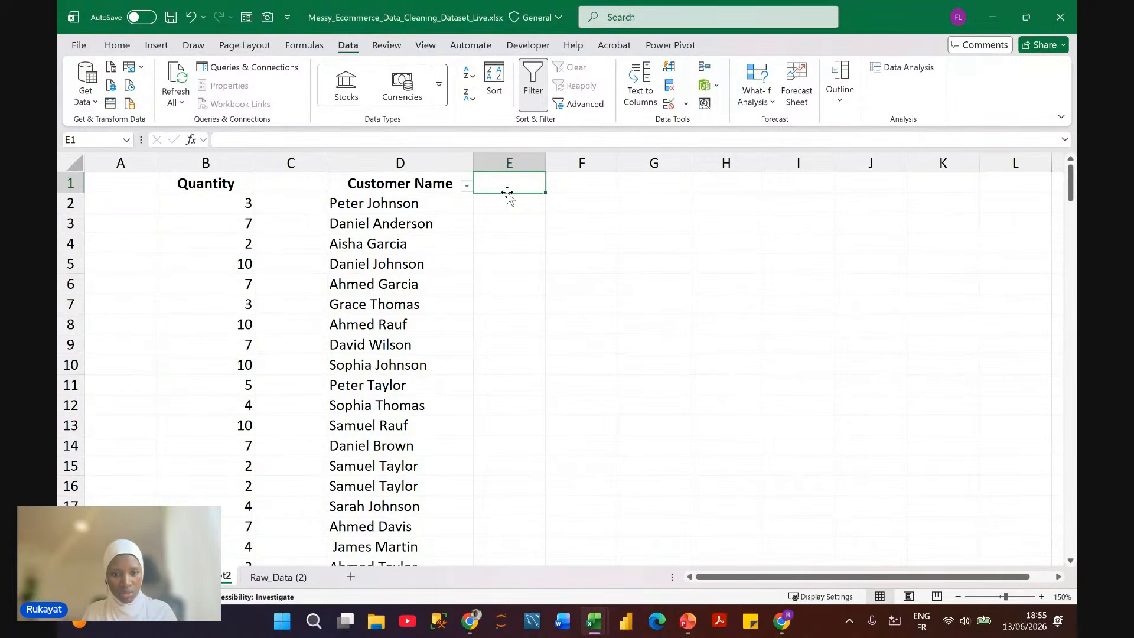
Step: Start an IF formula in cell E2 with D2<> as its logical test
left_click(506, 203)
type("=")
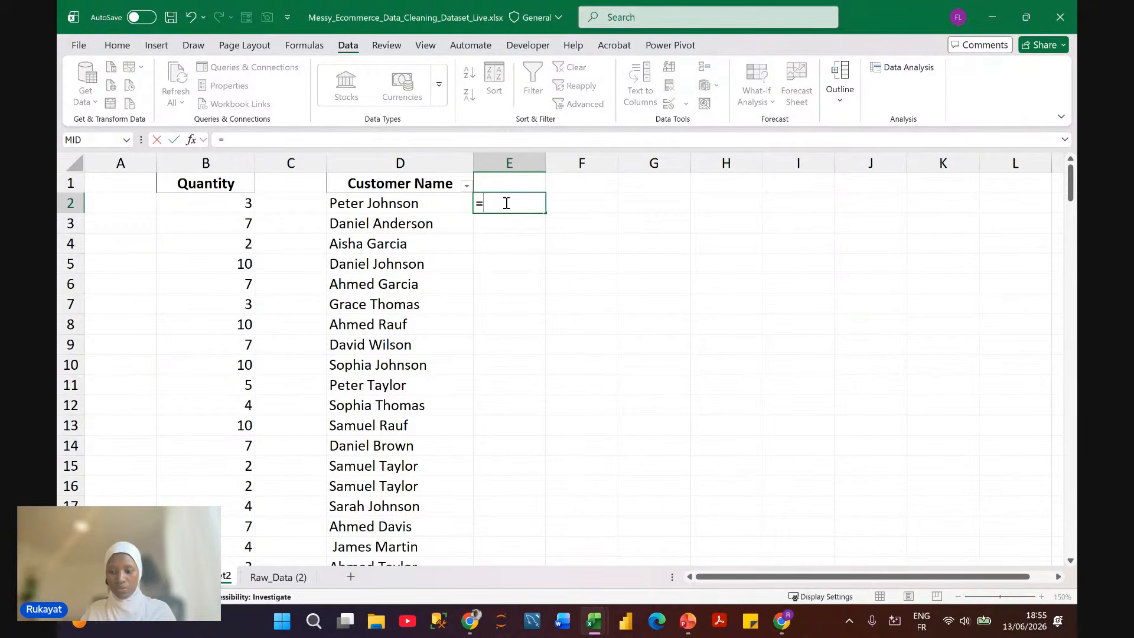
type("i")
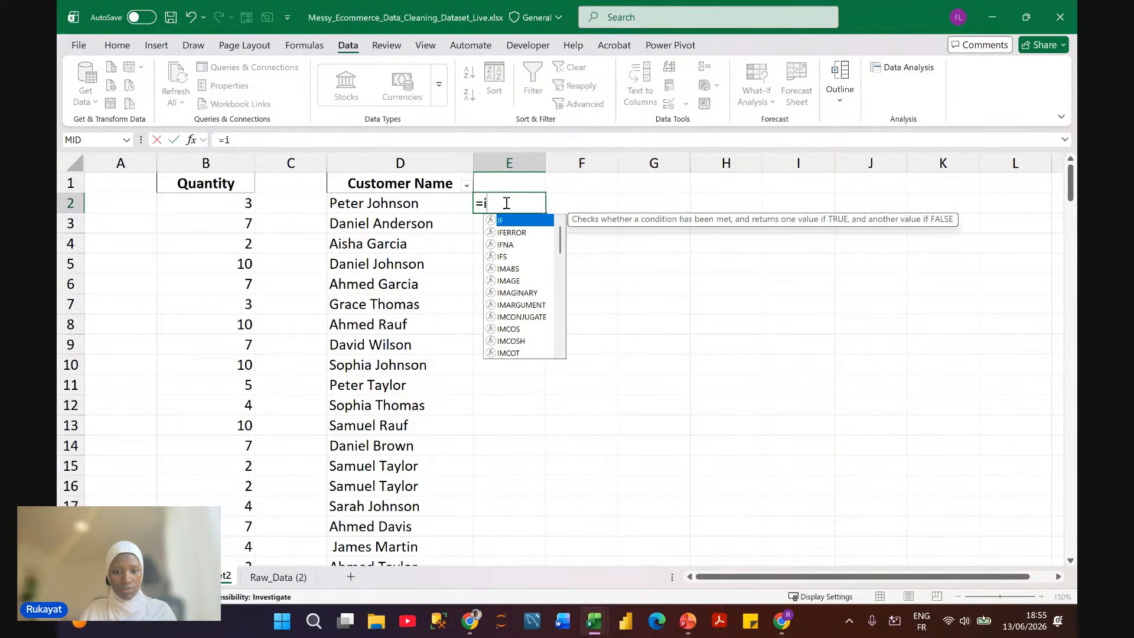
type("f")
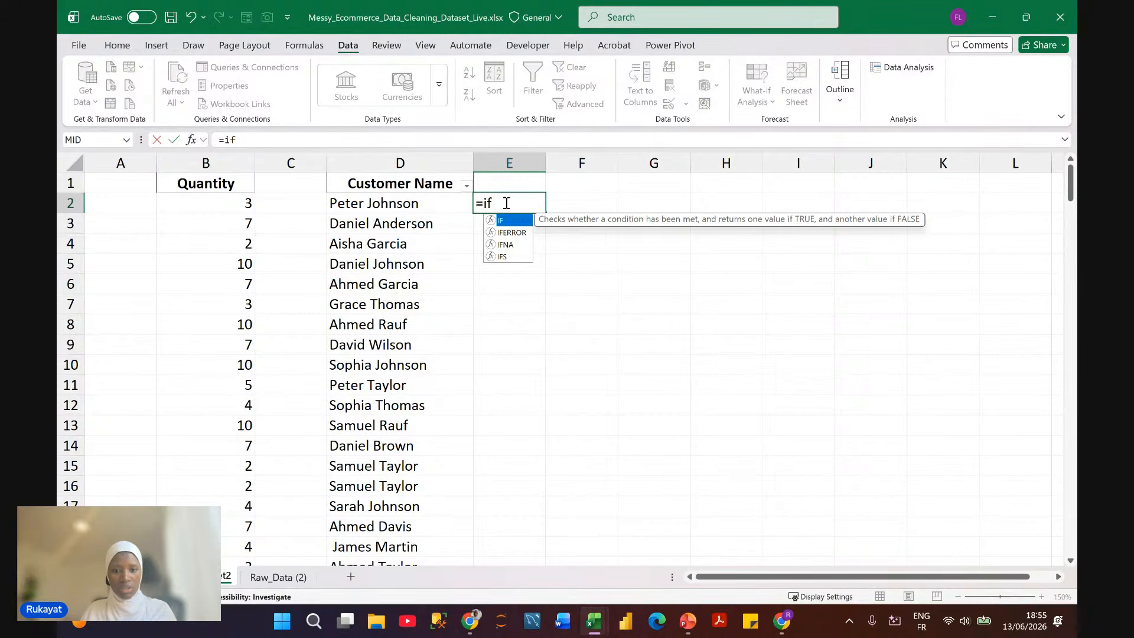
key("Tab")
left_click(447, 206)
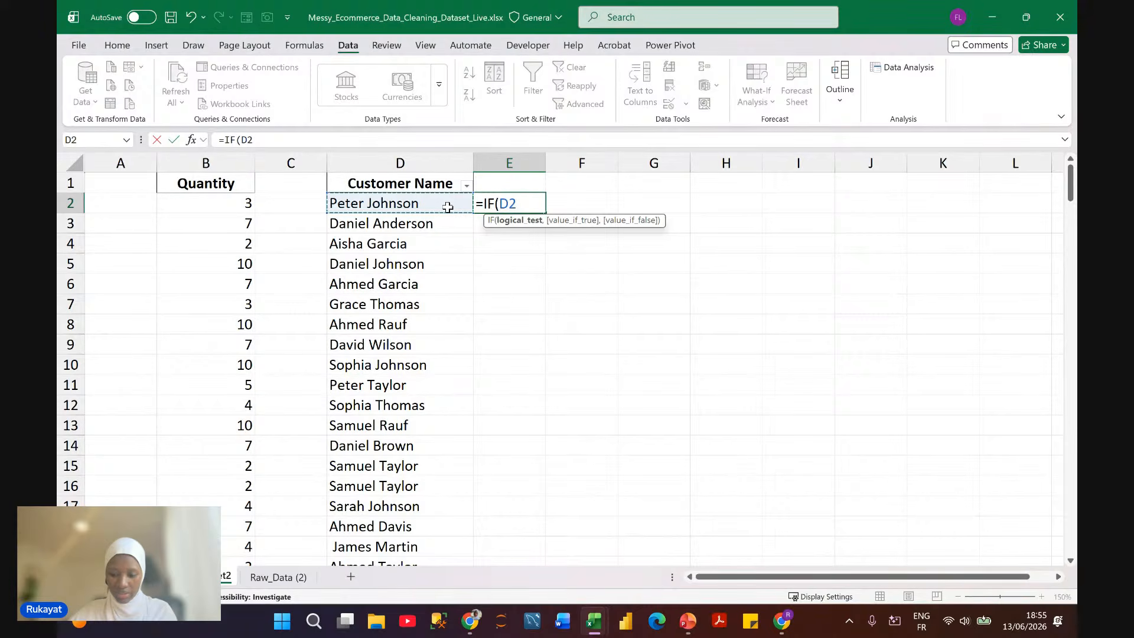
type("<>,")
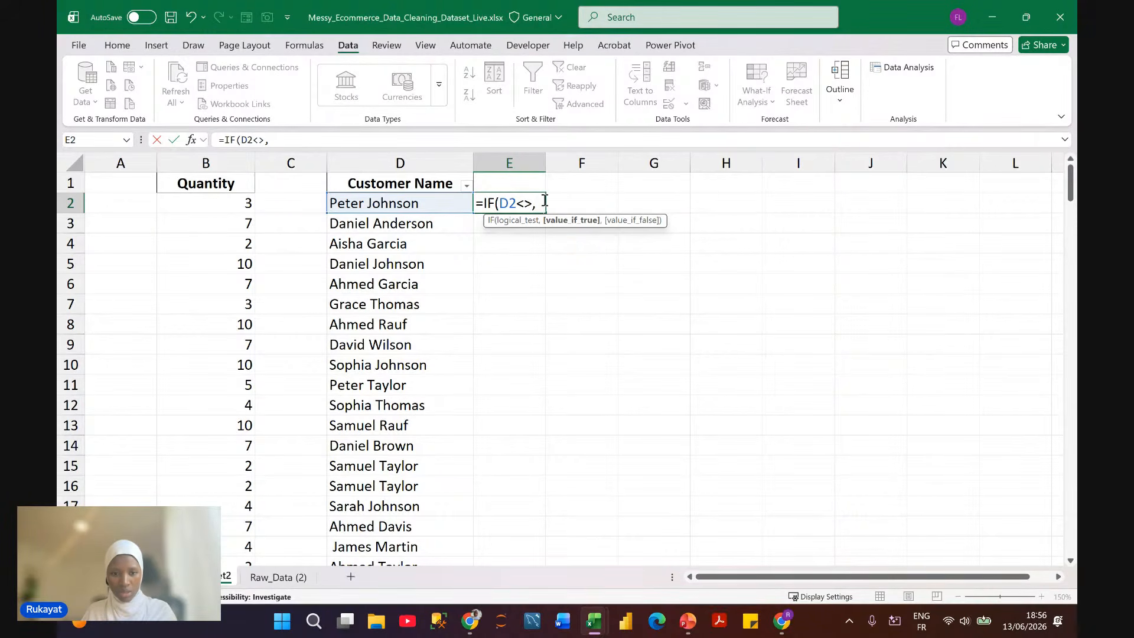
Step: Complete E2's IF formula with "Blanks" as the value if true and D2 as the value if false, and try to enter it
type("\"")
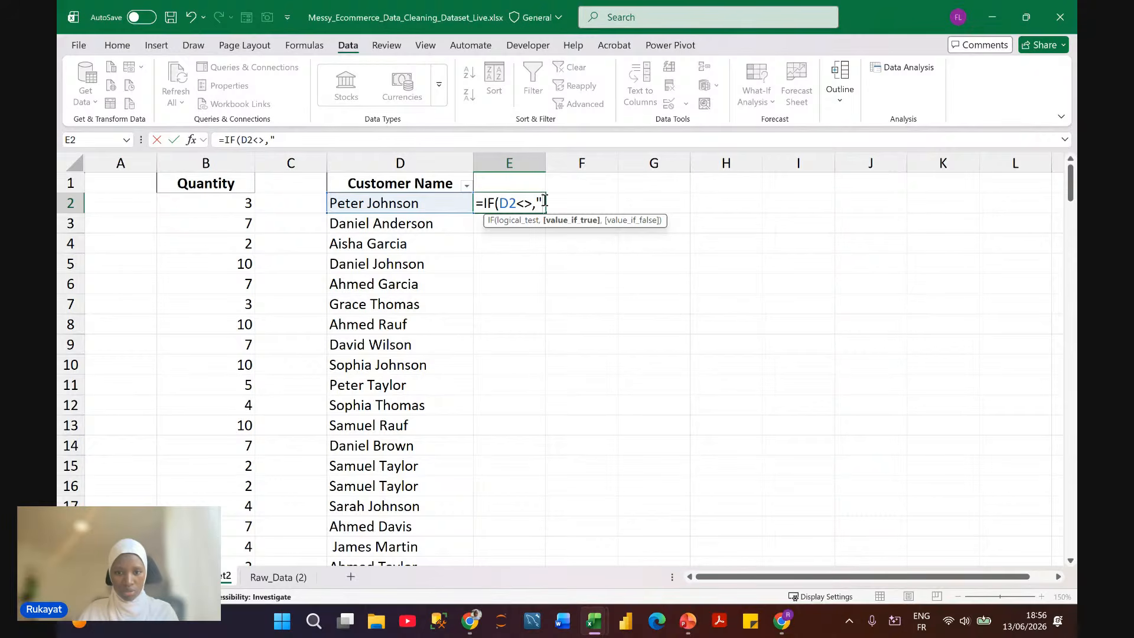
left_click(438, 201)
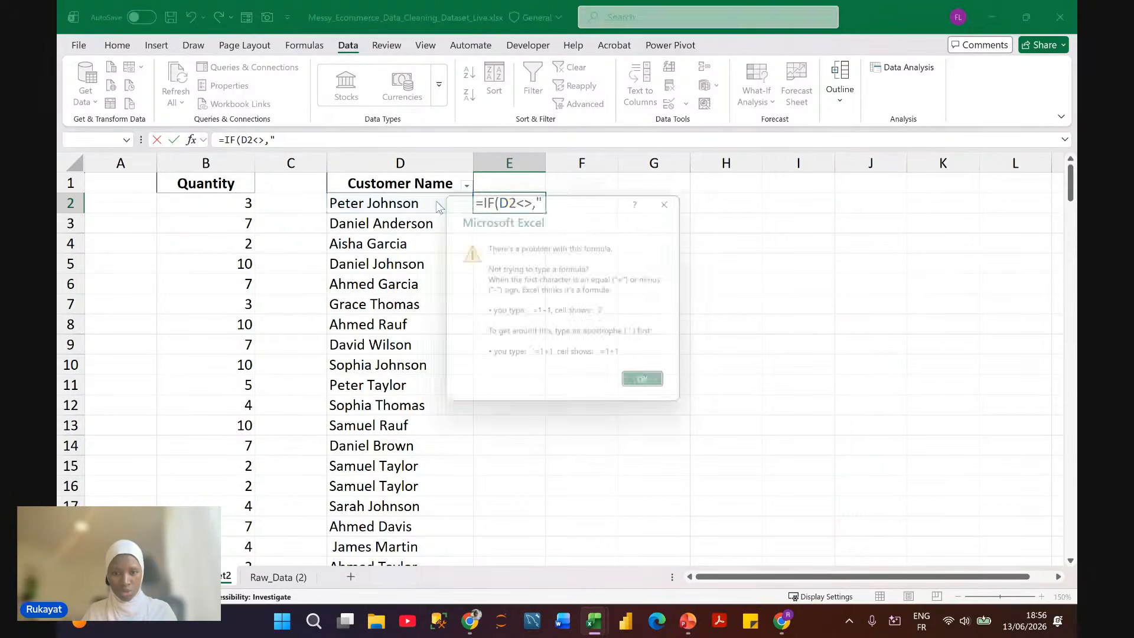
left_click(679, 196)
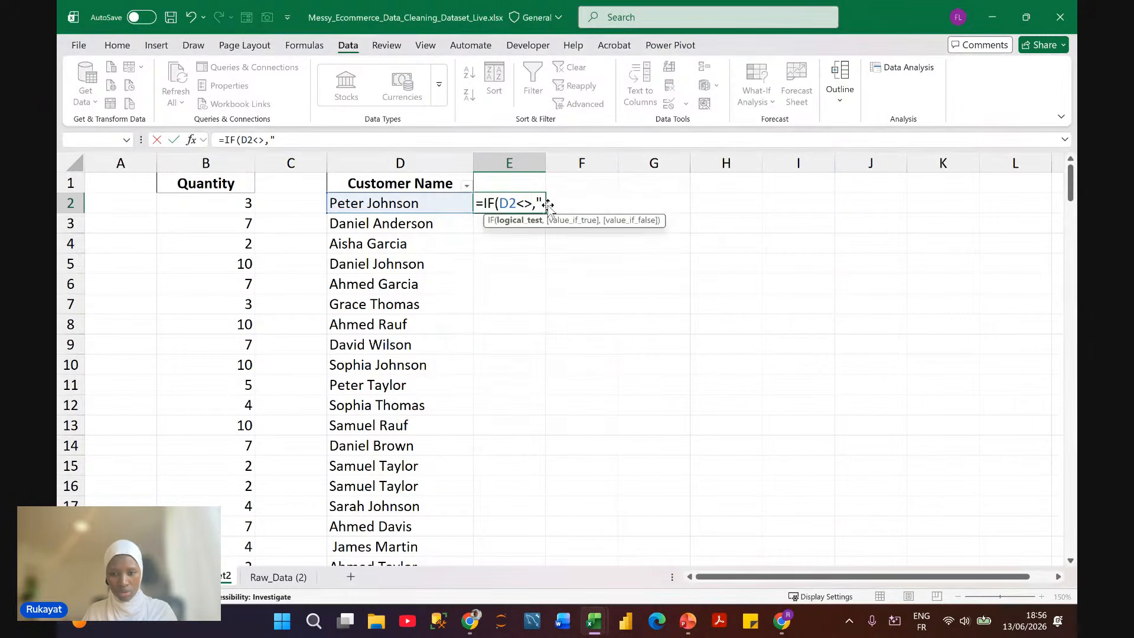
key("BackSpace")
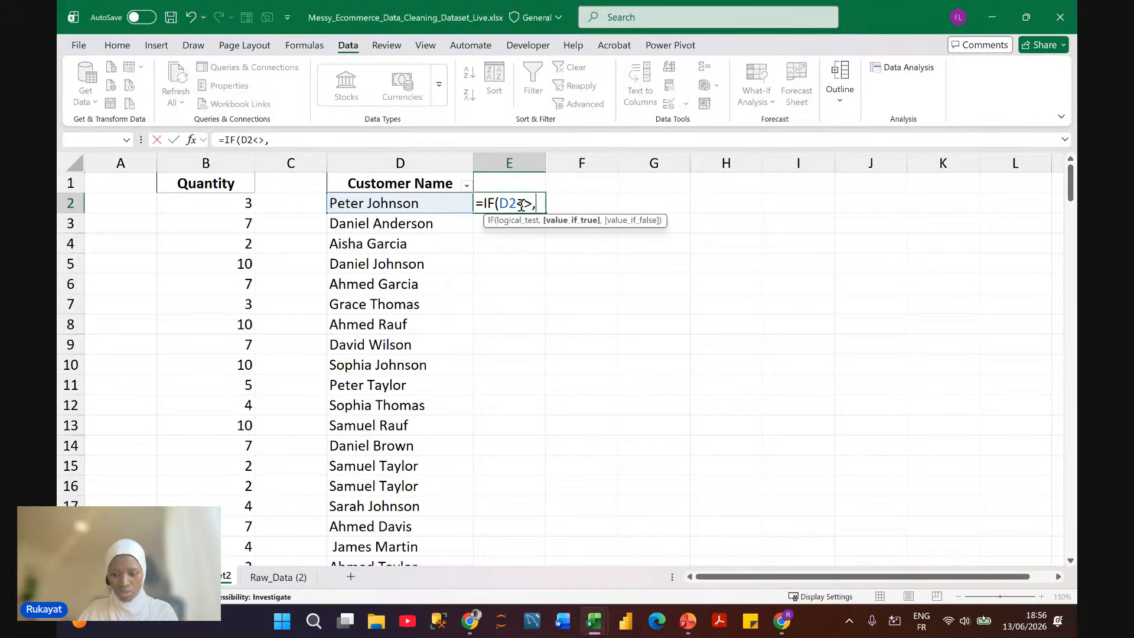
type("\"")
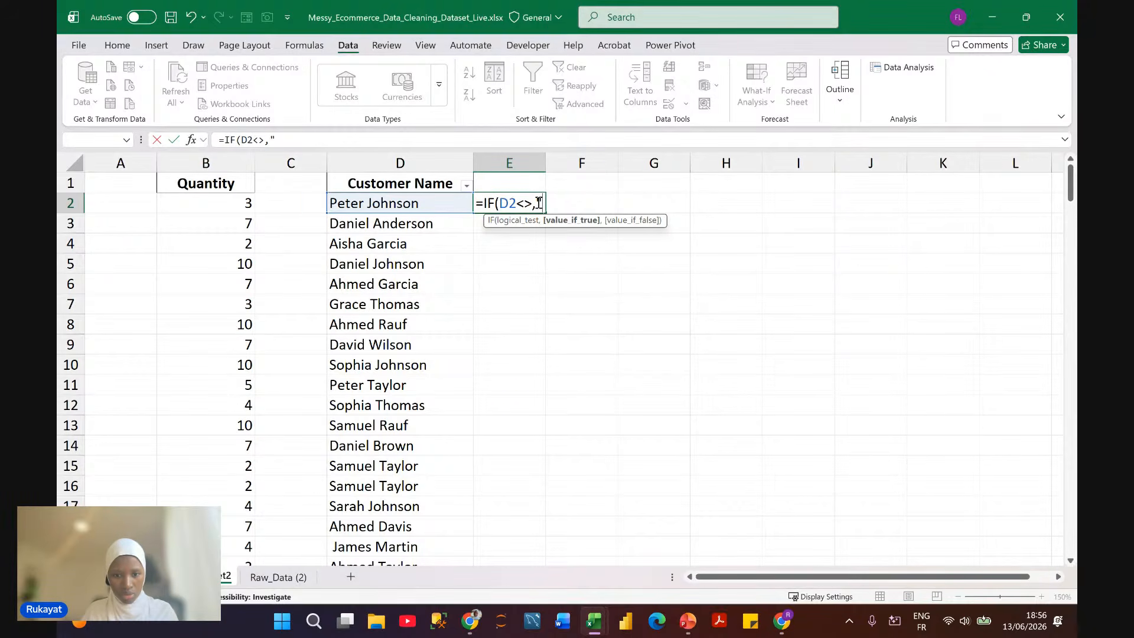
type("Bla")
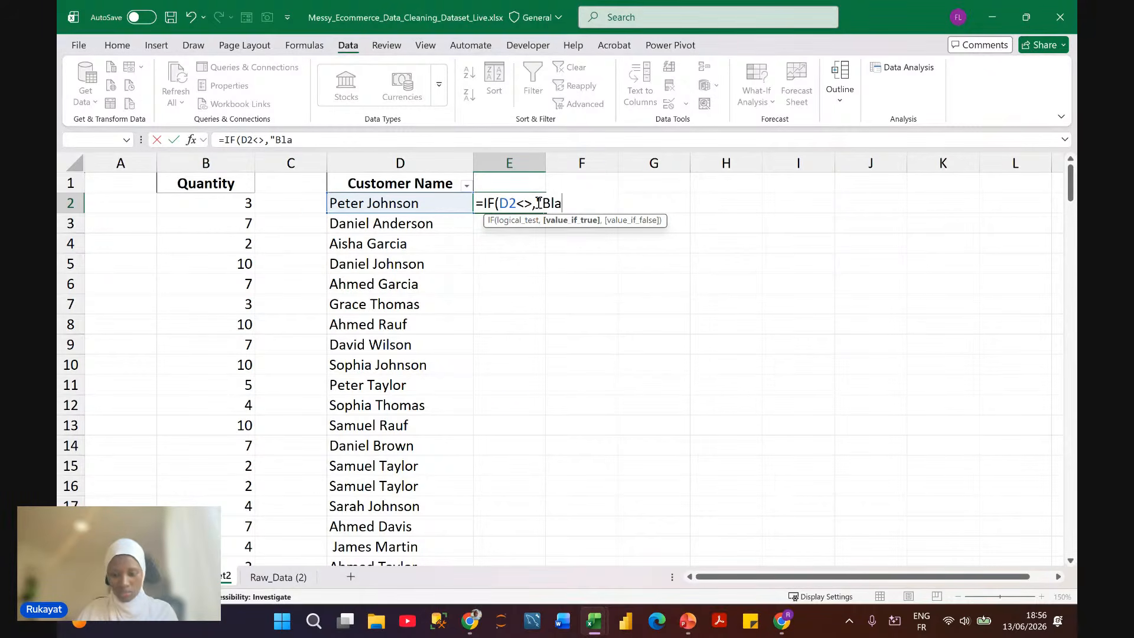
type("nks")
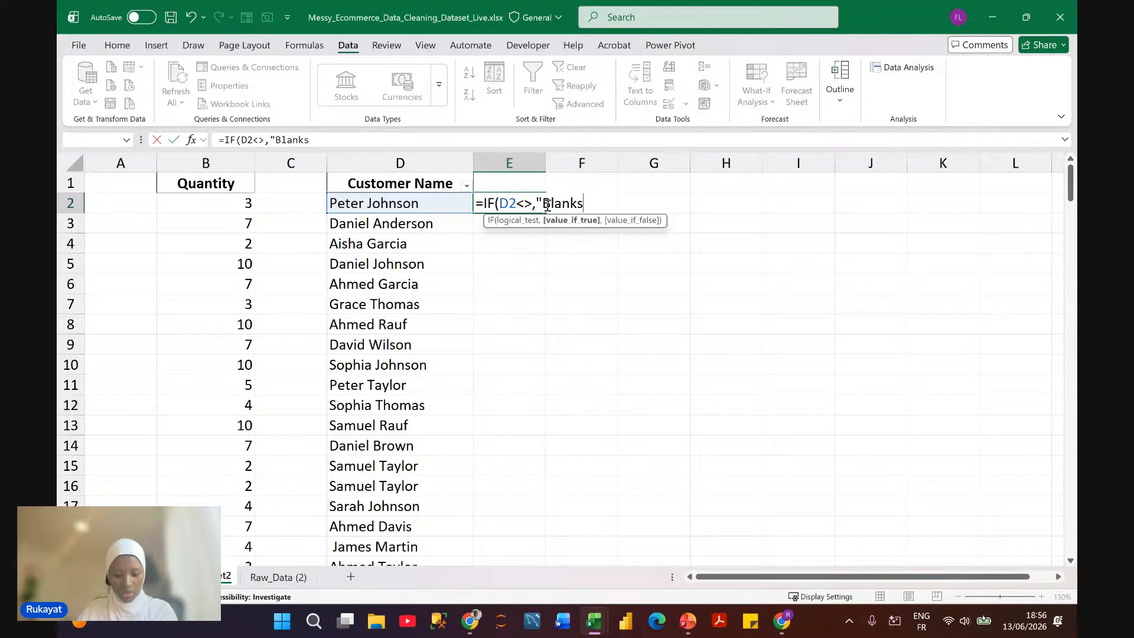
type("\",")
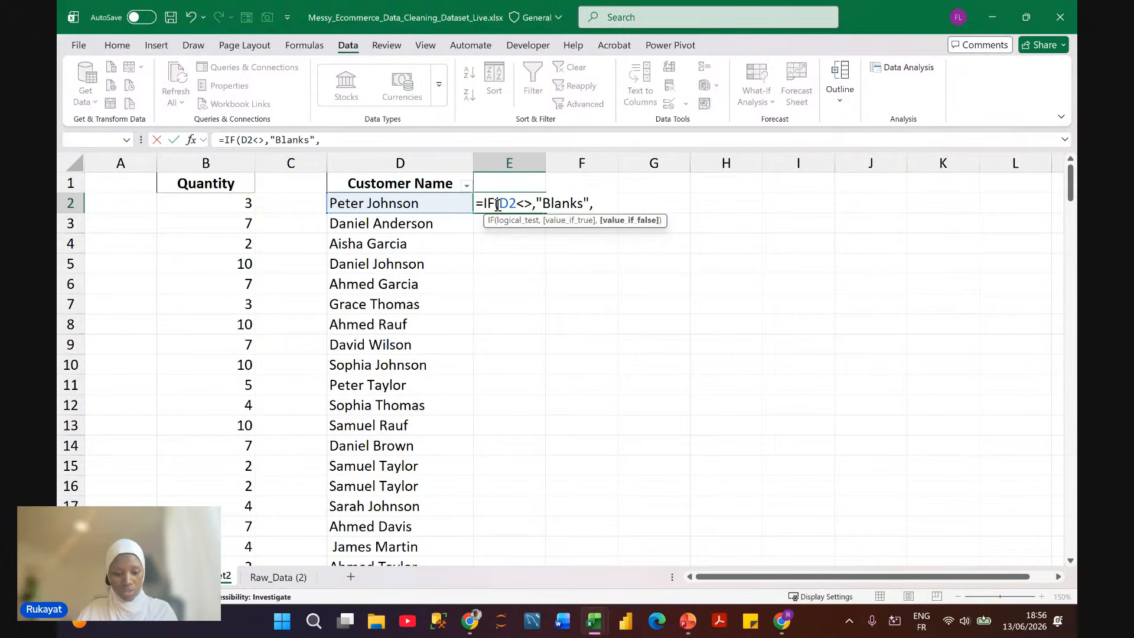
left_click(460, 204)
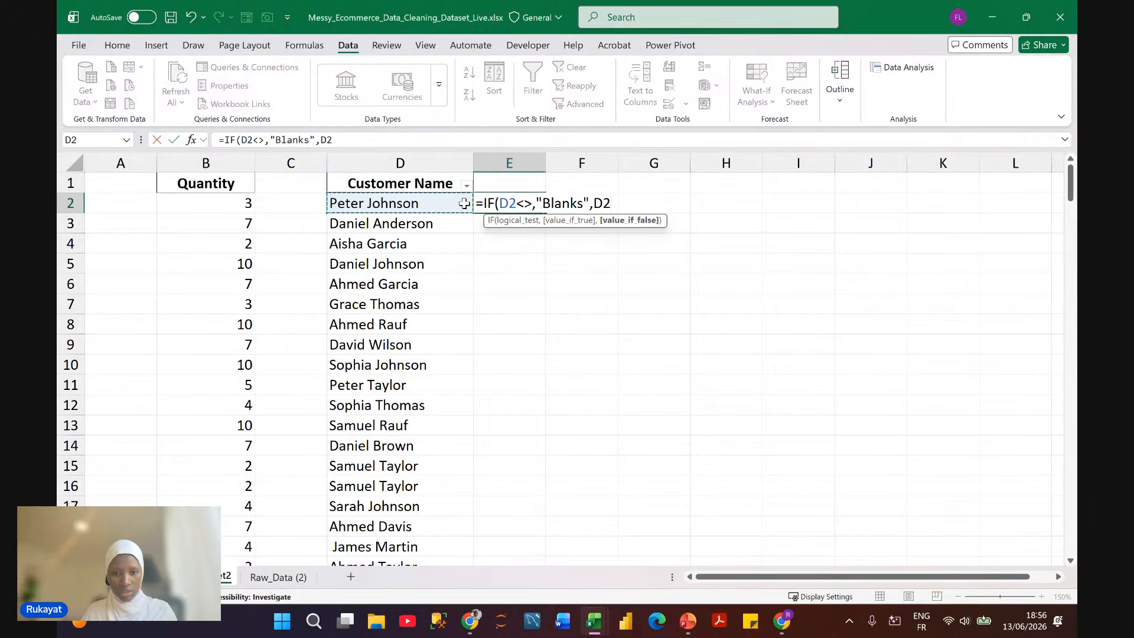
type(")")
key("Return")
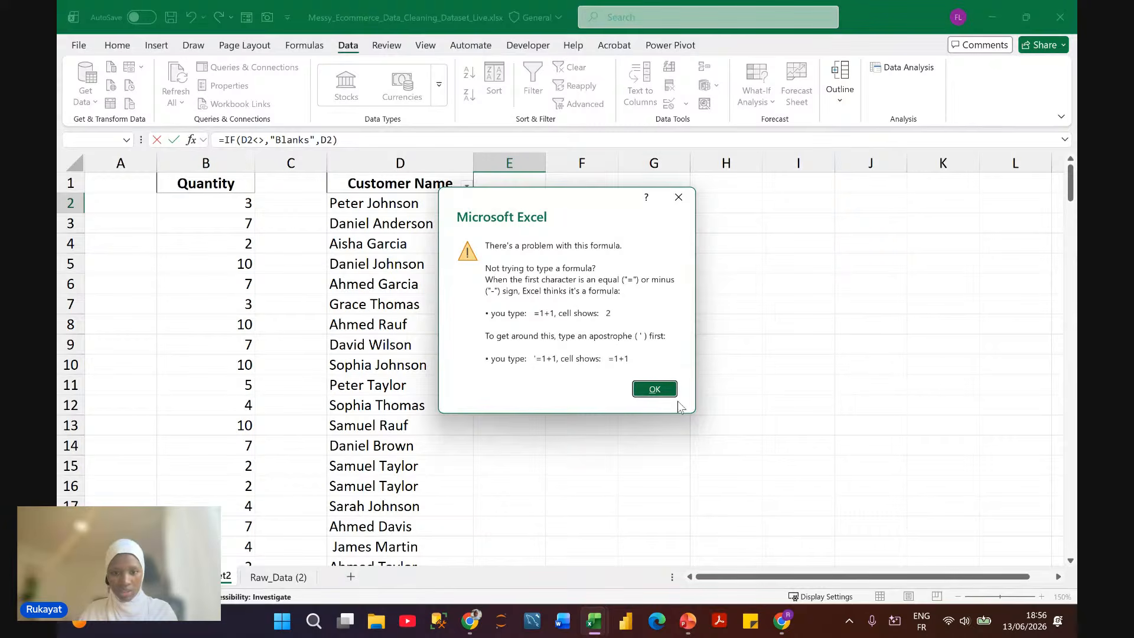
left_click(655, 390)
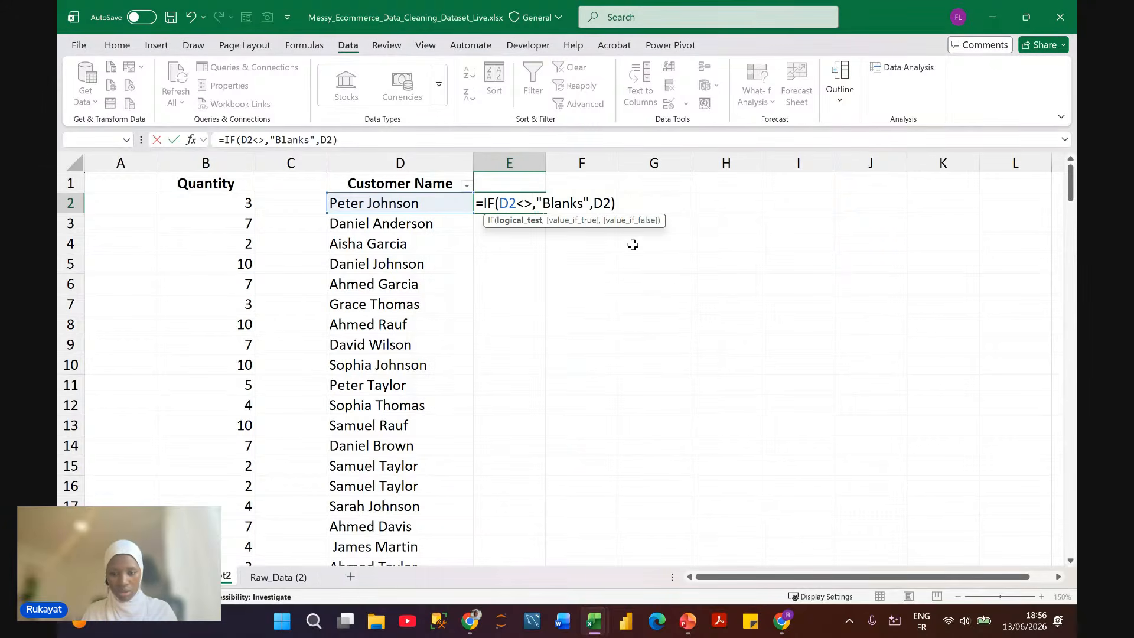
Step: Try changing the logical test of E2's IF formula to D2 = <> and entering the formula
left_click(518, 203)
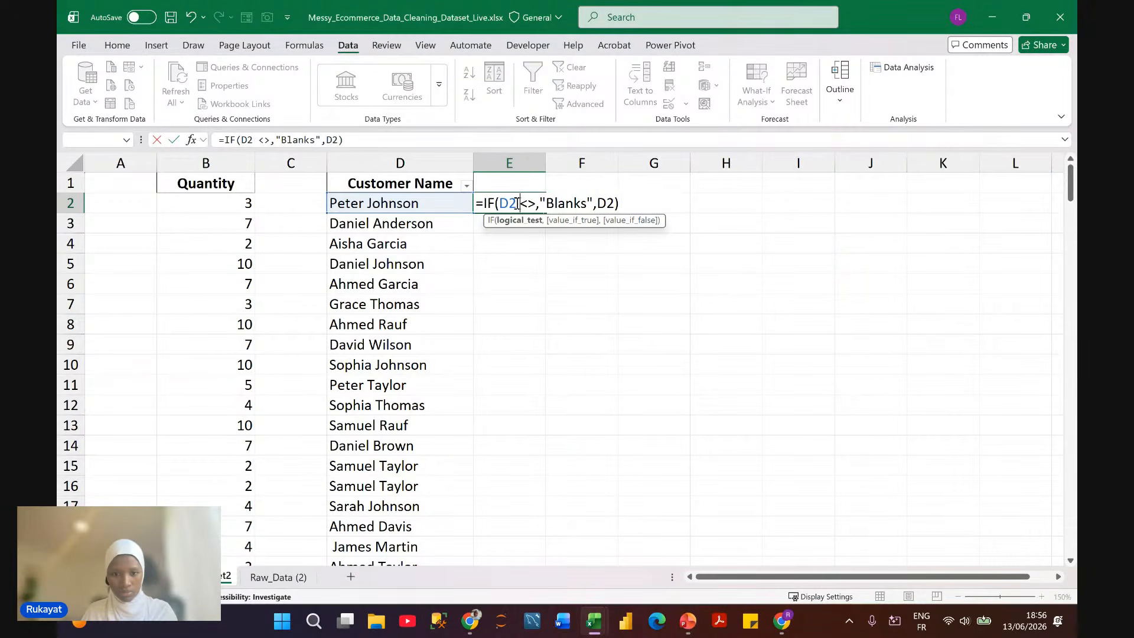
type("=")
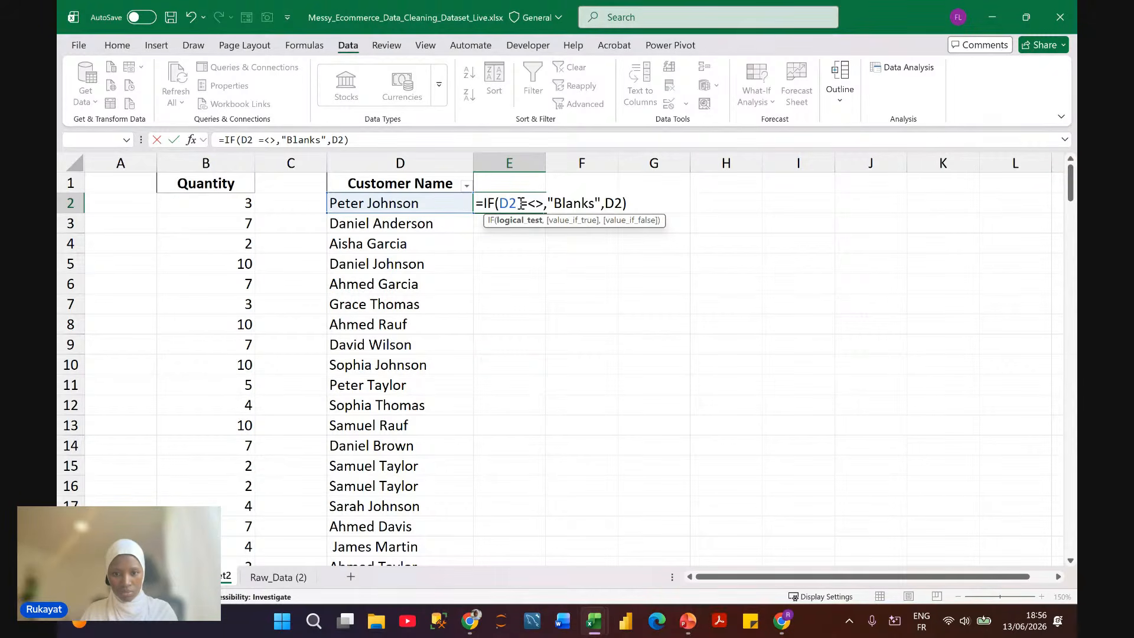
key("BackSpace")
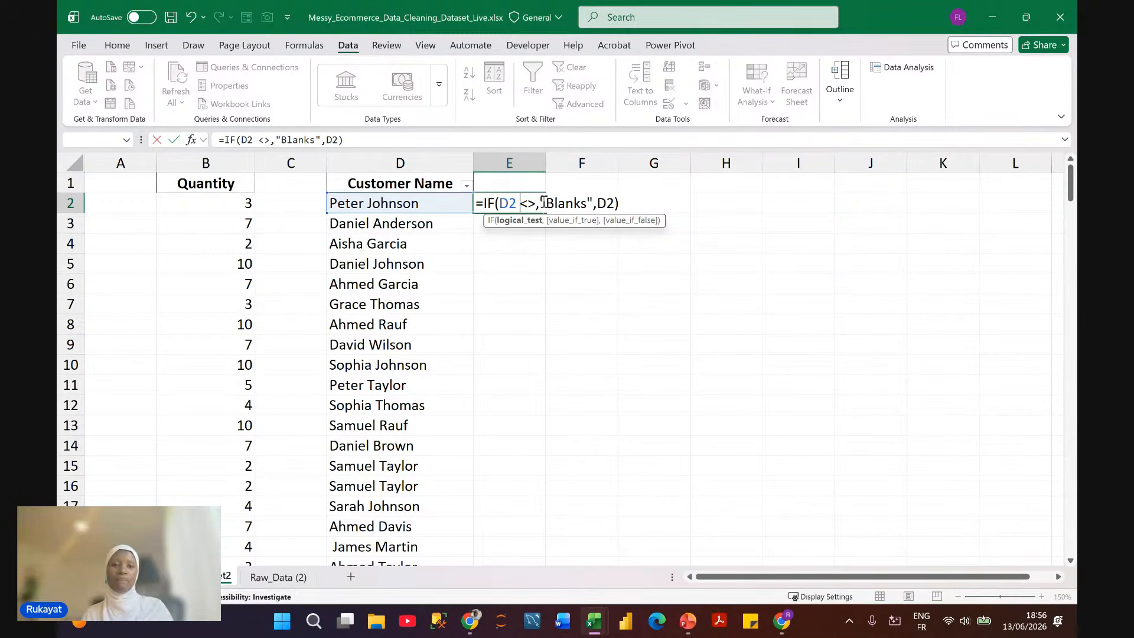
left_click(539, 203)
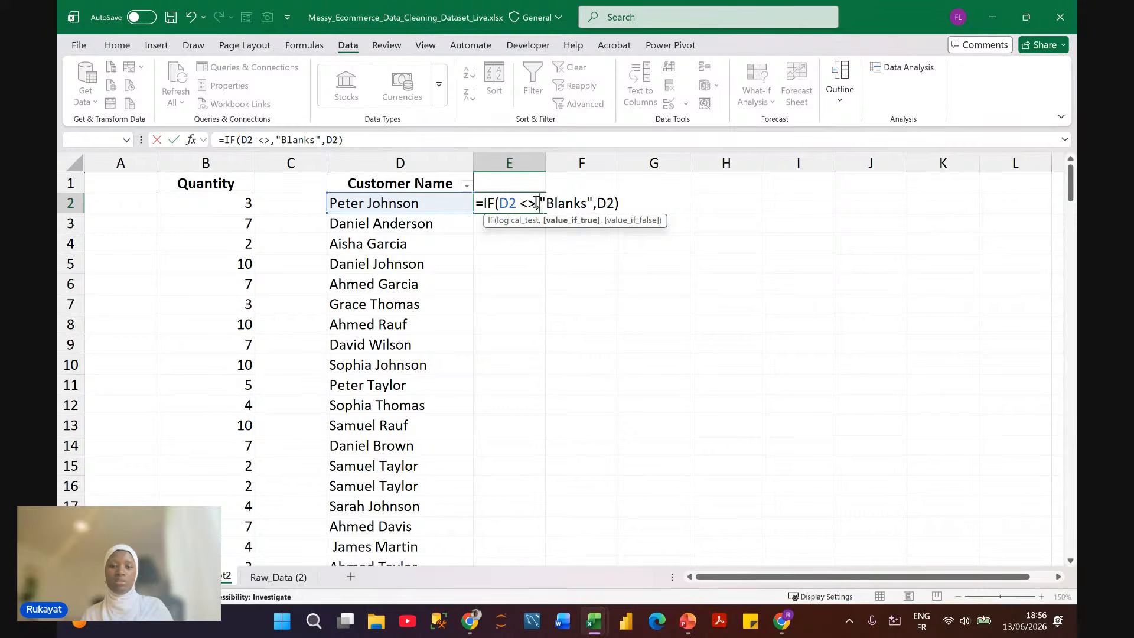
left_click(537, 204)
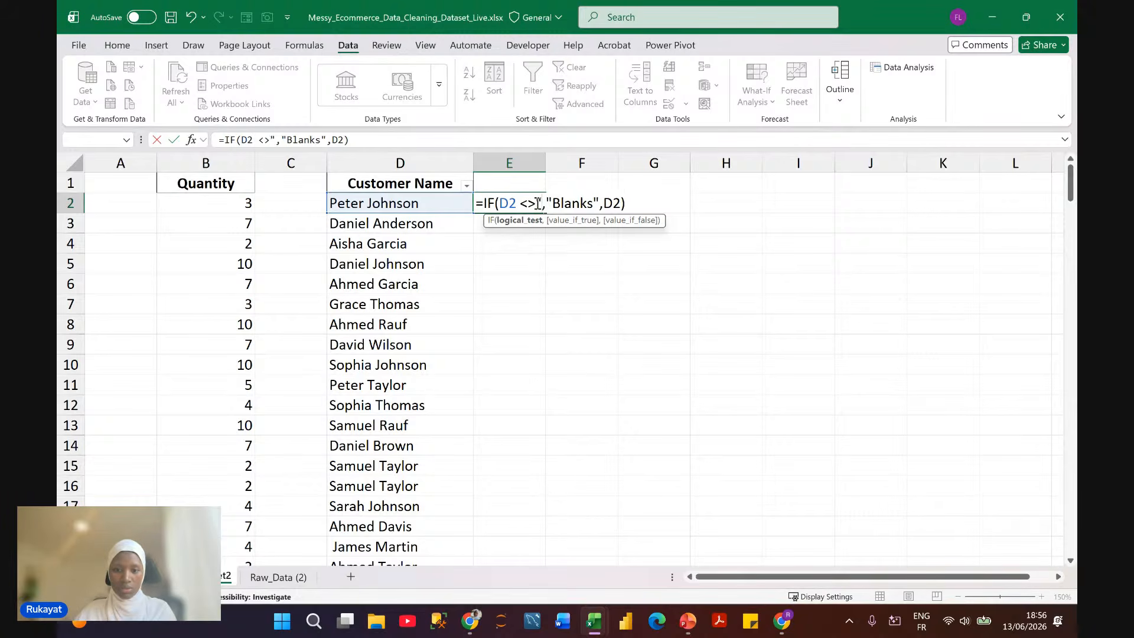
key("BackSpace")
key("BackSpace")
type("= <")
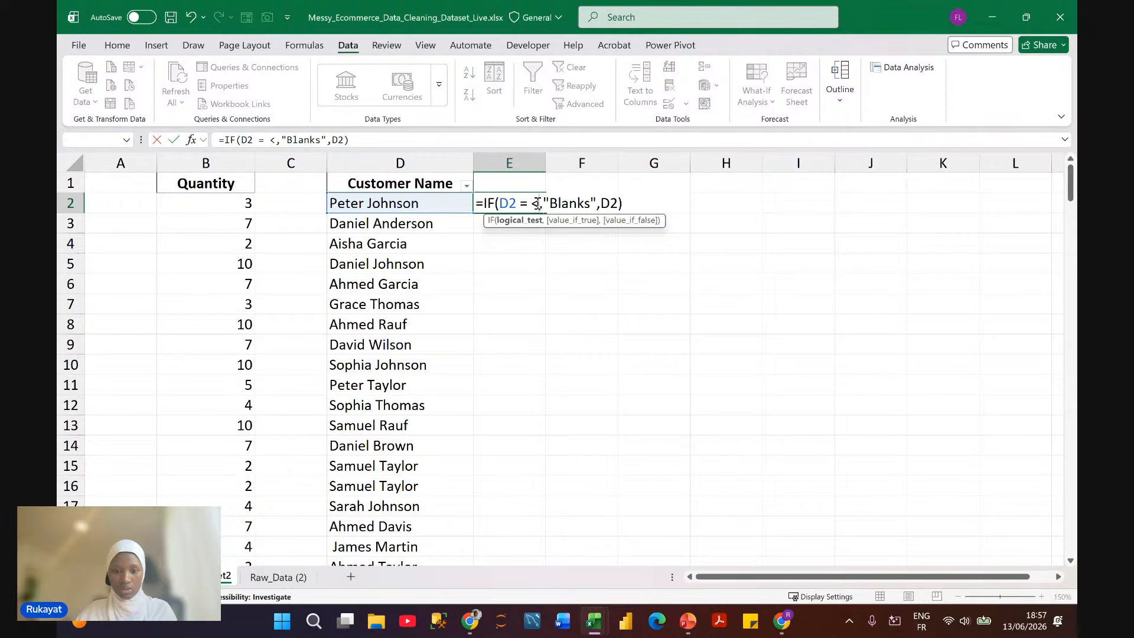
type(">")
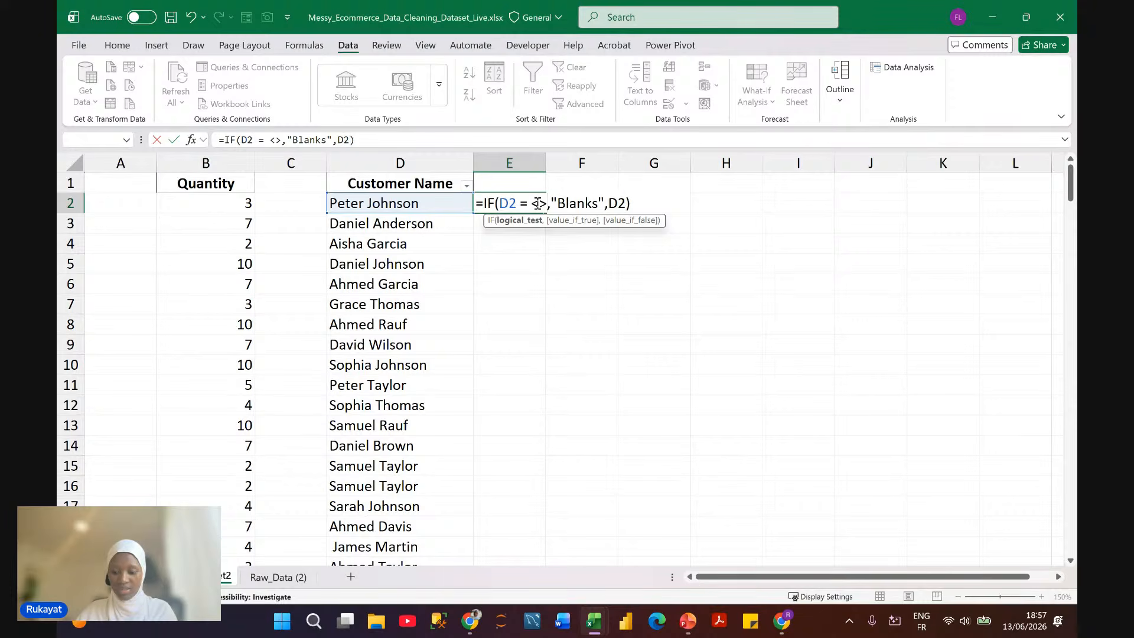
left_click(637, 206)
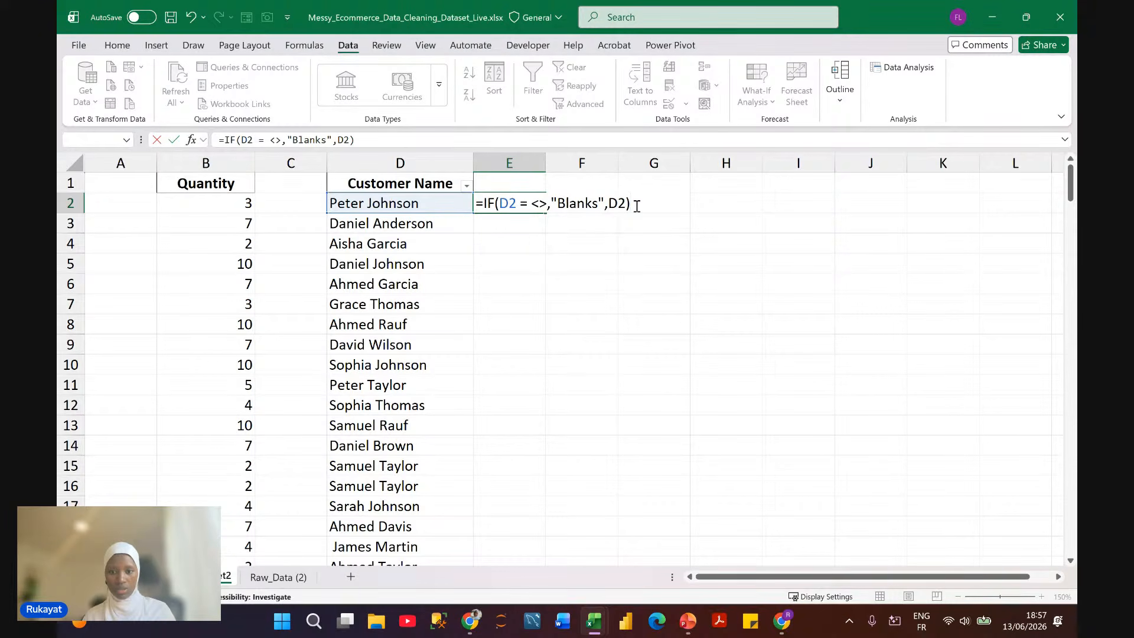
key("Return")
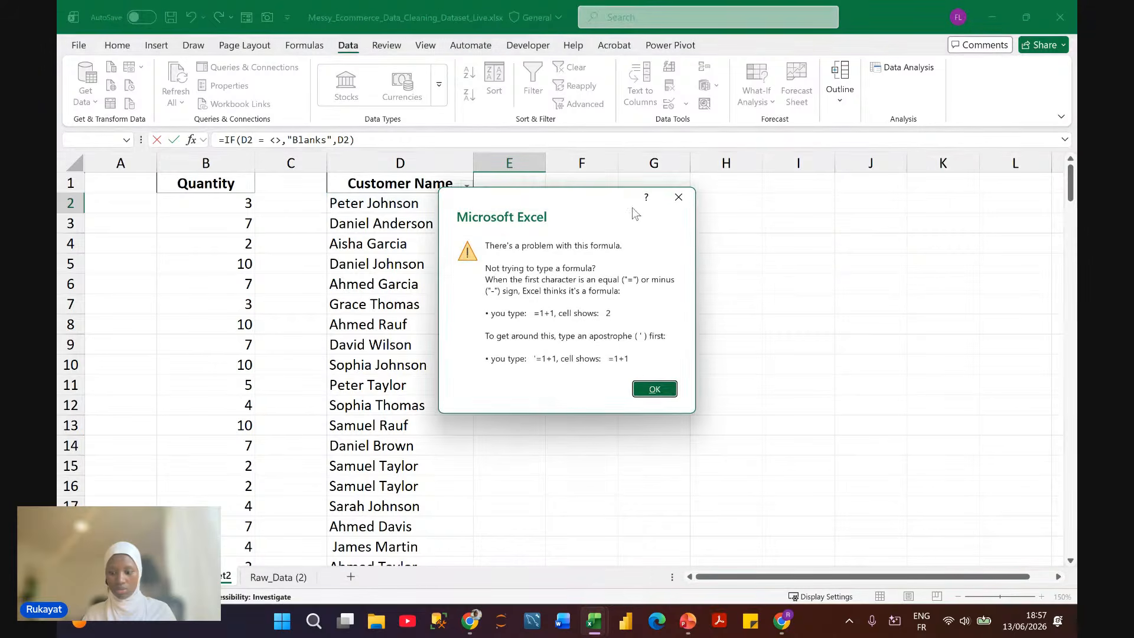
left_click(654, 389)
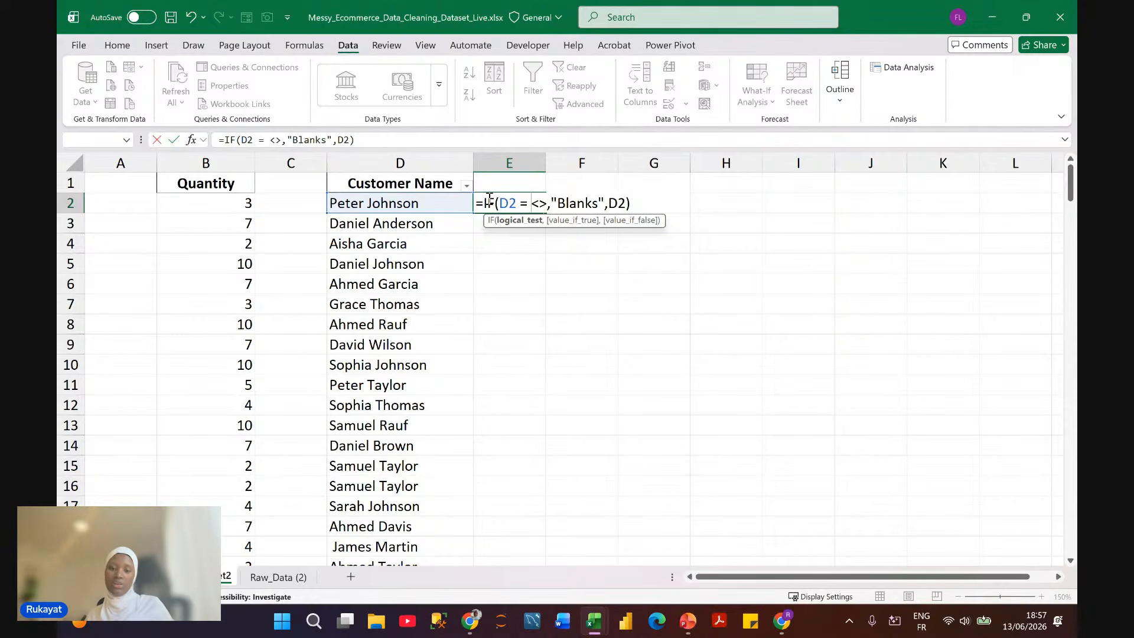
Step: Recheck the parts of E2's formula and try once more to enter =IF(D2 = <>,"Blanks",D2)
left_click(534, 203)
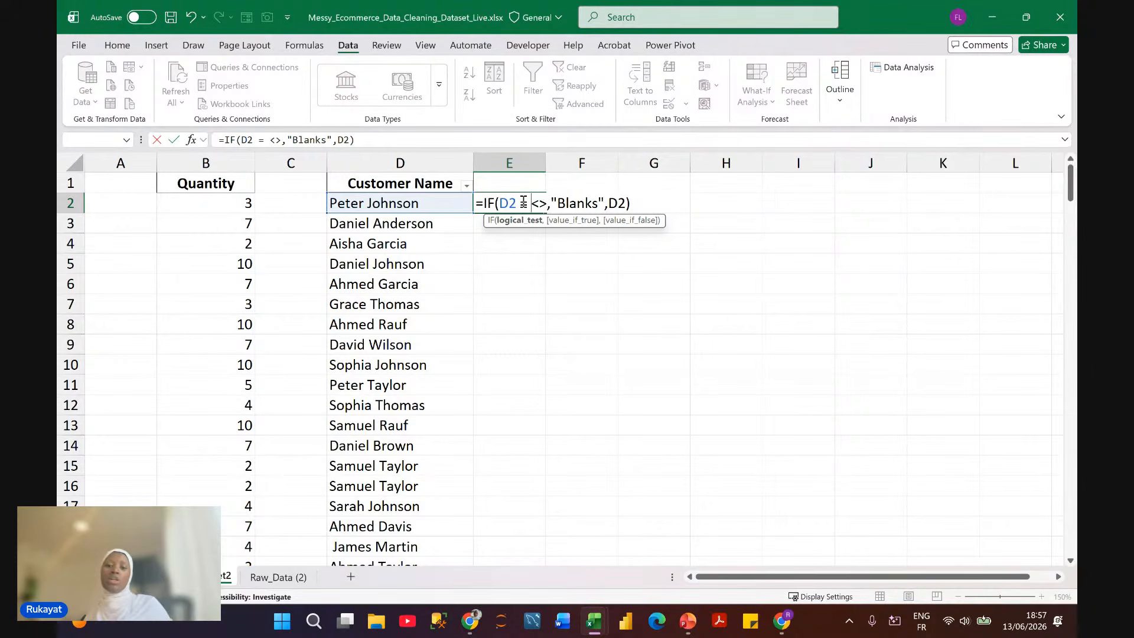
left_click(633, 202)
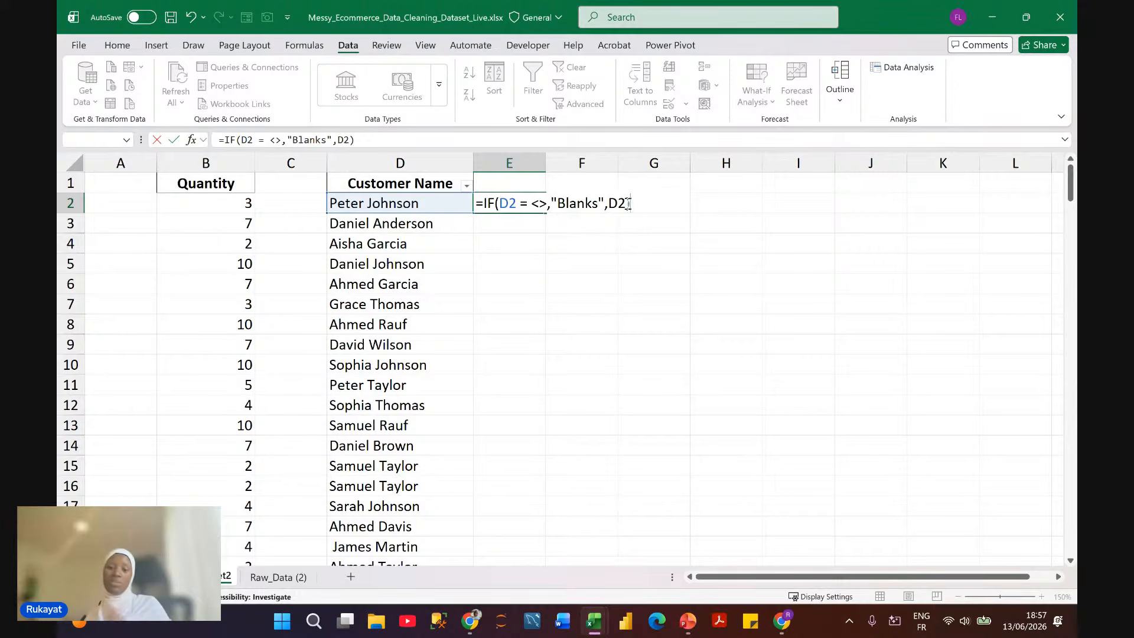
left_click(610, 202)
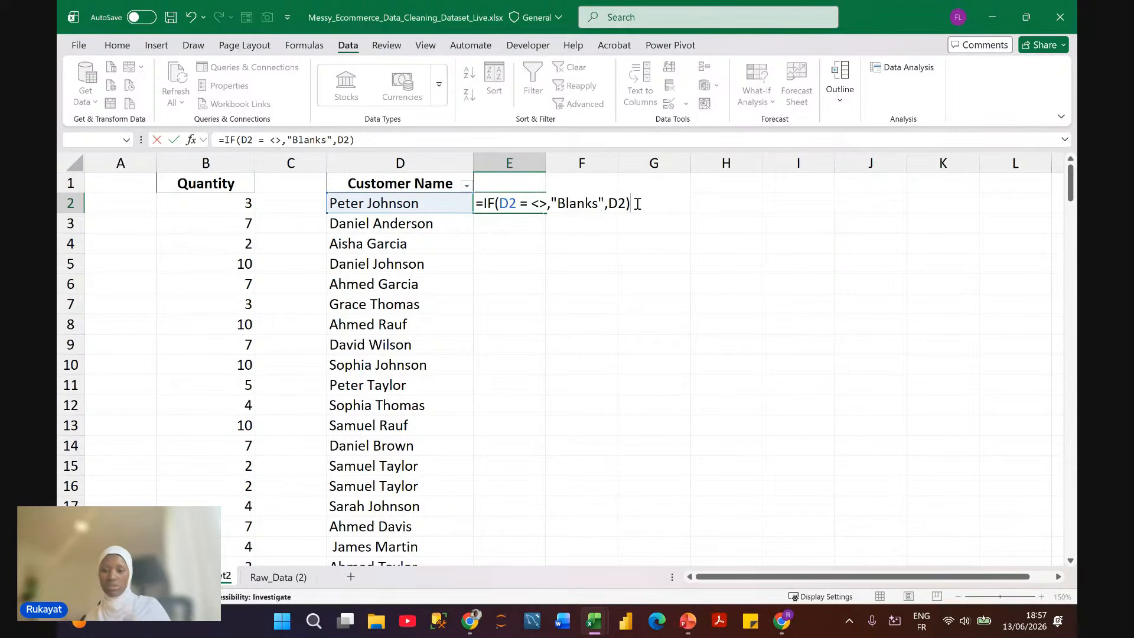
key("Return")
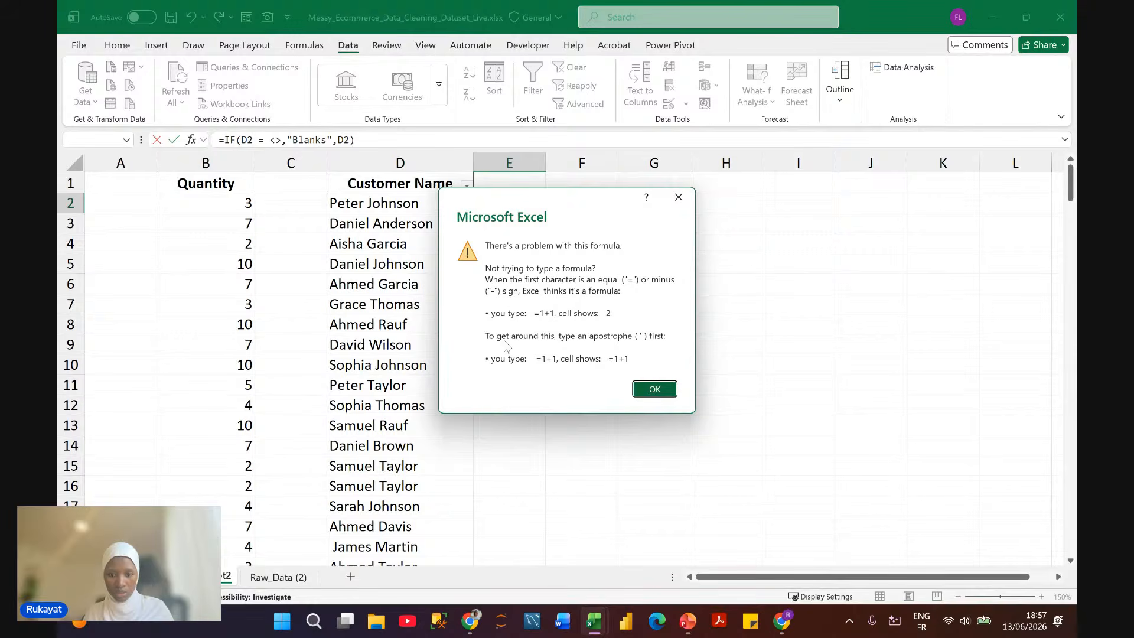
left_click(654, 390)
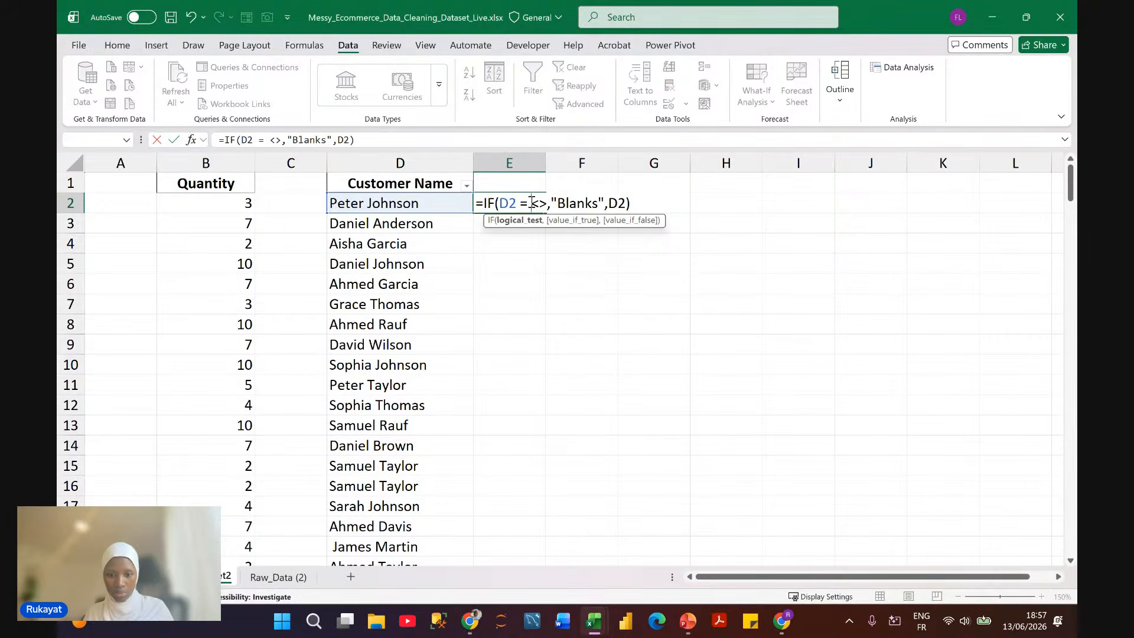
Step: Remove the equals sign from the logical test in E2's IF formula and try an extra comma on either side of the <> operator
key("BackSpace")
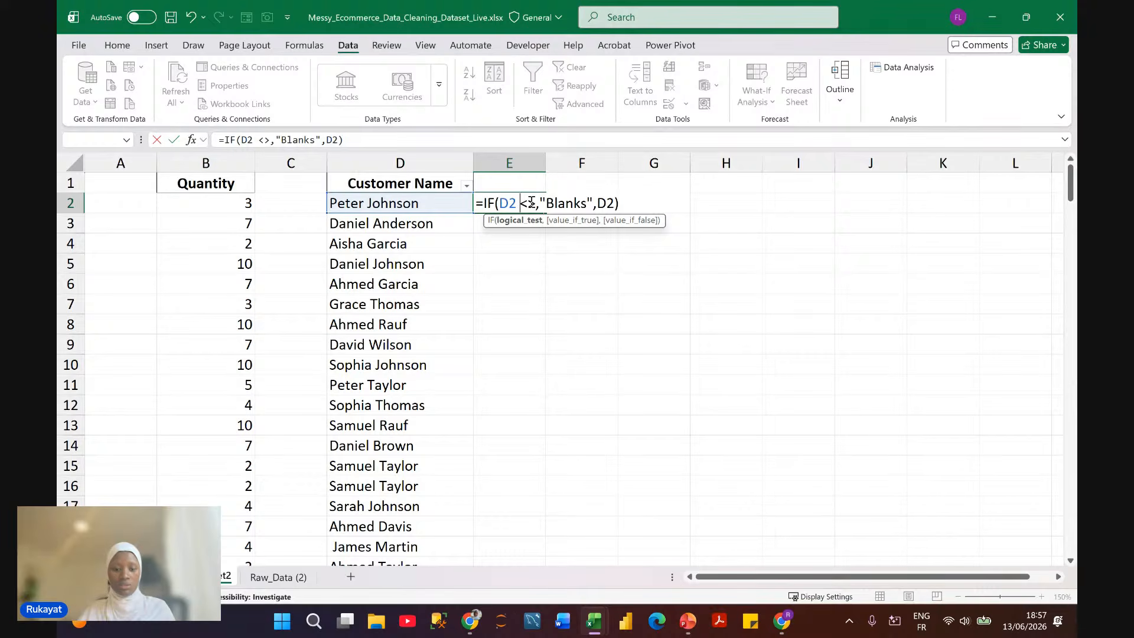
type(";")
key("BackSpace")
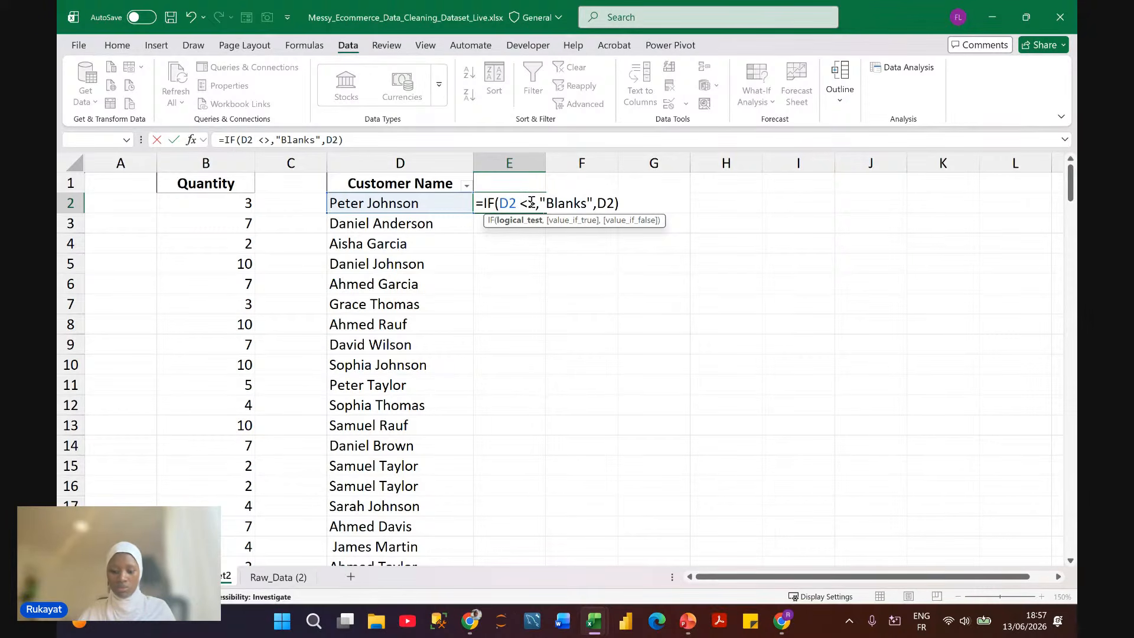
type(",")
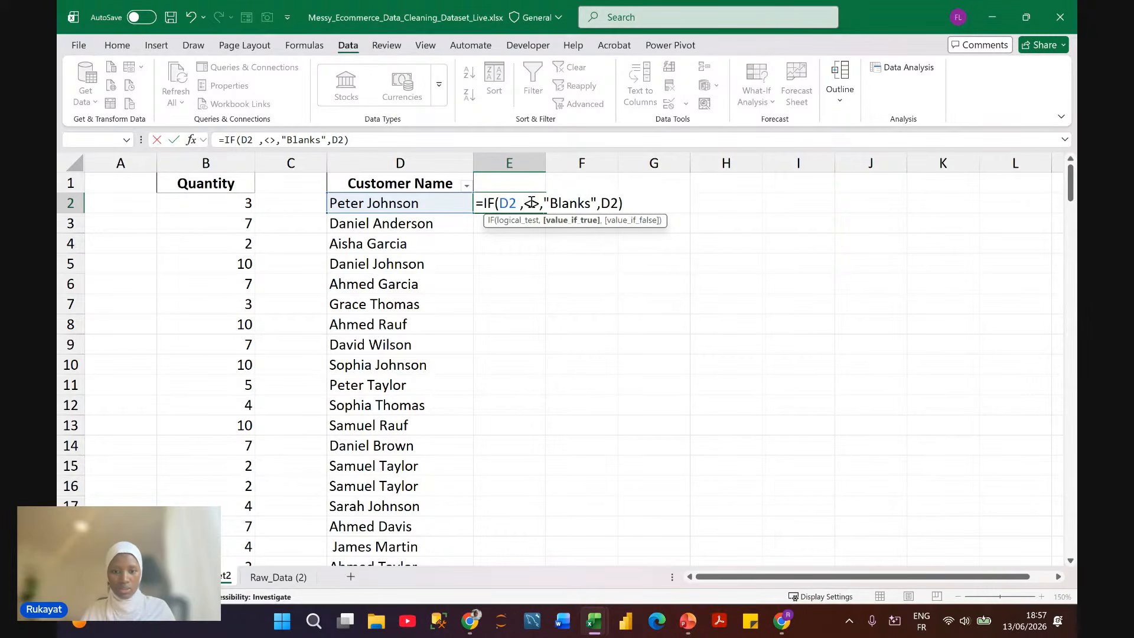
key("BackSpace")
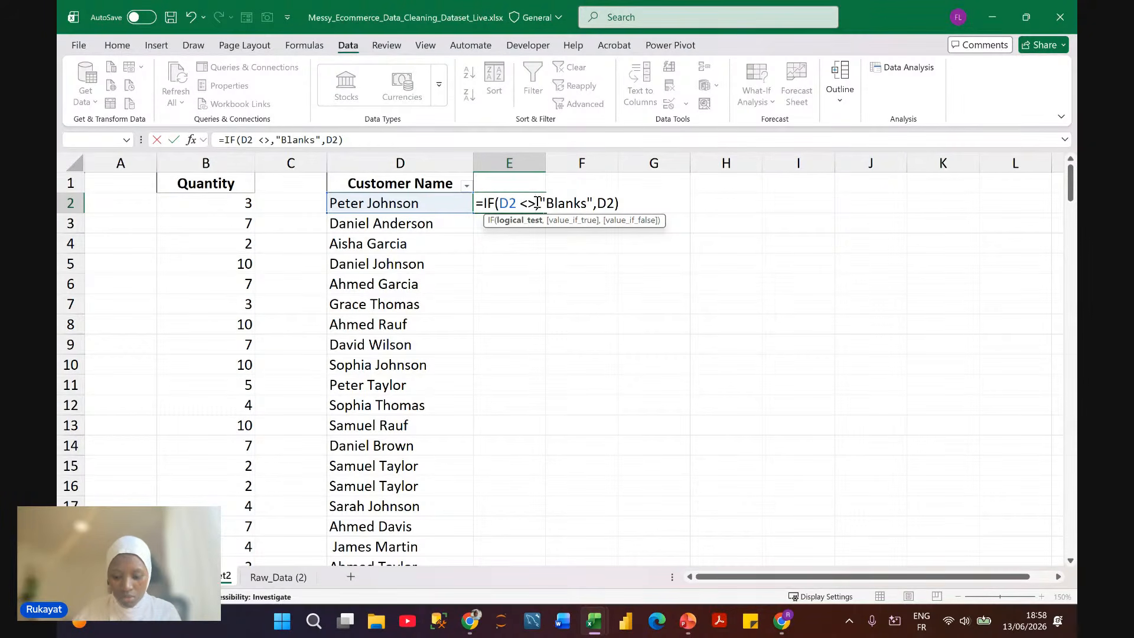
type(",")
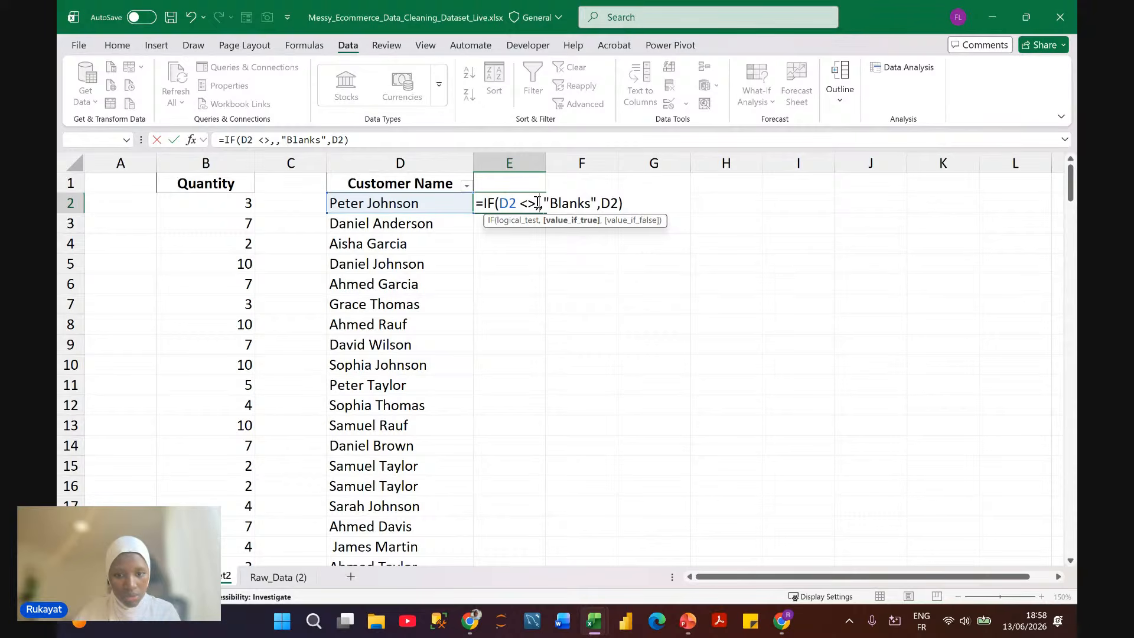
key("BackSpace")
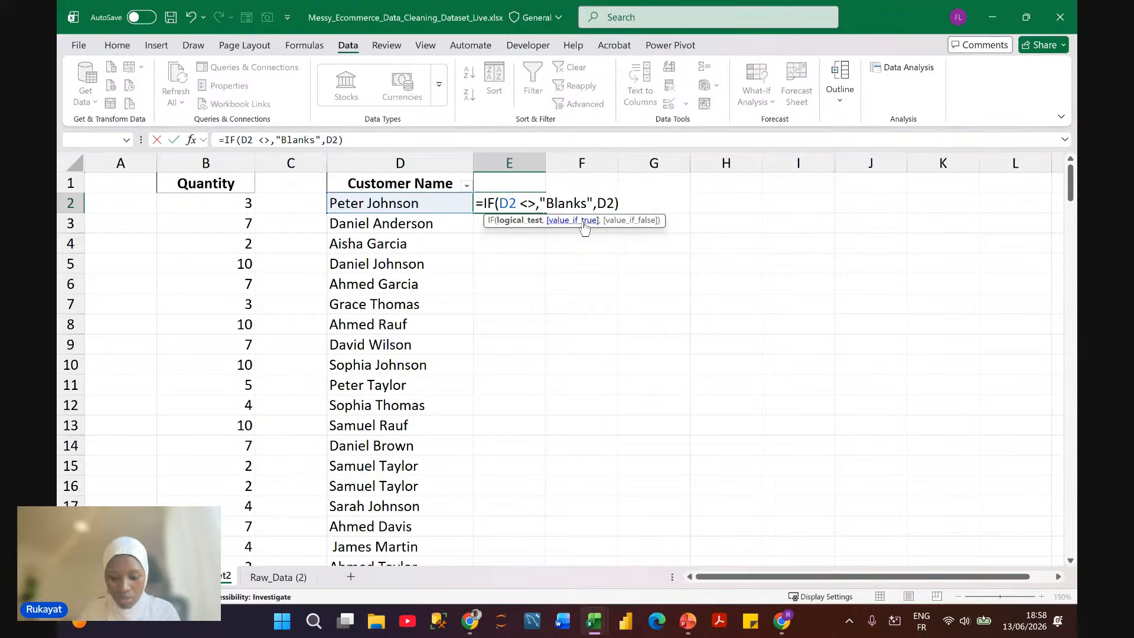
Step: Switch the keyboard input language back and forth and test extra commas after the <> operator in E2's formula, removing them again
key("alt+shift")
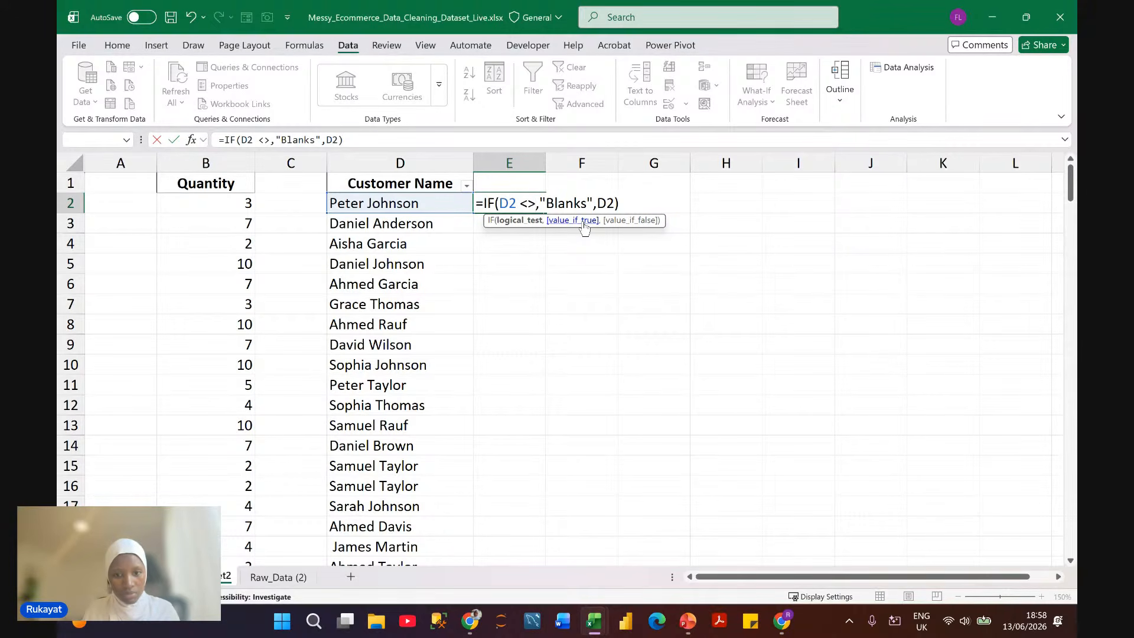
type("m")
key("BackSpace")
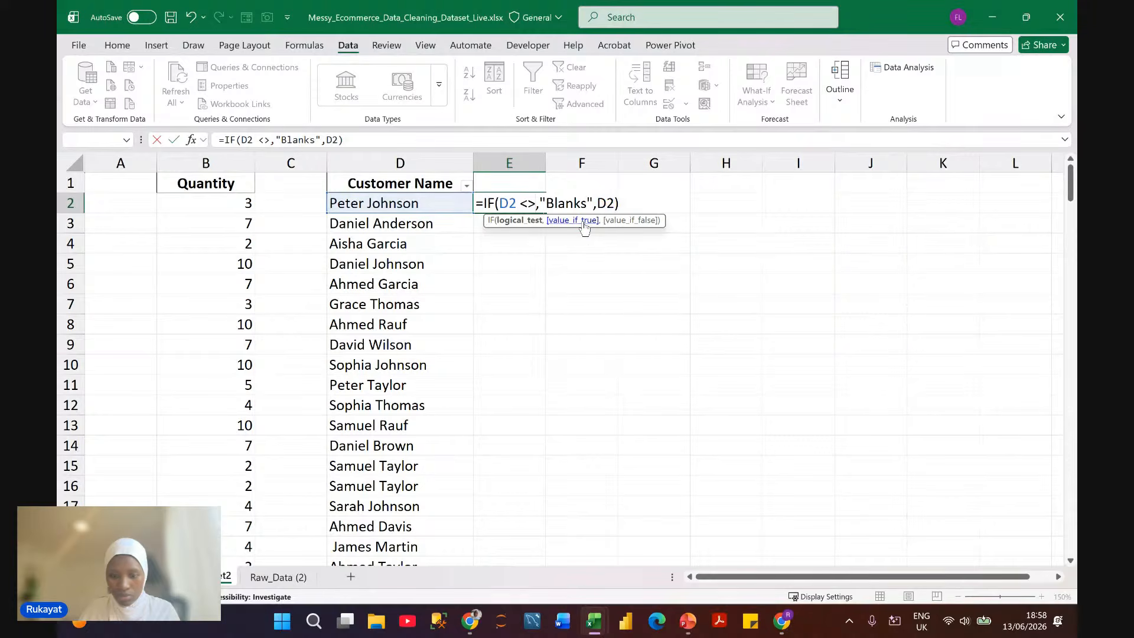
key("alt+shift")
type(",,")
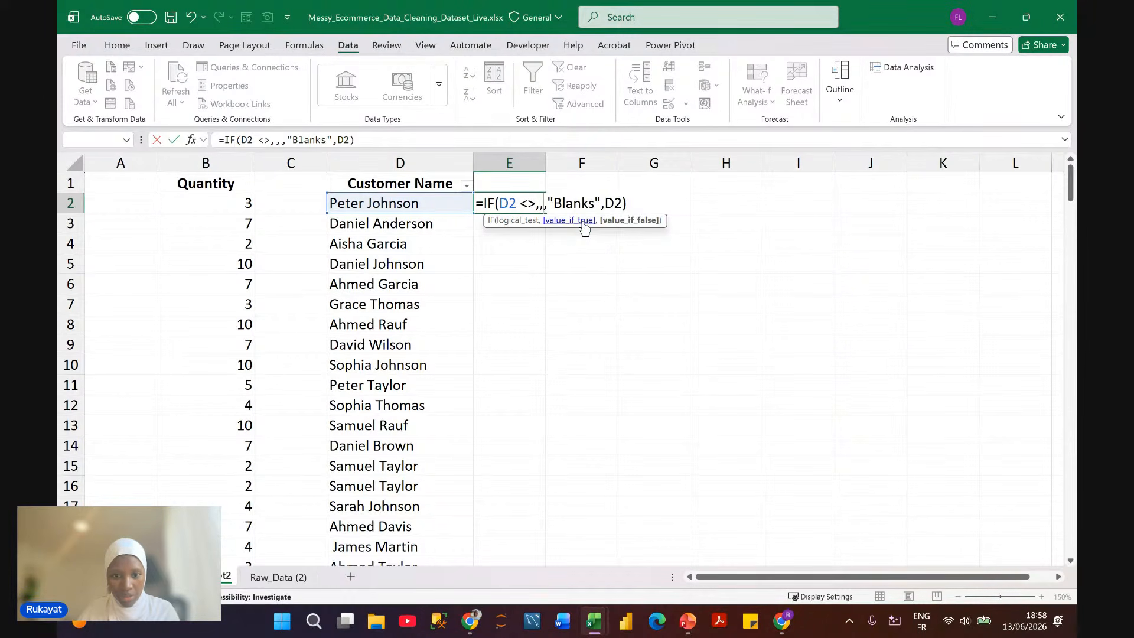
key("BackSpace")
key("BackSpace")
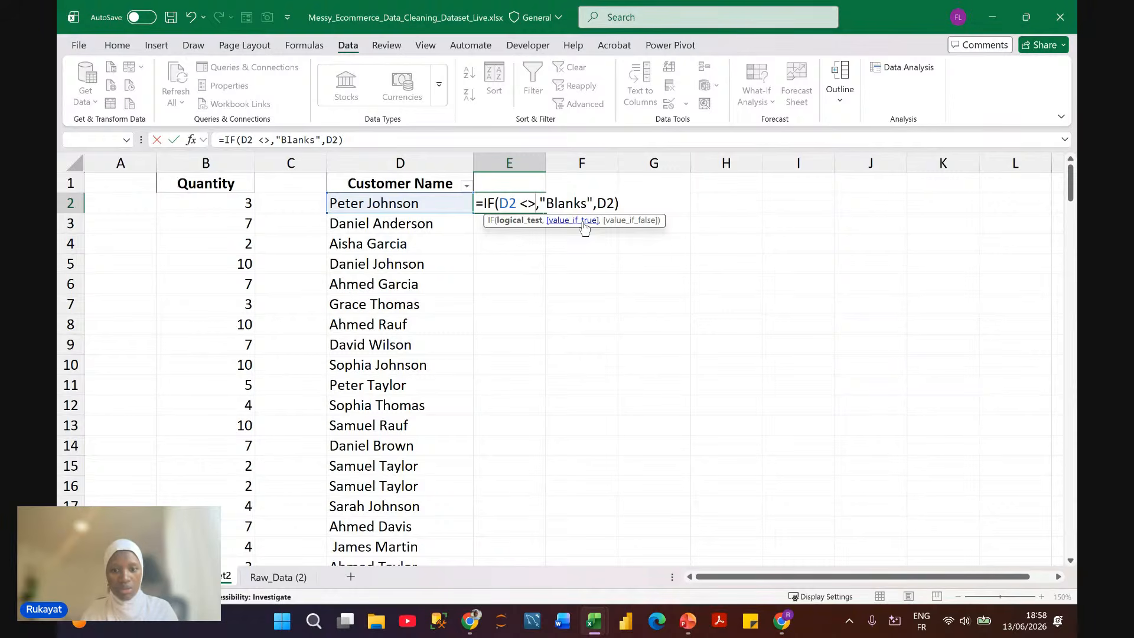
Step: Try entering E2's formula with the operator in single quotes as =IF(D2 '<>',"Blanks",D2), and discard the formula
left_click(520, 204)
type("'")
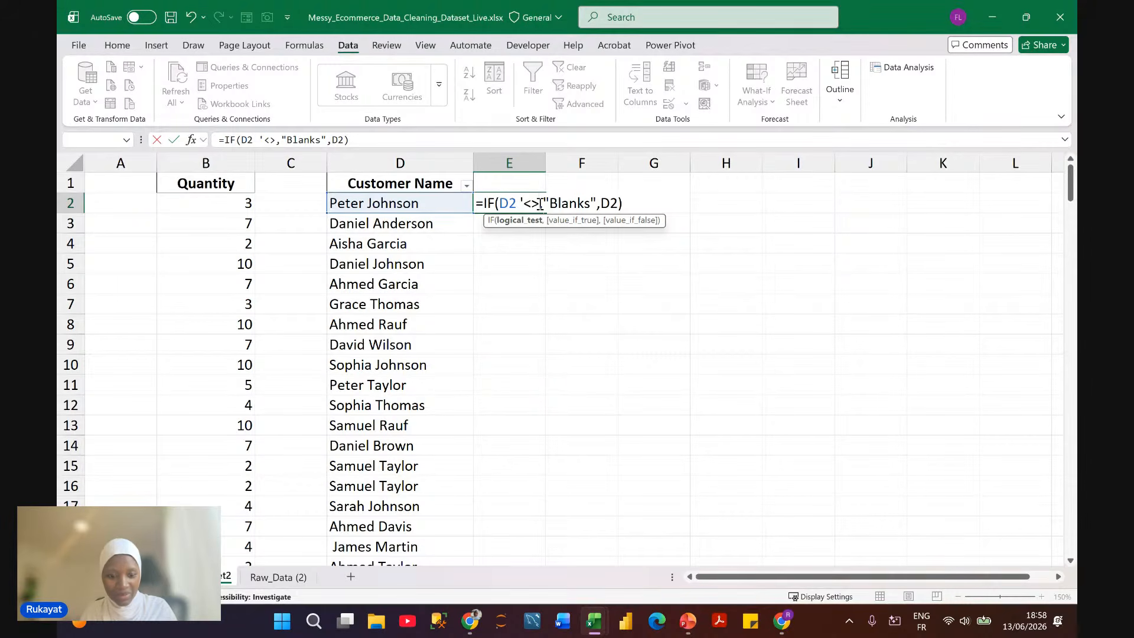
left_click(540, 204)
type("'")
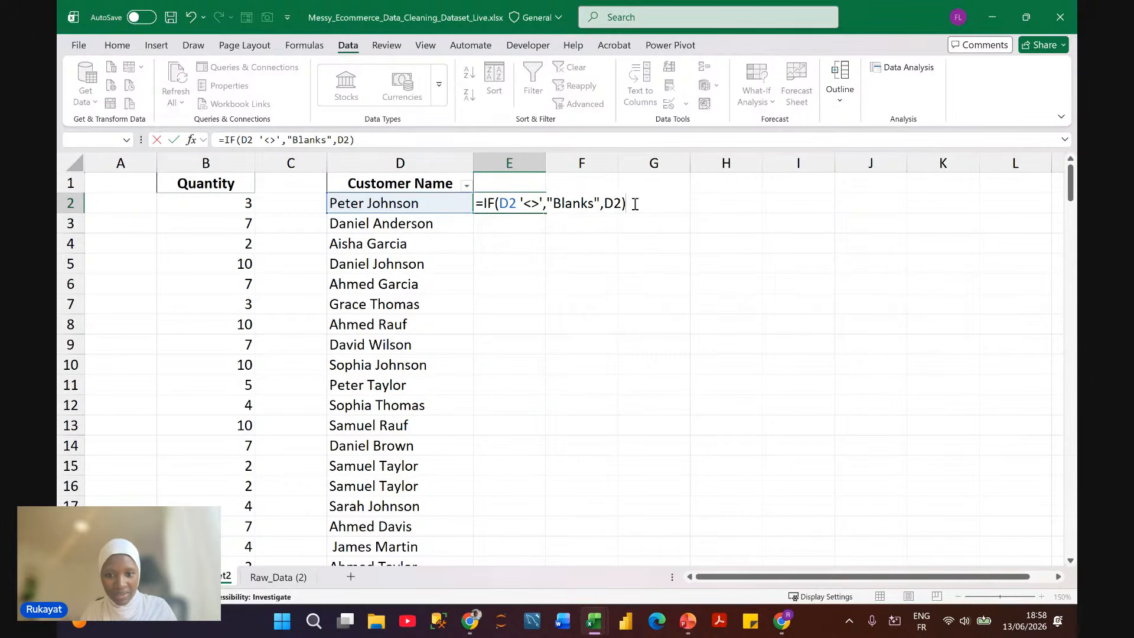
key("Return")
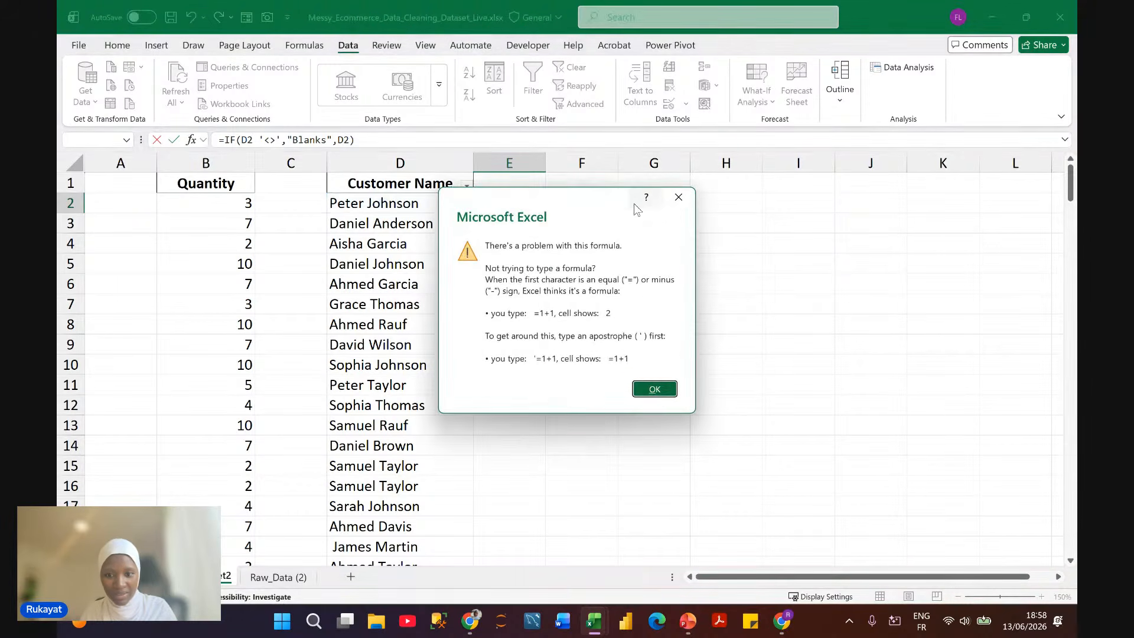
left_click(654, 388)
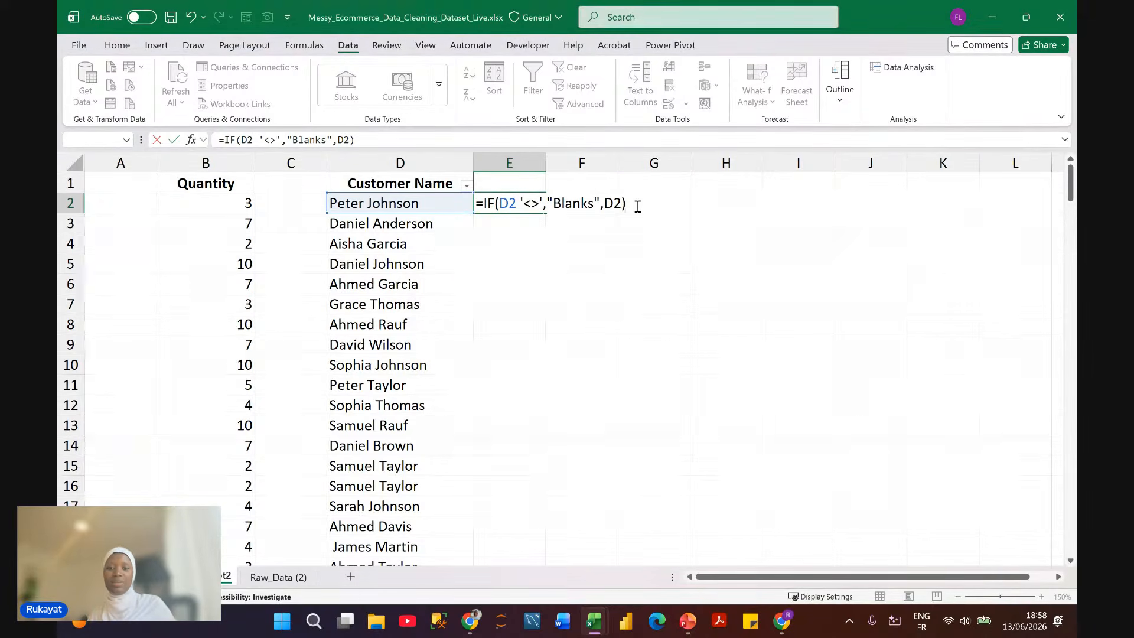
key("Return")
left_click(678, 195)
left_click(548, 203)
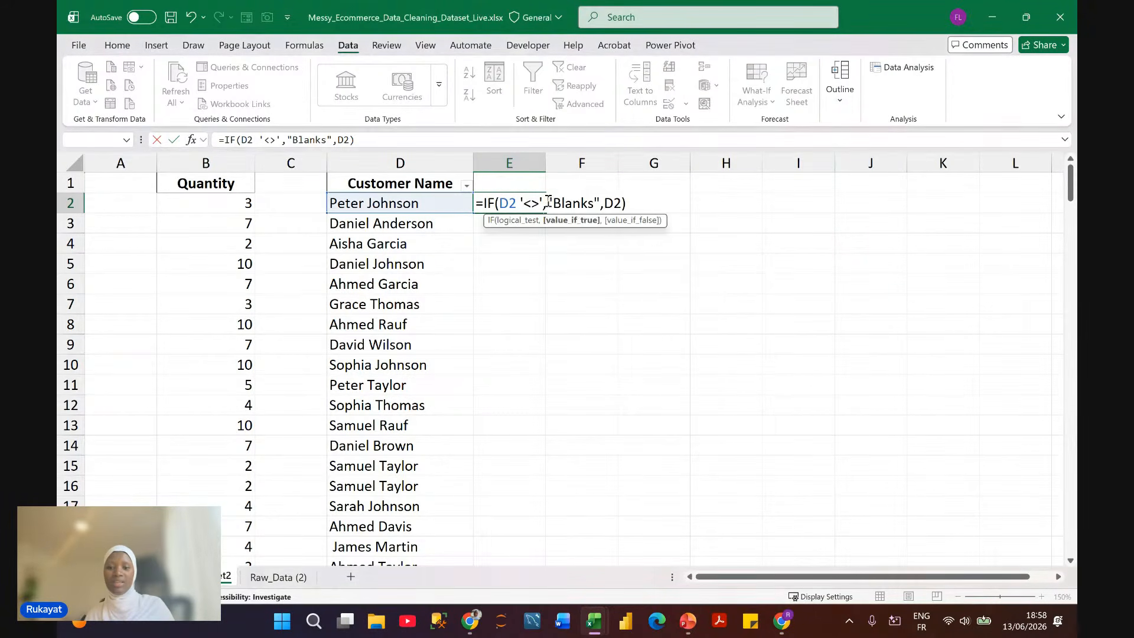
key("Escape")
left_click(696, 321)
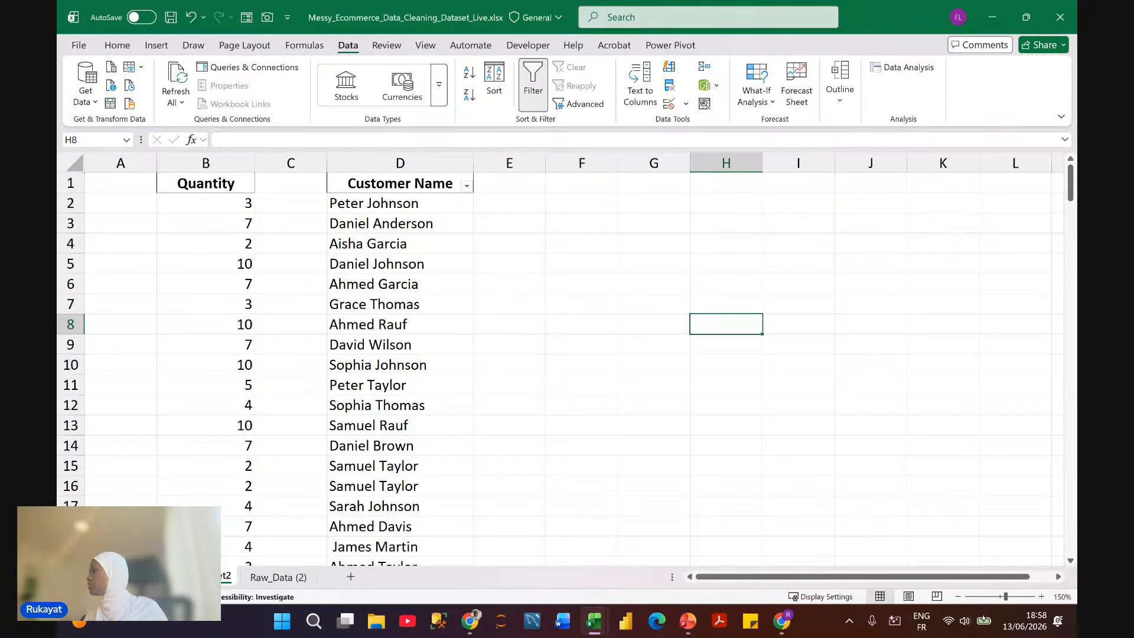
Step: Locate and inspect the blank customer name in cell D30
key("alt+Tab")
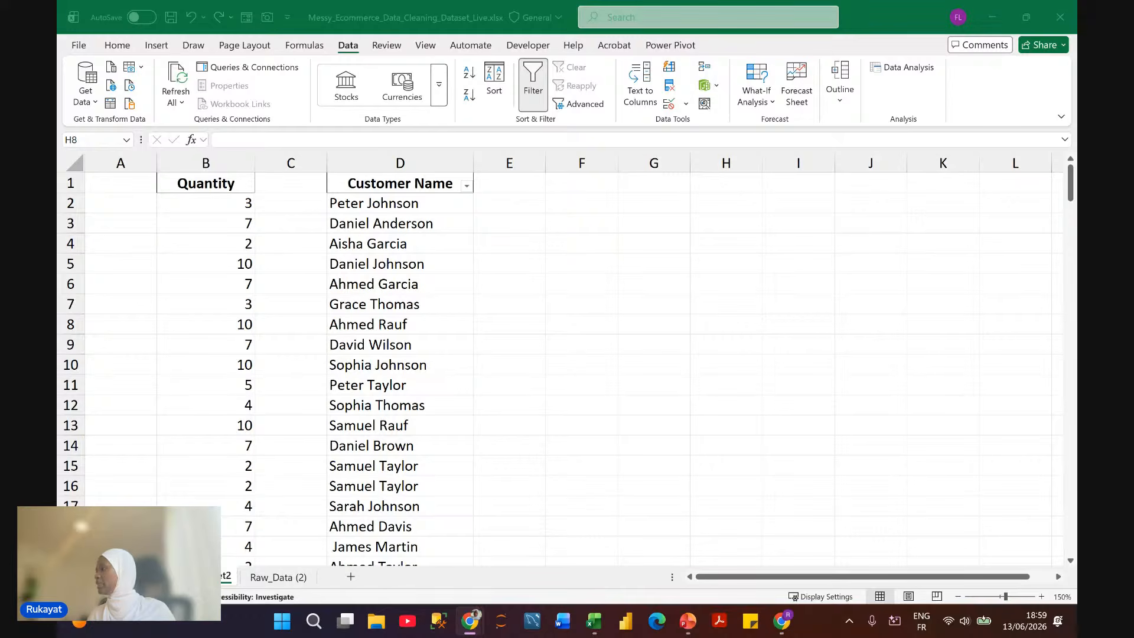
scroll(708, 421, "down", 6)
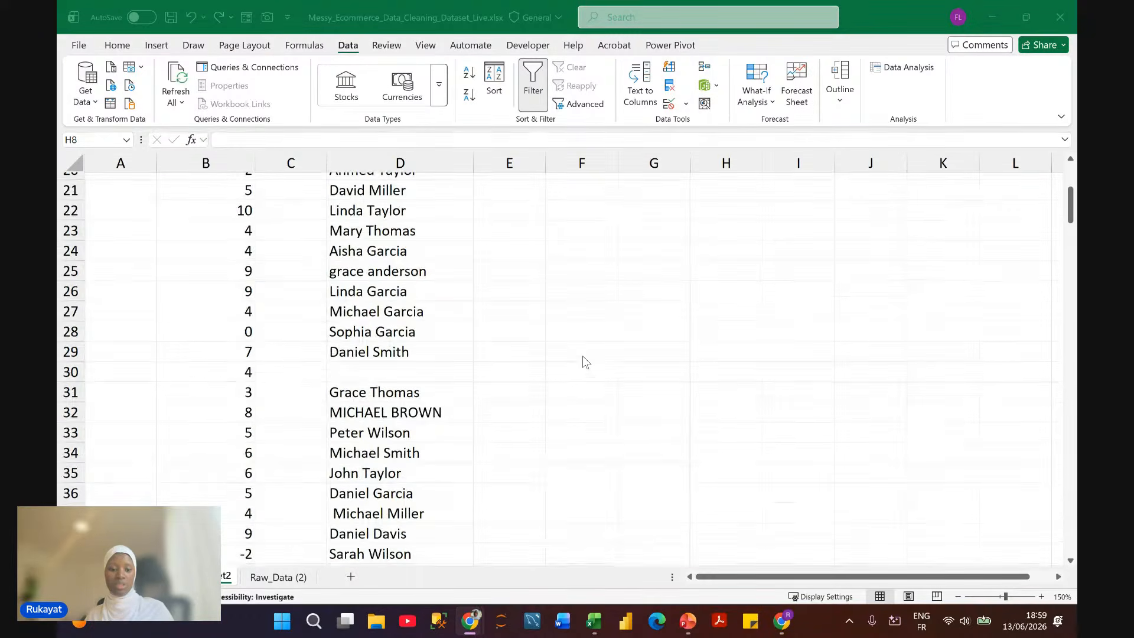
left_click(380, 372)
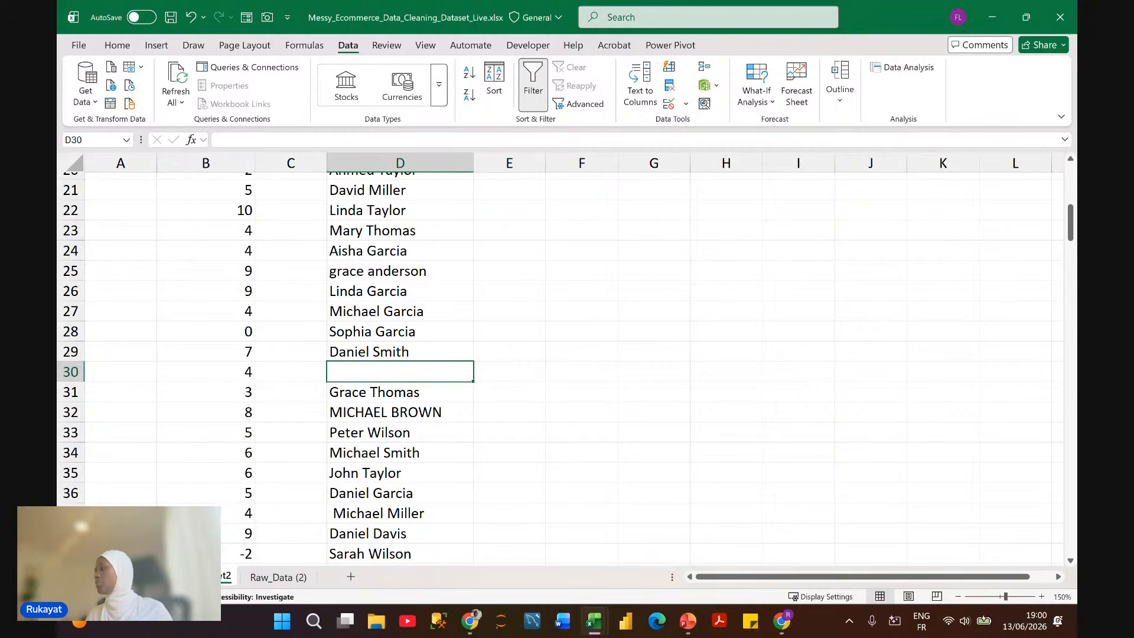
scroll(522, 257, "up", 4)
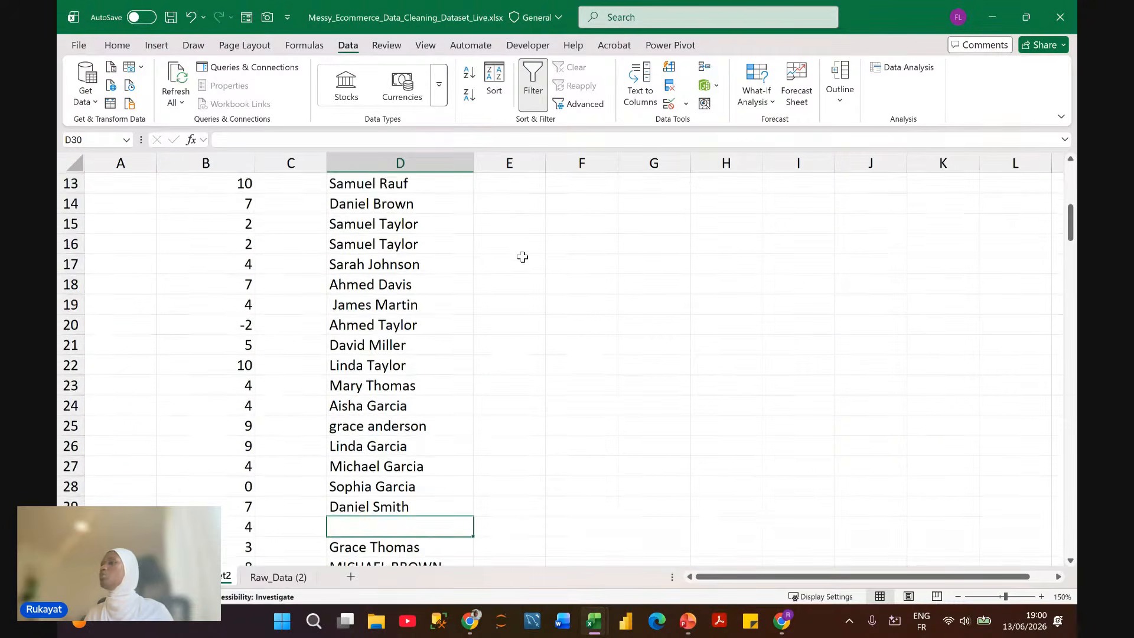
scroll(522, 257, "up", 3)
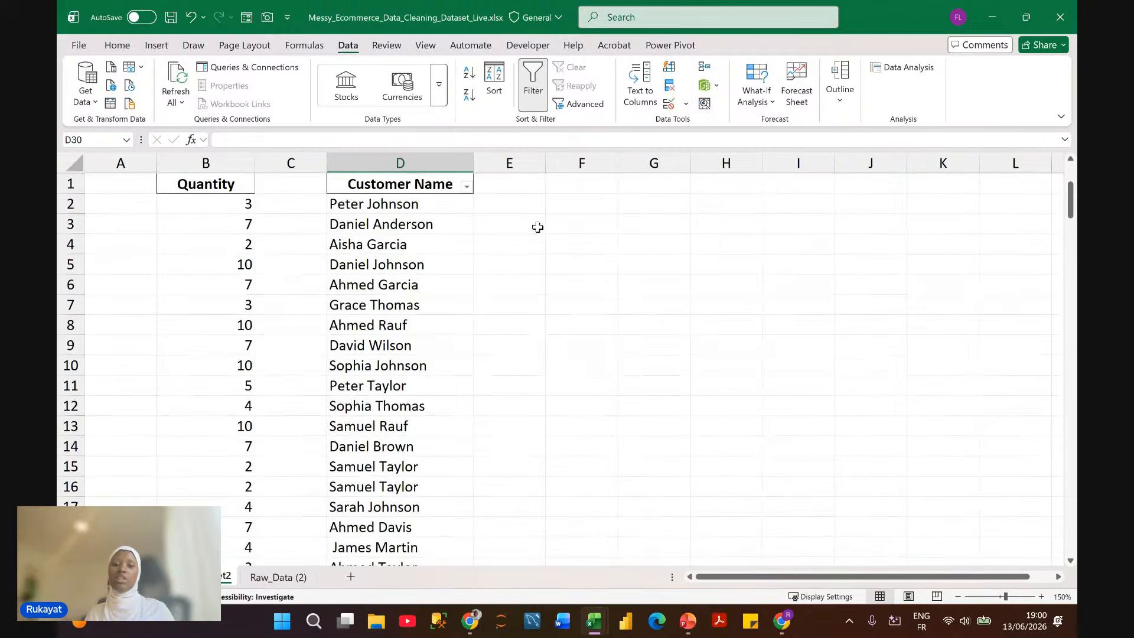
left_click(516, 204)
mouse_move(546, 213)
left_mouse_down()
mouse_move(531, 579)
mouse_move(541, 526)
mouse_move(539, 556)
left_mouse_up()
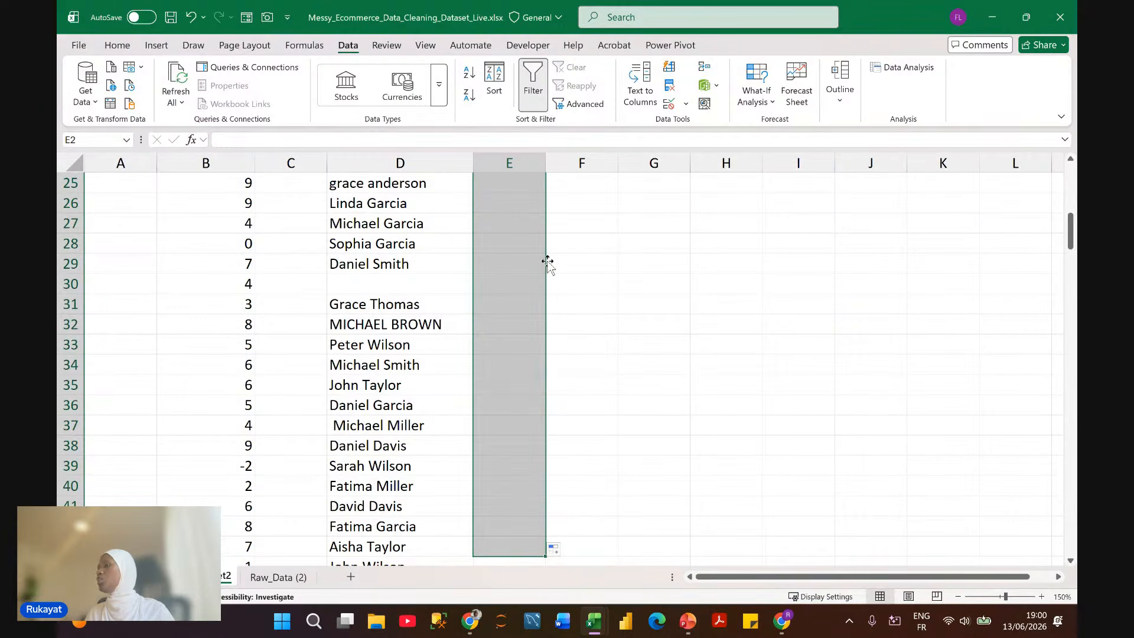
double_click(580, 222)
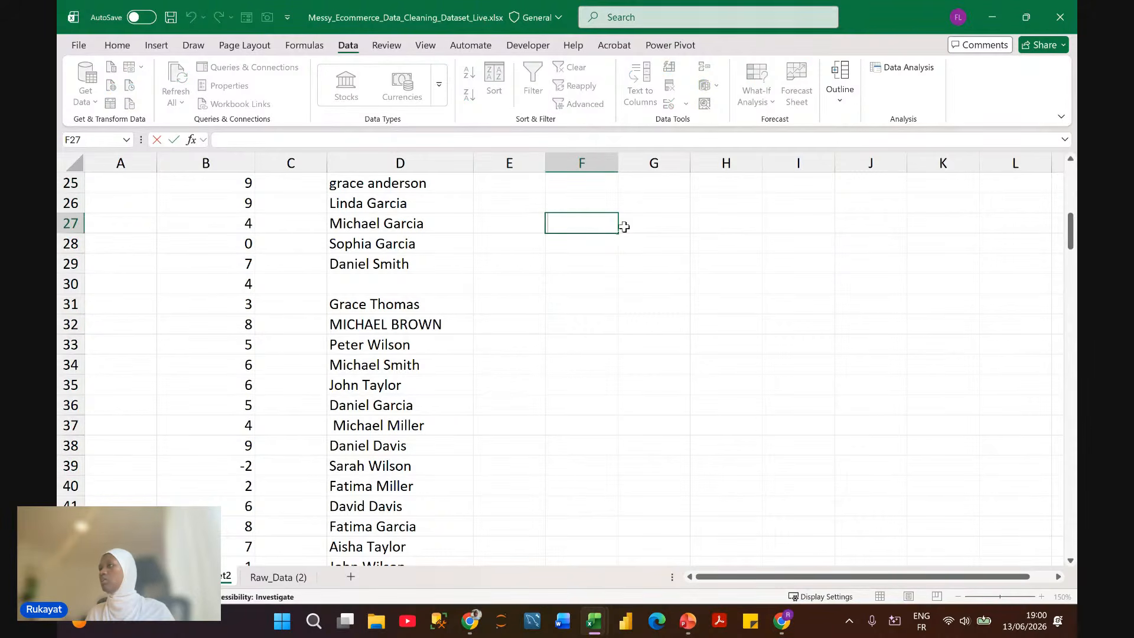
left_click(679, 220)
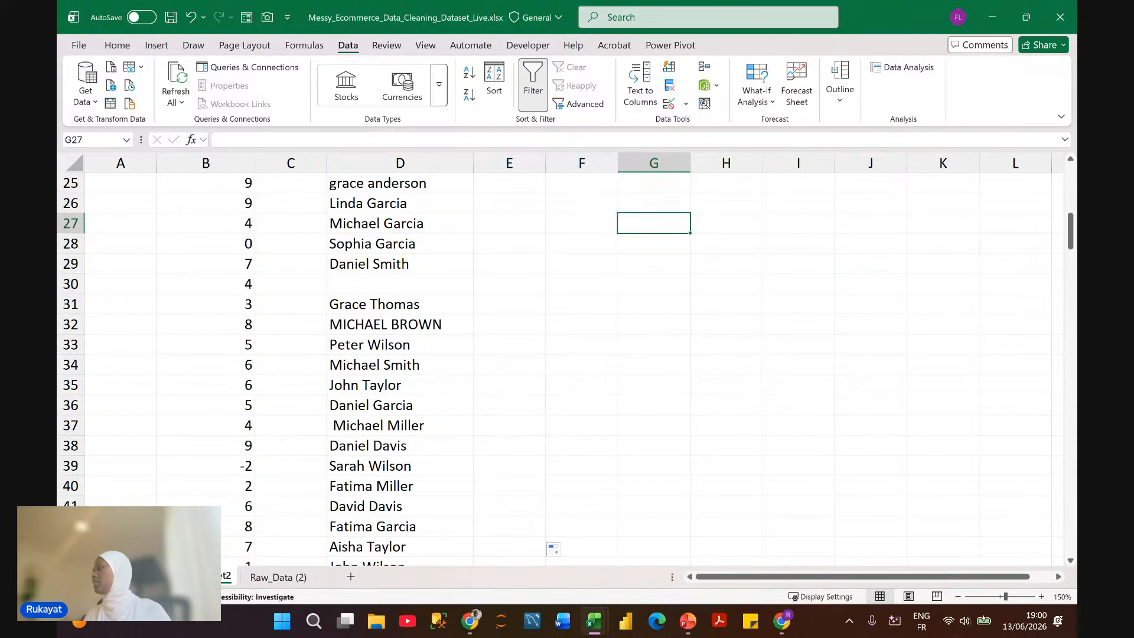
key("alt+Tab")
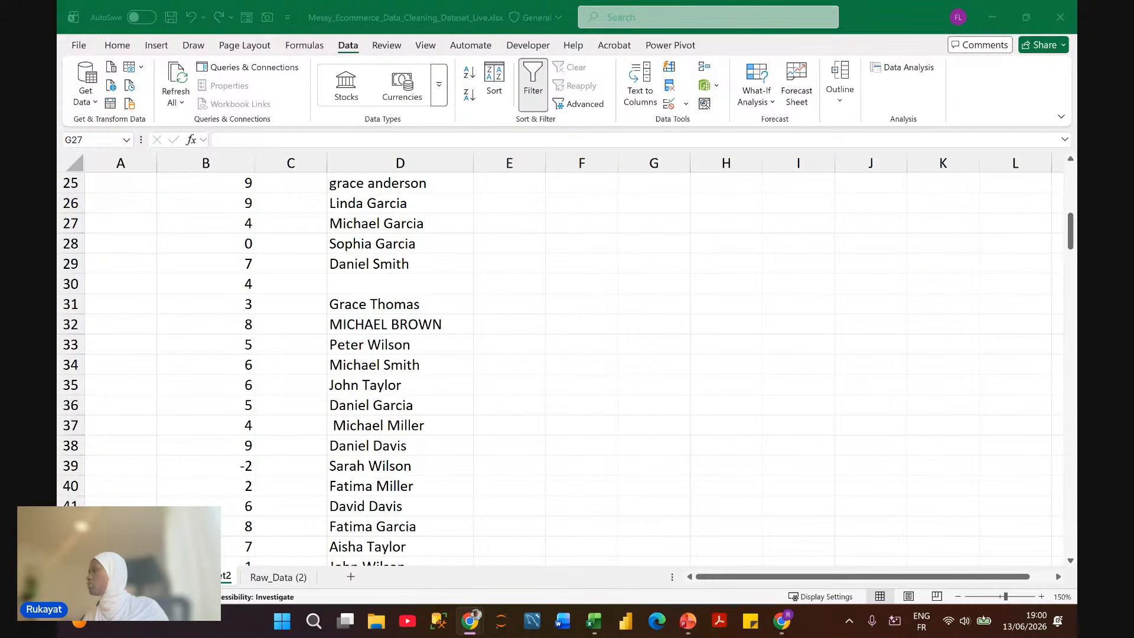
key("alt+Tab")
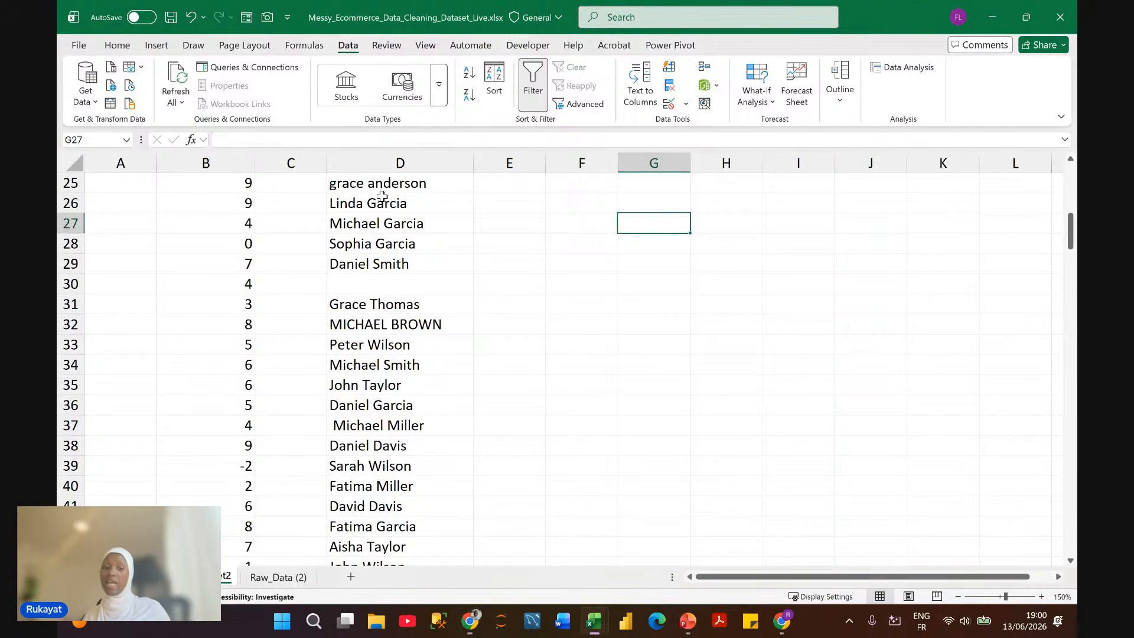
Step: Replace all blank cells in the Customer Name column D with N/A using Find and Replace
left_click(396, 190)
key("ctrl+Up")
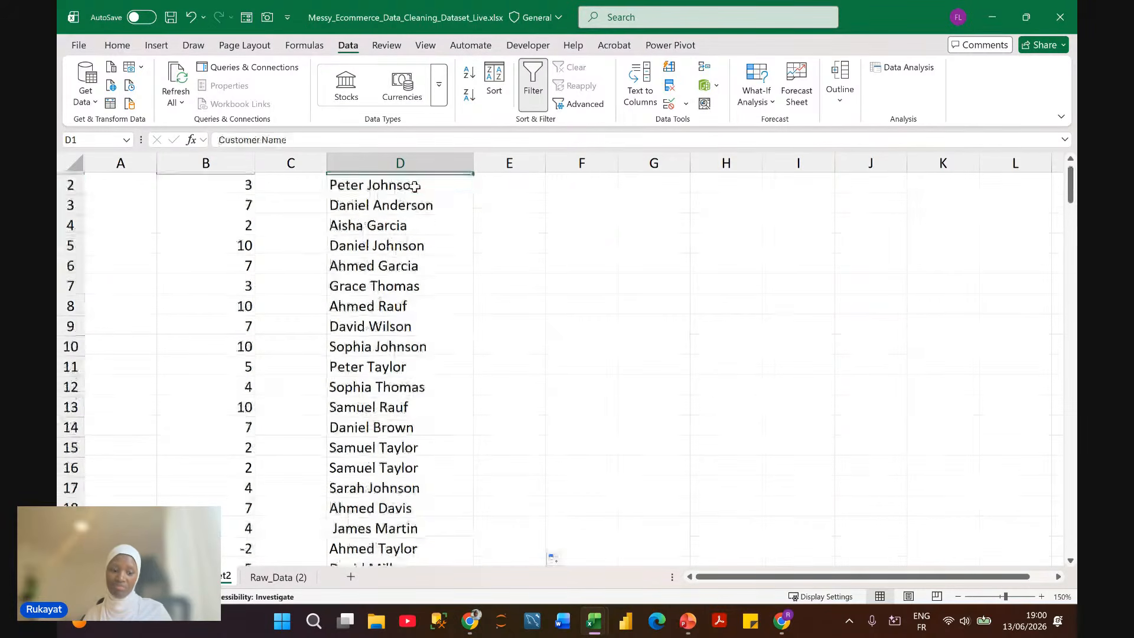
scroll(415, 293, "down", 1)
scroll(413, 296, "down", 1)
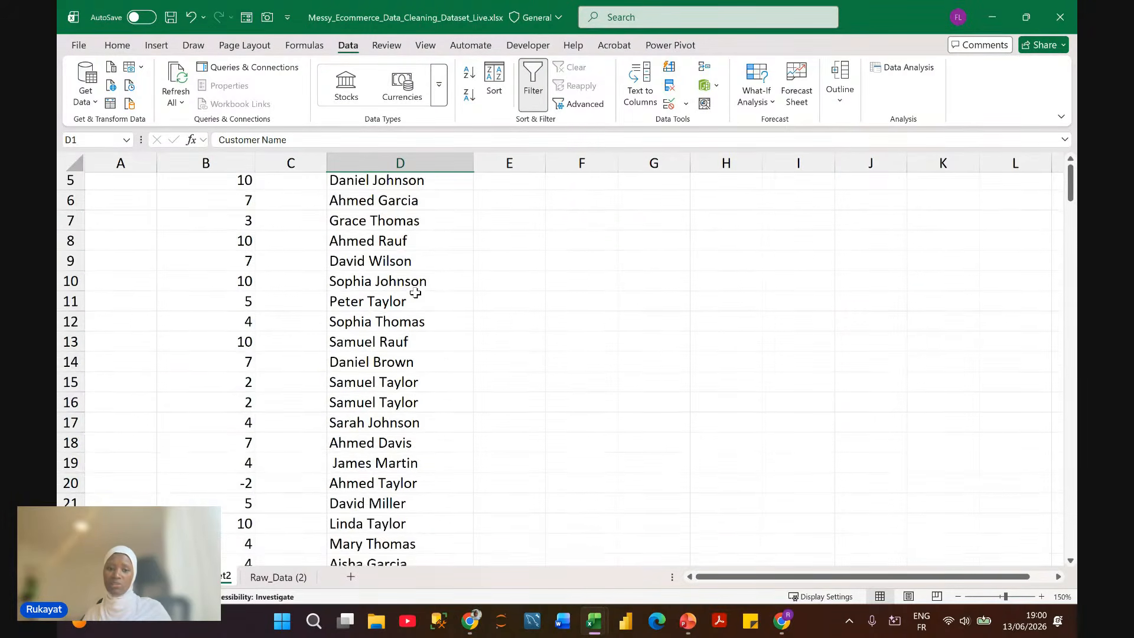
scroll(418, 281, "up", 2)
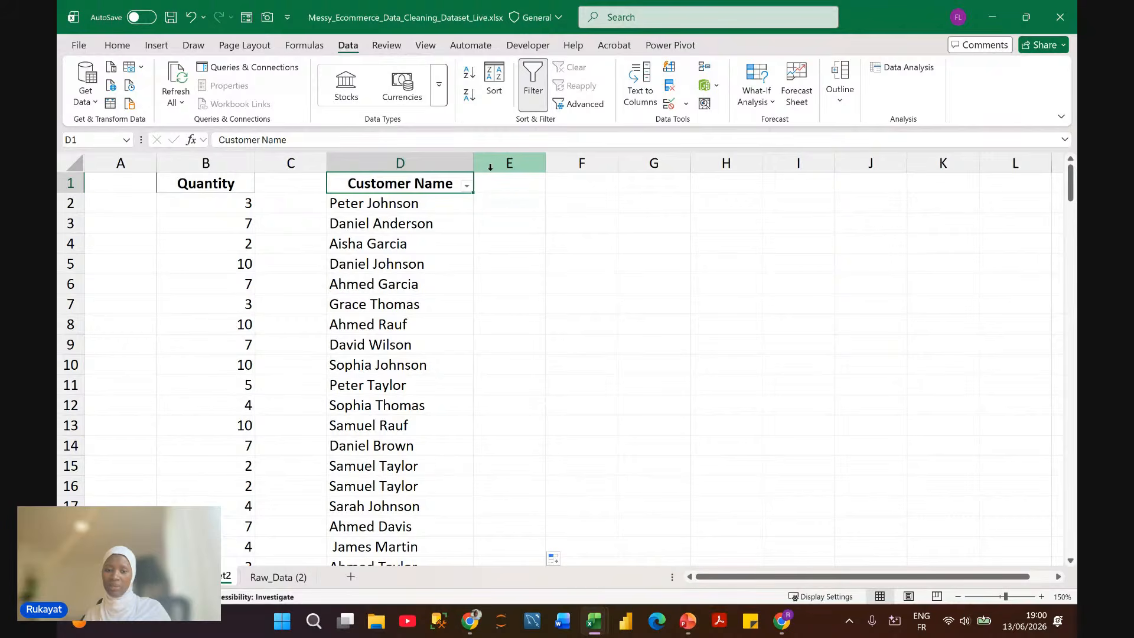
left_click(440, 166)
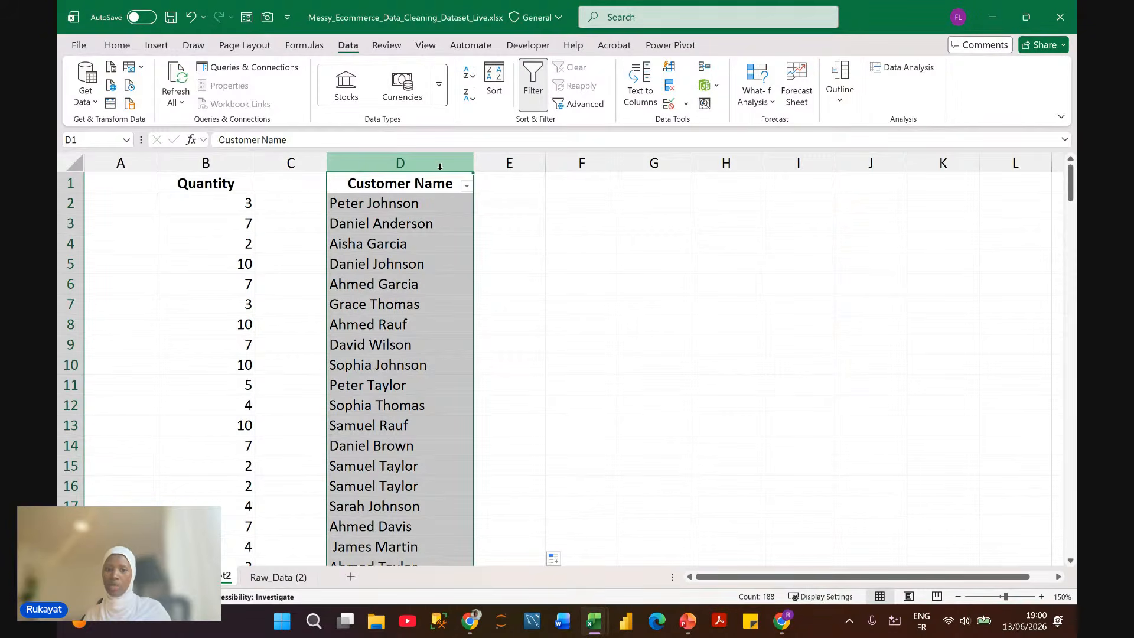
key("ctrl+h")
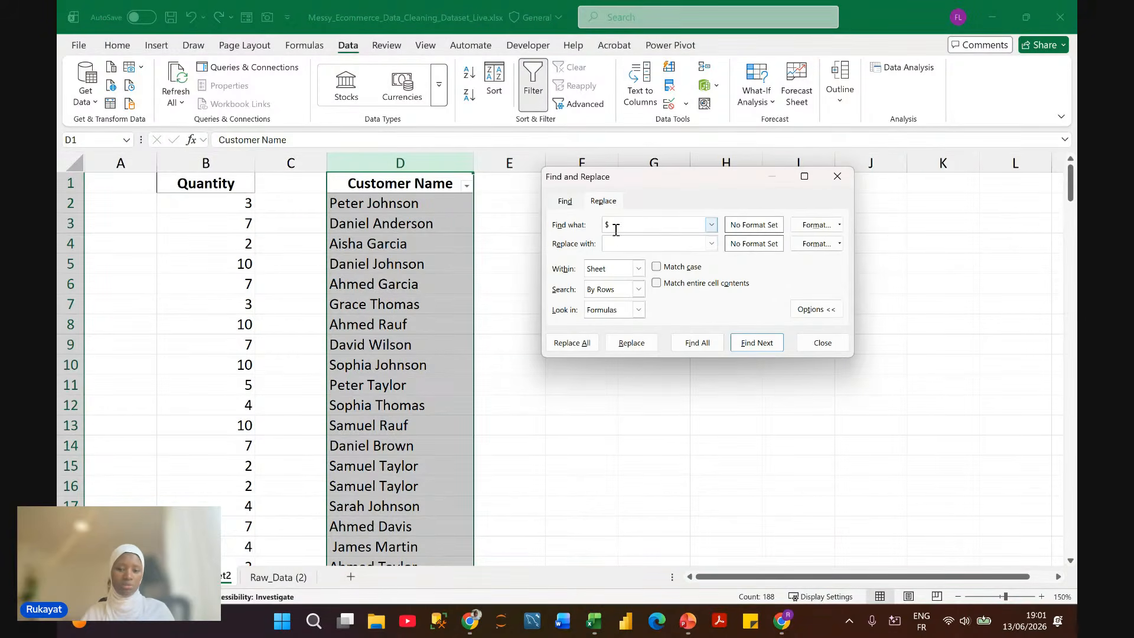
key("BackSpace")
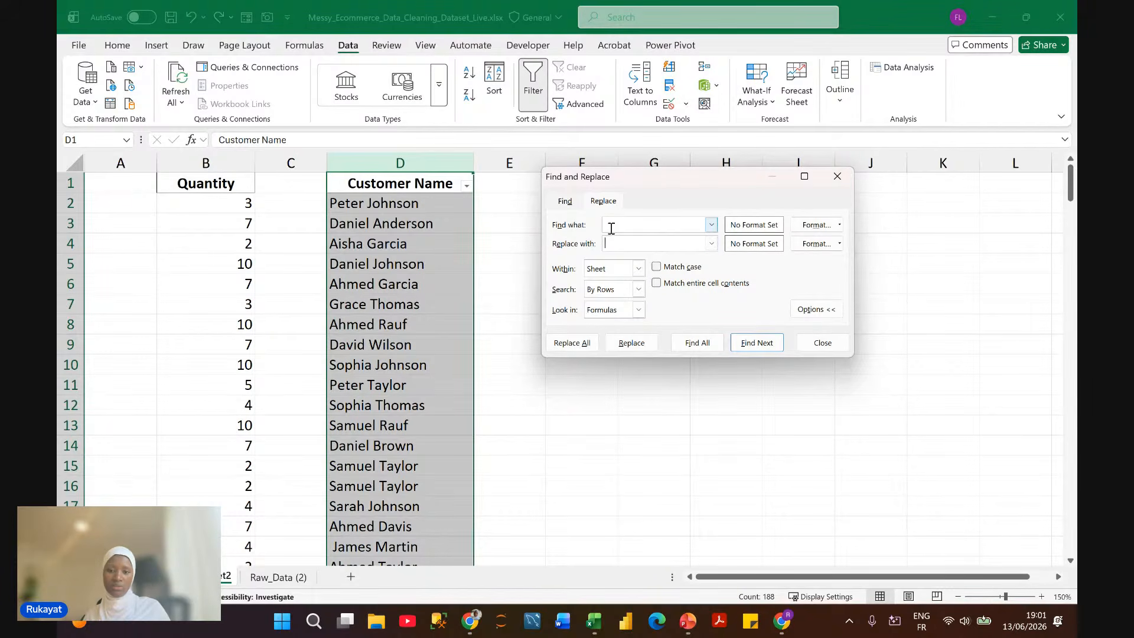
left_click(618, 242)
type("N/A")
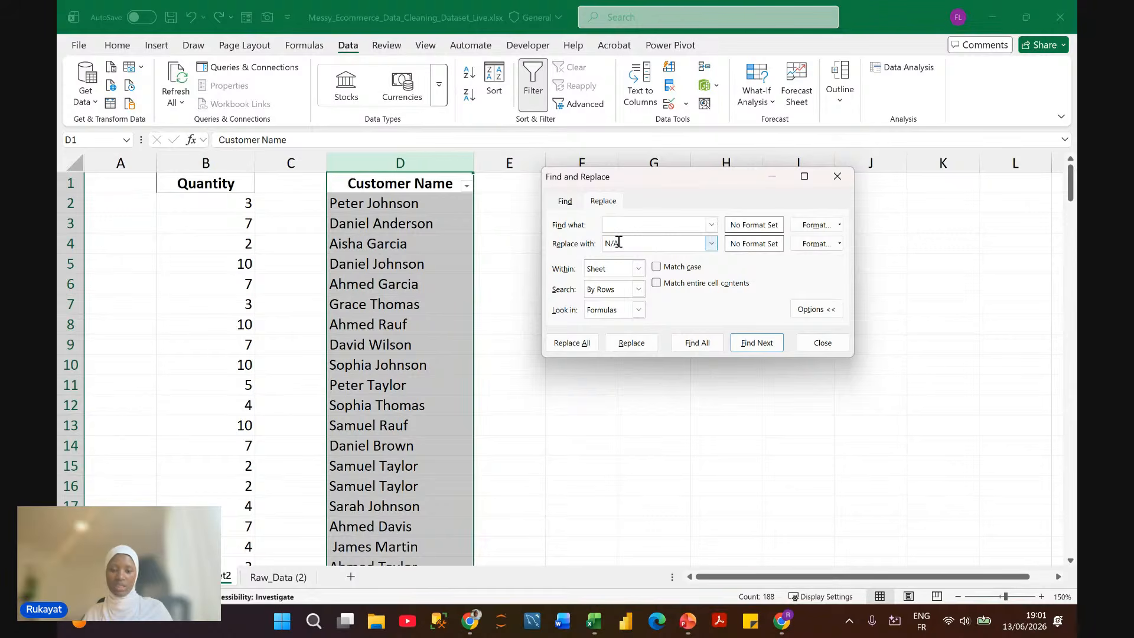
left_click(593, 350)
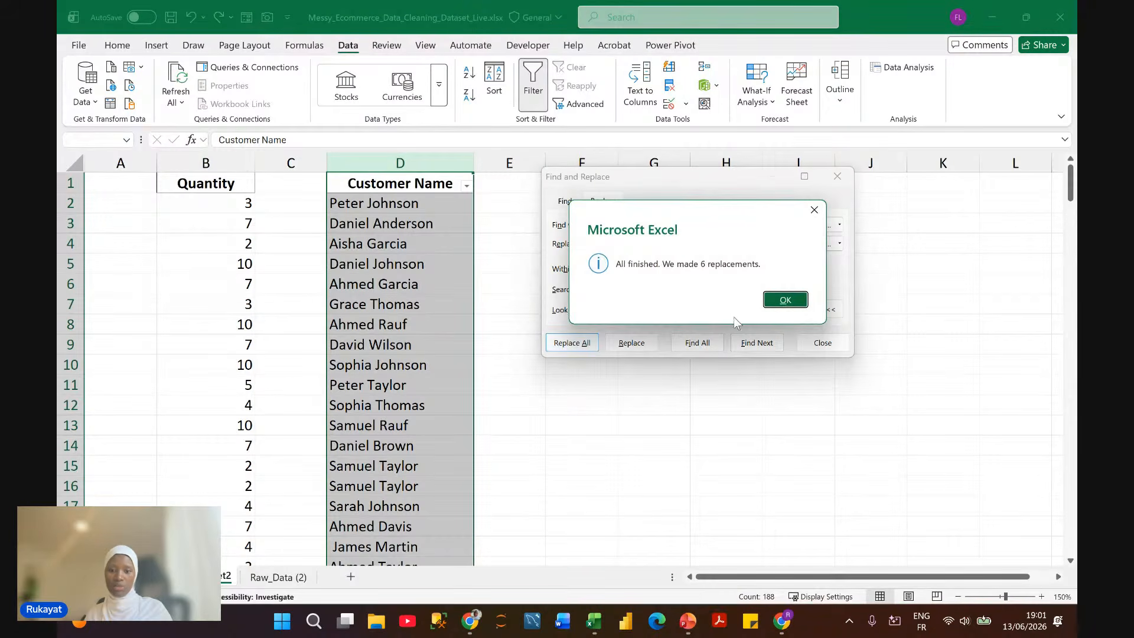
left_click(779, 307)
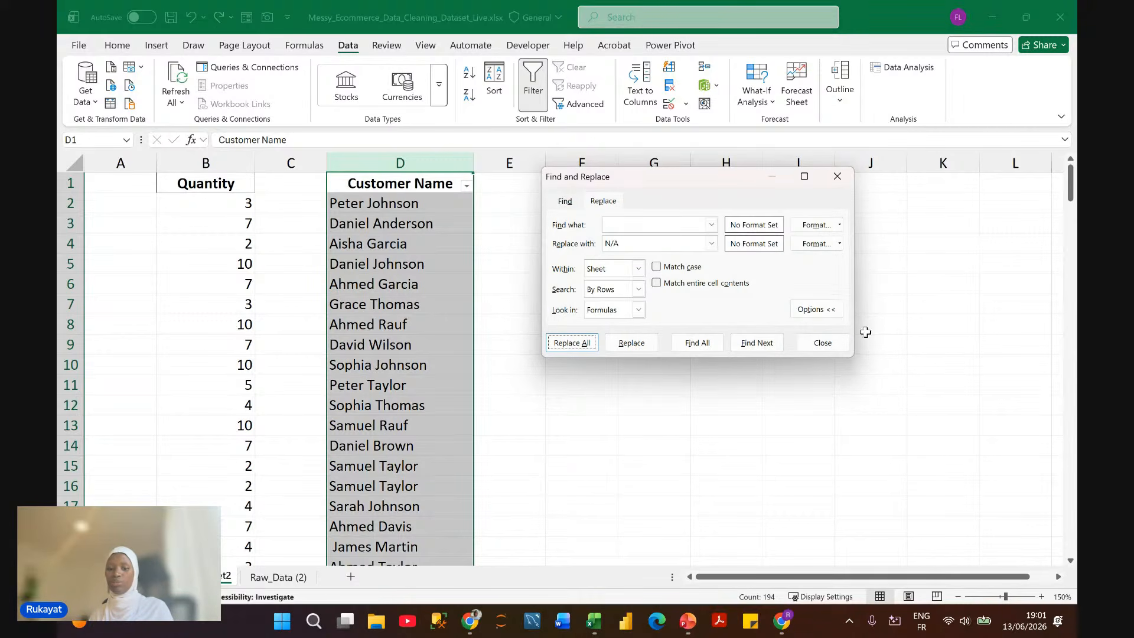
left_click(823, 343)
Step: Check the replaced customer name entry in cell D30
scroll(577, 411, "down", 3)
scroll(577, 411, "down", 7)
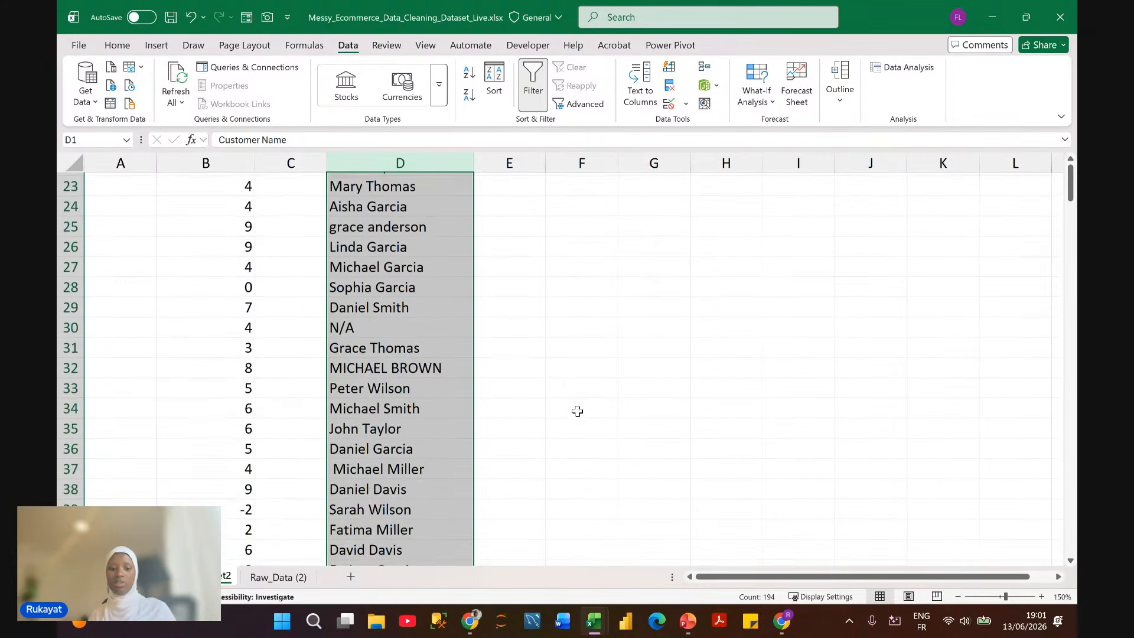
scroll(577, 411, "up", 2)
left_click(360, 265)
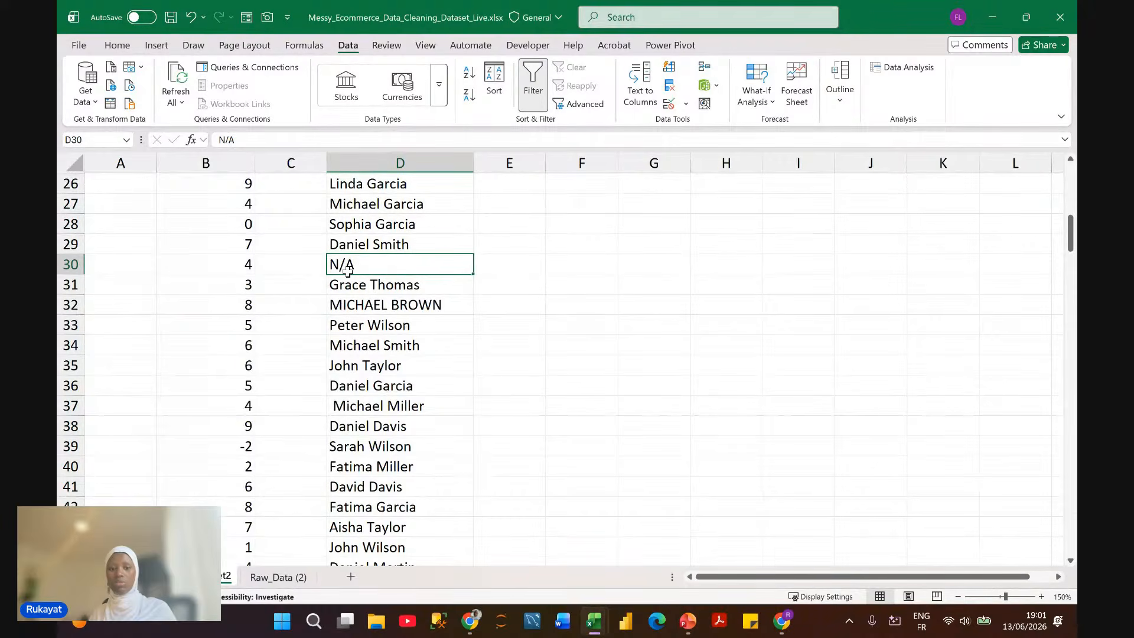